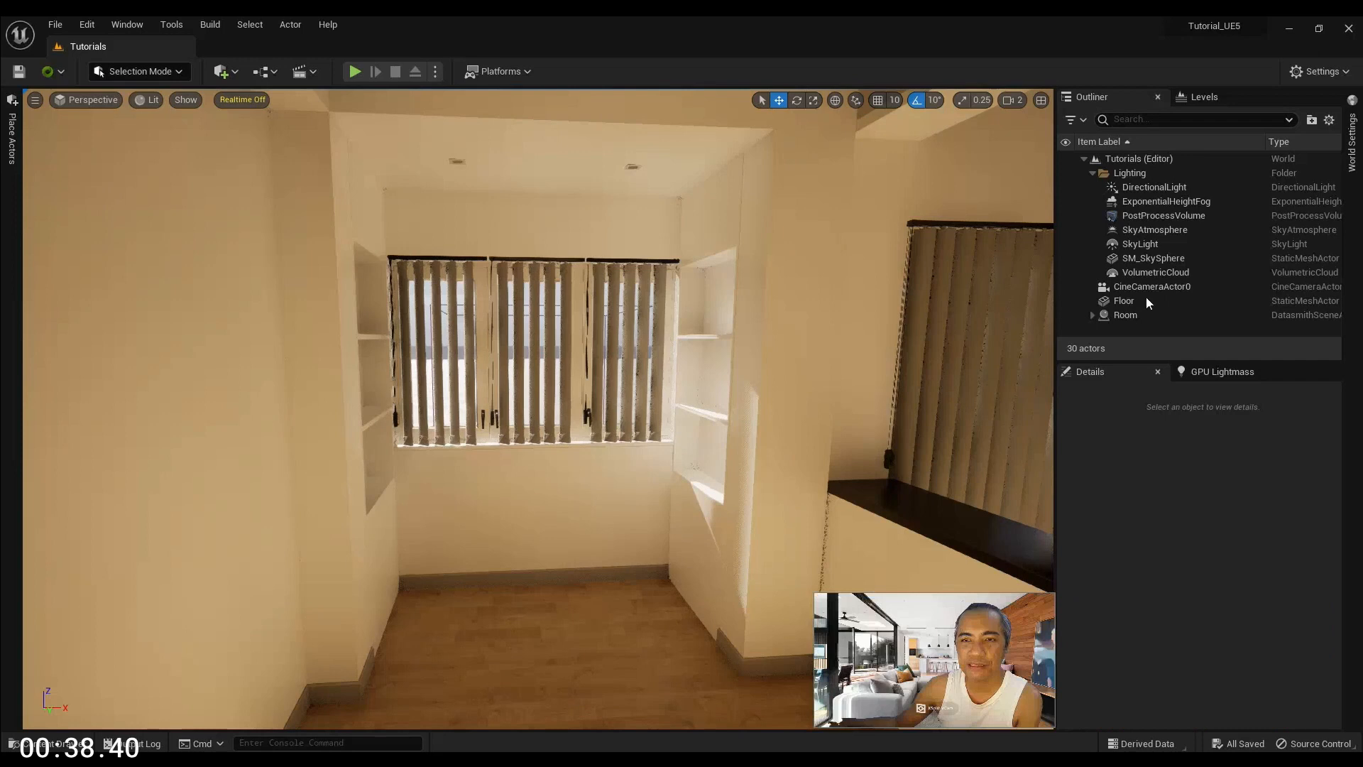
# Select the PostProcessVolume, look through its color grading settings and examine the sunlit floor beside the kitchen counter
pyautogui.click(1166, 219)
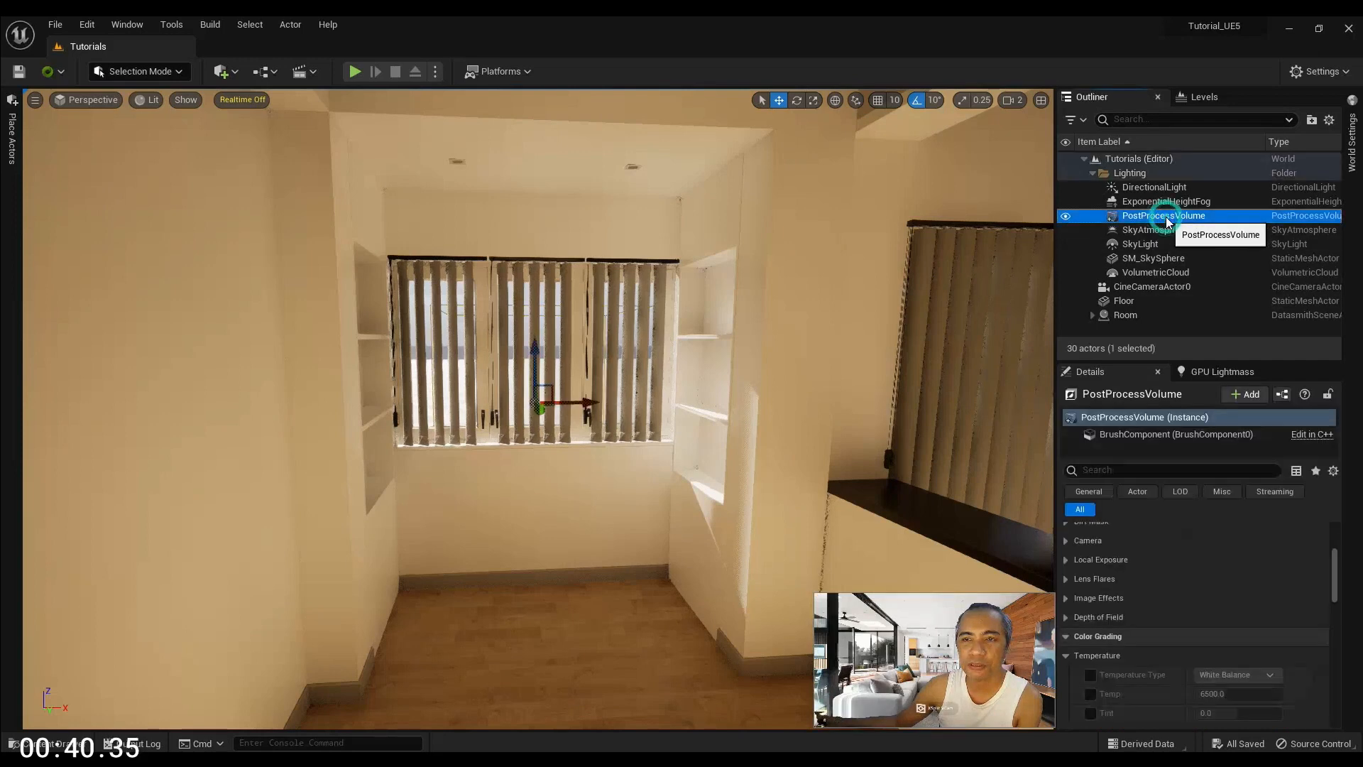
pyautogui.scroll(5, 1221, 594)
pyautogui.scroll(-5, 1220, 596)
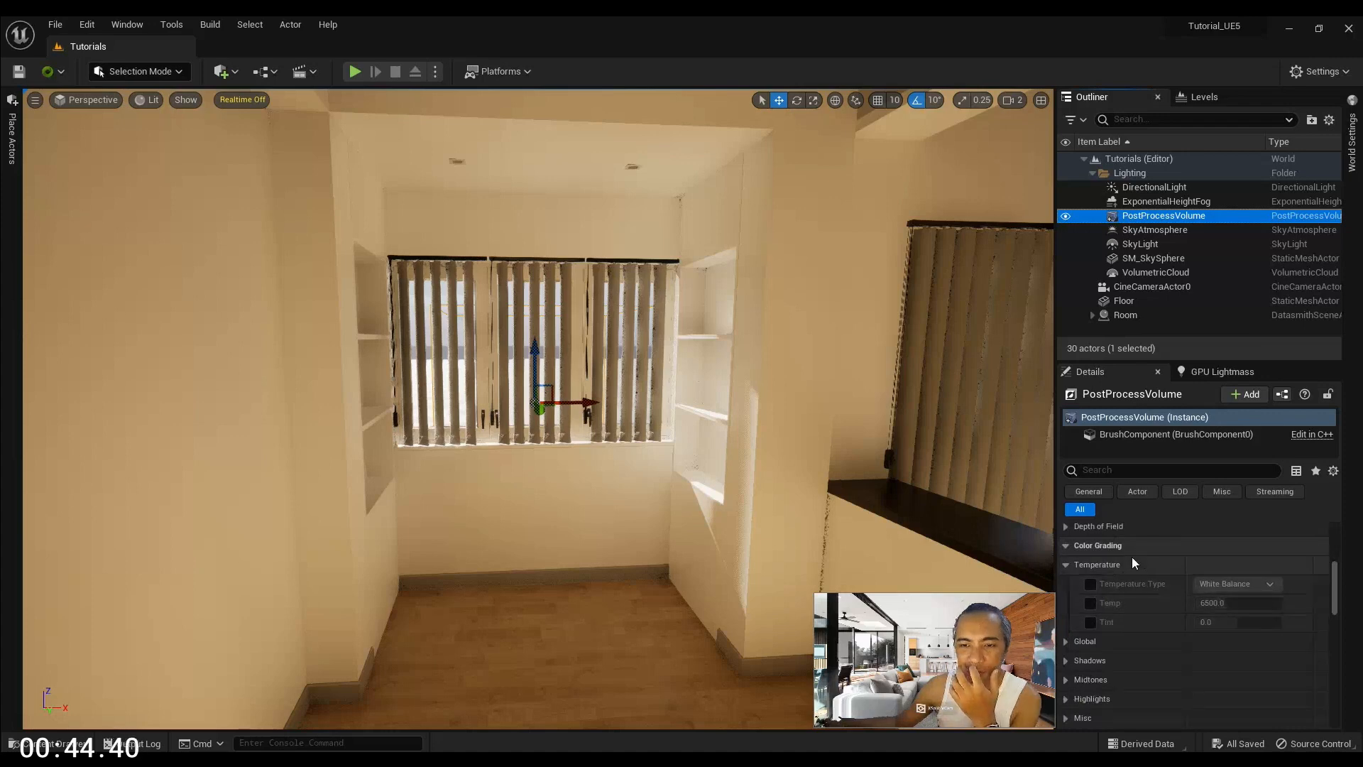
pyautogui.moveTo(639, 398); pyautogui.dragTo(524, 551, button='right')
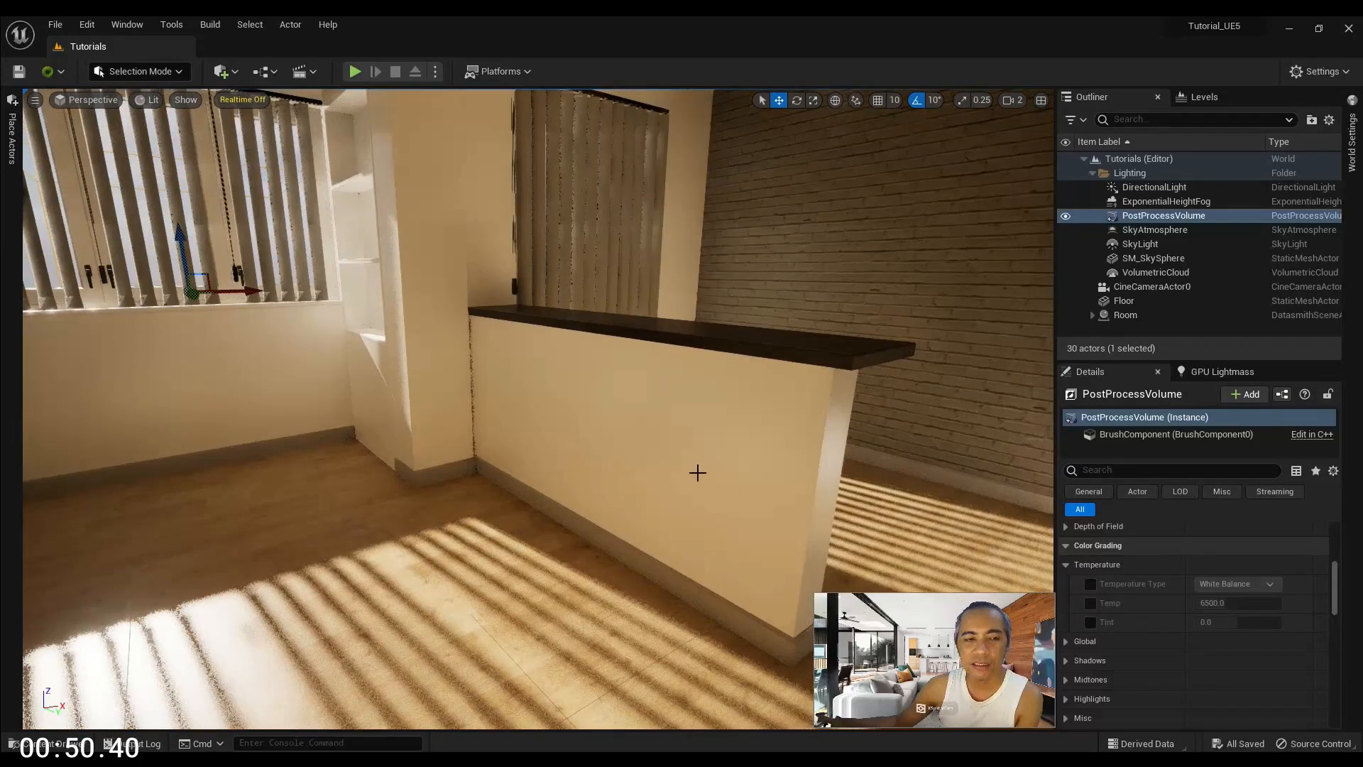
pyautogui.moveTo(719, 446); pyautogui.dragTo(571, 556, button='right')
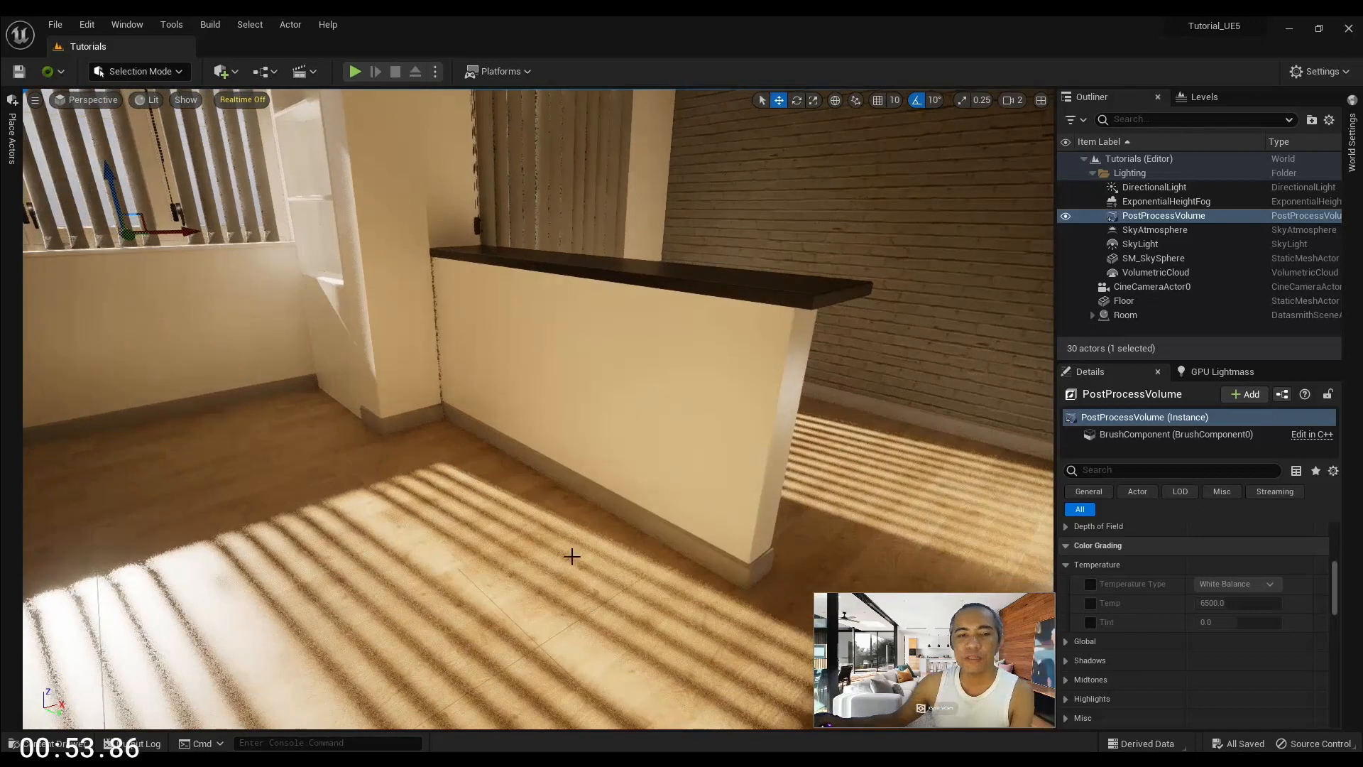
# Select the parquet floor SM_Floor_parq and reduce the height of the content drawer showing the Materials folder
pyautogui.click(486, 548)
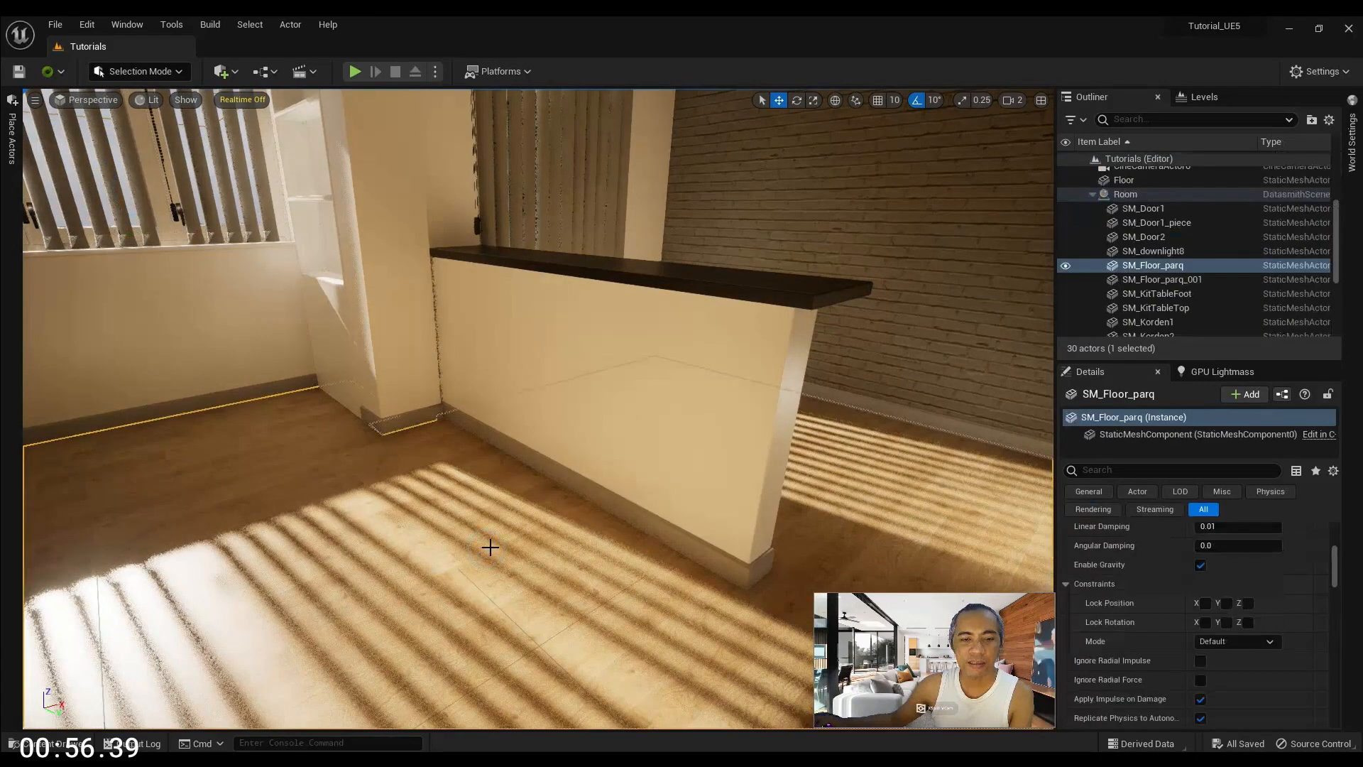
pyautogui.click(79, 744)
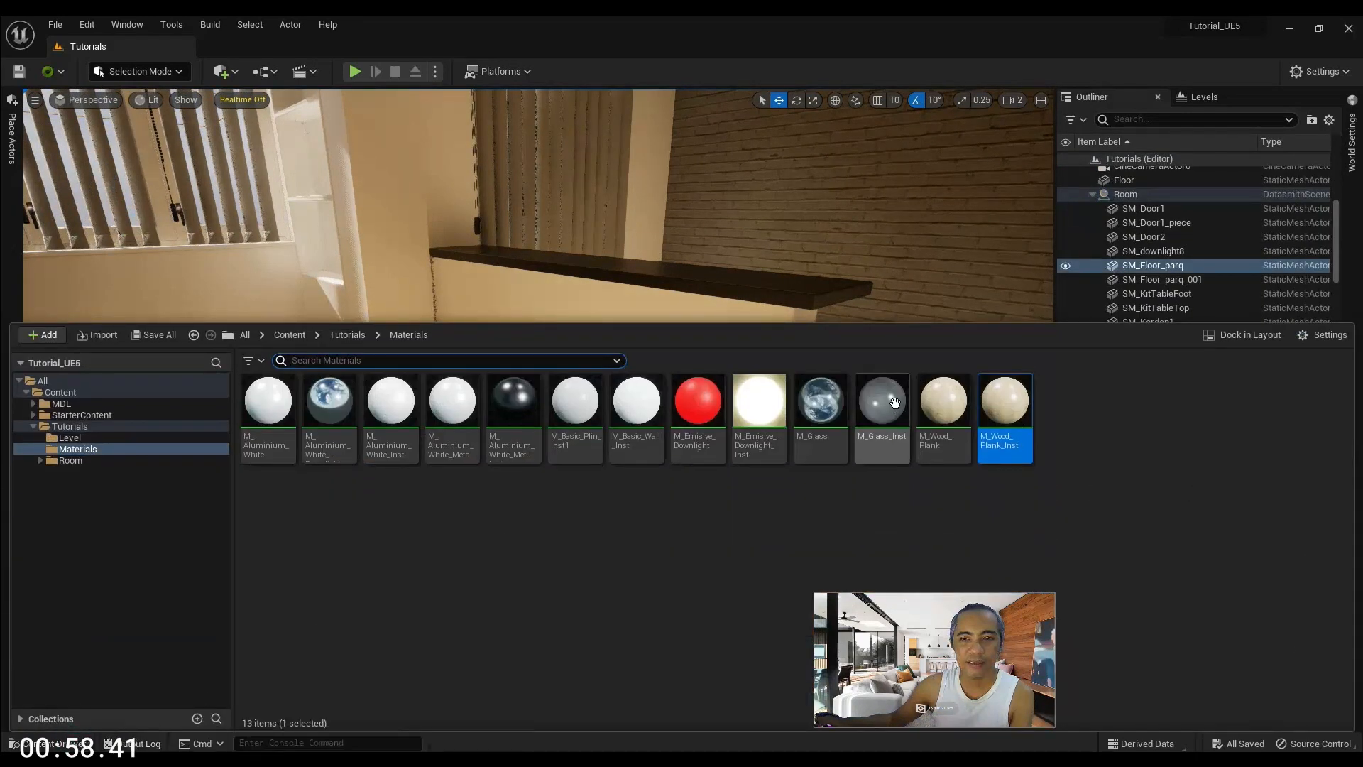
pyautogui.moveTo(912, 325); pyautogui.dragTo(952, 508)
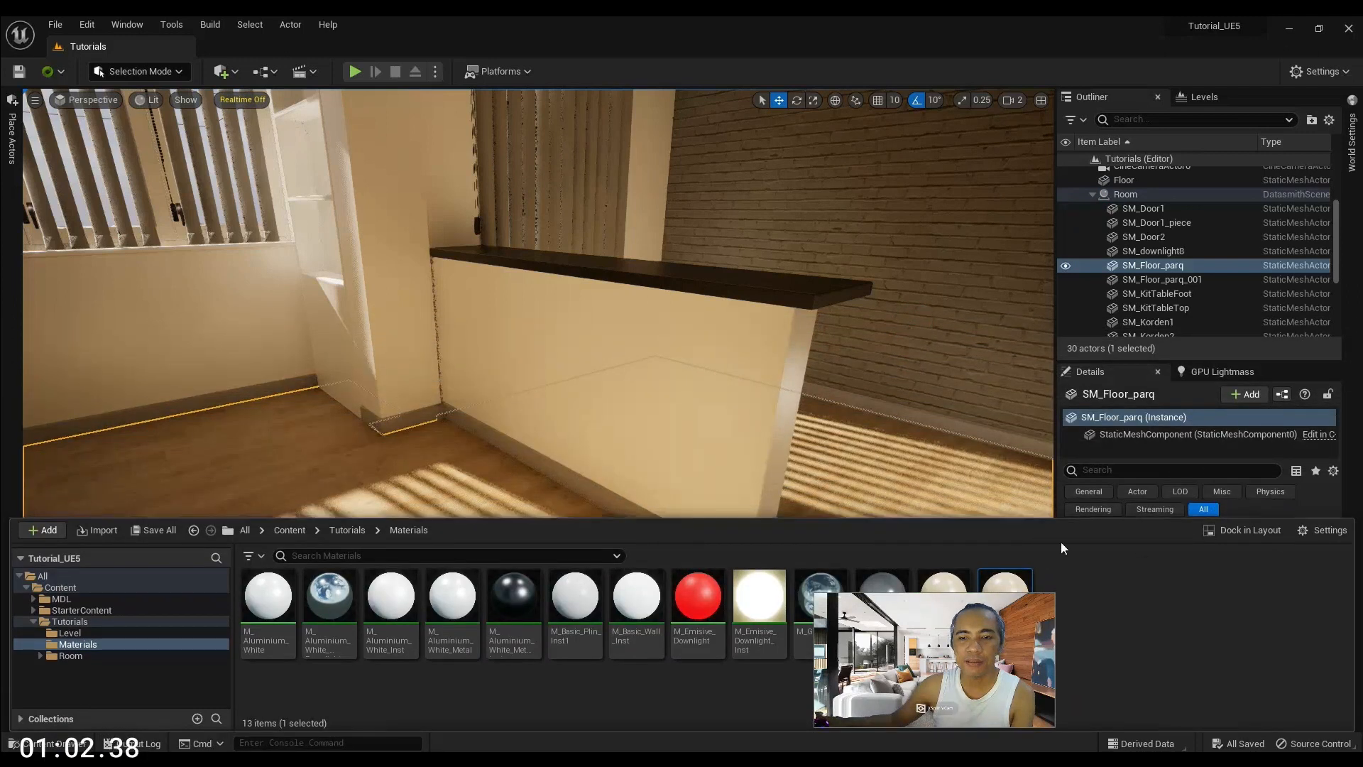
pyautogui.click(1236, 533)
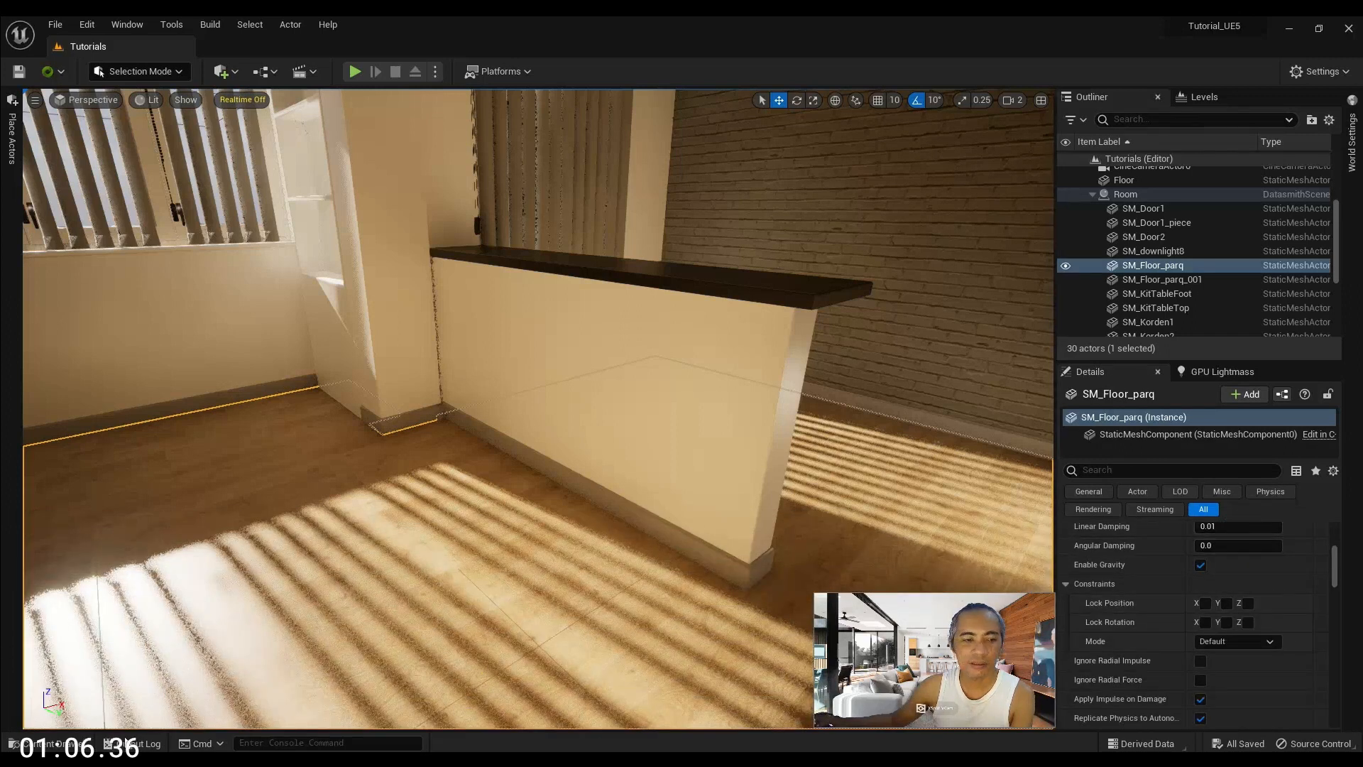
pyautogui.hotkey('ctrl', 'space')
pyautogui.click(1264, 534)
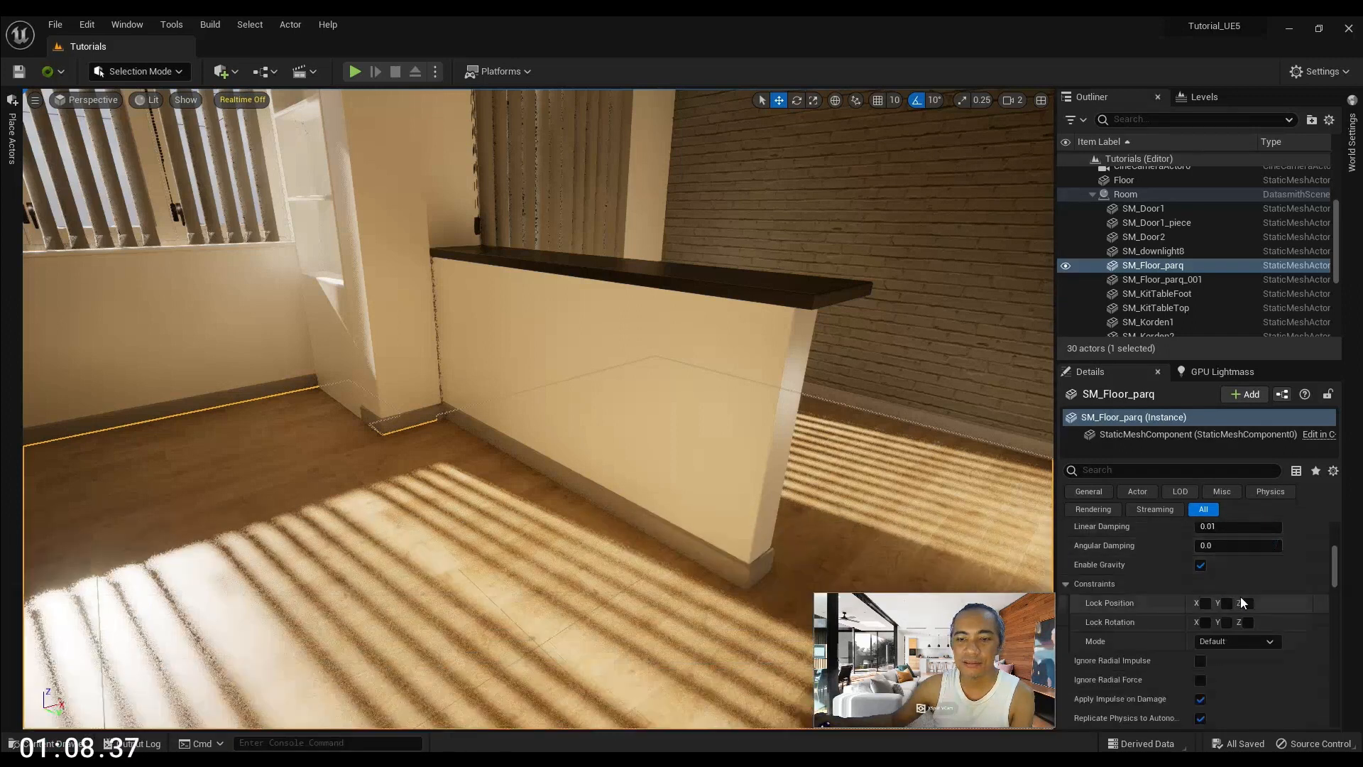
# Replace the parquet floor's Element 0 material with M_Basic_Wall_Inst and view the room
pyautogui.scroll(5, 1207, 553)
pyautogui.scroll(10, 1198, 678)
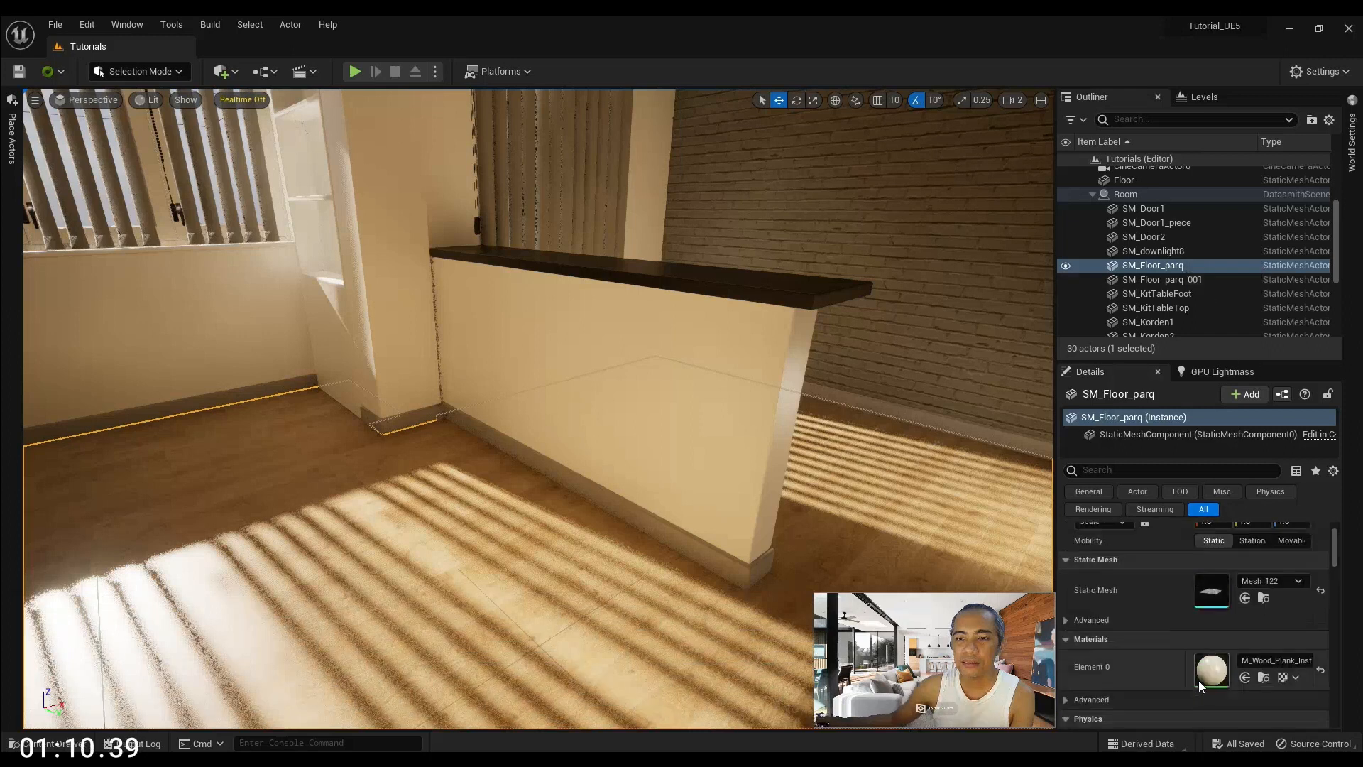
pyautogui.scroll(-2, 1200, 667)
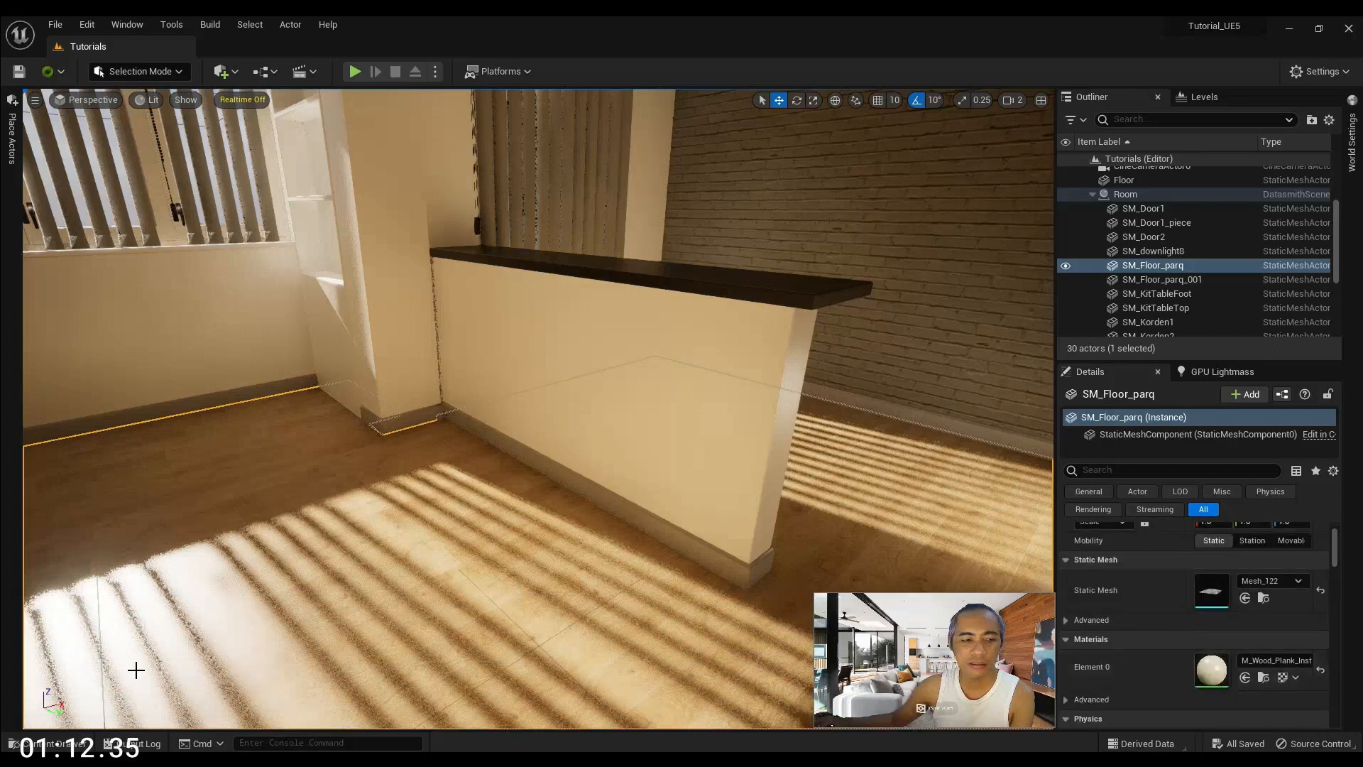
pyautogui.click(50, 743)
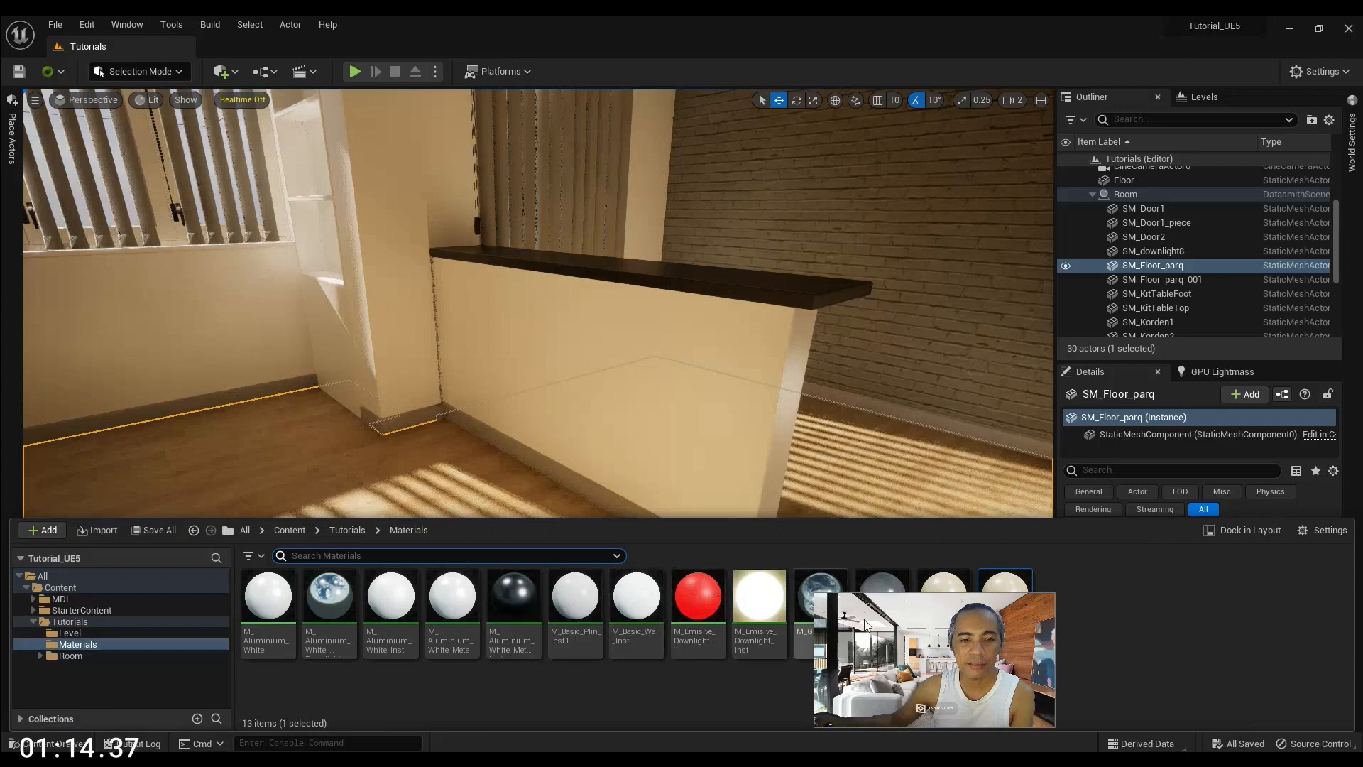
pyautogui.moveTo(906, 616); pyautogui.dragTo(889, 702)
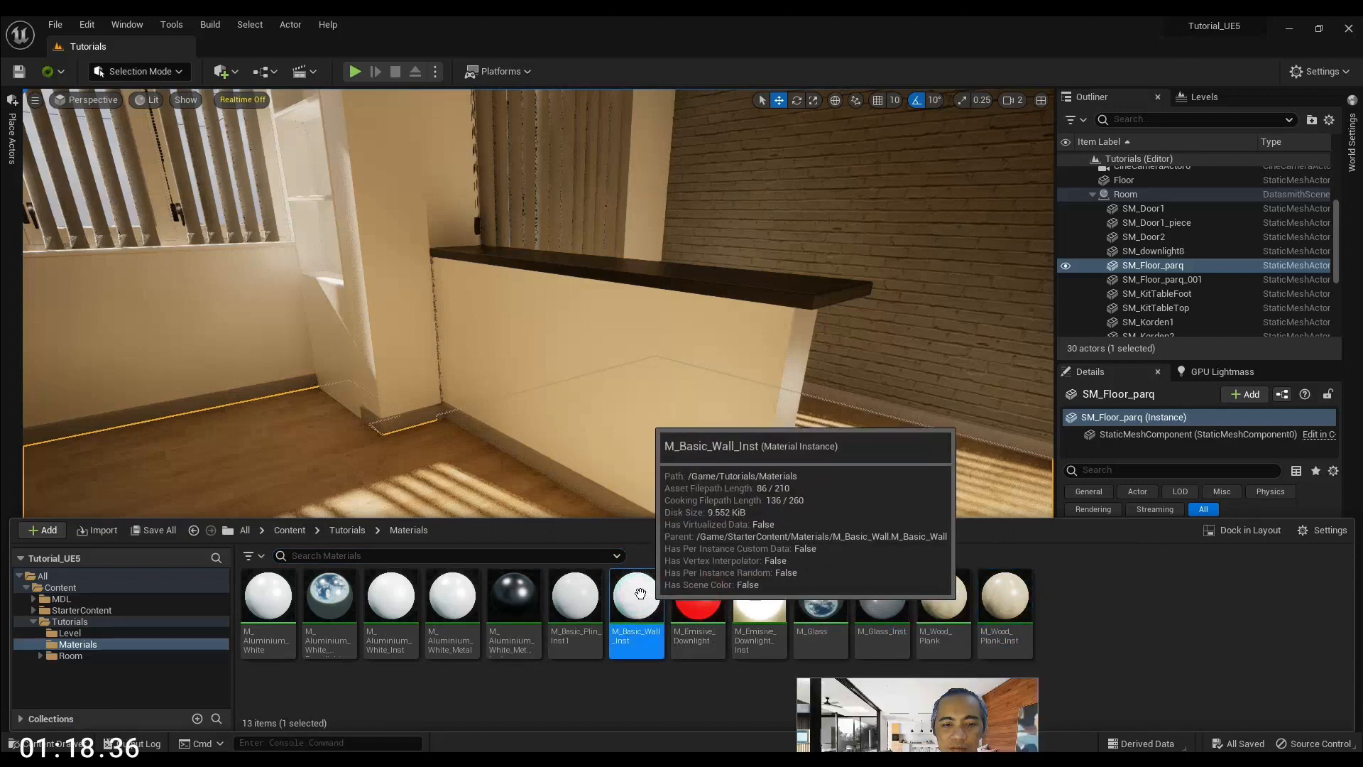
pyautogui.moveTo(956, 466); pyautogui.dragTo(957, 540, button='right')
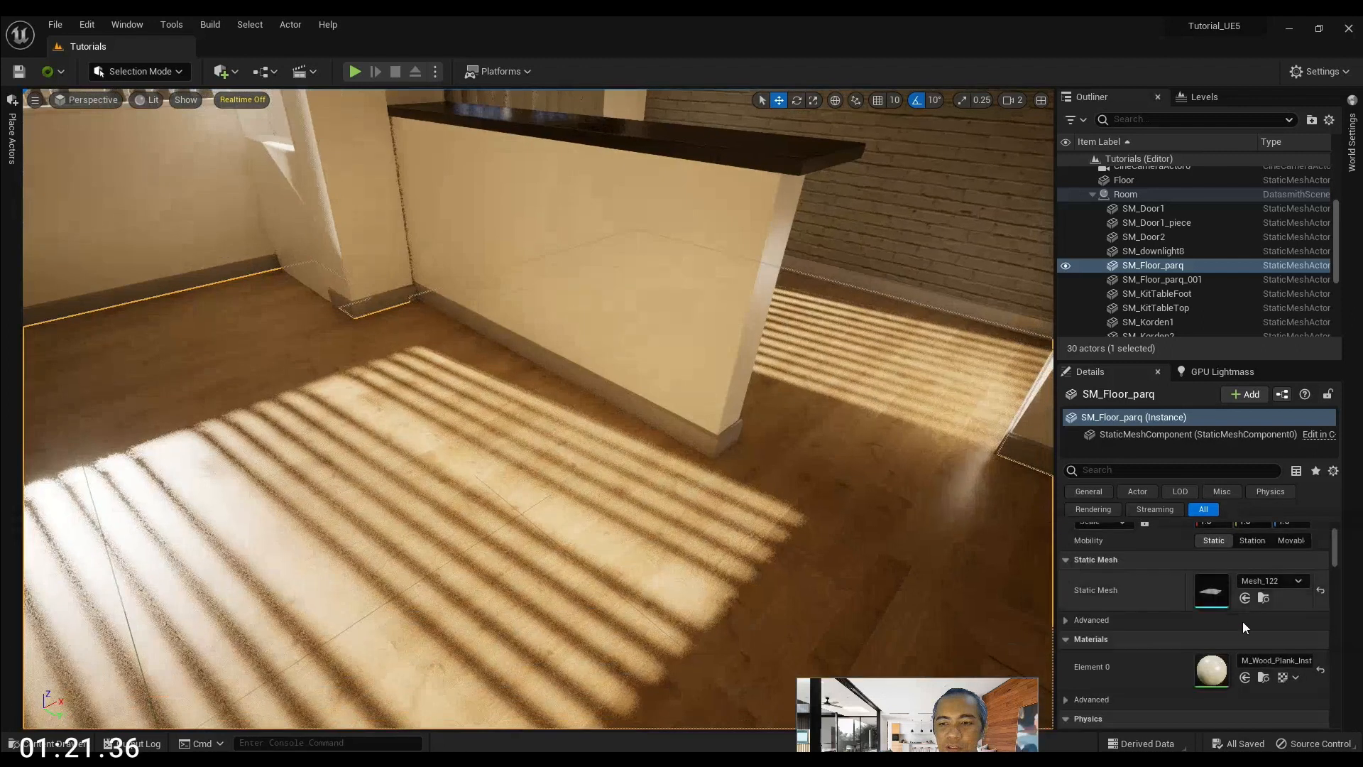
pyautogui.click(1245, 678)
pyautogui.moveTo(717, 471); pyautogui.dragTo(661, 455, button='right')
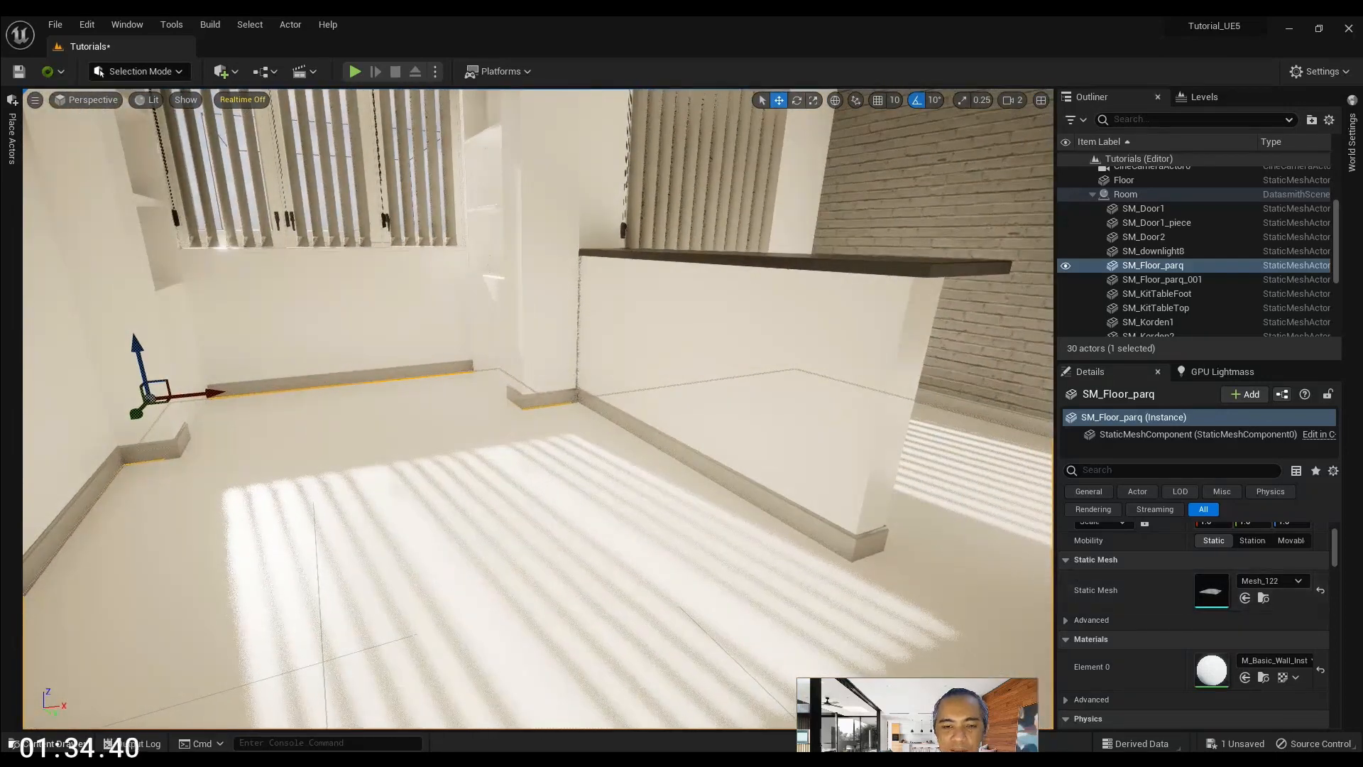
# Assign the M_Wood_Plank_Inst material back to Element 0 of the parquet floor
pyautogui.click(47, 744)
pyautogui.click(1004, 616)
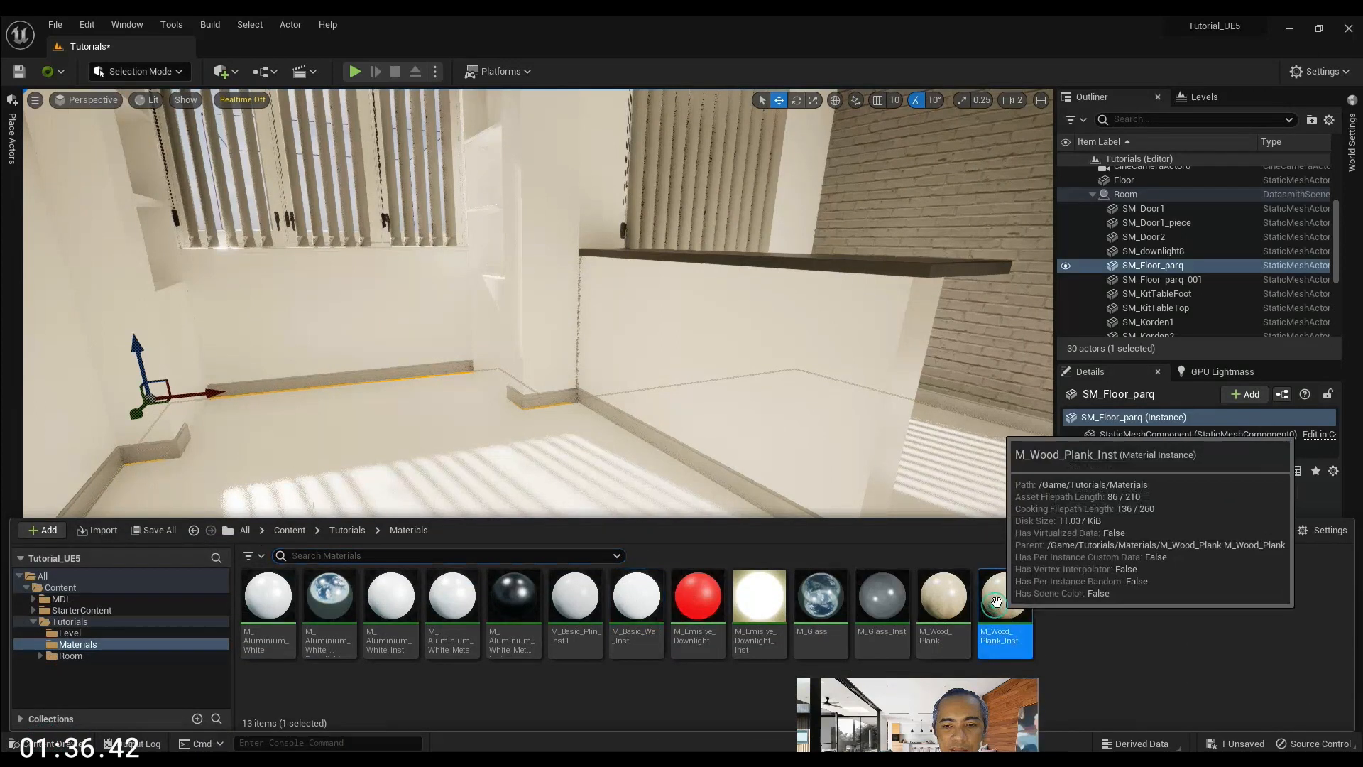
pyautogui.moveTo(897, 450); pyautogui.dragTo(945, 505, button='right')
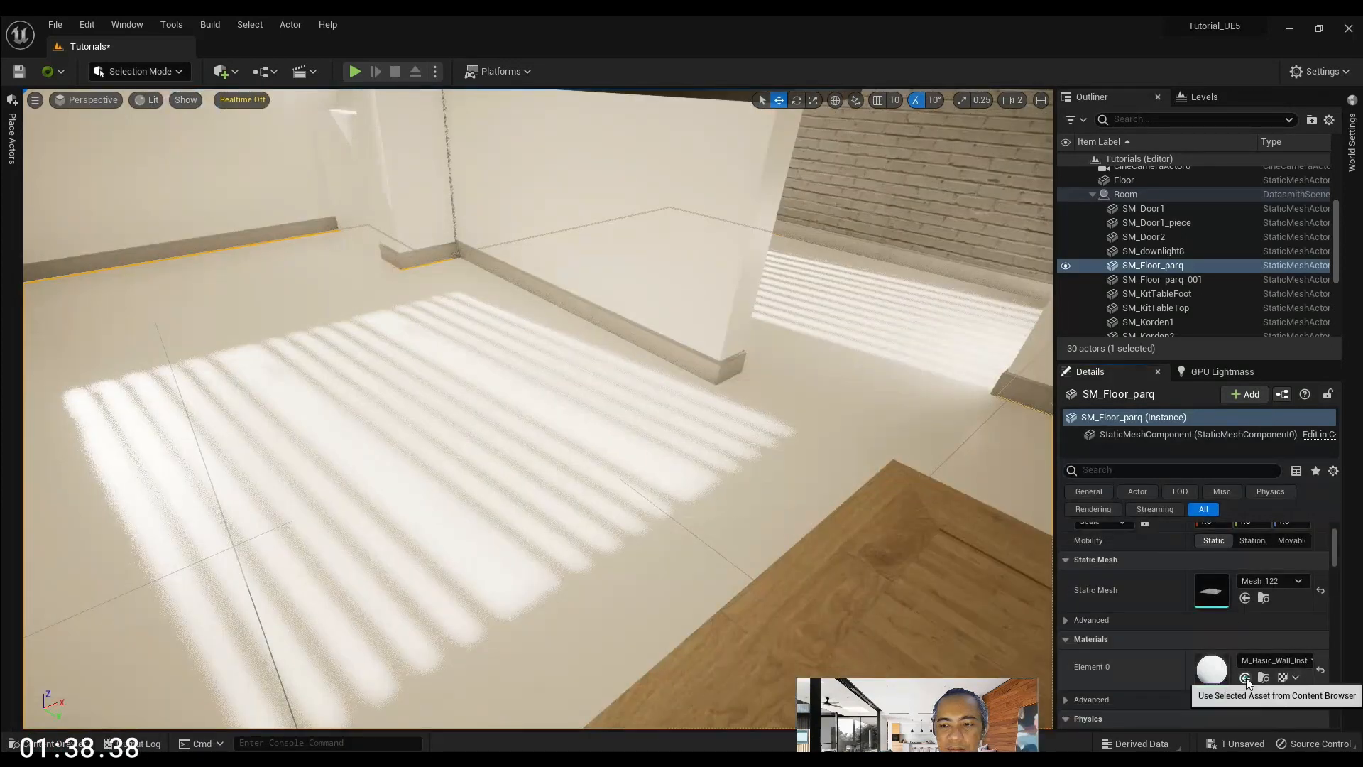
pyautogui.click(1245, 677)
pyautogui.moveTo(781, 426); pyautogui.dragTo(594, 500, button='right')
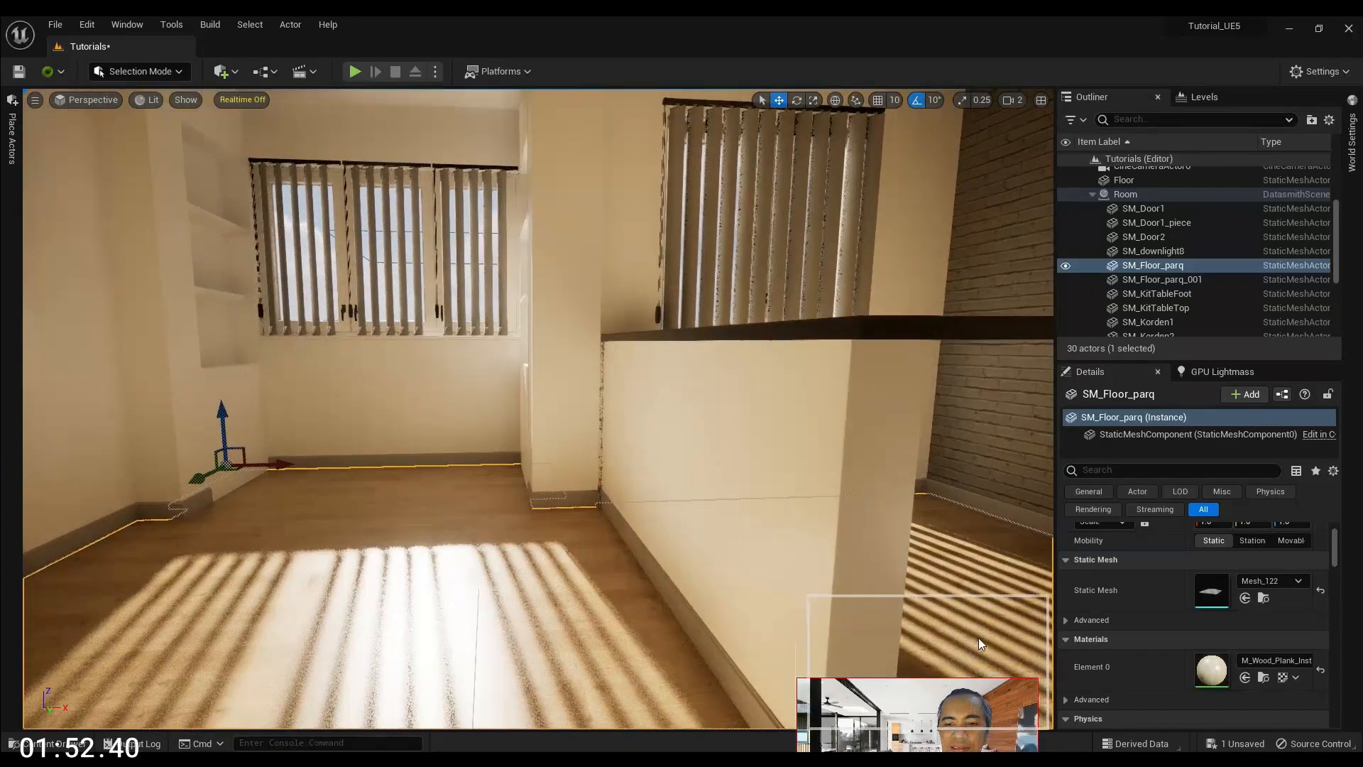
# Collapse the Room group, select the PostProcessVolume and collapse its Bloom settings
pyautogui.click(1093, 194)
pyautogui.click(1164, 202)
pyautogui.click(1161, 213)
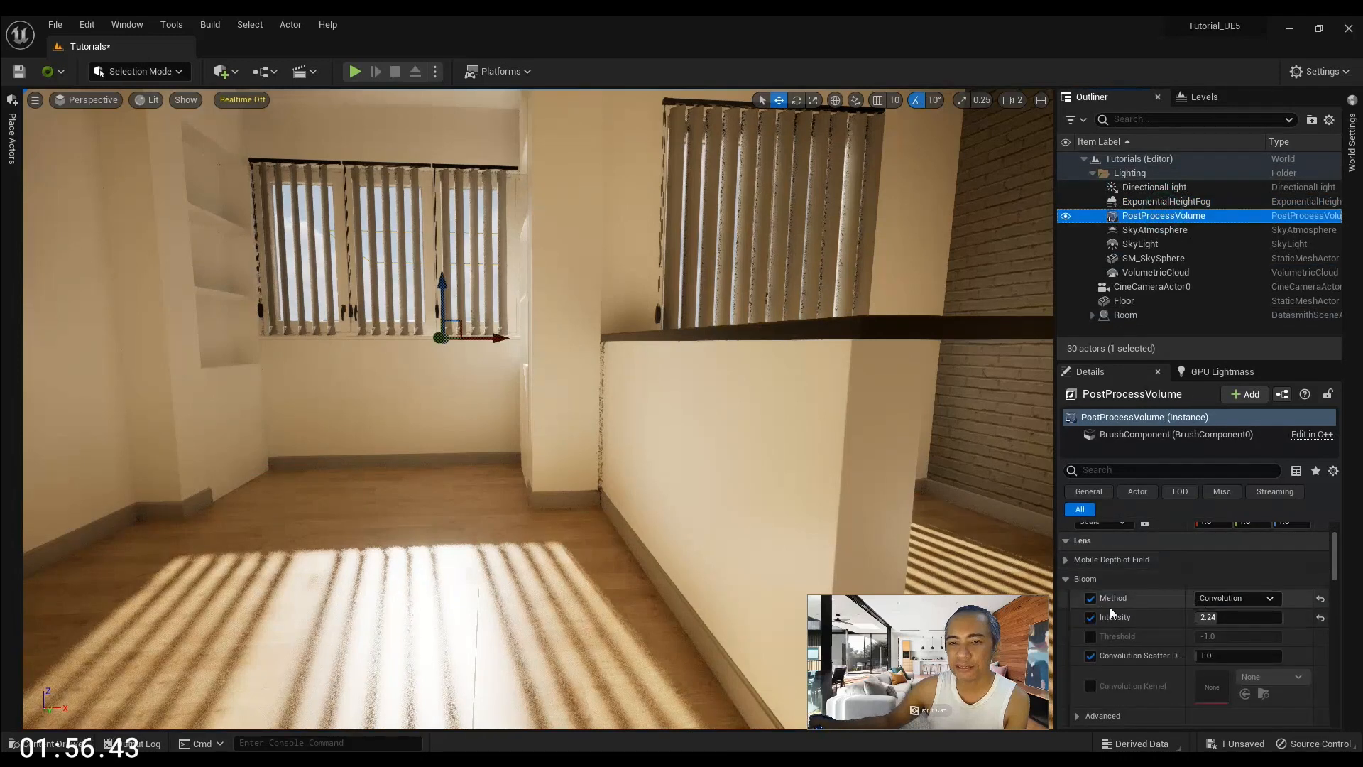
pyautogui.scroll(1, 1150, 614)
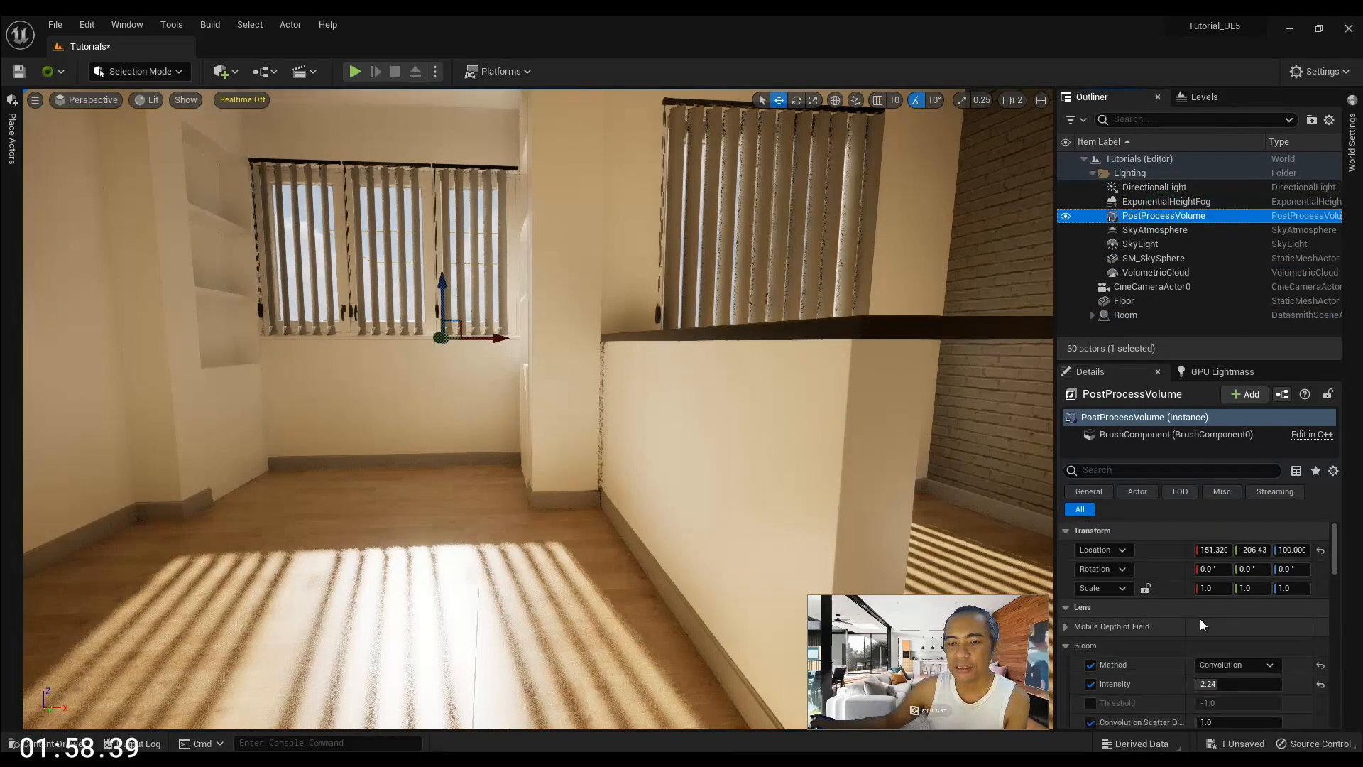
pyautogui.click(1067, 646)
# Enable the PostProcessVolume's temperature overrides, choose Color Temperature as the type and set Temp to 10000
pyautogui.scroll(-3, 1190, 662)
pyautogui.scroll(-1, 1190, 662)
pyautogui.click(1089, 608)
pyautogui.click(1090, 625)
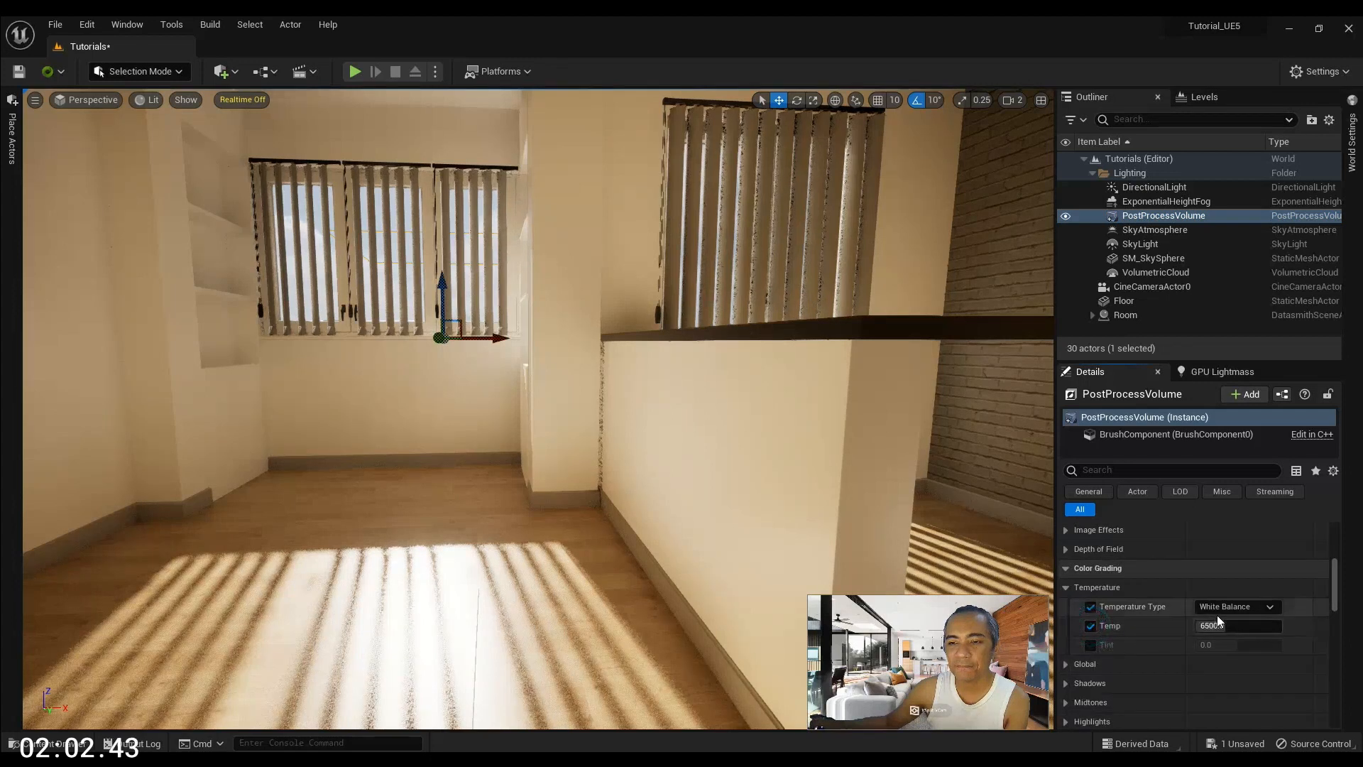
pyautogui.moveTo(721, 496)
pyautogui.mouseDown(button='right')
pyautogui.moveTo(802, 529)
pyautogui.moveTo(721, 497)
pyautogui.mouseUp(button='right')
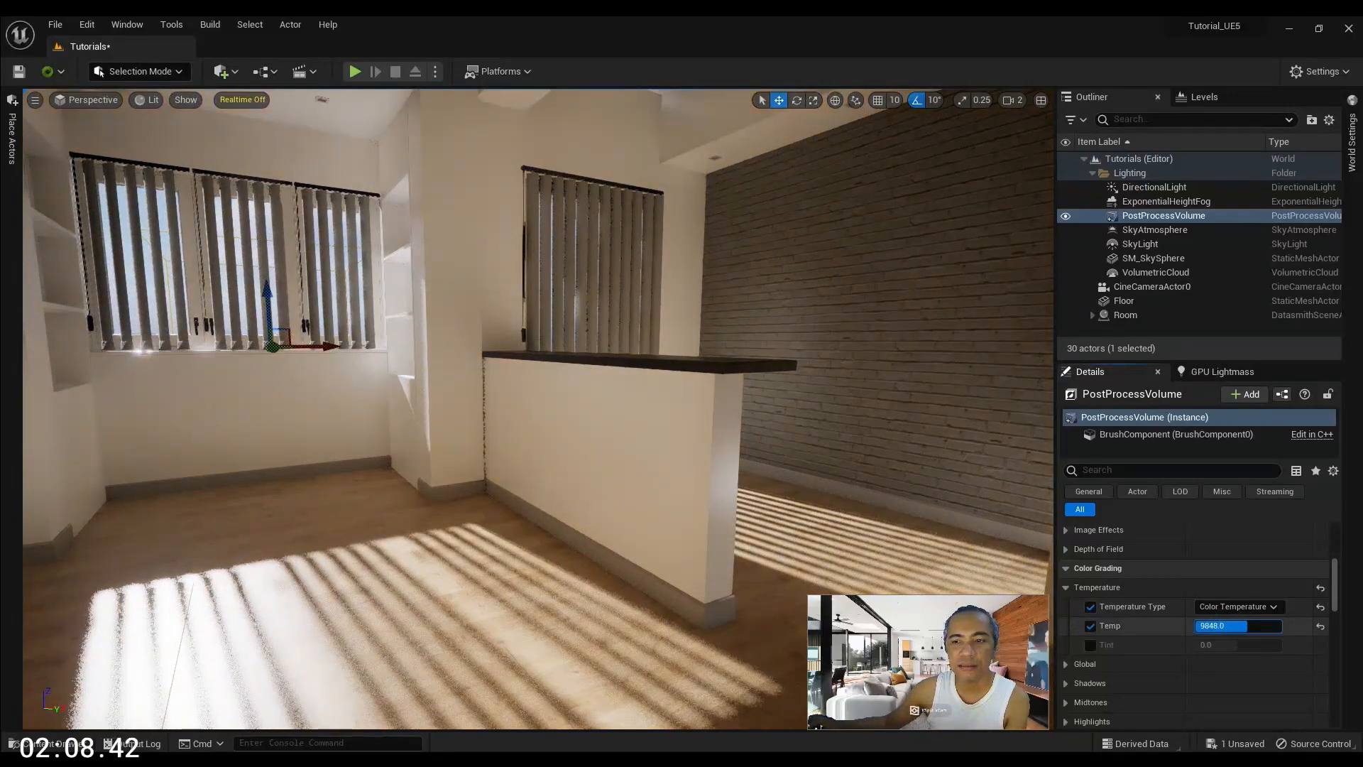
pyautogui.moveTo(538, 409); pyautogui.dragTo(497, 394, button='right')
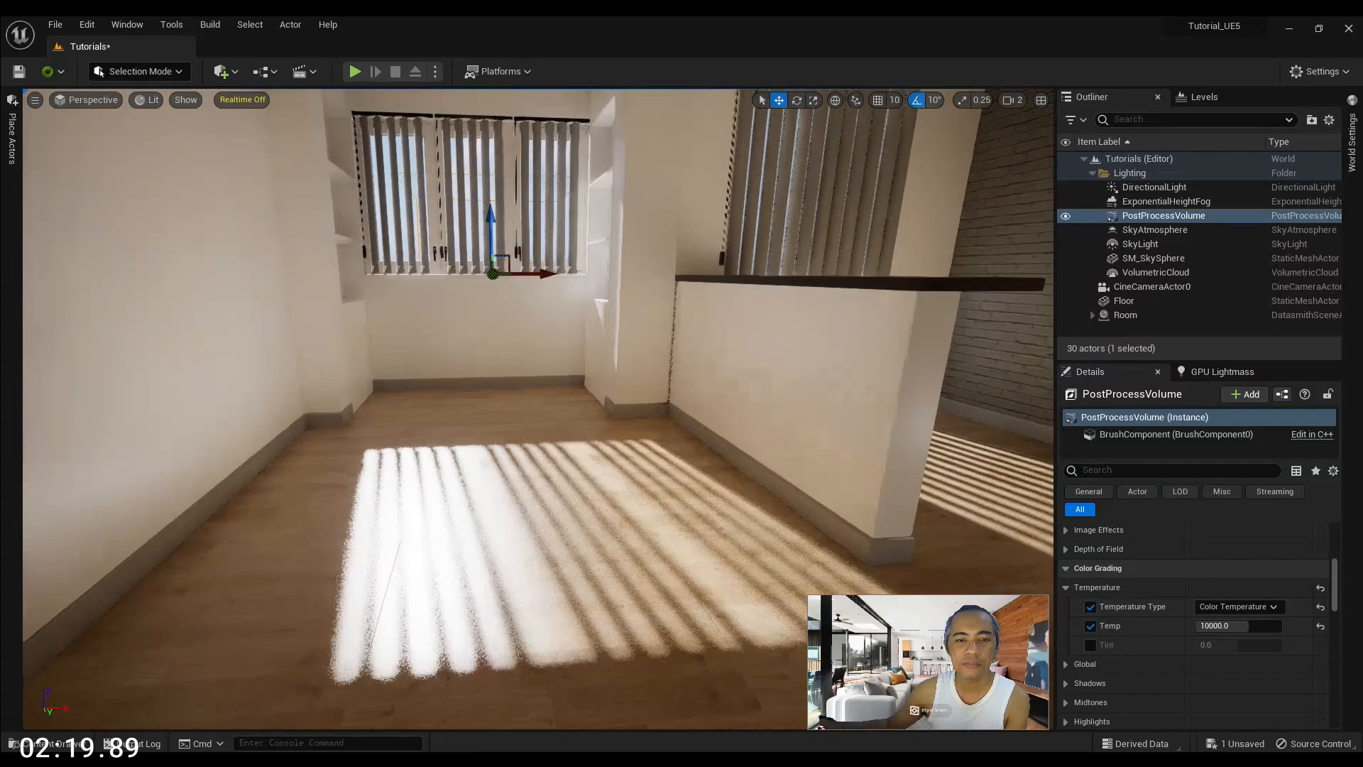
# Examine the room's walls, floor and ceiling from several viewpoints to judge the color temperature
pyautogui.moveTo(497, 394); pyautogui.dragTo(486, 313, button='right')
pyautogui.press('w')
pyautogui.press('s')
pyautogui.press('w')
pyautogui.press('s')
pyautogui.press('s')
pyautogui.moveTo(576, 488); pyautogui.dragTo(594, 497, button='right')
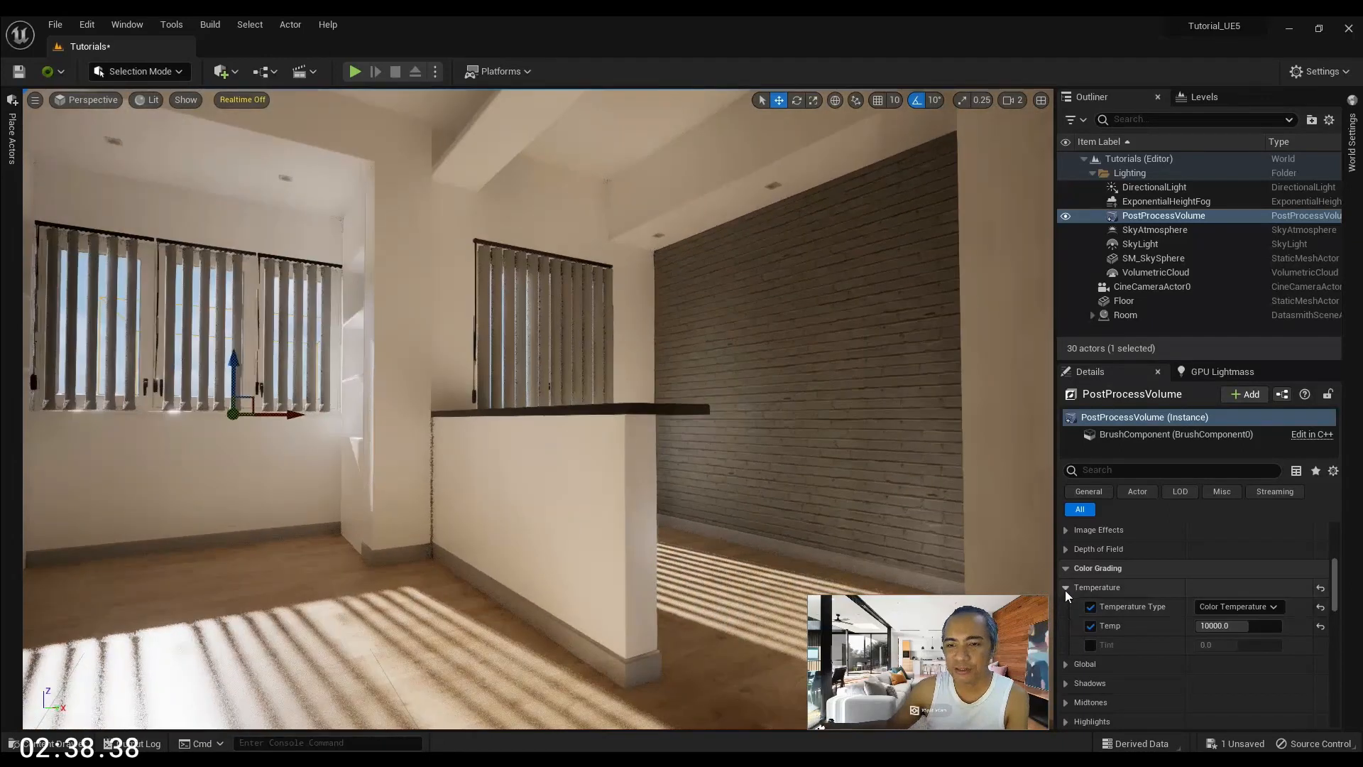
# Enable the Global Illumination method override on the PostProcessVolume with Lumen as the method
pyautogui.scroll(3, 1101, 602)
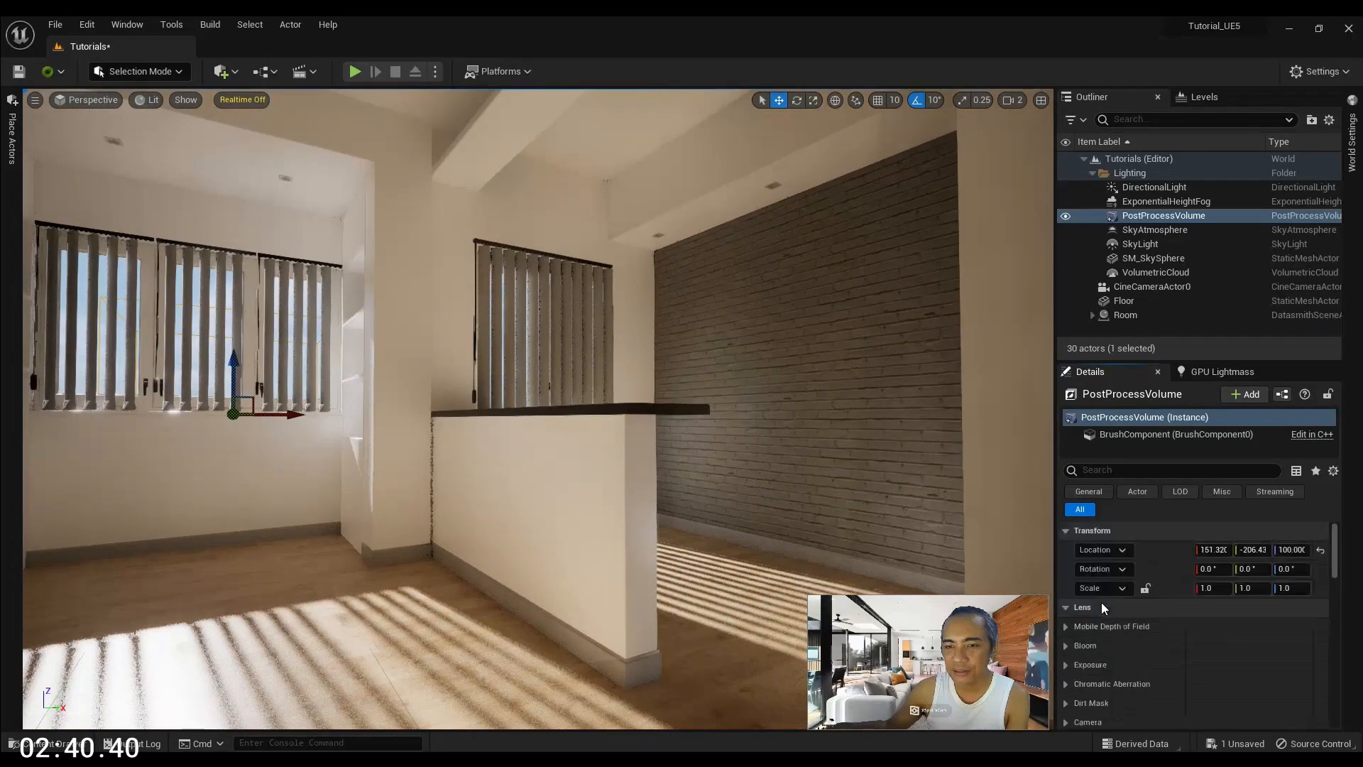
pyautogui.scroll(-5, 1100, 610)
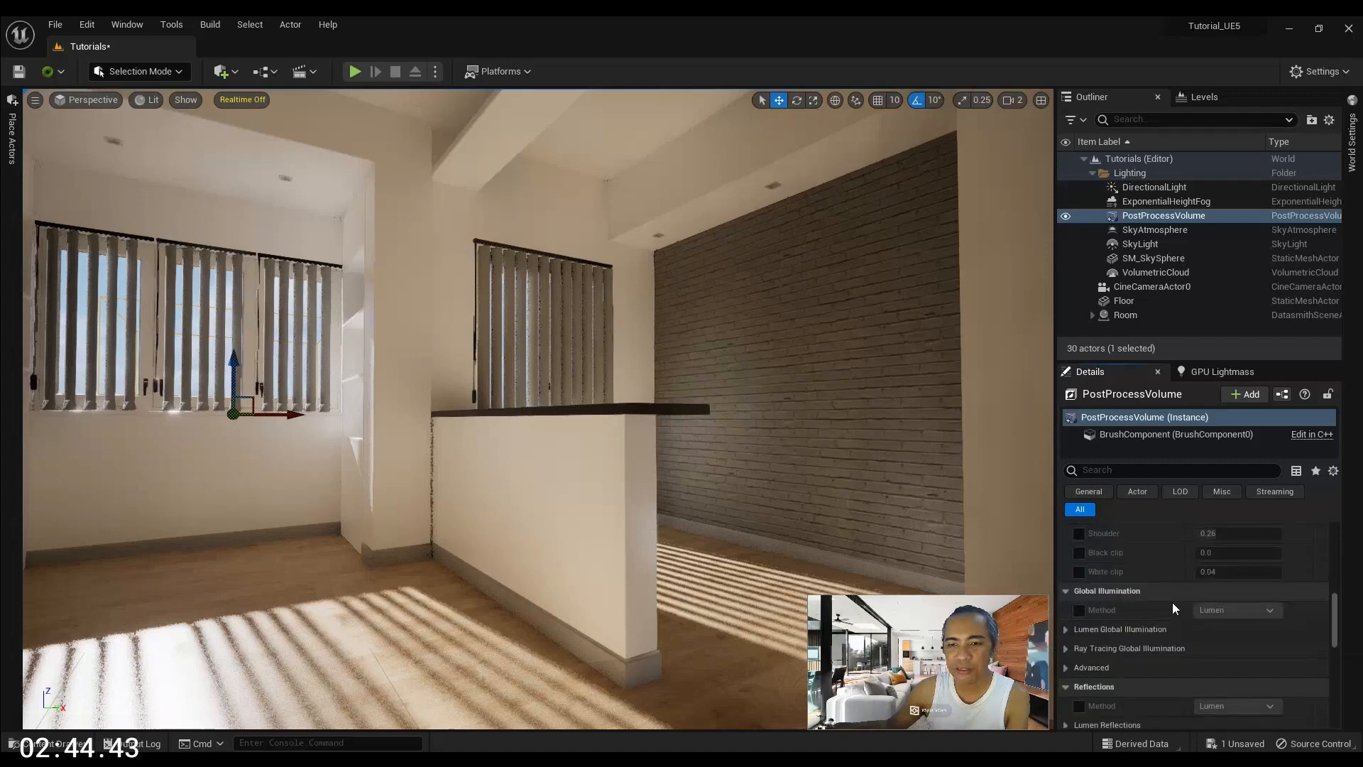
pyautogui.click(1079, 610)
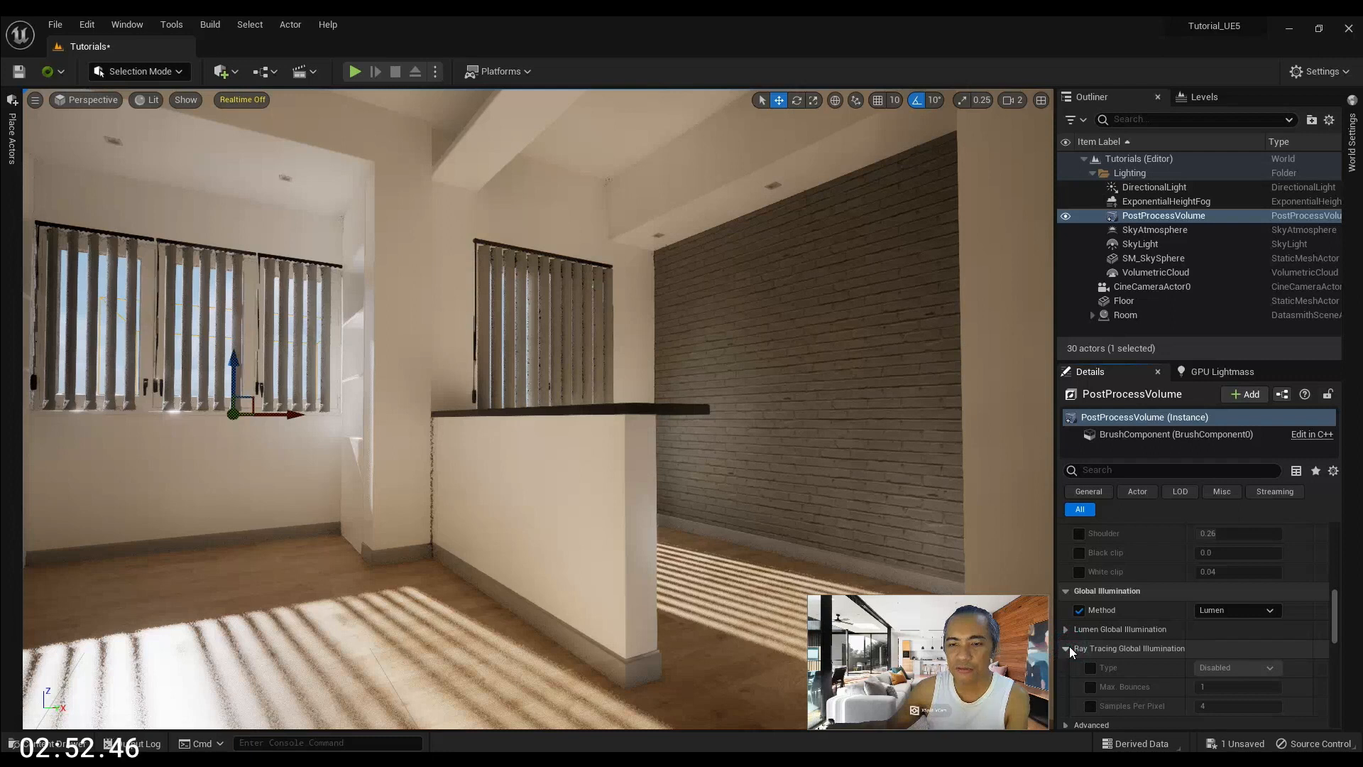
pyautogui.scroll(-2, 1069, 646)
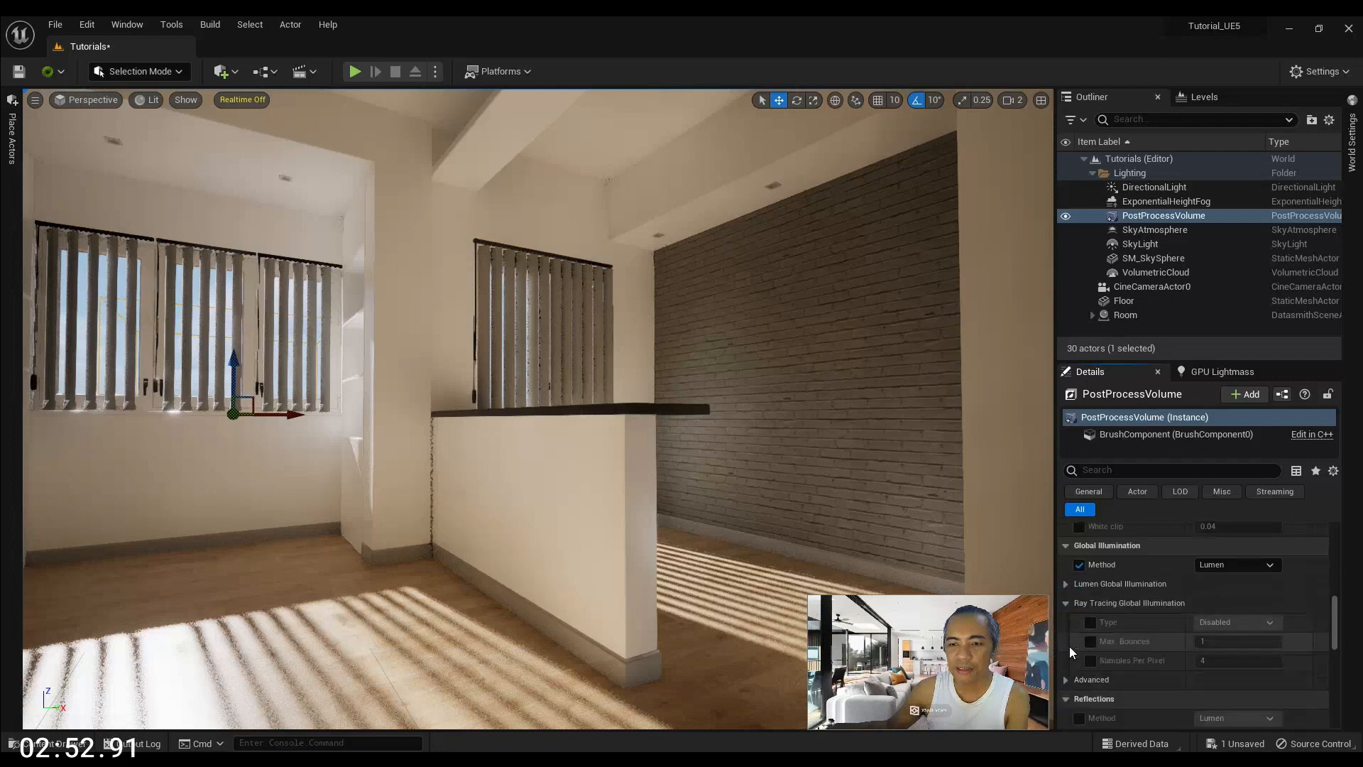
pyautogui.click(1065, 602)
# Enable the Reflections method override with Lumen as the method and expand the Lumen Reflections settings
pyautogui.scroll(-2, 1111, 602)
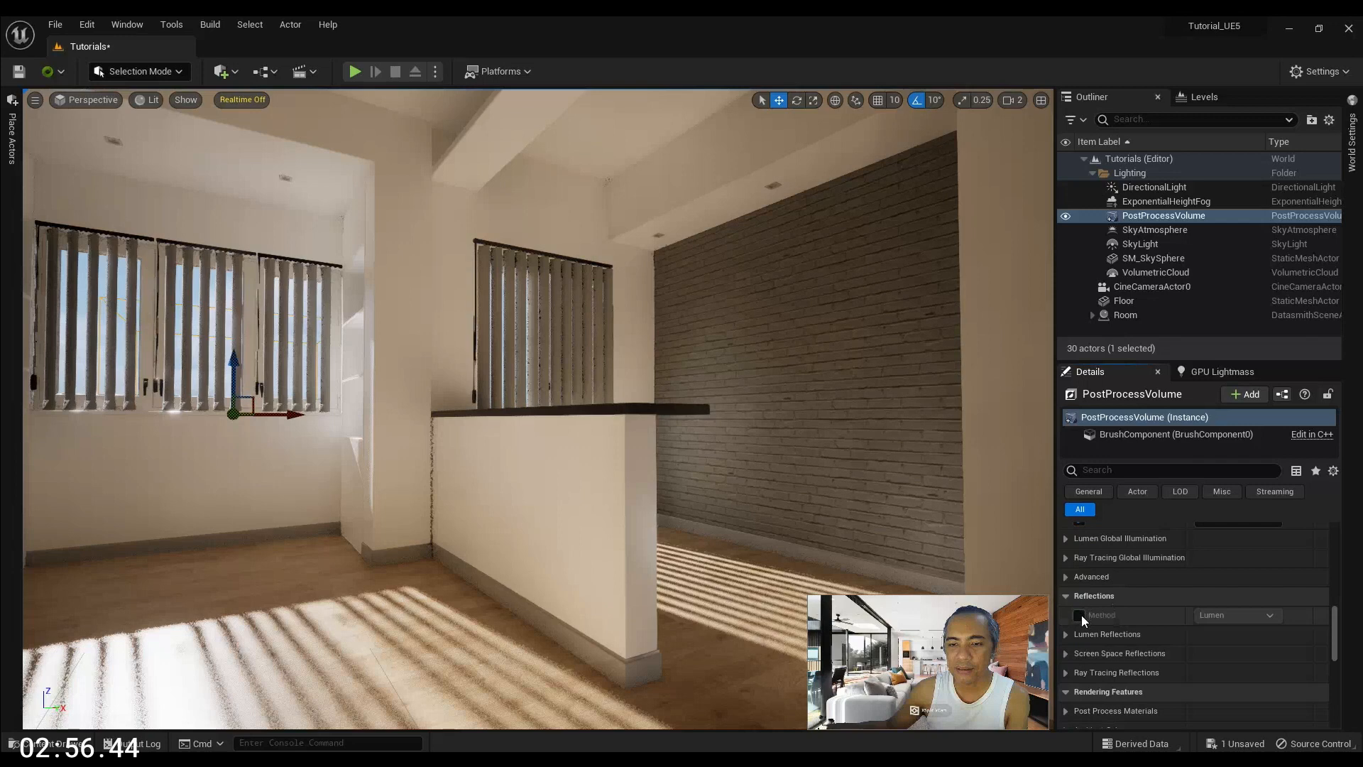
pyautogui.click(1079, 614)
pyautogui.moveTo(537, 408); pyautogui.dragTo(422, 480, button='right')
pyautogui.press('w')
pyautogui.press('w')
pyautogui.press('s')
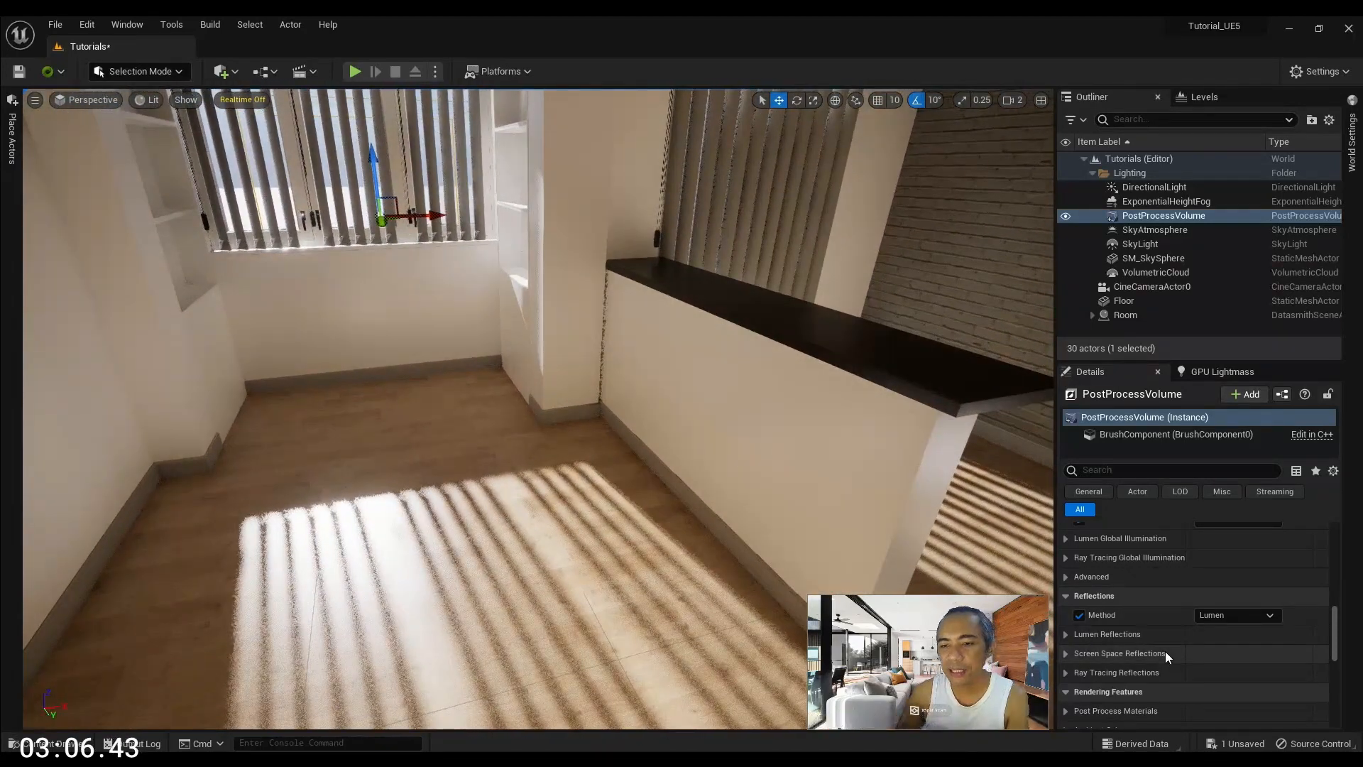
pyautogui.click(1066, 634)
pyautogui.scroll(-2, 1079, 645)
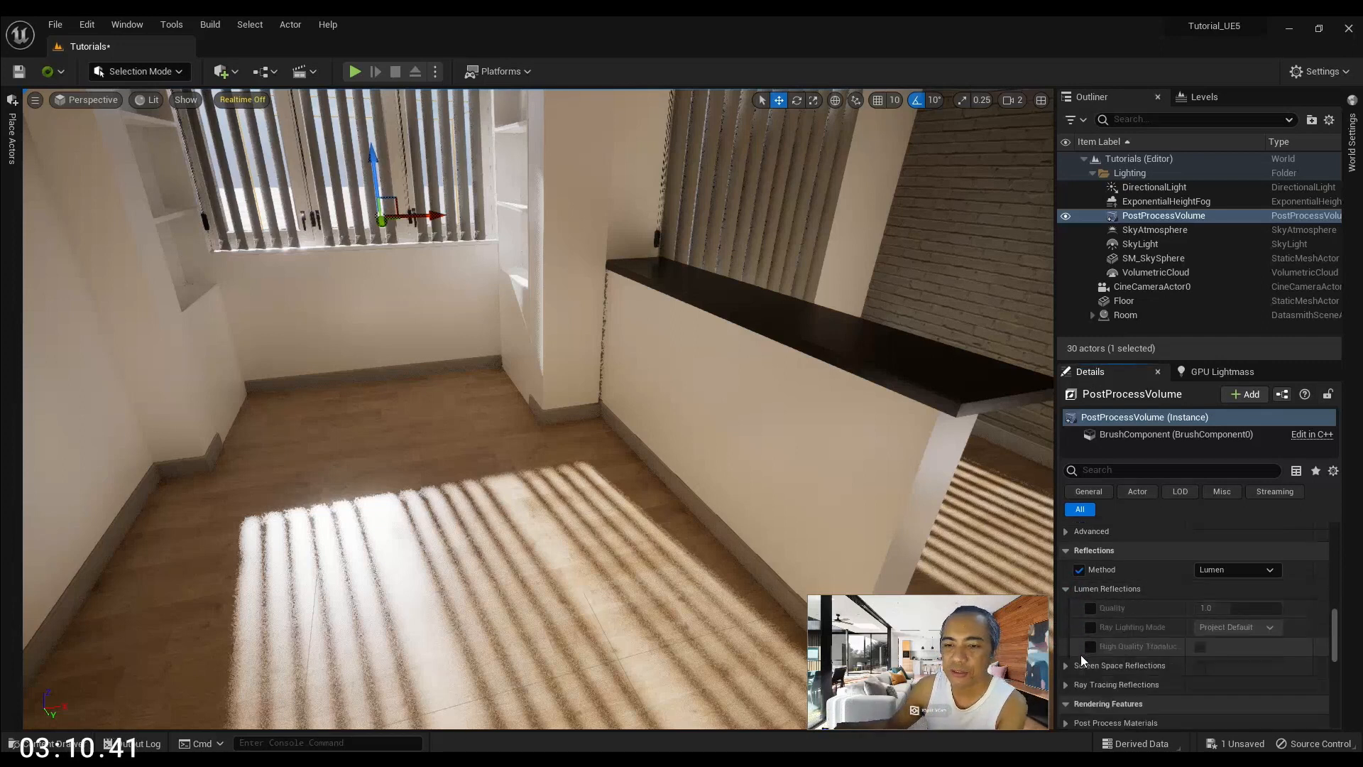
# Place a cube shape on the wooden floor in front of the kitchen counter
pyautogui.moveTo(693, 471); pyautogui.dragTo(624, 436, button='right')
pyautogui.click(232, 73)
pyautogui.moveTo(294, 250)
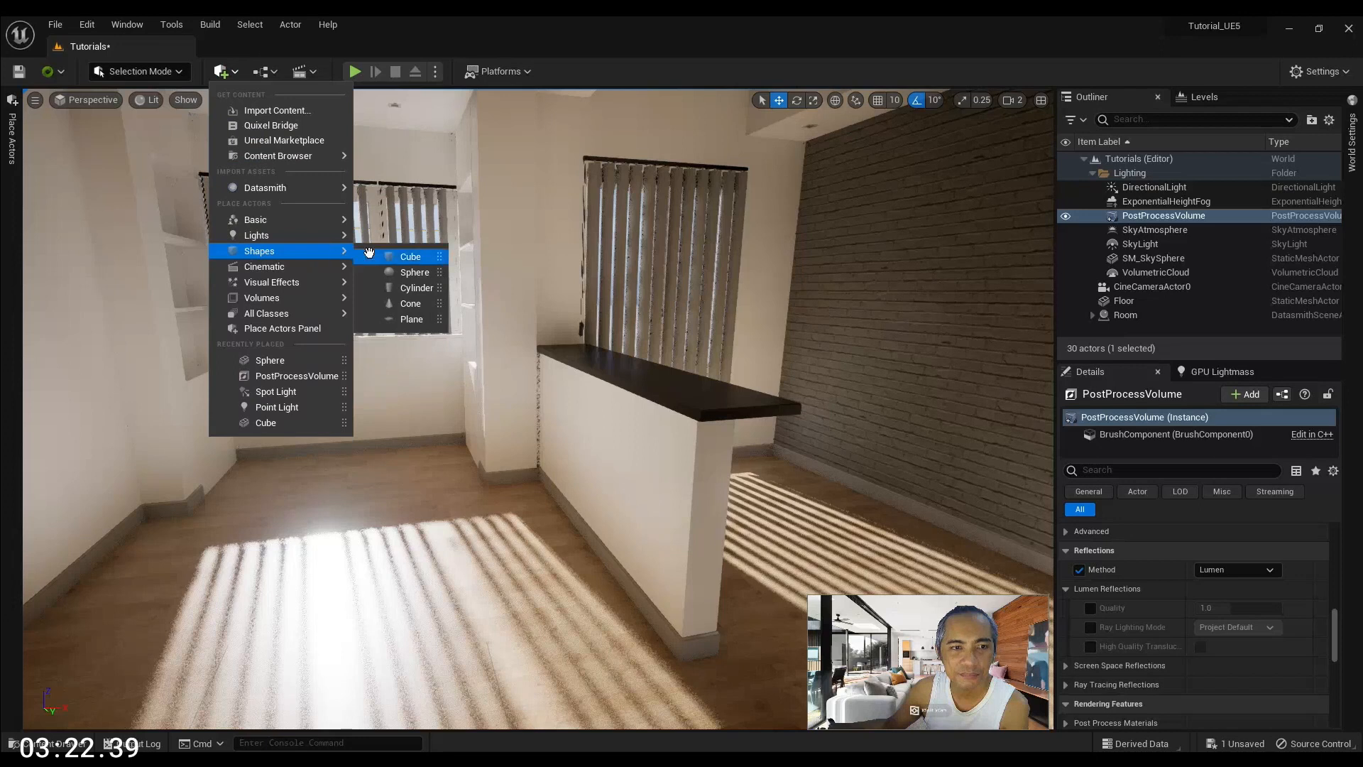
pyautogui.moveTo(401, 256); pyautogui.dragTo(421, 525)
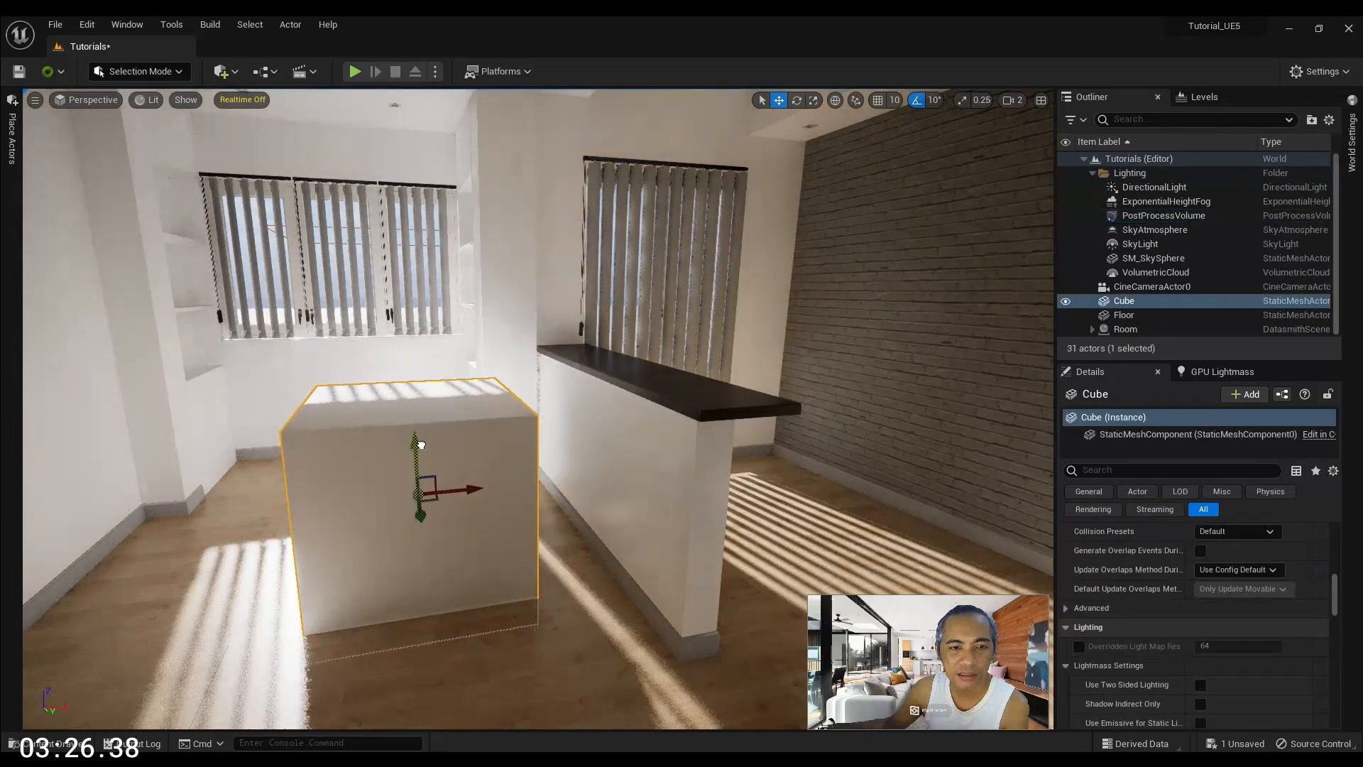
pyautogui.moveTo(390, 445); pyautogui.dragTo(270, 602, button='right')
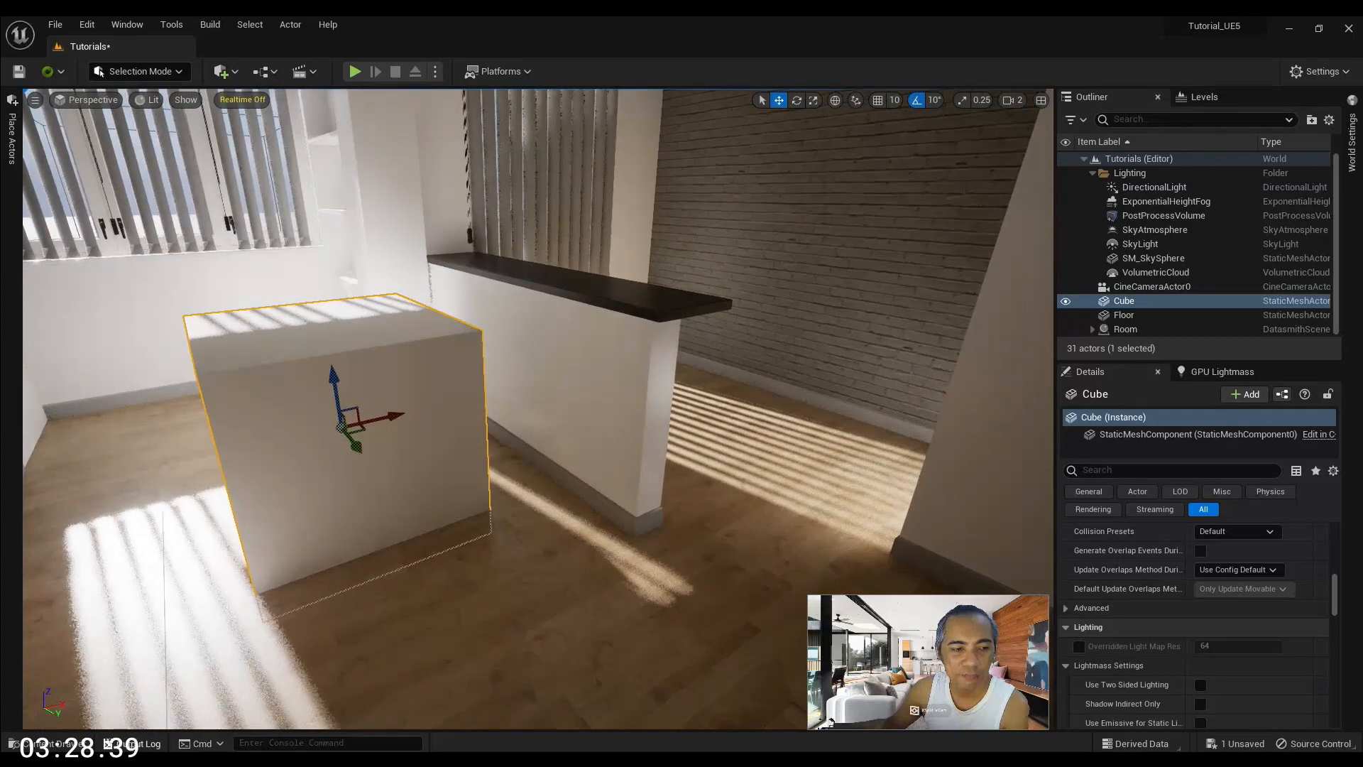
# Apply the M_Glass_Inst material to the cube by the counter, raise it out of the floor, and view it toward the windows
pyautogui.click(70, 743)
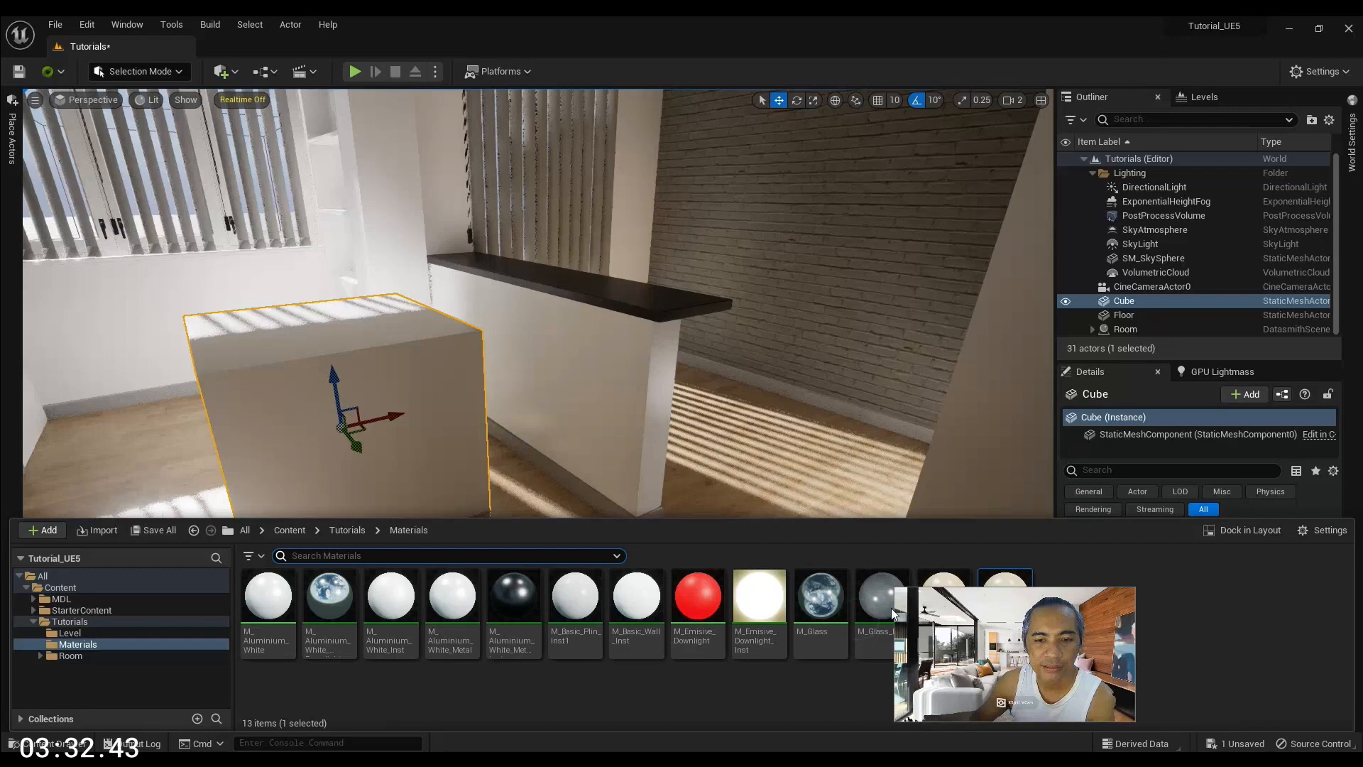
pyautogui.moveTo(882, 600); pyautogui.dragTo(399, 406)
pyautogui.moveTo(399, 406)
pyautogui.mouseDown(button='right')
pyautogui.moveTo(334, 405)
pyautogui.moveTo(377, 369)
pyautogui.moveTo(358, 412)
pyautogui.moveTo(330, 412)
pyautogui.moveTo(398, 376)
pyautogui.moveTo(373, 366)
pyautogui.moveTo(447, 433)
pyautogui.moveTo(355, 461)
pyautogui.moveTo(284, 415)
pyautogui.moveTo(383, 419)
pyautogui.mouseUp(button='right')
pyautogui.moveTo(602, 366); pyautogui.dragTo(604, 310)
pyautogui.moveTo(643, 457); pyautogui.dragTo(386, 594, button='right')
# Place a second cube shape on the wooden floor beside the glass cube, near the plain wall
pyautogui.click(43, 744)
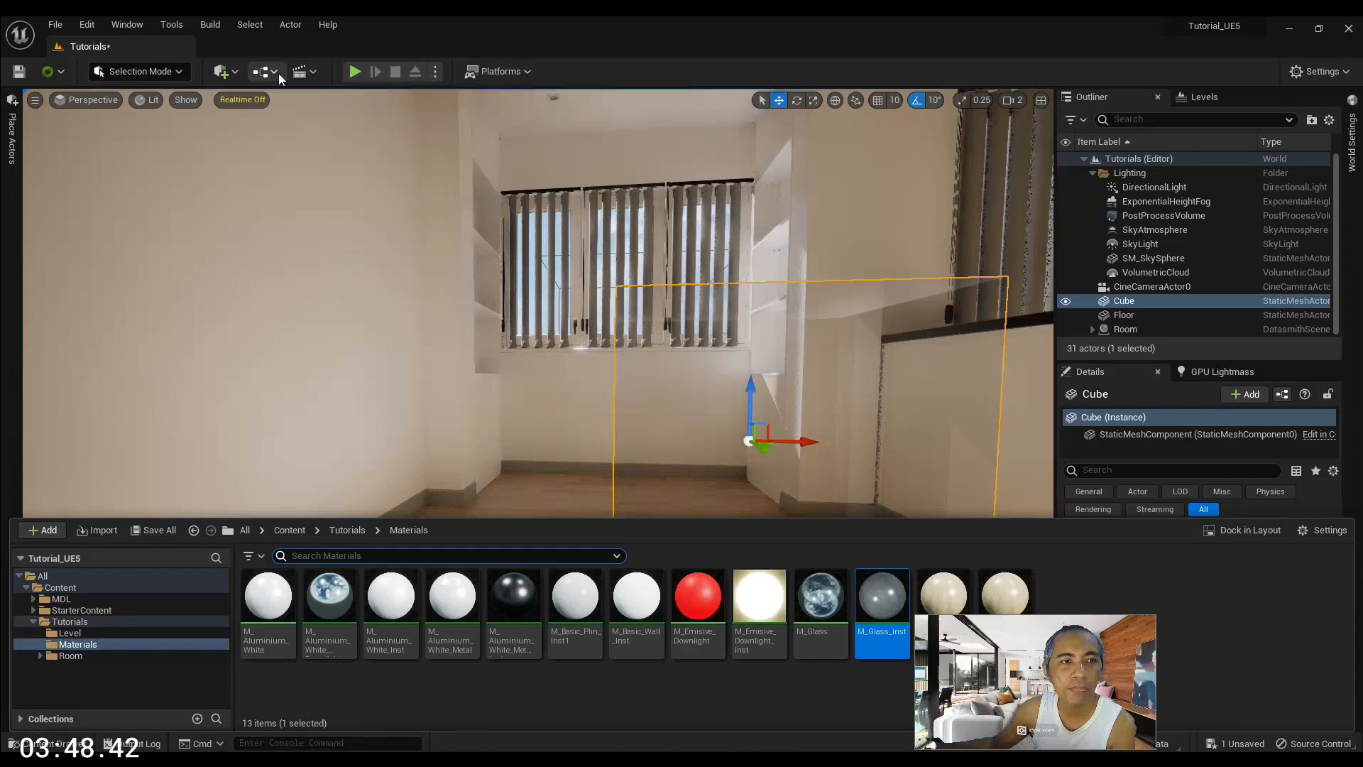
pyautogui.click(222, 72)
pyautogui.moveTo(304, 251)
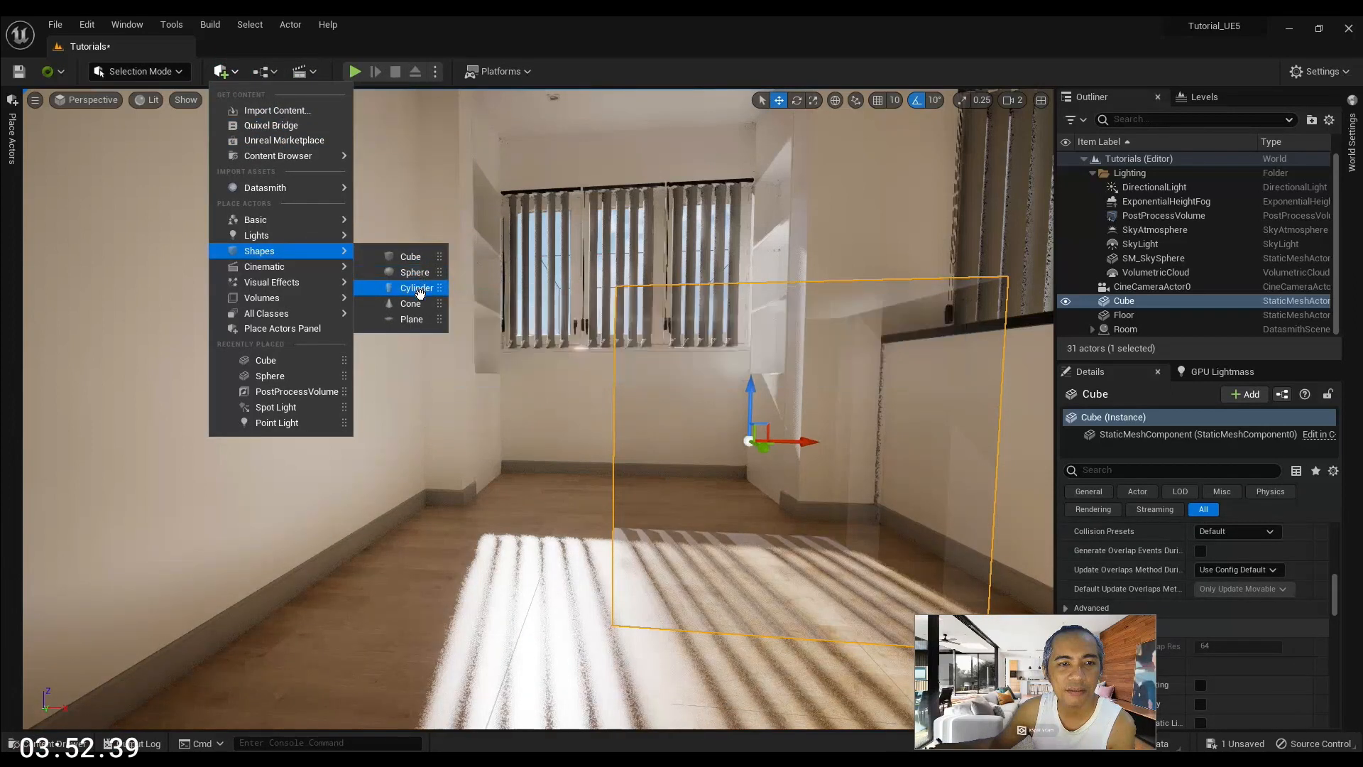
pyautogui.moveTo(422, 260); pyautogui.dragTo(486, 531)
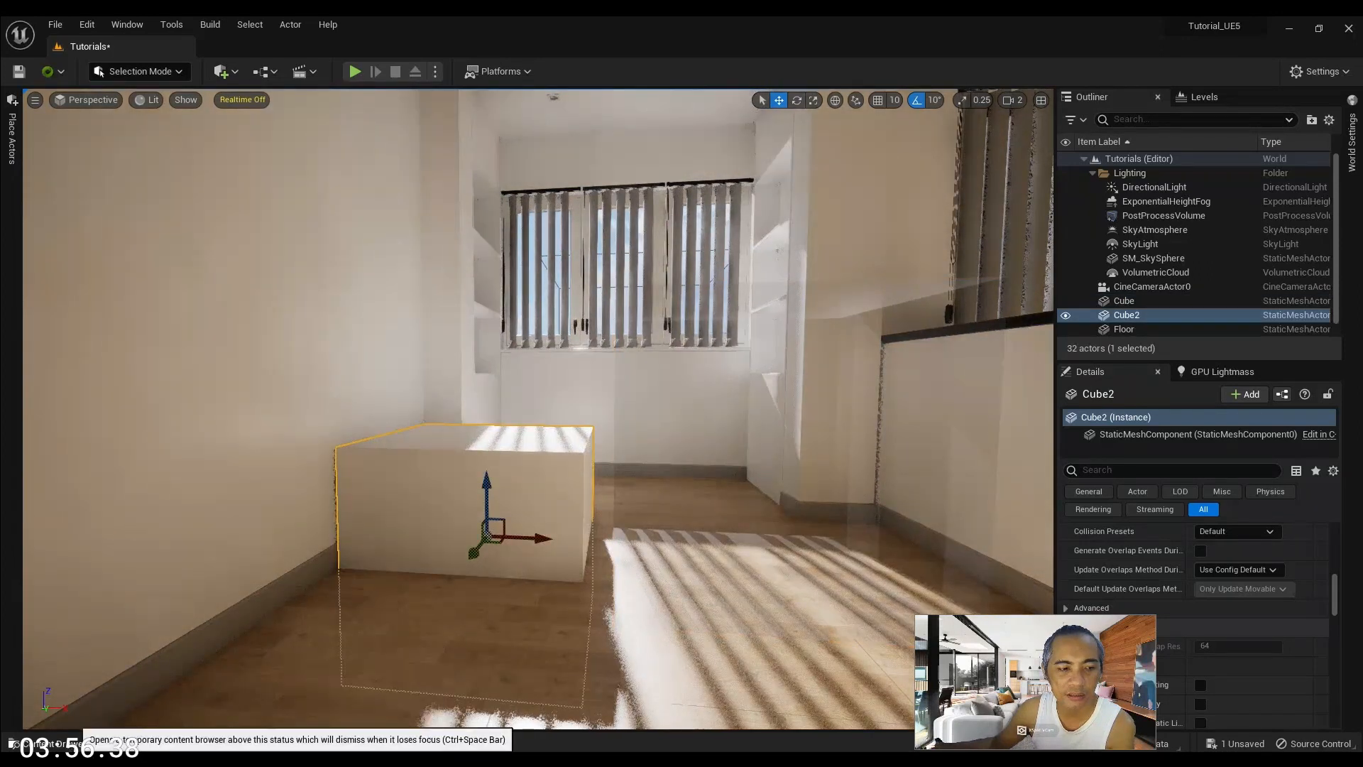
# Apply the reflective M_Aluminium_White material variant to the second cube and raise it out of the floor
pyautogui.click(50, 743)
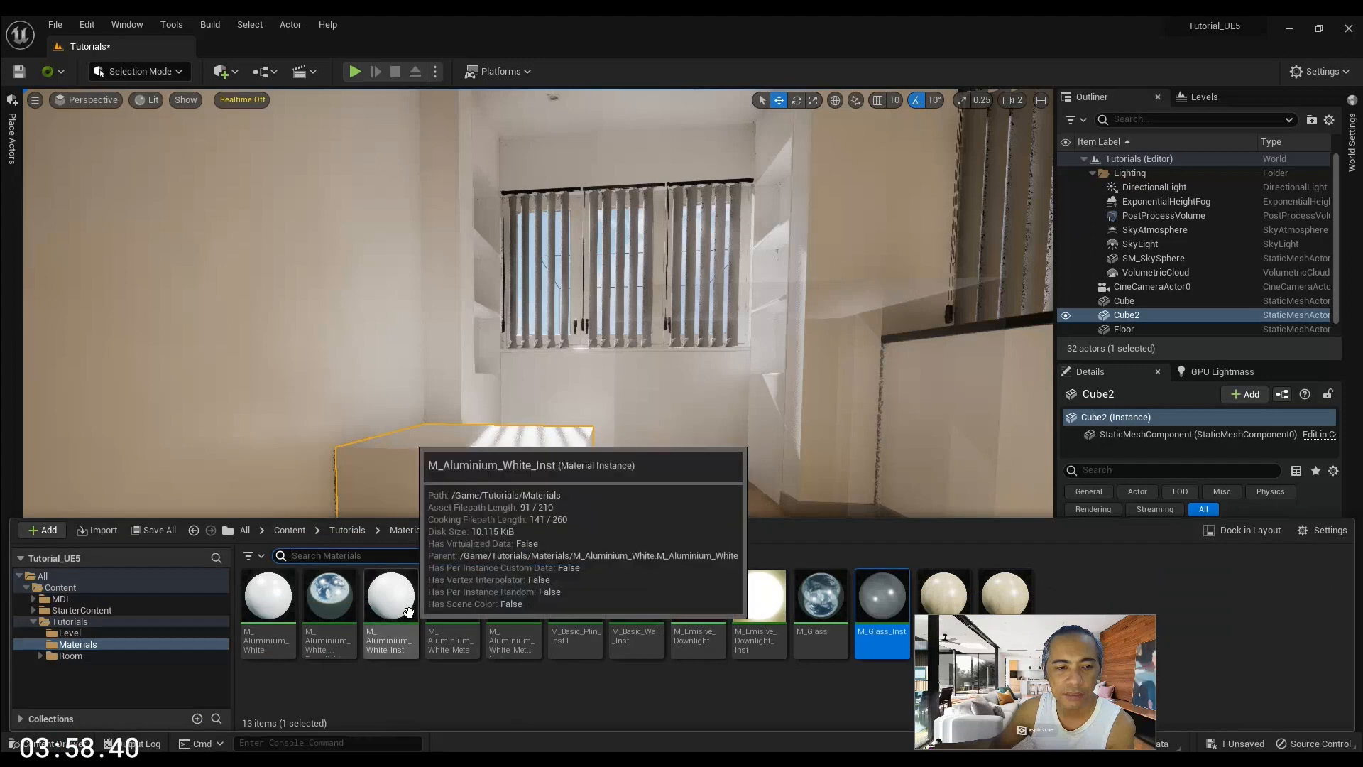
pyautogui.moveTo(391, 600); pyautogui.dragTo(557, 468)
pyautogui.moveTo(565, 485); pyautogui.dragTo(525, 476, button='right')
pyautogui.moveTo(511, 453); pyautogui.dragTo(520, 371)
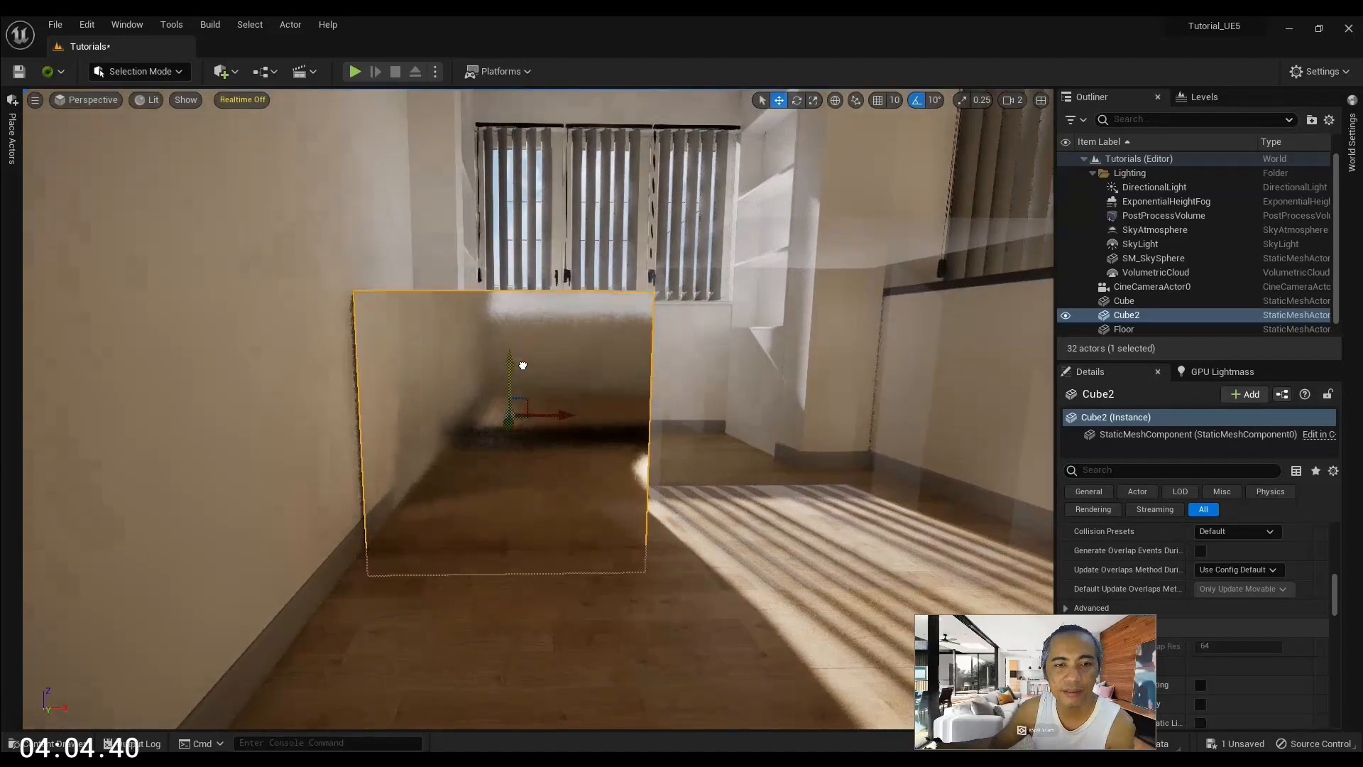
# Lower the glass cube slightly toward the floor and compare it with the reflective cube
pyautogui.moveTo(520, 366); pyautogui.dragTo(617, 511, button='right')
pyautogui.click(616, 511)
pyautogui.moveTo(572, 430); pyautogui.dragTo(572, 465)
pyautogui.moveTo(557, 444); pyautogui.dragTo(436, 413, button='right')
pyautogui.moveTo(731, 448); pyautogui.dragTo(778, 439, button='right')
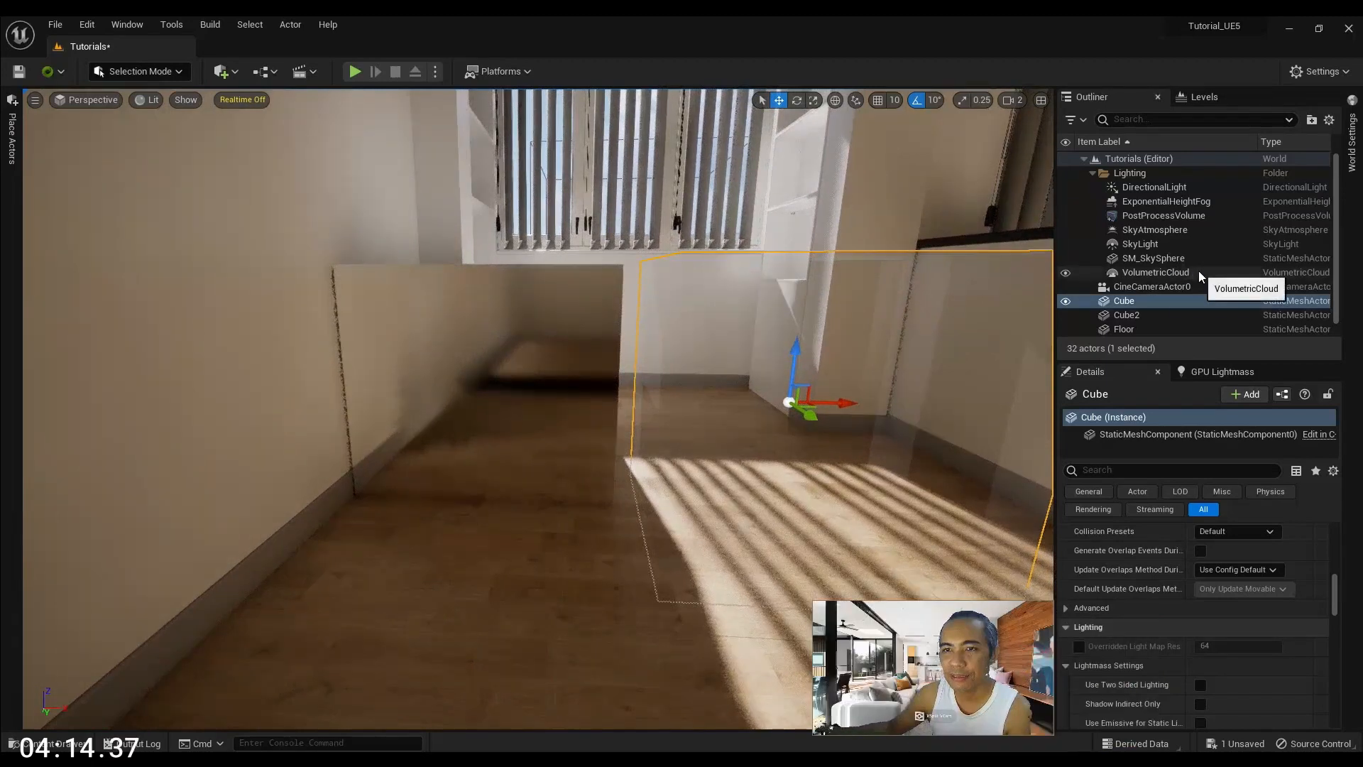
# On the PostProcessVolume, enable the Lumen Reflections Quality override, set Ray Lighting Mode to Hit Lighting for Reflections, and turn on High Quality Translucency
pyautogui.click(1164, 215)
pyautogui.scroll(-3, 1289, 632)
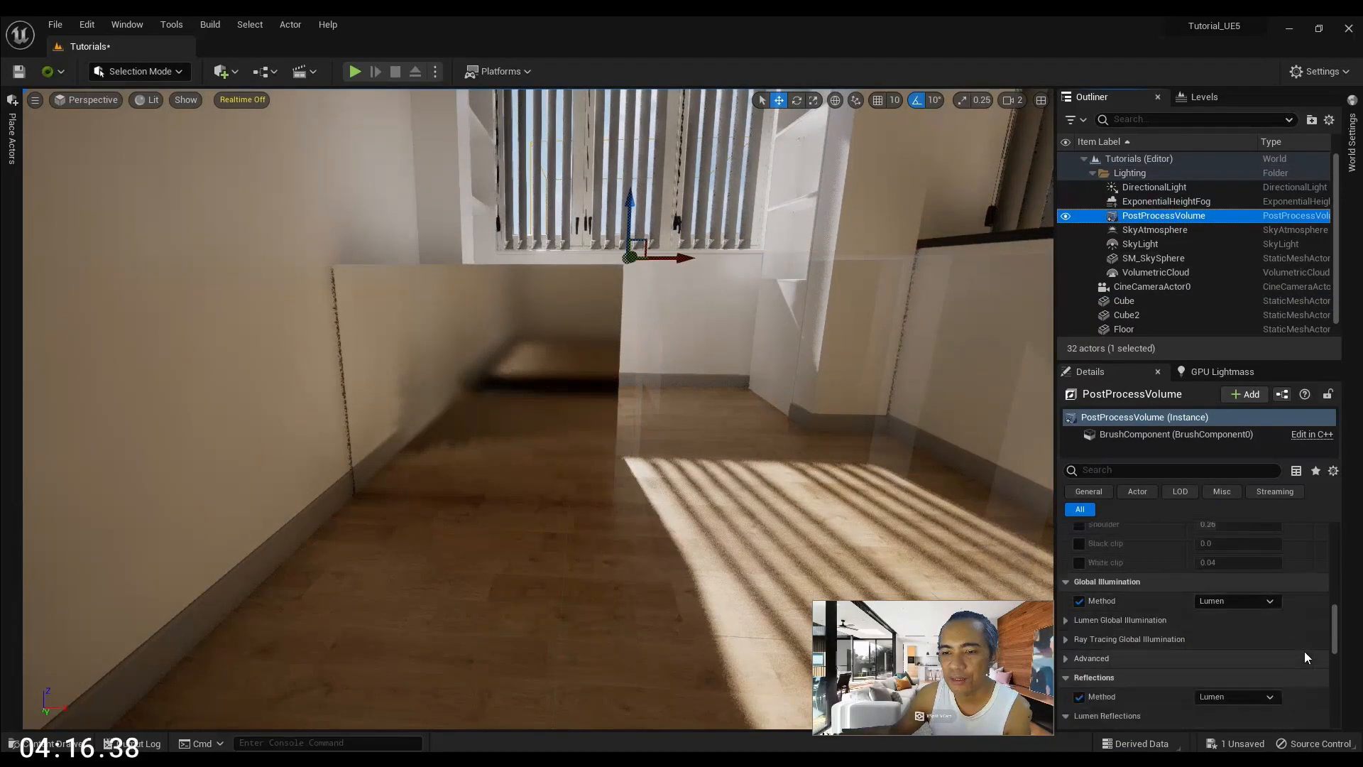
pyautogui.scroll(-2, 1308, 643)
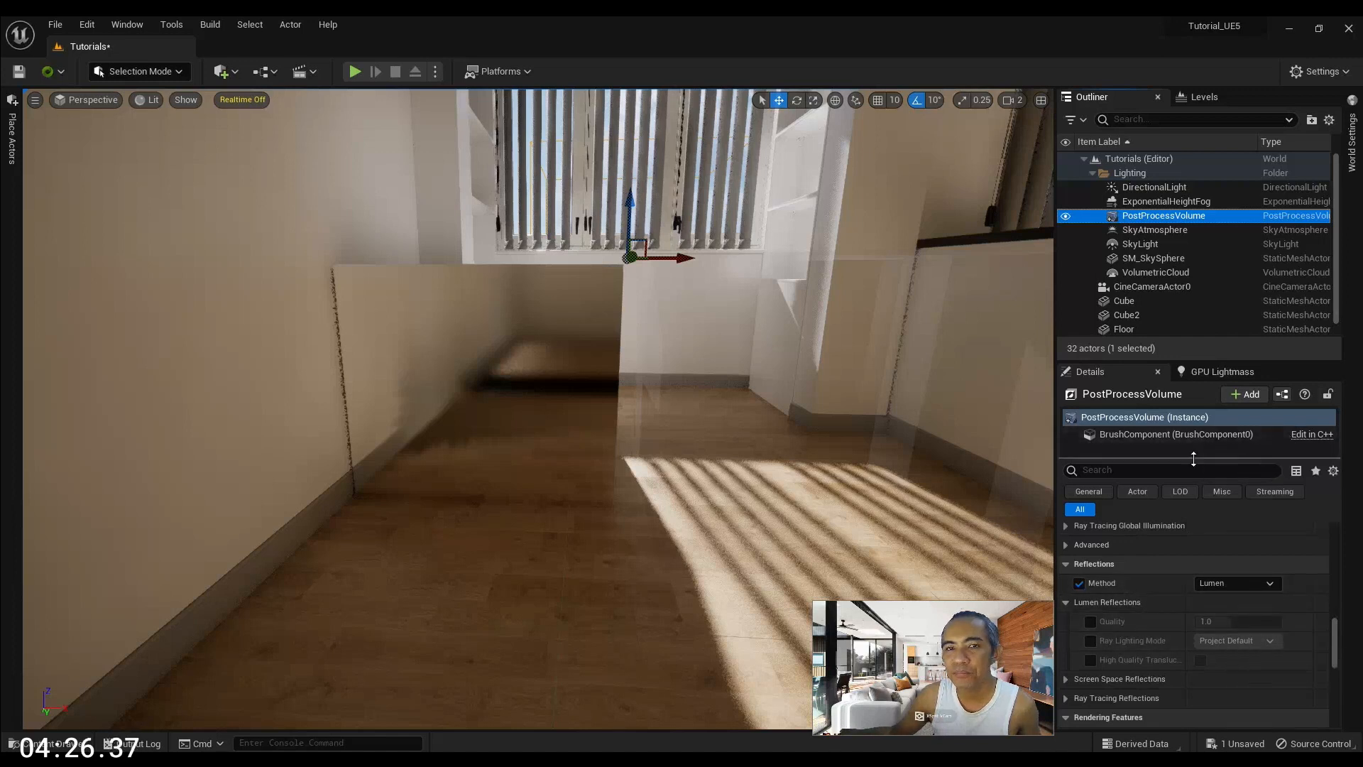
pyautogui.moveTo(538, 408); pyautogui.dragTo(700, 293, button='right')
pyautogui.moveTo(743, 439); pyautogui.dragTo(648, 542, button='right')
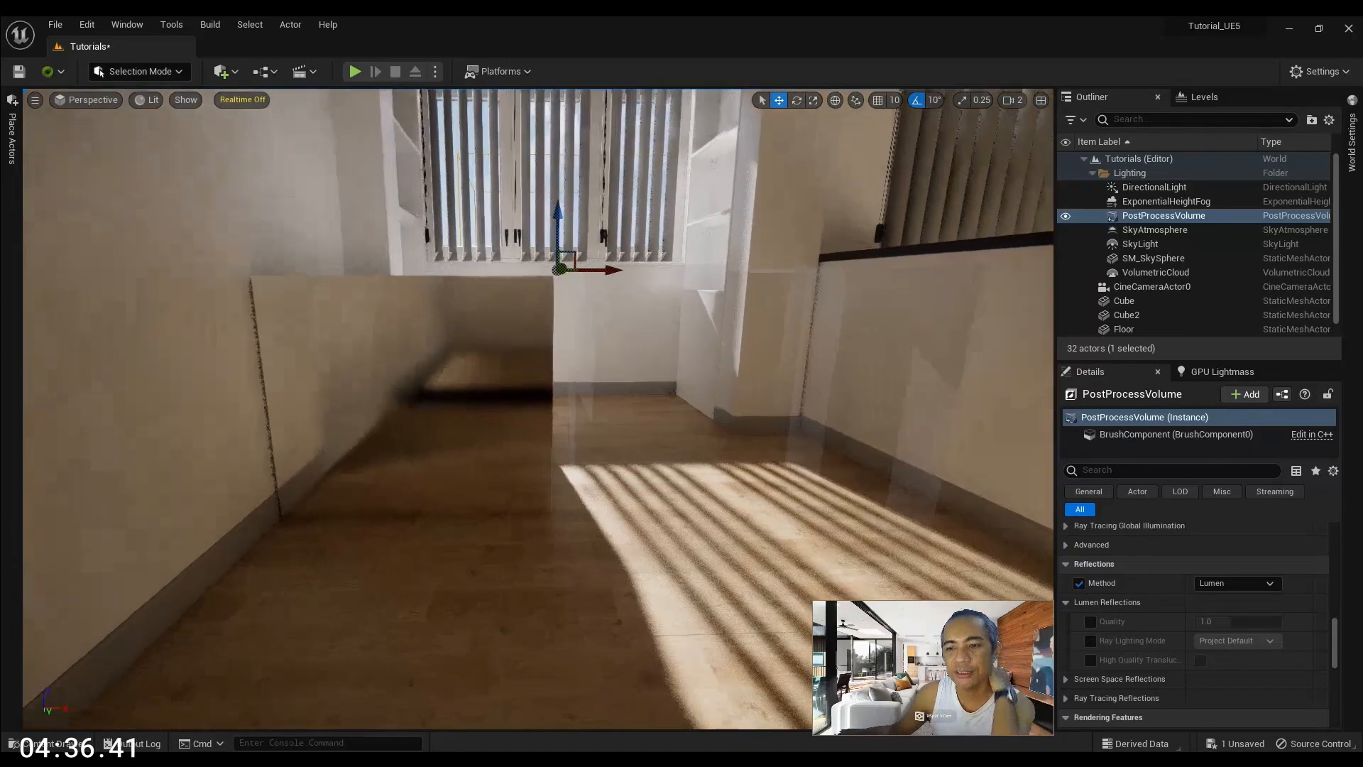
pyautogui.click(1091, 623)
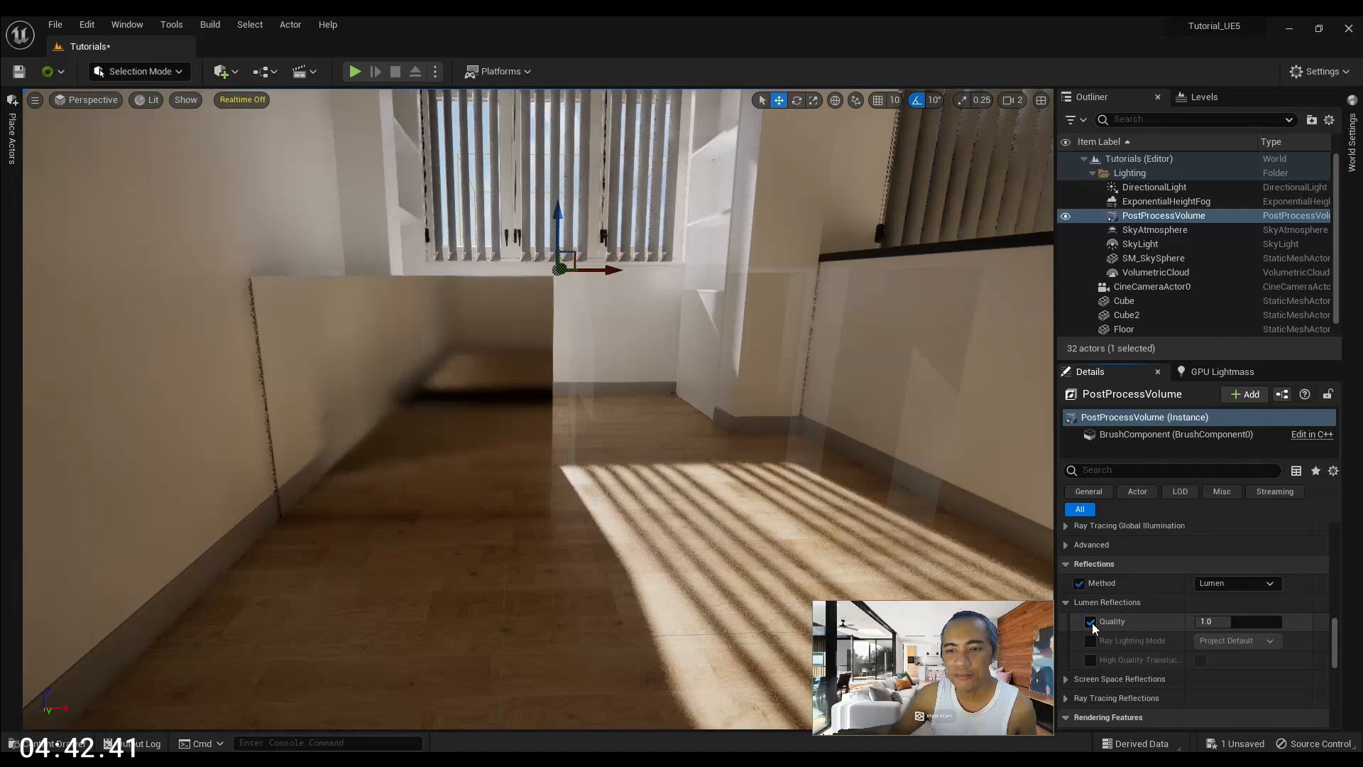
pyautogui.click(1090, 642)
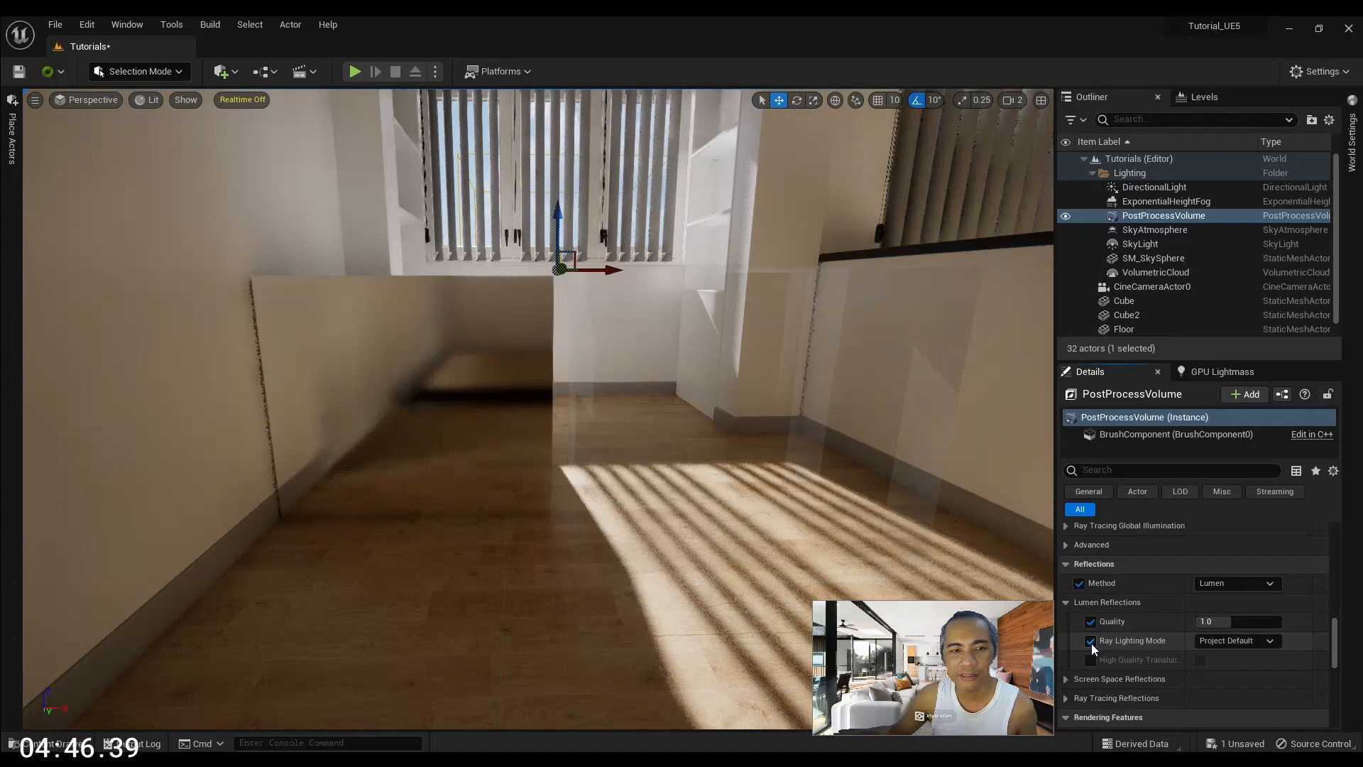
pyautogui.click(1090, 660)
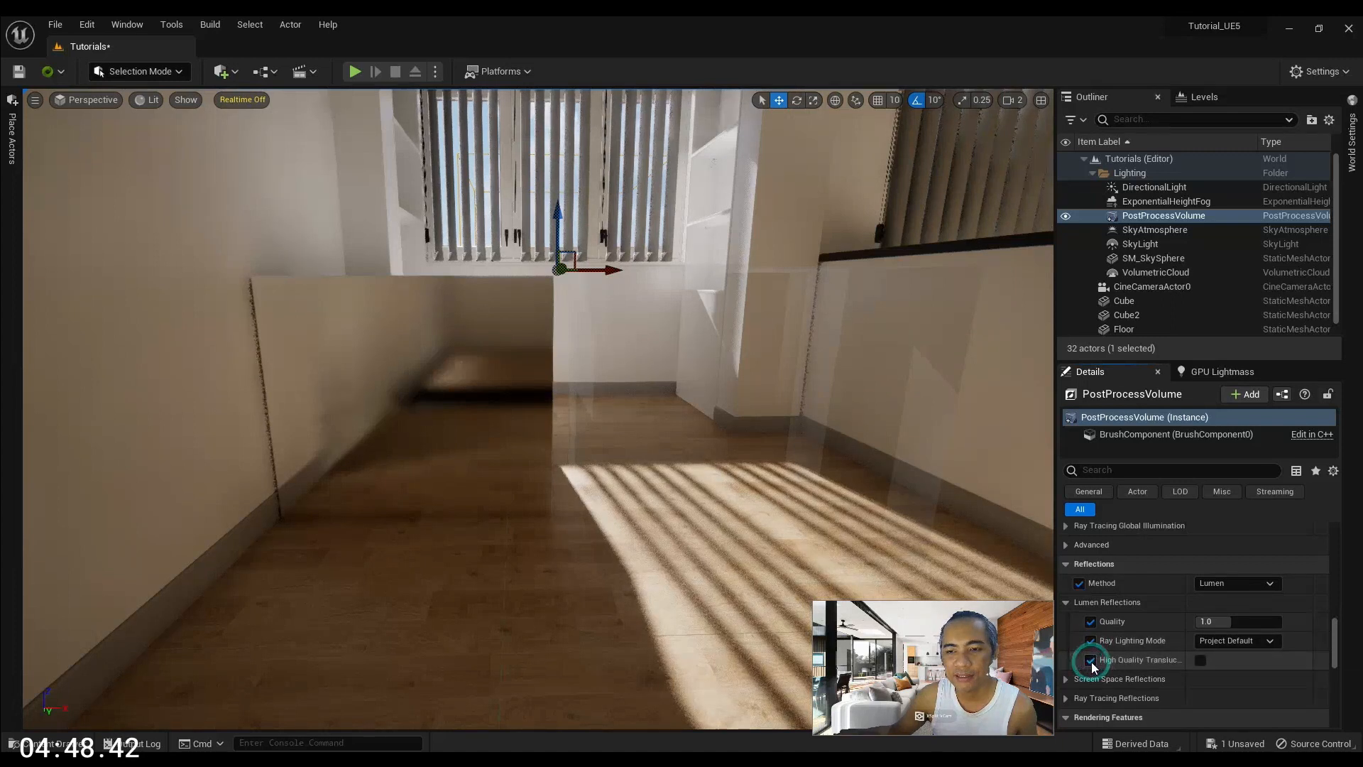
pyautogui.click(1241, 640)
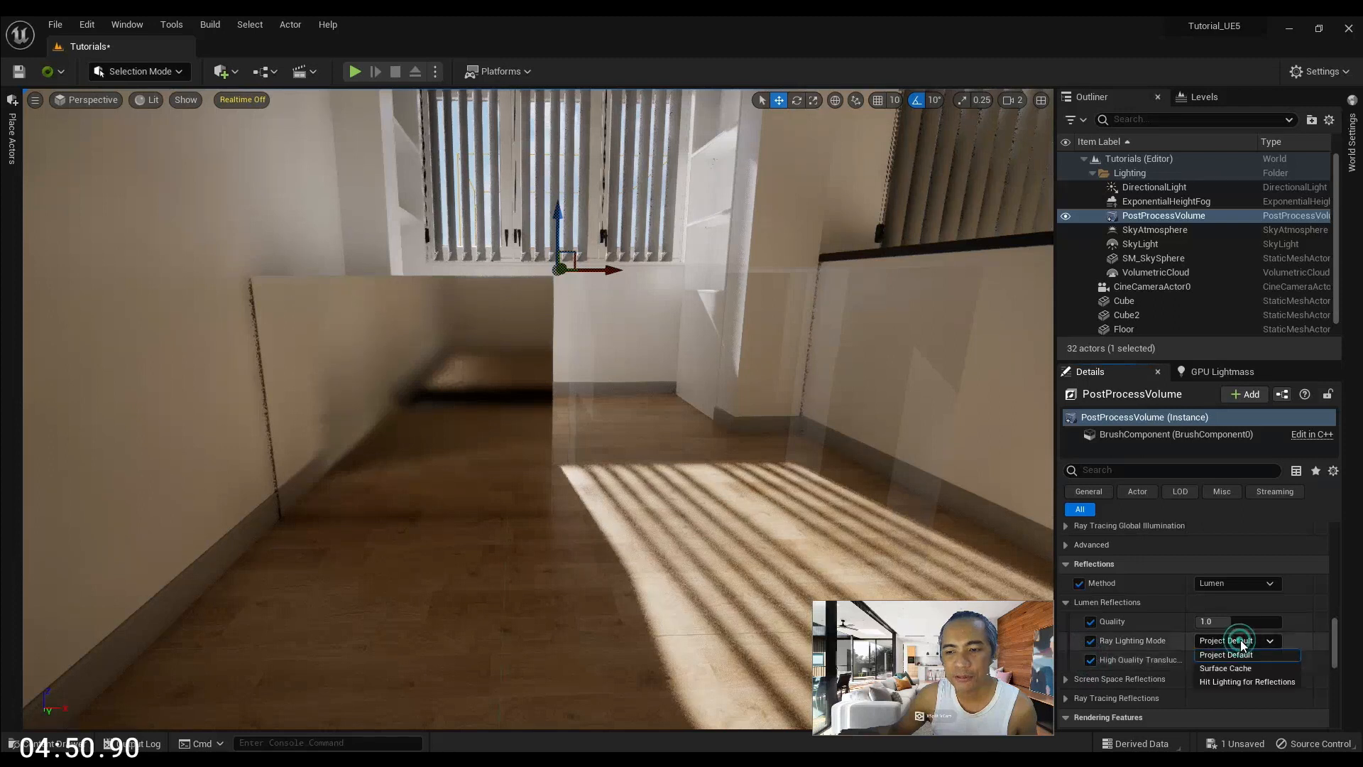
pyautogui.click(1253, 682)
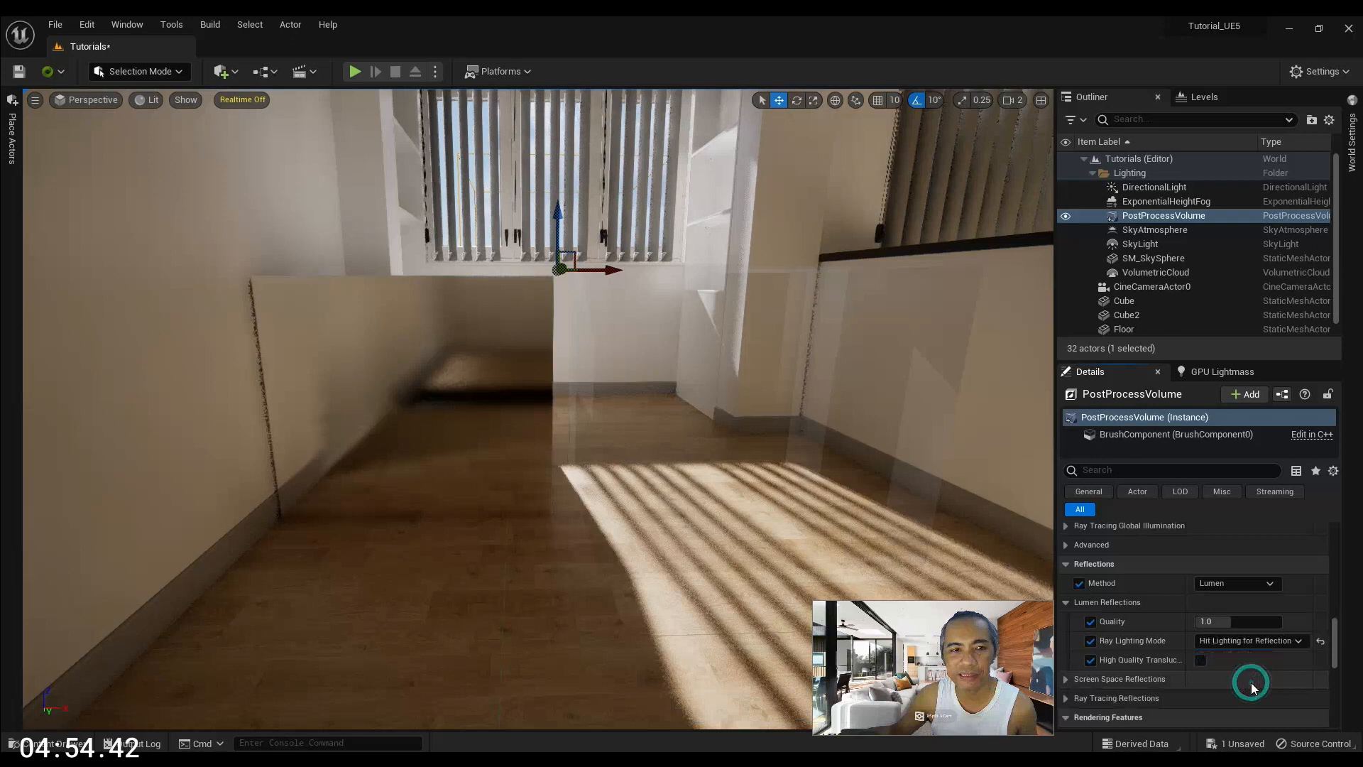
pyautogui.click(1201, 661)
# Focus on the glass cube, move it further down, and check its reflections from a closer viewpoint
pyautogui.moveTo(709, 398); pyautogui.dragTo(642, 340, button='right')
pyautogui.click(593, 349)
pyautogui.press('f')
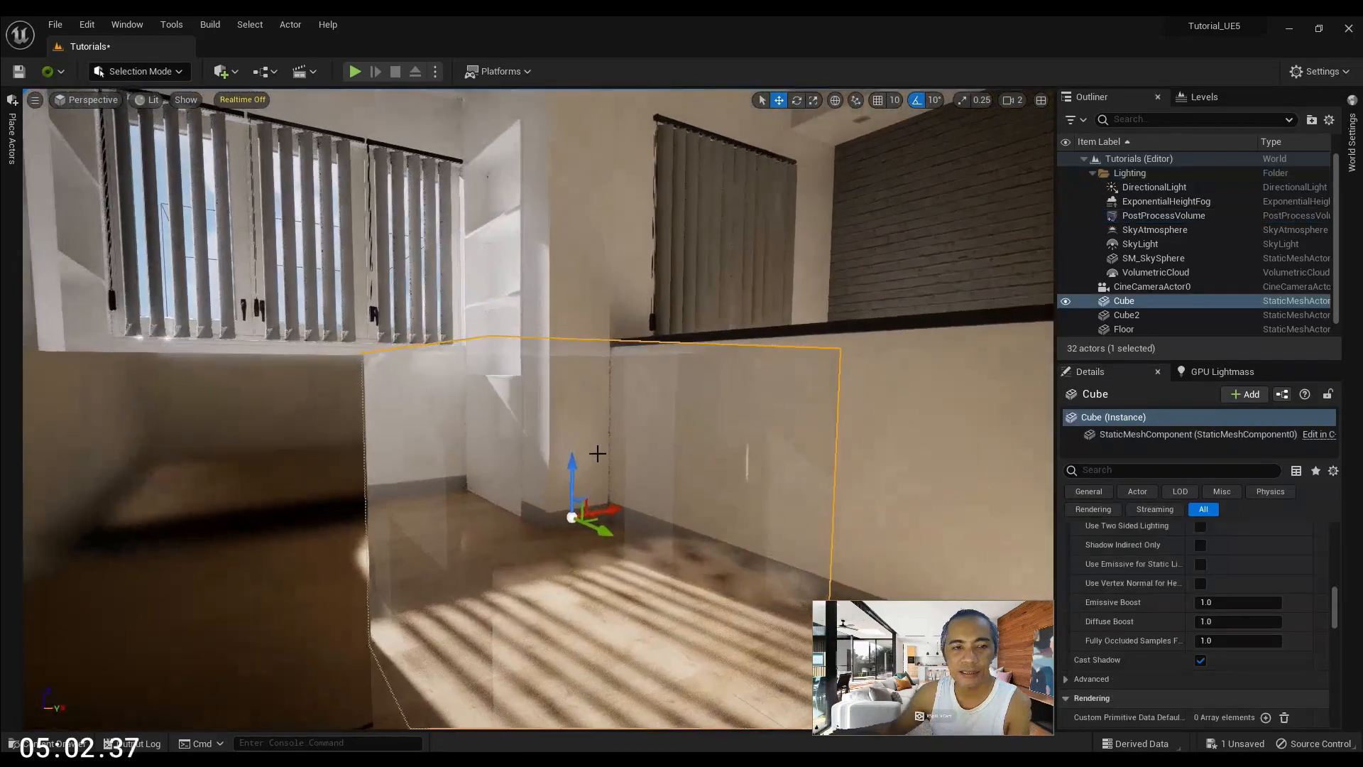
pyautogui.moveTo(604, 330); pyautogui.dragTo(605, 384)
pyautogui.moveTo(620, 387); pyautogui.dragTo(692, 401, button='right')
# Create a material instance of M_Aluminium_White named MI_Cermin and apply it to the second cube
pyautogui.click(453, 367)
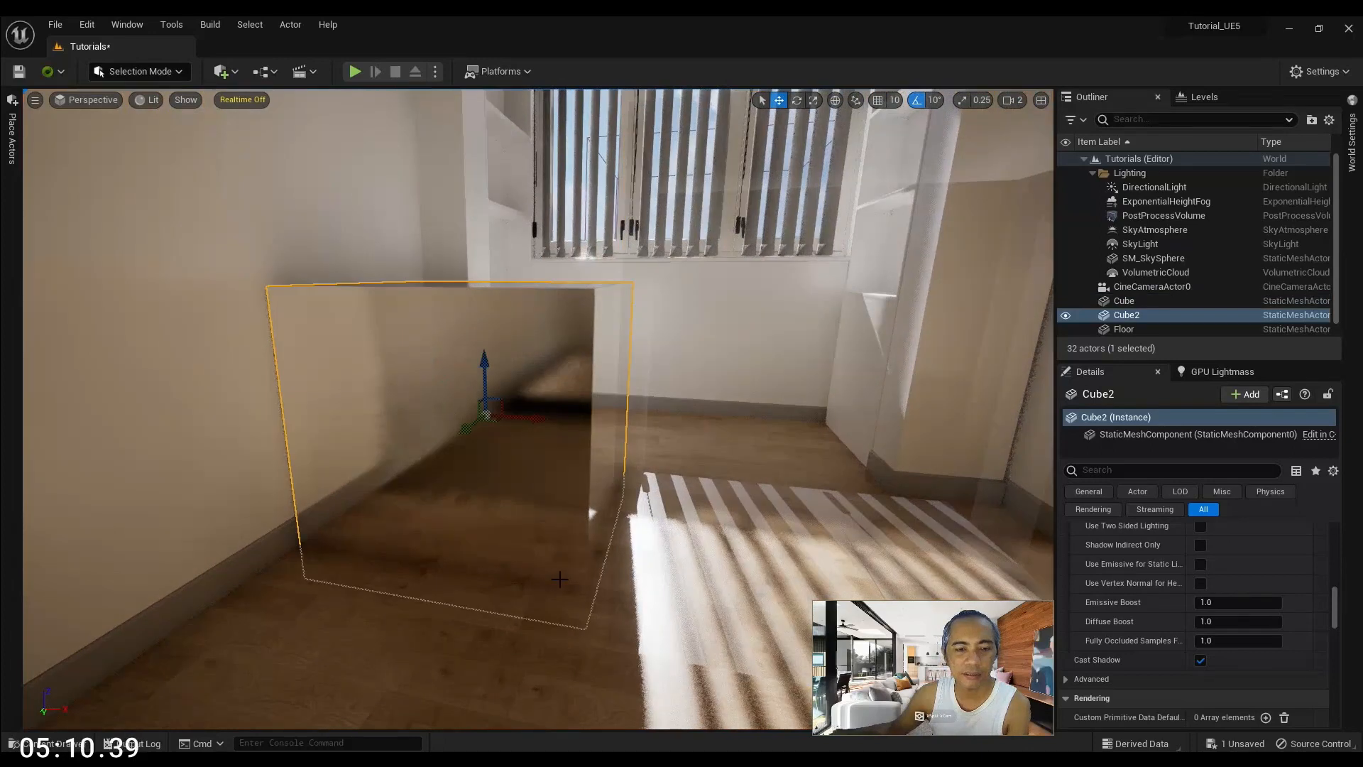
pyautogui.click(69, 742)
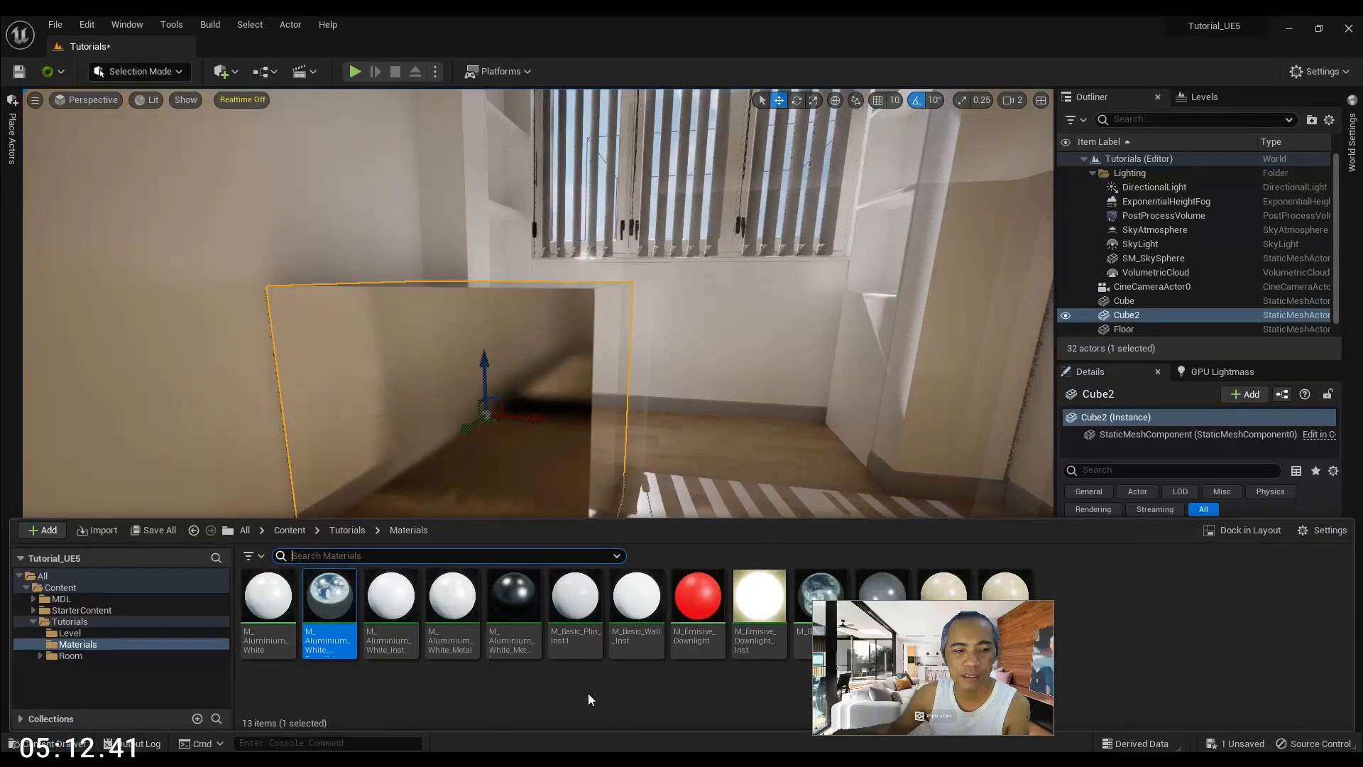
pyautogui.click(262, 588)
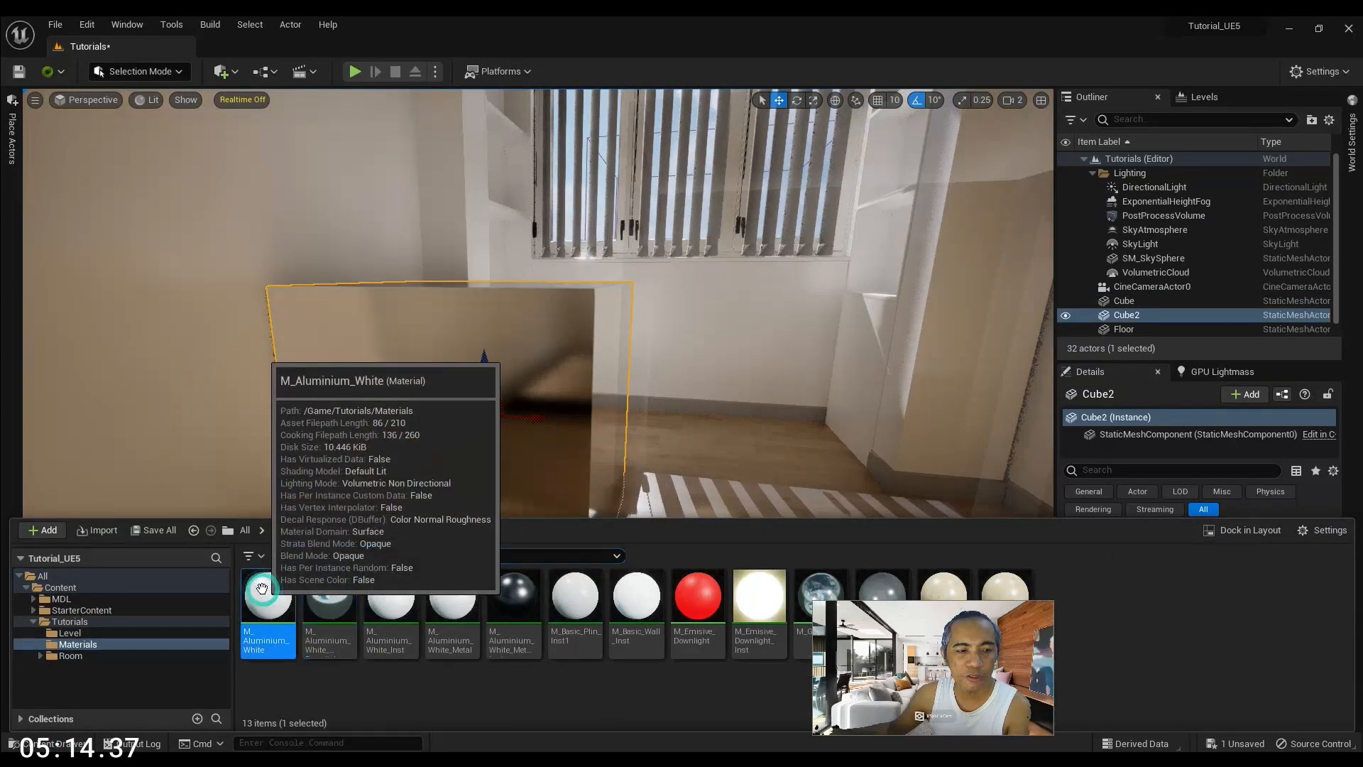
pyautogui.rightClick(262, 589)
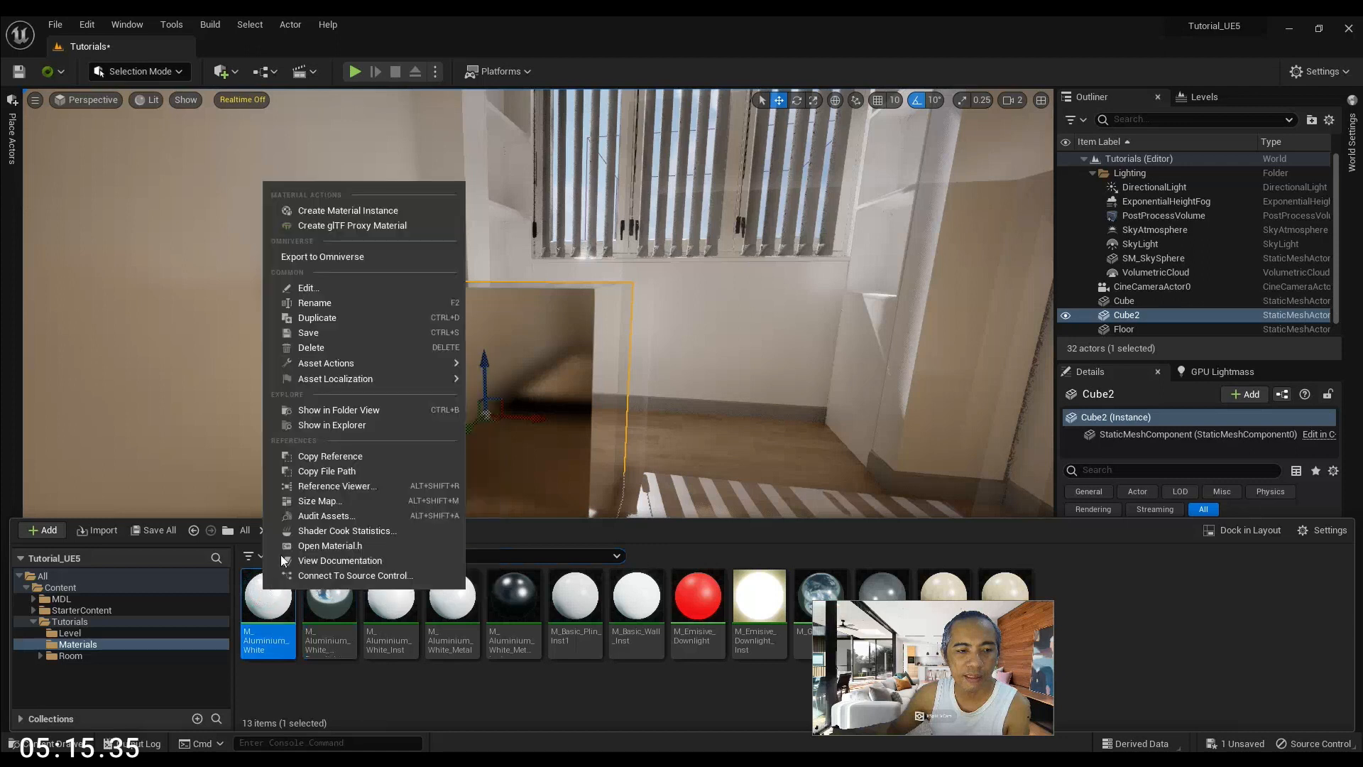
pyautogui.click(385, 211)
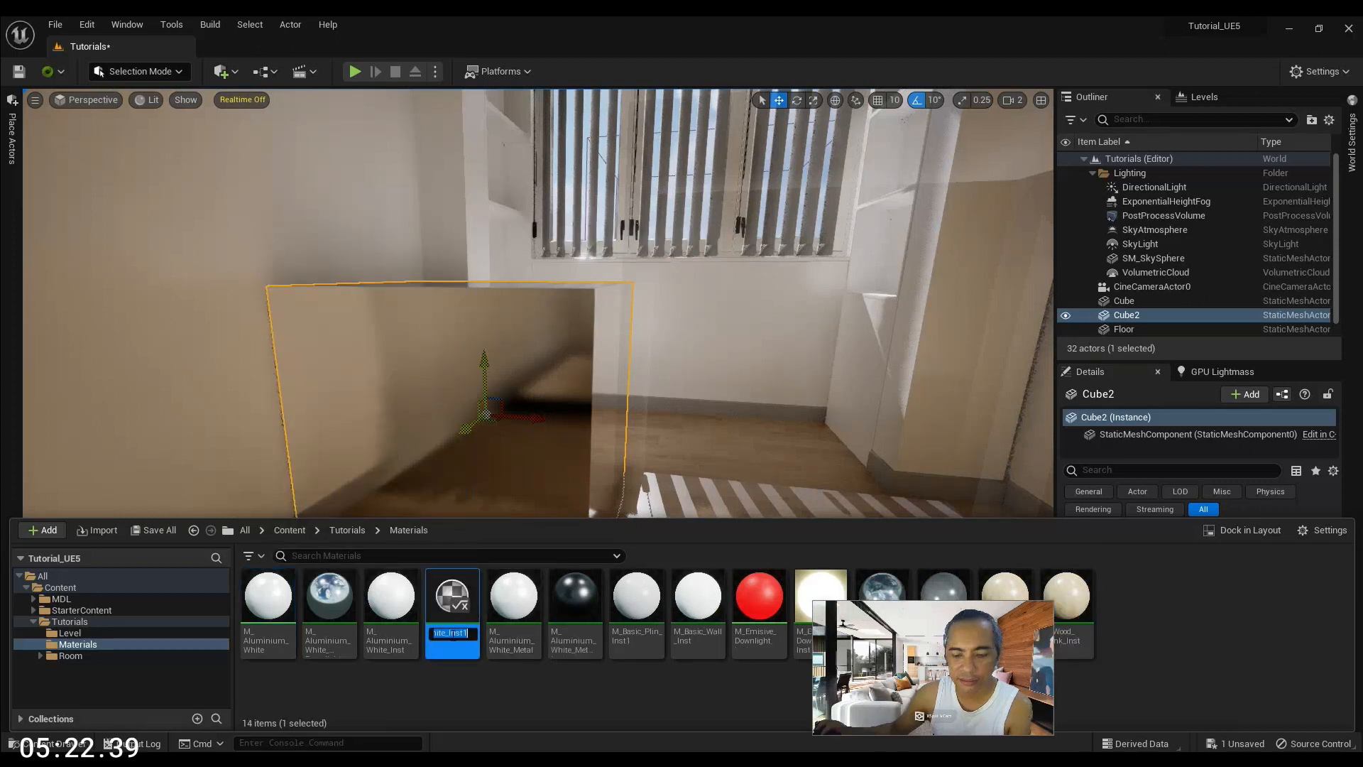
pyautogui.press('BackSpace')
pyautogui.press('BackSpace')
pyautogui.press('BackSpace')
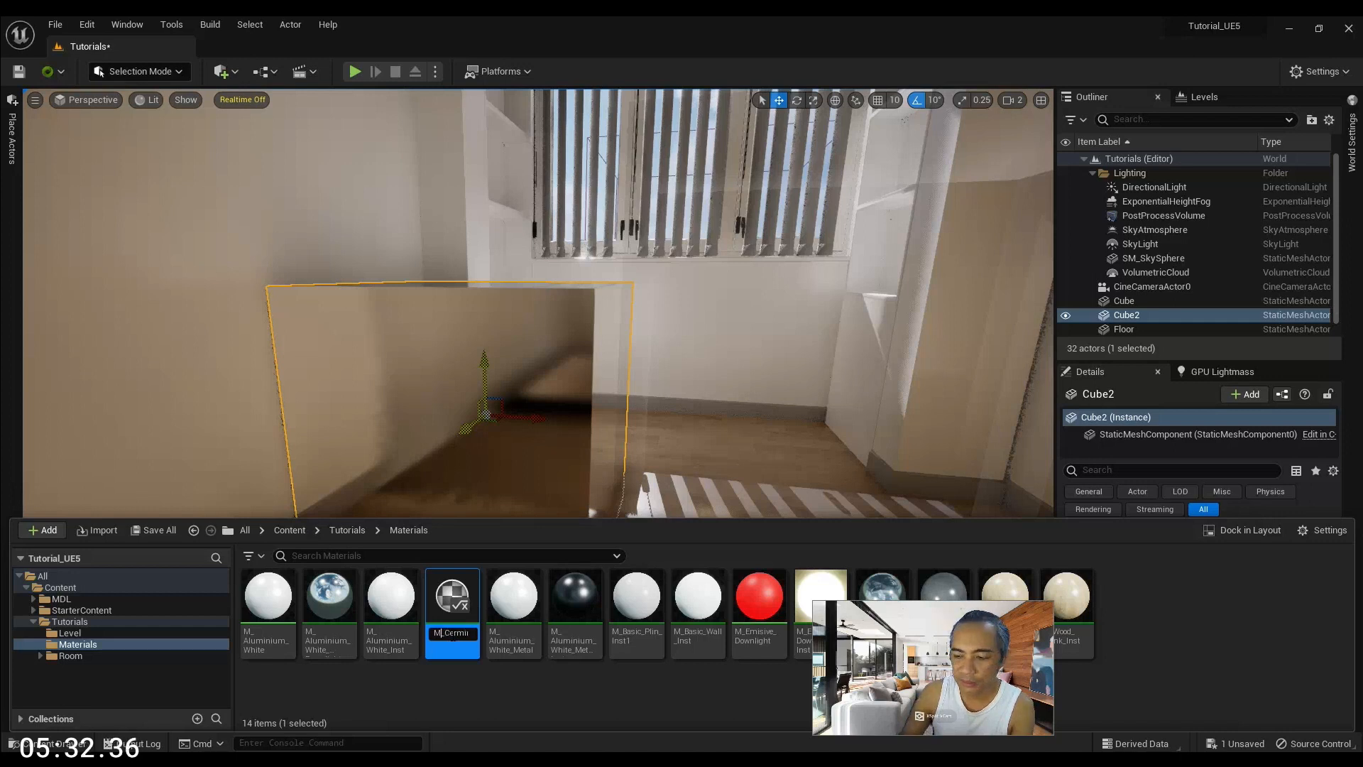
pyautogui.write('n')
pyautogui.press('Return')
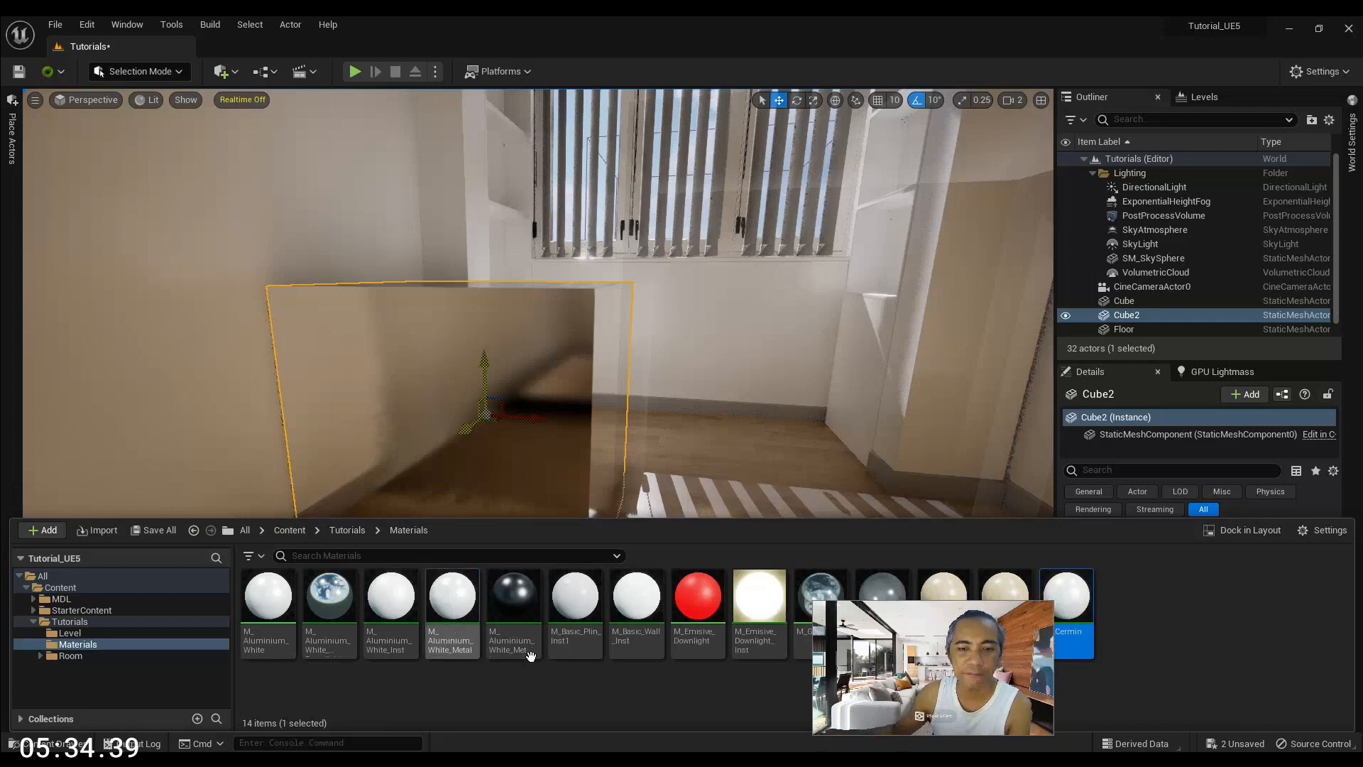
pyautogui.moveTo(903, 640); pyautogui.dragTo(1106, 637)
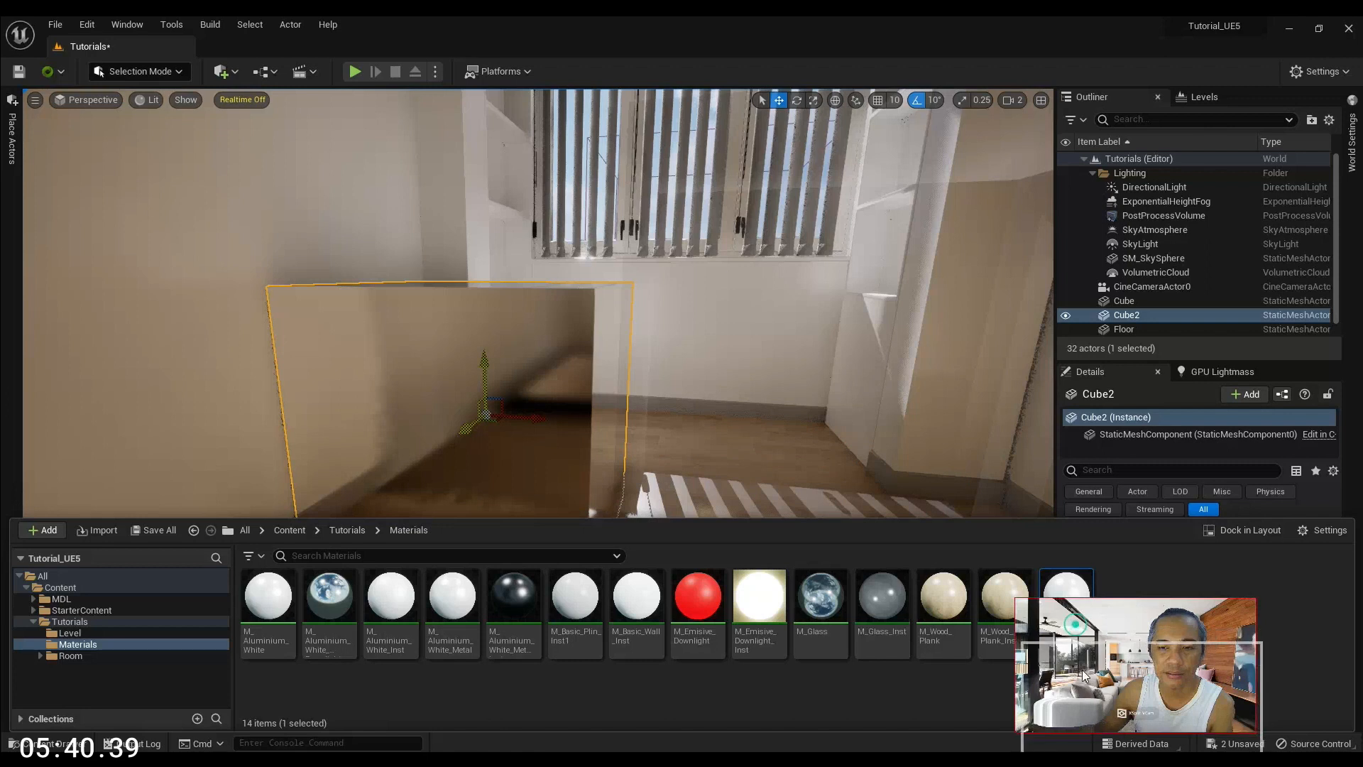
pyautogui.moveTo(1060, 591); pyautogui.dragTo(546, 404)
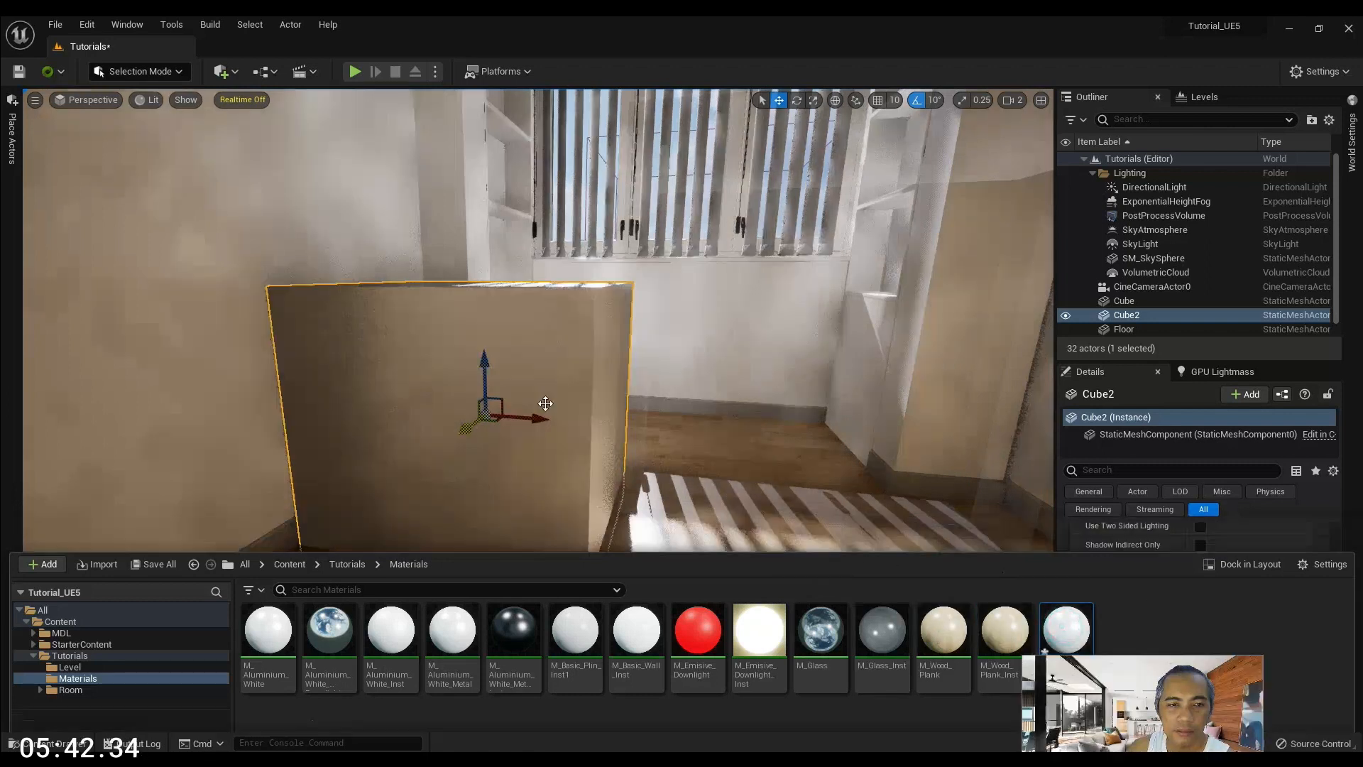
# Open MI_Cermin and enable its scalar parameters with Metallic 1.0, Roughness 0 and Specular 1.0
pyautogui.hotkey('ctrl', 'space')
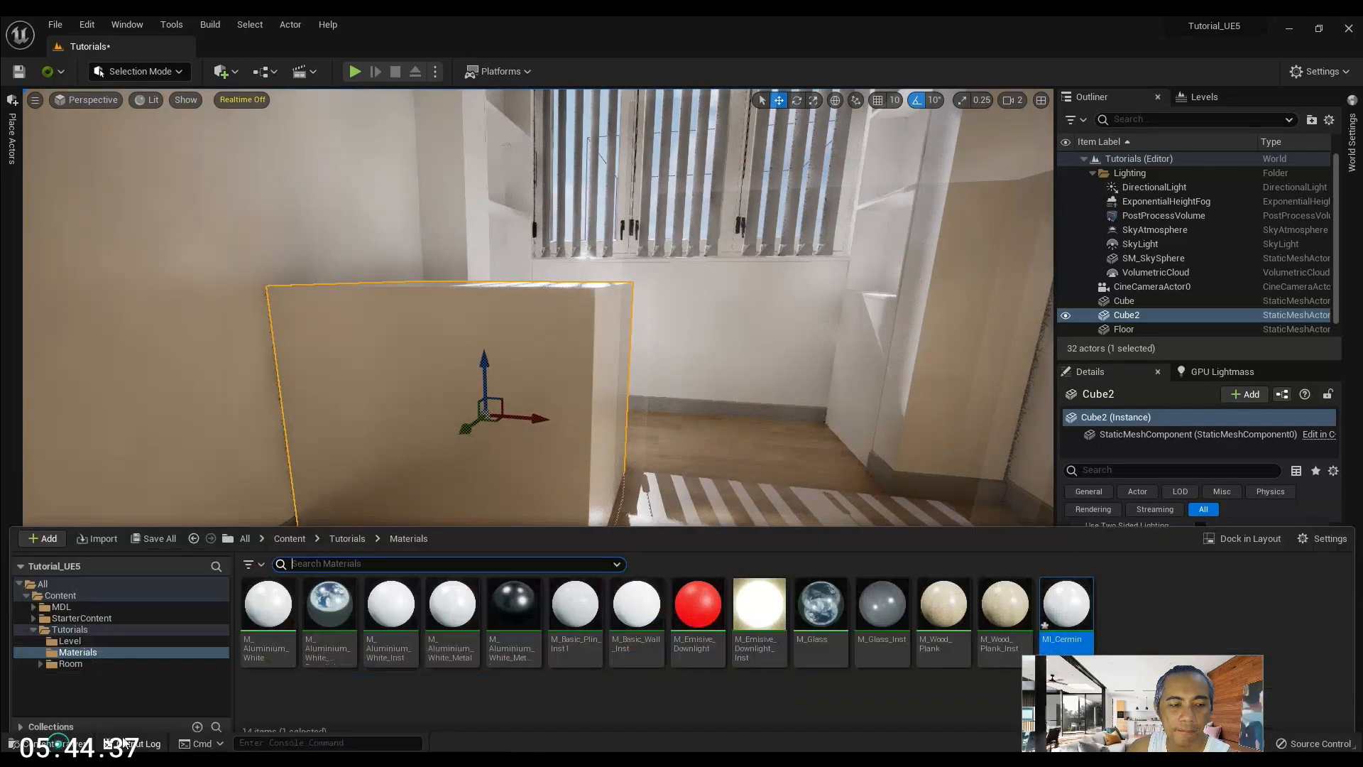
pyautogui.doubleClick(1089, 597)
pyautogui.moveTo(654, 429); pyautogui.dragTo(719, 190)
pyautogui.click(670, 347)
pyautogui.click(668, 365)
pyautogui.click(797, 365)
pyautogui.write('0')
pyautogui.press('Return')
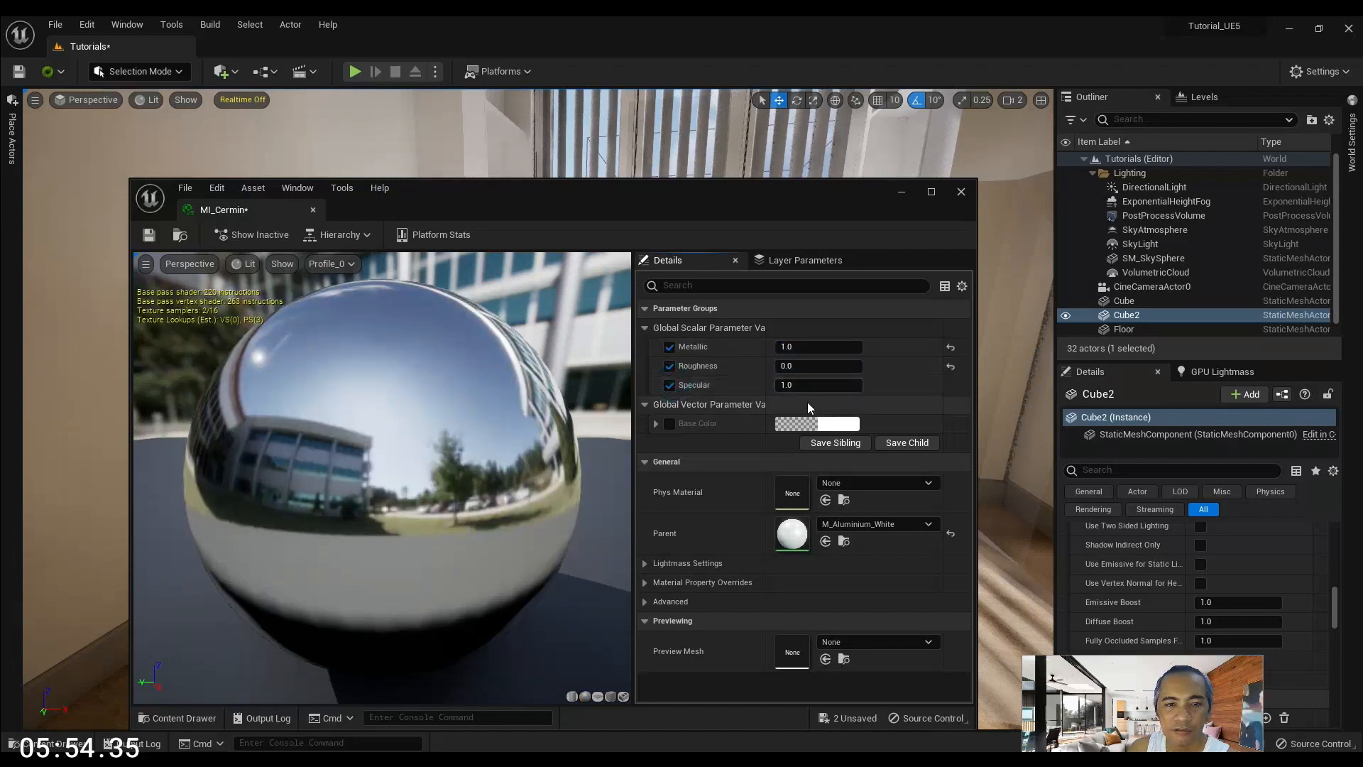
# Enable the Base Color override on MI_Cermin, save the material instance and close its editor
pyautogui.click(669, 423)
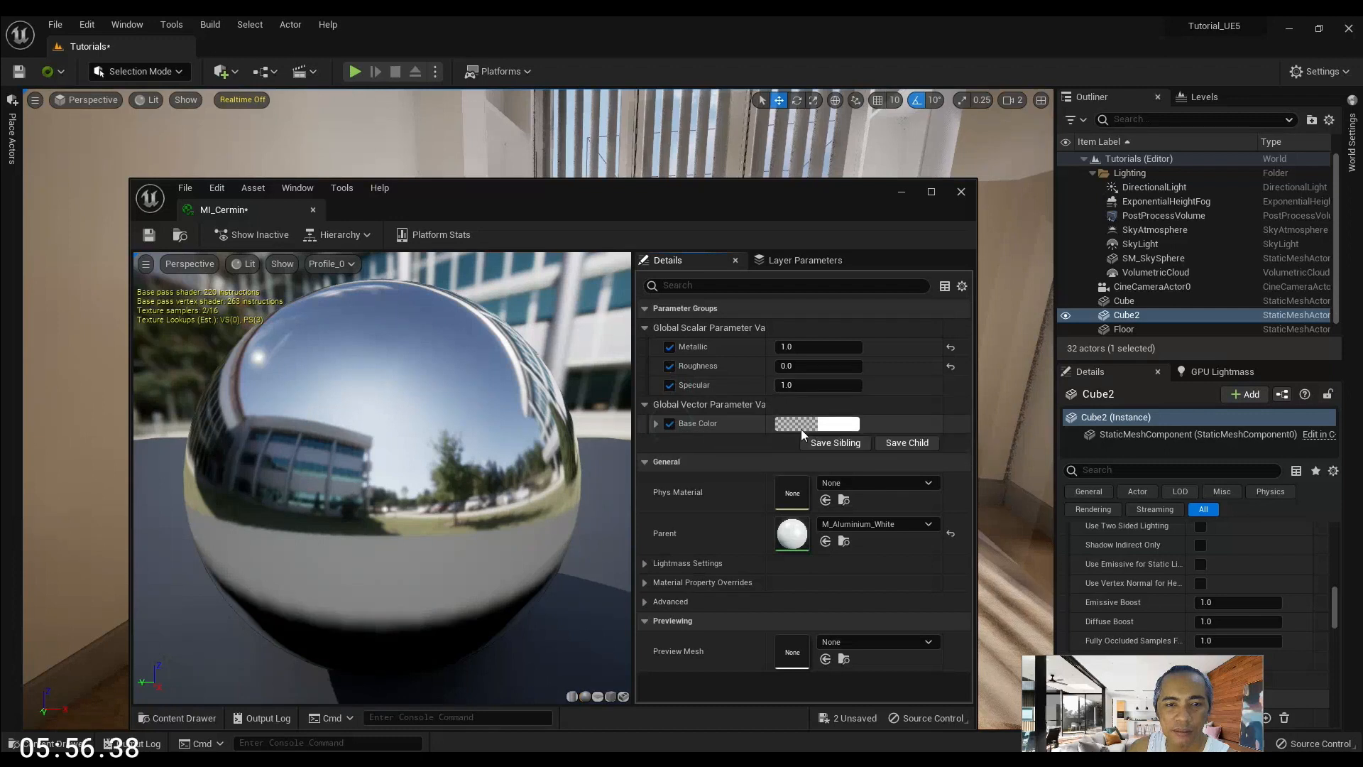
pyautogui.click(151, 225)
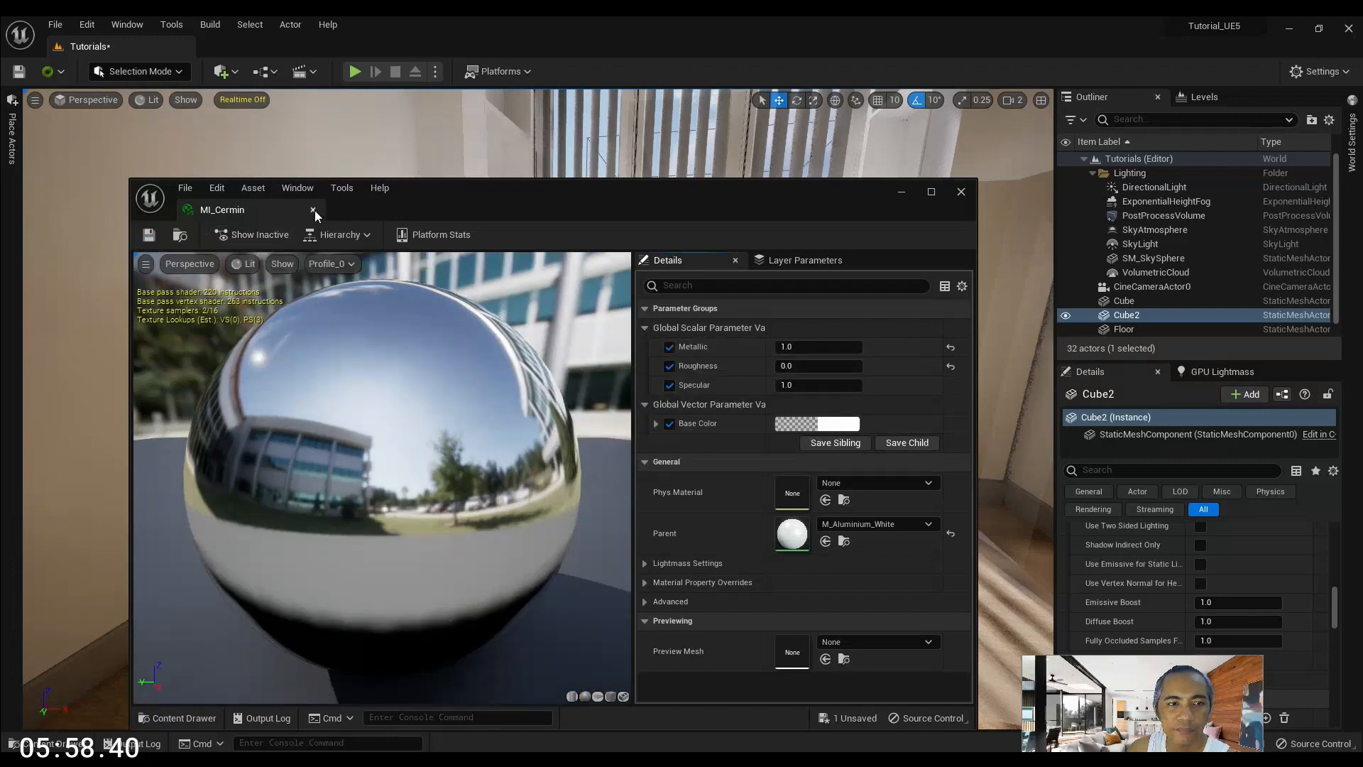
pyautogui.click(313, 210)
# Raise the mirror cube above the floor and shift it slightly along its red axis
pyautogui.moveTo(506, 320); pyautogui.dragTo(539, 300, button='right')
pyautogui.moveTo(486, 427); pyautogui.dragTo(497, 284)
pyautogui.moveTo(542, 353); pyautogui.dragTo(575, 351)
pyautogui.moveTo(574, 353); pyautogui.dragTo(576, 383, button='right')
# Turn realtime rendering back on in the viewport and check the mirror cube's reflections
pyautogui.click(252, 101)
pyautogui.moveTo(265, 164); pyautogui.dragTo(220, 165, button='right')
pyautogui.moveTo(663, 459)
pyautogui.mouseDown(button='right')
pyautogui.moveTo(682, 455)
pyautogui.moveTo(638, 454)
pyautogui.moveTo(663, 459)
pyautogui.mouseUp(button='right')
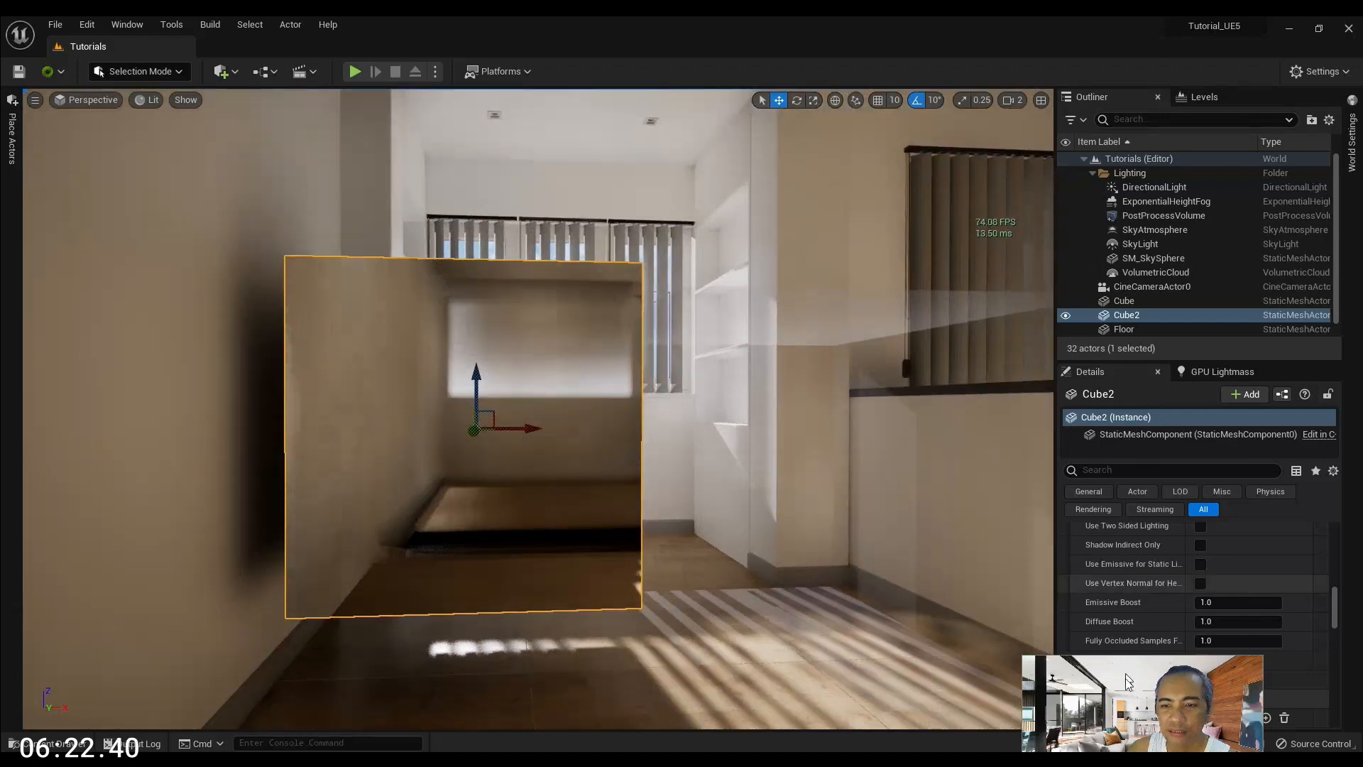
# Try a higher Lumen Reflections Quality on the PostProcessVolume and reset it to its default
pyautogui.scroll(2, 1167, 593)
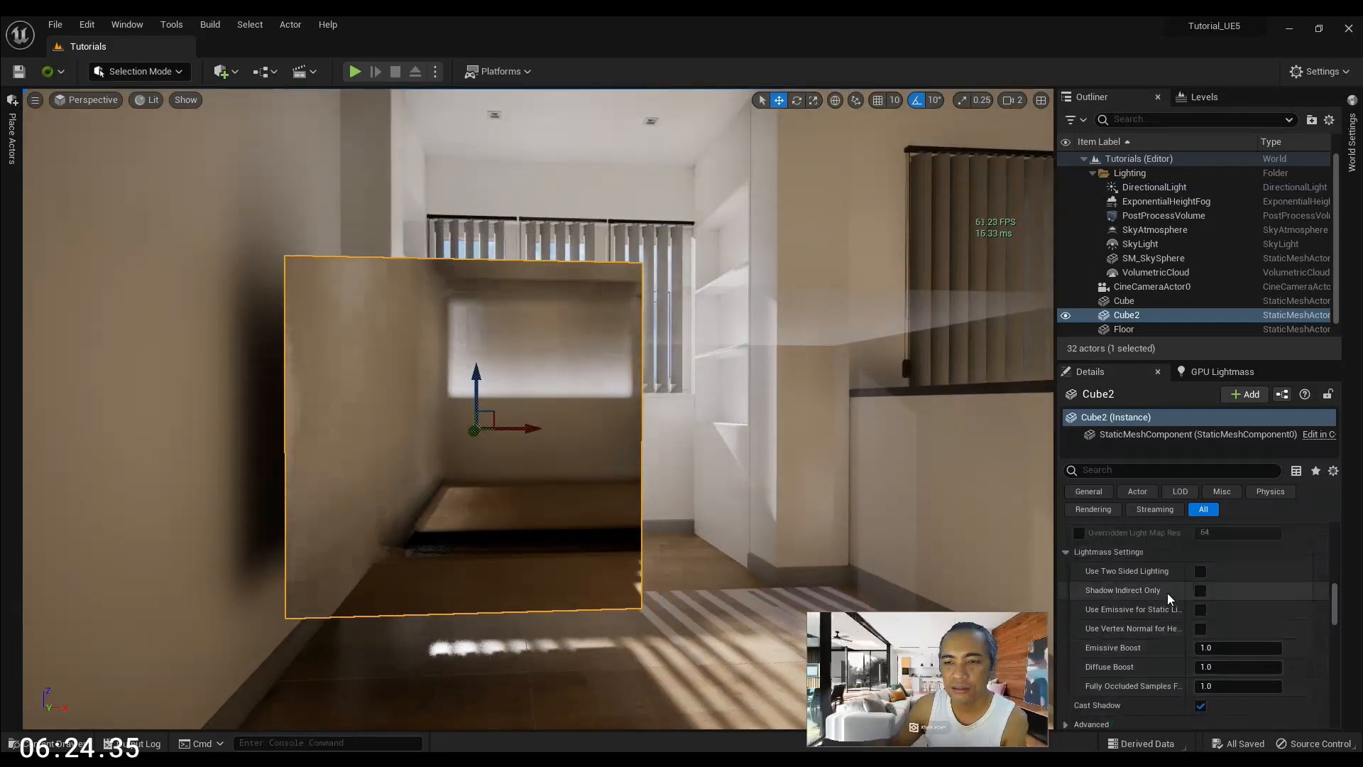
pyautogui.click(1159, 216)
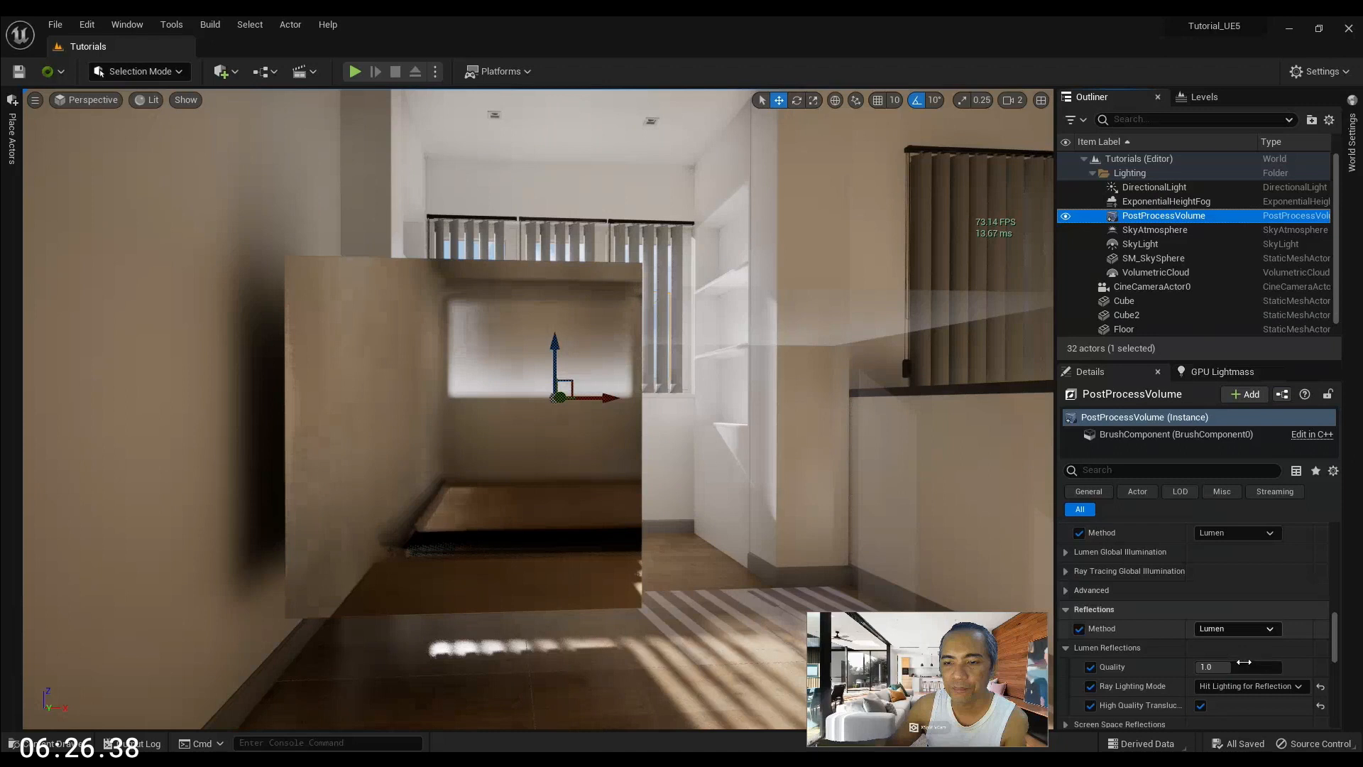
pyautogui.moveTo(1235, 666); pyautogui.dragTo(1244, 666)
pyautogui.click(1207, 666)
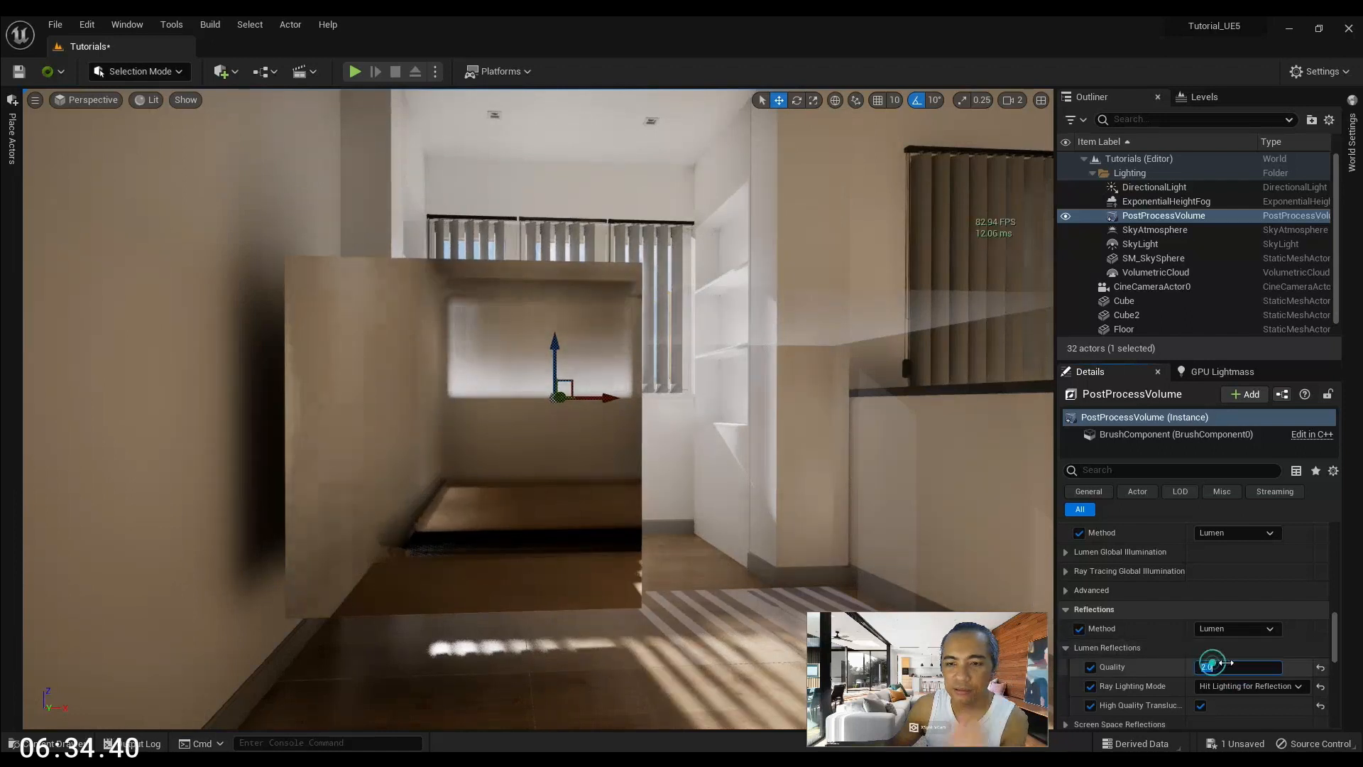
pyautogui.click(1320, 667)
pyautogui.click(1221, 666)
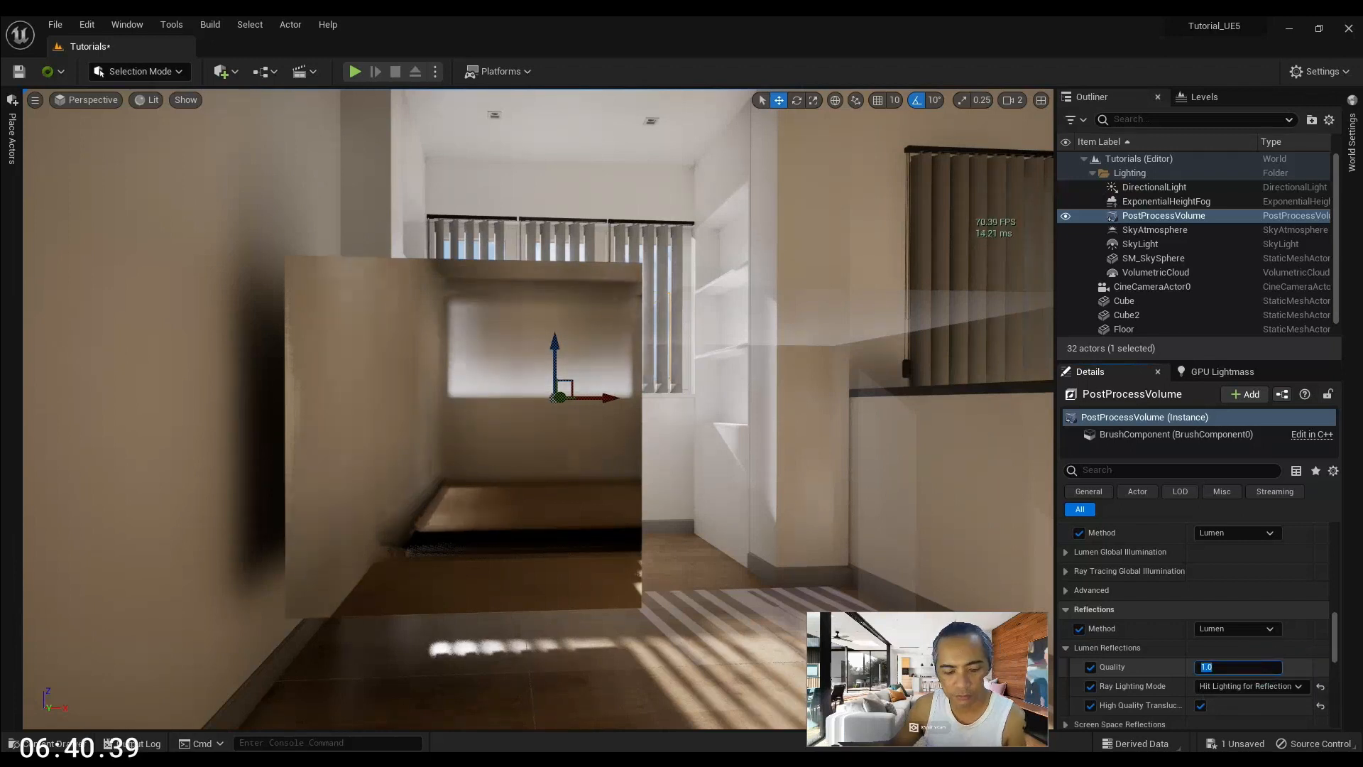
# Reselect Hit Lighting for Reflections as the Lumen Ray Lighting Mode and toggle the high-quality translucency reflections off and back on
pyautogui.moveTo(1336, 626); pyautogui.dragTo(1337, 635)
pyautogui.click(1303, 623)
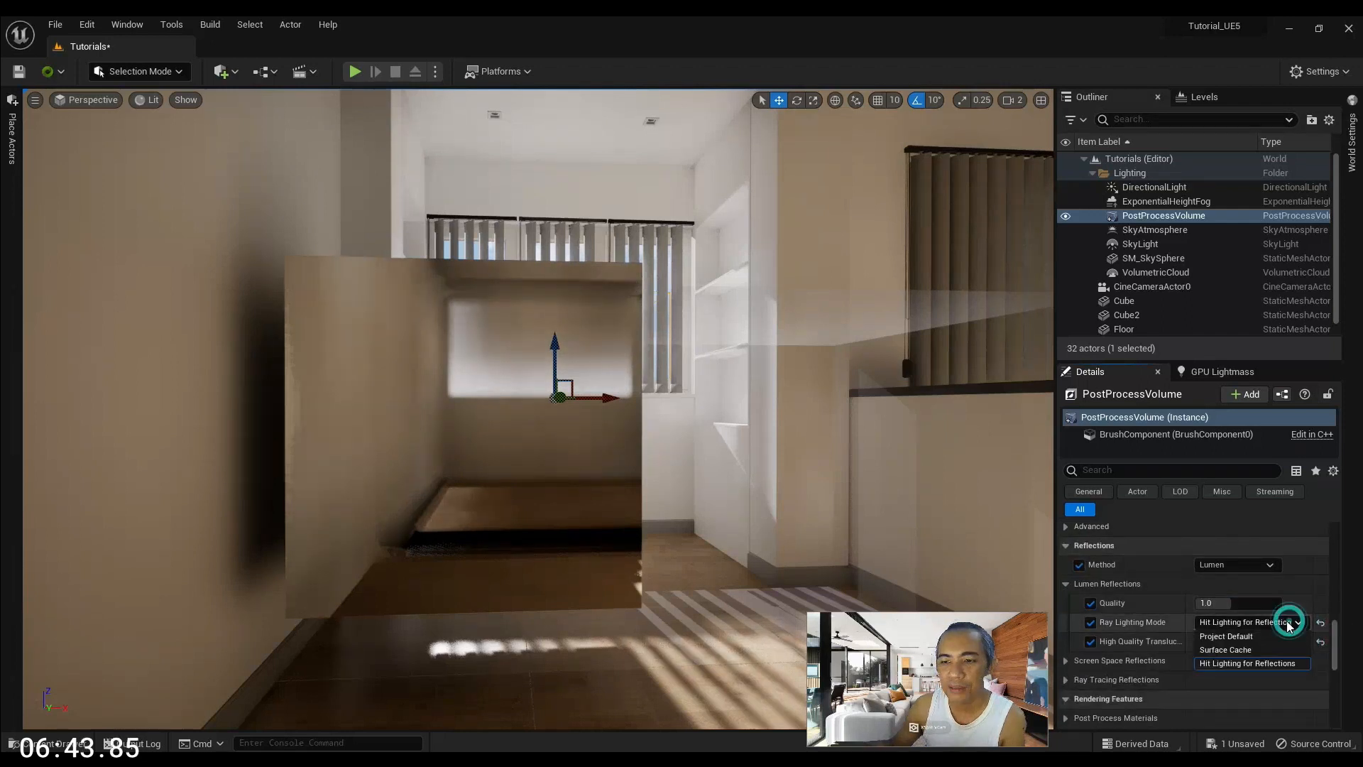
pyautogui.click(1248, 660)
pyautogui.click(1200, 641)
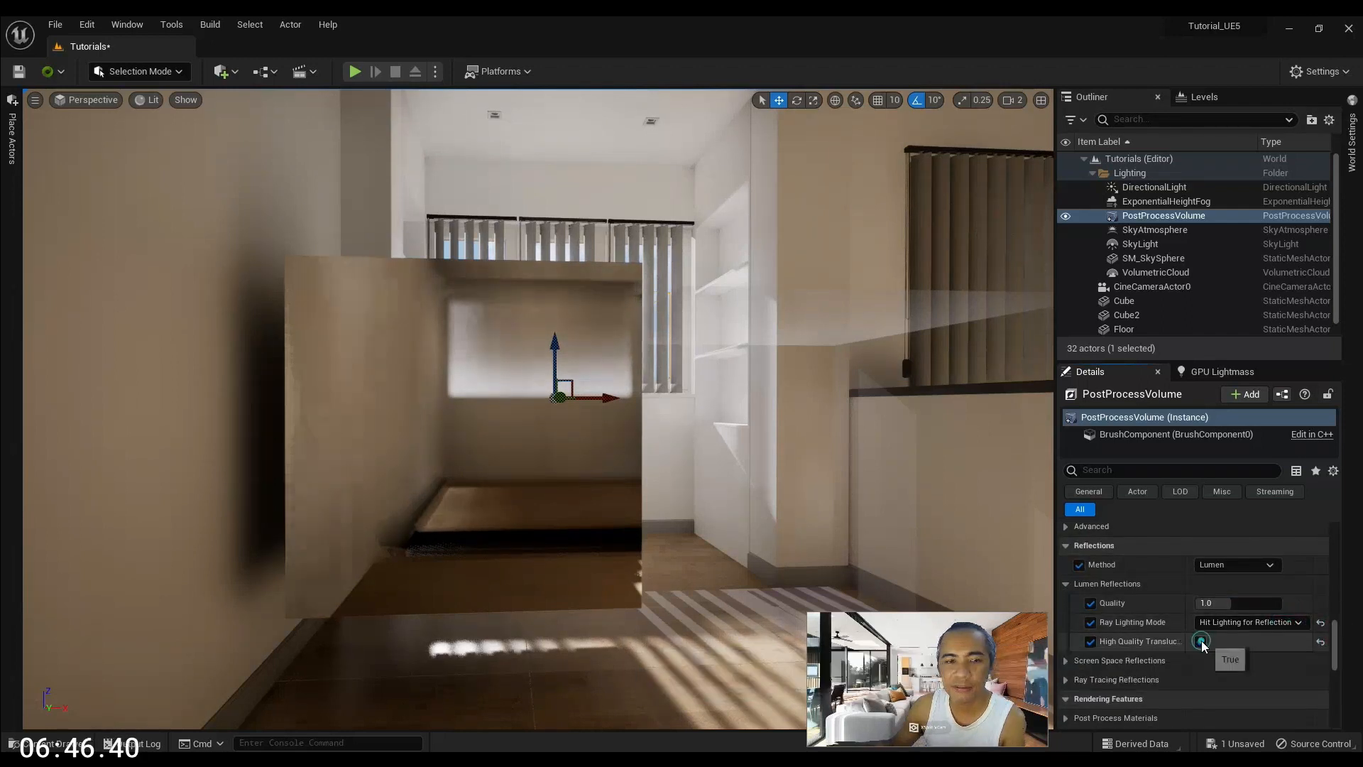
pyautogui.click(1200, 642)
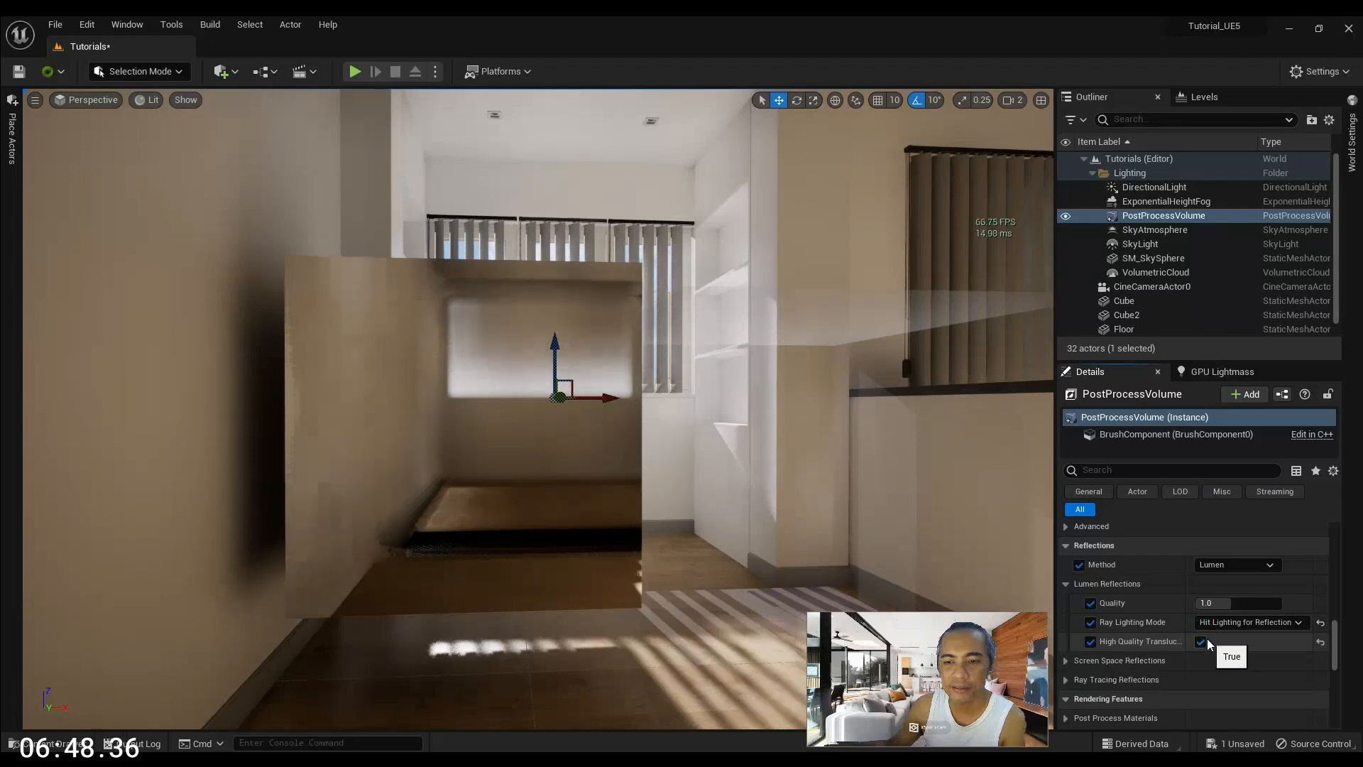
# Delete the mirror cube and the glass cube from the room
pyautogui.moveTo(538, 408); pyautogui.dragTo(306, 360, button='right')
pyautogui.click(306, 361)
pyautogui.moveTo(497, 435); pyautogui.dragTo(653, 478, button='right')
pyautogui.press('Delete')
pyautogui.click(673, 478)
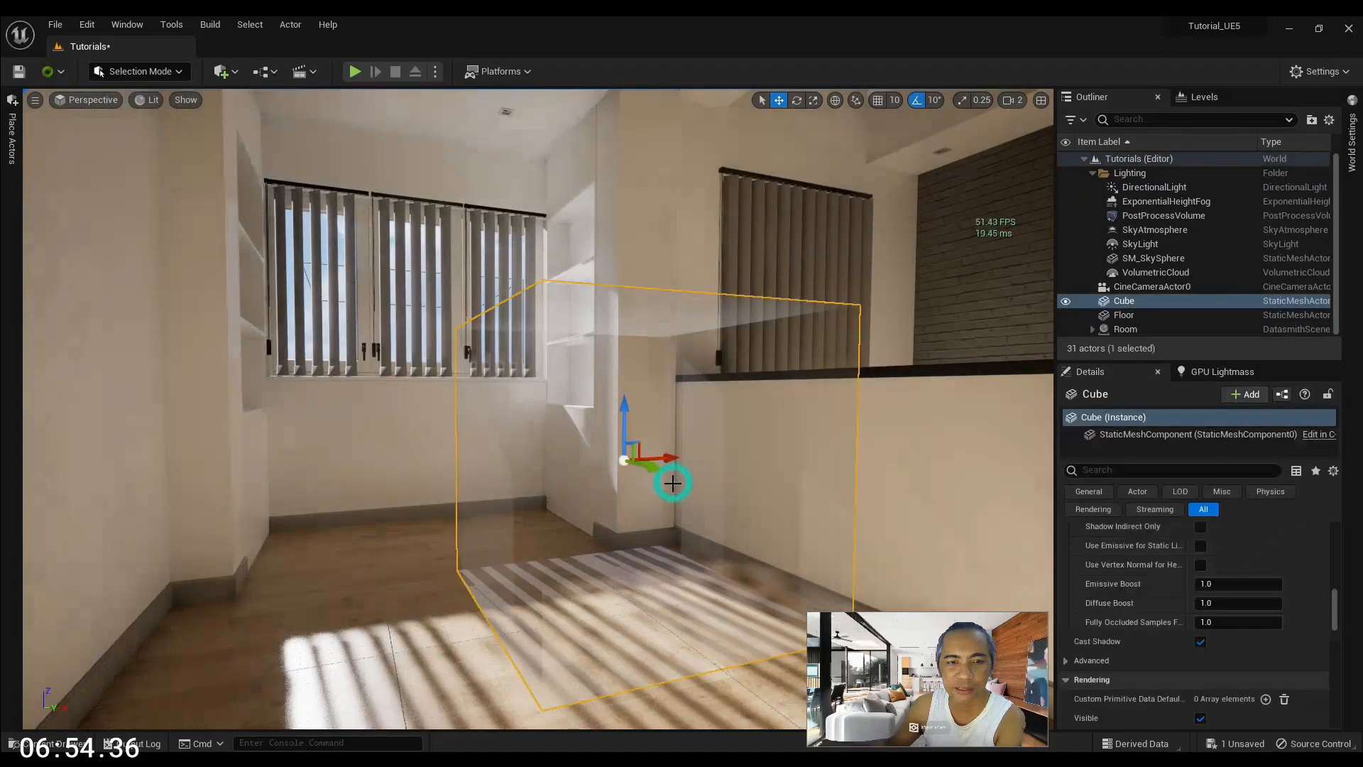
pyautogui.press('Delete')
# Review the PostProcessVolume's remaining settings, from Reflections through Actor and back up to Color Temperature and Bloom
pyautogui.click(1144, 216)
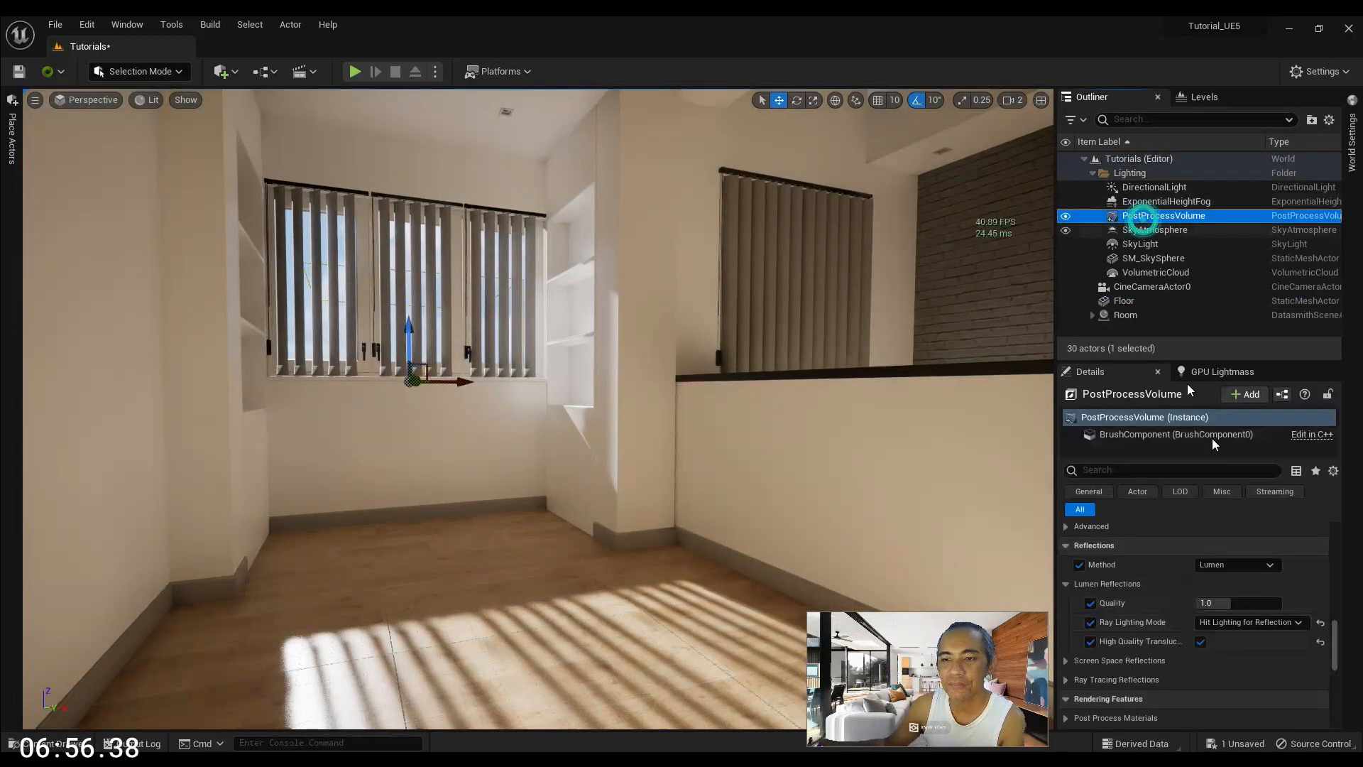
pyautogui.scroll(-3, 1186, 673)
pyautogui.scroll(-10, 1177, 676)
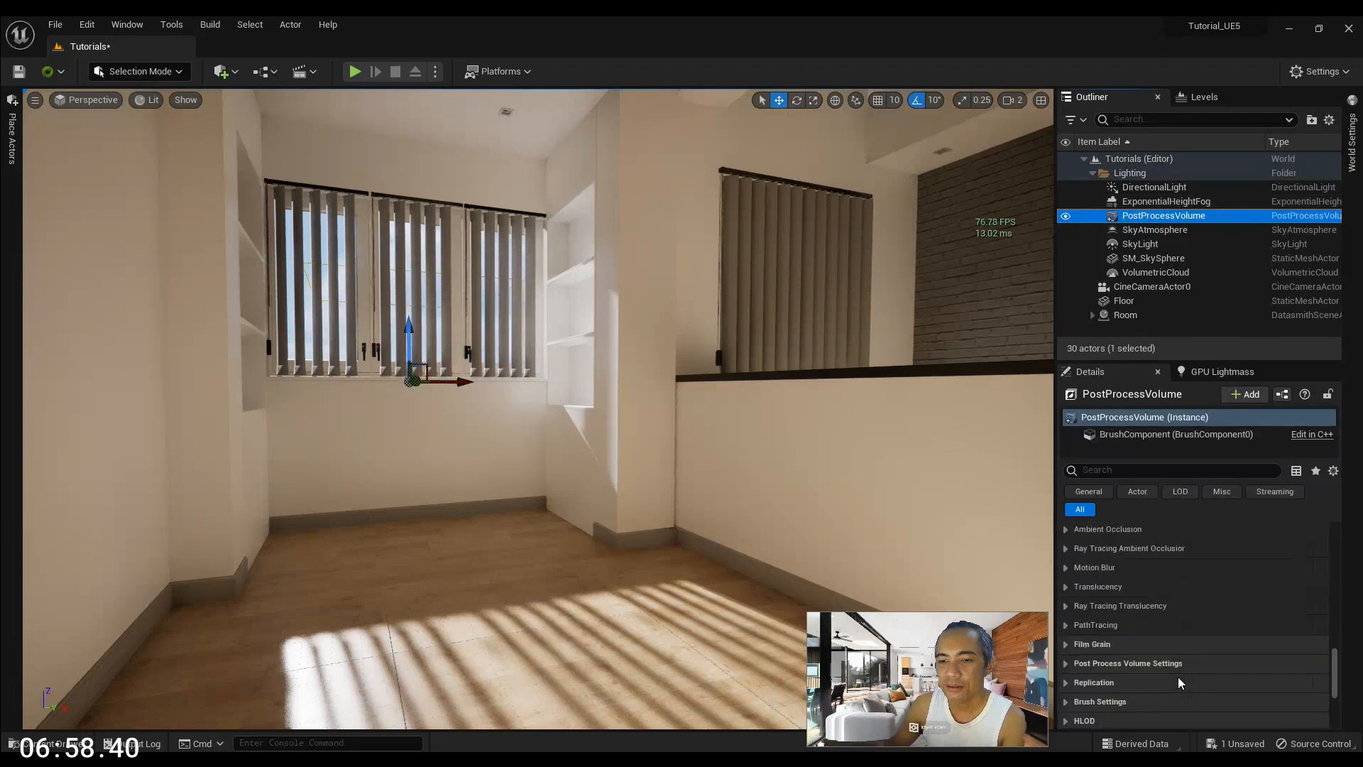
pyautogui.scroll(-2, 1177, 682)
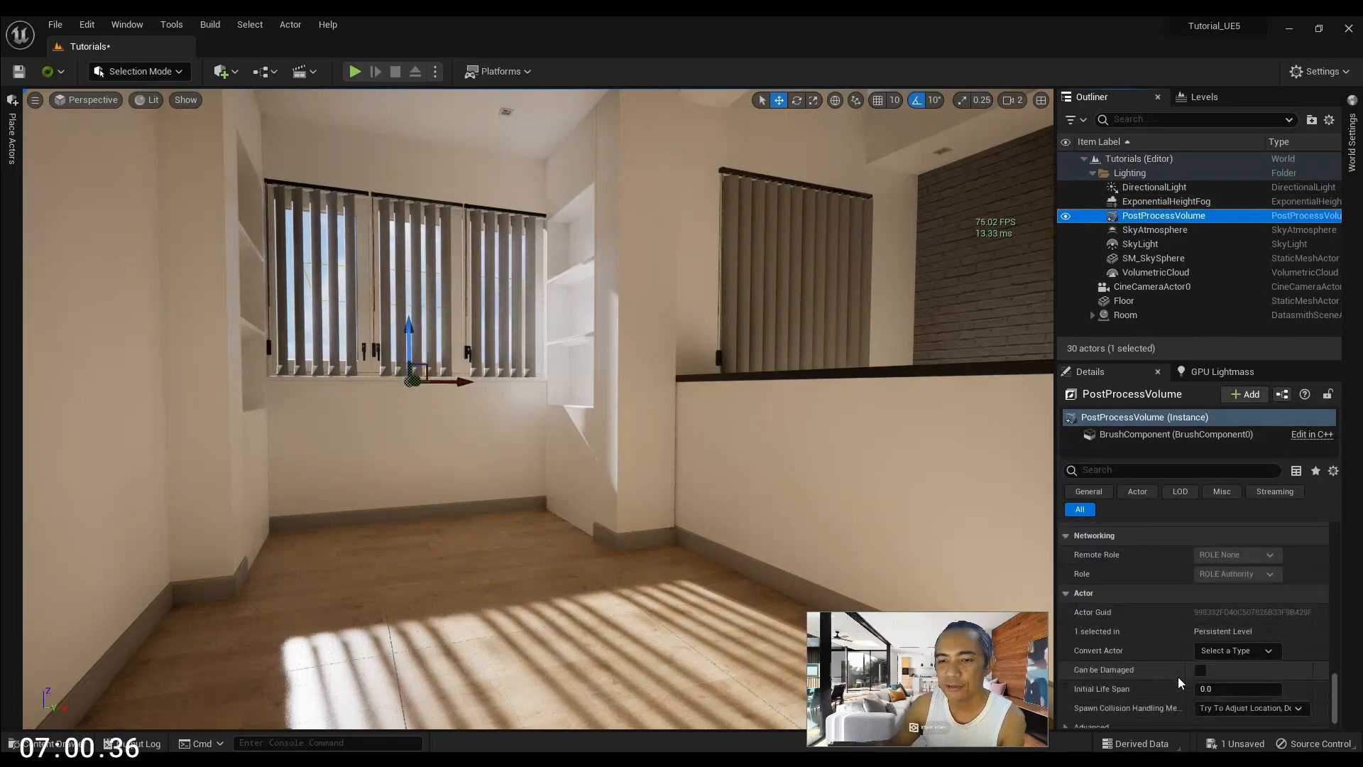
pyautogui.scroll(-1, 1179, 681)
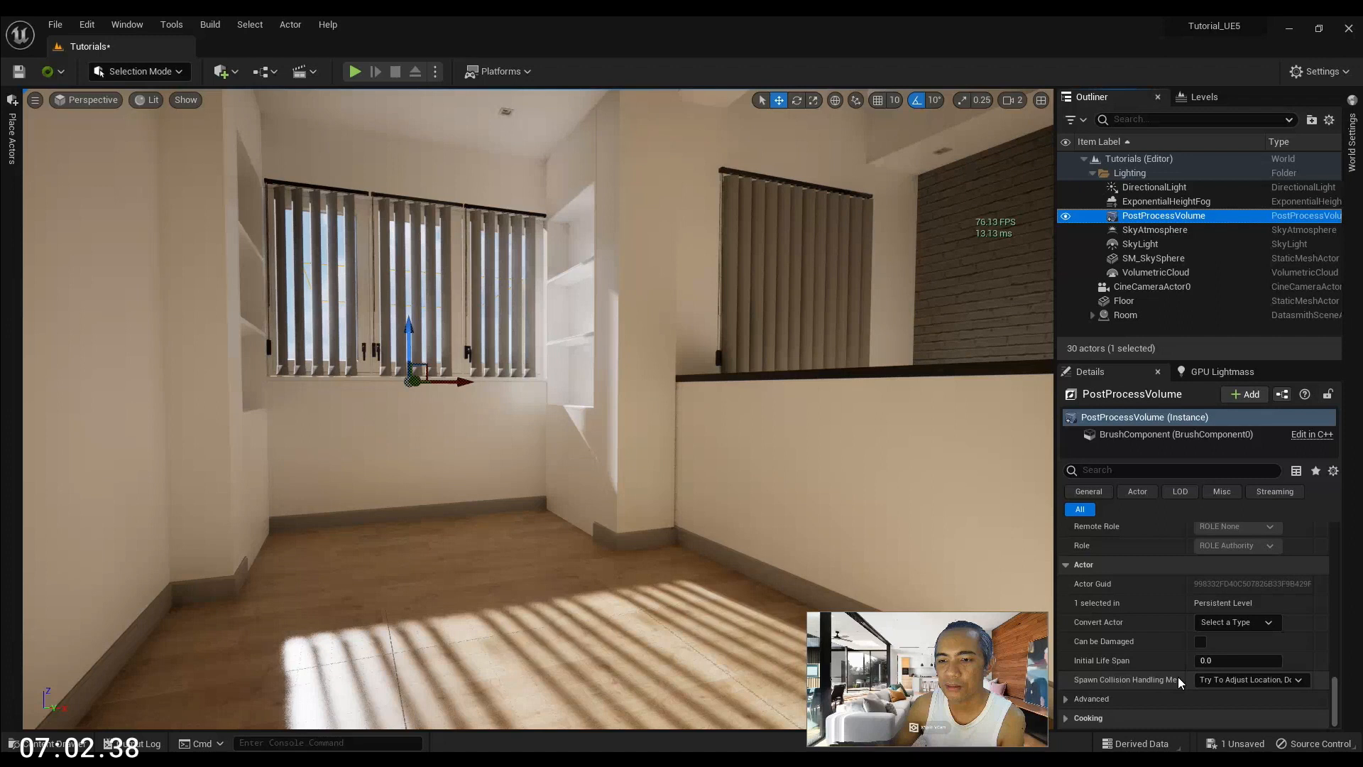
pyautogui.scroll(8, 1178, 676)
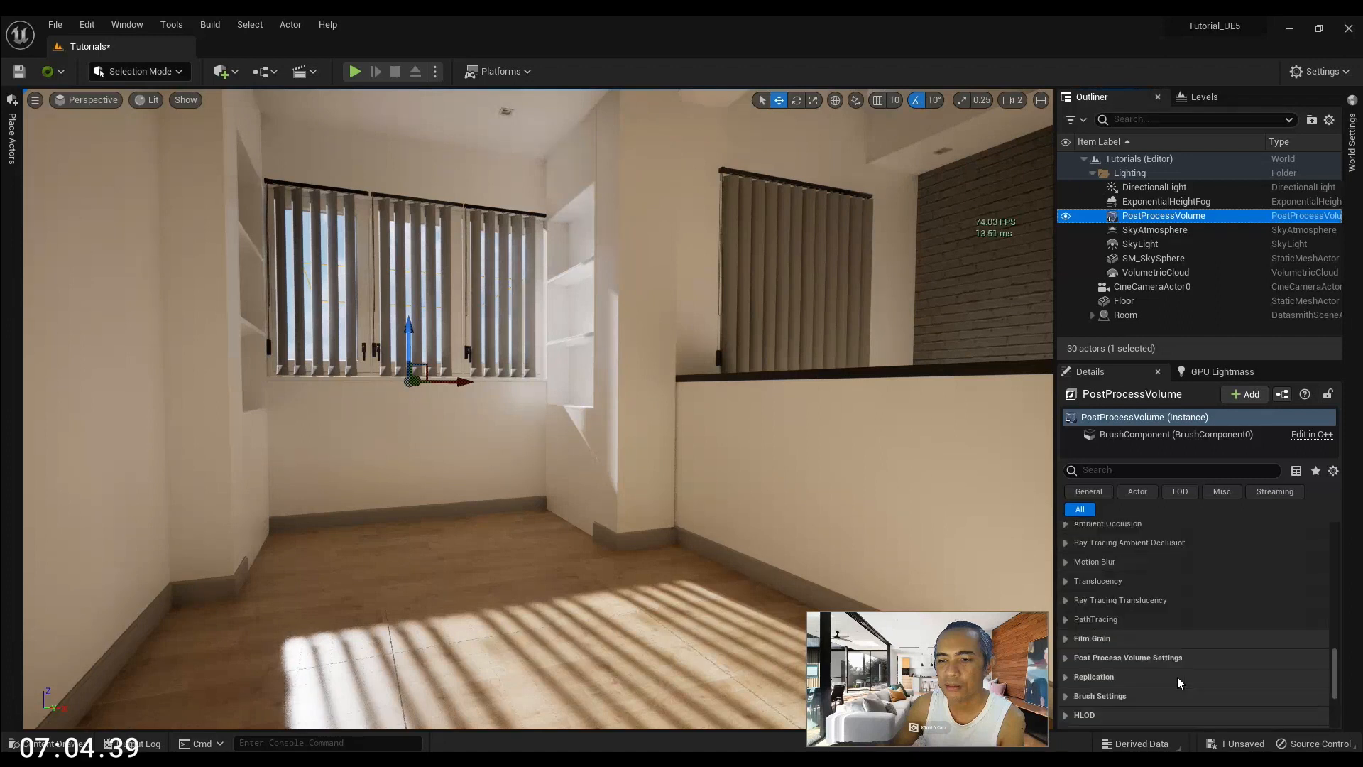
pyautogui.scroll(4, 1177, 675)
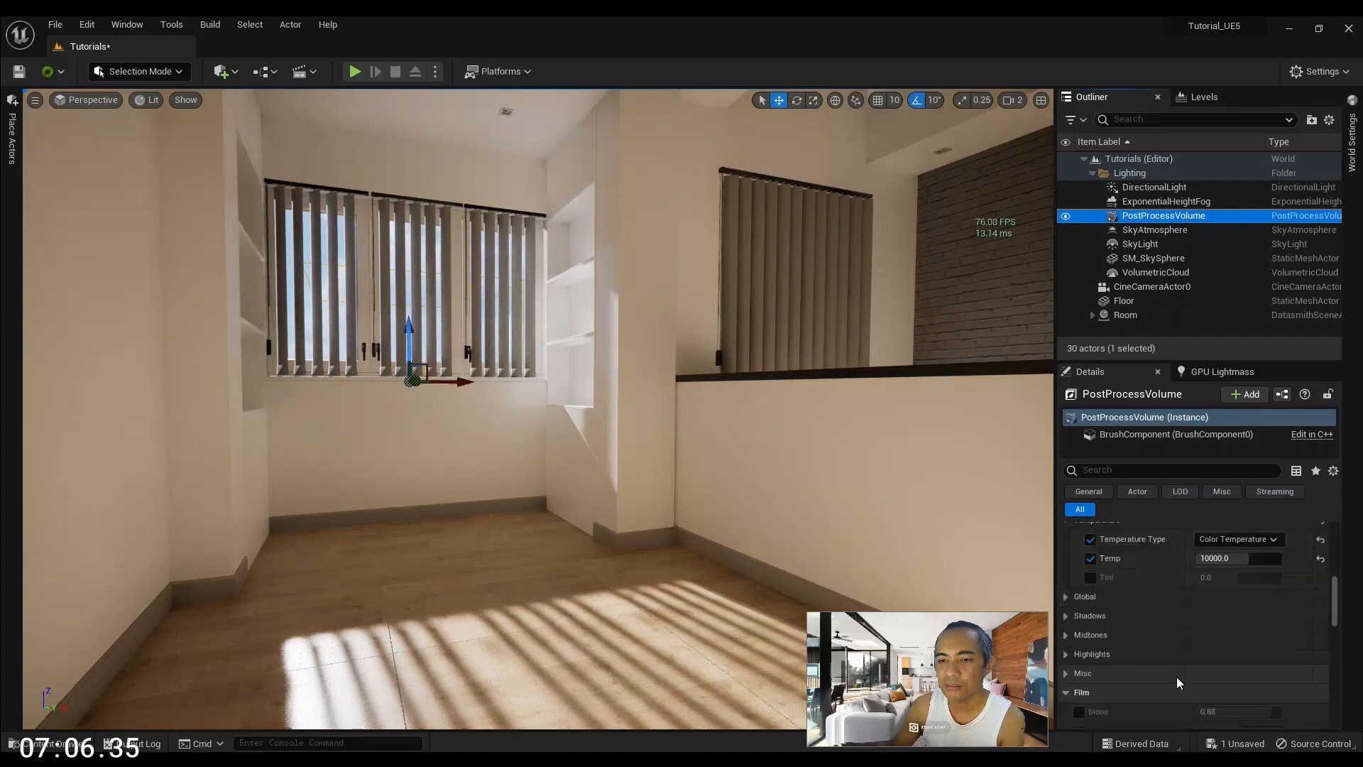
pyautogui.scroll(8, 1176, 676)
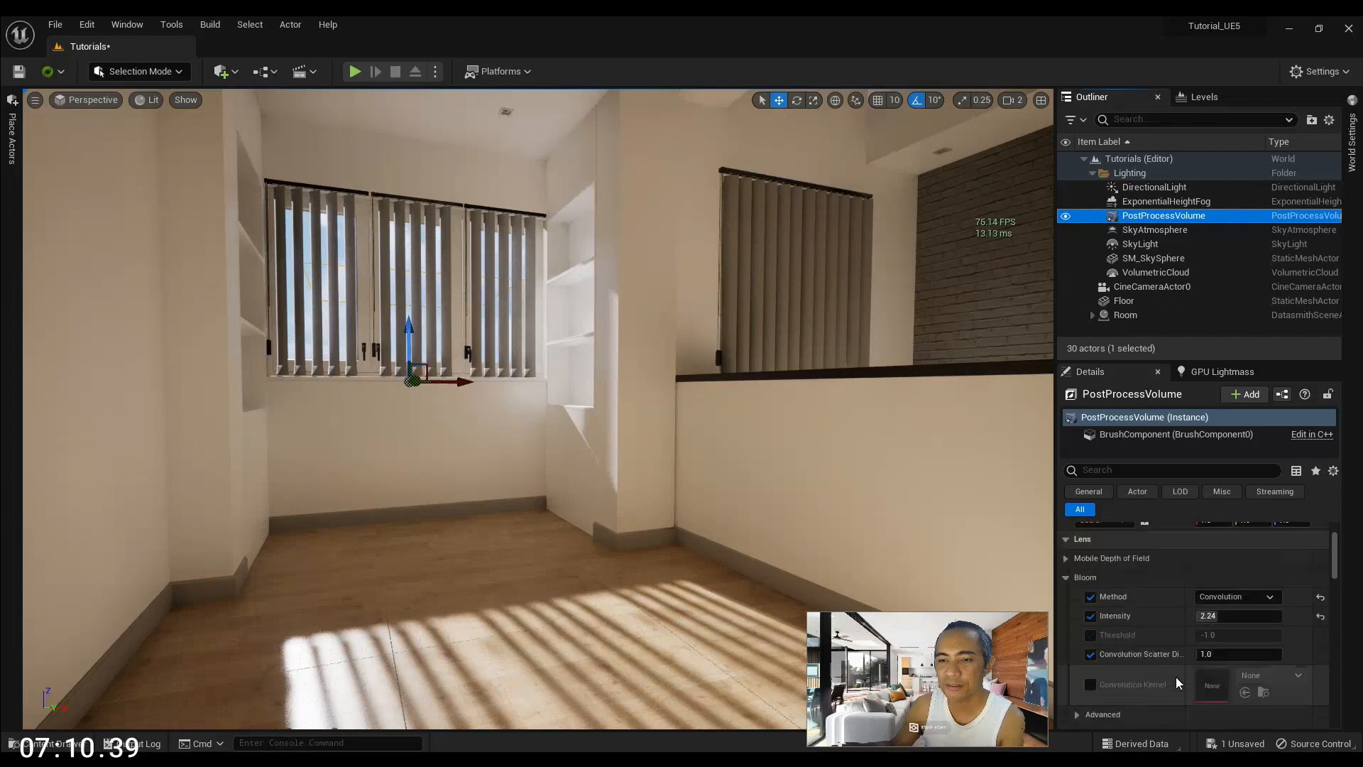
pyautogui.scroll(1, 1175, 675)
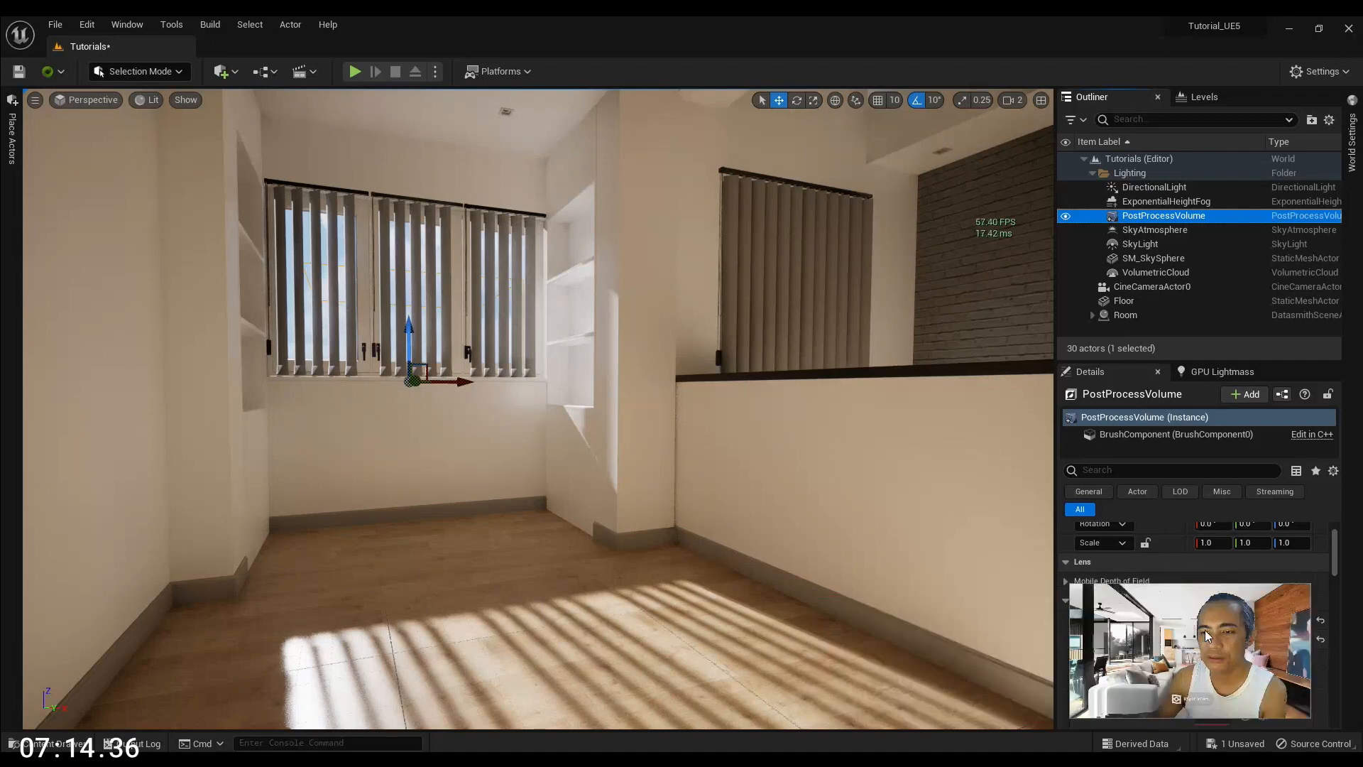
# Browse the project's Room and Tutorials content folders
pyautogui.moveTo(825, 523); pyautogui.dragTo(822, 519, button='right')
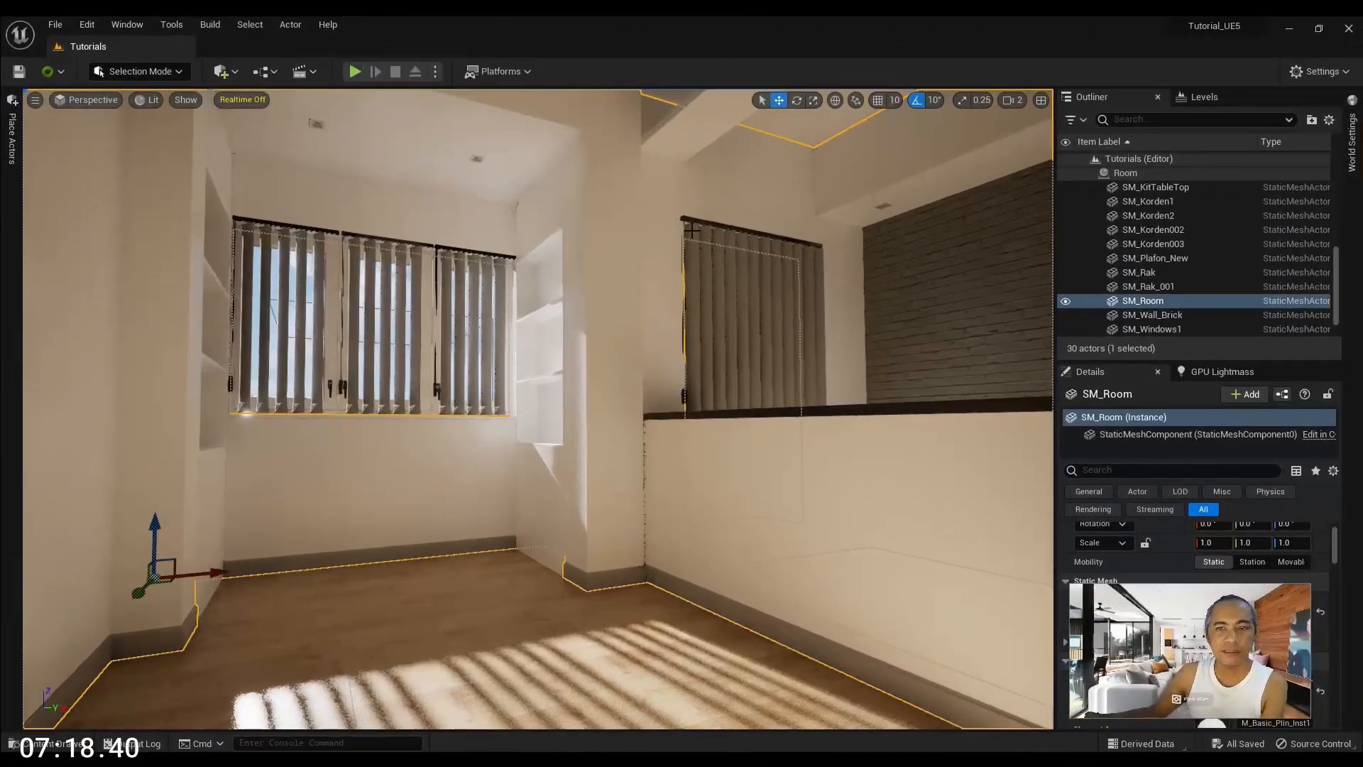
pyautogui.click(71, 742)
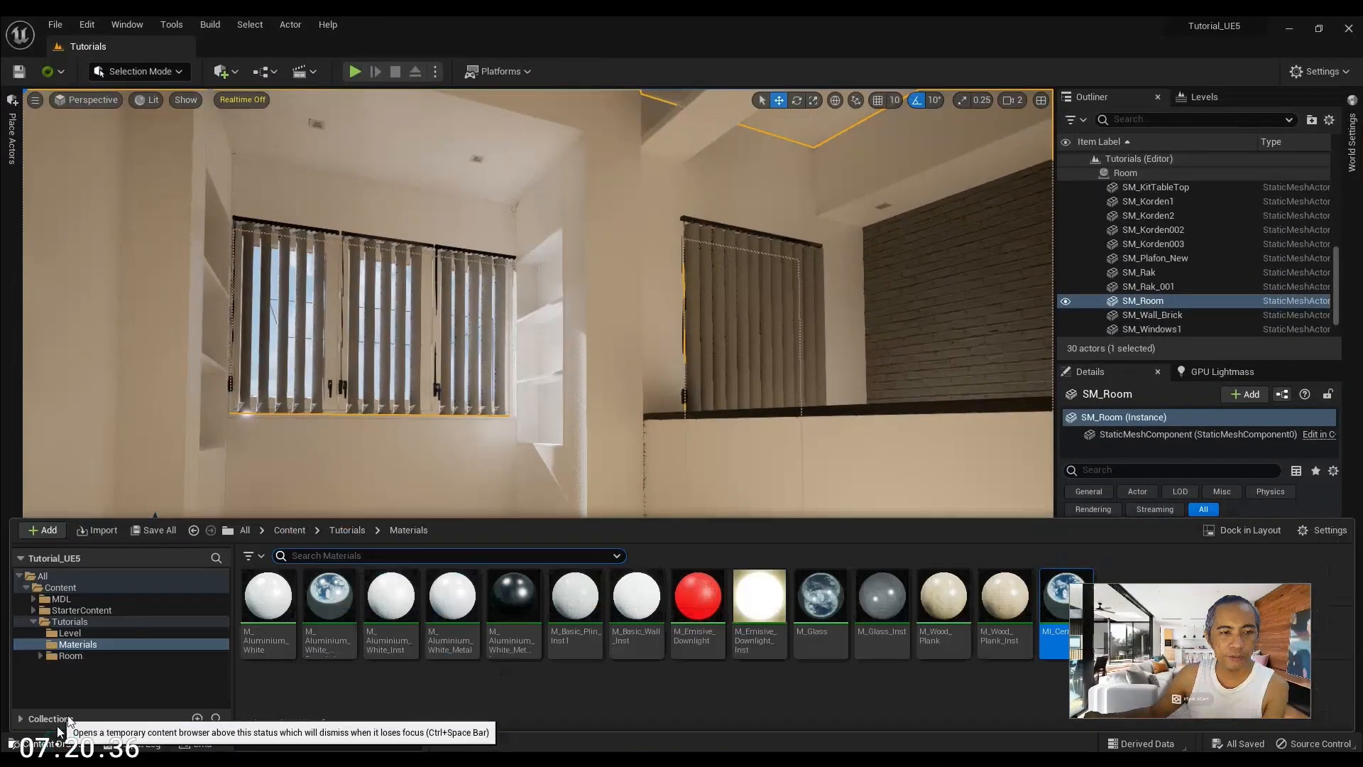
pyautogui.click(71, 656)
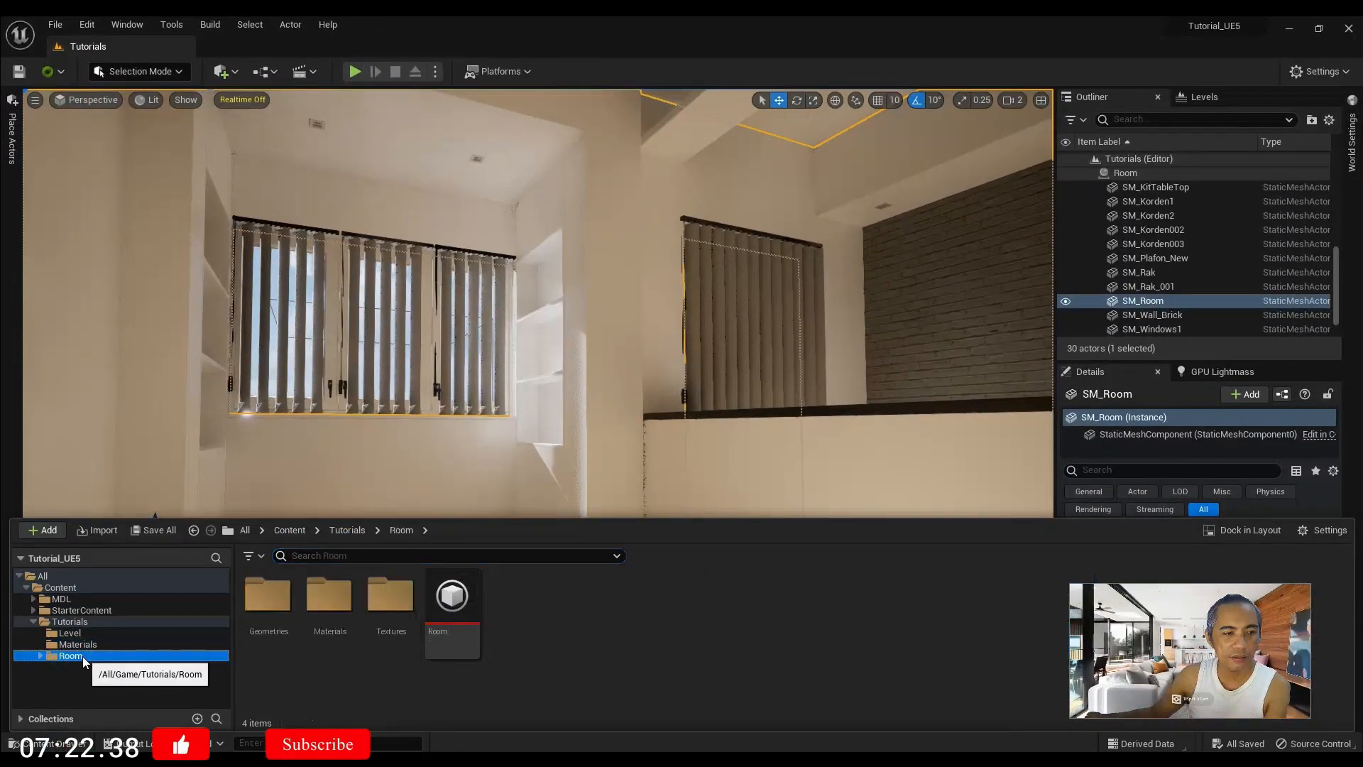
pyautogui.click(78, 622)
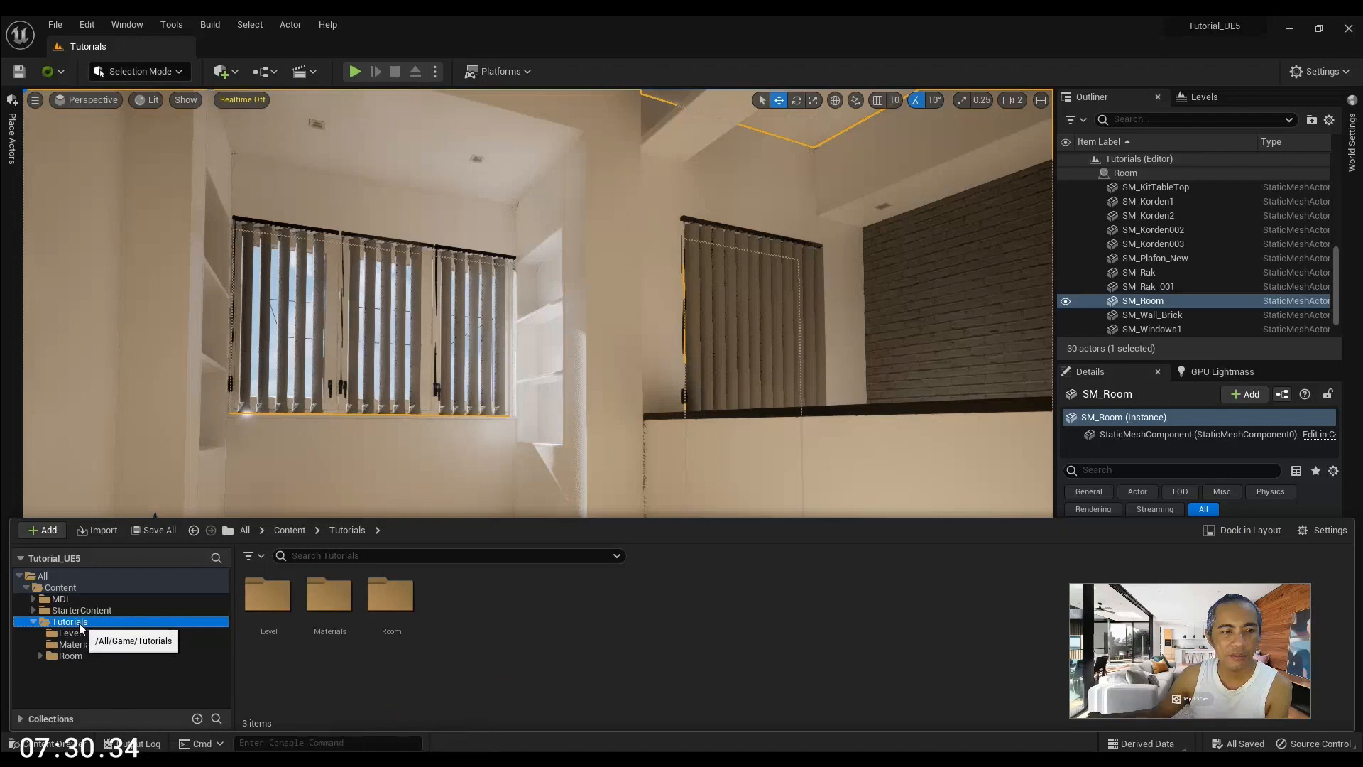
# Import Living.udatasmith with Datasmith into the Tutorials folder, including geometry and materials and textures but no lights, cameras or animations
pyautogui.click(227, 77)
pyautogui.moveTo(263, 187)
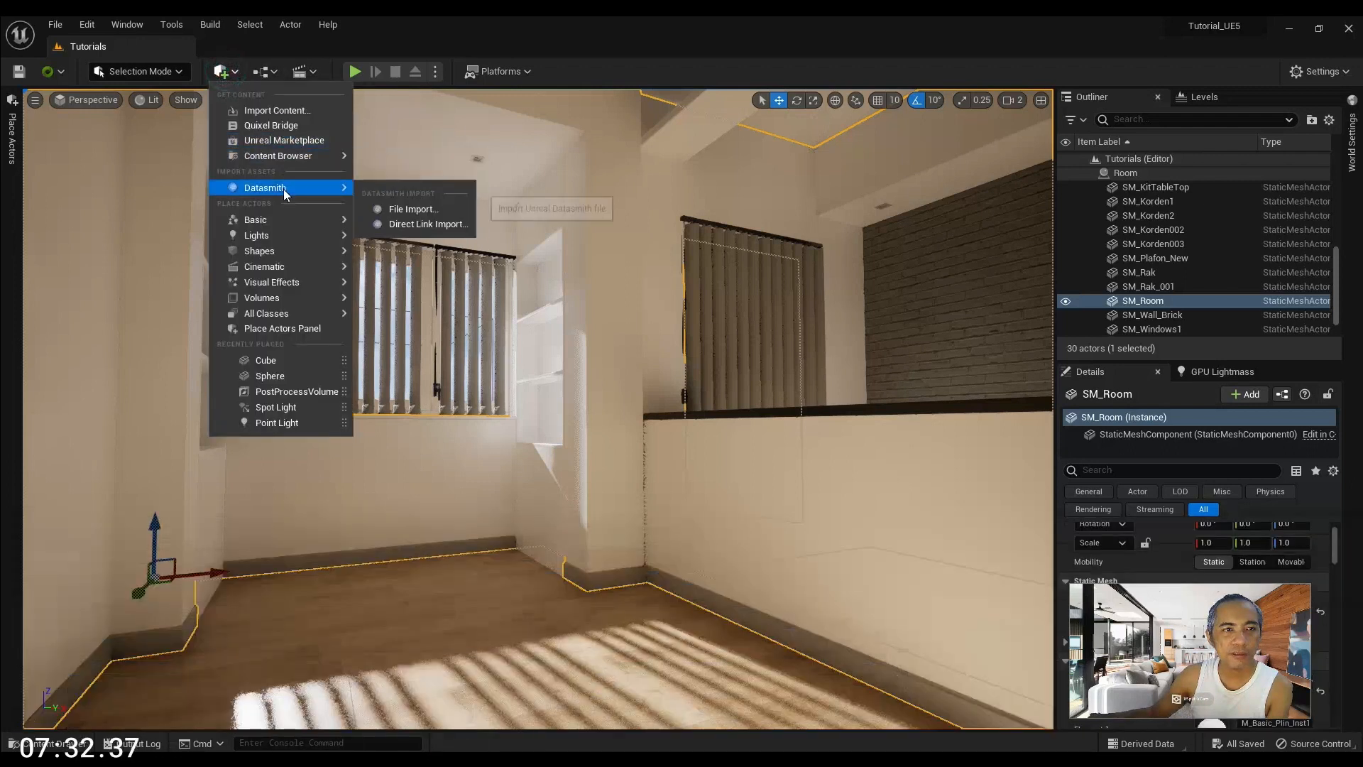
pyautogui.click(426, 211)
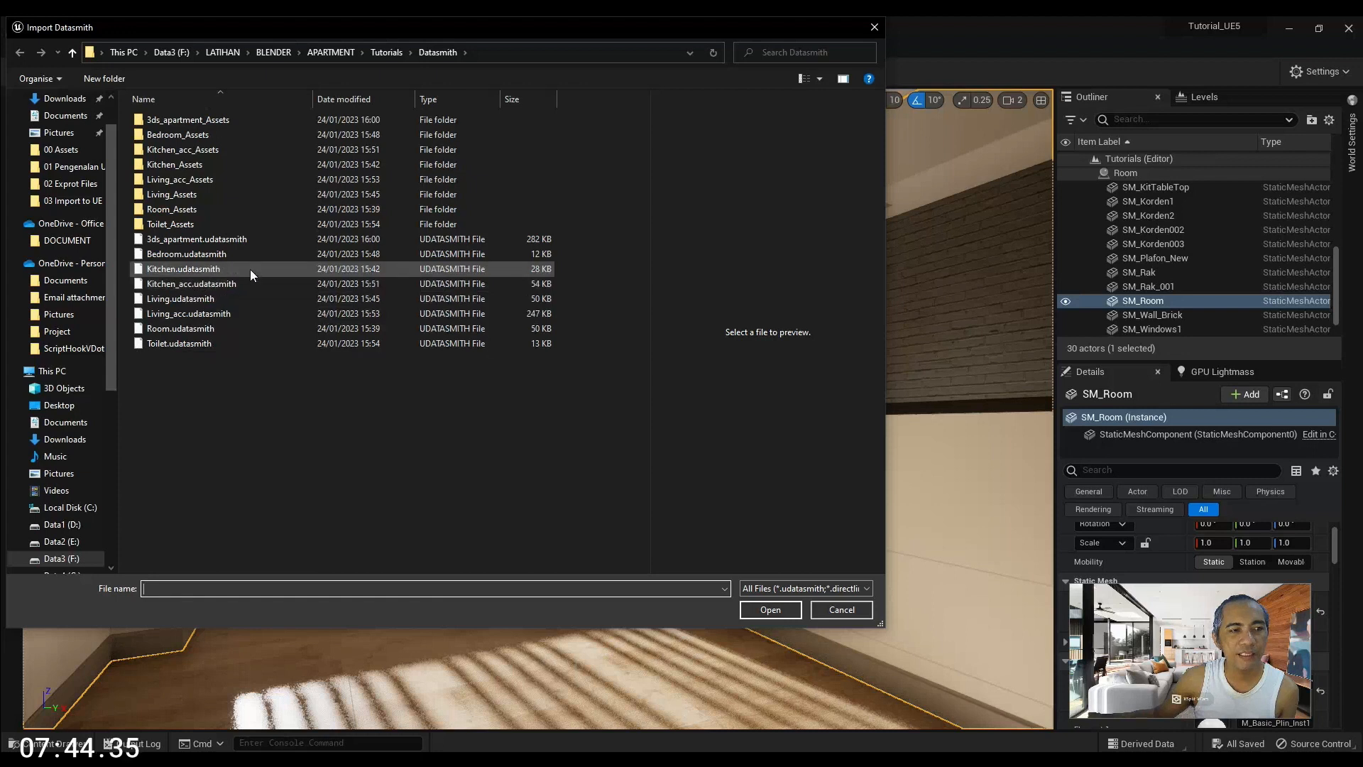
pyautogui.click(185, 301)
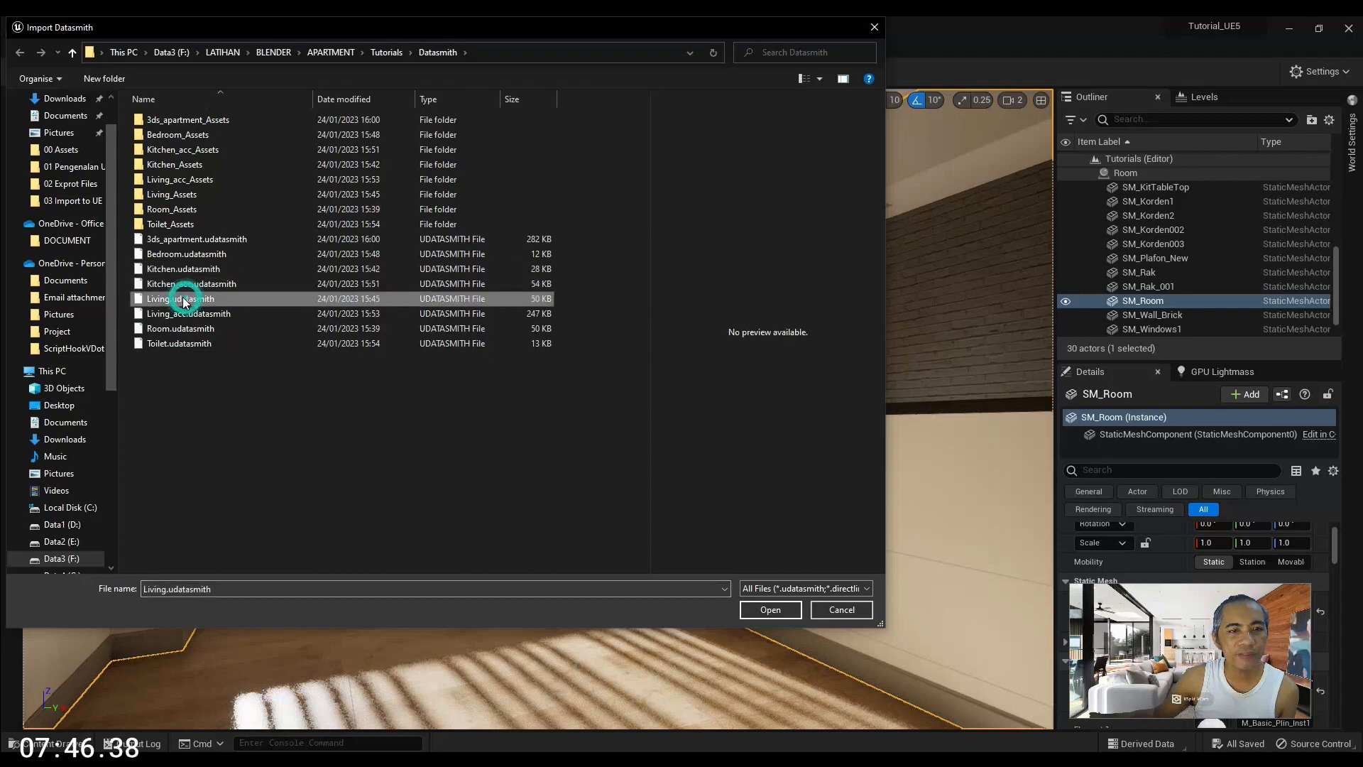
pyautogui.click(770, 610)
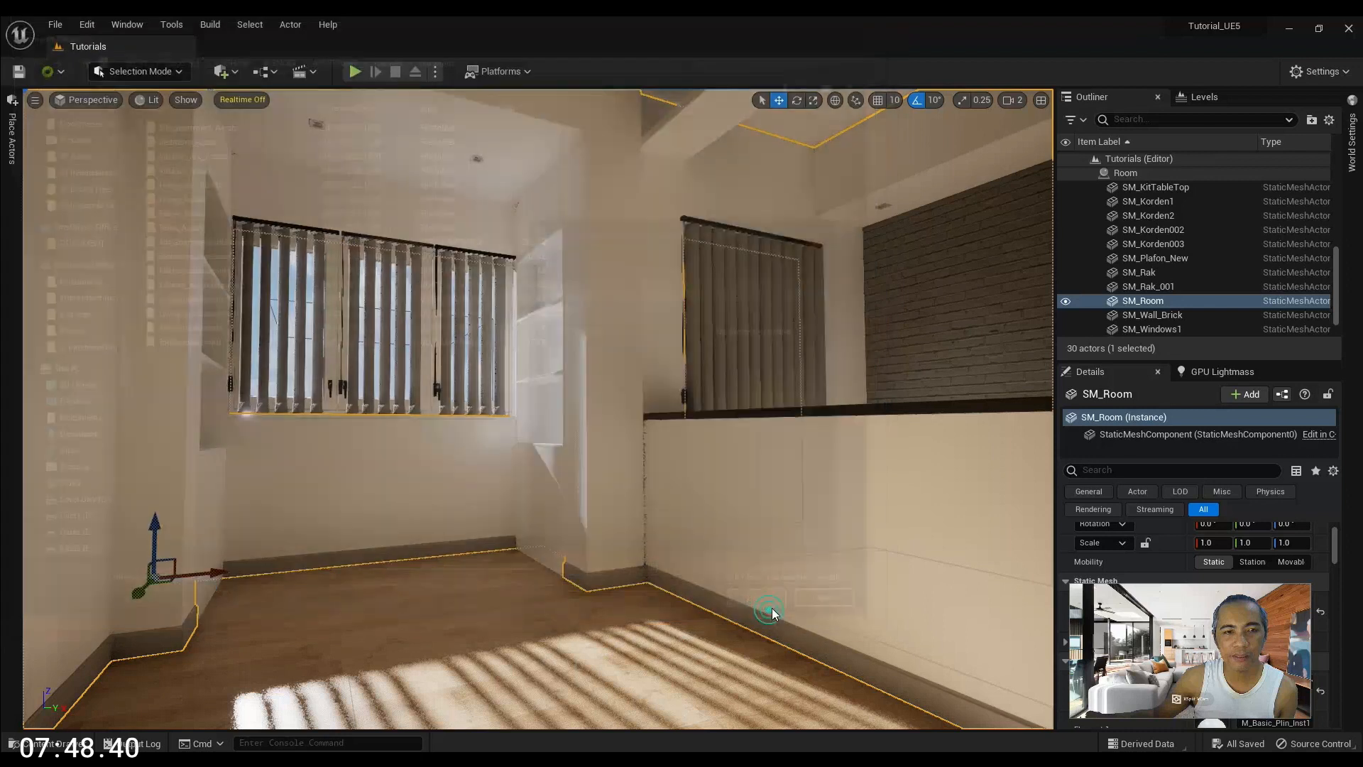
pyautogui.click(548, 327)
pyautogui.click(564, 327)
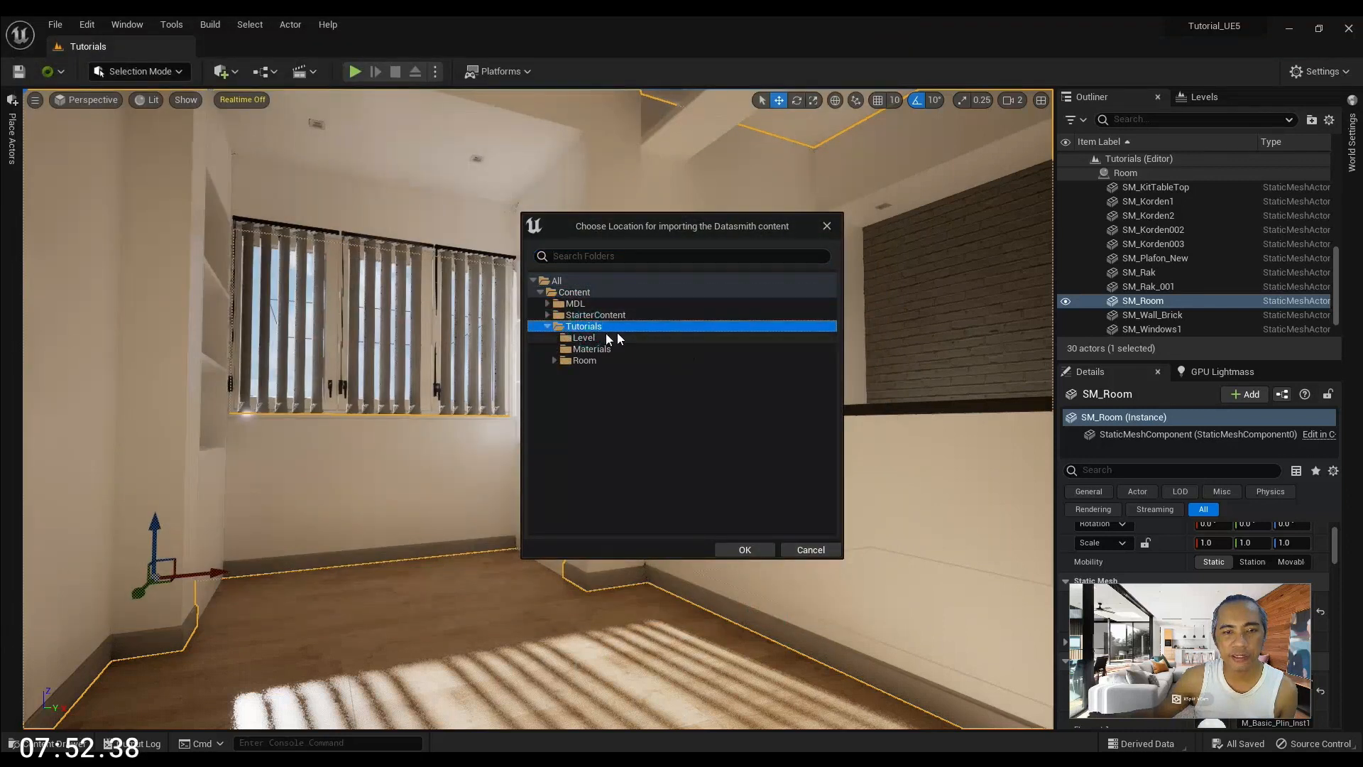
pyautogui.click(744, 550)
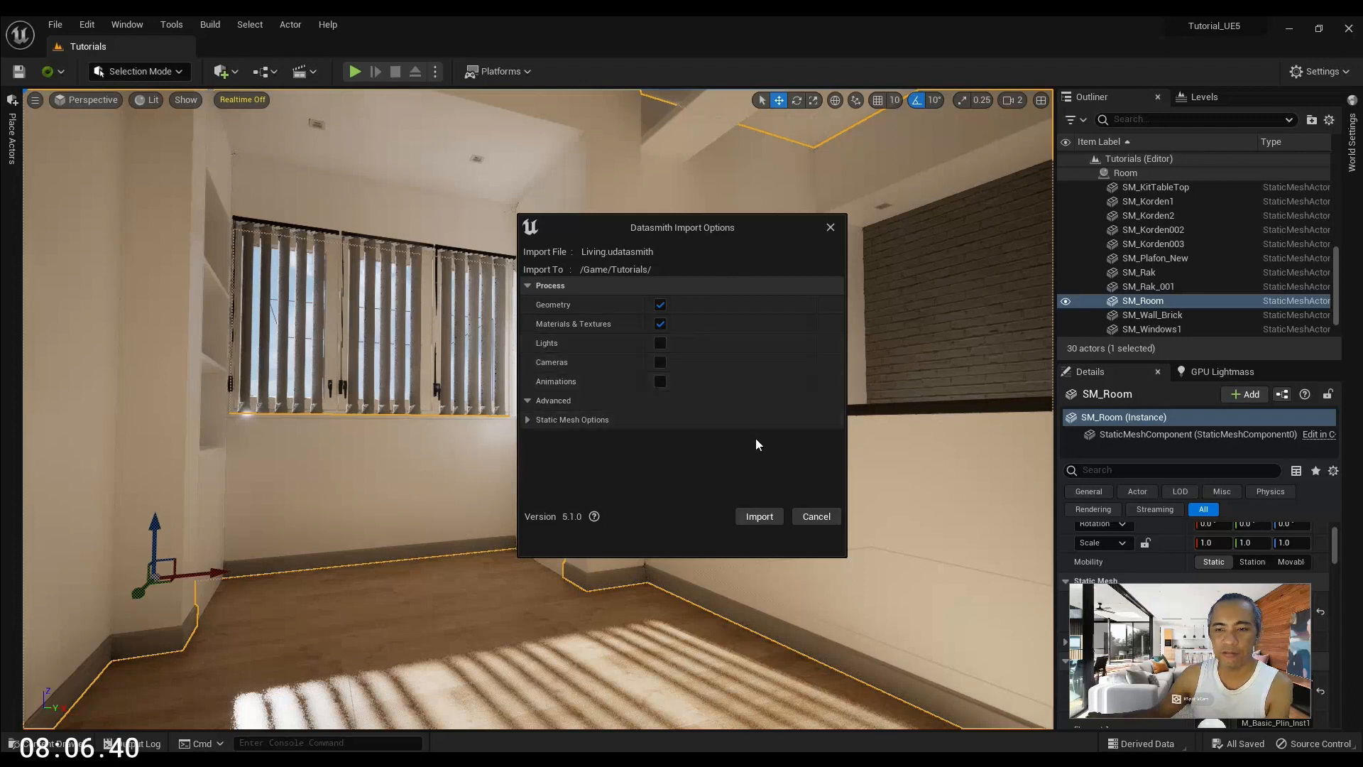
pyautogui.click(761, 516)
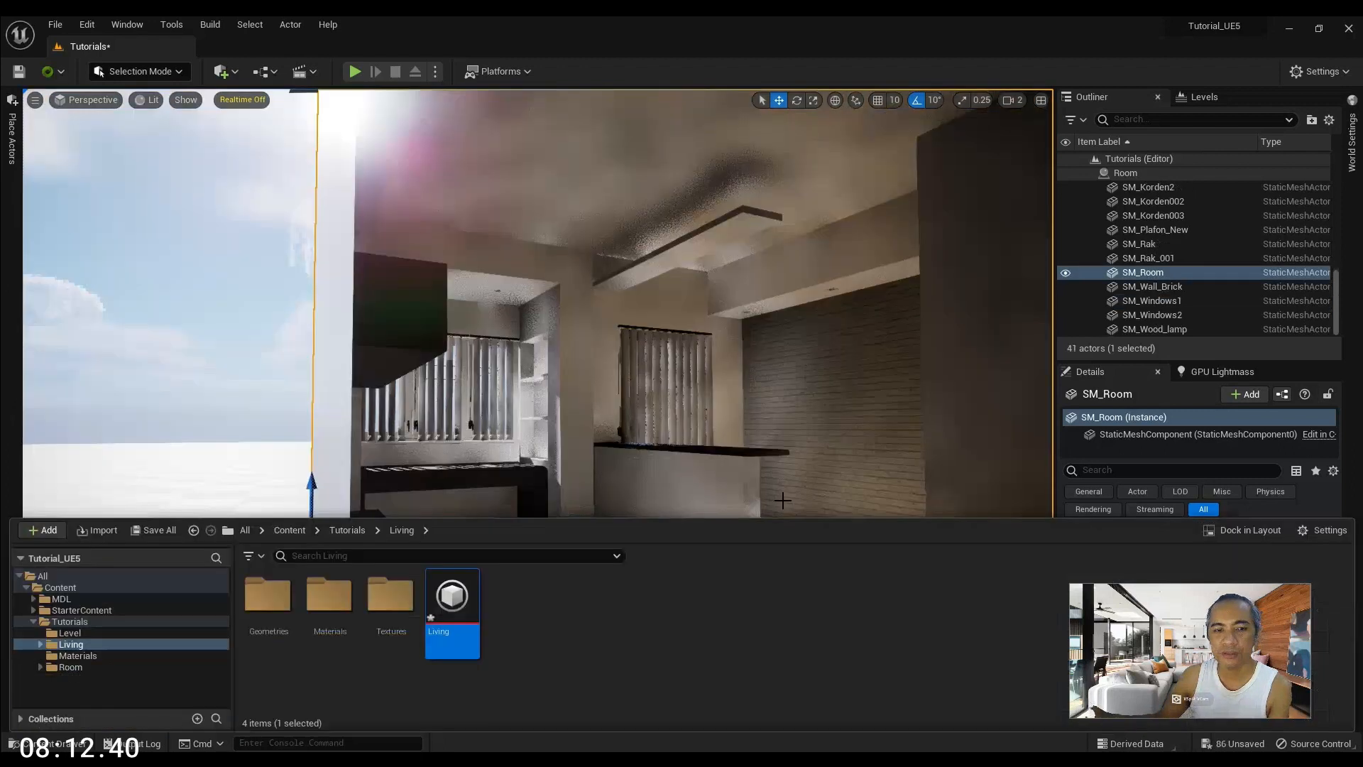
# Inspect the imported living room furniture, selecting the carpet and viewing the sofa, study table and cabinets
pyautogui.moveTo(538, 303); pyautogui.dragTo(533, 412, button='right')
pyautogui.click(549, 431)
pyautogui.click(423, 490)
pyautogui.moveTo(453, 429); pyautogui.dragTo(497, 362, button='right')
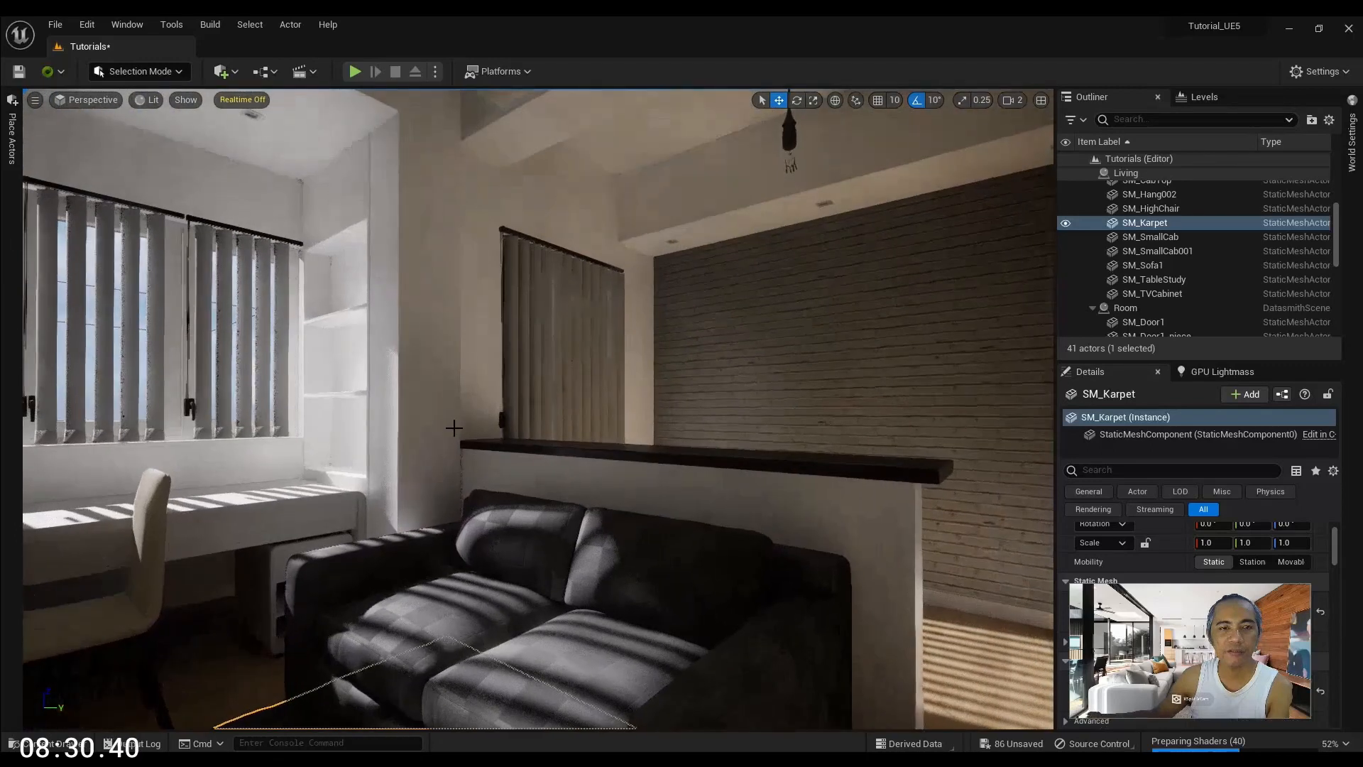
pyautogui.moveTo(453, 429)
pyautogui.mouseDown(button='right')
pyautogui.moveTo(426, 399)
pyautogui.moveTo(511, 383)
pyautogui.moveTo(472, 433)
pyautogui.mouseUp(button='right')
pyautogui.moveTo(574, 434); pyautogui.dragTo(525, 483, button='right')
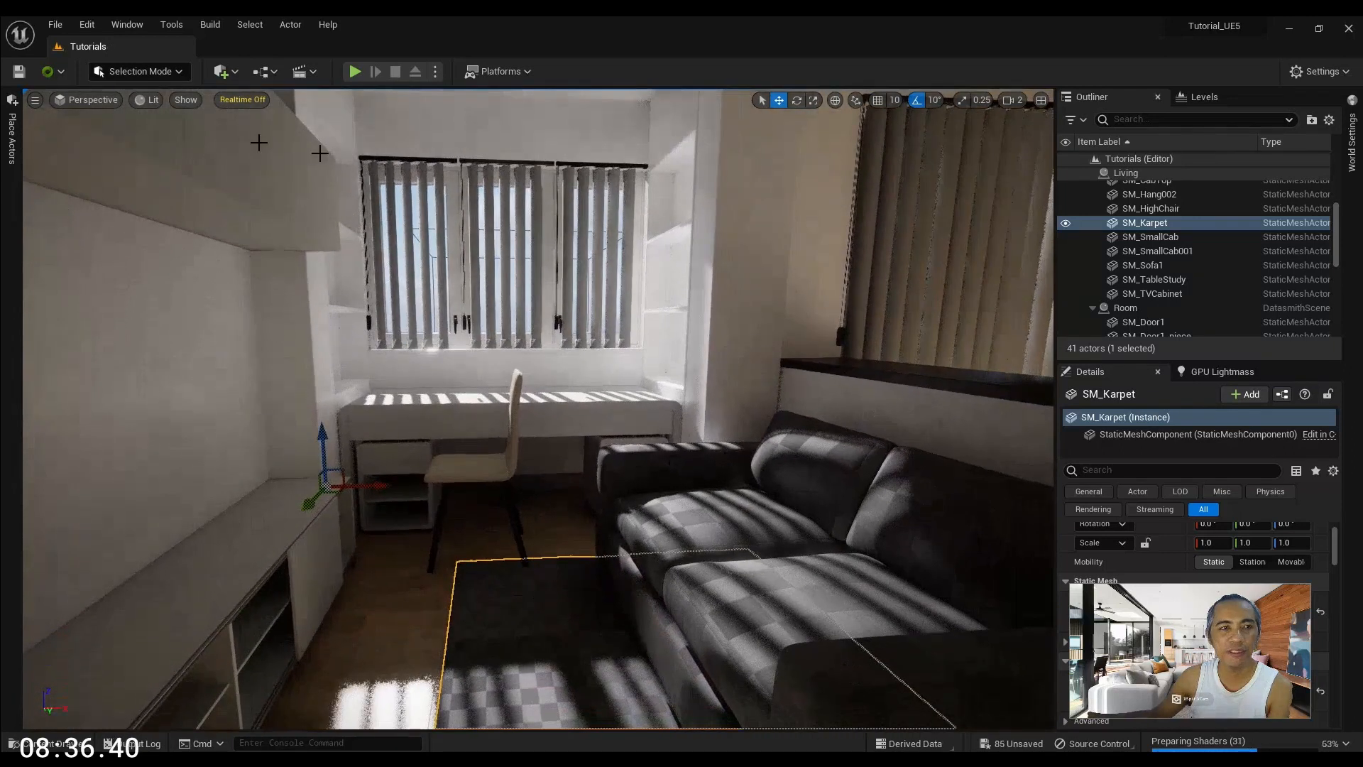
pyautogui.click(55, 26)
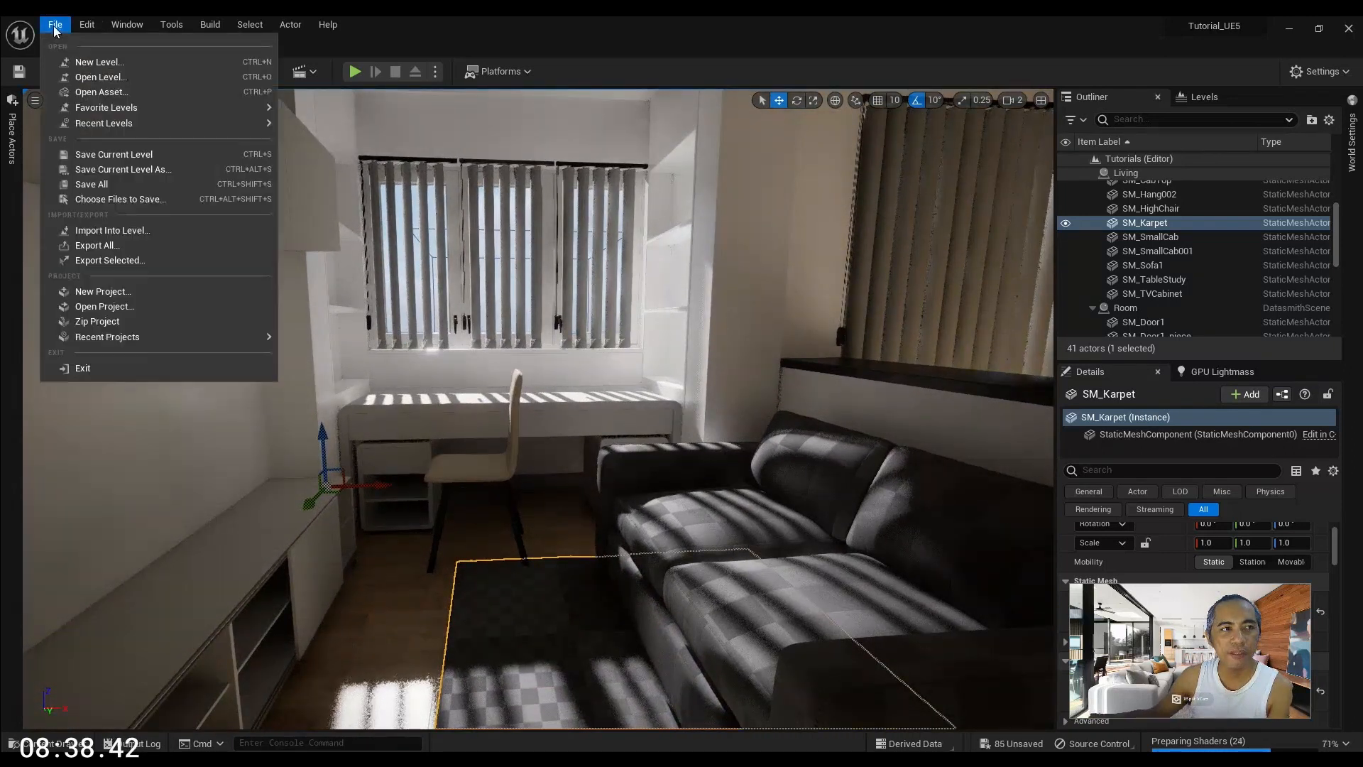
pyautogui.click(56, 28)
pyautogui.click(83, 742)
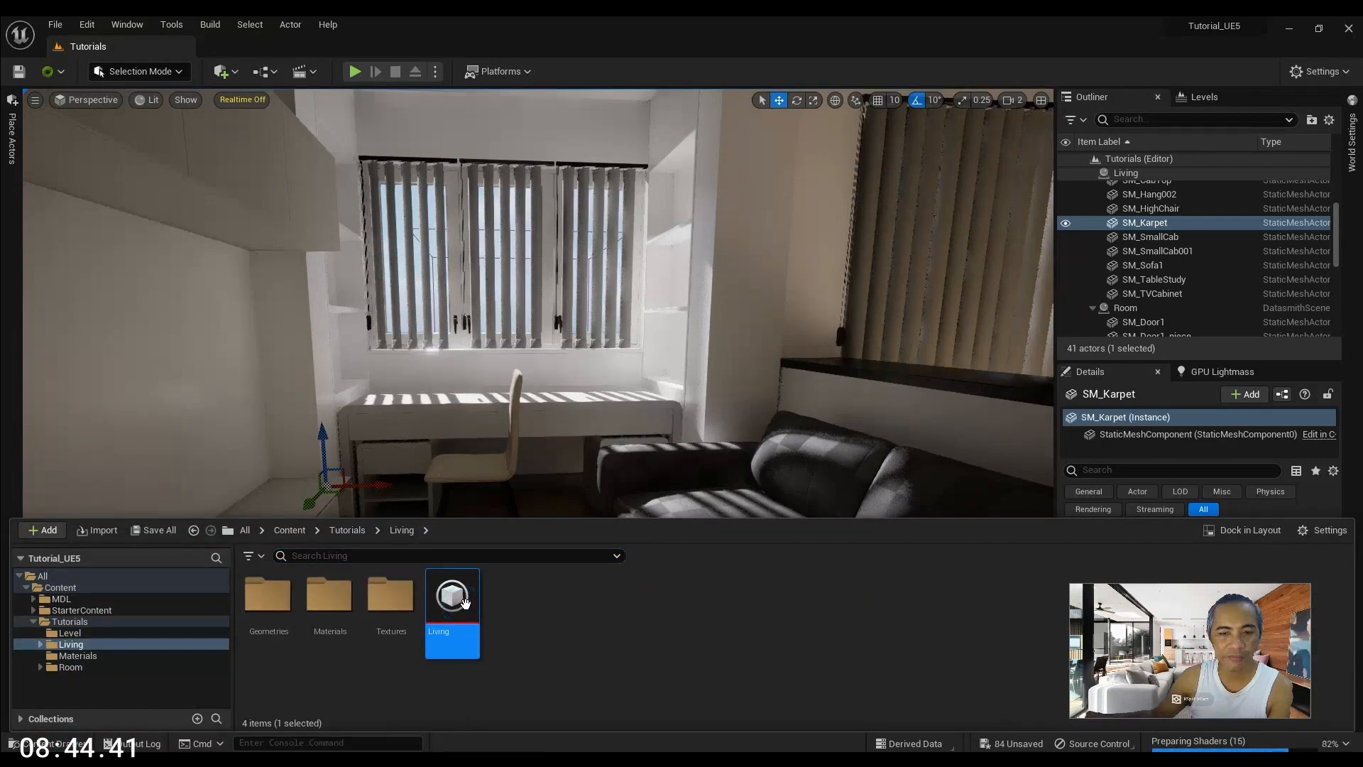
pyautogui.click(55, 24)
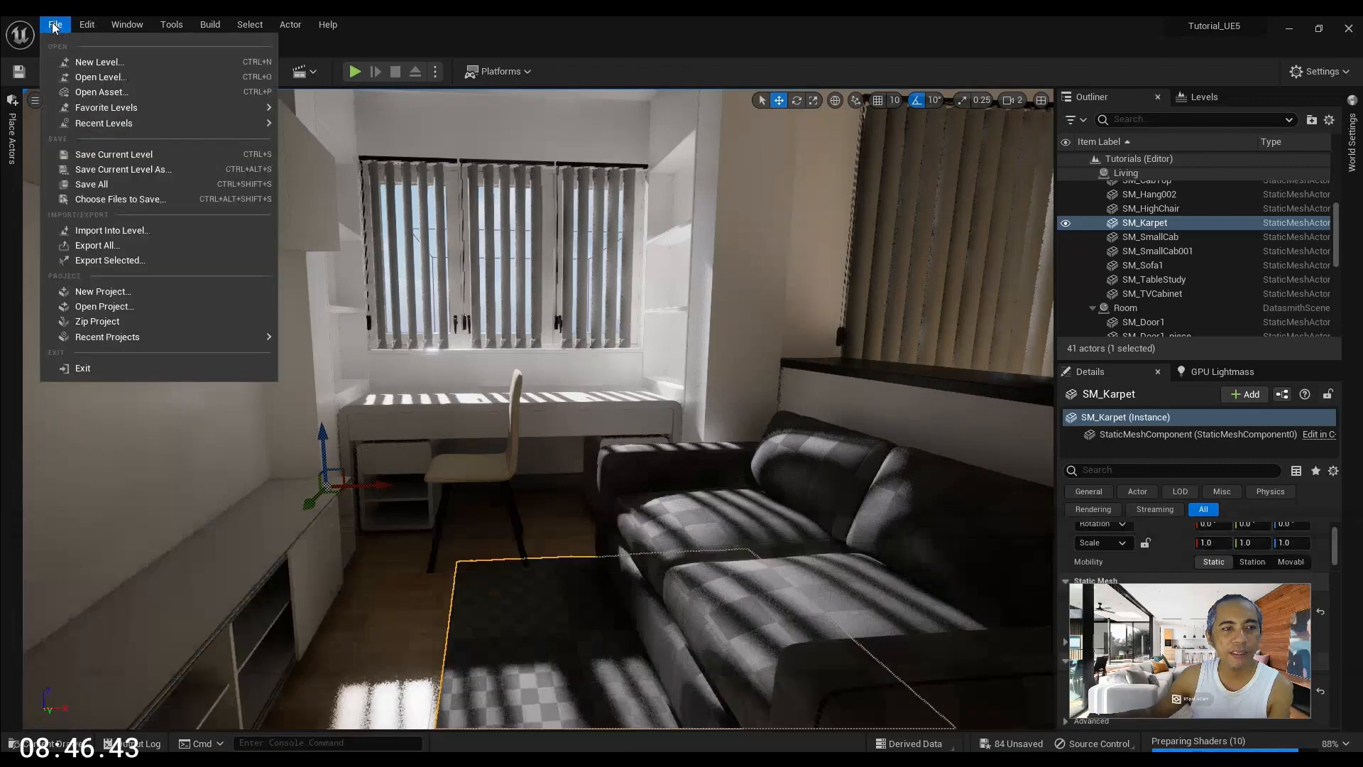
pyautogui.click(457, 21)
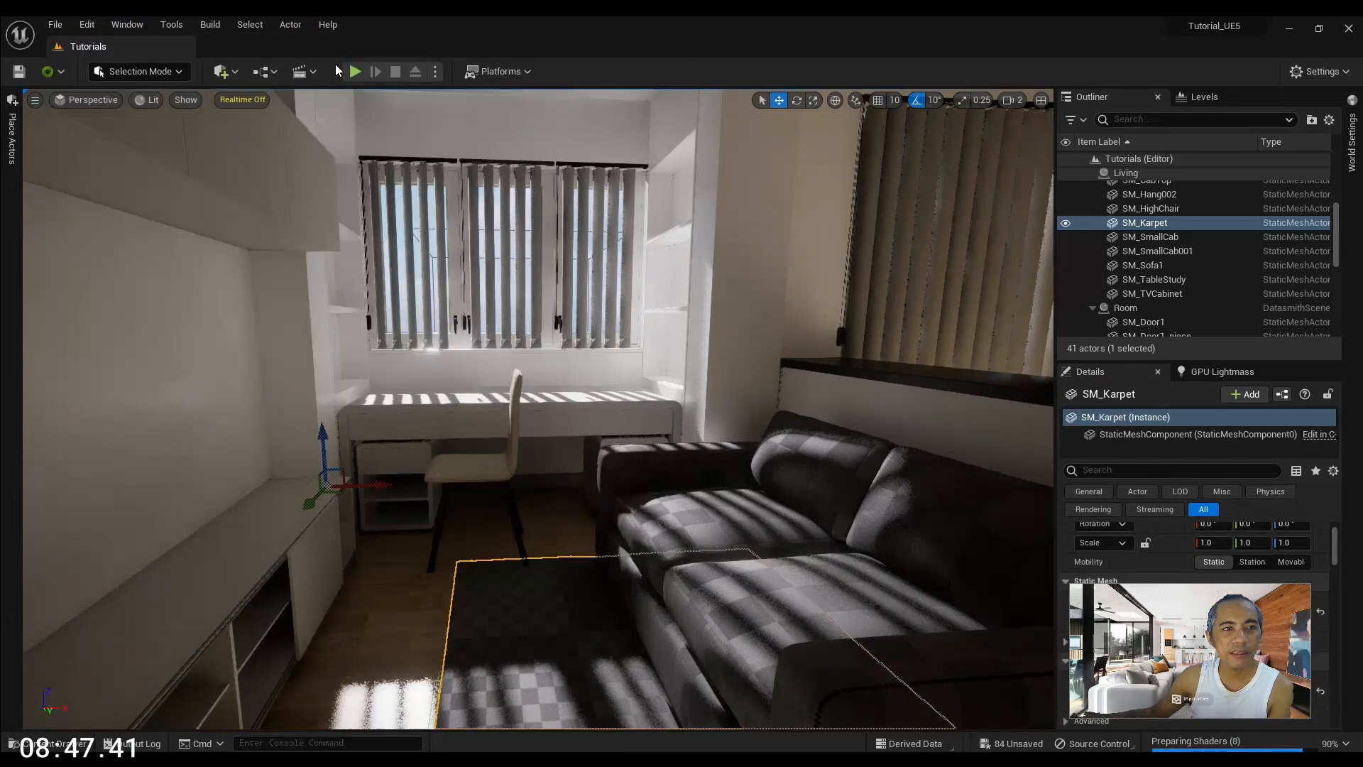
# Import Kitchen.udatasmith with Datasmith into the Tutorials folder, including geometry and materials and textures but no lights, cameras or animations
pyautogui.click(224, 71)
pyautogui.moveTo(283, 188)
pyautogui.click(415, 204)
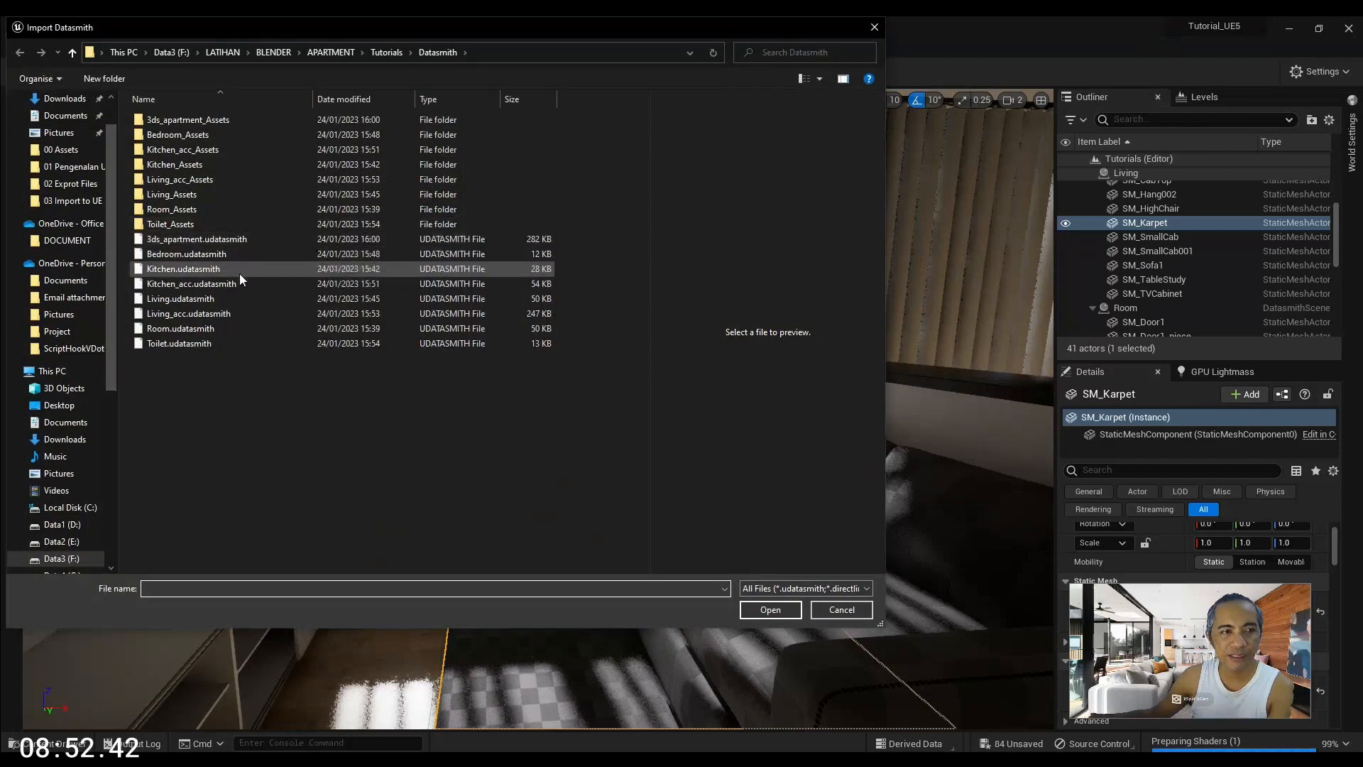
pyautogui.click(182, 270)
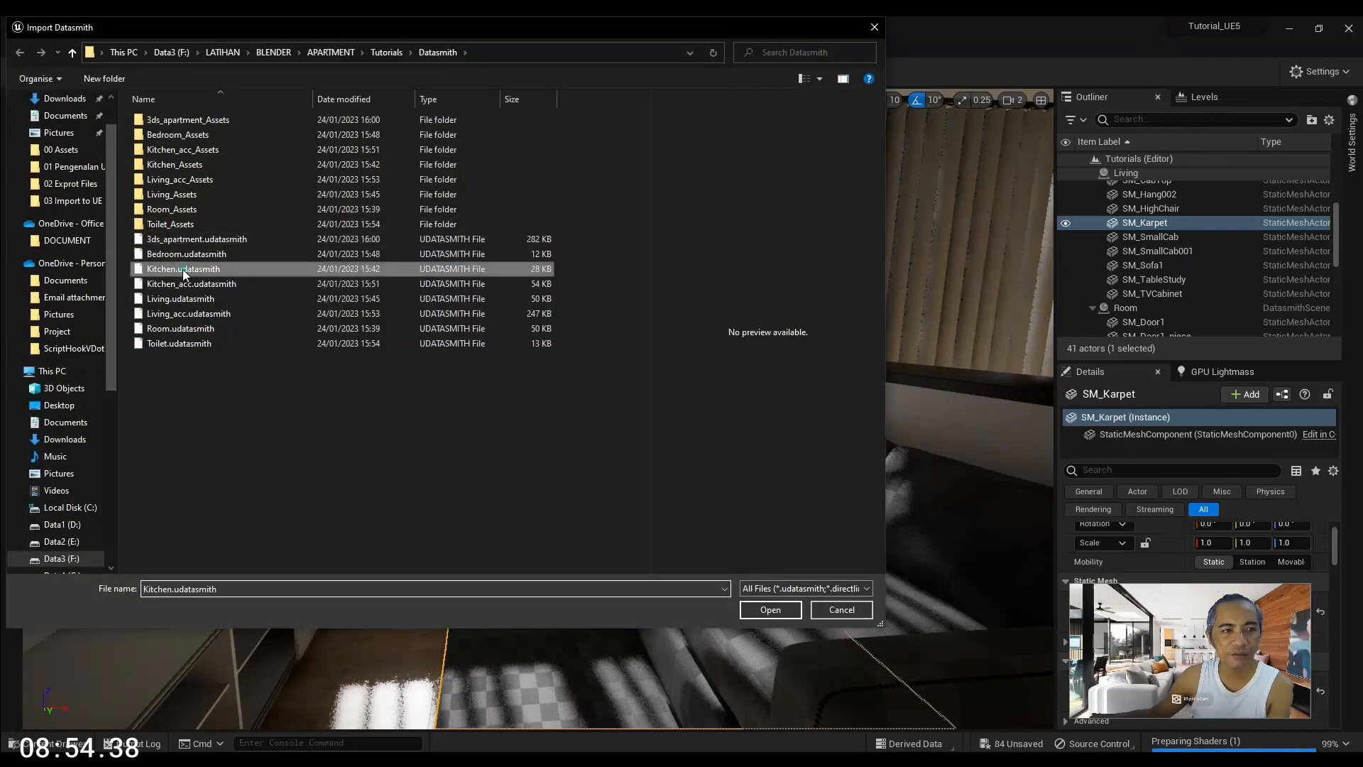
pyautogui.click(770, 614)
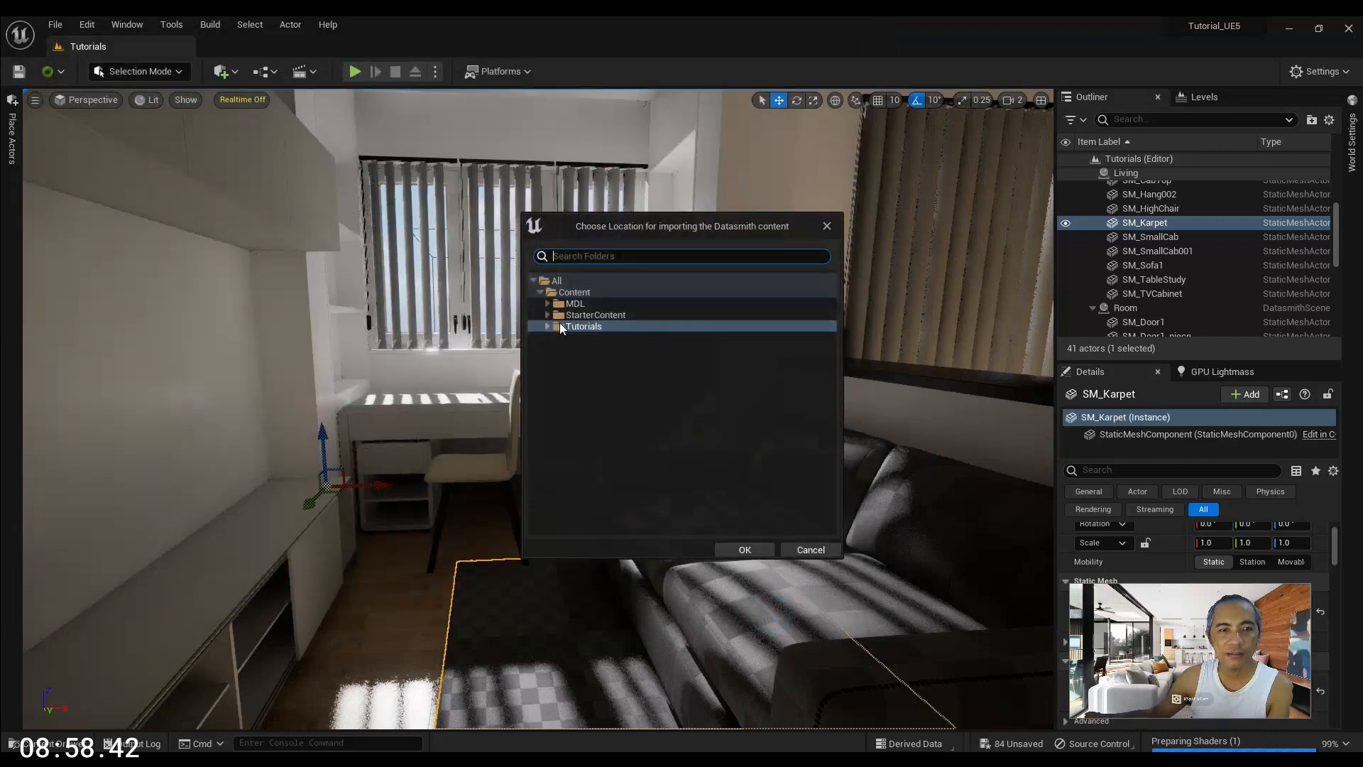
pyautogui.doubleClick(584, 328)
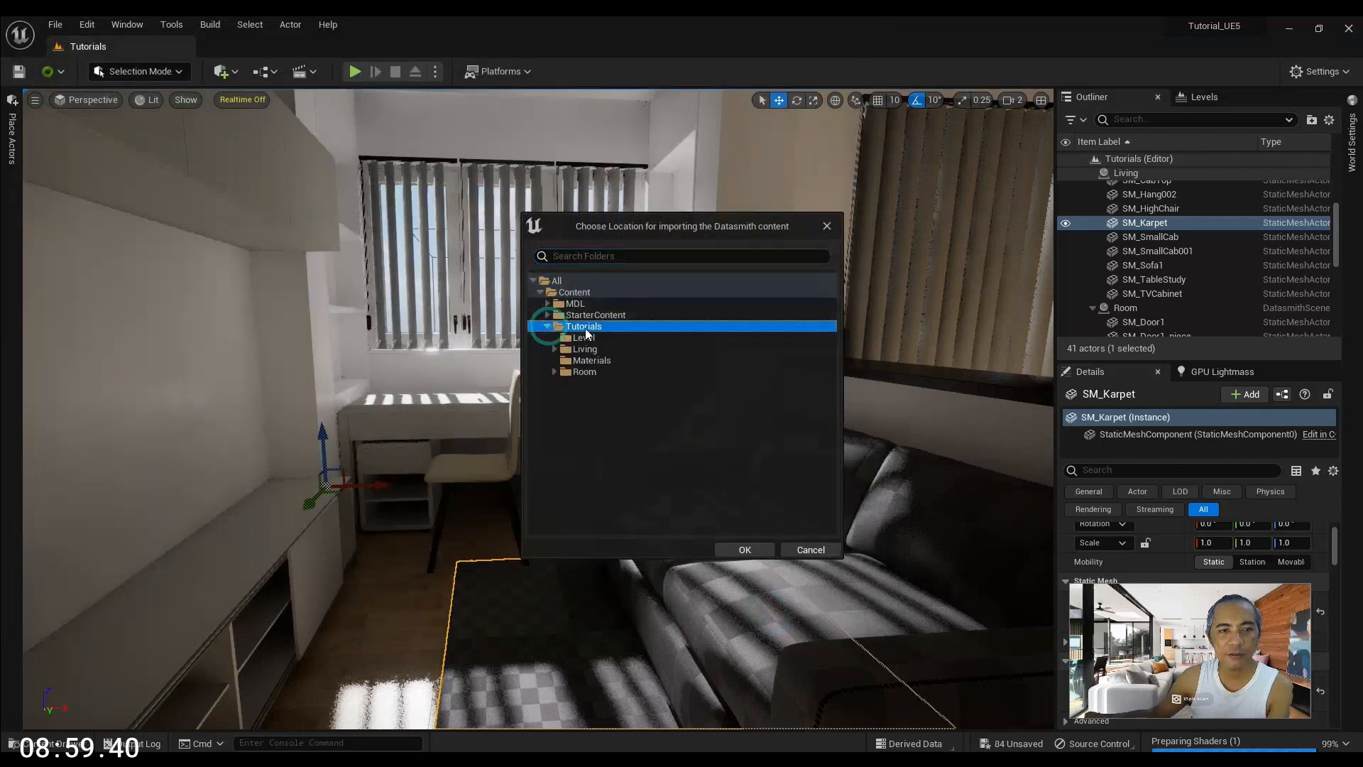
pyautogui.click(743, 550)
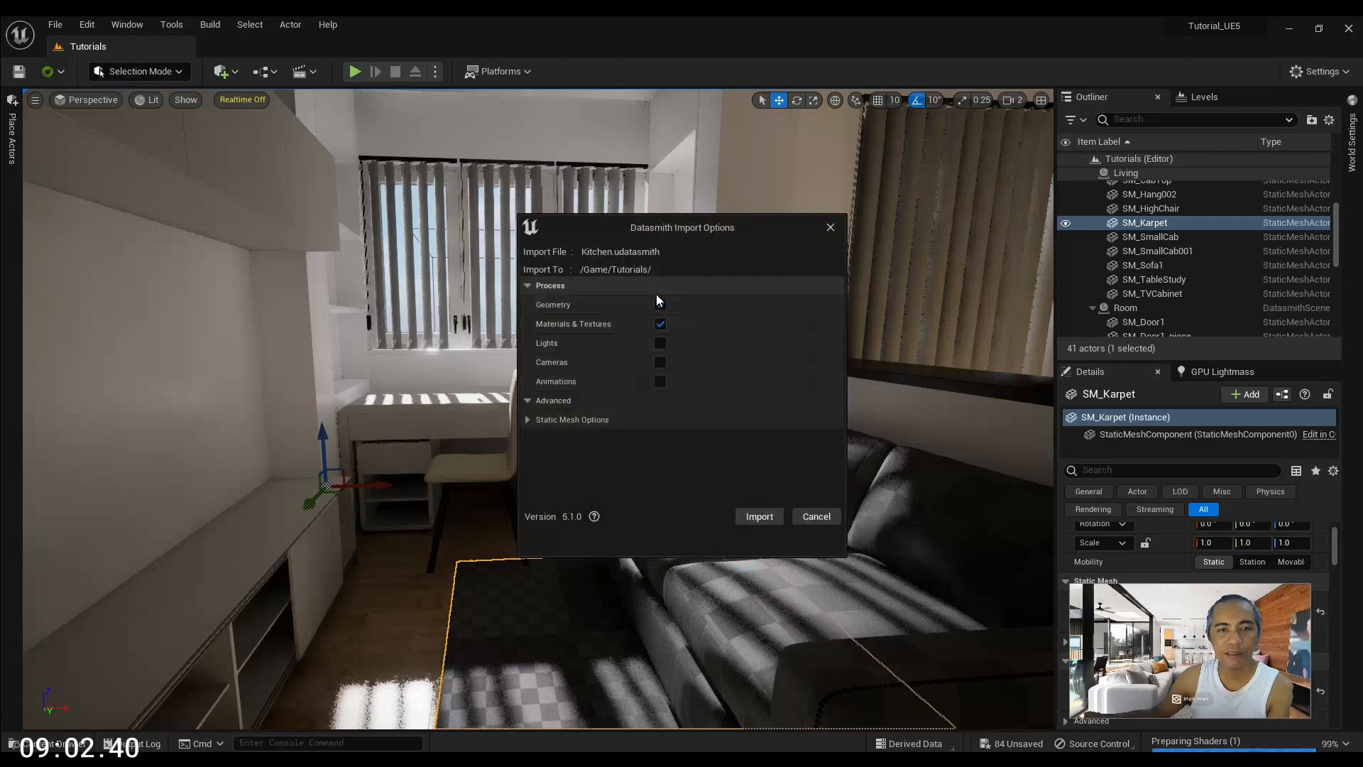
pyautogui.click(773, 514)
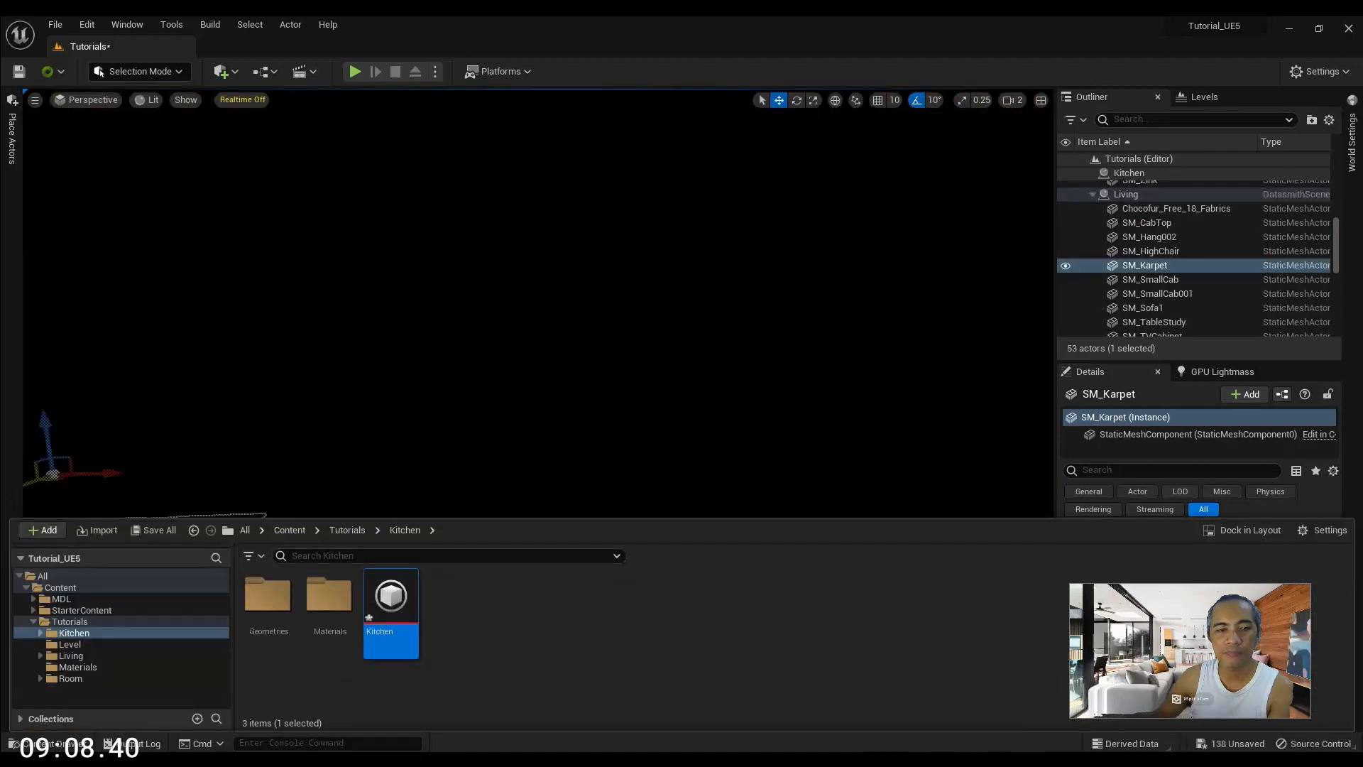
# Inspect the imported kitchen, viewing the cabinets, sink, fridge and wall shelves, select the wall shelf, and look over the empty bedroom area
pyautogui.moveTo(540, 320); pyautogui.dragTo(440, 277, button='right')
pyautogui.press('f')
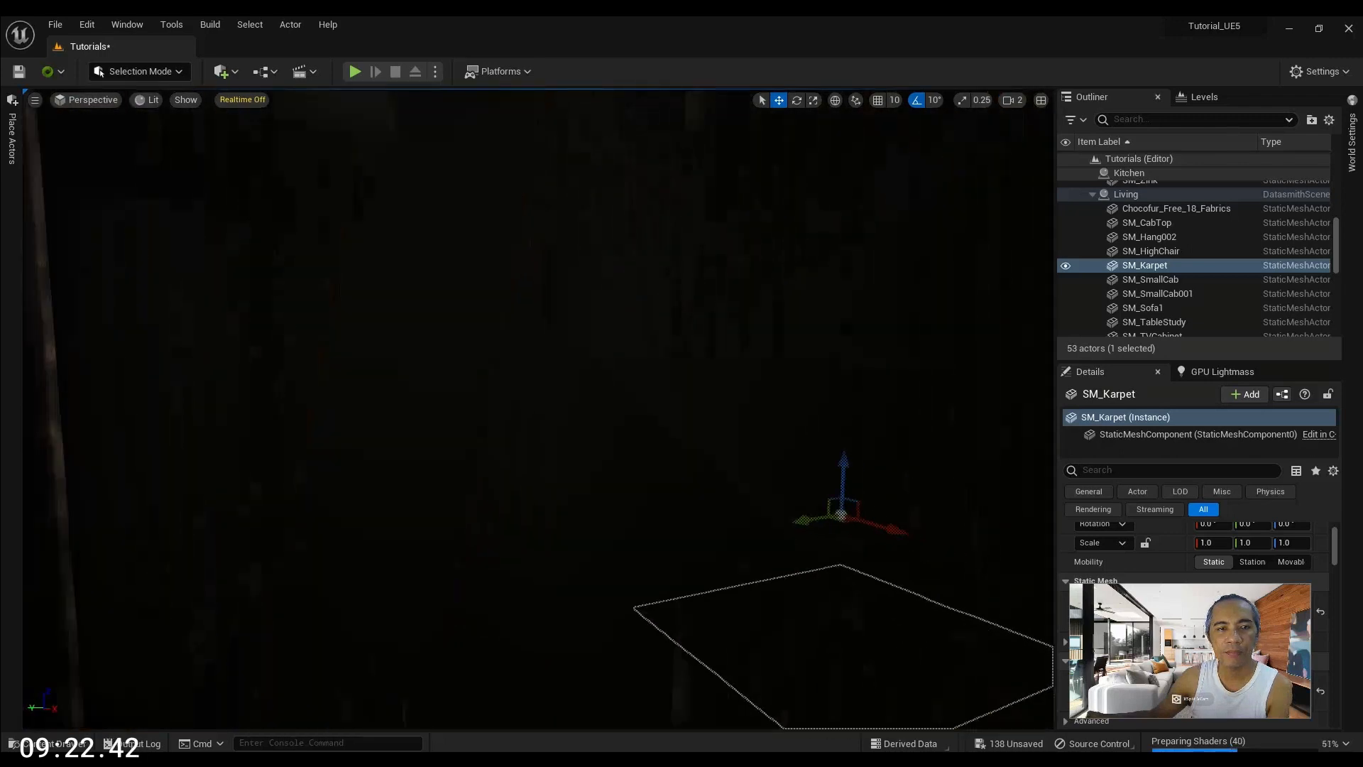
pyautogui.moveTo(538, 408); pyautogui.dragTo(67, 371, button='right')
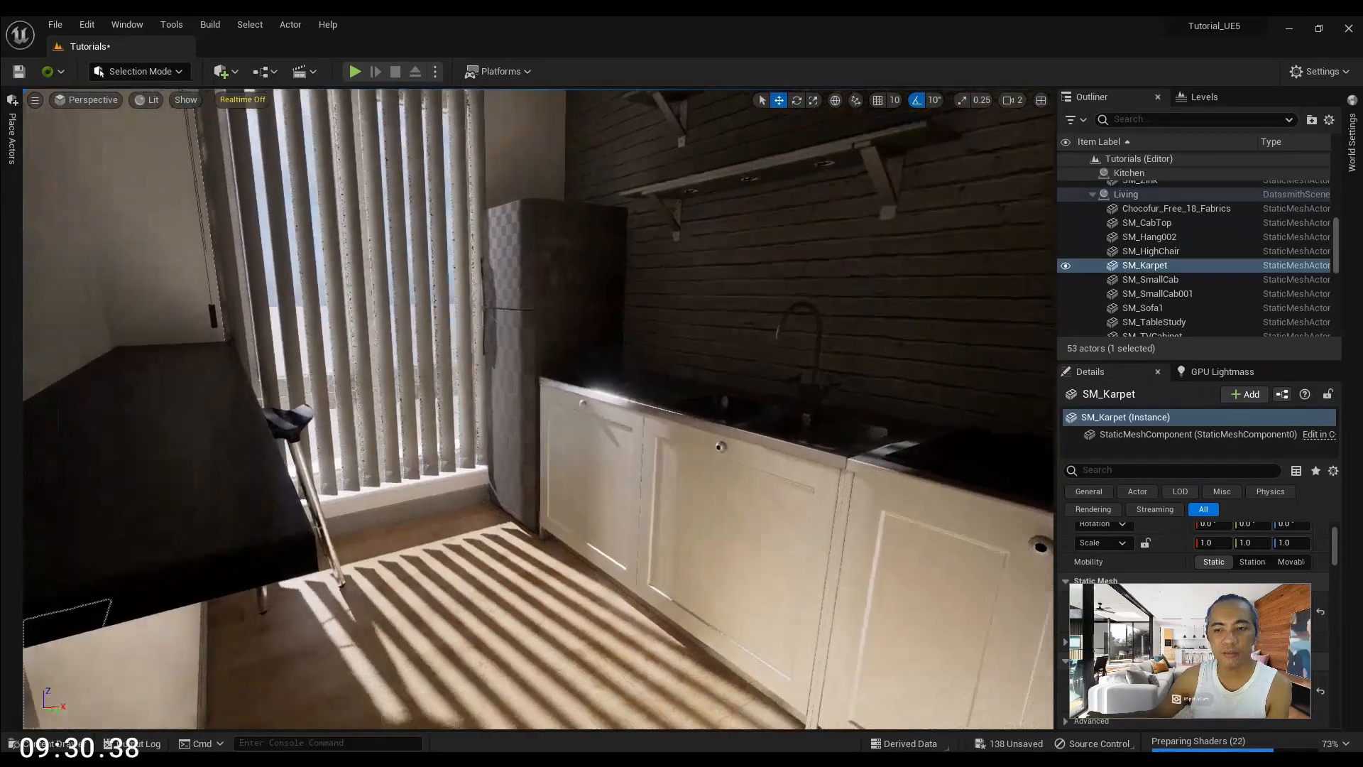
pyautogui.moveTo(782, 468); pyautogui.dragTo(816, 508, button='right')
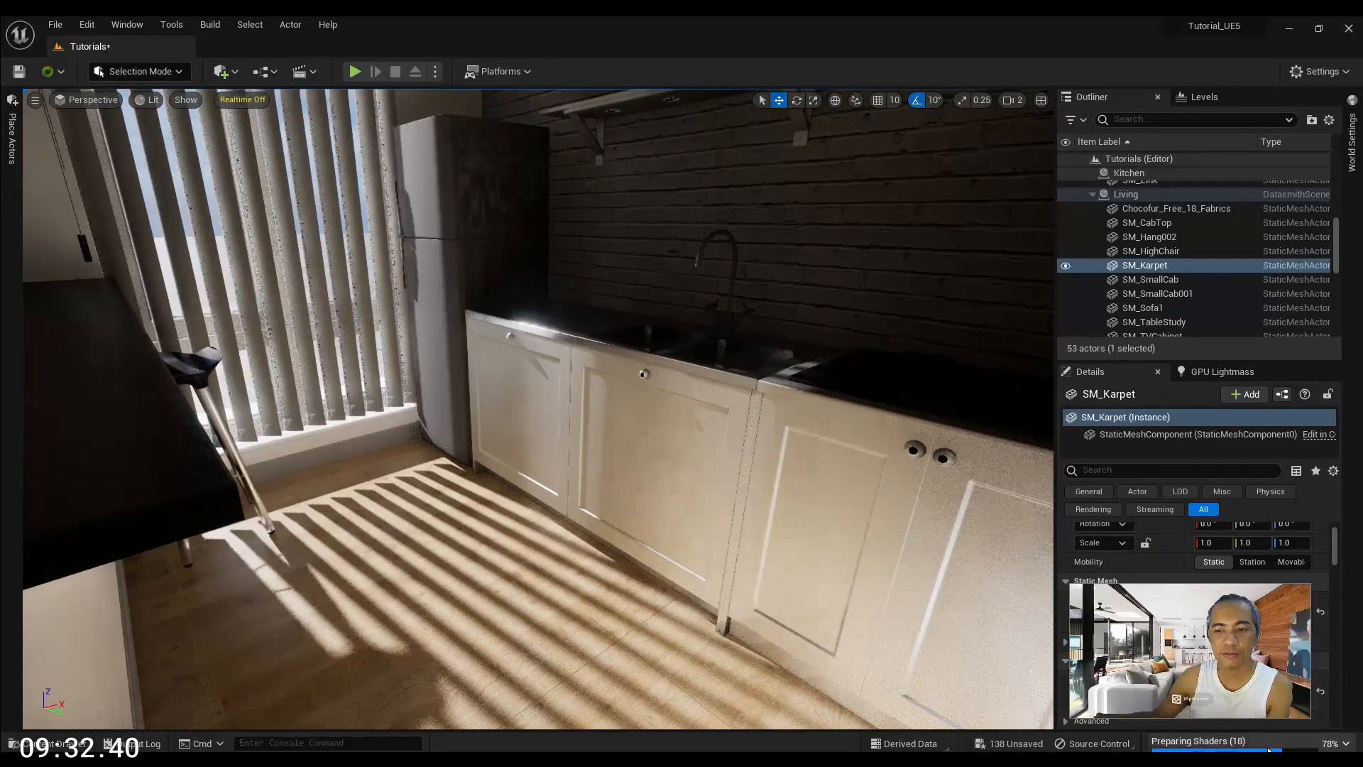
pyautogui.moveTo(470, 159); pyautogui.dragTo(636, 67, button='right')
pyautogui.scroll(3, 501, 392)
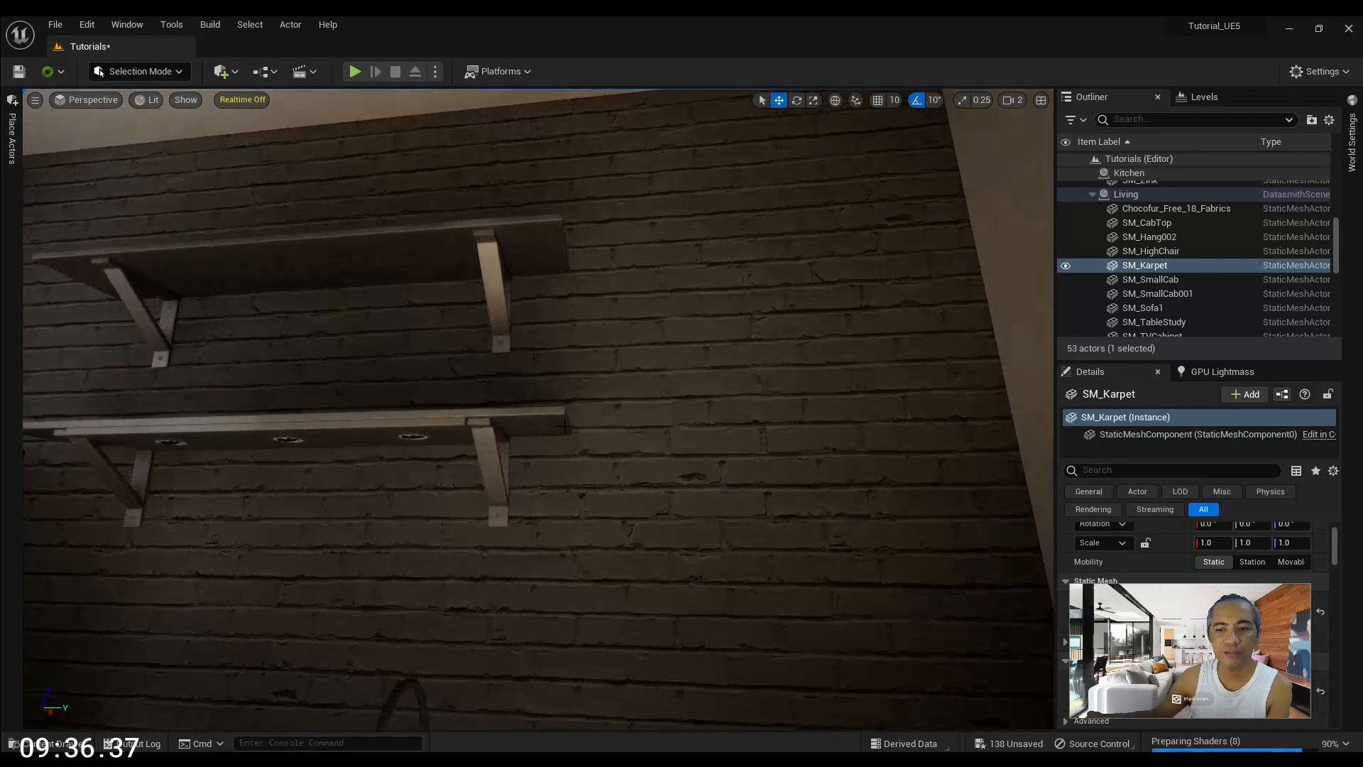
pyautogui.scroll(-8, 566, 424)
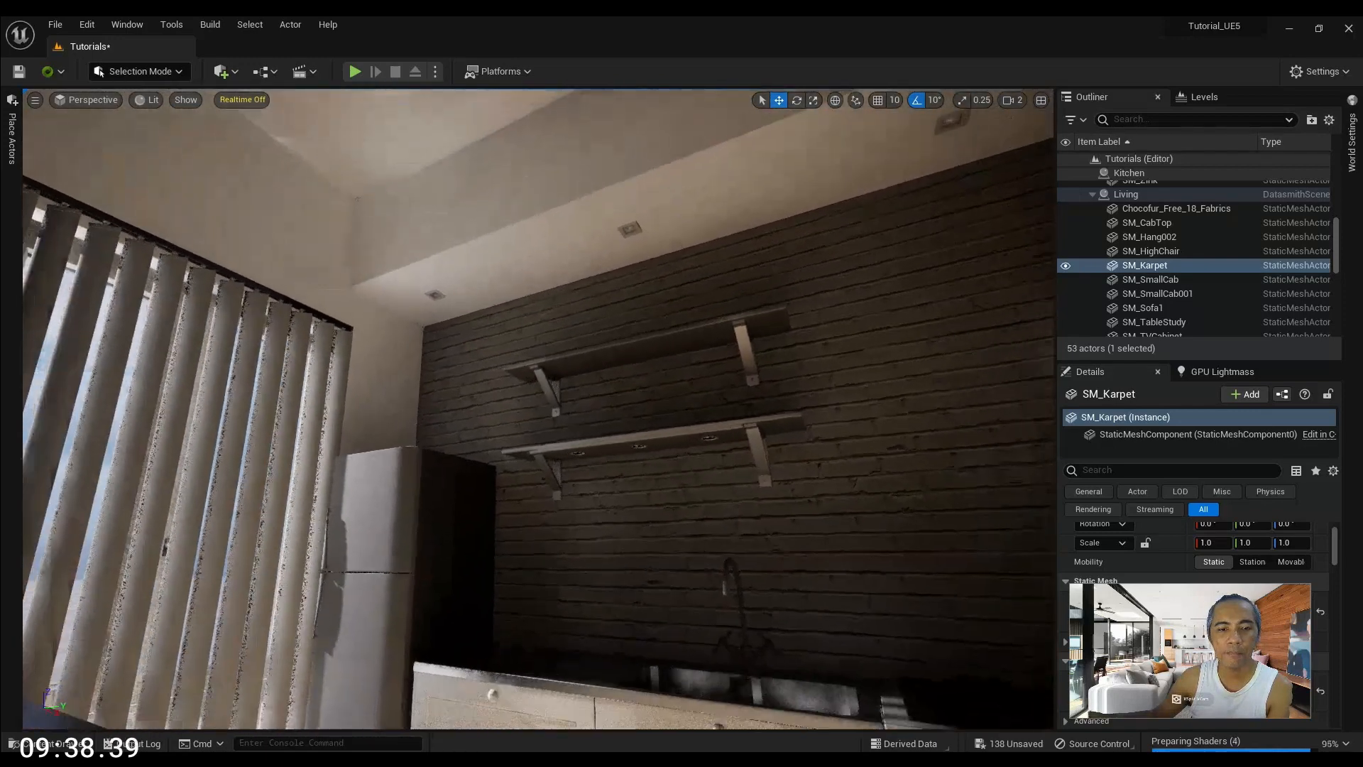
pyautogui.moveTo(565, 424)
pyautogui.mouseDown(button='right')
pyautogui.moveTo(578, 497)
pyautogui.moveTo(577, 405)
pyautogui.moveTo(560, 419)
pyautogui.mouseUp(button='right')
pyautogui.press('w')
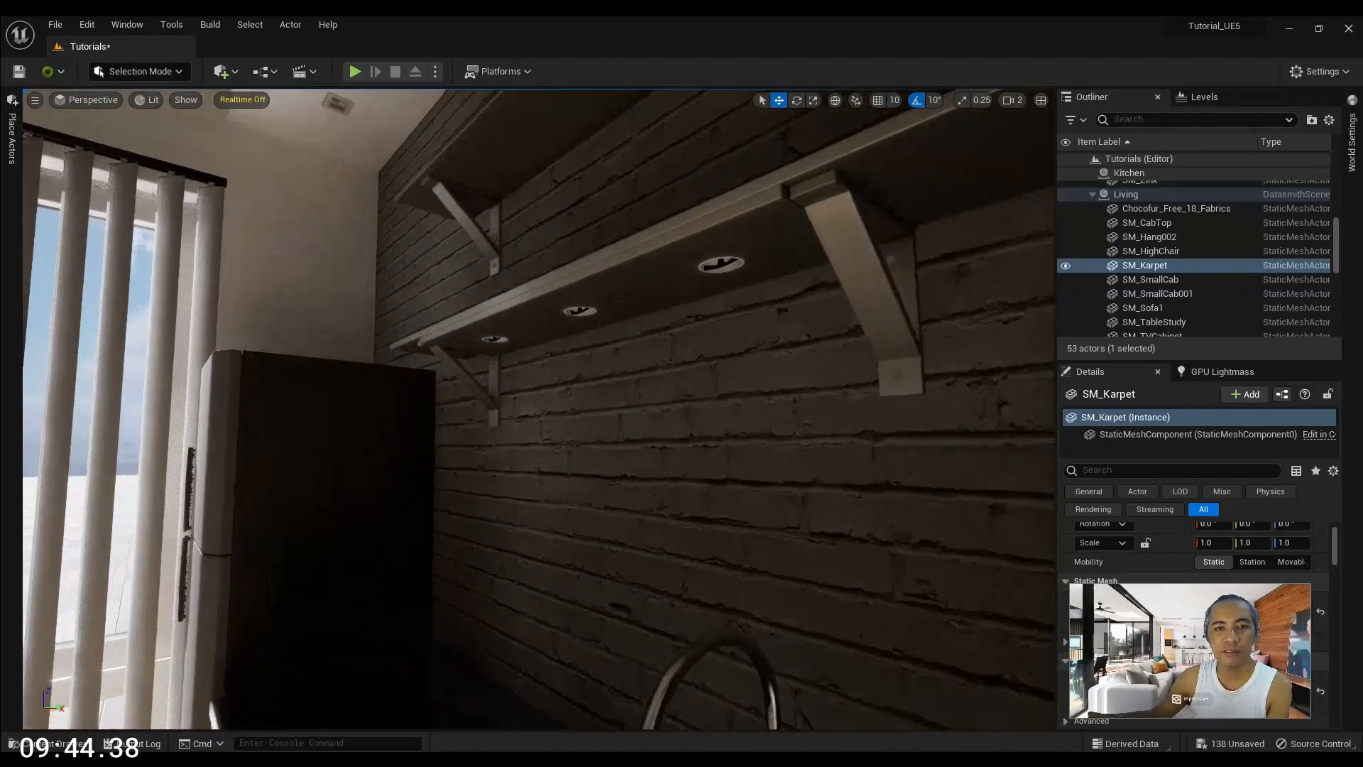
pyautogui.click(721, 235)
pyautogui.press('s')
pyautogui.moveTo(666, 324); pyautogui.dragTo(539, 433, button='right')
pyautogui.press('s')
pyautogui.moveTo(661, 343); pyautogui.dragTo(1047, 295, button='right')
pyautogui.press('s')
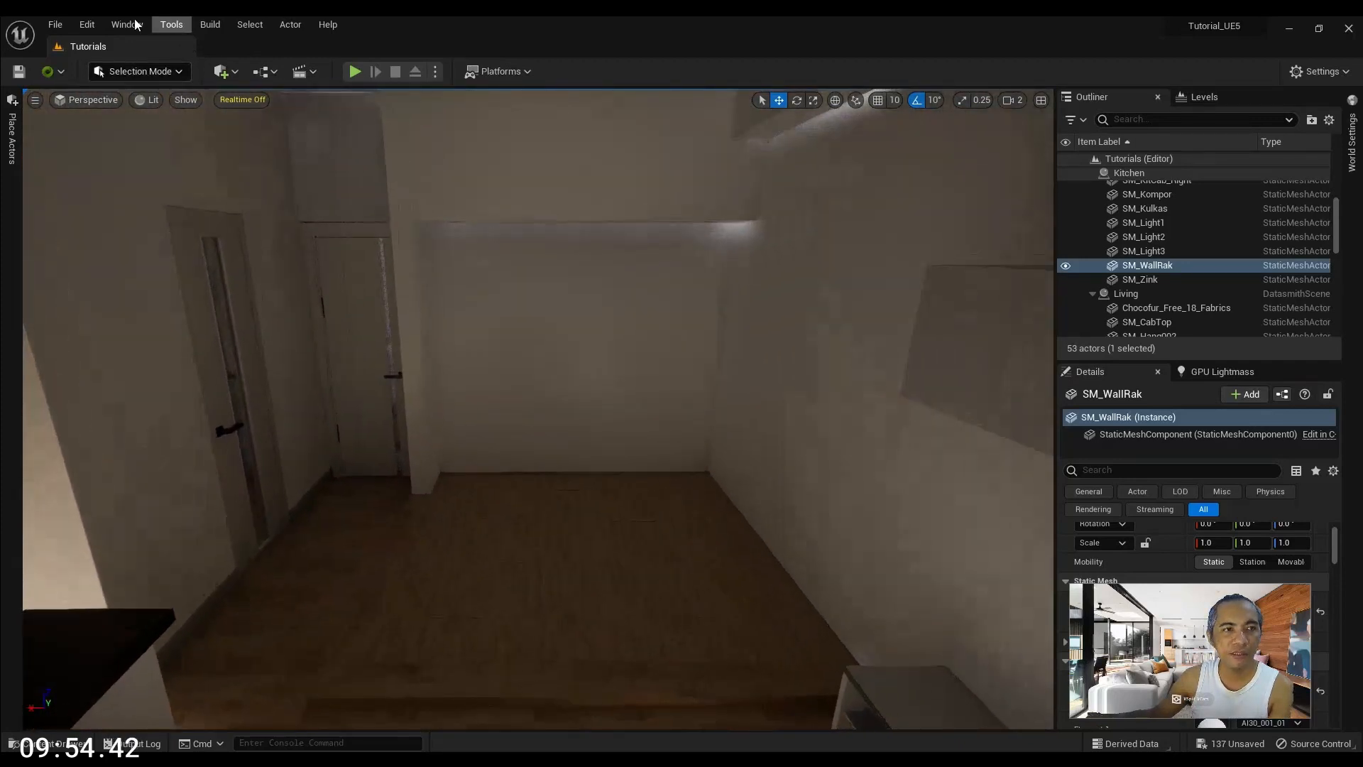
# Import Bedroom.udatasmith with Datasmith into the Tutorials folder, including geometry and materials and textures but no lights, cameras or animations
pyautogui.click(59, 26)
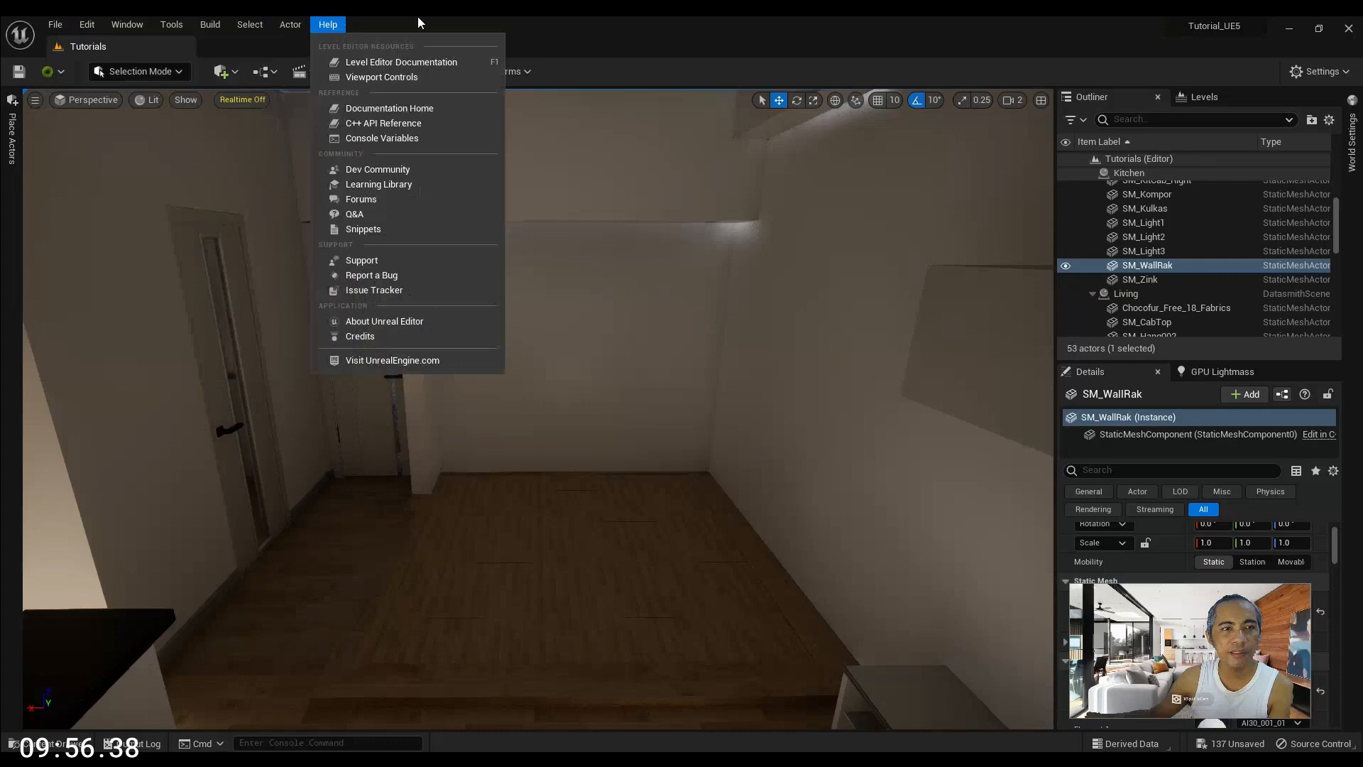
pyautogui.click(221, 71)
pyautogui.click(284, 188)
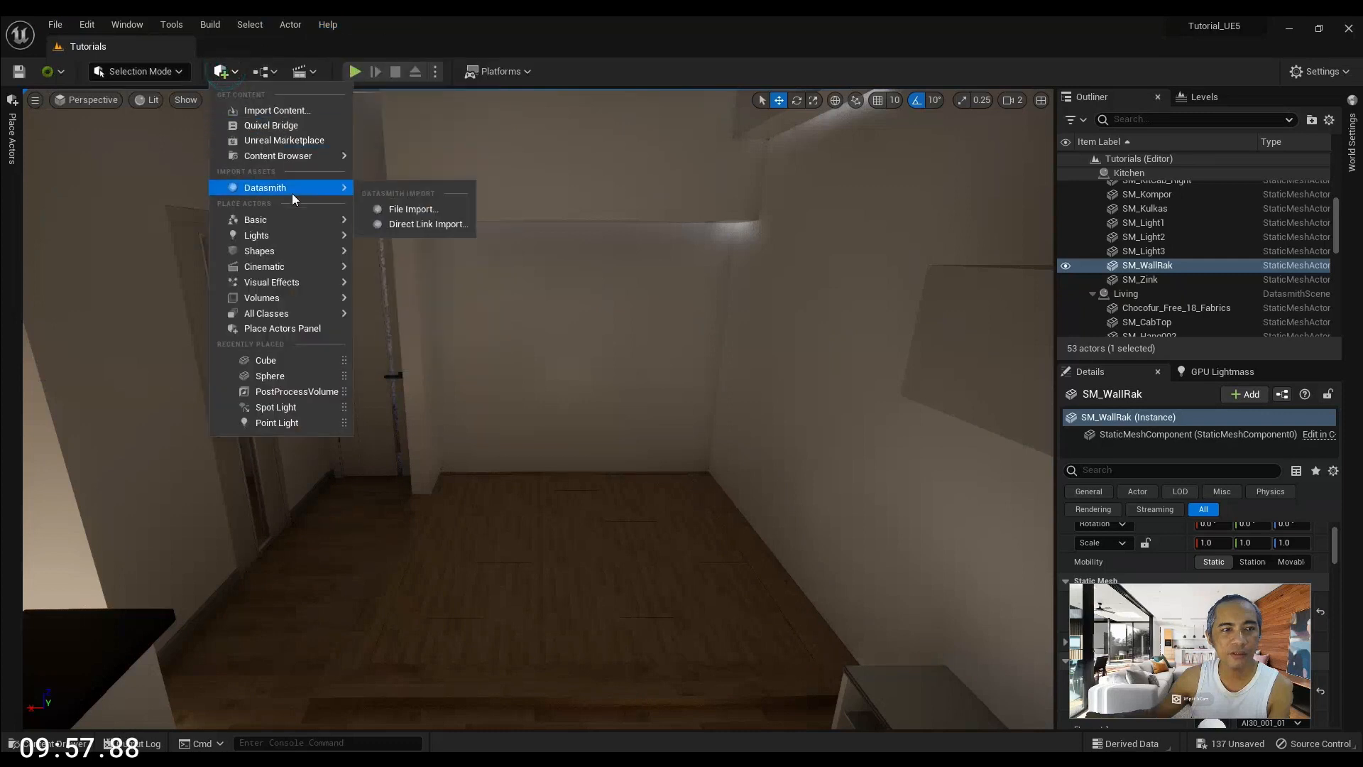
pyautogui.click(407, 210)
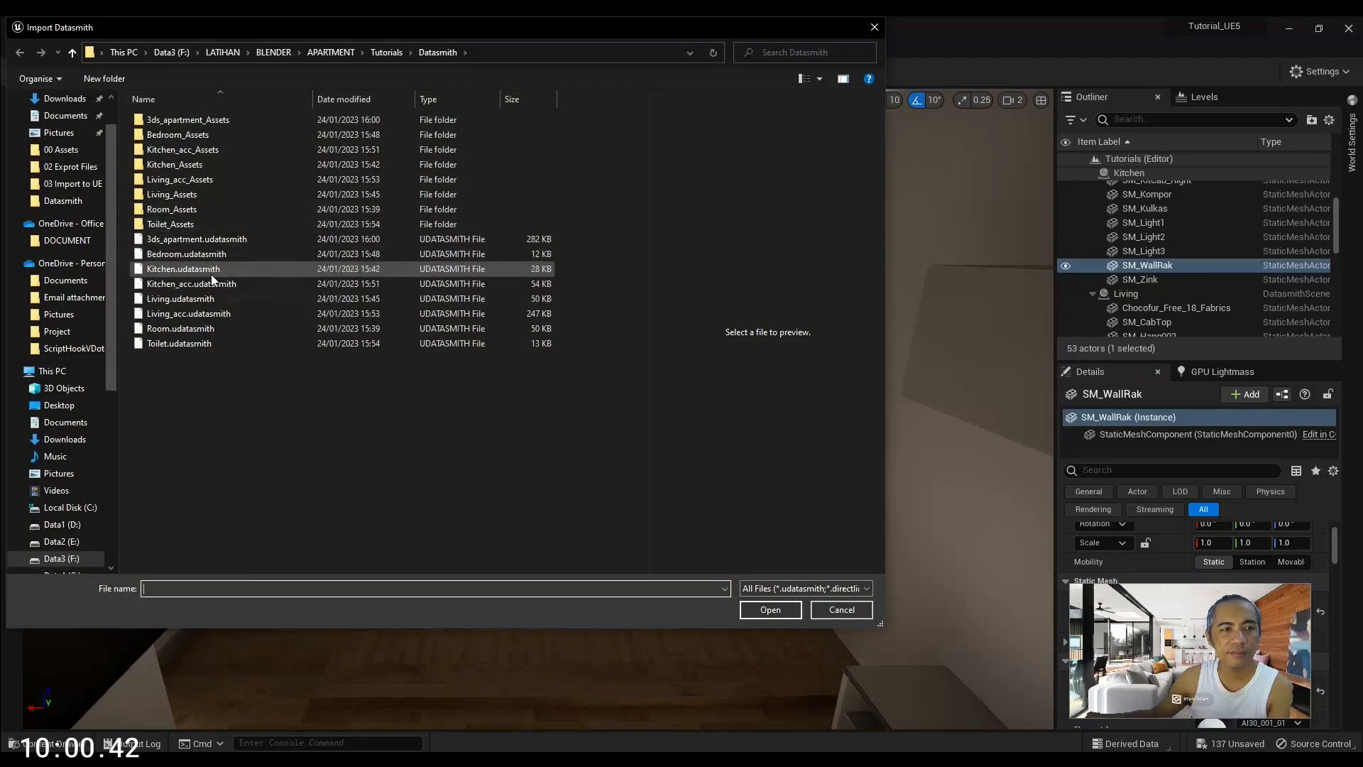
pyautogui.click(205, 254)
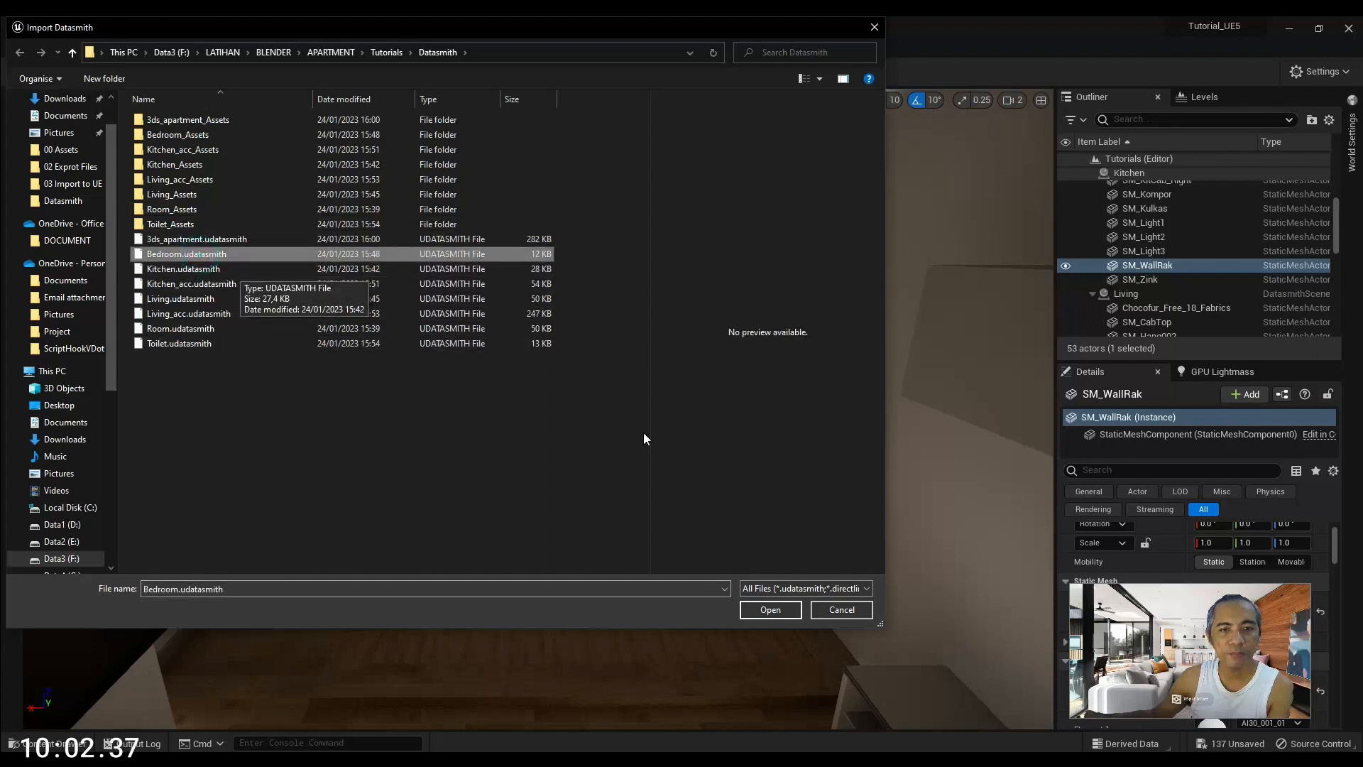
pyautogui.click(771, 609)
pyautogui.click(547, 326)
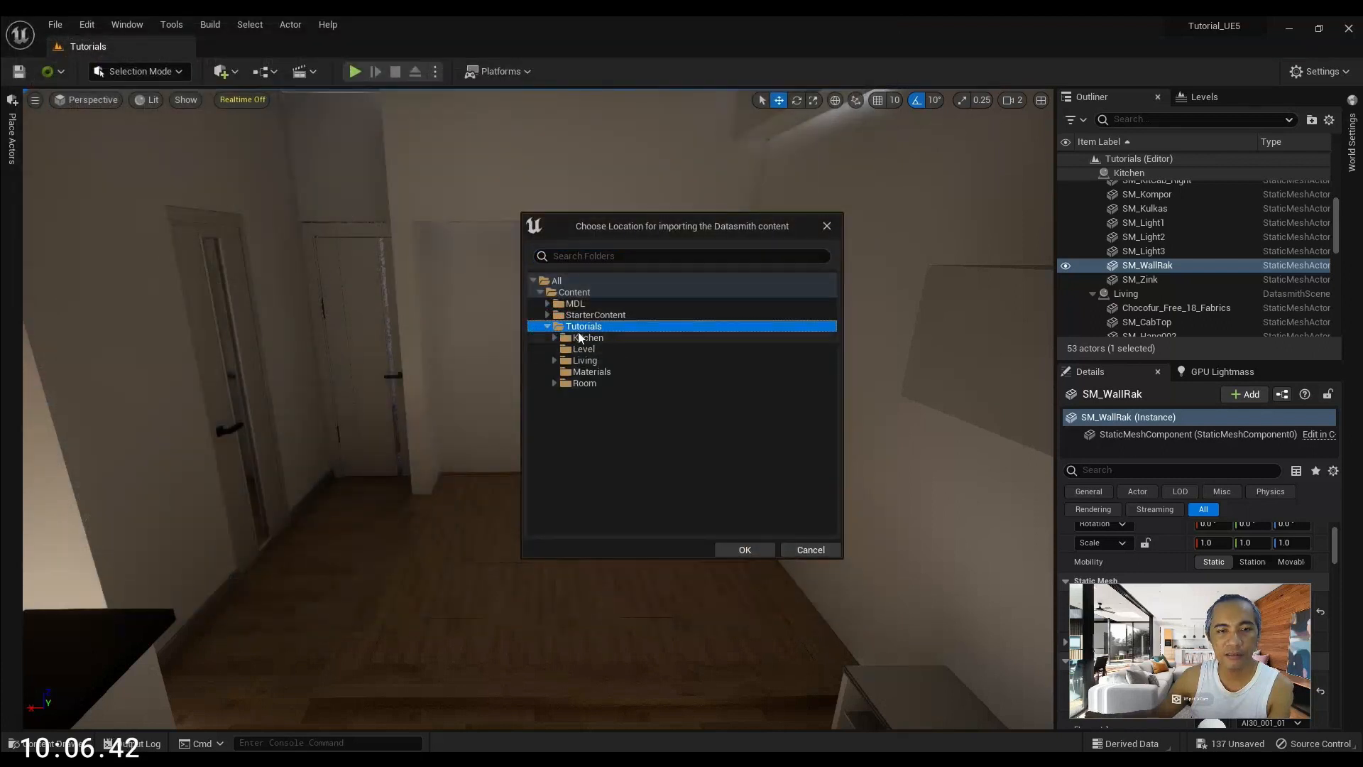
pyautogui.click(752, 549)
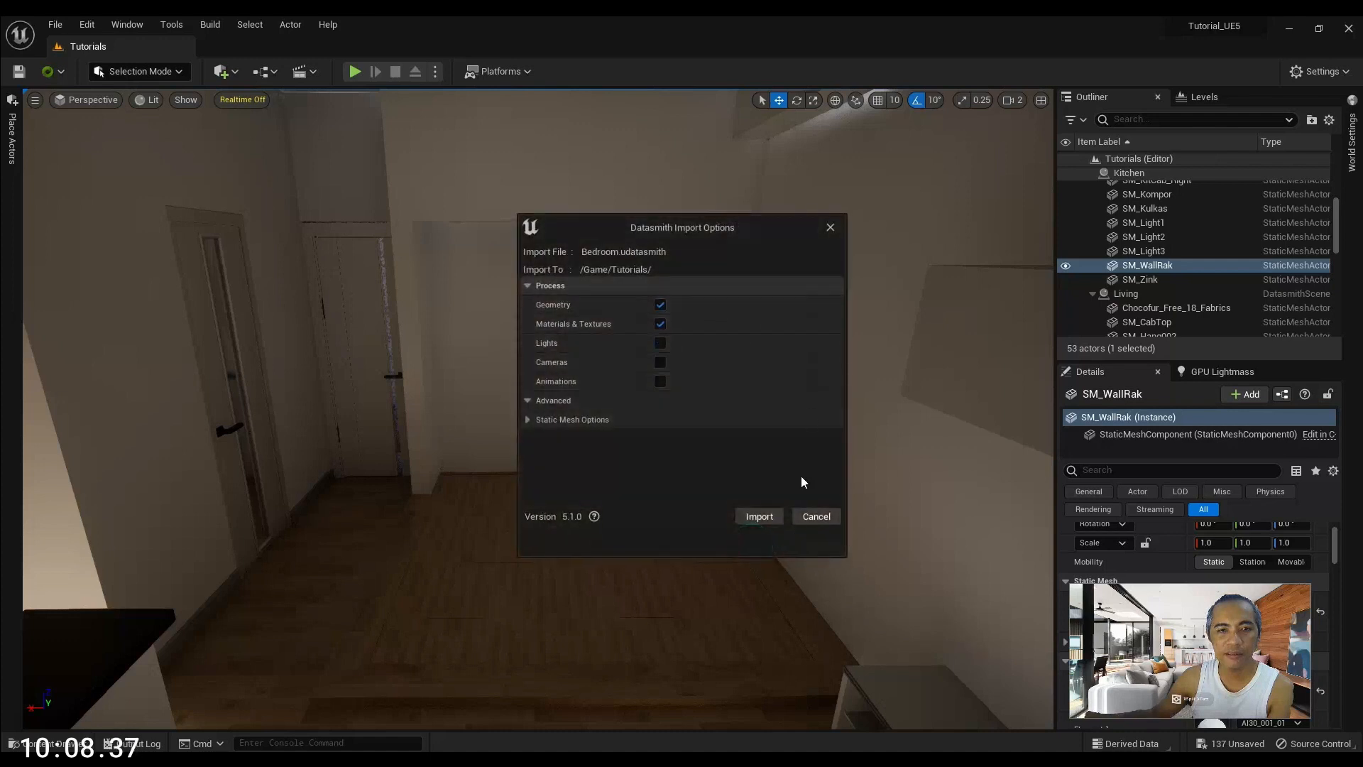
pyautogui.click(760, 518)
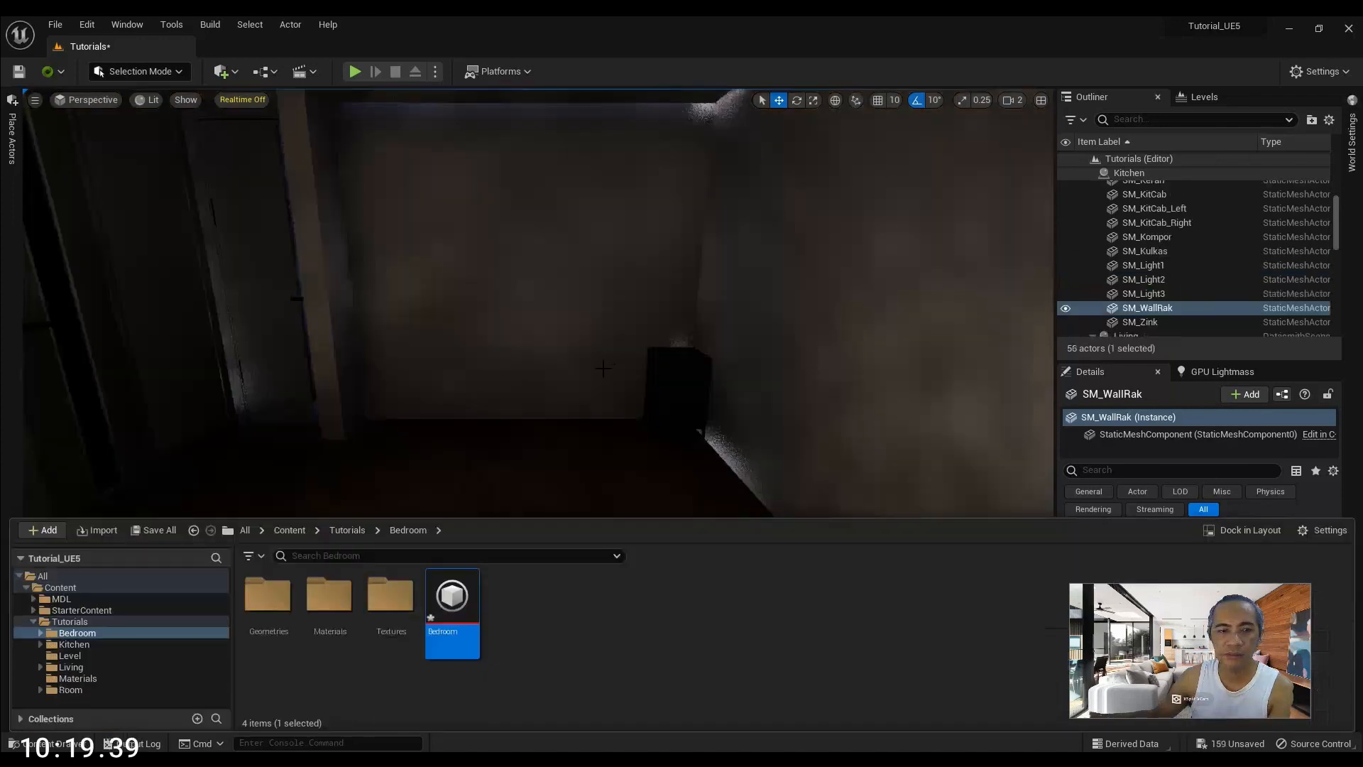
# Collapse the Kitchen and Living groups in the scene hierarchy, select the Chocofur_Free_Beds_01 bed, and inspect the imported bedroom furniture
pyautogui.moveTo(603, 369); pyautogui.dragTo(560, 380, button='right')
pyautogui.click(1092, 196)
pyautogui.click(1094, 212)
pyautogui.click(1093, 224)
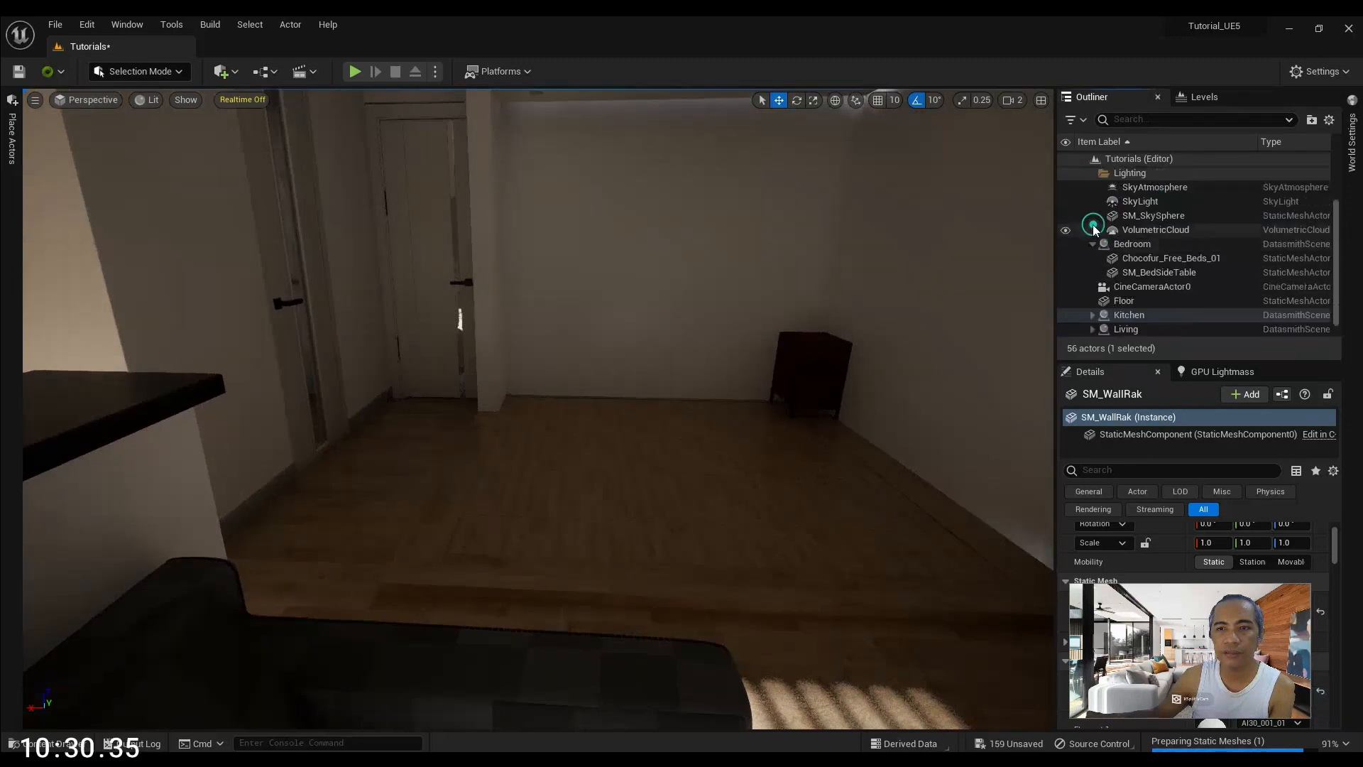
pyautogui.click(1160, 260)
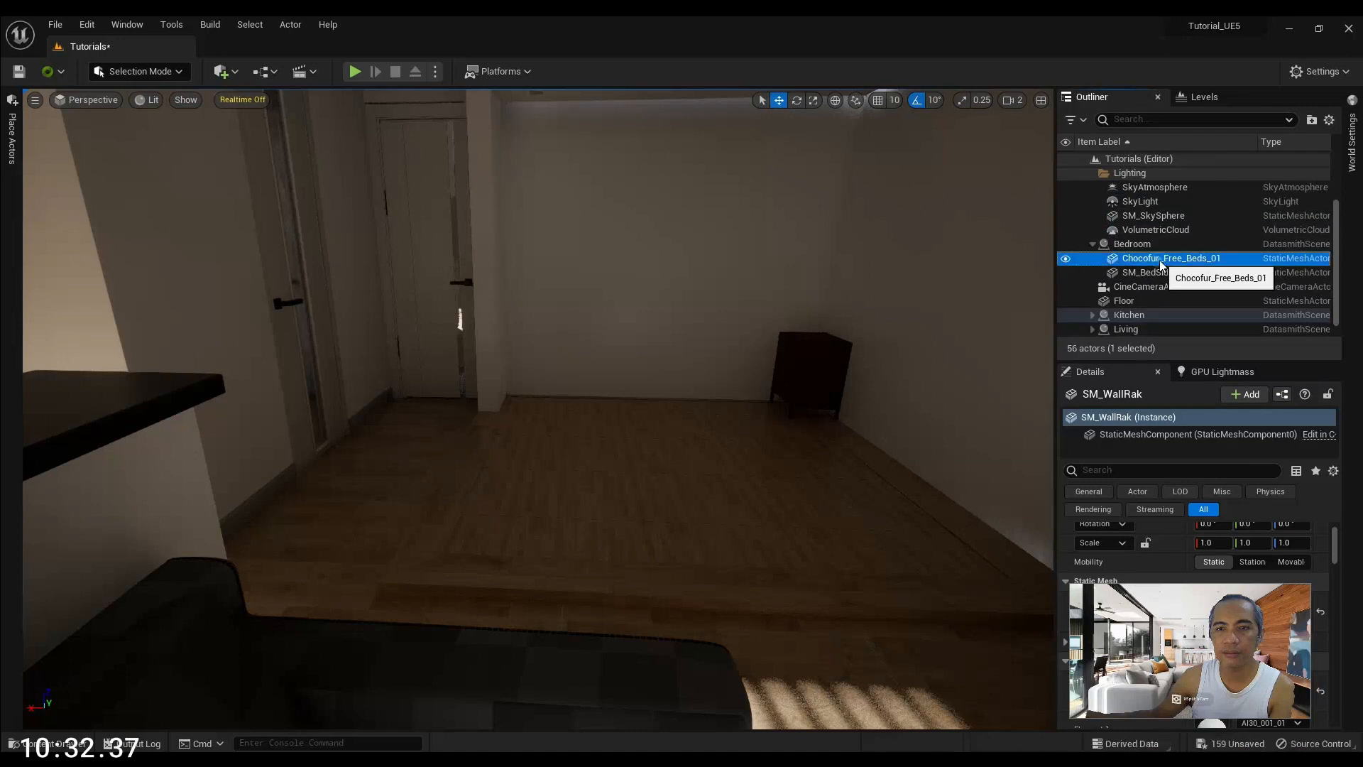
pyautogui.moveTo(538, 409); pyautogui.dragTo(731, 415, button='right')
pyautogui.moveTo(538, 409); pyautogui.dragTo(85, 199, button='right')
pyautogui.press('w')
pyautogui.press('w')
# Import Toilet.udatasmith with Datasmith into the Tutorials folder
pyautogui.click(55, 24)
pyautogui.click(303, 23)
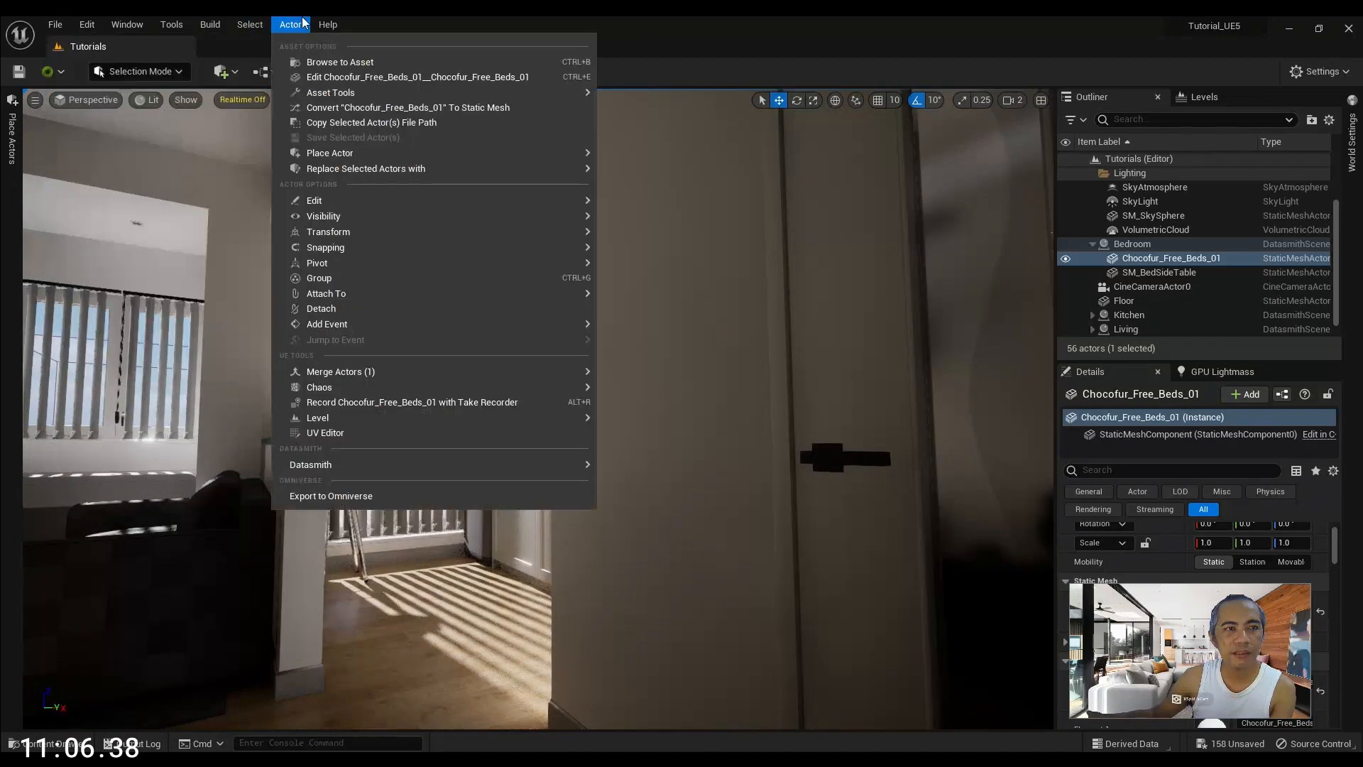
pyautogui.click(222, 71)
pyautogui.click(221, 71)
pyautogui.moveTo(278, 189)
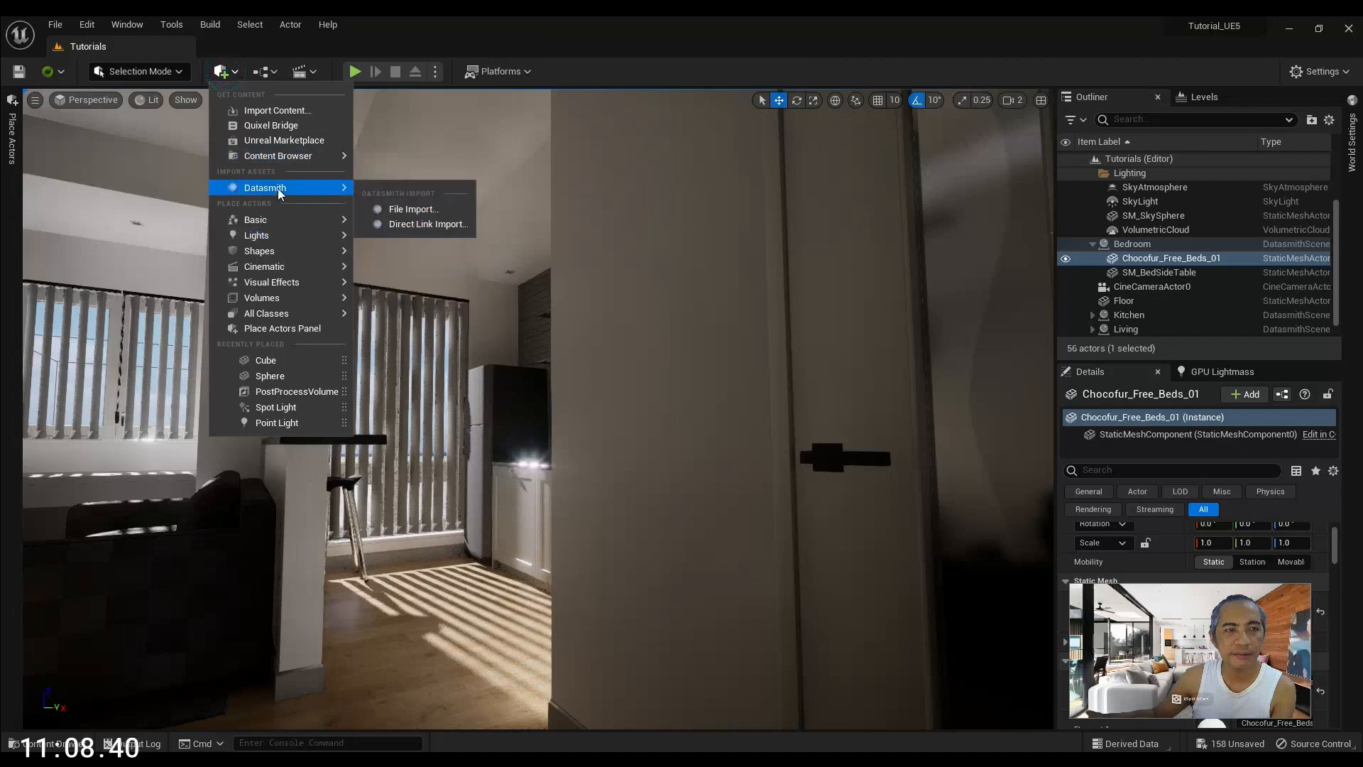
pyautogui.click(405, 209)
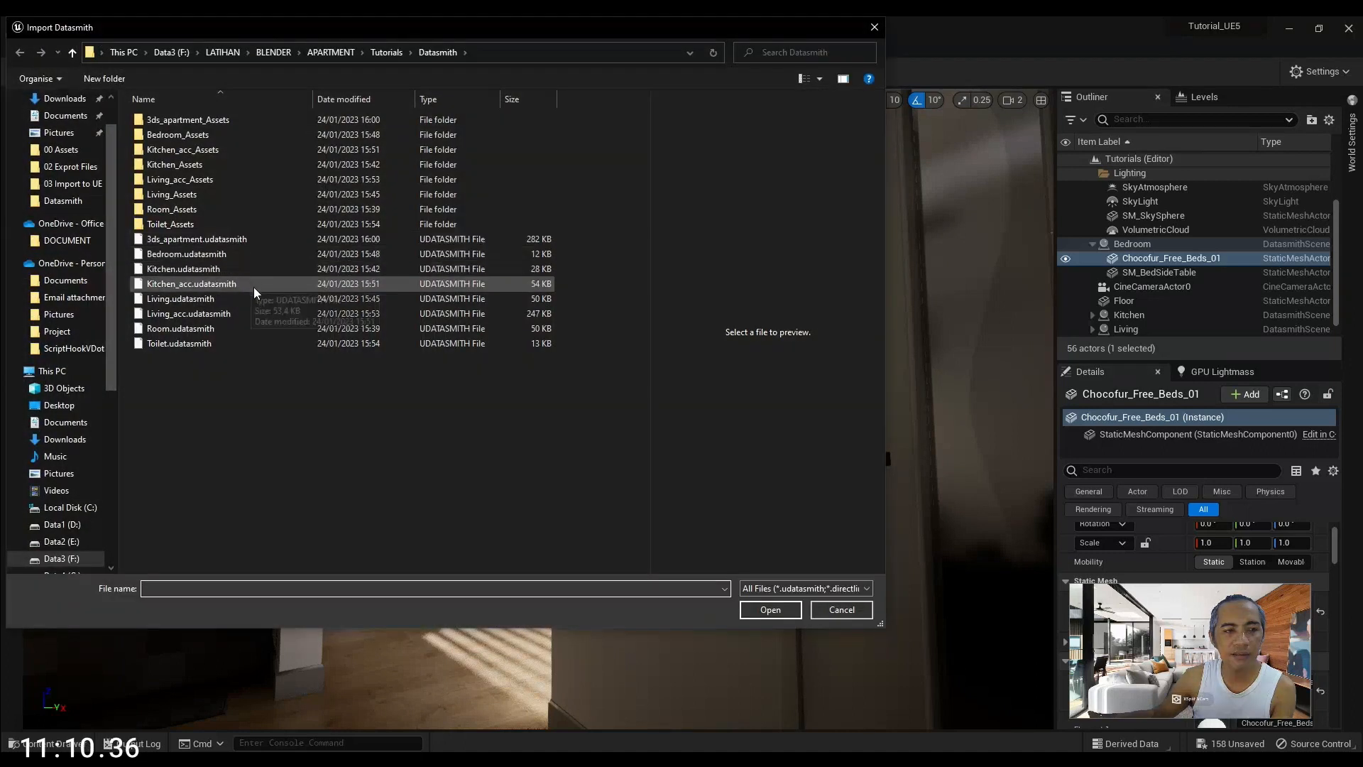
pyautogui.click(178, 344)
pyautogui.click(770, 609)
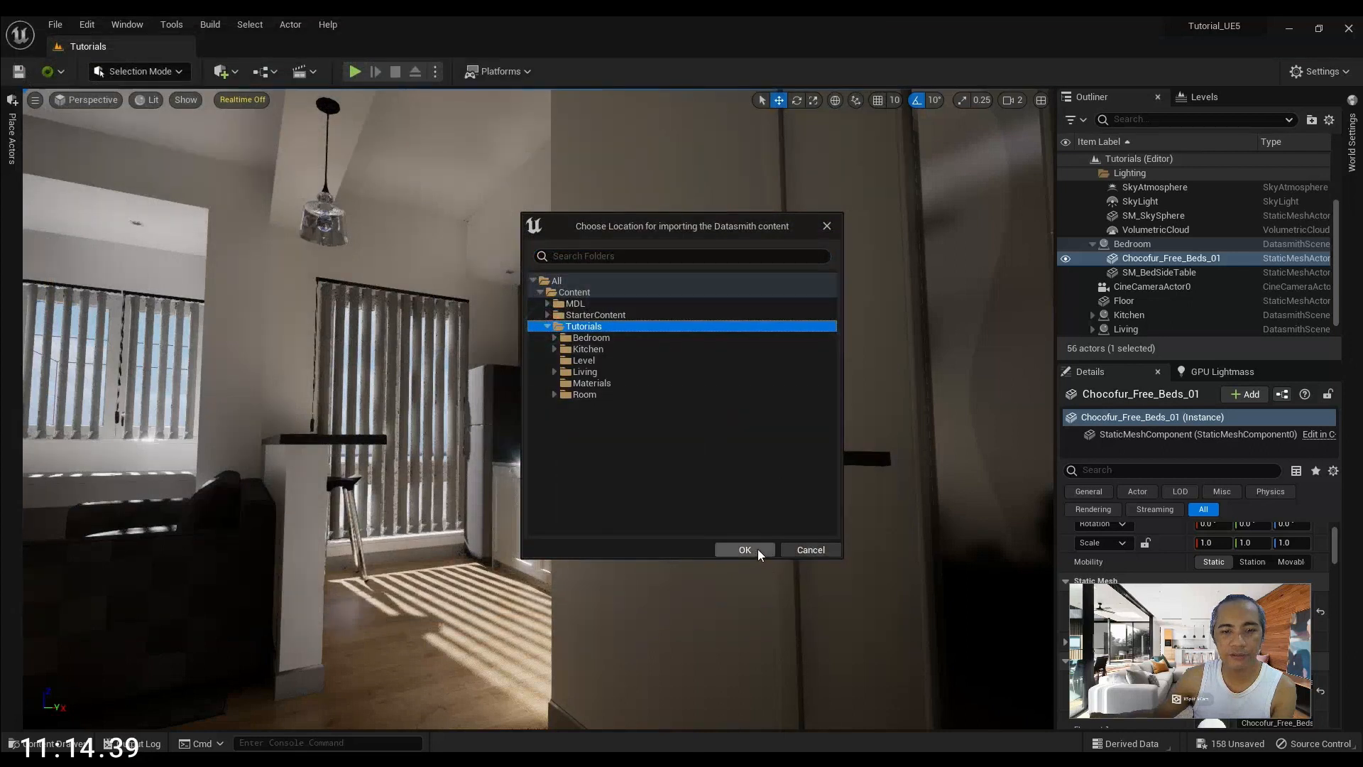
pyautogui.click(745, 550)
pyautogui.click(761, 513)
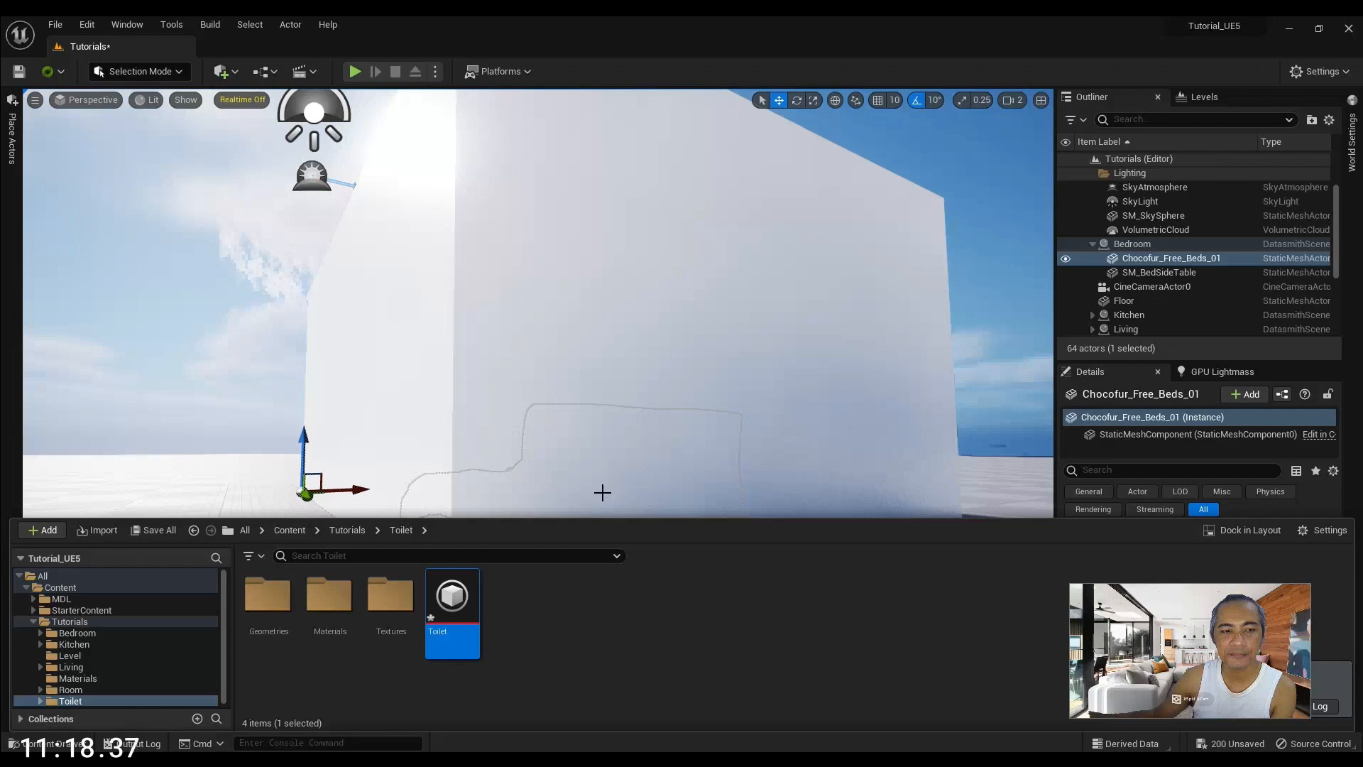
# Fly back into the apartment and examine the furnished living room and kitchen from several angles
pyautogui.moveTo(612, 450); pyautogui.dragTo(1022, 536, button='right')
pyautogui.press('w')
pyautogui.press('w')
pyautogui.press('w')
pyautogui.press('w')
pyautogui.moveTo(540, 305); pyautogui.dragTo(653, 369, button='right')
pyautogui.moveTo(540, 305); pyautogui.dragTo(649, 306, button='right')
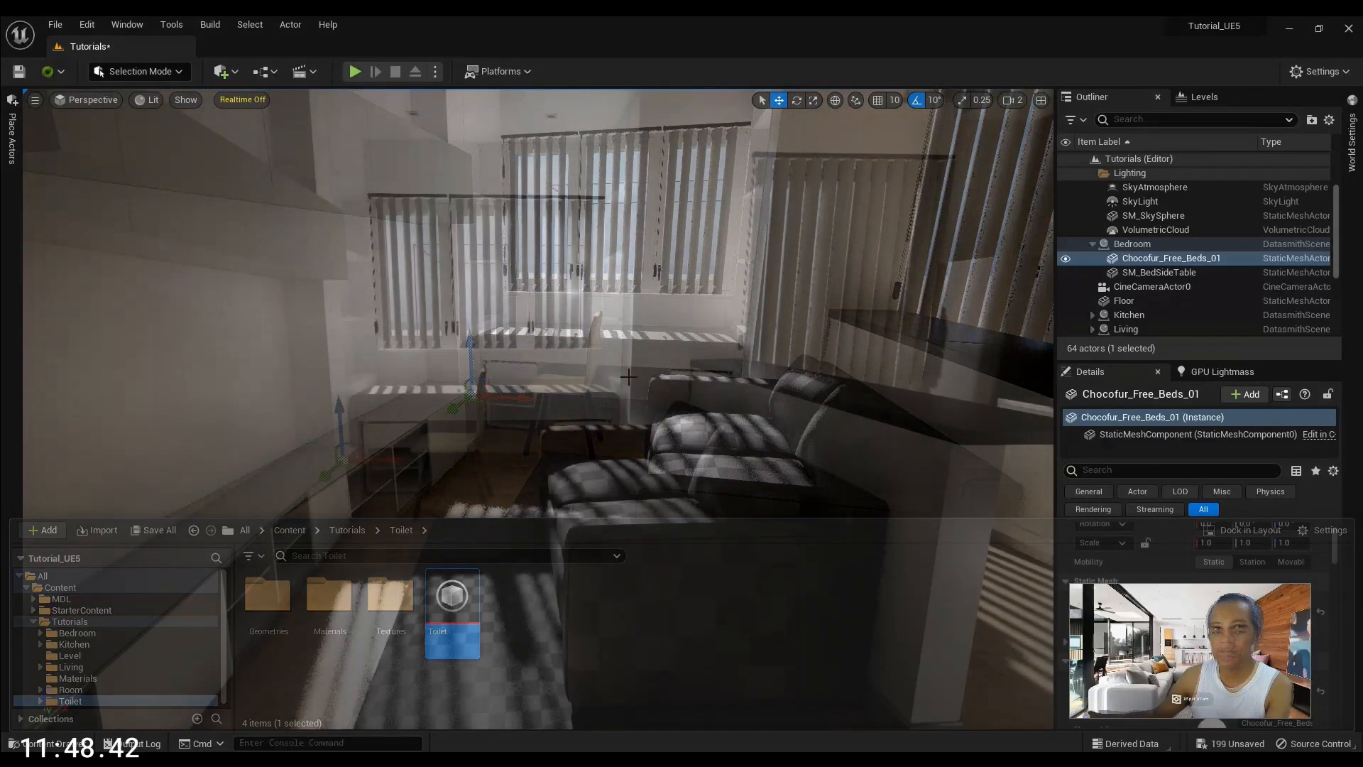
pyautogui.moveTo(537, 409); pyautogui.dragTo(572, 354, button='right')
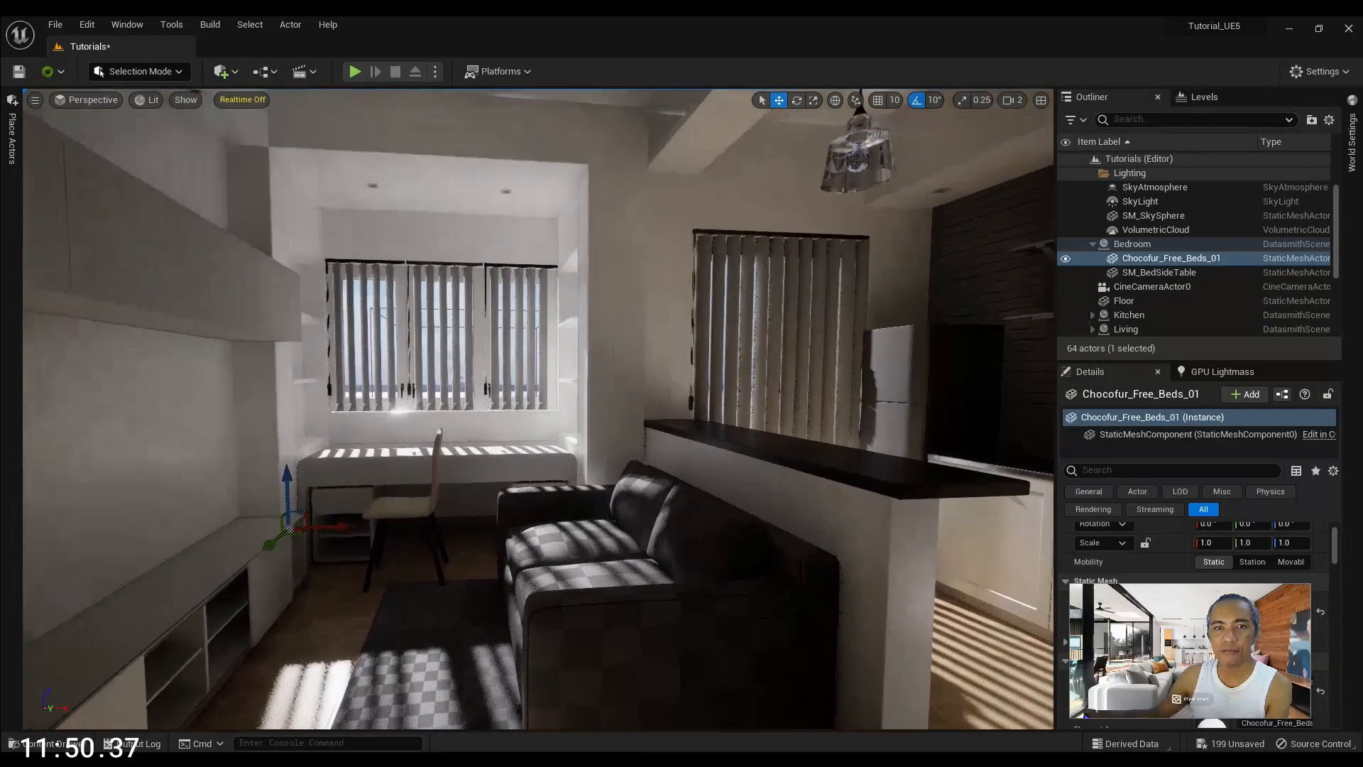
pyautogui.moveTo(563, 405); pyautogui.dragTo(653, 394, button='right')
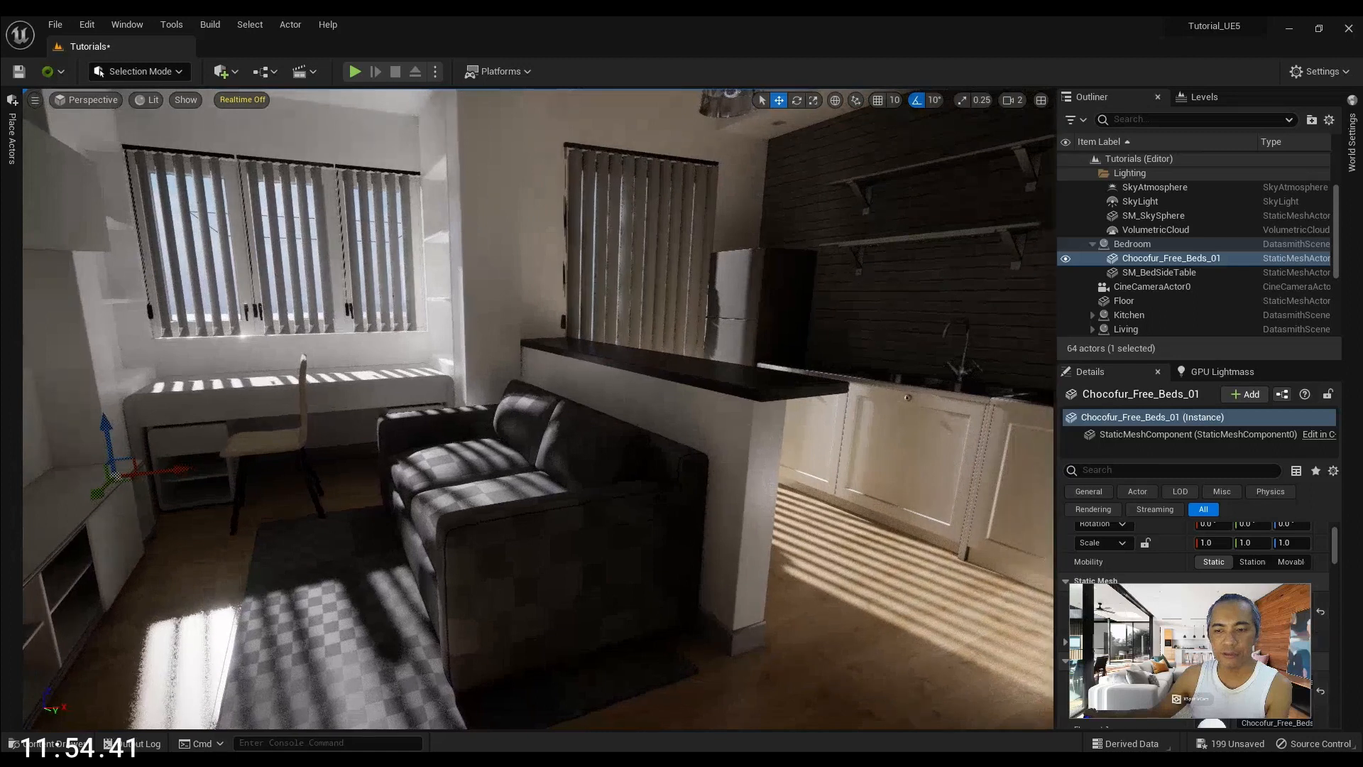
# Review the list of unsaved assets and save all of them
pyautogui.click(1225, 745)
pyautogui.scroll(-5, 730, 484)
pyautogui.scroll(-5, 709, 493)
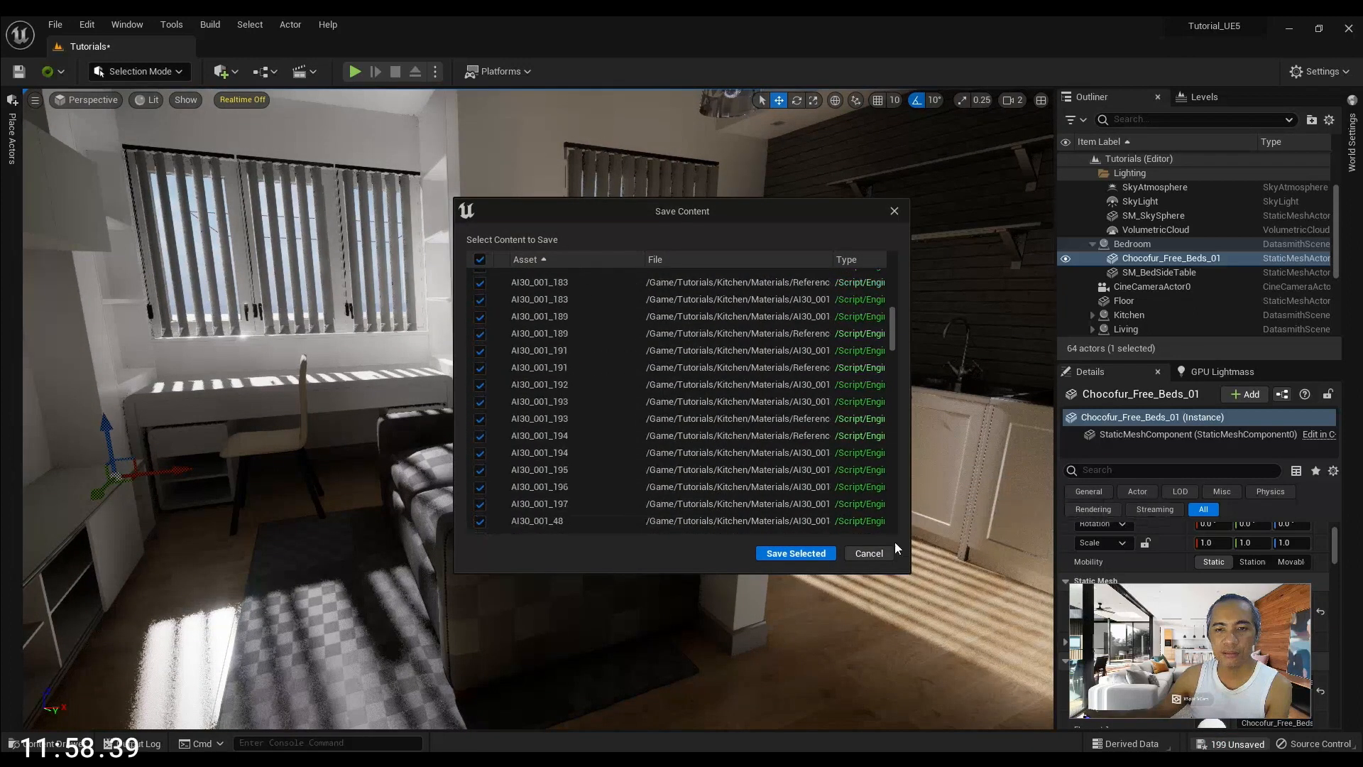
pyautogui.click(796, 553)
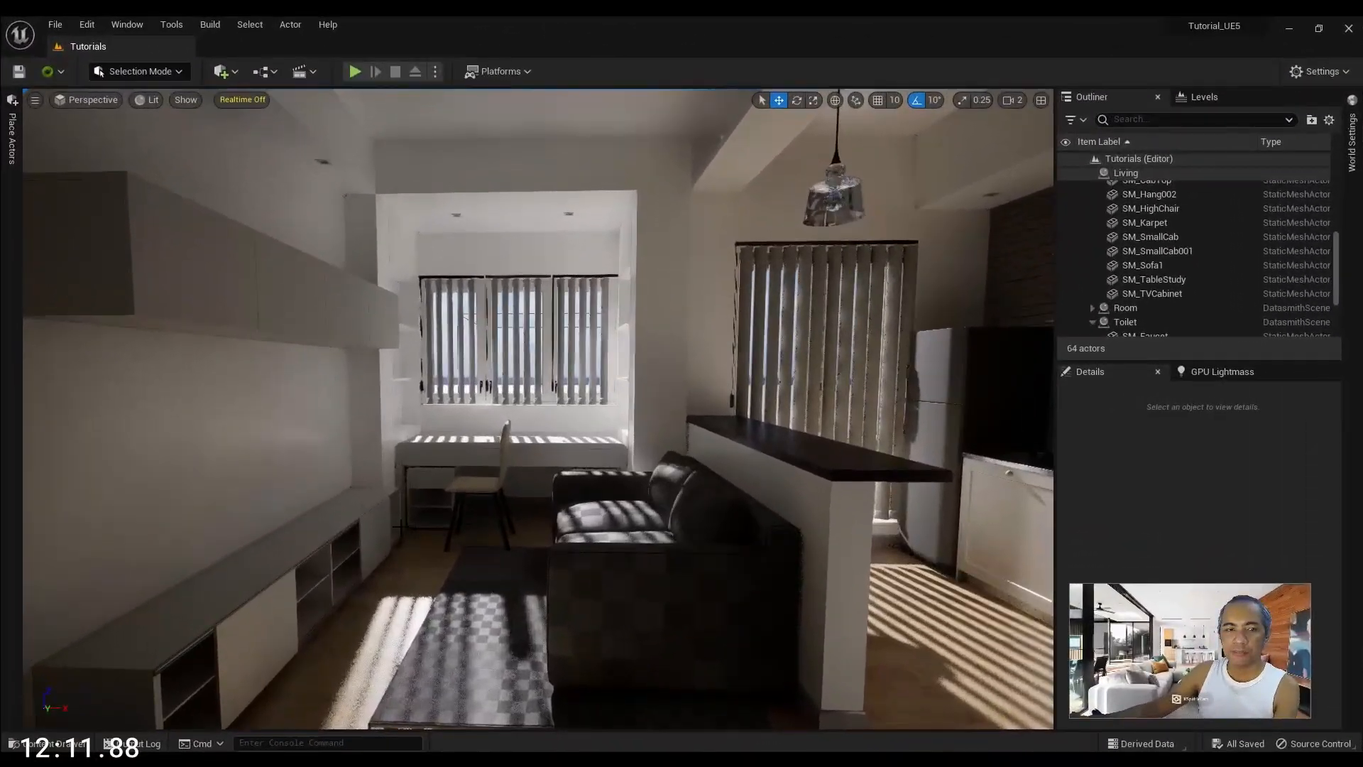
# Select the living room sofa SM_Sofa1 and examine its material slots and its checkered fabric and stitching up close
pyautogui.moveTo(538, 408); pyautogui.dragTo(657, 610, button='right')
pyautogui.moveTo(543, 509); pyautogui.dragTo(539, 510, button='right')
pyautogui.click(543, 398)
pyautogui.moveTo(543, 398); pyautogui.dragTo(441, 468, button='right')
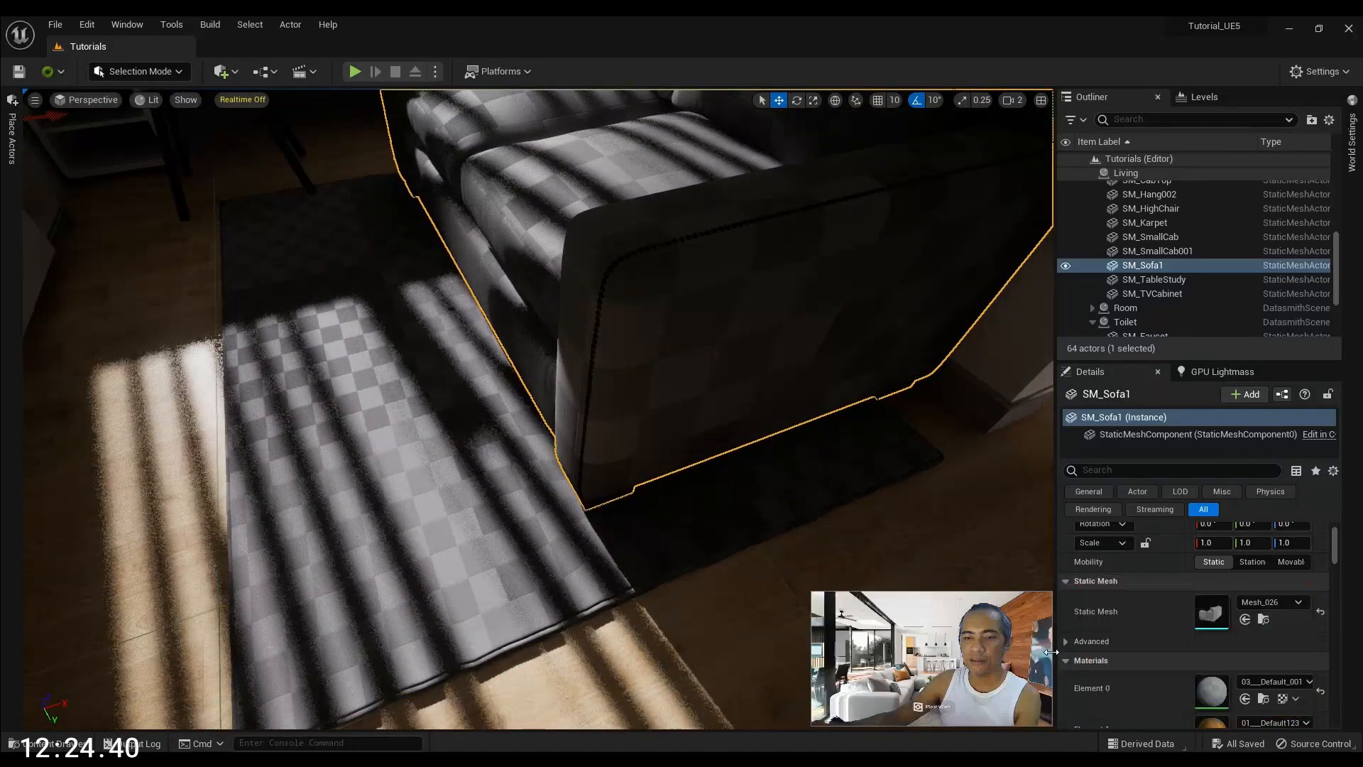
pyautogui.scroll(-2, 1179, 691)
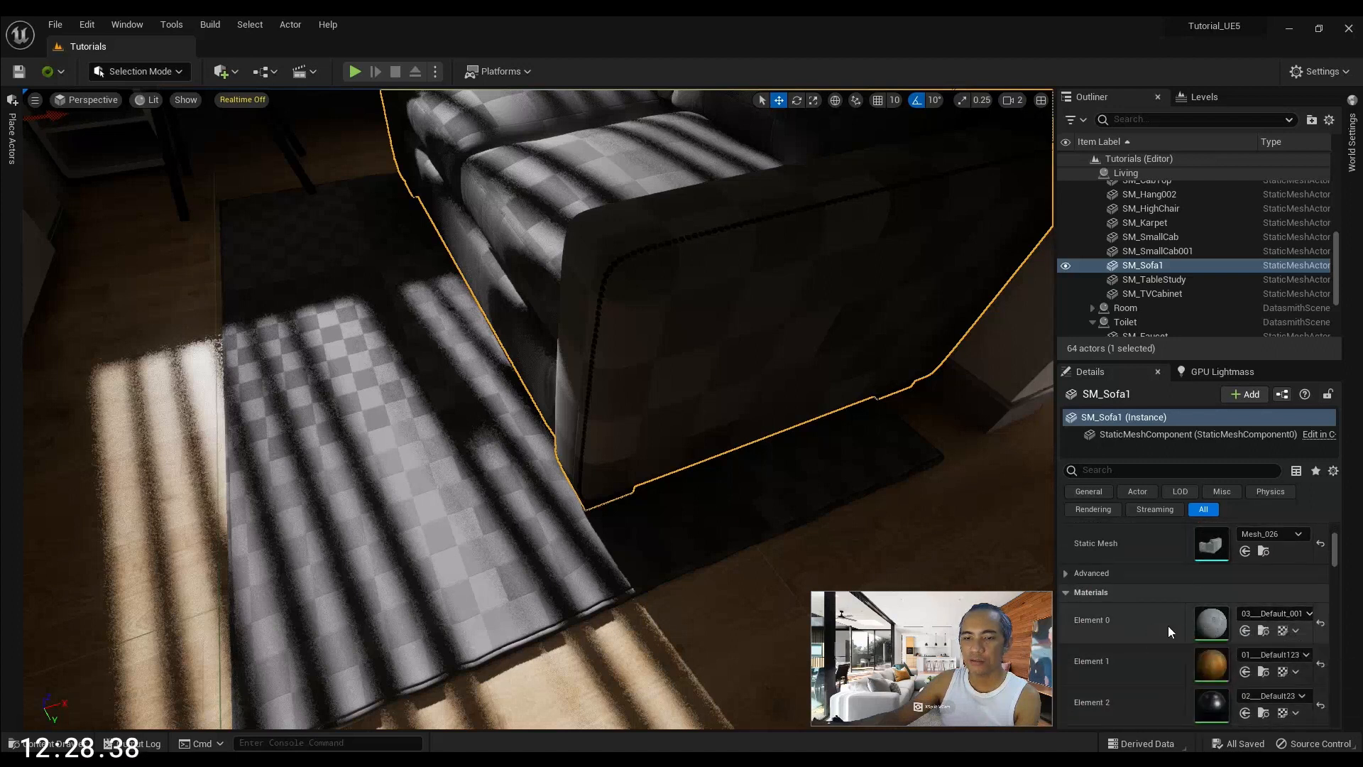
pyautogui.scroll(-2, 1213, 629)
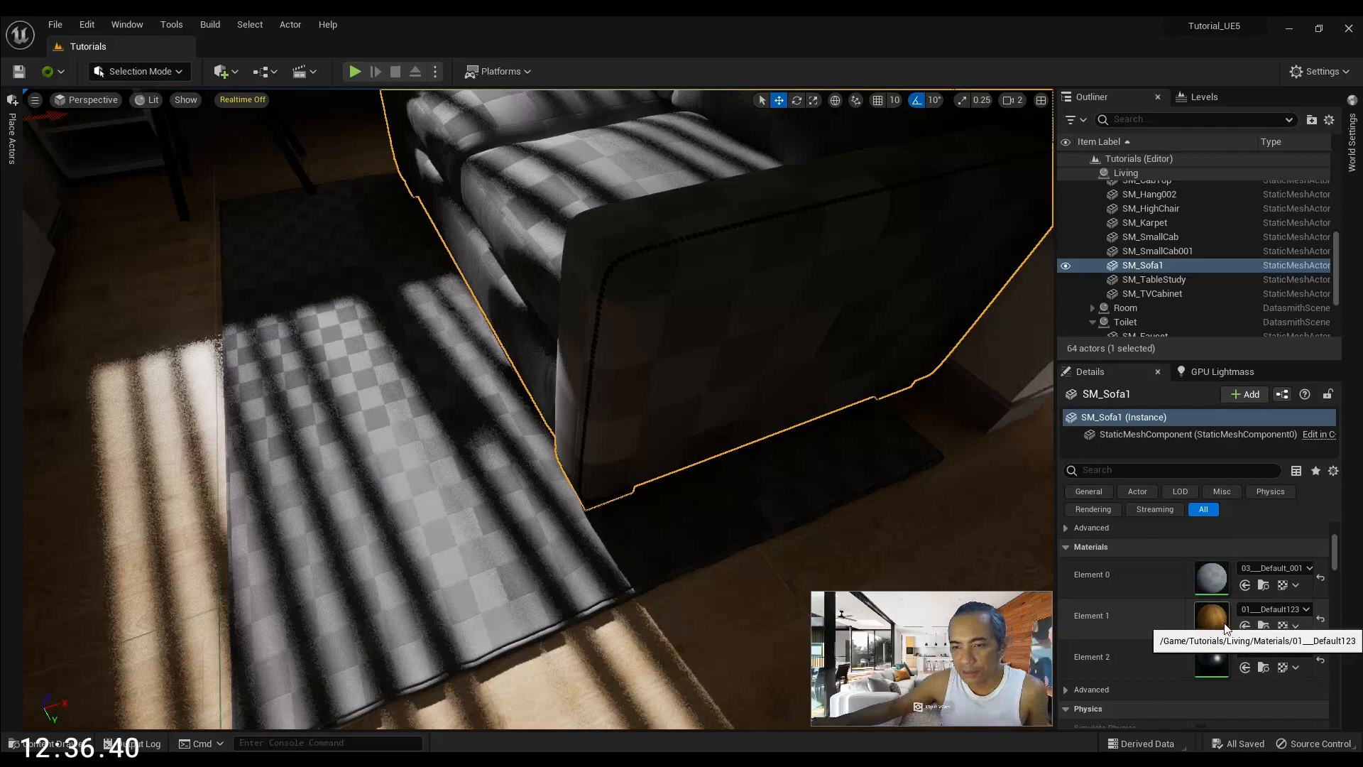
pyautogui.scroll(2, 584, 341)
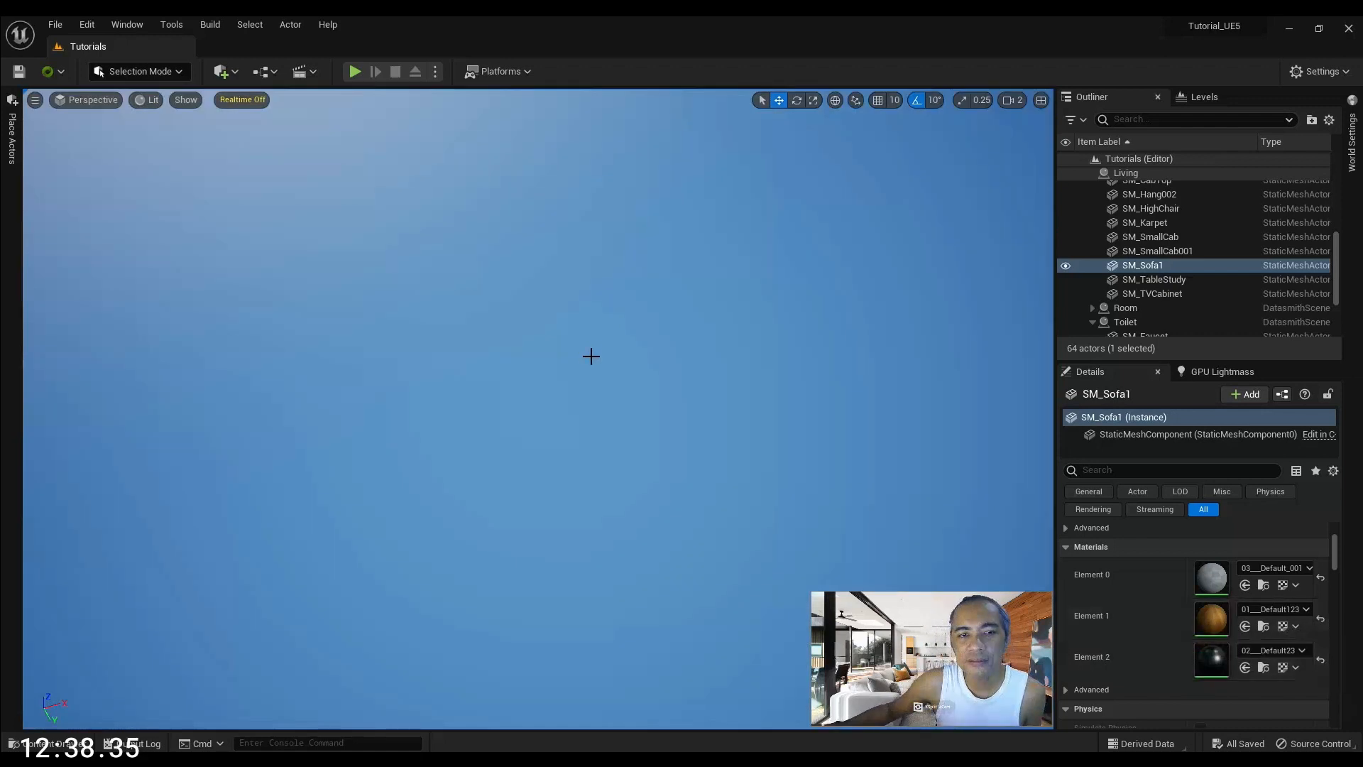
pyautogui.scroll(-1, 595, 360)
pyautogui.scroll(-3, 784, 446)
pyautogui.moveTo(785, 446); pyautogui.dragTo(809, 369, button='right')
pyautogui.press('w')
pyautogui.moveTo(645, 415); pyautogui.dragTo(619, 461, button='right')
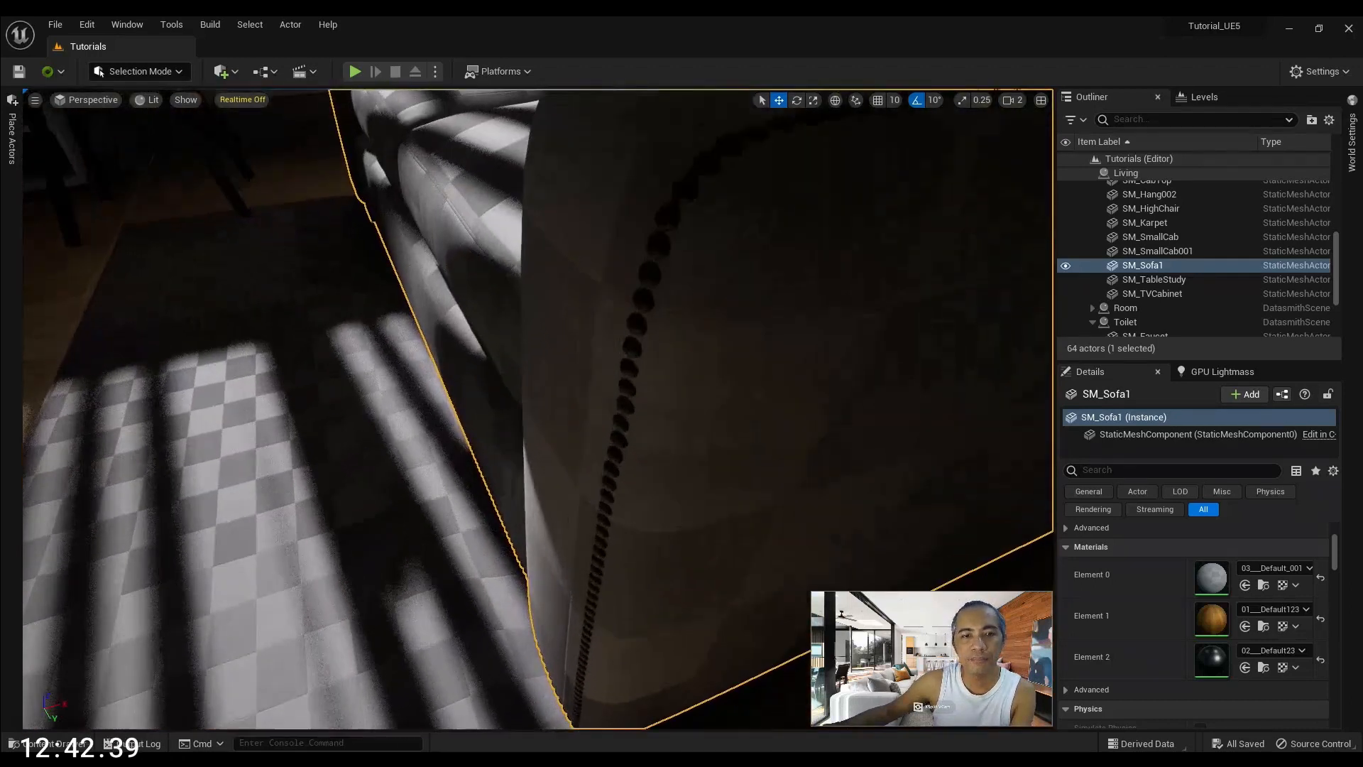
pyautogui.press('s')
pyautogui.moveTo(645, 415); pyautogui.dragTo(692, 359, button='right')
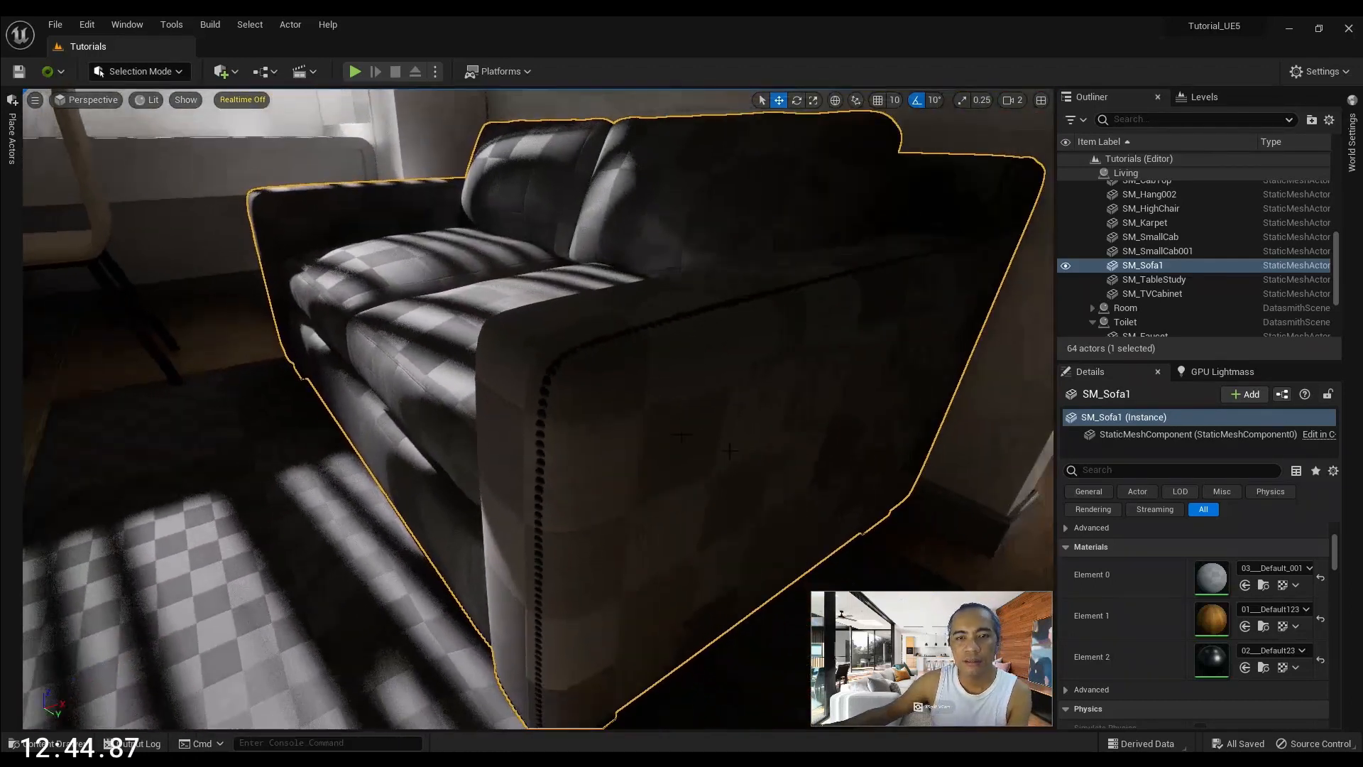
# Open the sofa's Element 0 material, 03___Default_001, enable its Texture (9) parameter override, and check the preview sphere
pyautogui.doubleClick(1218, 579)
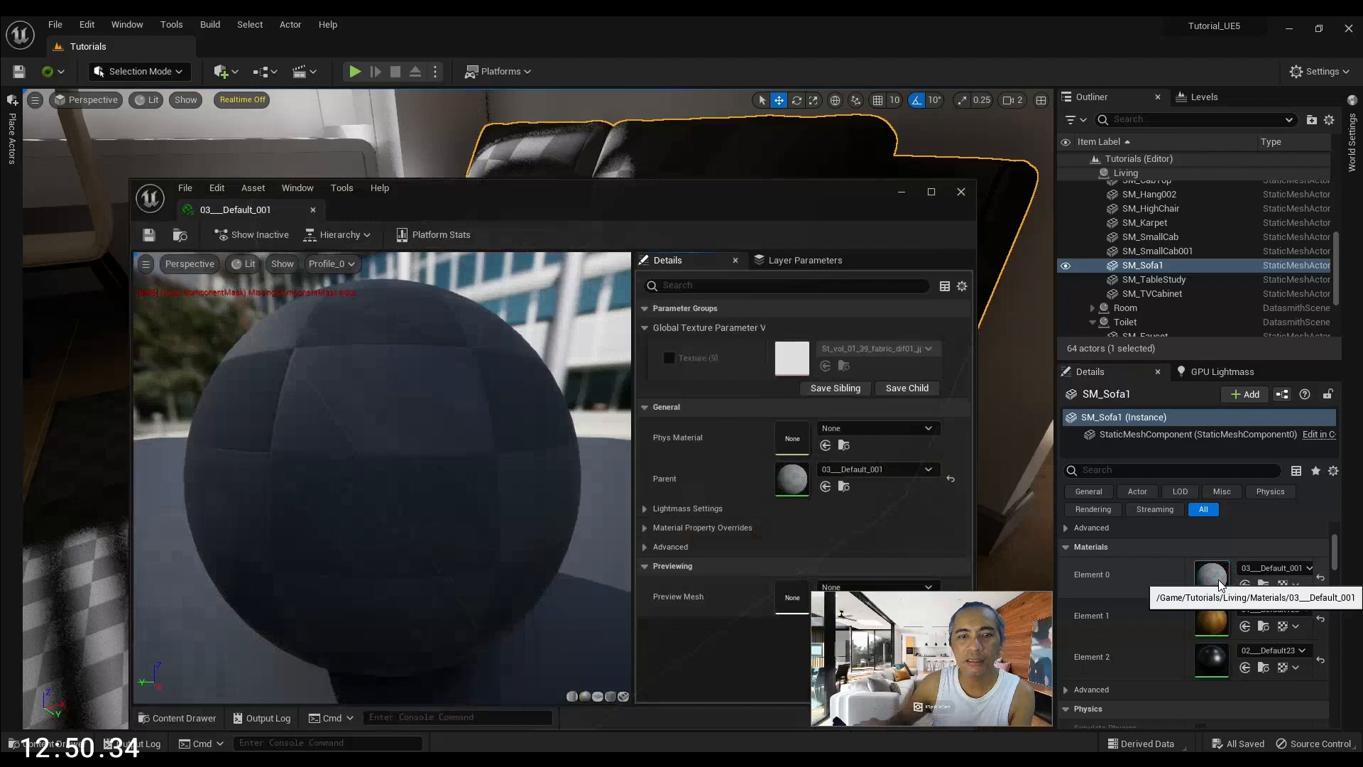
pyautogui.click(669, 358)
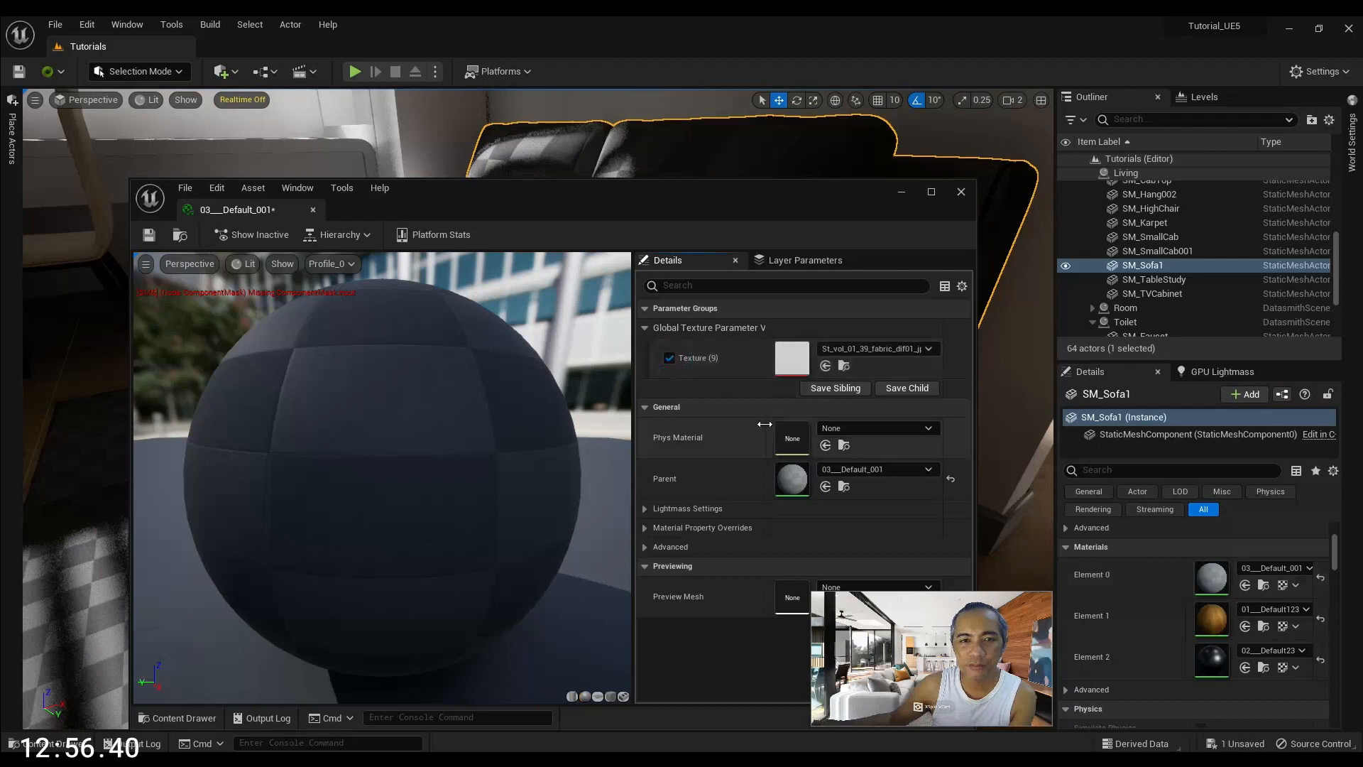
pyautogui.moveTo(388, 428); pyautogui.dragTo(388, 426)
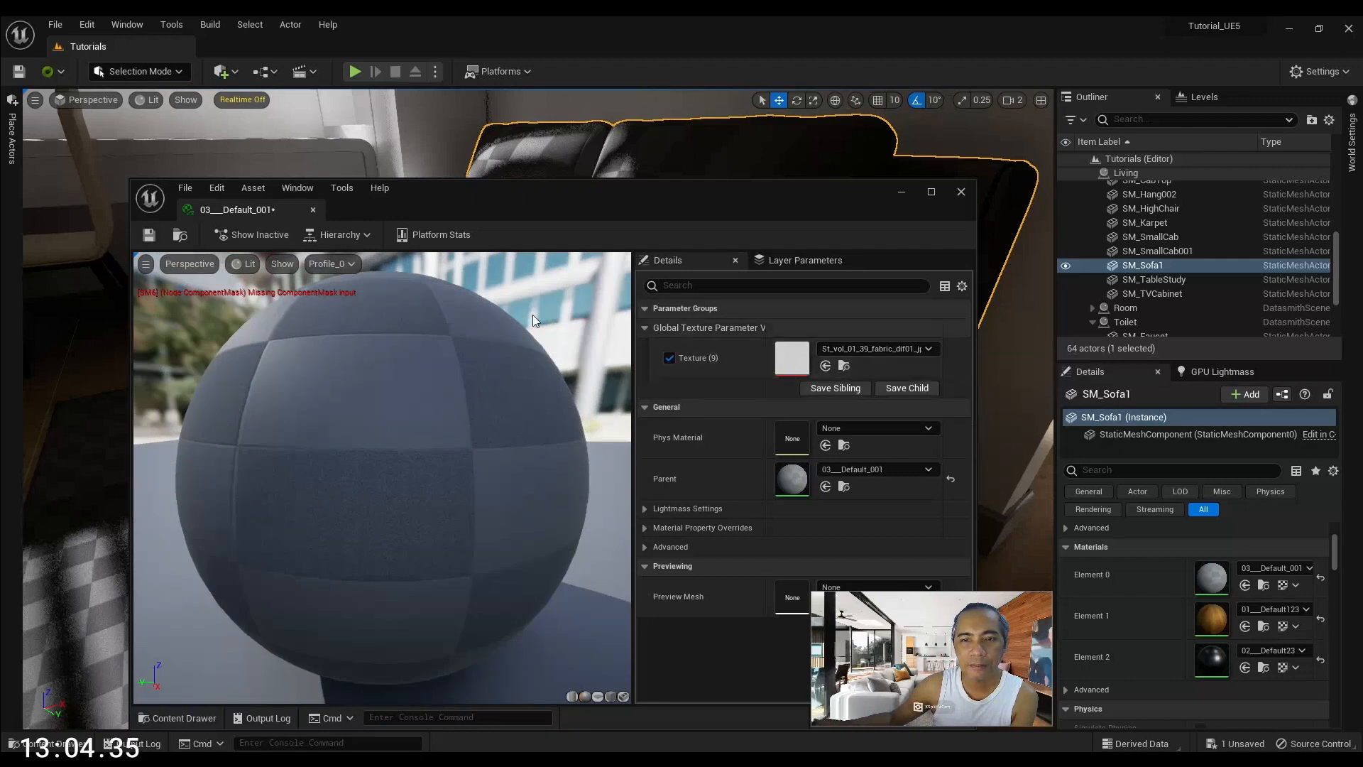
# Locate the fabric texture St_vol_01_39_fabric_dif01_jpg_001 in the Living Textures folder and assign it to the instance's Texture (9) parameter
pyautogui.moveTo(600, 213); pyautogui.dragTo(571, 181)
pyautogui.click(820, 339)
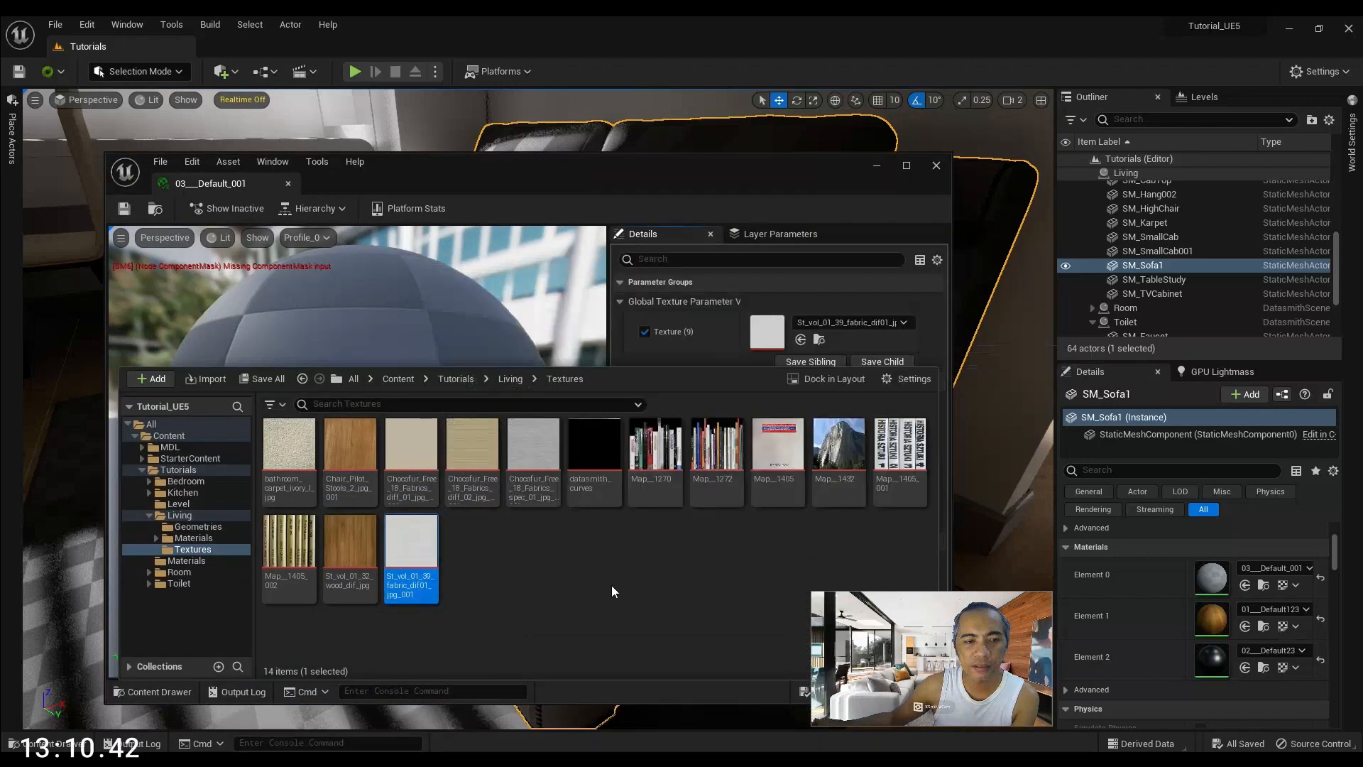
pyautogui.moveTo(406, 547); pyautogui.dragTo(767, 333)
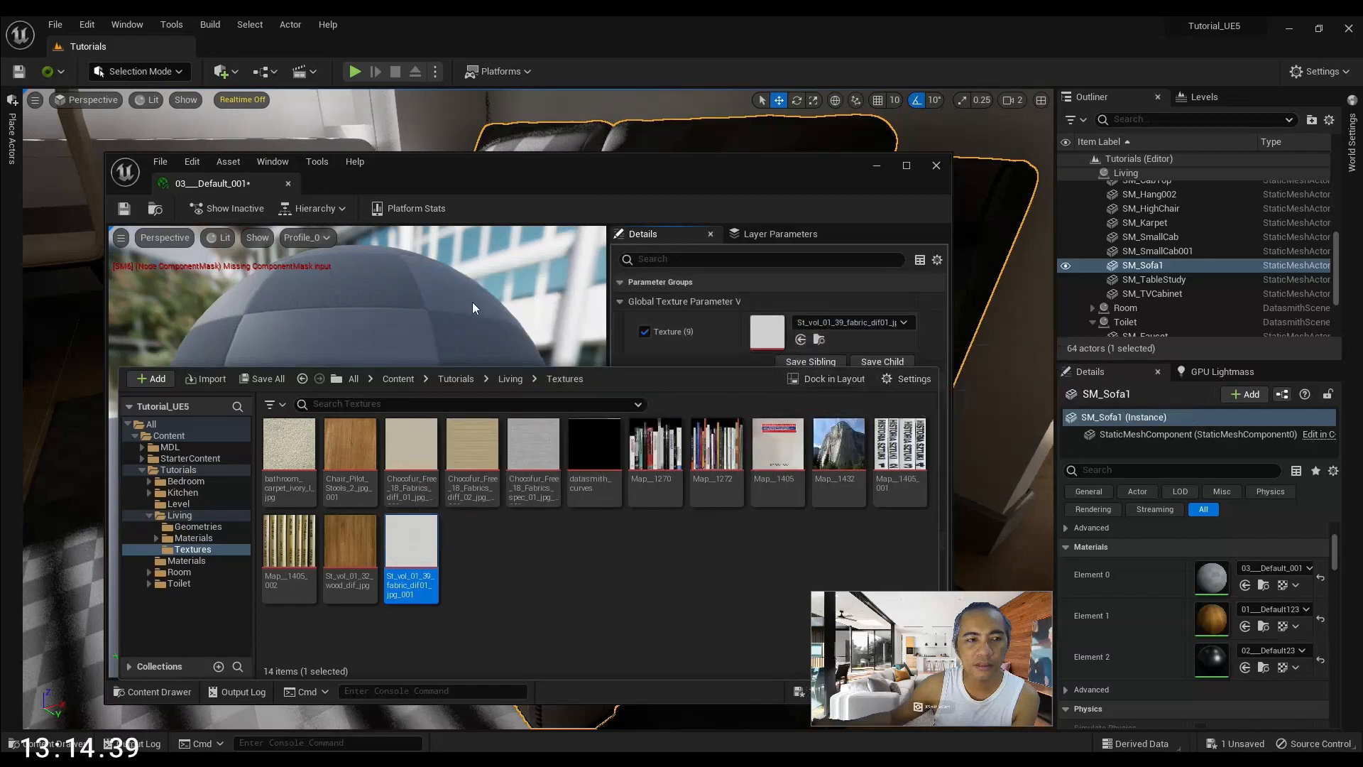
pyautogui.moveTo(472, 305); pyautogui.dragTo(472, 355, button='right')
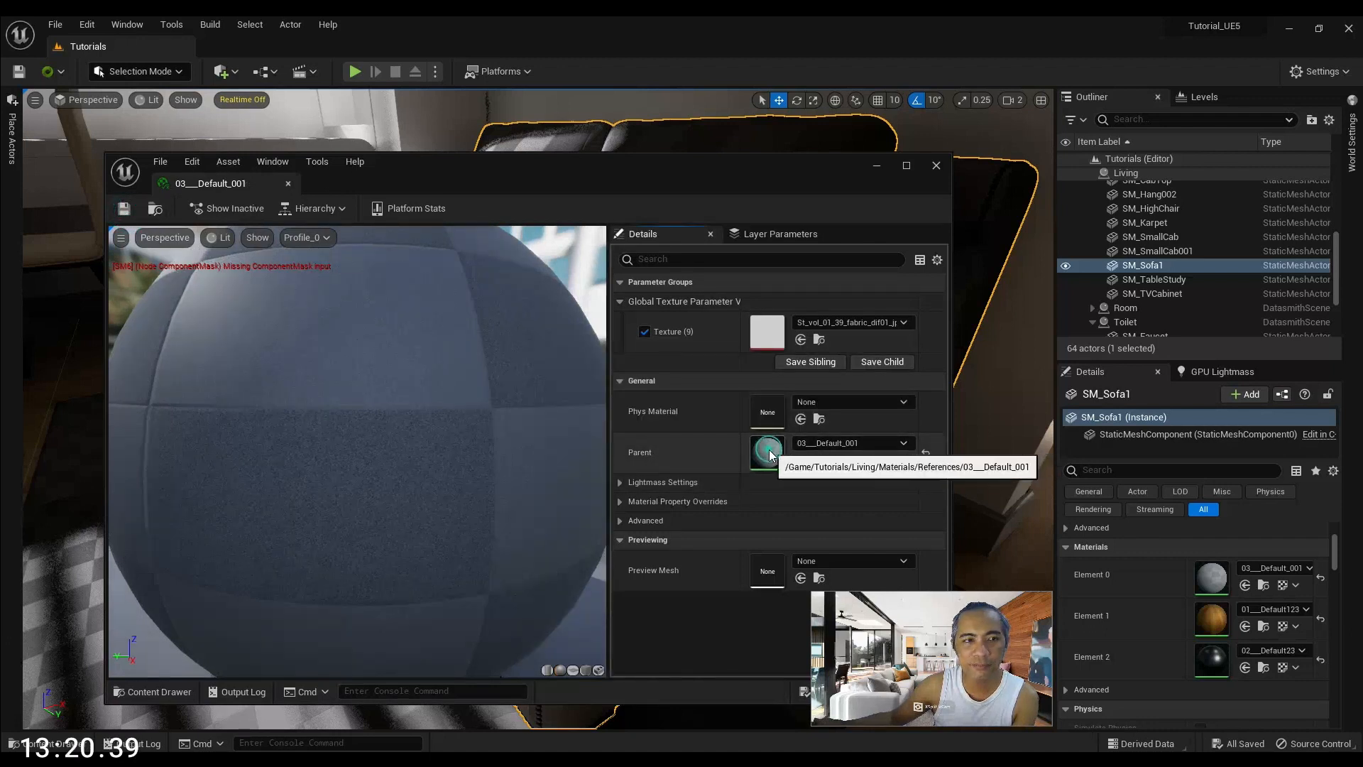
# Open the instance's parent material 03___Default_001 and move its result node clear of the nodes stacked on it
pyautogui.doubleClick(769, 449)
pyautogui.scroll(-3, 743, 433)
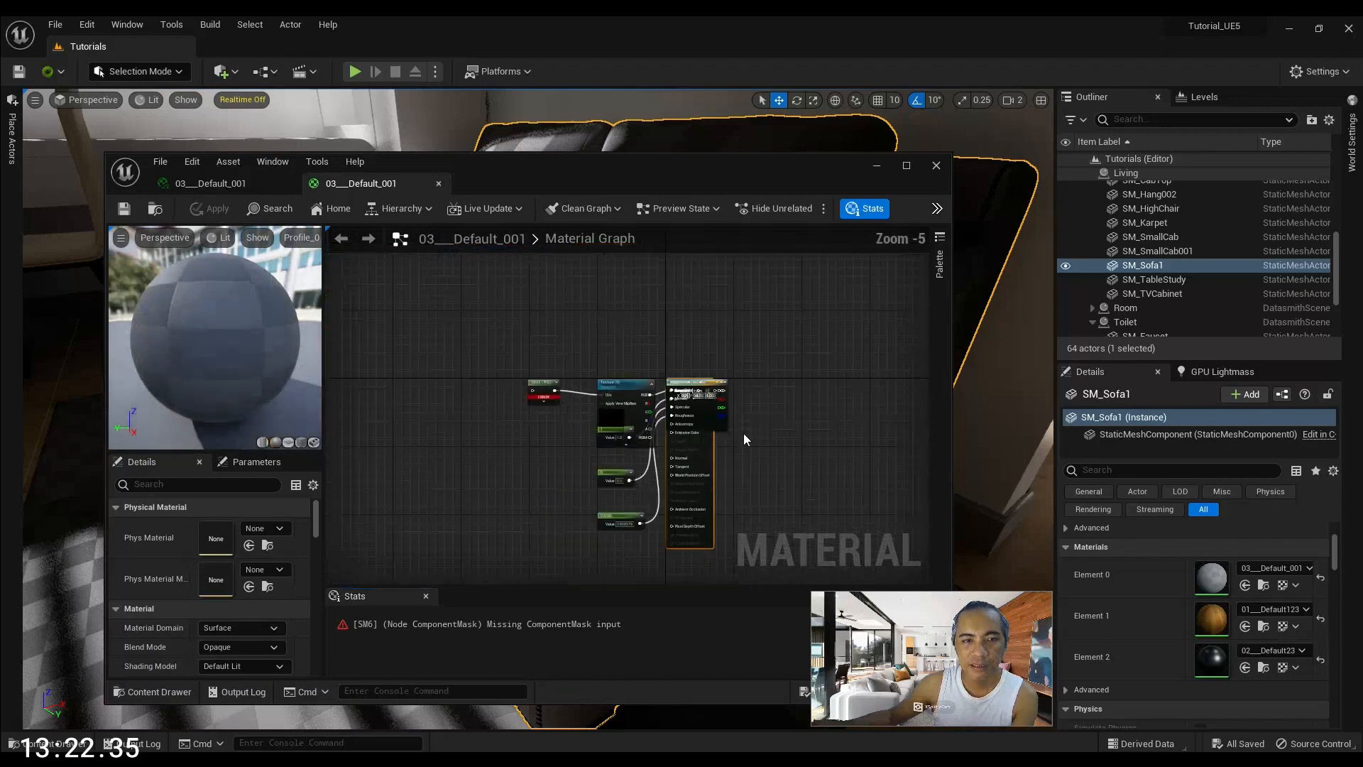
pyautogui.scroll(2, 783, 431)
pyautogui.moveTo(747, 418); pyautogui.dragTo(783, 384, button='right')
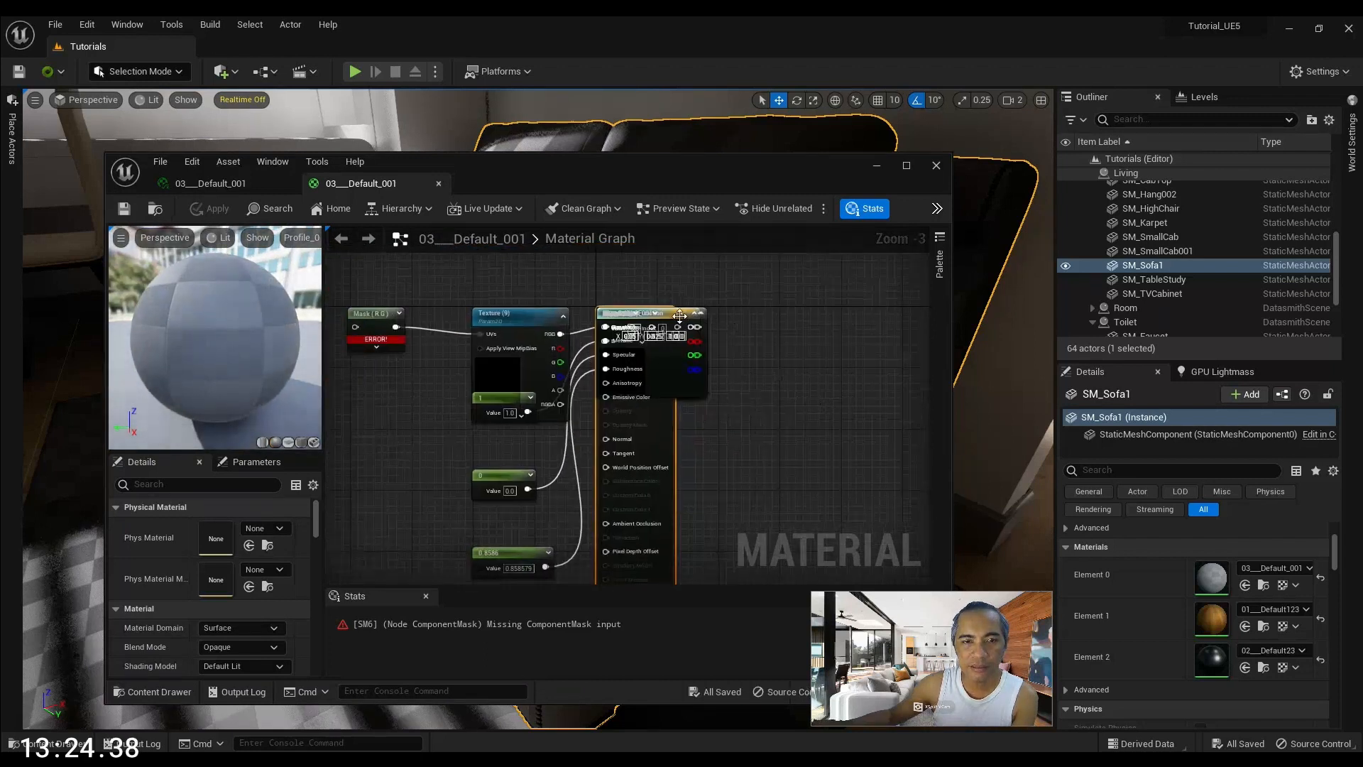
pyautogui.moveTo(667, 429); pyautogui.dragTo(860, 436)
# Delete the overlapping leftover nodes between the Texture (9) node and the material result node
pyautogui.scroll(3, 623, 318)
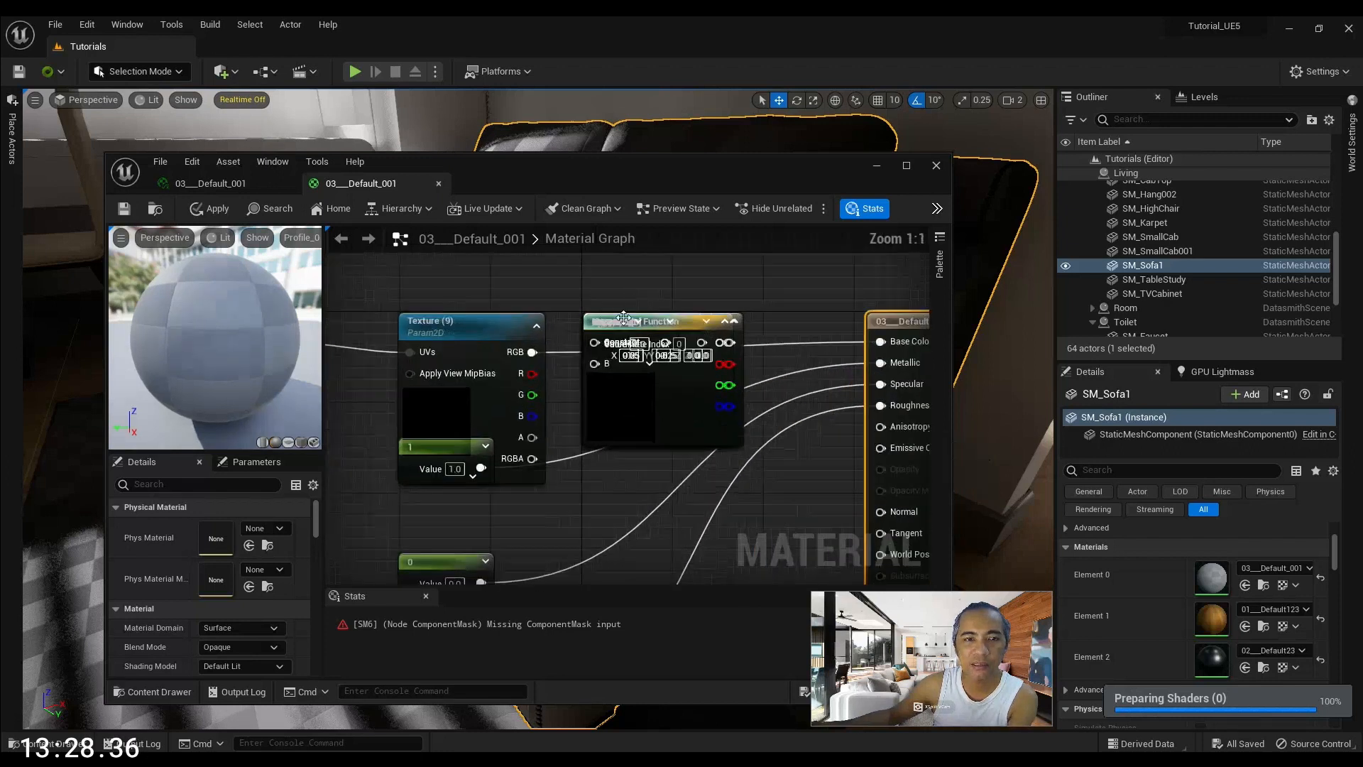
pyautogui.moveTo(760, 330); pyautogui.dragTo(575, 276)
pyautogui.press('Delete')
pyautogui.scroll(-2, 660, 334)
# Move the Texture (9) node clear of the constant and delete the faulty Mask (RG) node feeding its UVs
pyautogui.click(529, 284)
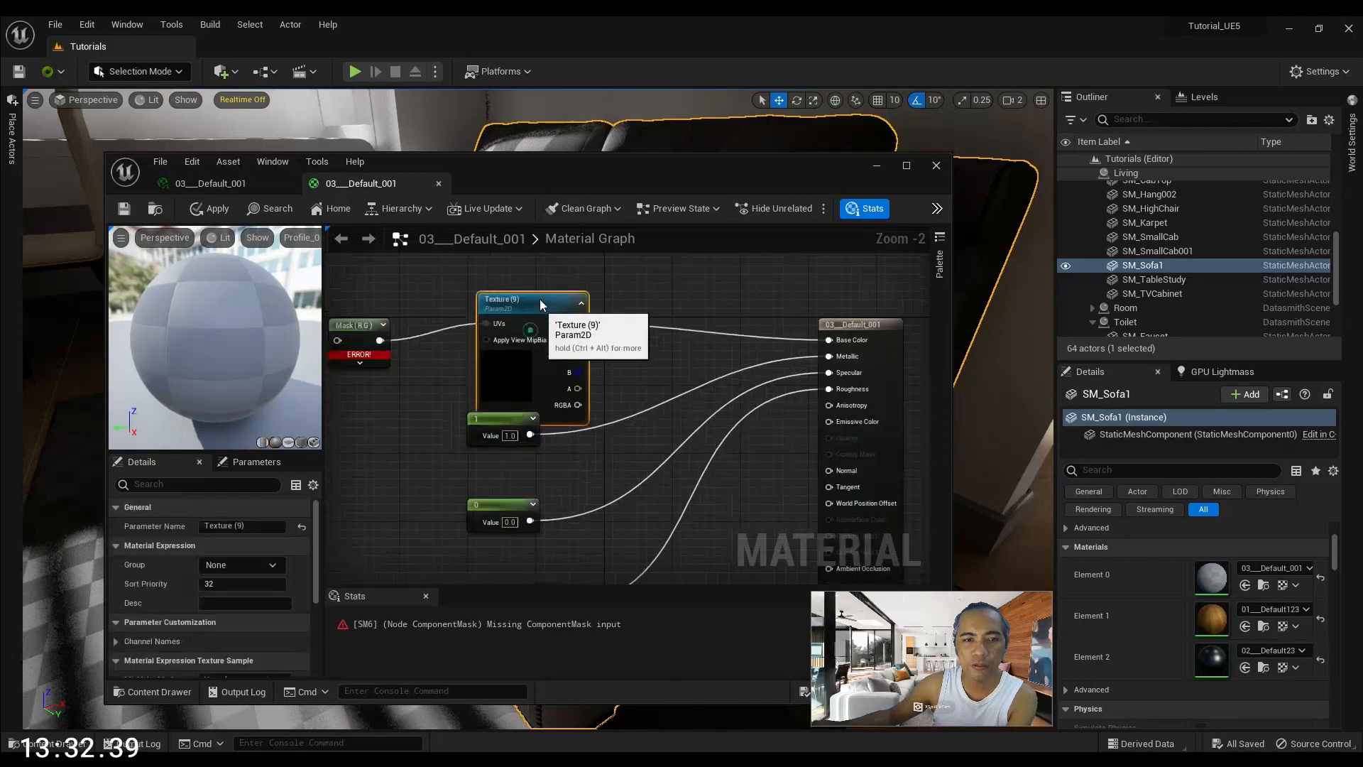
pyautogui.moveTo(713, 434)
pyautogui.mouseDown(button='right')
pyautogui.moveTo(733, 418)
pyautogui.moveTo(734, 443)
pyautogui.mouseUp(button='right')
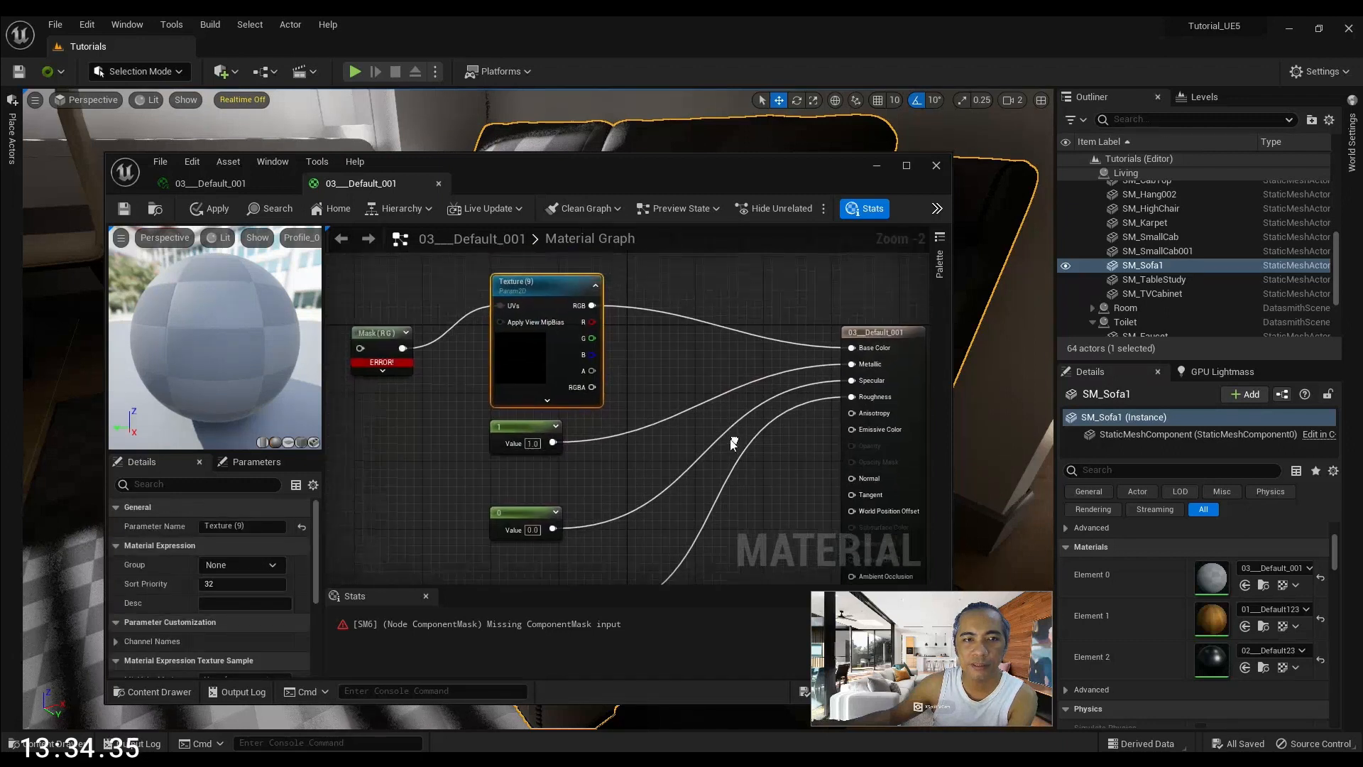
pyautogui.click(384, 340)
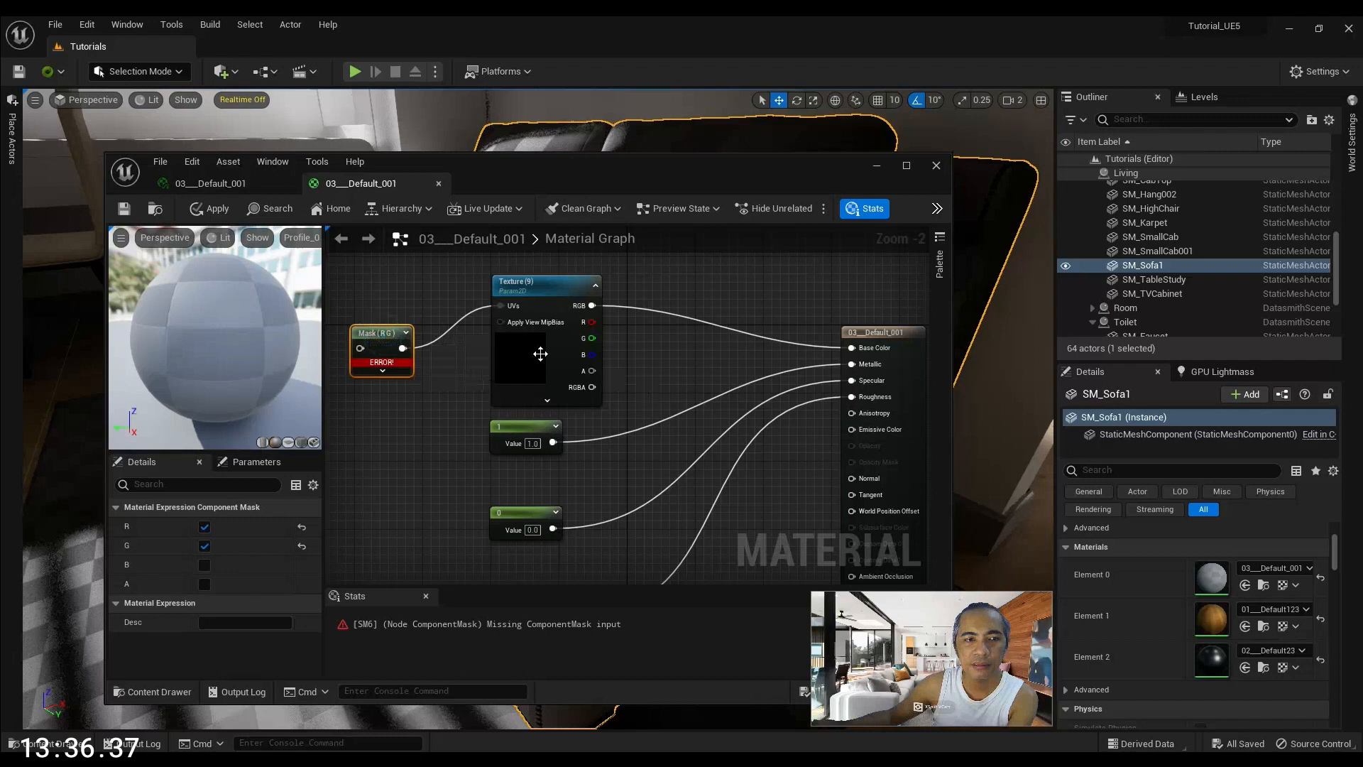
pyautogui.scroll(2, 382, 332)
pyautogui.press('Delete')
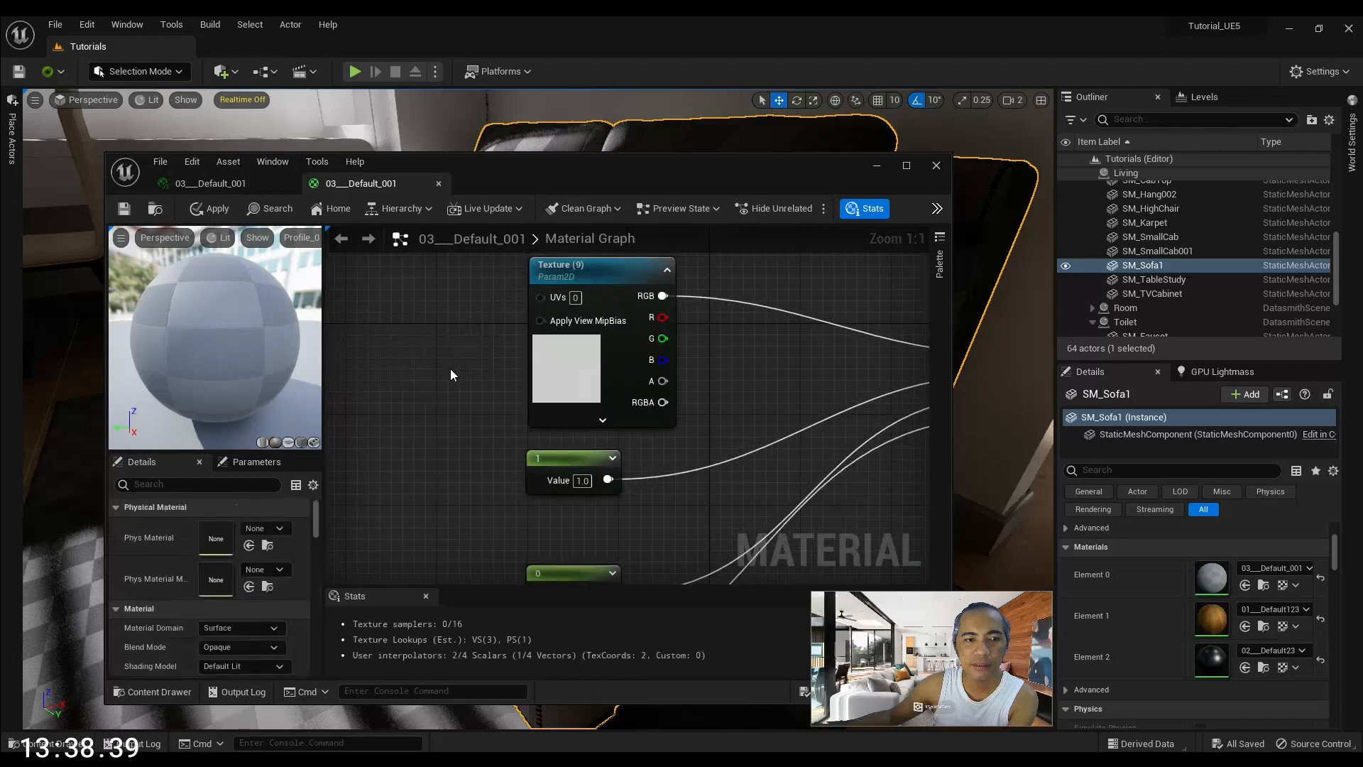
pyautogui.moveTo(779, 389); pyautogui.dragTo(671, 405, button='right')
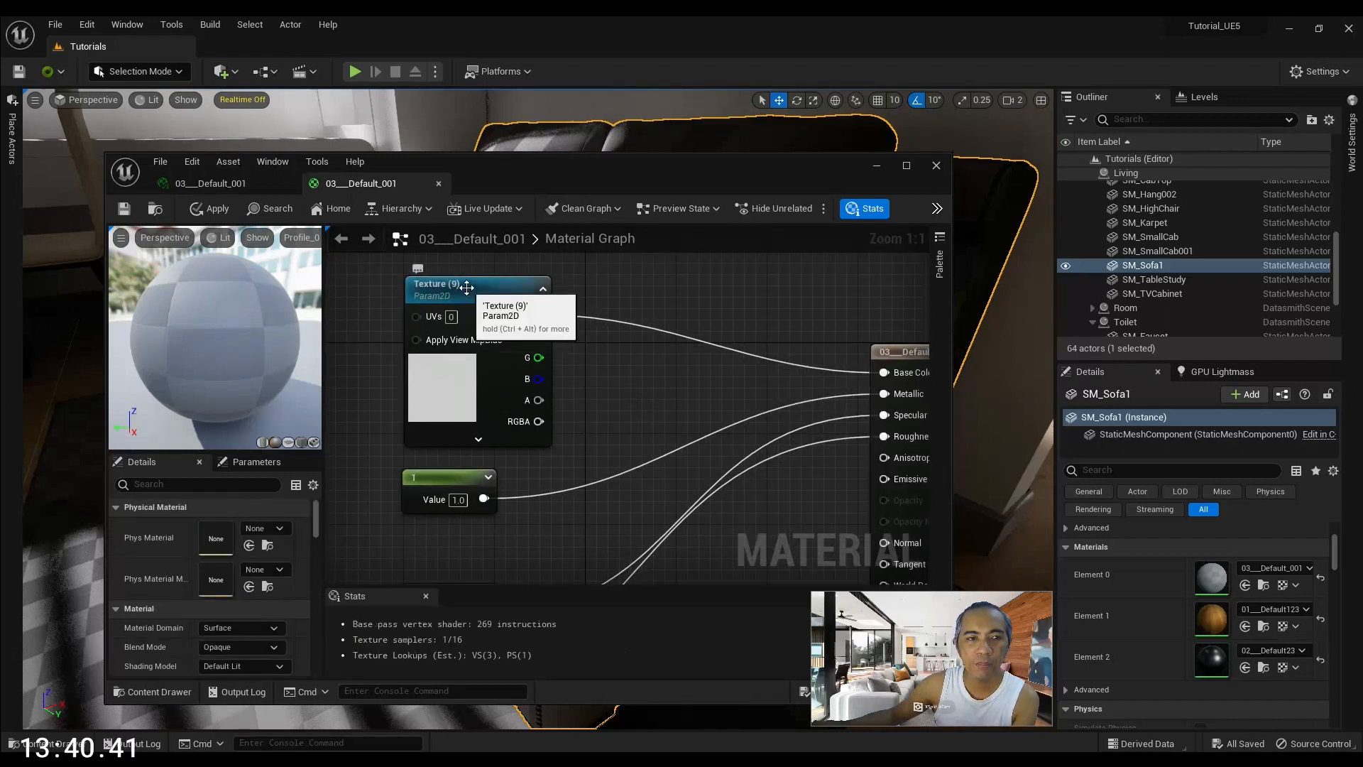
pyautogui.click(433, 287)
pyautogui.moveTo(628, 370); pyautogui.dragTo(599, 365, button='right')
pyautogui.rightClick(441, 269)
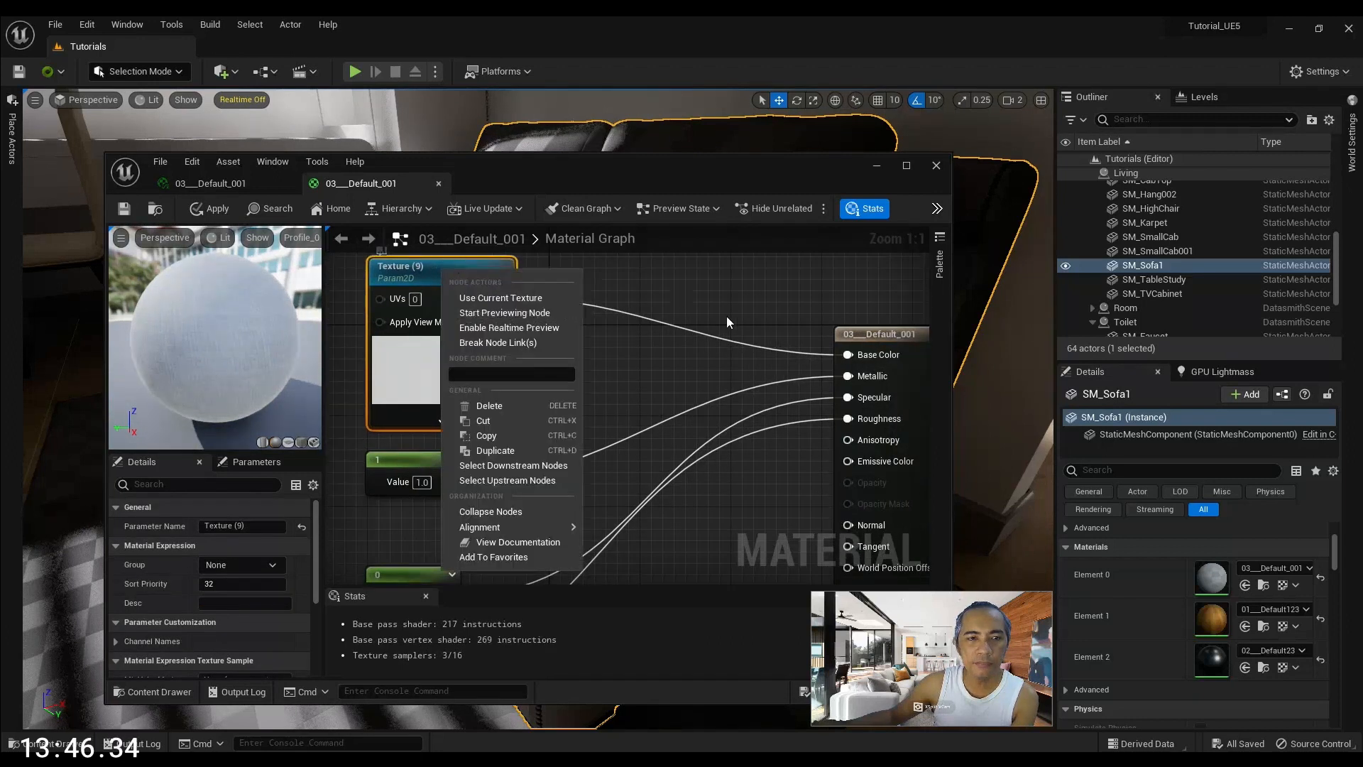
pyautogui.click(654, 358)
# Arrange the three constant nodes for Metallic, Specular and Roughness in a close column below the Texture (9) node
pyautogui.moveTo(624, 349); pyautogui.dragTo(598, 356, button='right')
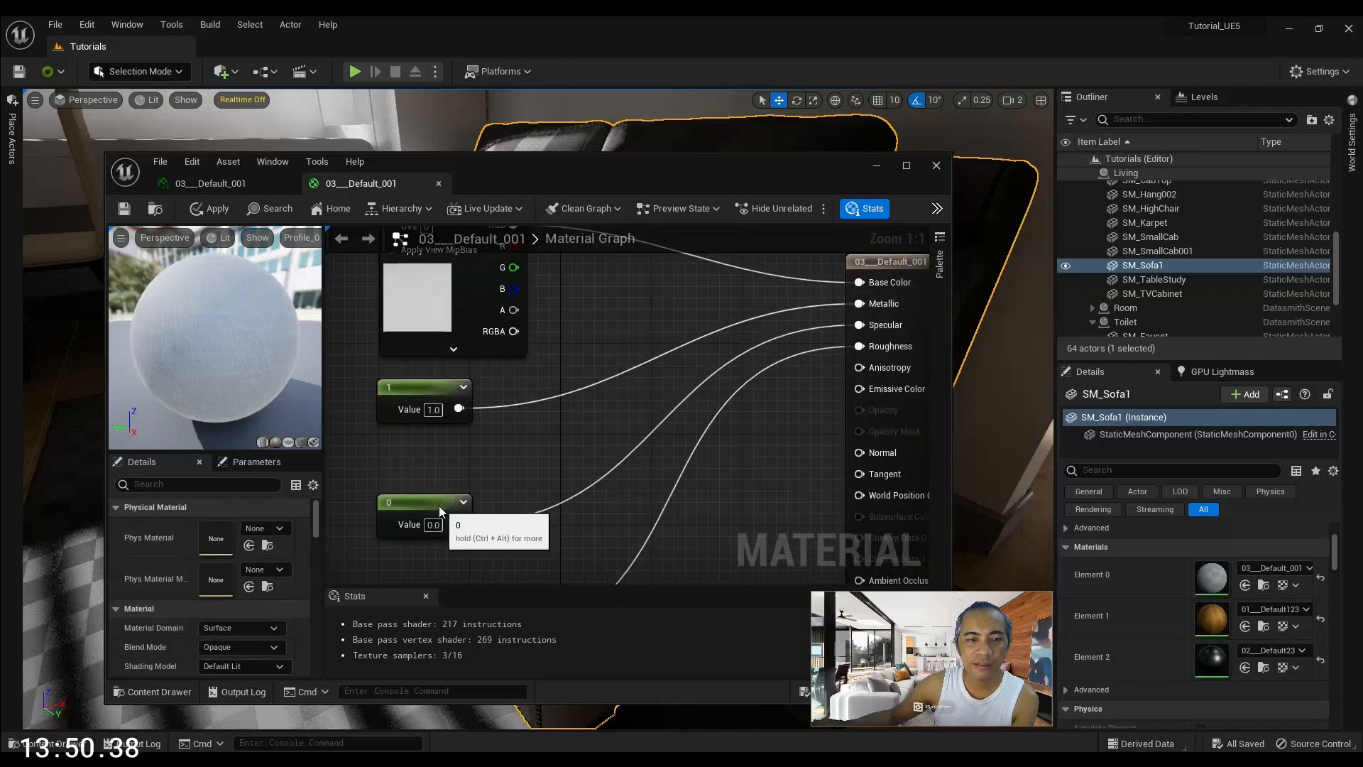
pyautogui.moveTo(440, 506); pyautogui.dragTo(436, 461)
pyautogui.moveTo(536, 522); pyautogui.dragTo(615, 395, button='right')
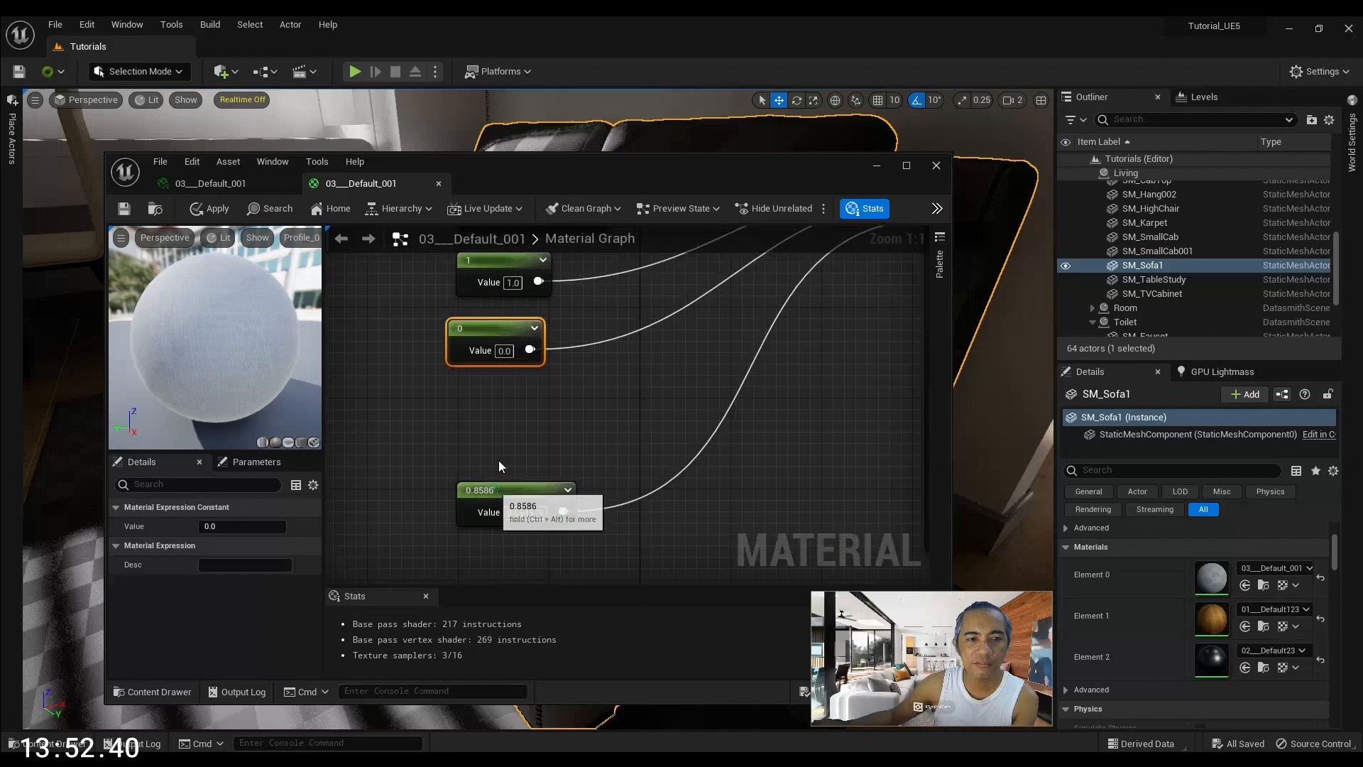
pyautogui.moveTo(499, 489); pyautogui.dragTo(489, 394)
pyautogui.moveTo(509, 358); pyautogui.dragTo(492, 471, button='right')
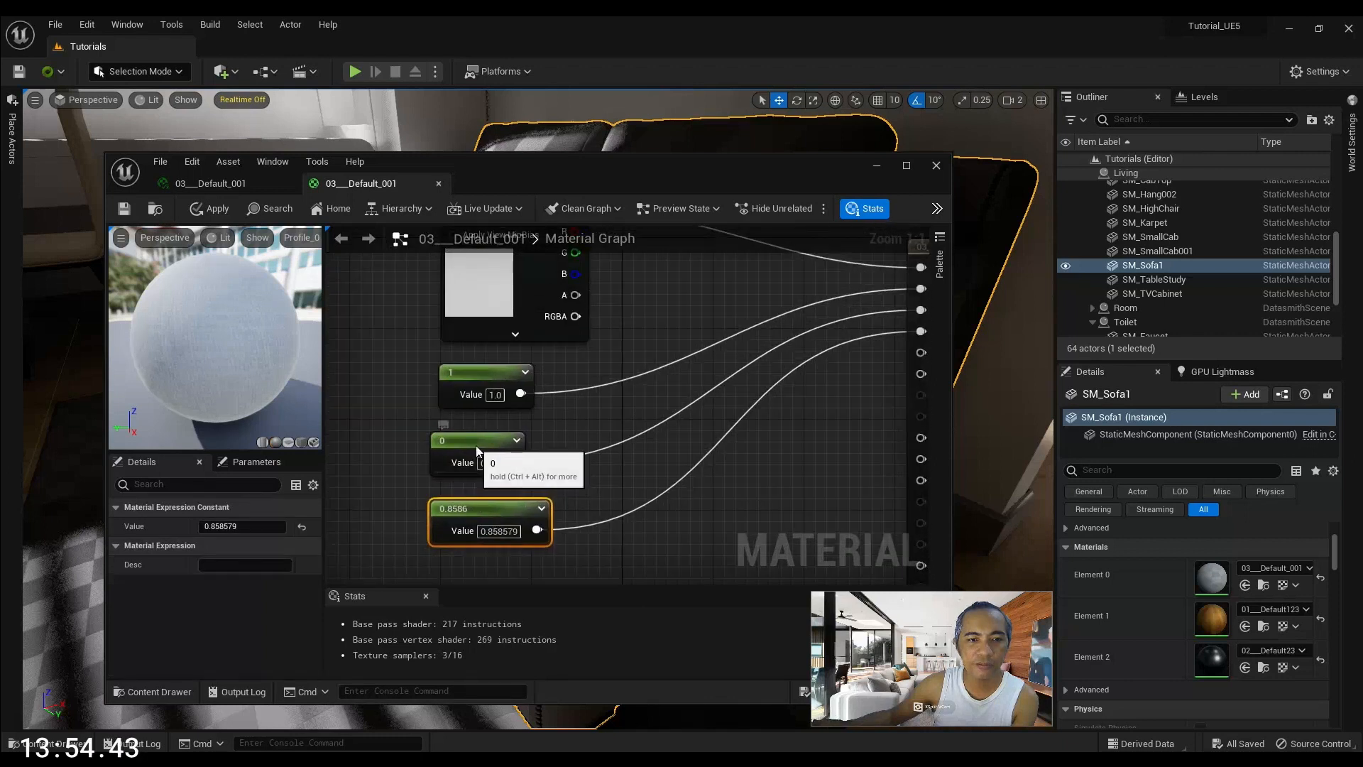
pyautogui.moveTo(475, 445); pyautogui.dragTo(487, 445)
pyautogui.click(482, 372)
pyautogui.moveTo(580, 562); pyautogui.dragTo(509, 461)
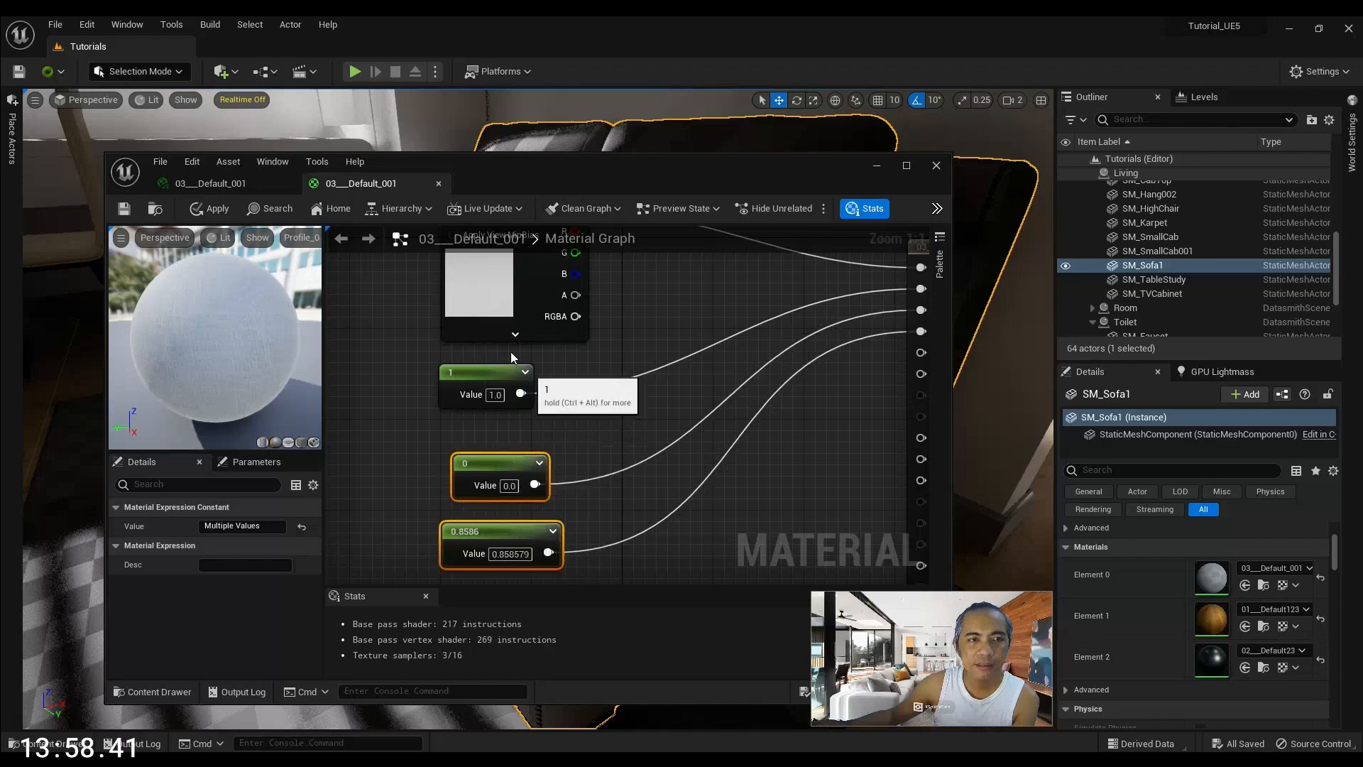
pyautogui.moveTo(494, 372); pyautogui.dragTo(505, 384)
# Check which parameters the 03___Default_001 material instance exposes, with the material editor window maximized
pyautogui.rightClick(504, 383)
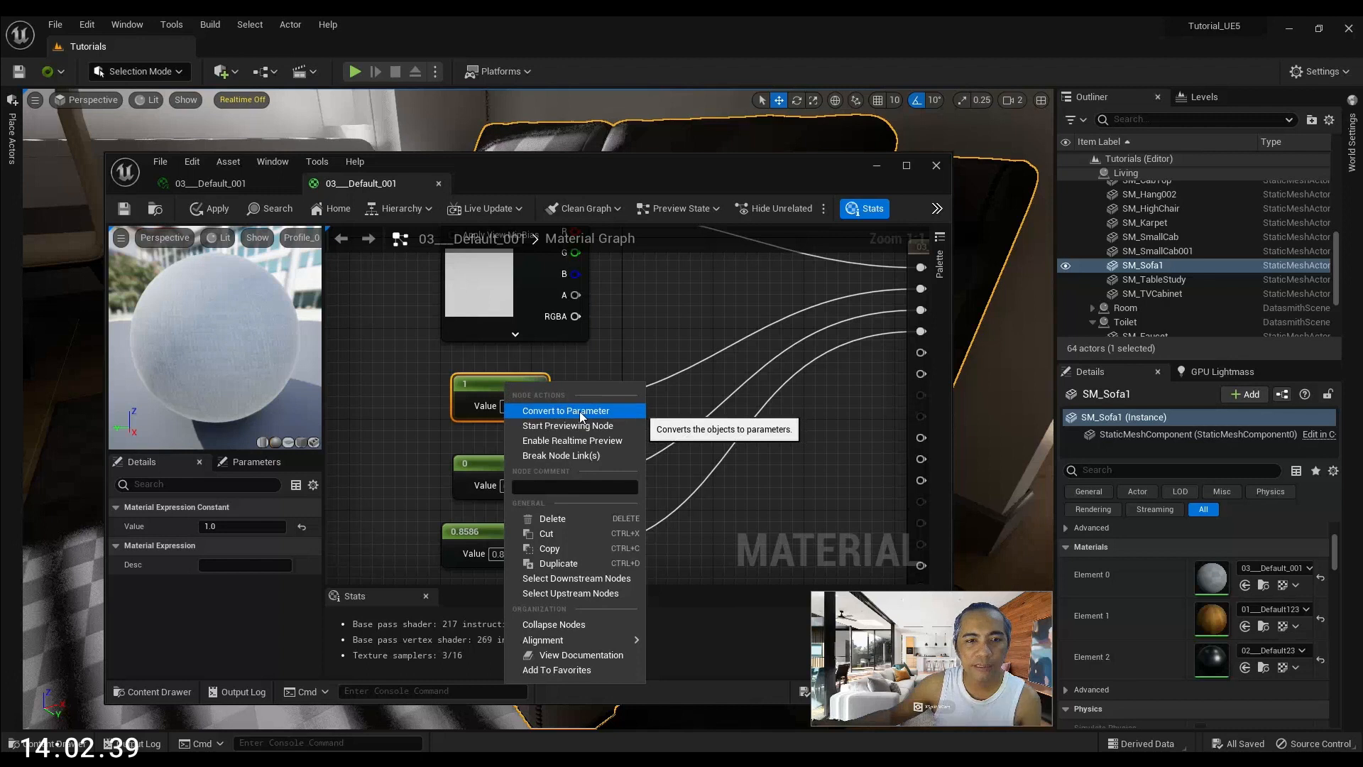
pyautogui.click(666, 306)
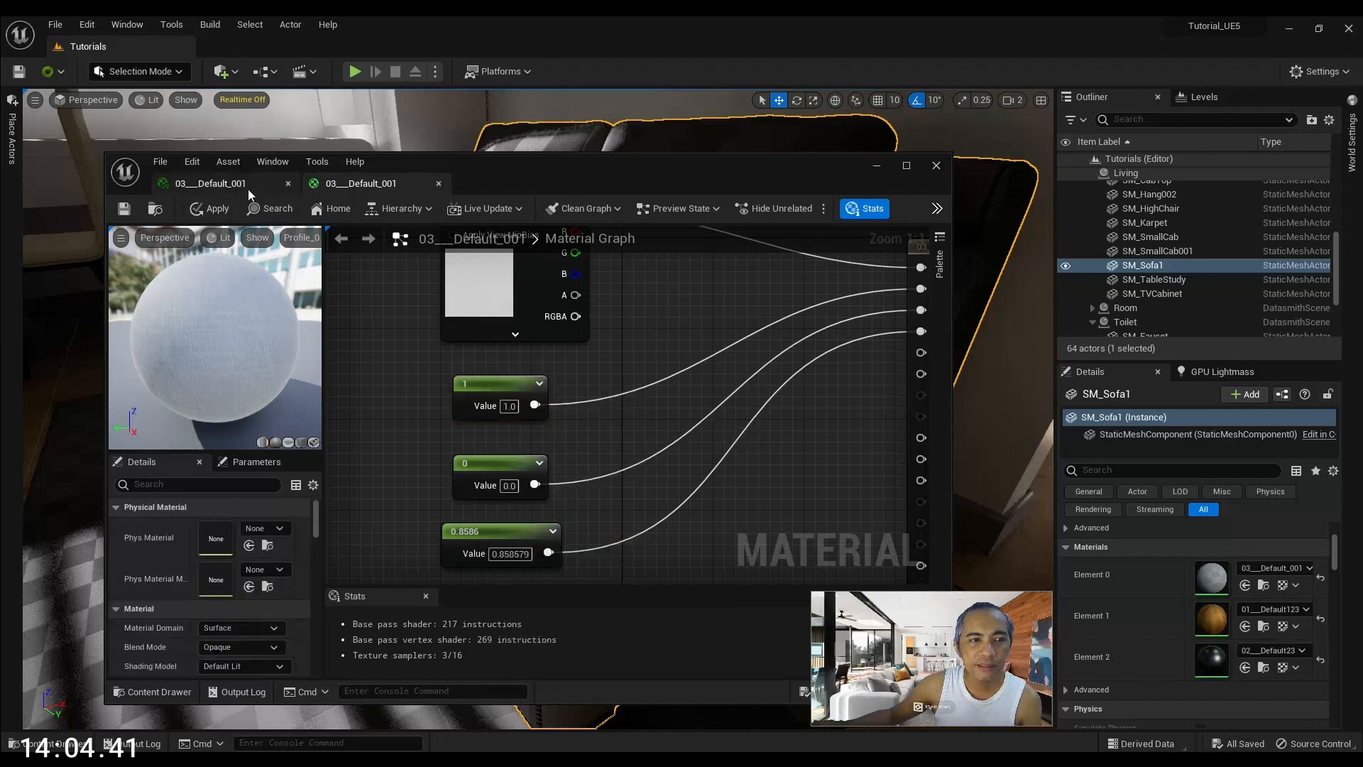
pyautogui.click(225, 186)
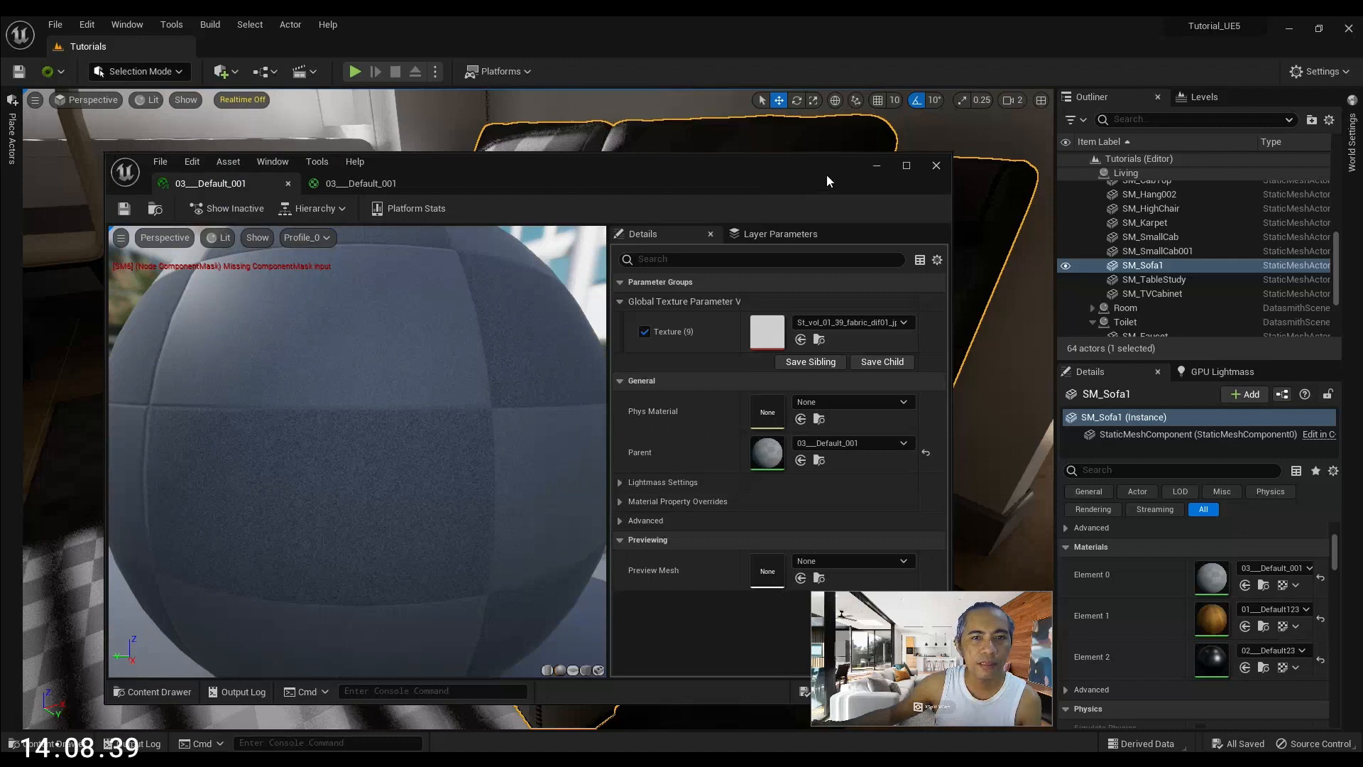
pyautogui.click(906, 166)
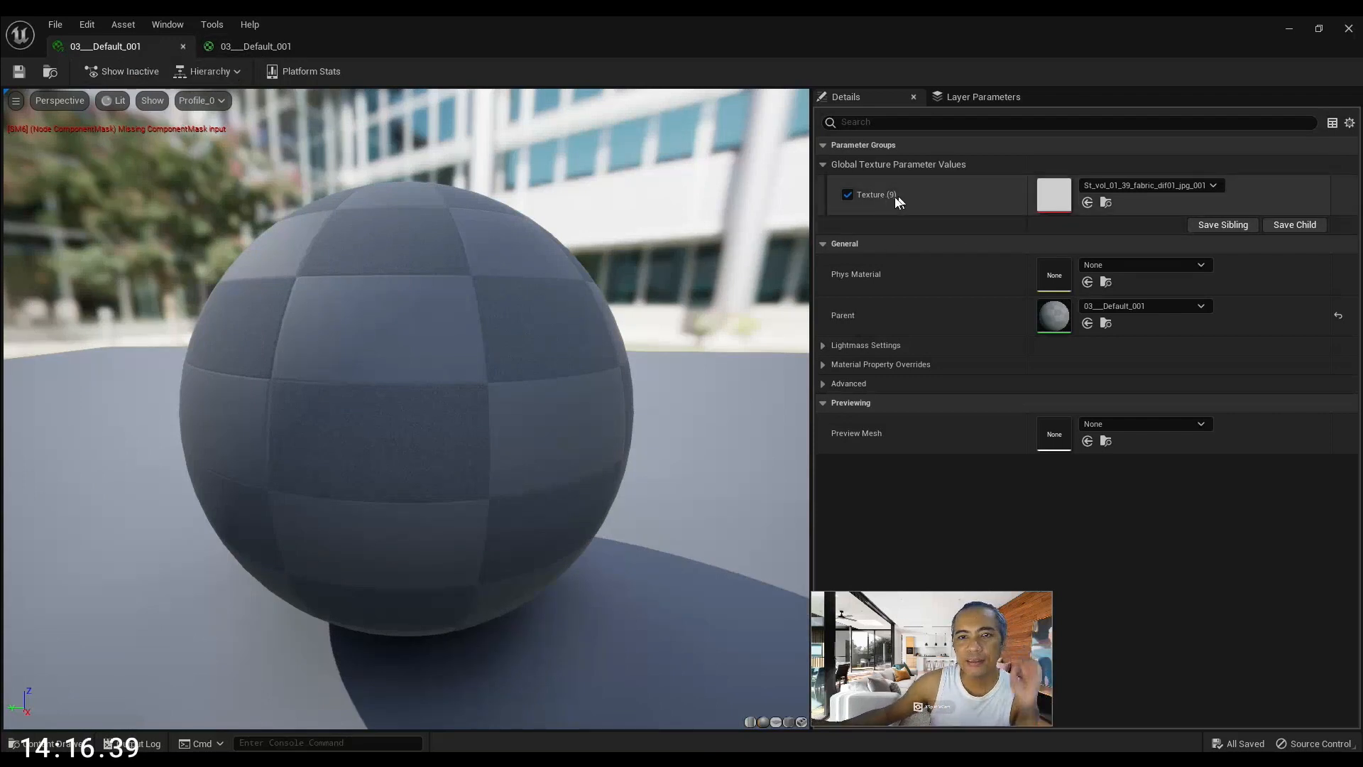
# In the parent material's graph, align the upper two constants and convert the one feeding Metallic into a parameter named Metalic
pyautogui.click(249, 46)
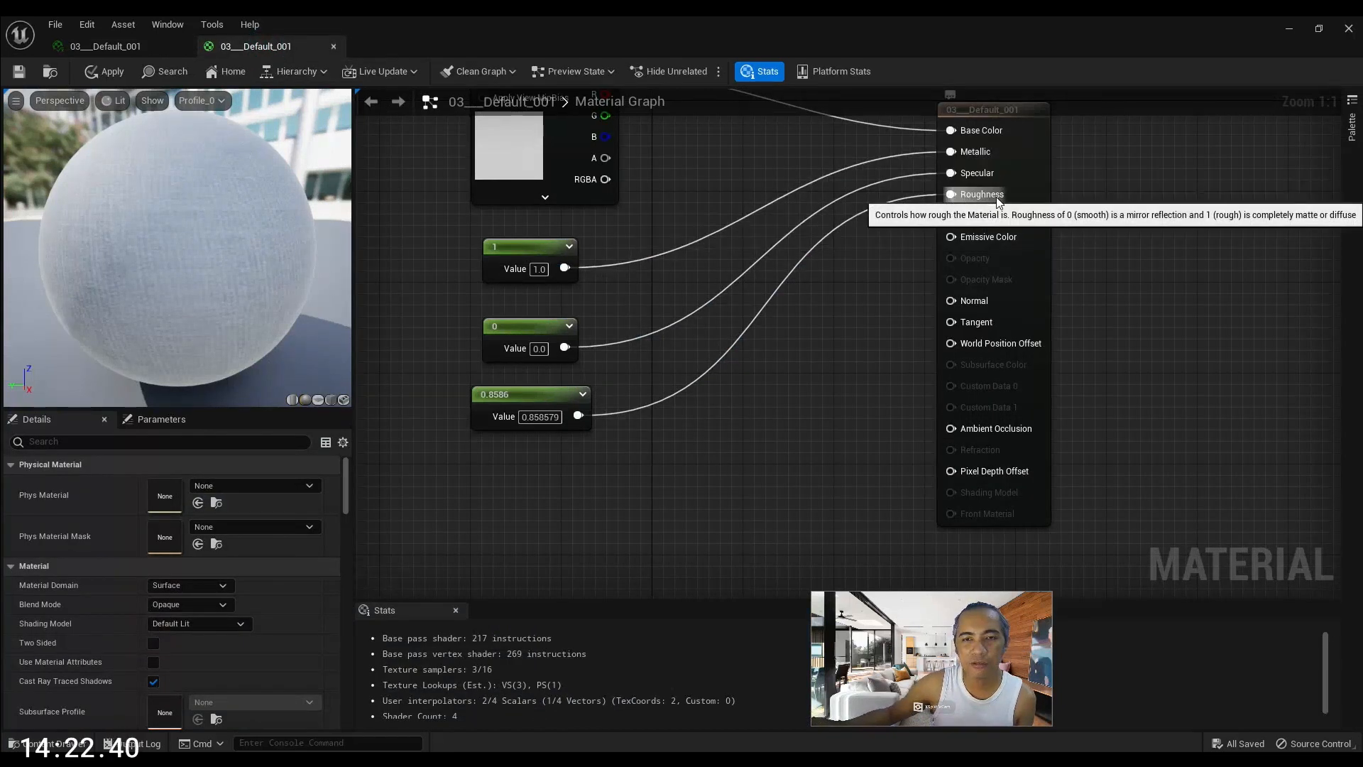
pyautogui.moveTo(540, 329); pyautogui.dragTo(553, 329)
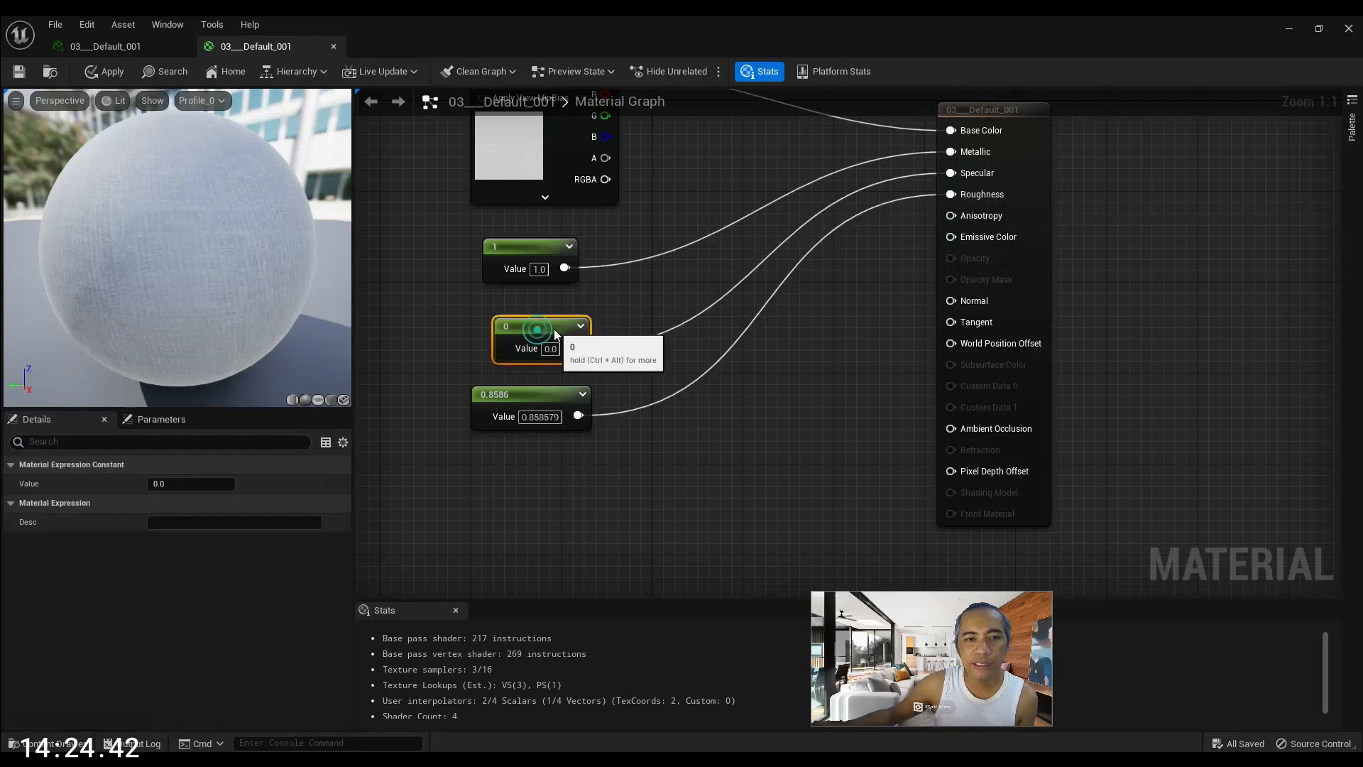
pyautogui.moveTo(534, 253); pyautogui.dragTo(545, 254)
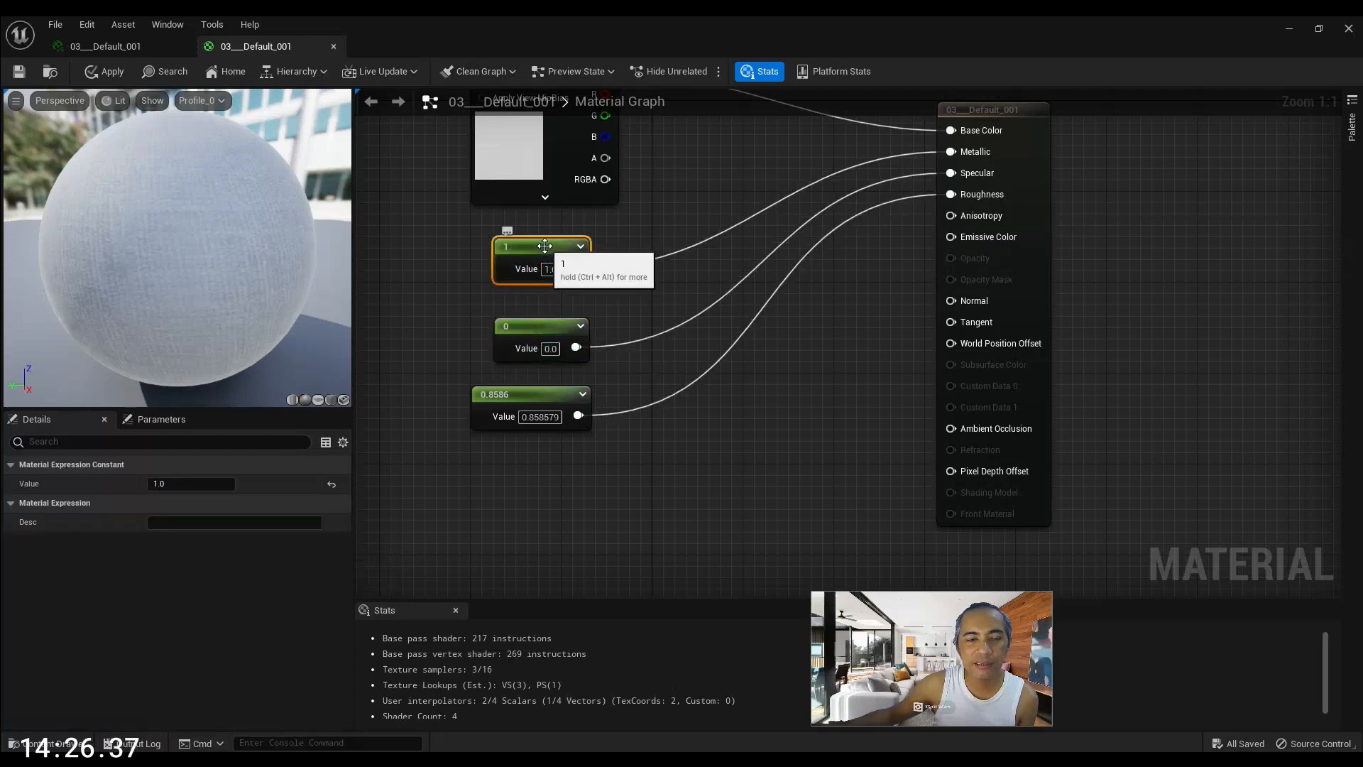
pyautogui.rightClick(544, 245)
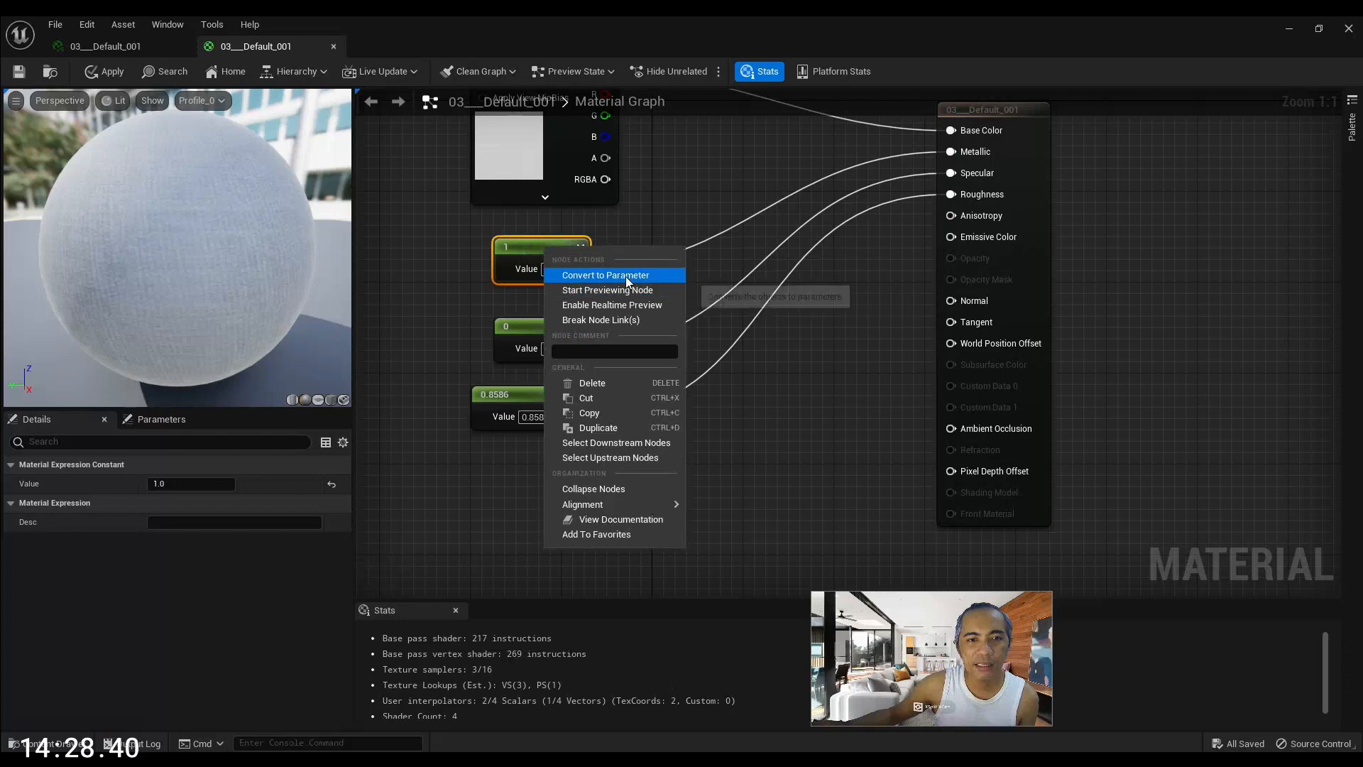
pyautogui.click(625, 275)
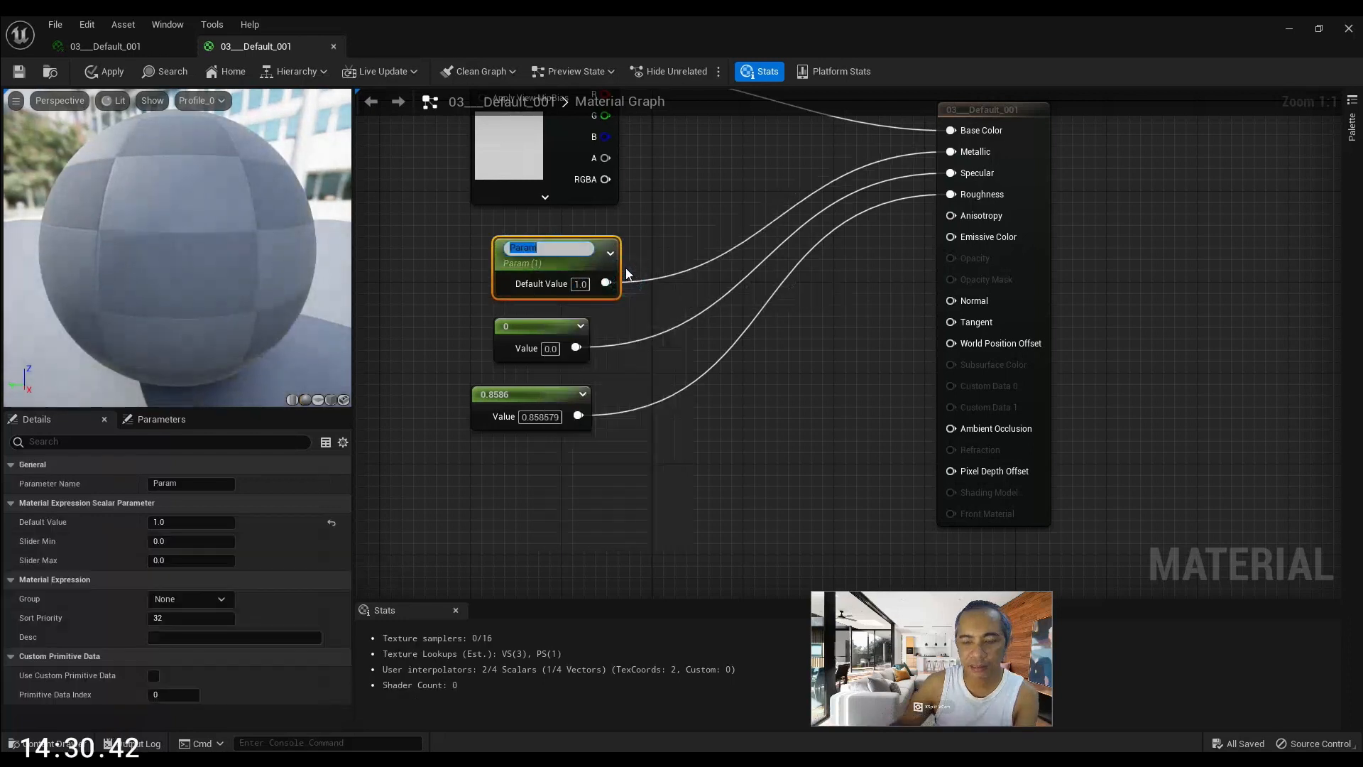
pyautogui.write('Metalic')
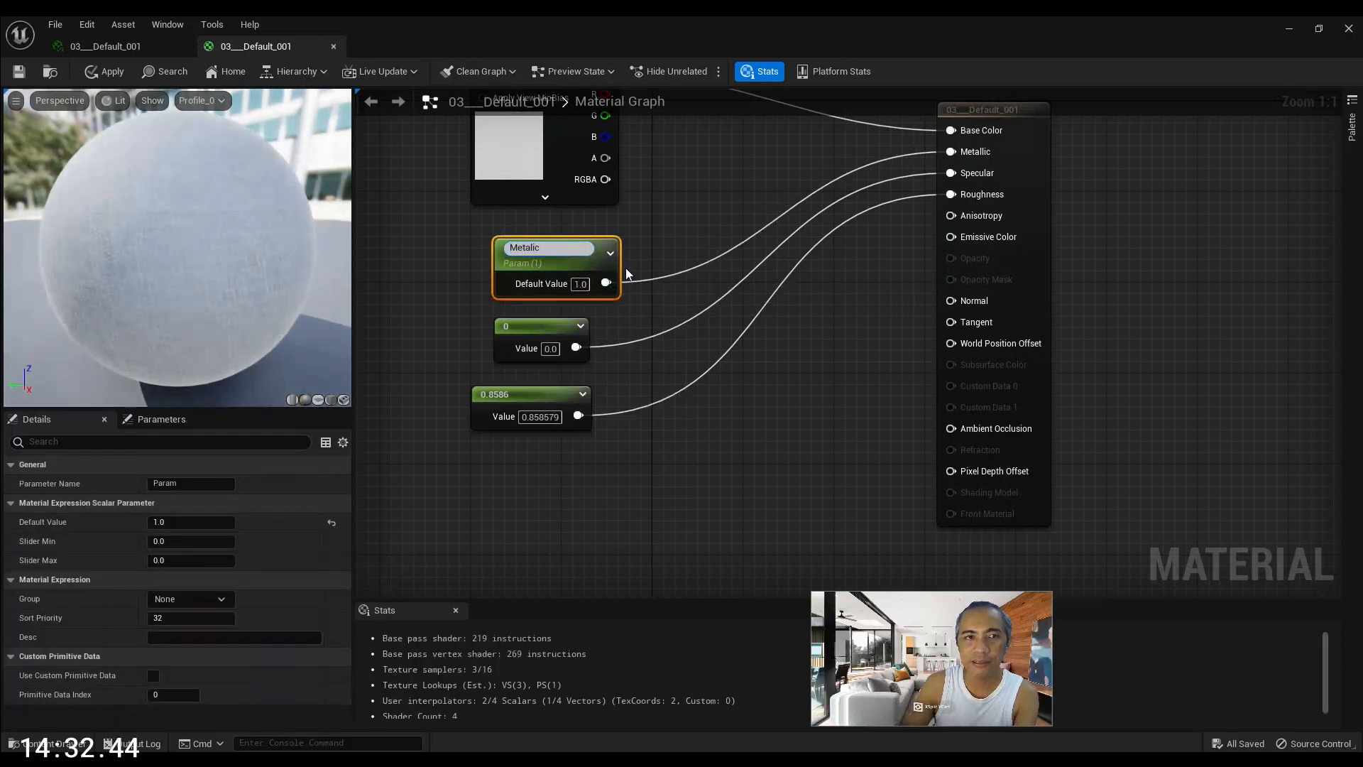
pyautogui.press('Return')
# Convert the constant feeding the Specular input into a parameter named Specular
pyautogui.rightClick(539, 329)
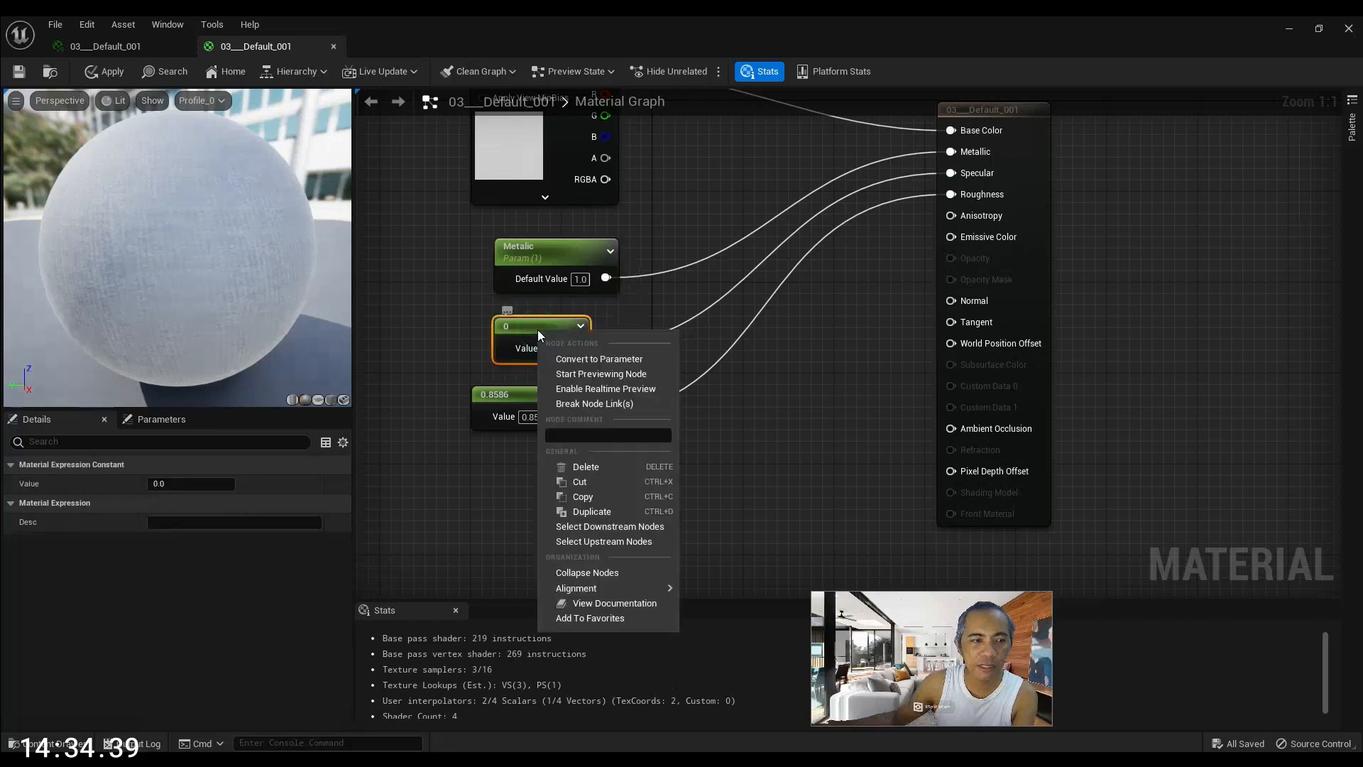
pyautogui.click(620, 359)
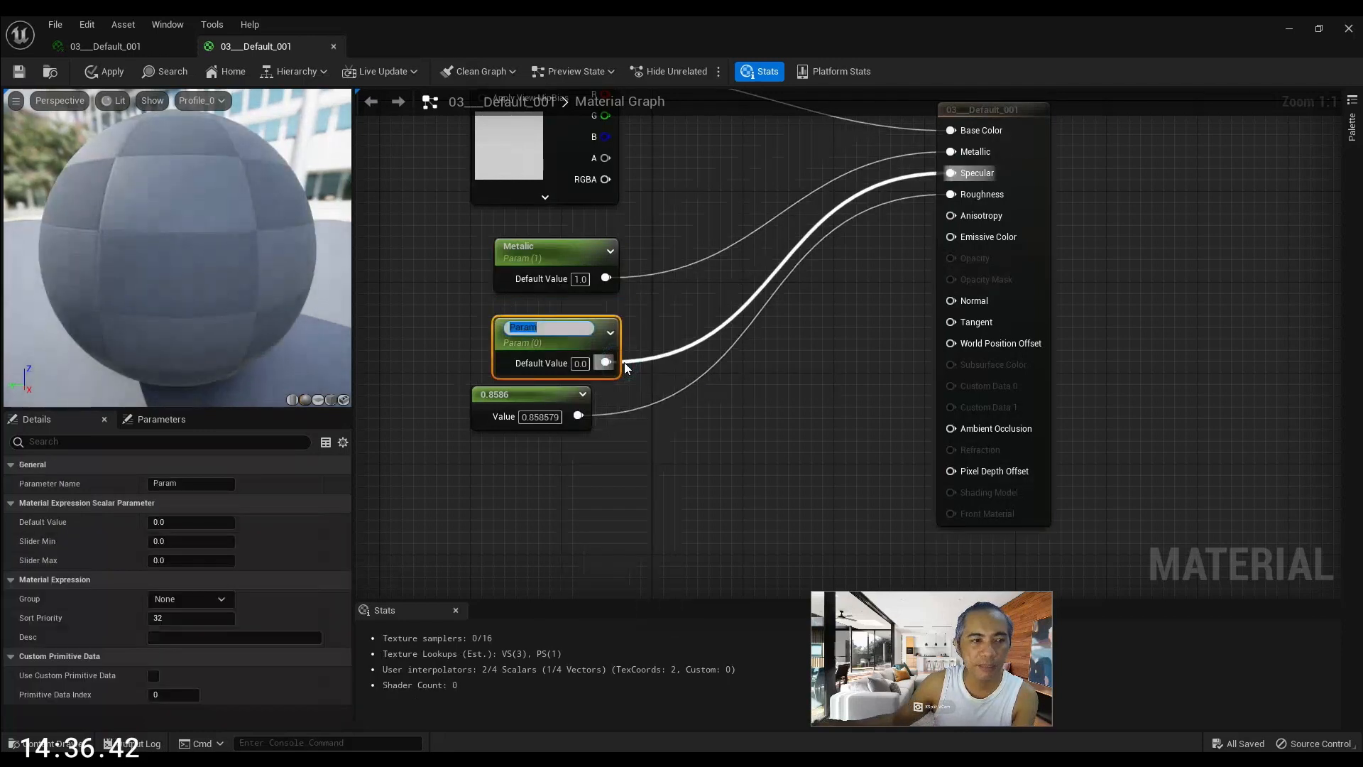
pyautogui.write('Specular')
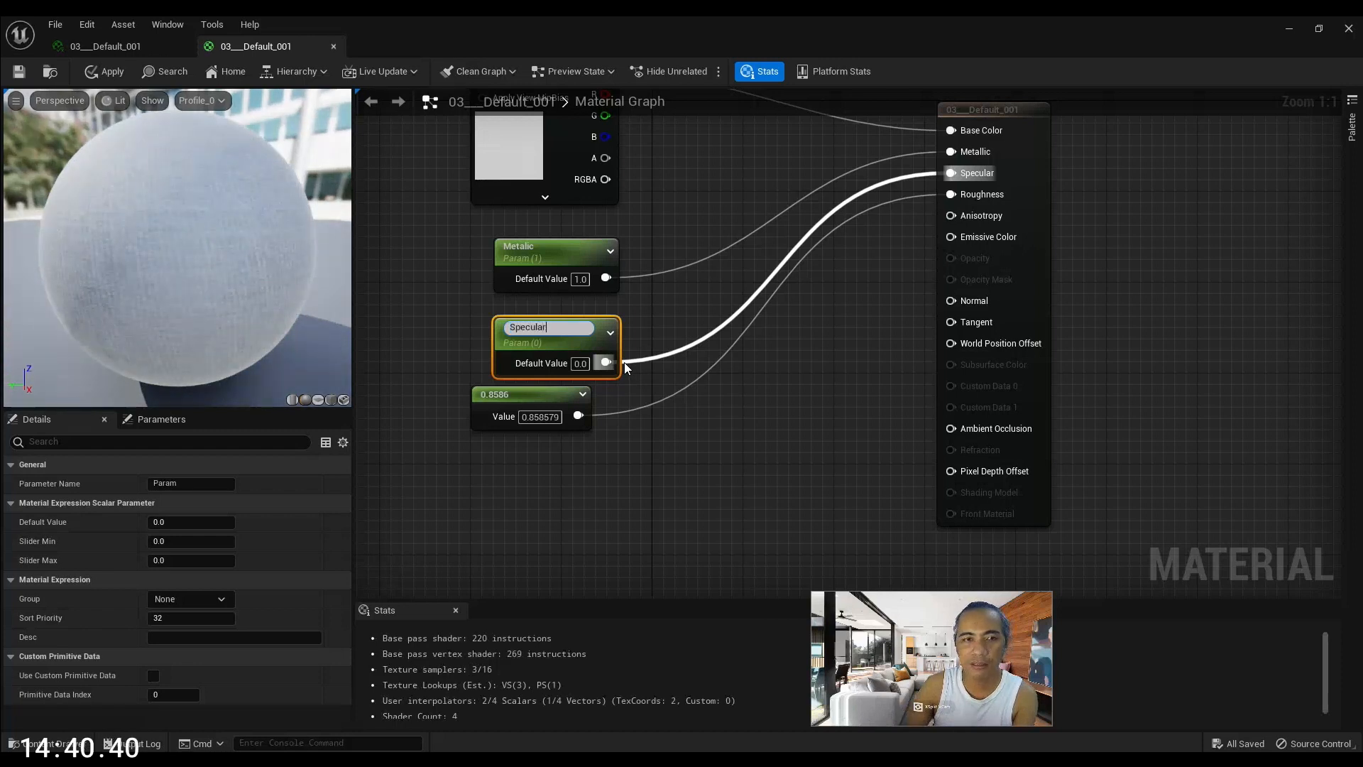
pyautogui.press('Return')
# Convert the constant feeding the Roughness input into a parameter named Roughness and place it below the Specular node
pyautogui.moveTo(561, 409); pyautogui.dragTo(583, 422)
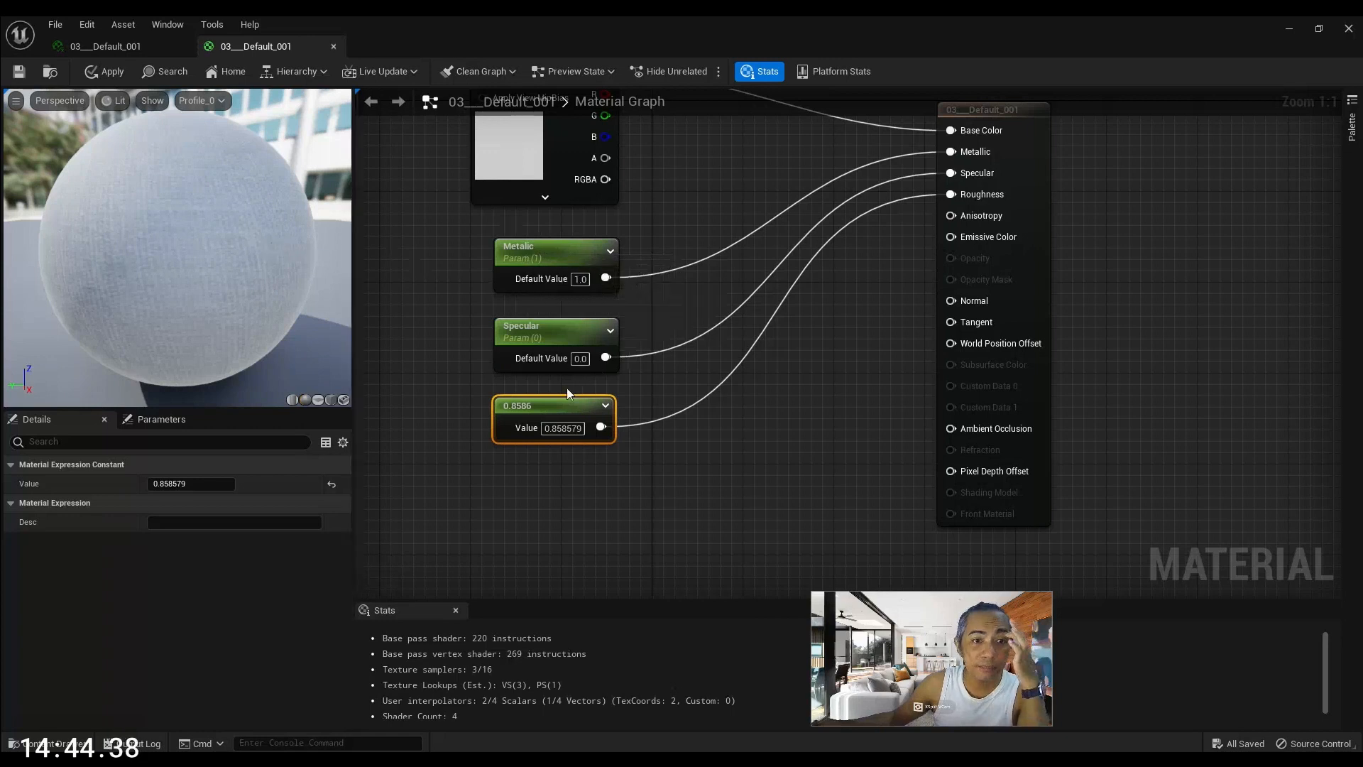
pyautogui.rightClick(553, 407)
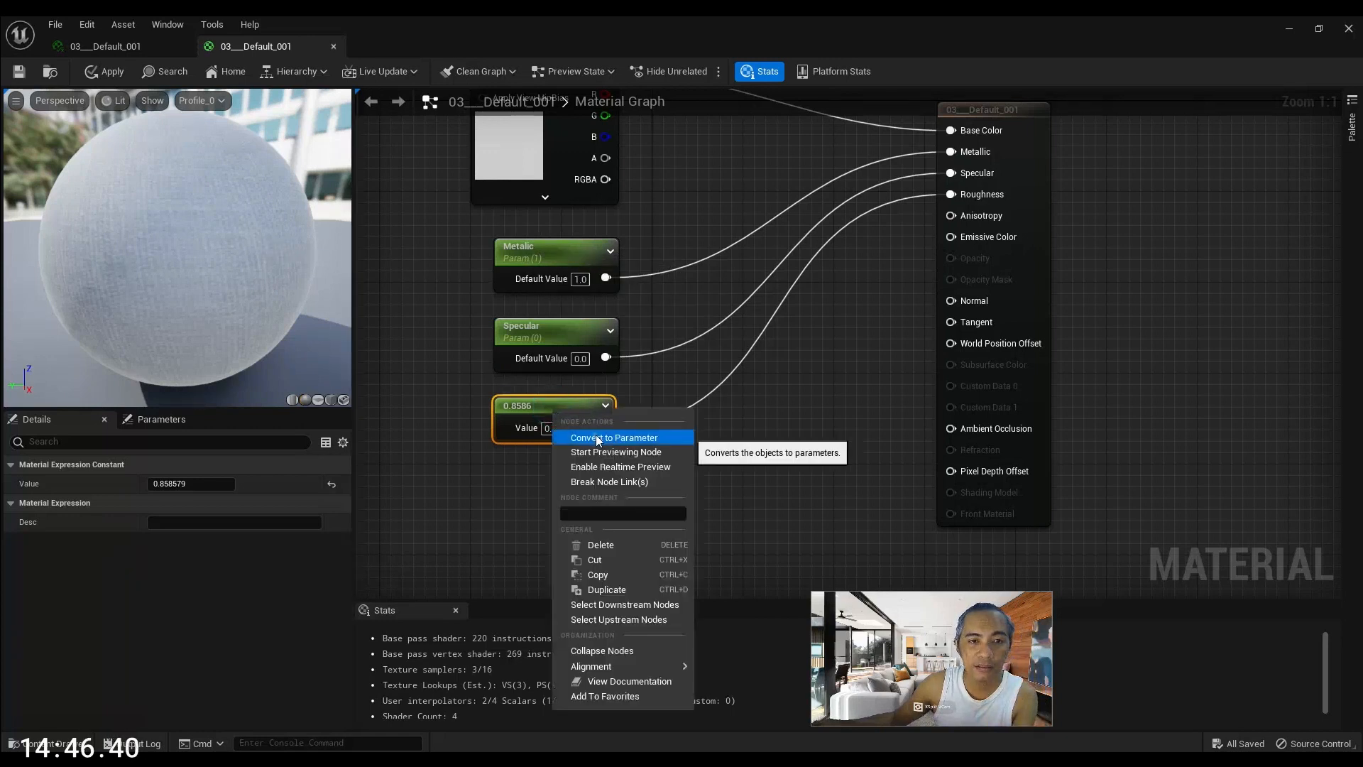
pyautogui.click(595, 435)
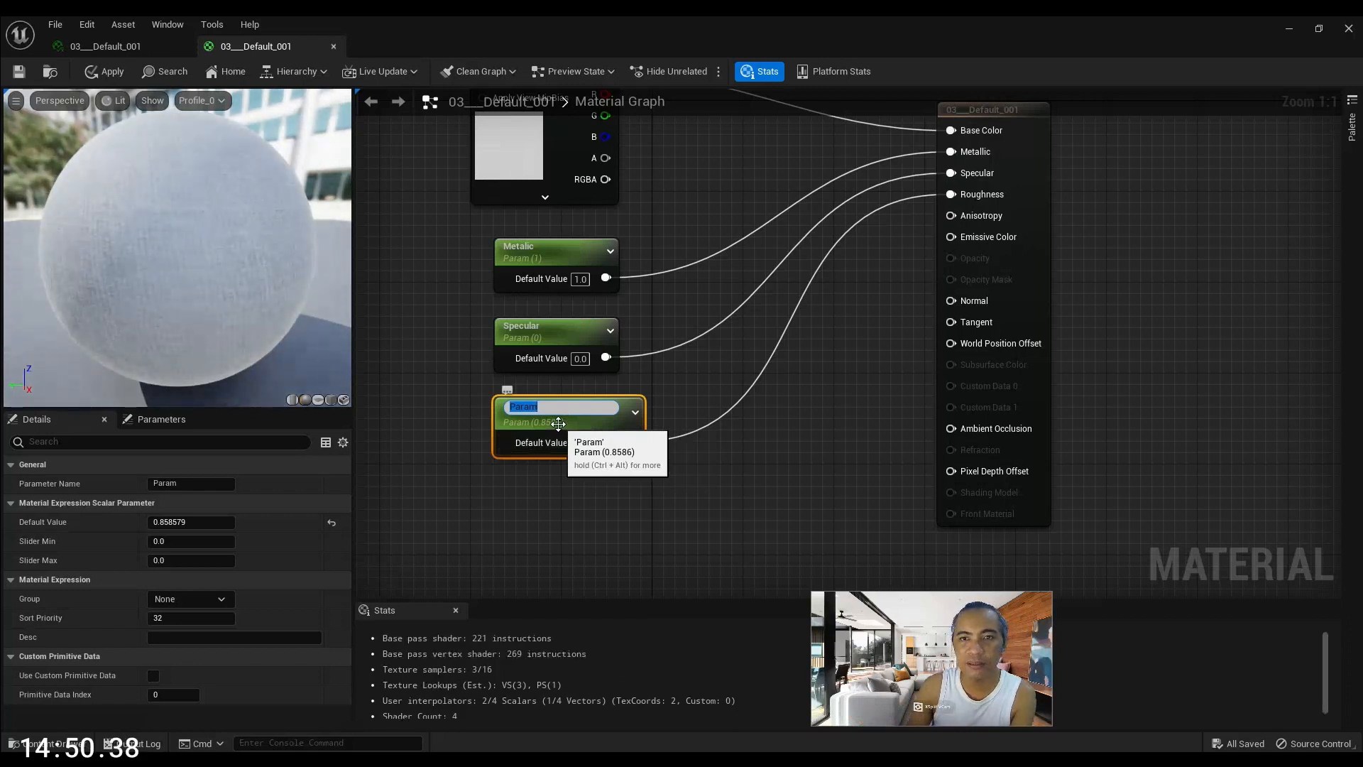
pyautogui.write('Roughnes')
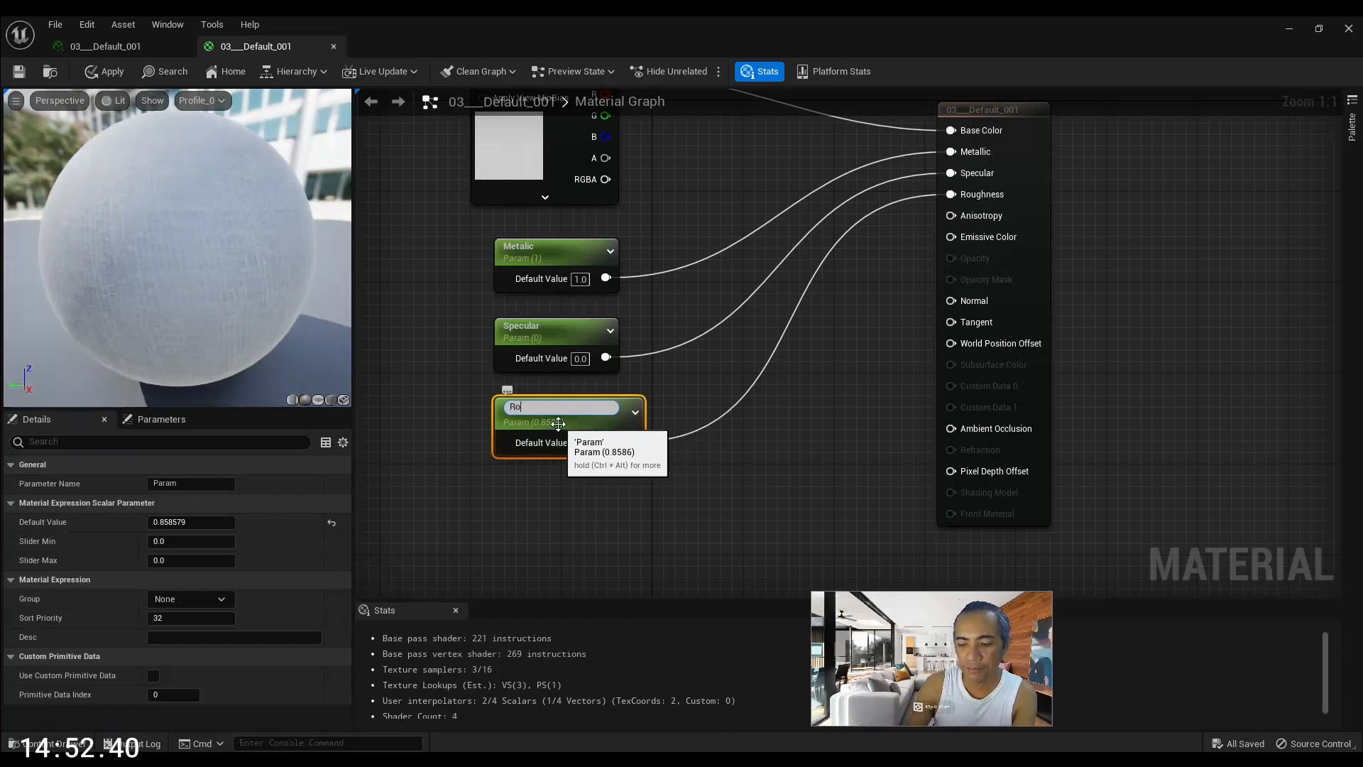
pyautogui.write('s')
pyautogui.press('Return')
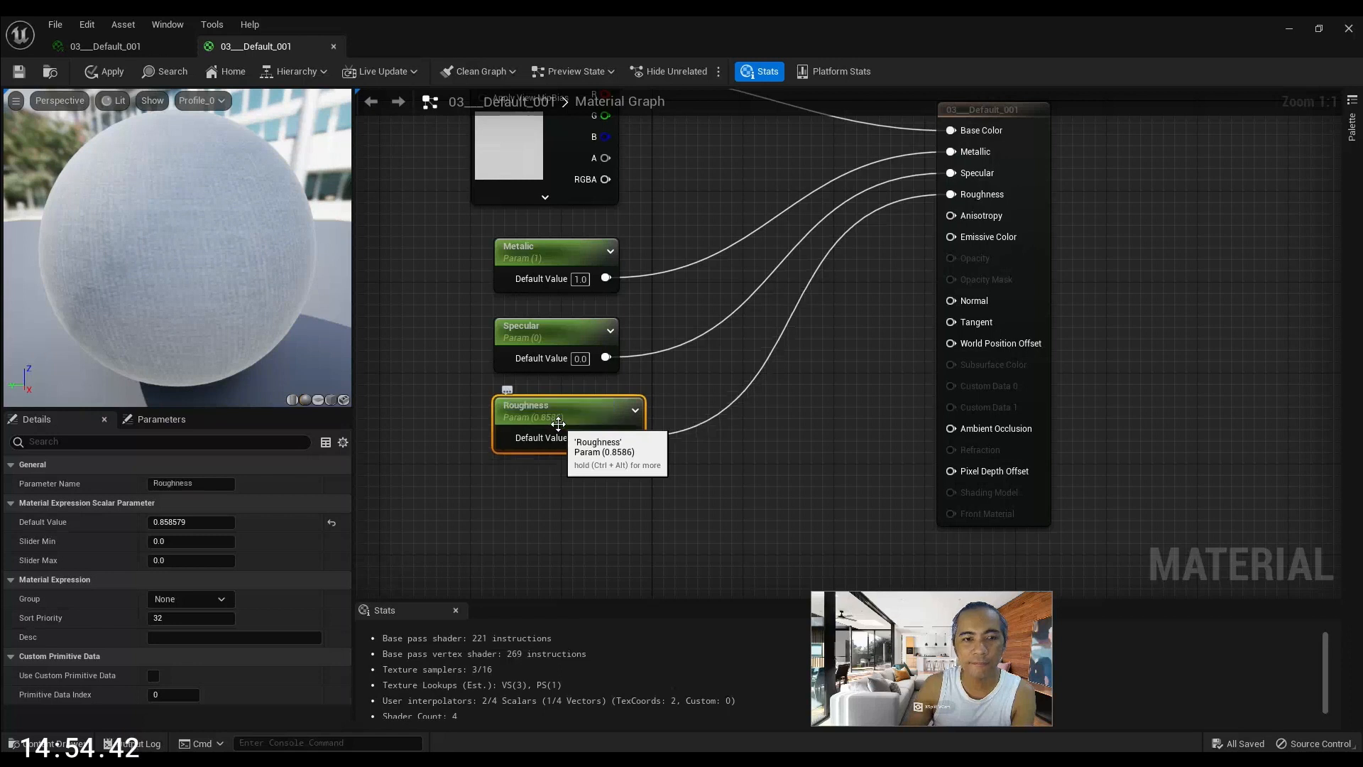
pyautogui.moveTo(569, 415); pyautogui.dragTo(535, 414)
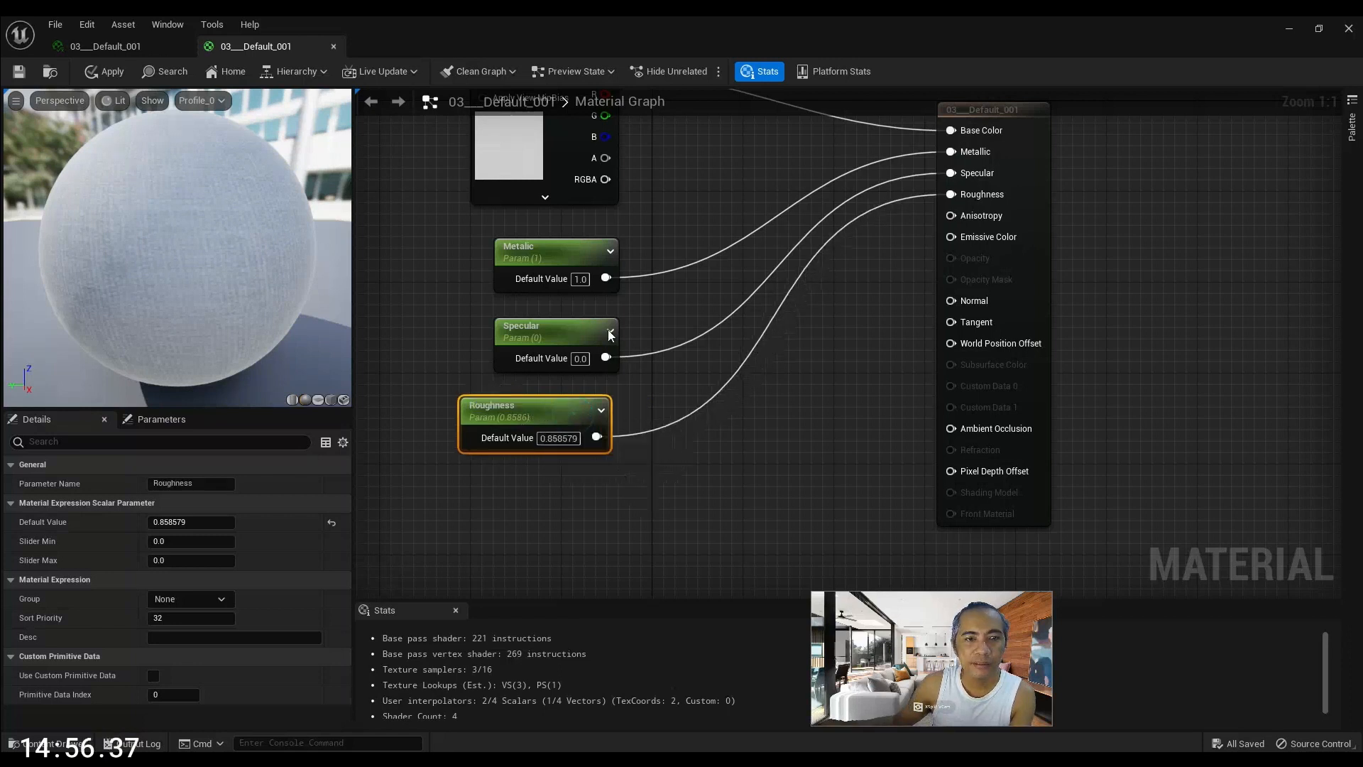
# In the parent material's graph, set the default value of Metalic to 0 and of Specular to 1
pyautogui.moveTo(580, 278); pyautogui.dragTo(581, 267)
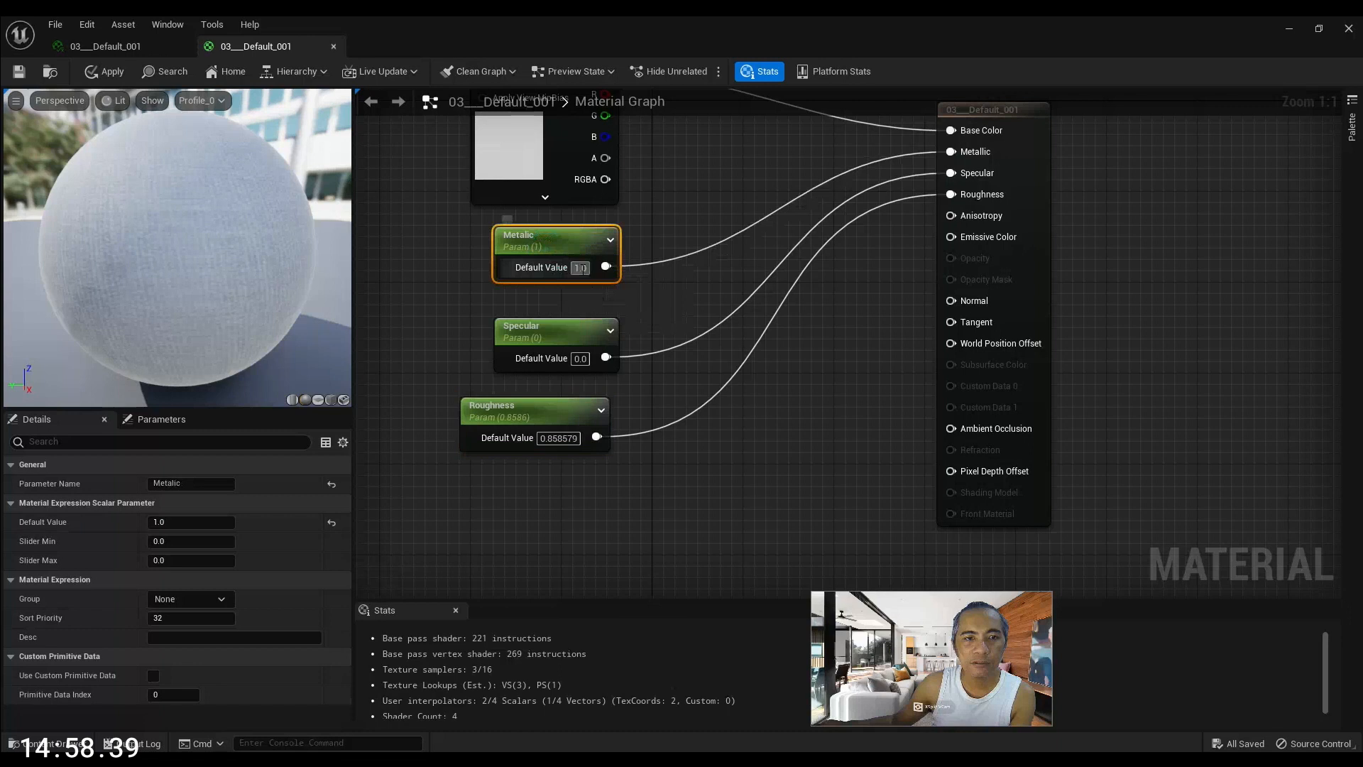
pyautogui.click(581, 268)
pyautogui.write('0')
pyautogui.press('Return')
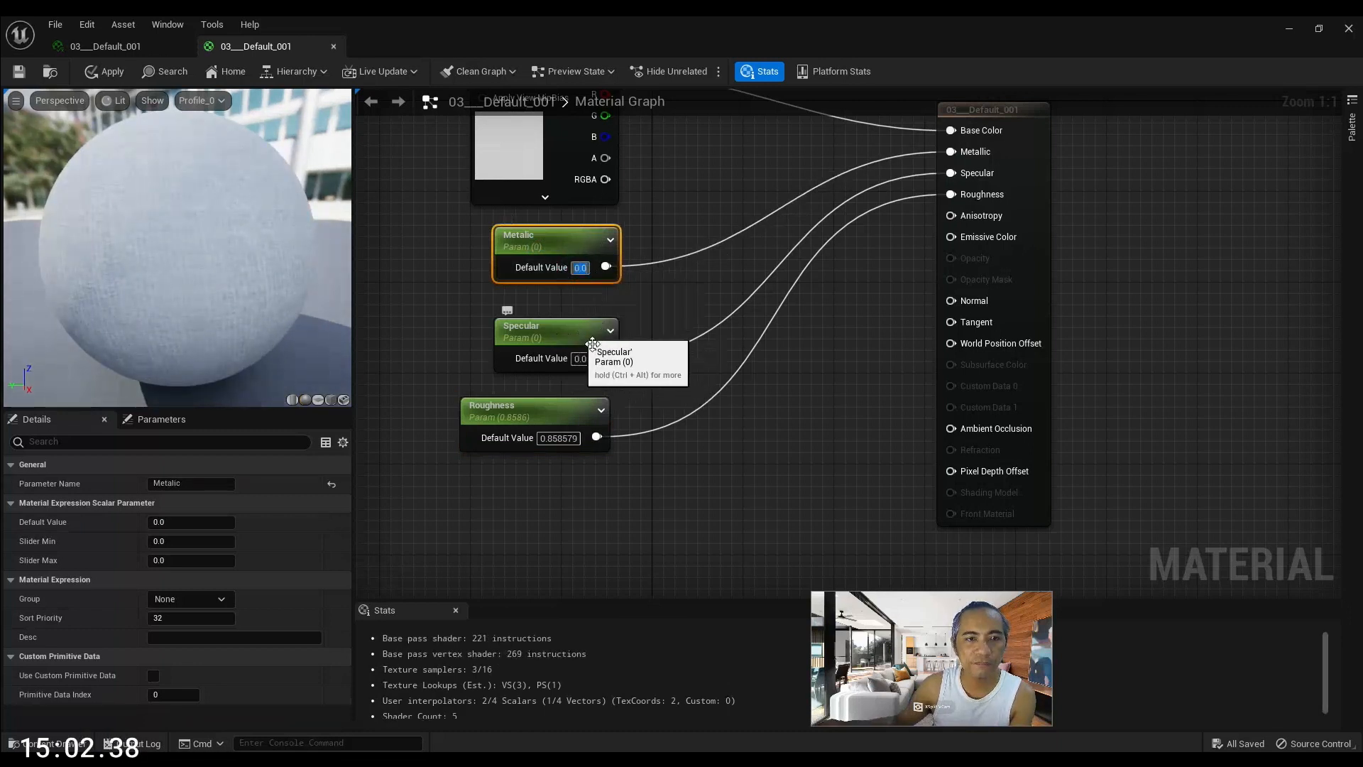
pyautogui.click(580, 358)
pyautogui.write('1')
pyautogui.press('Return')
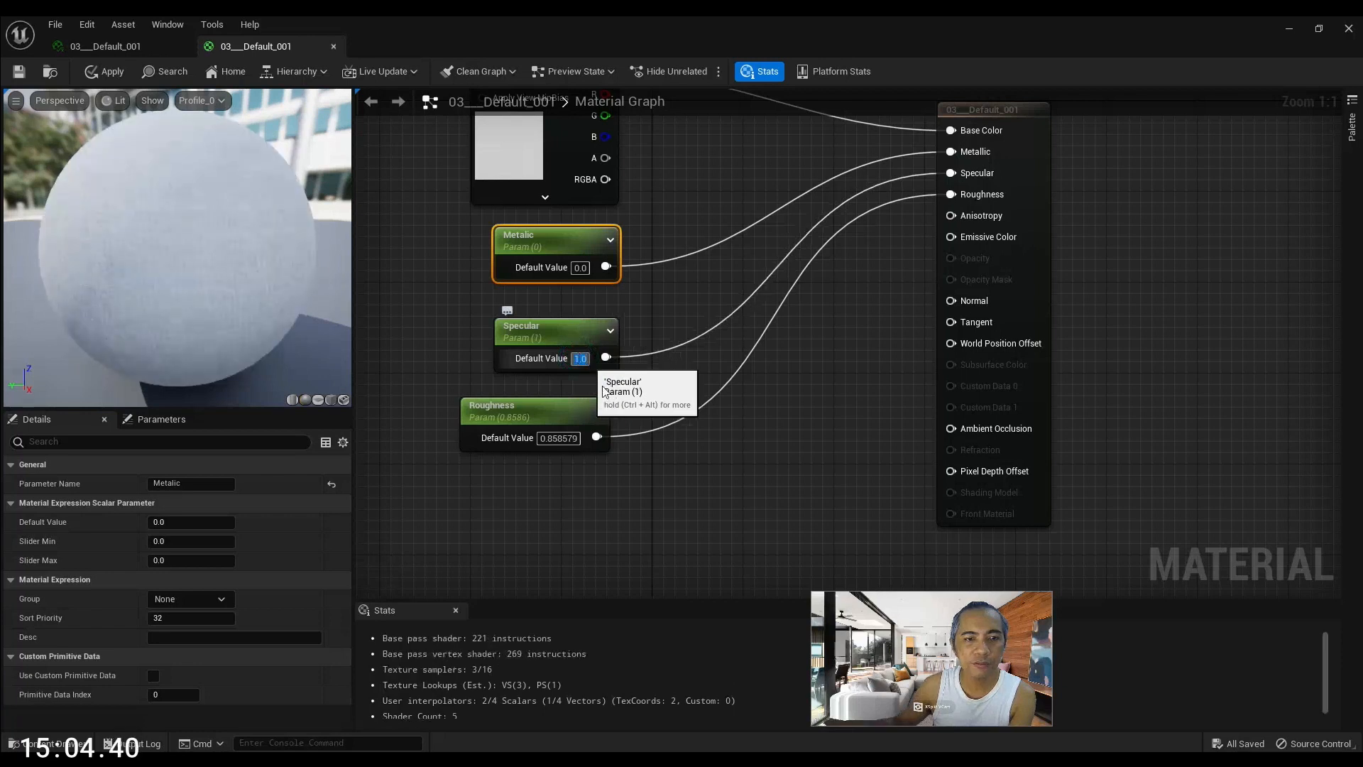
# Set the default value of the Roughness parameter to 0.5
pyautogui.click(566, 438)
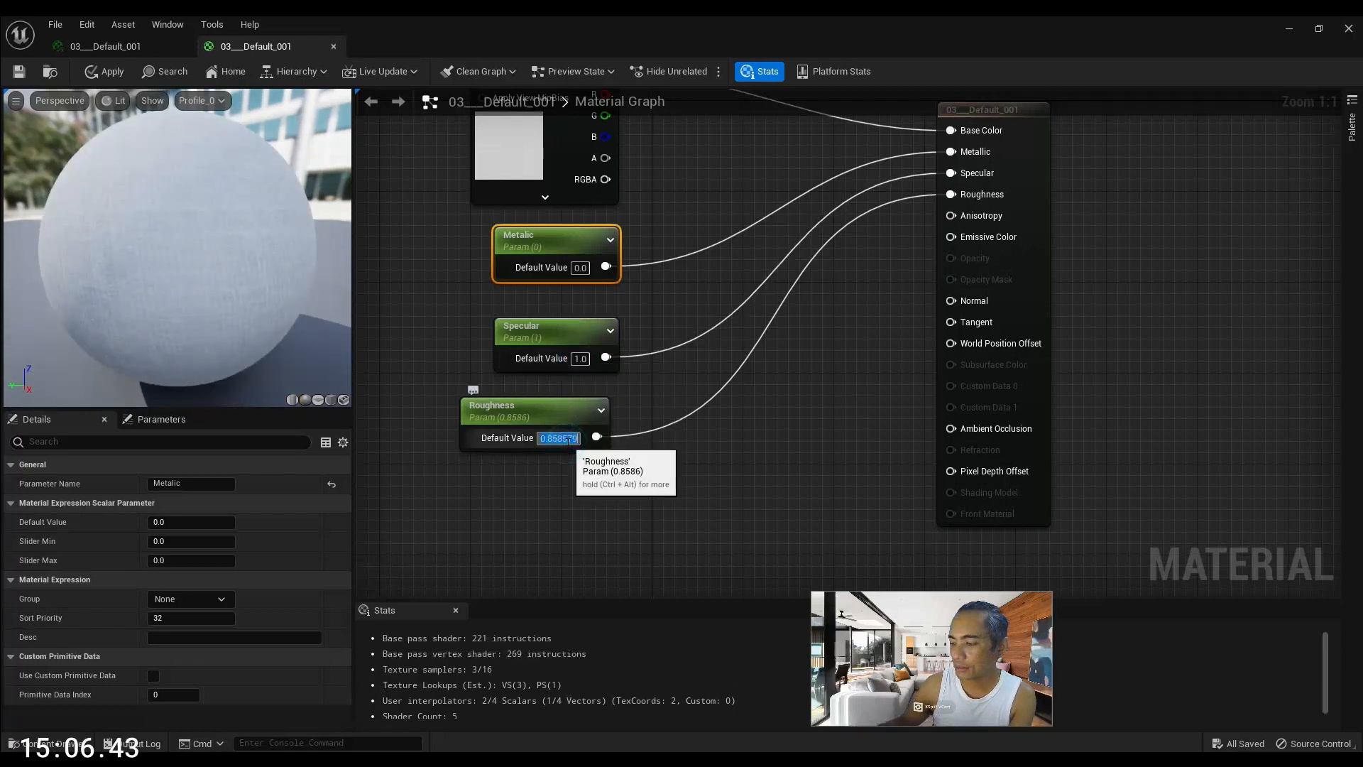
pyautogui.press('BackSpace')
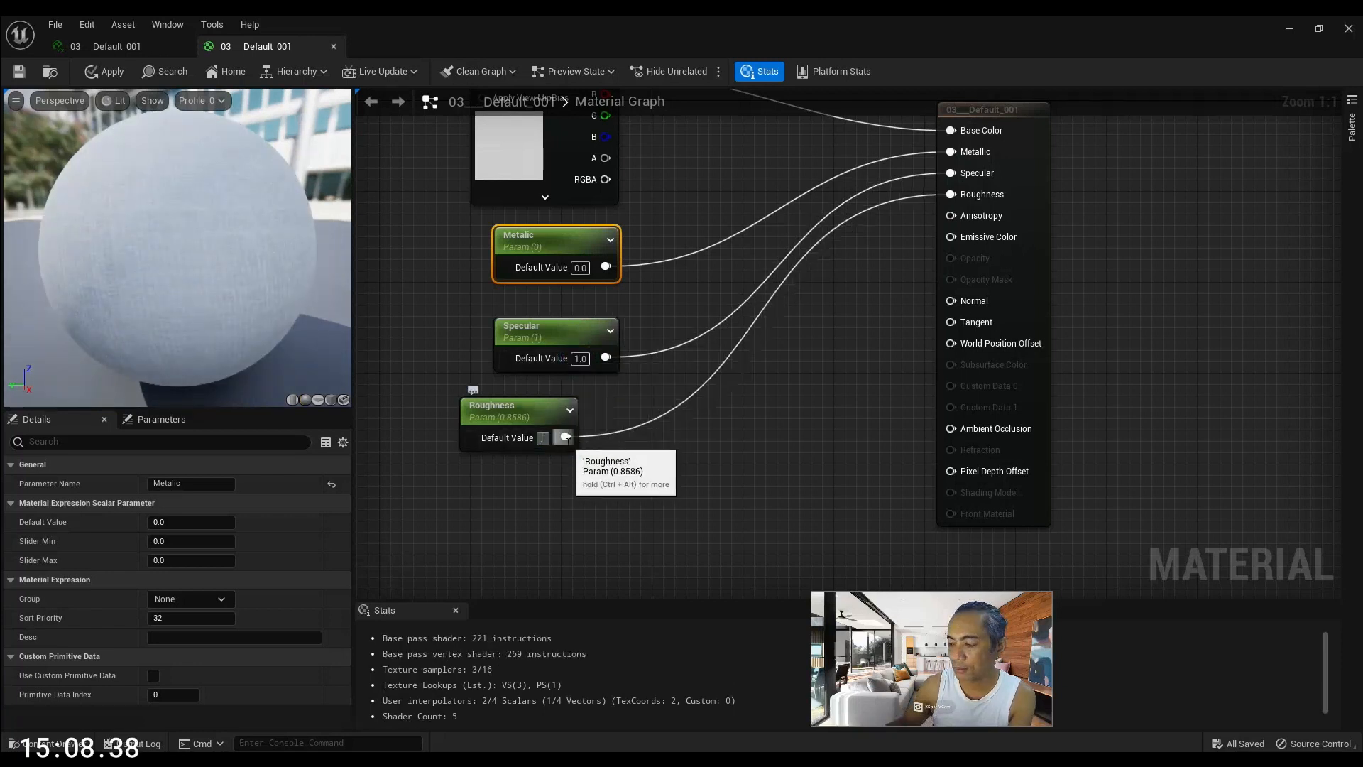
pyautogui.write('0.5')
pyautogui.press('Return')
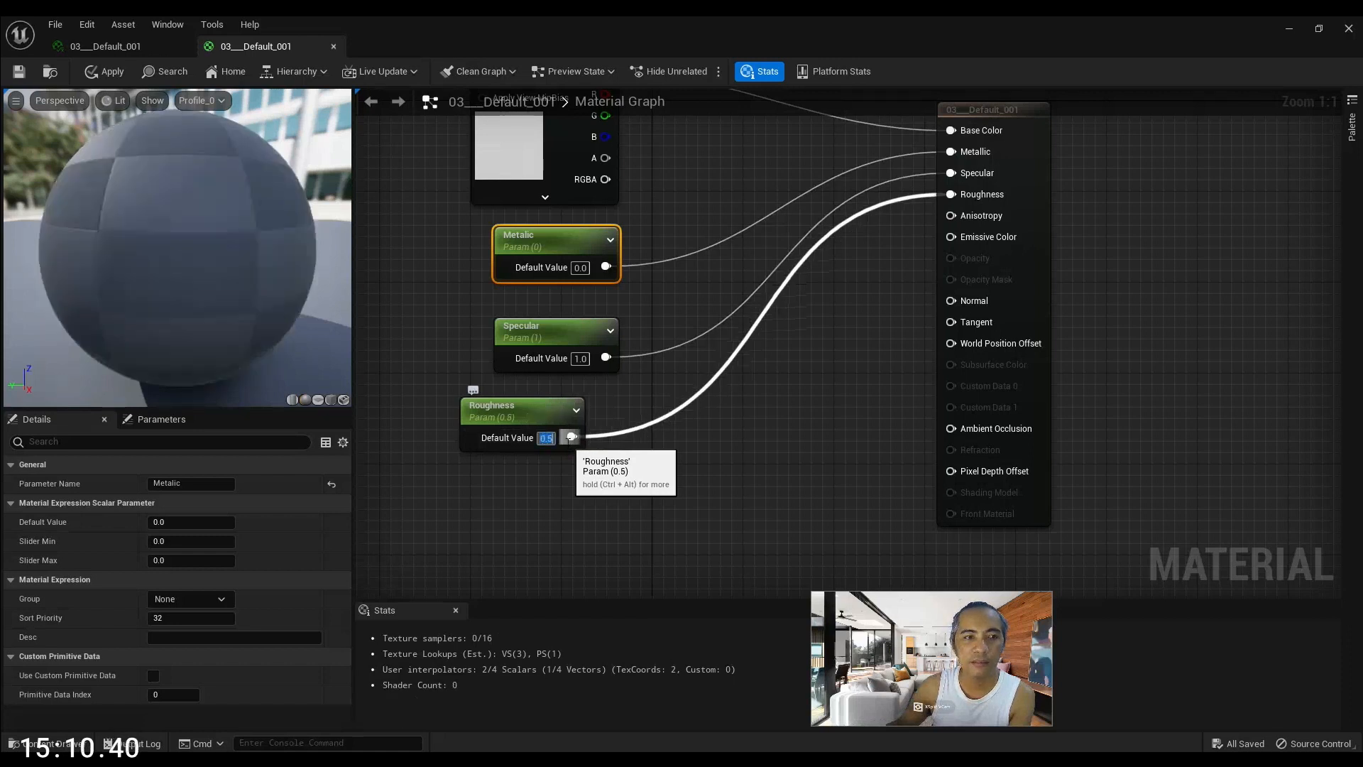
# Level the material result node's Base Color input with the texture's RGB output and save the parent material
pyautogui.moveTo(825, 309); pyautogui.dragTo(850, 428, button='right')
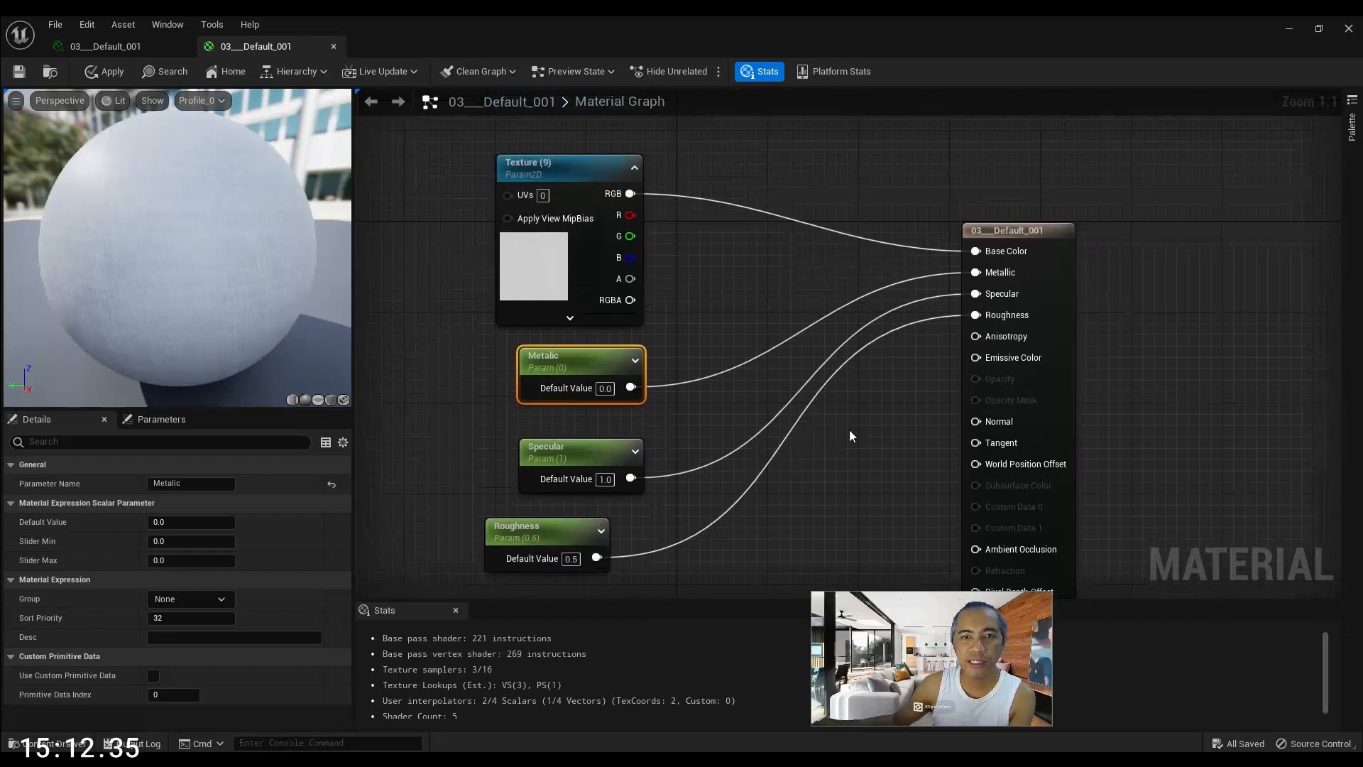
pyautogui.moveTo(1038, 232); pyautogui.dragTo(1038, 176)
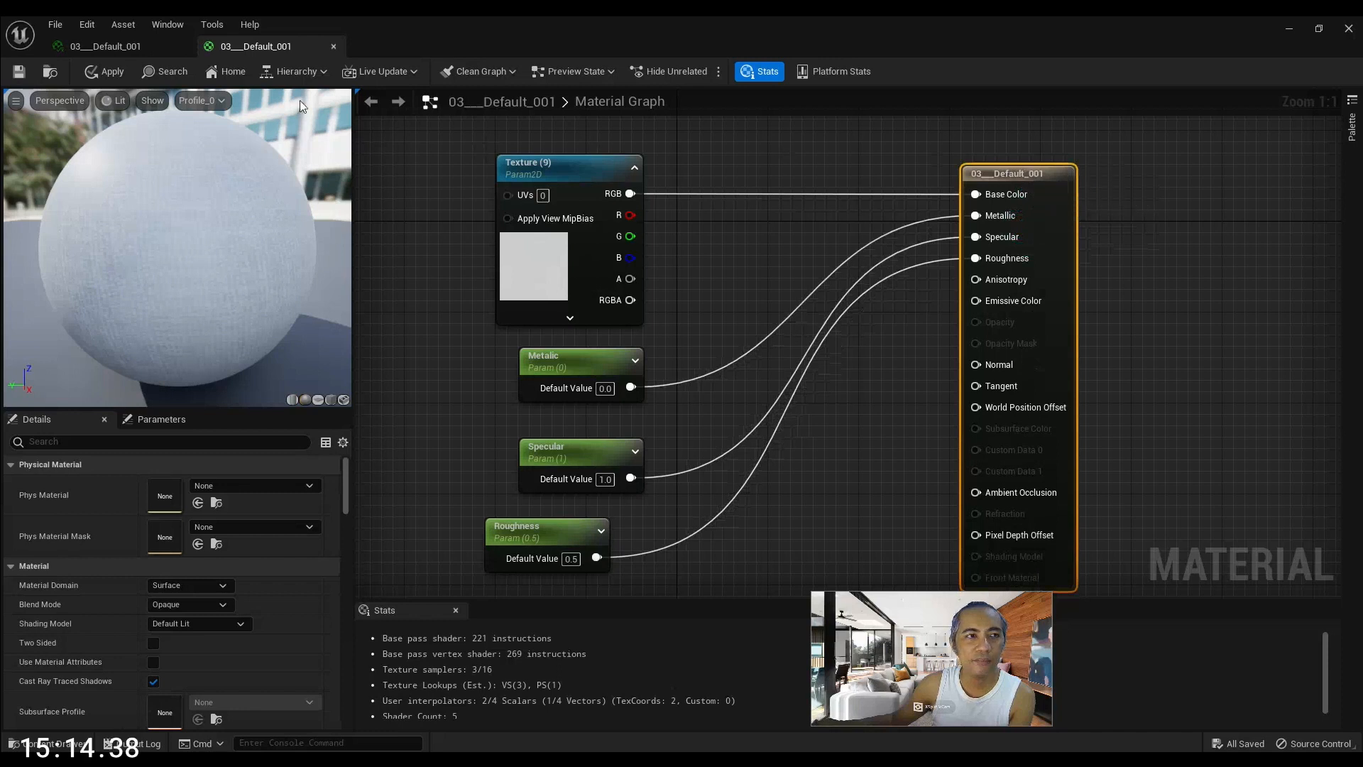
pyautogui.click(19, 71)
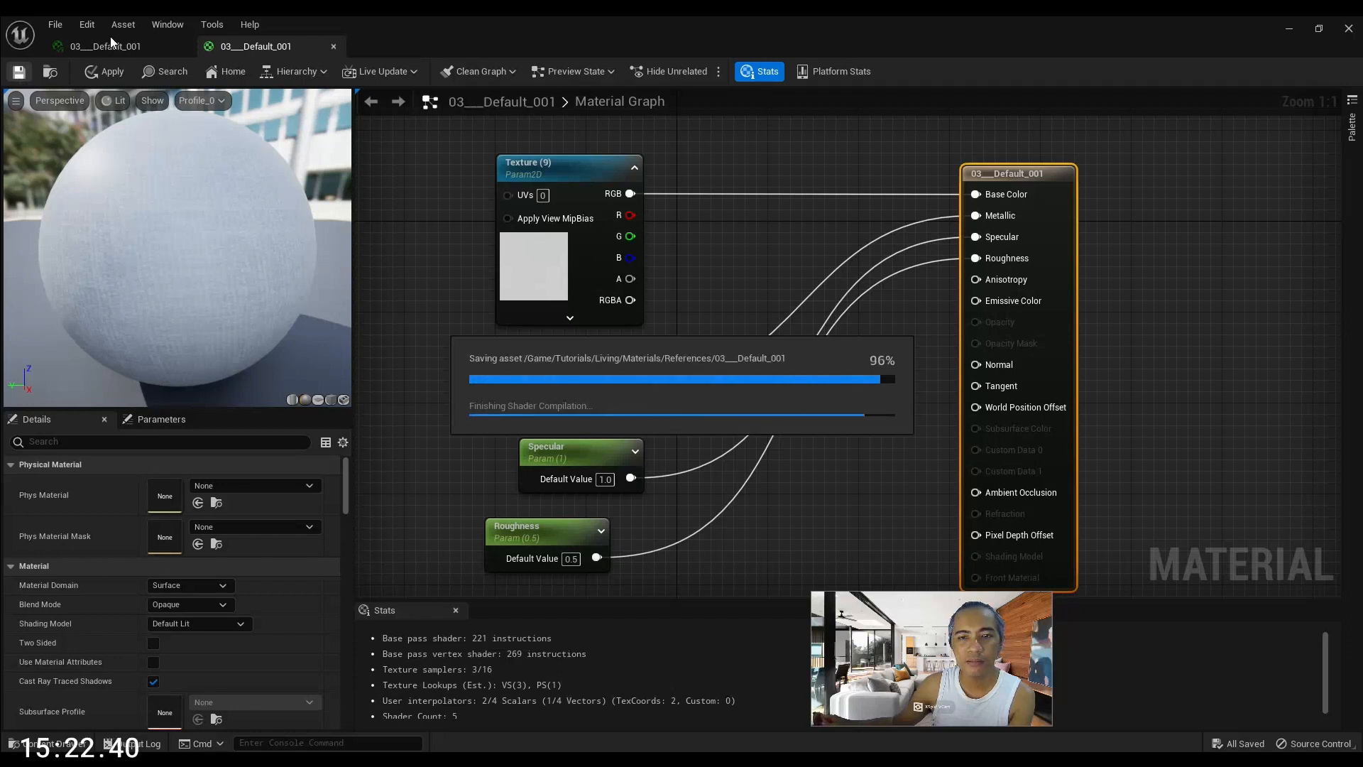
# In the 03___Default_001 material instance, enable the Metalic, Roughness and Specular parameter overrides
pyautogui.click(143, 47)
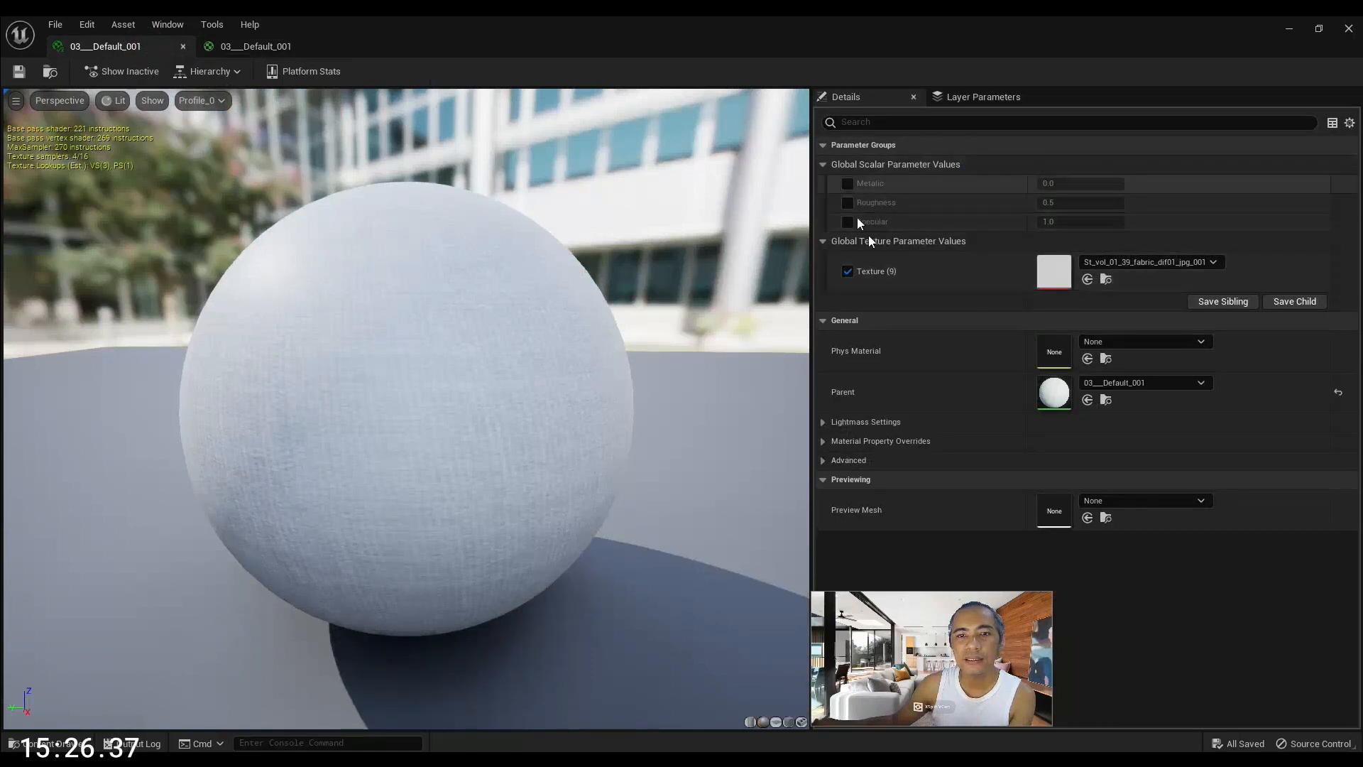
pyautogui.click(125, 48)
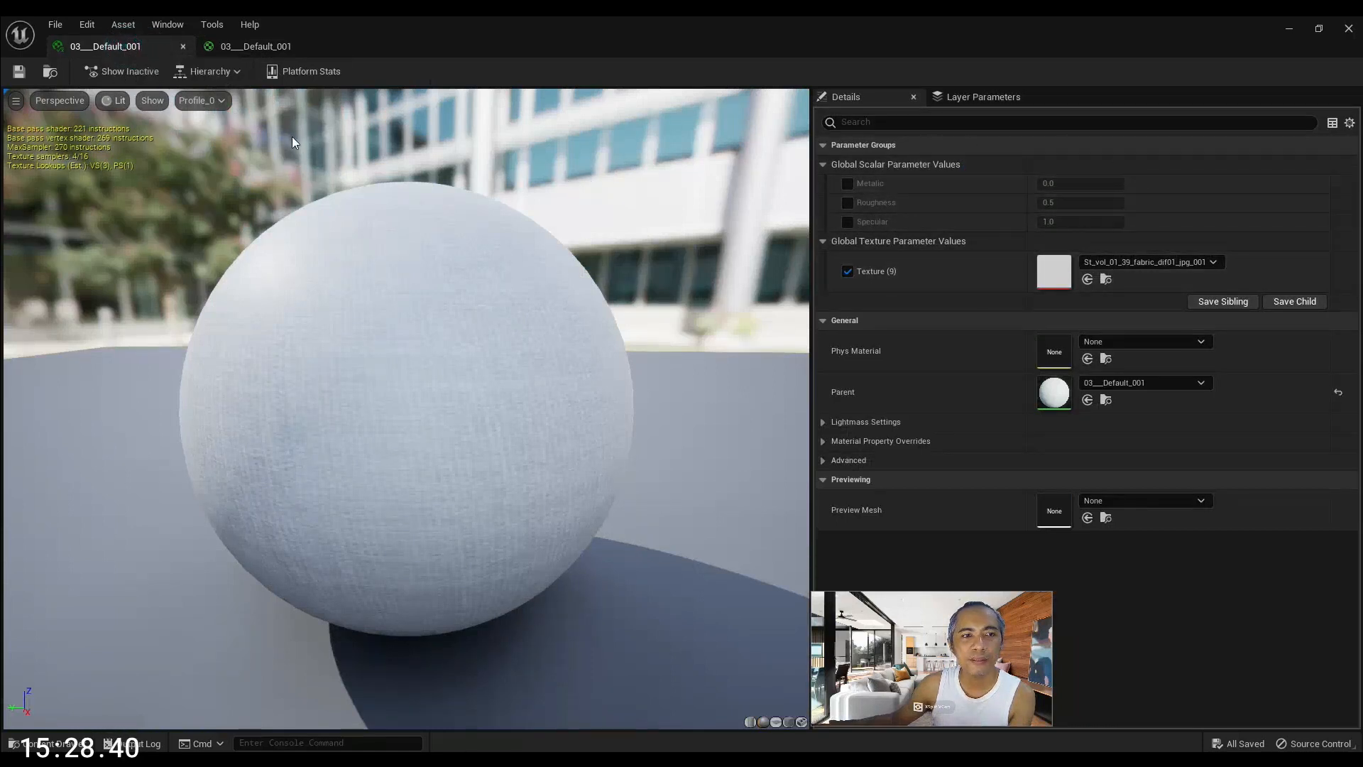
pyautogui.moveTo(406, 398); pyautogui.dragTo(408, 340)
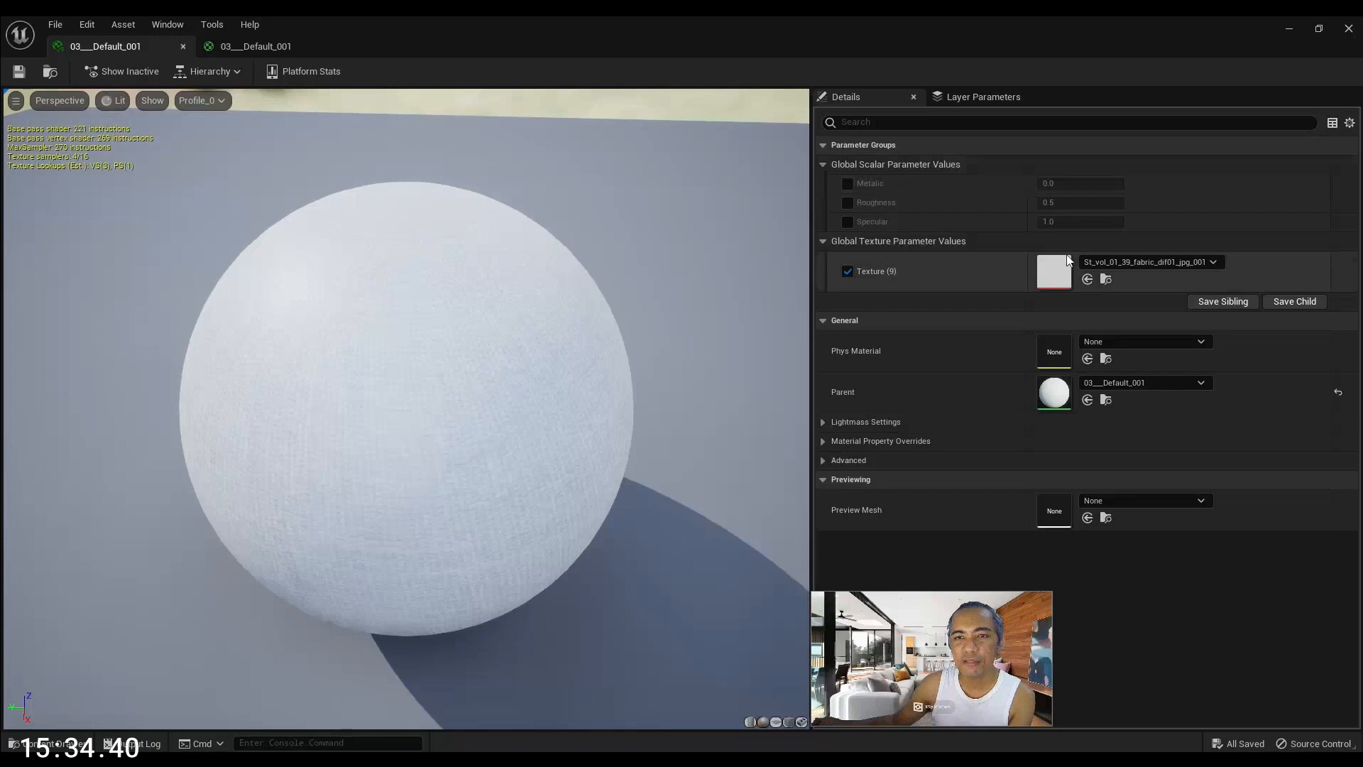
pyautogui.click(847, 183)
pyautogui.click(848, 203)
pyautogui.click(847, 222)
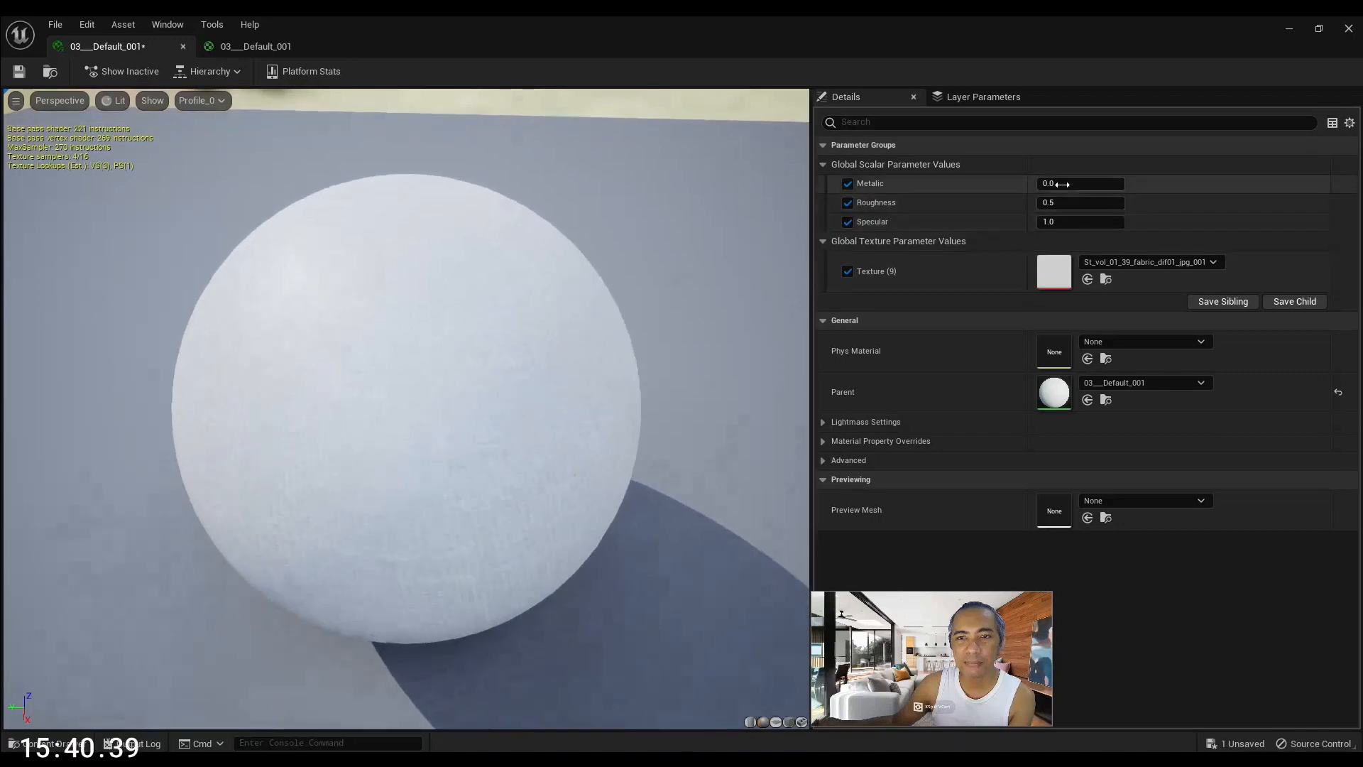
# Try a Metalic value of 1 in the material instance and compare its preview sphere with the parent graph
pyautogui.press('Return')
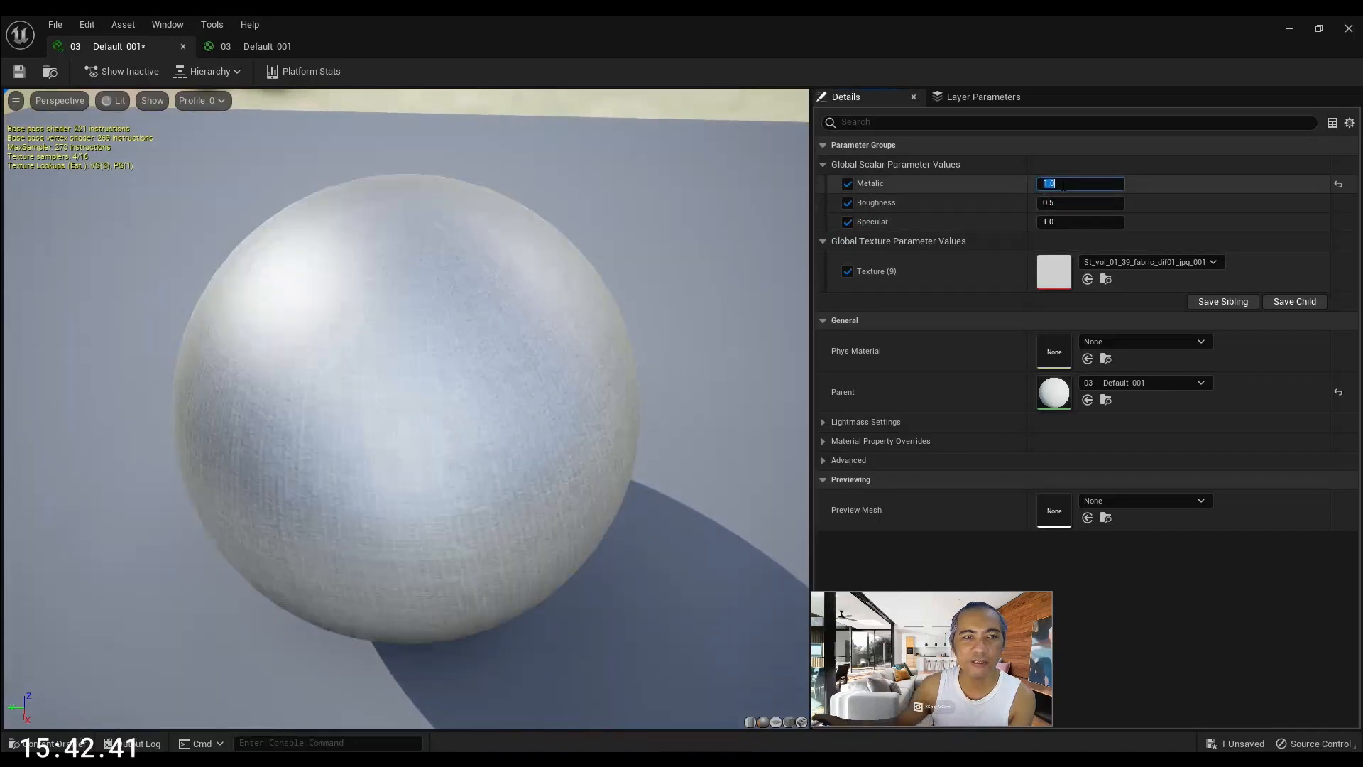
pyautogui.click(273, 47)
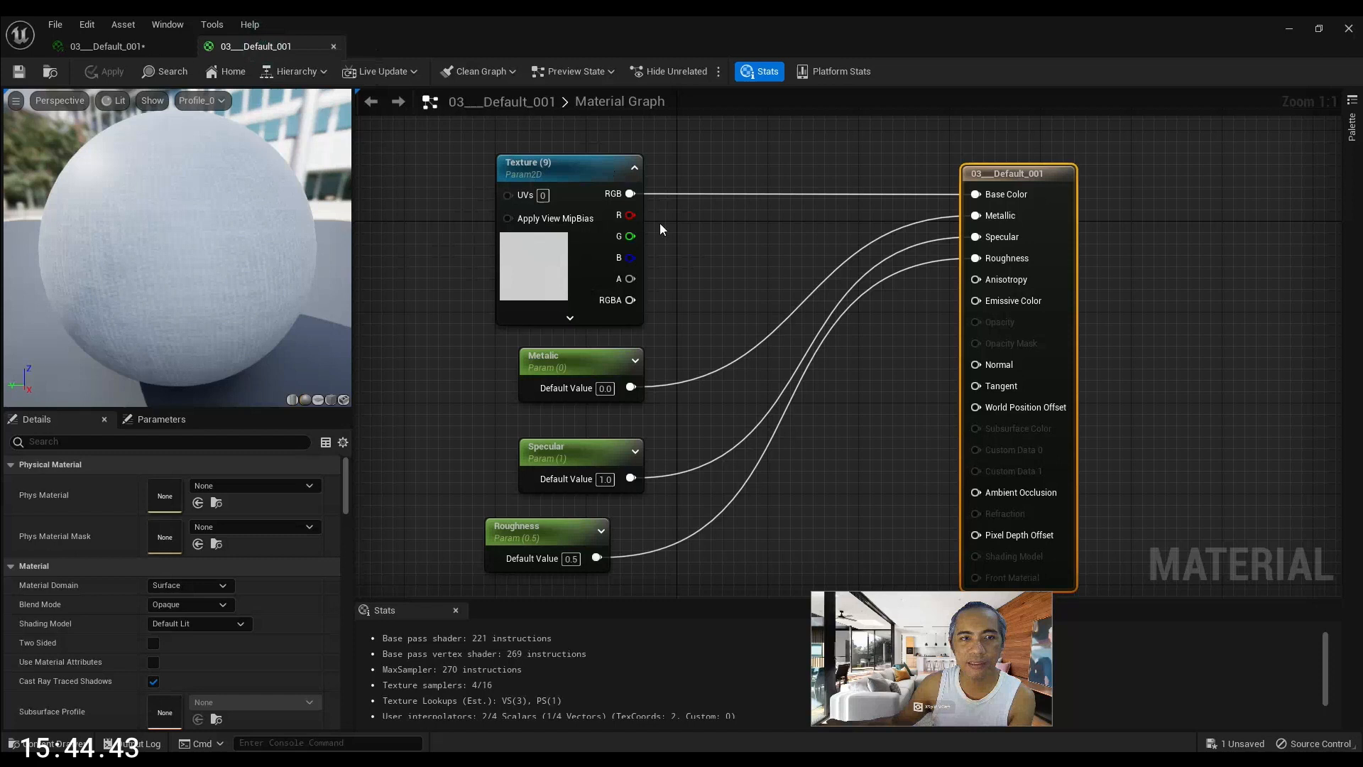
pyautogui.click(107, 46)
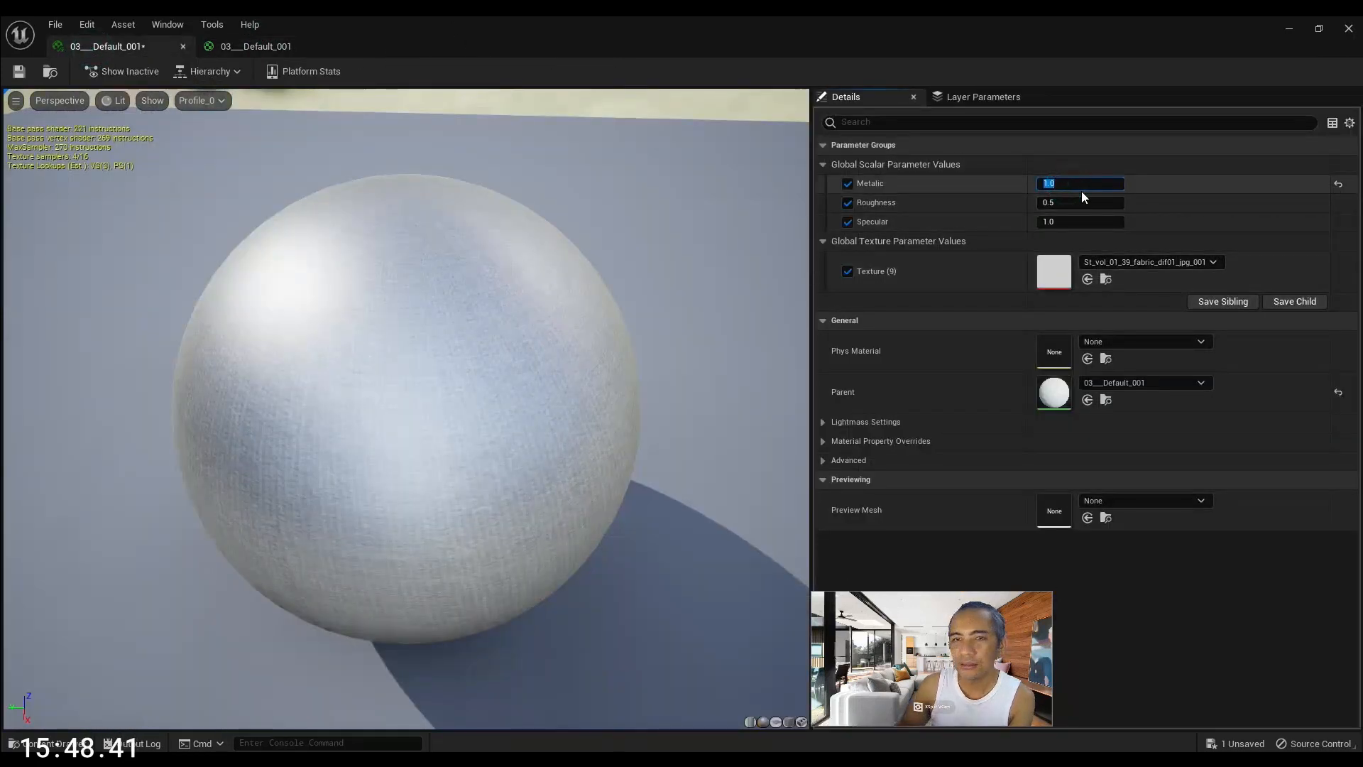
pyautogui.moveTo(383, 355); pyautogui.dragTo(319, 113)
pyautogui.scroll(2, 433, 330)
pyautogui.scroll(-3, 433, 330)
pyautogui.click(257, 46)
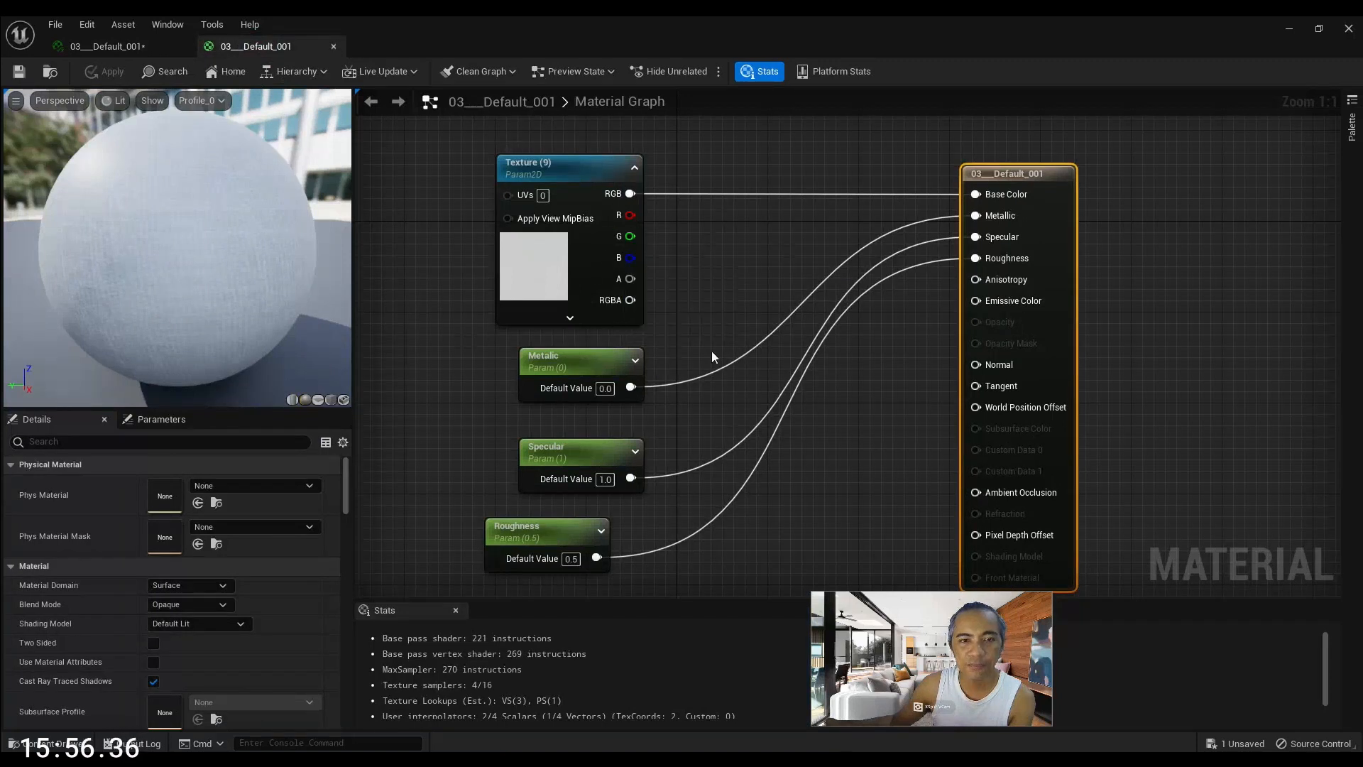
pyautogui.click(135, 45)
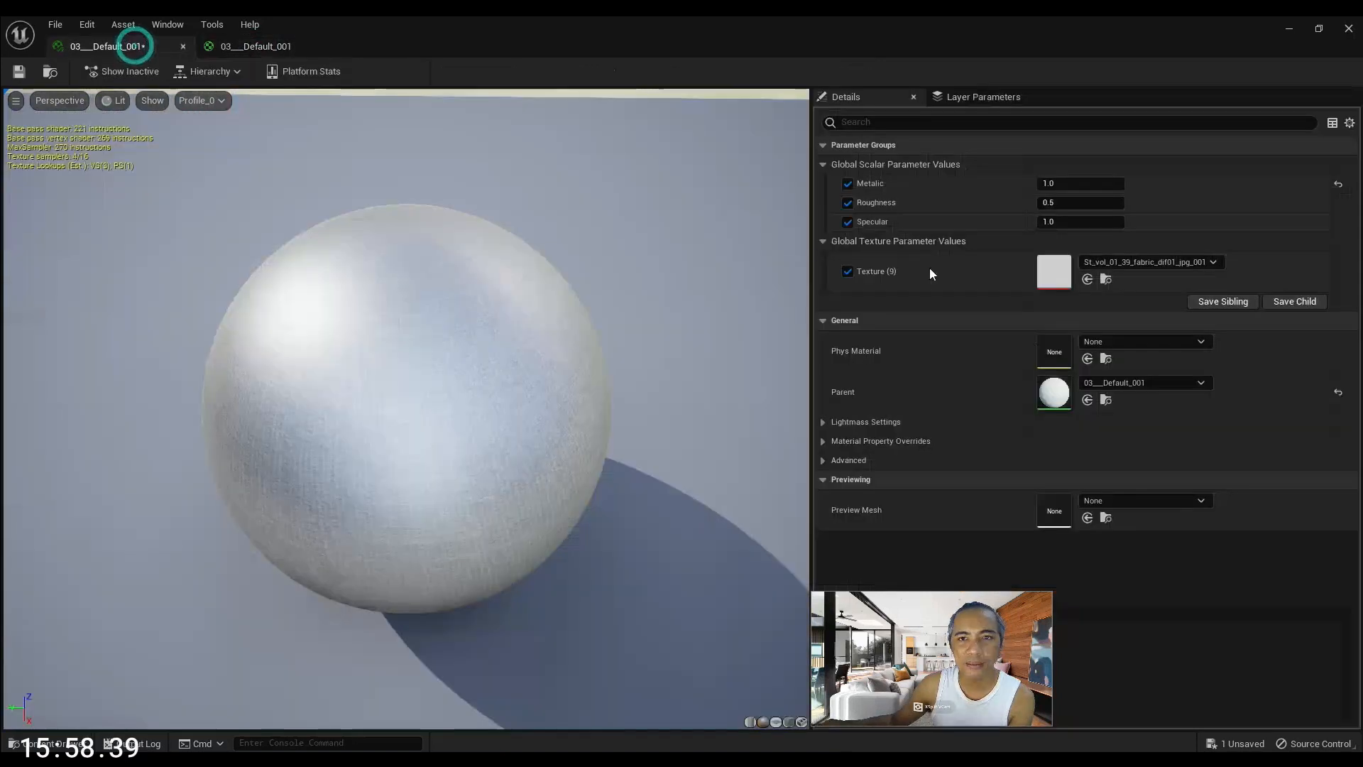
# Set the instance's Metalic value to 0, check the preview sphere and save the material instance
pyautogui.click(1070, 184)
pyautogui.write('0')
pyautogui.press('Return')
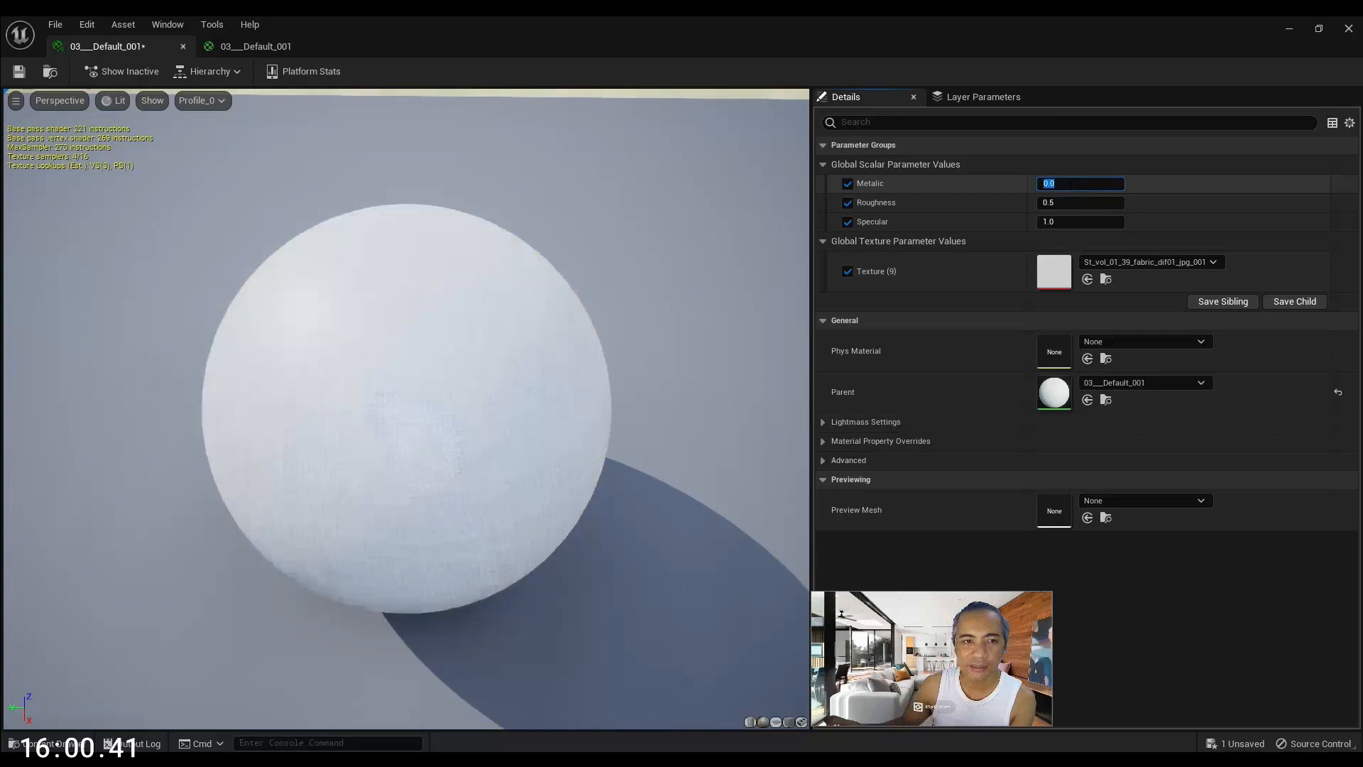
pyautogui.moveTo(478, 375); pyautogui.dragTo(411, 355)
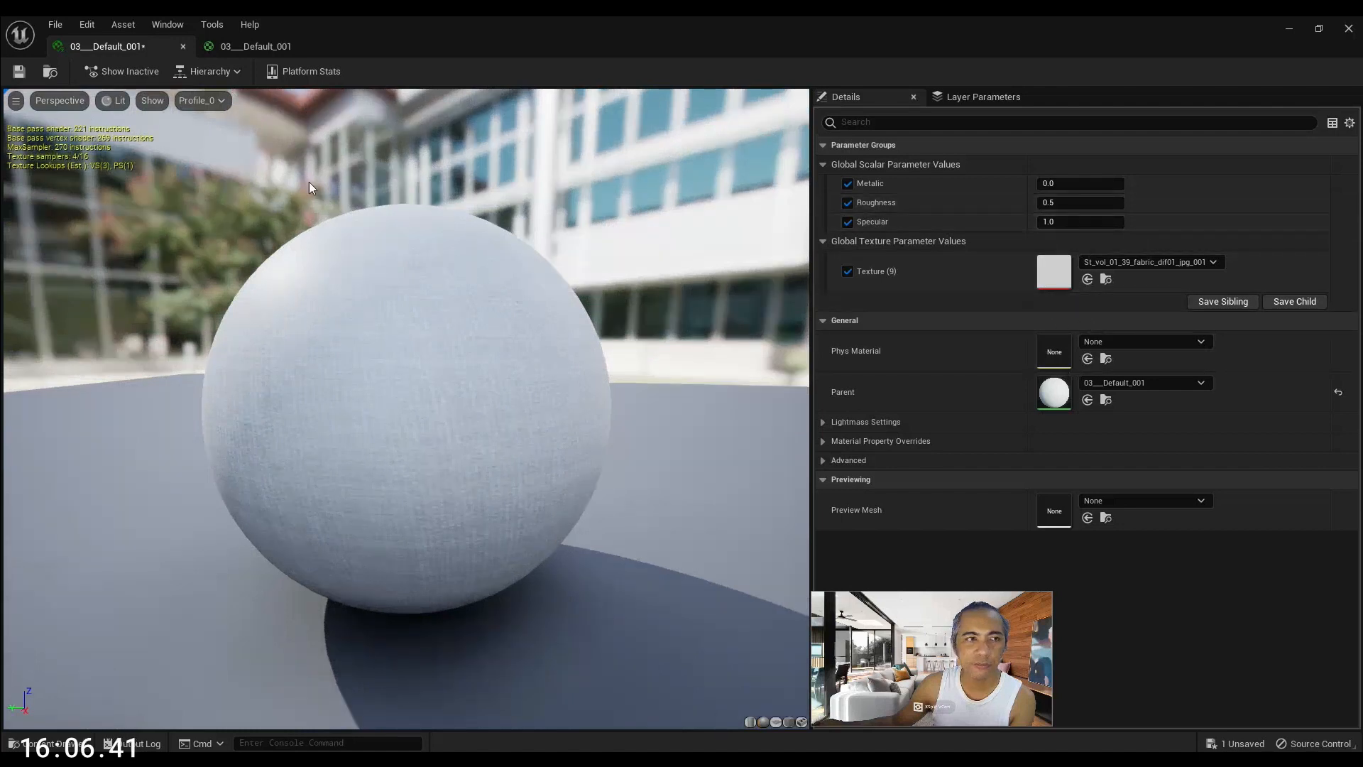
pyautogui.click(19, 72)
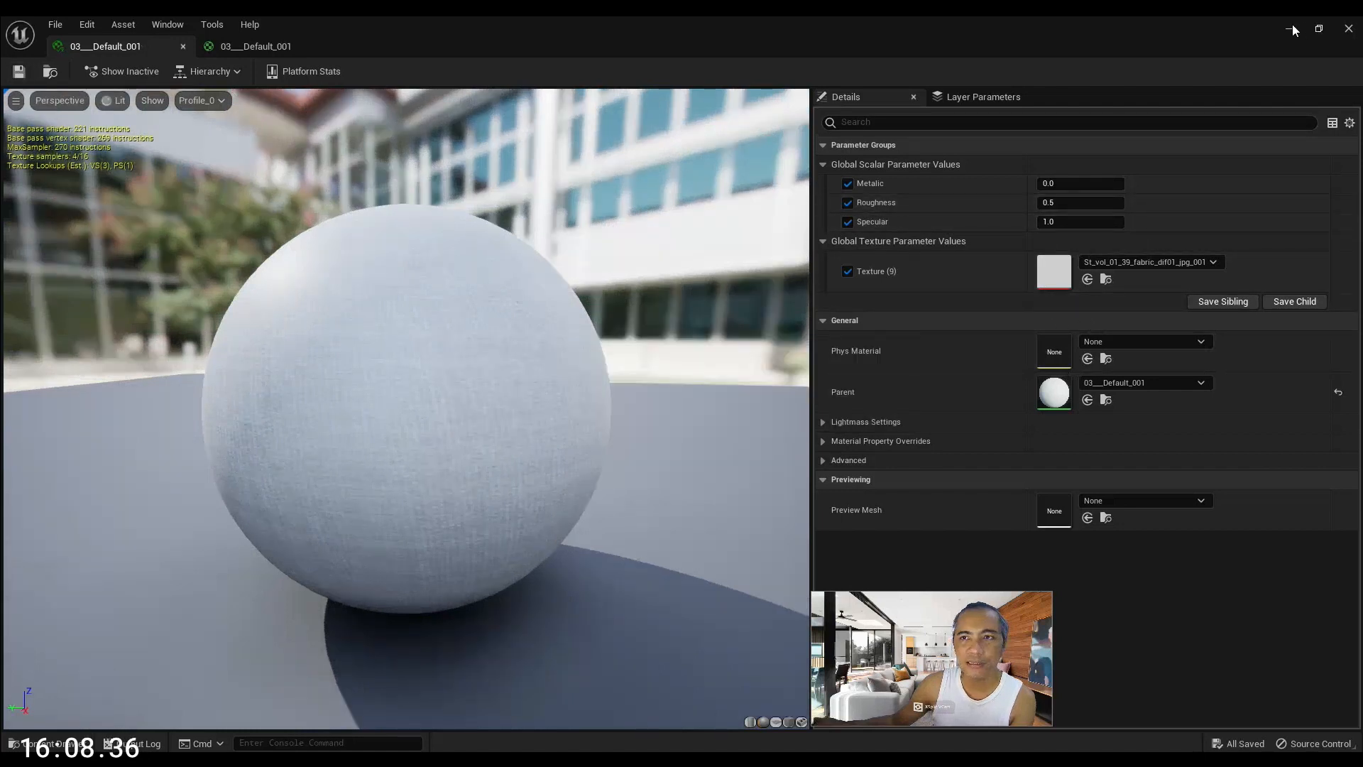
# Restore the material editor to a smaller floating window and check the sofa in the level viewport
pyautogui.click(1318, 28)
pyautogui.moveTo(702, 176); pyautogui.dragTo(672, 469)
pyautogui.moveTo(692, 261); pyautogui.dragTo(635, 309, button='right')
pyautogui.moveTo(636, 453); pyautogui.dragTo(598, 150)
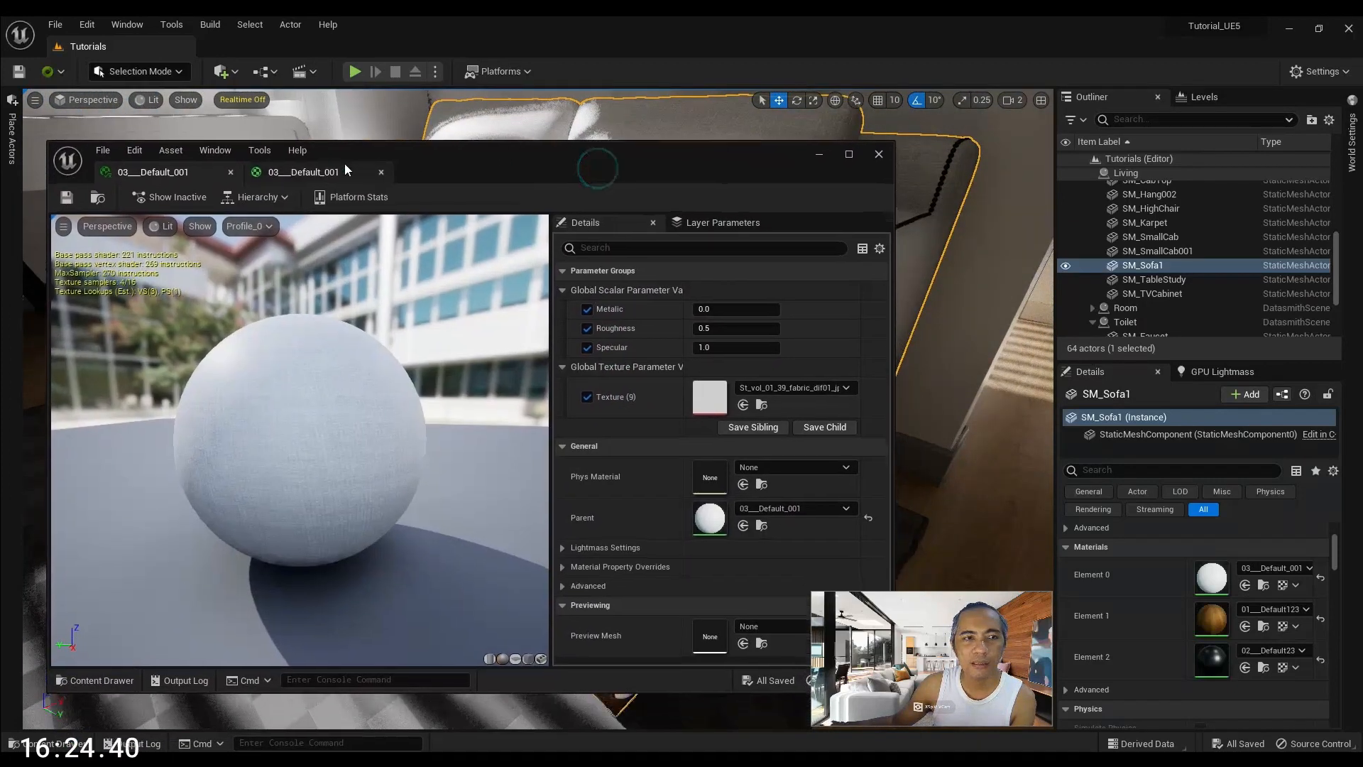
# In the parent material's graph, lower the material result node and shift the Roughness node into line with the other parameters
pyautogui.click(341, 172)
pyautogui.scroll(4, 718, 474)
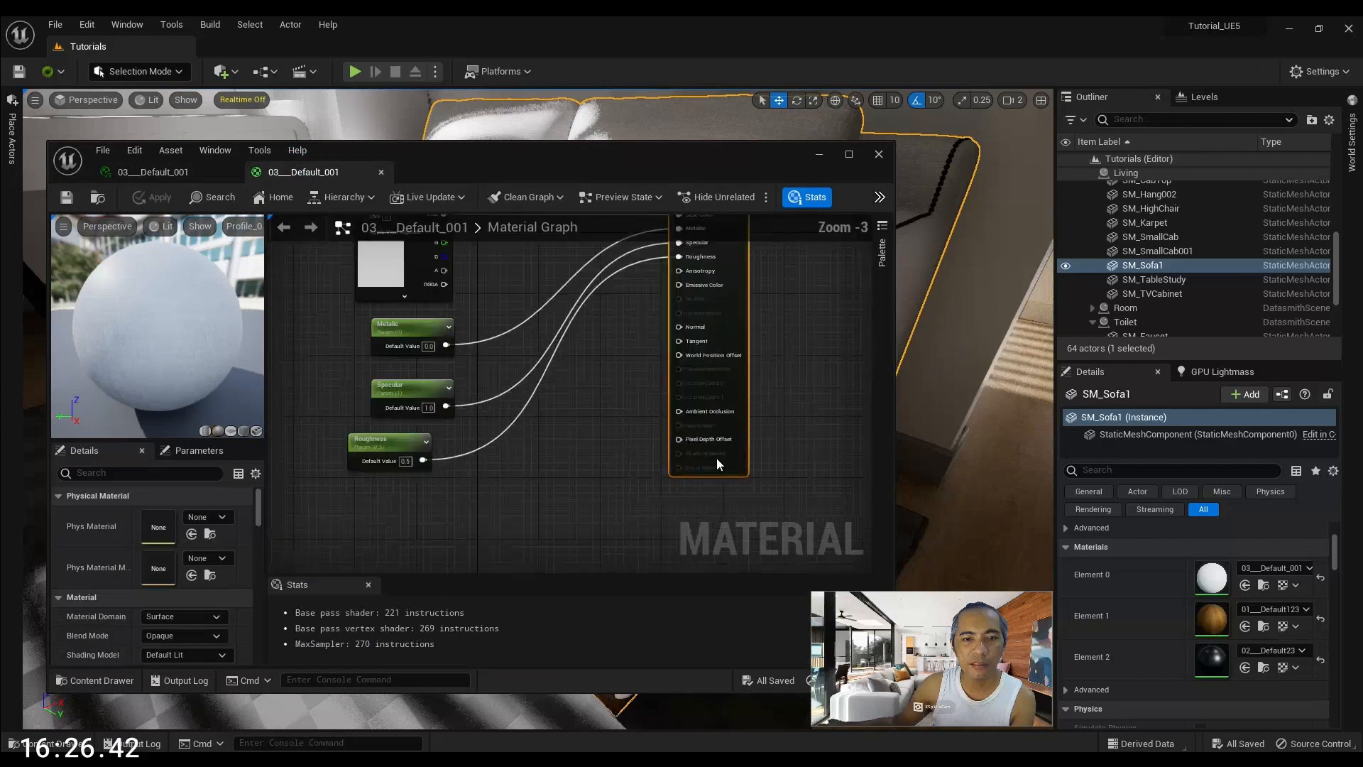
pyautogui.moveTo(560, 395); pyautogui.dragTo(703, 490, button='right')
pyautogui.scroll(-2, 692, 499)
pyautogui.moveTo(803, 284); pyautogui.dragTo(803, 361)
pyautogui.click(506, 478)
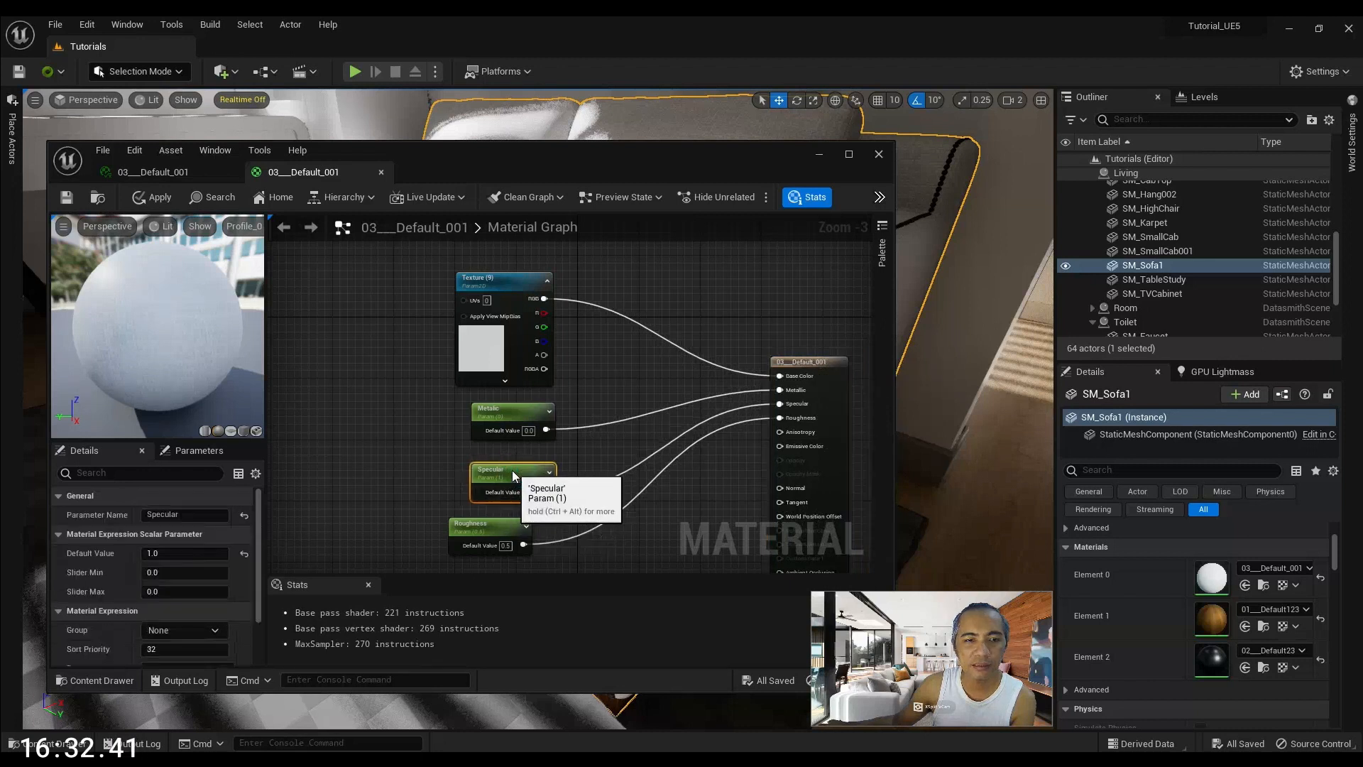
pyautogui.moveTo(508, 535); pyautogui.dragTo(521, 542)
pyautogui.moveTo(720, 526); pyautogui.dragTo(644, 389, button='right')
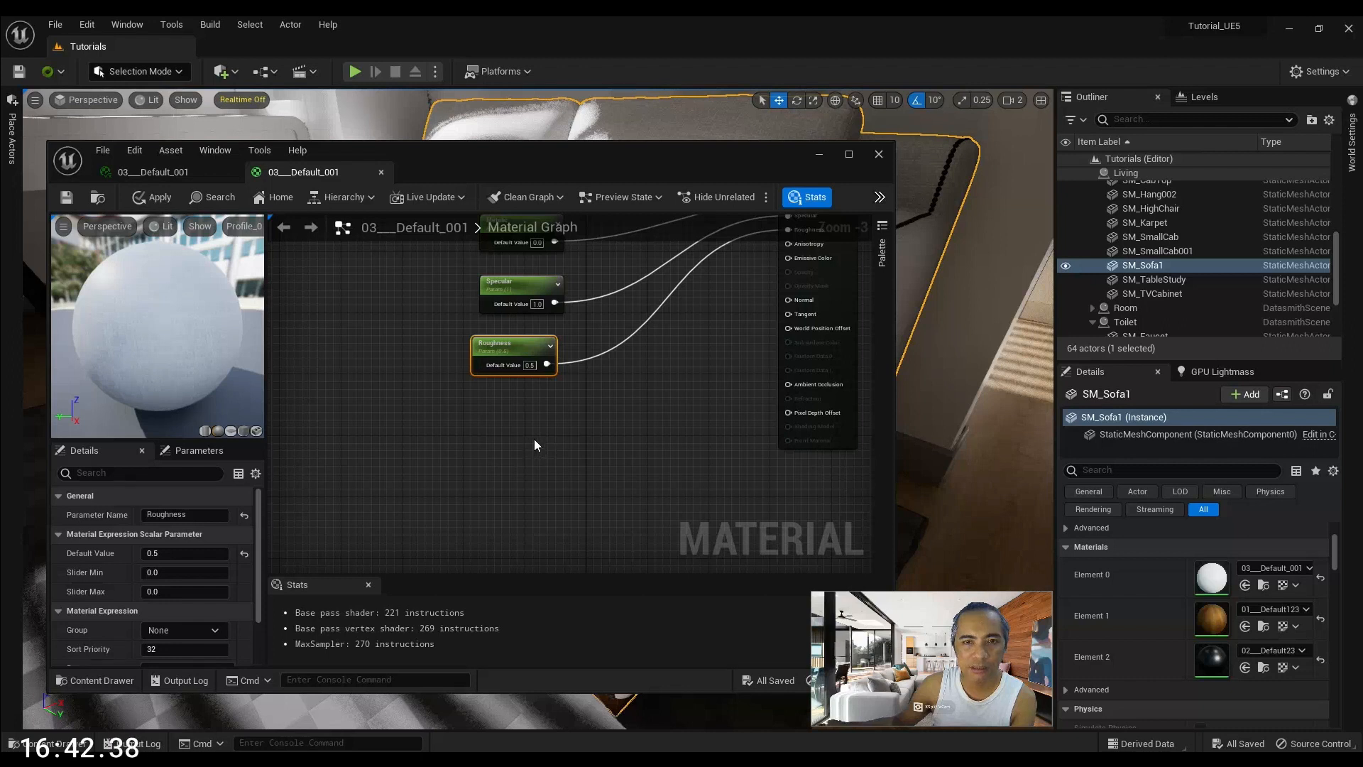
# Add a constant below the Roughness node and convert it into a parameter named Normal
pyautogui.click(534, 433)
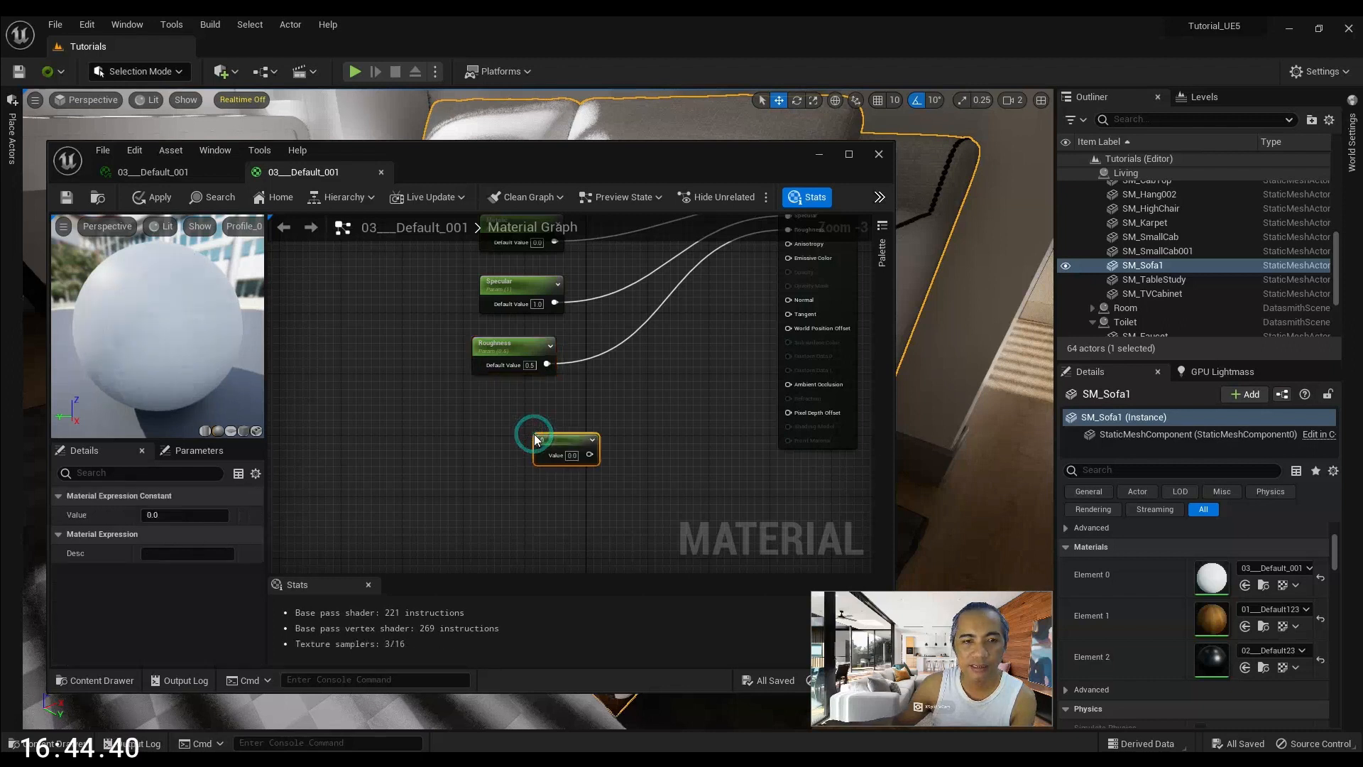
pyautogui.moveTo(546, 426); pyautogui.dragTo(532, 411)
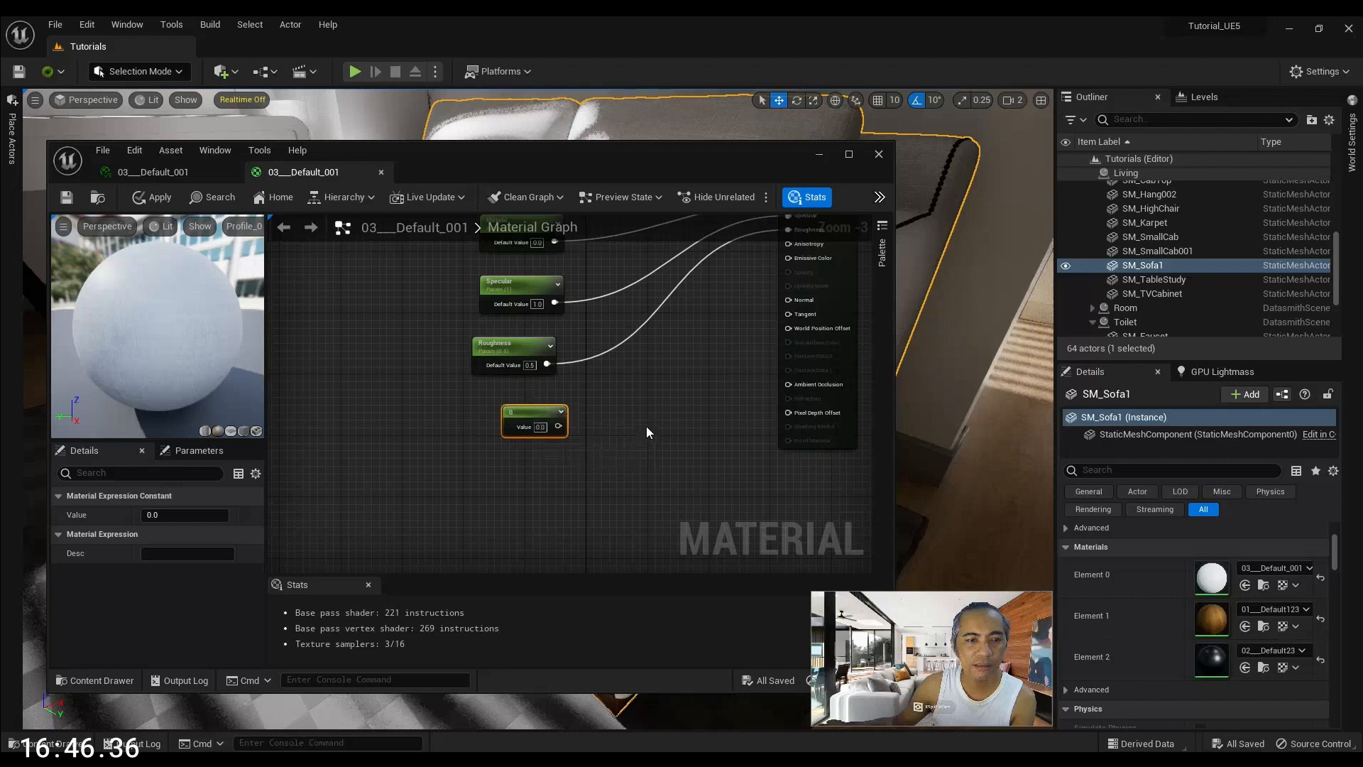
pyautogui.rightClick(530, 413)
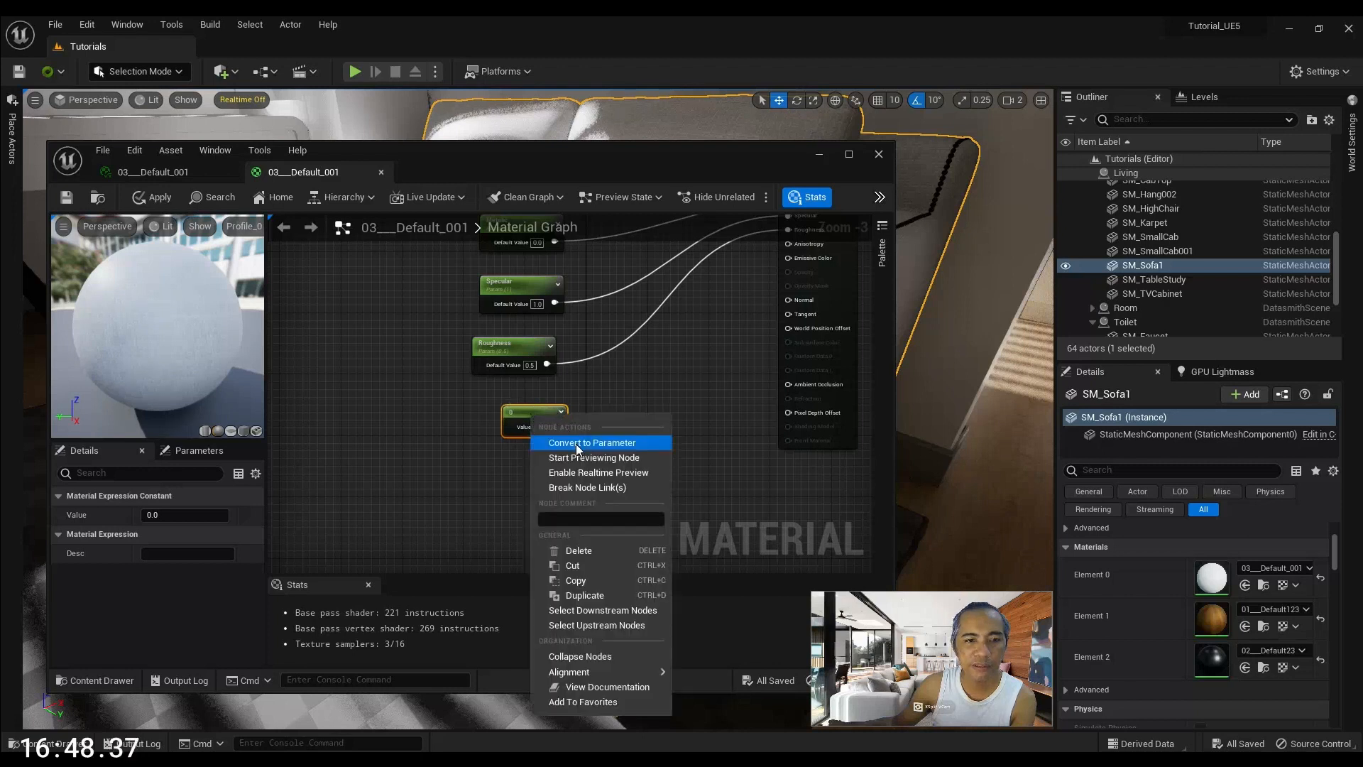
pyautogui.click(611, 443)
pyautogui.click(186, 514)
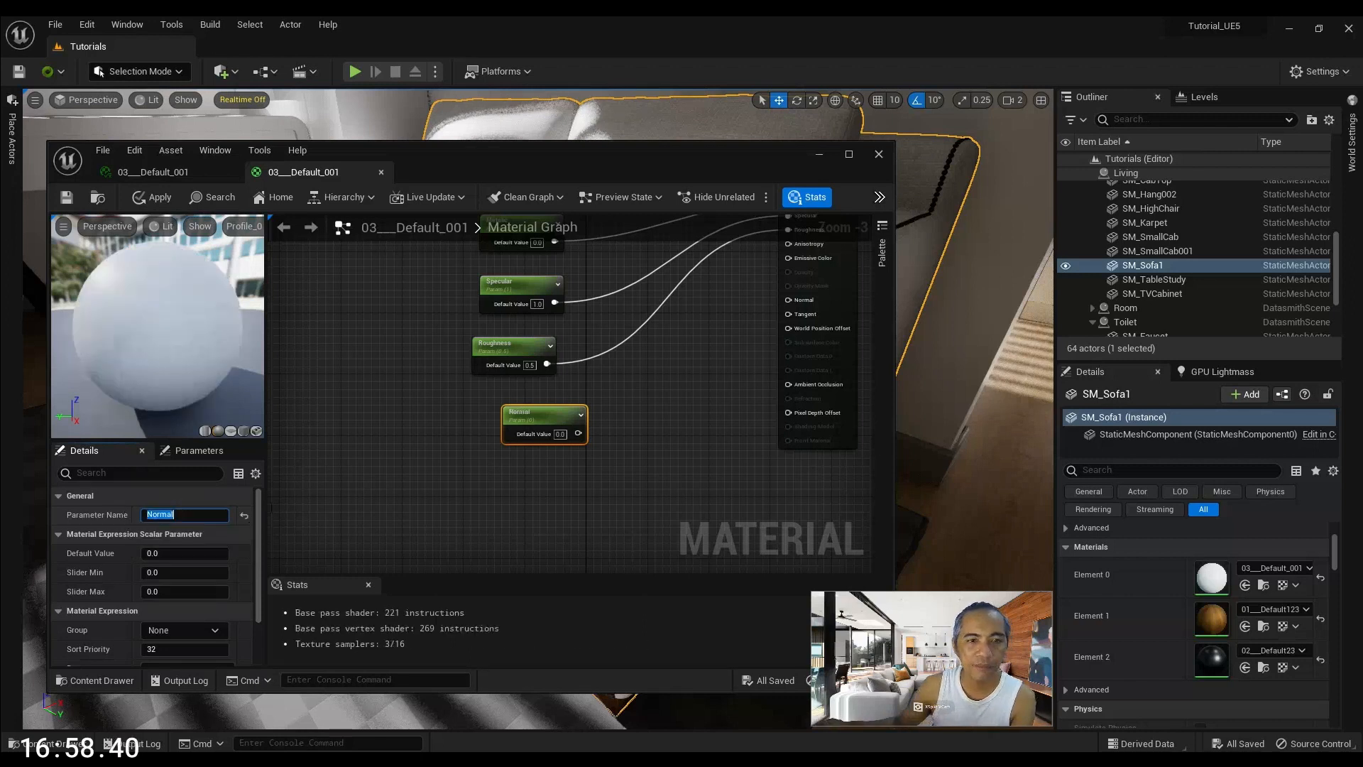
# Try connecting the Normal parameter to the material's Normal input, with the node placed directly below Roughness
pyautogui.scroll(1, 654, 364)
pyautogui.moveTo(801, 300); pyautogui.dragTo(571, 441)
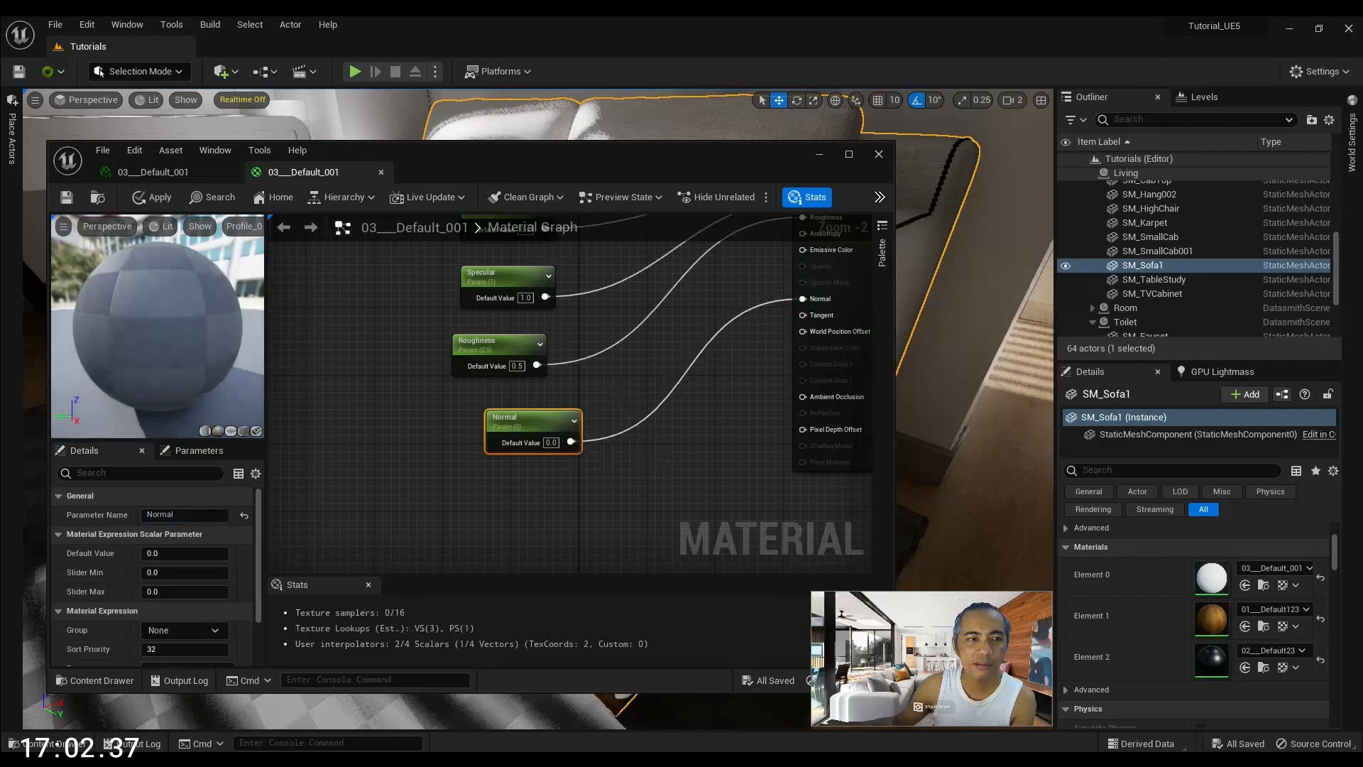
pyautogui.moveTo(549, 427); pyautogui.dragTo(566, 468, button='right')
pyautogui.moveTo(566, 468); pyautogui.dragTo(540, 459)
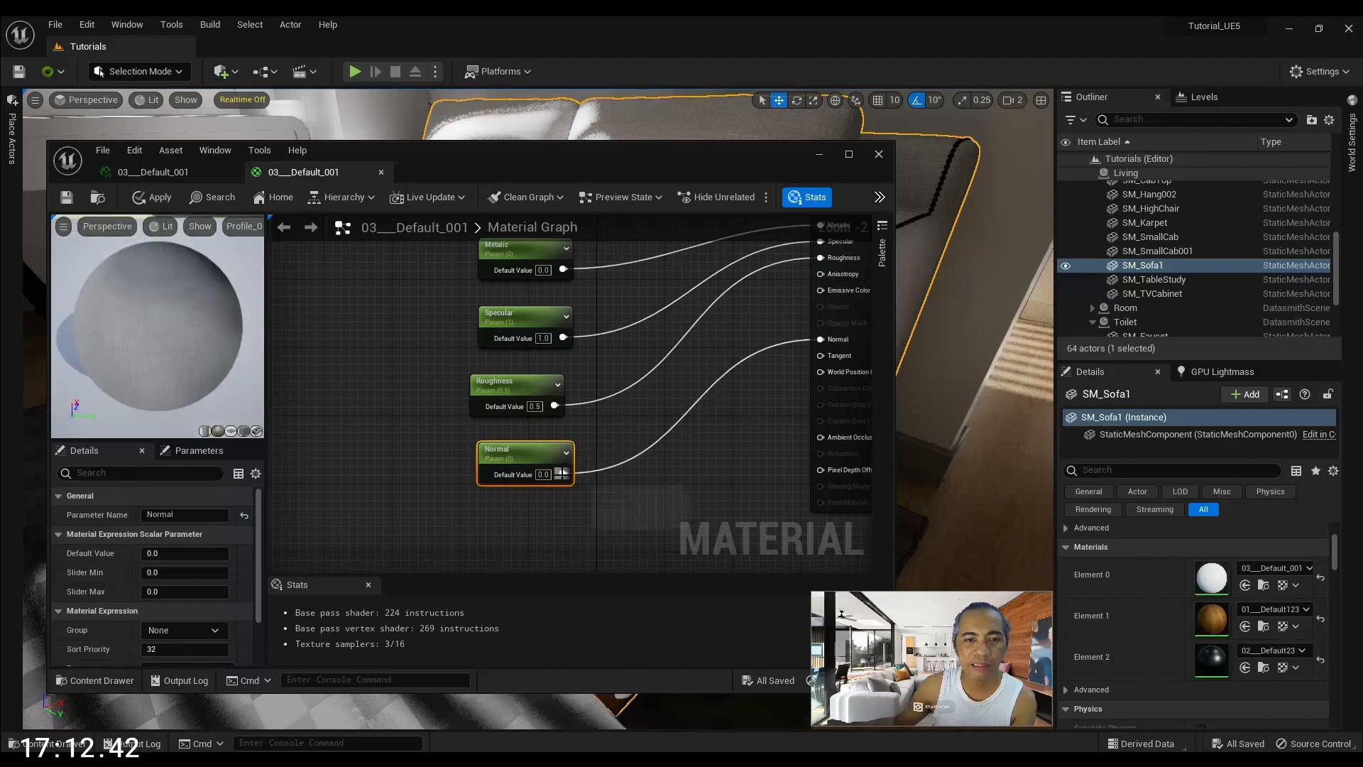
# Disconnect the Normal parameter from the material's Normal input and check the material preview
pyautogui.moveTo(813, 346); pyautogui.dragTo(672, 403, button='right')
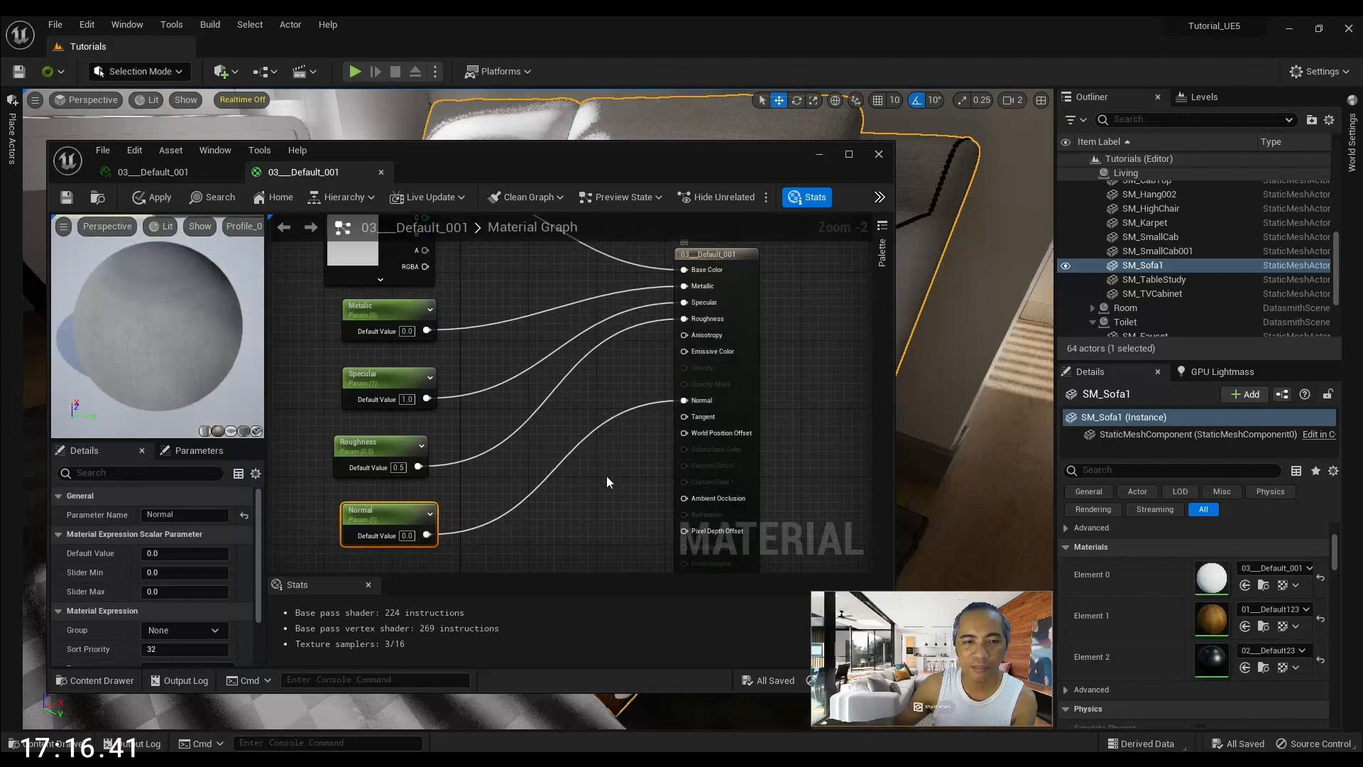
pyautogui.scroll(2, 606, 481)
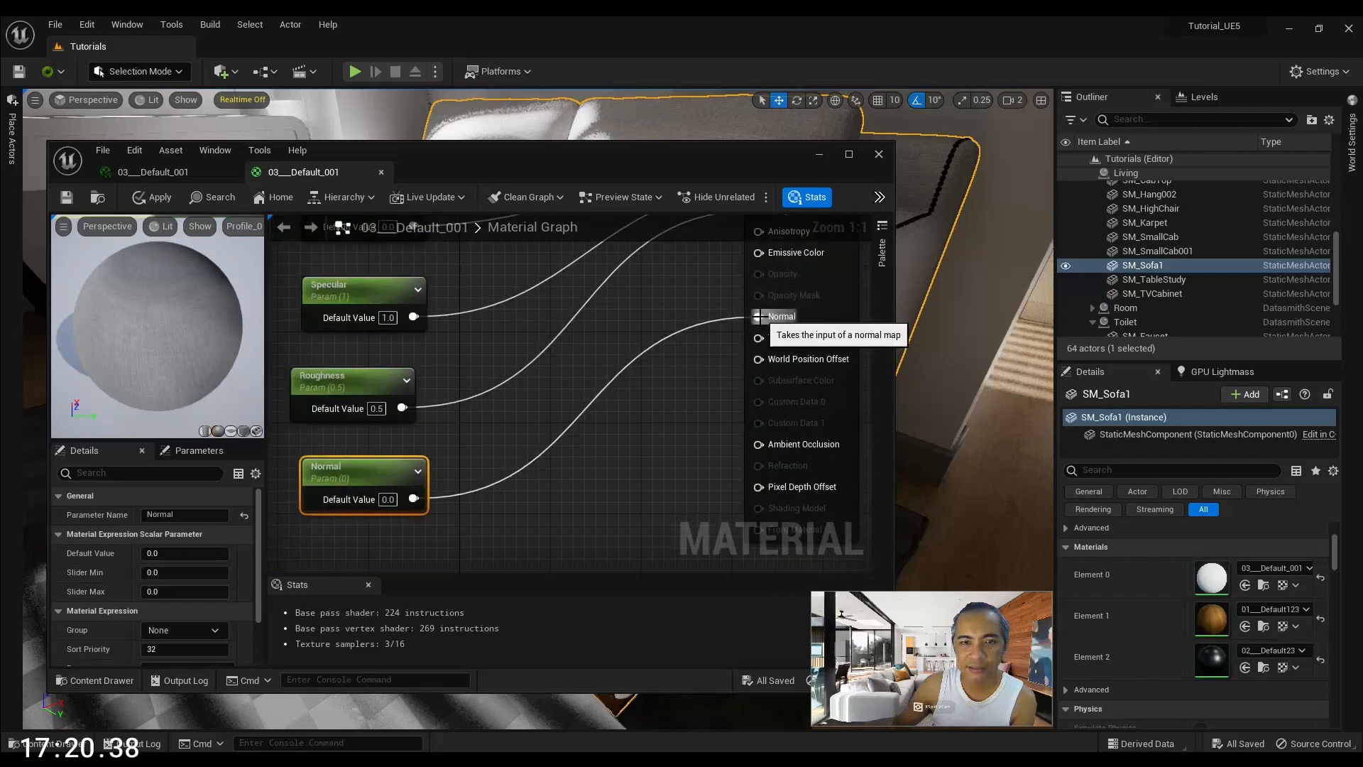
pyautogui.keyDown('alt'); pyautogui.click(758, 316); pyautogui.keyUp('alt')
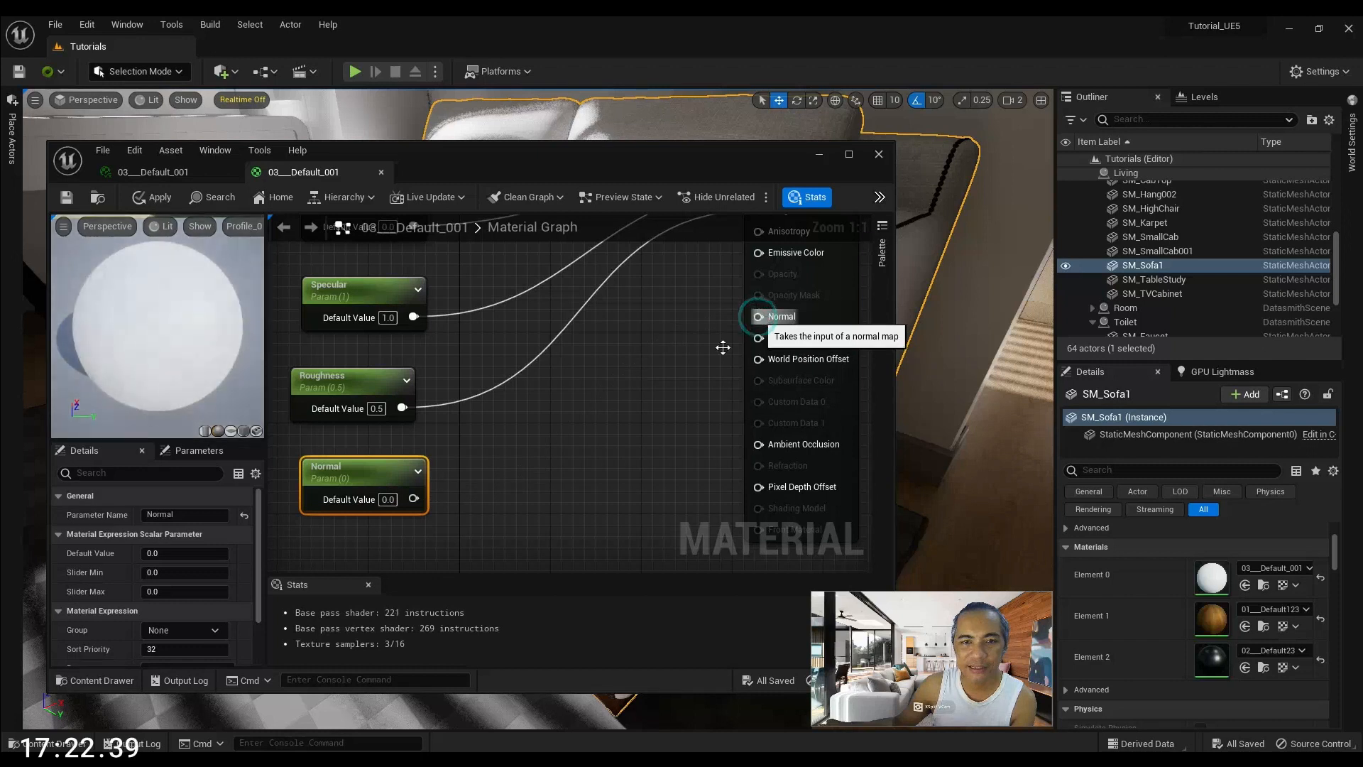
pyautogui.moveTo(578, 407); pyautogui.dragTo(586, 453, button='right')
pyautogui.scroll(3, 151, 335)
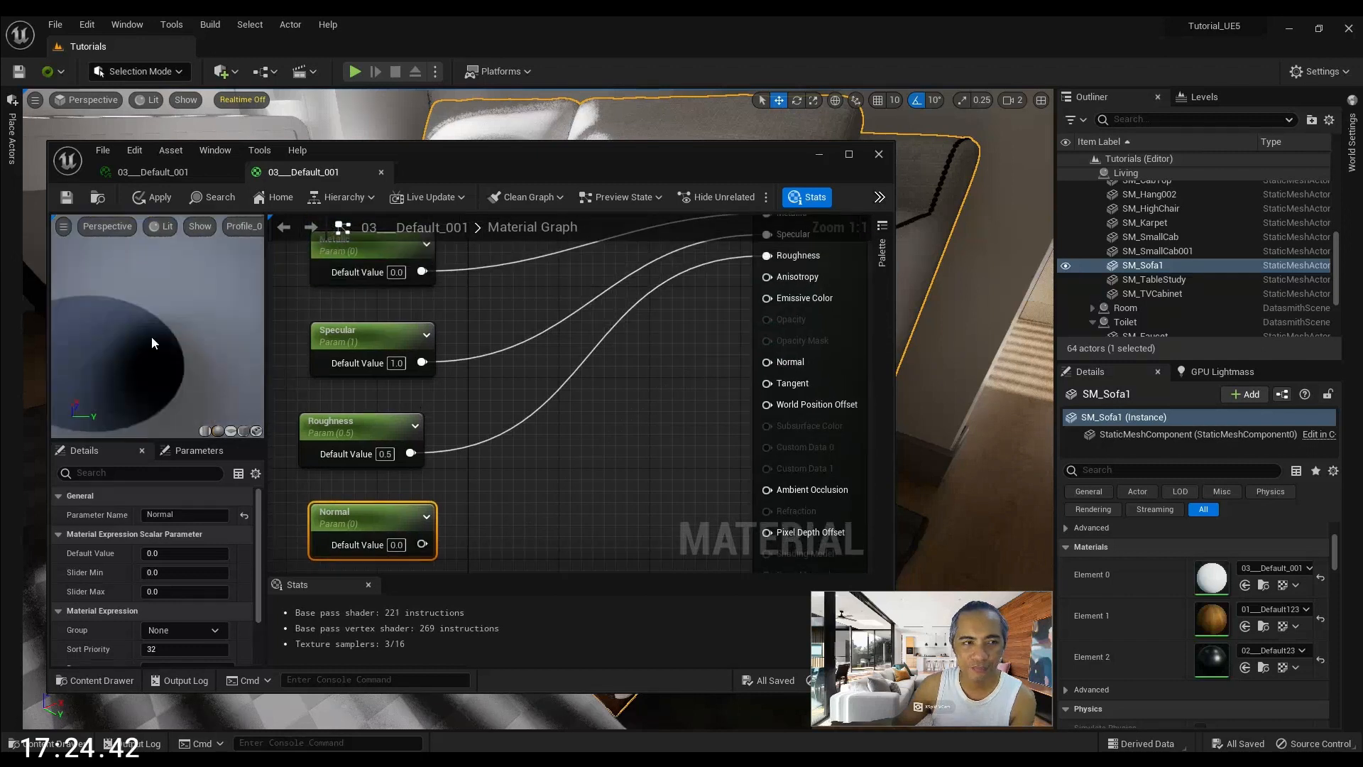
# Reconnect the Normal parameter to the material's Normal input to check the preview, and disconnect it again
pyautogui.scroll(-4, 151, 336)
pyautogui.moveTo(421, 544); pyautogui.dragTo(765, 363)
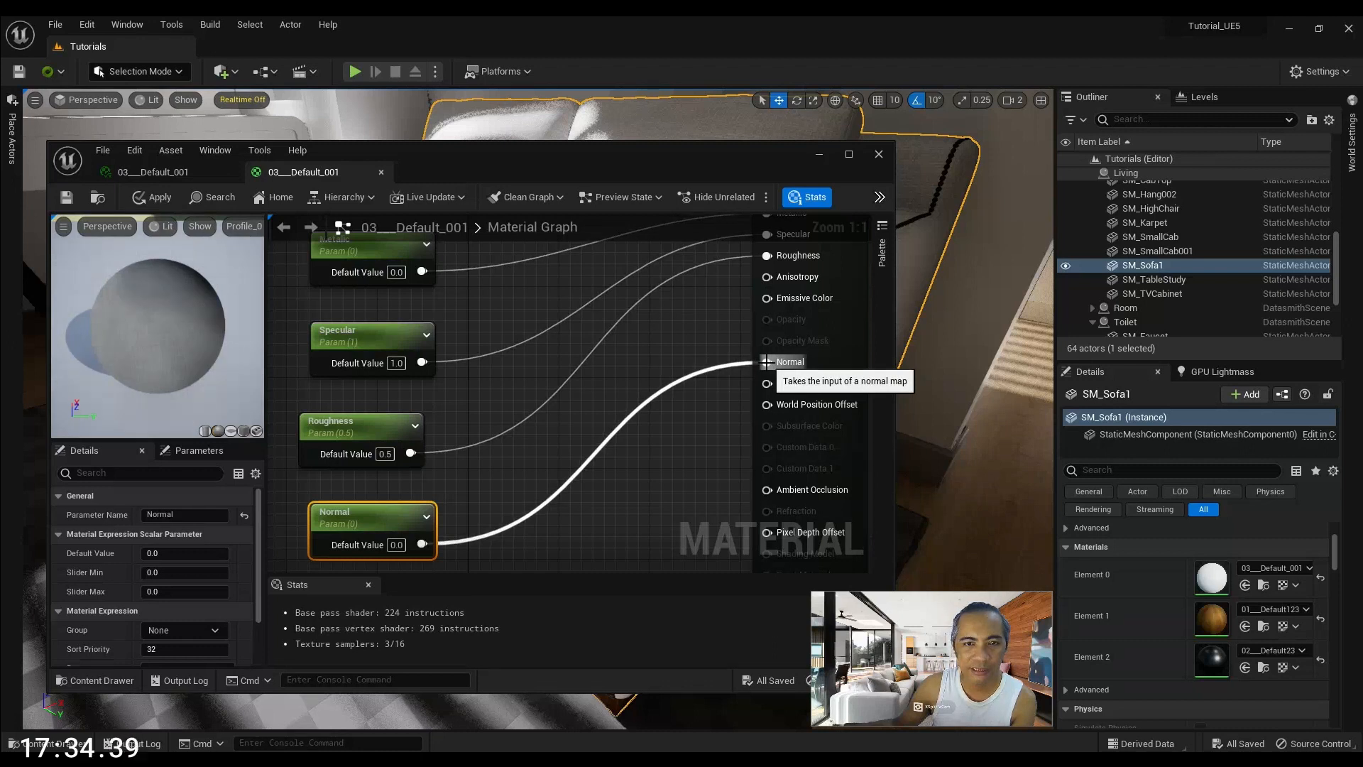
pyautogui.keyDown('alt'); pyautogui.click(766, 362); pyautogui.keyUp('alt')
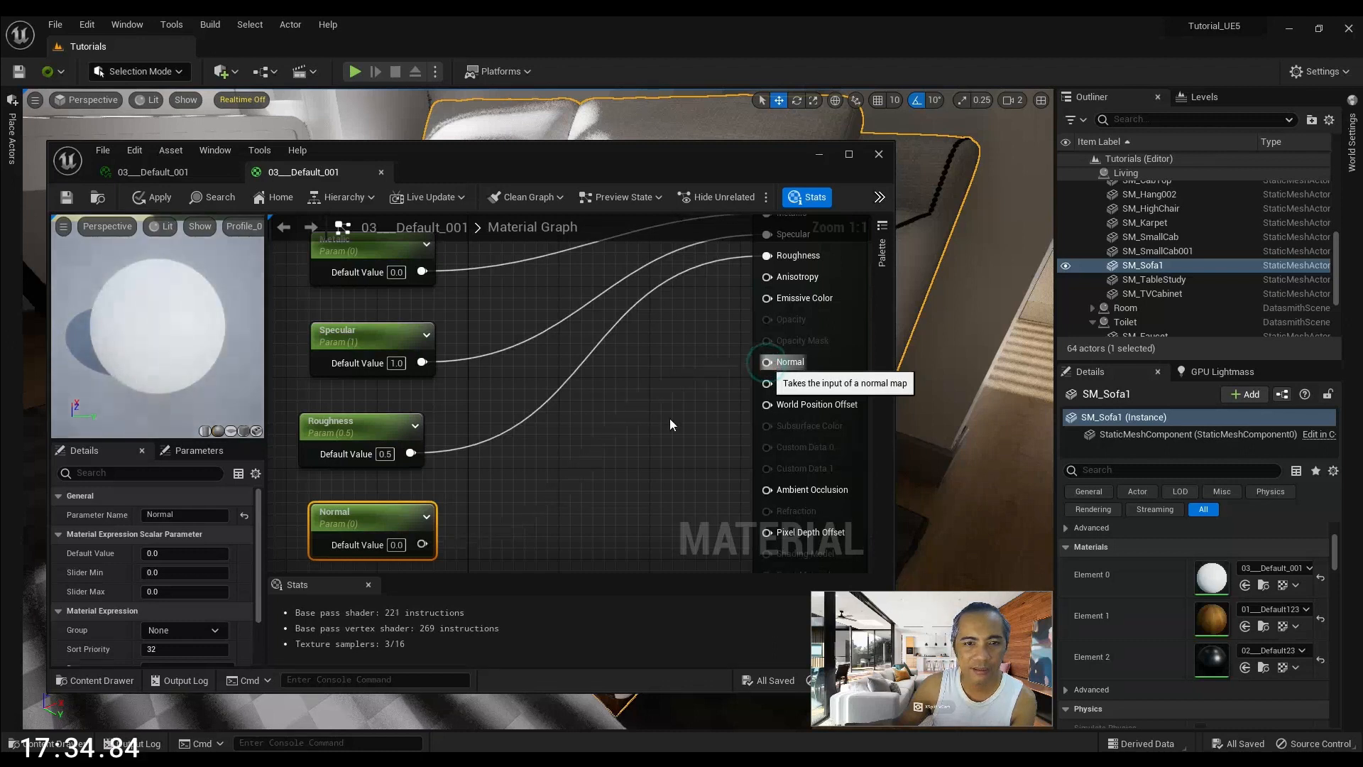
# Save the parent material 03___Default_001 and close the material editor
pyautogui.click(70, 201)
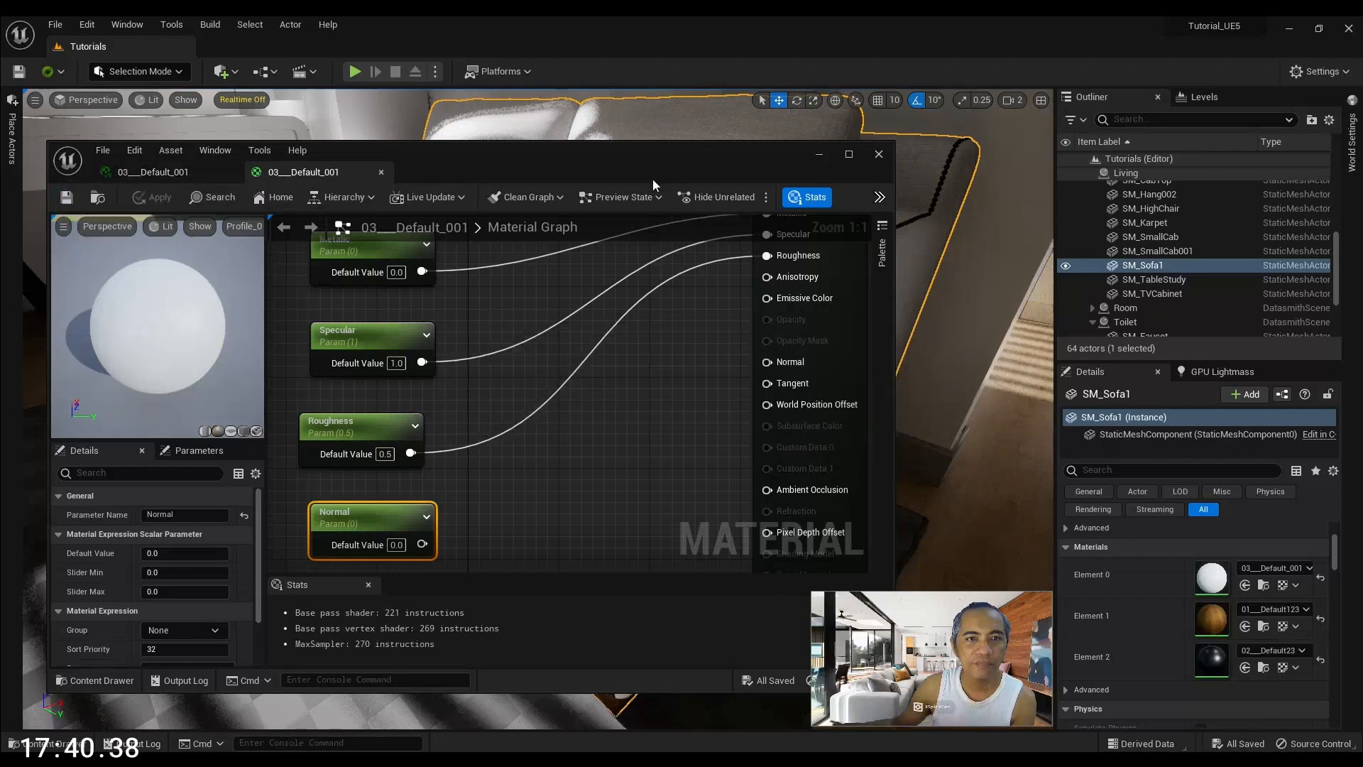
pyautogui.click(879, 155)
pyautogui.moveTo(537, 409); pyautogui.dragTo(700, 302, button='right')
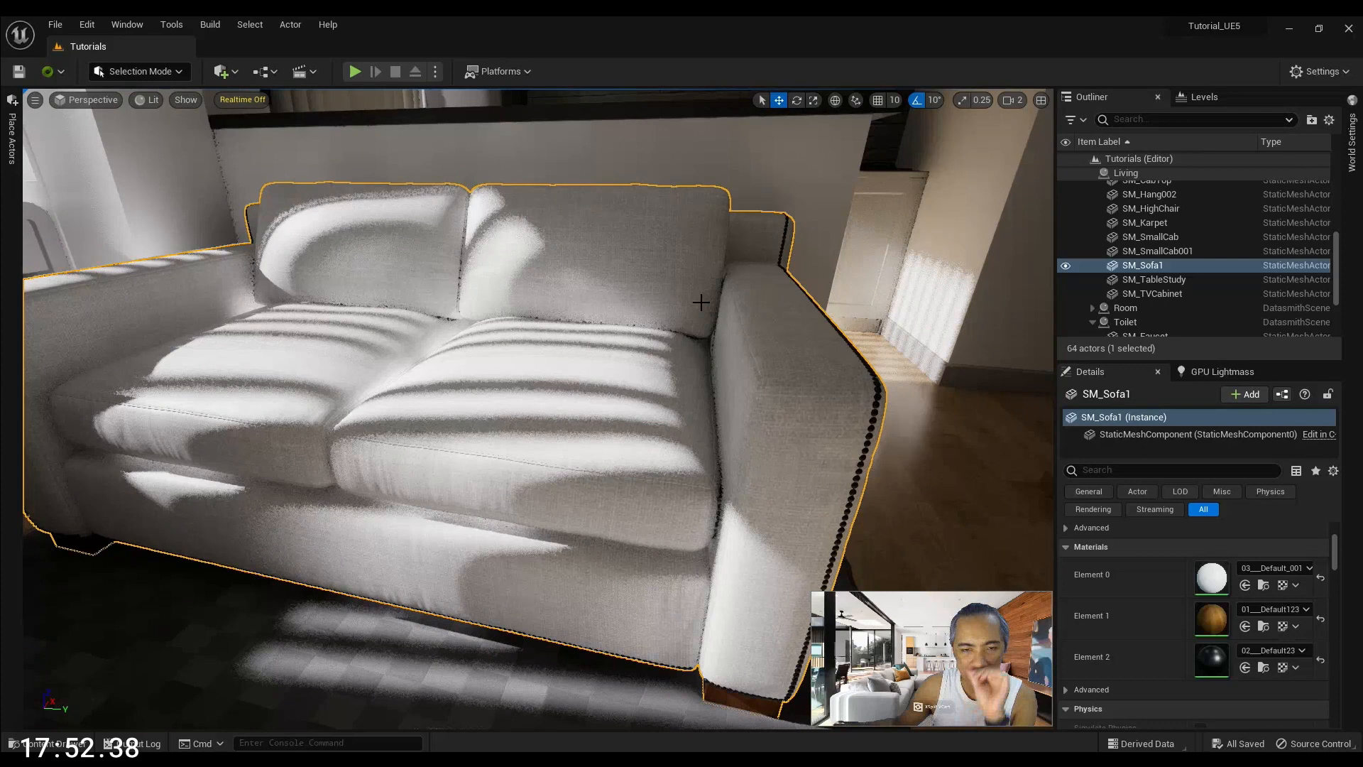
# Inspect the sofa's arm and leg in the viewport, and look at its Element 1 material 01___Default123
pyautogui.moveTo(678, 335); pyautogui.dragTo(627, 367, button='right')
pyautogui.moveTo(675, 445); pyautogui.dragTo(842, 490, button='right')
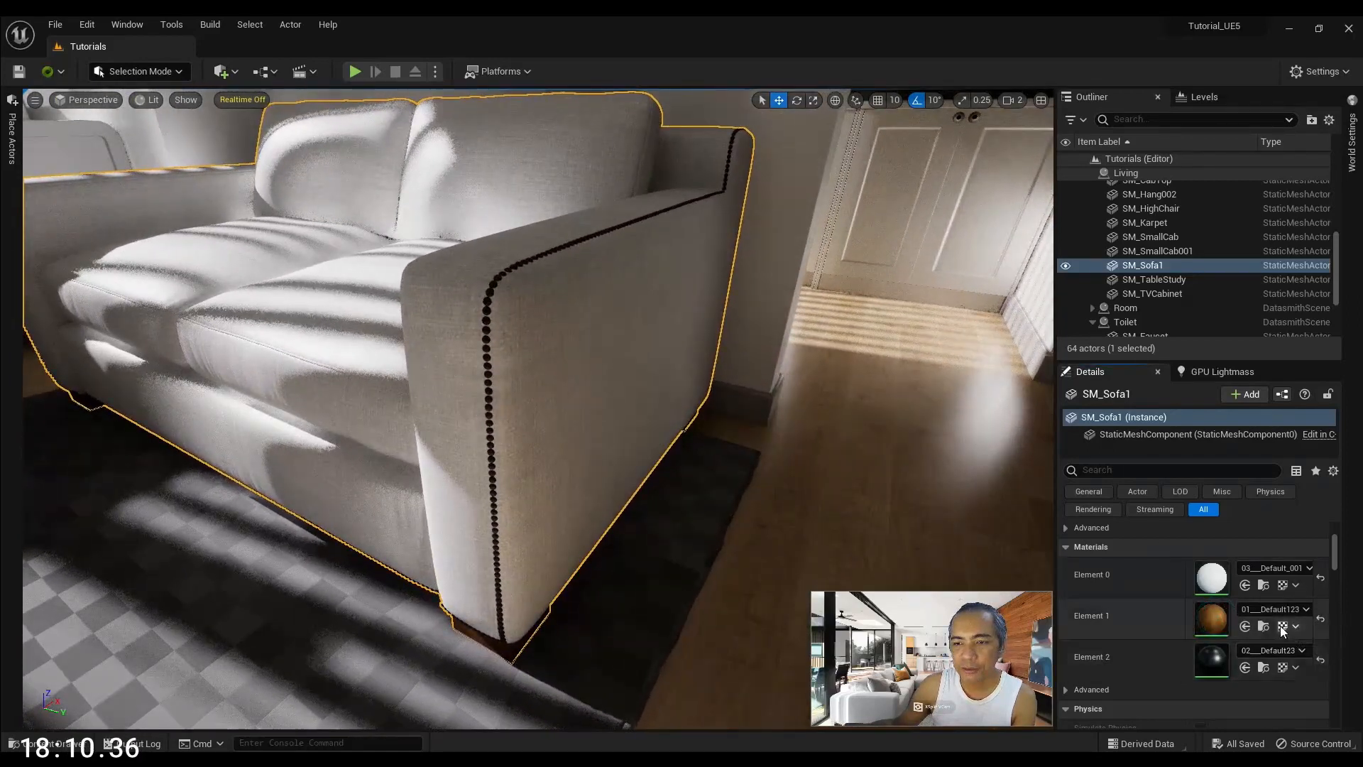
pyautogui.moveTo(540, 426); pyautogui.dragTo(602, 647, button='right')
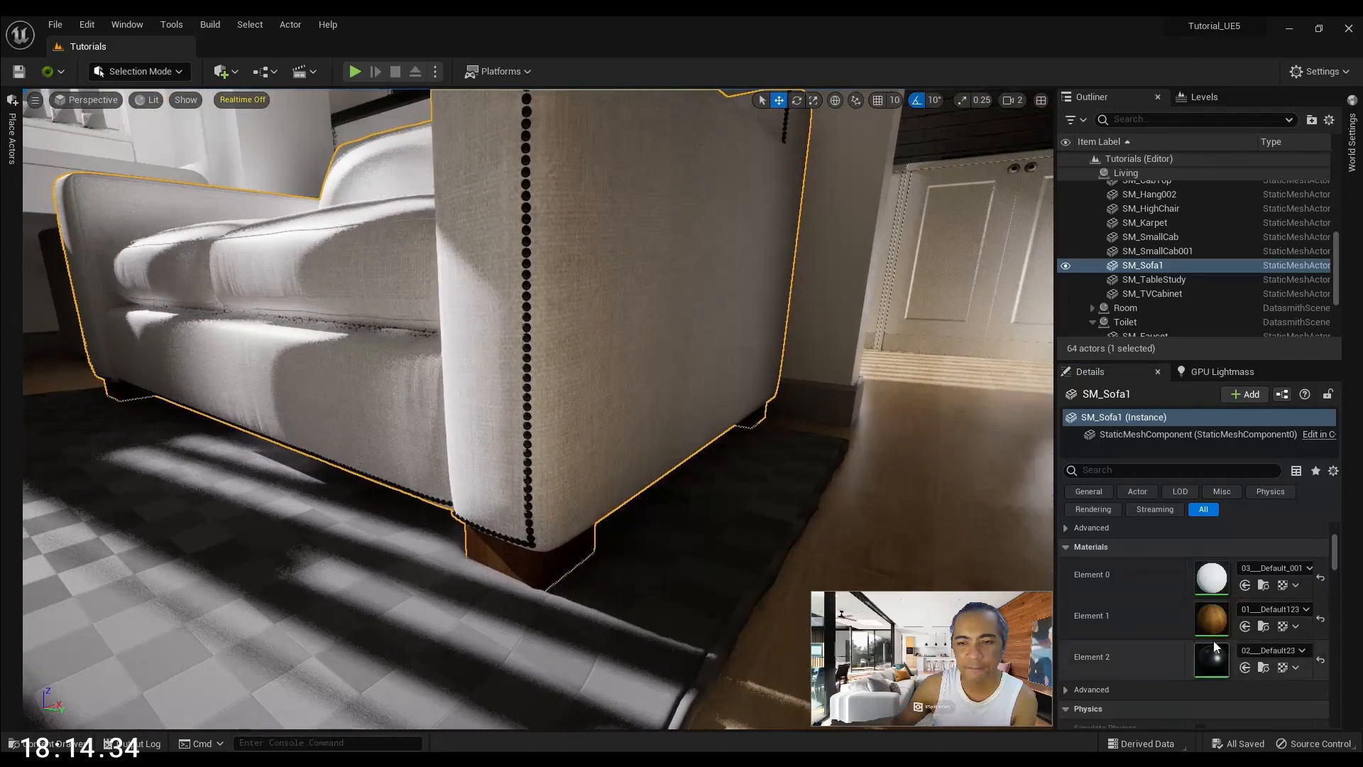
pyautogui.doubleClick(1213, 619)
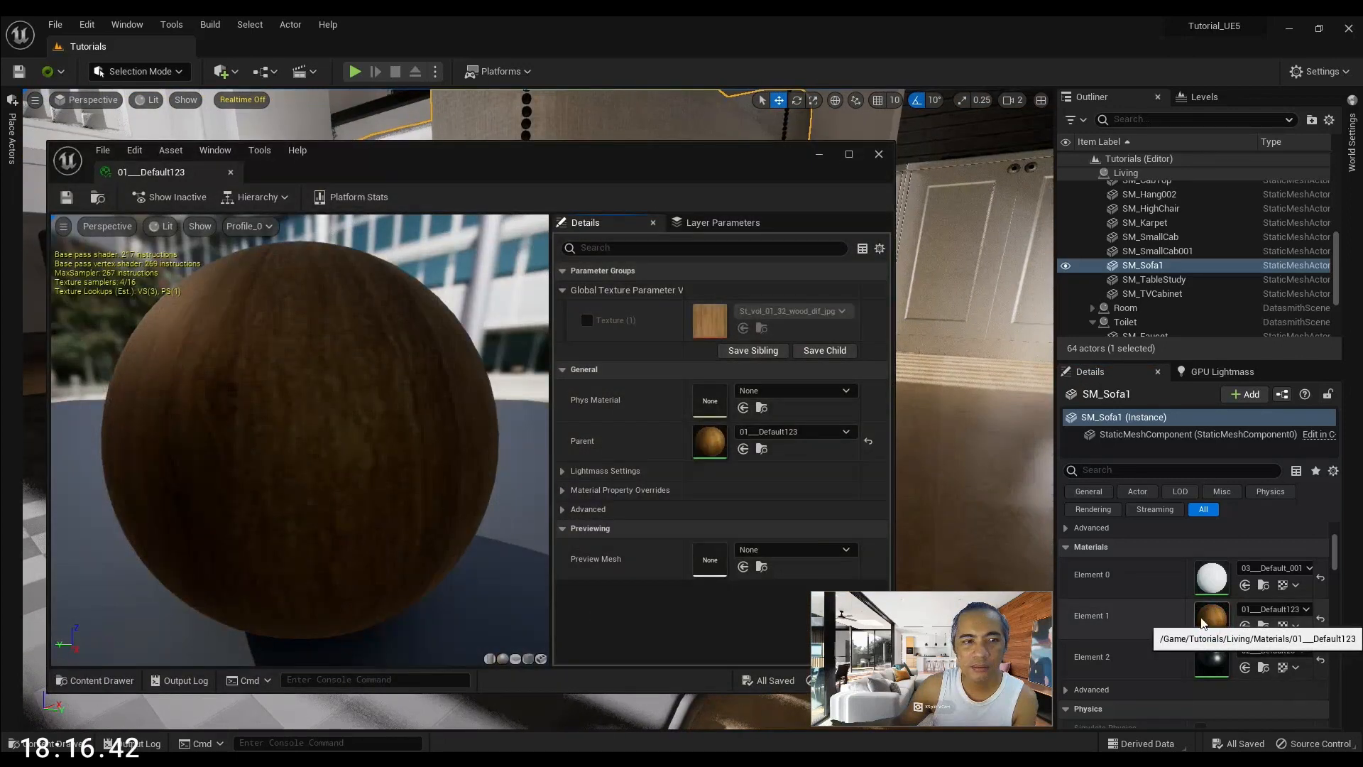
pyautogui.click(878, 154)
# Open the sofa's static mesh Mesh_026 and isolate Element 1 to check which parts use that material
pyautogui.moveTo(876, 343); pyautogui.dragTo(923, 376, button='right')
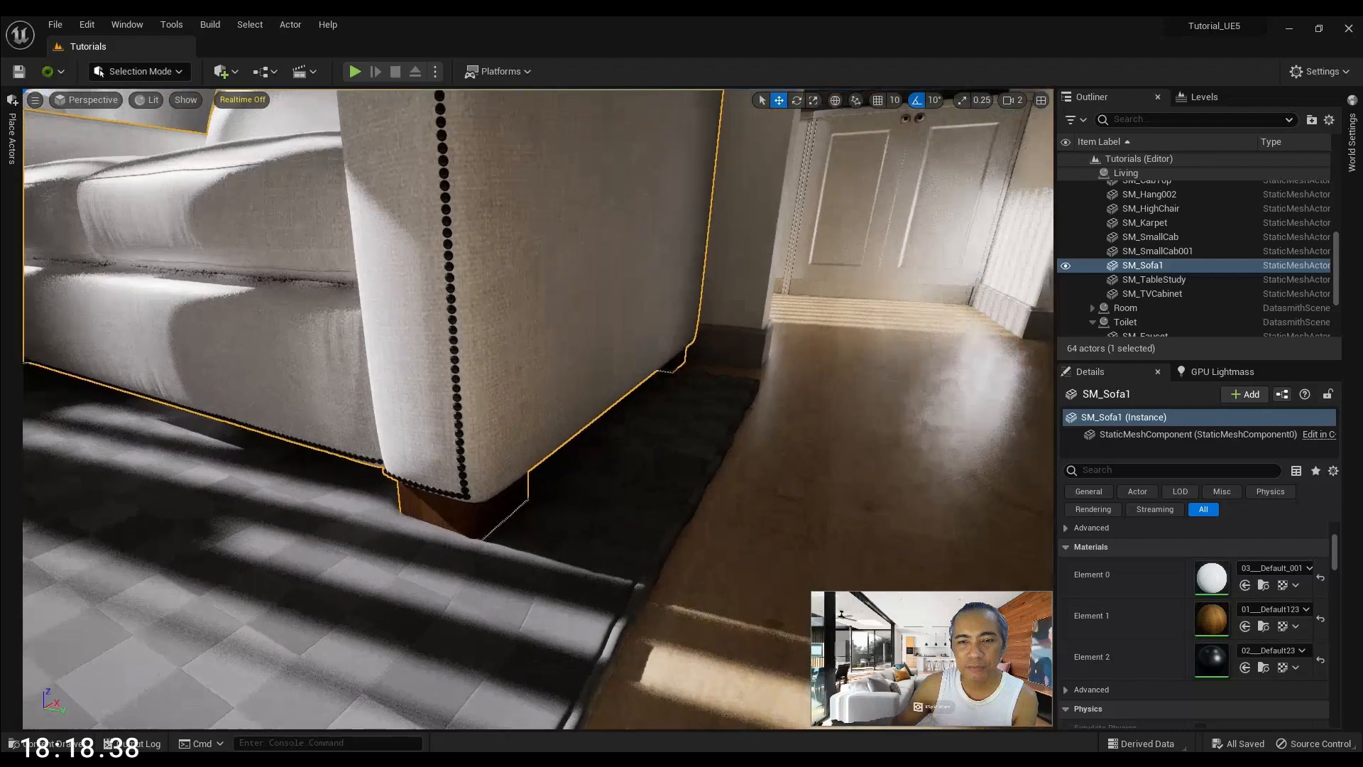
pyautogui.moveTo(1022, 540); pyautogui.dragTo(1008, 488, button='right')
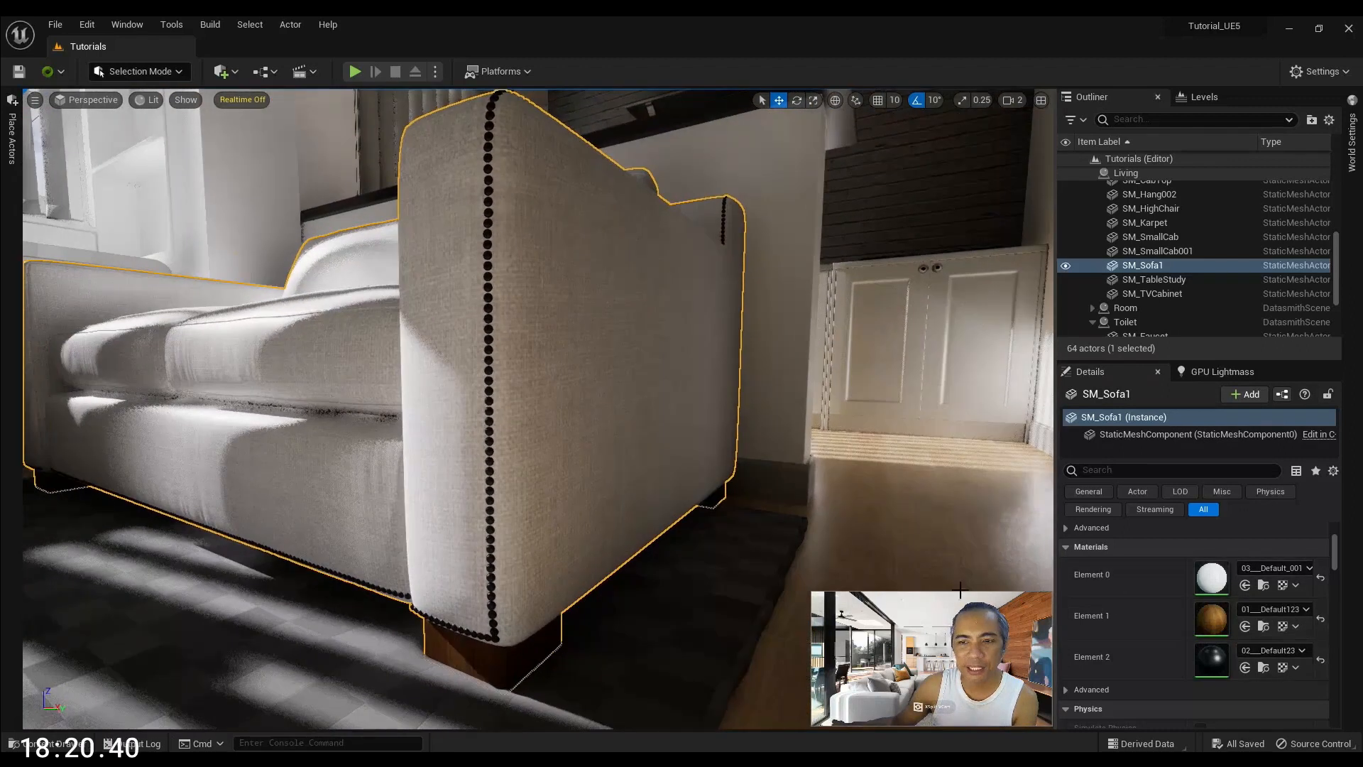
pyautogui.scroll(3, 1169, 667)
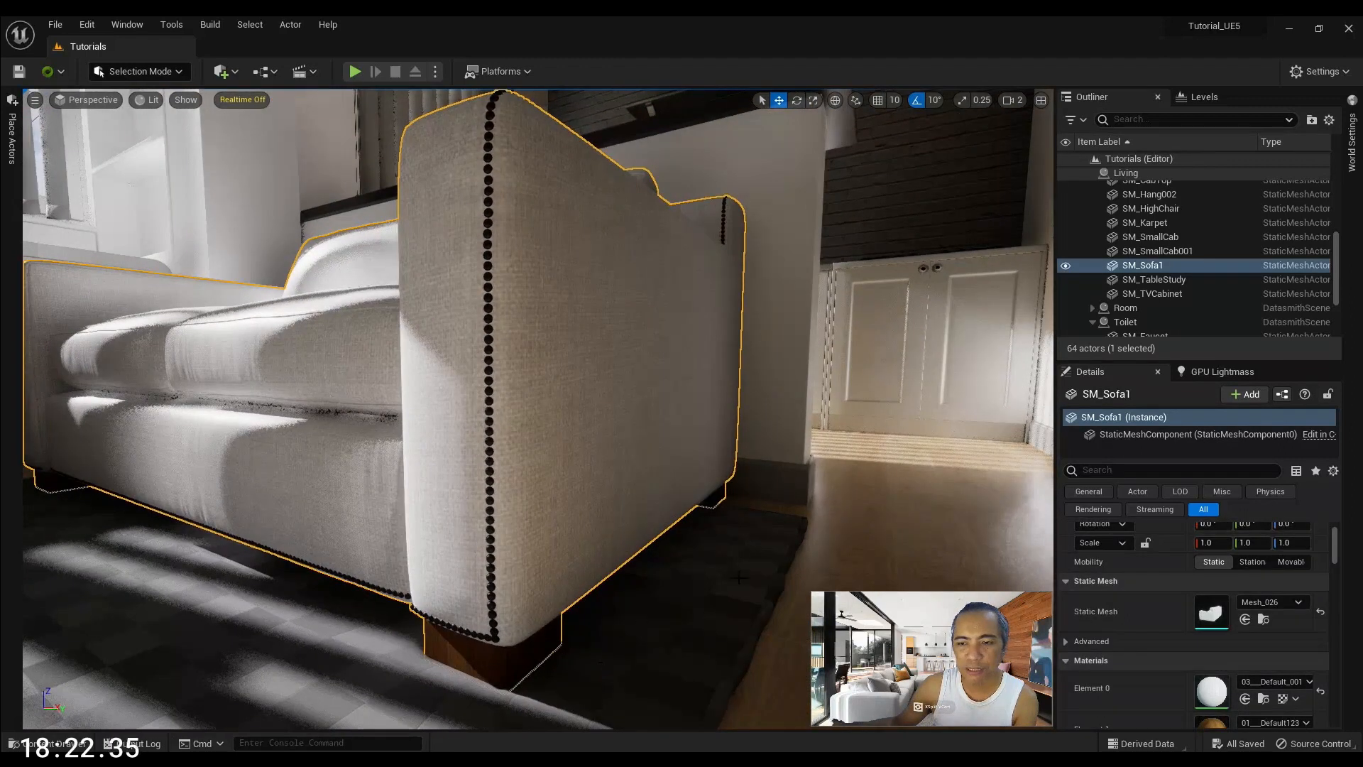
pyautogui.moveTo(739, 578); pyautogui.dragTo(739, 625, button='right')
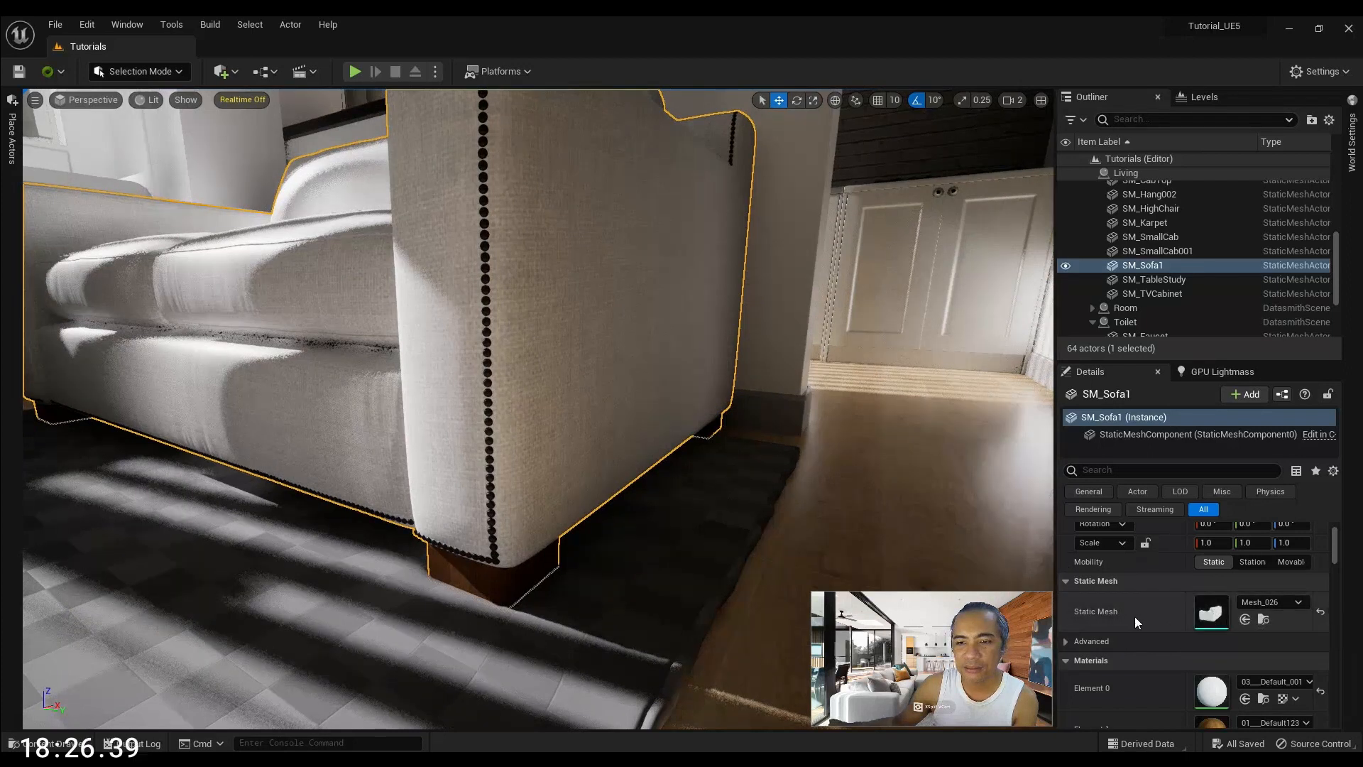
pyautogui.doubleClick(1218, 614)
pyautogui.moveTo(462, 441); pyautogui.dragTo(412, 453)
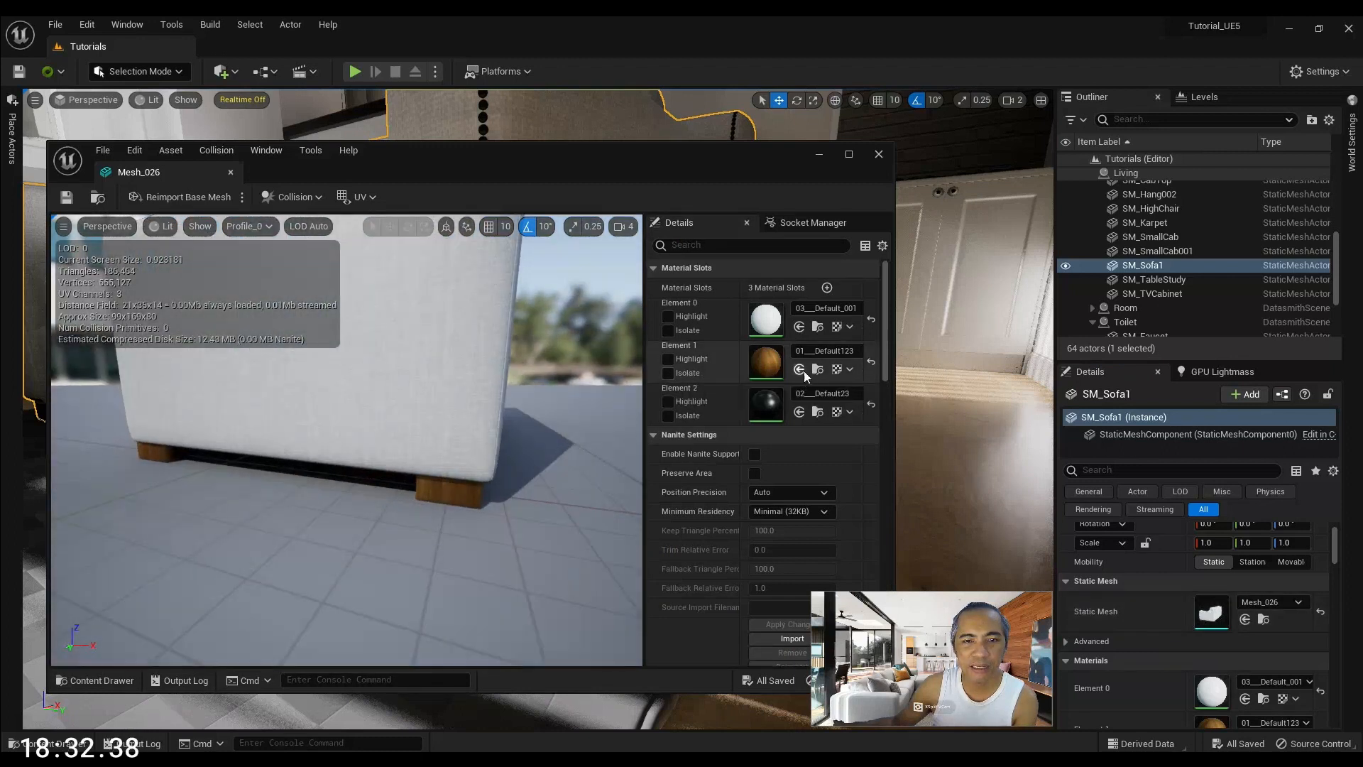
pyautogui.click(668, 374)
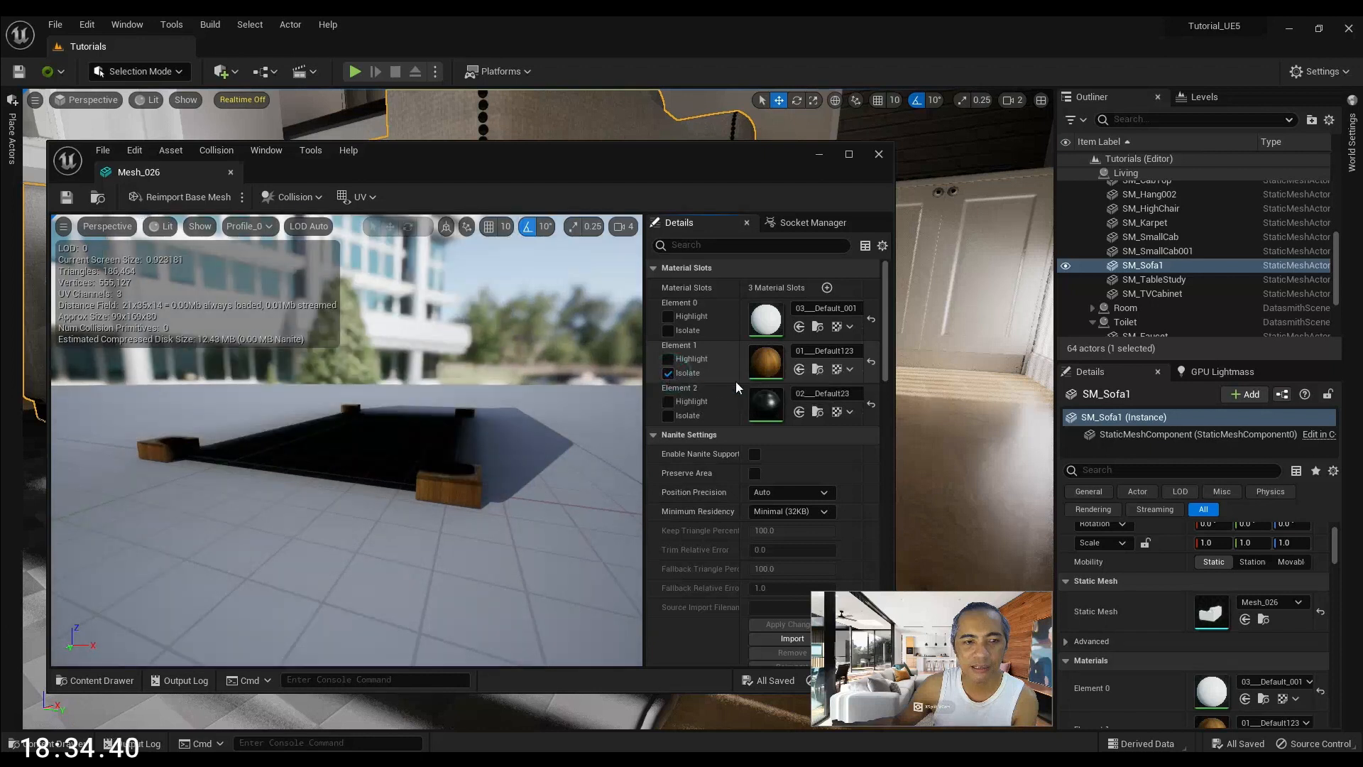
pyautogui.click(679, 376)
# Isolate Element 2 of the sofa mesh to check which parts it covers, clear the isolation and close the mesh
pyautogui.click(667, 416)
pyautogui.moveTo(479, 403); pyautogui.dragTo(512, 398, button='right')
pyautogui.click(668, 416)
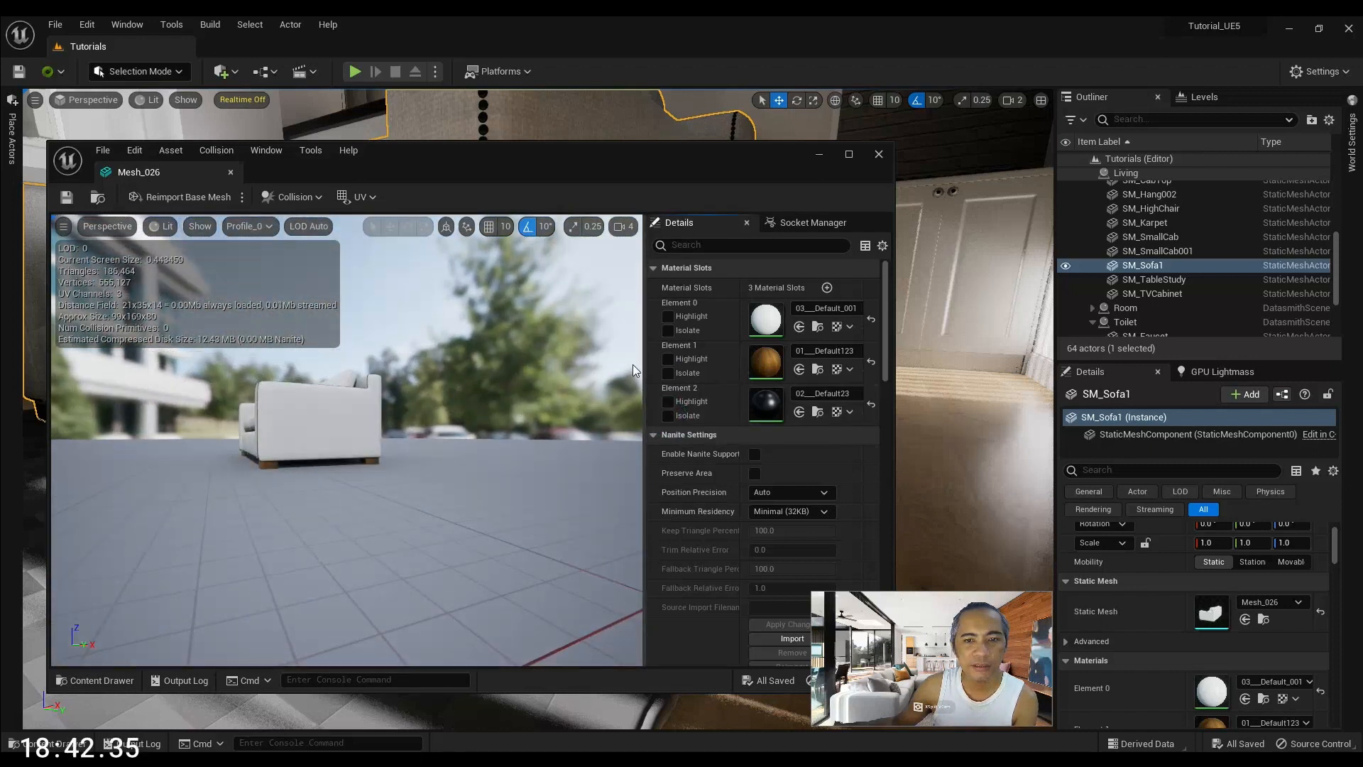
pyautogui.click(231, 172)
# Open the sofa's Element 1 material 01___Default123, enable its Texture (1) override and save the instance
pyautogui.moveTo(371, 320); pyautogui.dragTo(310, 290, button='right')
pyautogui.scroll(-3, 1093, 611)
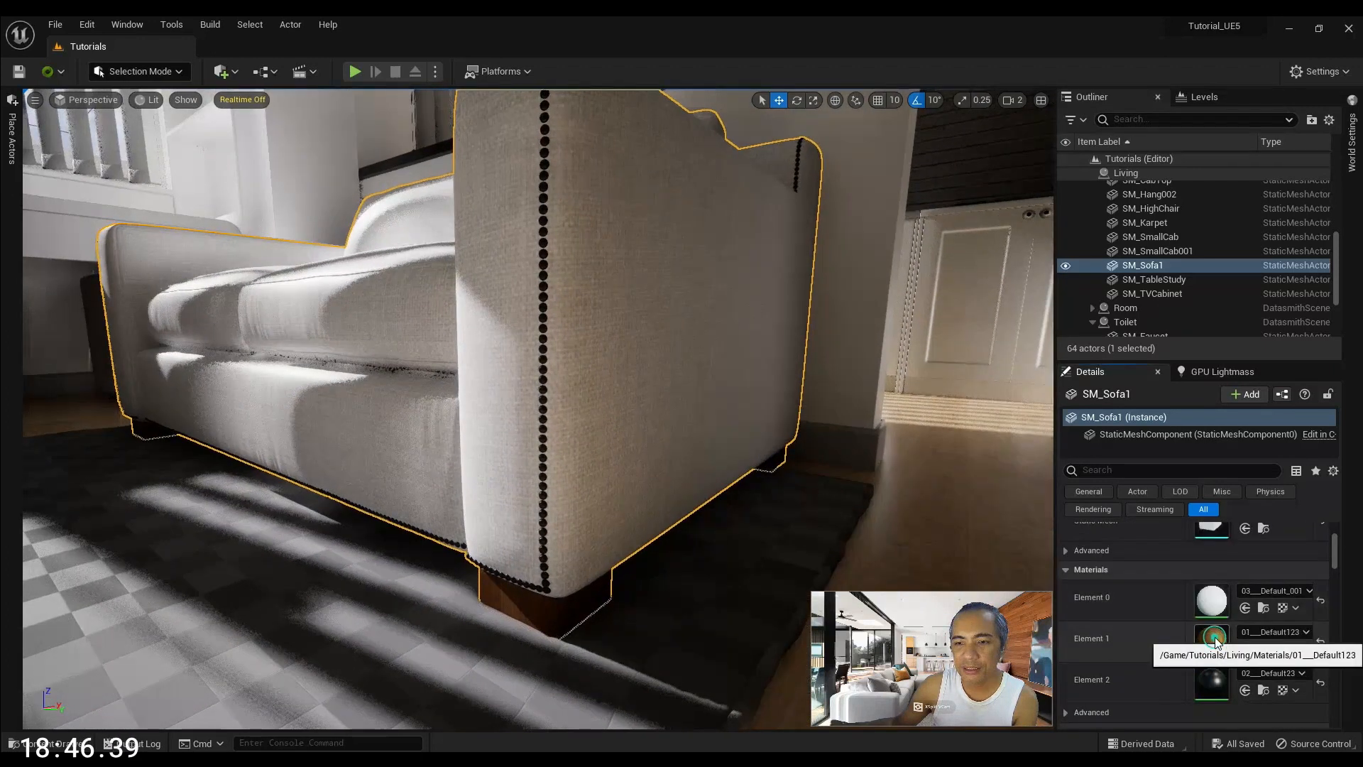
pyautogui.doubleClick(1214, 638)
pyautogui.click(587, 320)
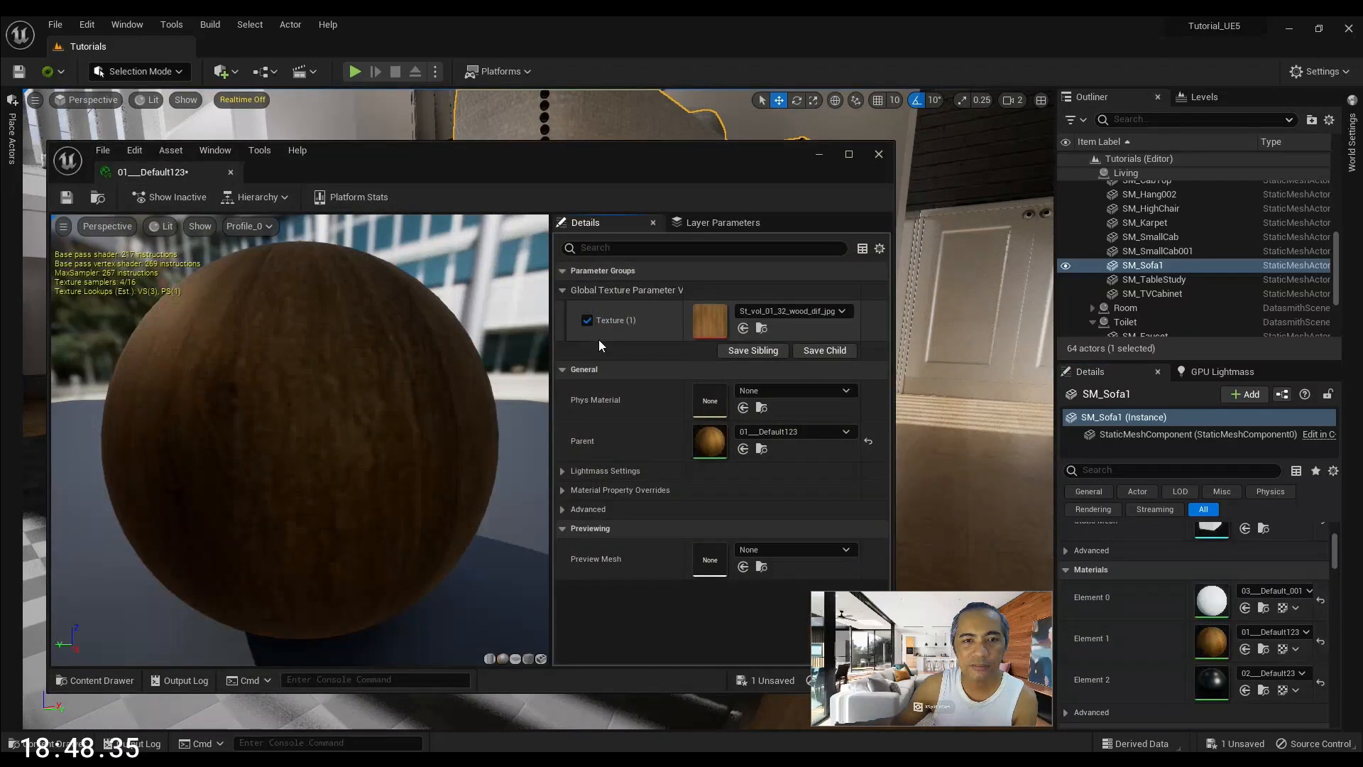
pyautogui.click(66, 197)
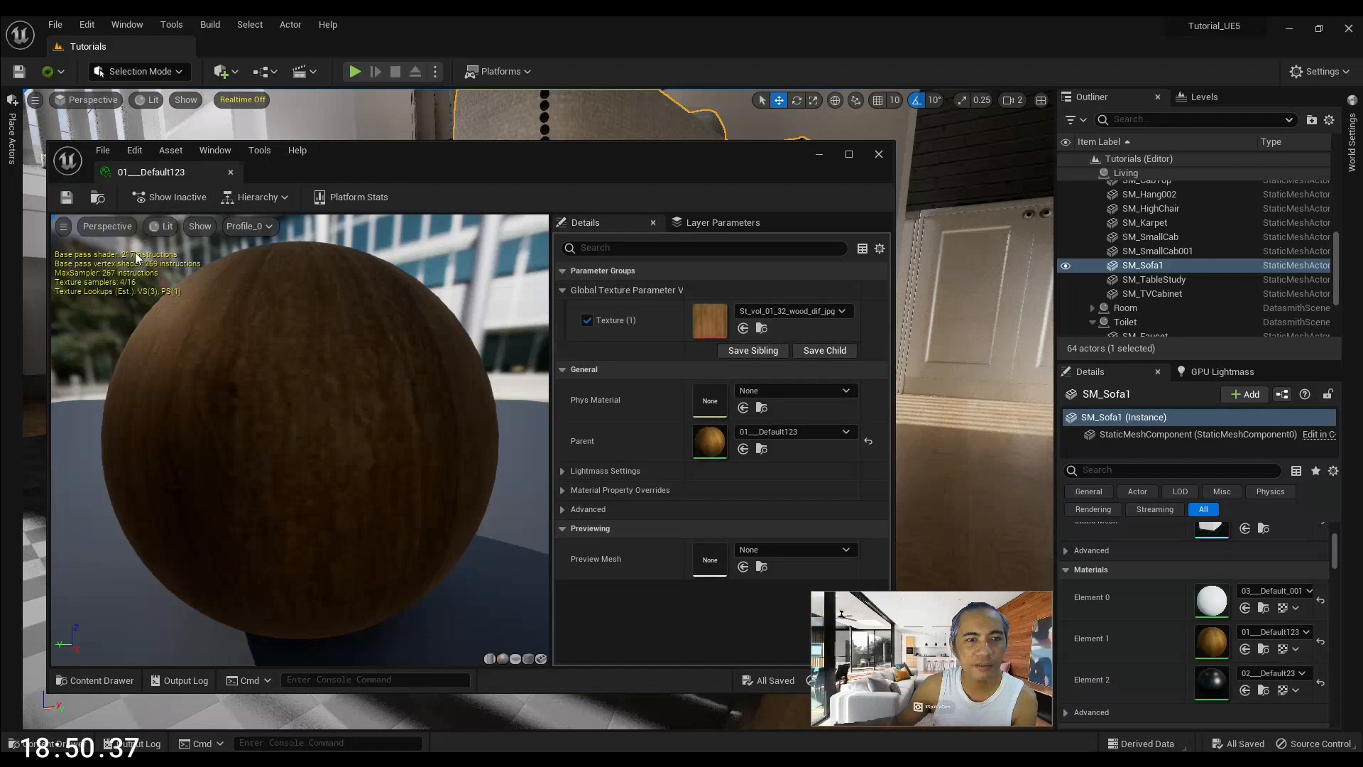
# Open the parent material of 01___Default123 and delete the unneeded node from its graph
pyautogui.doubleClick(710, 440)
pyautogui.click(675, 353)
pyautogui.moveTo(679, 396); pyautogui.dragTo(672, 441, button='right')
pyautogui.moveTo(595, 482); pyautogui.dragTo(812, 492)
pyautogui.moveTo(653, 296); pyautogui.dragTo(566, 286)
pyautogui.press('Delete')
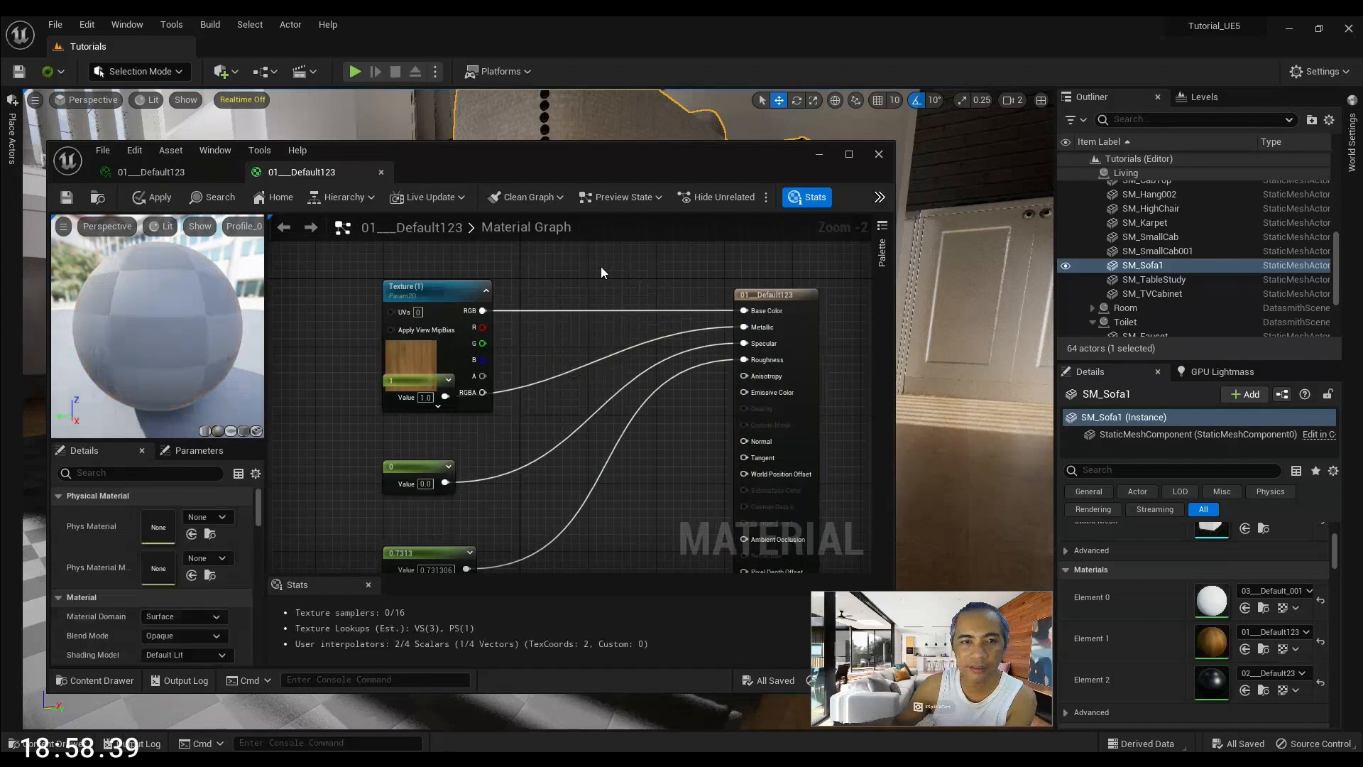
# Arrange the constants feeding Metallic and Specular below the texture node so none of them overlap
pyautogui.moveTo(426, 381); pyautogui.dragTo(429, 427)
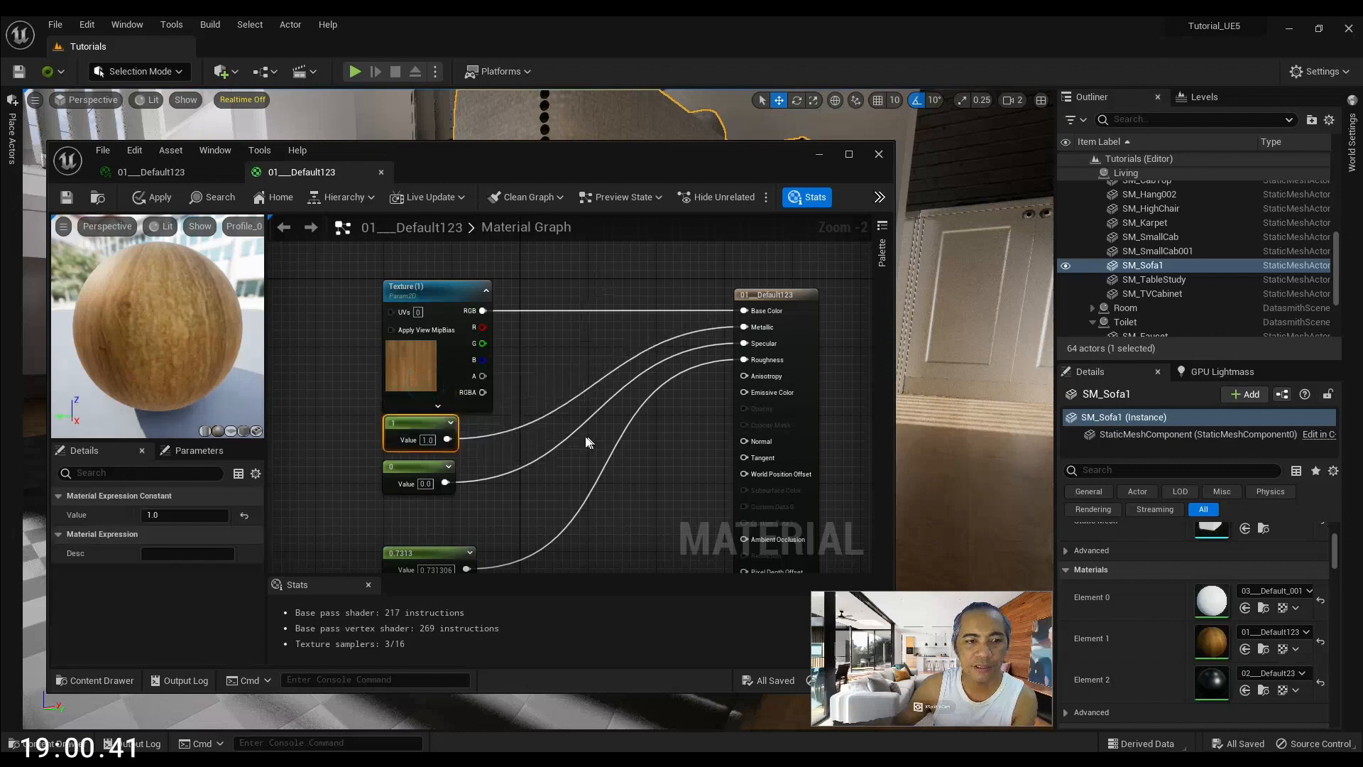
pyautogui.moveTo(586, 441); pyautogui.dragTo(645, 388, button='right')
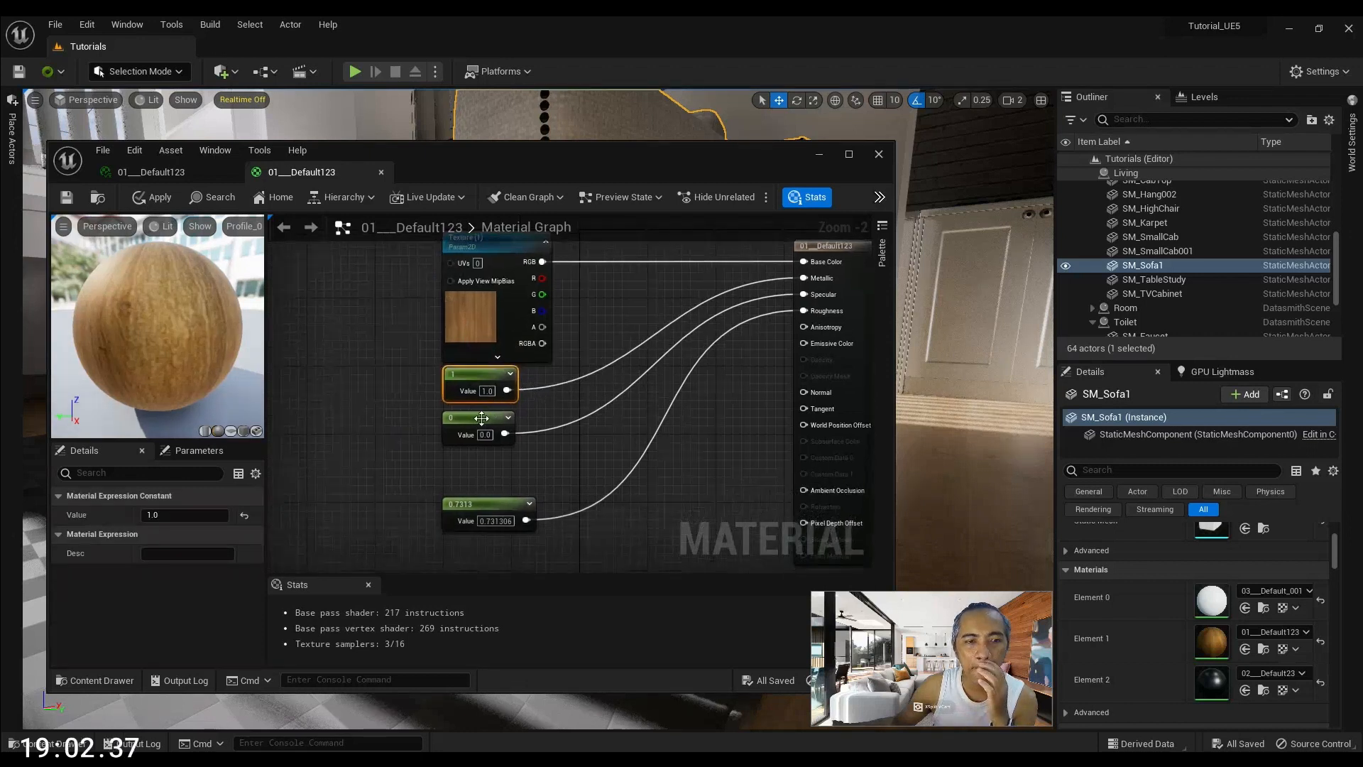
pyautogui.moveTo(482, 417); pyautogui.dragTo(483, 434)
pyautogui.moveTo(484, 373); pyautogui.dragTo(474, 391)
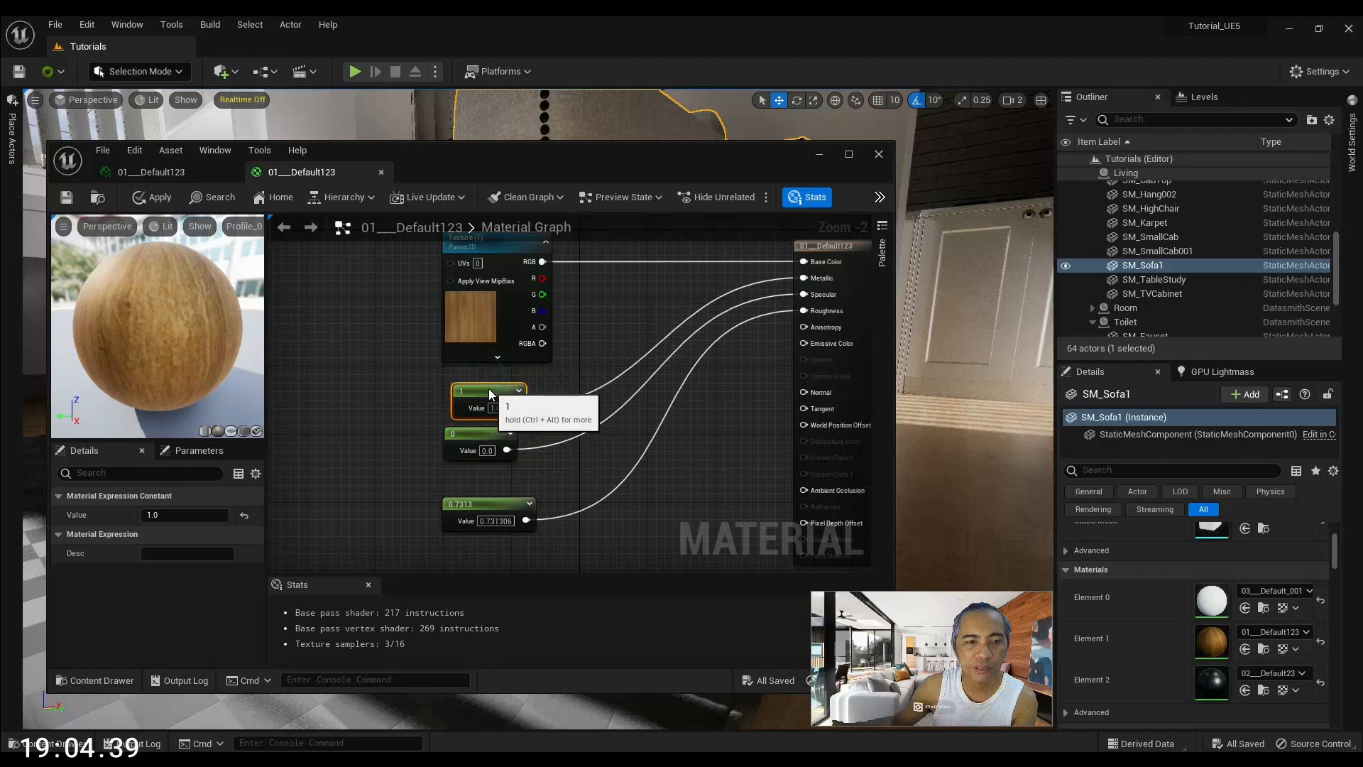
pyautogui.click(482, 435)
# Convert the three constants feeding Metallic, Specular and Roughness into parameters
pyautogui.moveTo(569, 565); pyautogui.dragTo(364, 346)
pyautogui.rightClick(468, 367)
pyautogui.click(583, 401)
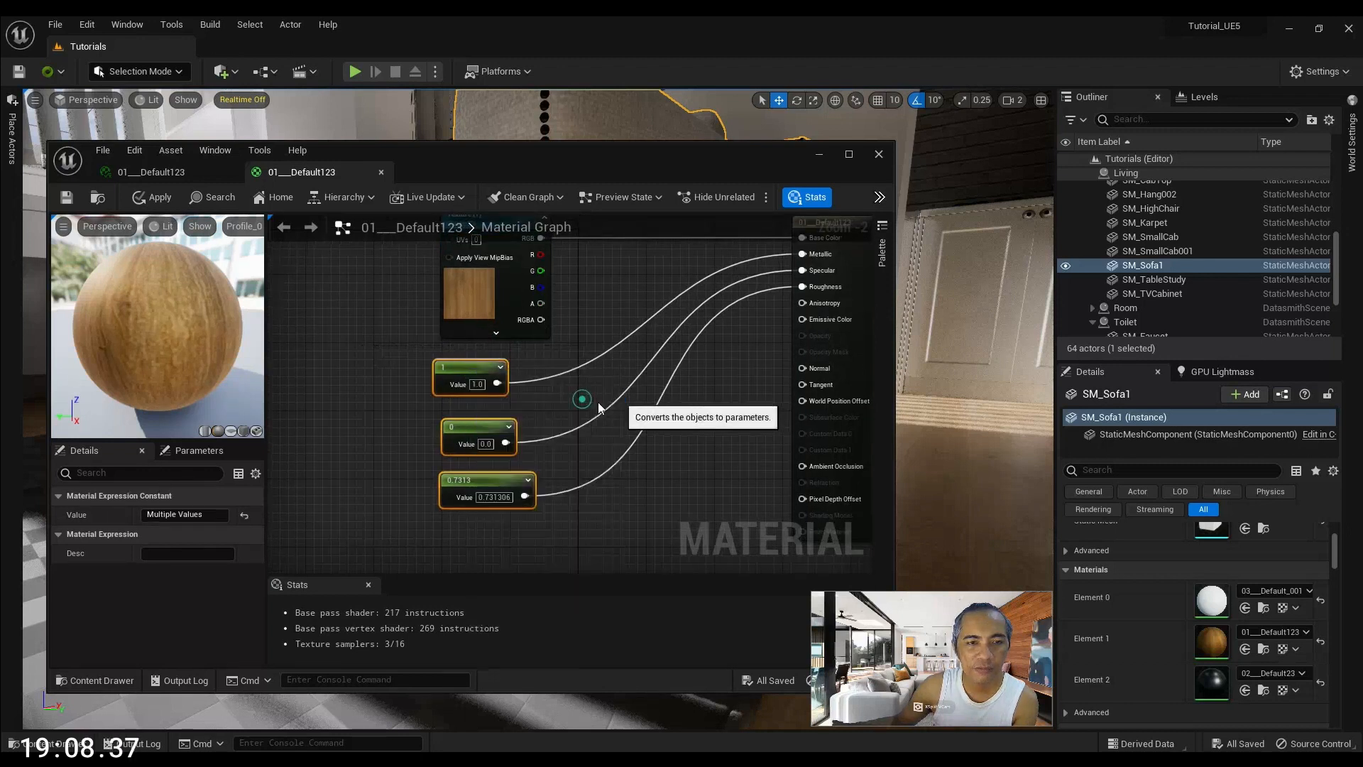
pyautogui.click(458, 369)
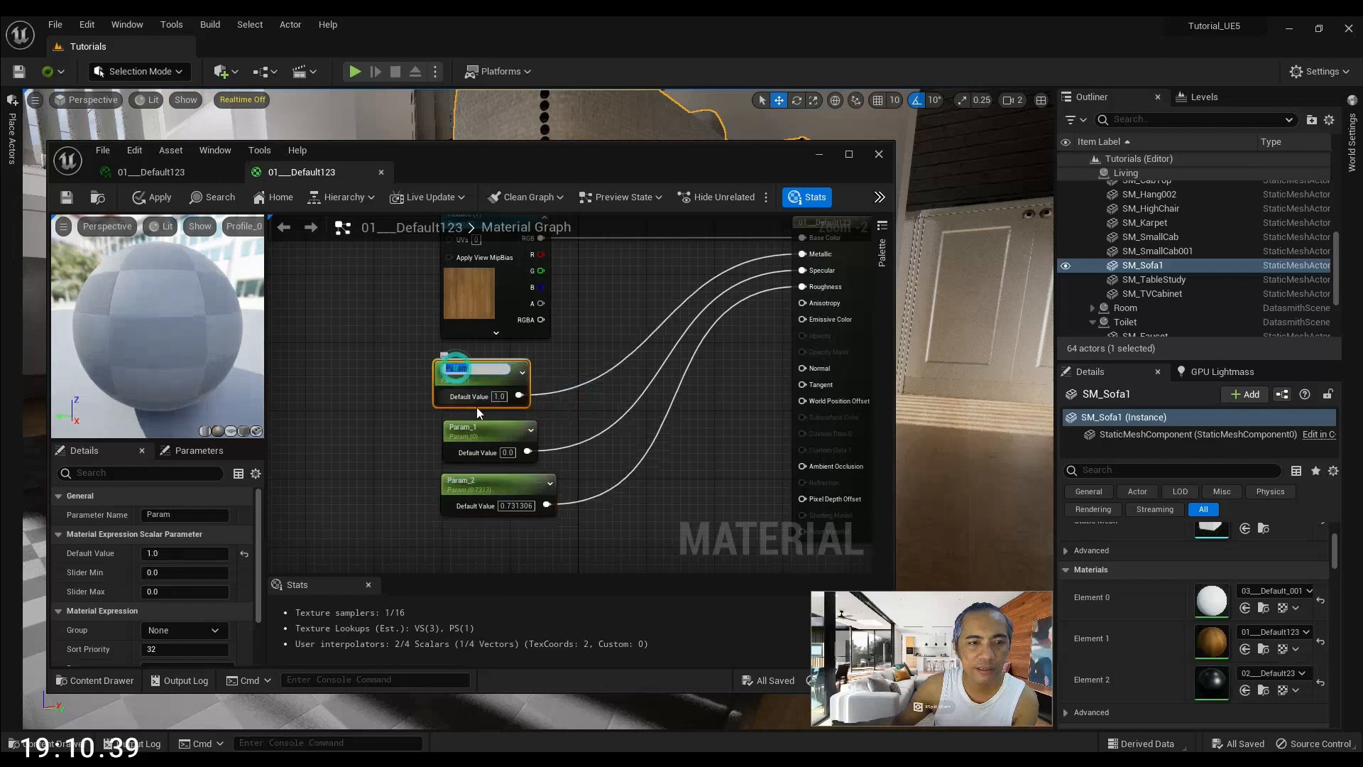
pyautogui.click(195, 516)
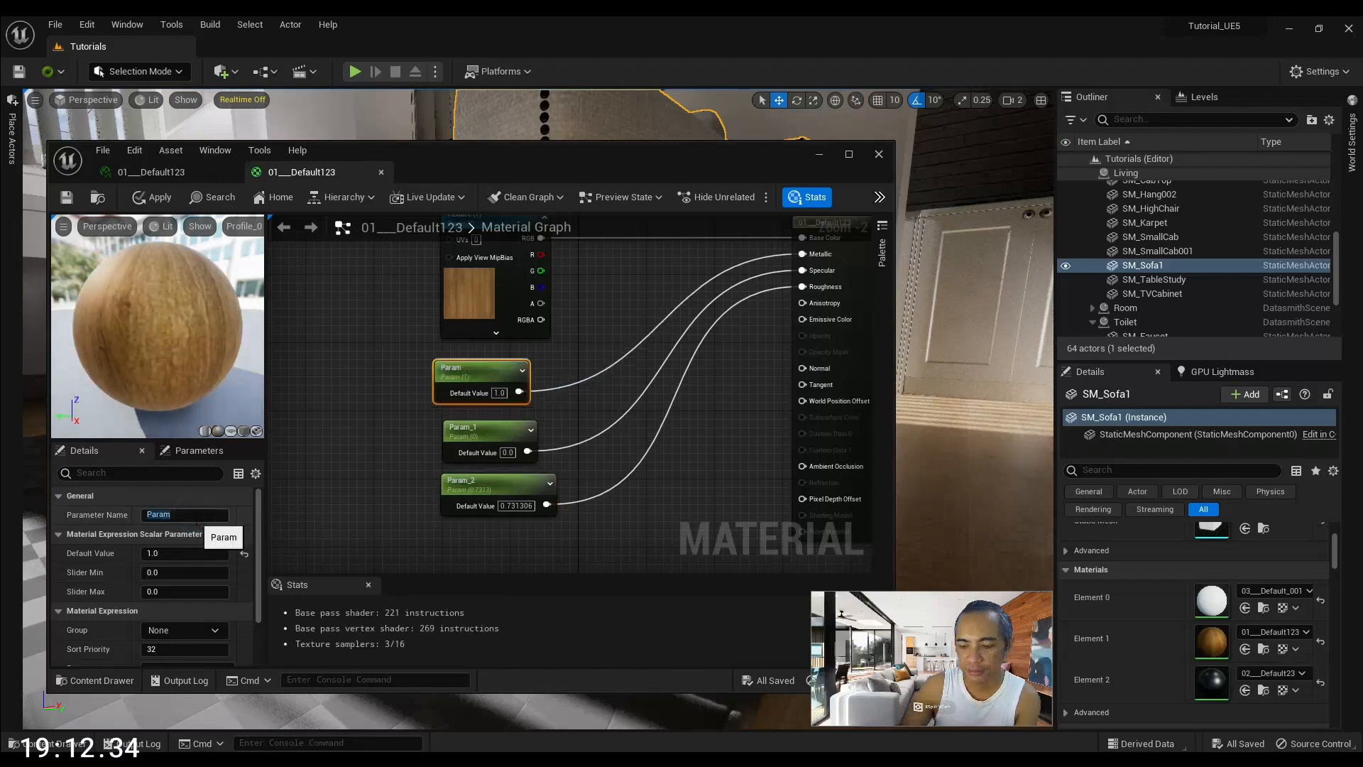
pyautogui.press('c')
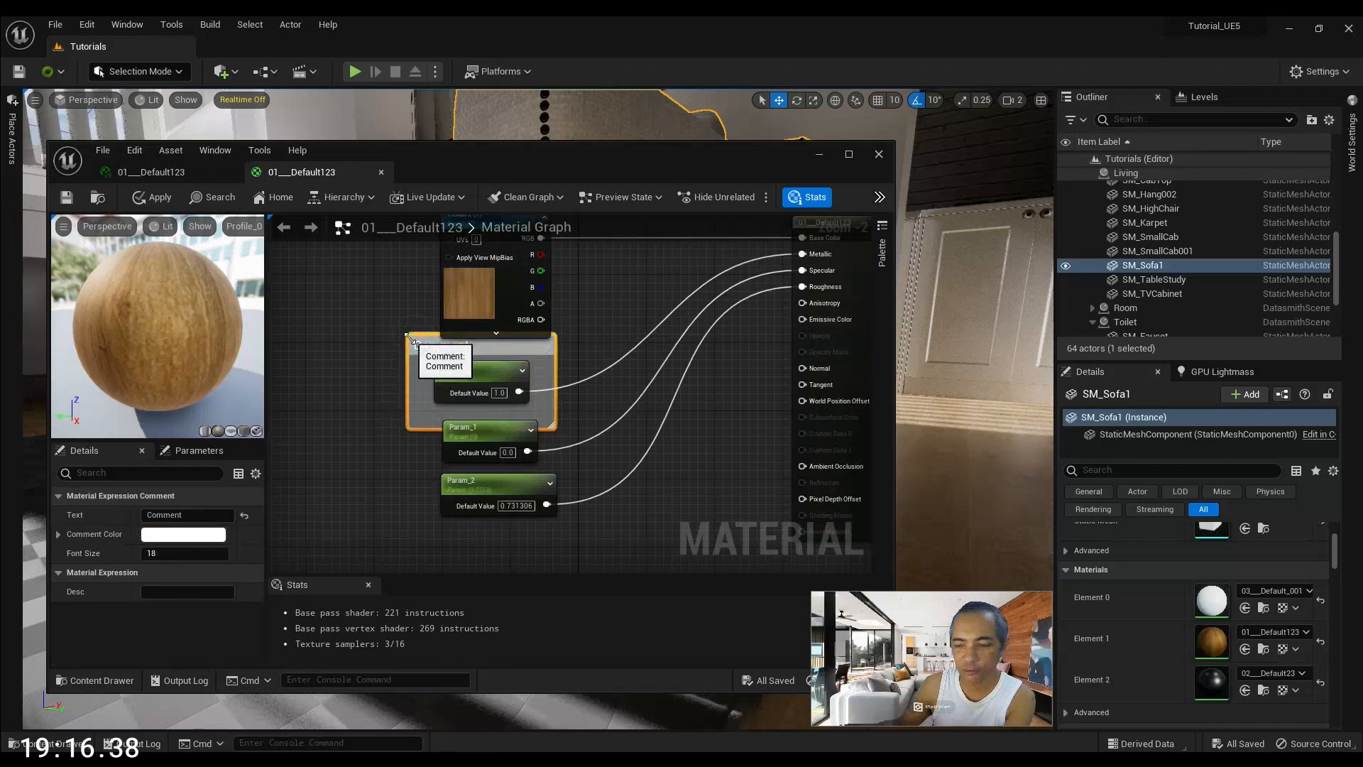
pyautogui.press('Delete')
# Rename the parameter feeding Metallic to Metalic and the one feeding Specular to Specular
pyautogui.click(472, 369)
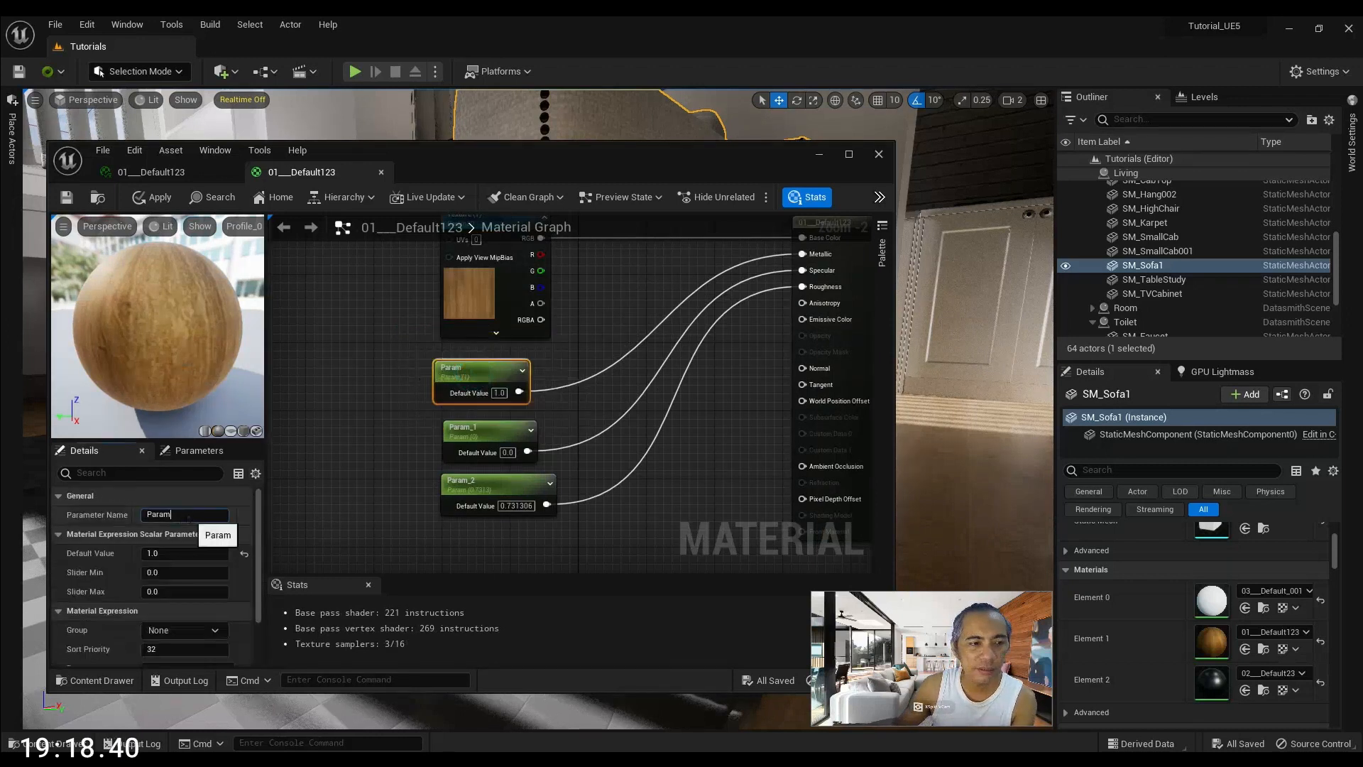
pyautogui.click(186, 514)
pyautogui.write('Metalic')
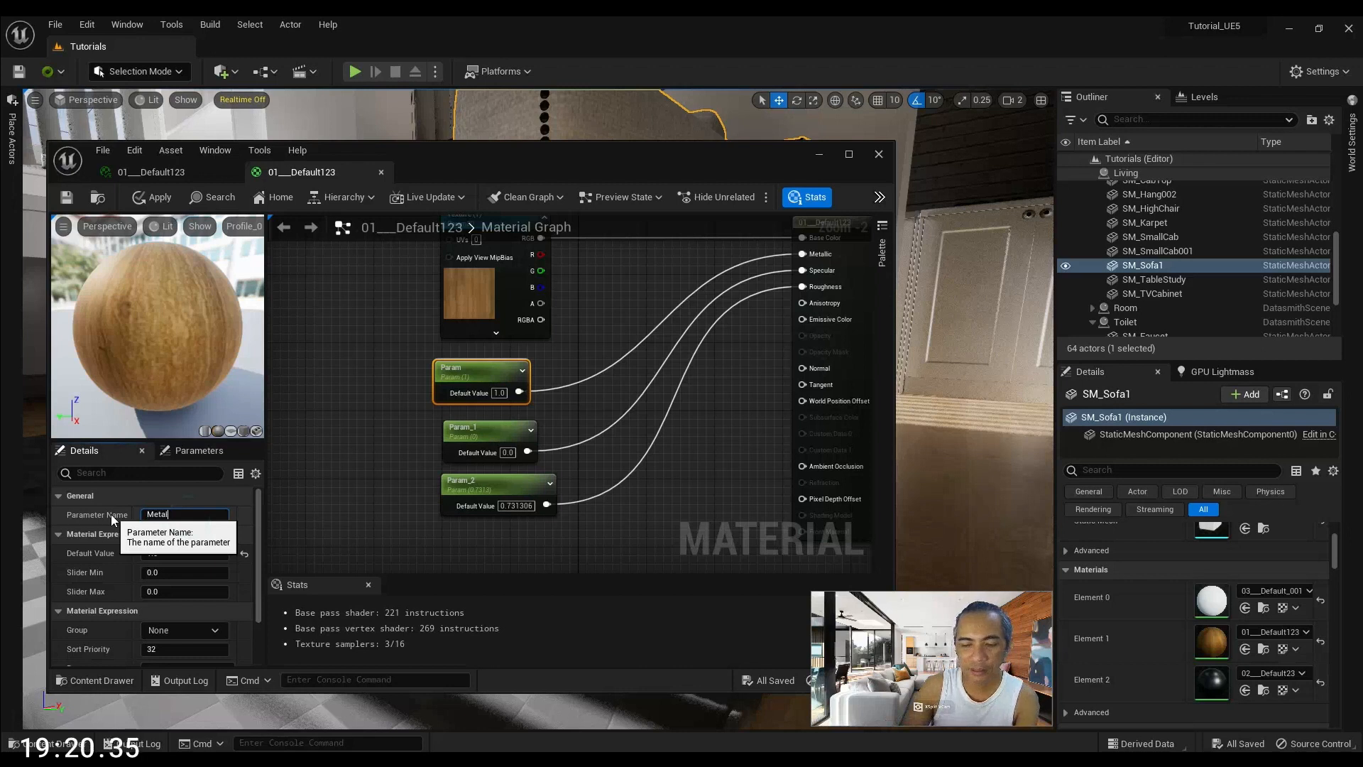
pyautogui.press('Return')
pyautogui.click(465, 434)
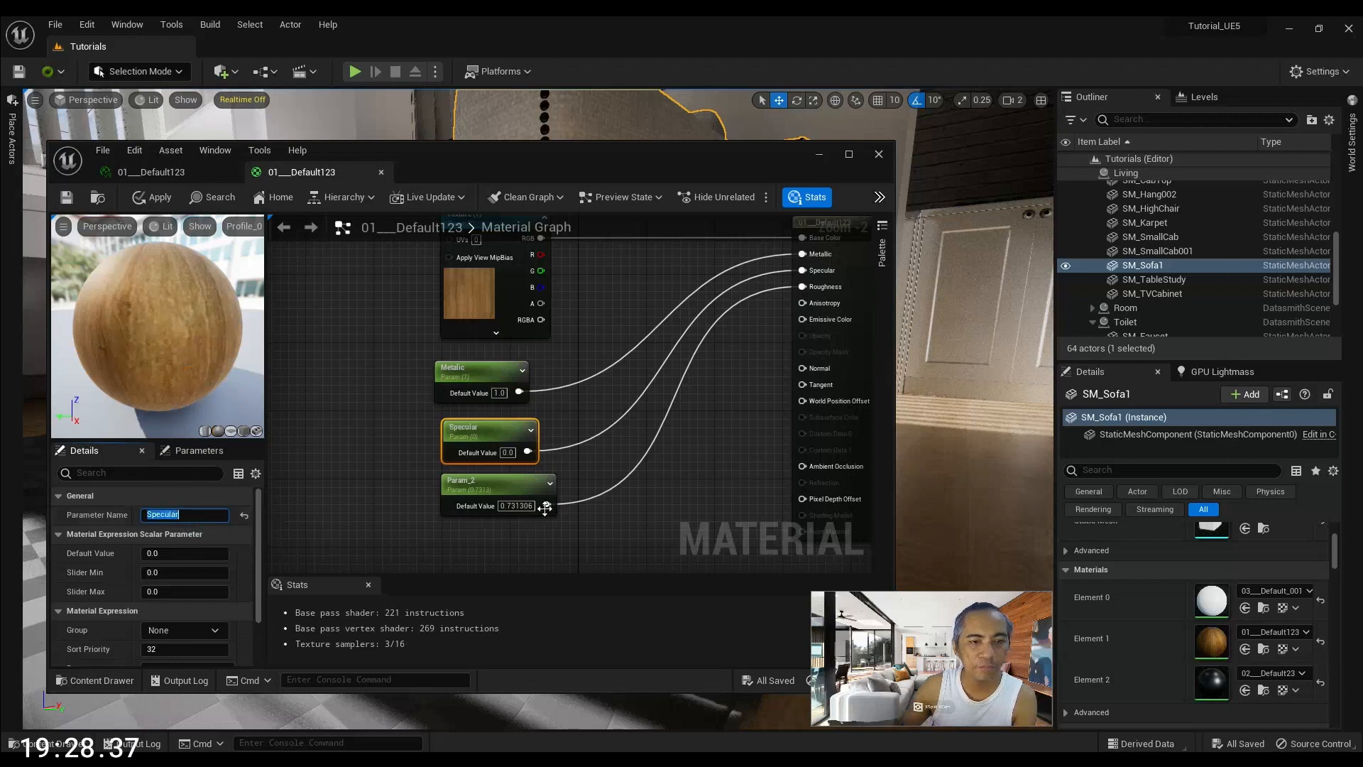
# Rename the third parameter, which feeds the Roughness input, to Roughness
pyautogui.click(497, 485)
pyautogui.click(186, 514)
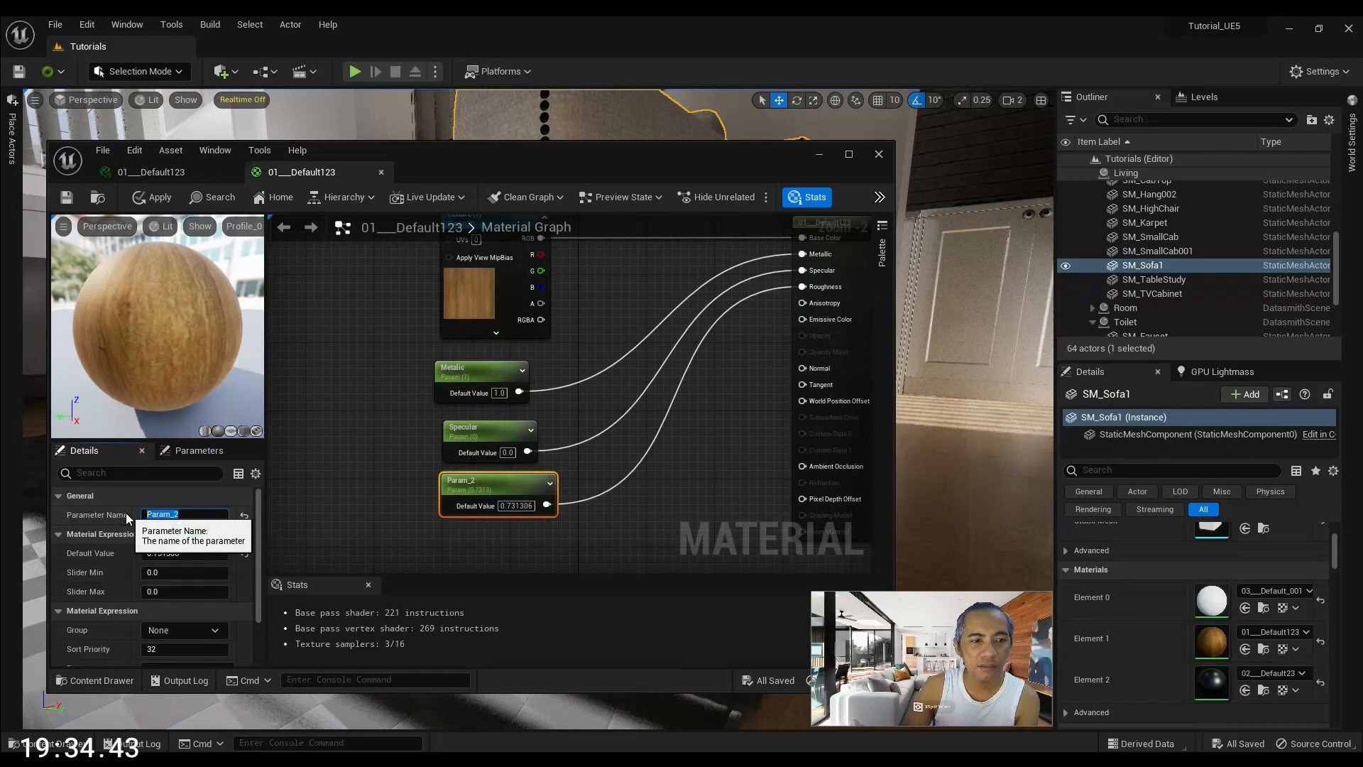
pyautogui.write('Rou')
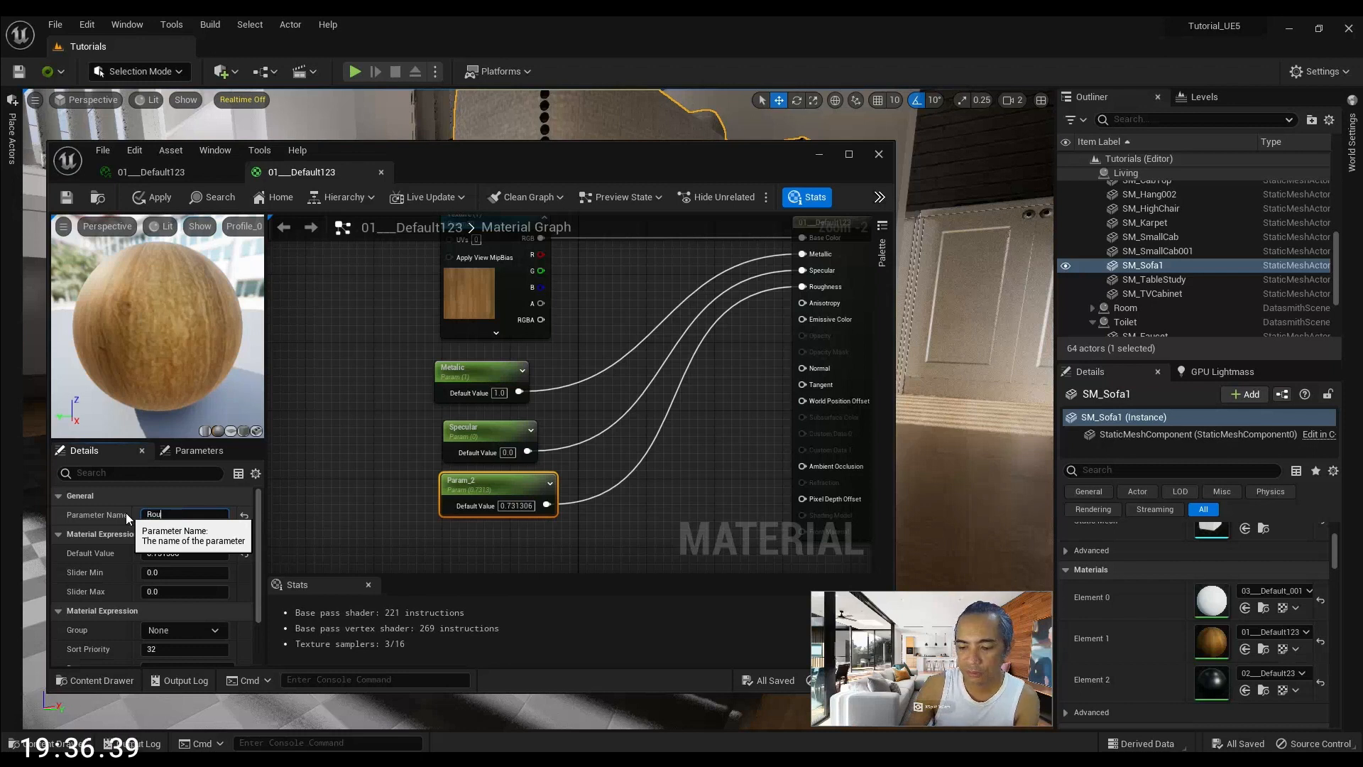
pyautogui.write('ghness')
pyautogui.press('Return')
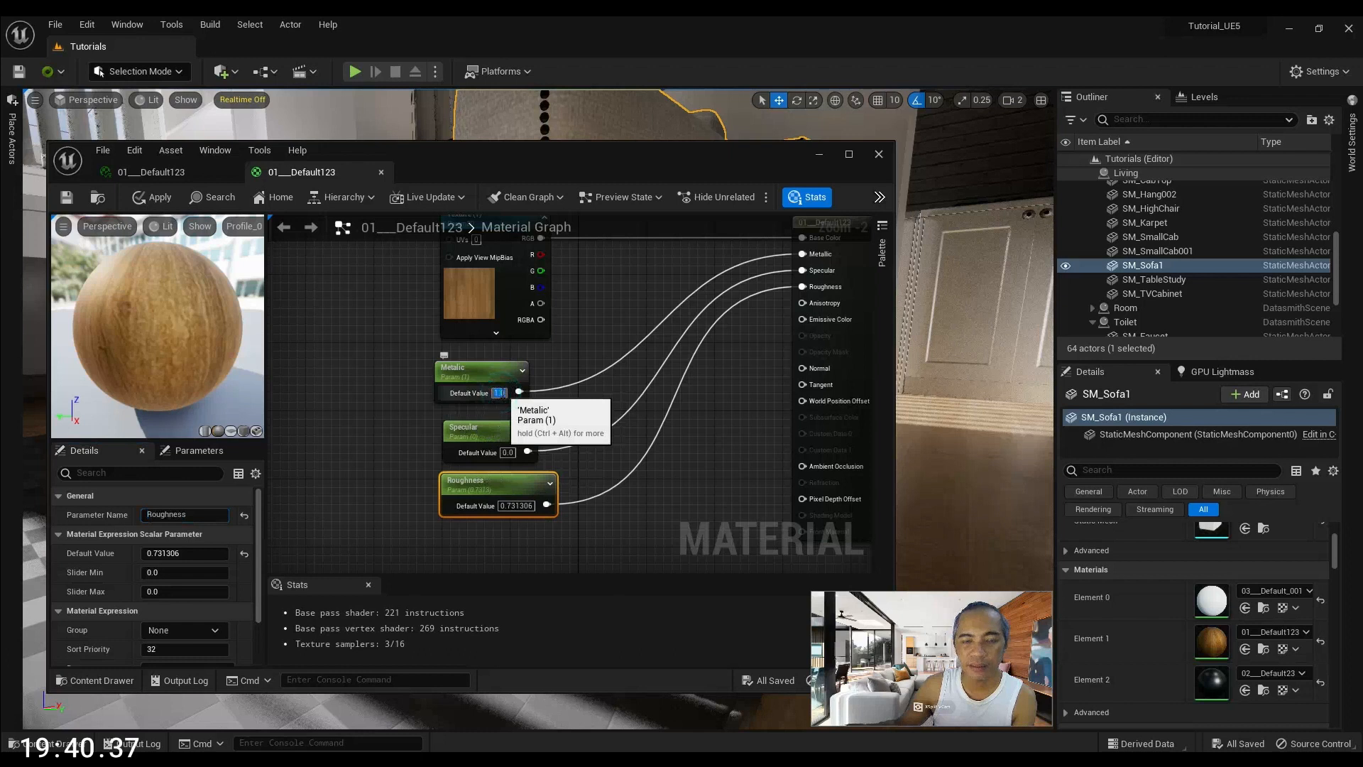
# Set the default value of the Metalic parameter to 0 and of the Specular parameter to 1
pyautogui.write('0')
pyautogui.press('Return')
pyautogui.click(506, 453)
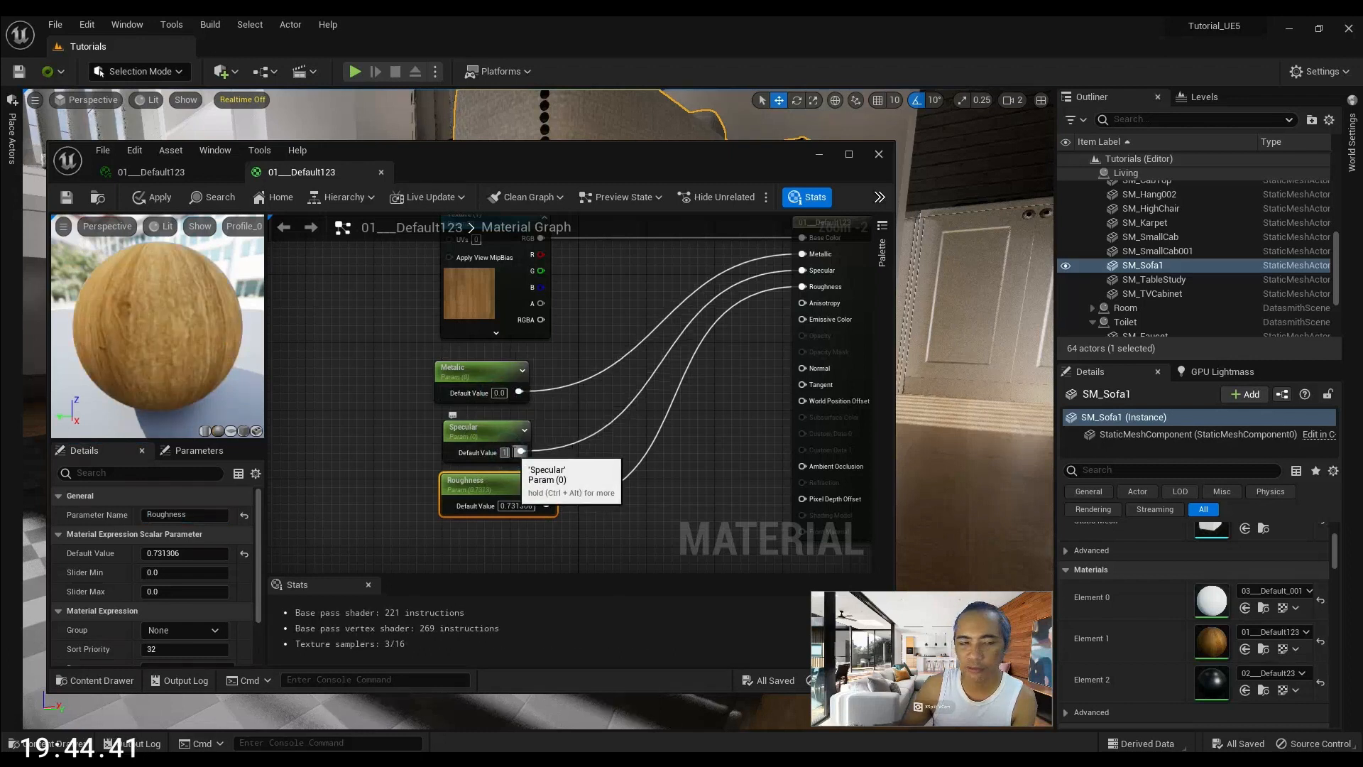
pyautogui.write('1')
pyautogui.press('Return')
# Set the Roughness parameter's default value to 0.3 and save the parent material
pyautogui.click(523, 505)
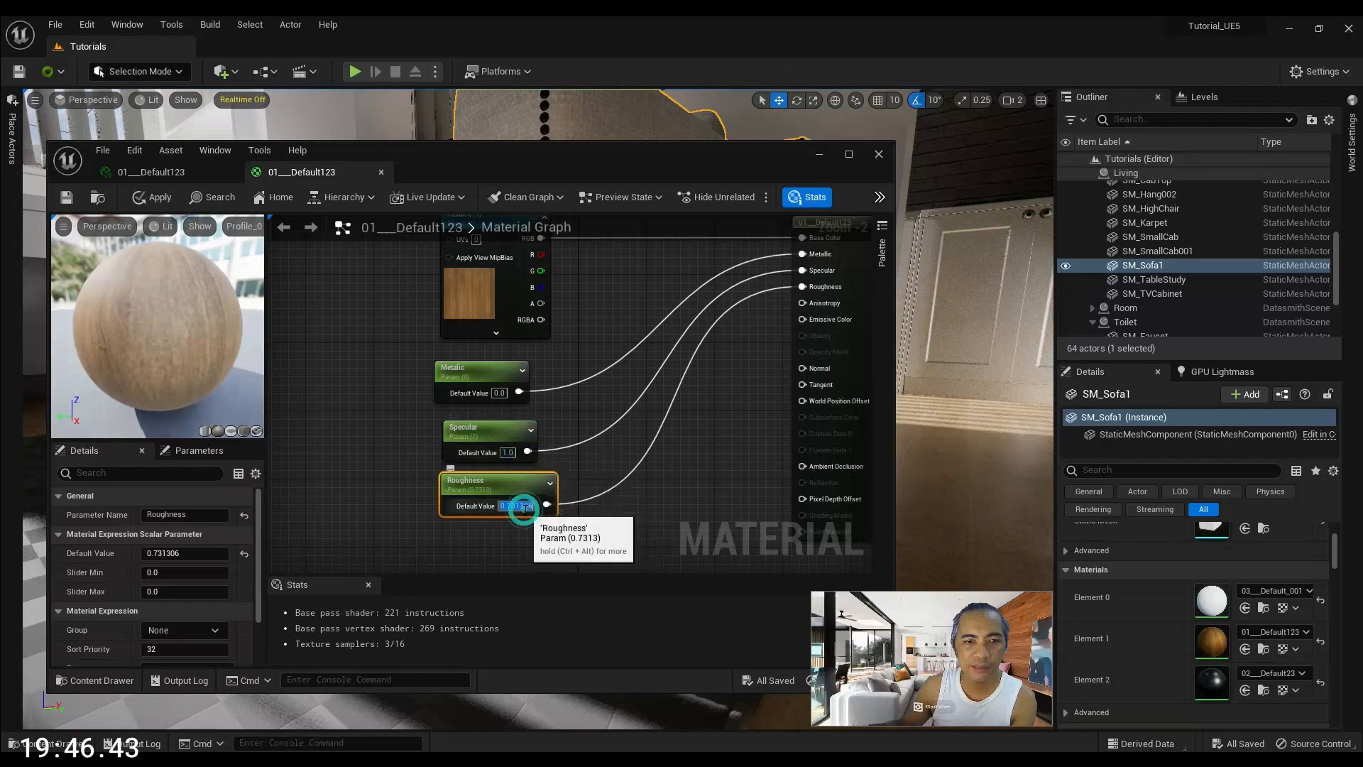
pyautogui.write('0.3')
pyautogui.press('Return')
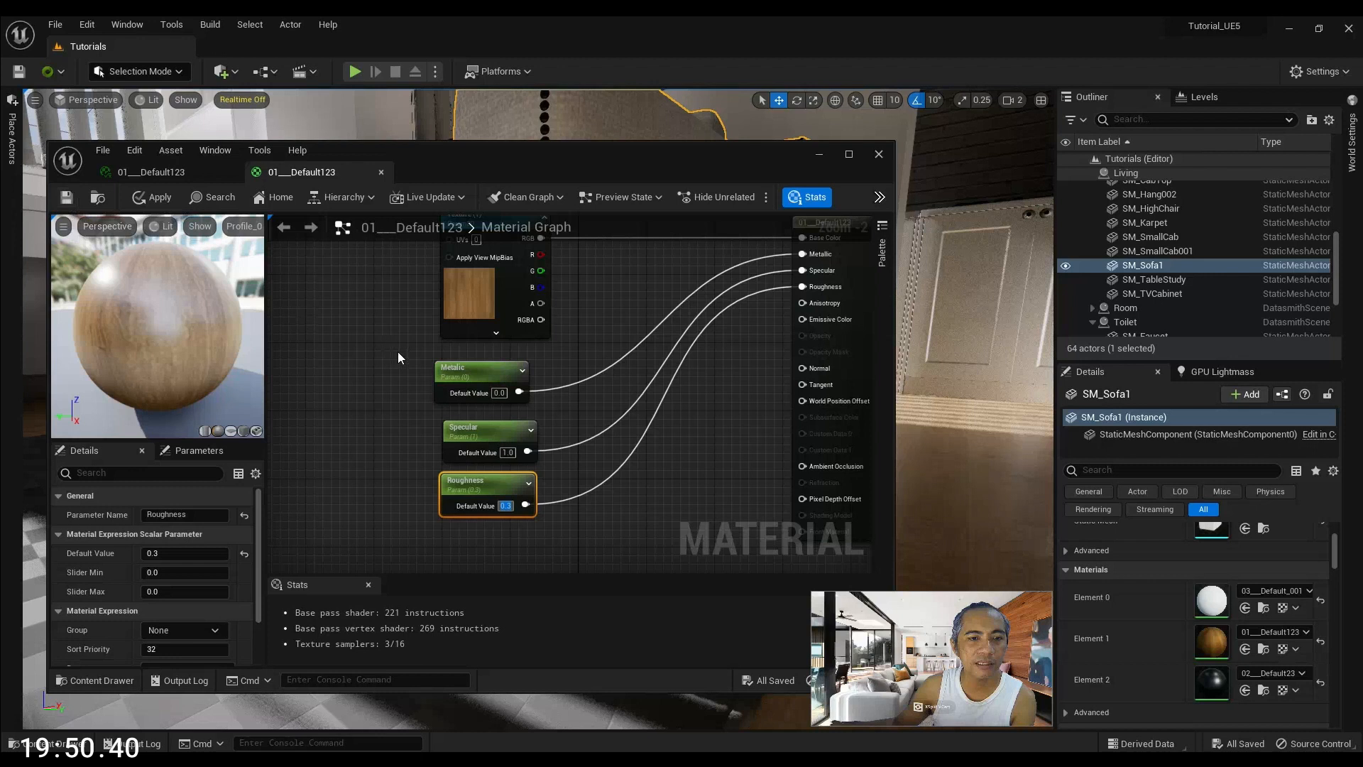
pyautogui.click(66, 199)
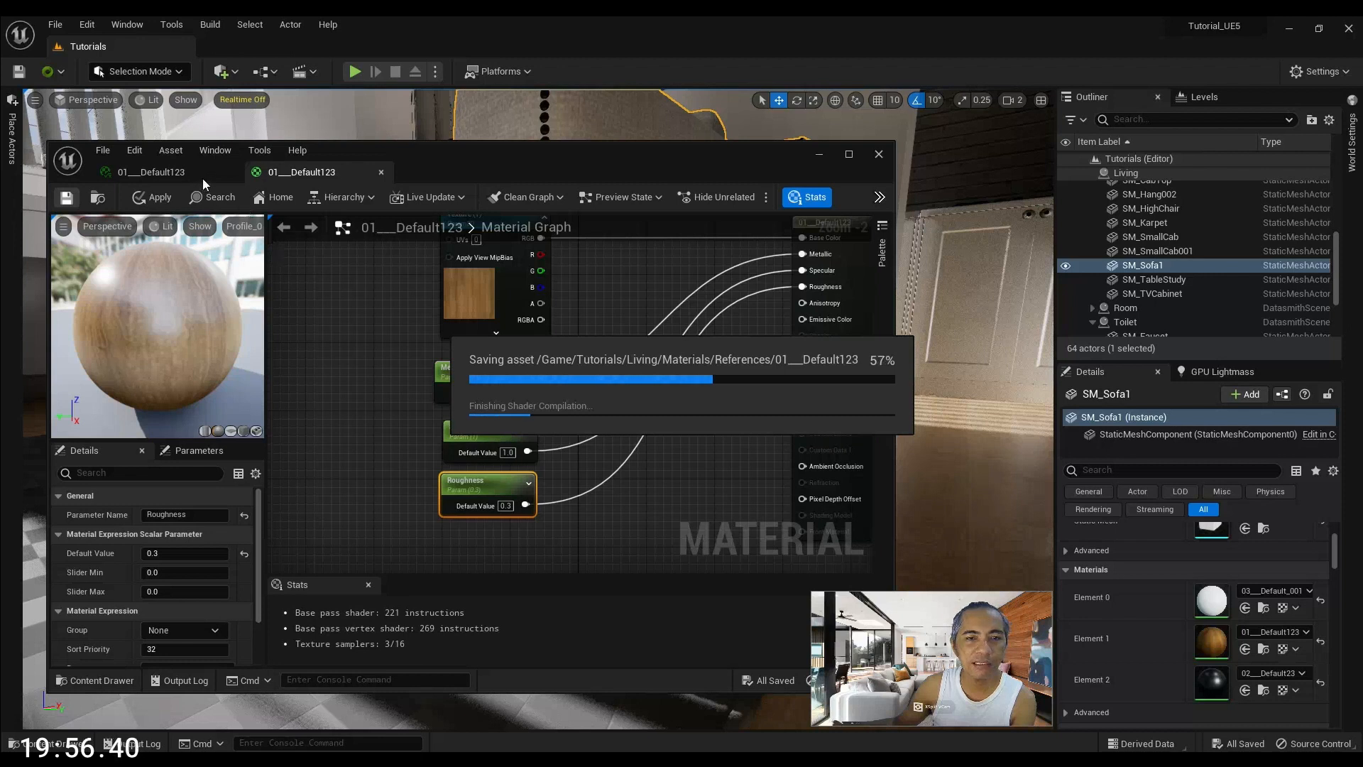
# Enable the Metalic, Roughness and Specular overrides in the 01___Default123 material instance, save it and close the material editor
pyautogui.click(158, 173)
pyautogui.moveTo(390, 383); pyautogui.dragTo(305, 391)
pyautogui.click(586, 308)
pyautogui.click(587, 328)
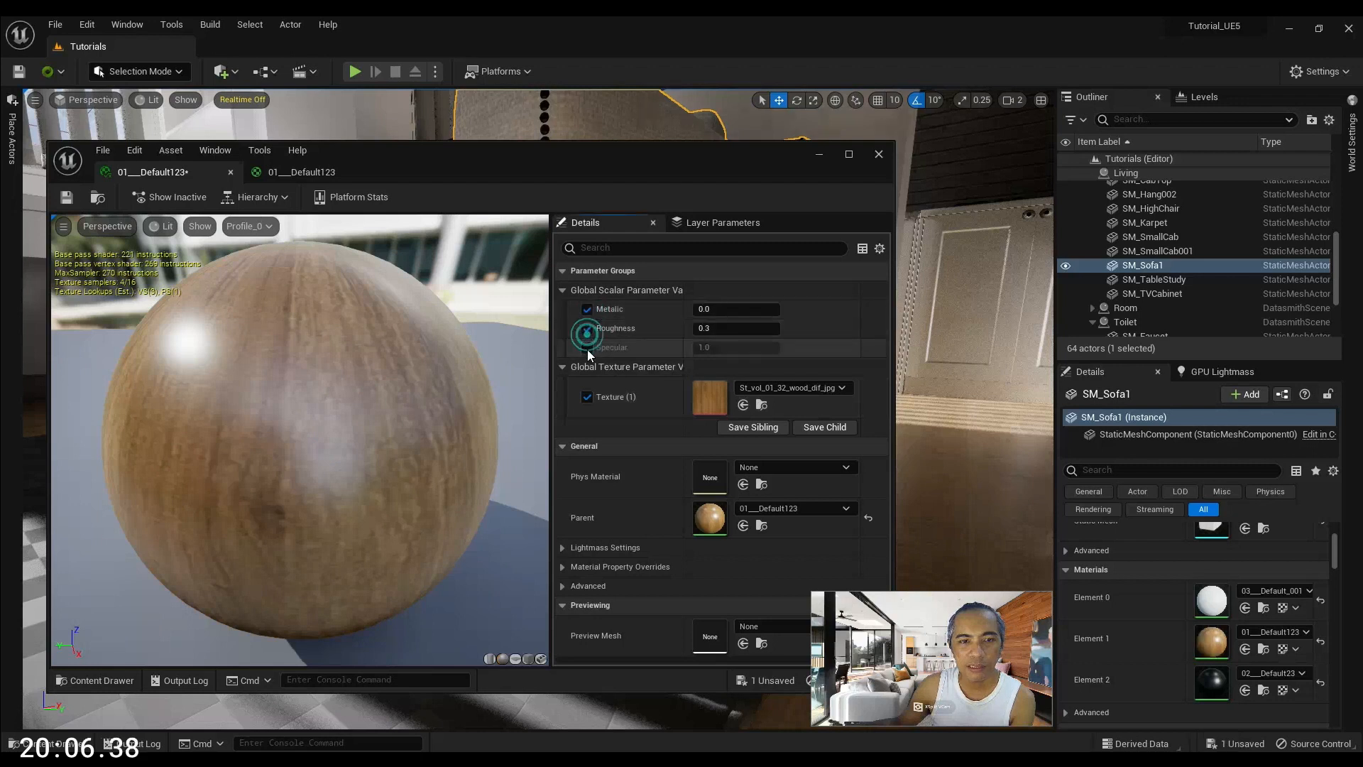
pyautogui.click(586, 347)
pyautogui.click(66, 200)
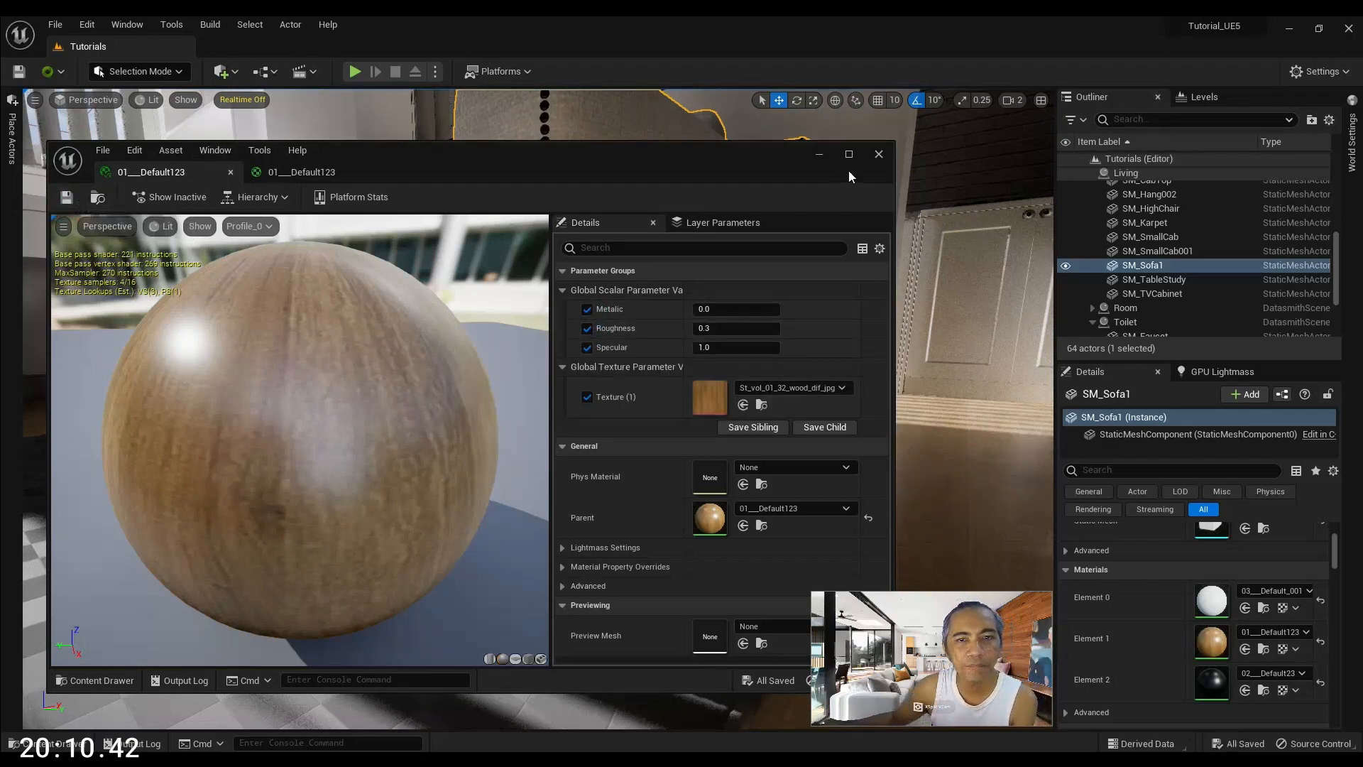
pyautogui.click(879, 154)
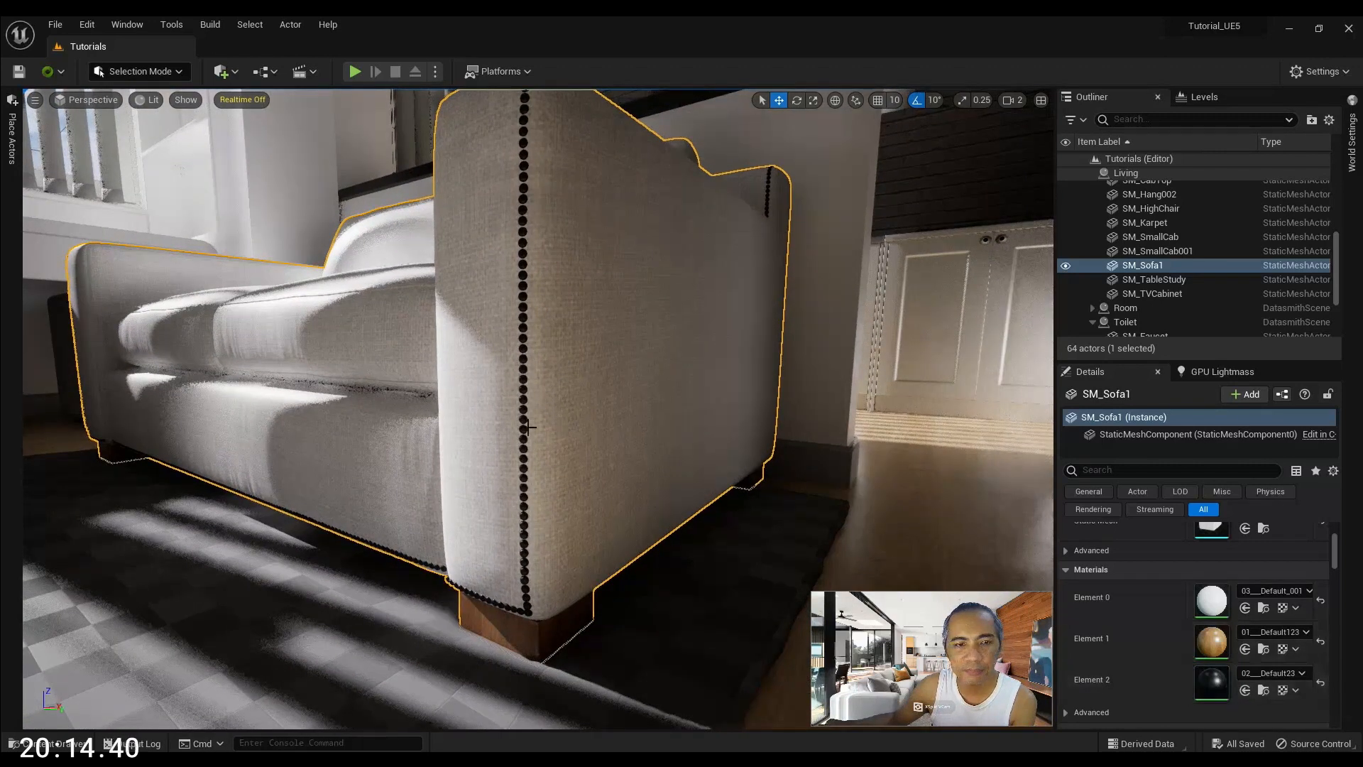
# Inspect the sofa's Element 2 material, 02___Default23, in its preview and close it
pyautogui.doubleClick(1211, 680)
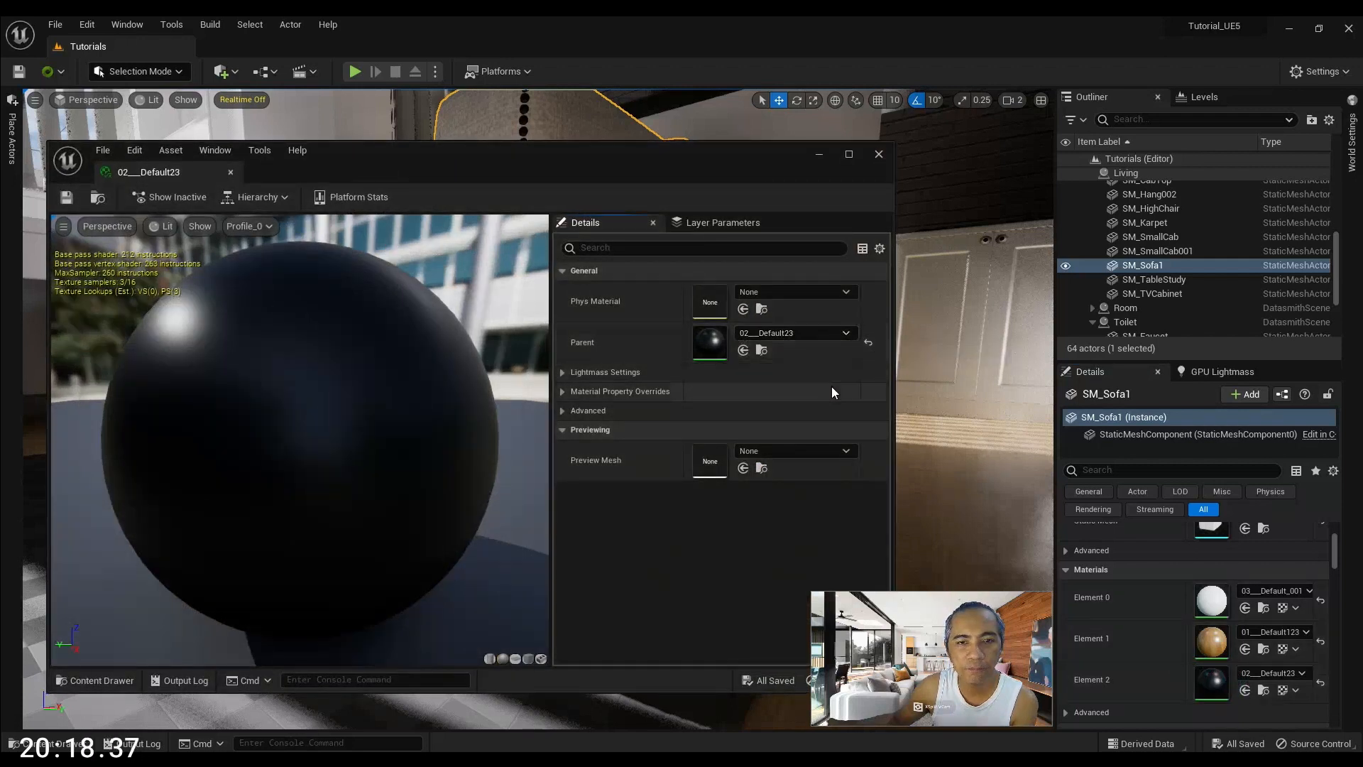
pyautogui.moveTo(362, 334); pyautogui.dragTo(389, 337)
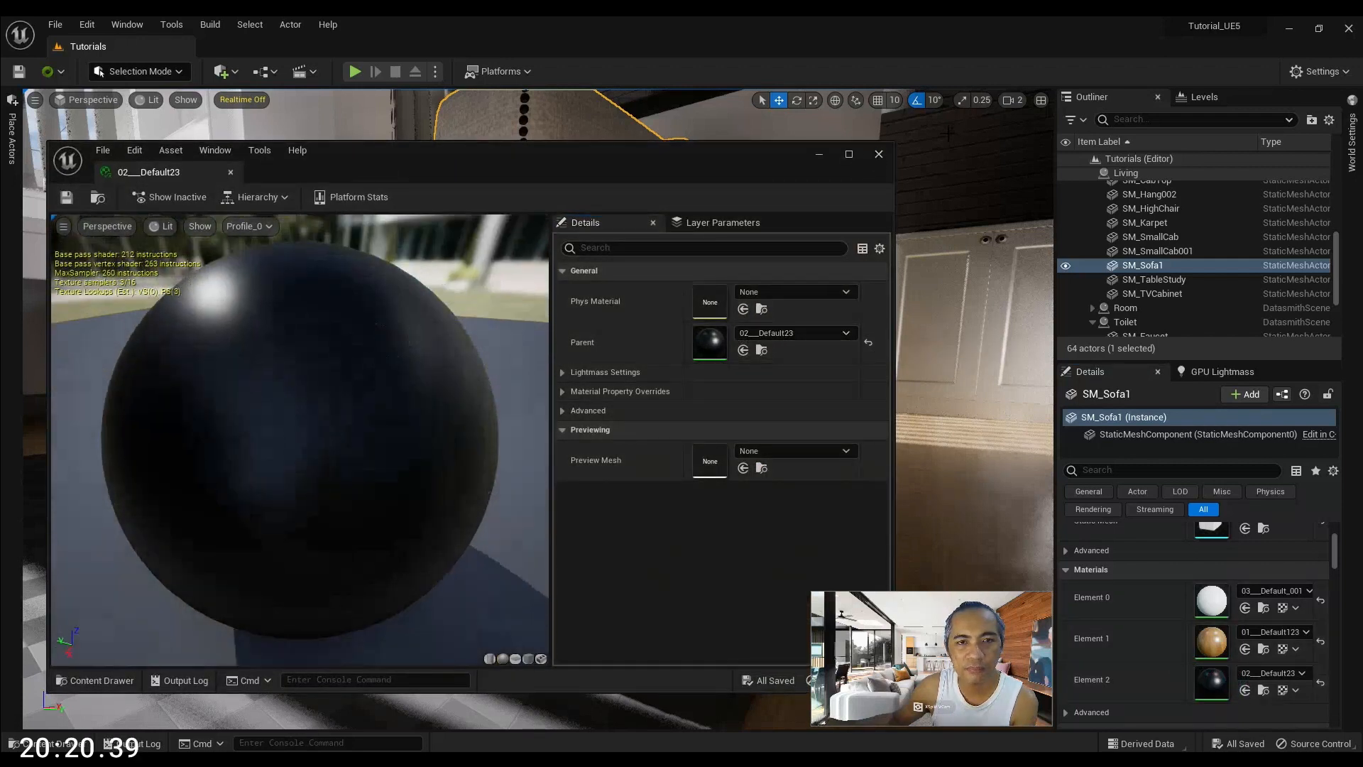
pyautogui.click(880, 155)
# Select the carpet SM_Karpet, open its material AI35_001_14 and enable the Texture (9) override
pyautogui.moveTo(649, 308); pyautogui.dragTo(838, 440, button='right')
pyautogui.moveTo(566, 279); pyautogui.dragTo(497, 340, button='right')
pyautogui.click(566, 279)
pyautogui.moveTo(559, 248); pyautogui.dragTo(656, 223, button='right')
pyautogui.moveTo(642, 402); pyautogui.dragTo(340, 390, button='right')
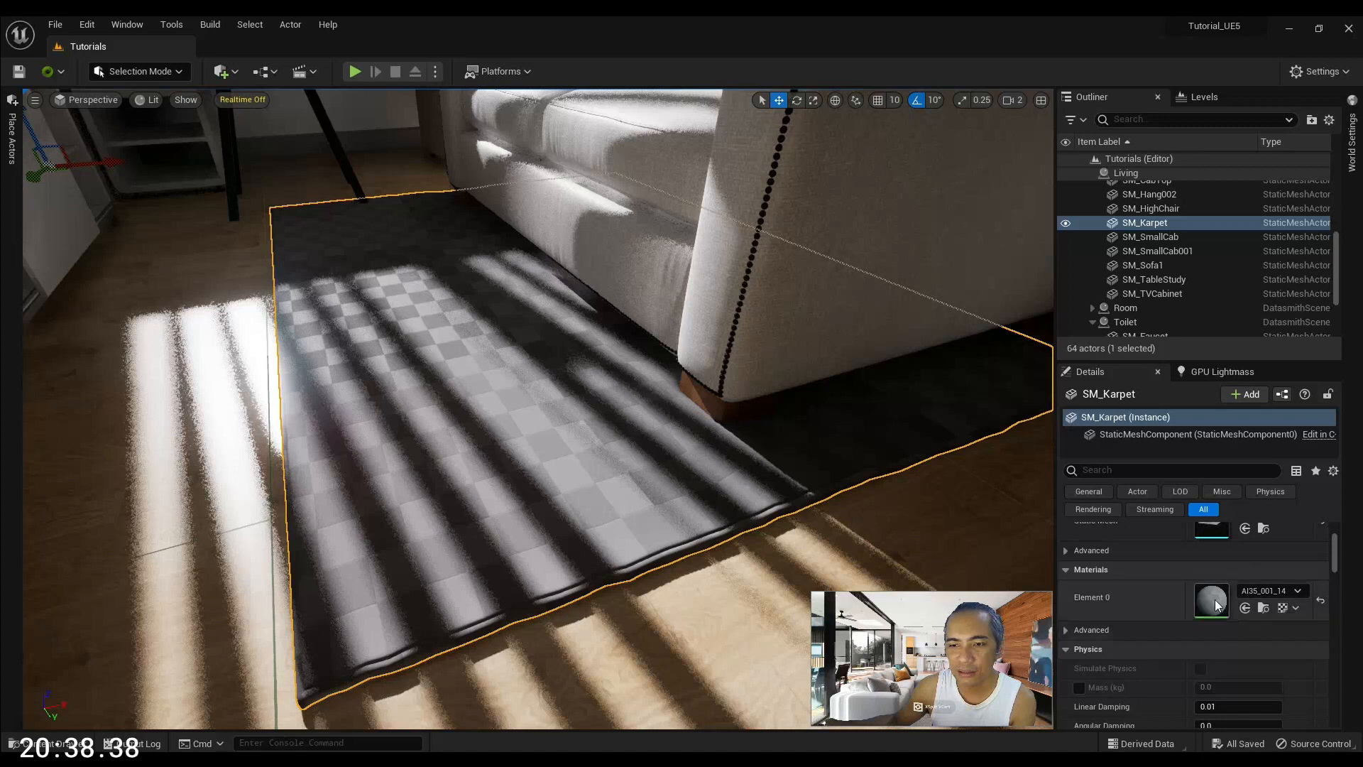
pyautogui.moveTo(923, 497); pyautogui.dragTo(930, 450, button='right')
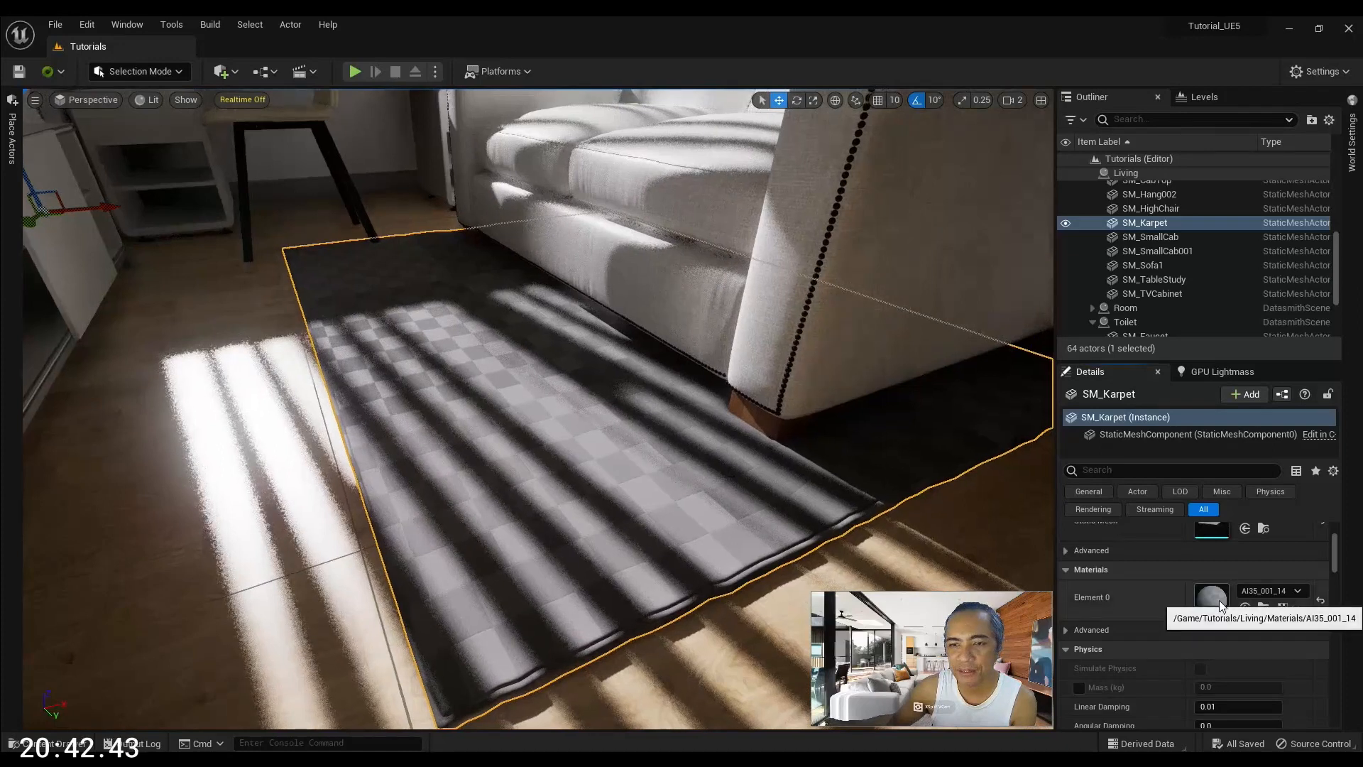
pyautogui.doubleClick(1211, 619)
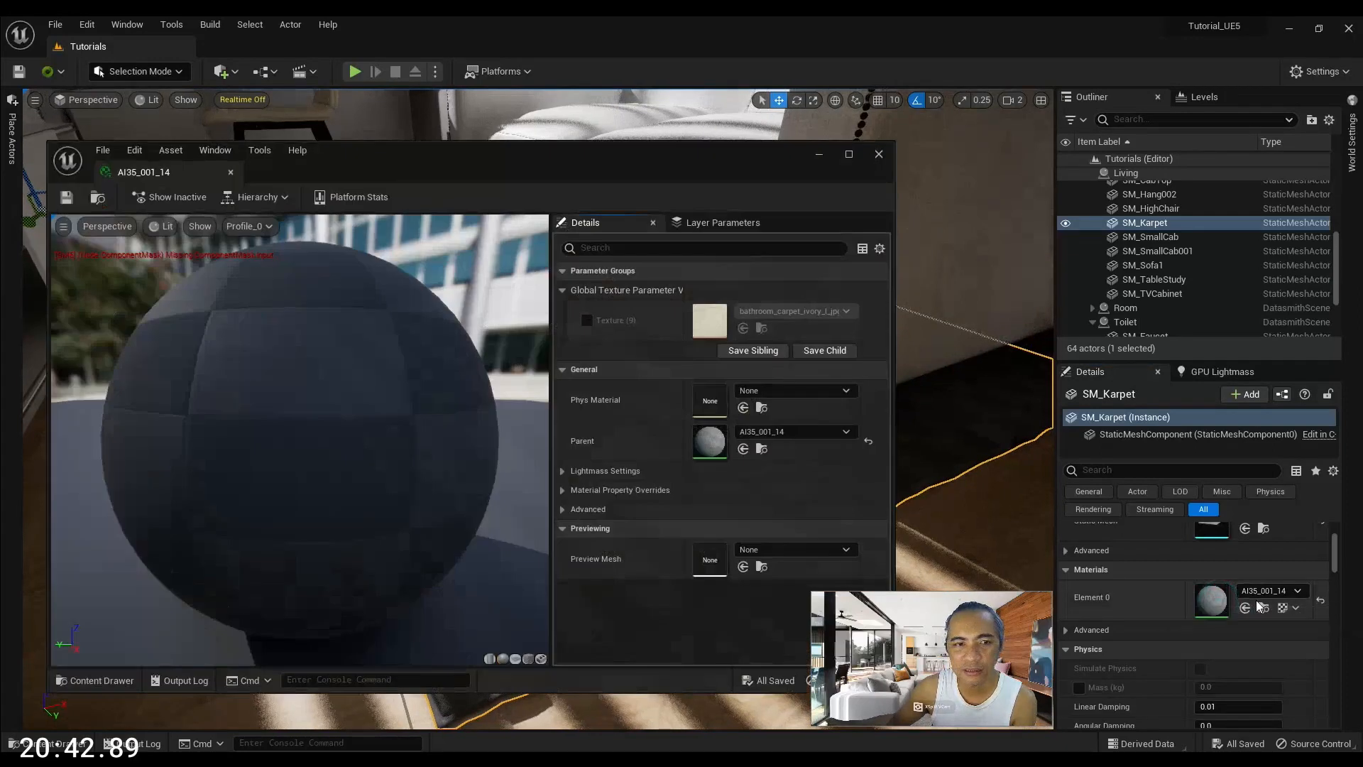
pyautogui.click(586, 320)
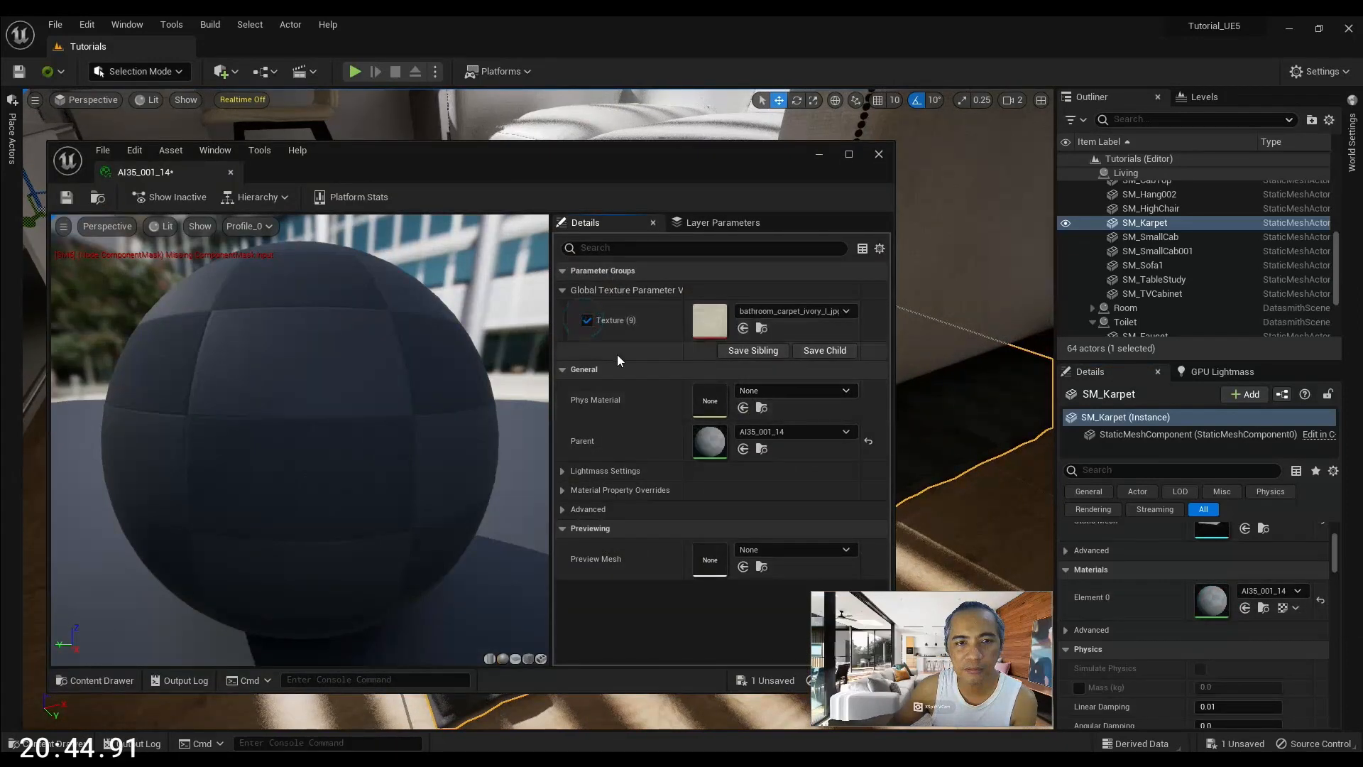
# Open the carpet's parent material, move the result node clear of the graph and delete the stray nodes stacked behind it
pyautogui.doubleClick(710, 440)
pyautogui.click(848, 154)
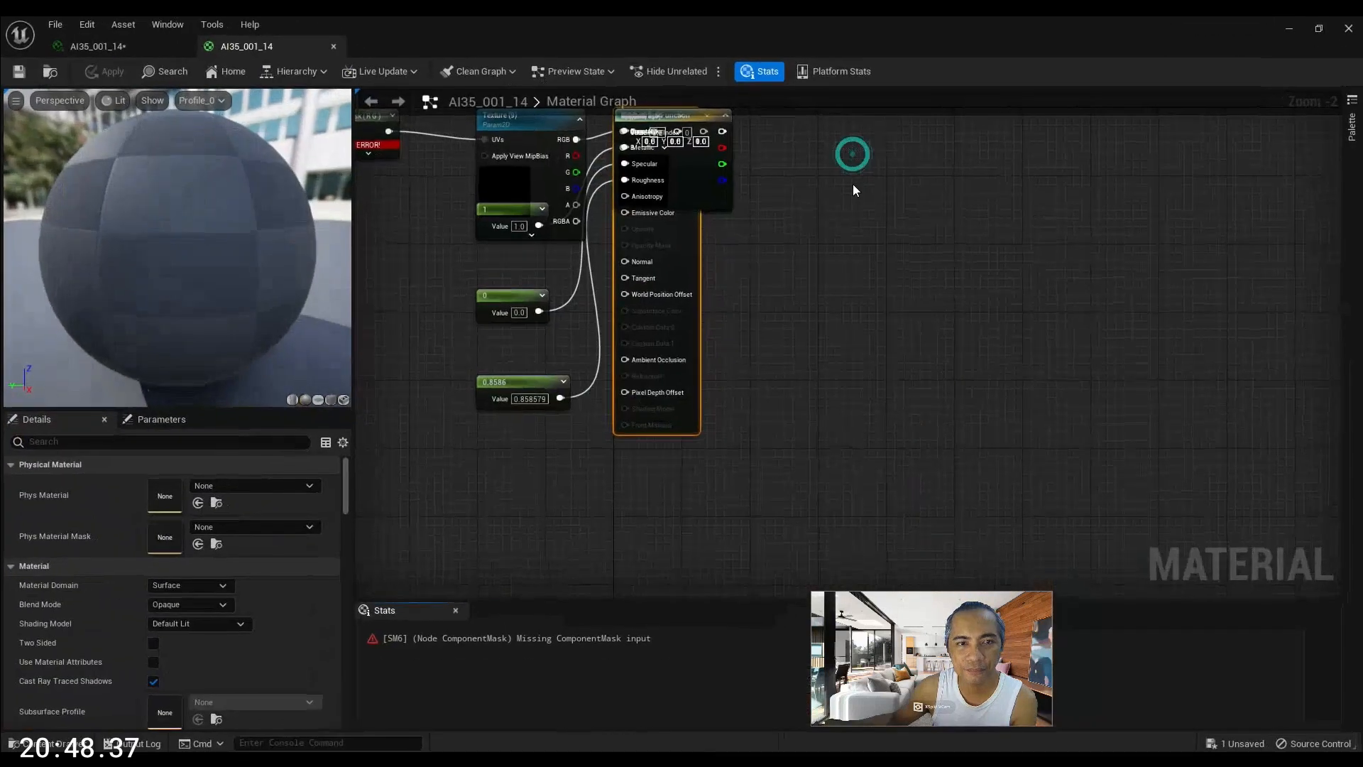
pyautogui.scroll(1, 682, 308)
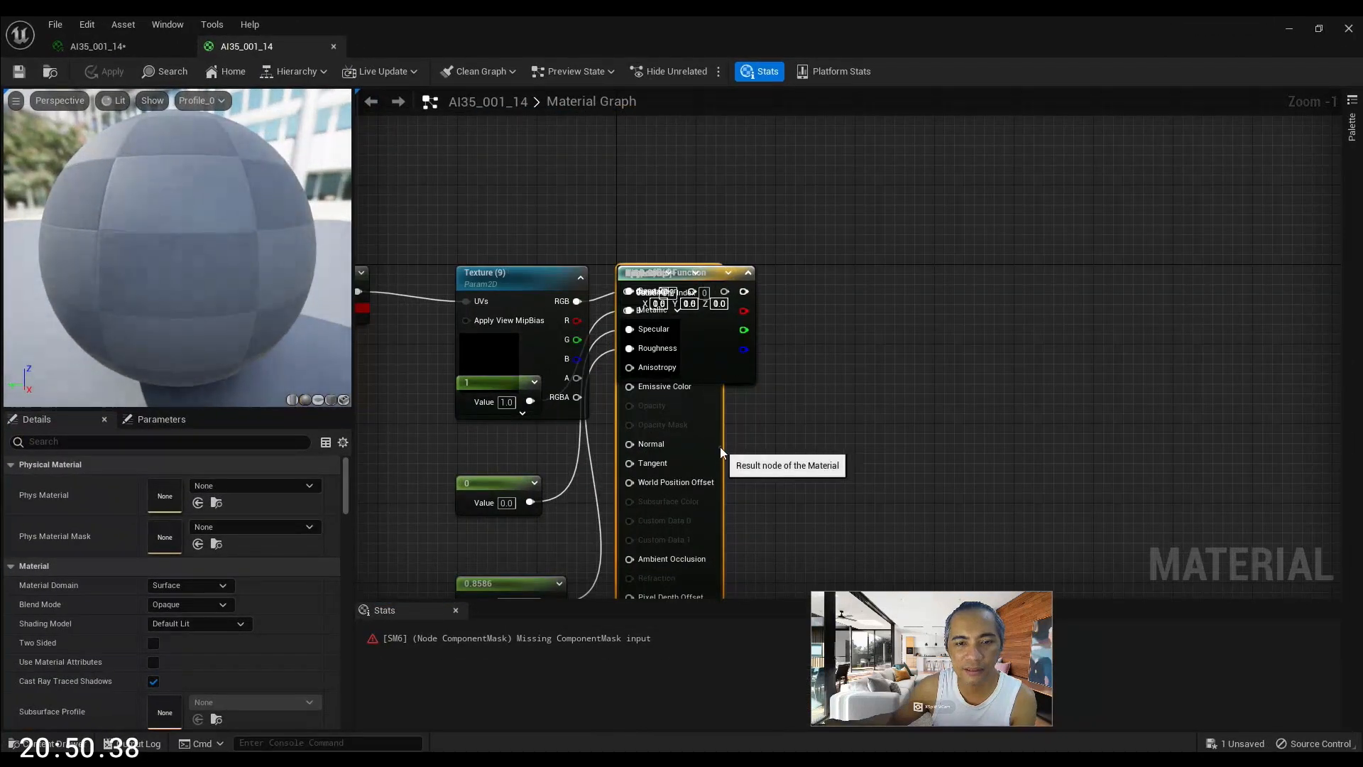
pyautogui.moveTo(720, 446); pyautogui.dragTo(965, 442)
pyautogui.click(682, 268)
pyautogui.moveTo(682, 266); pyautogui.dragTo(614, 231)
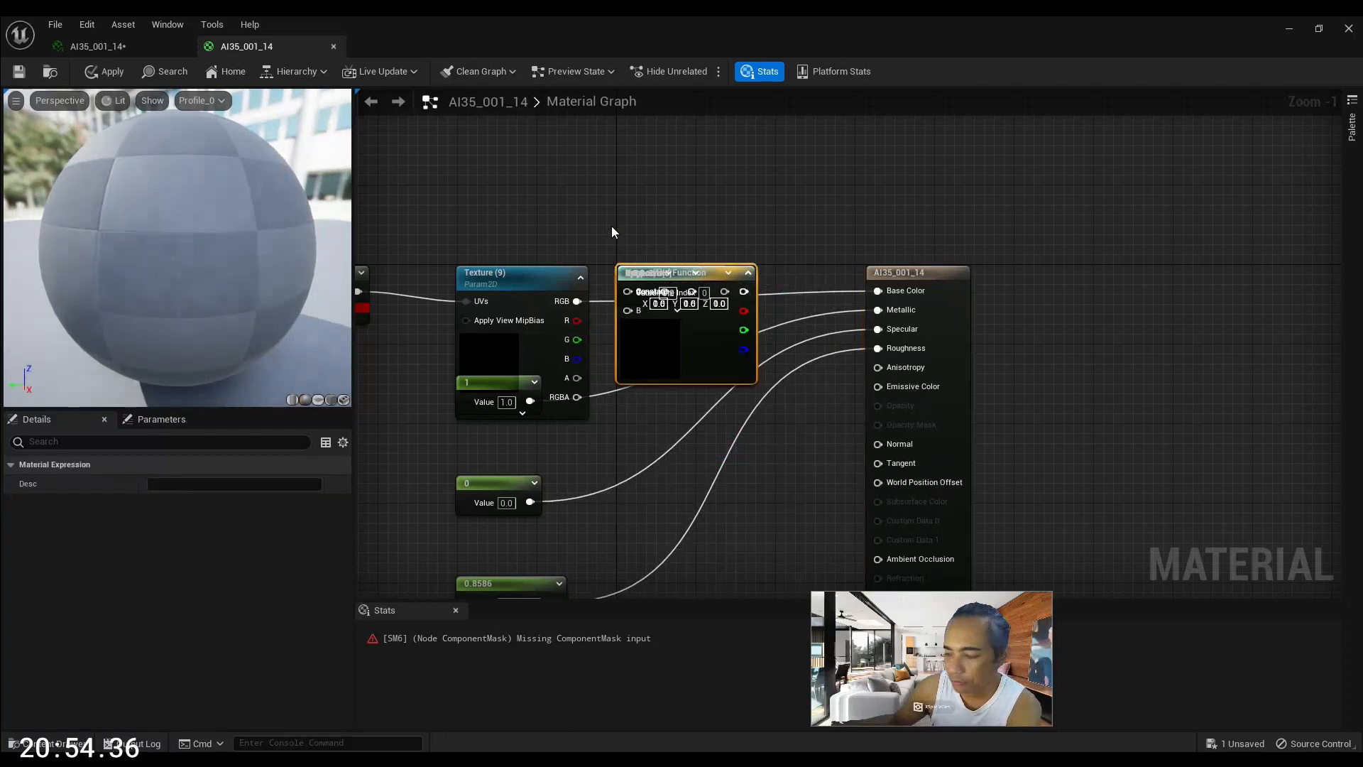
pyautogui.moveTo(773, 282); pyautogui.dragTo(612, 213)
pyautogui.press('Delete')
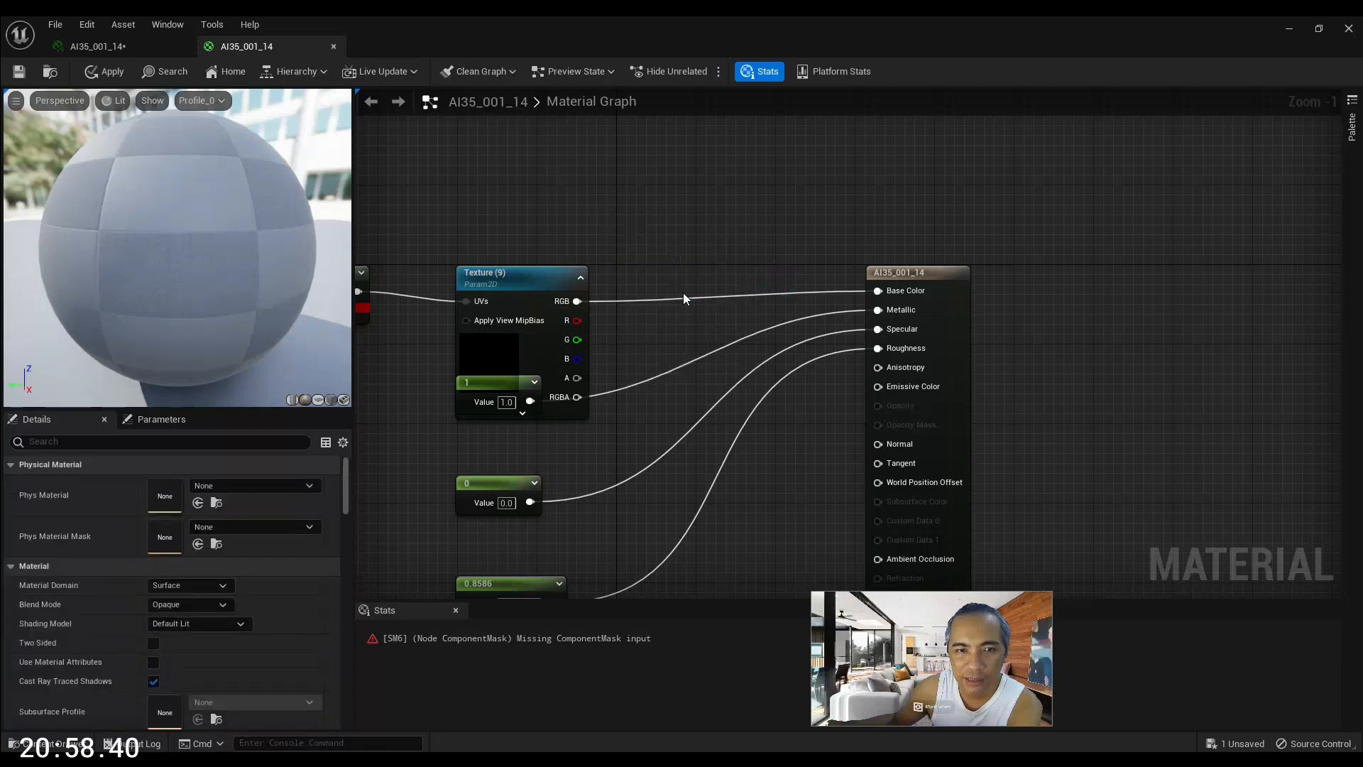
# Move the constant 1 node below the Texture (9) node and delete the Mask ( R G ) node showing an error
pyautogui.moveTo(683, 293); pyautogui.dragTo(728, 186, button='right')
pyautogui.moveTo(577, 268); pyautogui.dragTo(575, 321)
pyautogui.moveTo(709, 573); pyautogui.dragTo(632, 365)
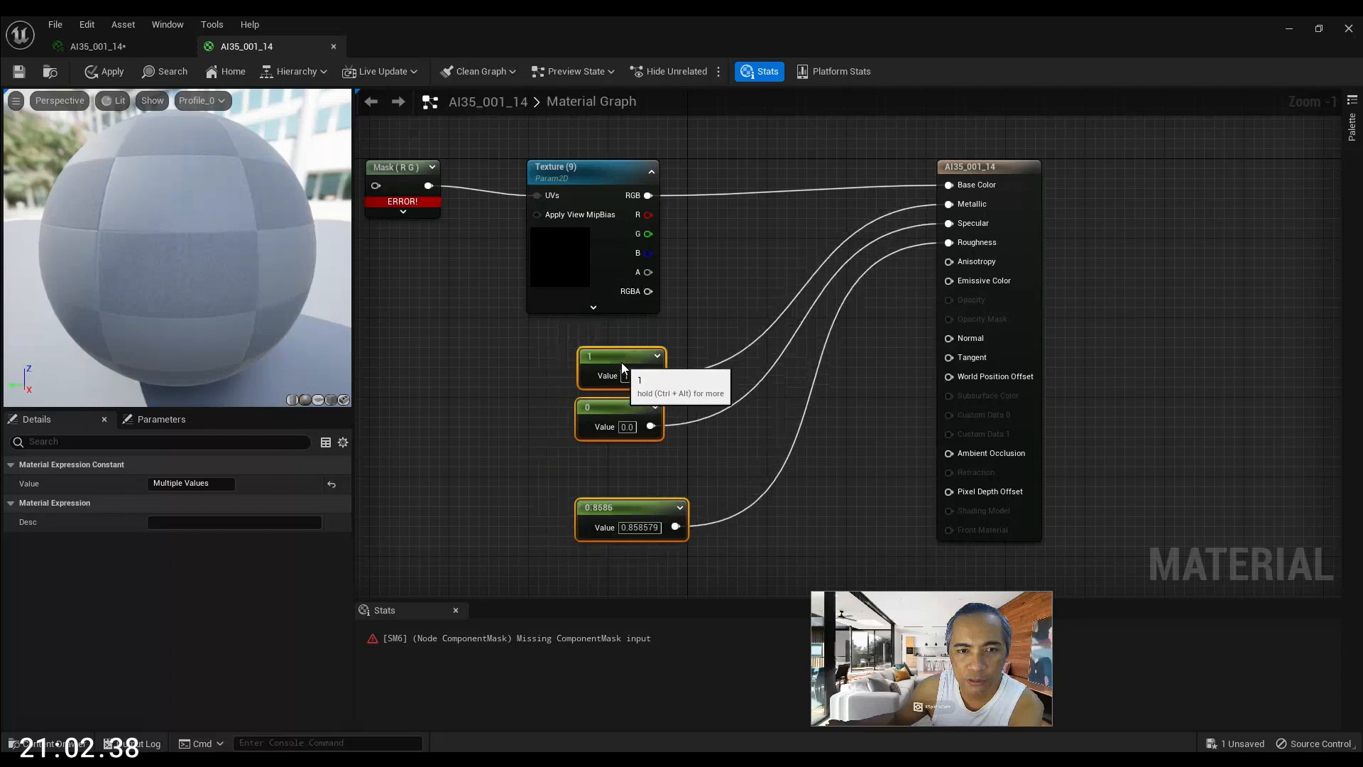
pyautogui.moveTo(456, 246); pyautogui.dragTo(405, 151)
pyautogui.press('Delete')
pyautogui.click(734, 287)
# Switch to Blender, widen the shader editor for the carpet material and align the Texture Coordinate node with the Mapping node
pyautogui.moveTo(438, 758)
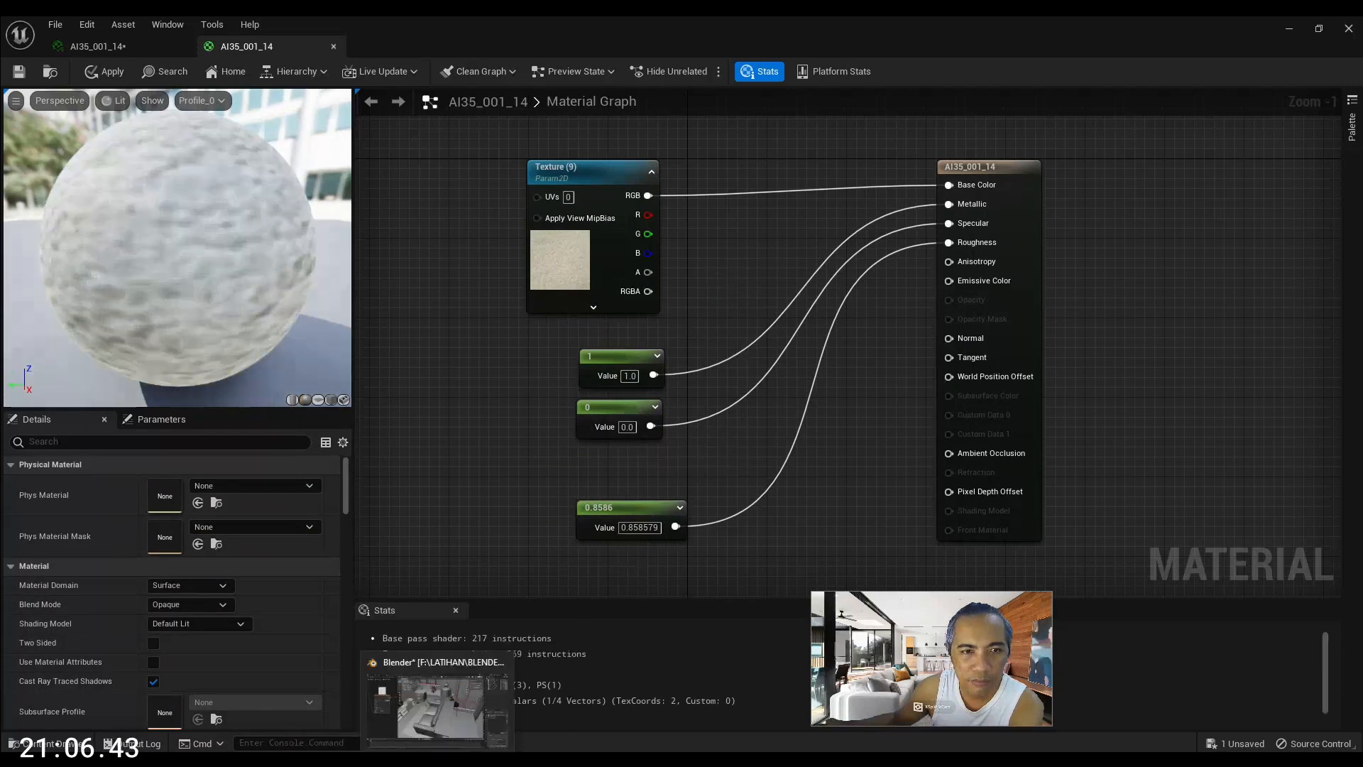
pyautogui.click(440, 703)
pyautogui.click(471, 454)
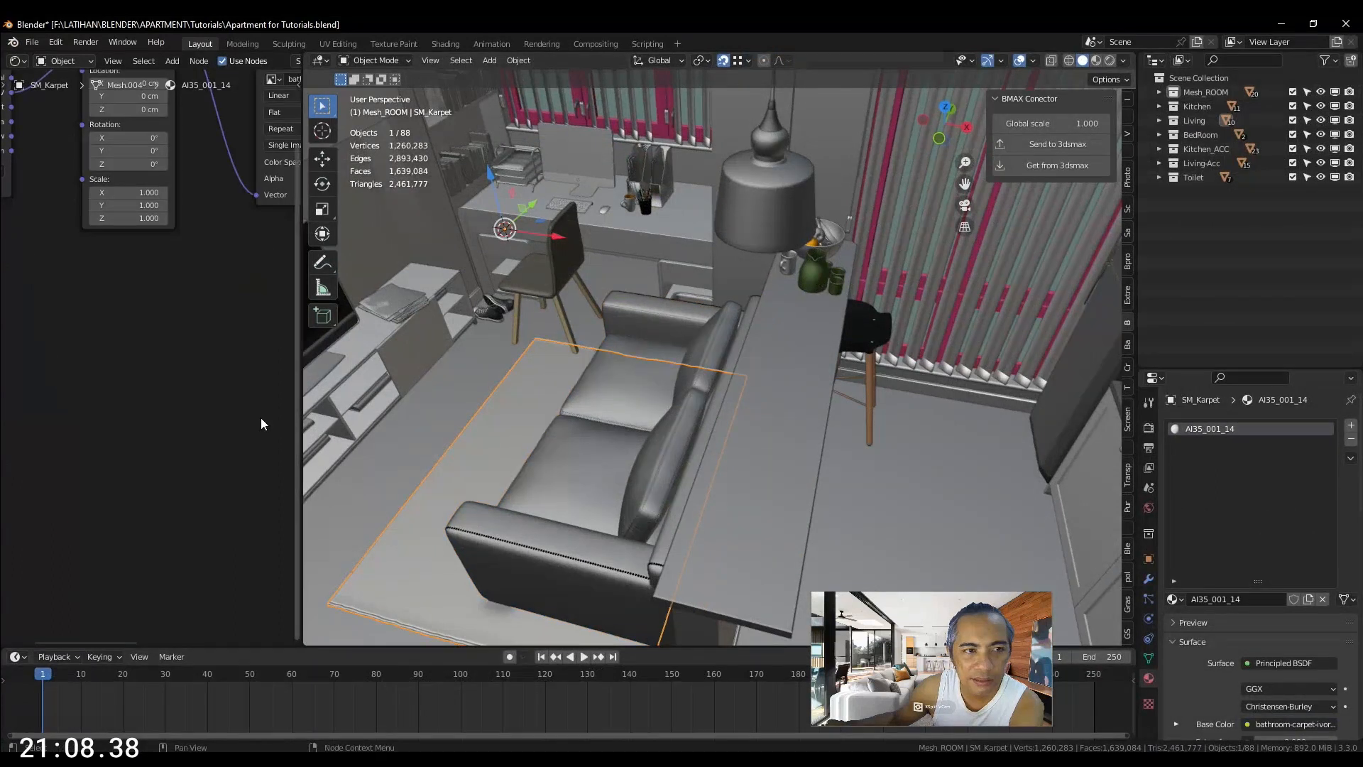
pyautogui.scroll(-5, 177, 397)
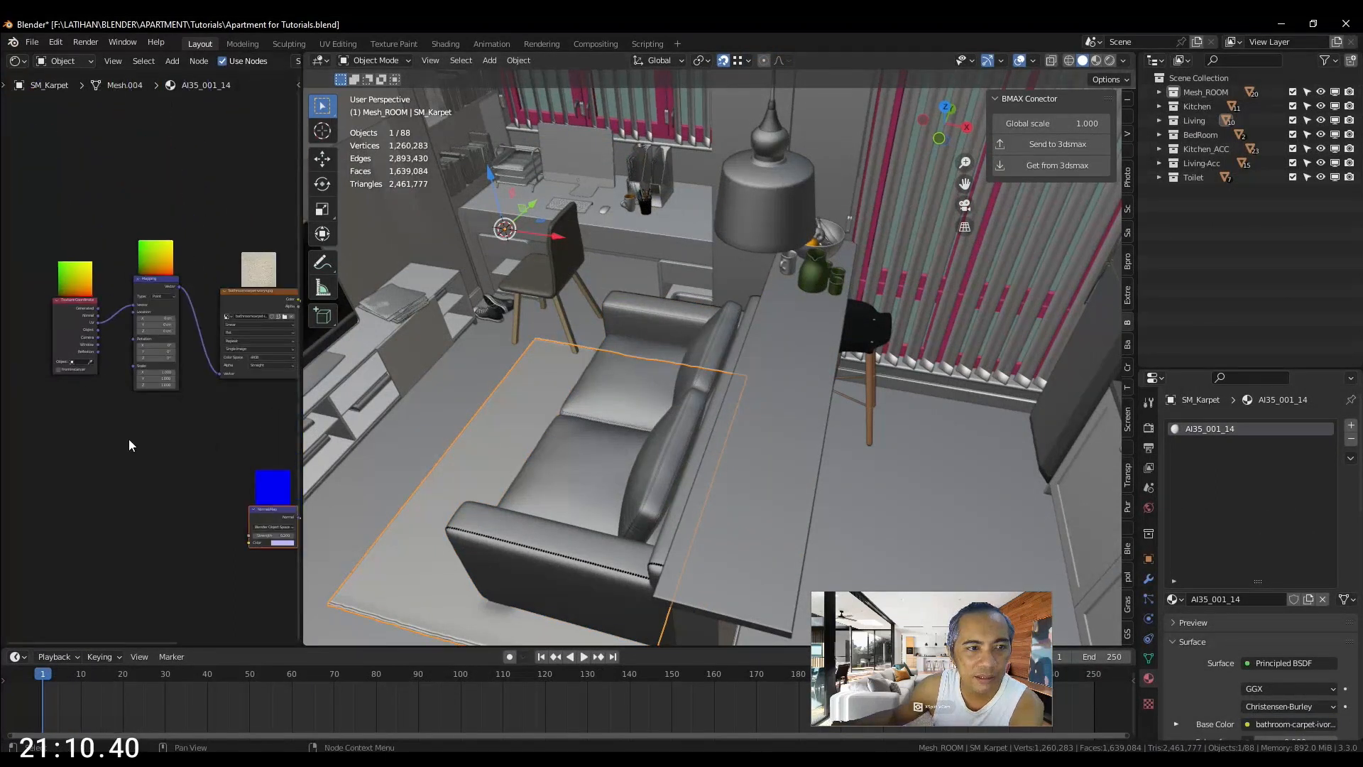
pyautogui.moveTo(301, 418); pyautogui.dragTo(510, 417)
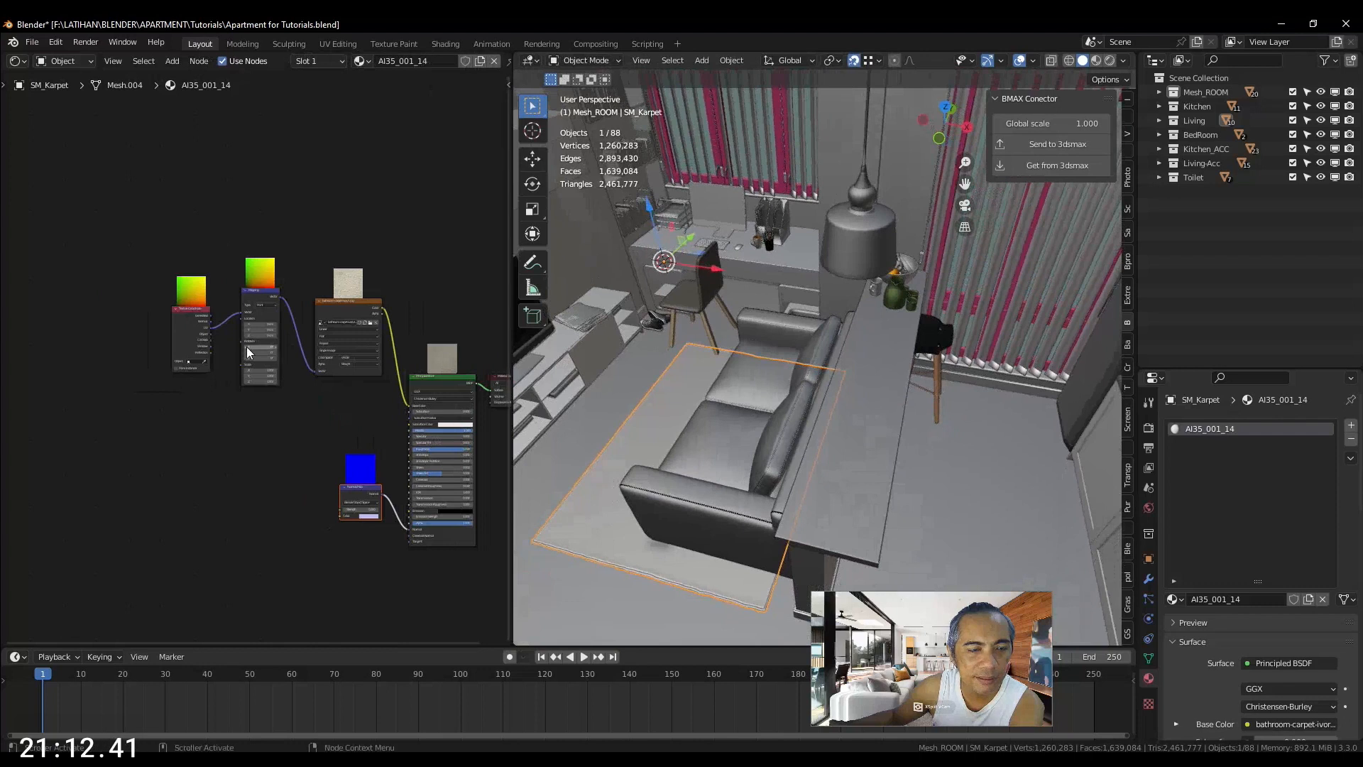
pyautogui.scroll(2, 245, 347)
pyautogui.scroll(3, 139, 242)
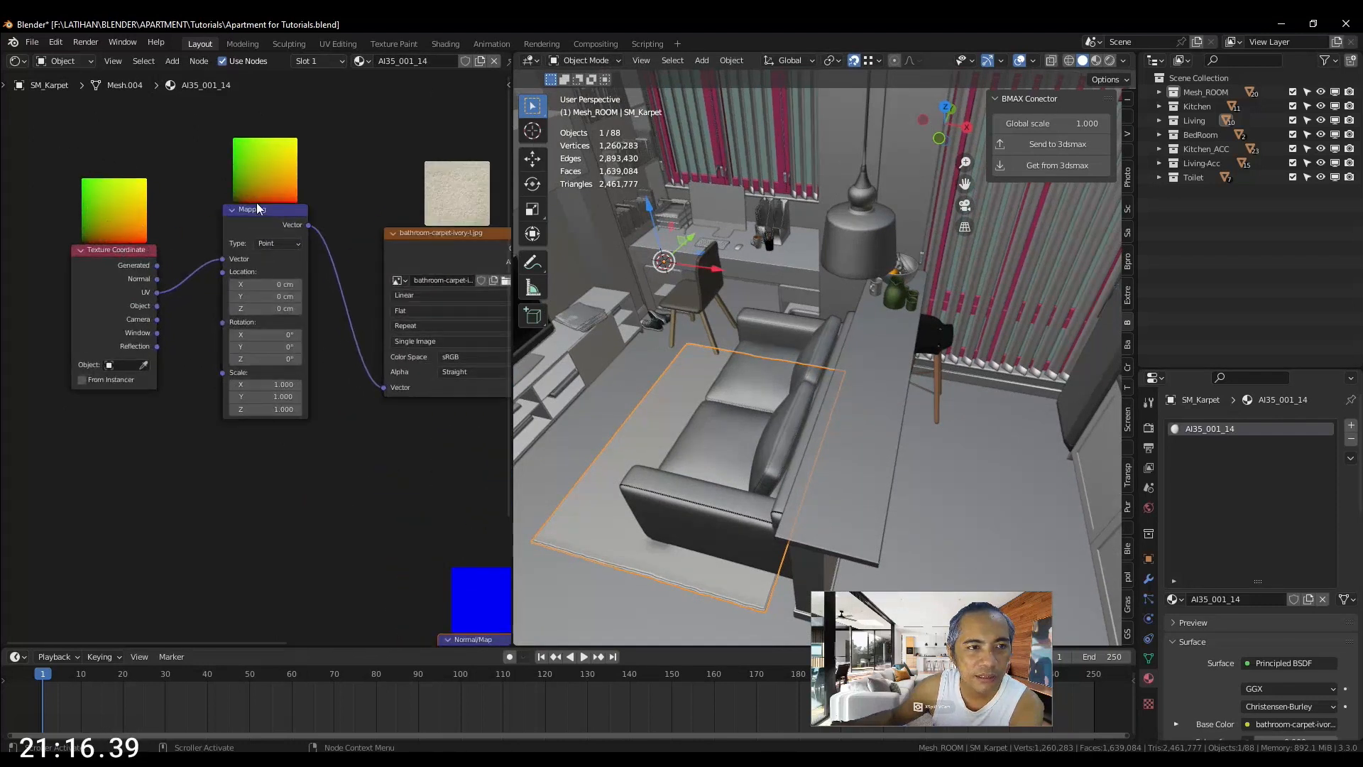
pyautogui.moveTo(138, 258); pyautogui.dragTo(137, 223)
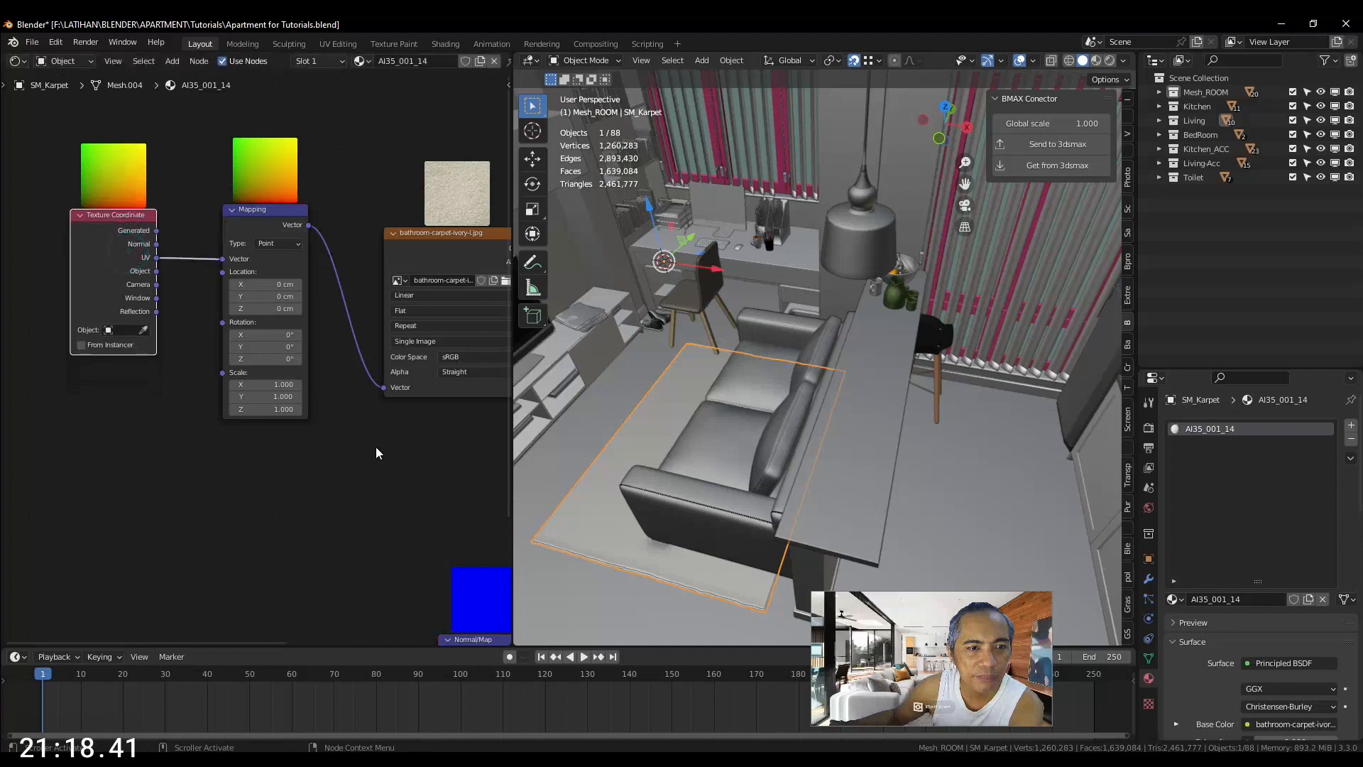
# Examine the carpet material's image texture, normal map and Principled BSDF nodes
pyautogui.scroll(-2, 304, 448)
pyautogui.moveTo(372, 457); pyautogui.dragTo(276, 447, button='middle')
pyautogui.scroll(2, 305, 588)
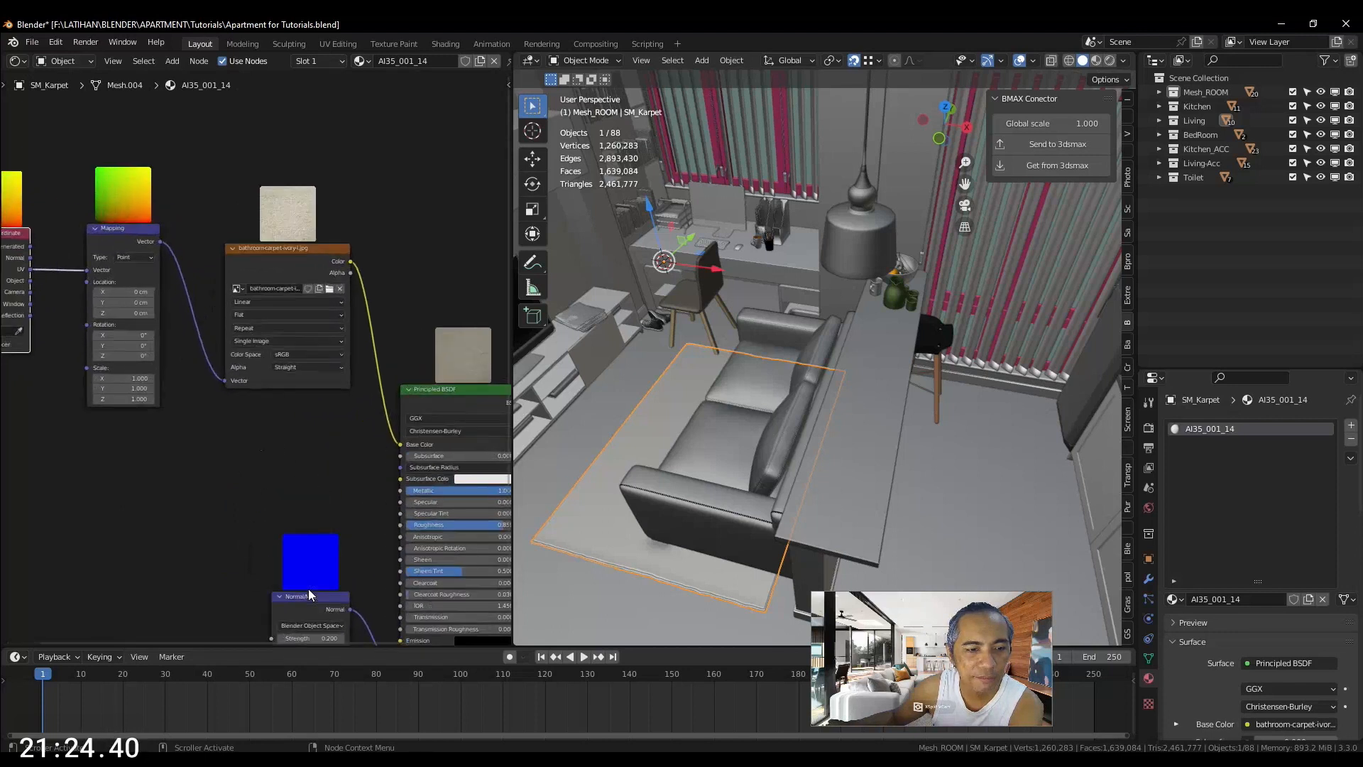
pyautogui.scroll(1, 358, 474)
pyautogui.scroll(-1, 267, 364)
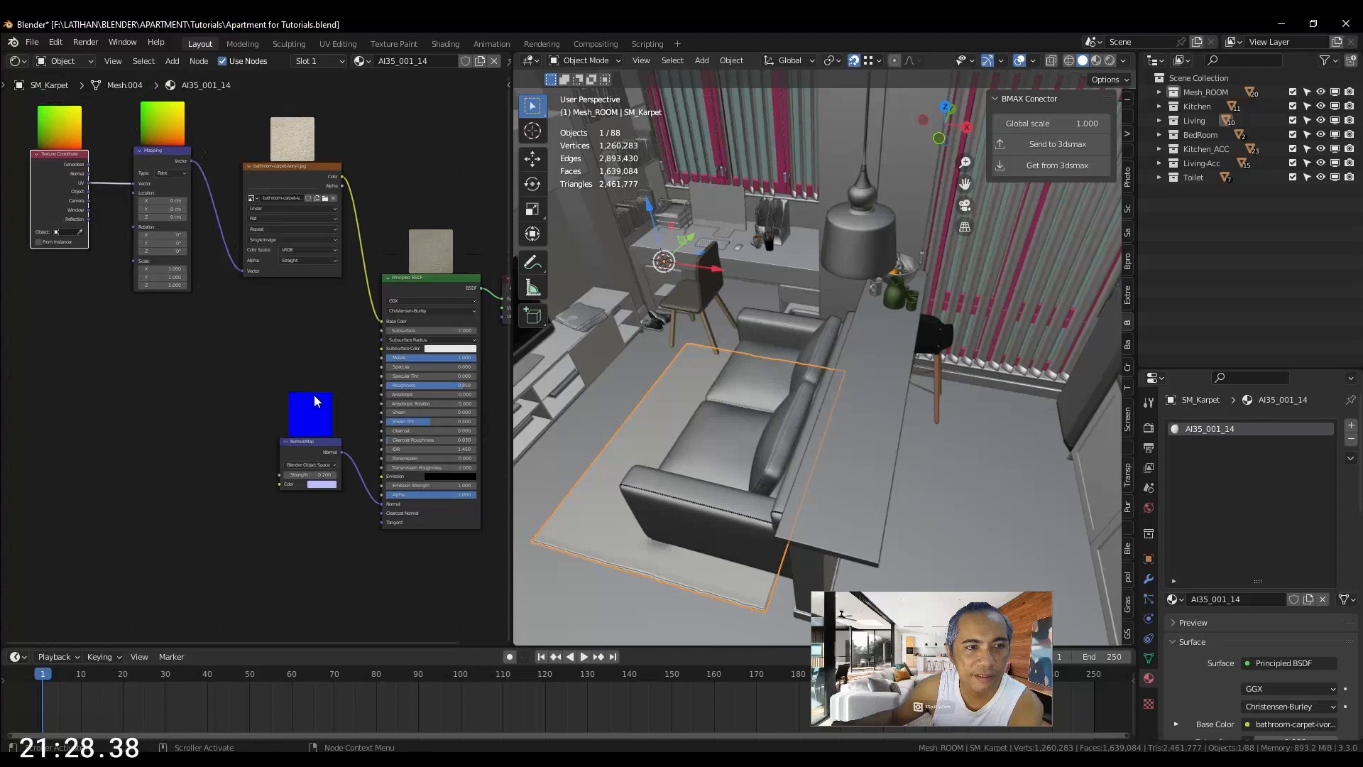
pyautogui.scroll(2, 309, 312)
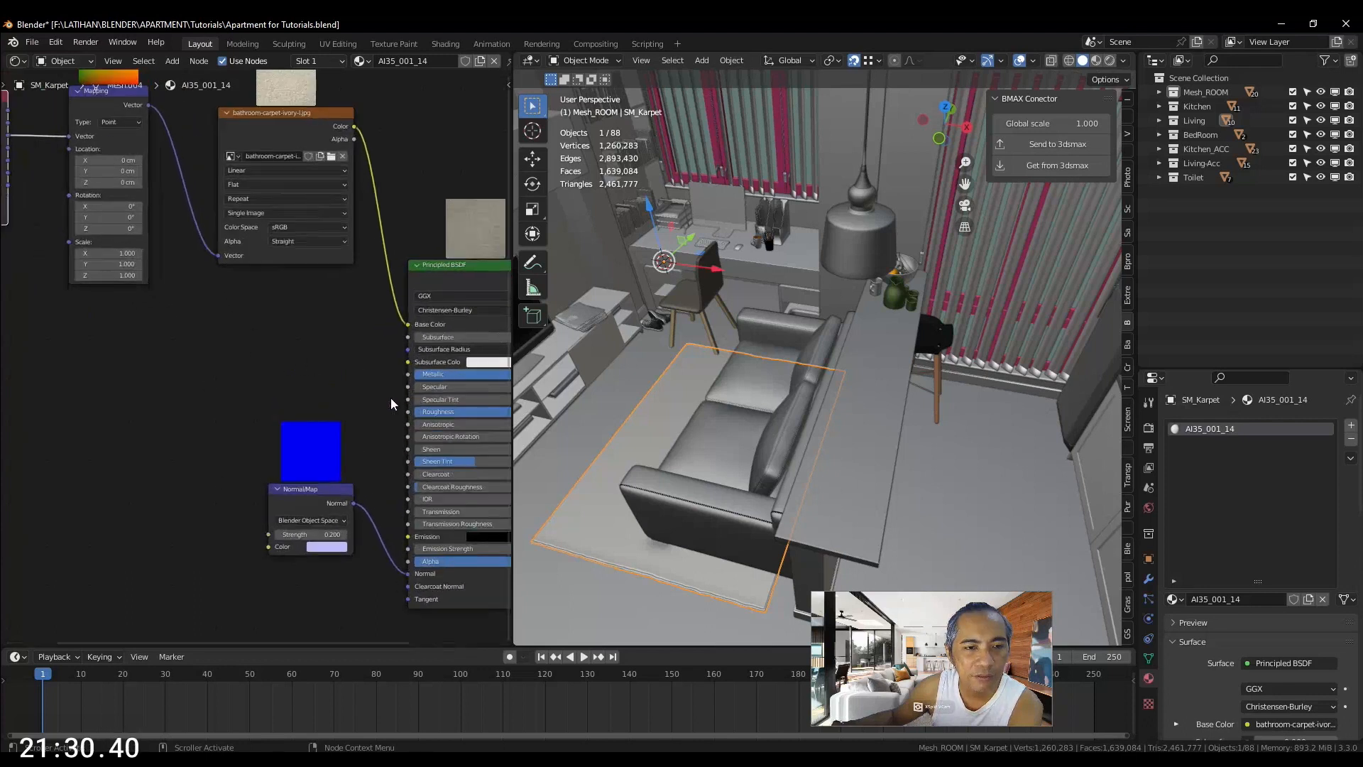
pyautogui.scroll(-4, 249, 378)
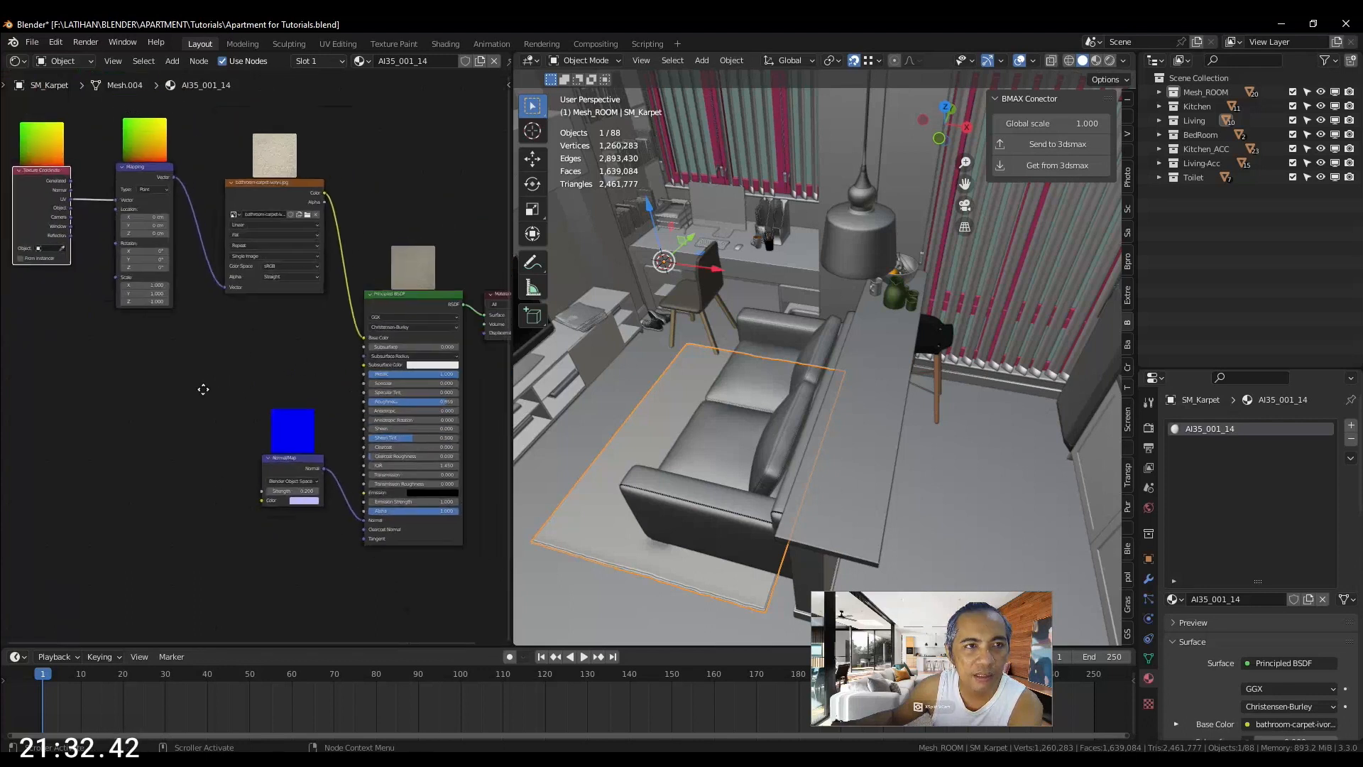
pyautogui.moveTo(204, 389); pyautogui.dragTo(183, 409, button='middle')
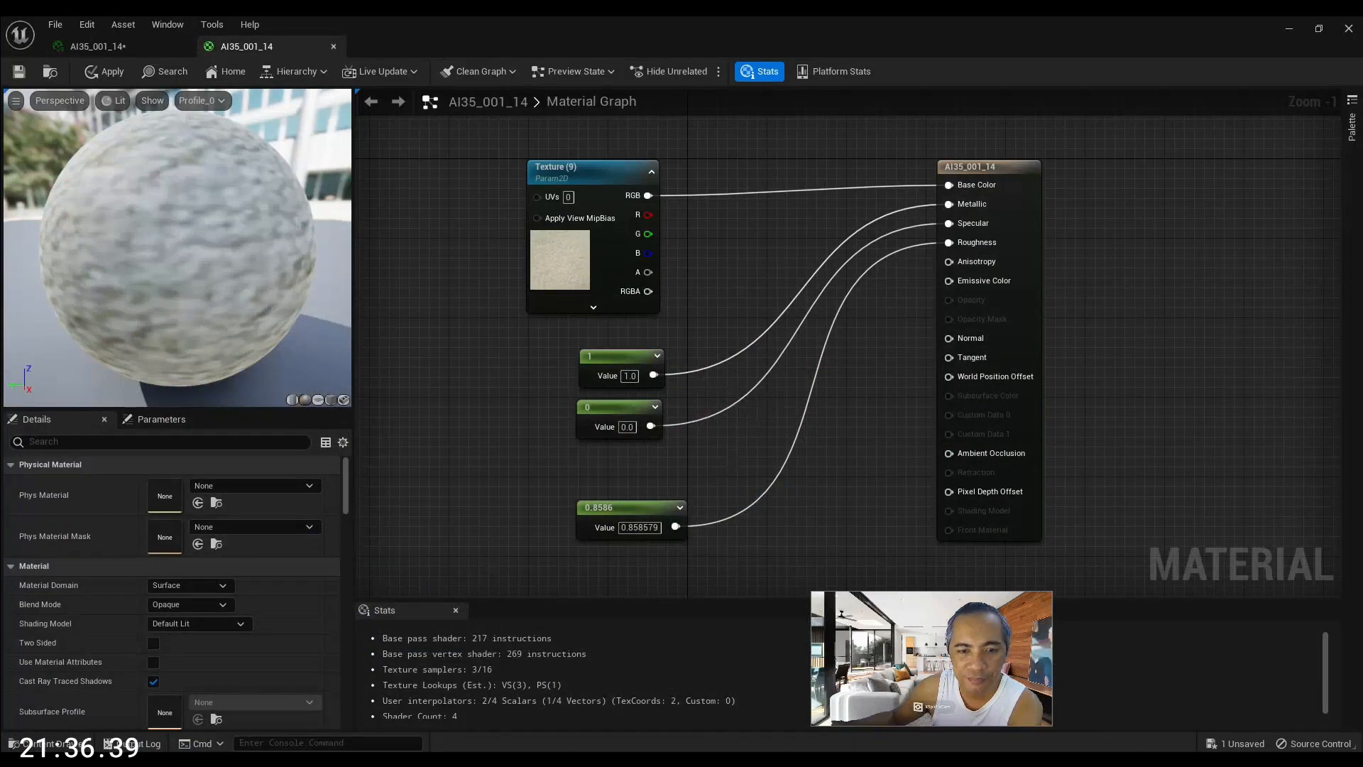
pyautogui.moveTo(716, 486); pyautogui.dragTo(744, 453, button='right')
pyautogui.moveTo(777, 536); pyautogui.dragTo(595, 309)
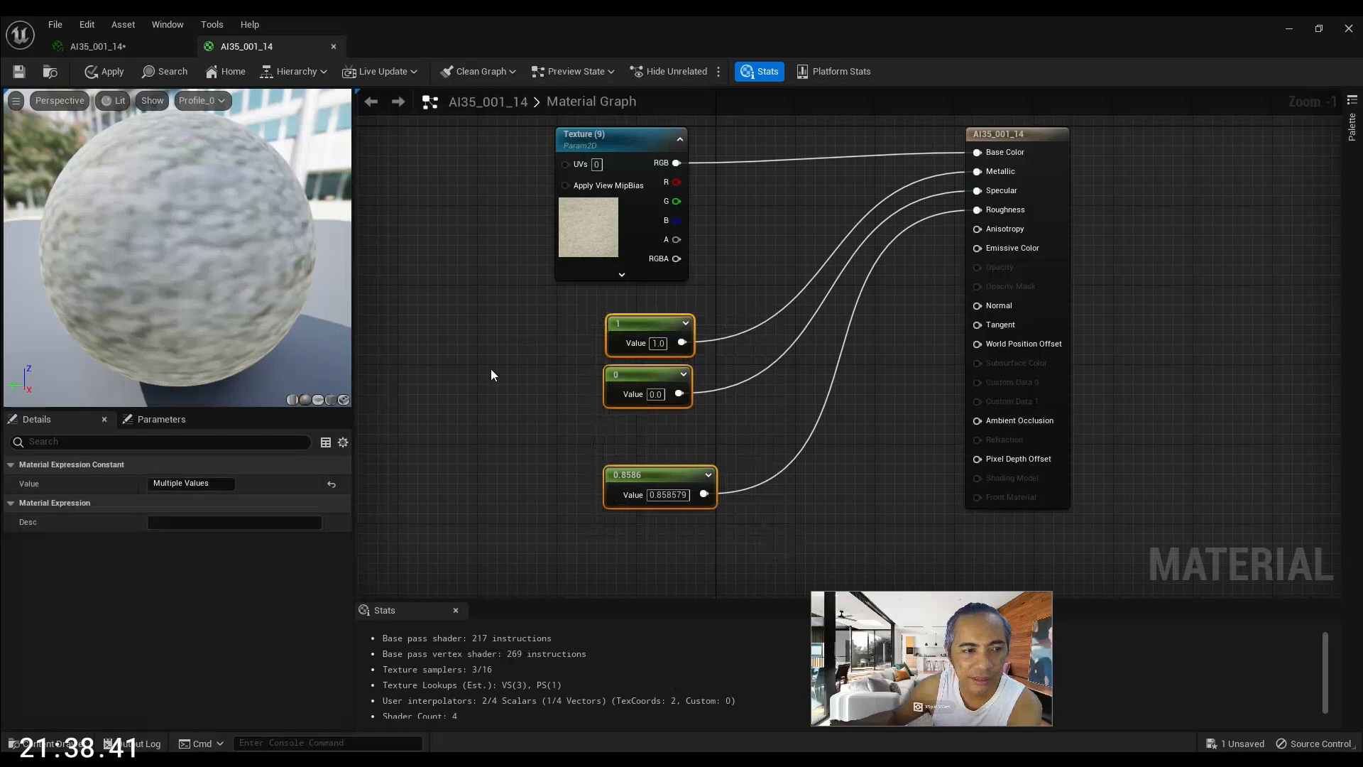
pyautogui.rightClick(619, 317)
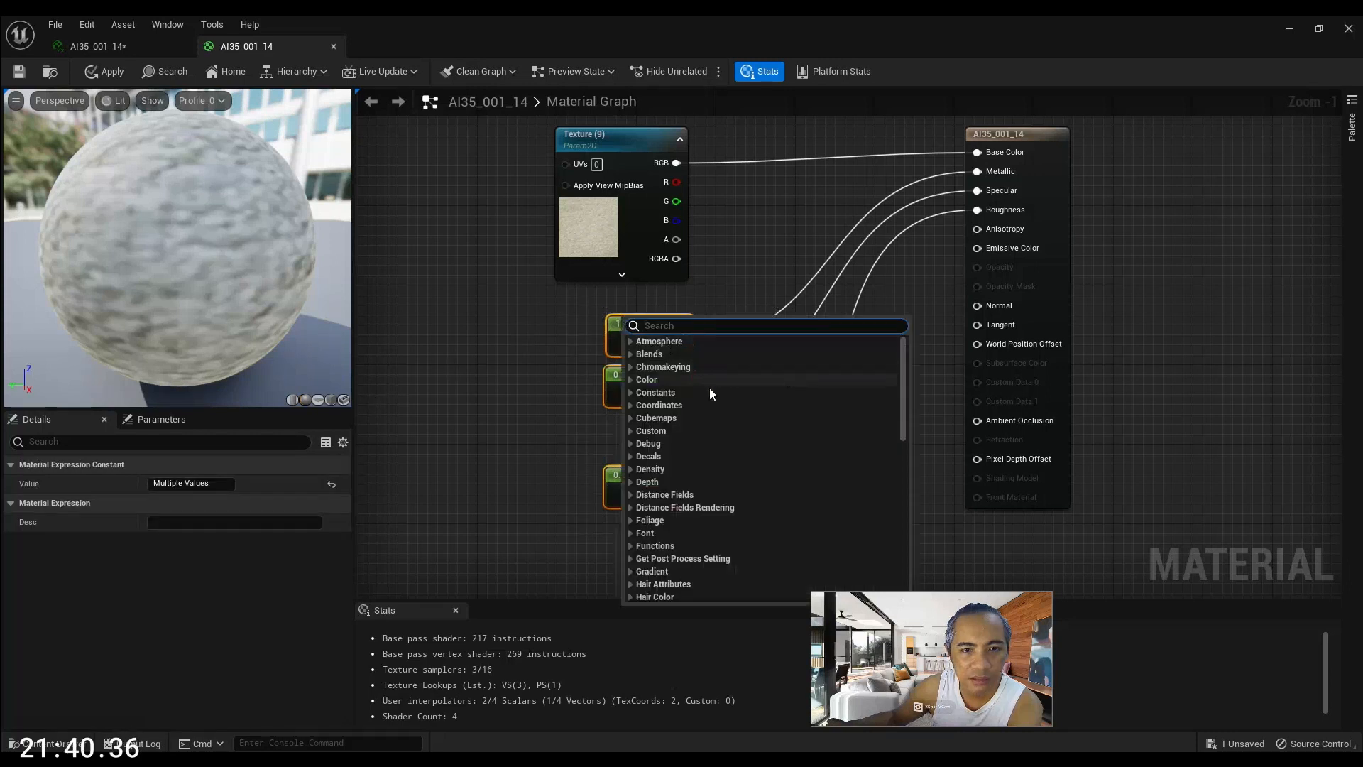
pyautogui.click(504, 312)
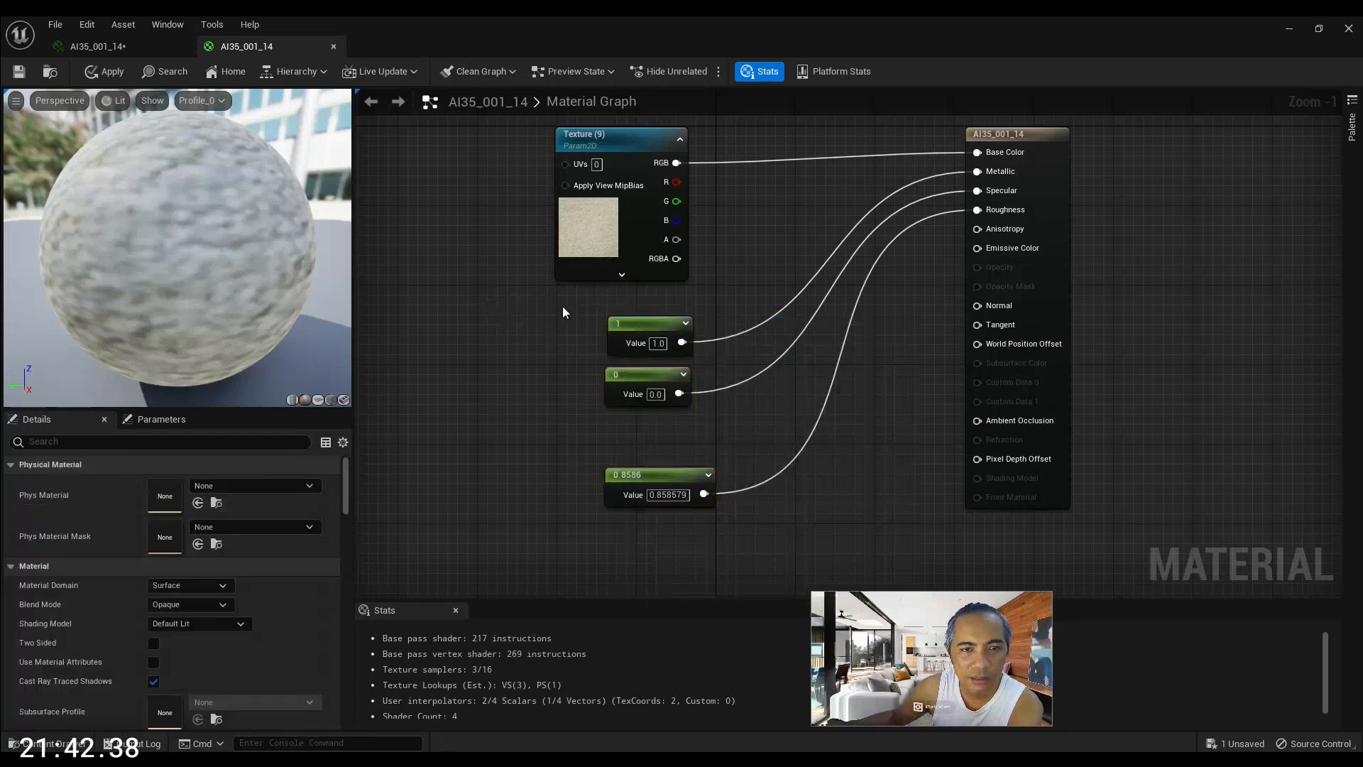
# Convert the three constants feeding the carpet material's Metallic, Specular and Roughness inputs to parameters
pyautogui.moveTo(557, 301); pyautogui.dragTo(717, 497)
pyautogui.rightClick(652, 321)
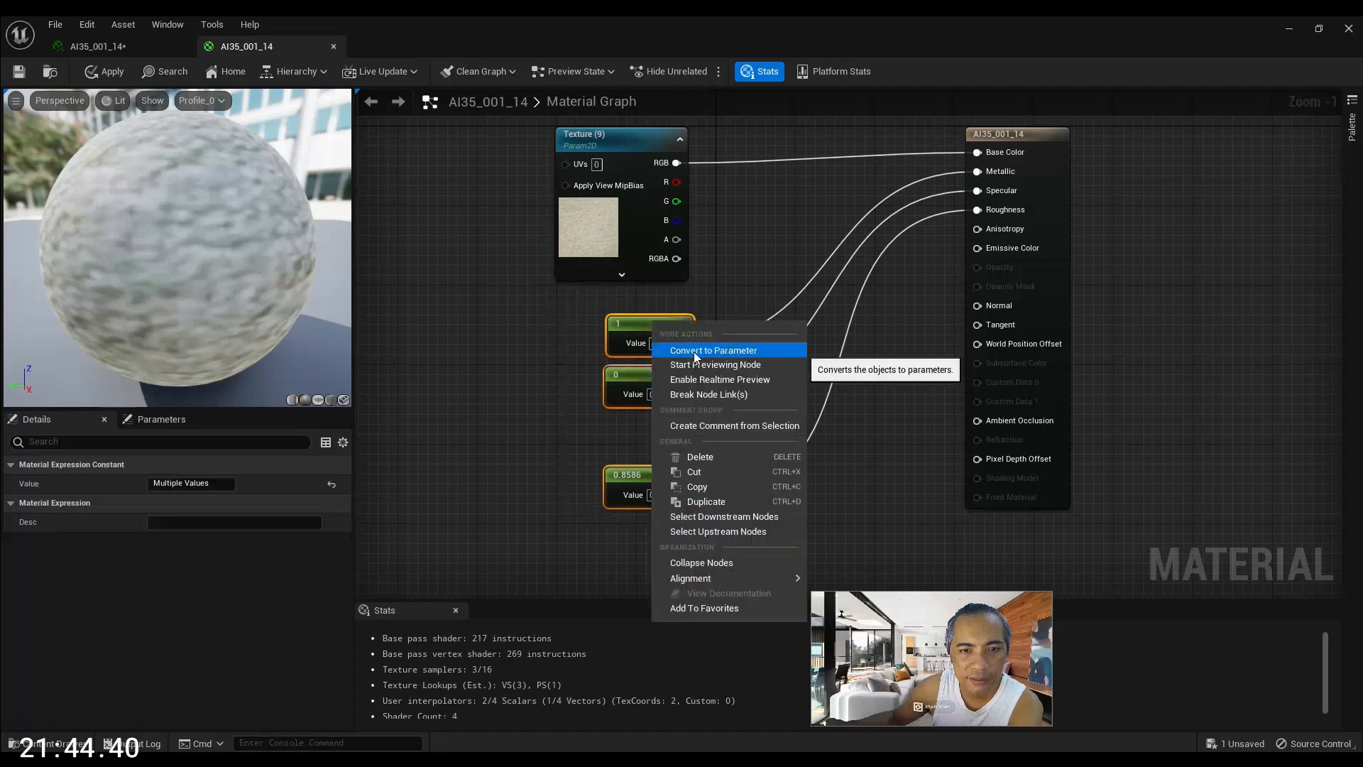
pyautogui.click(693, 351)
pyautogui.moveTo(662, 327); pyautogui.dragTo(652, 316)
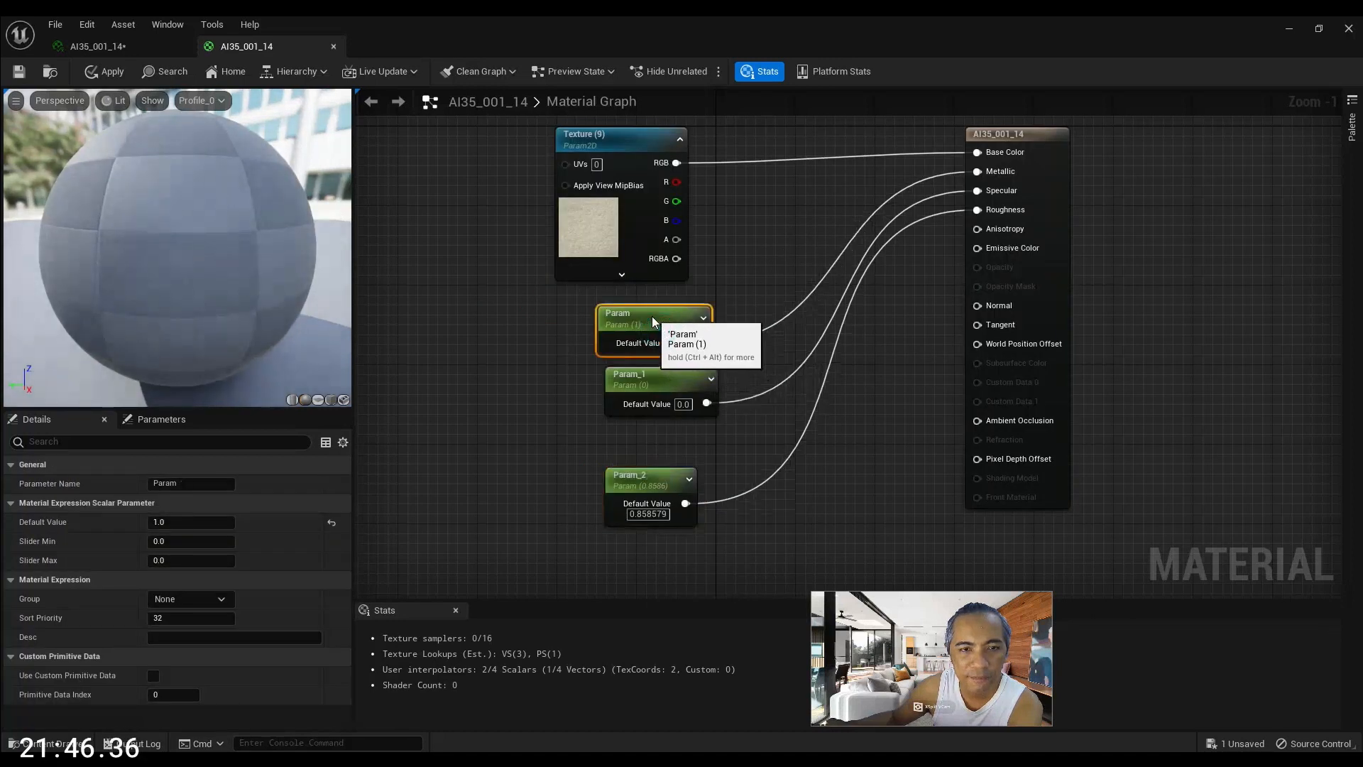
pyautogui.click(651, 316)
pyautogui.click(192, 483)
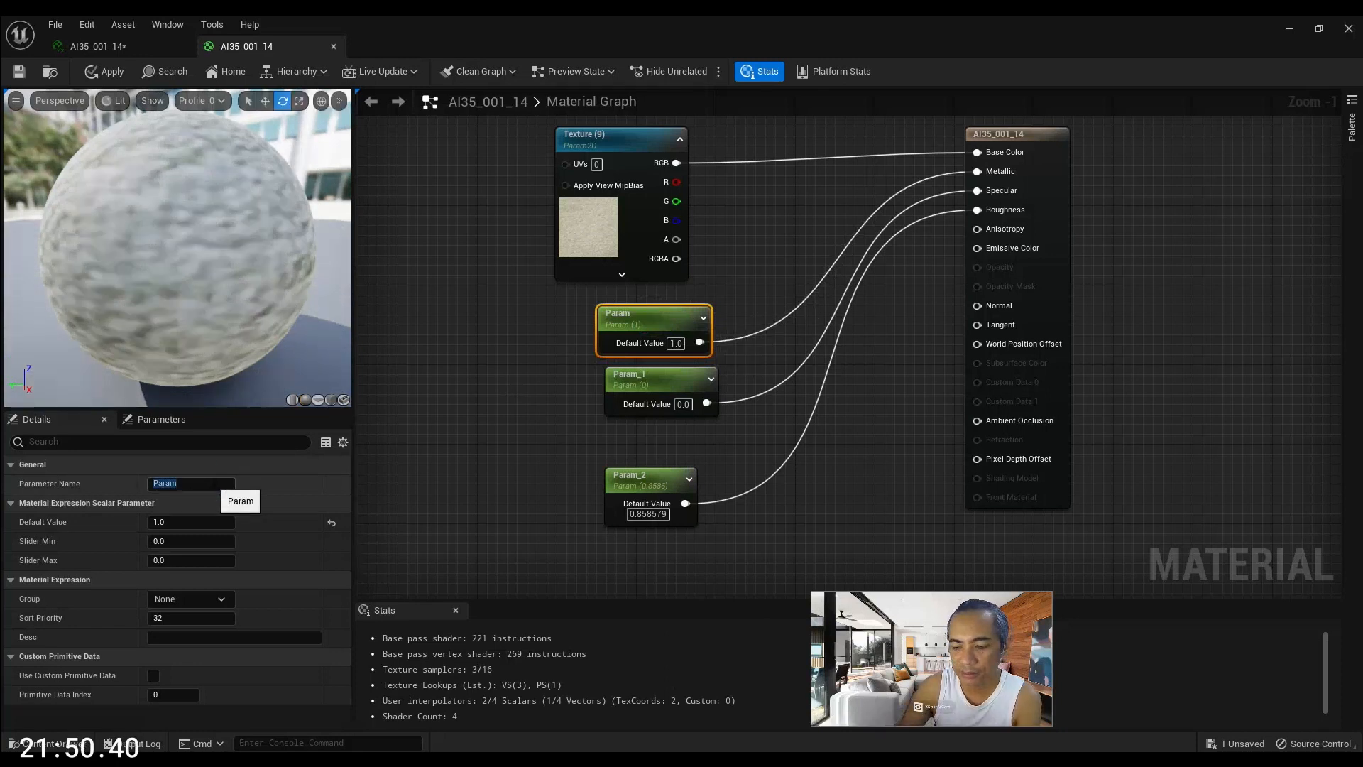
pyautogui.press('c')
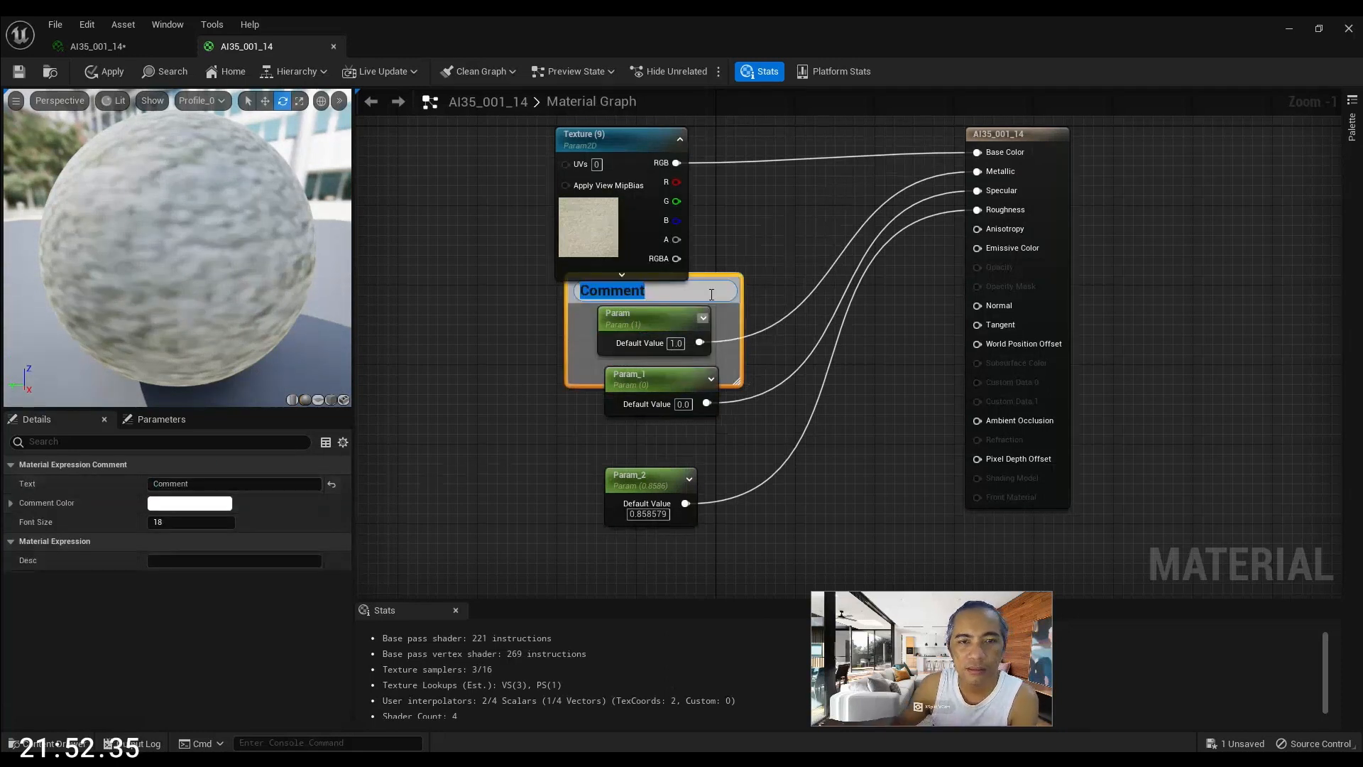
pyautogui.press('Return')
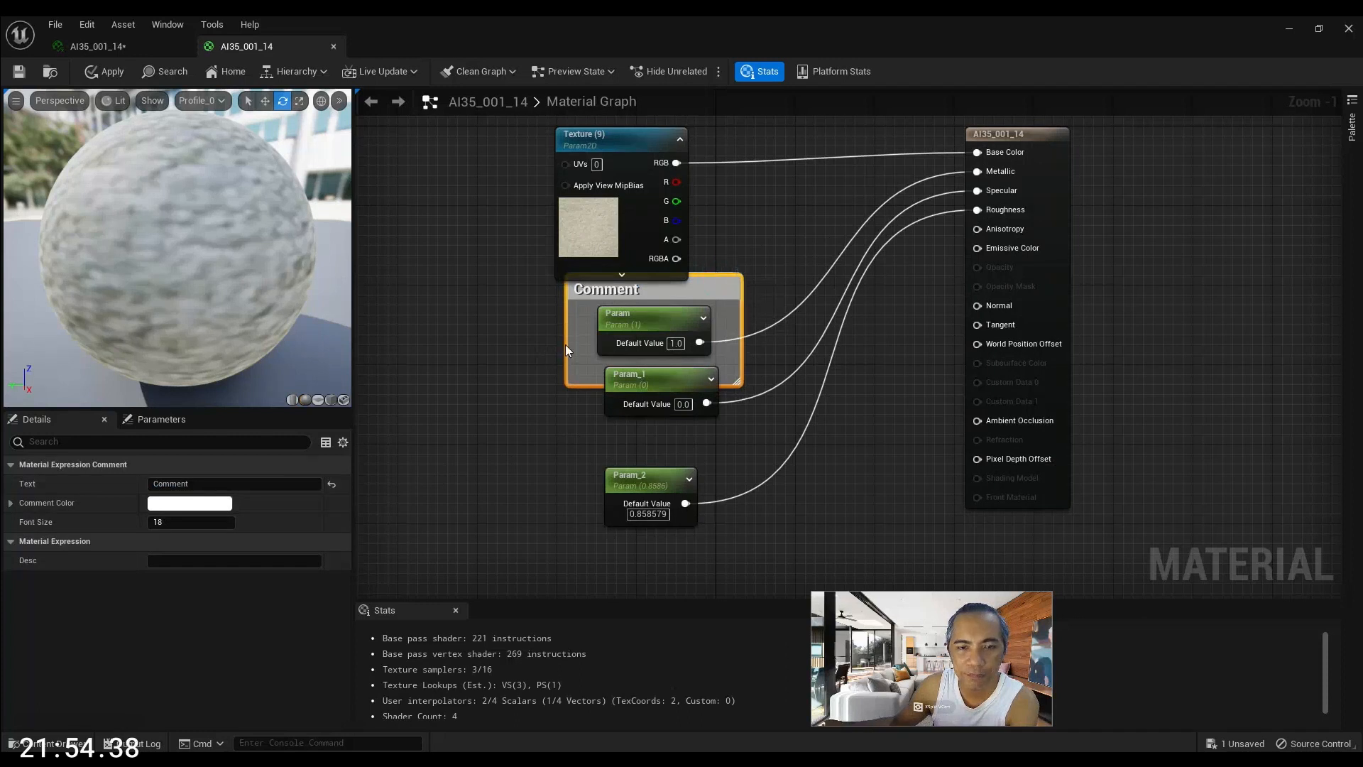
pyautogui.press('Delete')
# Rename the carpet material's parameter feeding the Metallic input to Metalic
pyautogui.click(631, 339)
pyautogui.click(228, 484)
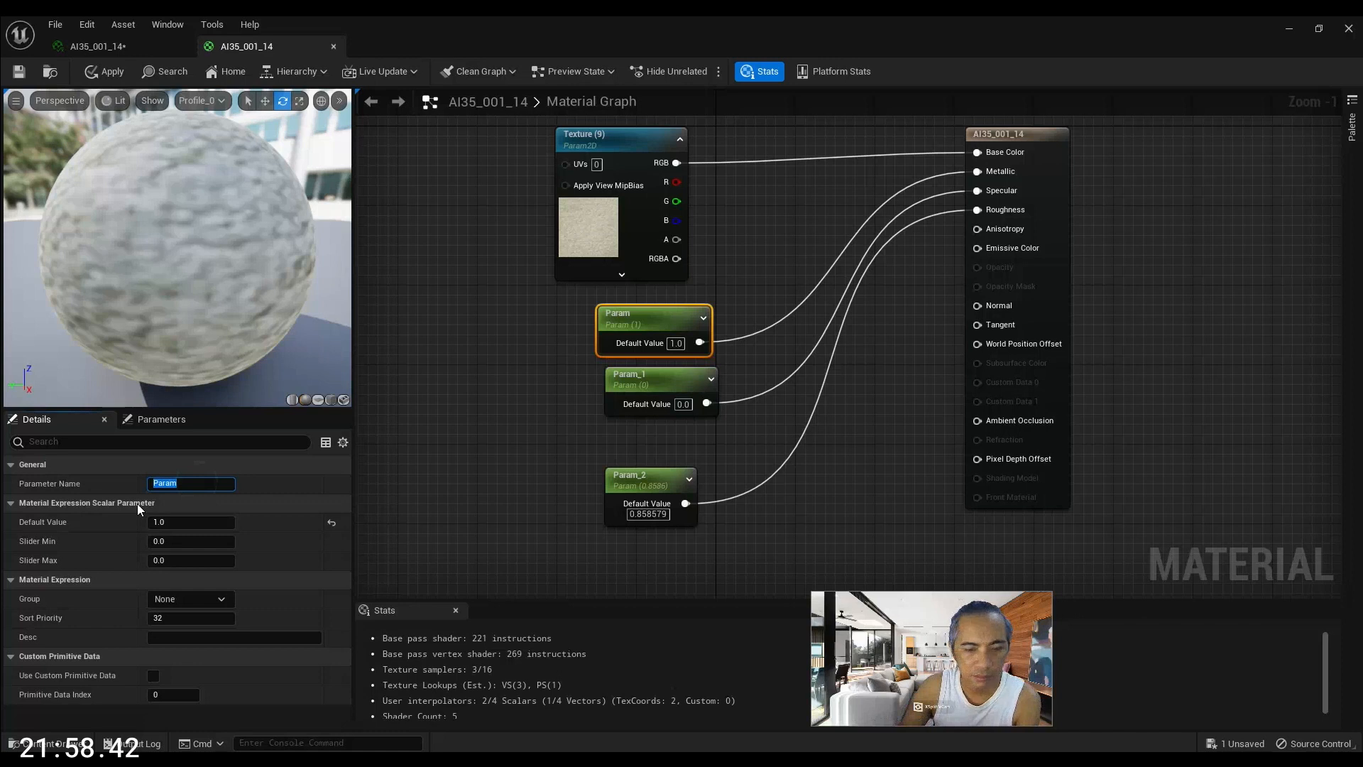
pyautogui.write('Metalic')
pyautogui.press('Return')
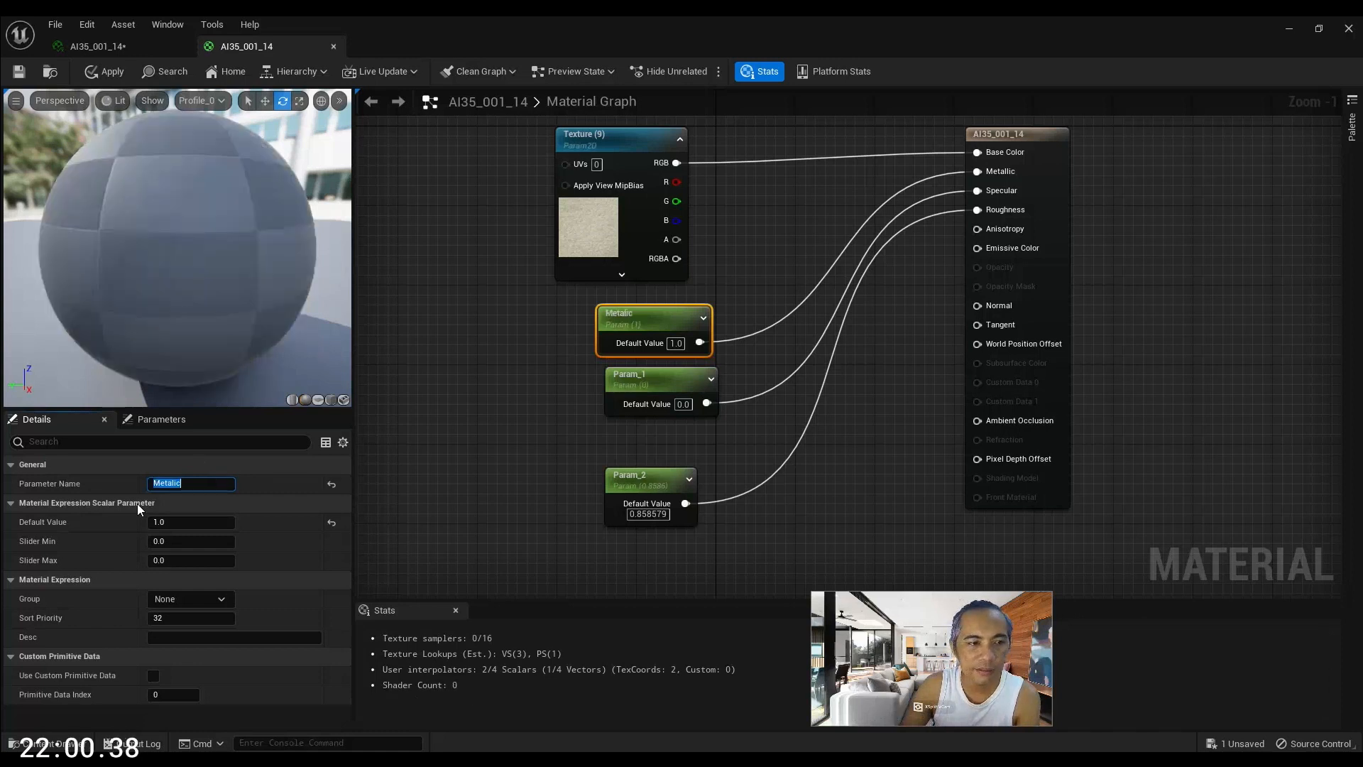
# Rename the scalar parameter Param_1, which feeds the material's Specular input, as Specular
pyautogui.click(652, 383)
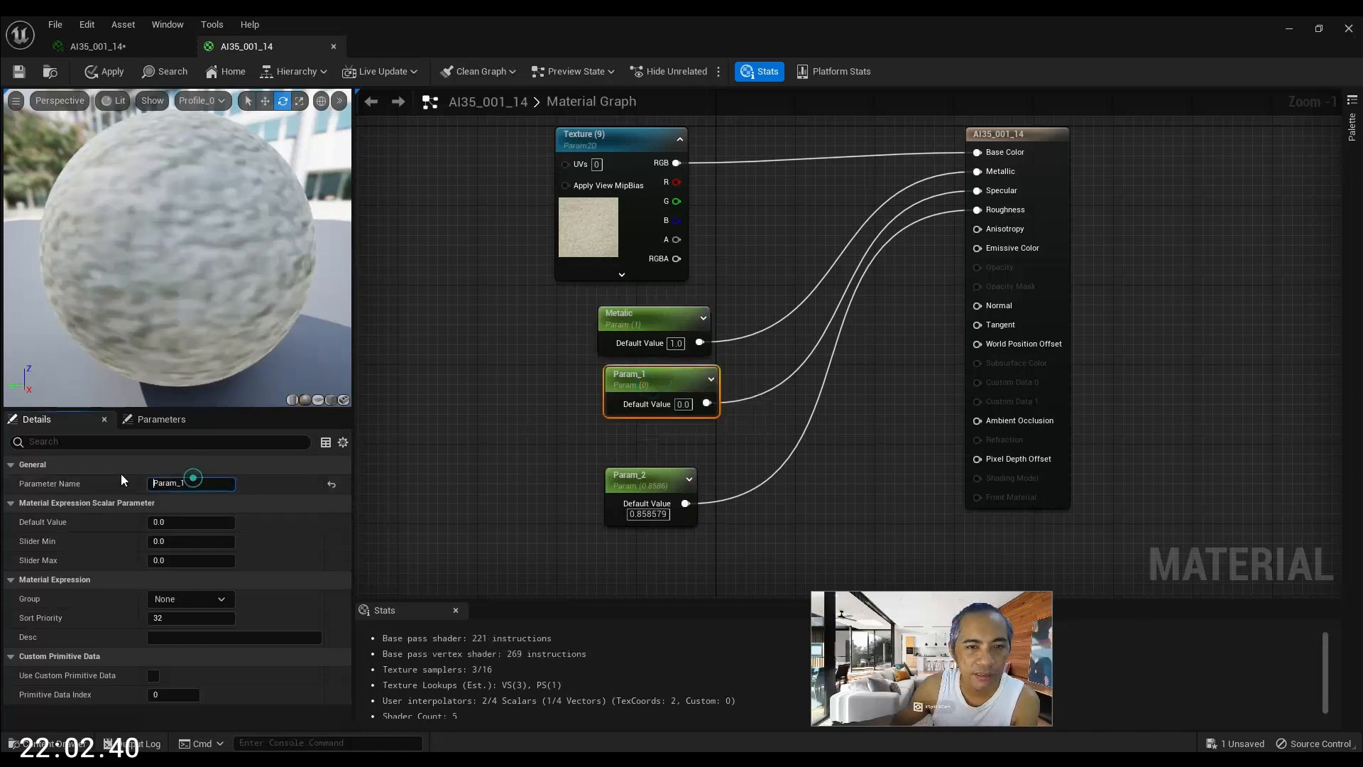
pyautogui.doubleClick(188, 483)
pyautogui.write('Specular')
pyautogui.press('Return')
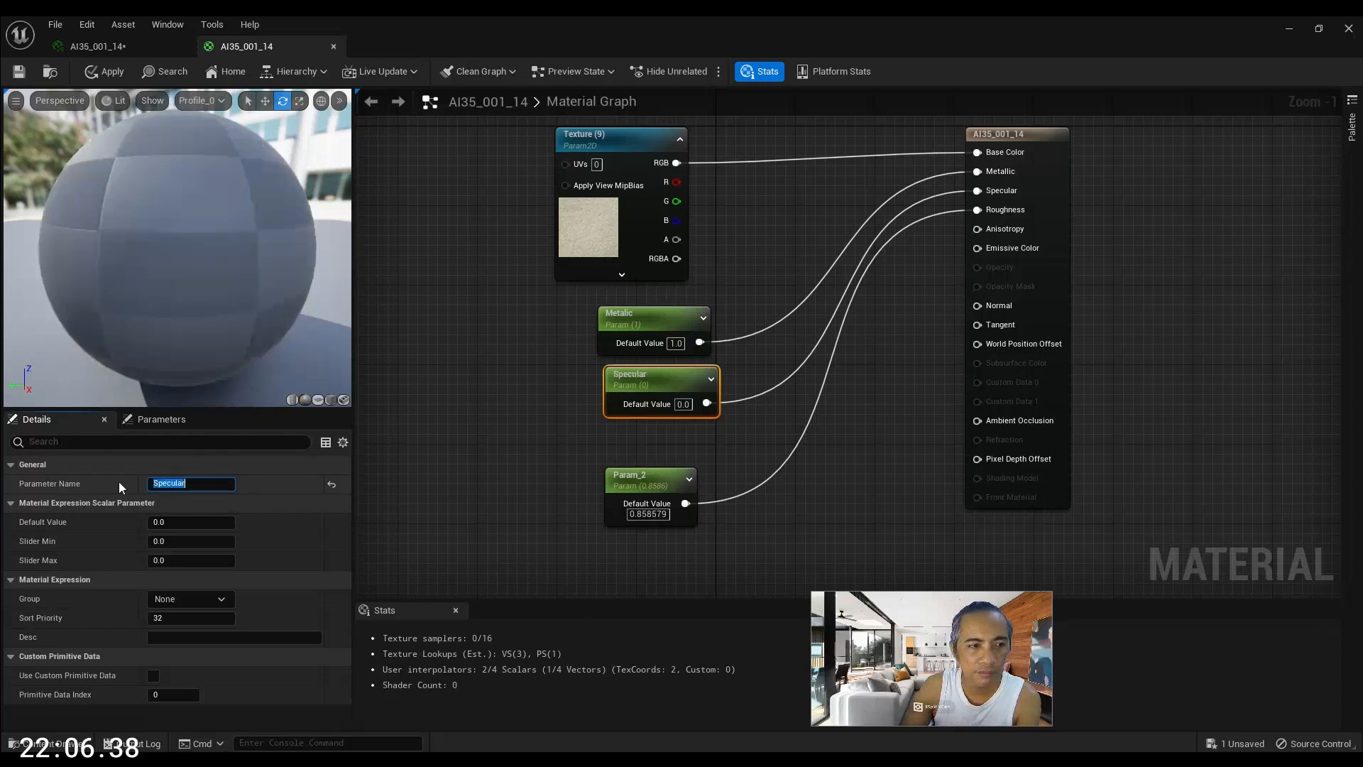
# Rename the scalar parameter Param_2, which feeds the material's Roughness input, as Roughness
pyautogui.click(640, 473)
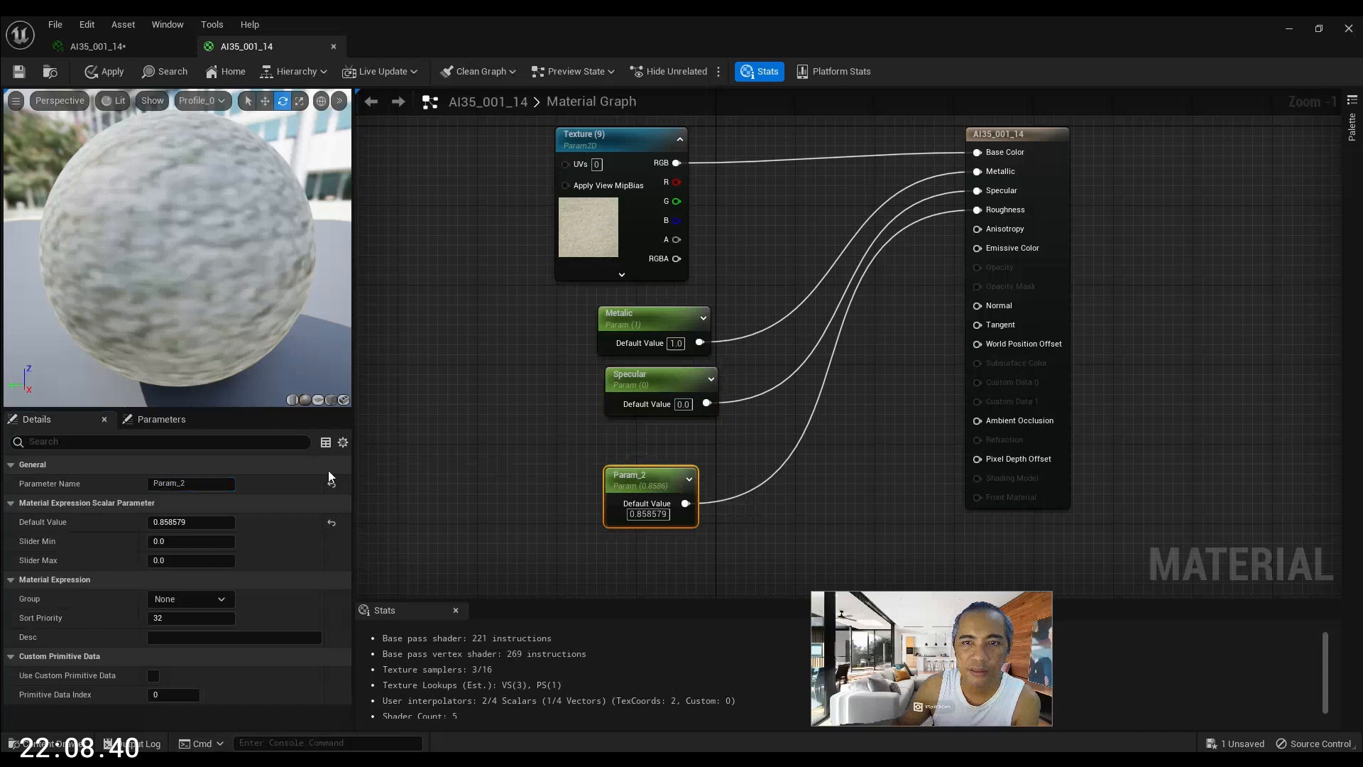
pyautogui.doubleClick(188, 483)
pyautogui.write('Rou')
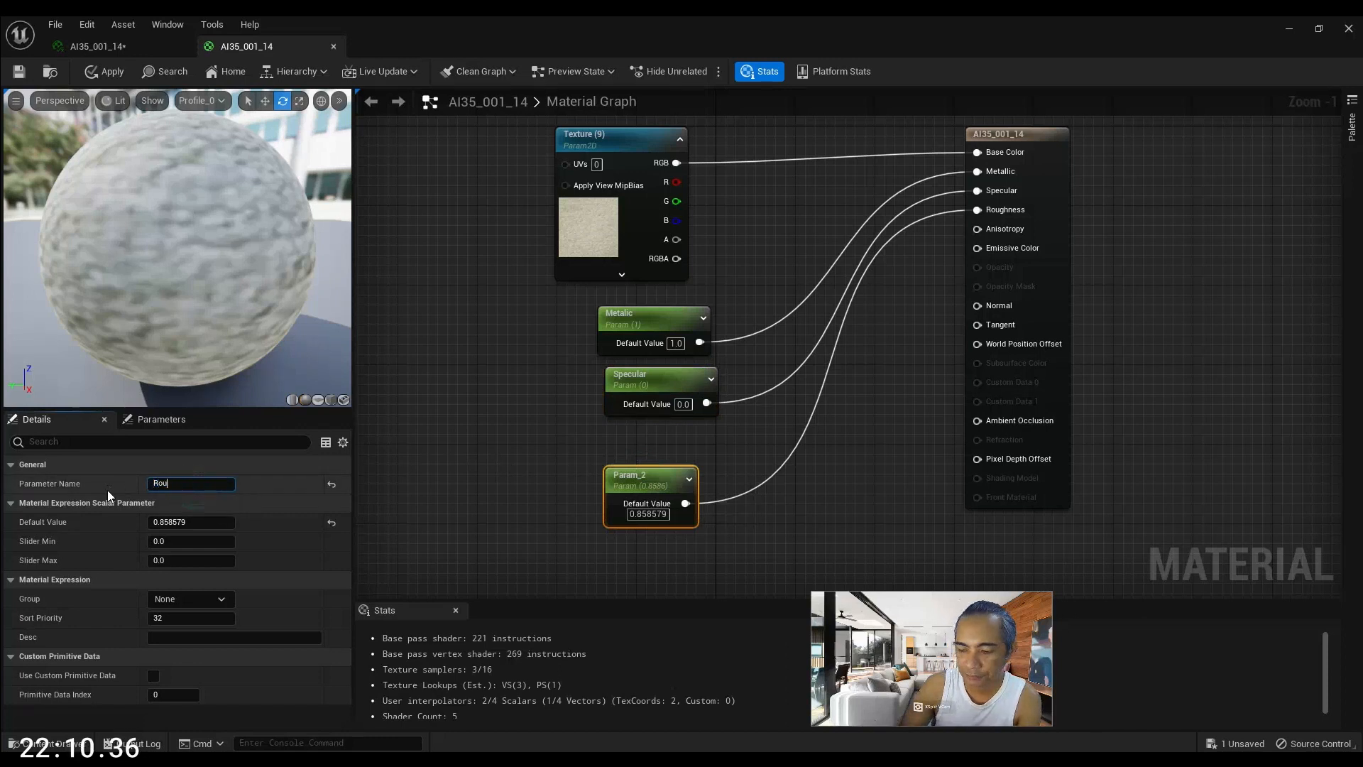
pyautogui.write('ghness')
pyautogui.press('Return')
# Space out the Specular and Metalic nodes and set the default values to Metalic 0, Specular 1 and Roughness 0.5
pyautogui.moveTo(659, 379); pyautogui.dragTo(629, 398)
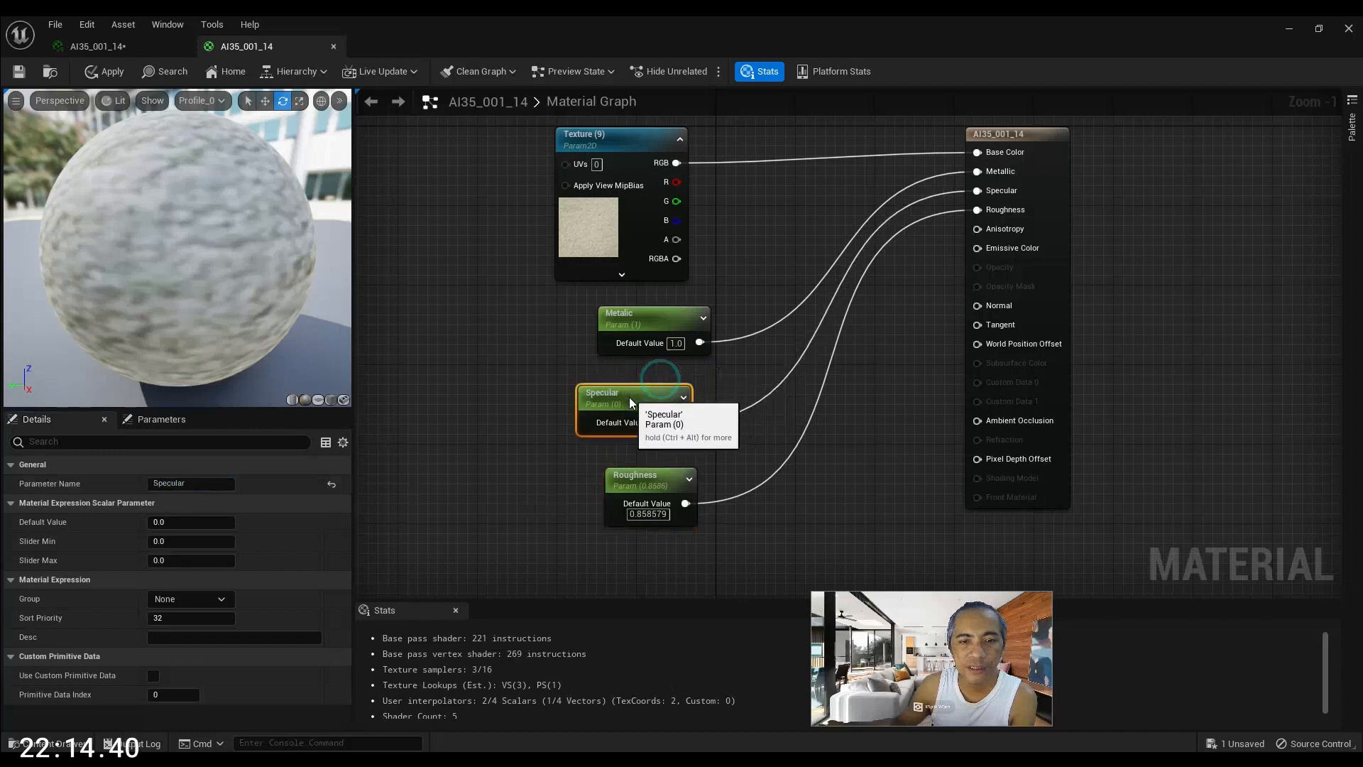
pyautogui.moveTo(634, 341); pyautogui.dragTo(612, 349)
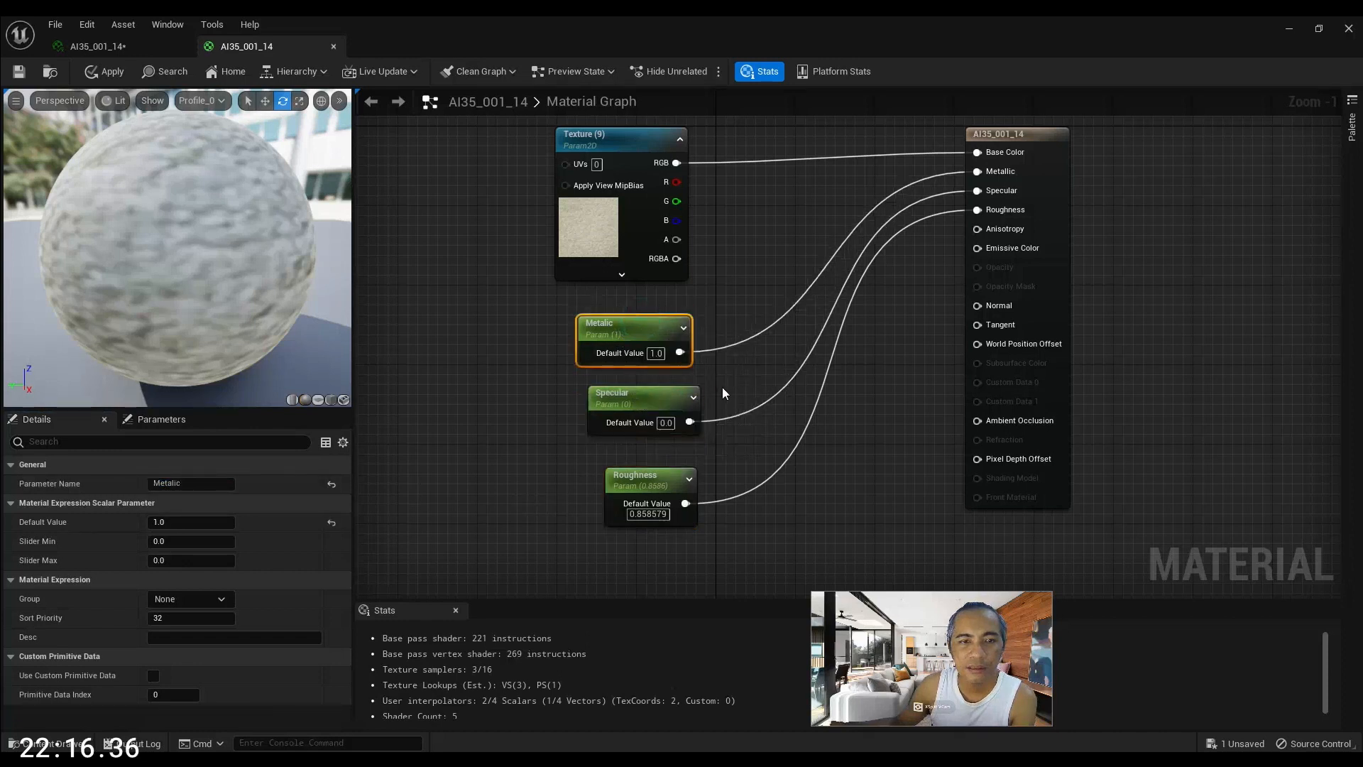
pyautogui.click(661, 353)
pyautogui.write('0')
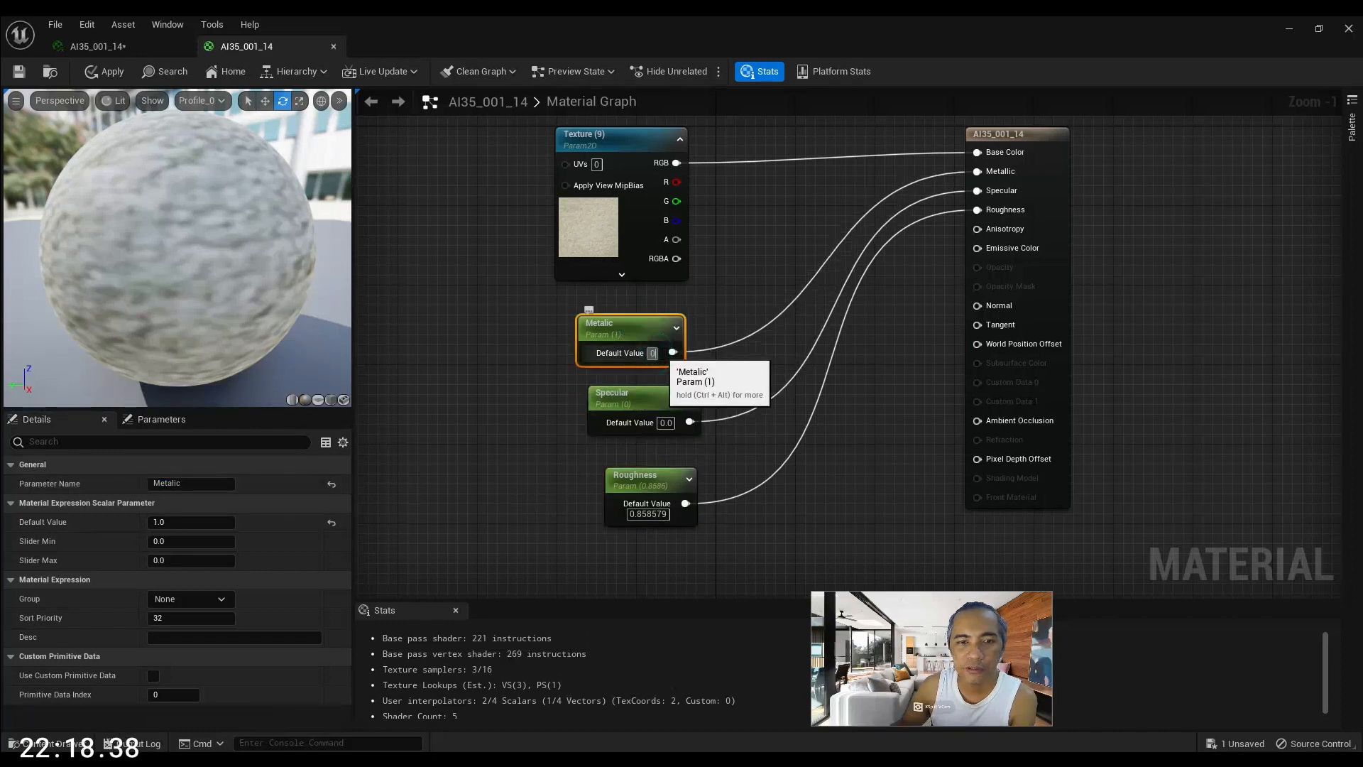
pyautogui.press('Return')
pyautogui.click(665, 423)
pyautogui.write('1')
pyautogui.press('Return')
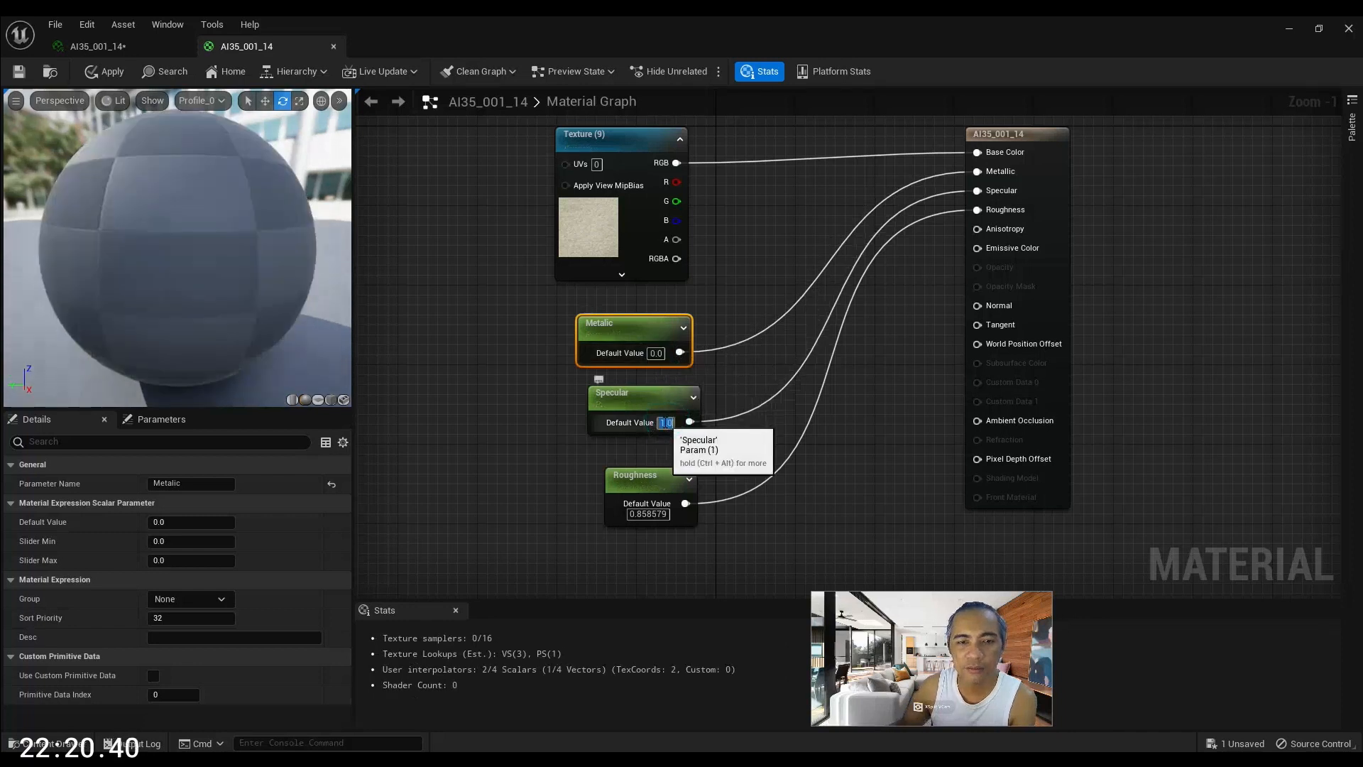
pyautogui.click(660, 514)
pyautogui.write('0.5')
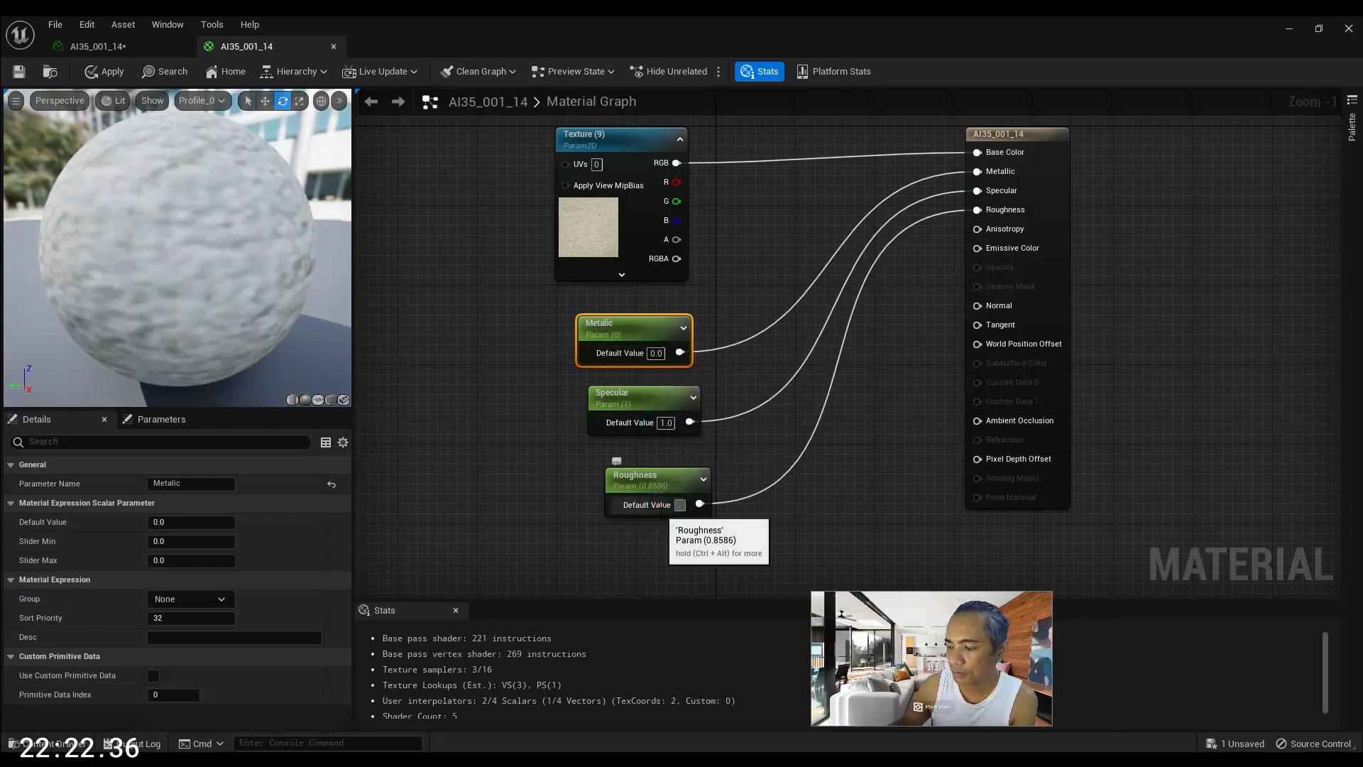
pyautogui.press('Return')
# Line up the Metalic, Specular and Roughness nodes in an evenly spaced column below the Texture (9) node
pyautogui.moveTo(673, 475); pyautogui.dragTo(645, 463)
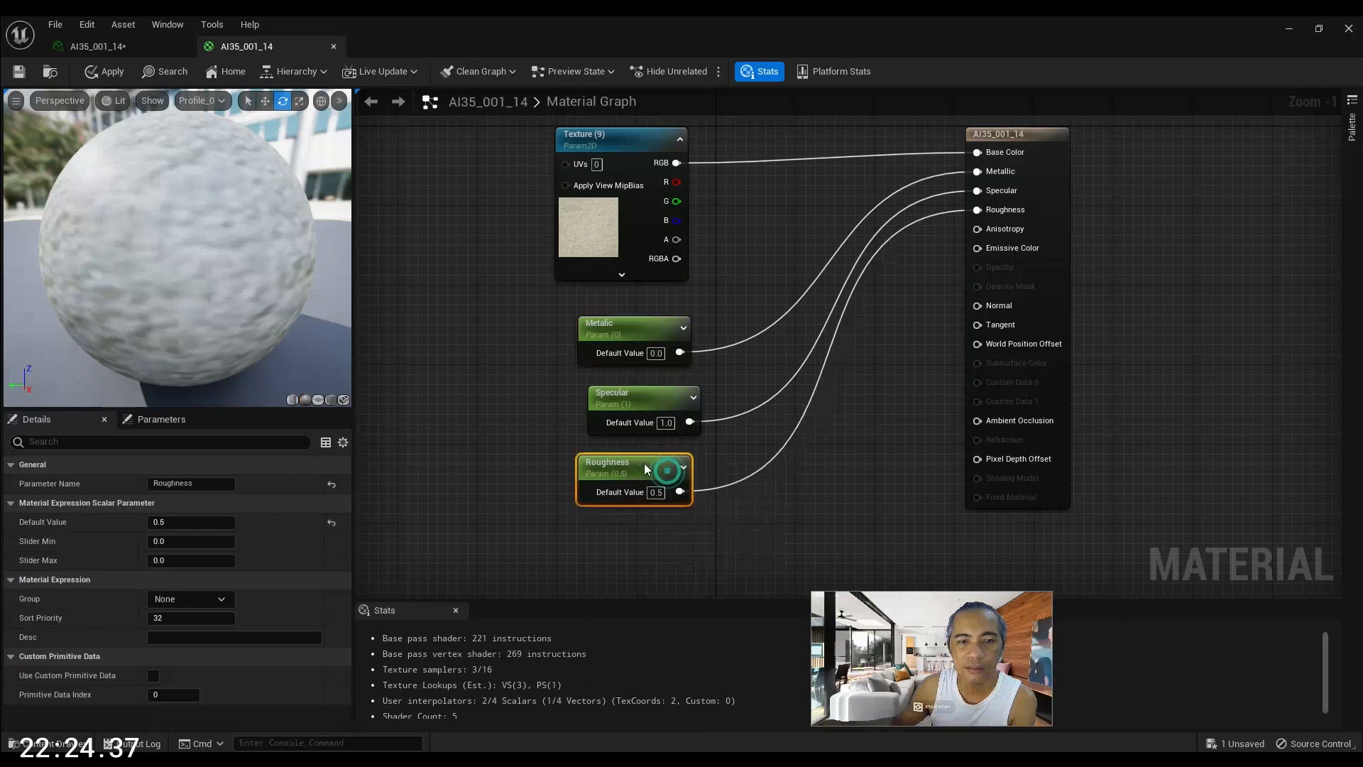
pyautogui.scroll(-2, 845, 426)
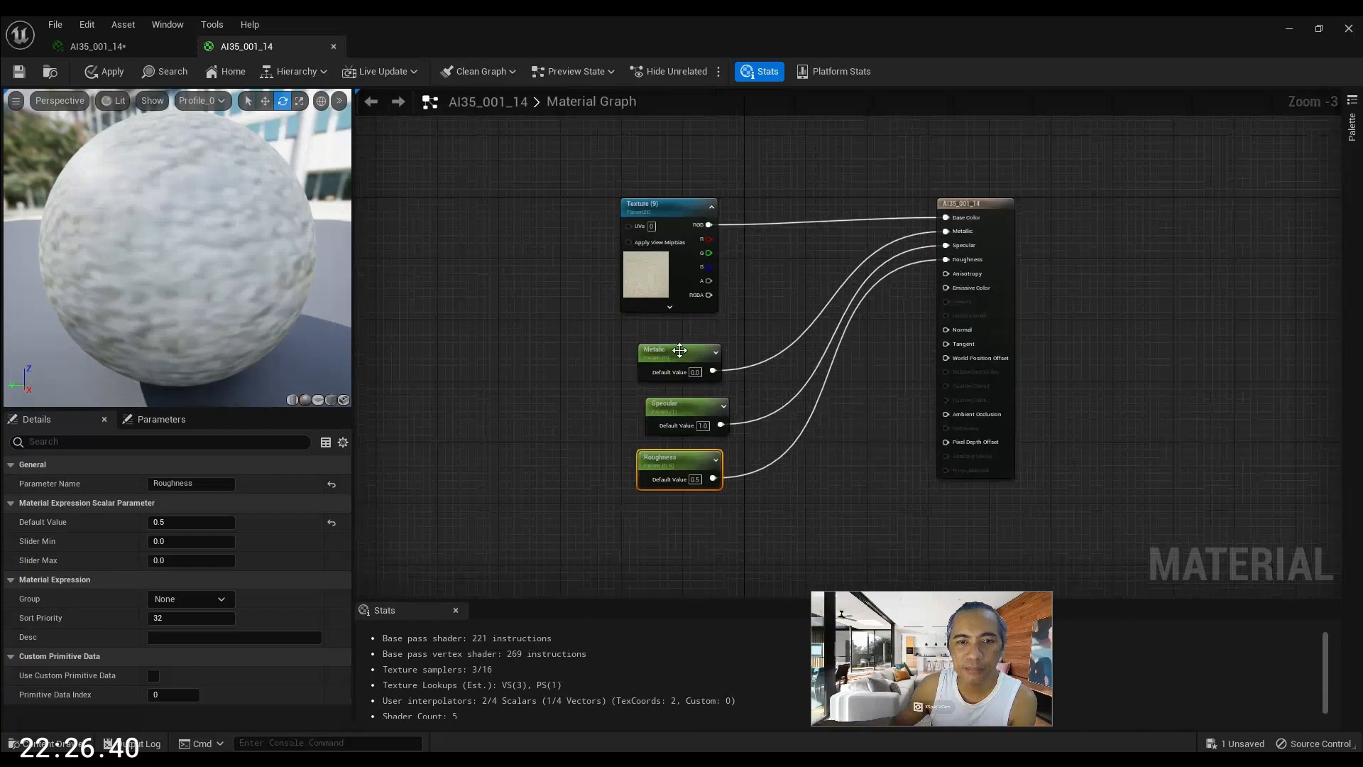
pyautogui.moveTo(680, 350); pyautogui.dragTo(672, 334)
pyautogui.moveTo(671, 408); pyautogui.dragTo(656, 400)
pyautogui.moveTo(680, 462); pyautogui.dragTo(672, 462)
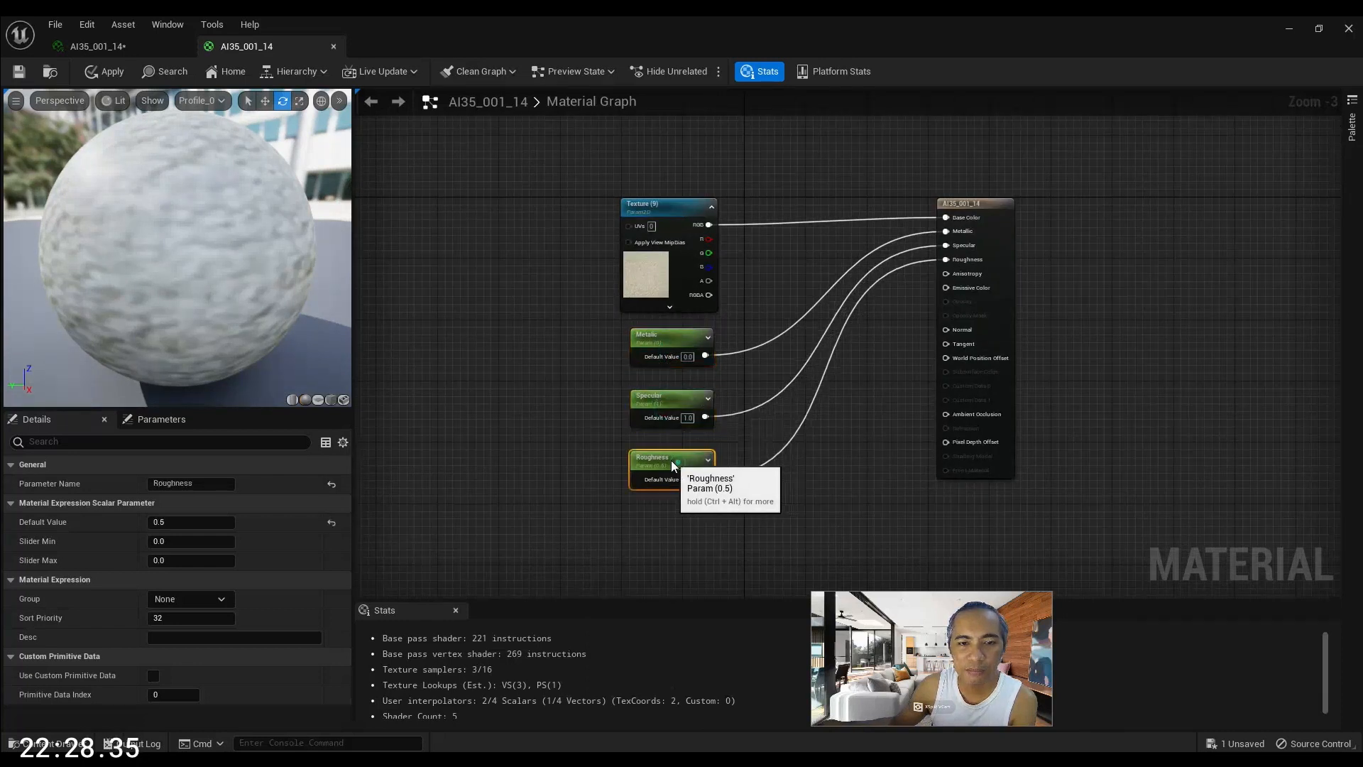
# Group the texture node and the three scalar parameter nodes in a comment box titled "Node Carpet"
pyautogui.click(871, 482)
pyautogui.moveTo(541, 155); pyautogui.dragTo(751, 541)
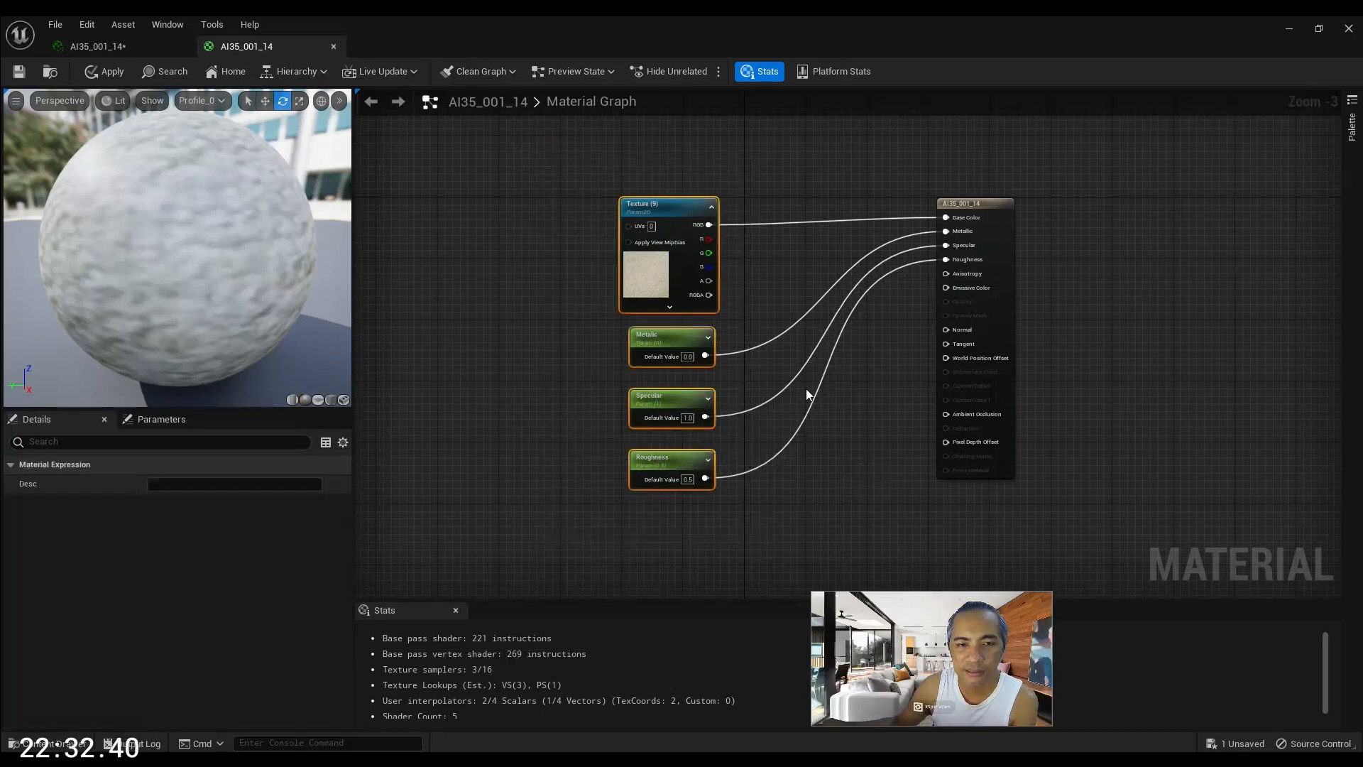
pyautogui.press('c')
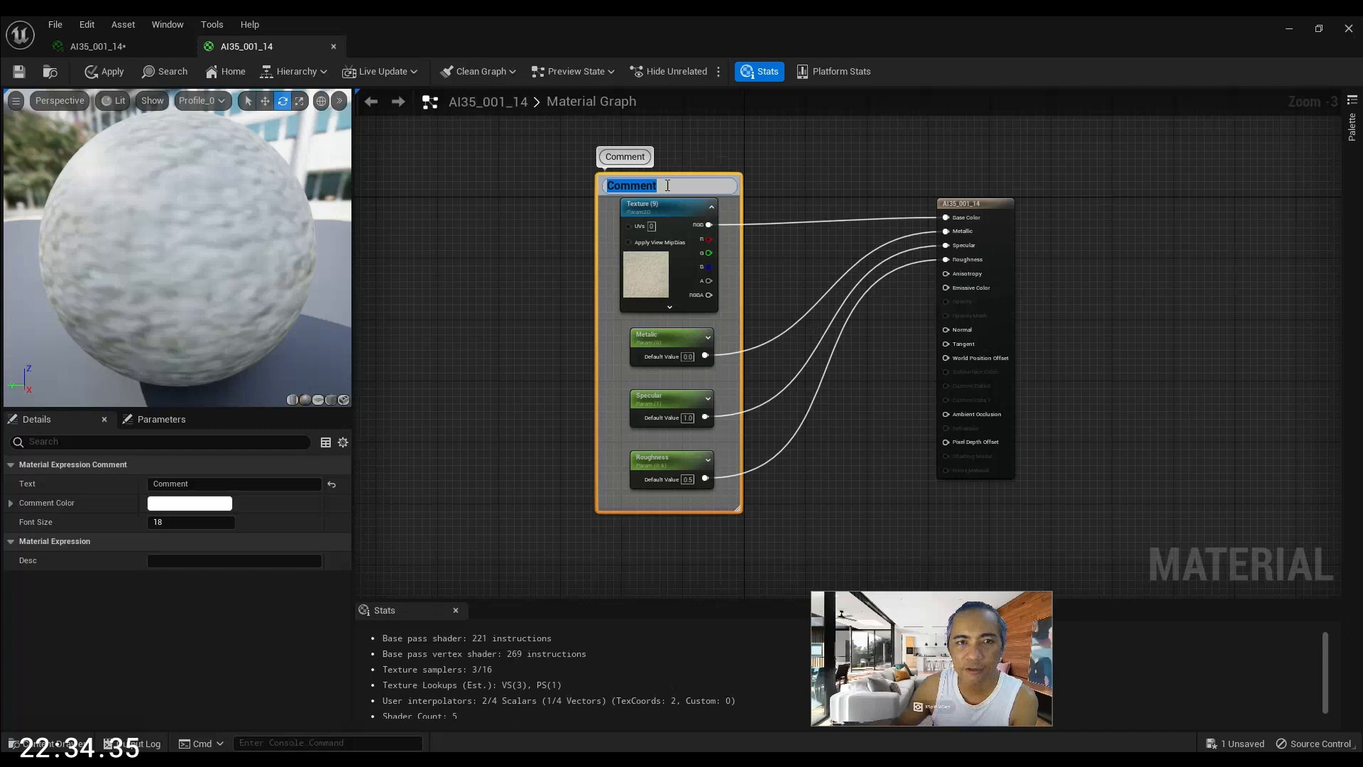
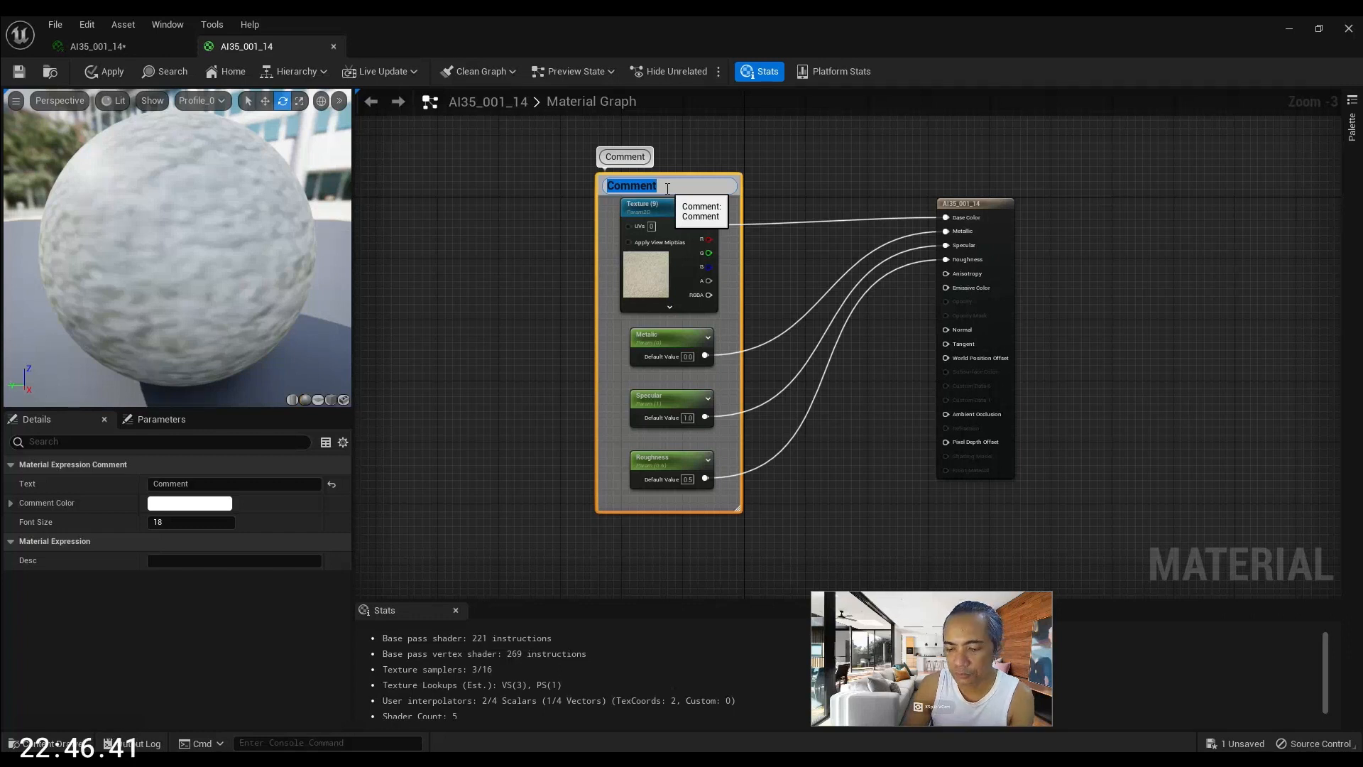
pyautogui.write('N')
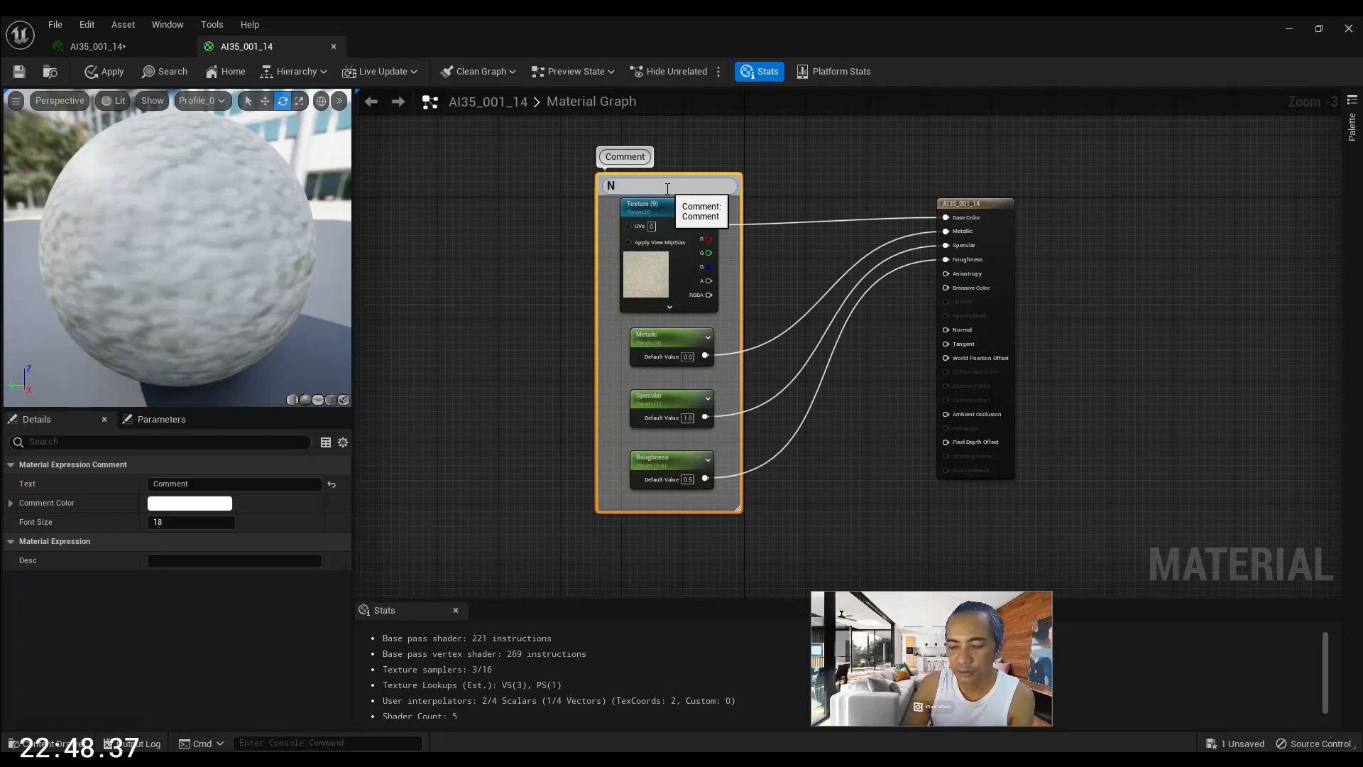
pyautogui.write('ode Carpet')
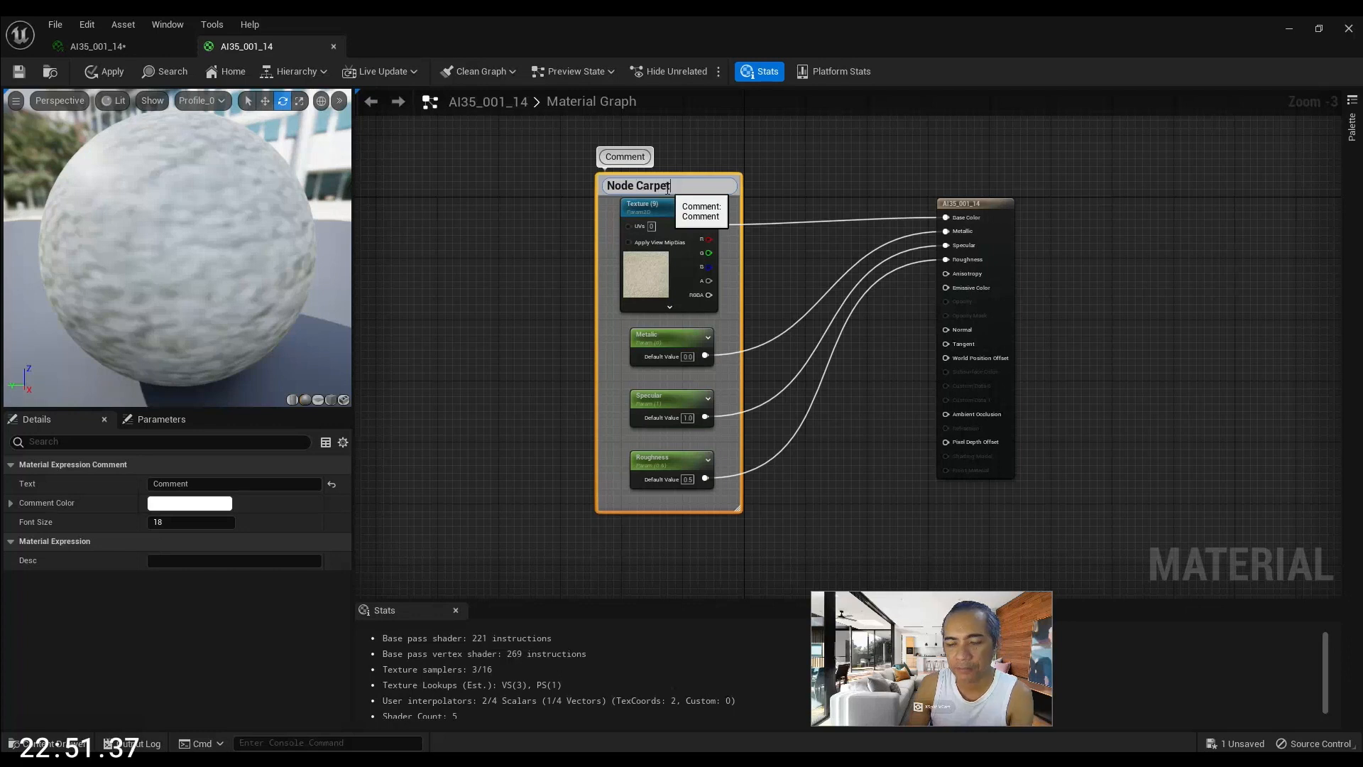
pyautogui.press('Return')
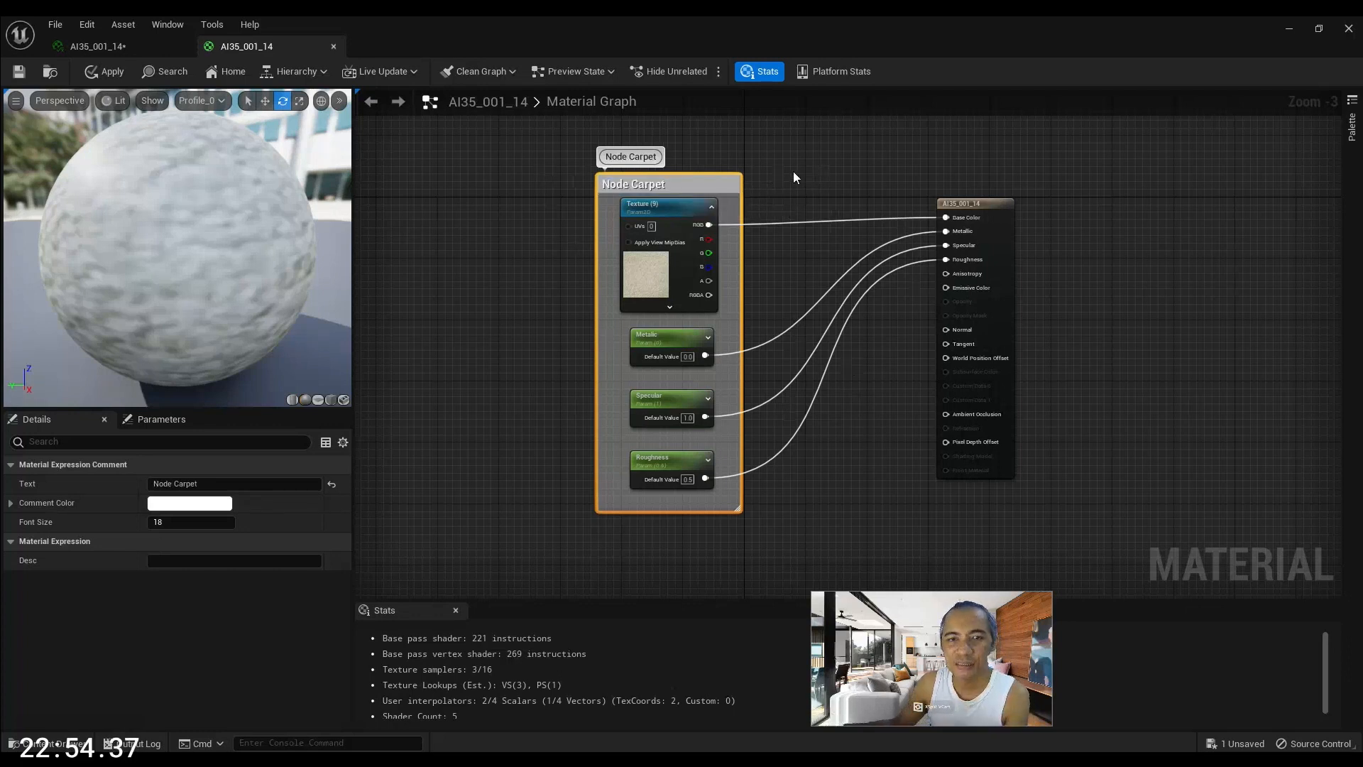
# Save the AI35_001_14 parent material with its new parameter nodes and comment box
pyautogui.scroll(2, 687, 276)
pyautogui.scroll(-4, 615, 305)
pyautogui.scroll(5, 616, 265)
pyautogui.scroll(-4, 604, 269)
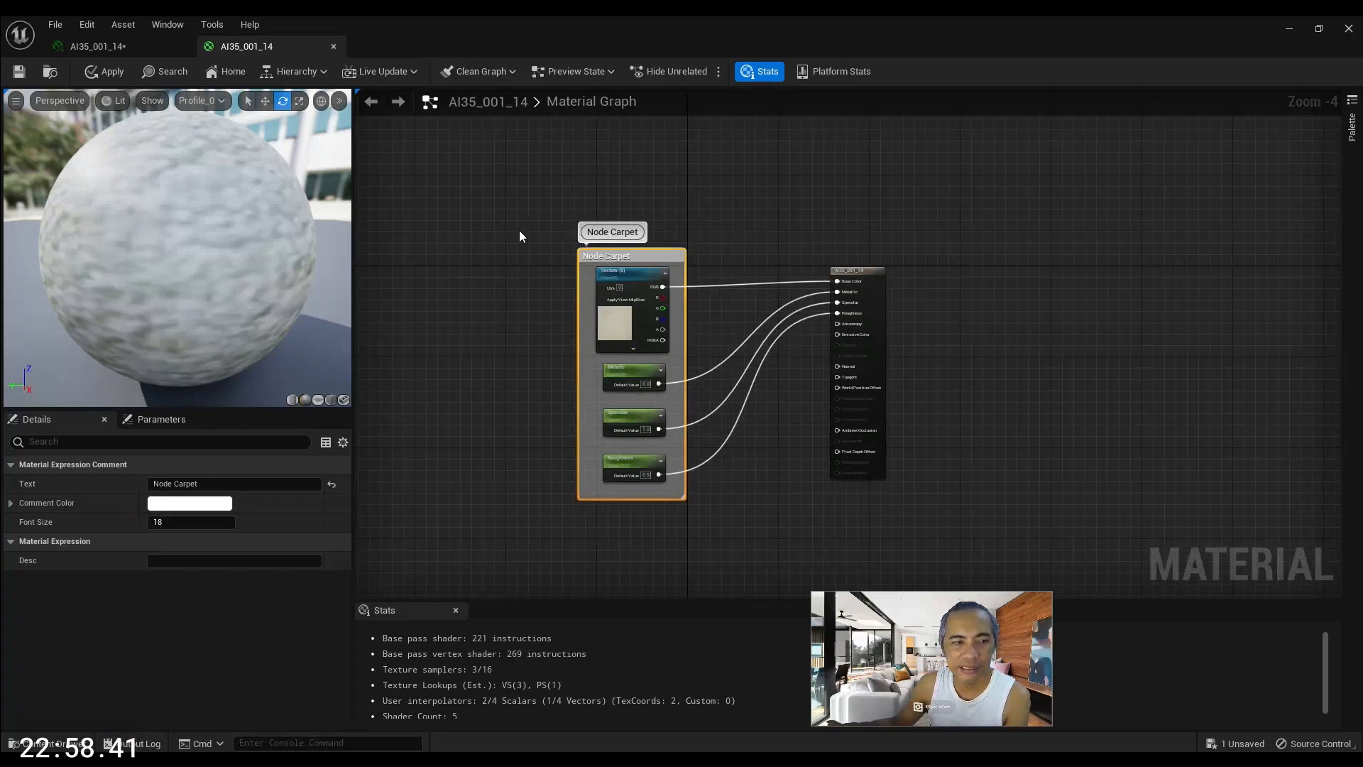
pyautogui.moveTo(476, 232); pyautogui.dragTo(483, 277, button='right')
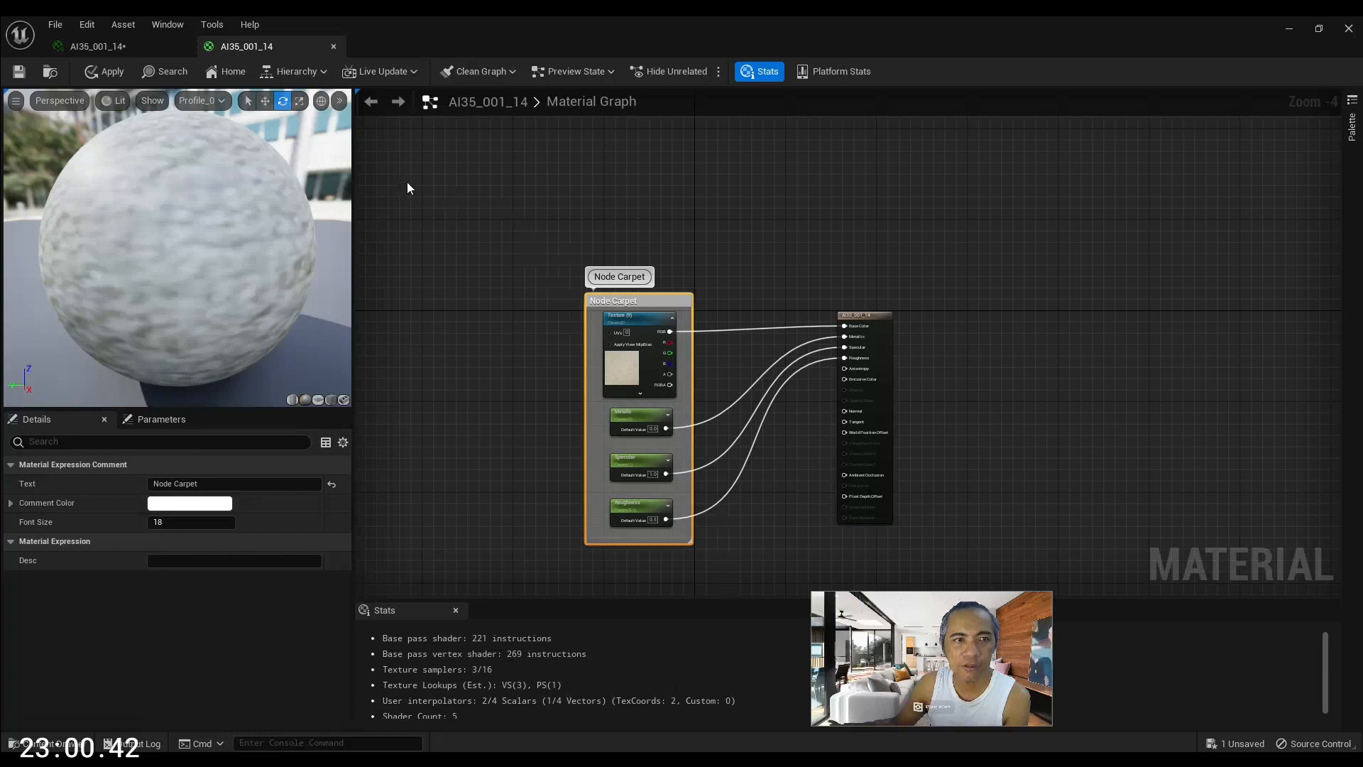
pyautogui.click(19, 72)
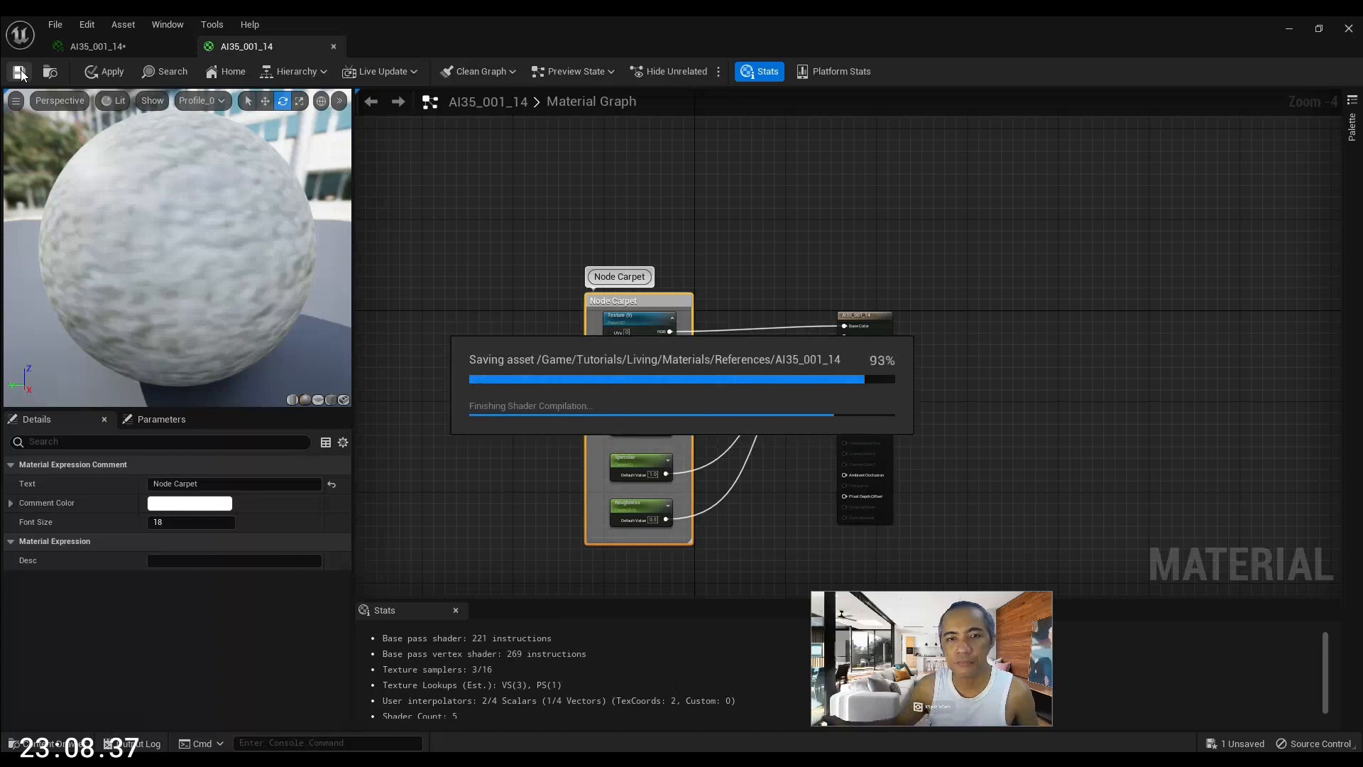
# Enable the Metalic, Roughness and Specular overrides in the AI35_001_14 material instance and save it
pyautogui.click(102, 48)
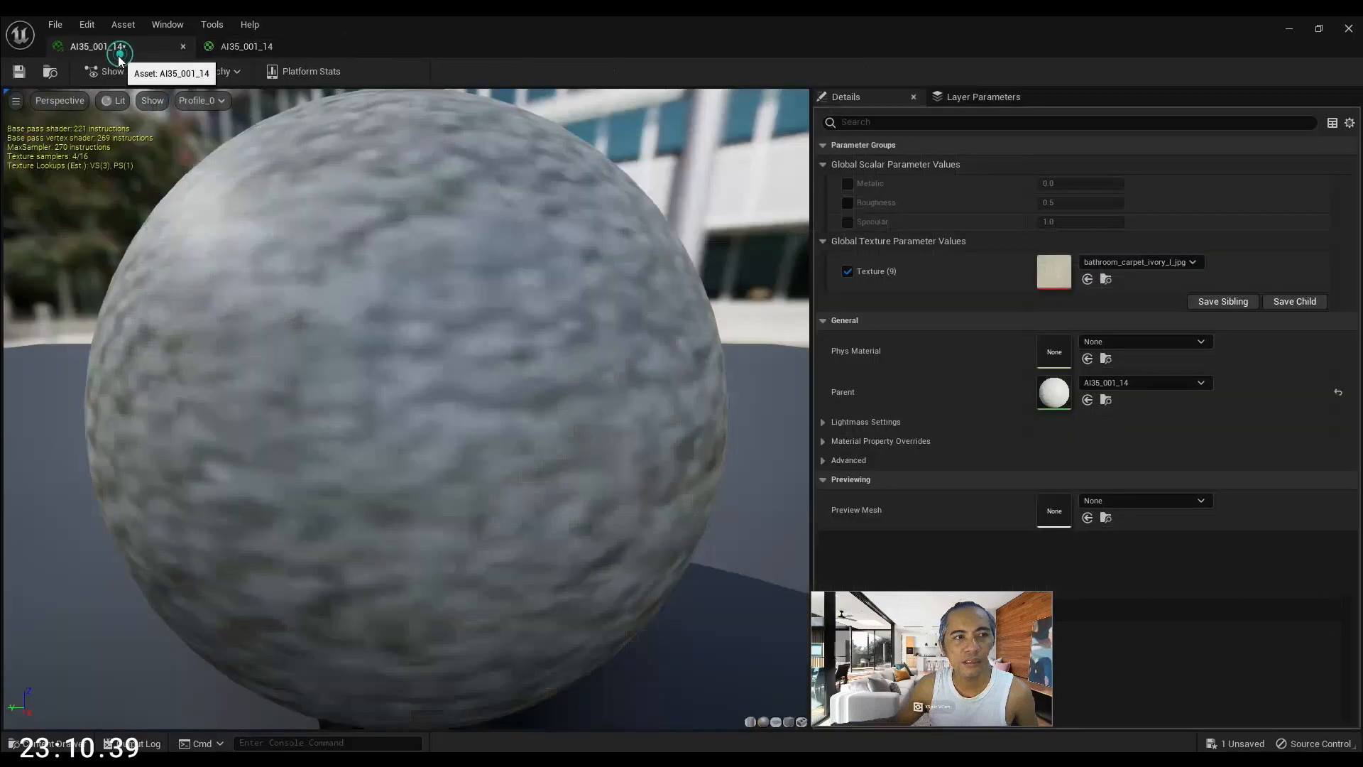
pyautogui.click(848, 183)
pyautogui.click(848, 203)
pyautogui.click(848, 222)
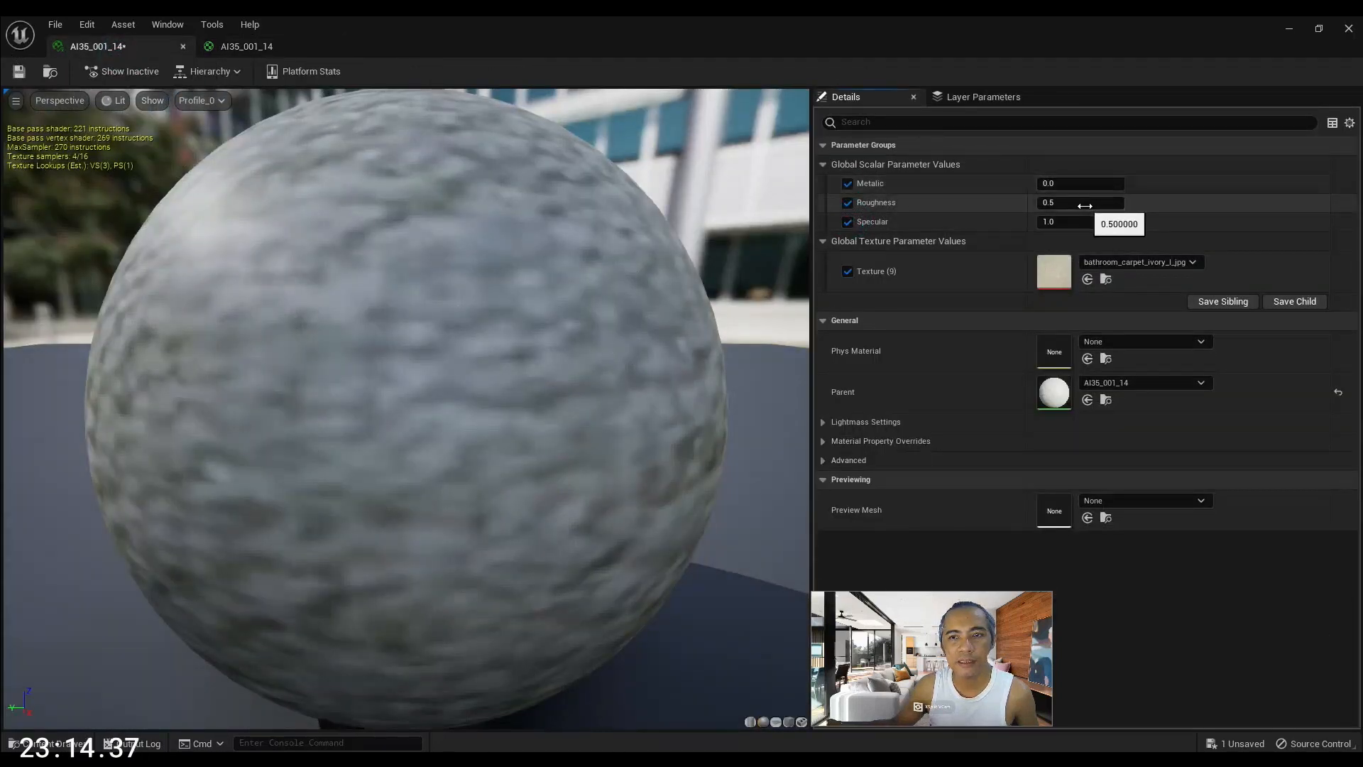
pyautogui.scroll(-4, 504, 324)
pyautogui.moveTo(477, 348); pyautogui.dragTo(517, 365)
pyautogui.click(19, 72)
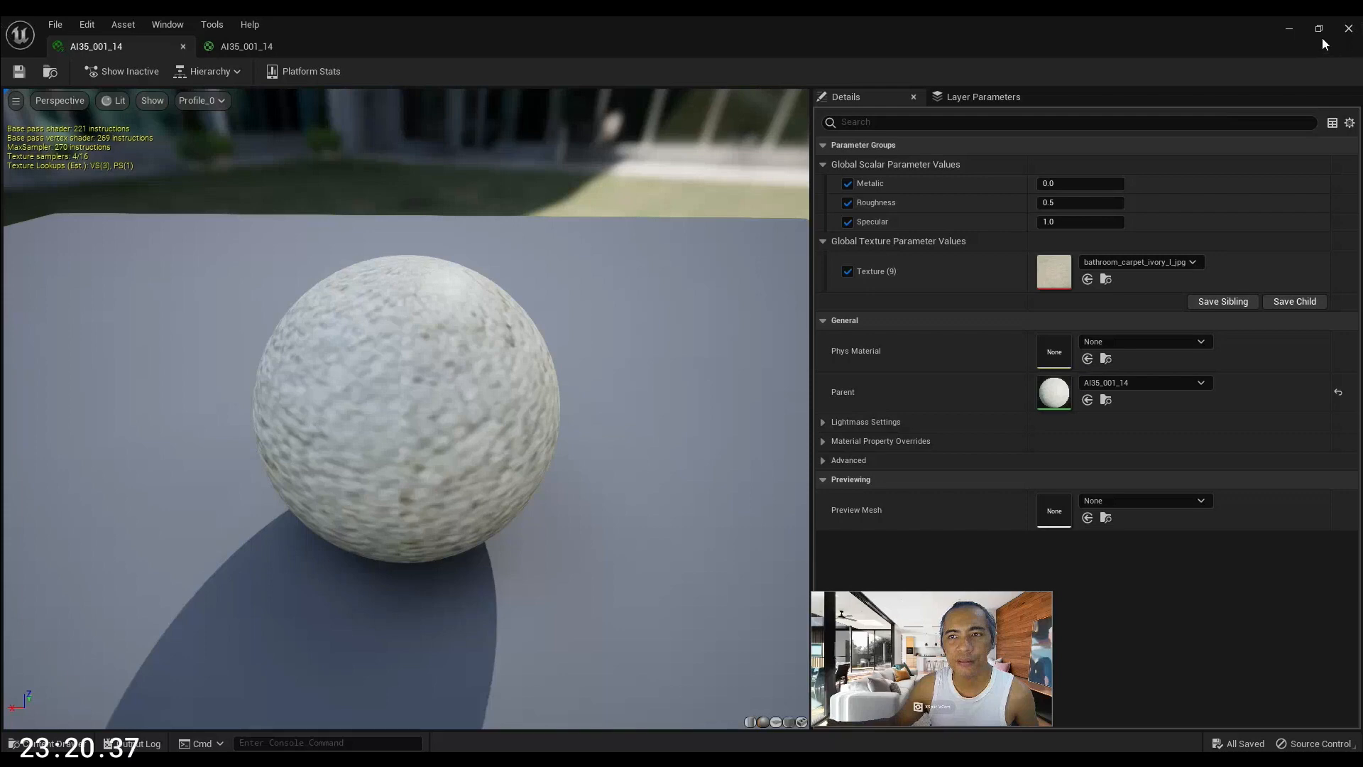
# Return to the level and examine the parameters of the kitchen table top's black marble material, closing its editor when finished
pyautogui.doubleClick(1323, 44)
pyautogui.click(820, 155)
pyautogui.moveTo(738, 298); pyautogui.dragTo(837, 259, button='right')
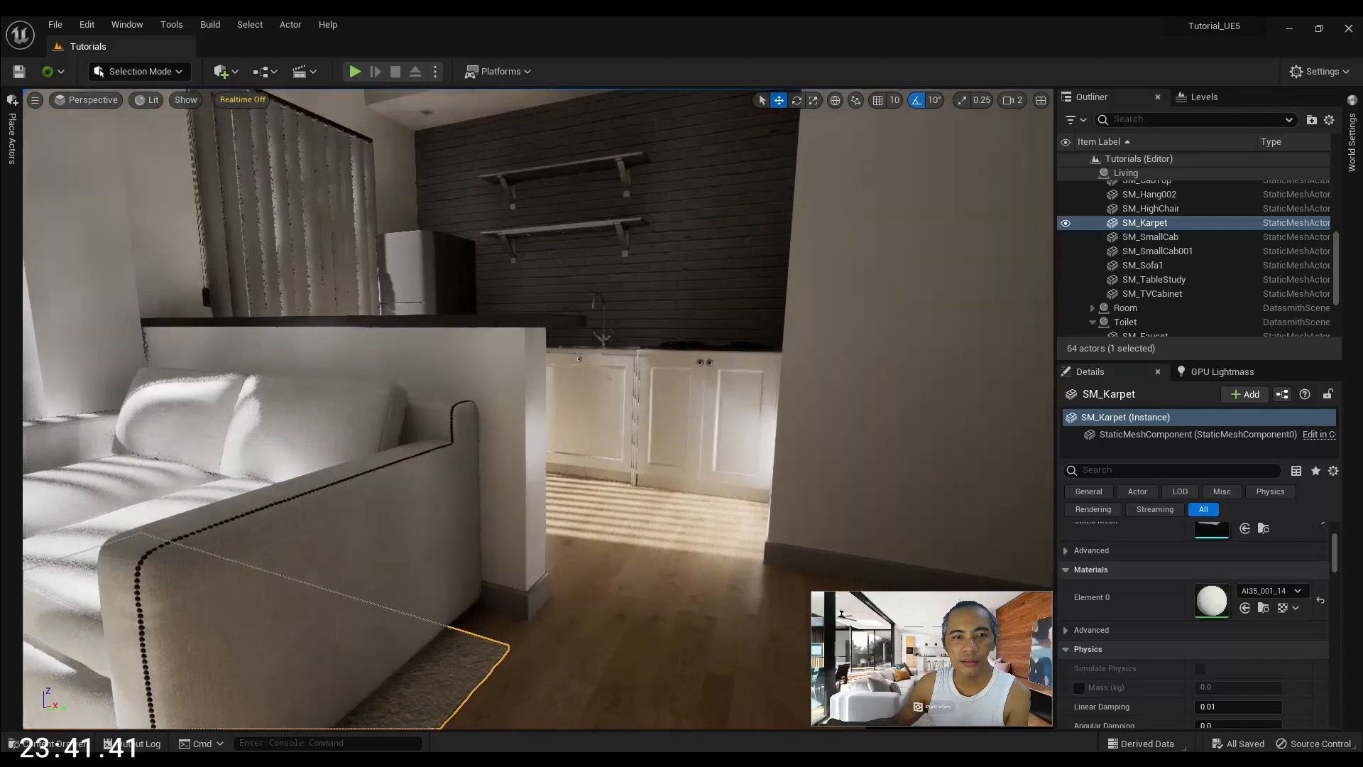
pyautogui.moveTo(603, 373); pyautogui.dragTo(497, 376, button='right')
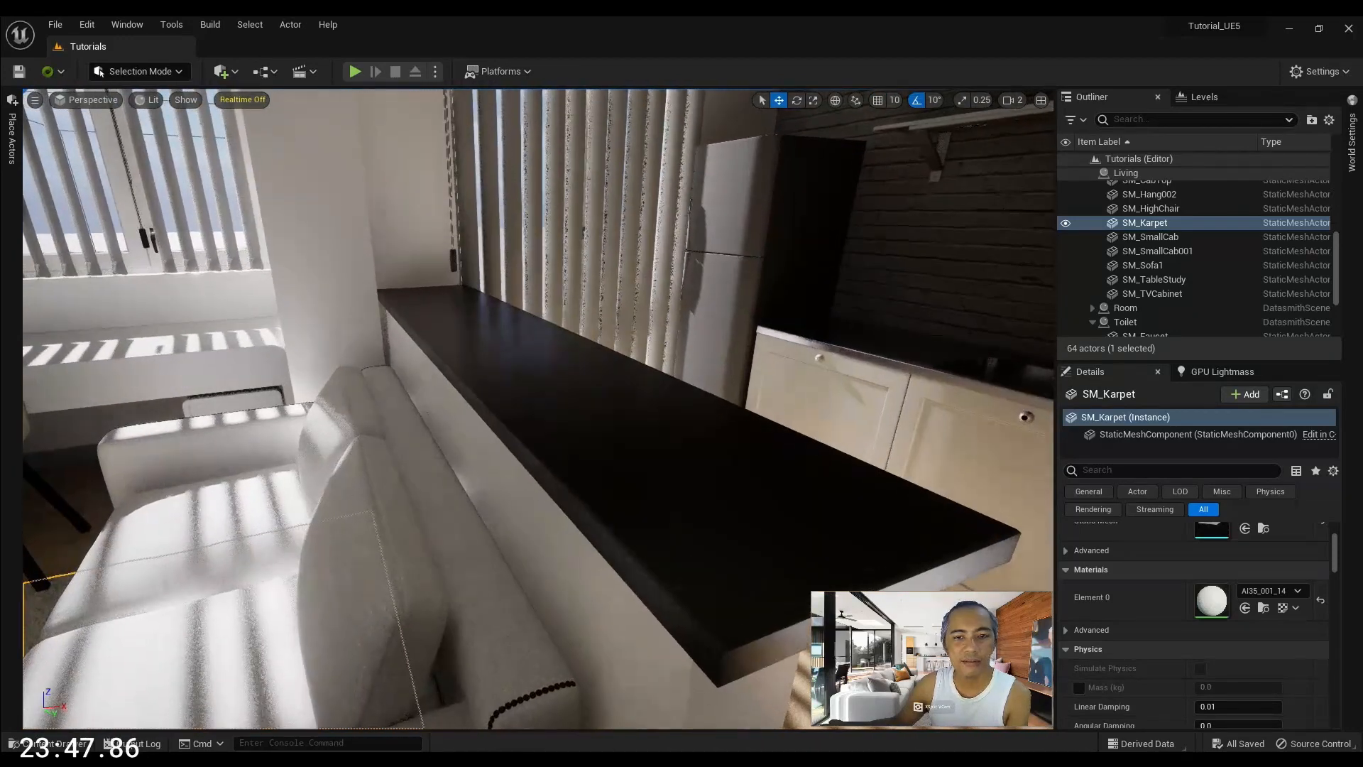
pyautogui.moveTo(749, 304)
pyautogui.mouseDown(button='right')
pyautogui.moveTo(582, 304)
pyautogui.moveTo(749, 304)
pyautogui.mouseUp(button='right')
pyautogui.click(758, 377)
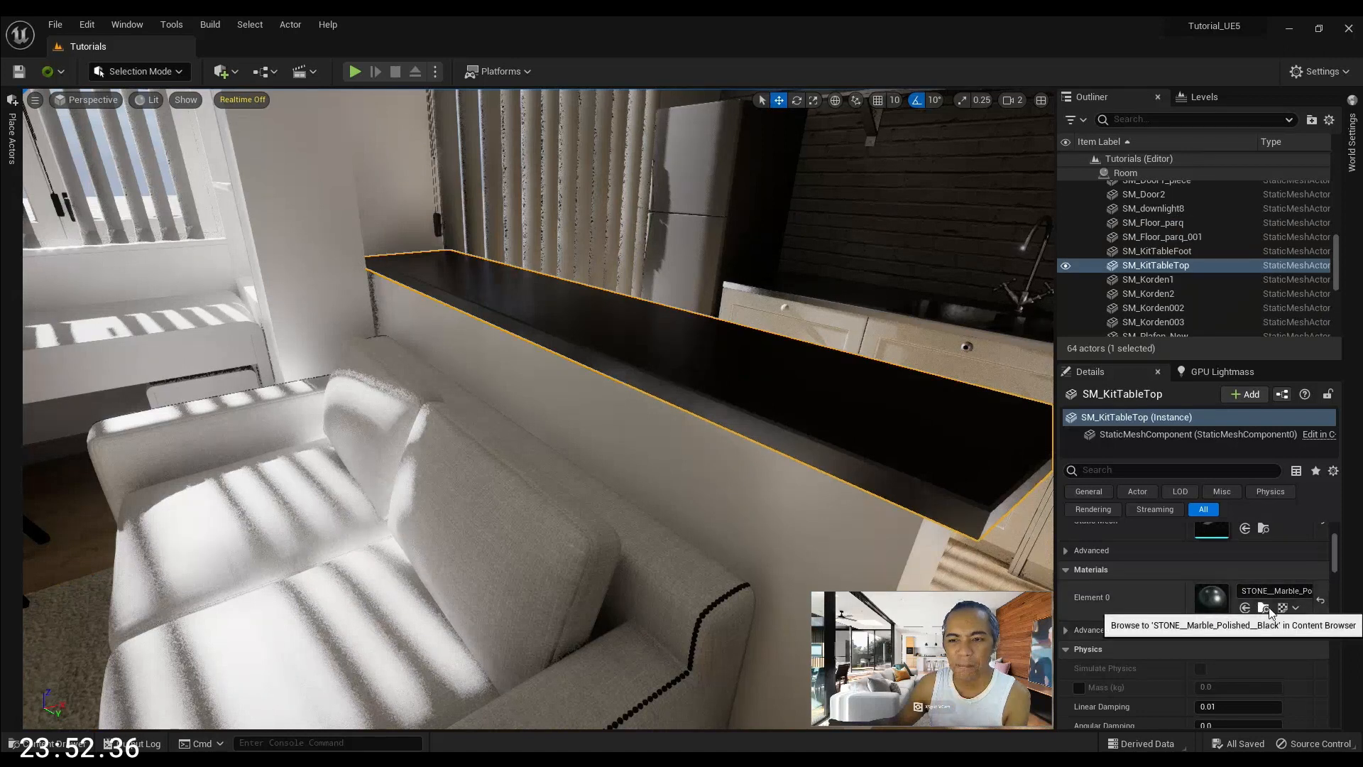
pyautogui.doubleClick(1223, 607)
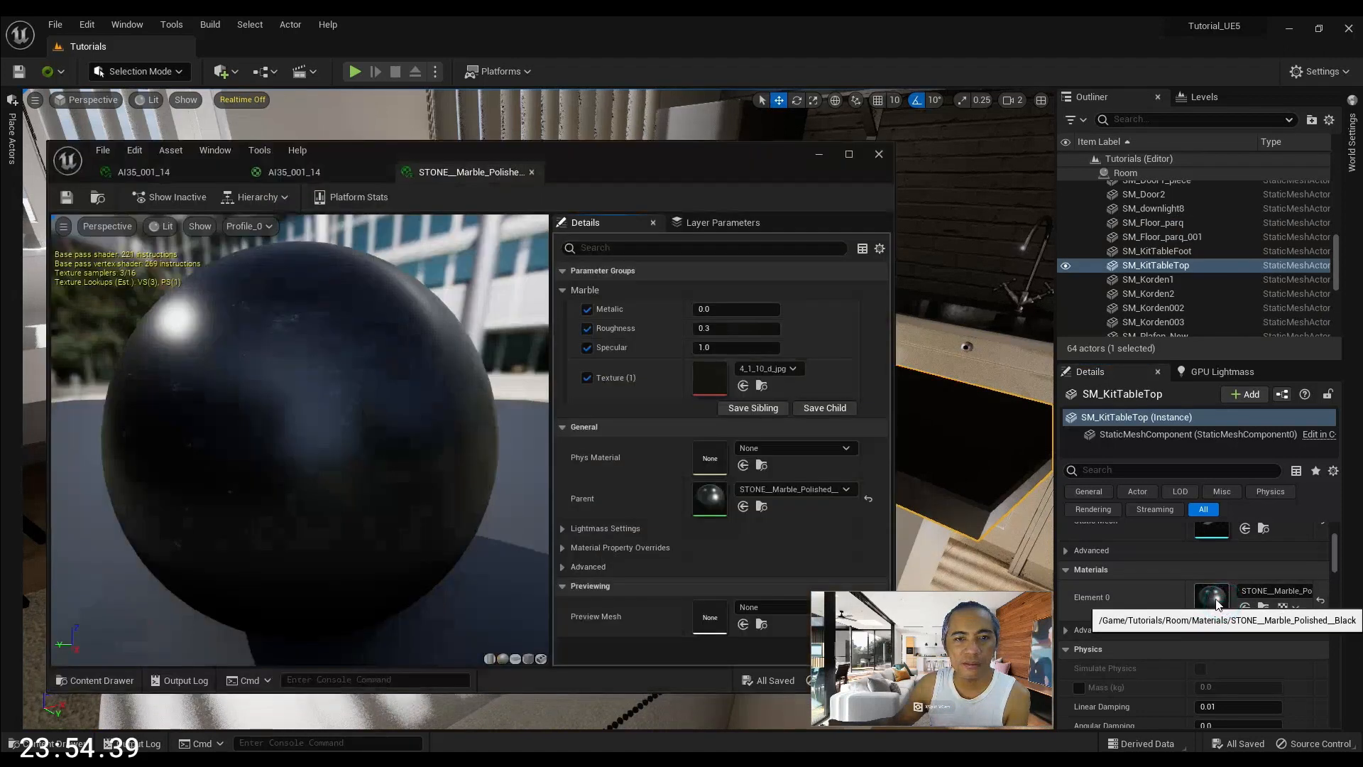
pyautogui.click(878, 155)
# Select the bed Chocofur_Free_Beds_01 in the bedroom and review its static mesh and material elements
pyautogui.moveTo(539, 409); pyautogui.dragTo(398, 401, button='right')
pyautogui.click(424, 444)
pyautogui.moveTo(441, 444); pyautogui.dragTo(660, 468, button='right')
pyautogui.moveTo(539, 408); pyautogui.dragTo(618, 483, button='right')
pyautogui.click(548, 457)
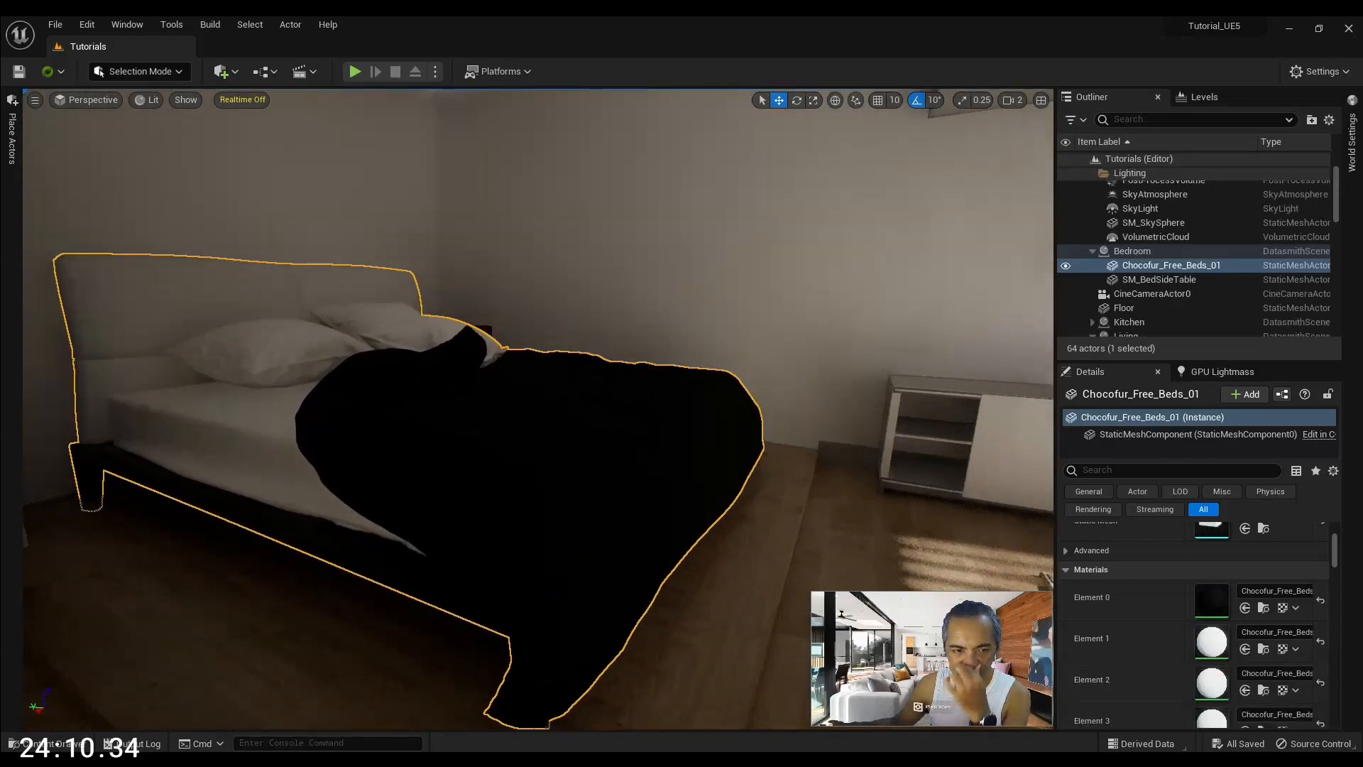
pyautogui.scroll(-2, 1183, 664)
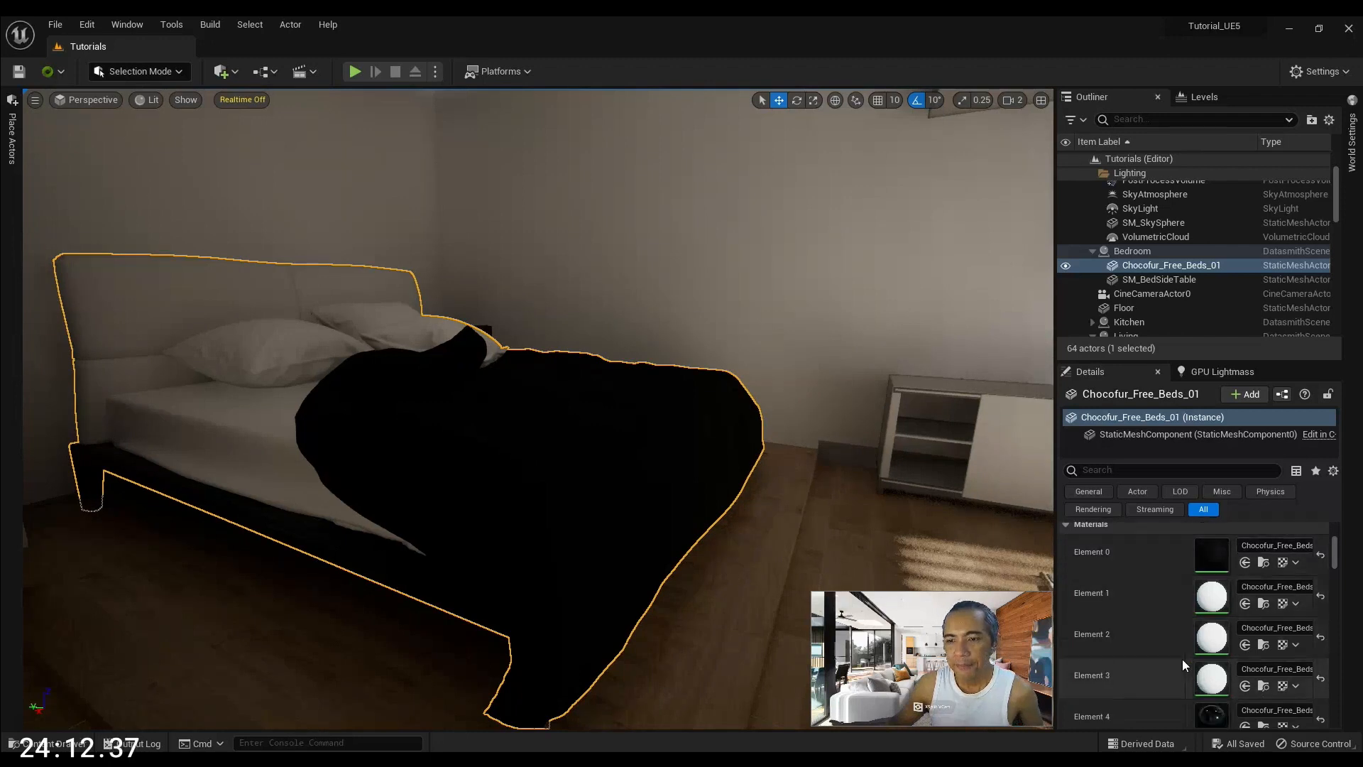
pyautogui.moveTo(618, 440); pyautogui.dragTo(620, 482, button='right')
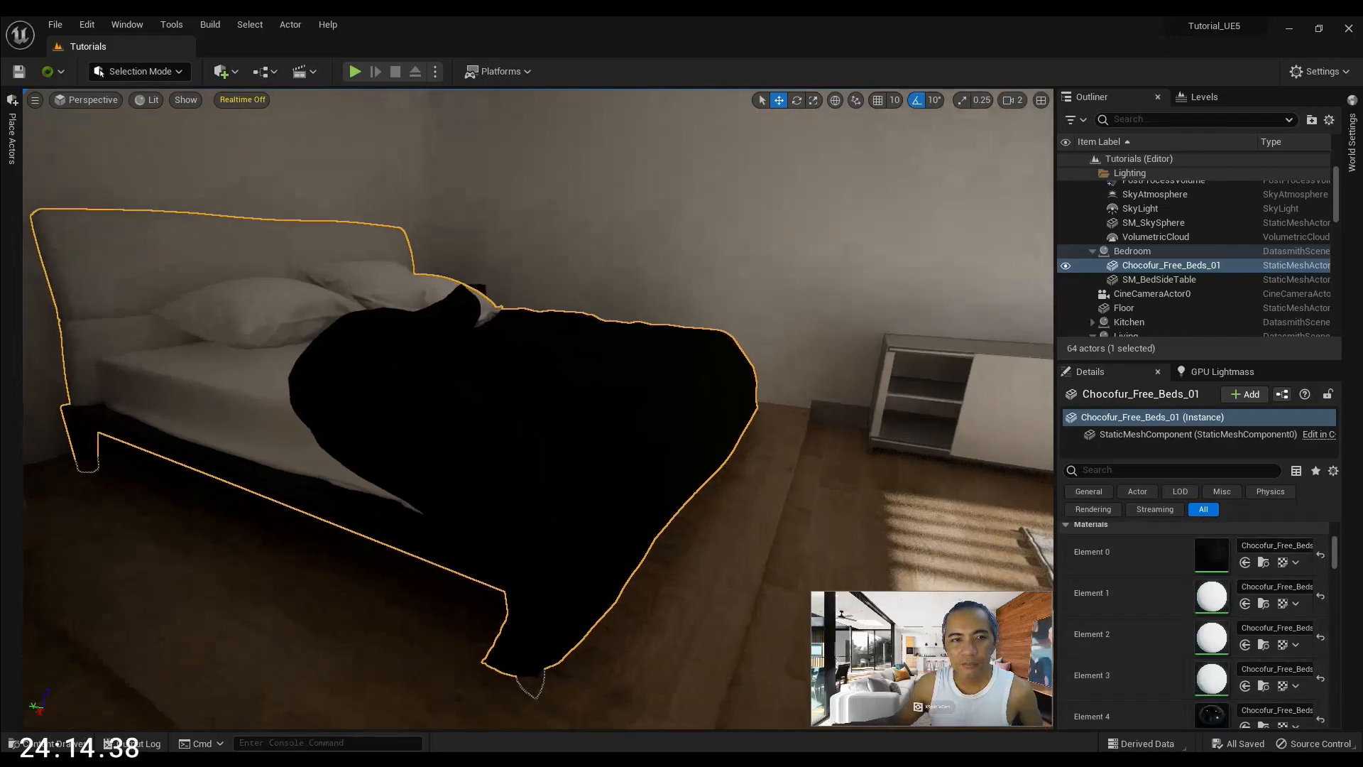
pyautogui.scroll(4, 1214, 590)
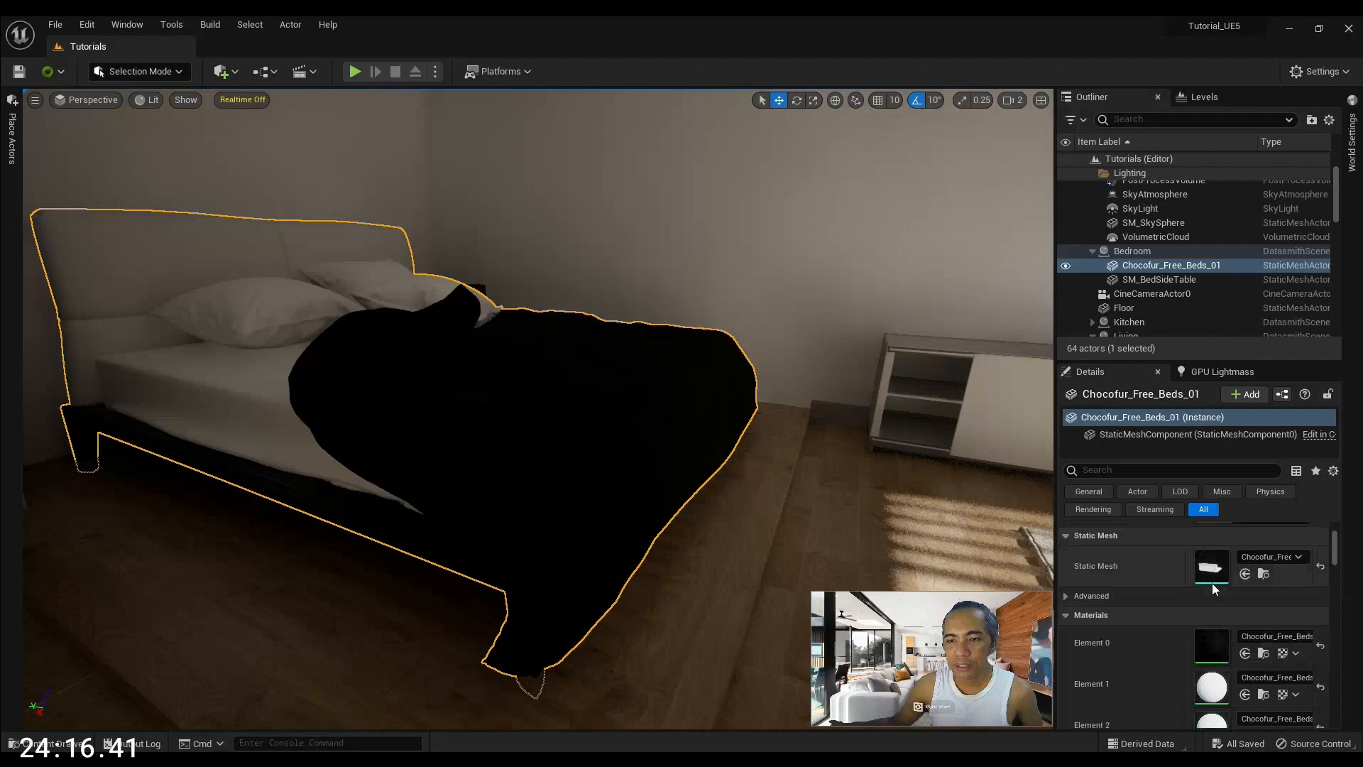
# Open the bed's static mesh in a maximized editor and examine the blanket and the five material slots
pyautogui.doubleClick(1226, 582)
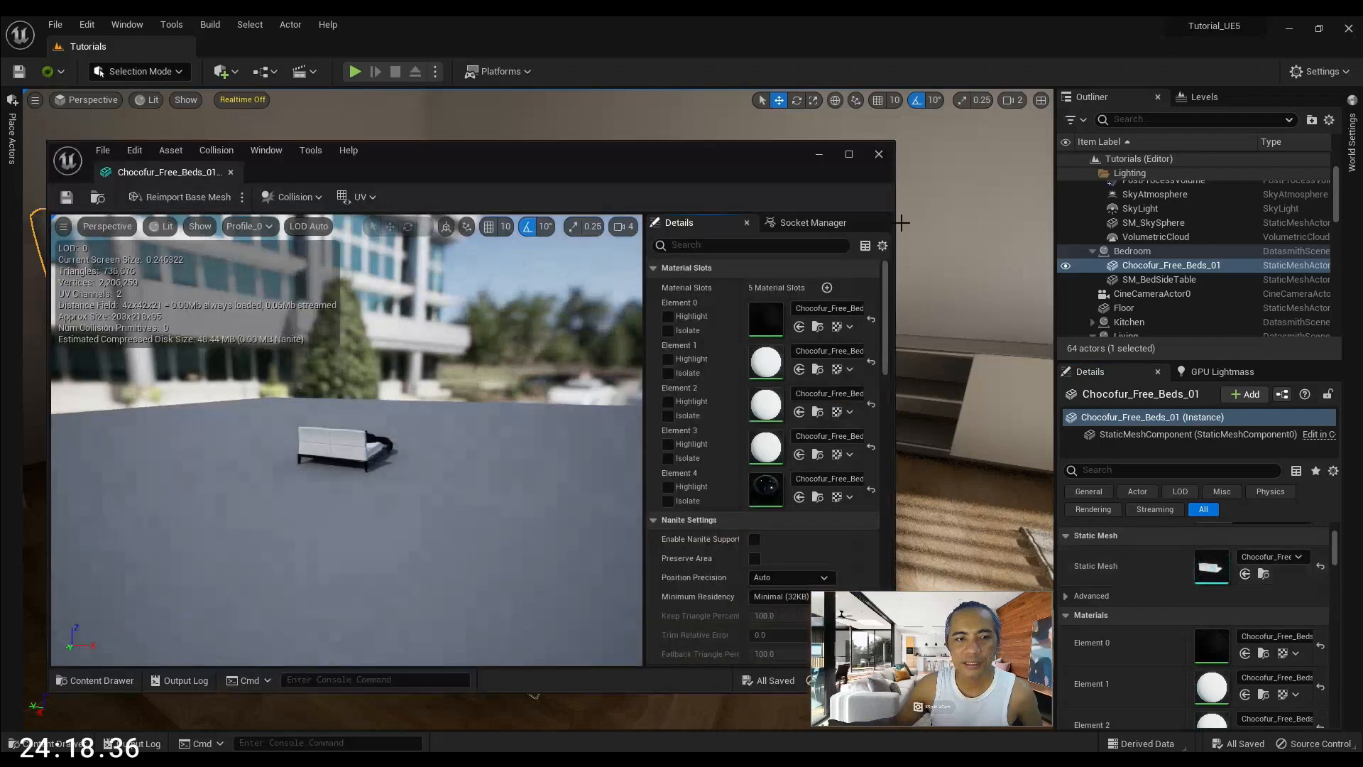
pyautogui.click(849, 155)
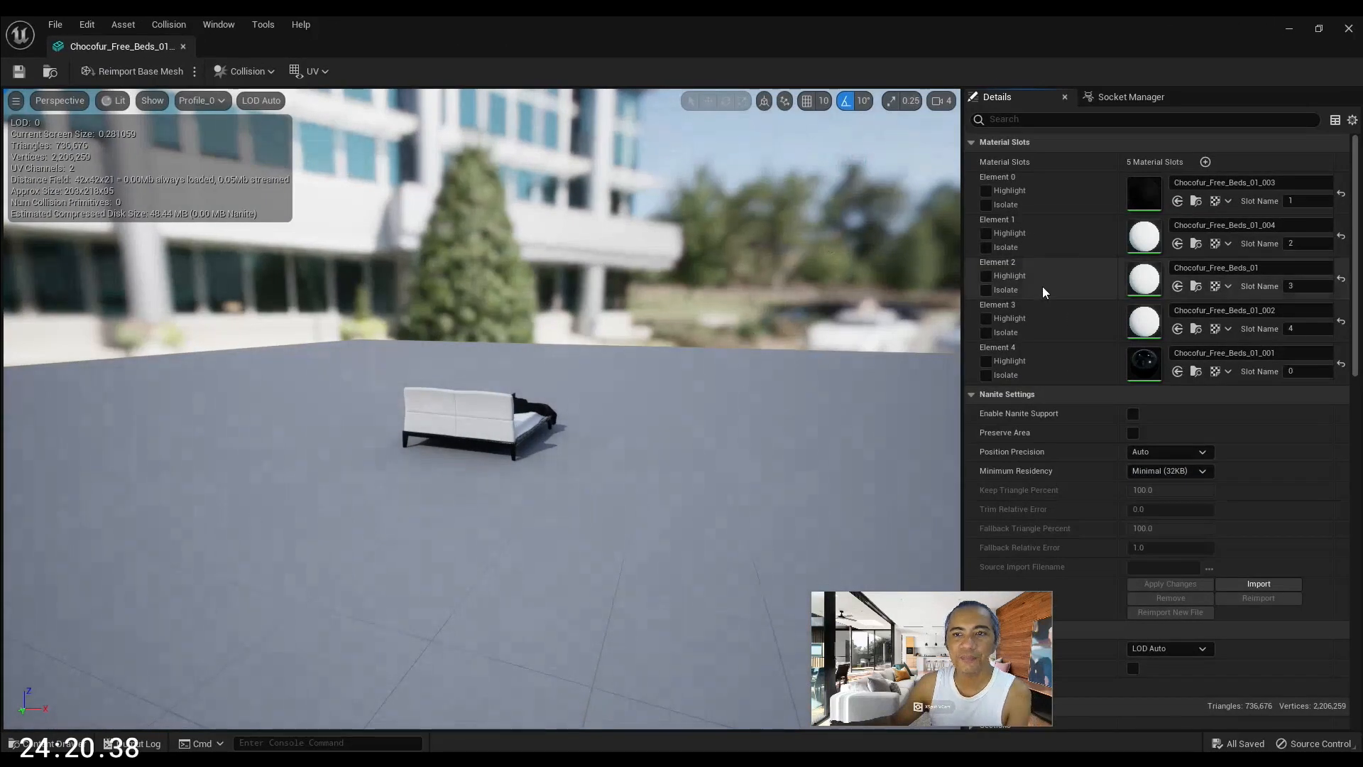
pyautogui.scroll(5, 644, 388)
pyautogui.keyDown('alt'); pyautogui.moveTo(707, 416); pyautogui.dragTo(212, 455); pyautogui.keyUp('alt')
pyautogui.scroll(3, 721, 403)
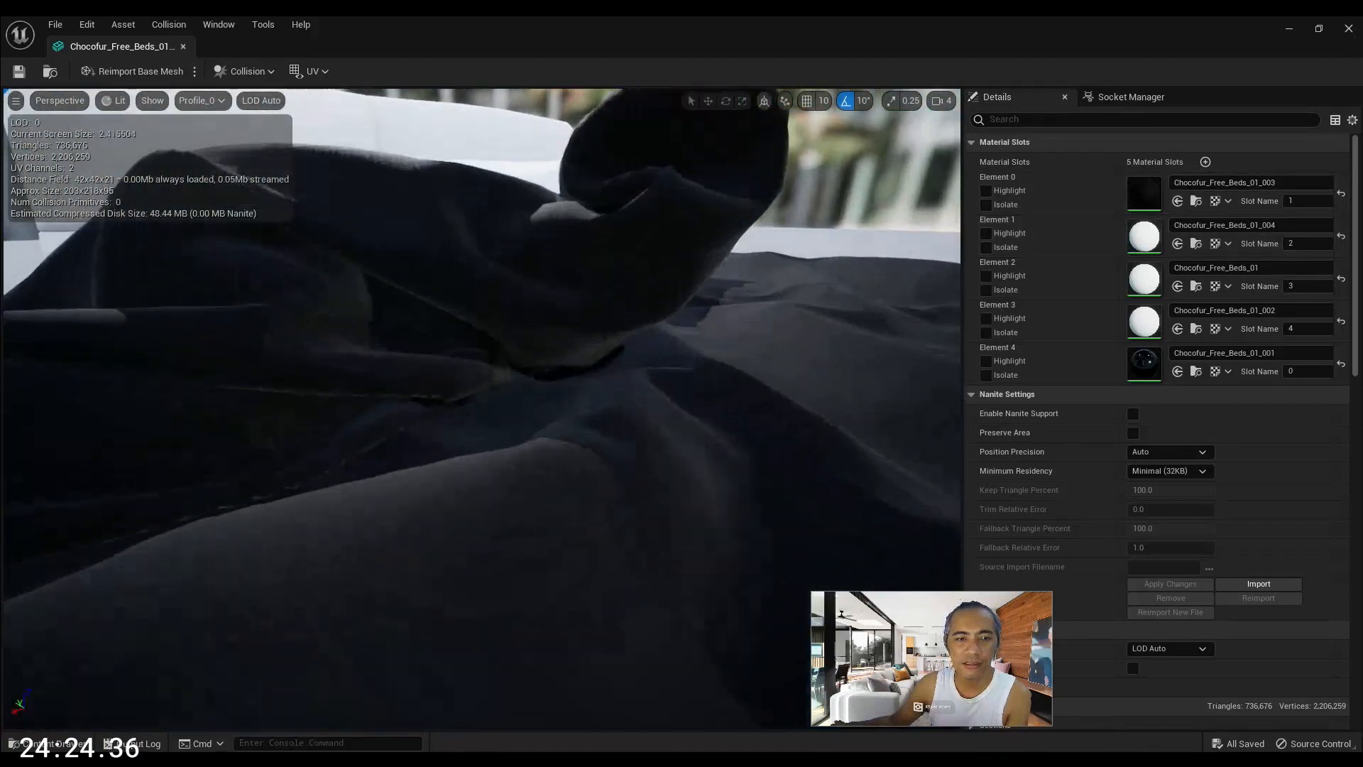
pyautogui.scroll(-6, 721, 403)
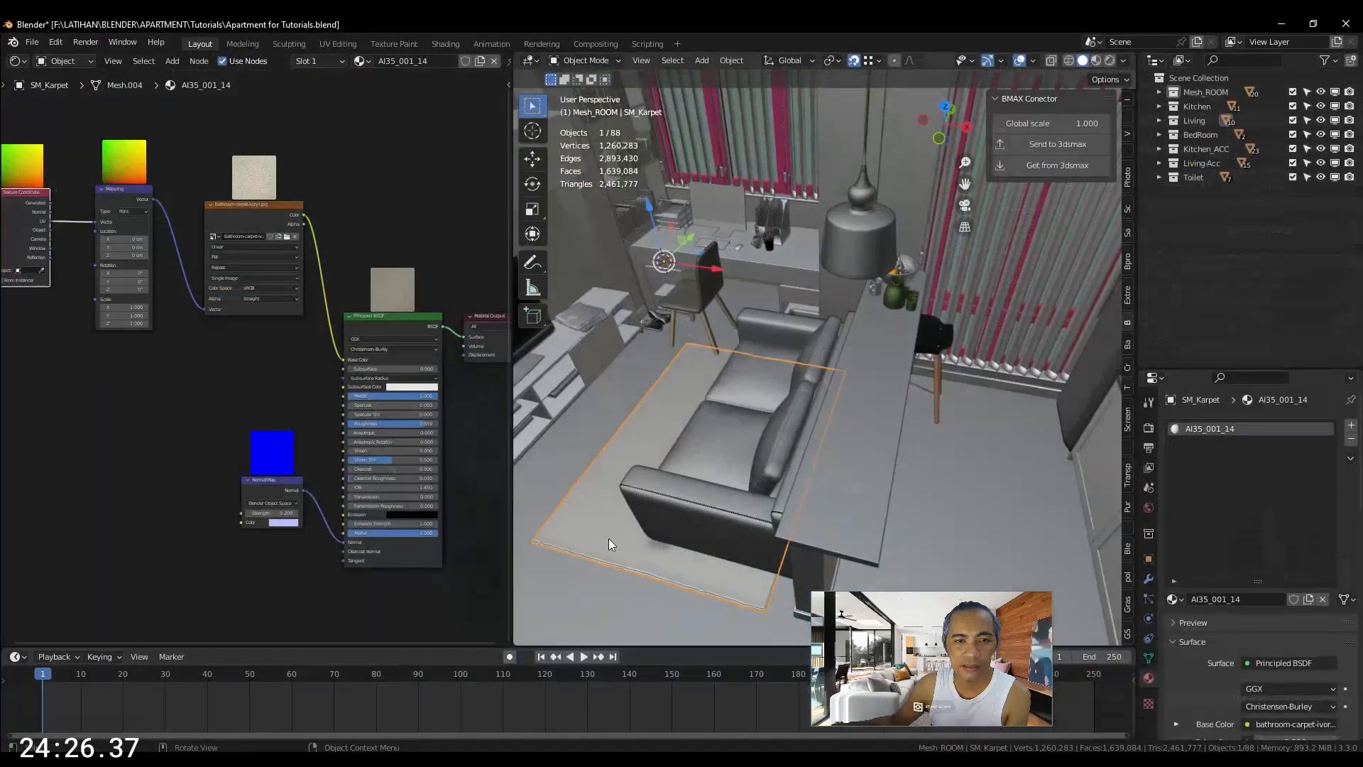
# Switch to Blender, select the bed and examine the node setup of its material Chocofur_Free_Beds_01.001
pyautogui.moveTo(714, 445); pyautogui.dragTo(636, 428, button='middle')
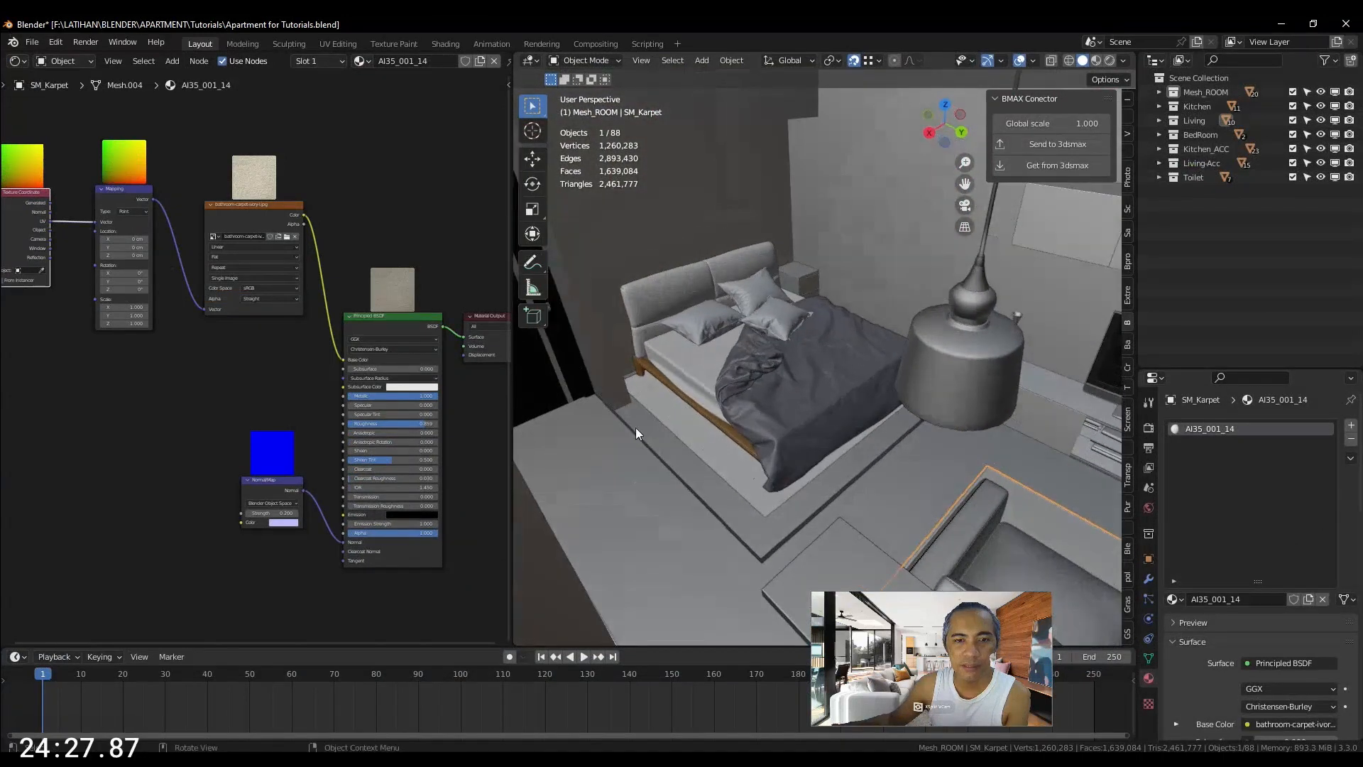
pyautogui.click(775, 389)
pyautogui.scroll(2, 773, 410)
pyautogui.moveTo(403, 547); pyautogui.dragTo(334, 567, button='middle')
pyautogui.click(1210, 429)
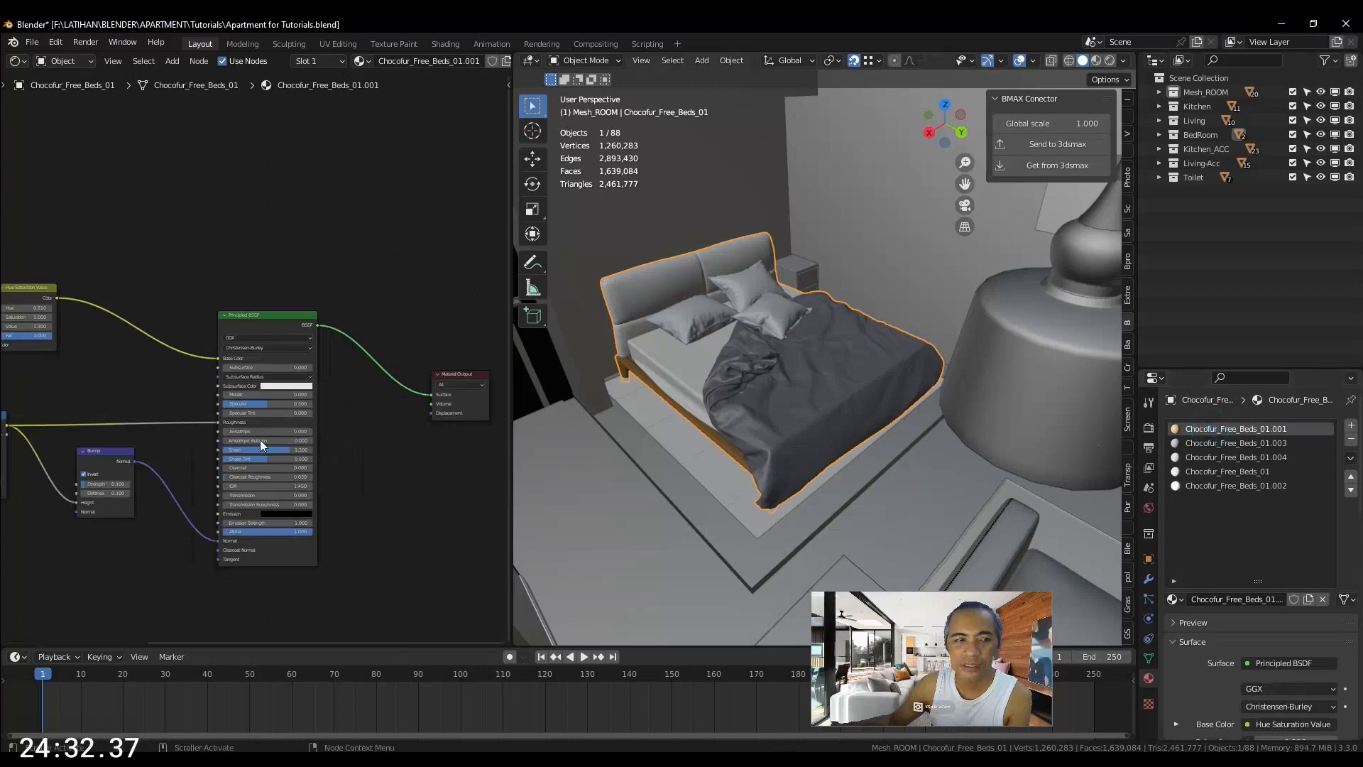
pyautogui.moveTo(201, 391); pyautogui.dragTo(343, 419, button='middle')
pyautogui.scroll(-1, 331, 412)
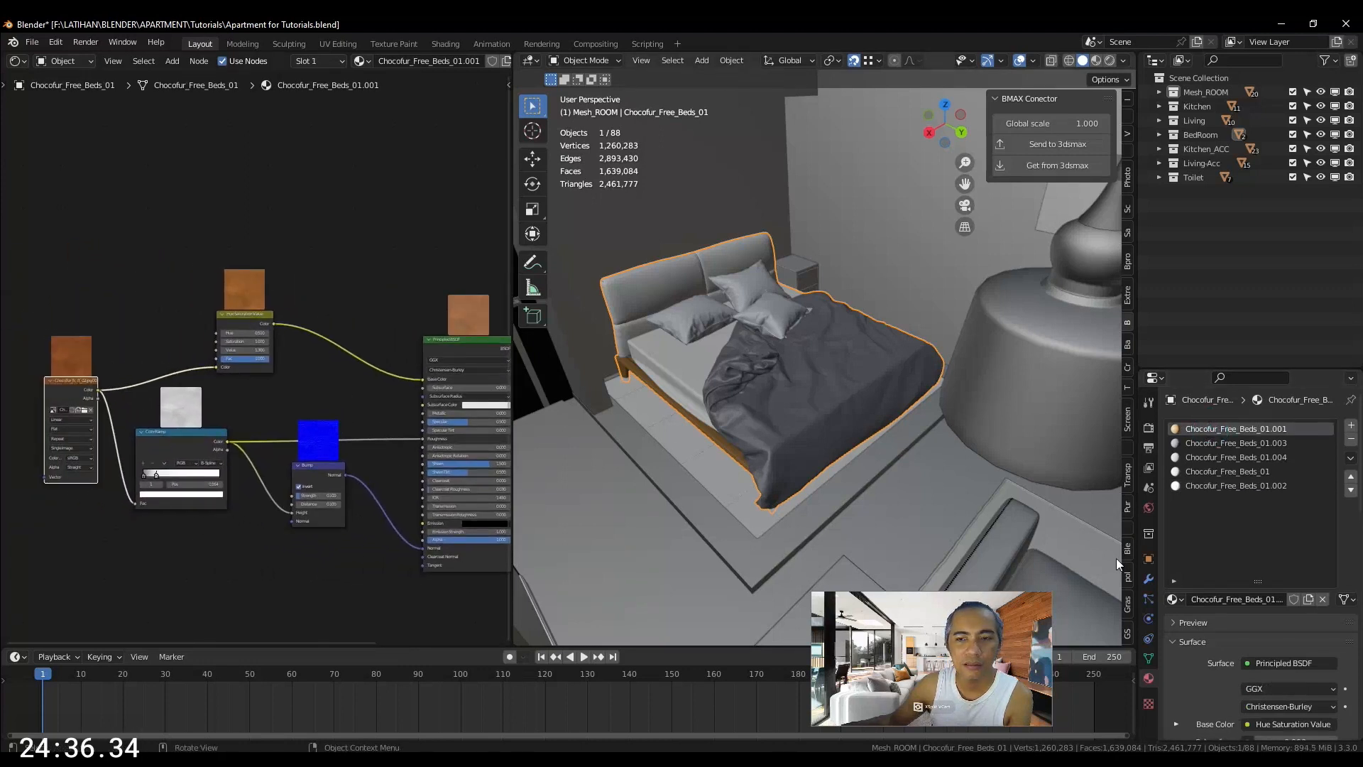
# Show the nodes of bed material Chocofur_Free_Beds_01.003 and examine its Bright/Contrast settings
pyautogui.click(1257, 443)
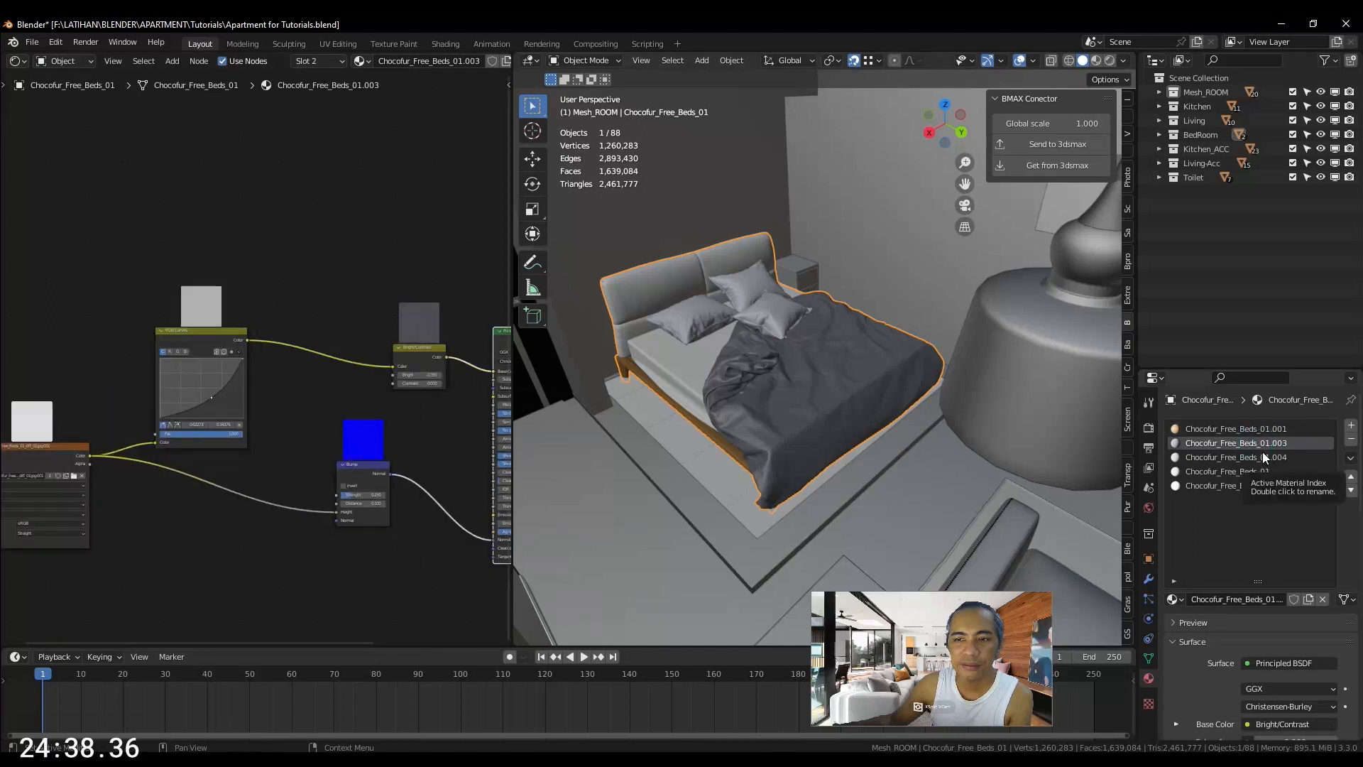
pyautogui.moveTo(768, 403); pyautogui.dragTo(742, 392, button='middle')
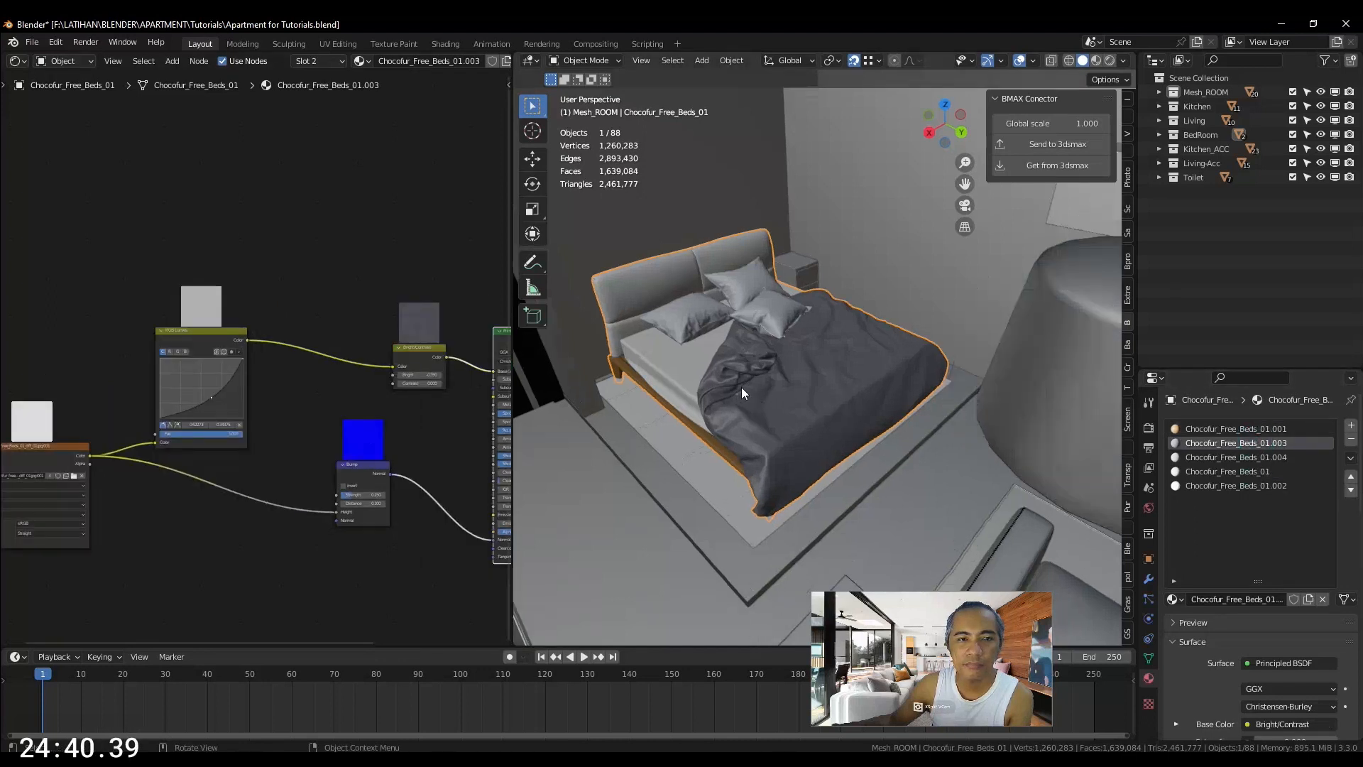
pyautogui.scroll(5, 304, 343)
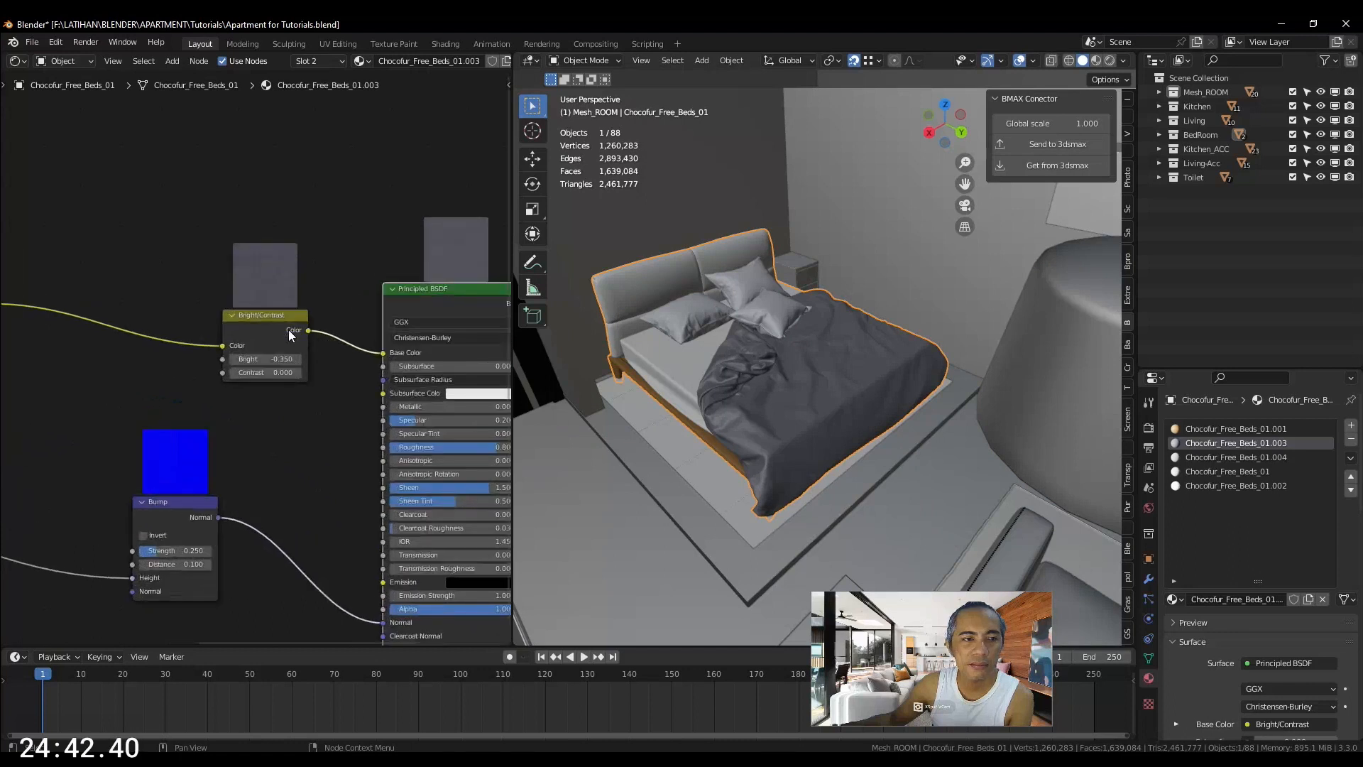
pyautogui.scroll(-2, 288, 329)
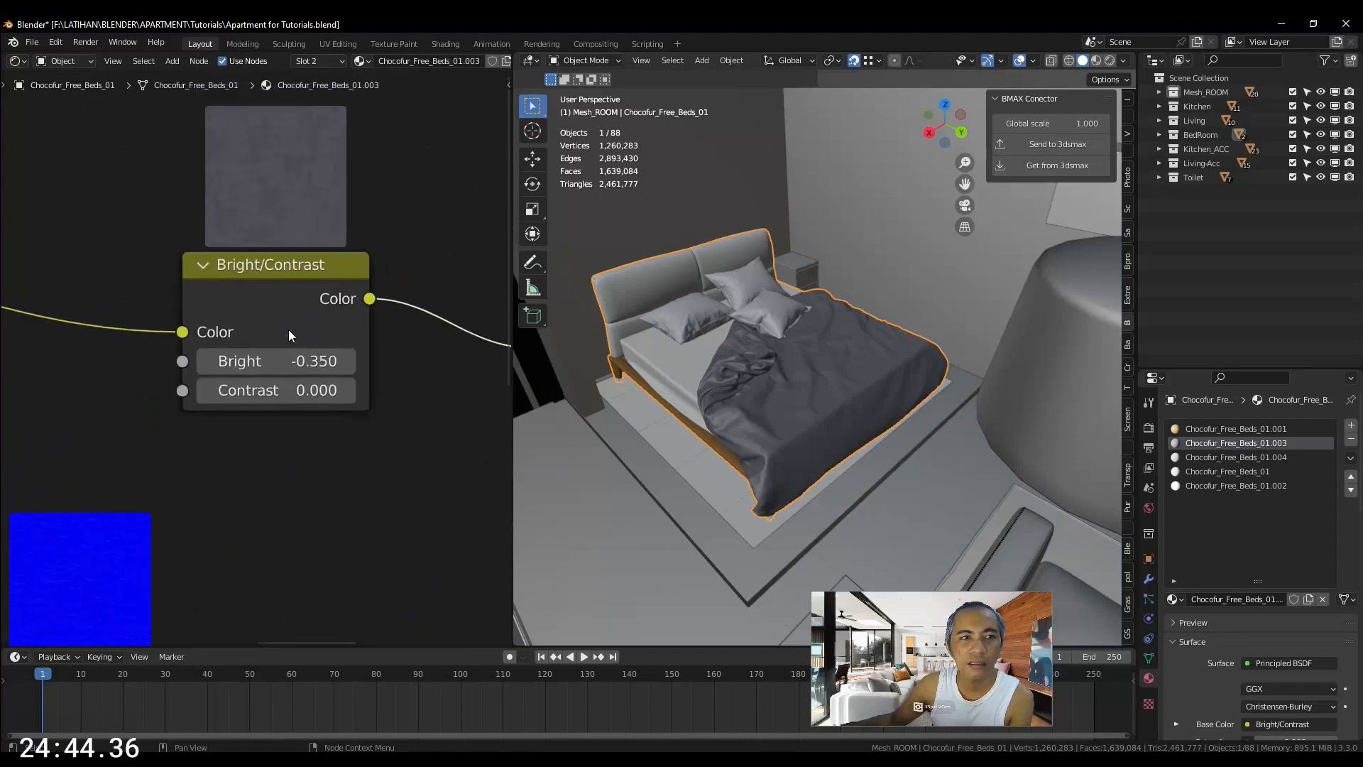
pyautogui.moveTo(785, 380); pyautogui.dragTo(939, 429, button='middle')
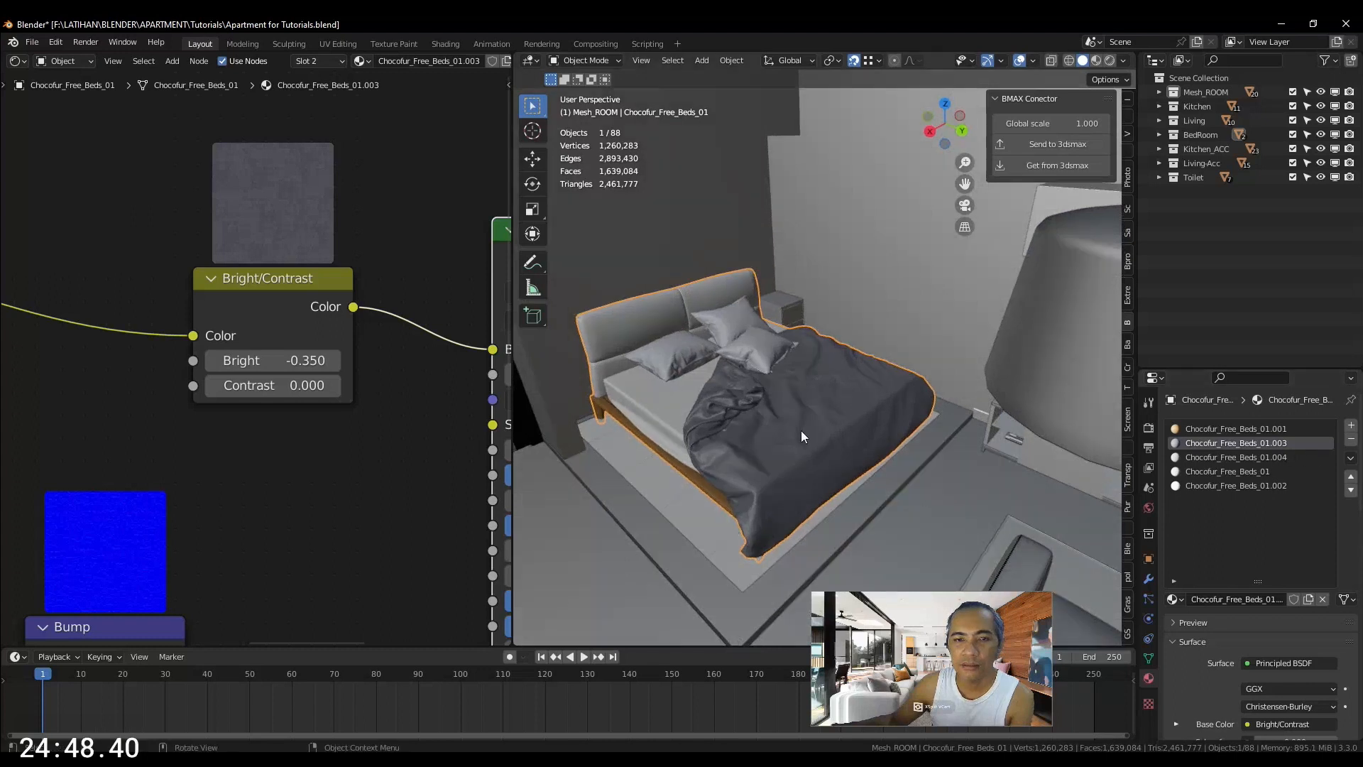
# Select only the bed faces assigned to Chocofur_Free_Beds_01.003 in Edit Mode to identify them, and return to Object Mode
pyautogui.press('Tab')
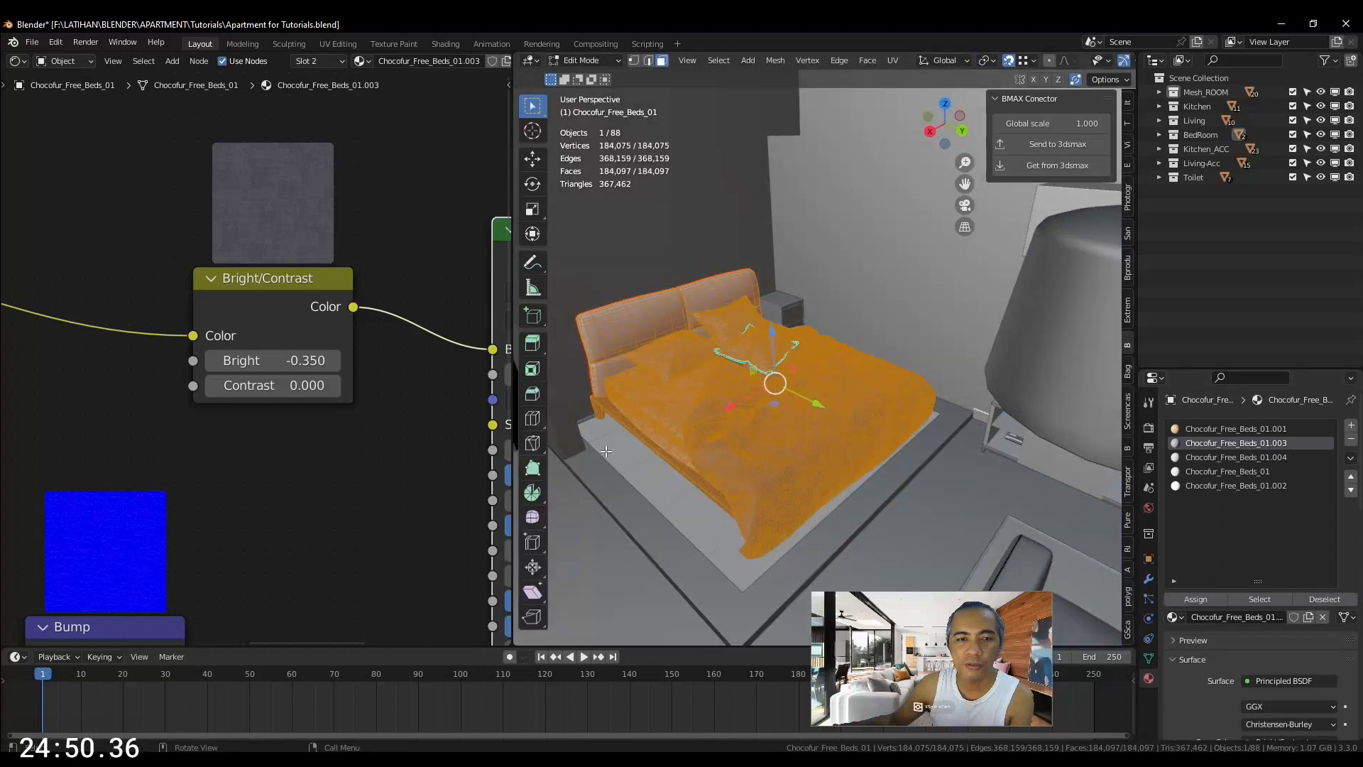
pyautogui.click(631, 531)
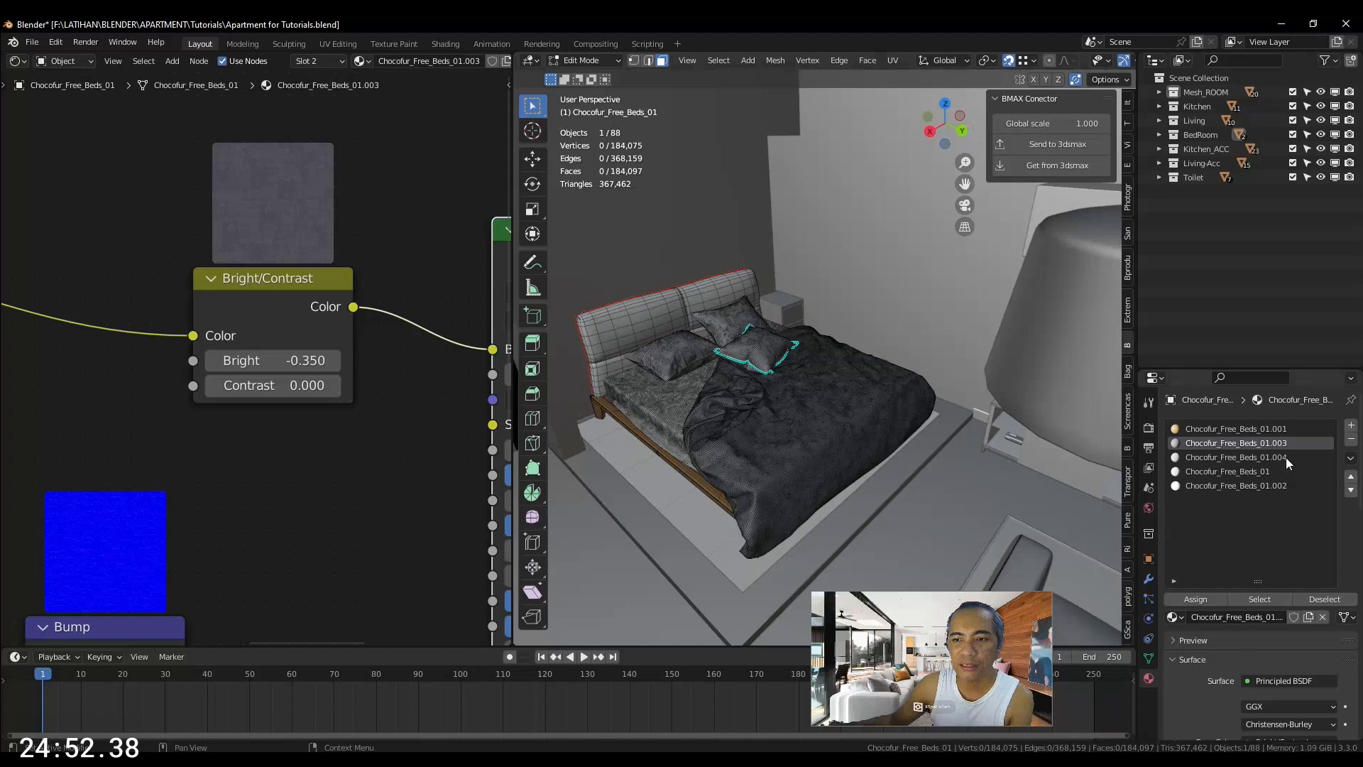
pyautogui.click(1270, 600)
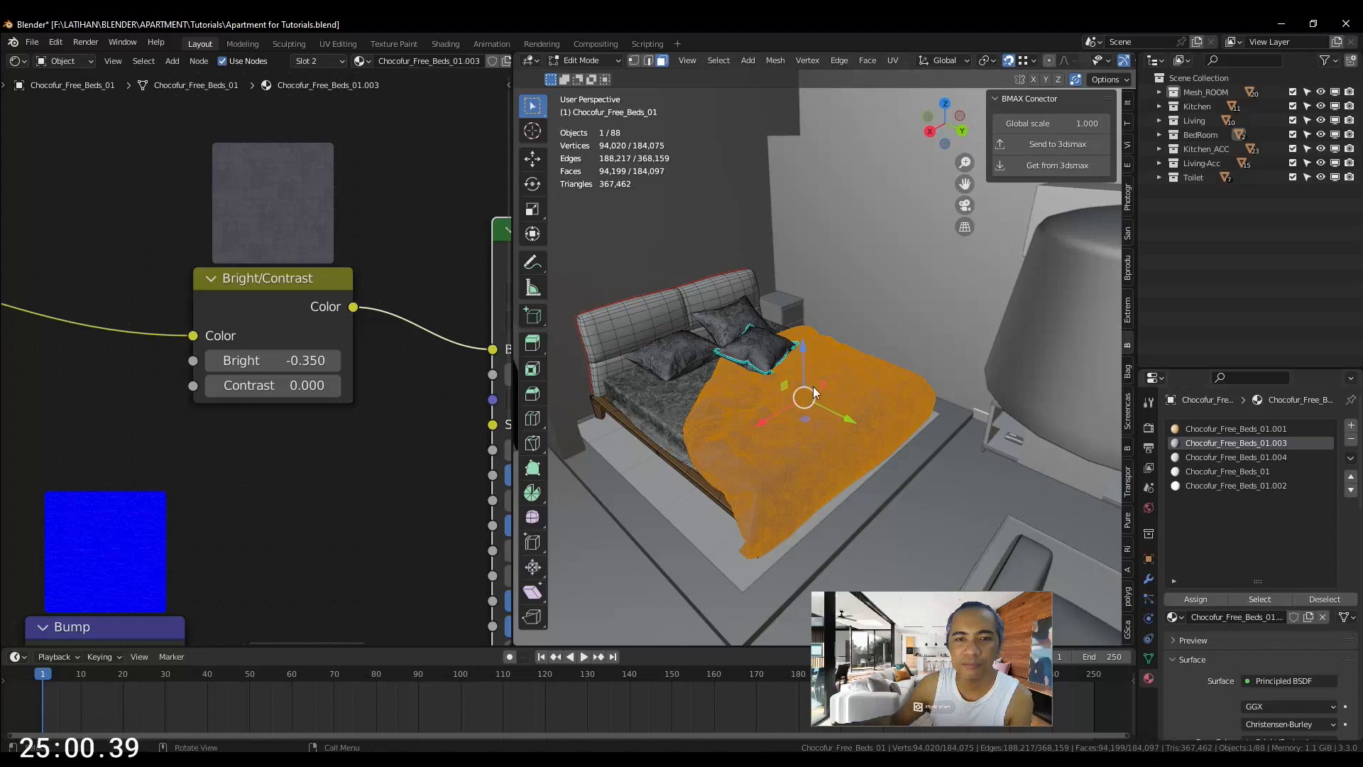
pyautogui.press('Tab')
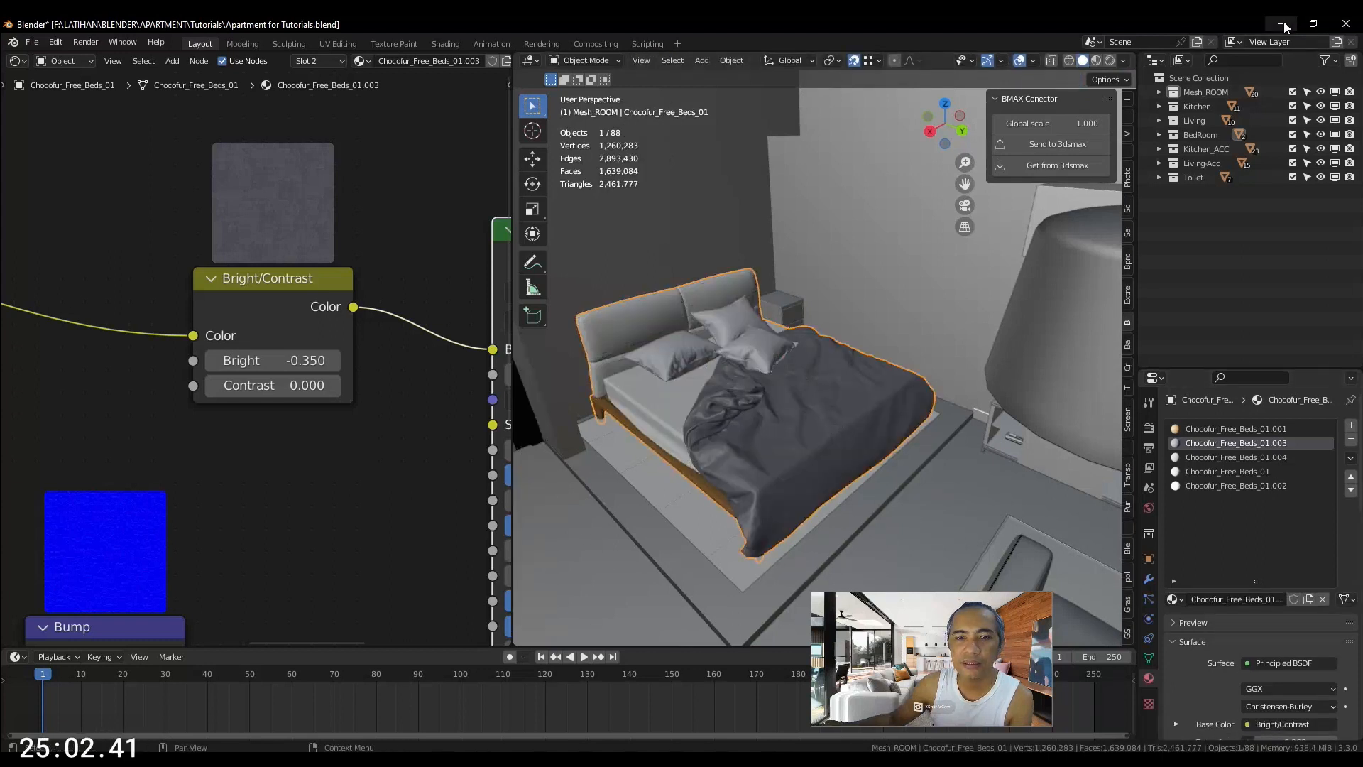
# Examine how the image texture, RGB Curves and Bump nodes feed the Principled BSDF of Chocofur_Free_Beds_01.003
pyautogui.scroll(-5, 248, 366)
pyautogui.moveTo(235, 376); pyautogui.dragTo(415, 346, button='middle')
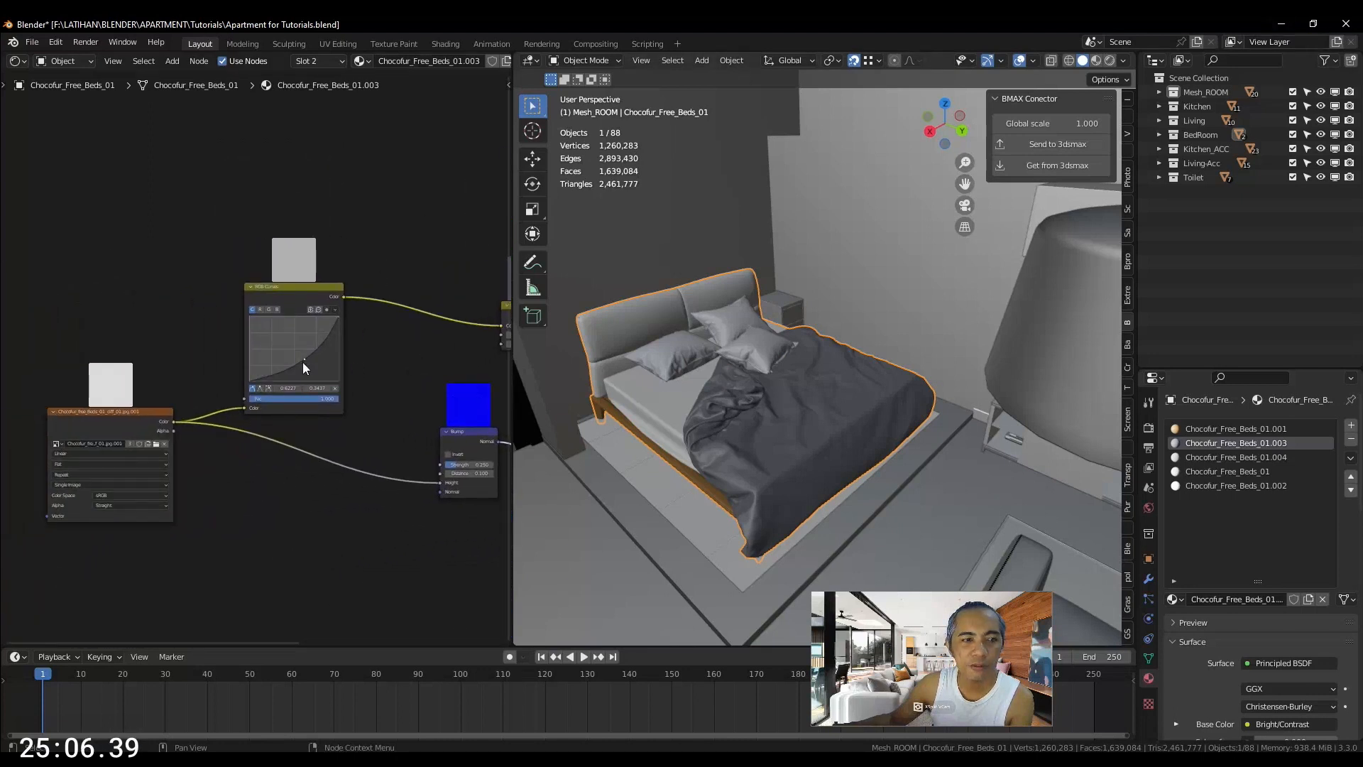
pyautogui.scroll(-2, 303, 367)
pyautogui.moveTo(373, 466); pyautogui.dragTo(231, 438, button='middle')
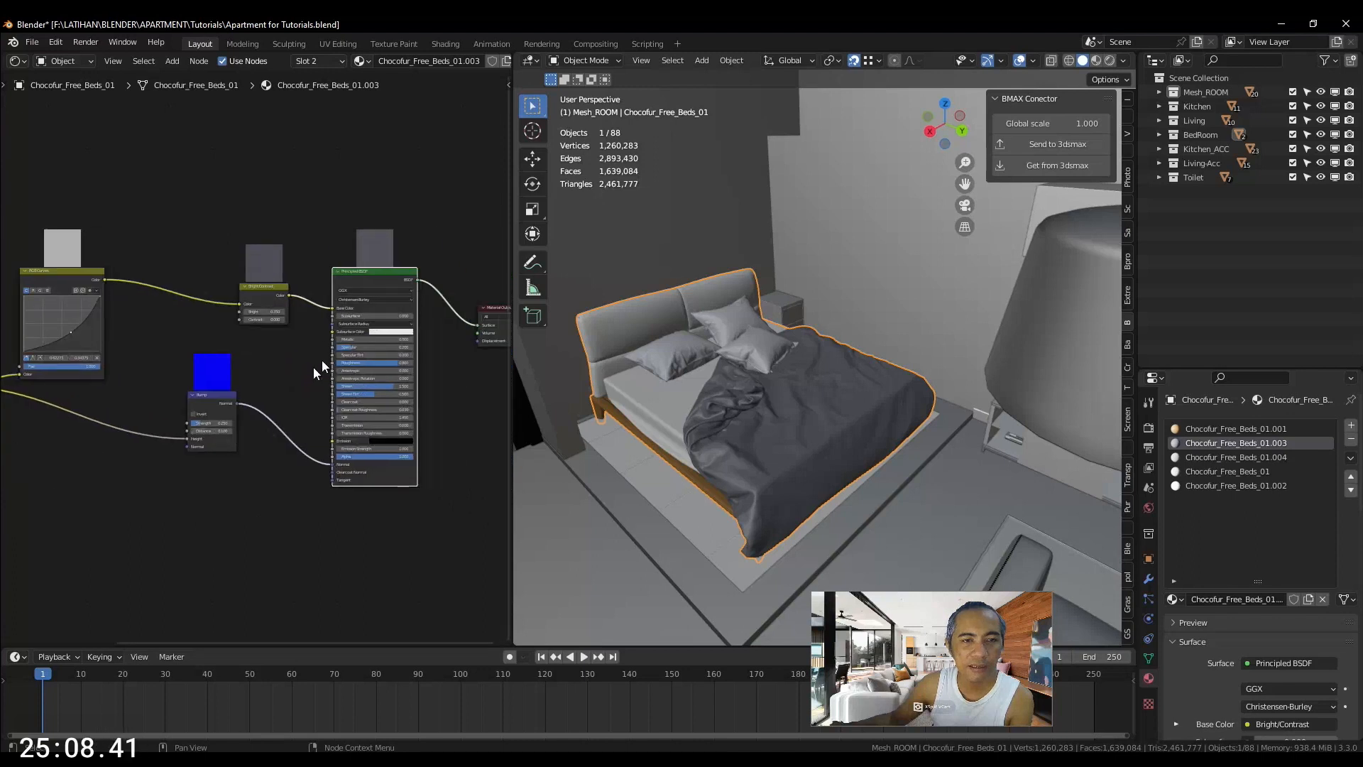
# Switch back to Unreal's bed mesh editor and toggle the isolation of Element 0 to check its part, ending with the whole bed shown
pyautogui.click(1287, 29)
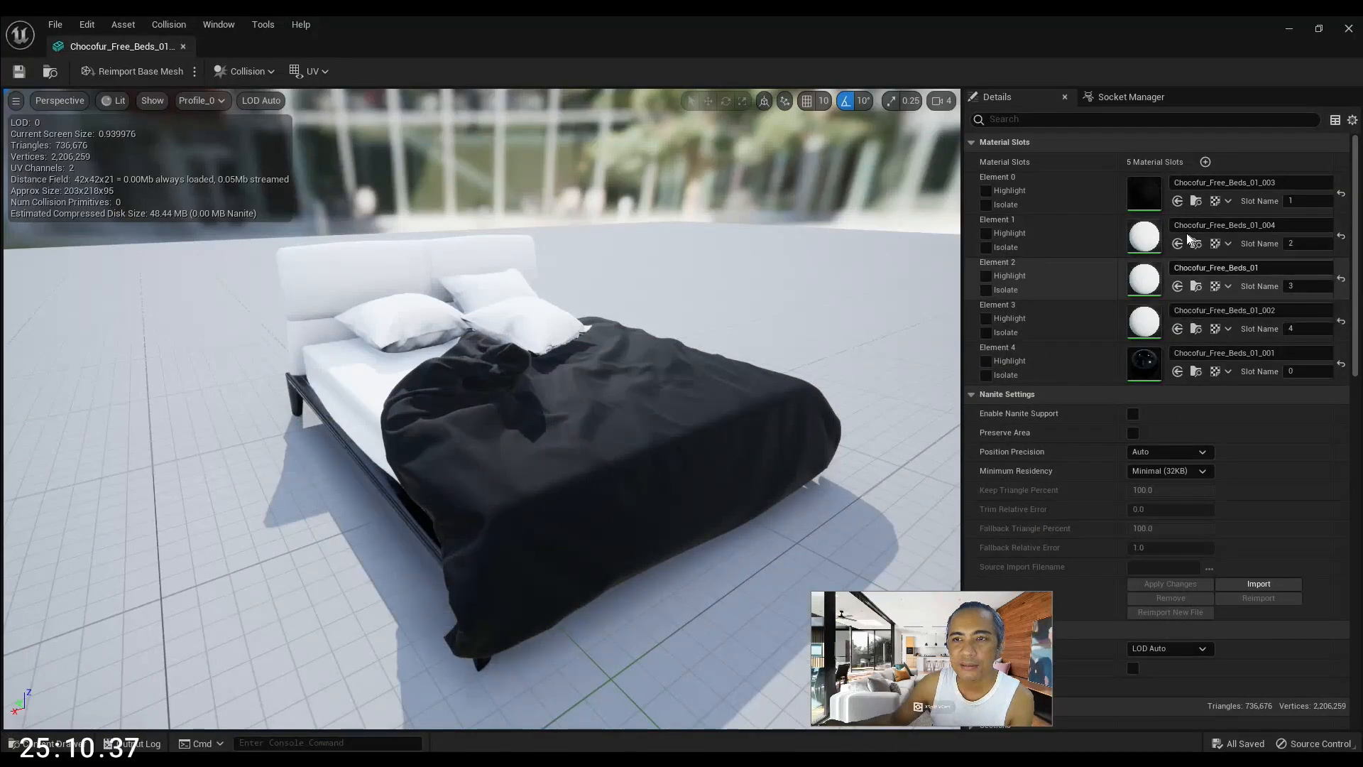
pyautogui.press('w')
pyautogui.moveTo(709, 313)
pyautogui.mouseDown(button='right')
pyautogui.moveTo(701, 255)
pyautogui.moveTo(702, 295)
pyautogui.mouseUp(button='right')
pyautogui.press('s')
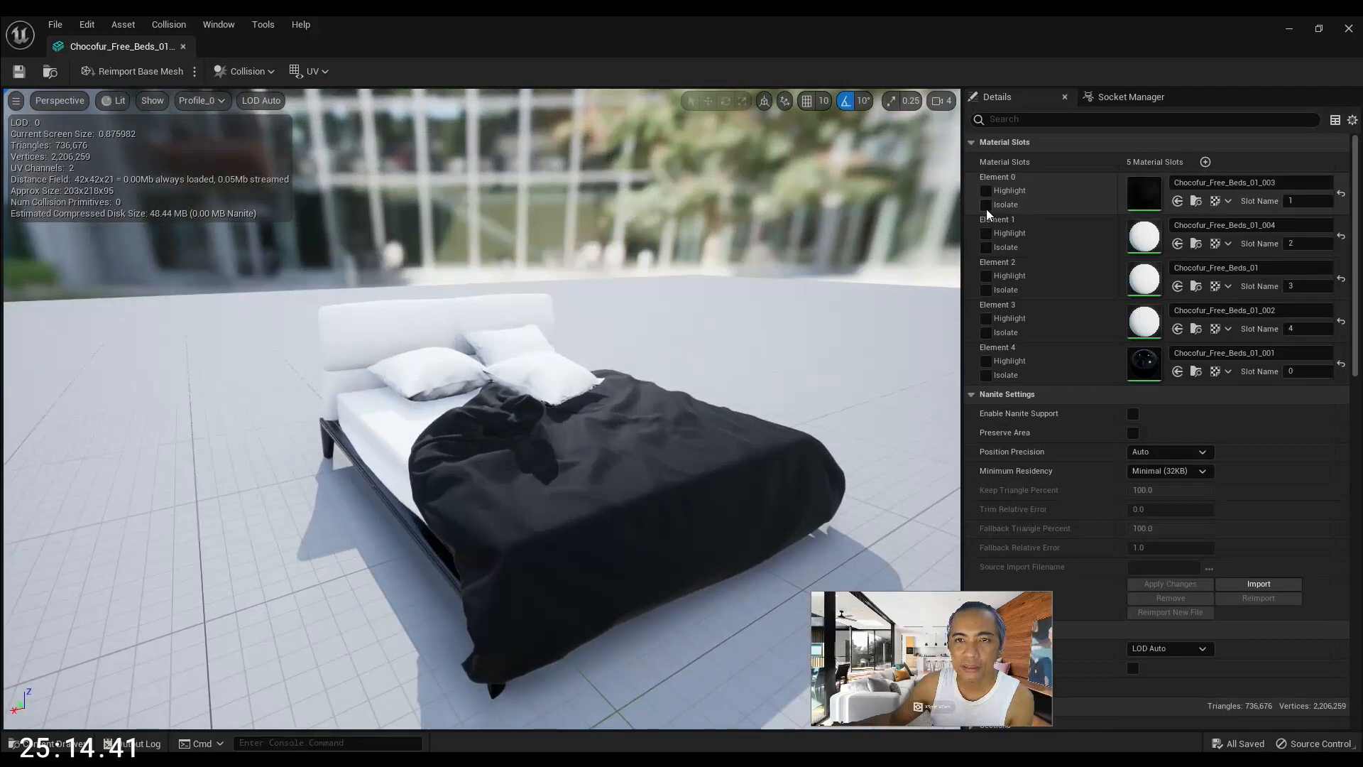
pyautogui.click(987, 206)
pyautogui.click(986, 205)
pyautogui.click(986, 206)
pyautogui.click(986, 205)
pyautogui.click(986, 206)
pyautogui.click(986, 206)
pyautogui.click(986, 206)
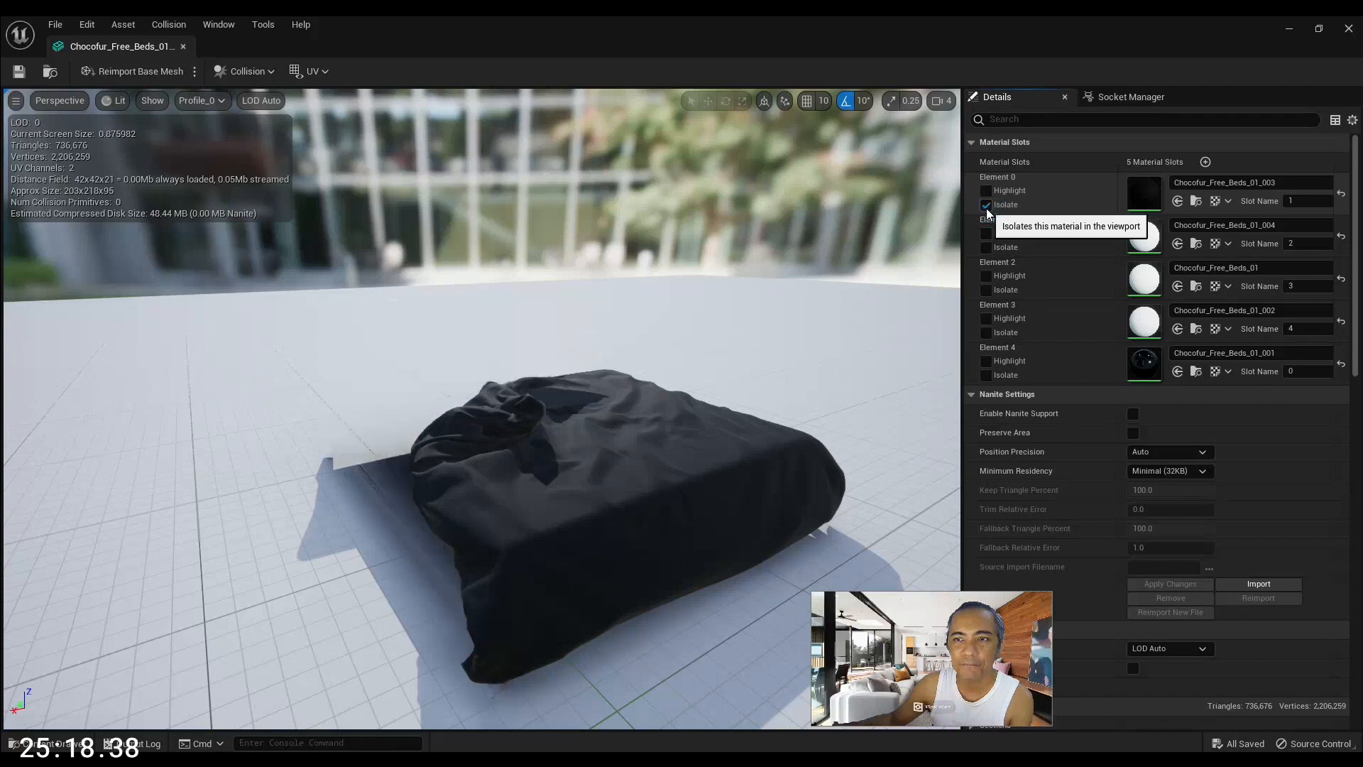
pyautogui.click(987, 206)
pyautogui.click(986, 205)
pyautogui.click(986, 206)
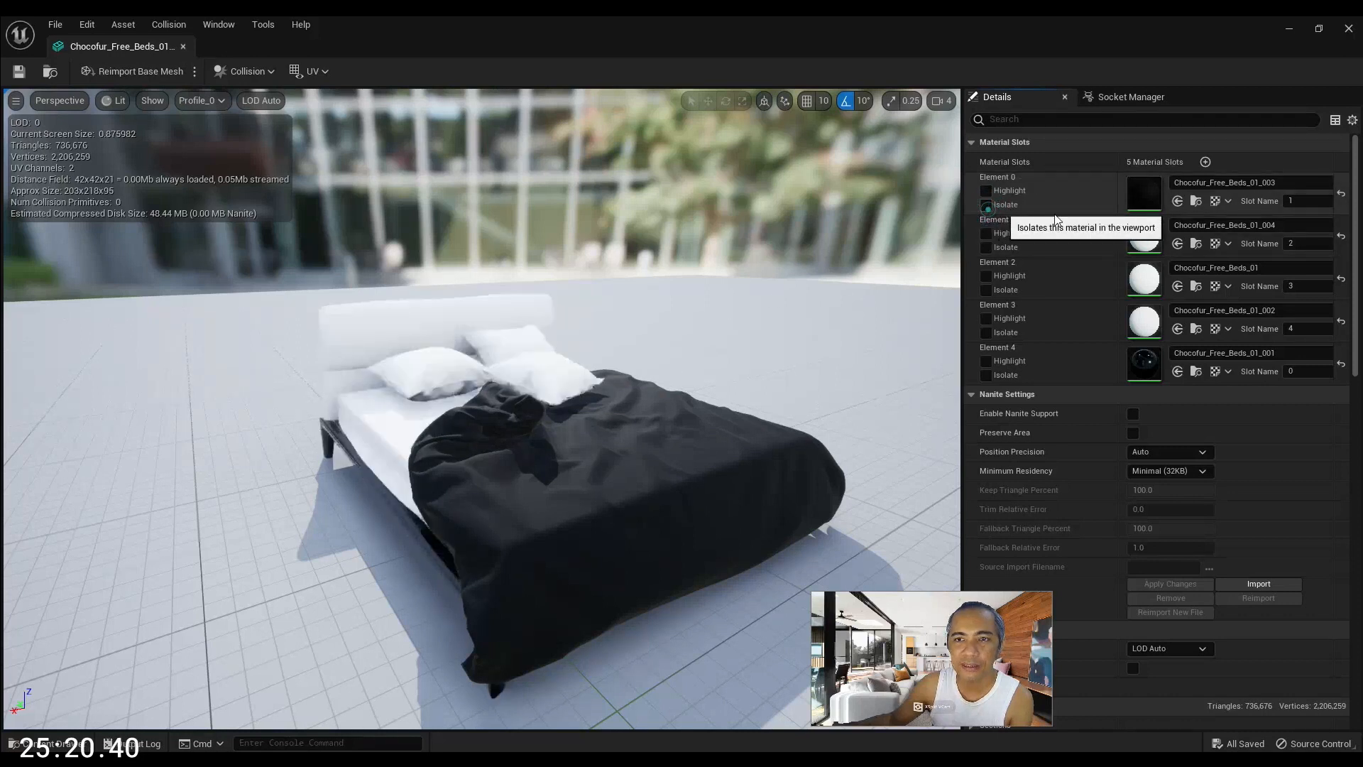
# Open the Element 0 material instance and its parent material Chocofur_Free_Beds_01_003, and move the result node clear of the stacked nodes
pyautogui.doubleClick(1145, 193)
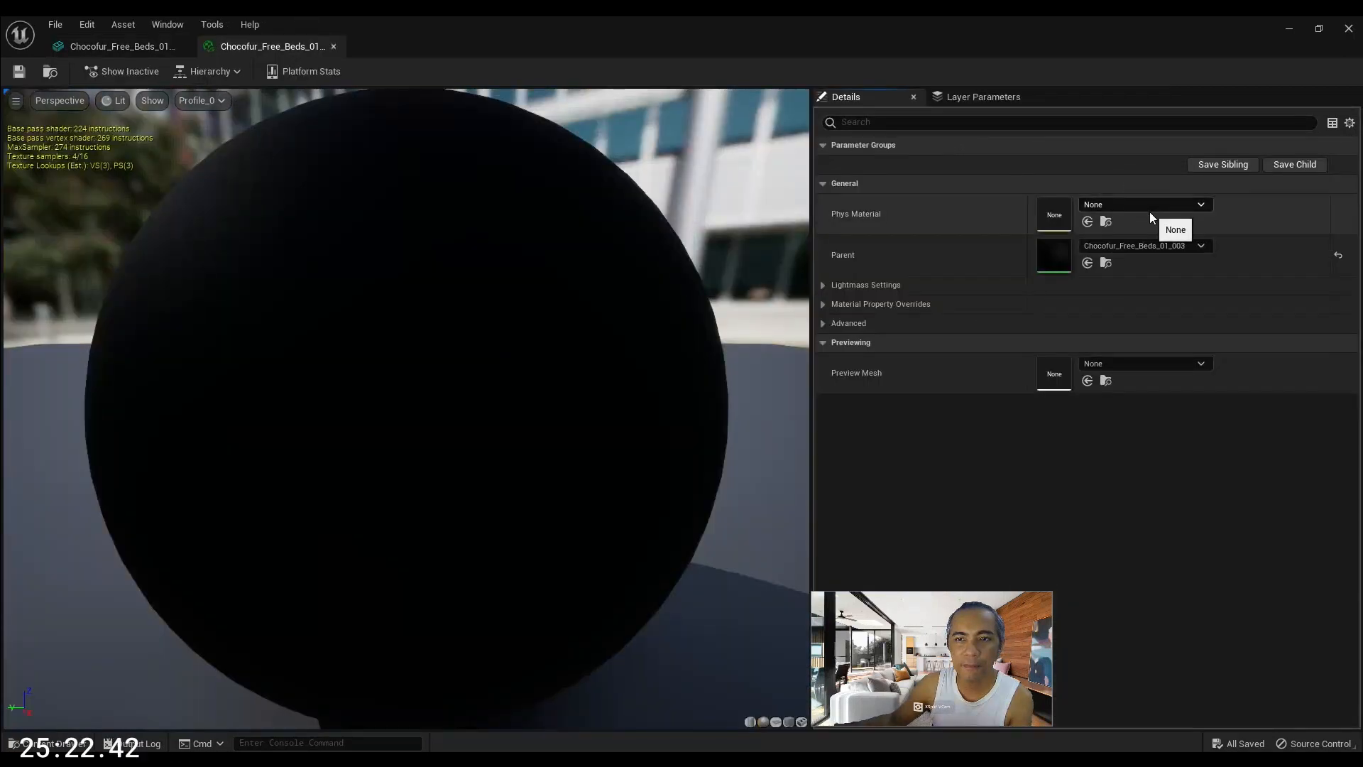
pyautogui.doubleClick(1062, 257)
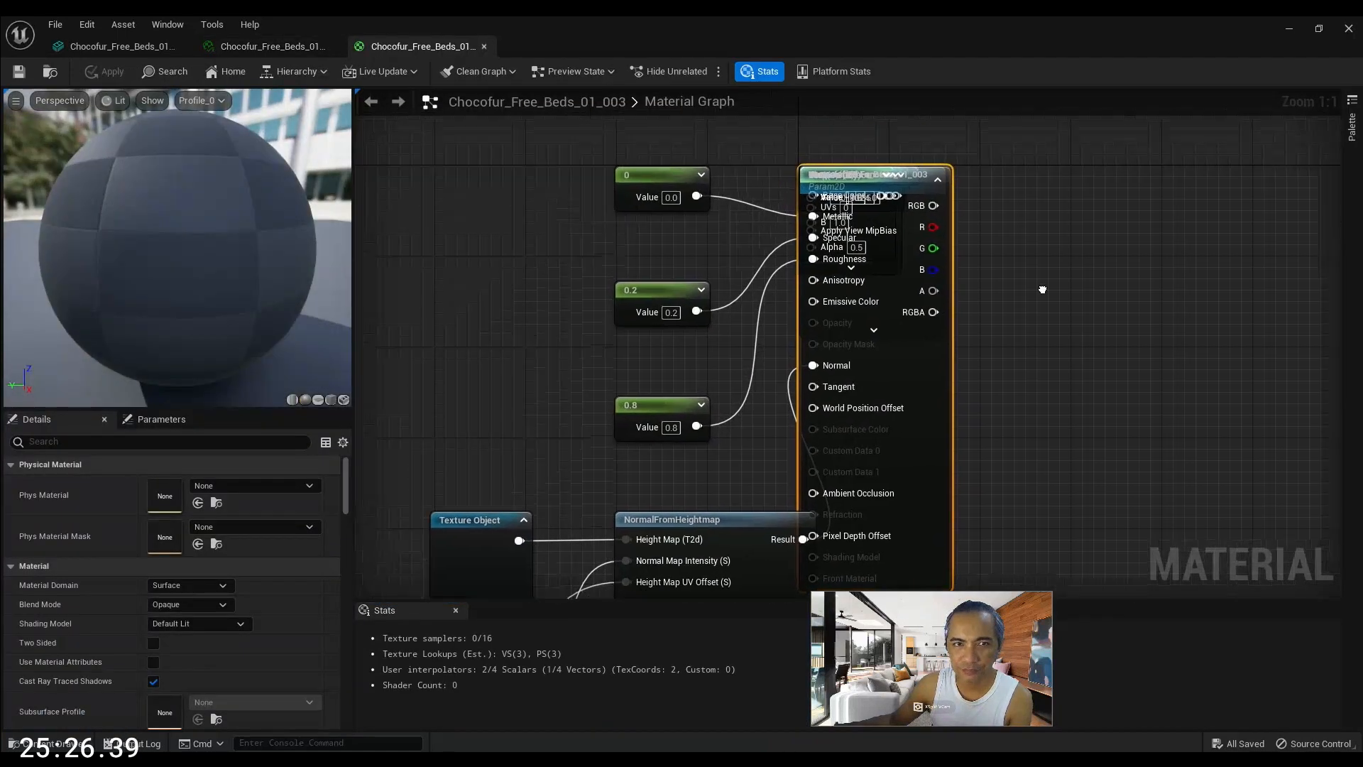
pyautogui.moveTo(1042, 290); pyautogui.dragTo(1053, 316, button='right')
pyautogui.moveTo(962, 348); pyautogui.dragTo(1248, 342)
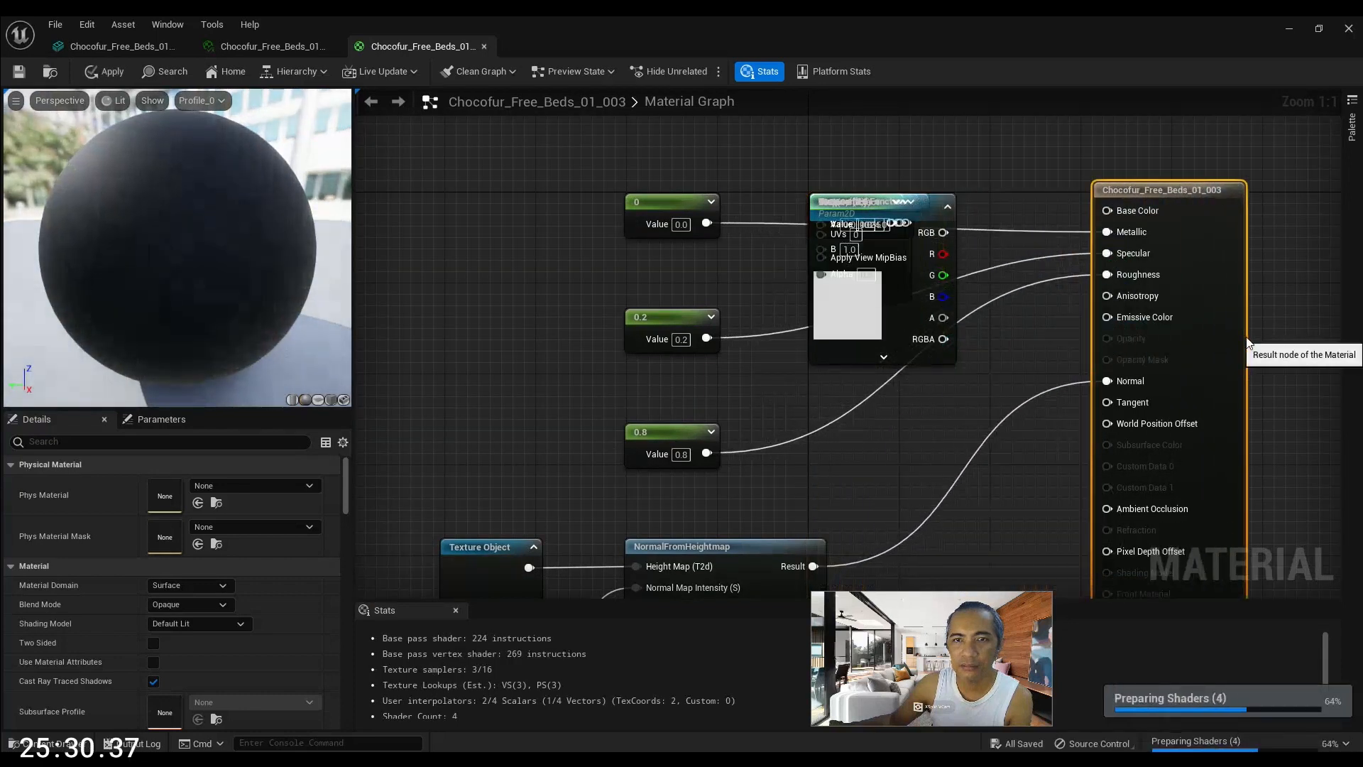
# Pull the Texture (2) node out of the stack and delete the remaining unconnected overlapping nodes
pyautogui.moveTo(926, 202); pyautogui.dragTo(929, 227, button='right')
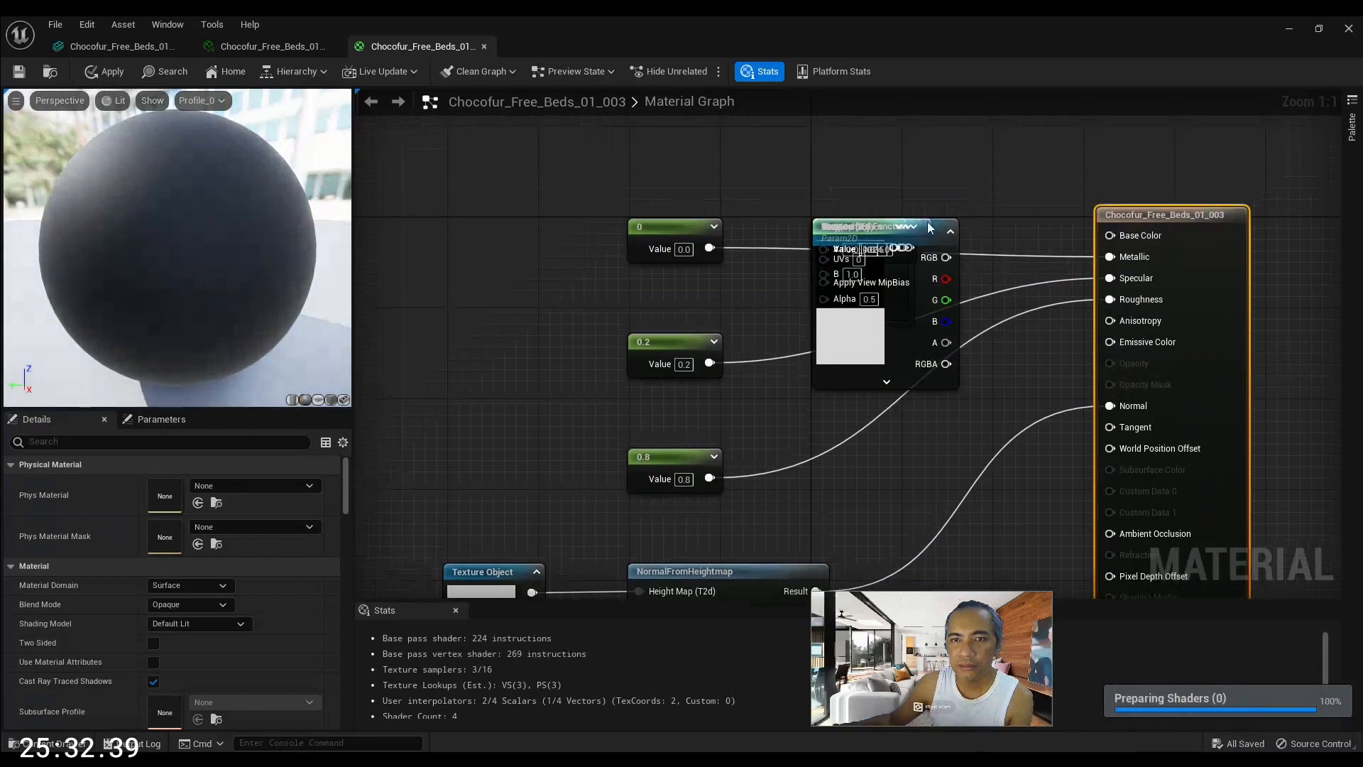
pyautogui.moveTo(943, 228); pyautogui.dragTo(553, 147)
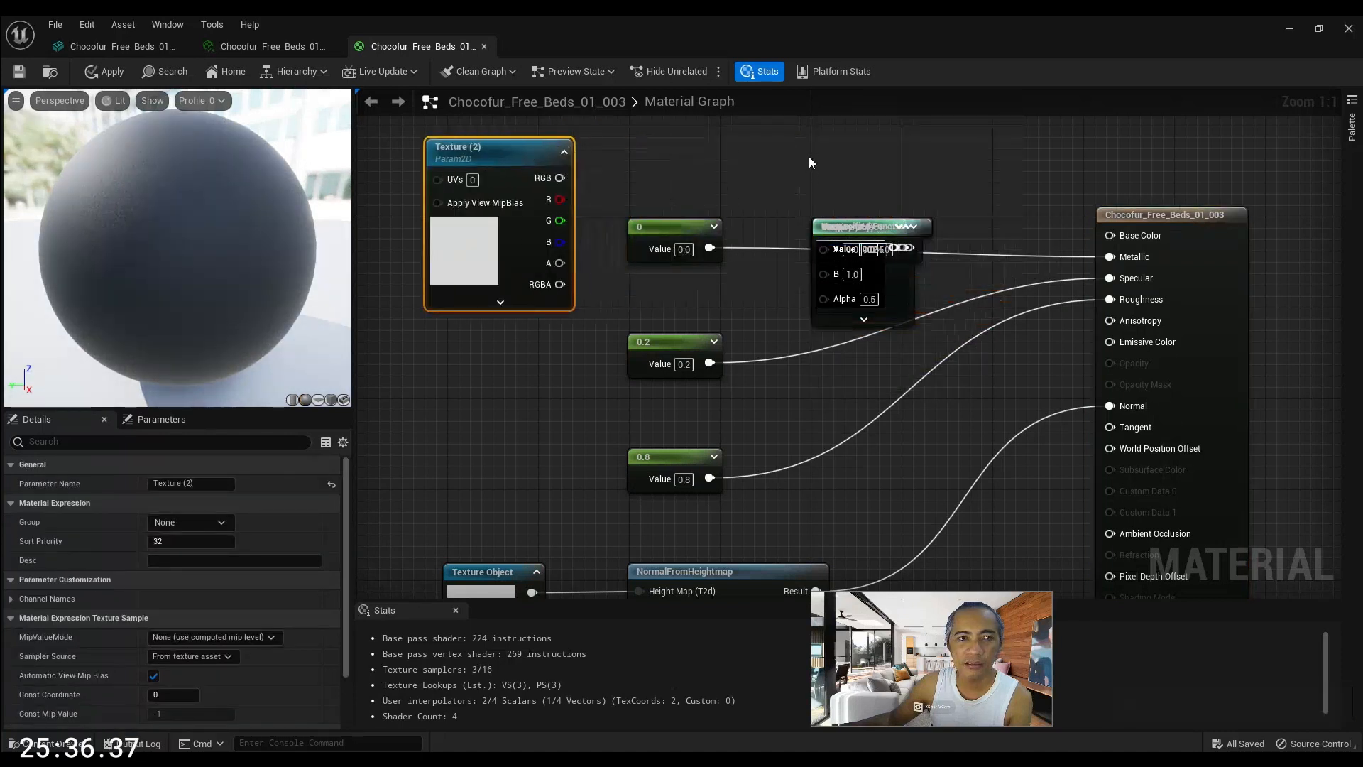
pyautogui.moveTo(852, 211); pyautogui.dragTo(854, 263, button='right')
pyautogui.moveTo(807, 250); pyautogui.dragTo(970, 393)
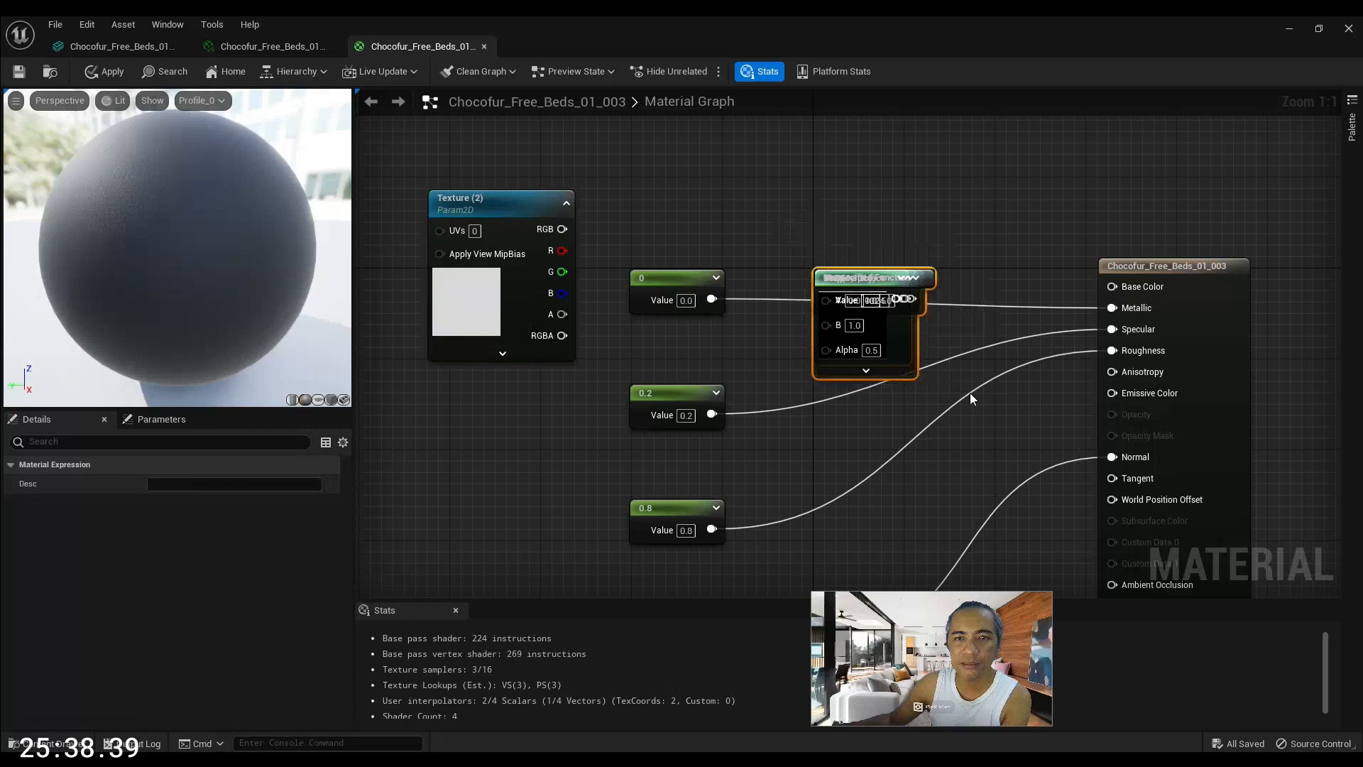
pyautogui.press('Delete')
# Place the Texture (2) node above the 0, 0.2 and 0.8 scalar nodes
pyautogui.moveTo(526, 205); pyautogui.dragTo(658, 113)
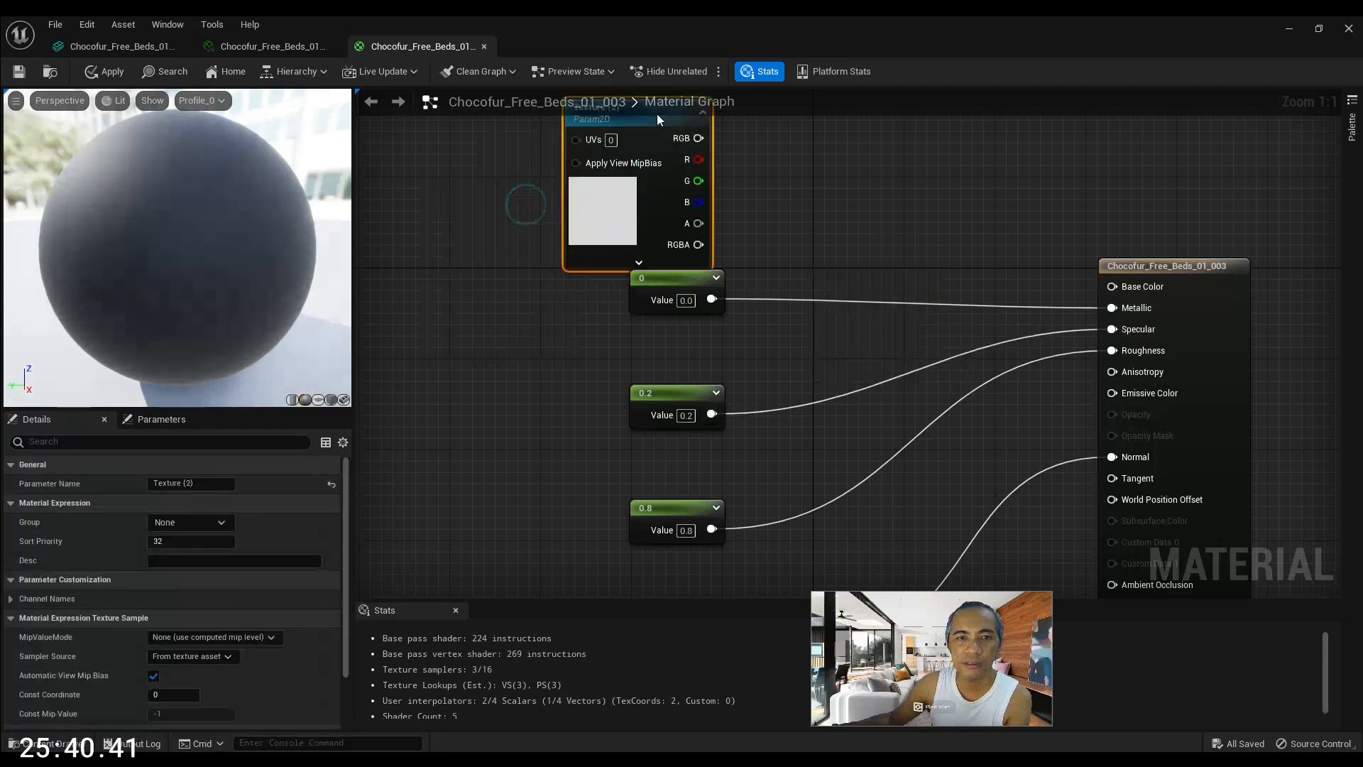
pyautogui.moveTo(658, 113); pyautogui.dragTo(634, 267, button='right')
pyautogui.moveTo(646, 275); pyautogui.dragTo(657, 208)
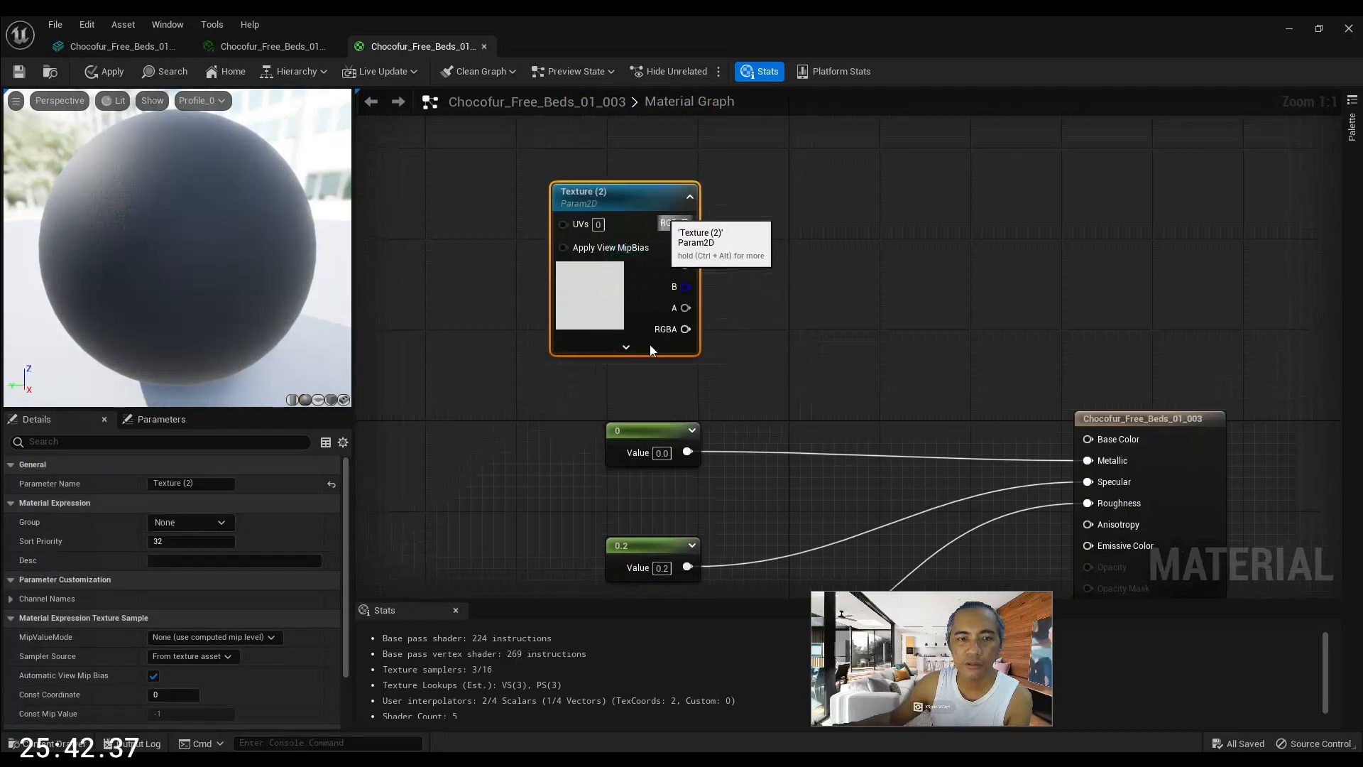
# Switch to Blender and look up the image file behind the blanket's diffuse texture, closing the file browser without replacing it
pyautogui.hotkey('alt', 'Tab')
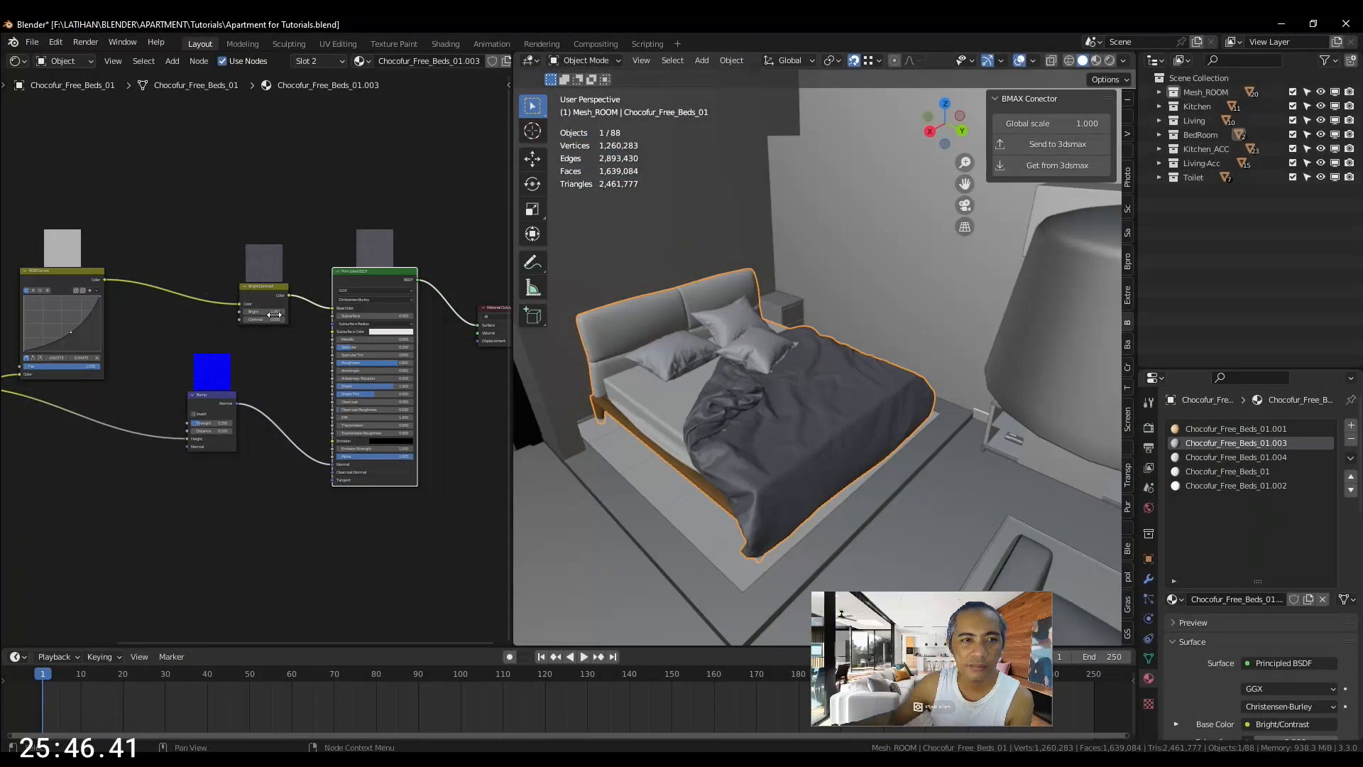
pyautogui.scroll(1, 276, 277)
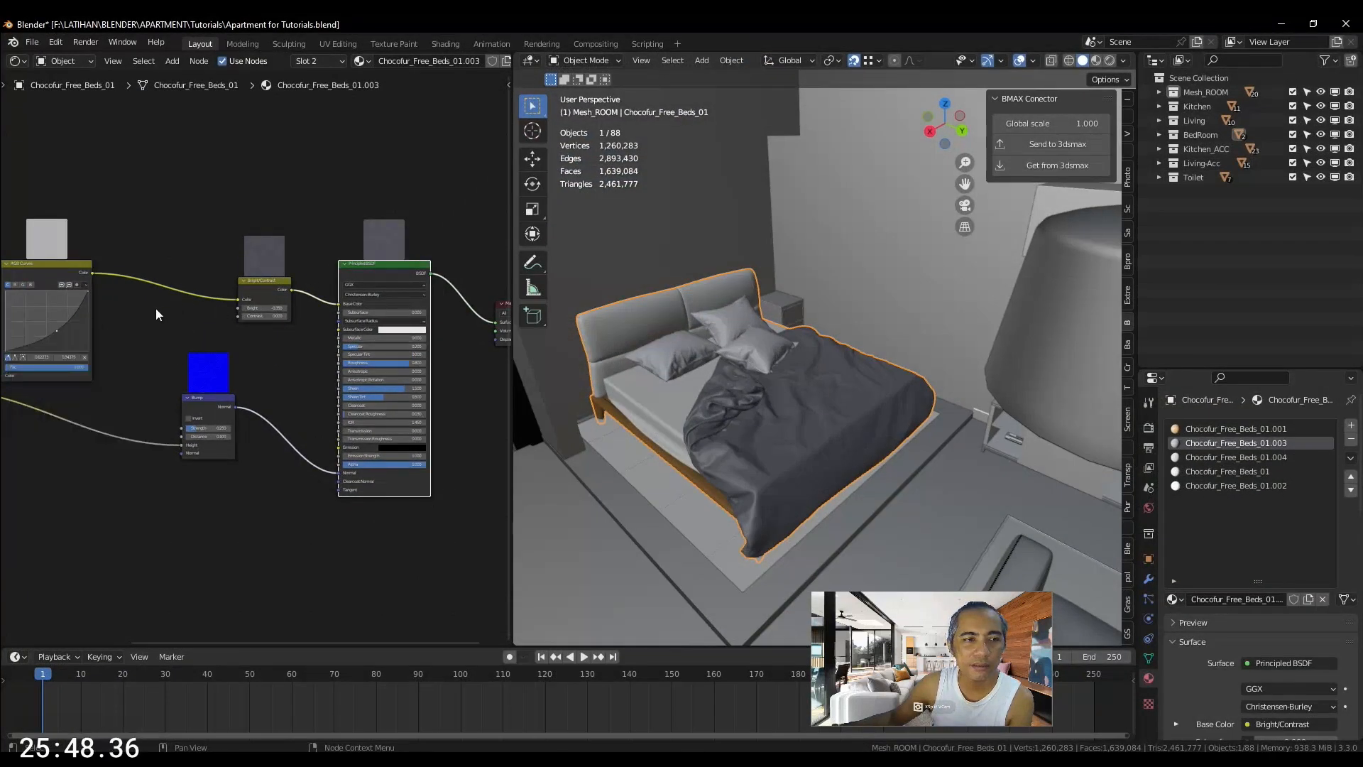
pyautogui.moveTo(155, 308); pyautogui.dragTo(448, 312, button='middle')
pyautogui.scroll(3, 250, 342)
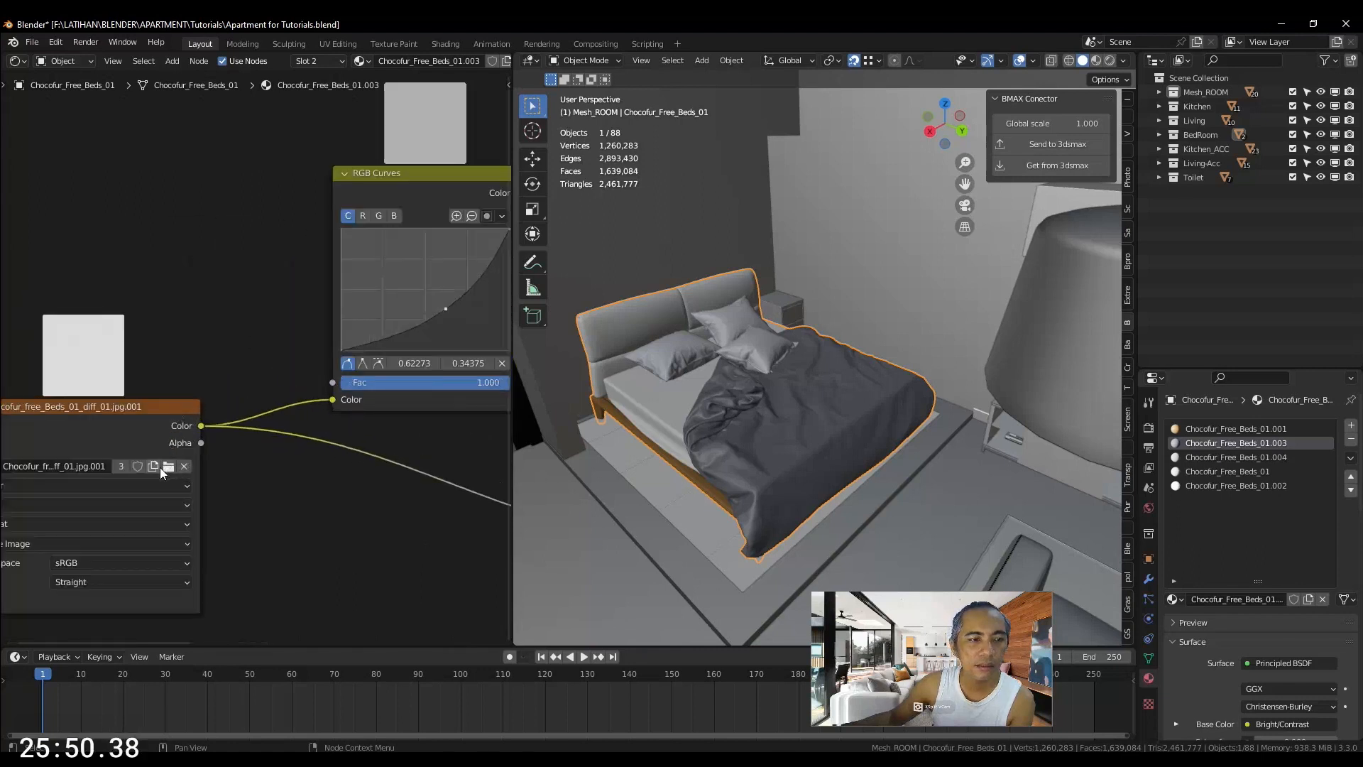
pyautogui.click(169, 467)
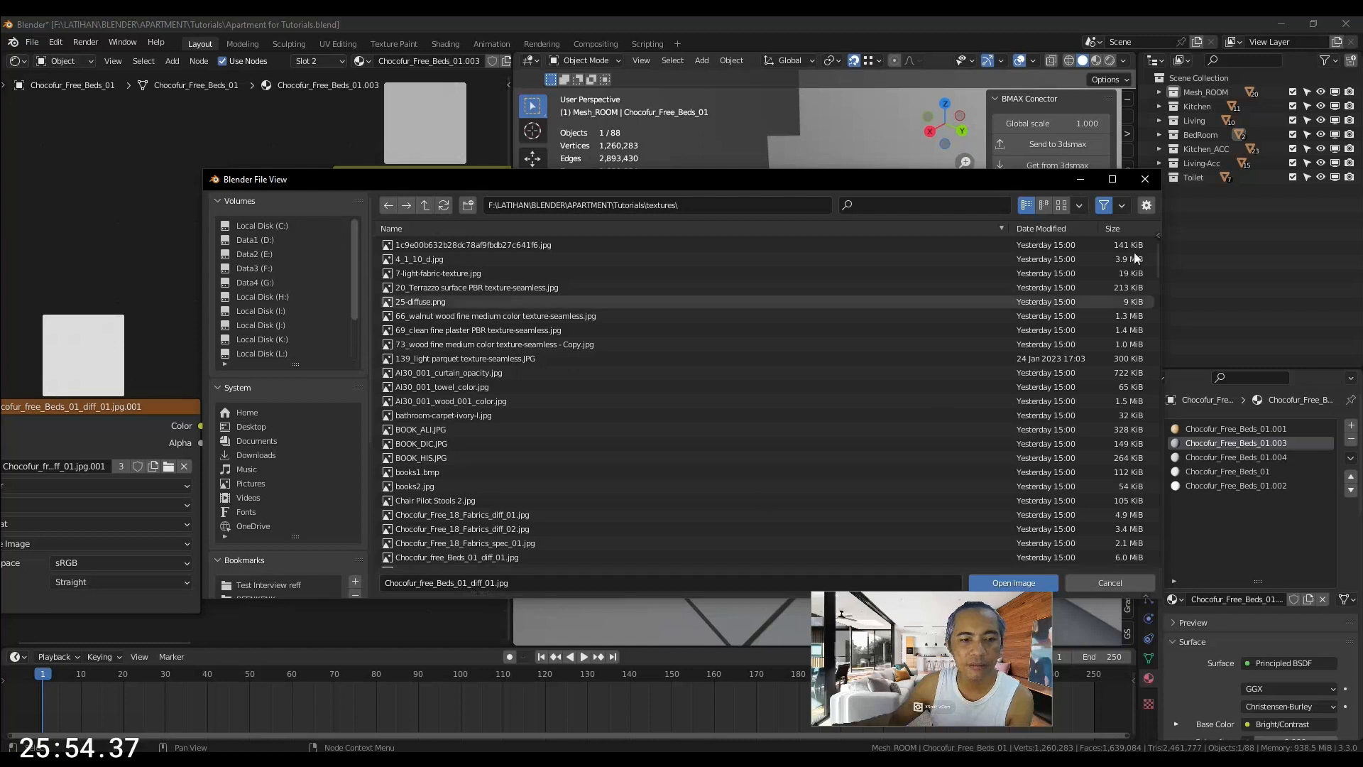
pyautogui.click(1143, 180)
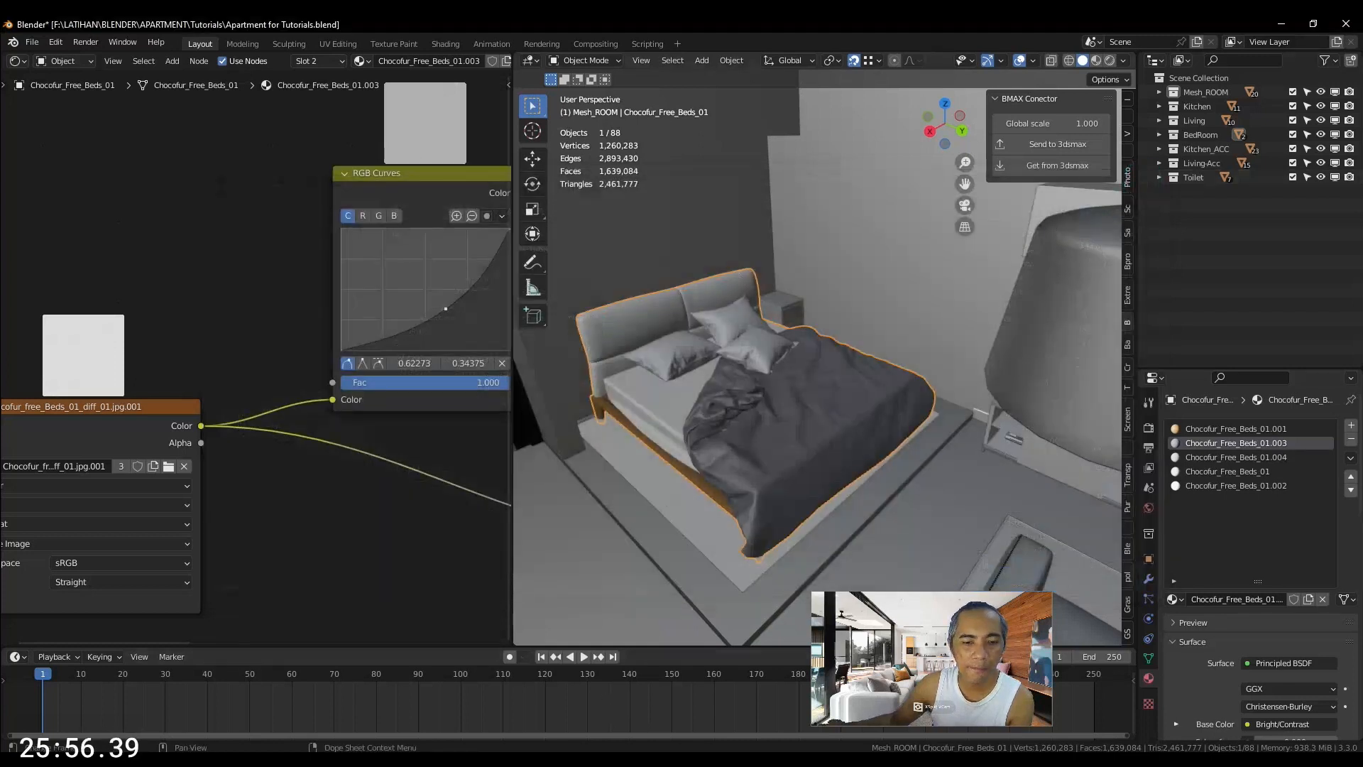
# Switch back to Unreal and locate the image assigned to the Texture (2) node in the content browser
pyautogui.click(791, 712)
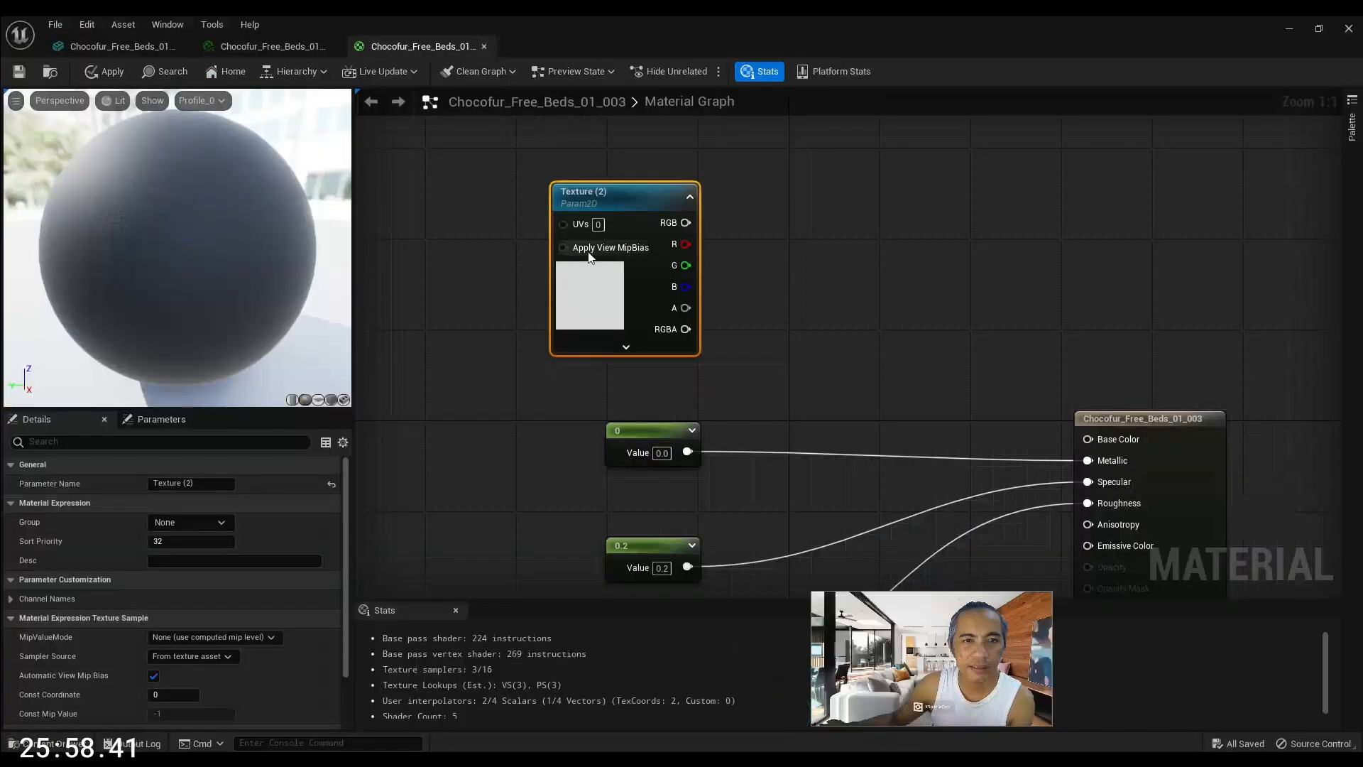
pyautogui.doubleClick(589, 191)
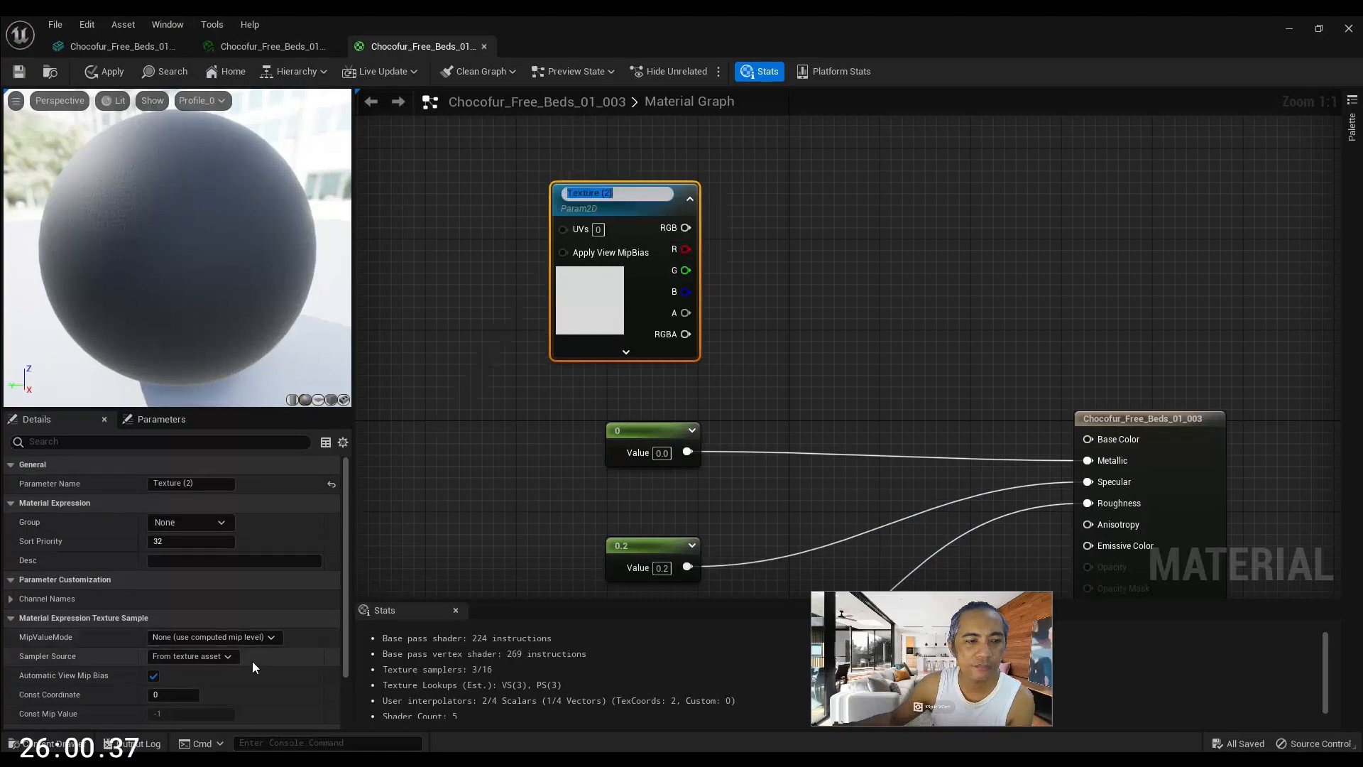
pyautogui.scroll(-3, 253, 663)
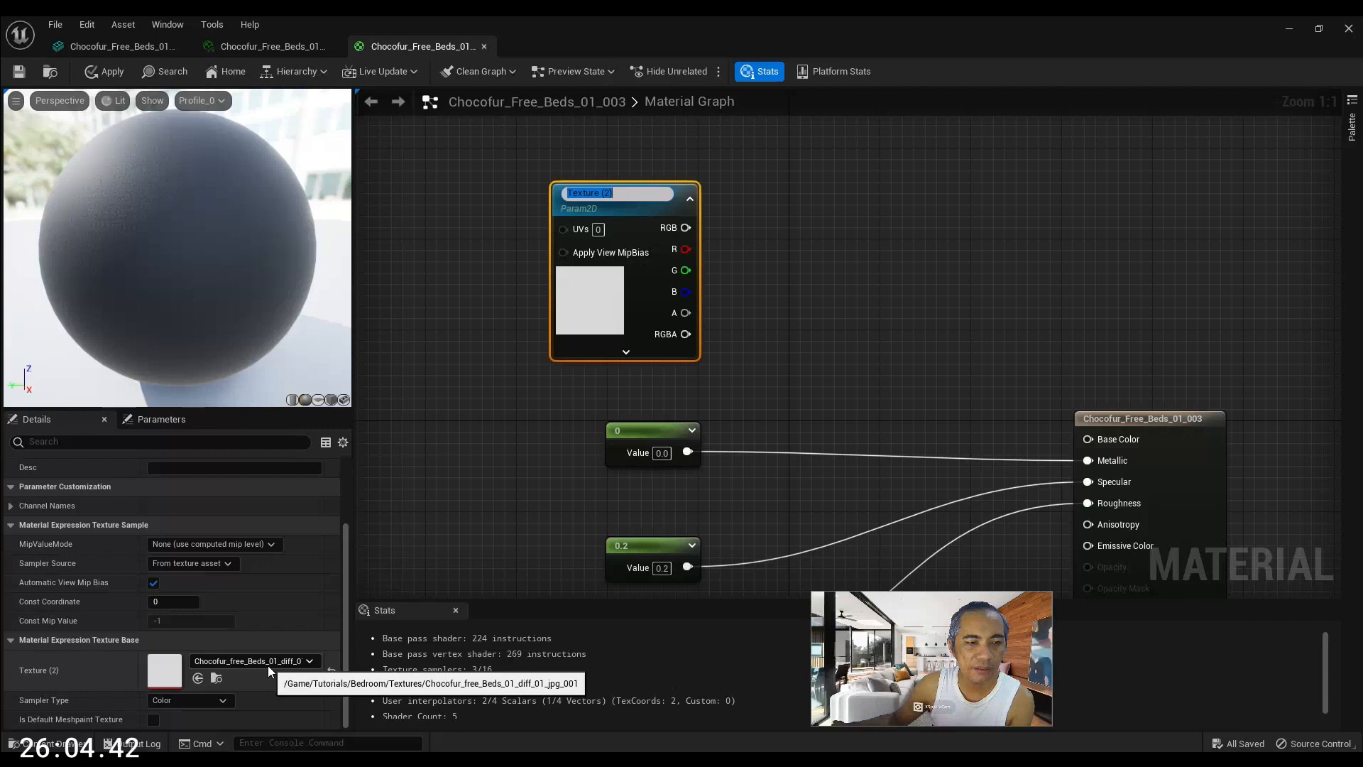
pyautogui.click(217, 678)
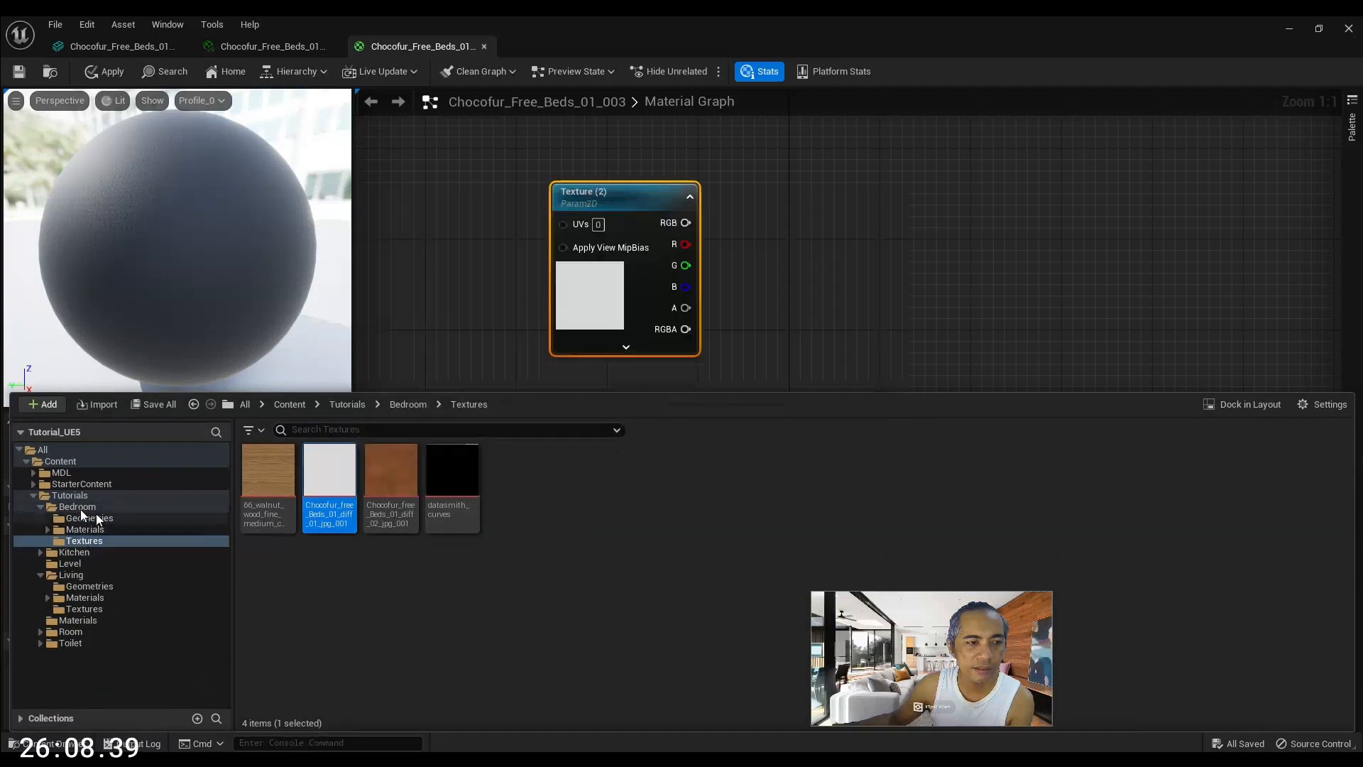
# Connect the RGB output of Texture (2) to the material's Base Color
pyautogui.moveTo(826, 272); pyautogui.dragTo(850, 247, button='right')
pyautogui.moveTo(713, 196); pyautogui.dragTo(1113, 413)
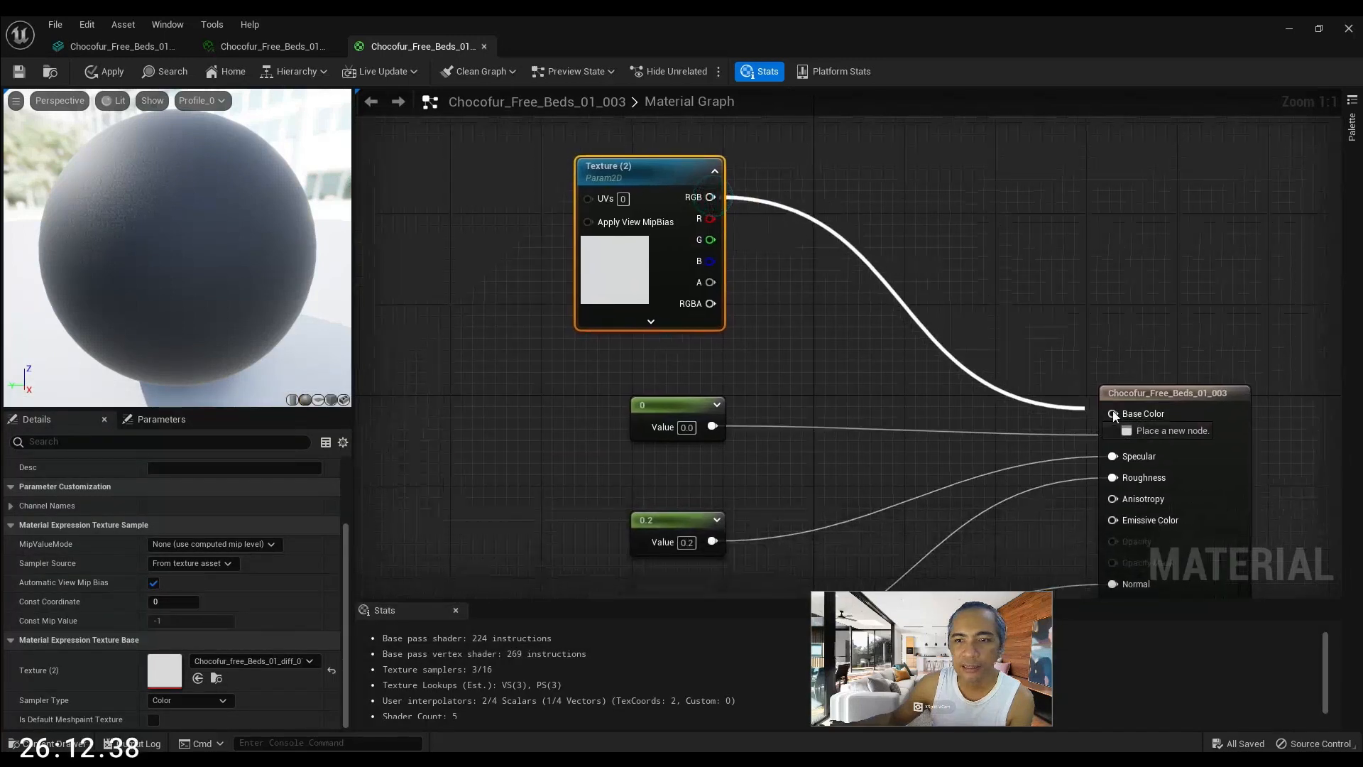
pyautogui.rightClick(645, 175)
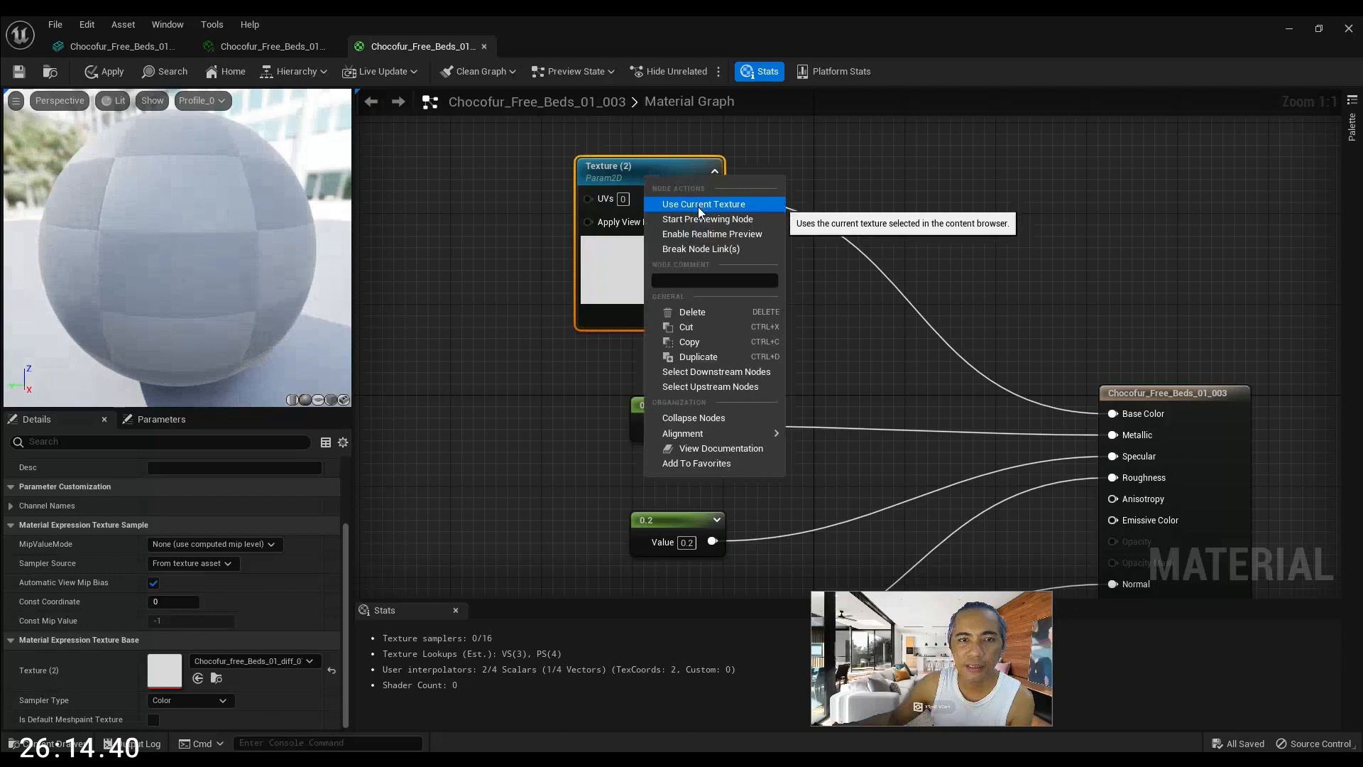
pyautogui.click(703, 219)
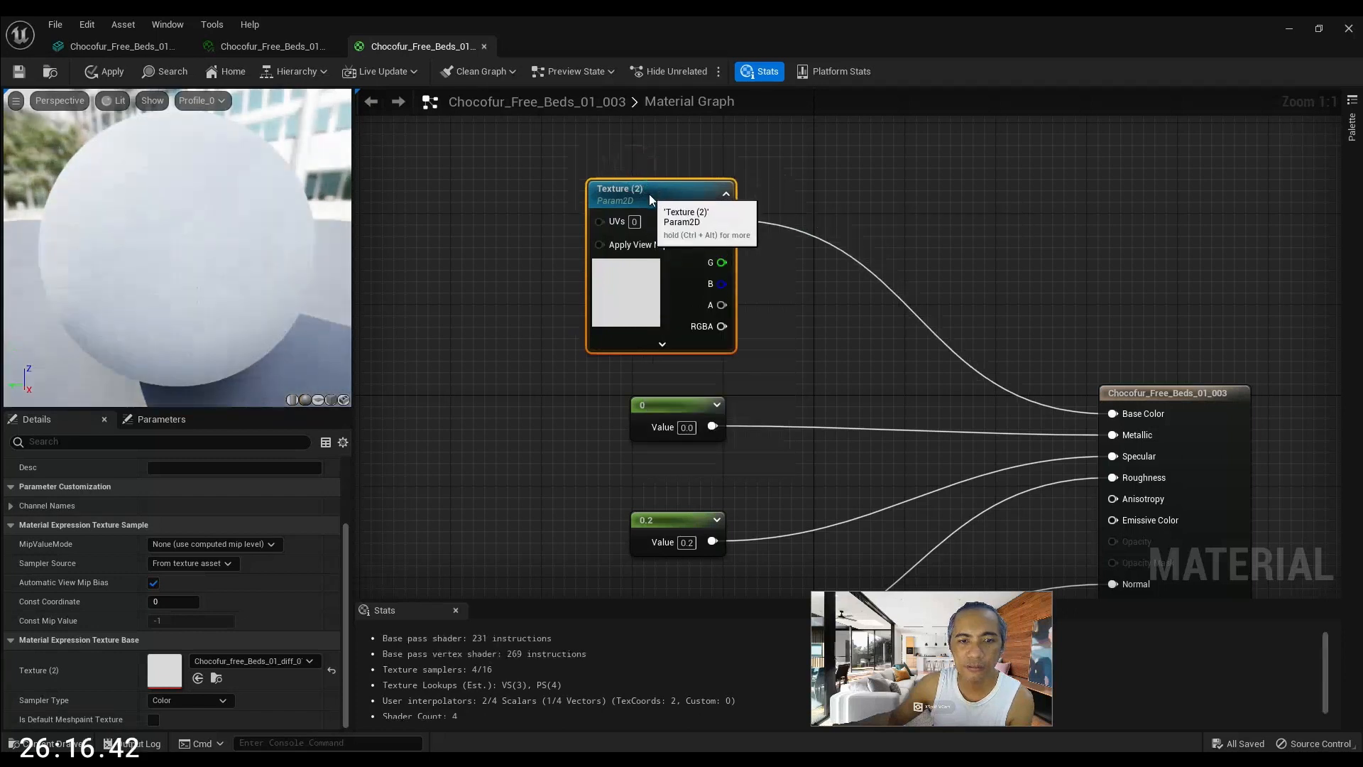
# Inspect the normal map setup on the preview sphere and move the 0.25 constant clear of the Texture Object node
pyautogui.moveTo(838, 349); pyautogui.dragTo(839, 174, button='right')
pyautogui.scroll(-1, 824, 264)
pyautogui.moveTo(824, 264); pyautogui.dragTo(865, 228, button='right')
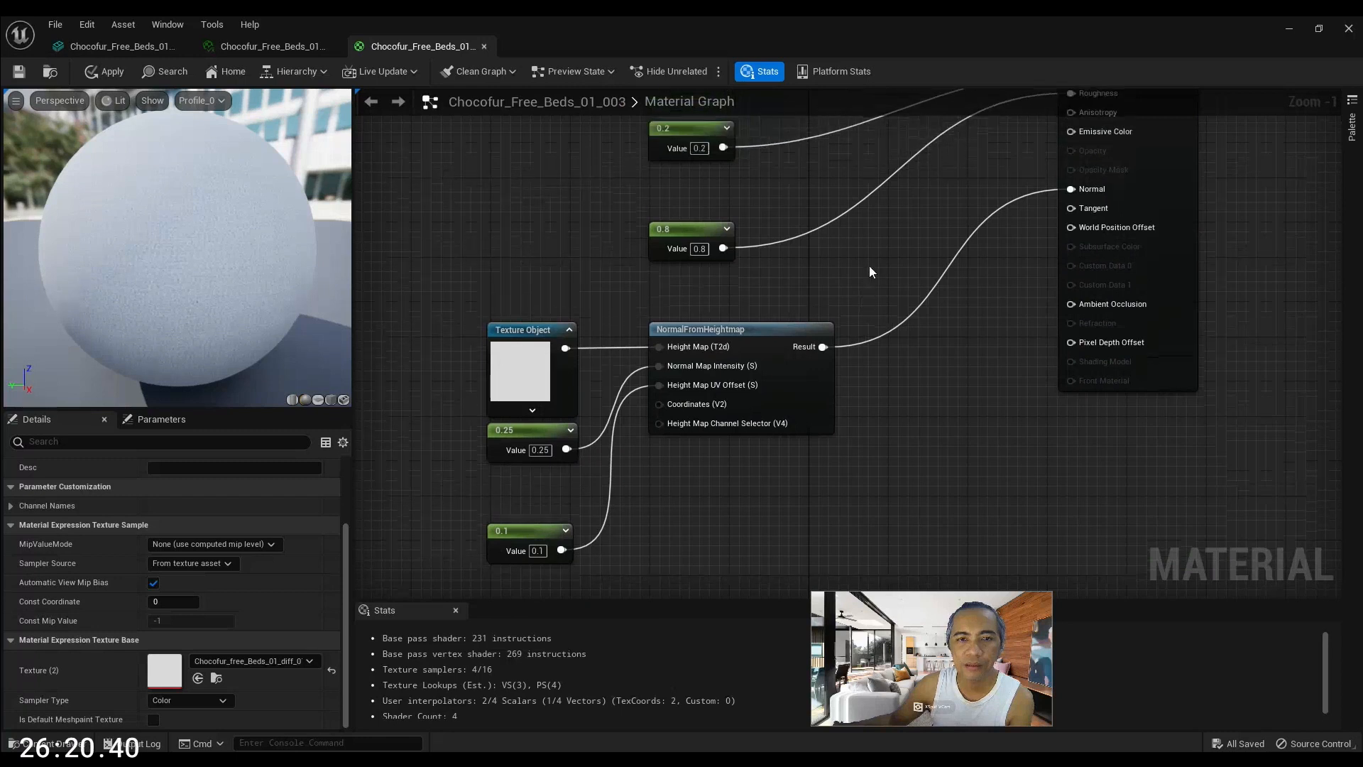
pyautogui.moveTo(957, 255); pyautogui.dragTo(944, 312, button='right')
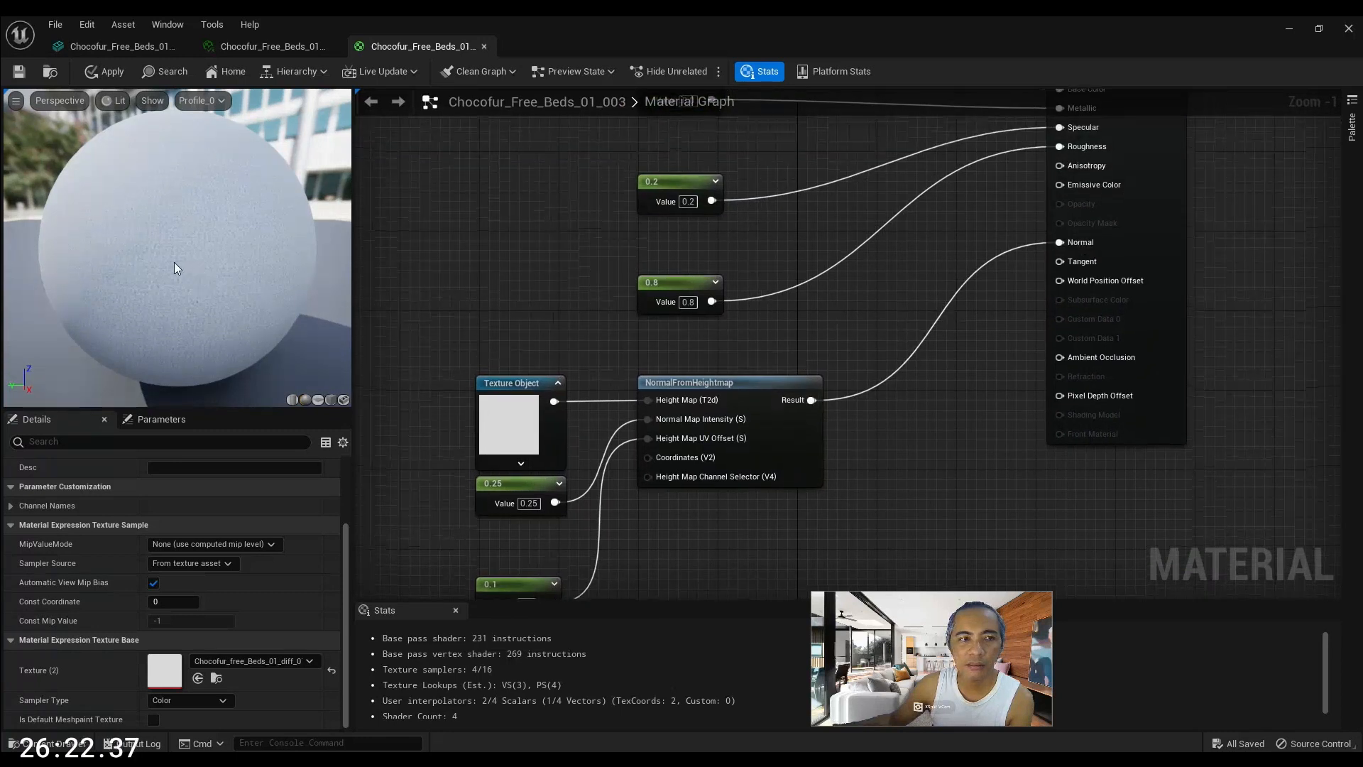
pyautogui.moveTo(156, 249); pyautogui.dragTo(149, 220)
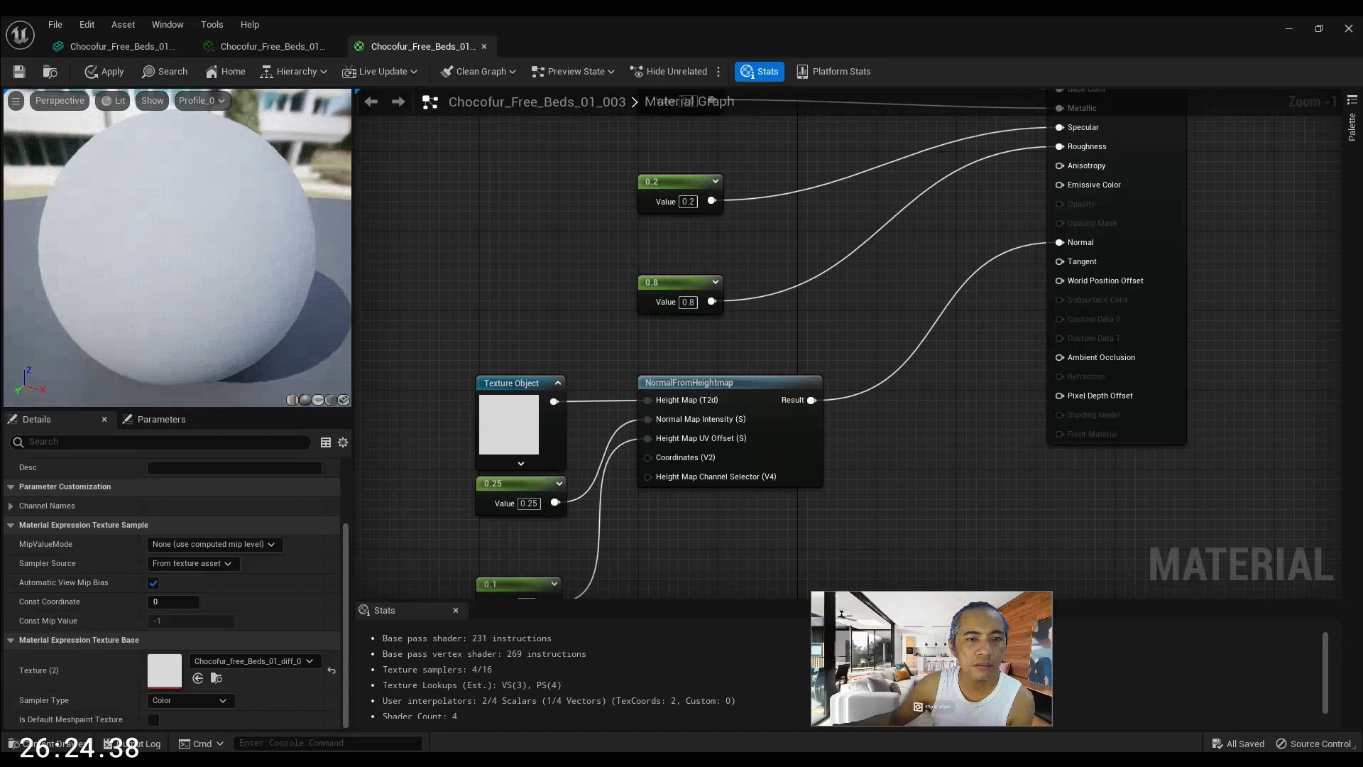
pyautogui.scroll(1, 646, 419)
pyautogui.moveTo(542, 348); pyautogui.dragTo(609, 313, button='right')
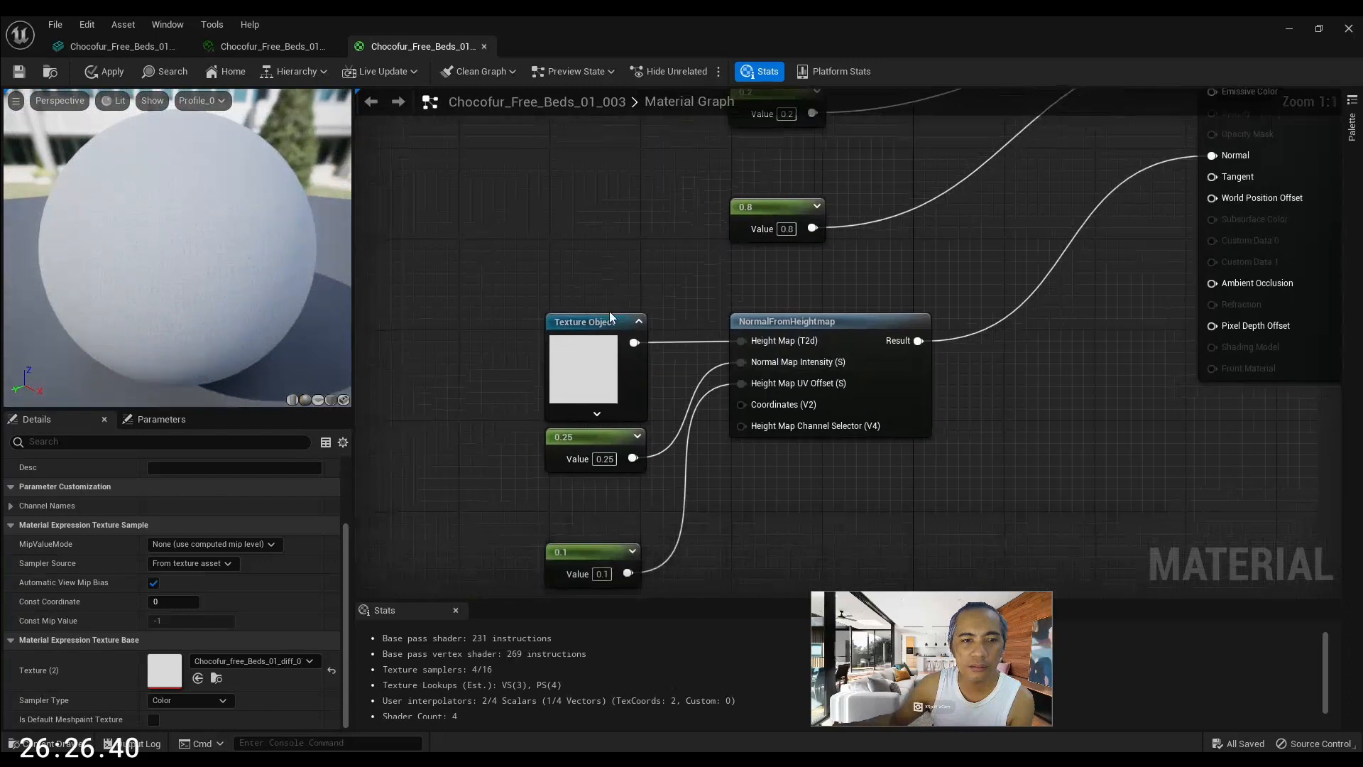
pyautogui.click(609, 319)
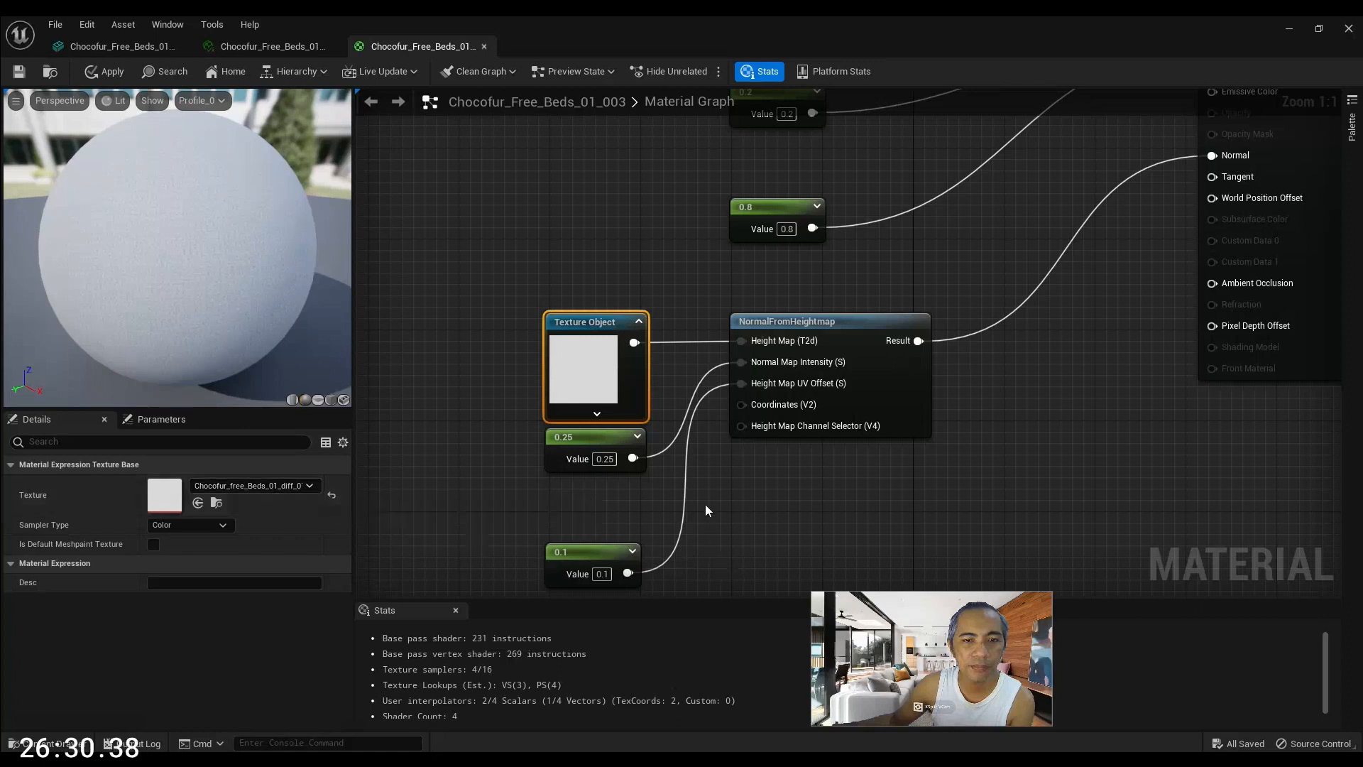
pyautogui.moveTo(602, 447); pyautogui.dragTo(607, 476)
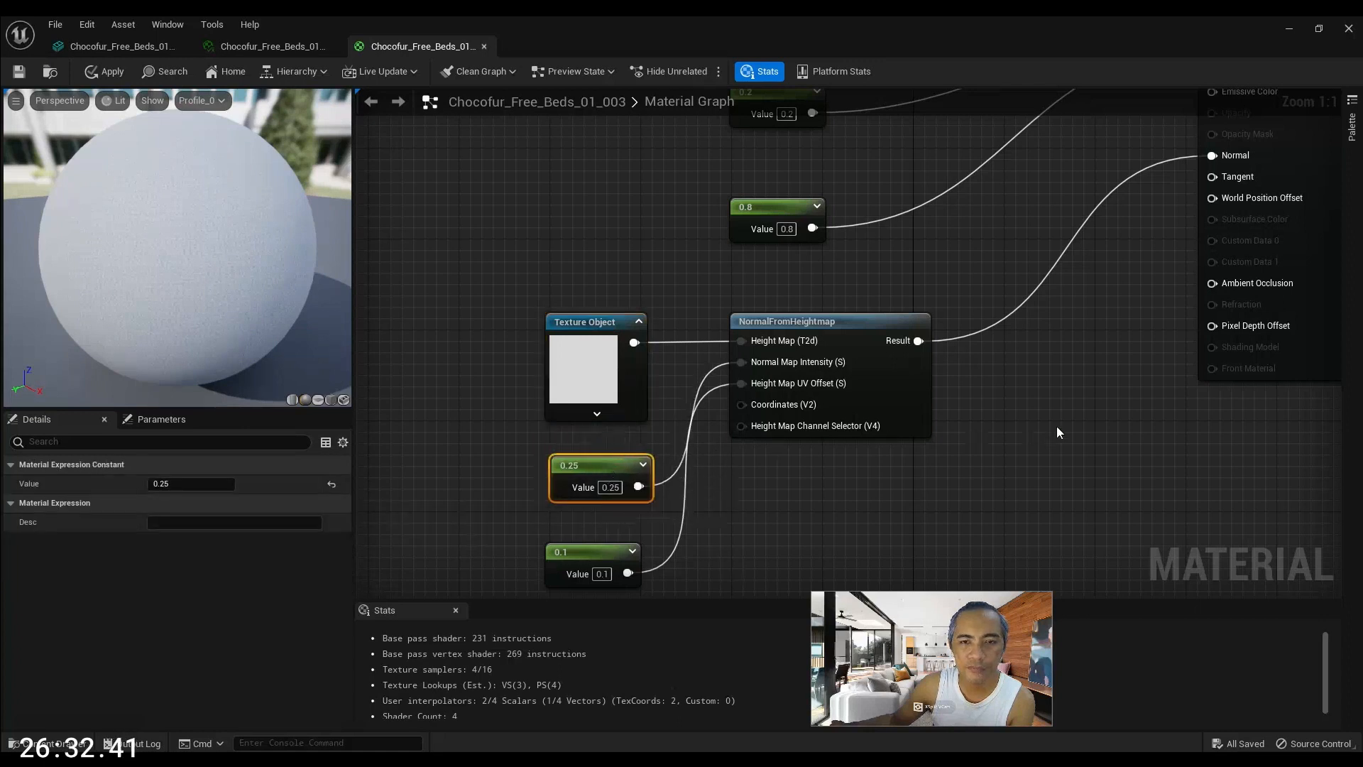
# Convert the 0, 0.2 and 0.8 constants feeding Metallic, Specular and Roughness into parameters
pyautogui.moveTo(1057, 431); pyautogui.dragTo(1014, 474, button='right')
pyautogui.moveTo(860, 286); pyautogui.dragTo(815, 460, button='right')
pyautogui.moveTo(572, 213); pyautogui.dragTo(797, 477)
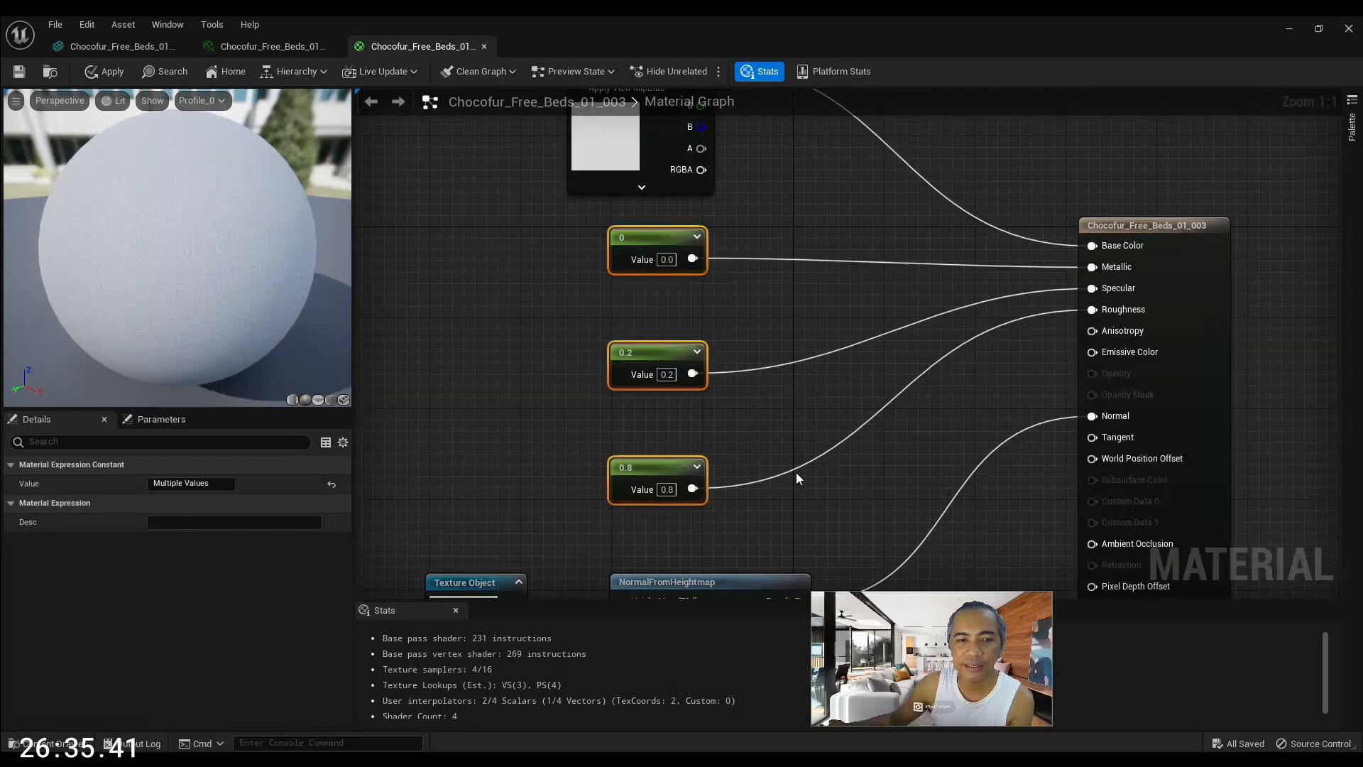
pyautogui.rightClick(668, 243)
pyautogui.click(763, 270)
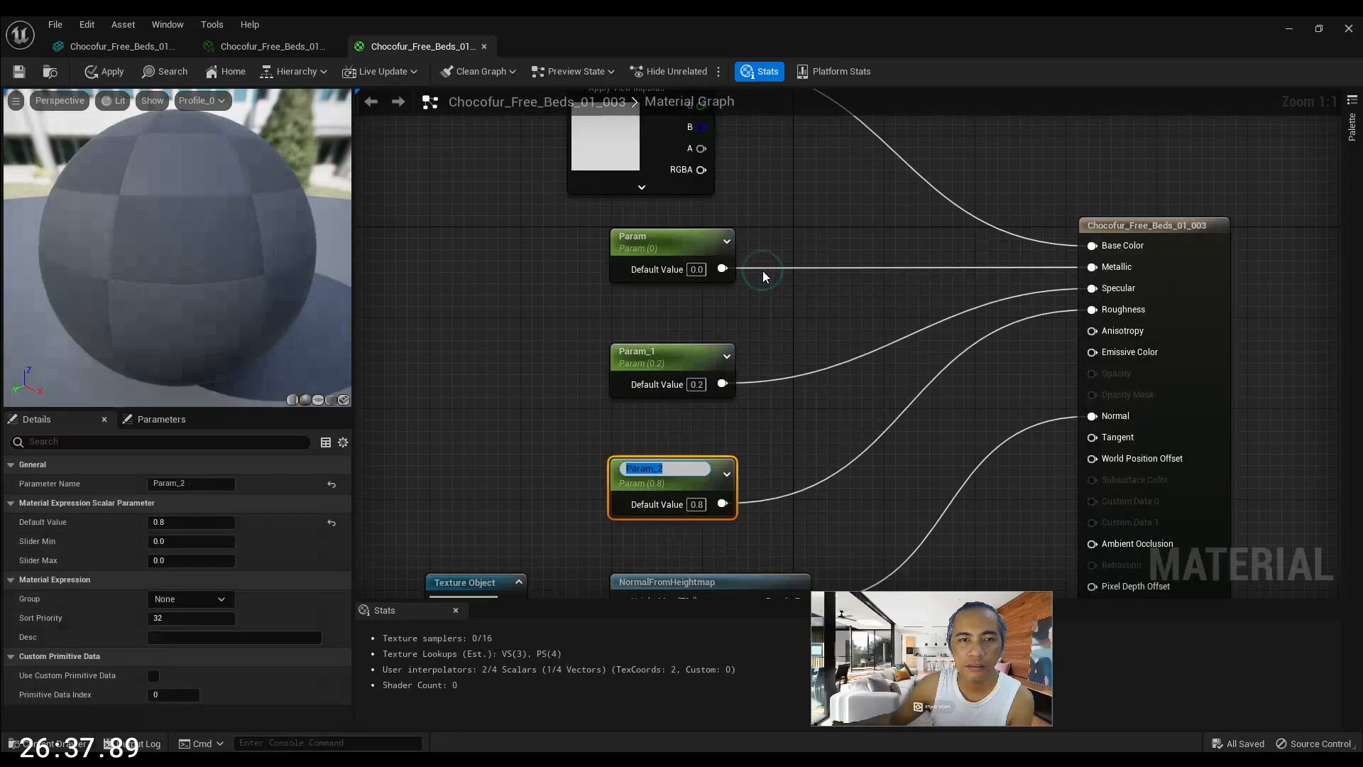
# Rename the parameter feeding Metallic as Metalic and the one feeding Specular as Specular
pyautogui.doubleClick(681, 240)
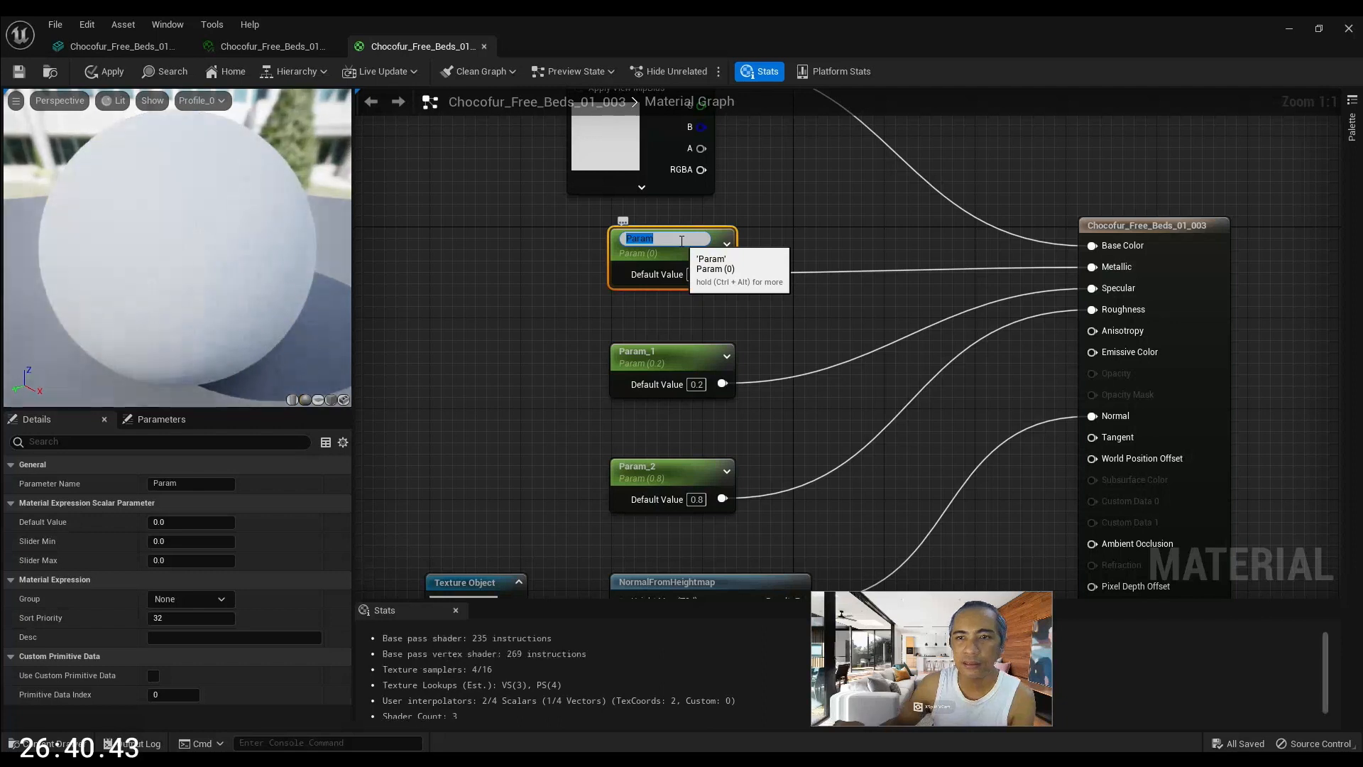
pyautogui.write('Metalic')
pyautogui.press('Return')
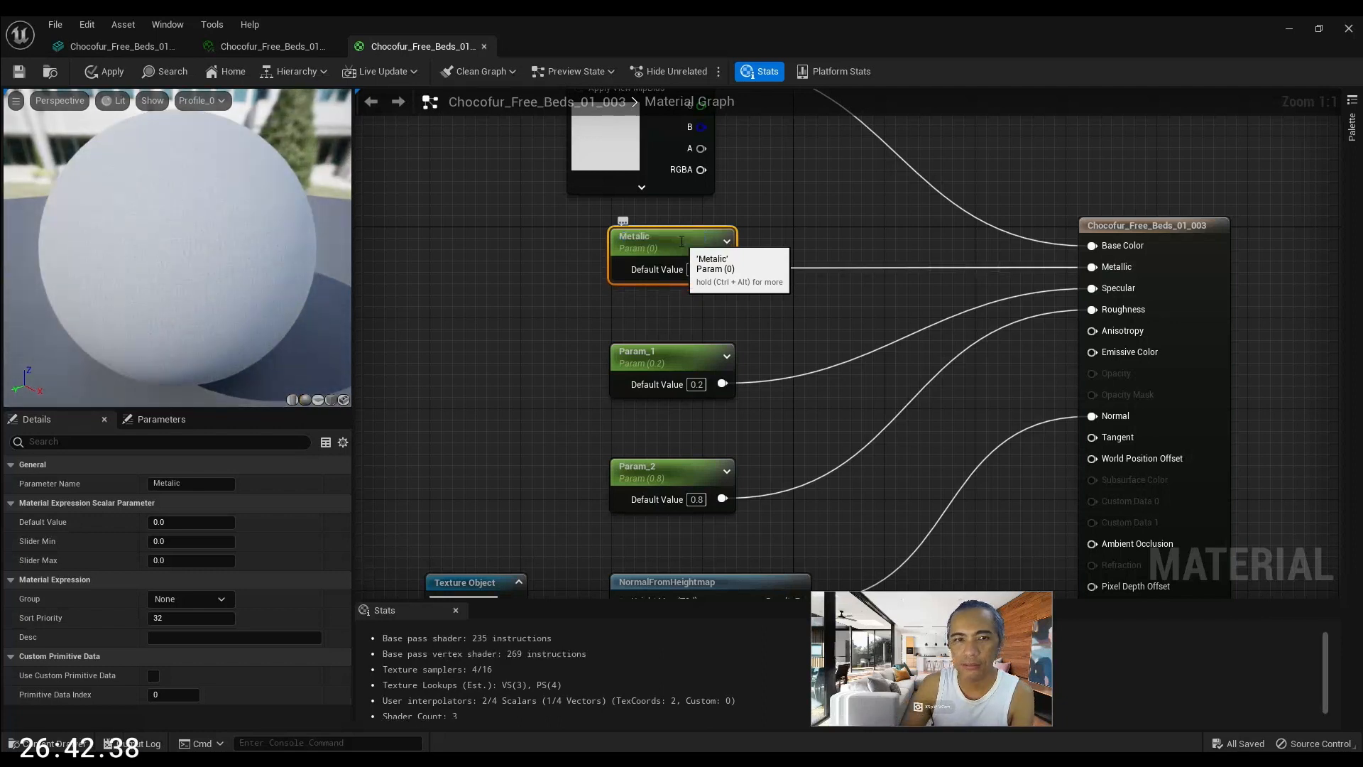
pyautogui.doubleClick(664, 359)
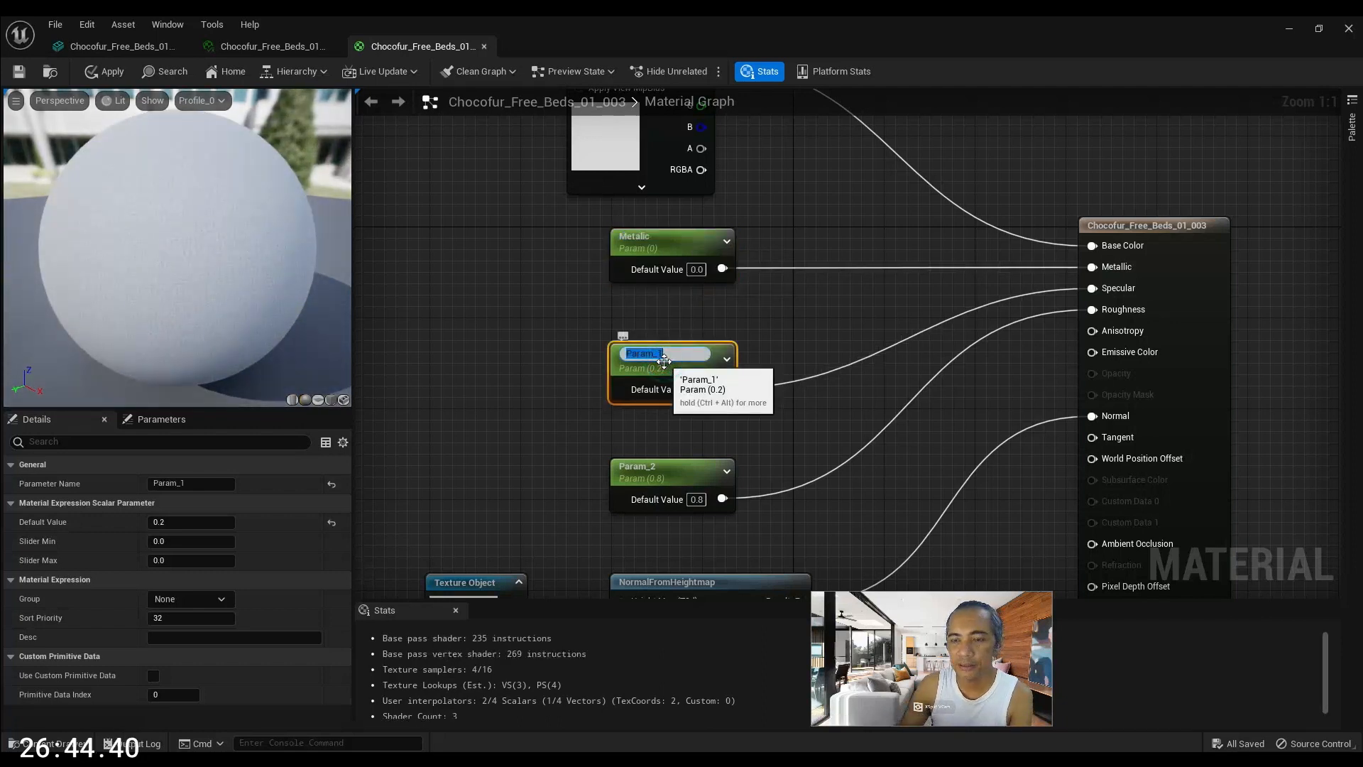
pyautogui.write('Specular')
pyautogui.press('Return')
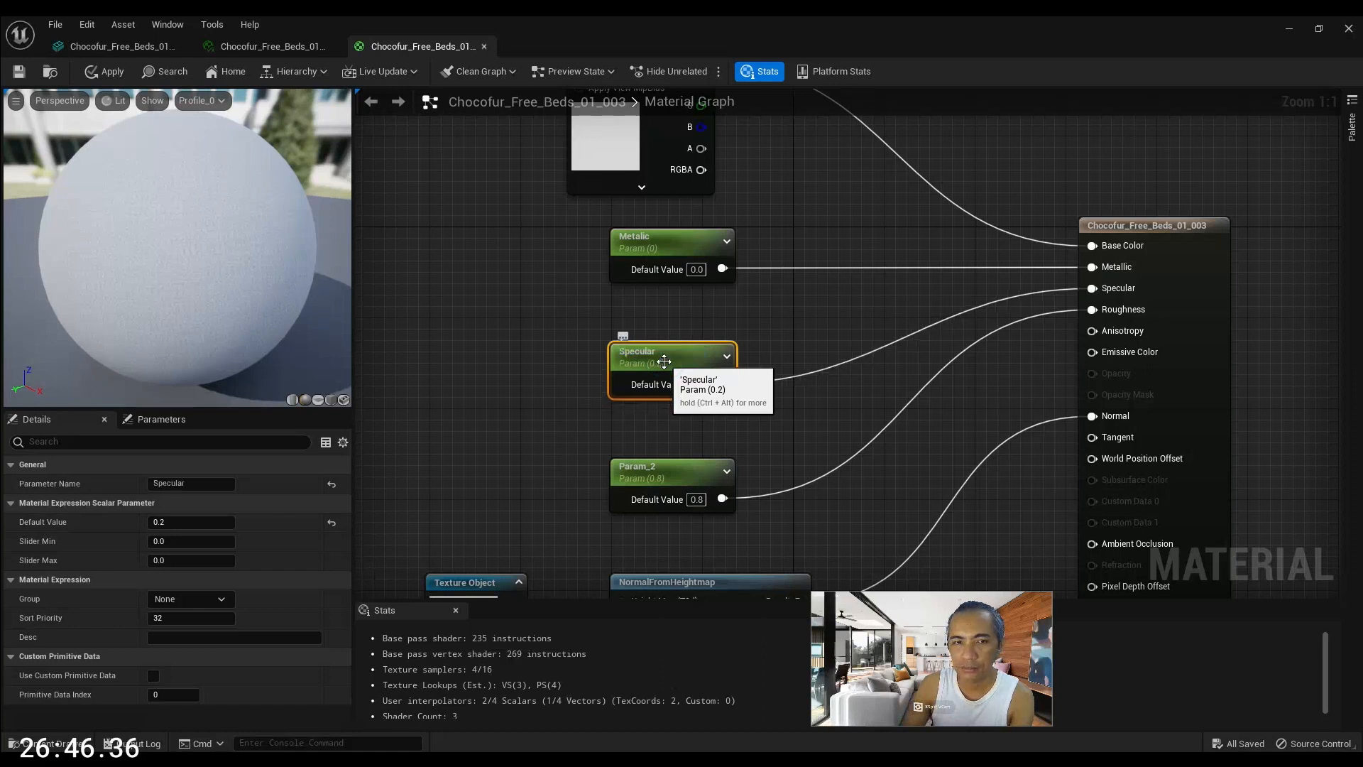
# Rename the parameter feeding Roughness as Roughnes and save the material
pyautogui.click(666, 472)
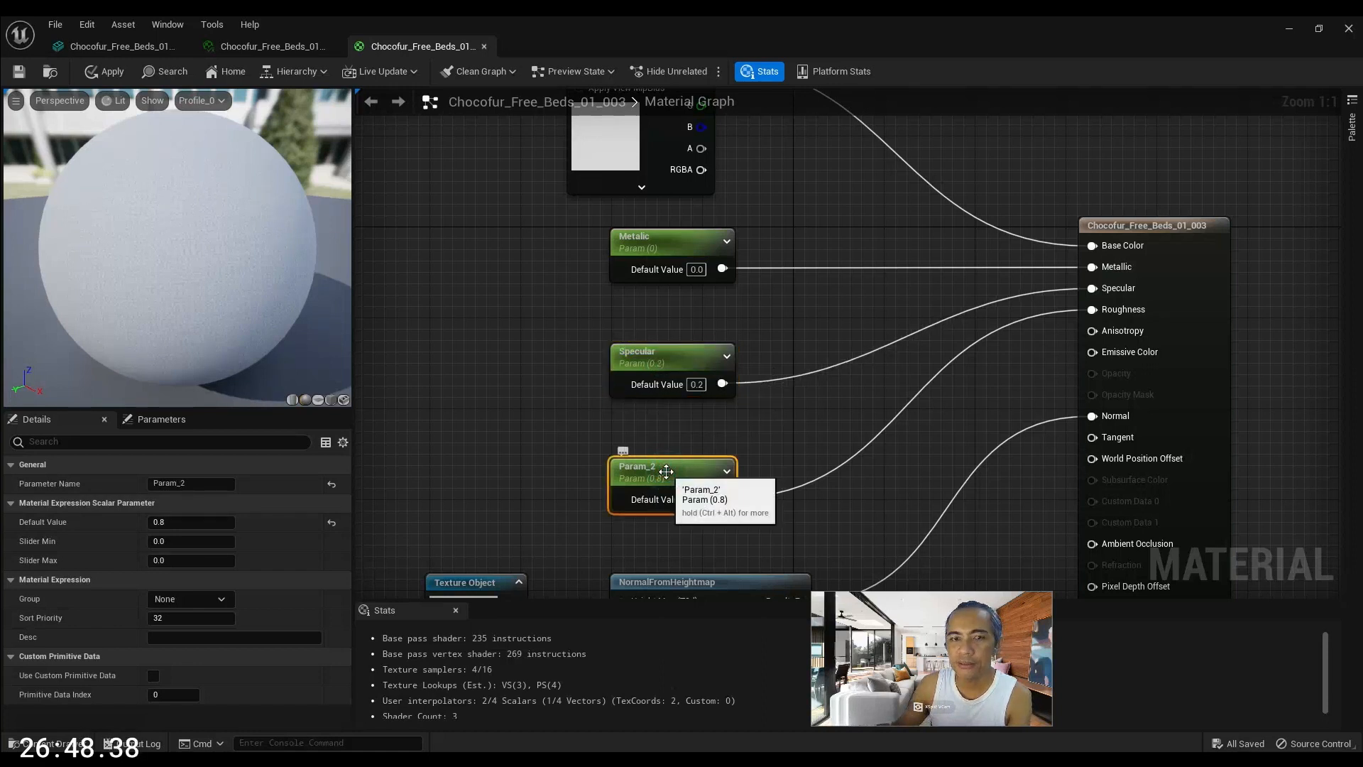
pyautogui.doubleClick(666, 471)
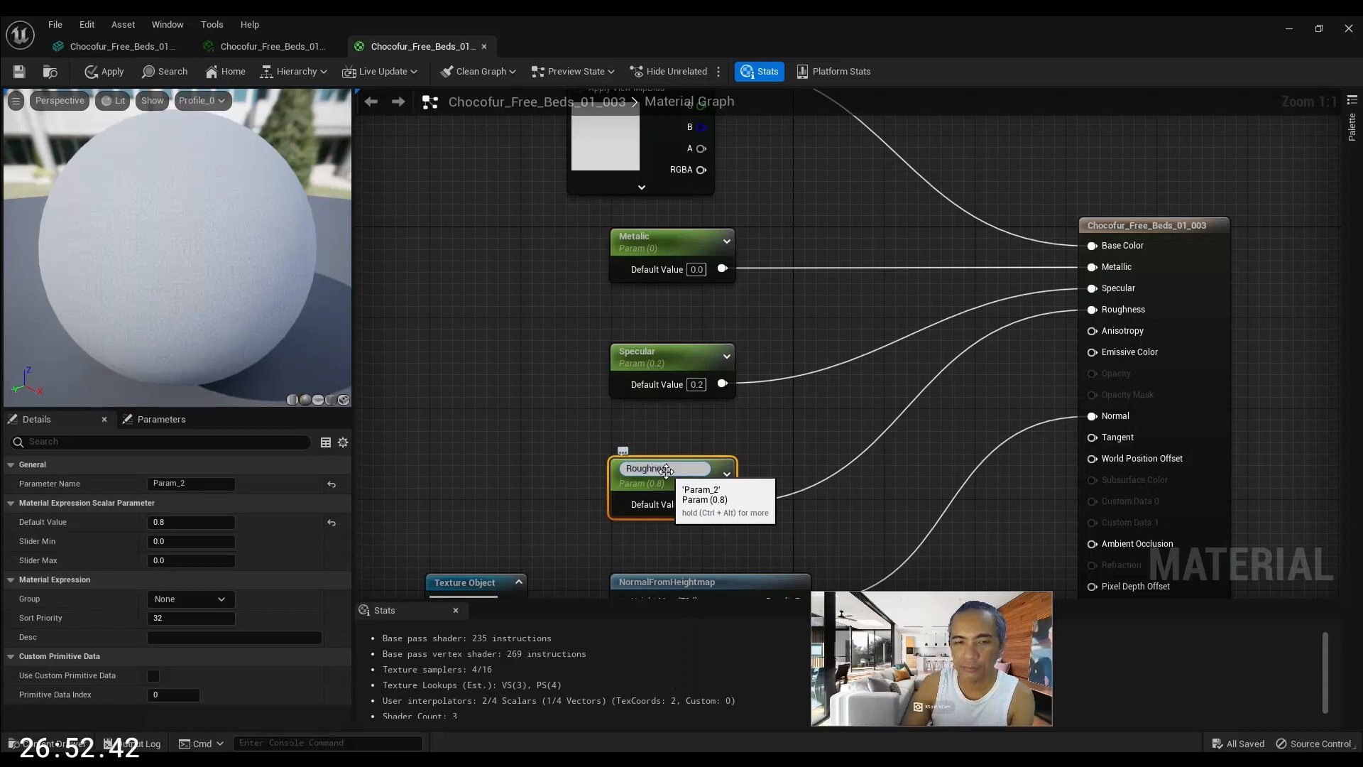
pyautogui.write('Roughnes')
pyautogui.press('Return')
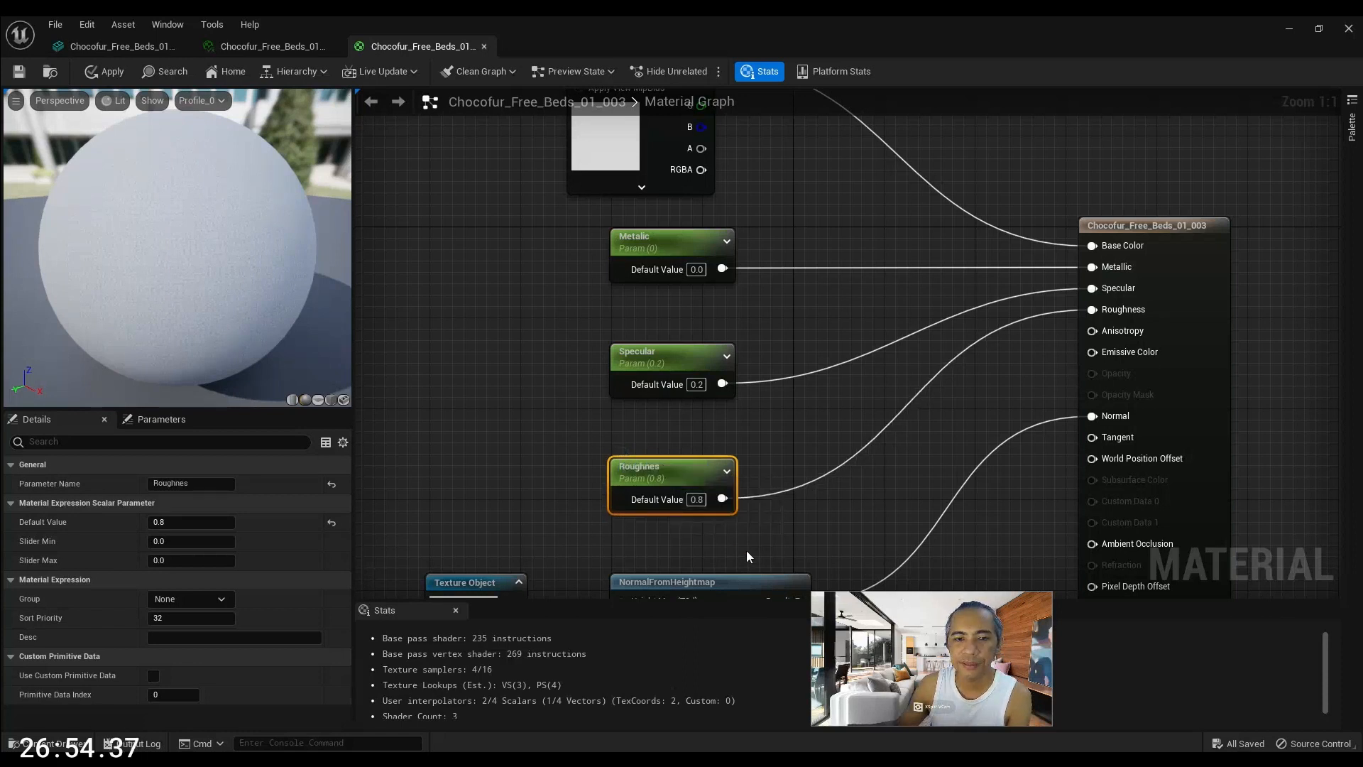
pyautogui.click(699, 385)
pyautogui.click(746, 308)
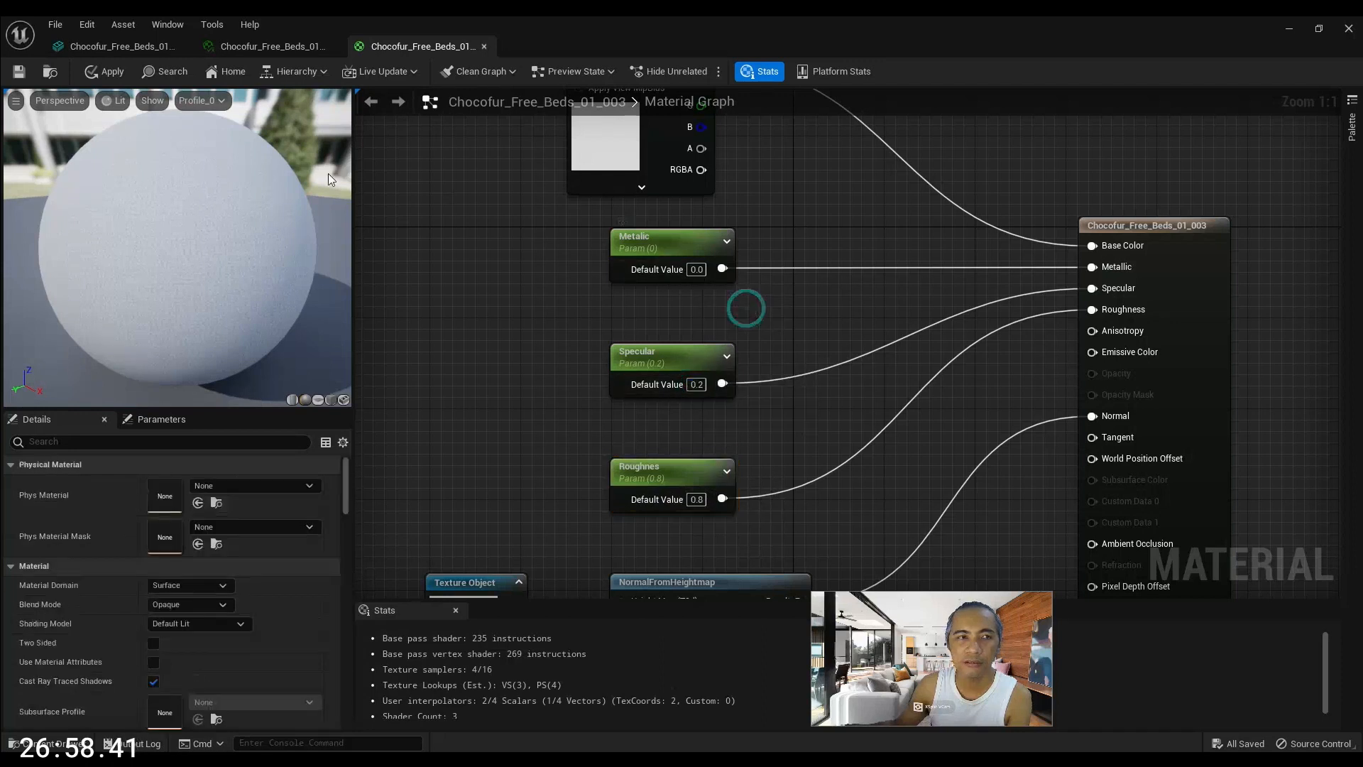
pyautogui.click(19, 72)
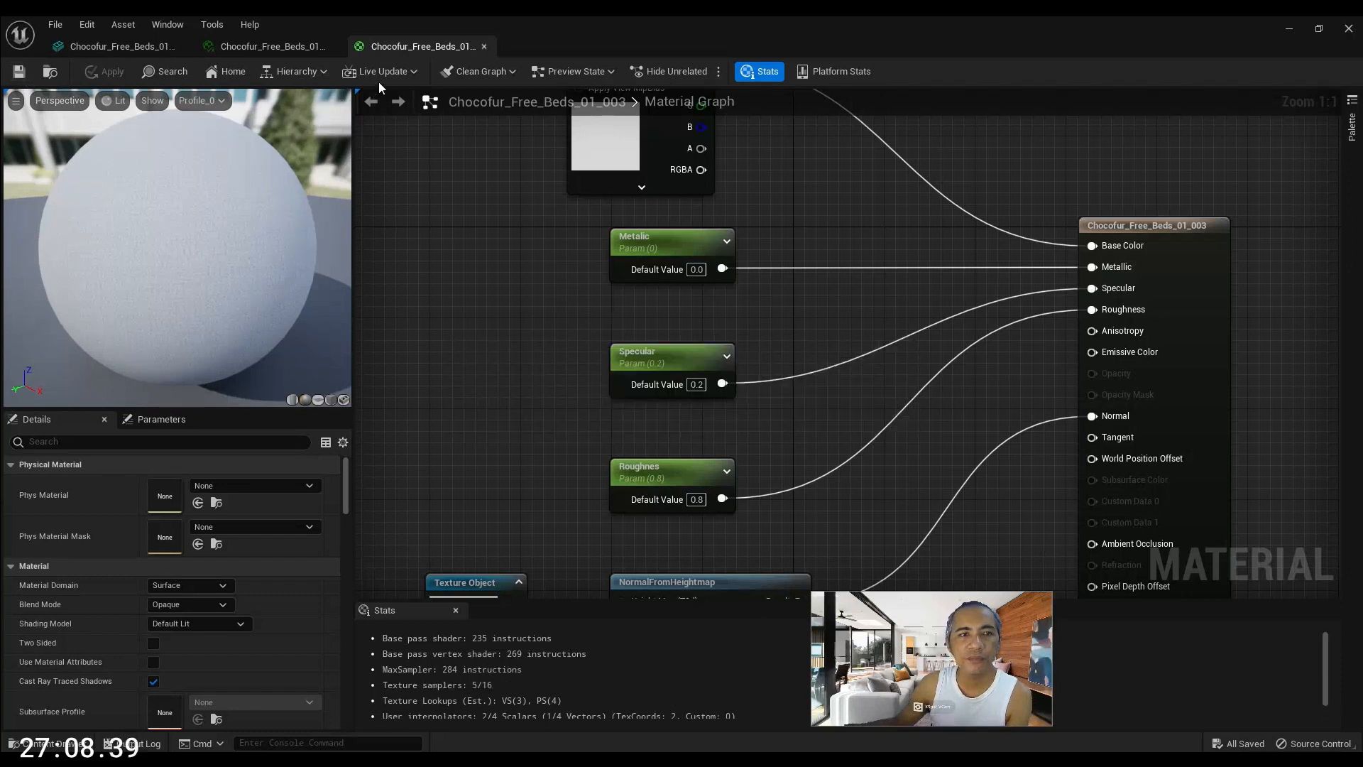
# Enable the Metalic, Roughnes, Specular and Texture (2) overrides in the blanket's material instance
pyautogui.click(288, 49)
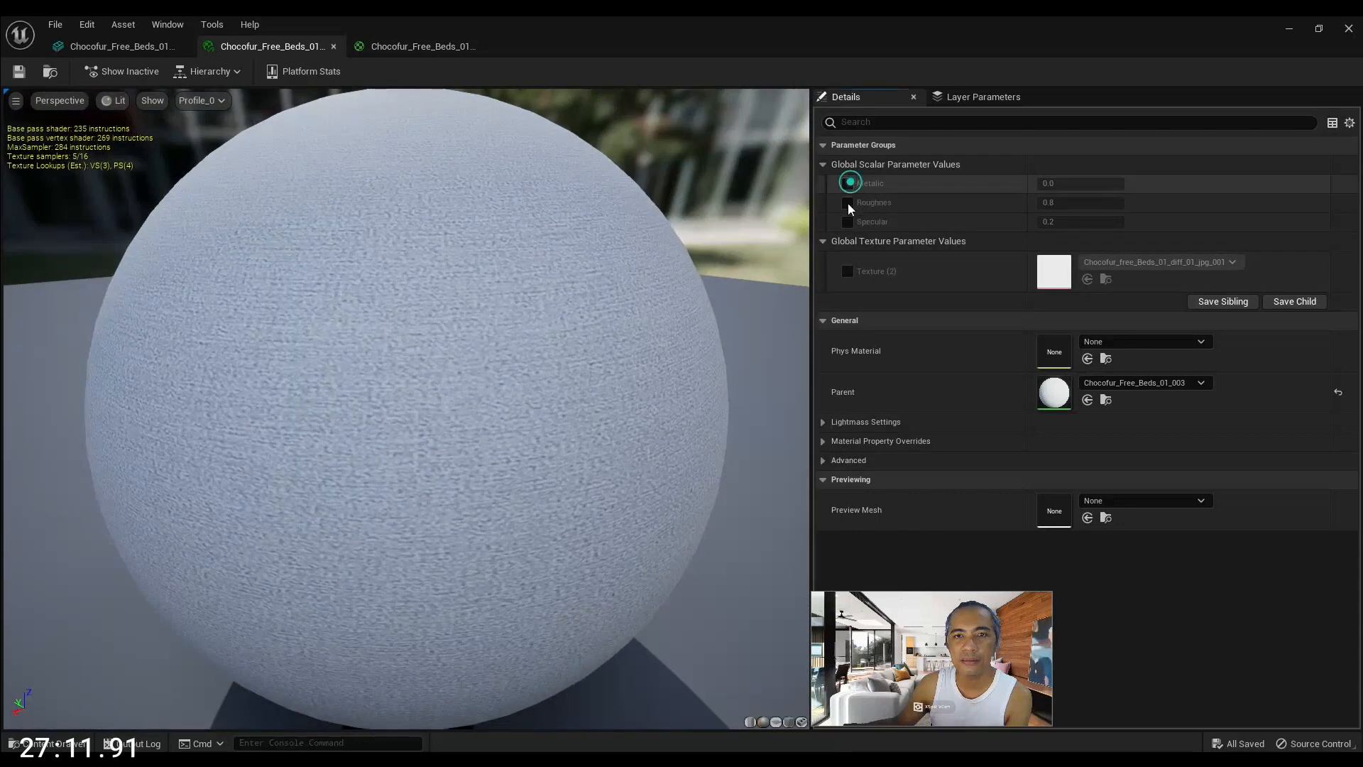
pyautogui.click(848, 183)
pyautogui.click(847, 203)
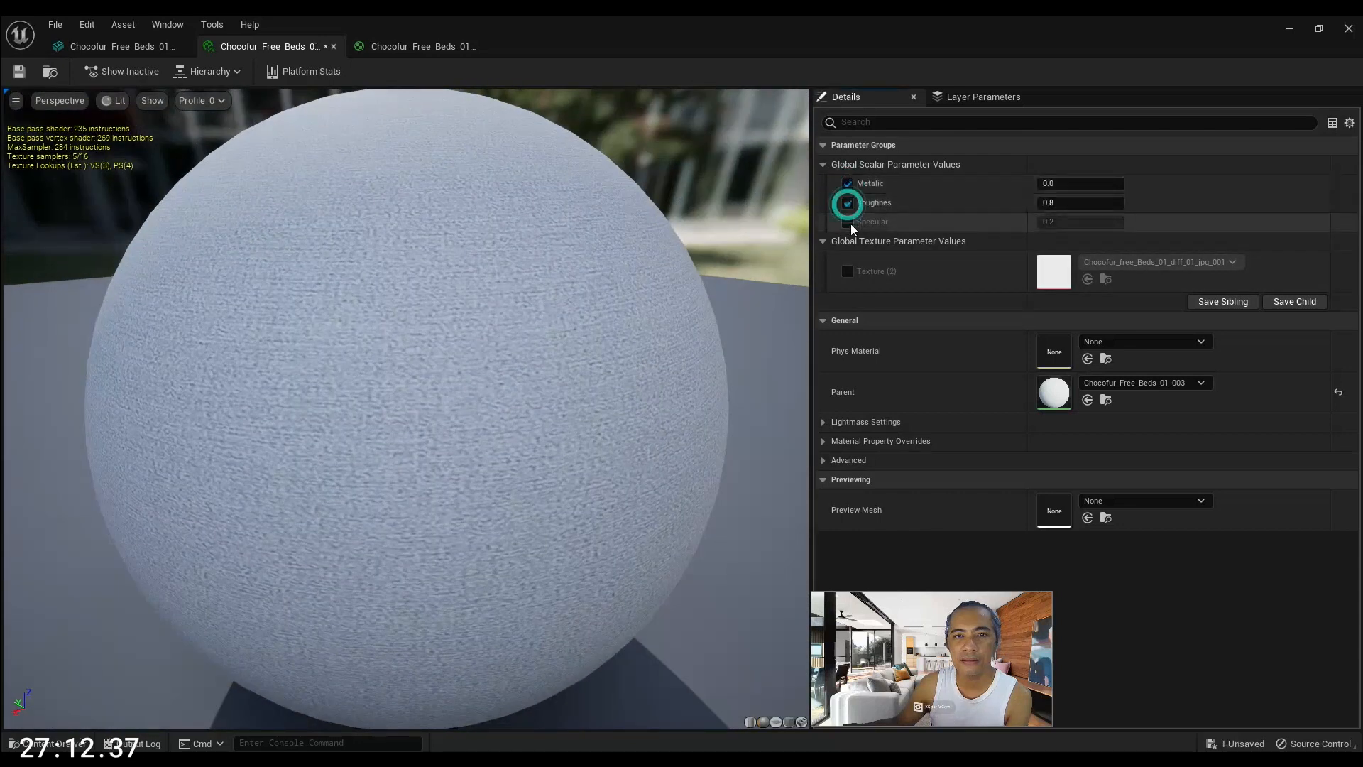
pyautogui.click(847, 222)
pyautogui.click(847, 272)
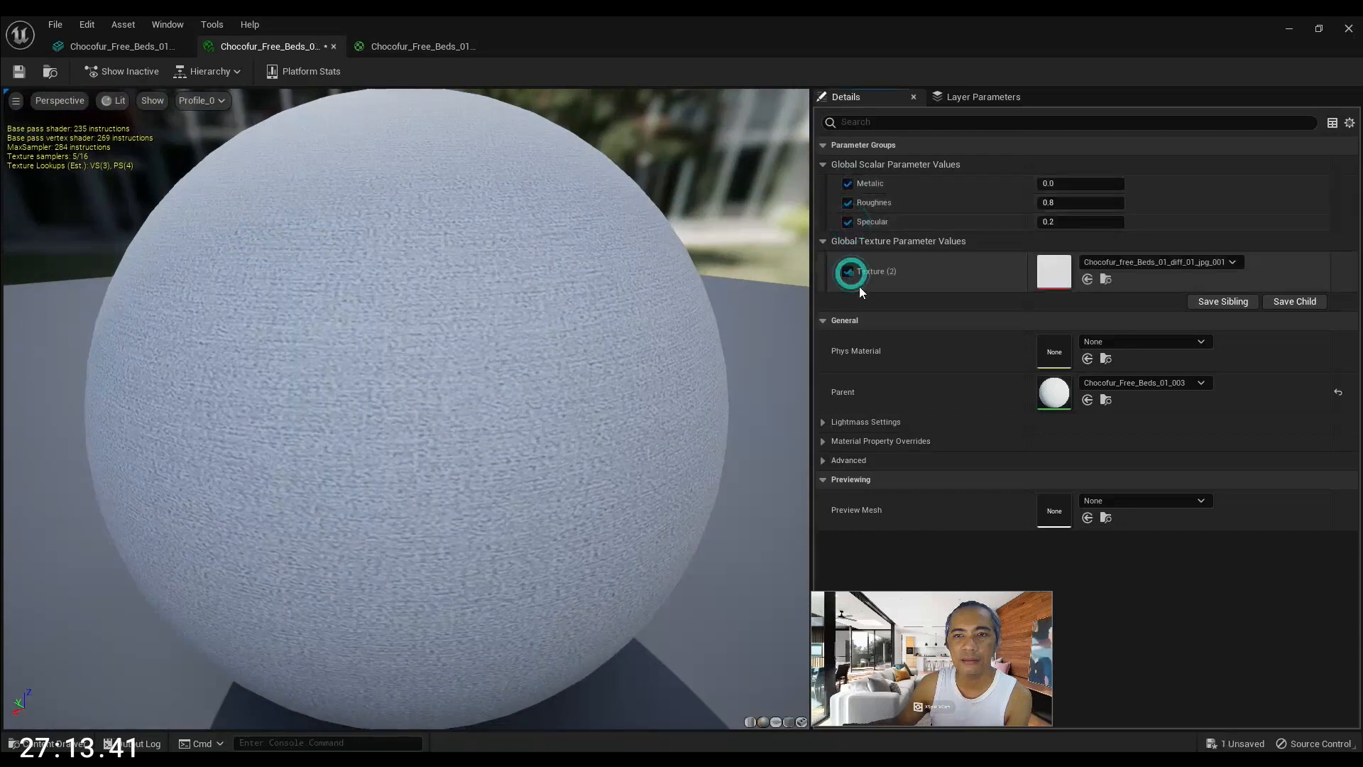
# Set the instance's Roughnes to 0.5 and Specular to 1, and save it
pyautogui.click(1079, 203)
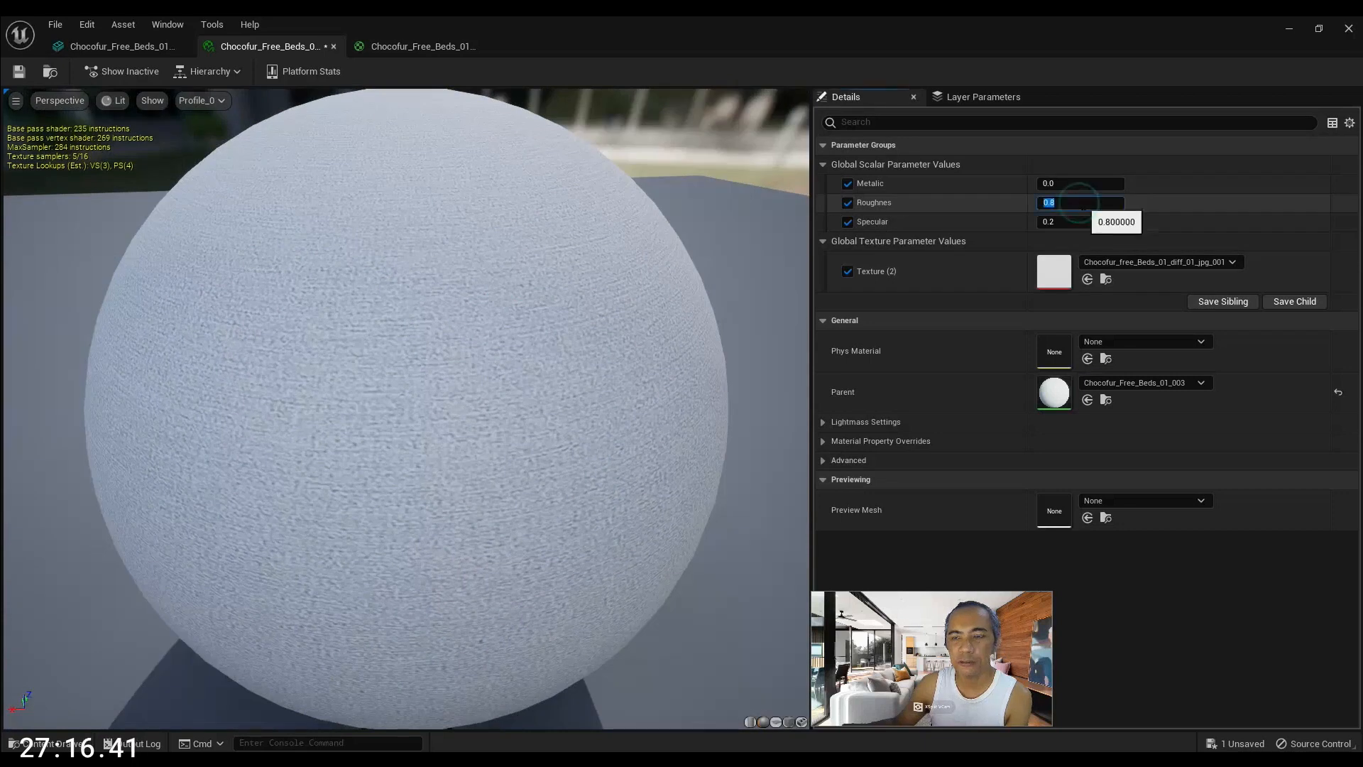
pyautogui.write('0.5')
pyautogui.click(1083, 222)
pyautogui.write('1')
pyautogui.press('Return')
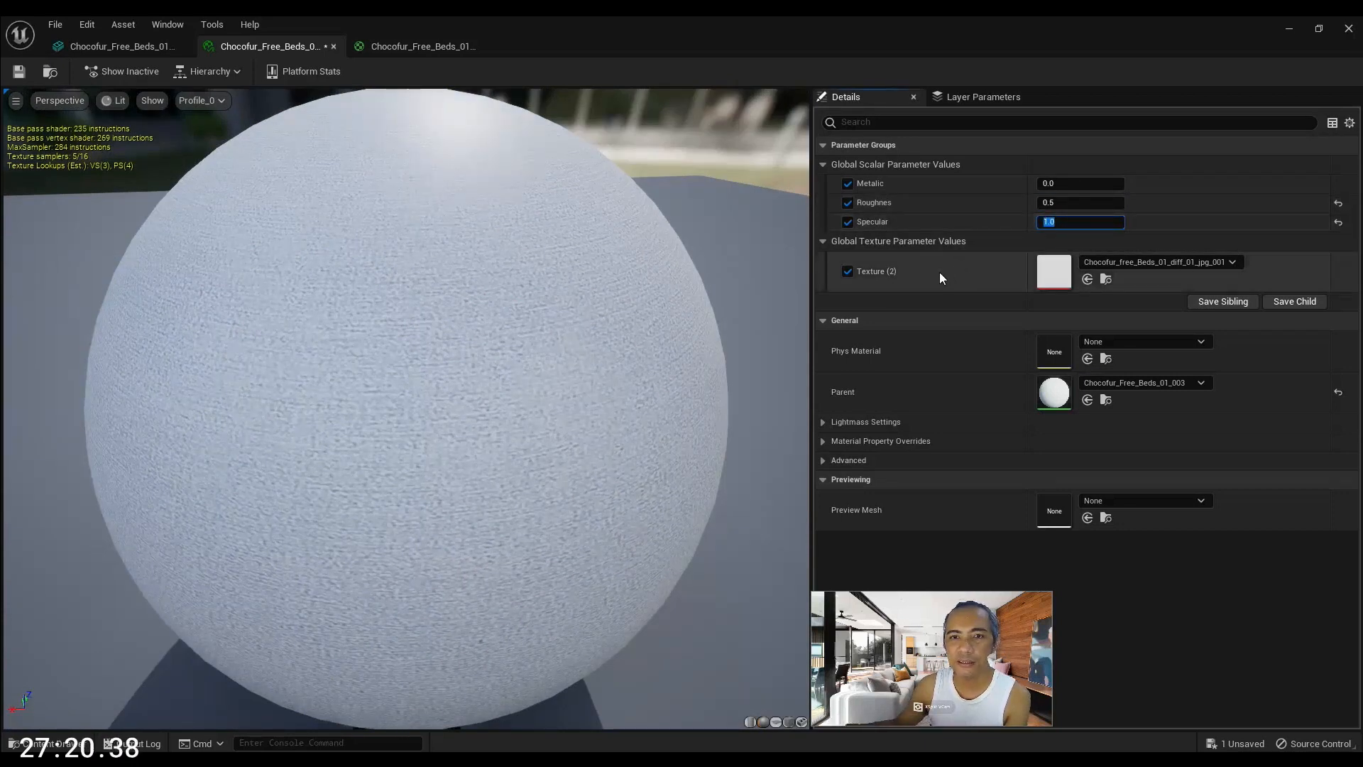
pyautogui.moveTo(697, 358); pyautogui.dragTo(697, 426, button='right')
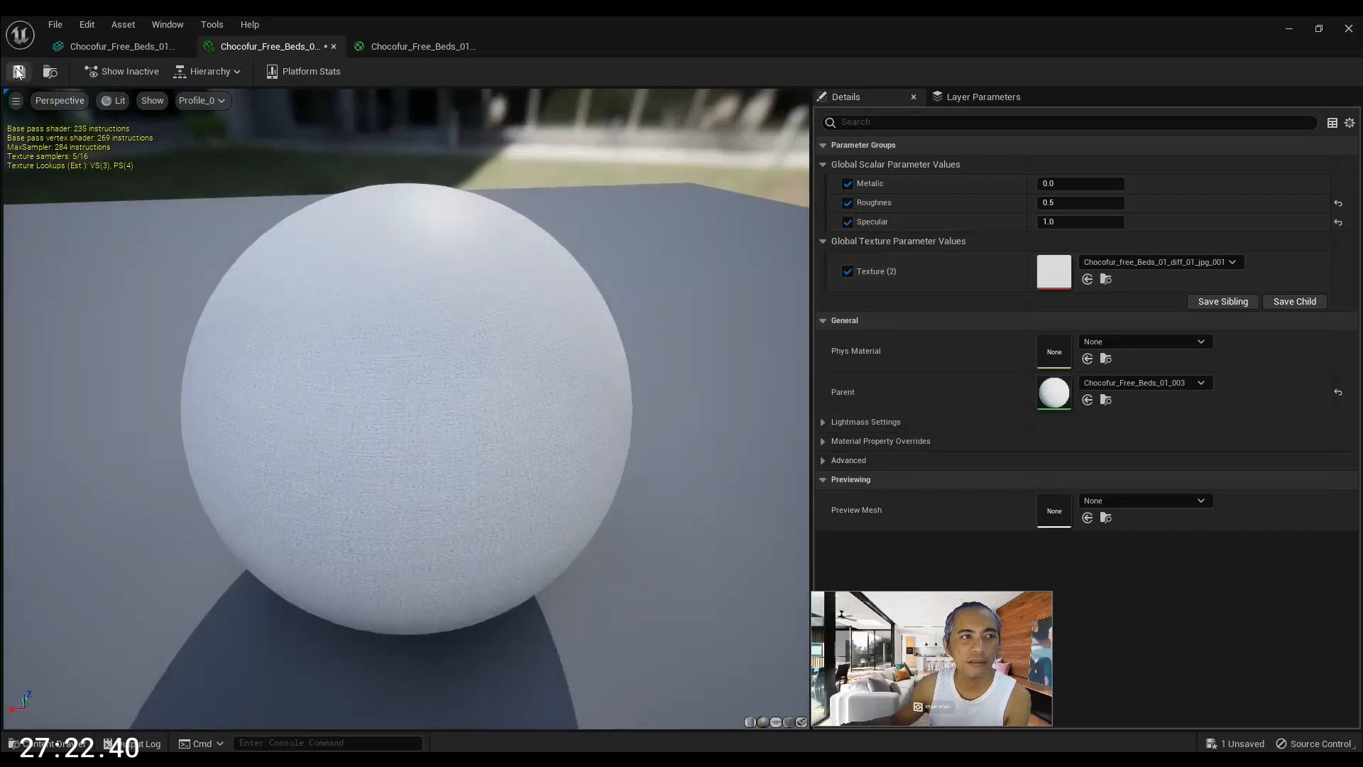
# View the bed mesh up close with camera speed 3 and temporarily isolate Element 1 to identify the parts using it
pyautogui.click(163, 53)
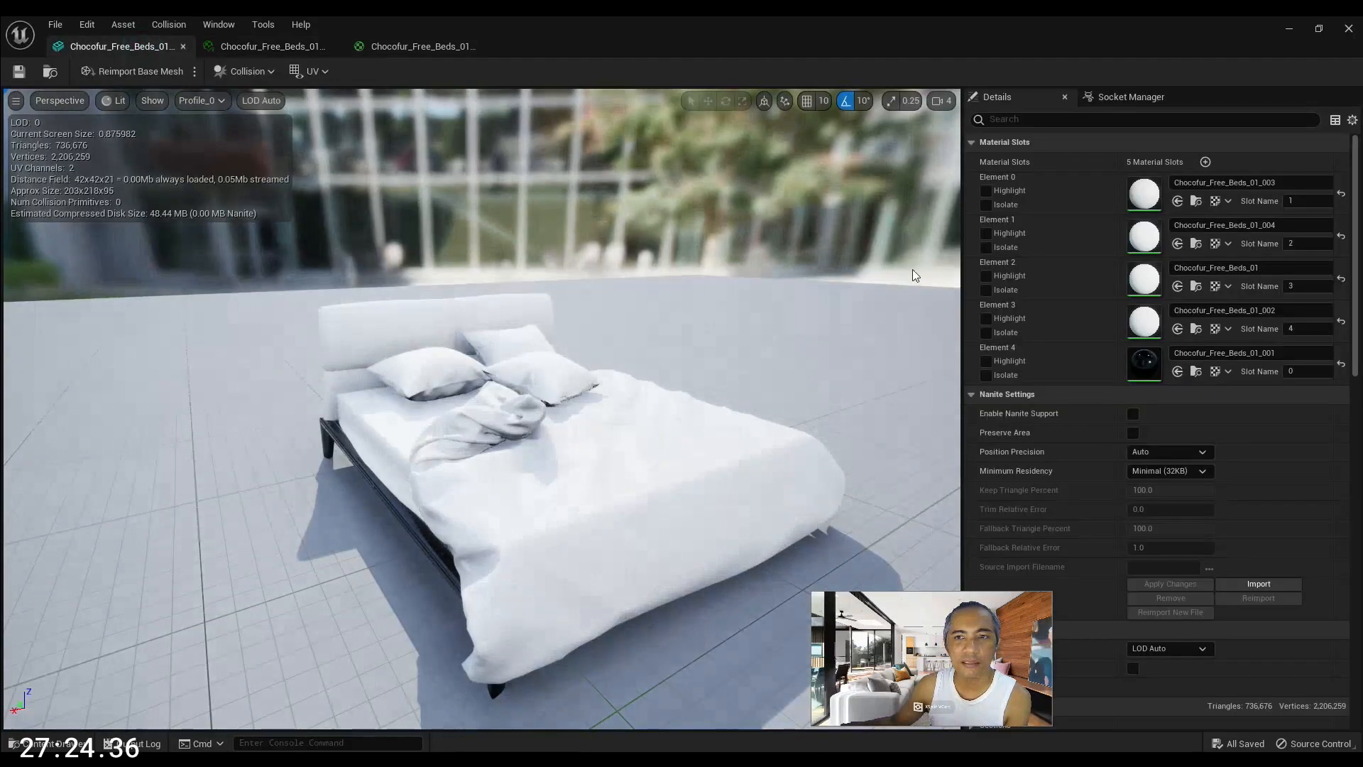
pyautogui.keyDown('alt'); pyautogui.moveTo(540, 422); pyautogui.dragTo(591, 384); pyautogui.keyUp('alt')
pyautogui.scroll(4, 539, 422)
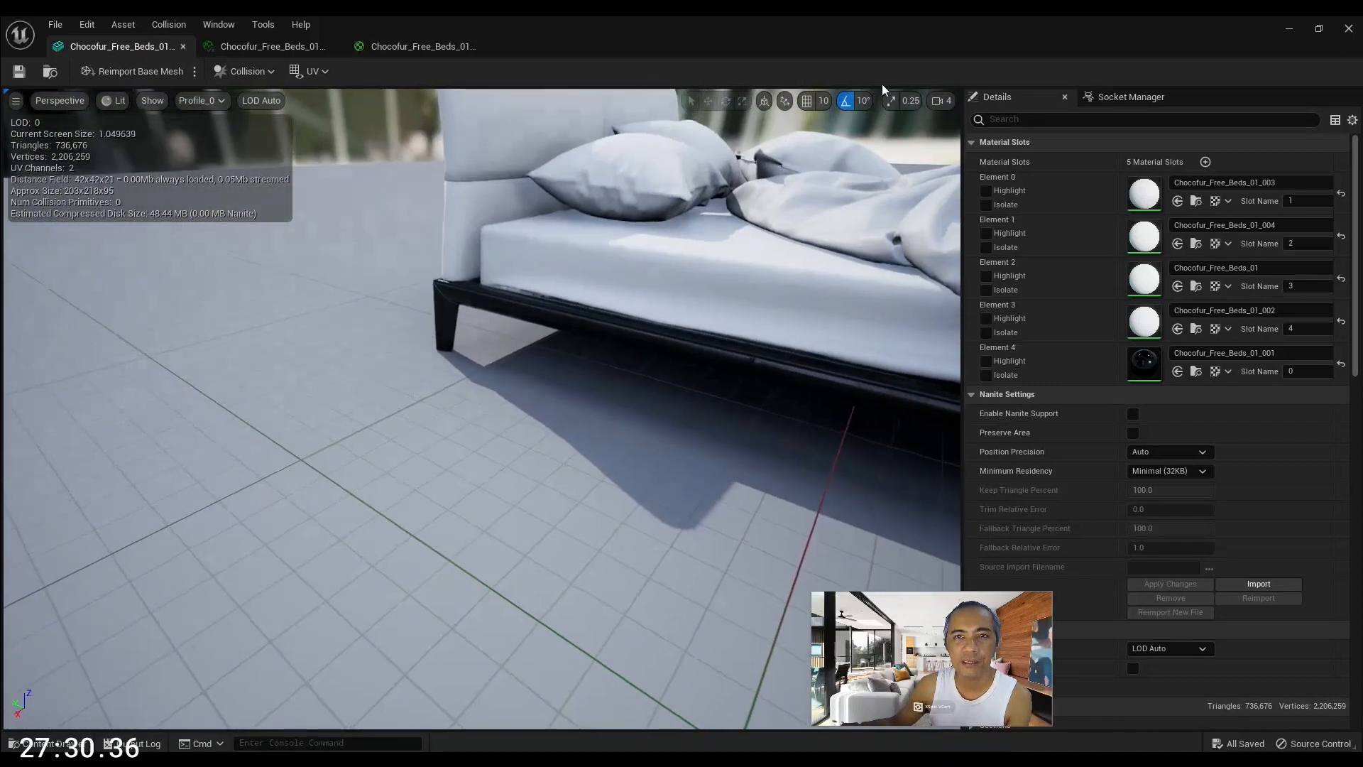
pyautogui.click(941, 100)
pyautogui.moveTo(788, 270)
pyautogui.mouseDown(button='right')
pyautogui.moveTo(816, 220)
pyautogui.moveTo(788, 270)
pyautogui.mouseUp(button='right')
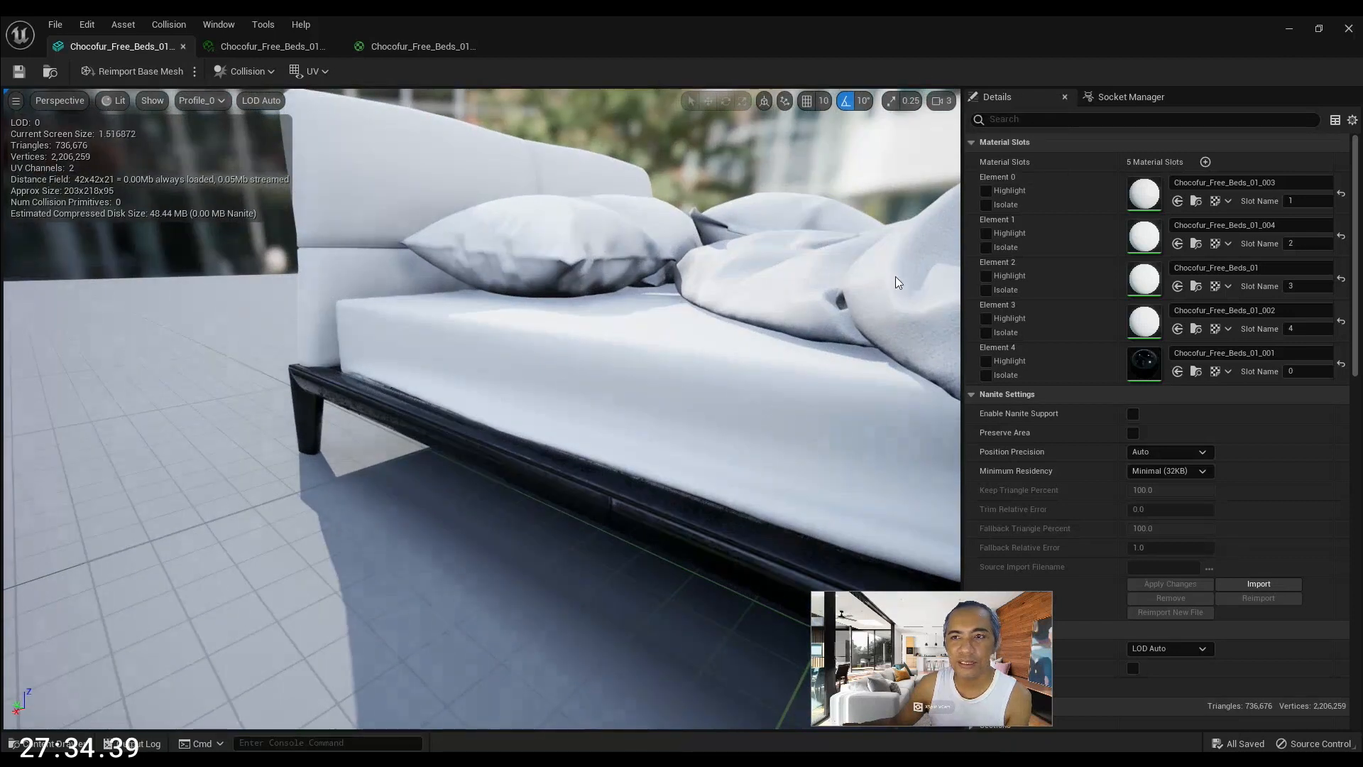
pyautogui.click(986, 248)
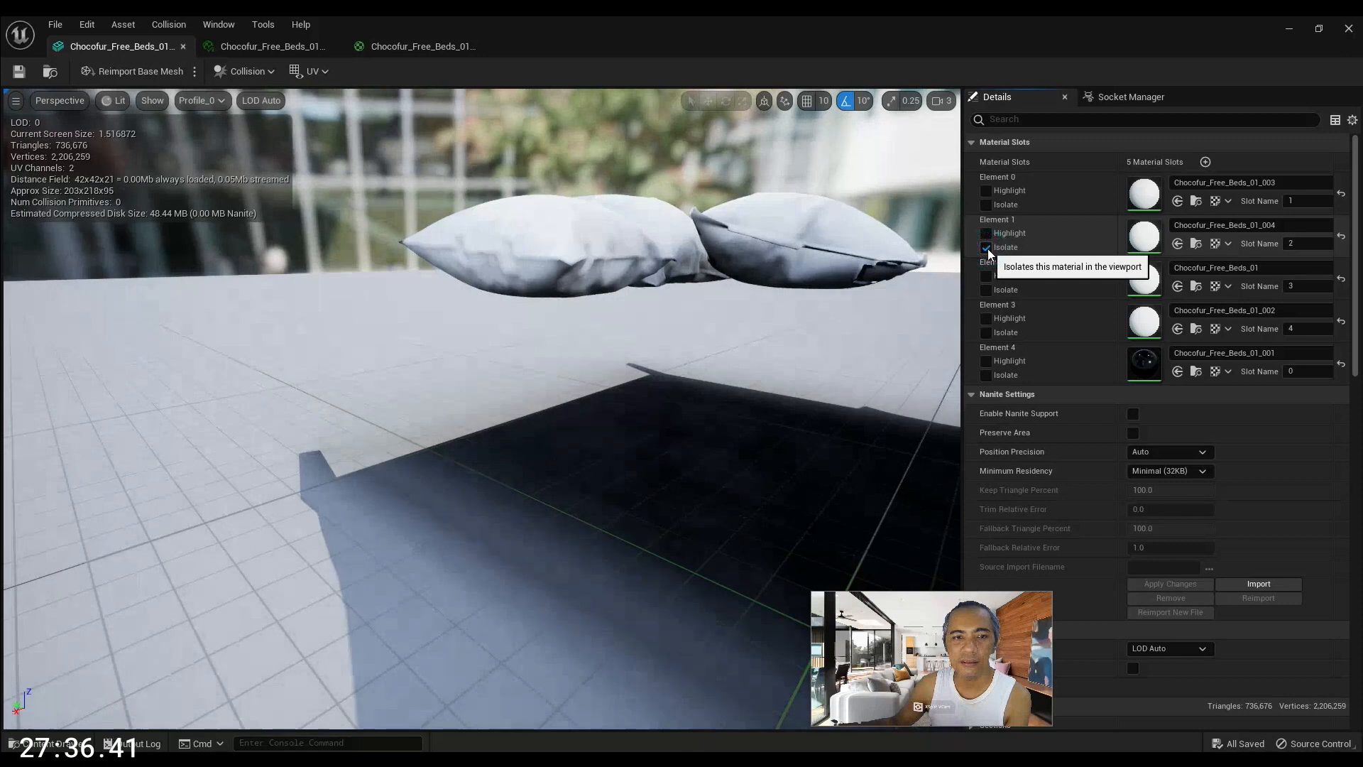
pyautogui.click(987, 248)
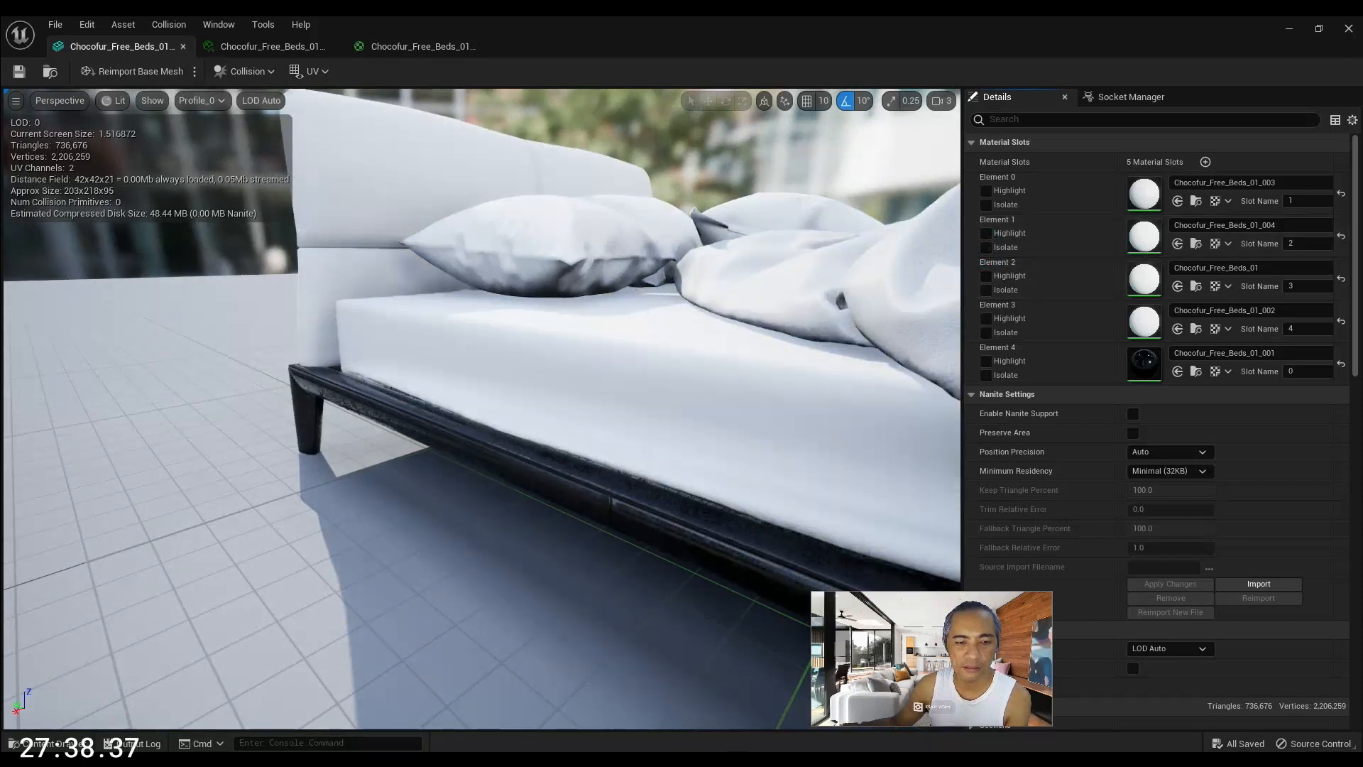
# Switch to Blender and examine the shader nodes of the bed's Chocofur_Free_Beds_01.004 material
pyautogui.hotkey('alt', 'Tab')
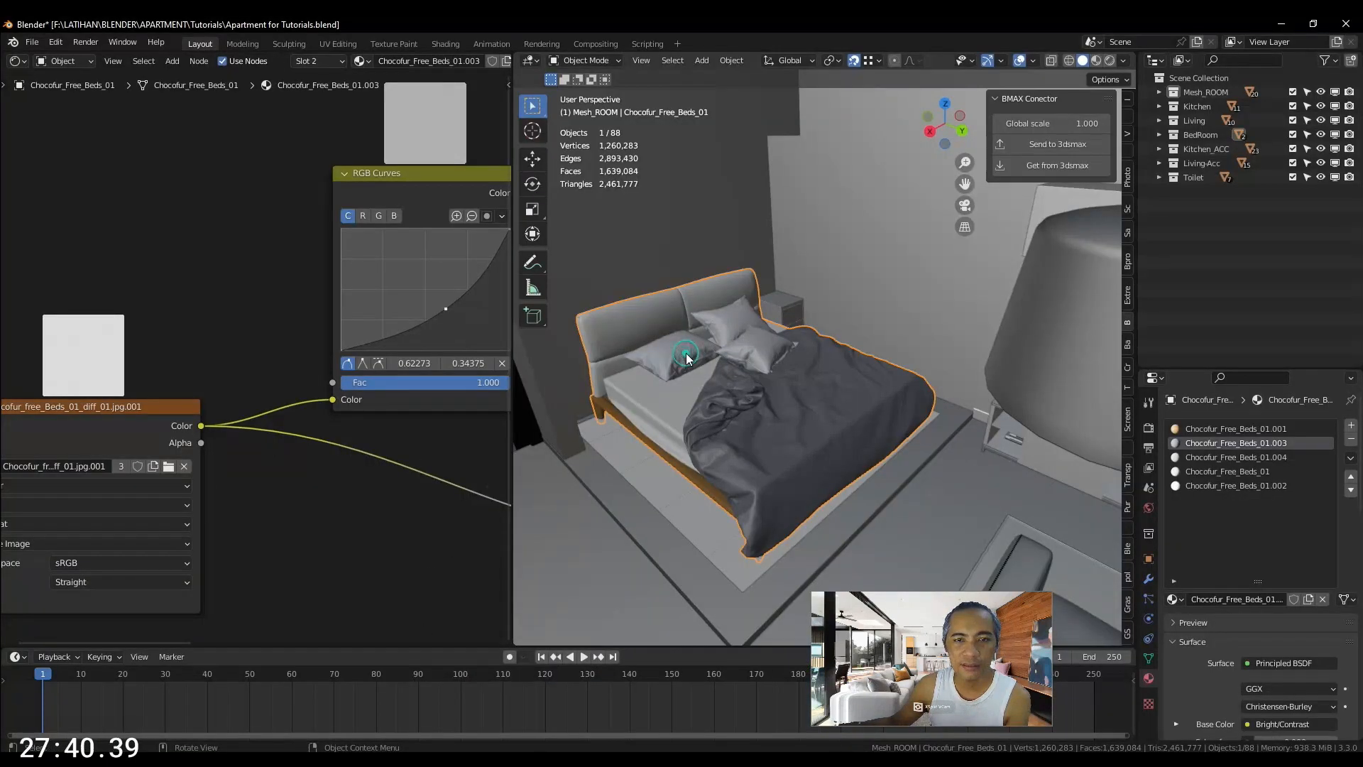
pyautogui.click(1205, 458)
pyautogui.rightClick(352, 313)
pyautogui.moveTo(369, 268); pyautogui.dragTo(146, 271, button='middle')
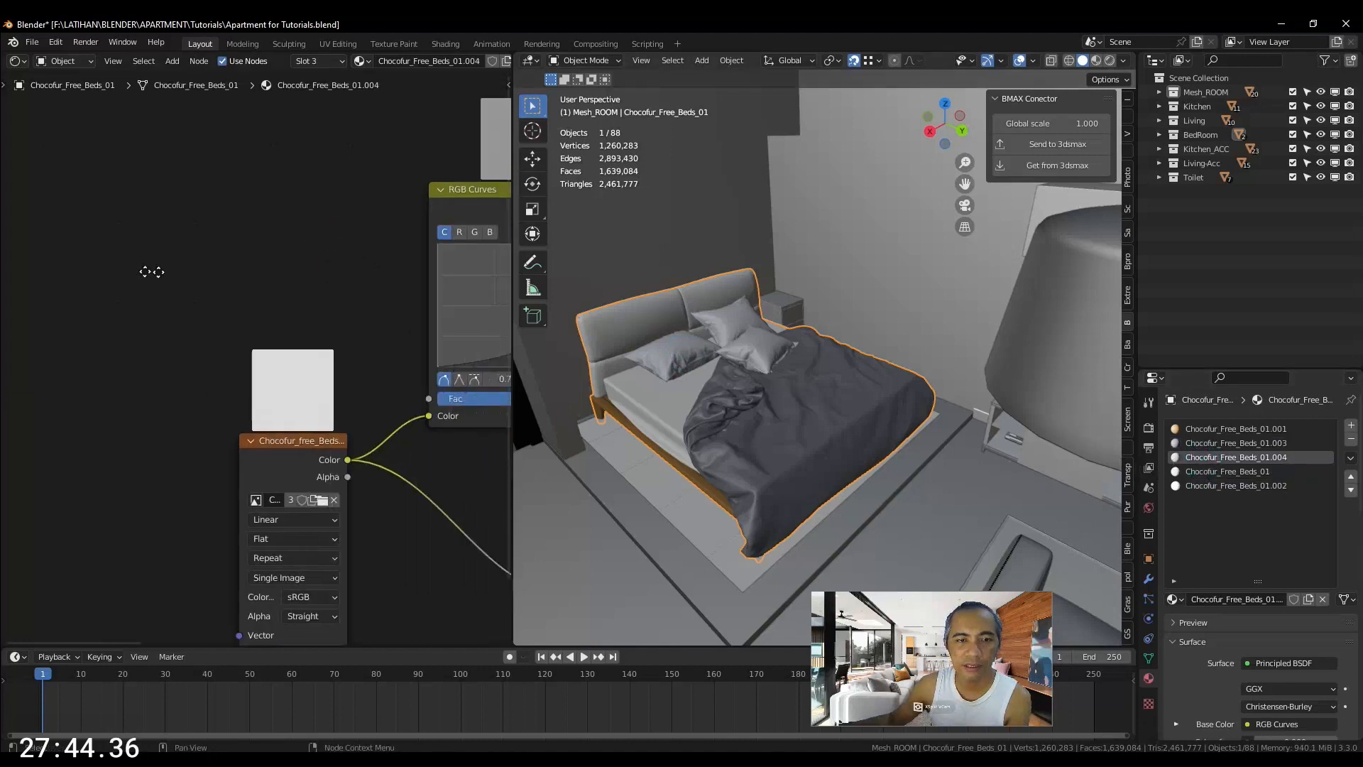
pyautogui.scroll(-6, 130, 296)
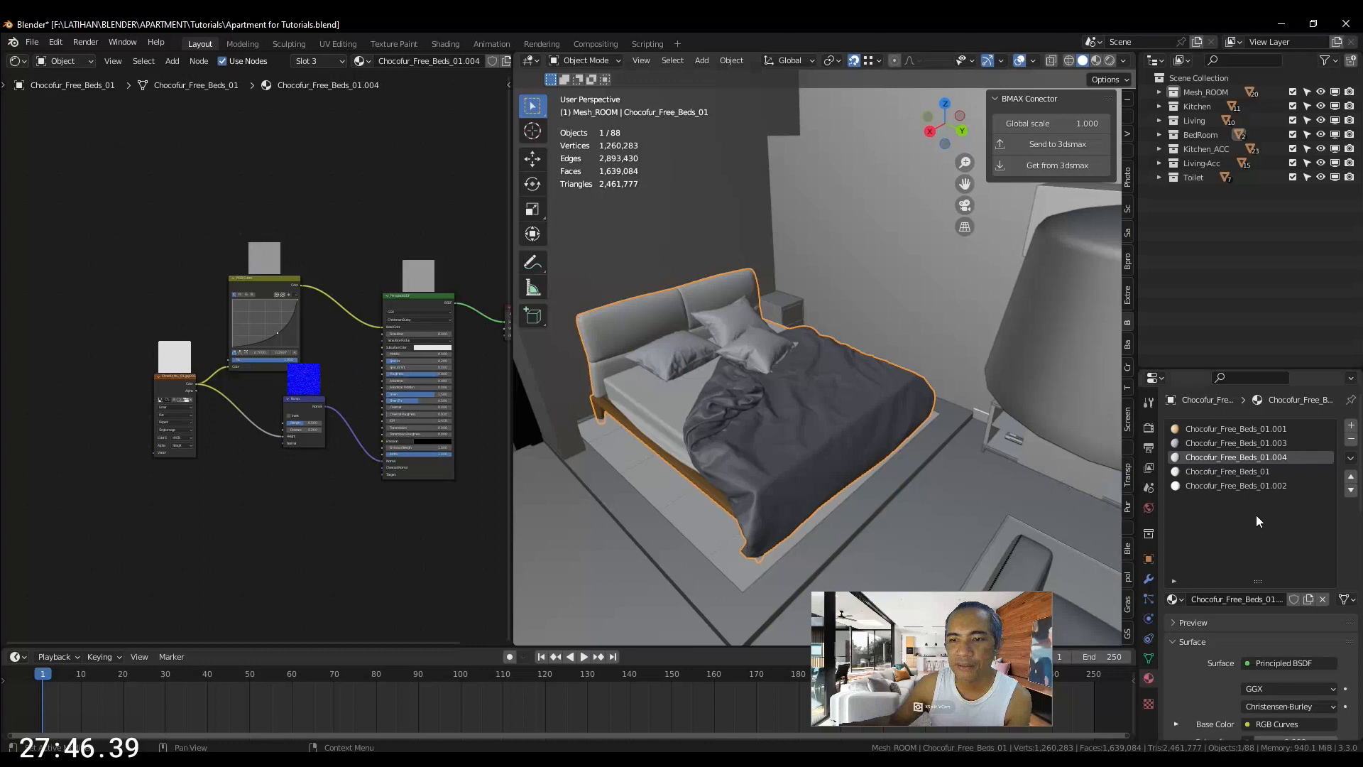
pyautogui.moveTo(704, 384); pyautogui.dragTo(682, 367, button='middle')
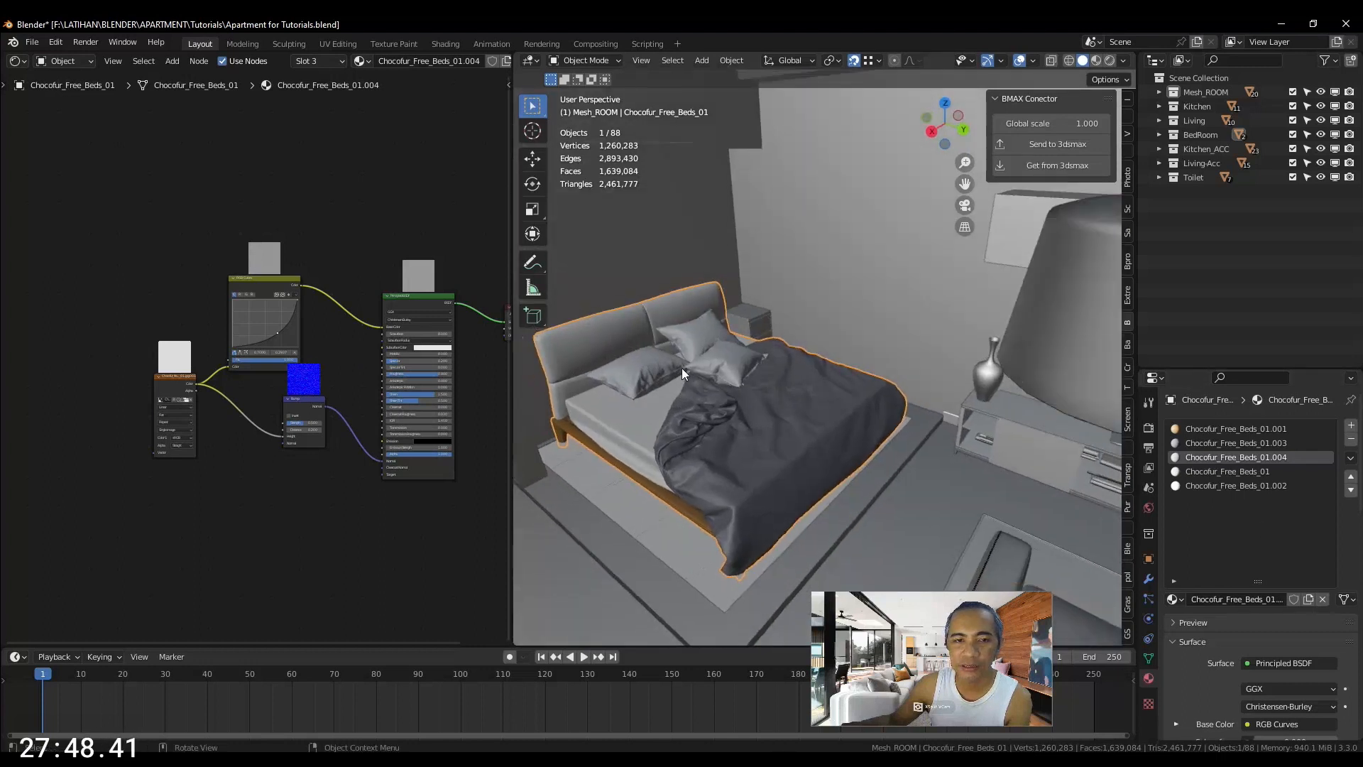
# Clear the bed's face selection and select the faces assigned to Chocofur_Free_Beds_01.004 to identify the parts using it
pyautogui.press('Tab')
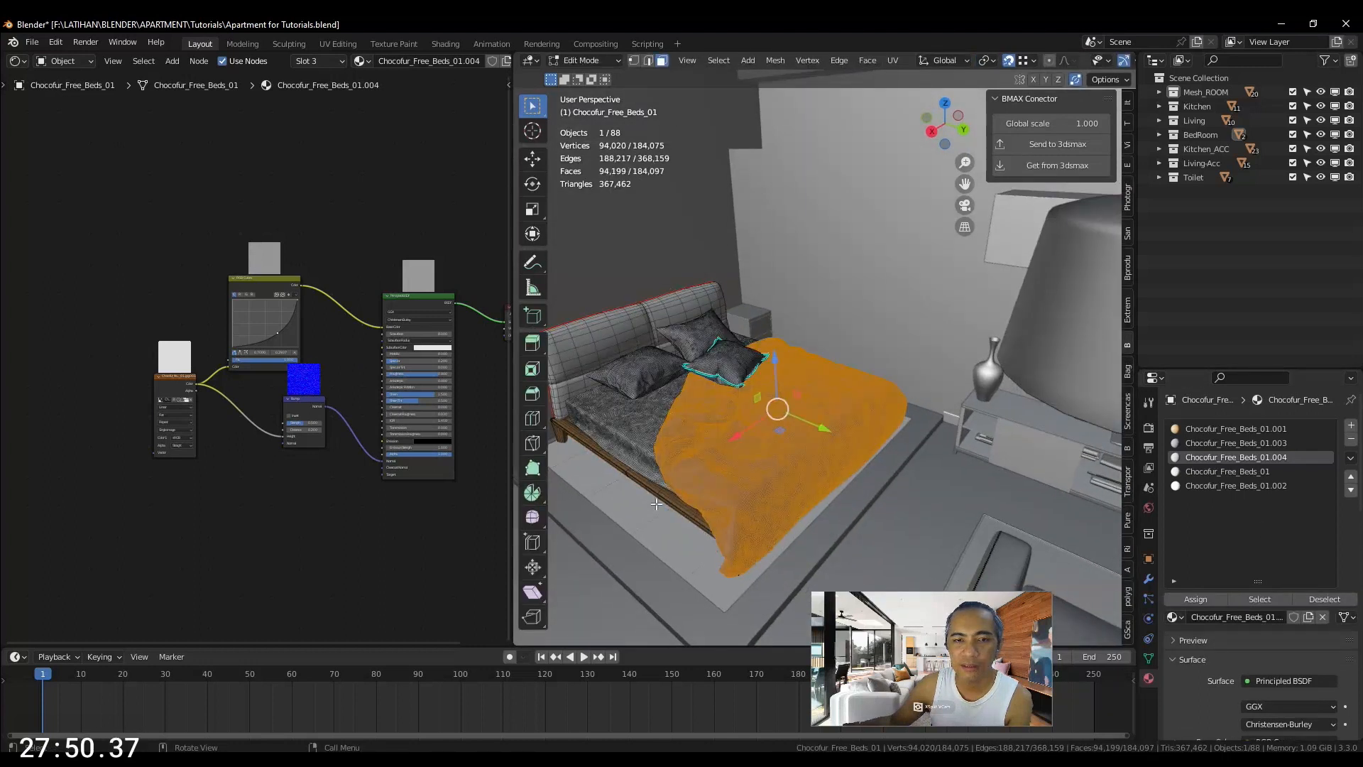
pyautogui.hotkey('alt', 'a')
pyautogui.press('c')
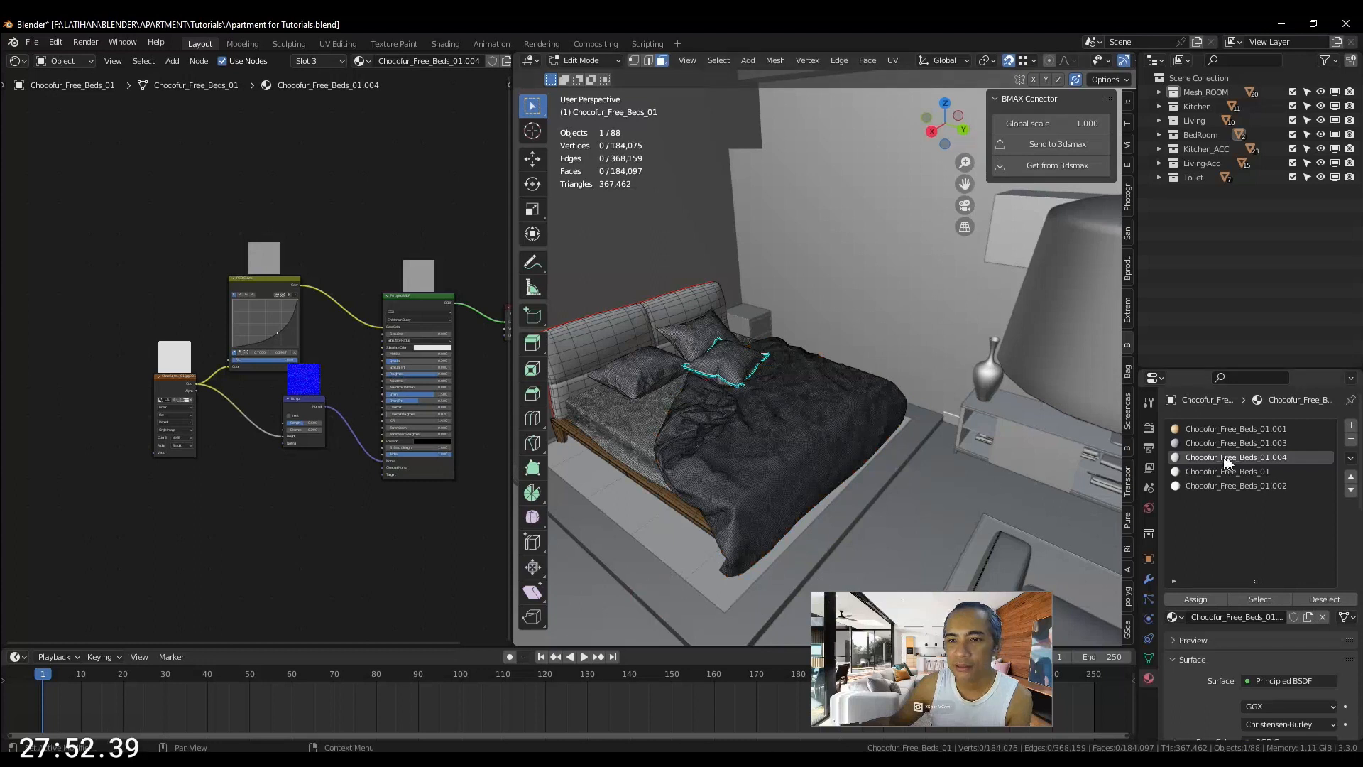
pyautogui.click(1259, 599)
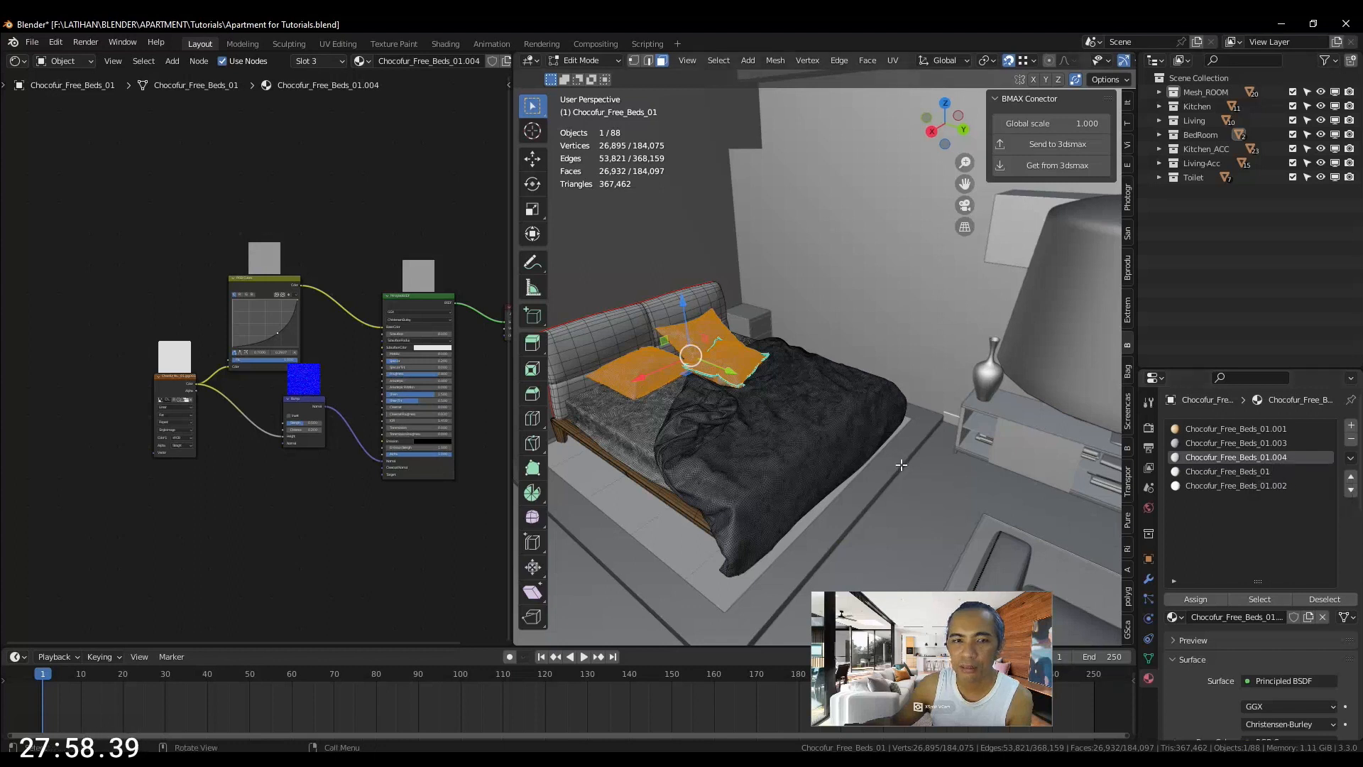
pyautogui.press('Tab')
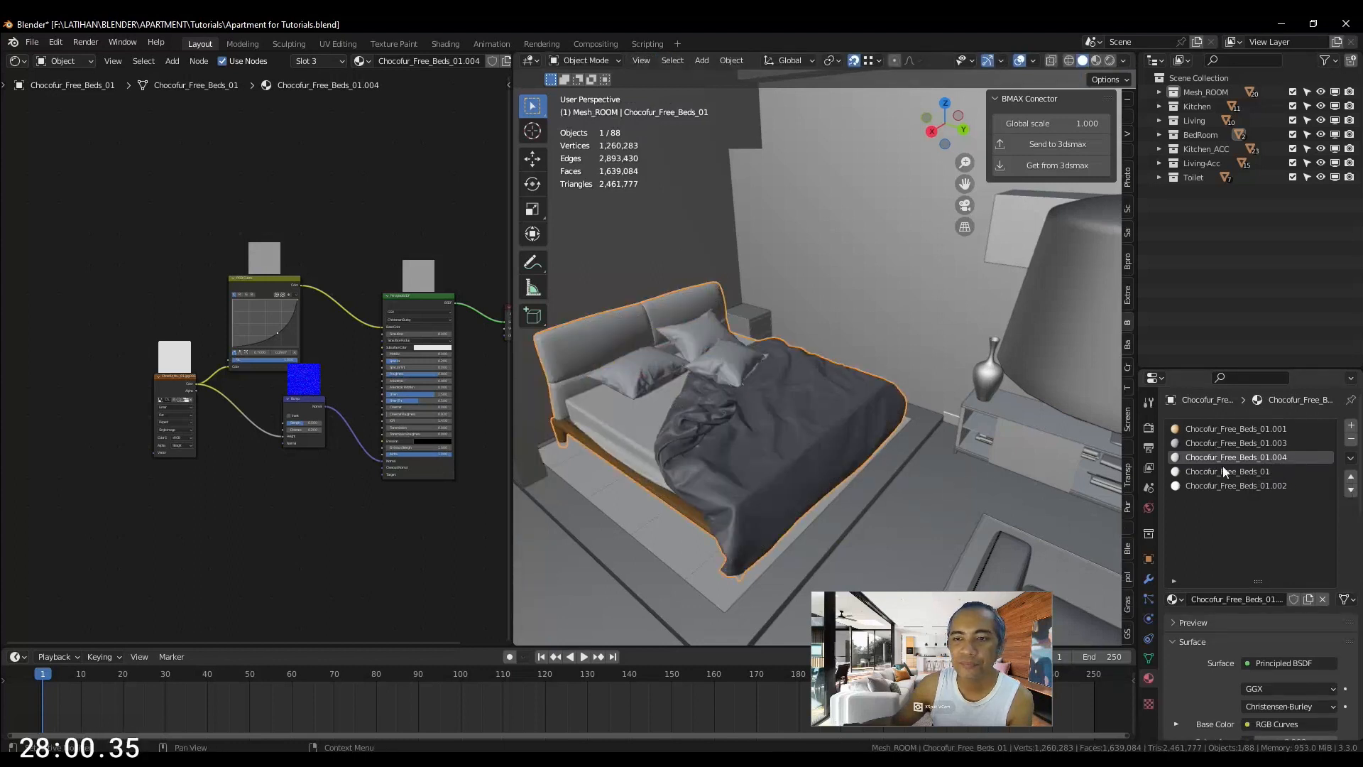
# Return to Unreal, briefly isolate Element 1, and enable the Texture (2) override in its material instance
pyautogui.click(1283, 23)
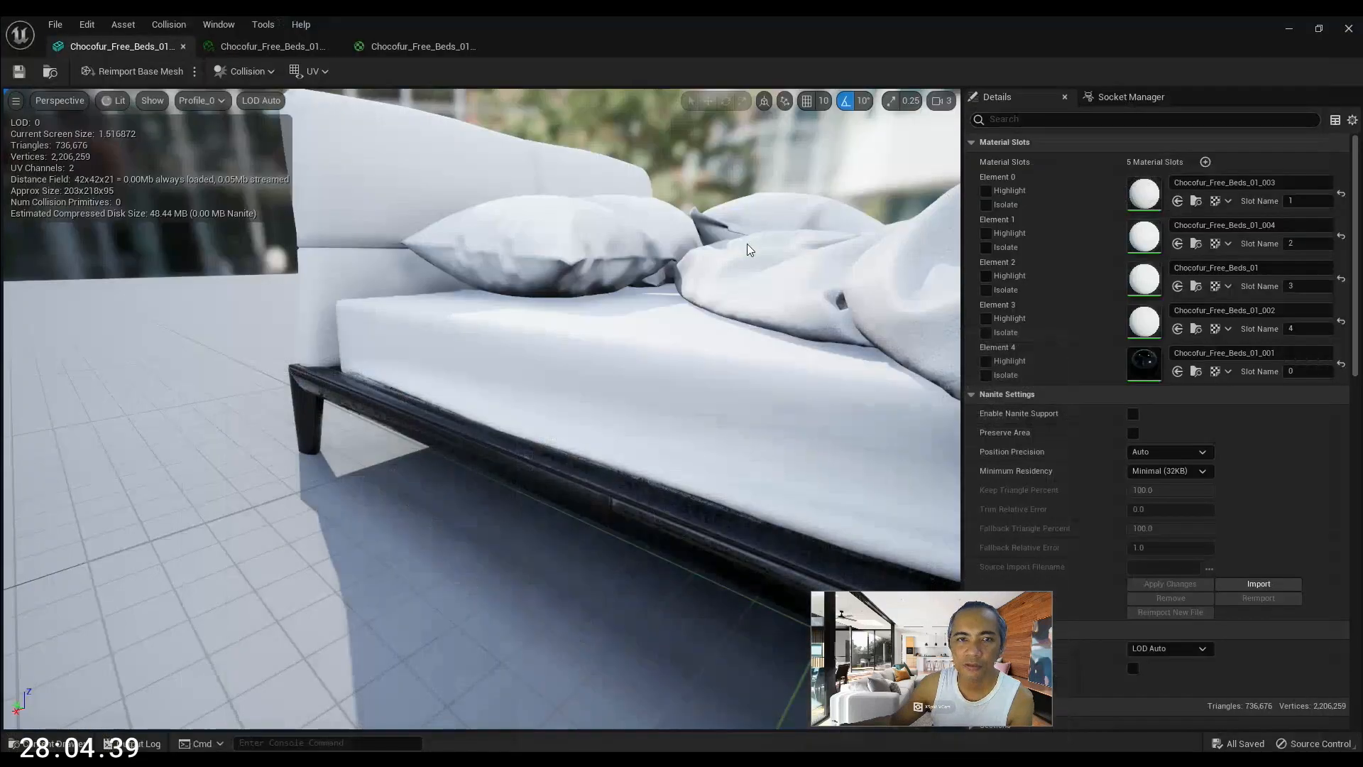
pyautogui.click(986, 248)
pyautogui.click(986, 248)
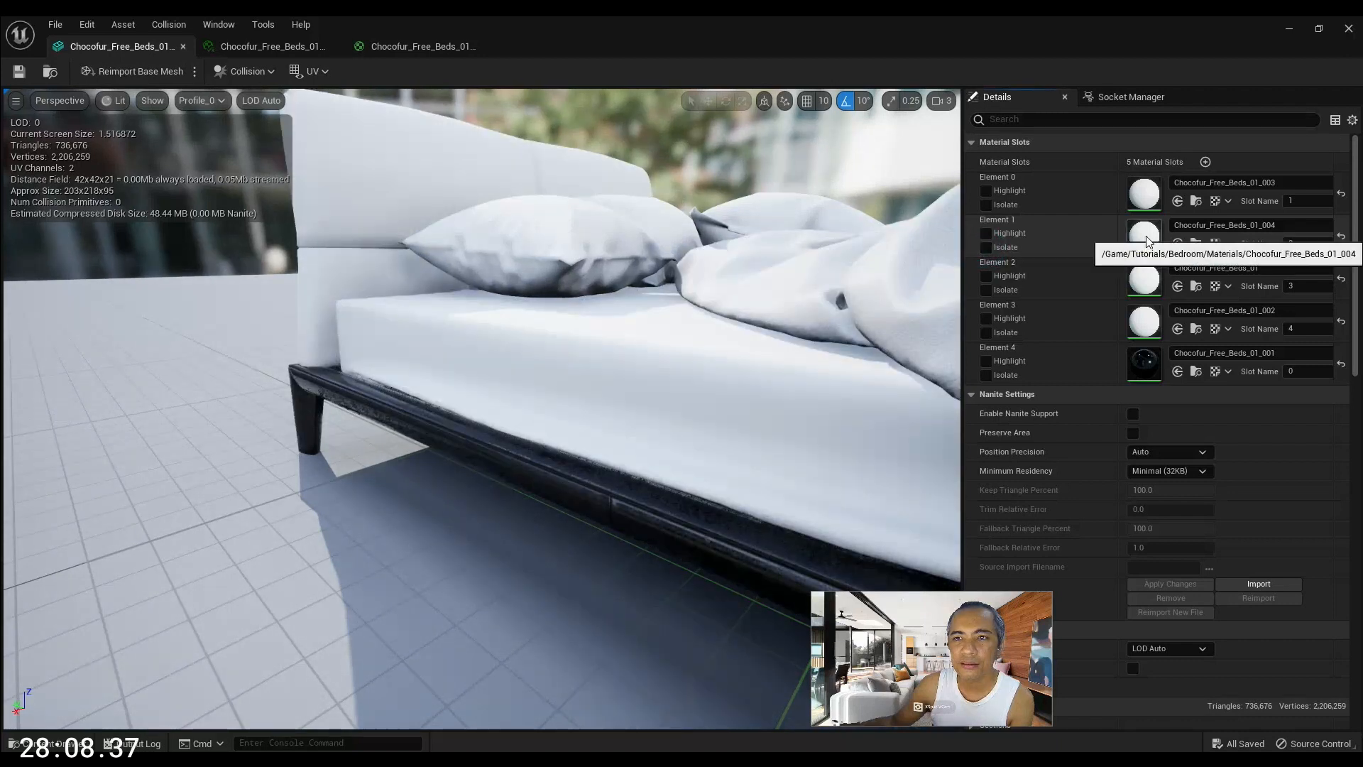
pyautogui.doubleClick(1144, 236)
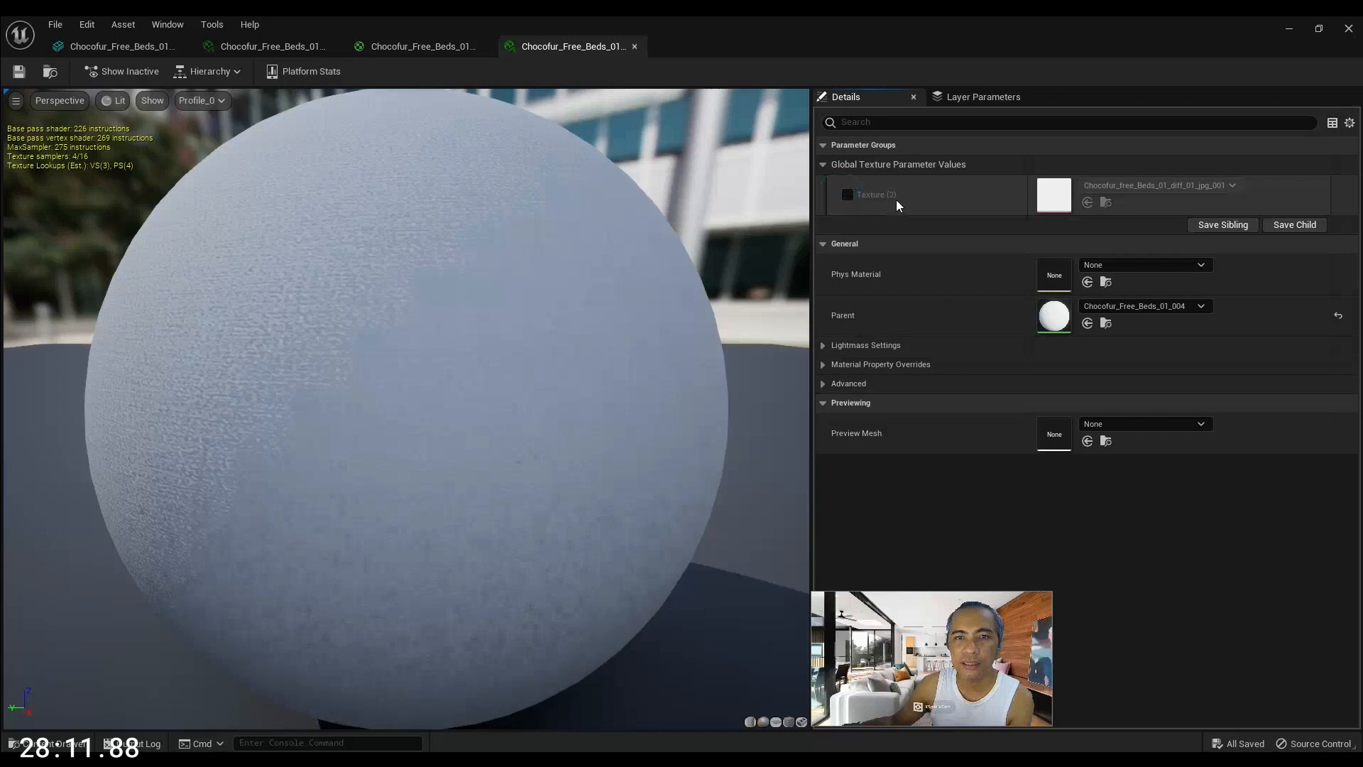
pyautogui.click(848, 194)
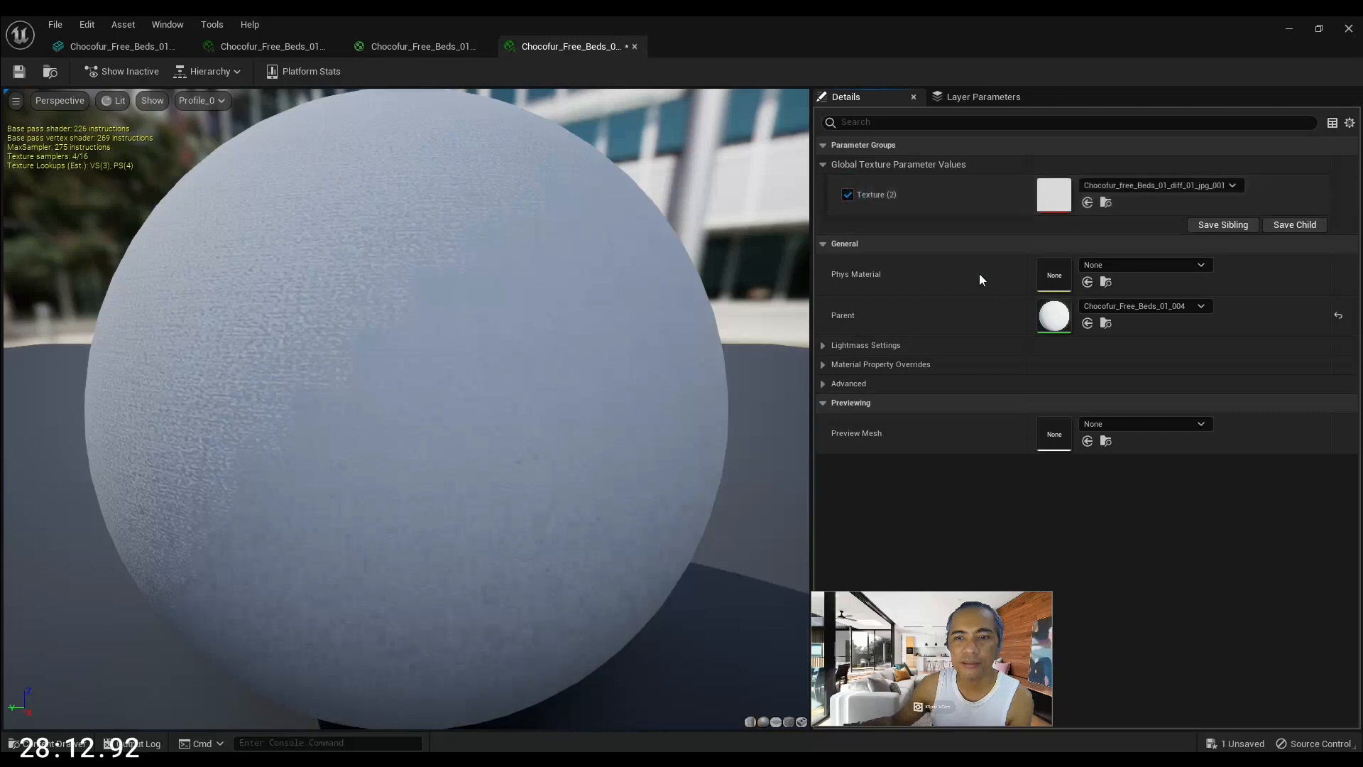
# Check the parent's node graph against Chocofur_Free_Beds_01_003's parameters and assign Chocofur_Free_Beds_01_003 as the instance's parent
pyautogui.doubleClick(1064, 321)
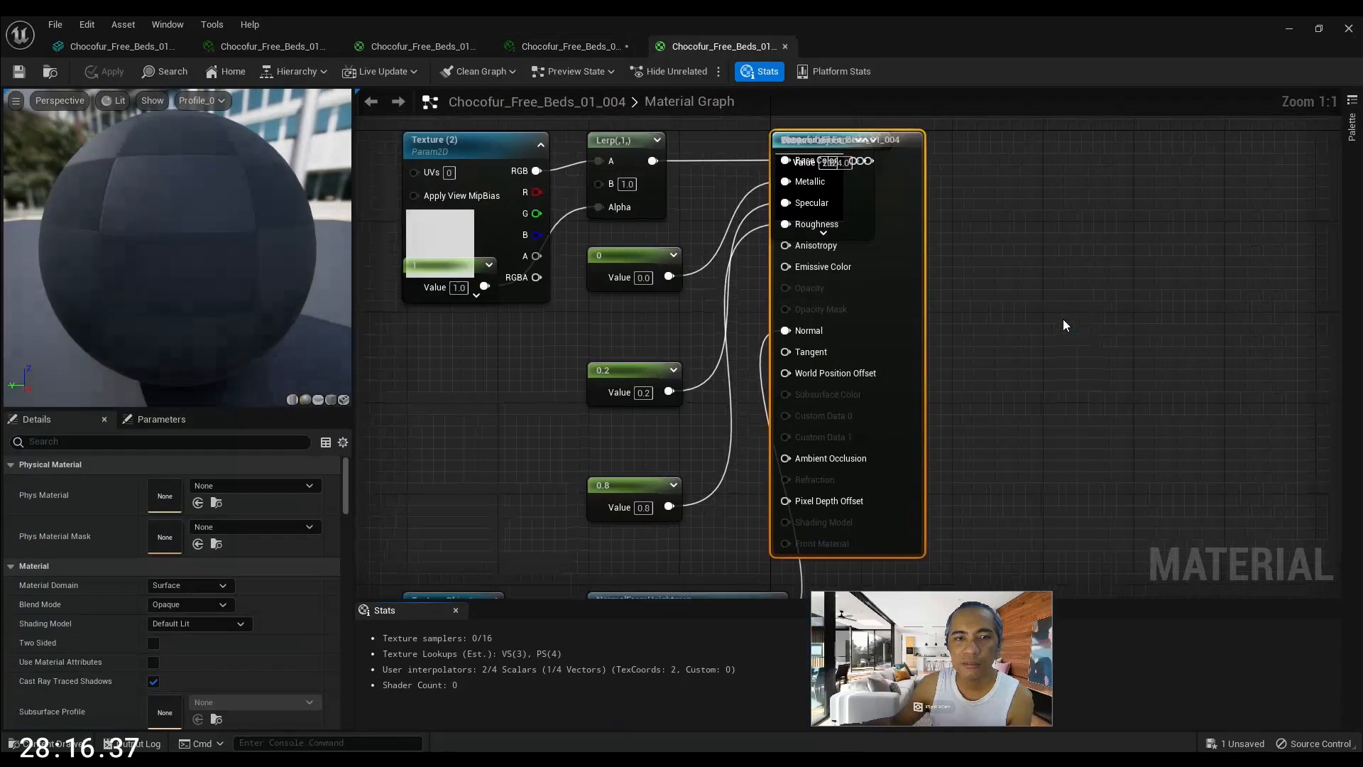
pyautogui.click(785, 46)
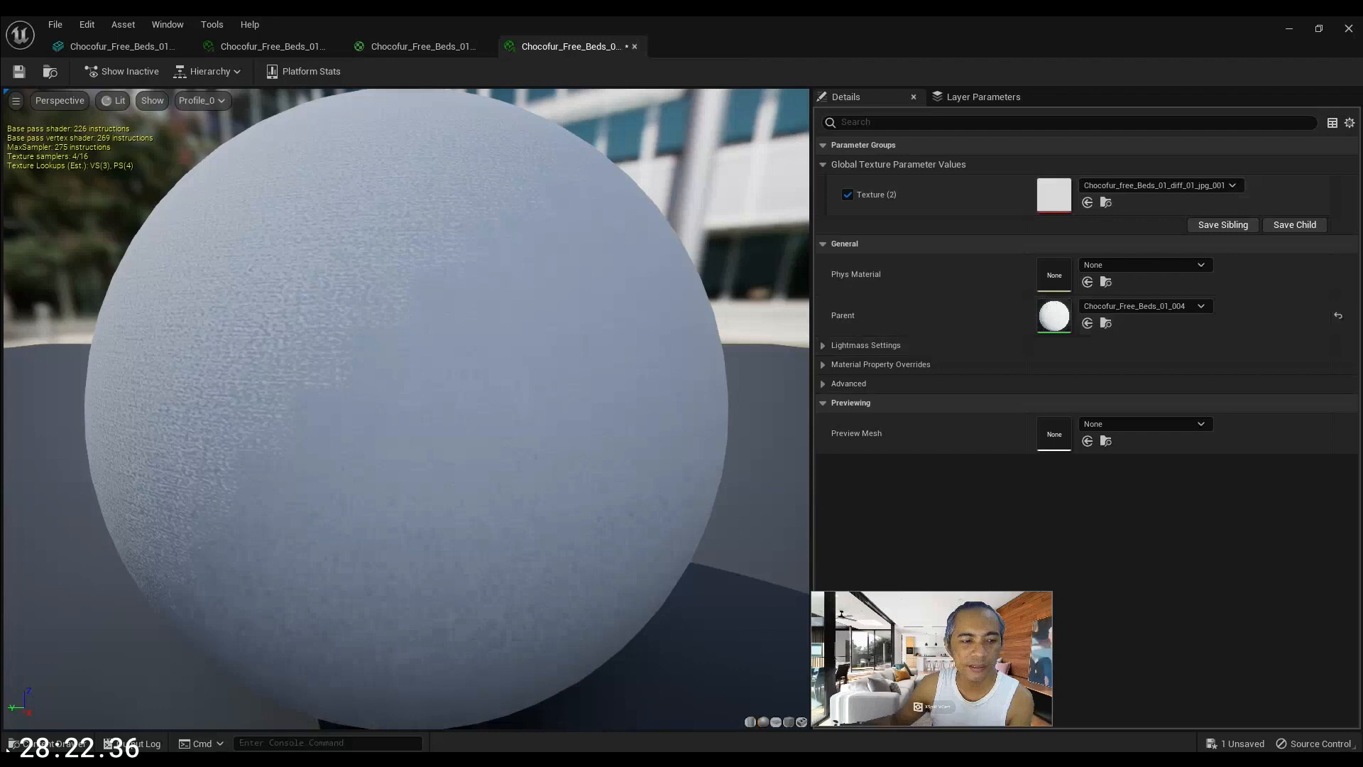
pyautogui.click(423, 46)
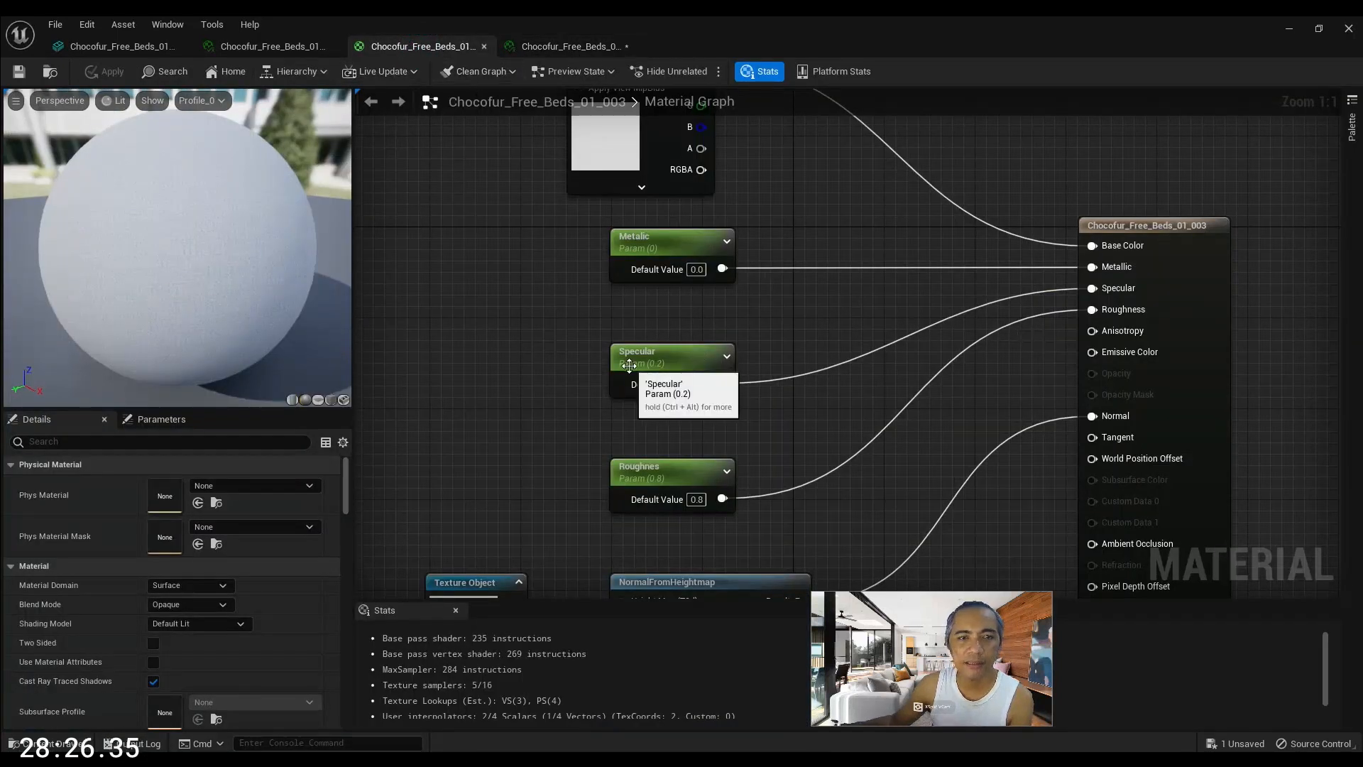
pyautogui.click(273, 47)
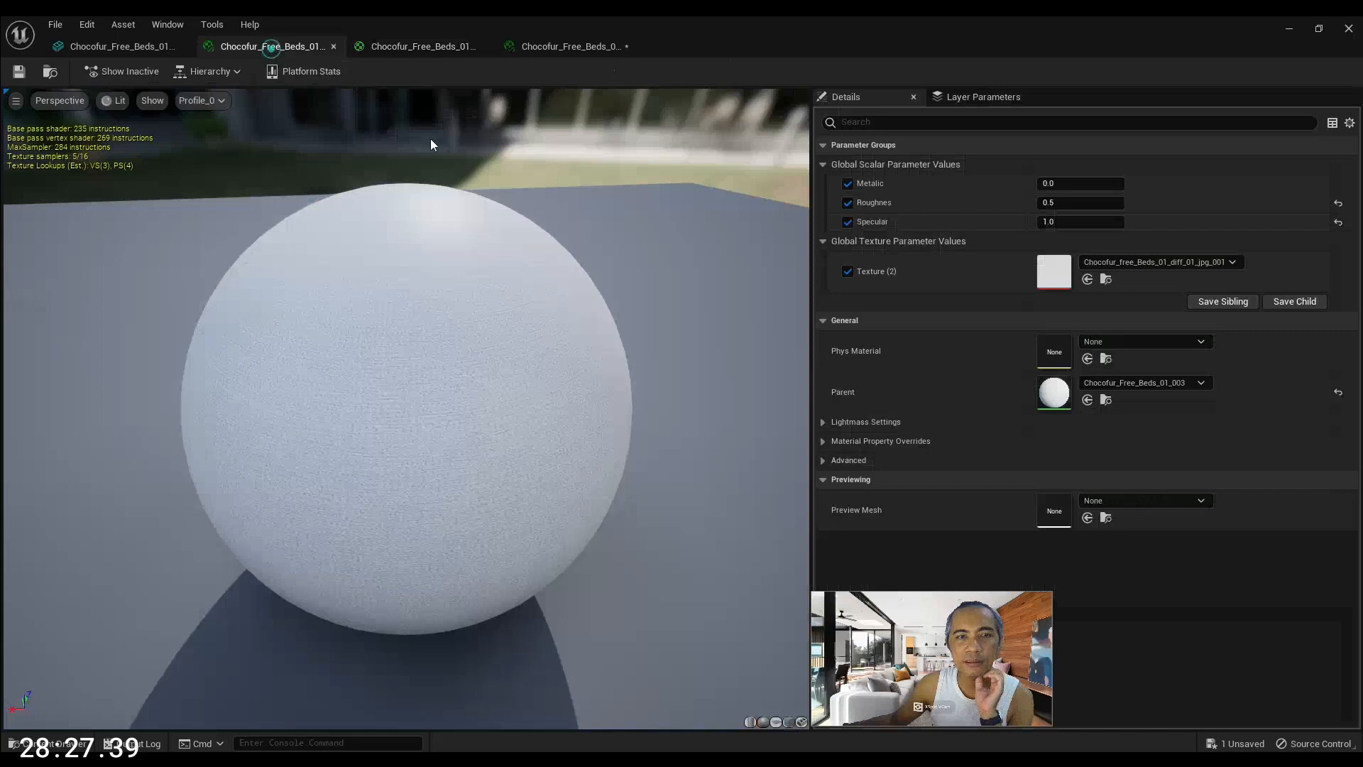
pyautogui.click(1105, 400)
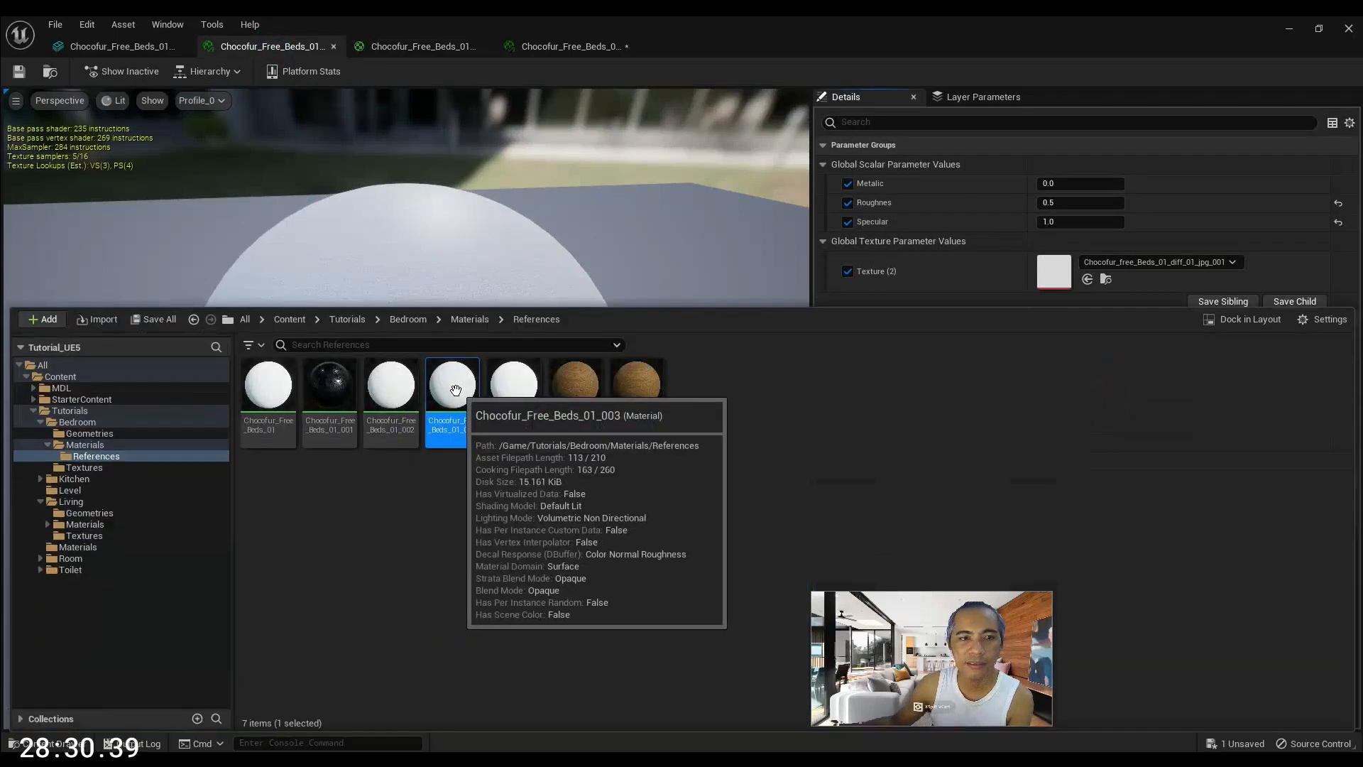
pyautogui.click(568, 44)
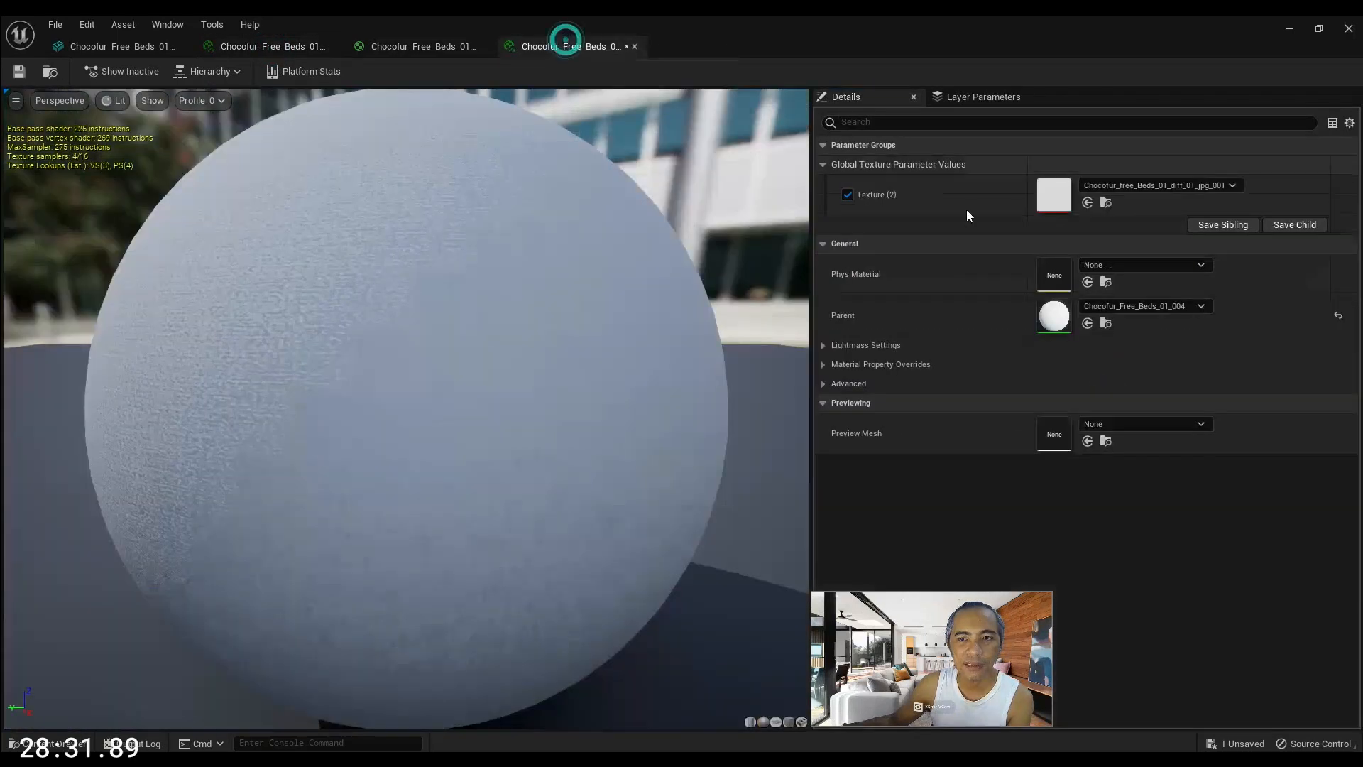
pyautogui.click(1088, 323)
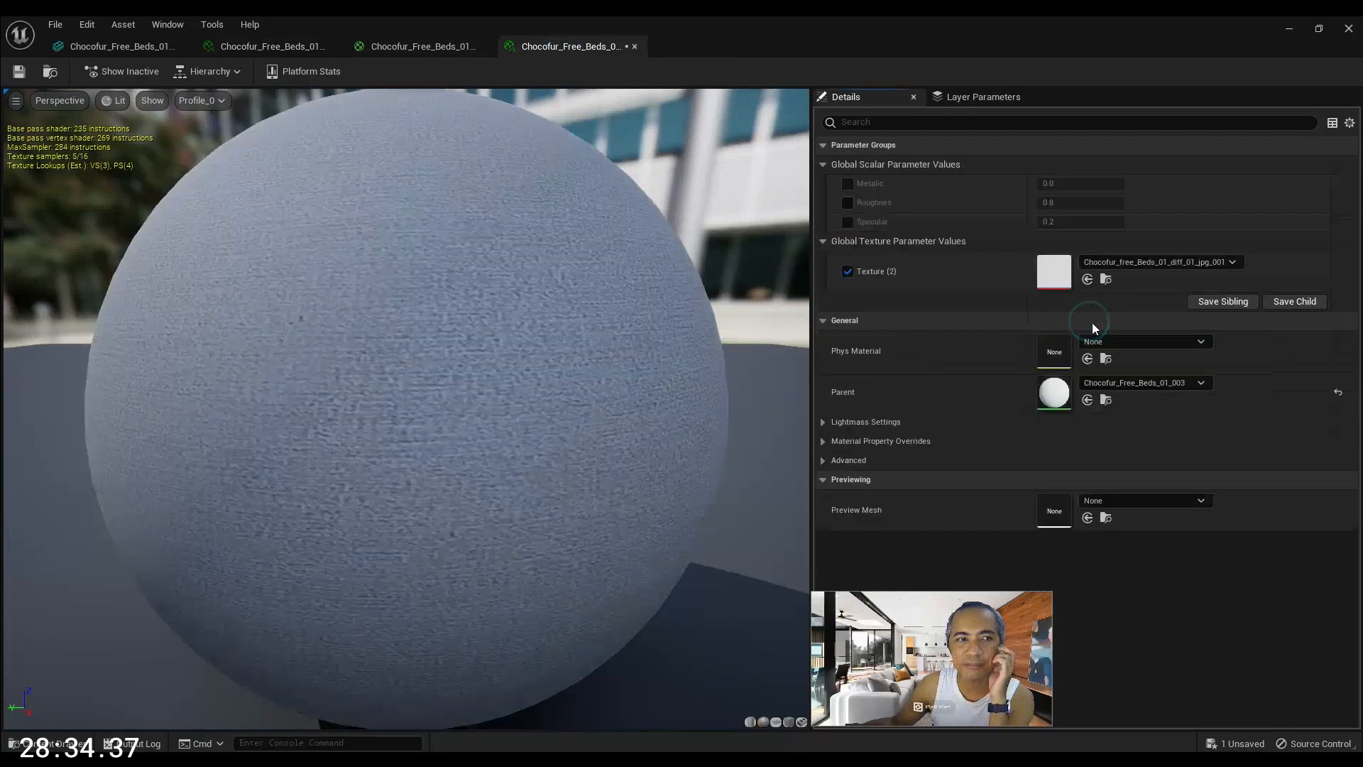
# Enable the Metalic, Roughnes and Specular overrides in Element 1's material instance
pyautogui.doubleClick(1060, 399)
pyautogui.click(552, 51)
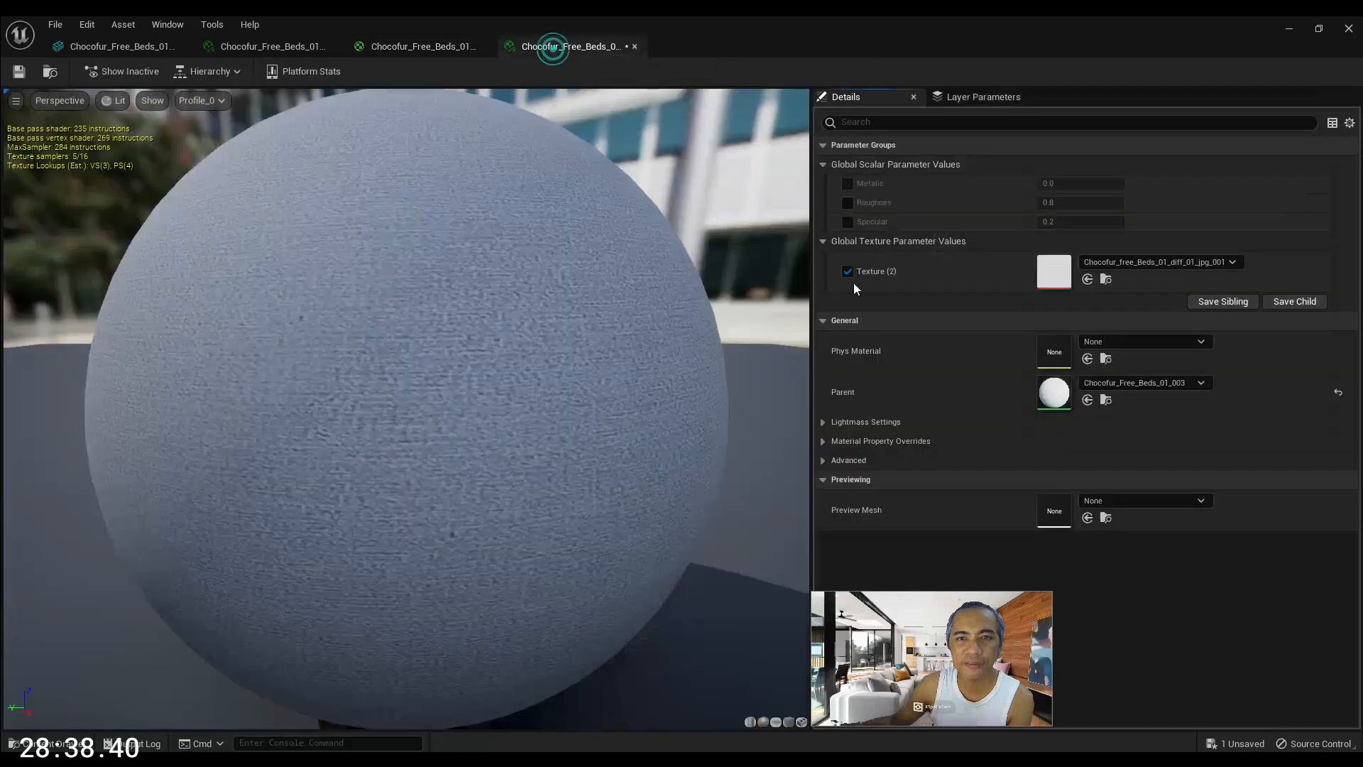
pyautogui.click(848, 183)
pyautogui.click(849, 202)
pyautogui.click(847, 222)
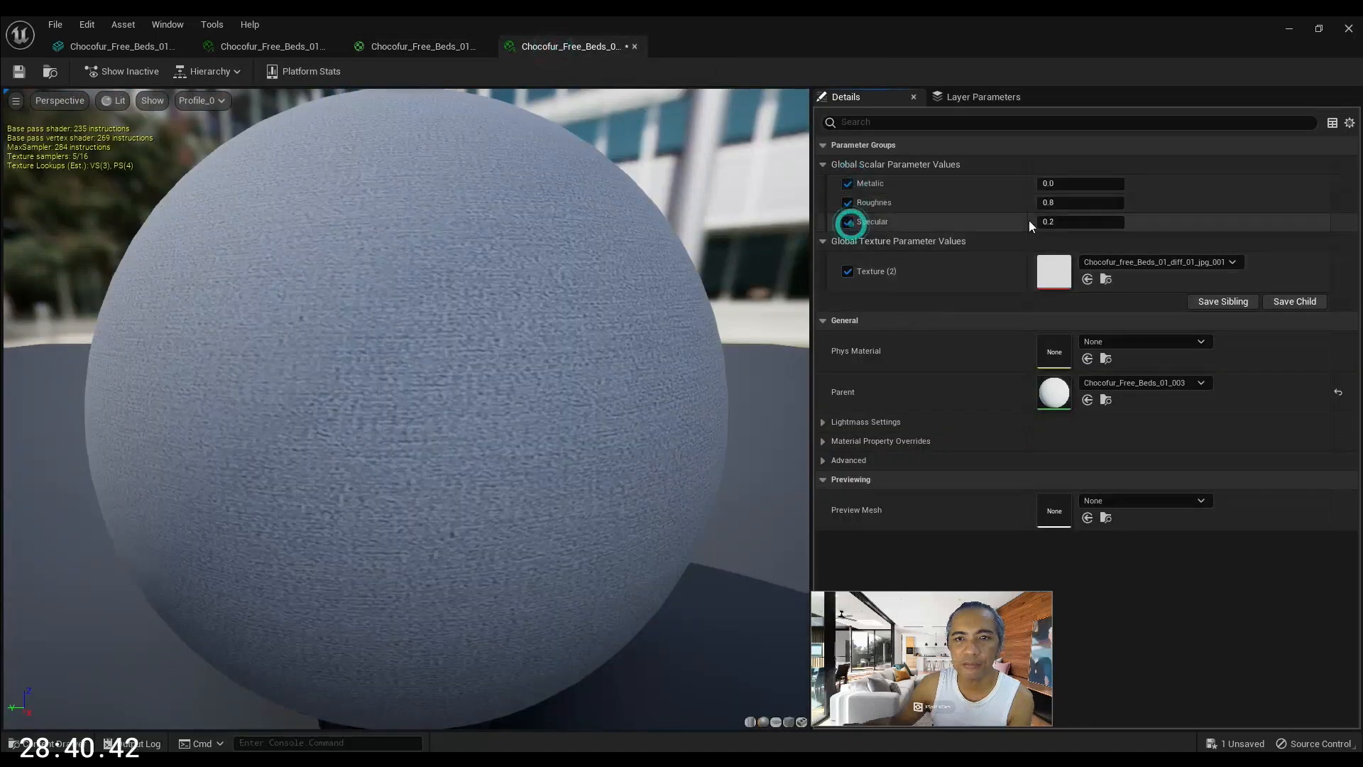
# Set Element 1's instance to Specular 1 and Roughnes 0.5, and save it
pyautogui.click(1057, 222)
pyautogui.write('1')
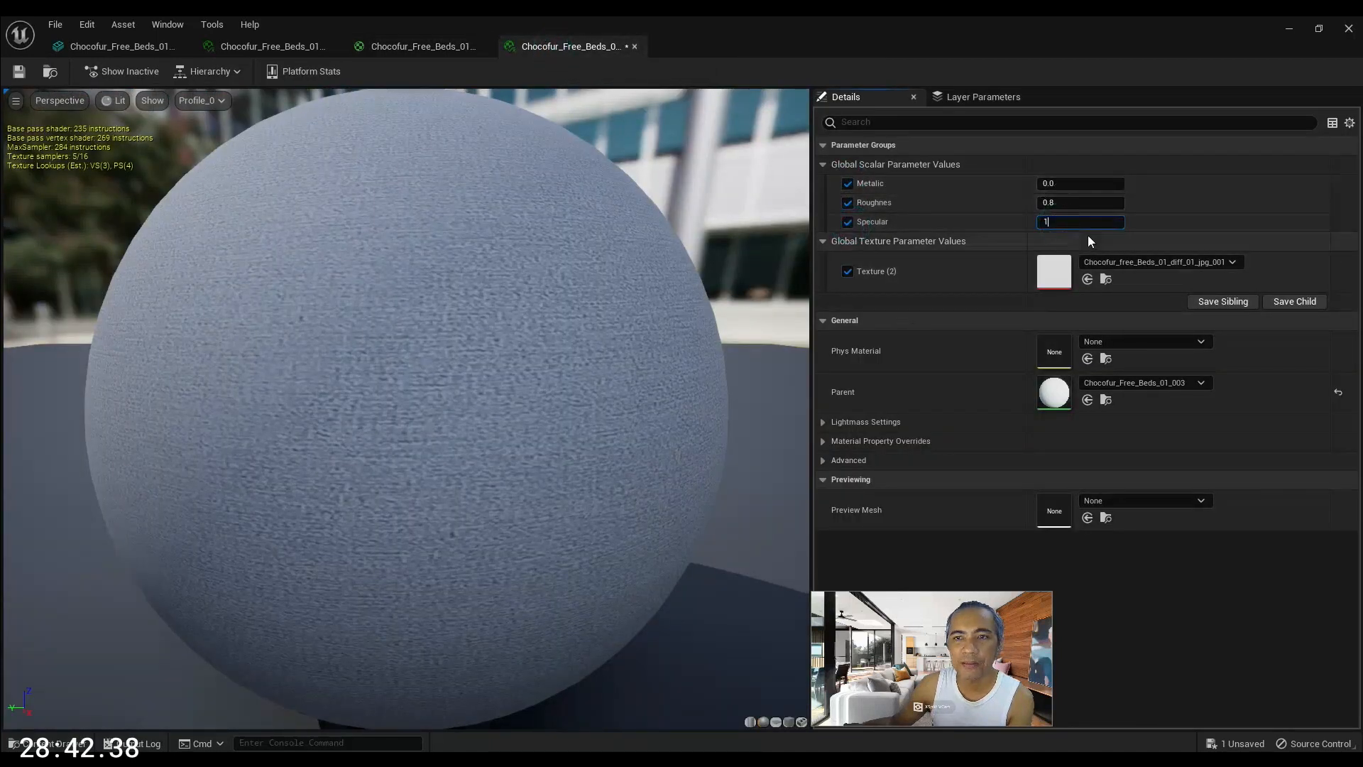
pyautogui.press('Return')
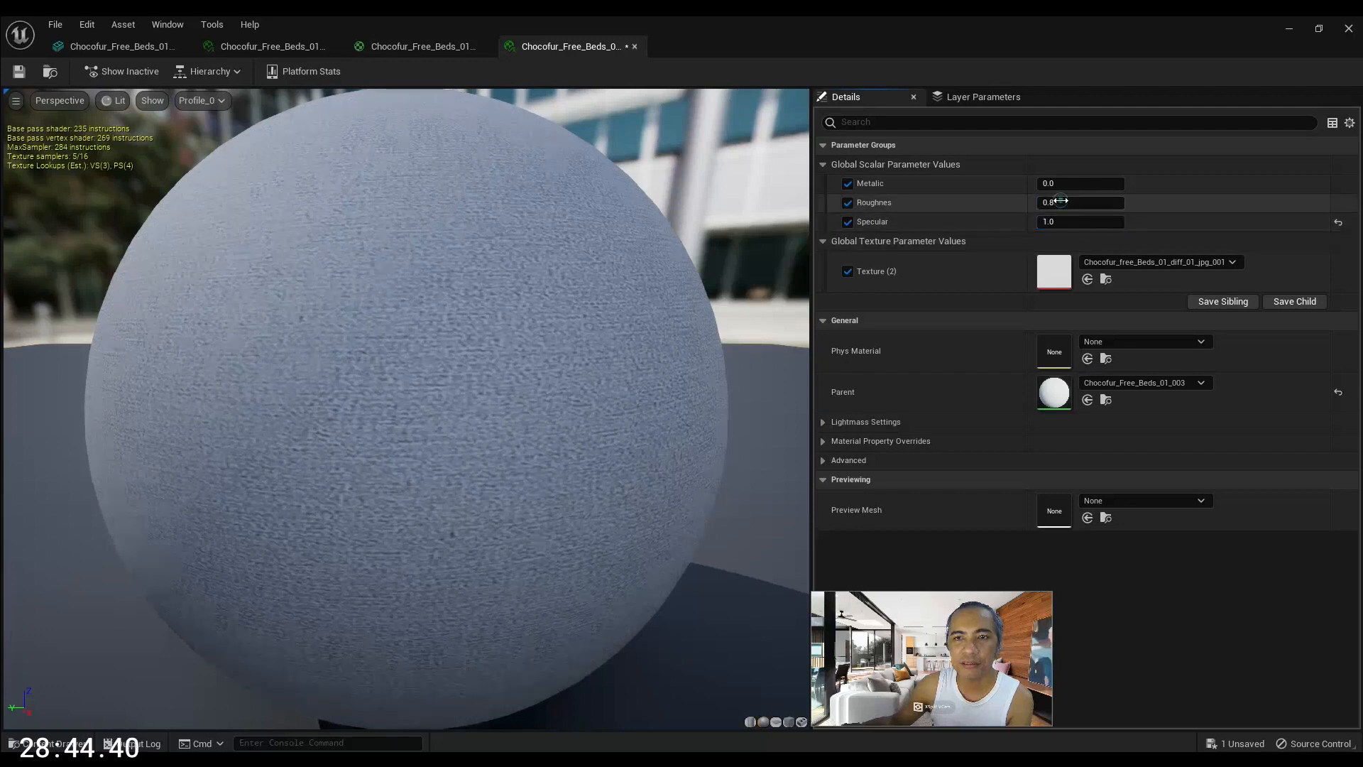
pyautogui.press('Return')
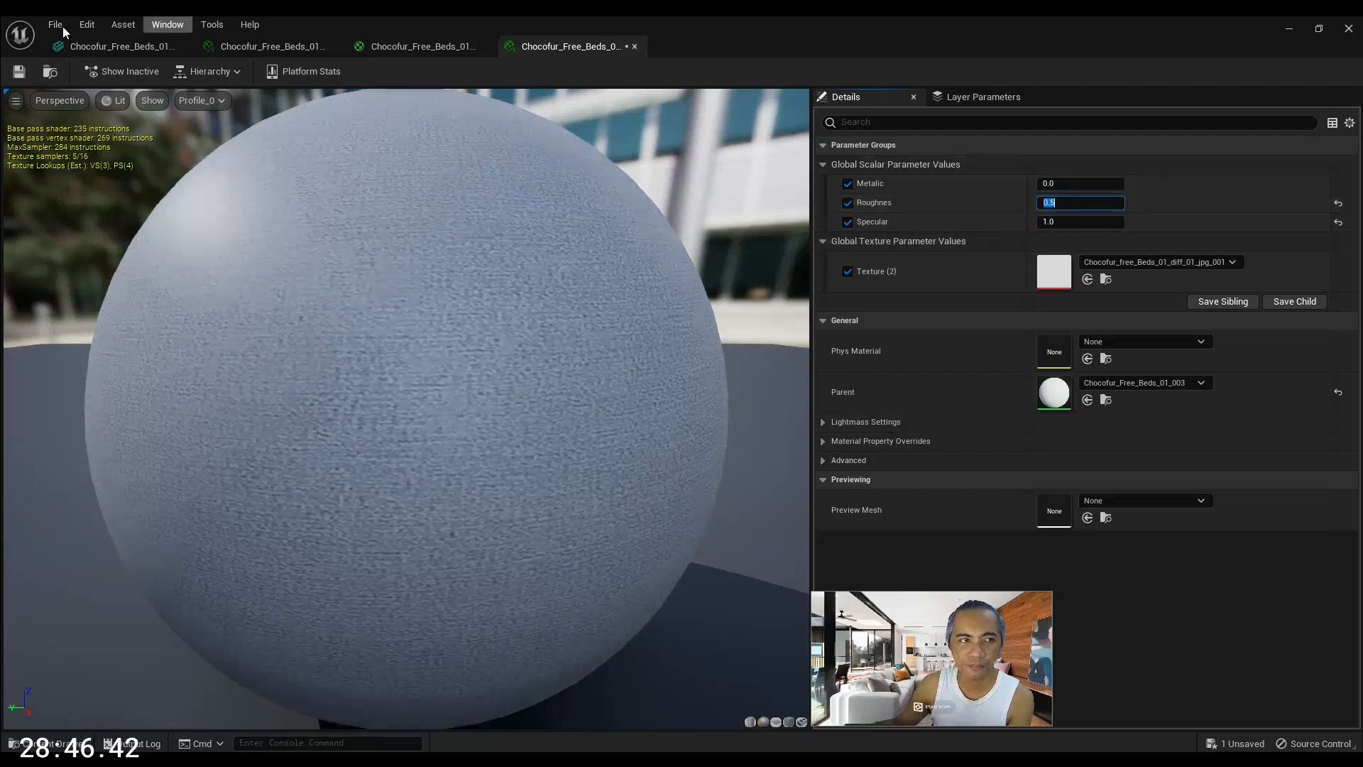
pyautogui.click(20, 74)
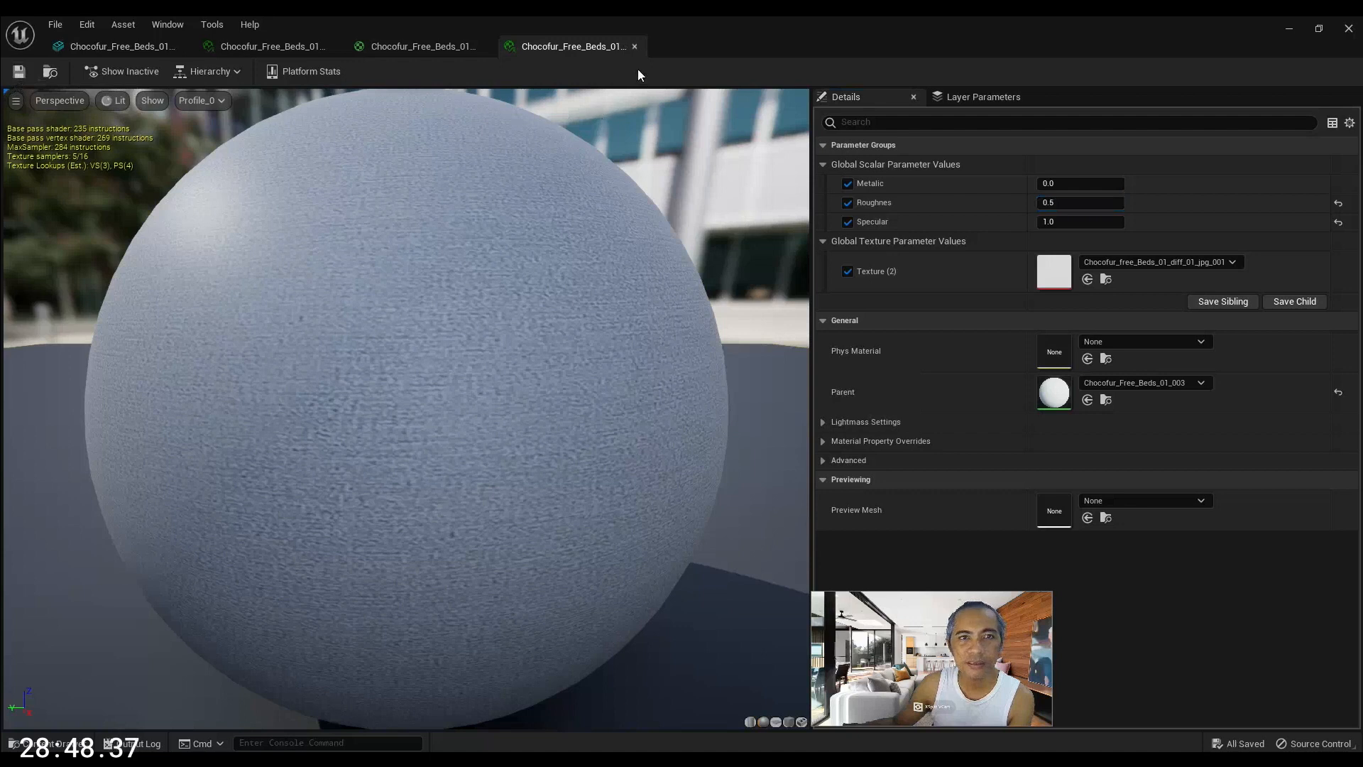
# Go back to the bed mesh and toggle Element 2's isolation on and off to identify the parts using it
pyautogui.click(131, 44)
pyautogui.moveTo(542, 225); pyautogui.dragTo(412, 231)
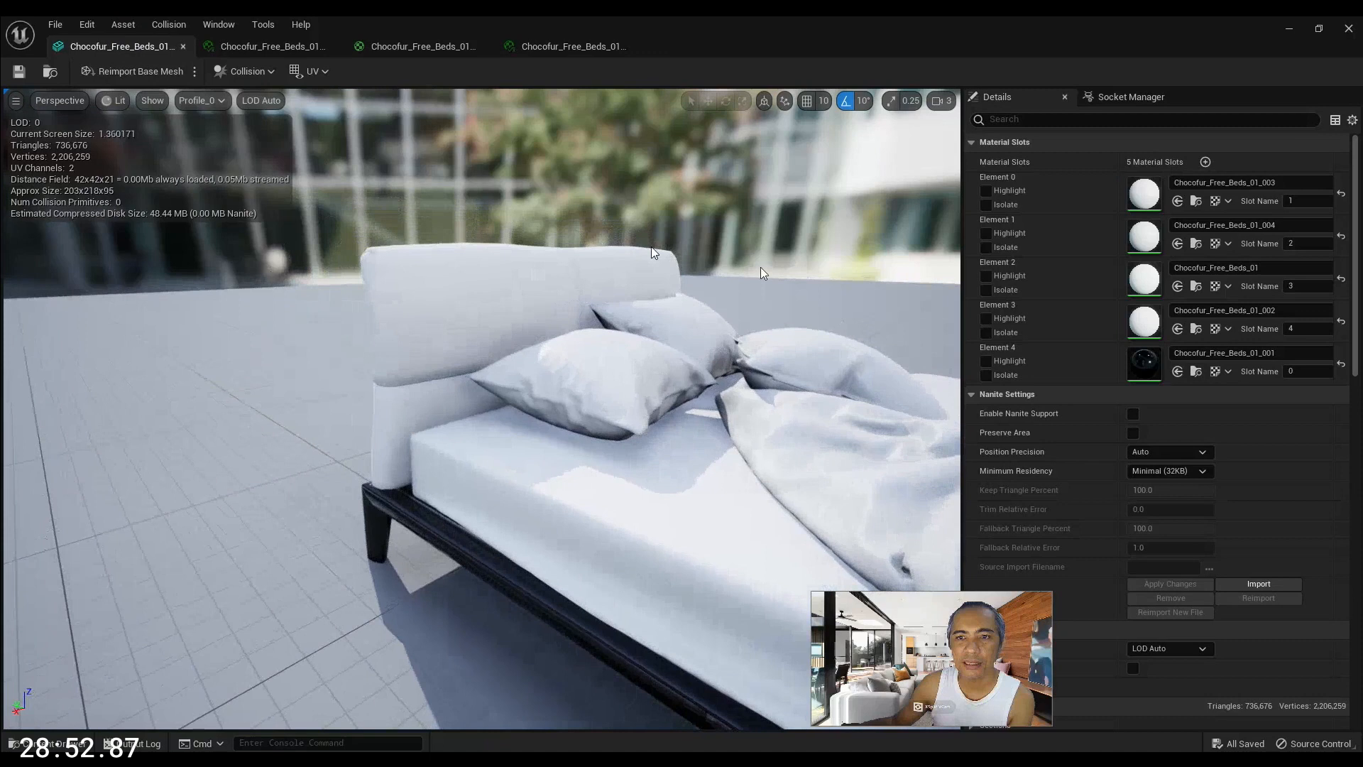
pyautogui.click(987, 290)
pyautogui.click(987, 290)
pyautogui.click(987, 290)
pyautogui.click(987, 290)
pyautogui.click(987, 291)
pyautogui.click(986, 290)
pyautogui.click(987, 290)
pyautogui.click(987, 290)
pyautogui.click(987, 290)
pyautogui.click(987, 291)
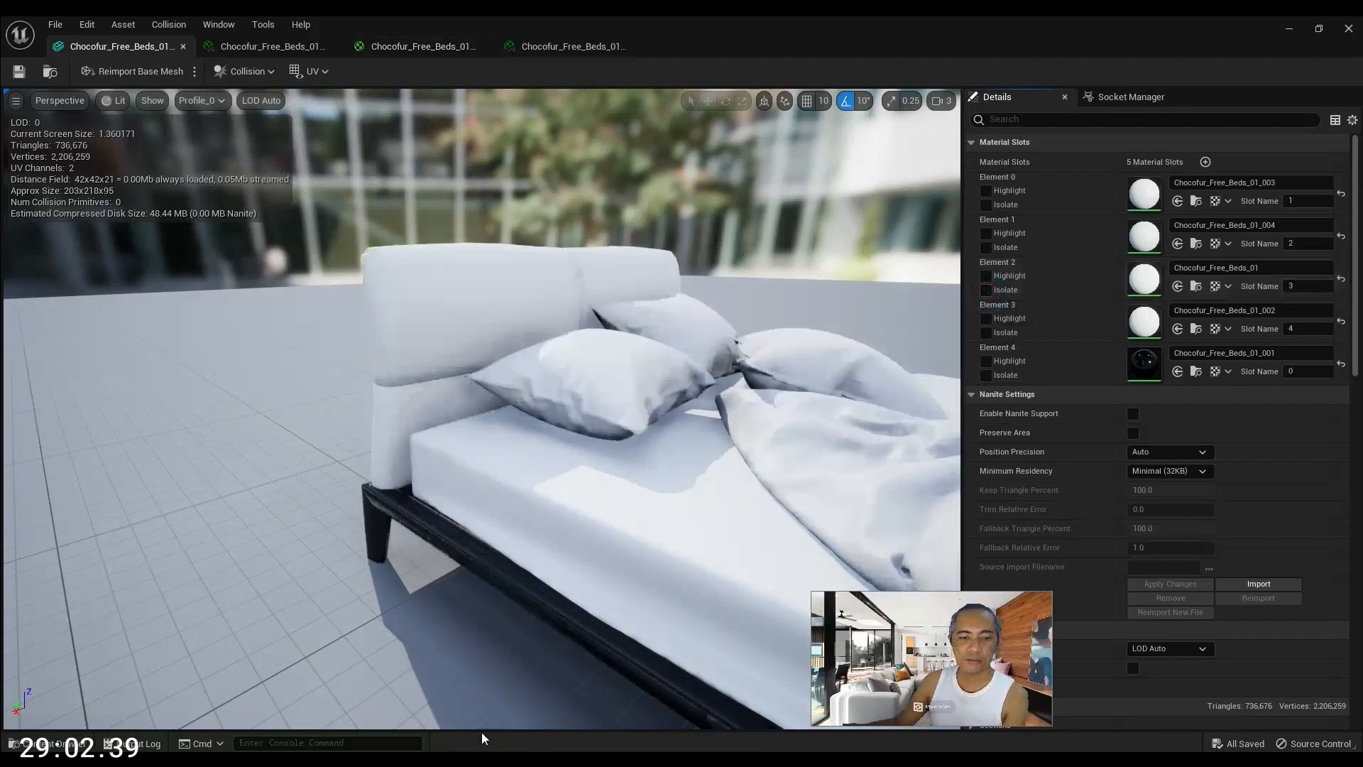
# Switch to Blender and examine the Chocofur_Free_Beds_01 material's nodes and the file name of its image texture
pyautogui.hotkey('alt', 'Tab')
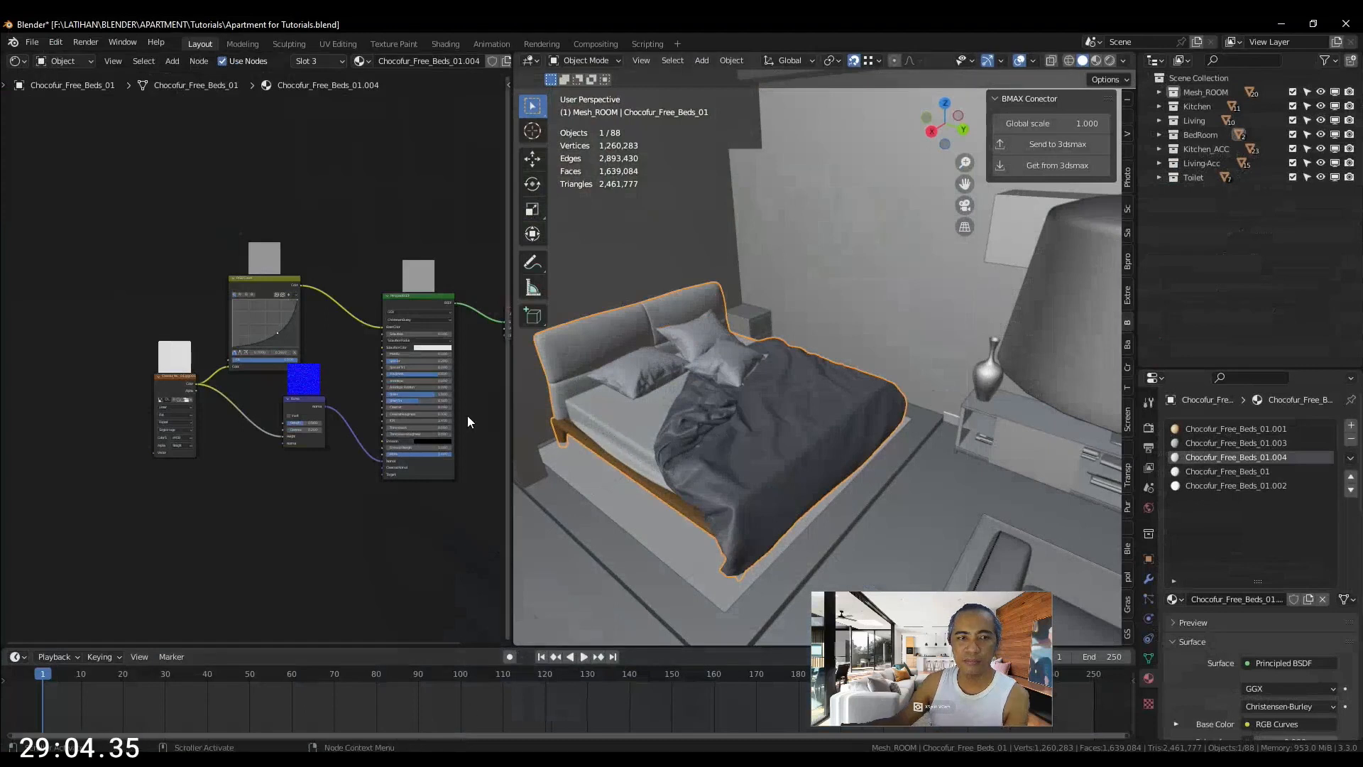
pyautogui.click(1211, 470)
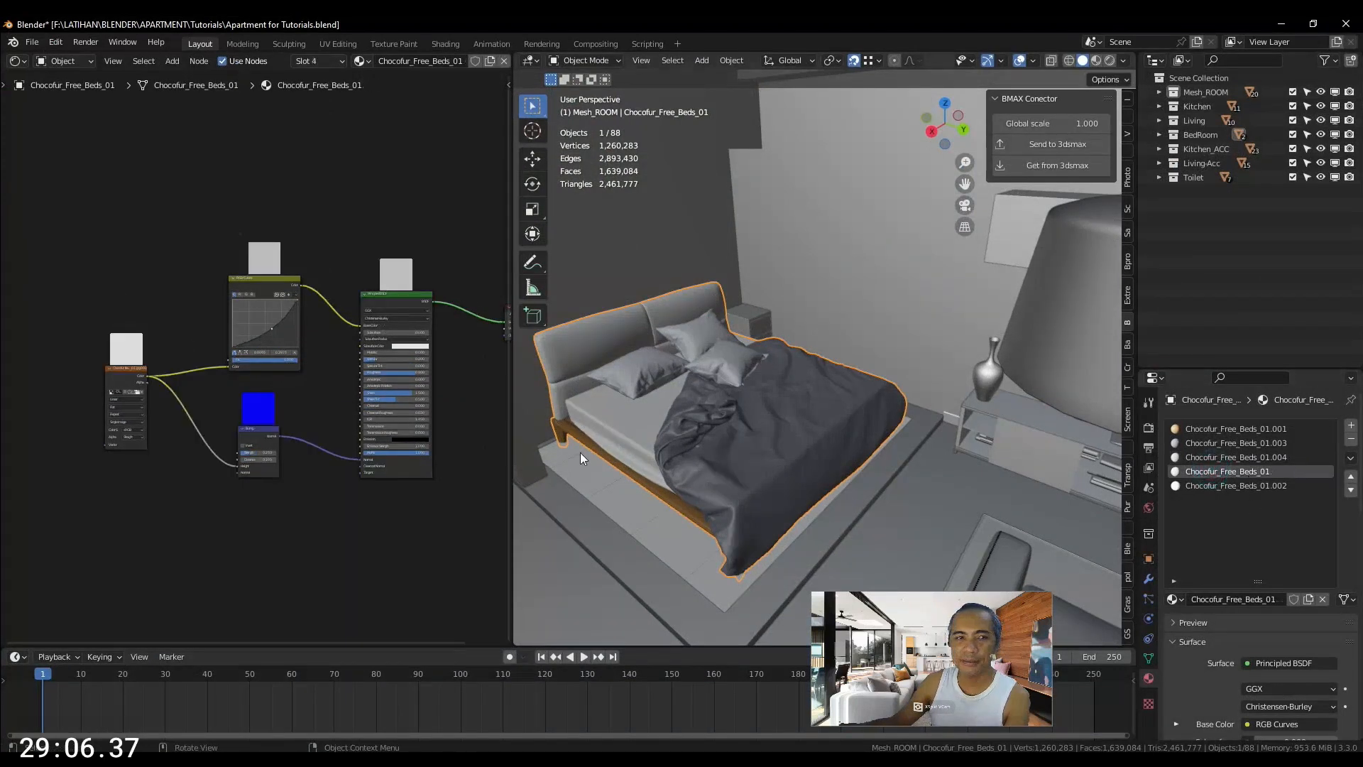
pyautogui.scroll(5, 170, 412)
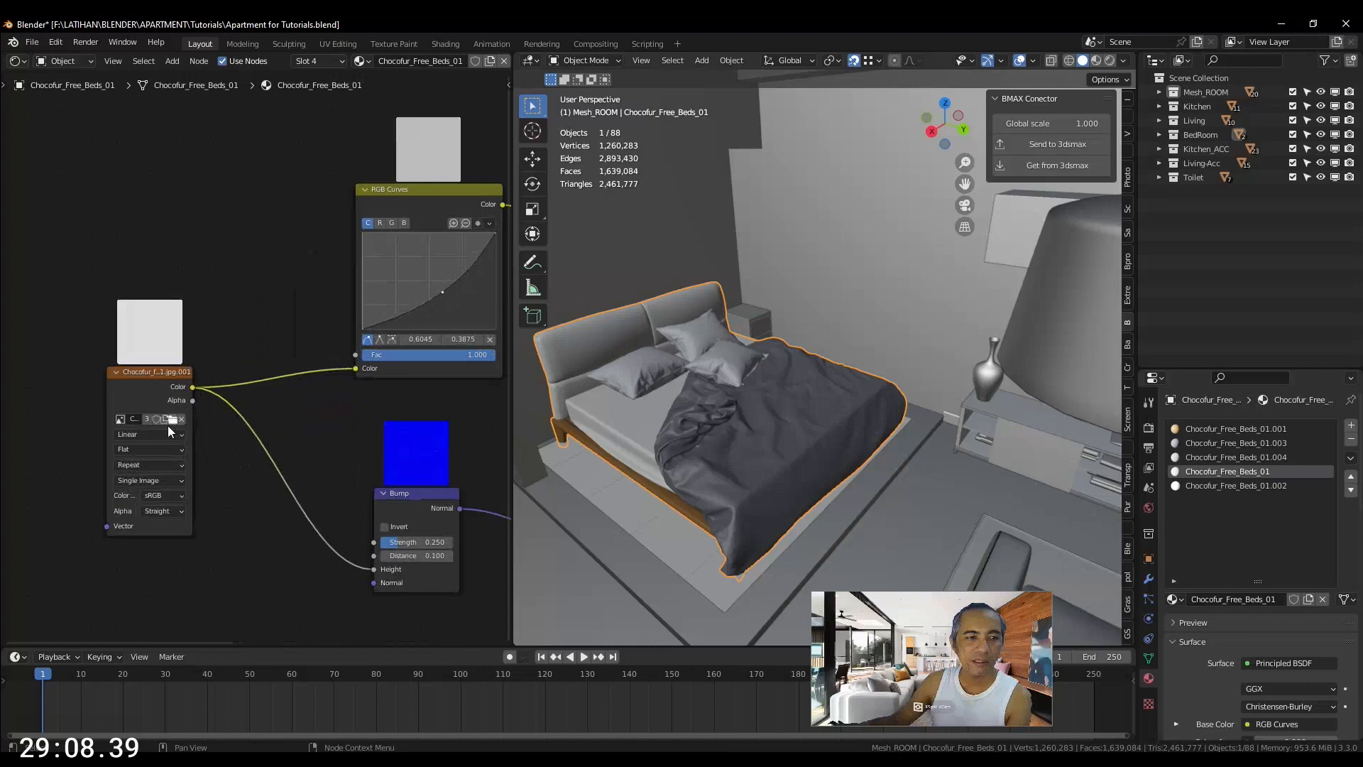
pyautogui.click(176, 420)
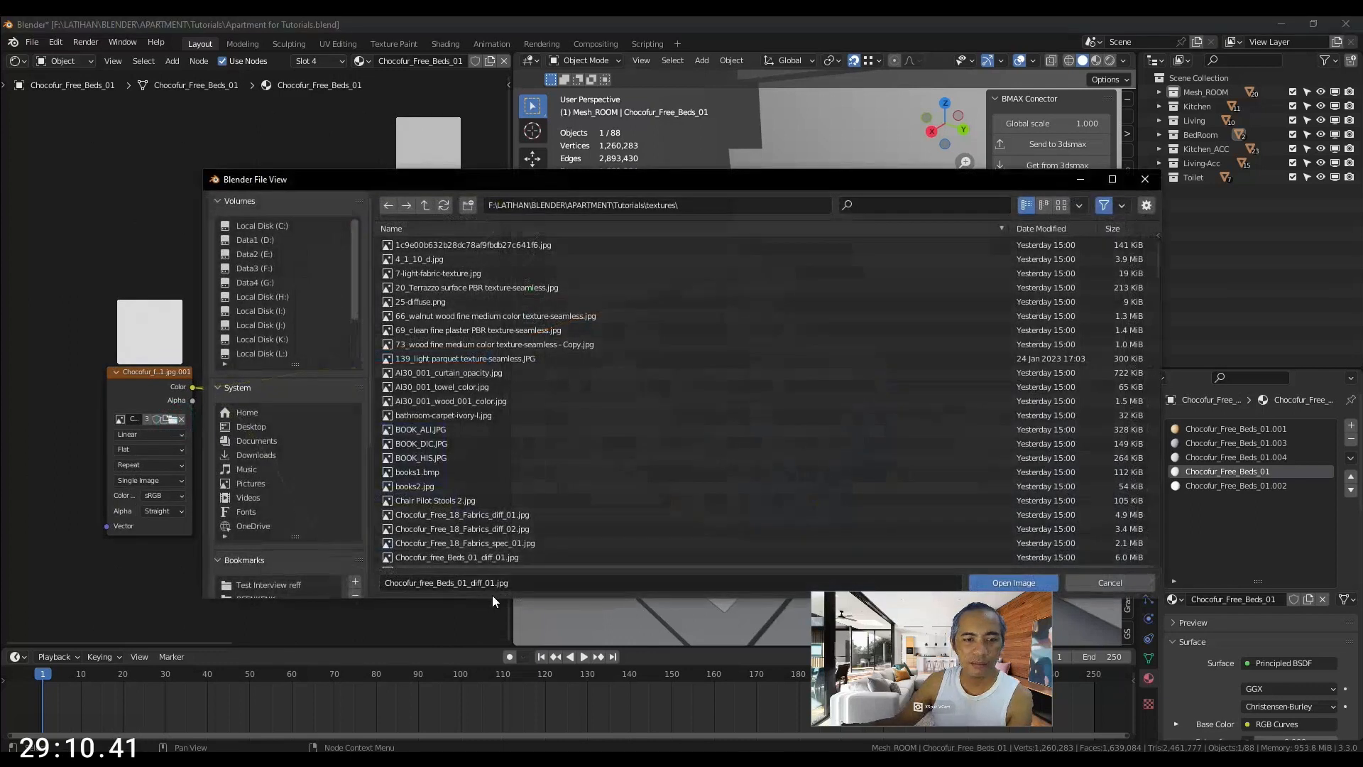
pyautogui.click(1144, 179)
pyautogui.scroll(1, 292, 303)
pyautogui.moveTo(287, 302); pyautogui.dragTo(200, 299, button='middle')
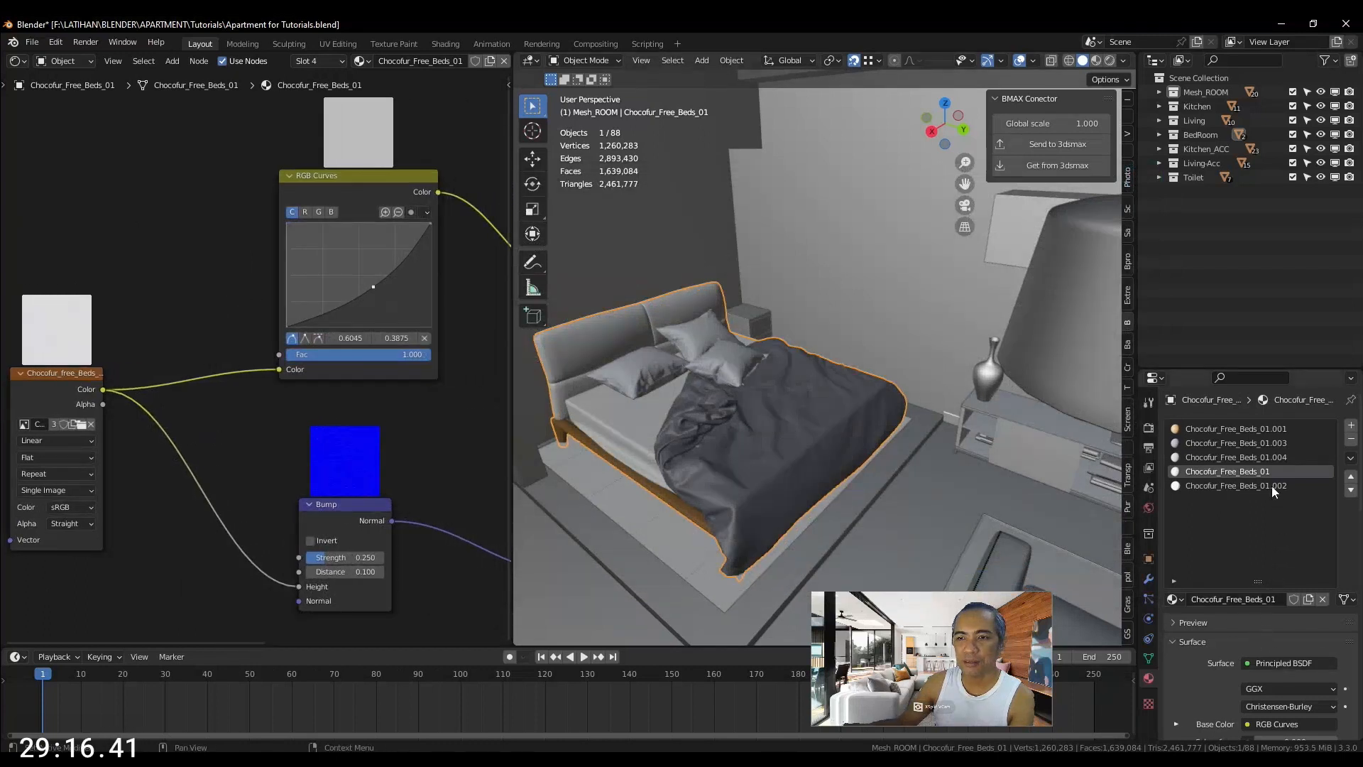
# Switch to Unreal Engine, open Element 2's material instance and set its parent to the Chocofur_Free_Beds_01_003 material
pyautogui.click(1281, 23)
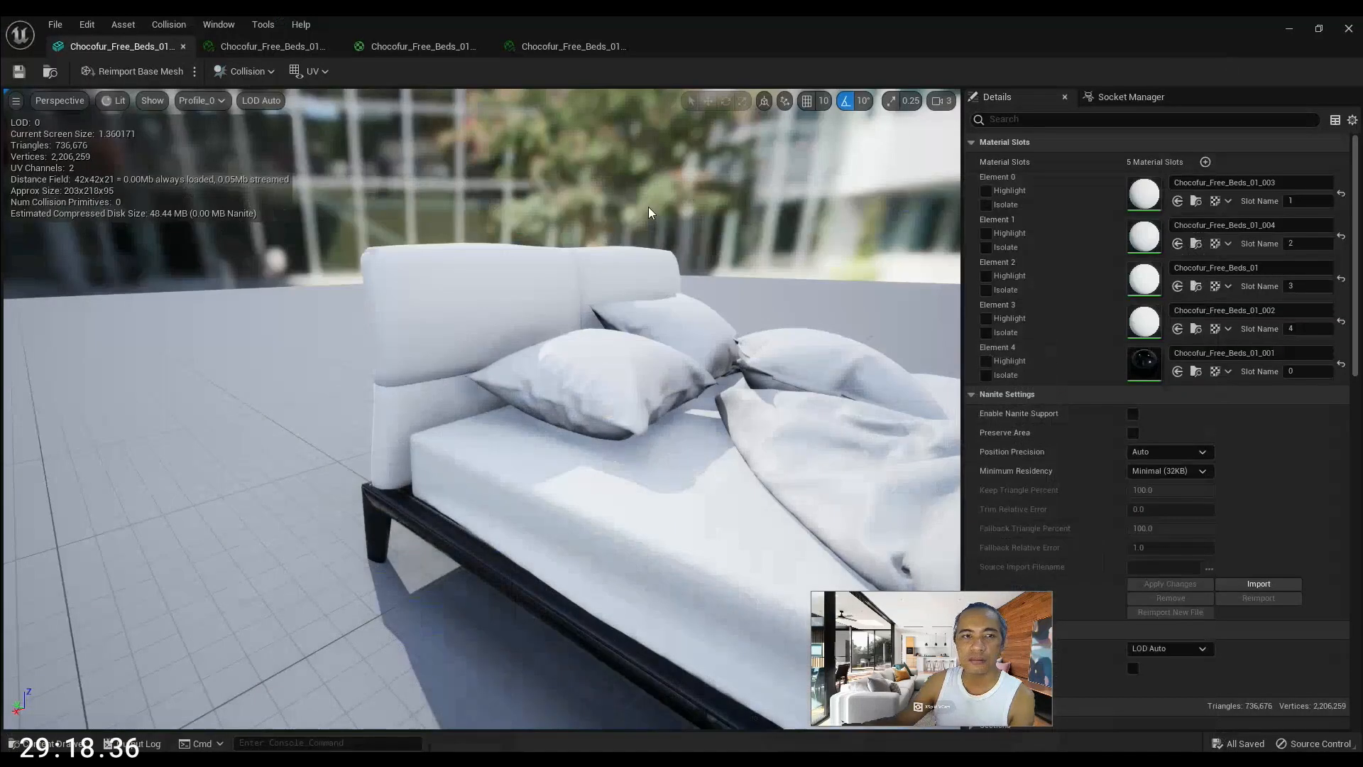
pyautogui.doubleClick(1151, 279)
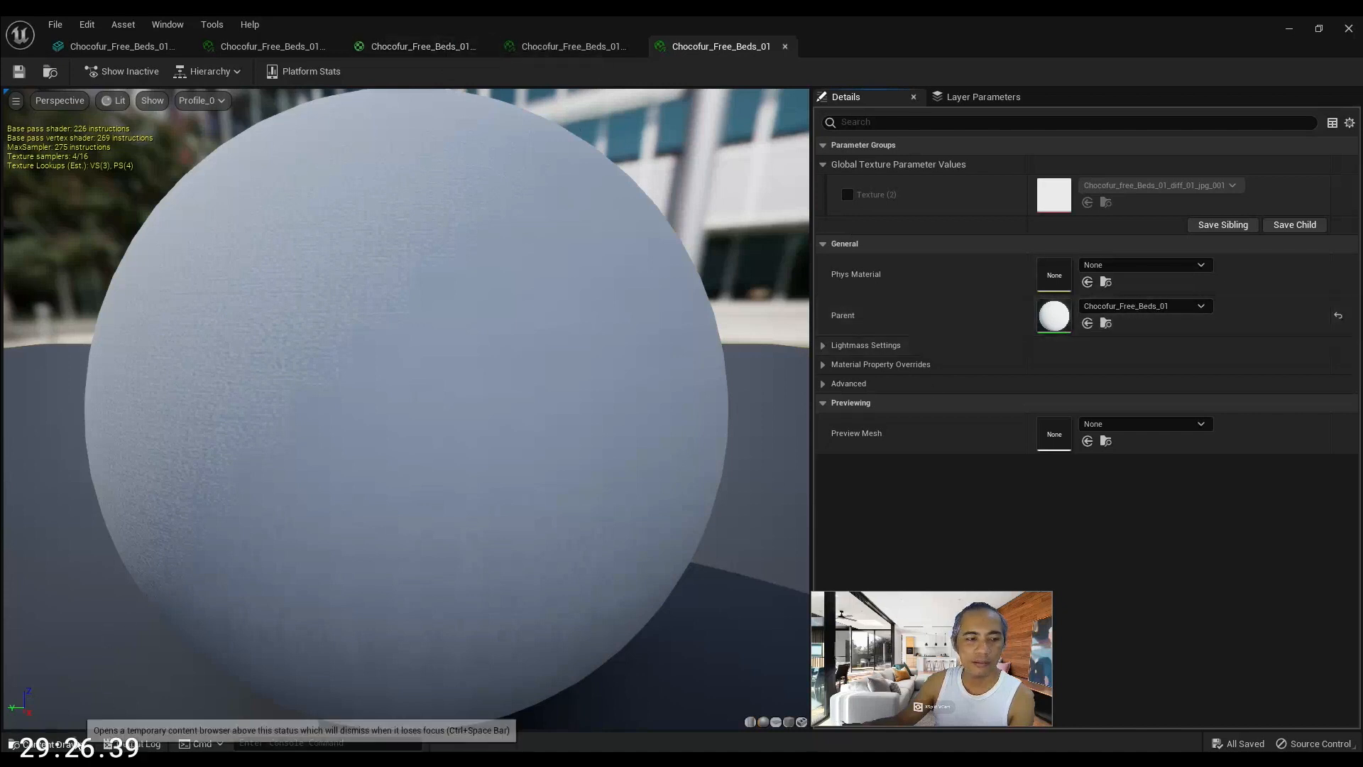
pyautogui.click(78, 742)
pyautogui.click(462, 390)
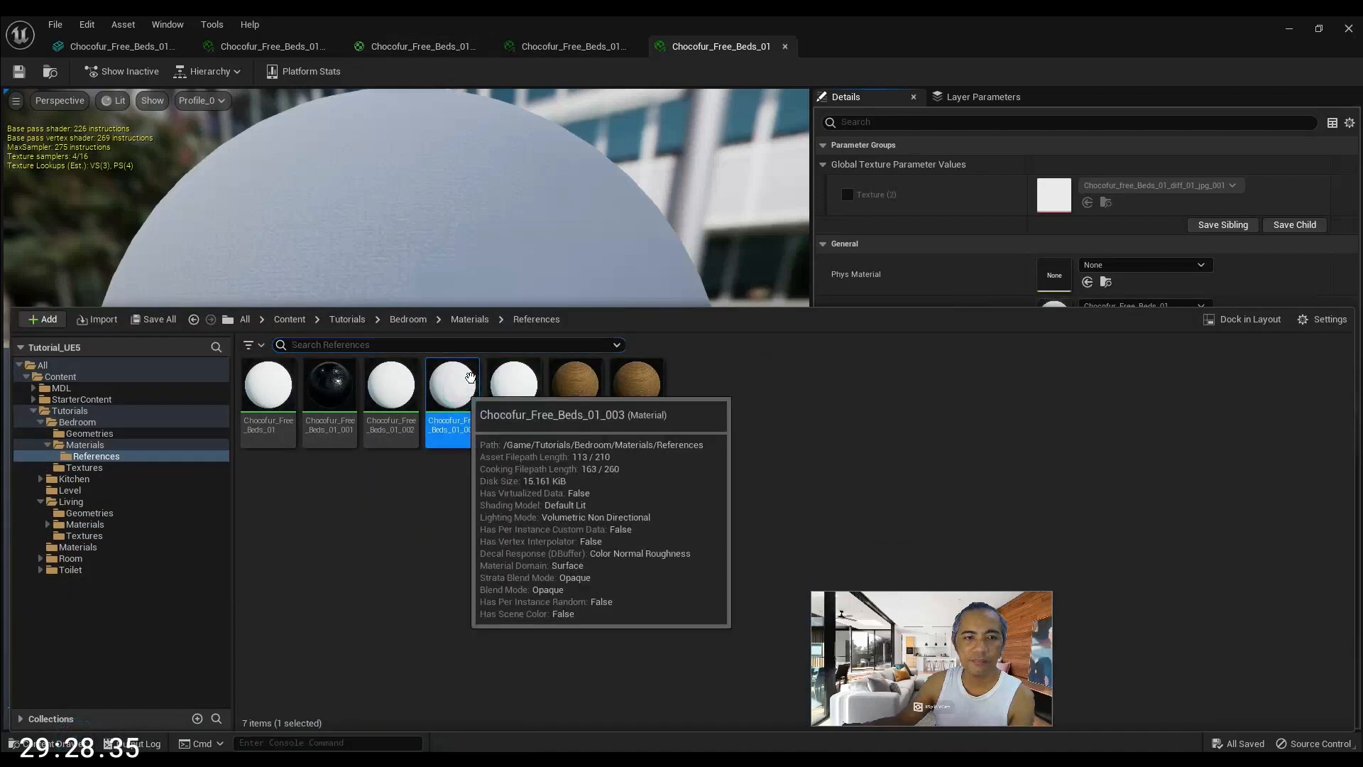
pyautogui.click(420, 40)
pyautogui.click(266, 43)
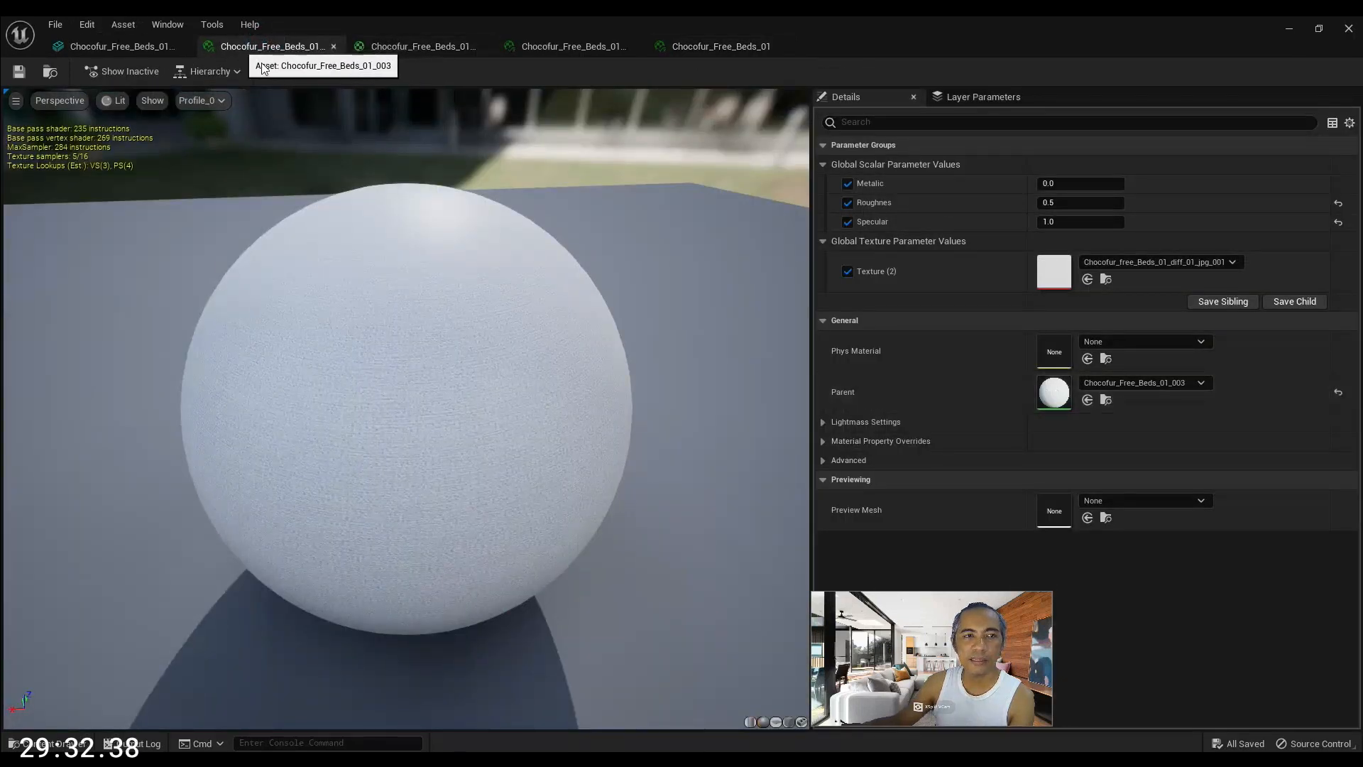
pyautogui.click(1105, 400)
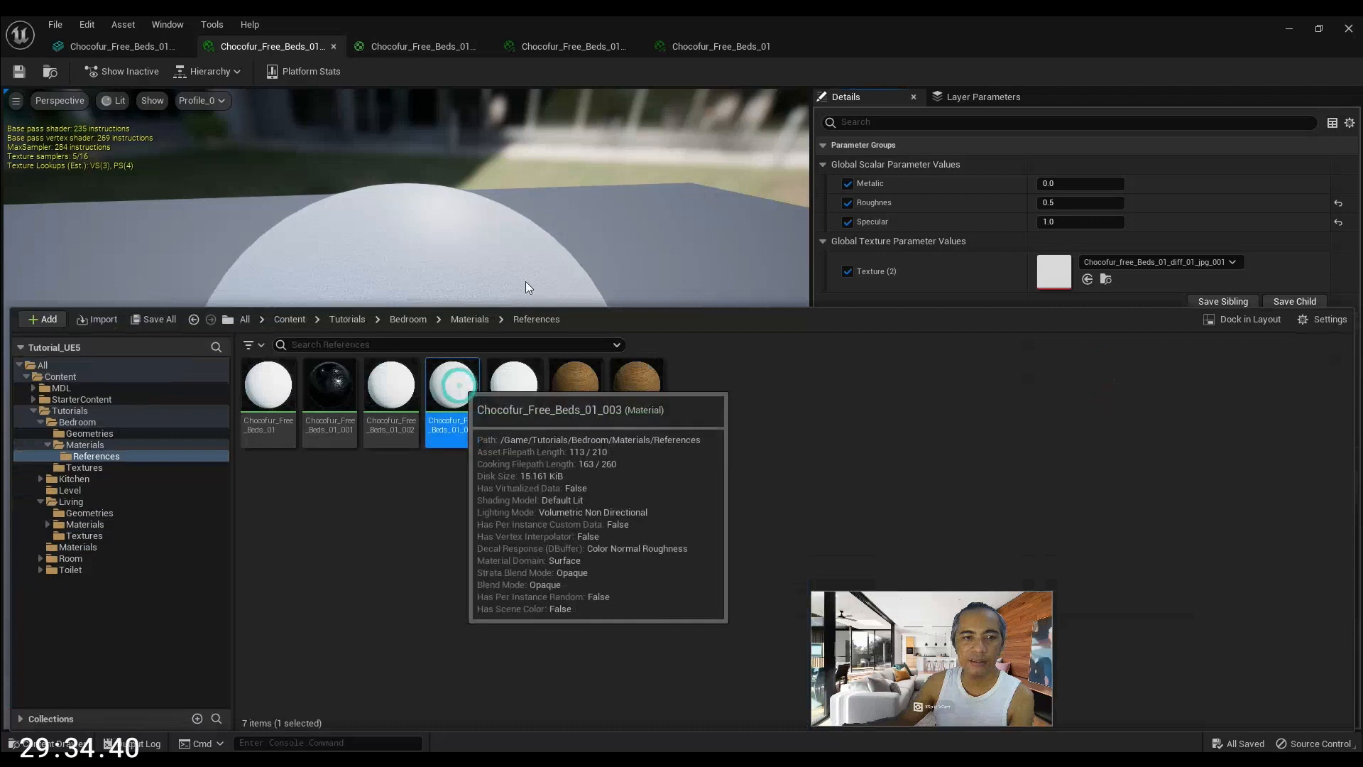
pyautogui.click(706, 46)
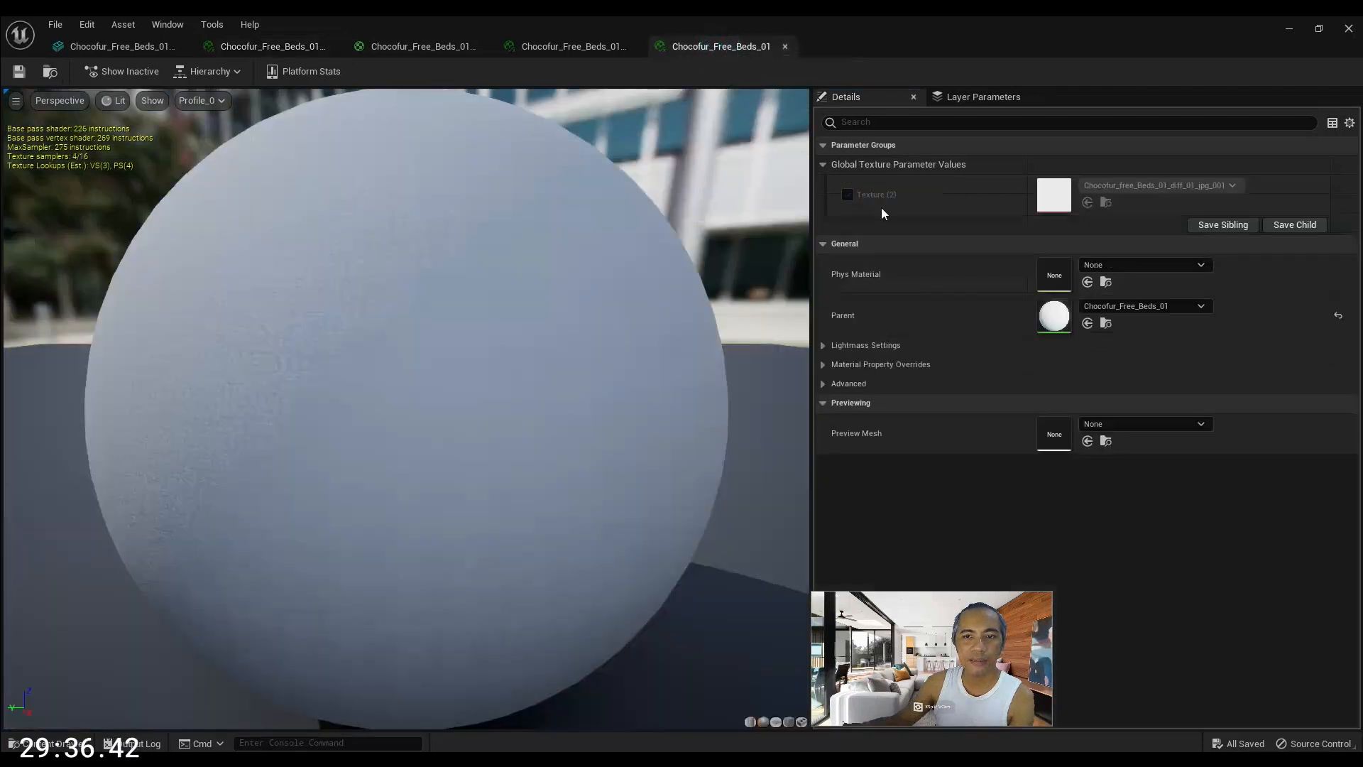
pyautogui.click(1089, 324)
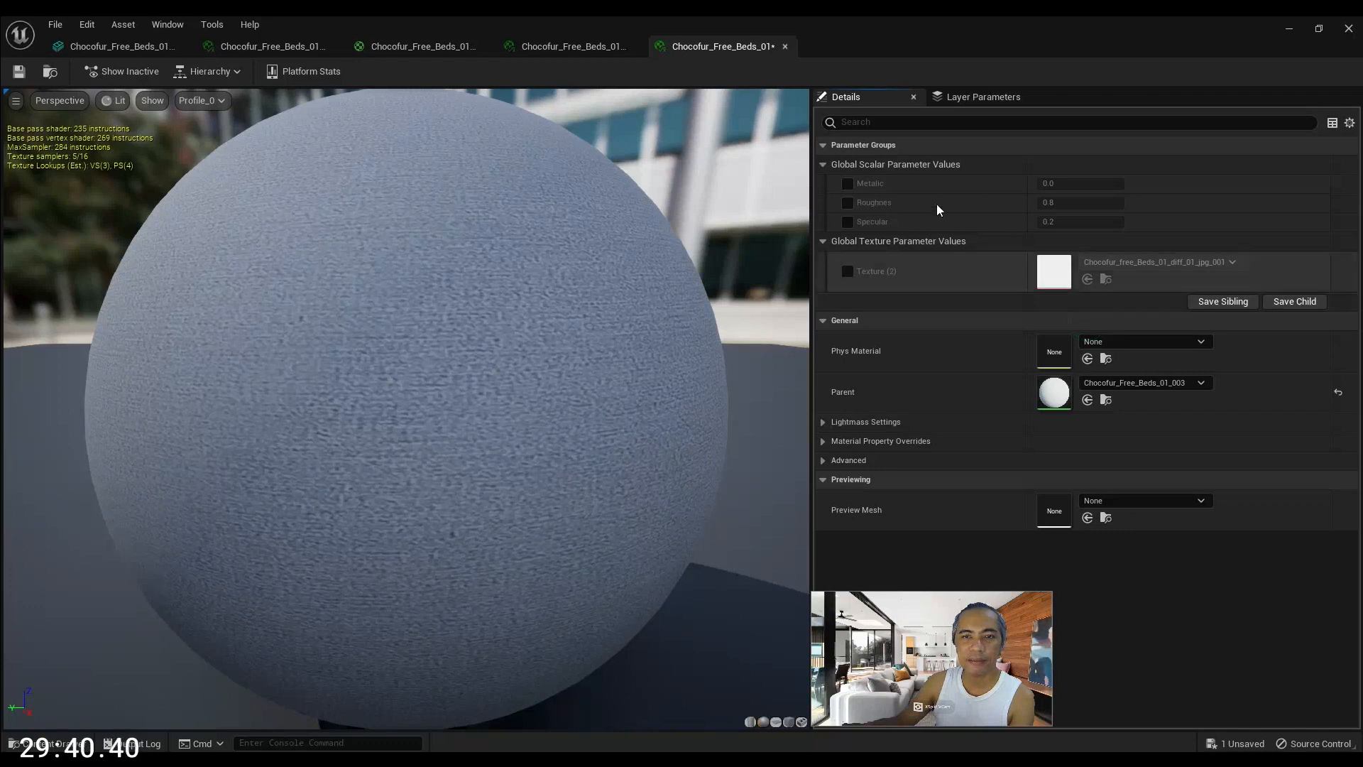
# Enable the Metalic, Roughnes, Specular and Texture (2) overrides in Element 2's material instance
pyautogui.click(848, 183)
pyautogui.click(847, 202)
pyautogui.click(848, 222)
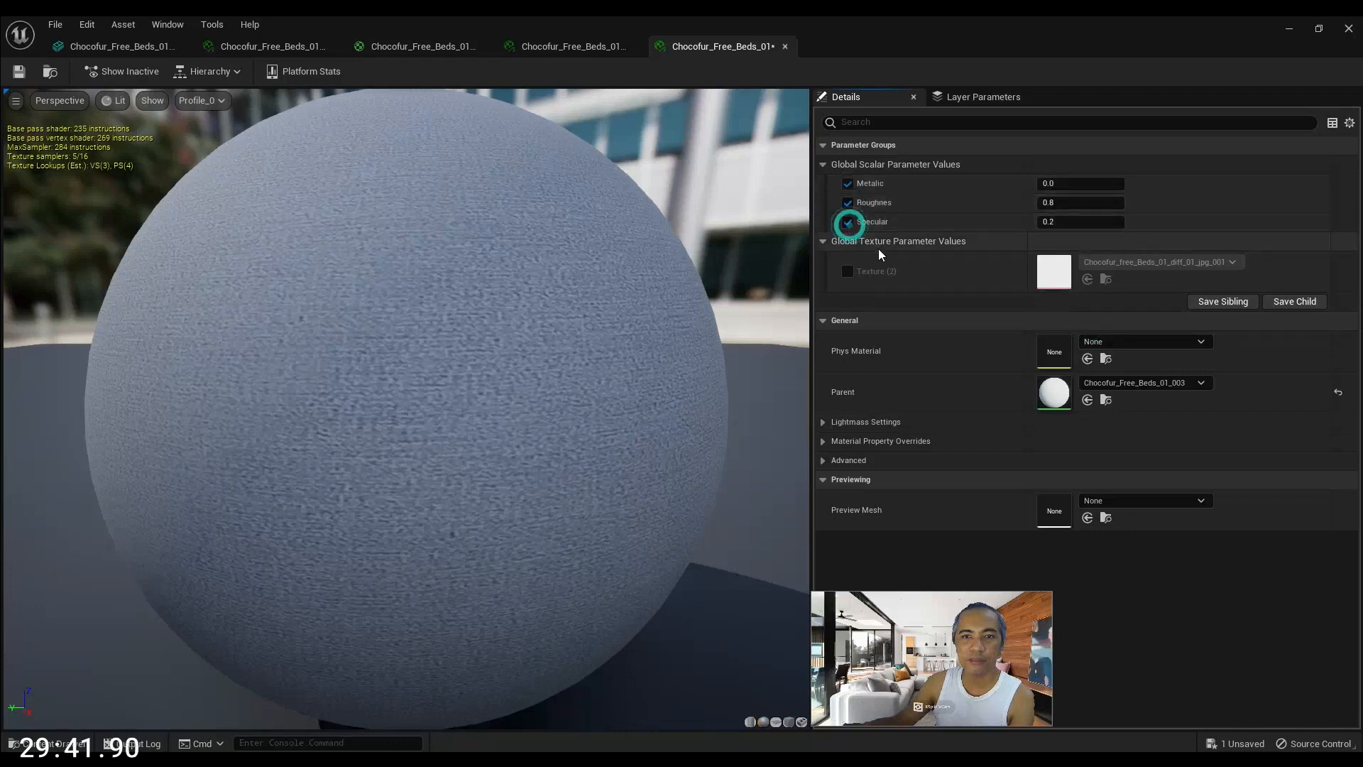
pyautogui.click(847, 271)
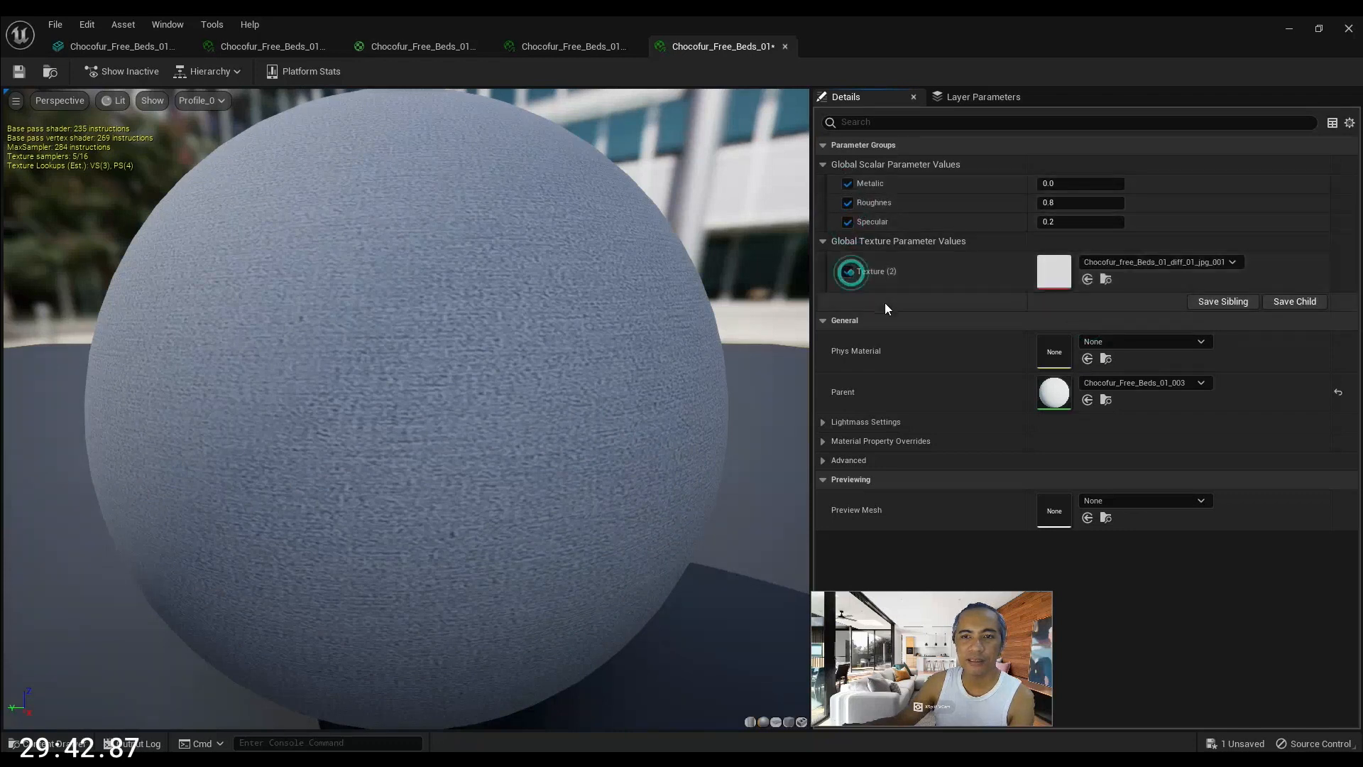
# Set Element 2's instance to Specular 1 and Roughnes 0.5, and save it
pyautogui.press('Return')
pyautogui.click(1071, 205)
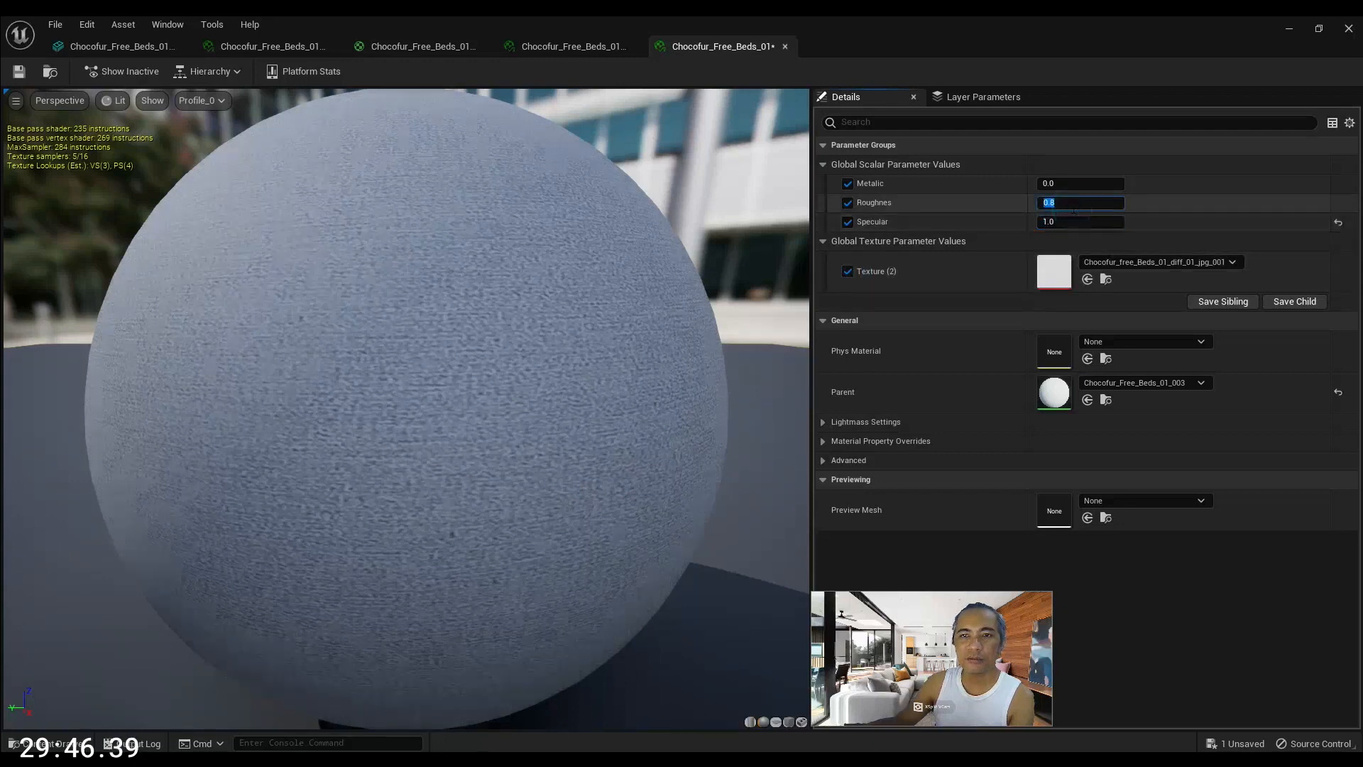
pyautogui.write('0.5')
pyautogui.press('Return')
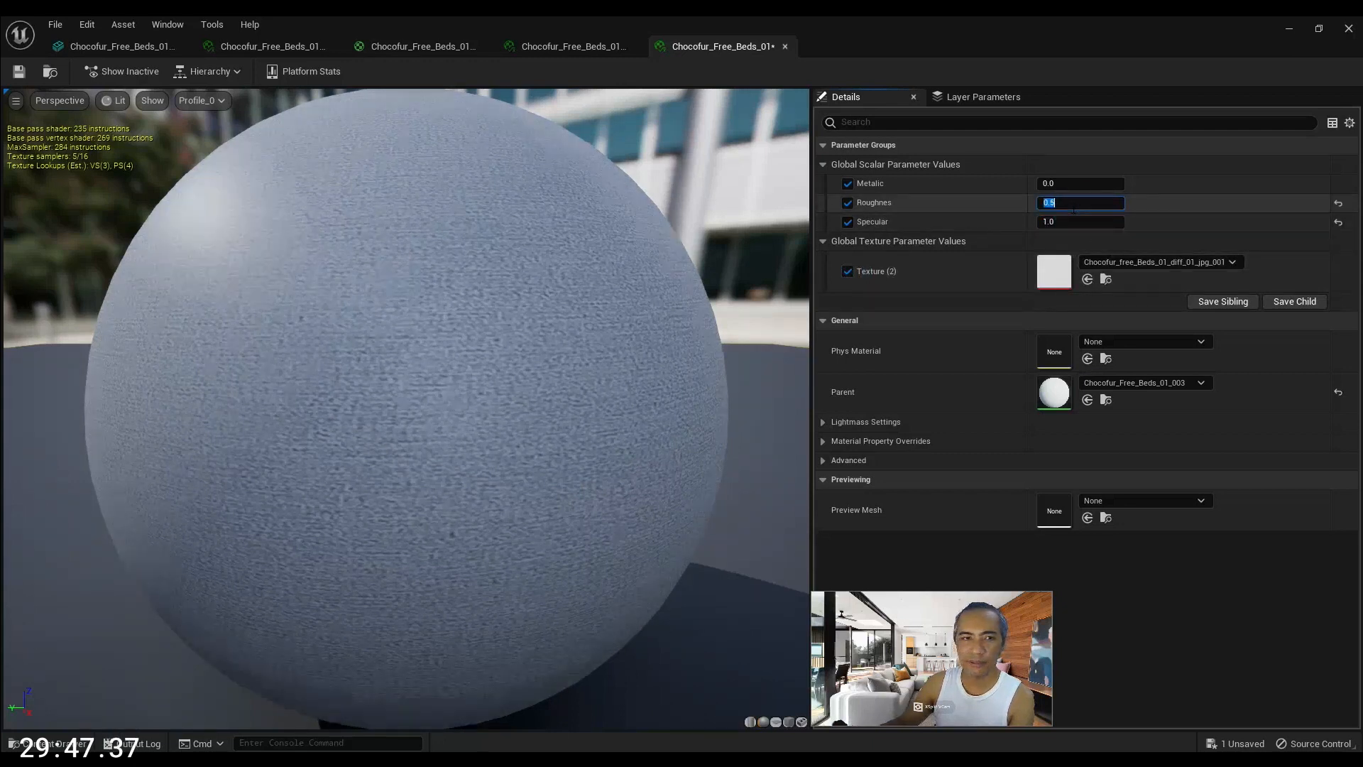
pyautogui.click(19, 72)
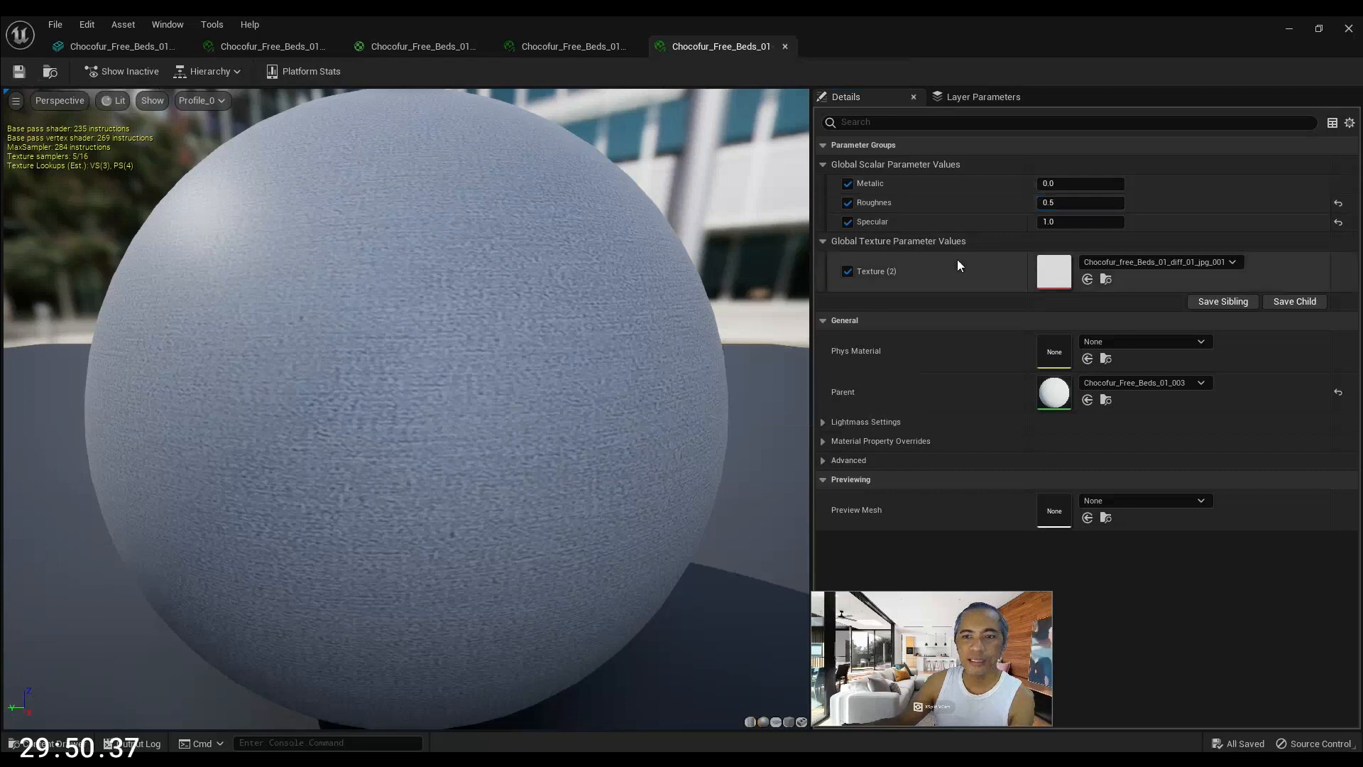
# Locate the instance's Texture (2) image in the project's content and inspect the fabric weave on the preview sphere
pyautogui.moveTo(566, 334); pyautogui.dragTo(607, 355)
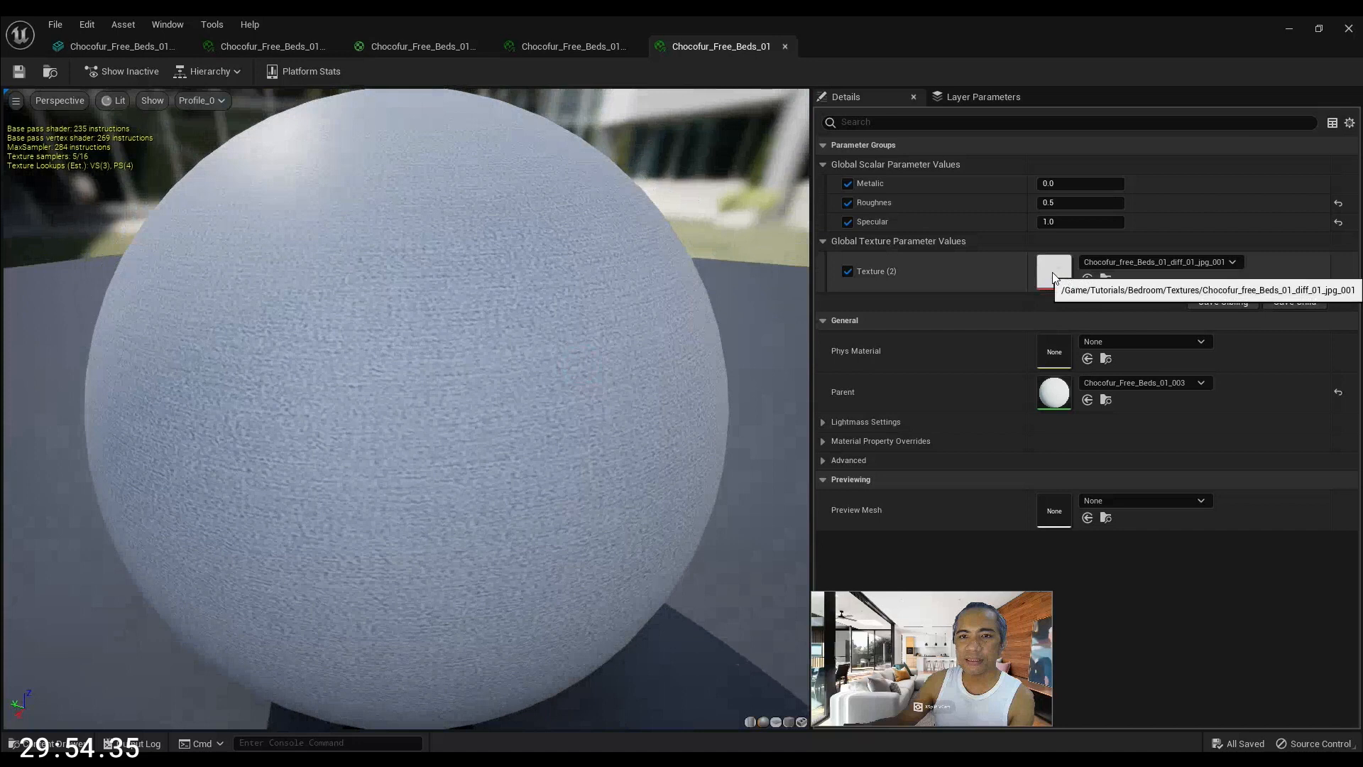
pyautogui.click(1106, 279)
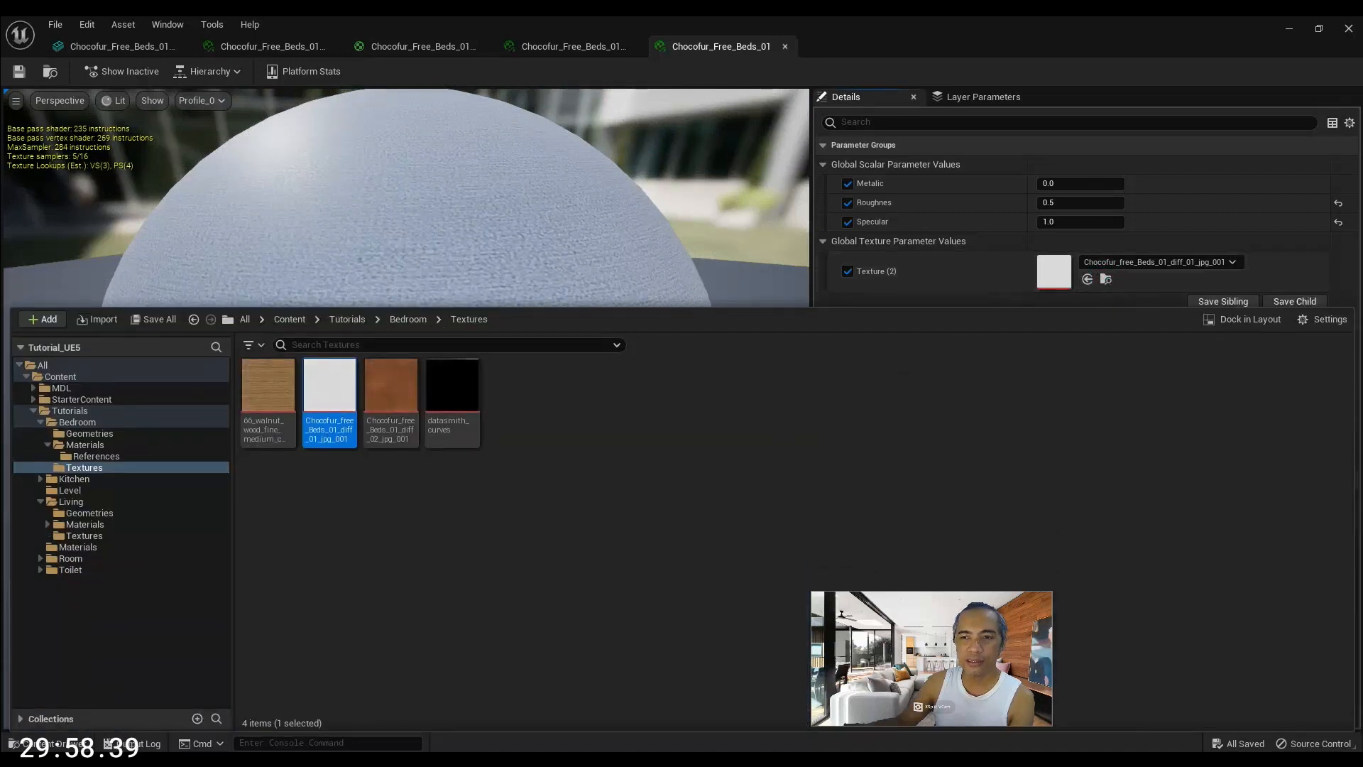
pyautogui.click(573, 266)
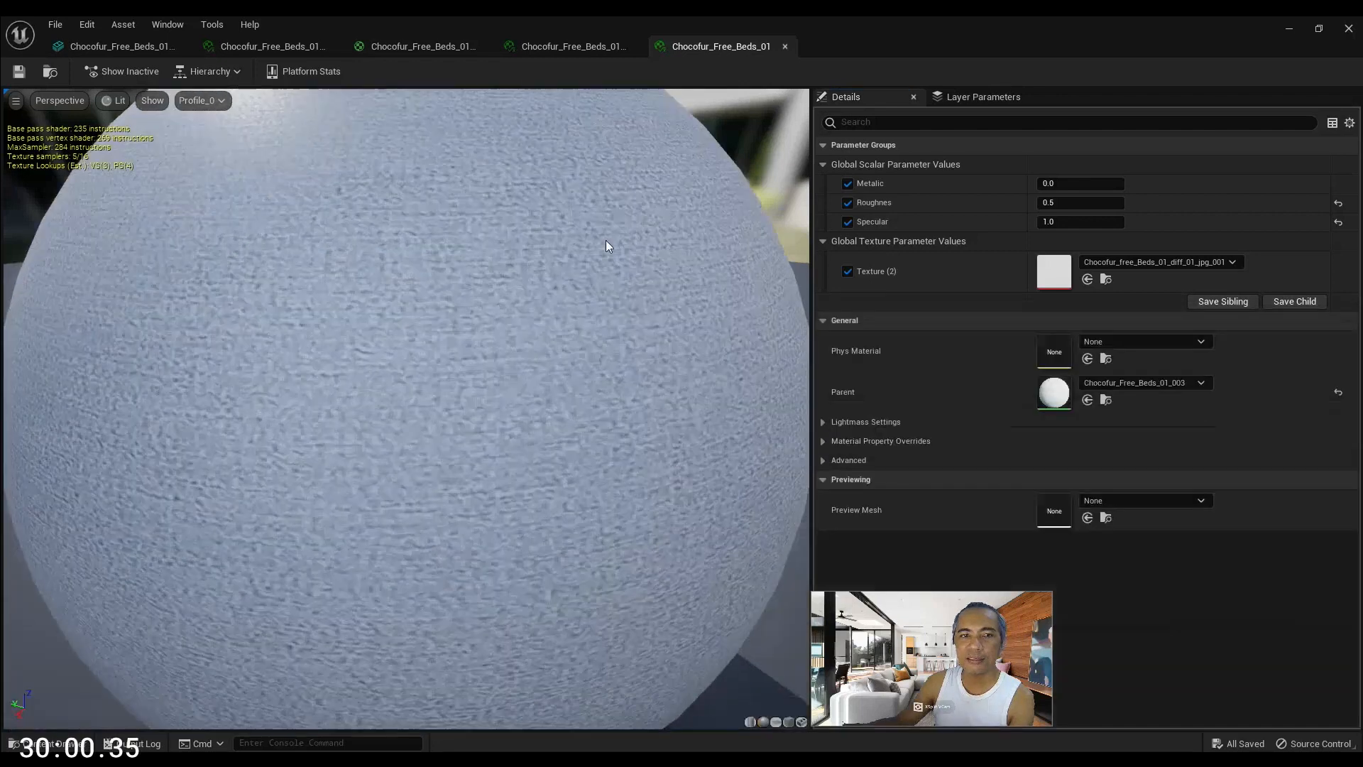
pyautogui.scroll(2, 511, 364)
pyautogui.scroll(-6, 510, 363)
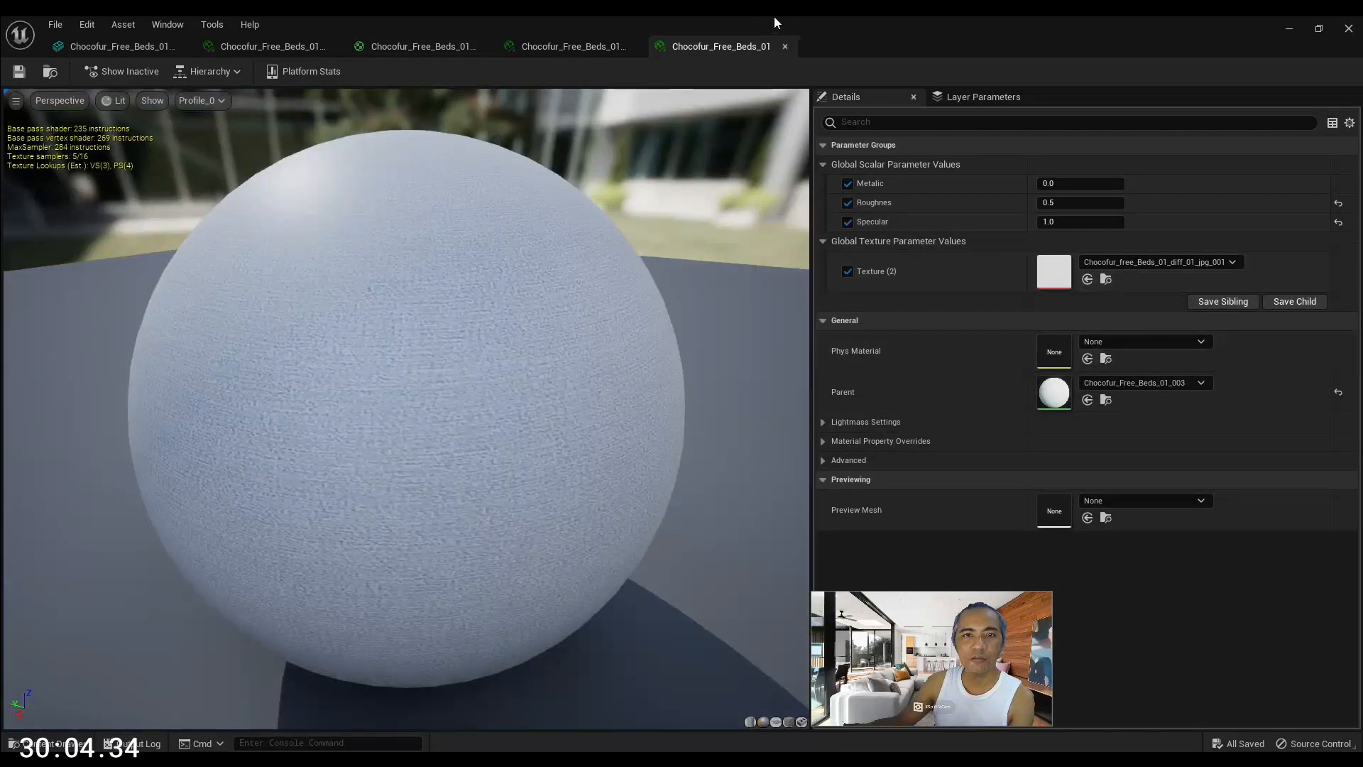
# Close the material instances of Element 2 and Element 1 and return to the bed mesh
pyautogui.click(786, 46)
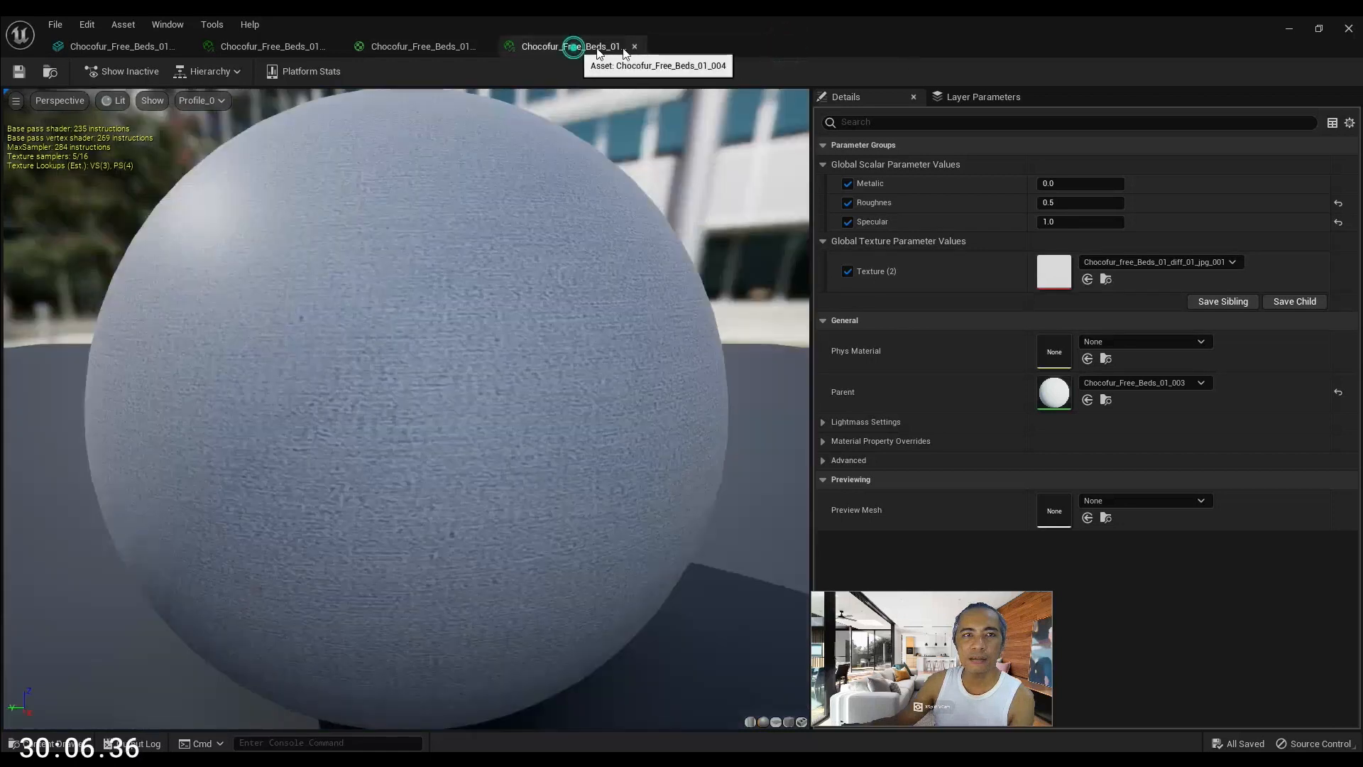
pyautogui.click(634, 47)
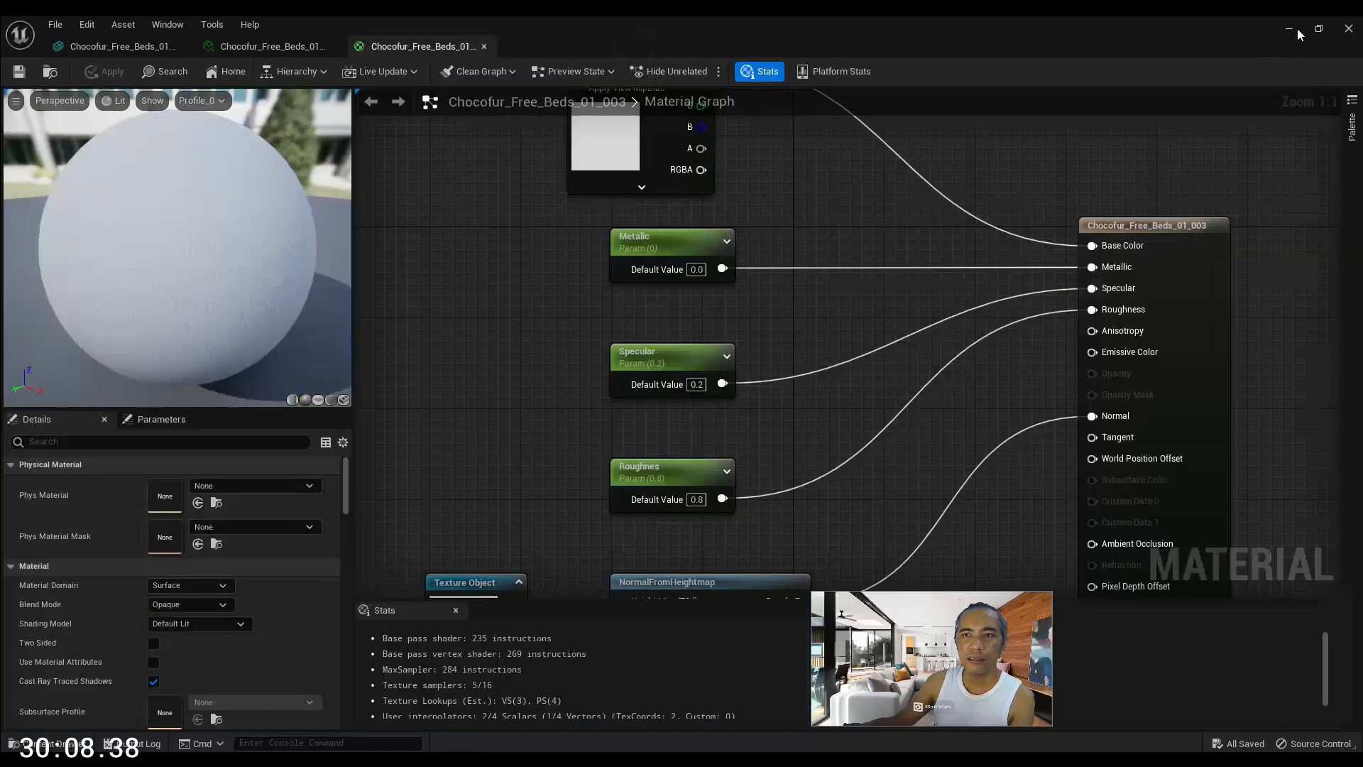
pyautogui.click(121, 46)
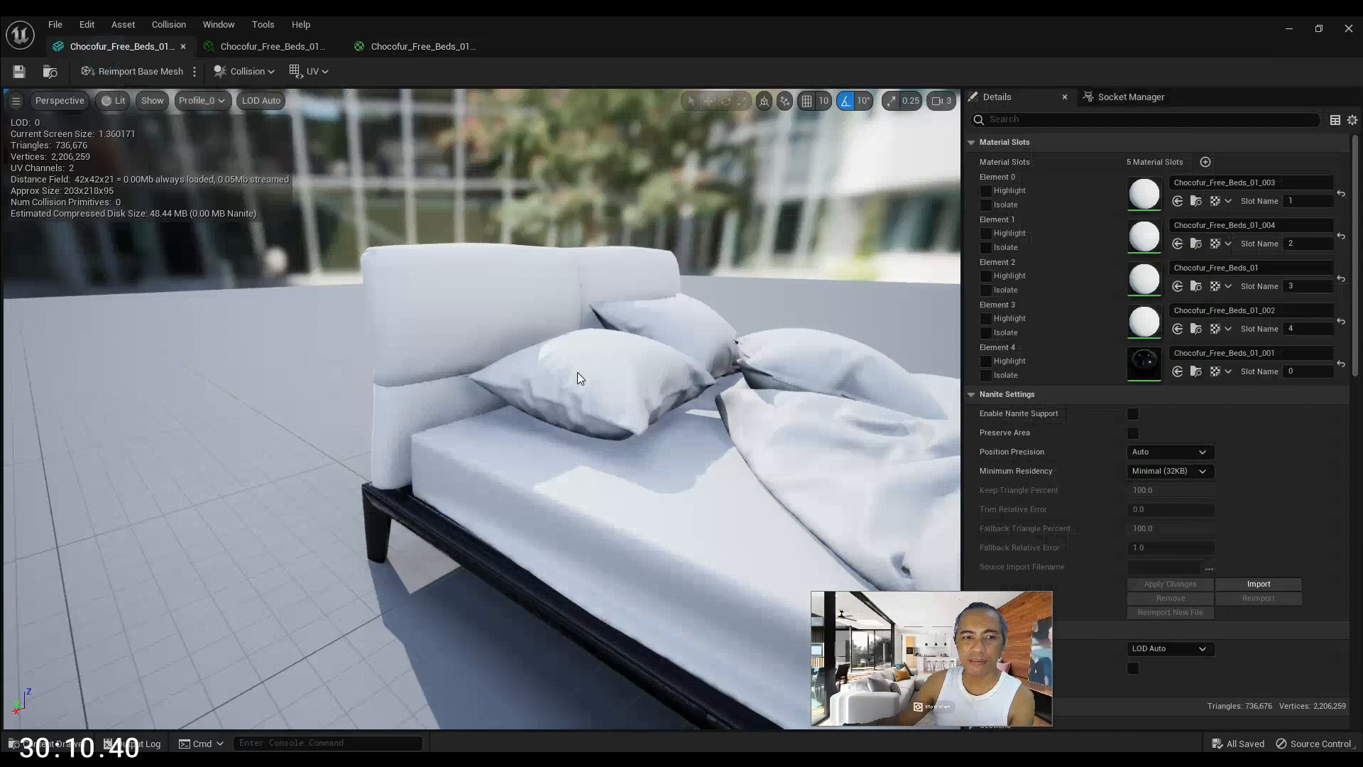
# Toggle Element 3's isolation on and off to identify which part of the bed uses it
pyautogui.keyDown('alt'); pyautogui.moveTo(586, 521); pyautogui.dragTo(482, 603); pyautogui.keyUp('alt')
pyautogui.moveTo(483, 409); pyautogui.dragTo(482, 465, button='middle')
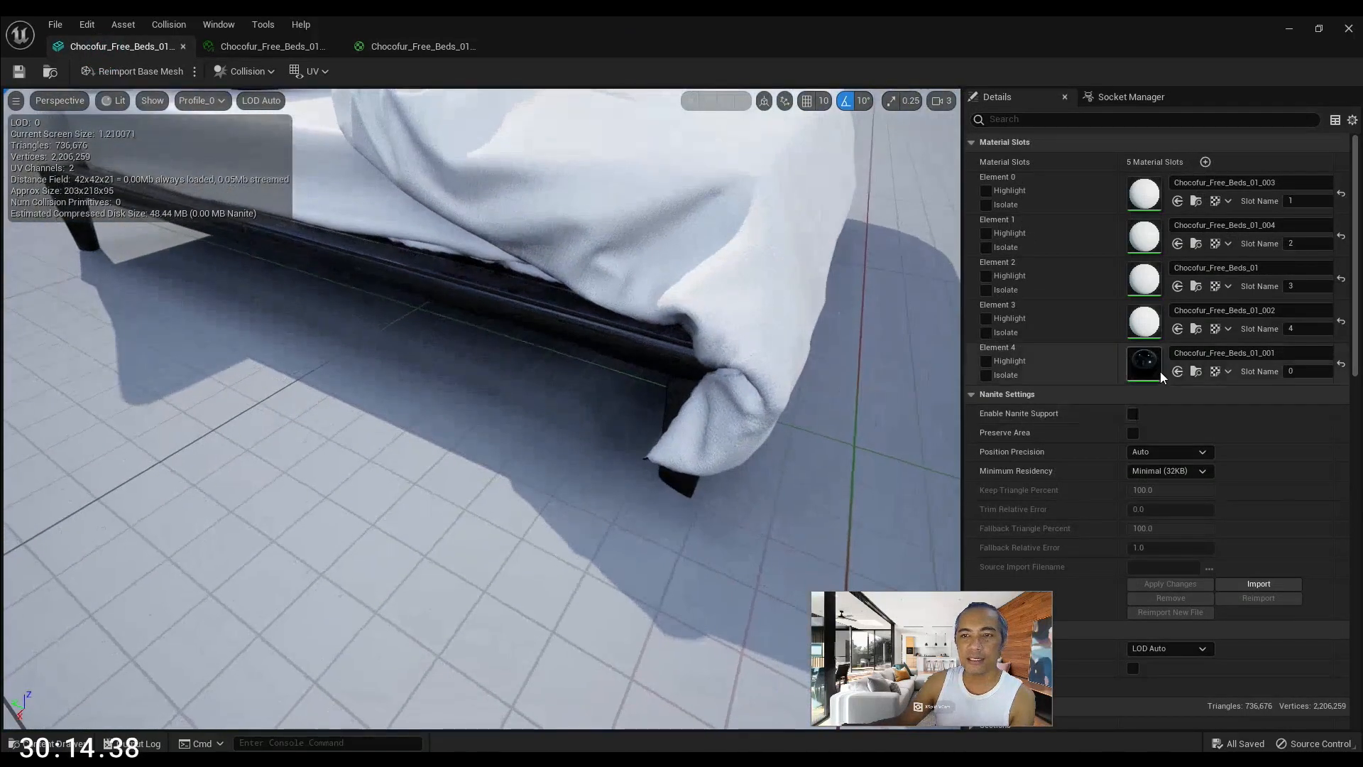
pyautogui.click(986, 332)
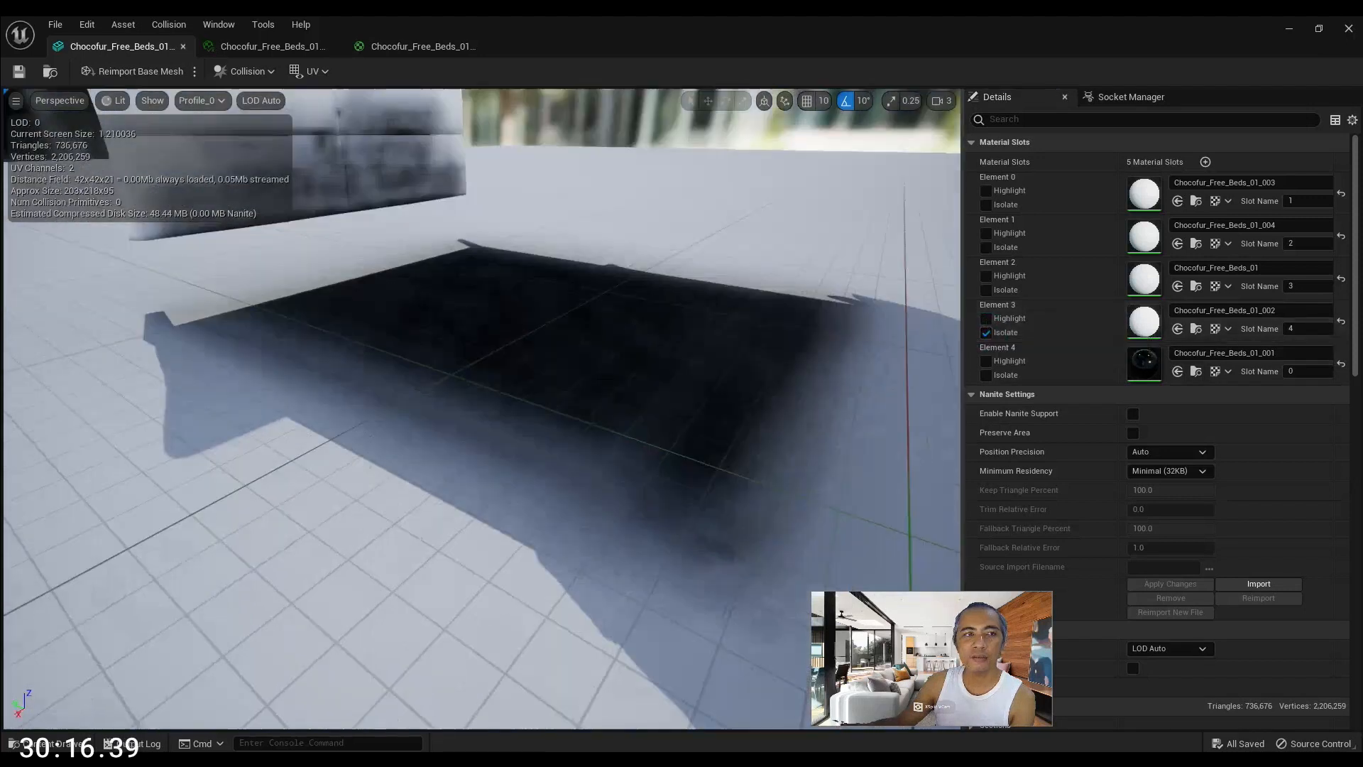
pyautogui.click(986, 332)
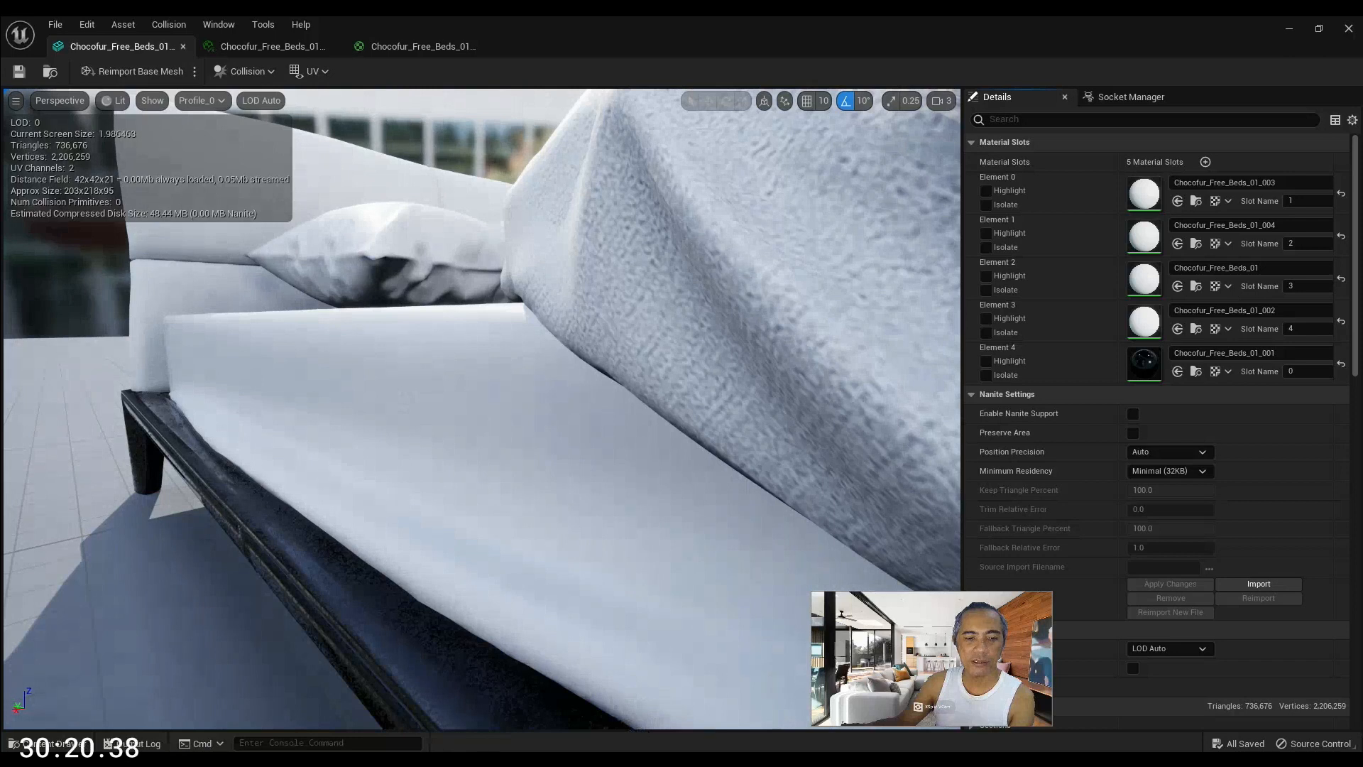
# Switch to Blender and examine the shader nodes of the bed's Chocofur_Free_Beds_01.002 material
pyautogui.hotkey('alt', 'Tab')
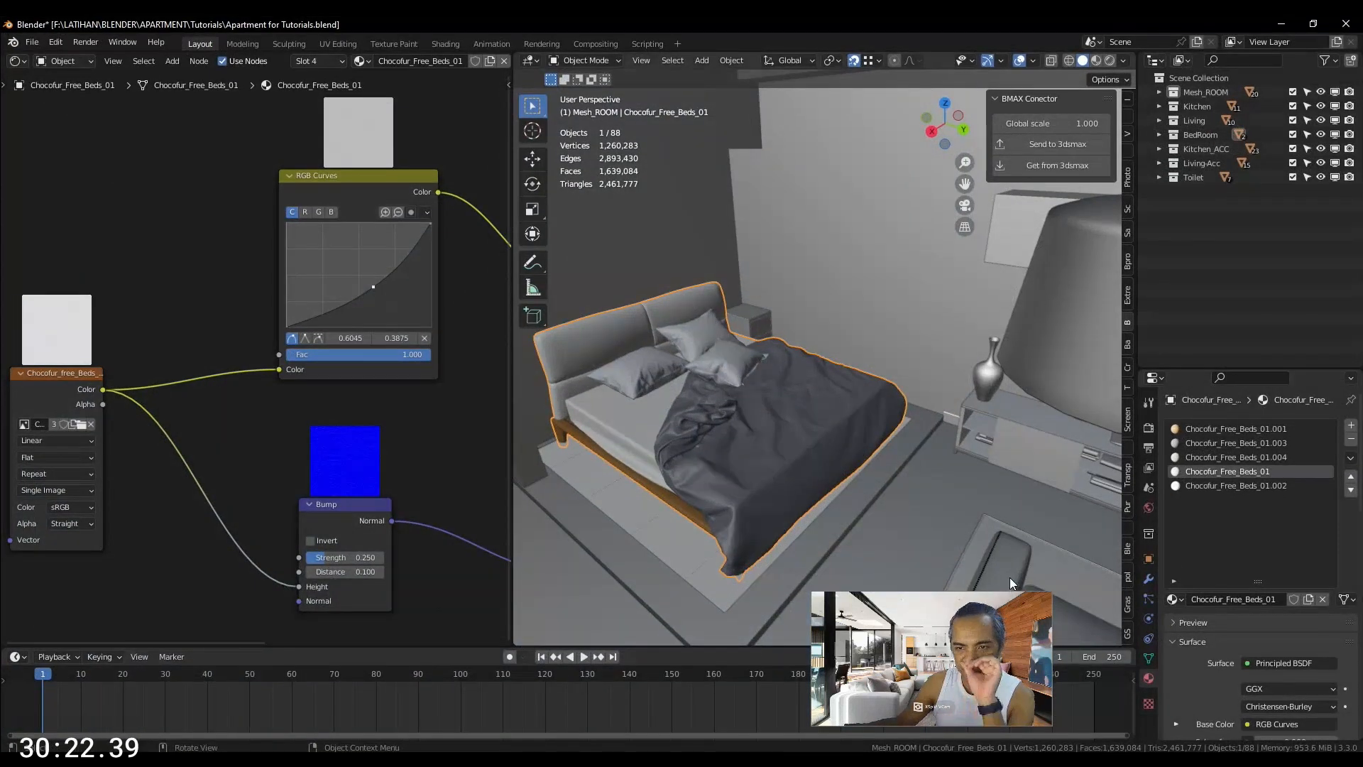
pyautogui.click(1237, 487)
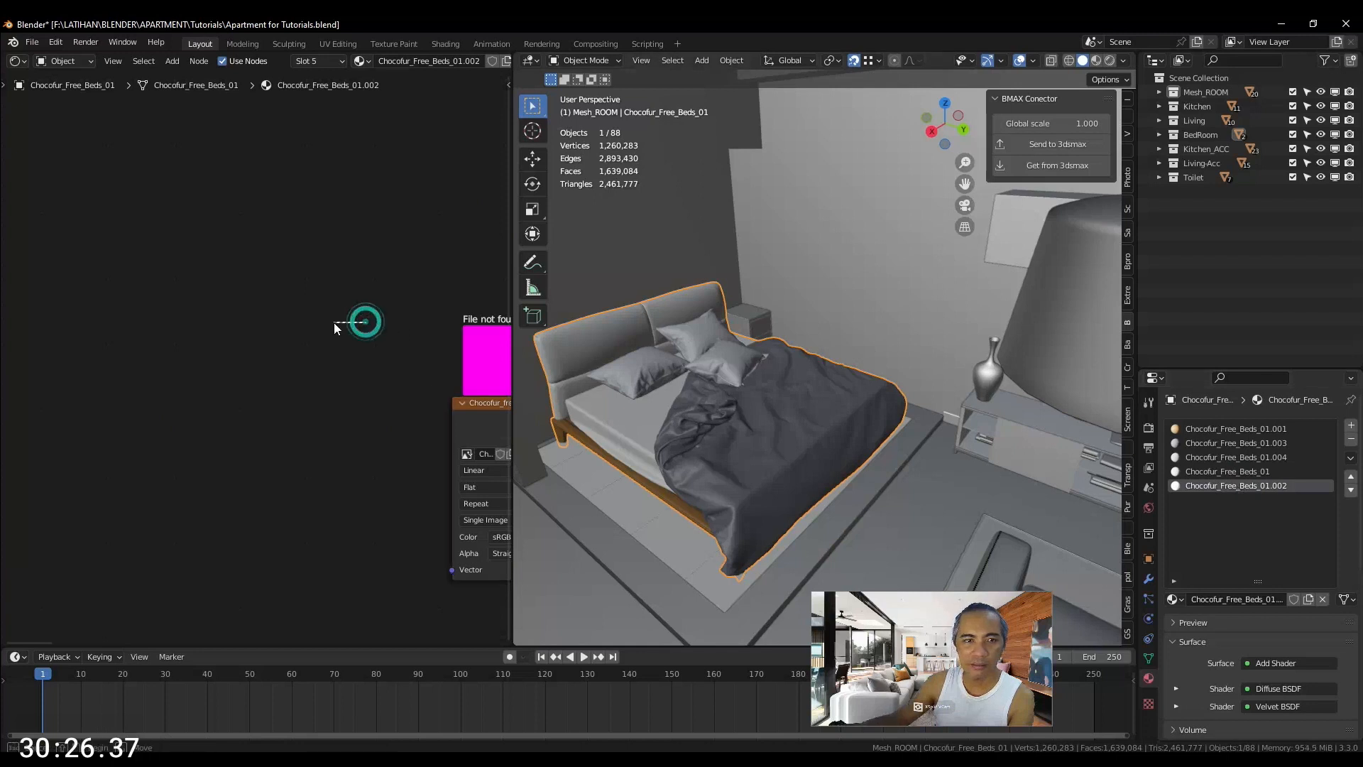
pyautogui.scroll(-2, 357, 338)
pyautogui.moveTo(358, 301); pyautogui.dragTo(143, 289, button='middle')
pyautogui.scroll(4, 403, 339)
pyautogui.moveTo(450, 288); pyautogui.dragTo(400, 287, button='middle')
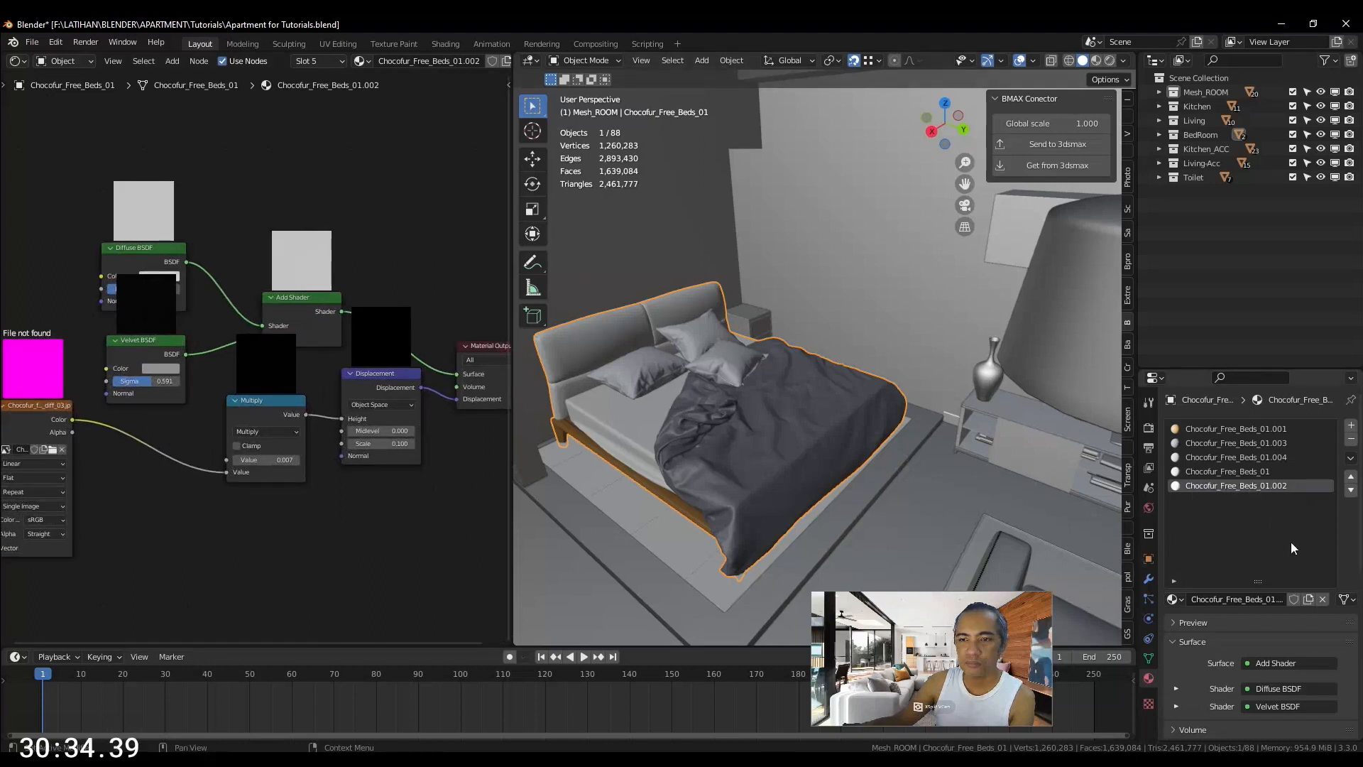
# Select only the bed faces assigned to Chocofur_Free_Beds_01.002 to identify the part, then leave Edit Mode
pyautogui.moveTo(795, 425); pyautogui.dragTo(871, 470, button='middle')
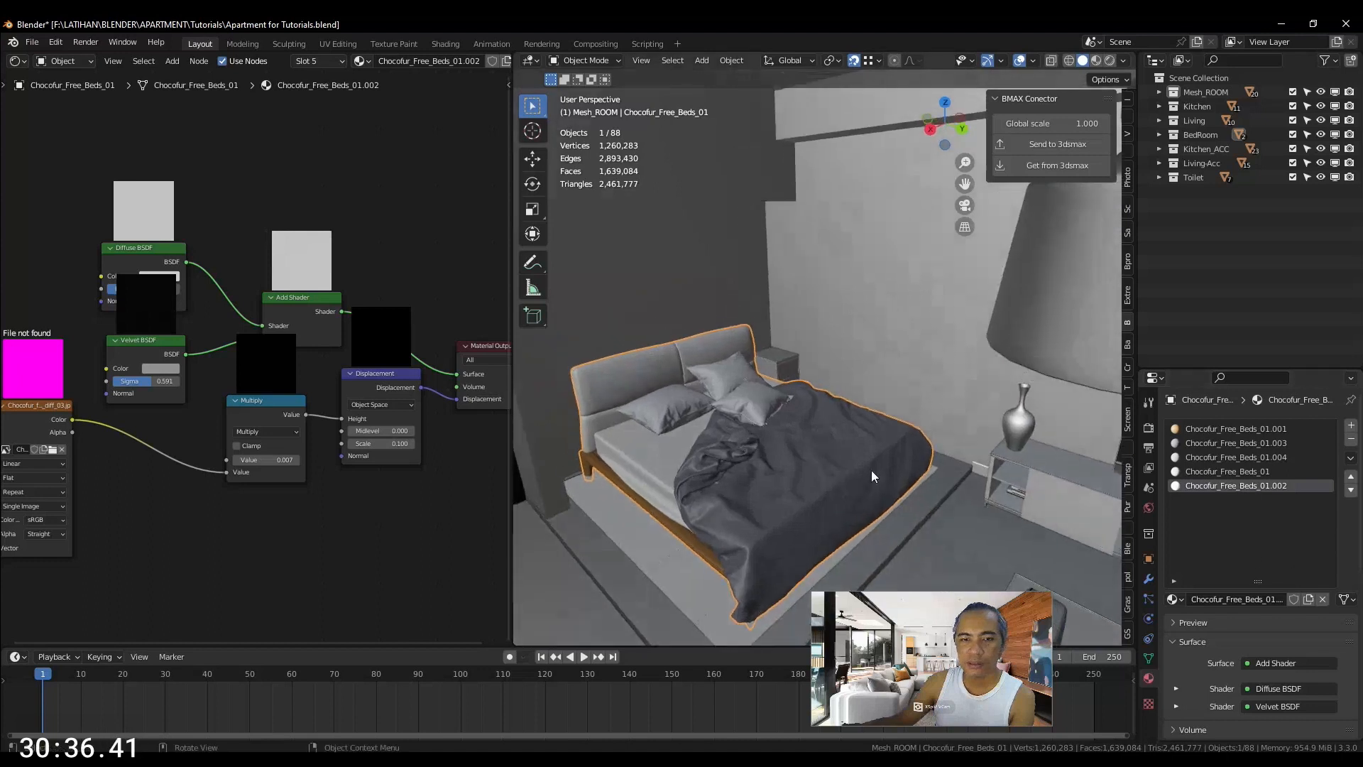
pyautogui.press('Tab')
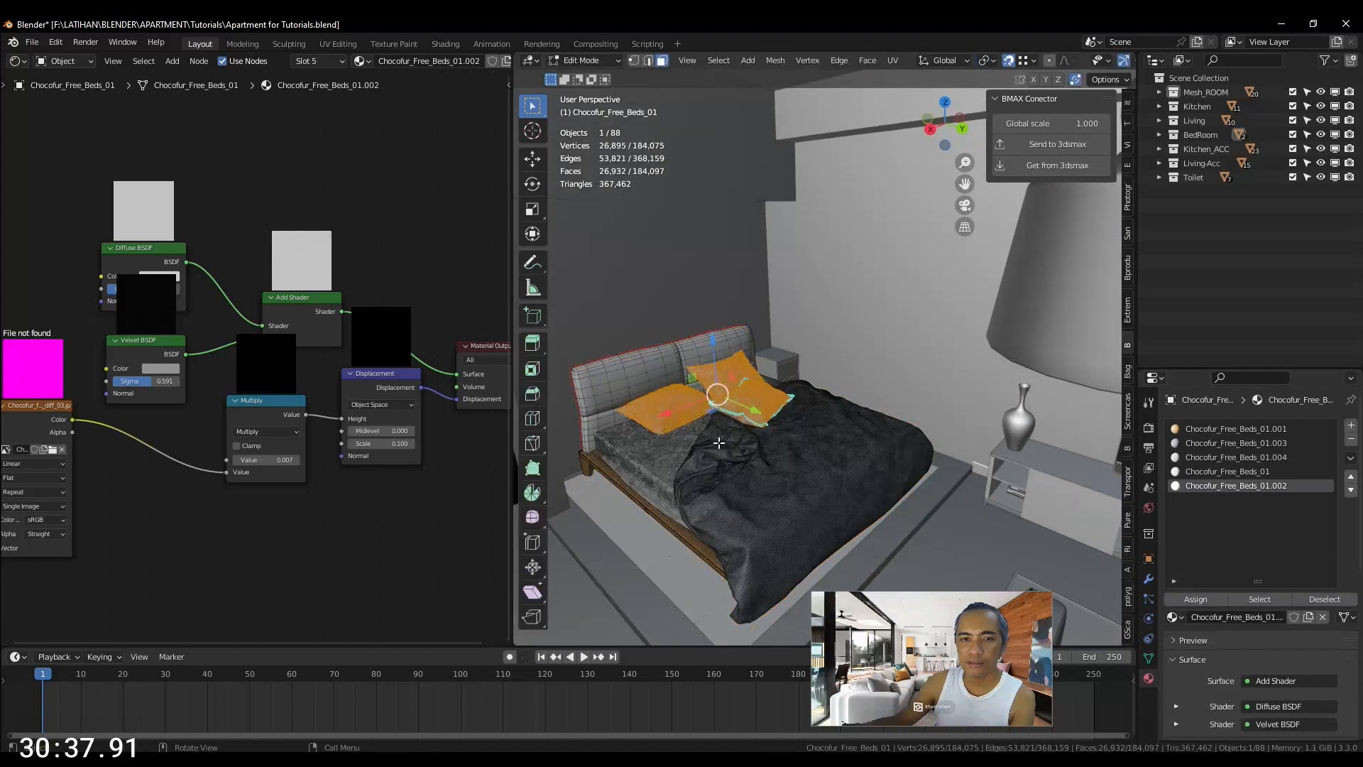
pyautogui.click(630, 564)
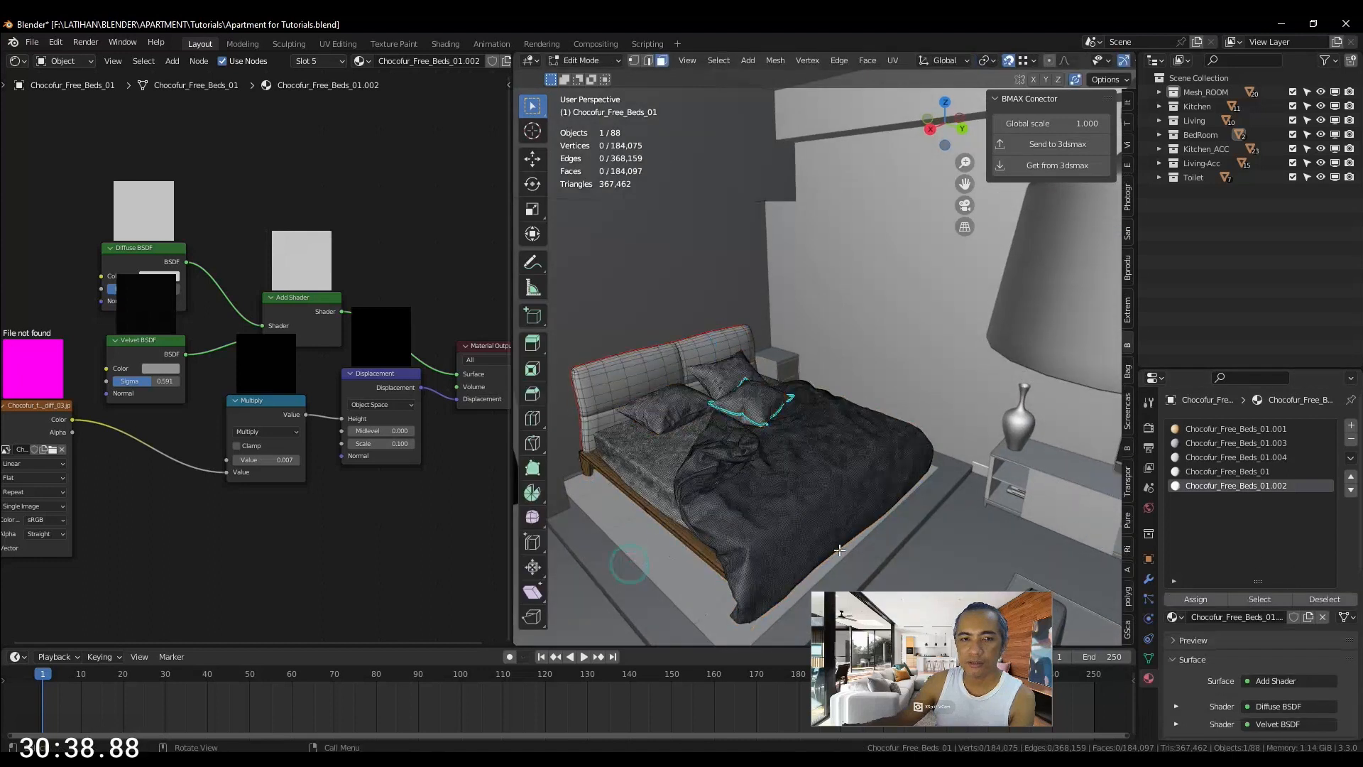
pyautogui.click(1260, 599)
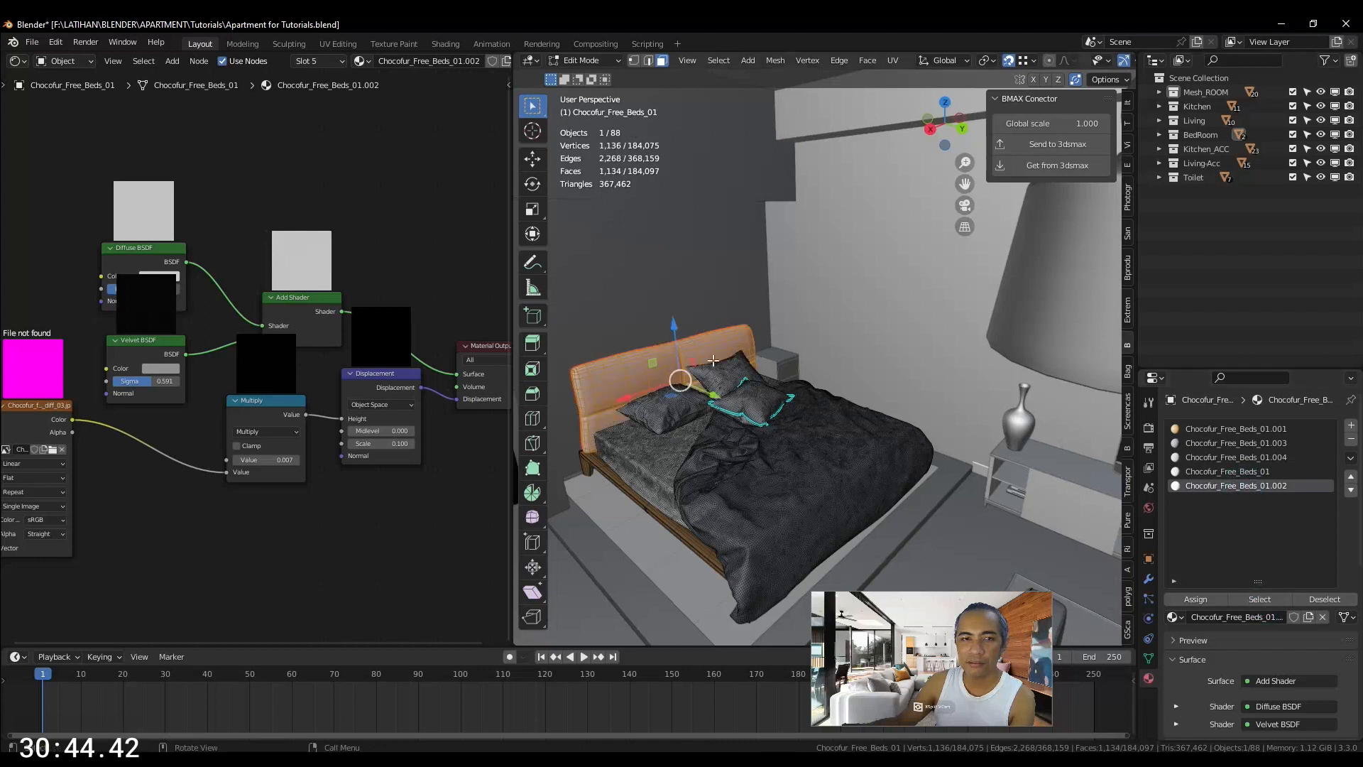
pyautogui.press('Tab')
# Widen the missing-image node and try to reload Chocofur_free_Beds_01_diff_03.jpg from F:\LATIHAN\BLENDER\APARTMENT\Tutorials\textures
pyautogui.moveTo(123, 317); pyautogui.dragTo(183, 307, button='middle')
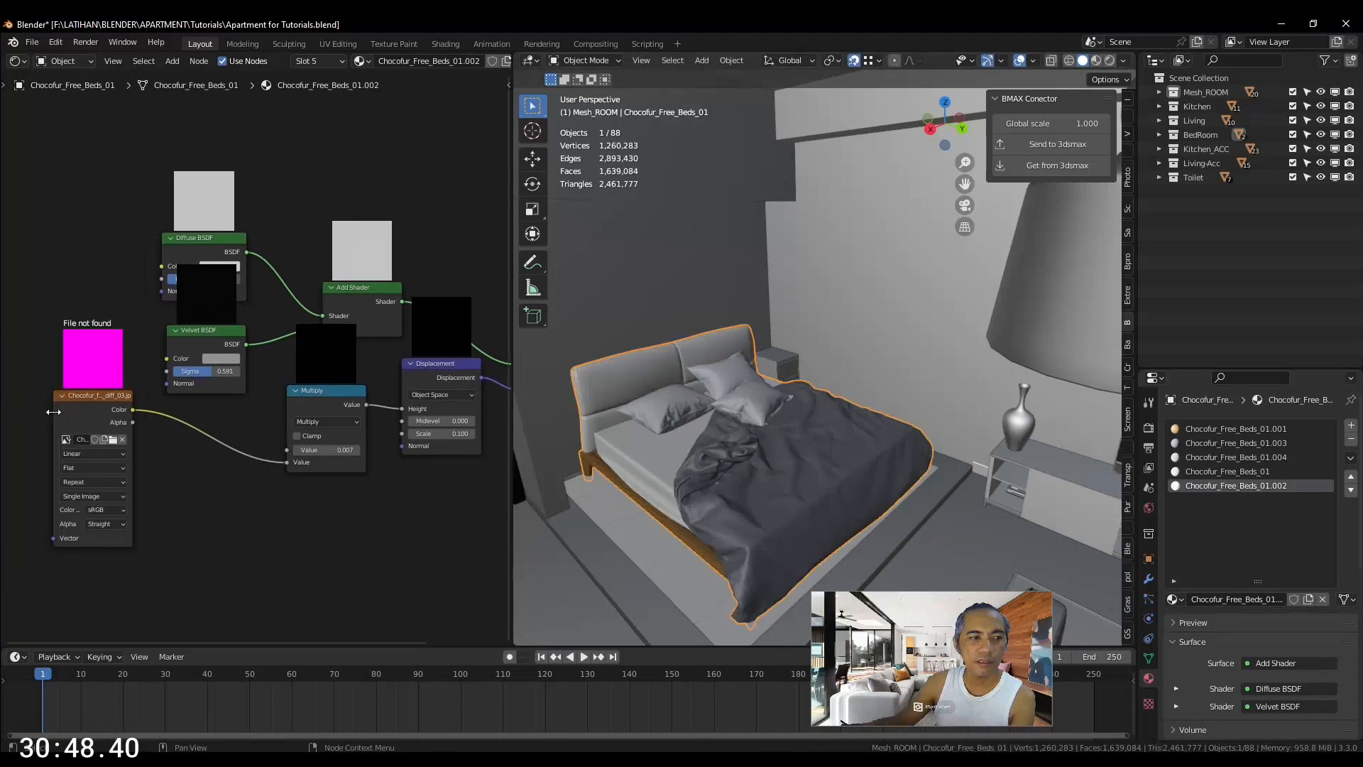
pyautogui.moveTo(54, 412); pyautogui.dragTo(2, 411)
pyautogui.click(109, 440)
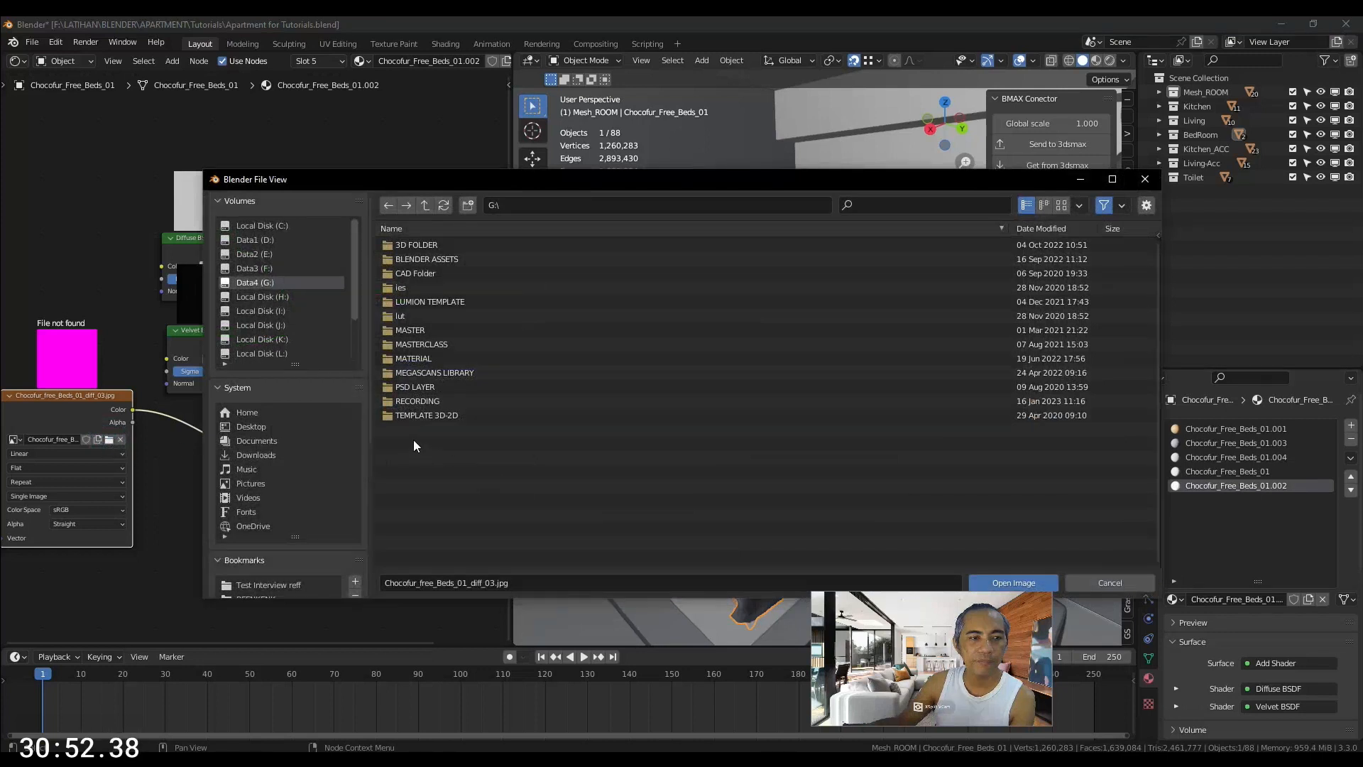
pyautogui.click(277, 269)
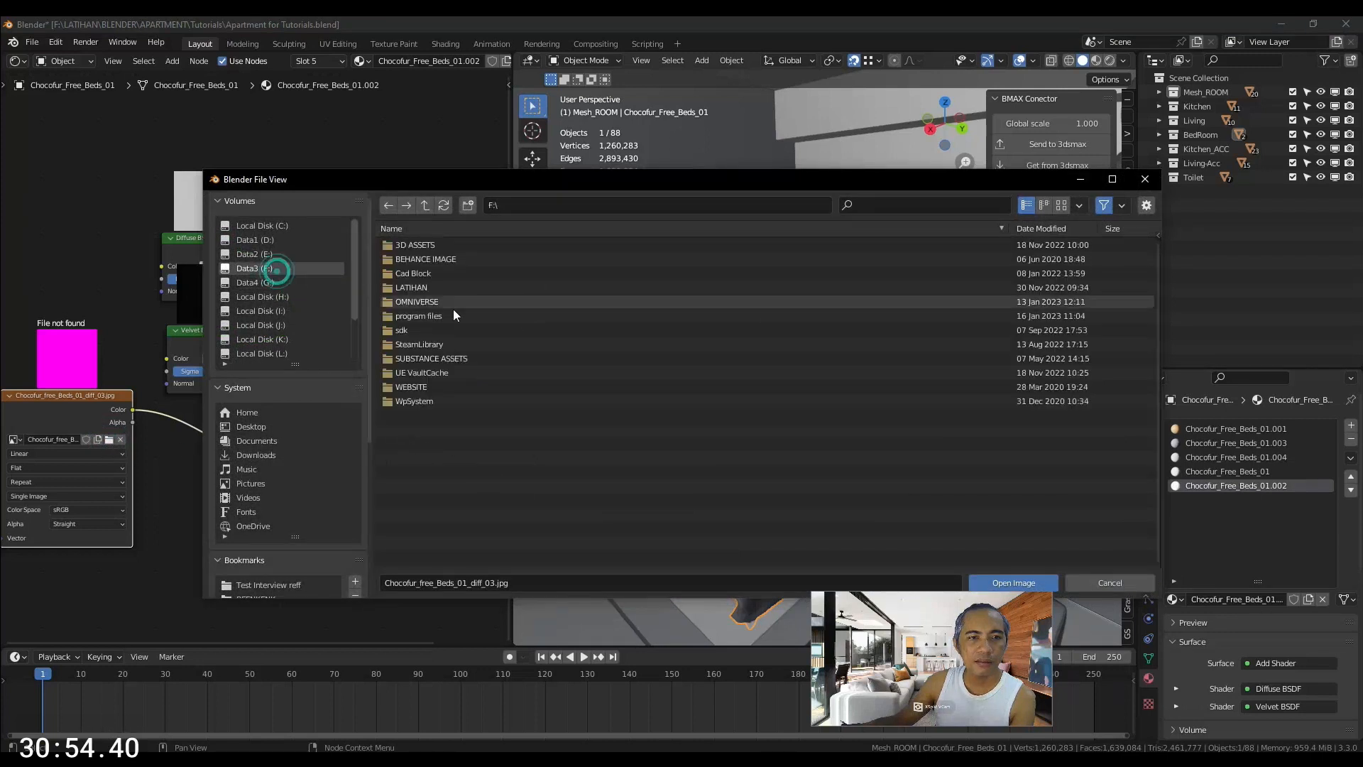
pyautogui.doubleClick(428, 285)
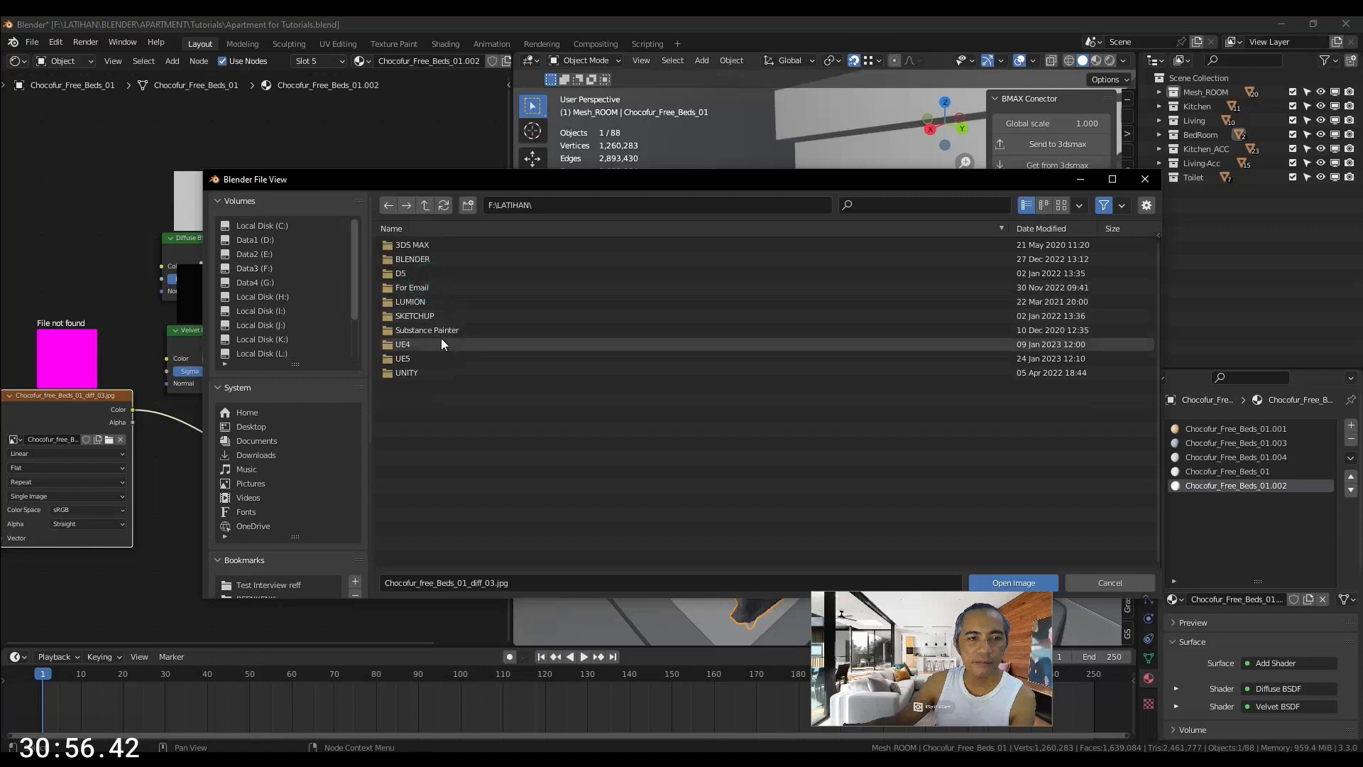
pyautogui.doubleClick(423, 259)
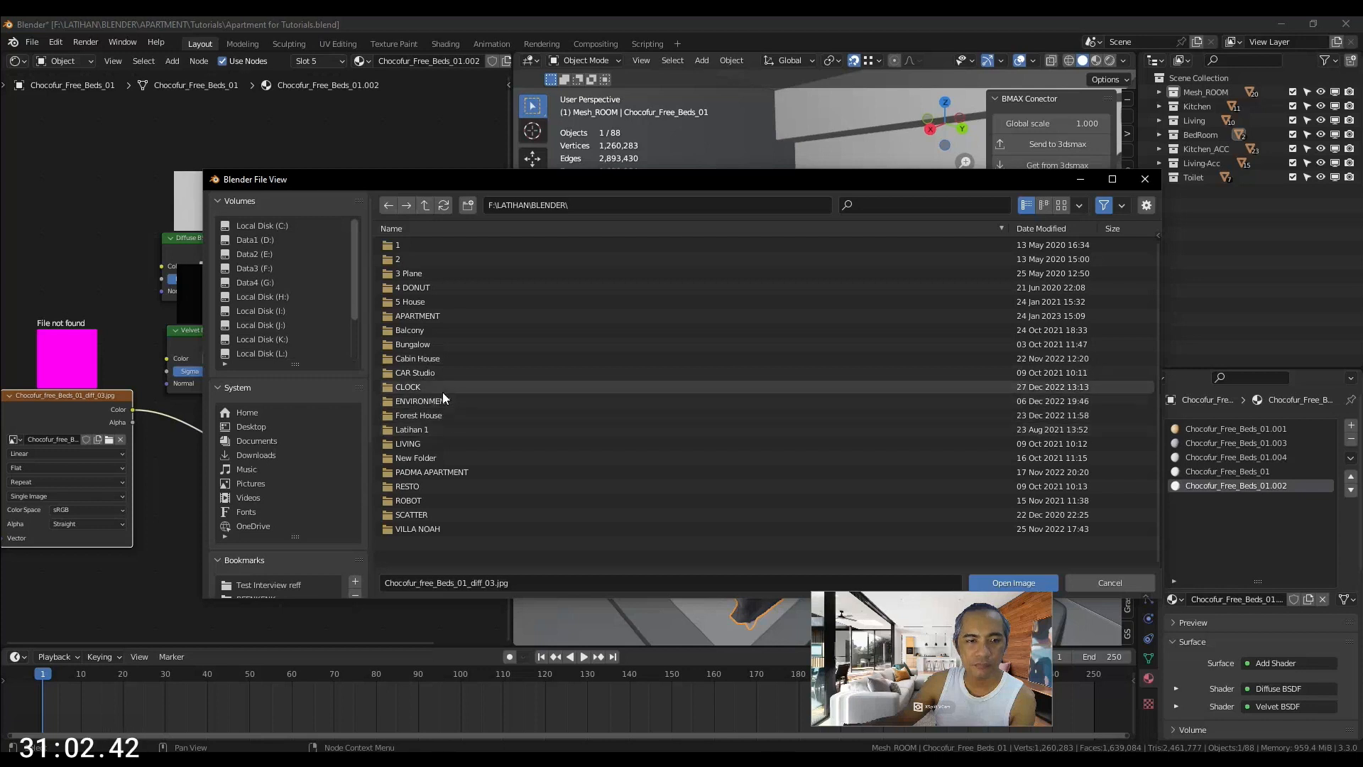
pyautogui.doubleClick(418, 315)
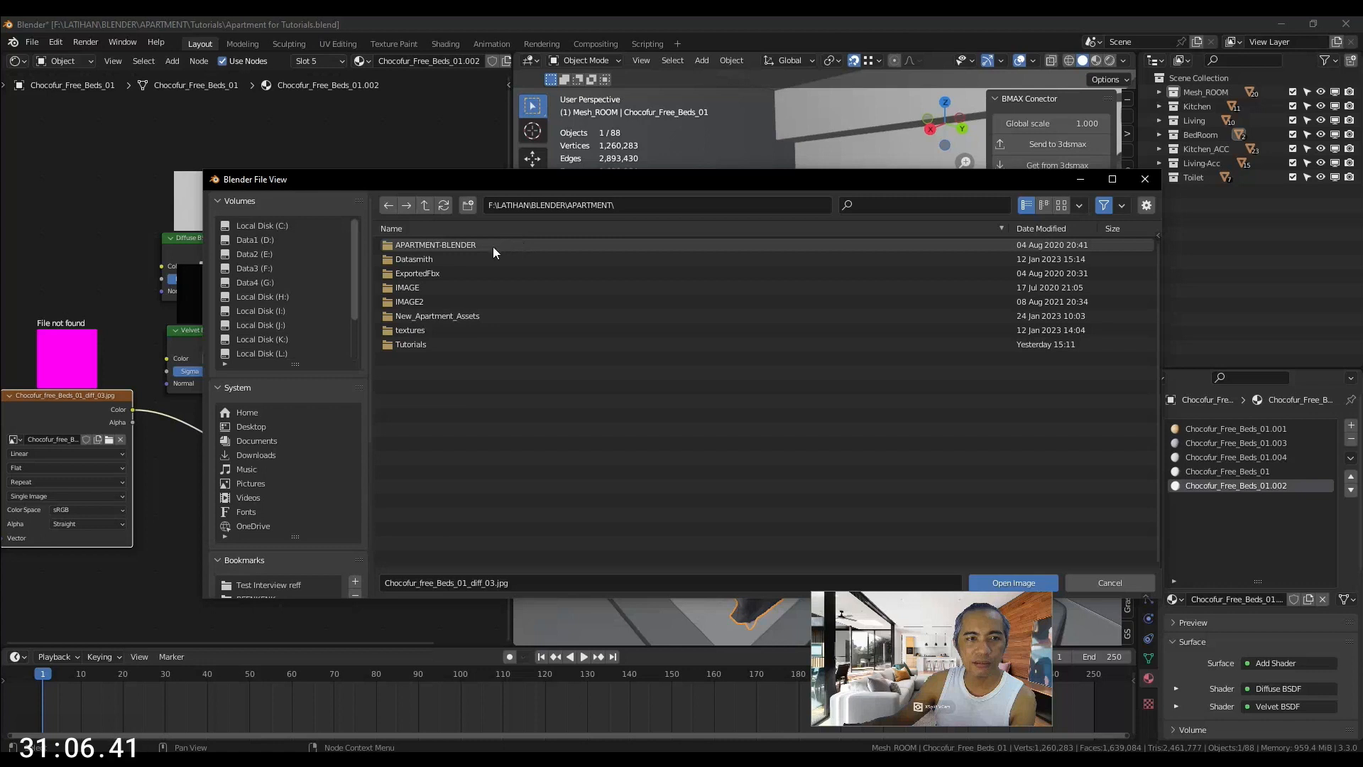
pyautogui.doubleClick(438, 344)
pyautogui.doubleClick(448, 271)
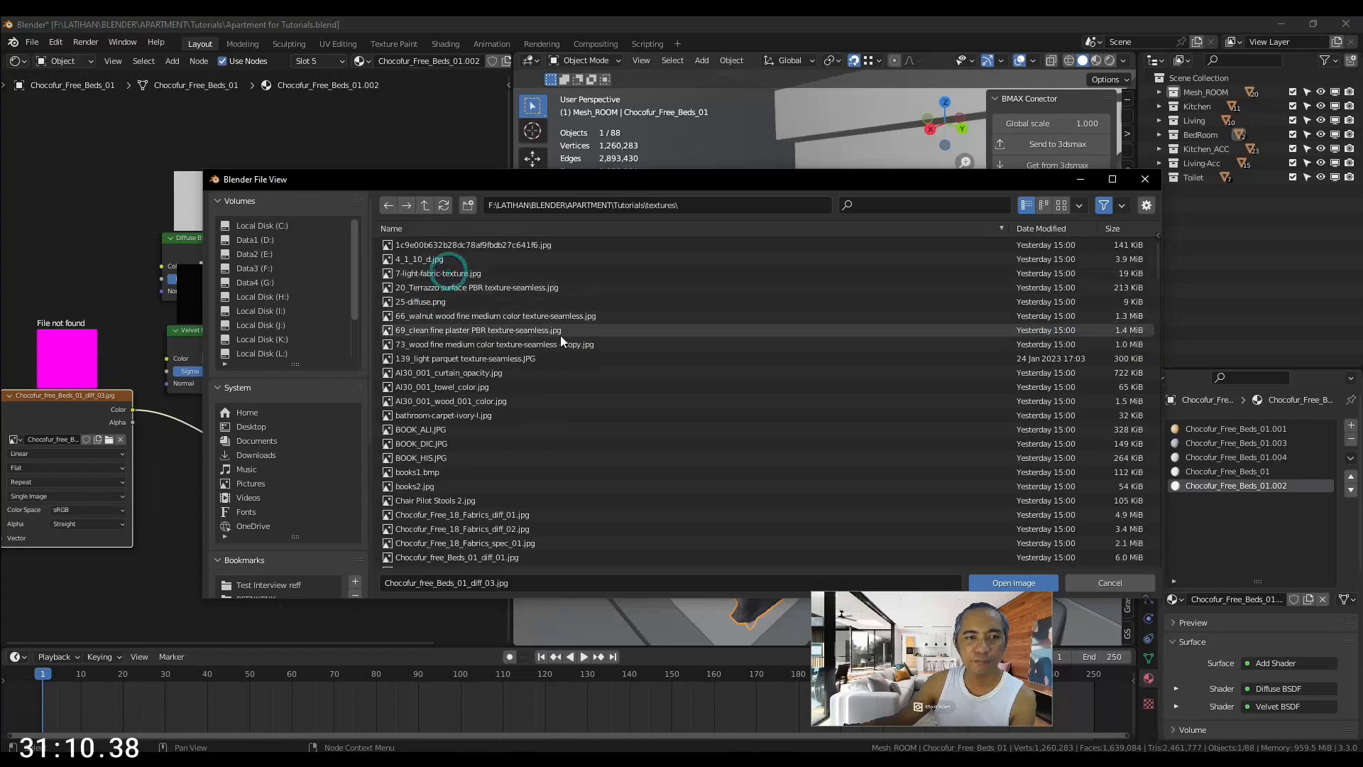
pyautogui.click(1014, 582)
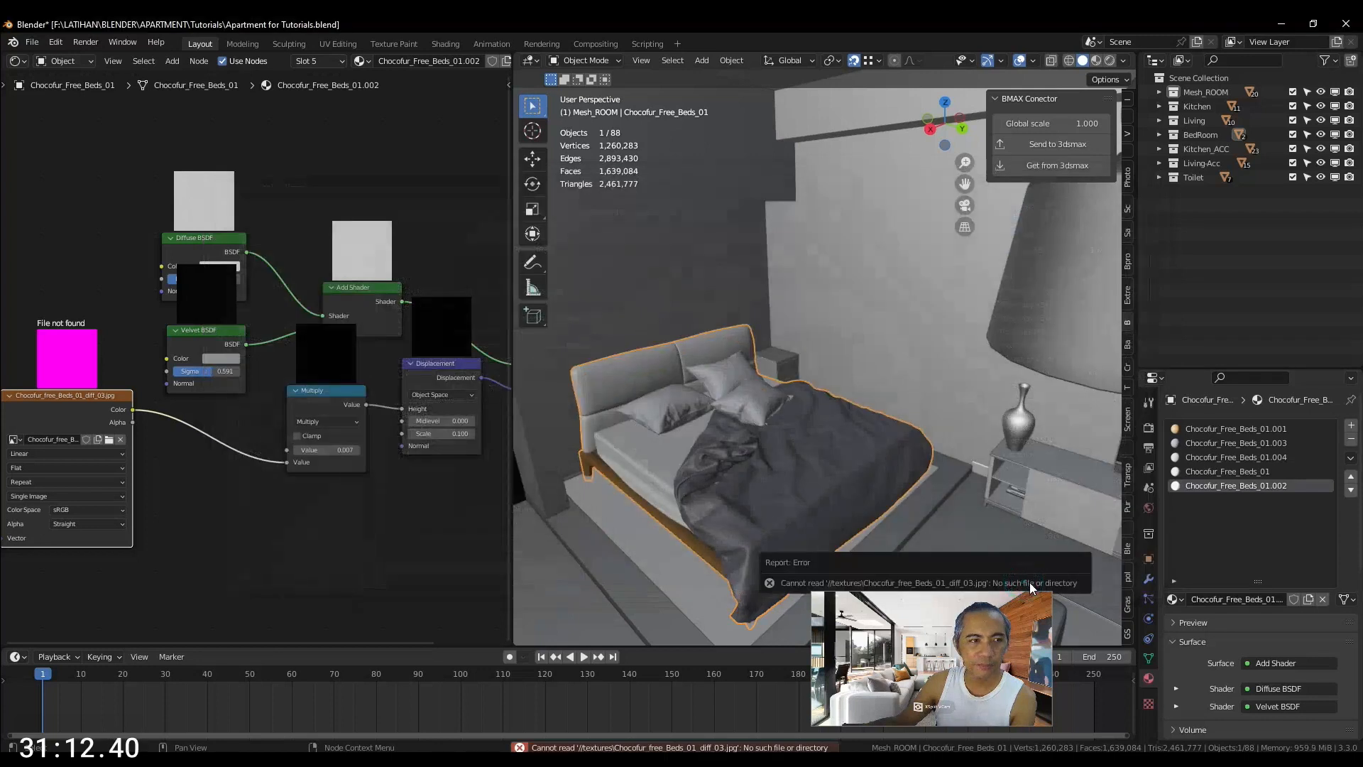
pyautogui.moveTo(134, 452); pyautogui.dragTo(198, 432, button='middle')
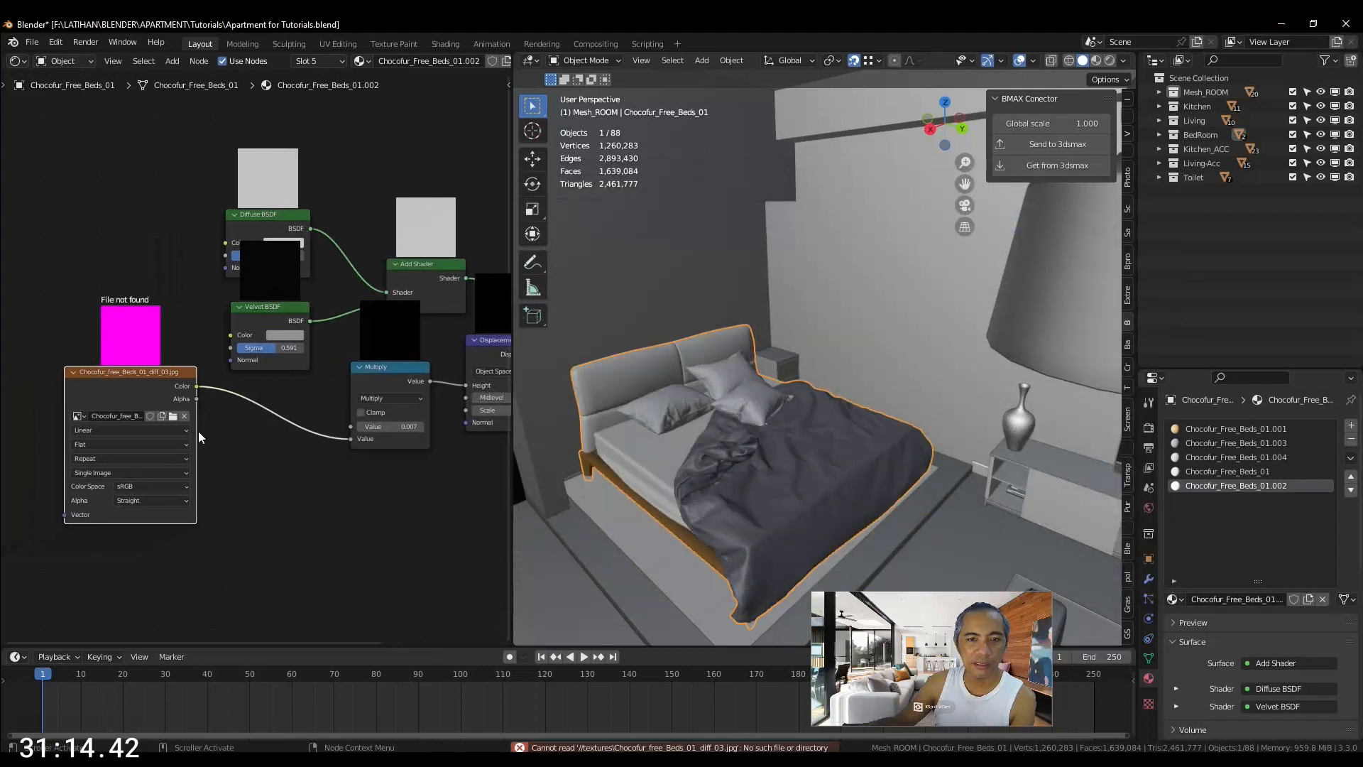
# Switch to Unreal Engine, open Element 3's material instance and set its parent to Chocofur_Free_Beds_01_003
pyautogui.scroll(3, 199, 431)
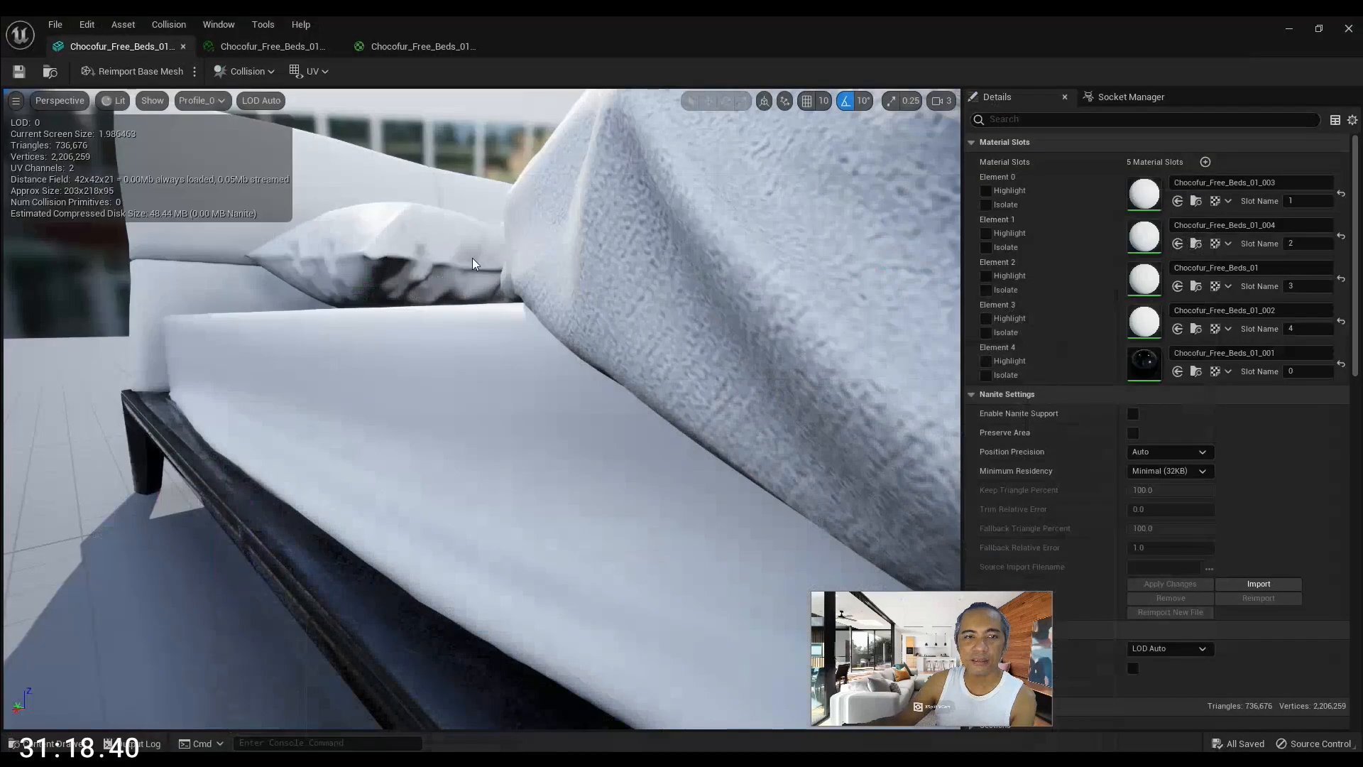
pyautogui.doubleClick(1144, 321)
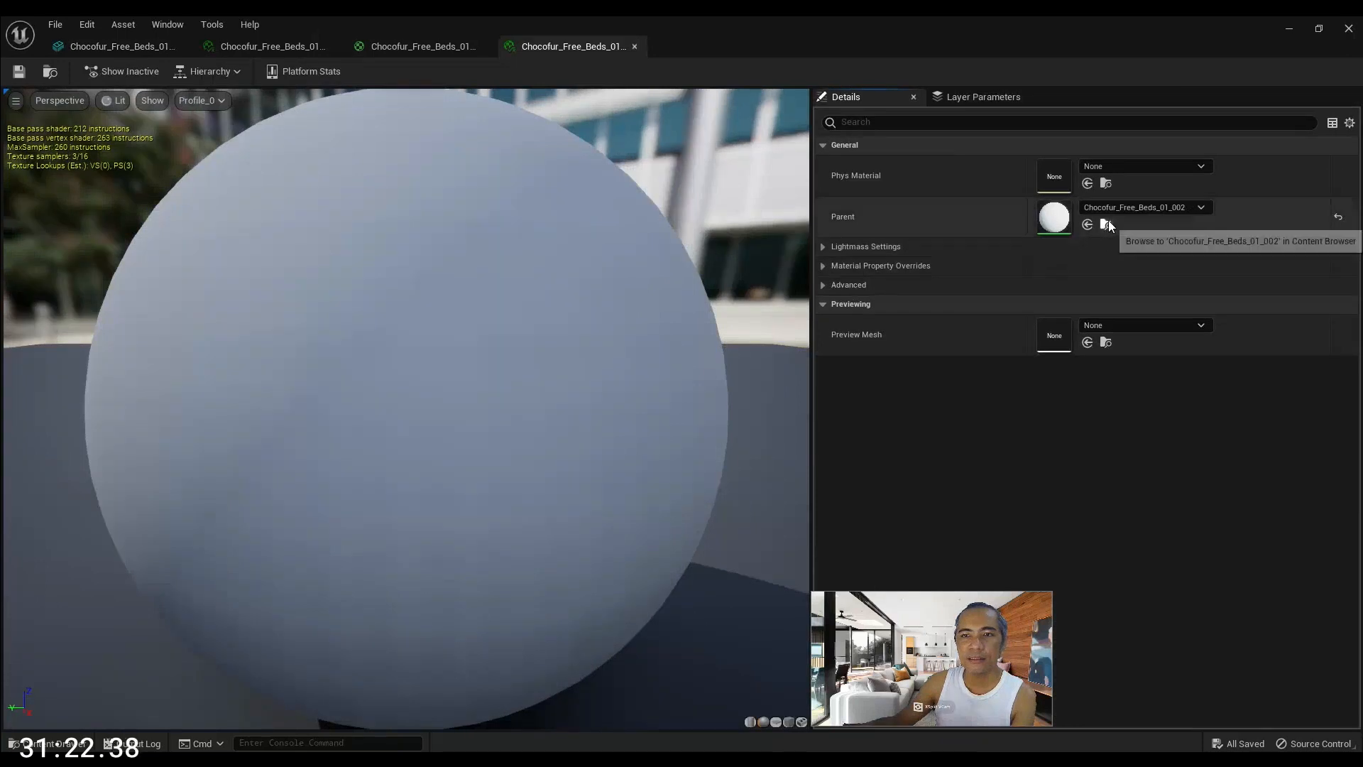
pyautogui.click(268, 46)
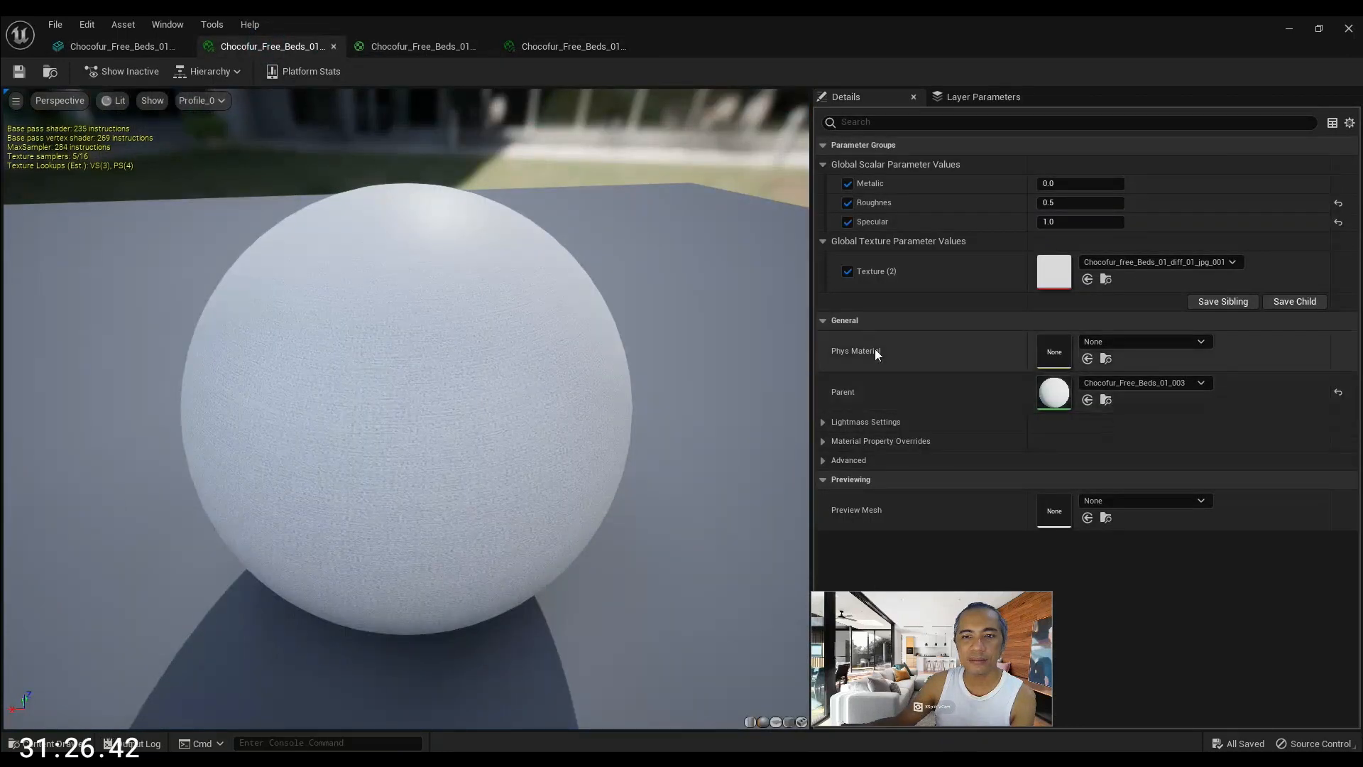
pyautogui.click(1105, 401)
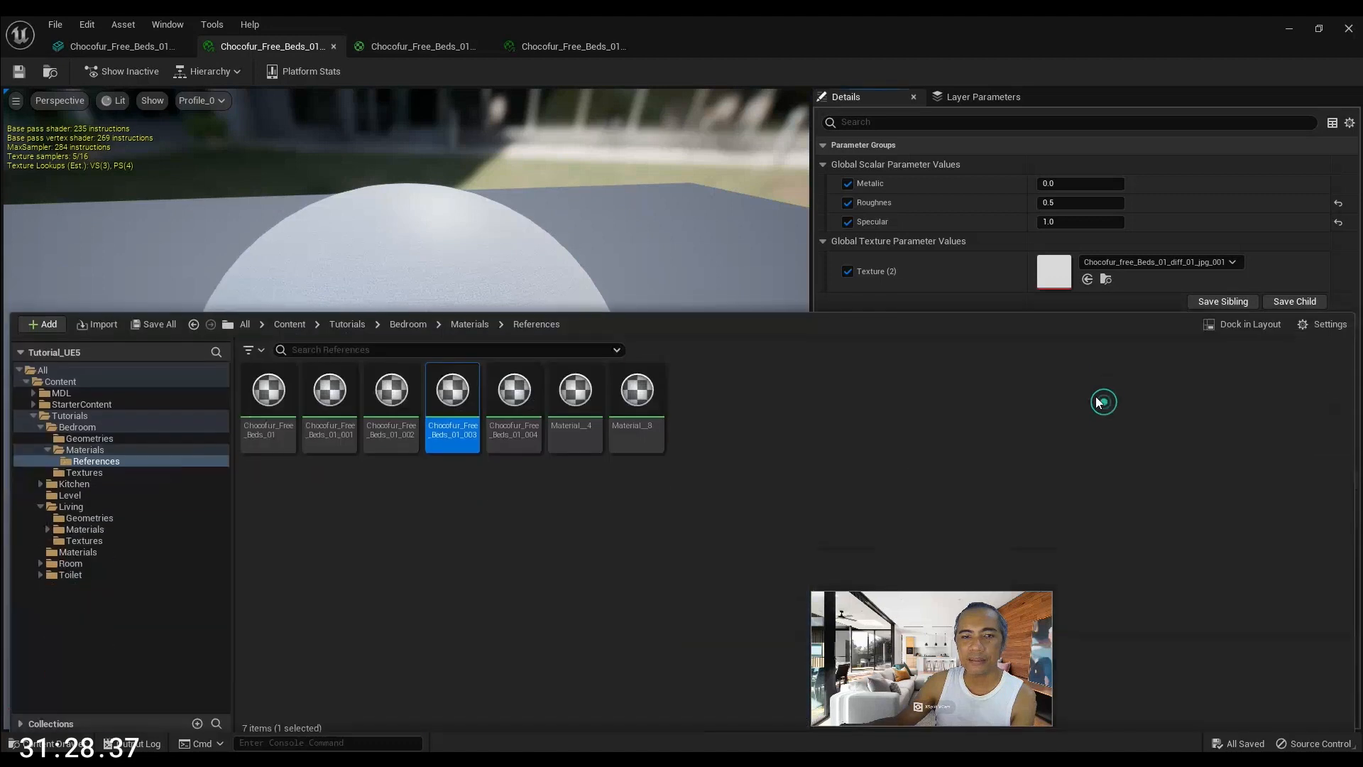
pyautogui.click(578, 45)
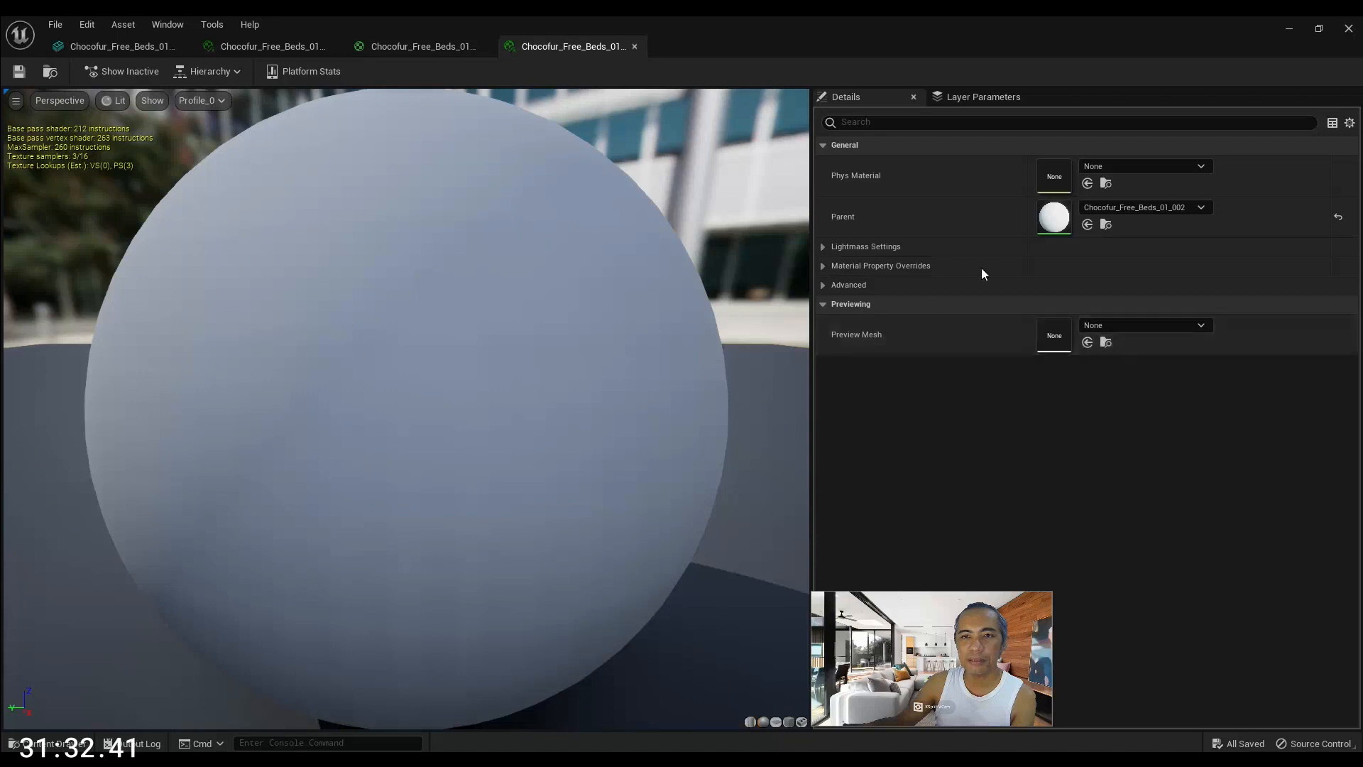
pyautogui.click(1087, 225)
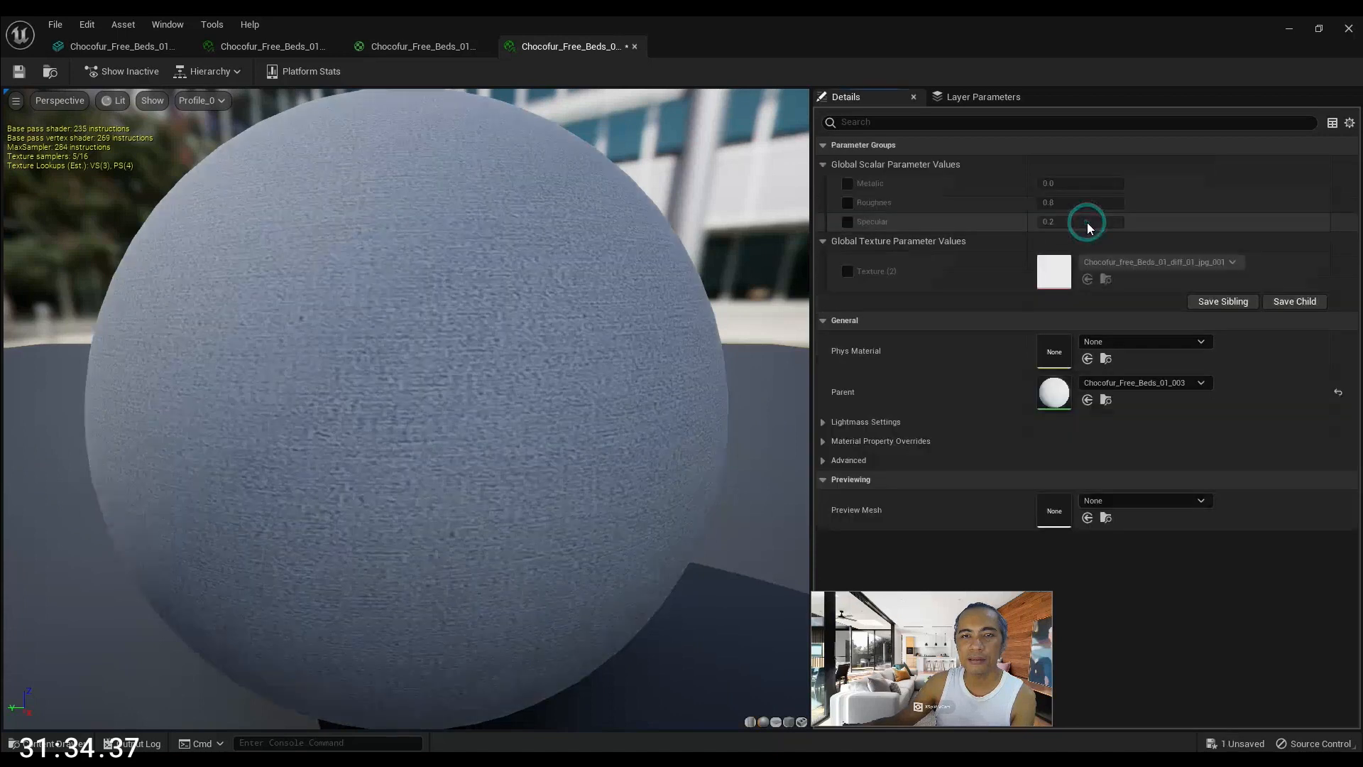
# Enable the instance's Metallic, Roughness, Specular and Texture (2) overrides, set Specular to 1.0 and Roughness to 0.5, and save
pyautogui.click(847, 183)
pyautogui.click(845, 200)
pyautogui.click(847, 222)
pyautogui.click(1060, 222)
pyautogui.click(1061, 203)
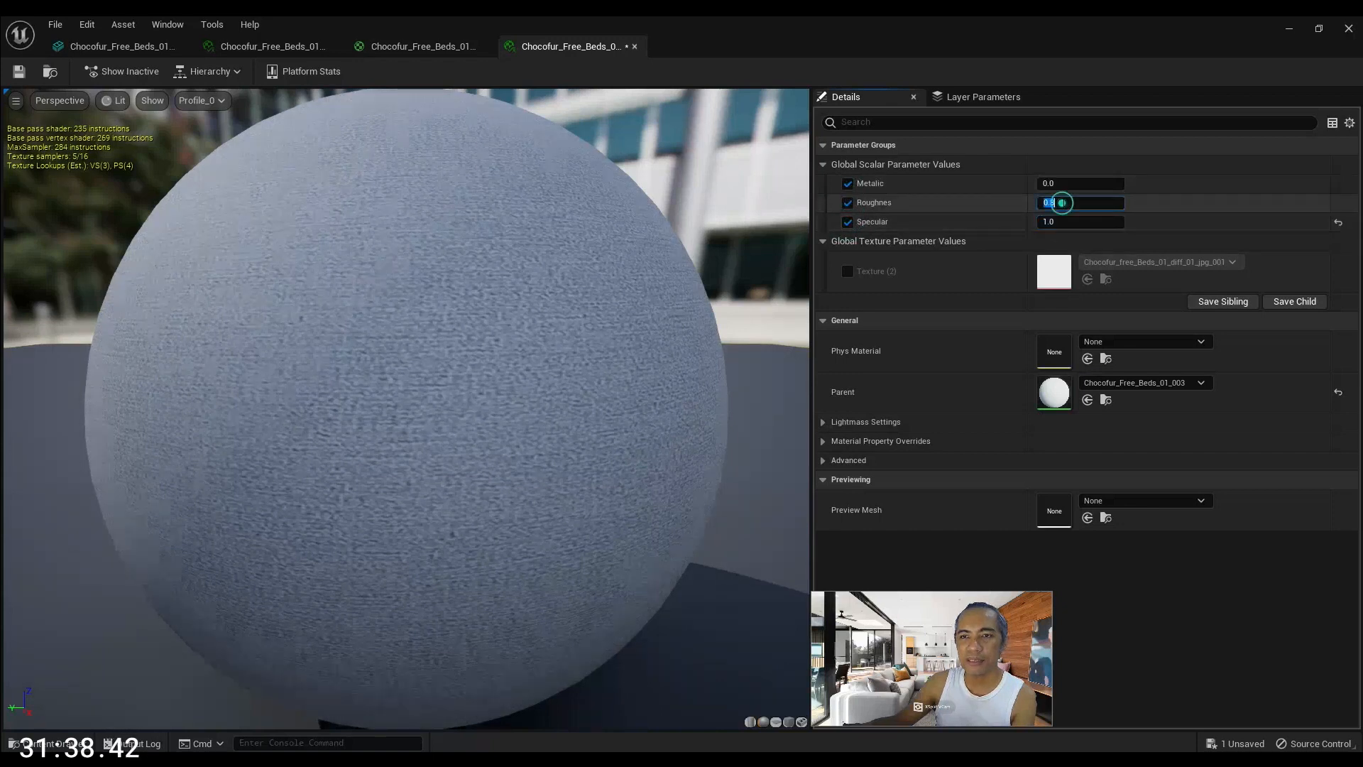
pyautogui.press('Return')
pyautogui.click(847, 271)
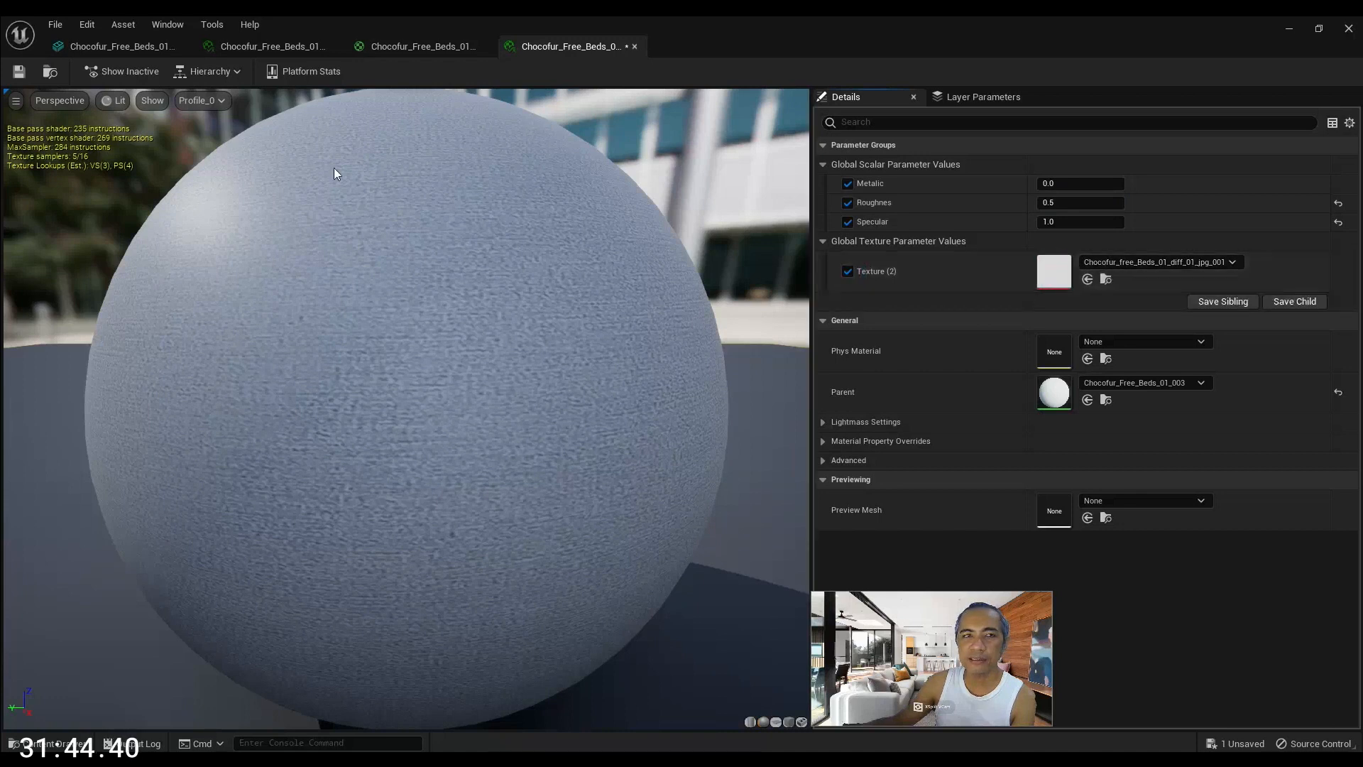
pyautogui.hotkey('ctrl', 's')
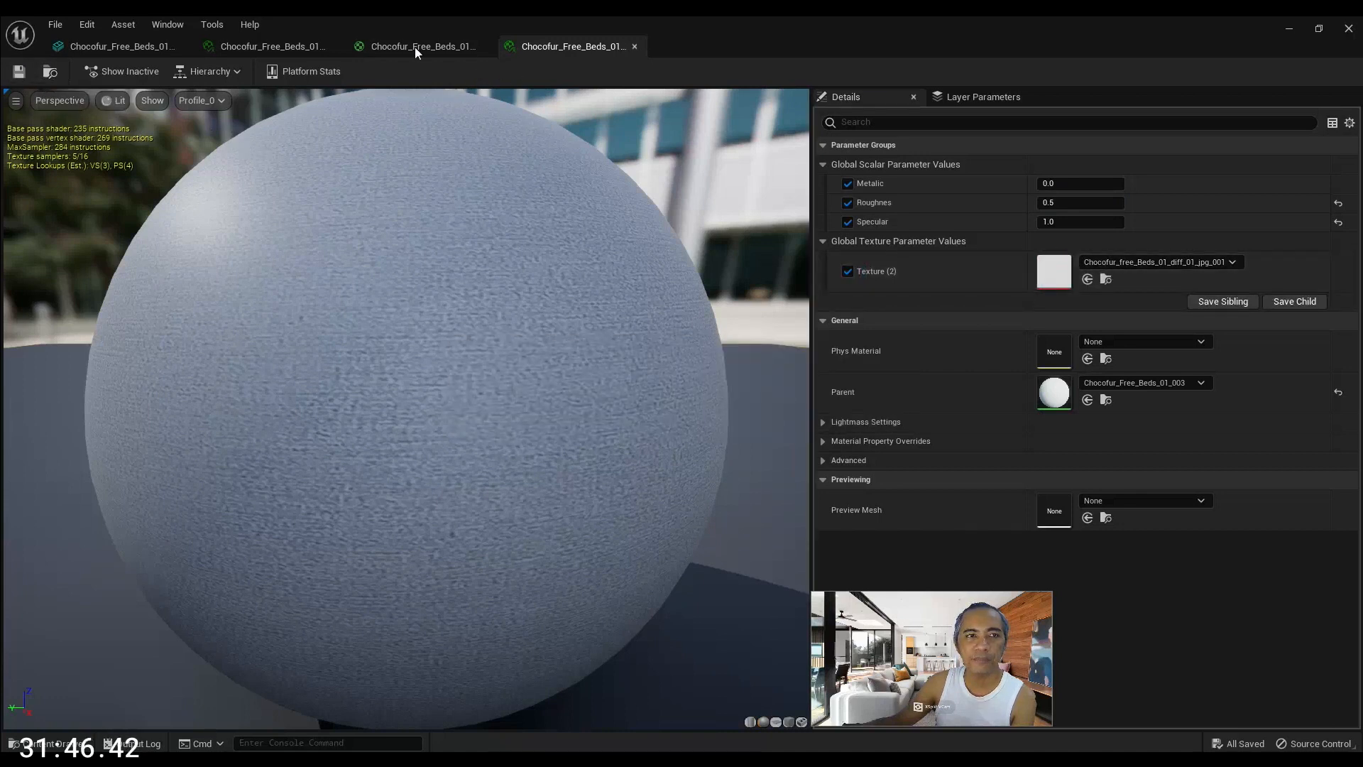
# Return to the bed mesh, open Element 4's material instance and enable its Texture (5) and datasmith_curves (16) overrides
pyautogui.click(112, 48)
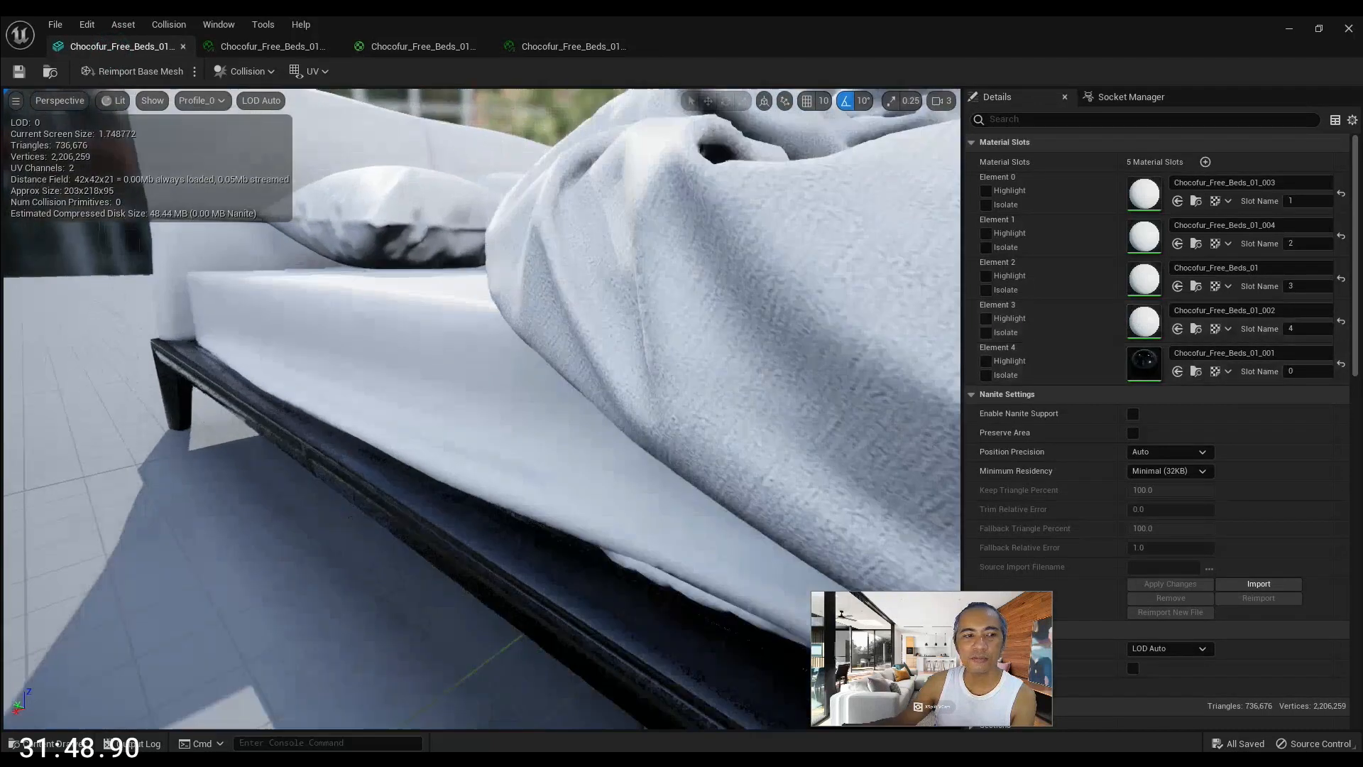
pyautogui.moveTo(822, 345)
pyautogui.keyDown('alt'); pyautogui.mouseDown()
pyautogui.moveTo(781, 312)
pyautogui.moveTo(639, 319)
pyautogui.moveTo(822, 345)
pyautogui.mouseUp(); pyautogui.keyUp('alt')
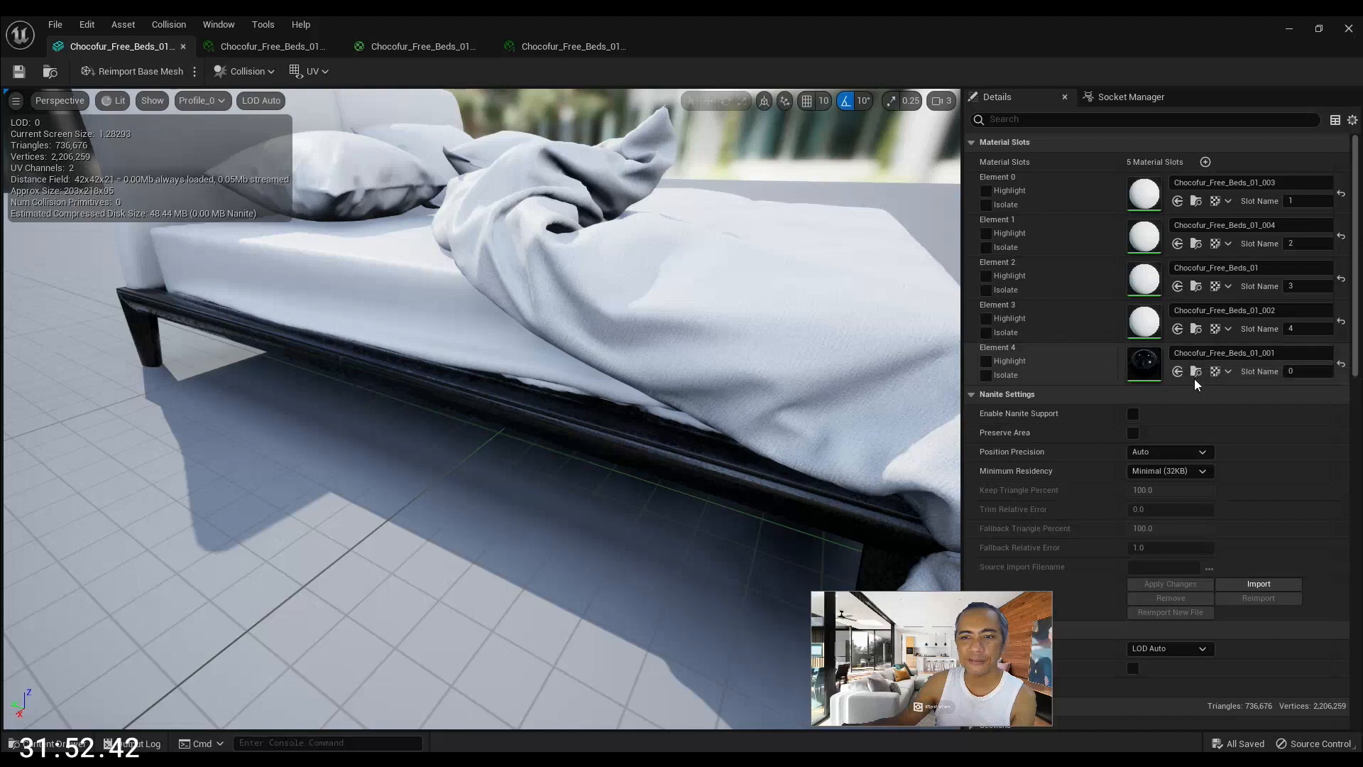
pyautogui.doubleClick(1155, 362)
pyautogui.moveTo(764, 325); pyautogui.dragTo(513, 247)
pyautogui.click(847, 236)
pyautogui.click(847, 195)
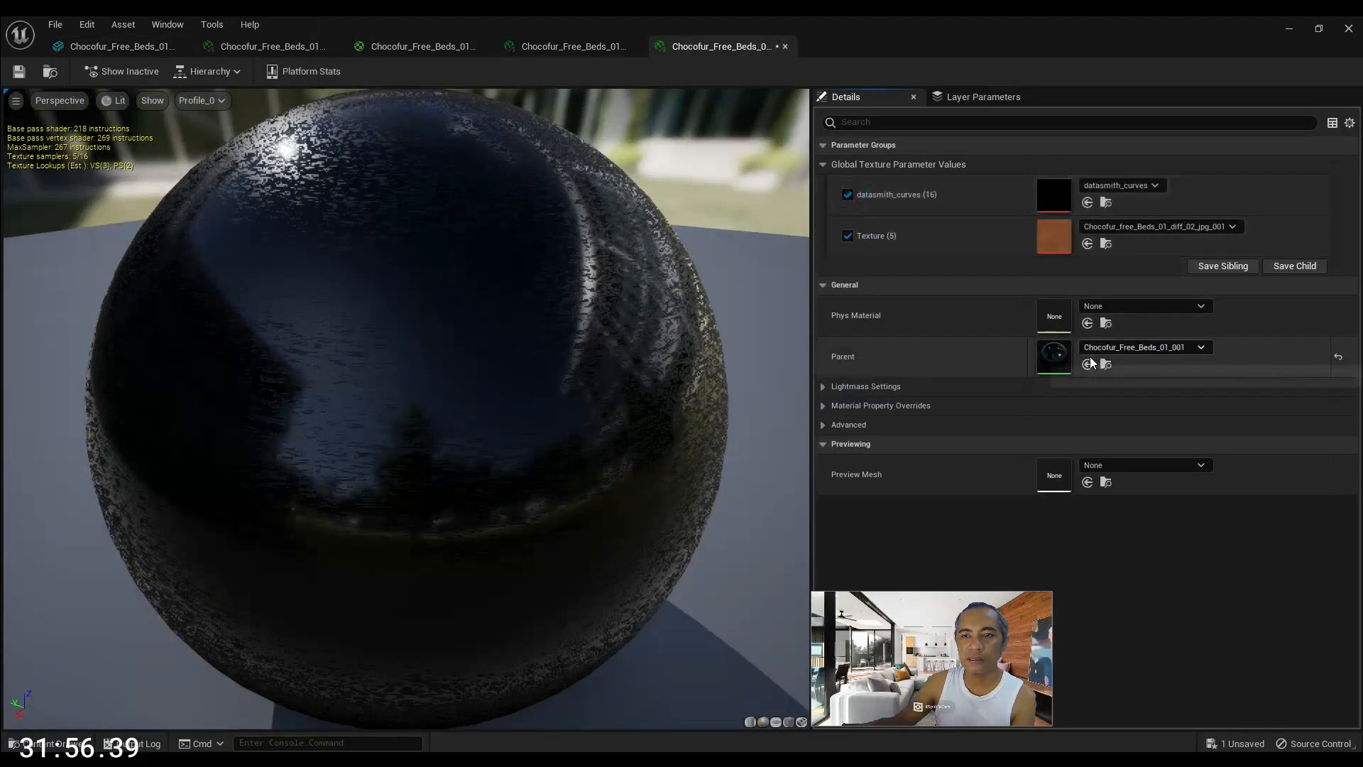
# Open the parent material Chocofur_Free_Beds_01_001 and move its output node clear of the overlapping nodes
pyautogui.doubleClick(1045, 352)
pyautogui.moveTo(1019, 187); pyautogui.dragTo(1047, 305, button='right')
pyautogui.click(663, 303)
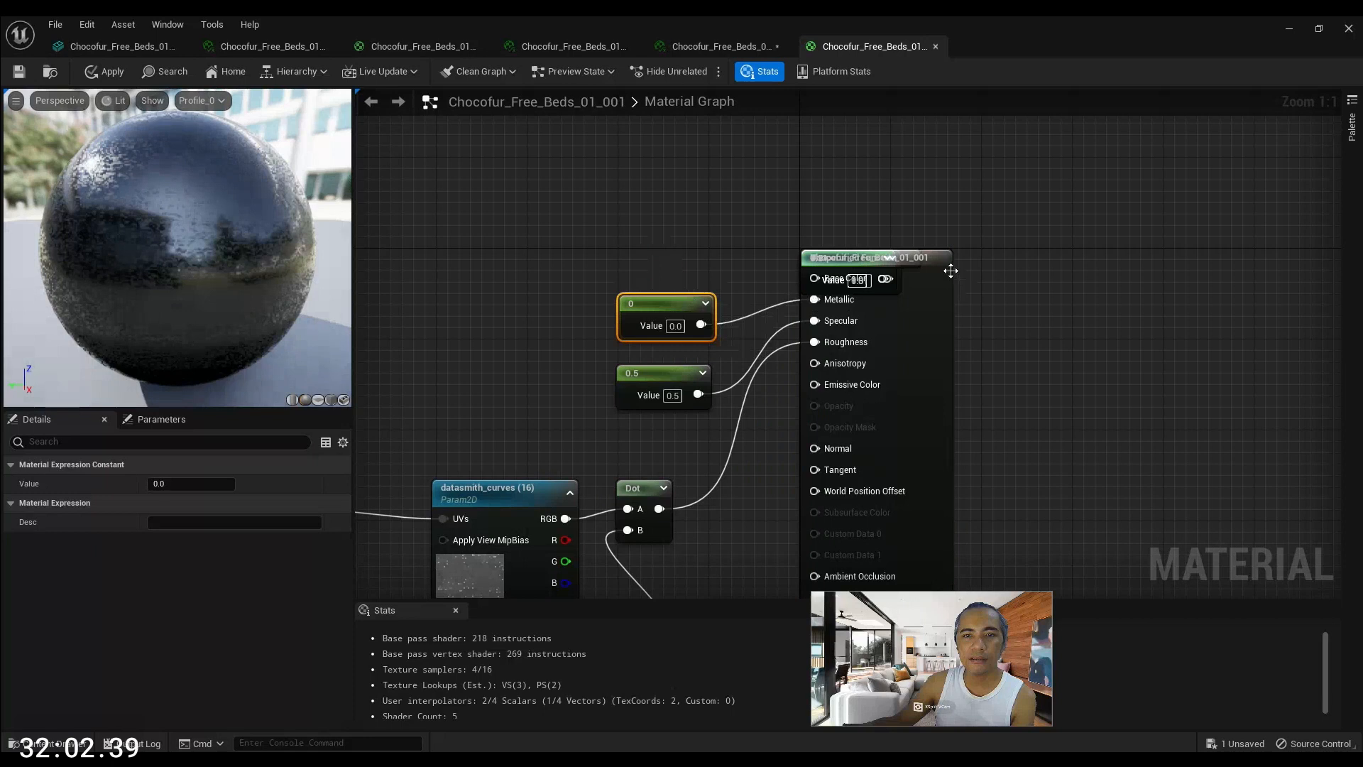
pyautogui.moveTo(947, 260); pyautogui.dragTo(1129, 294)
pyautogui.scroll(-3, 918, 210)
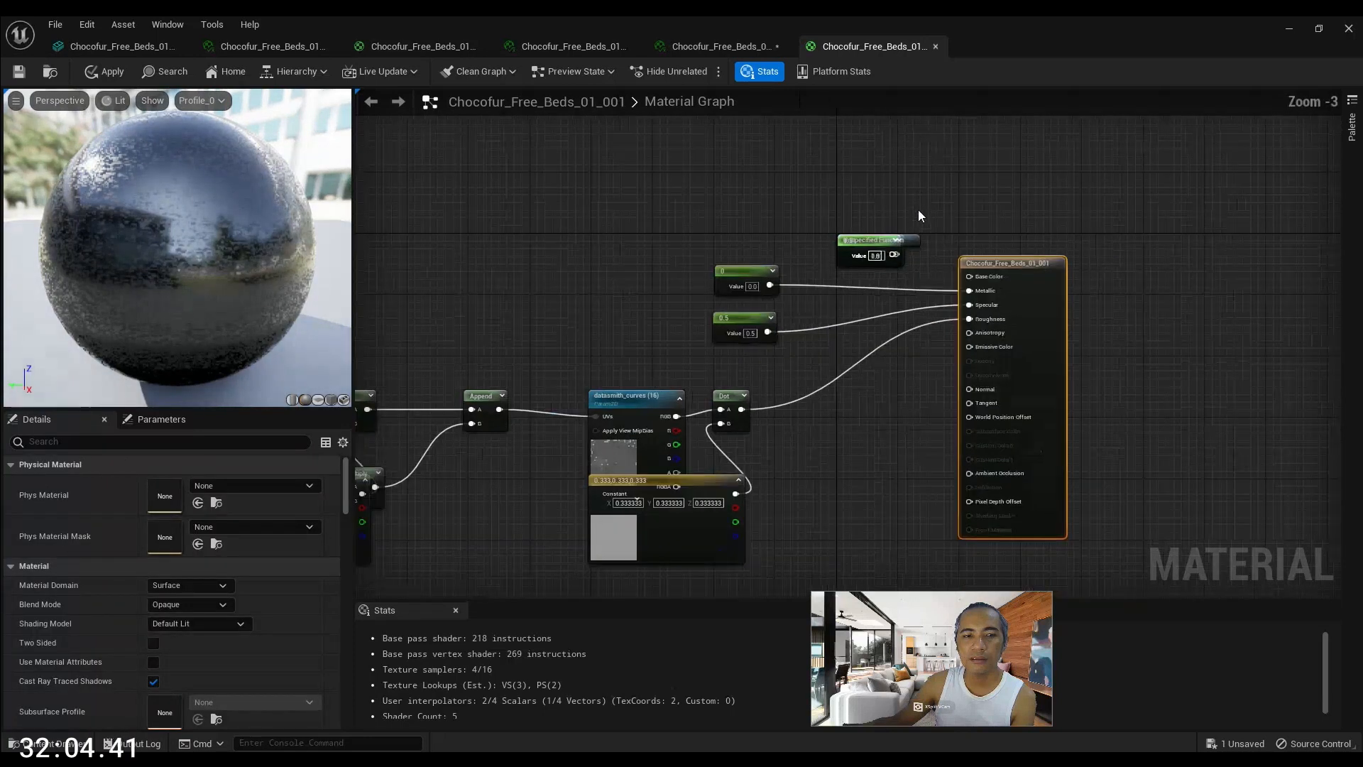
pyautogui.scroll(-3, 918, 217)
pyautogui.scroll(4, 691, 288)
# Spread out the roughness network by moving the datasmith_curves (16) and Texture (5) nodes off the nodes they overlap
pyautogui.moveTo(631, 282); pyautogui.dragTo(614, 201)
pyautogui.moveTo(819, 175); pyautogui.dragTo(729, 255, button='right')
pyautogui.moveTo(935, 358); pyautogui.dragTo(935, 292)
pyautogui.moveTo(1157, 397); pyautogui.dragTo(999, 412, button='right')
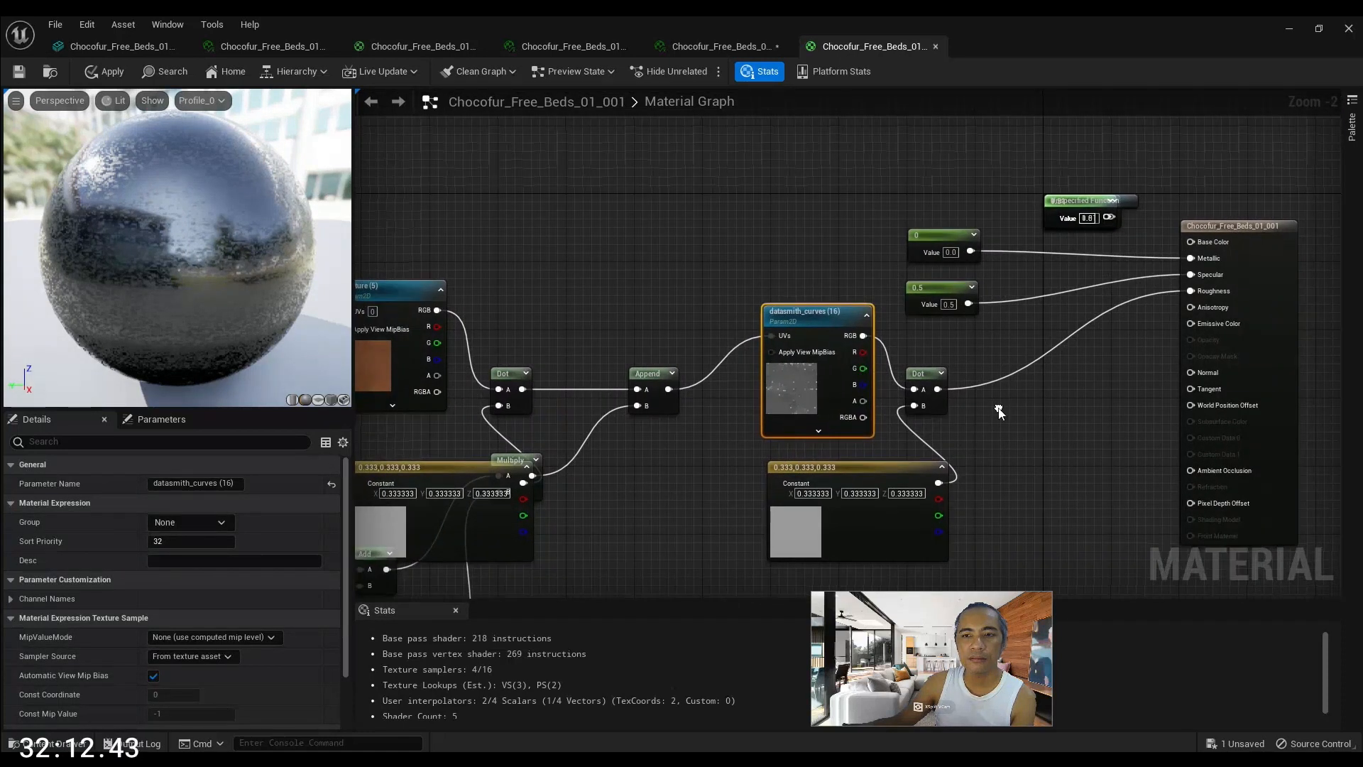
pyautogui.scroll(-2, 1016, 398)
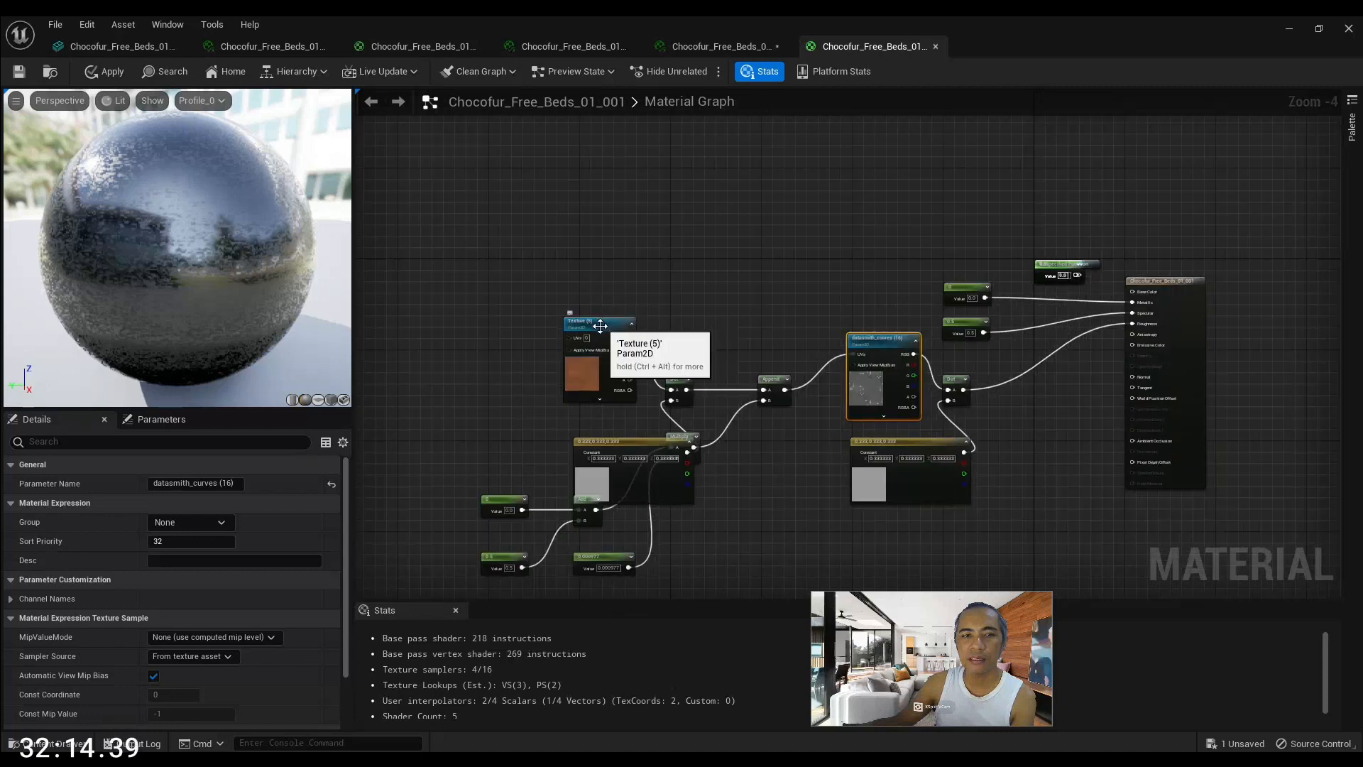
pyautogui.moveTo(598, 325); pyautogui.dragTo(594, 288)
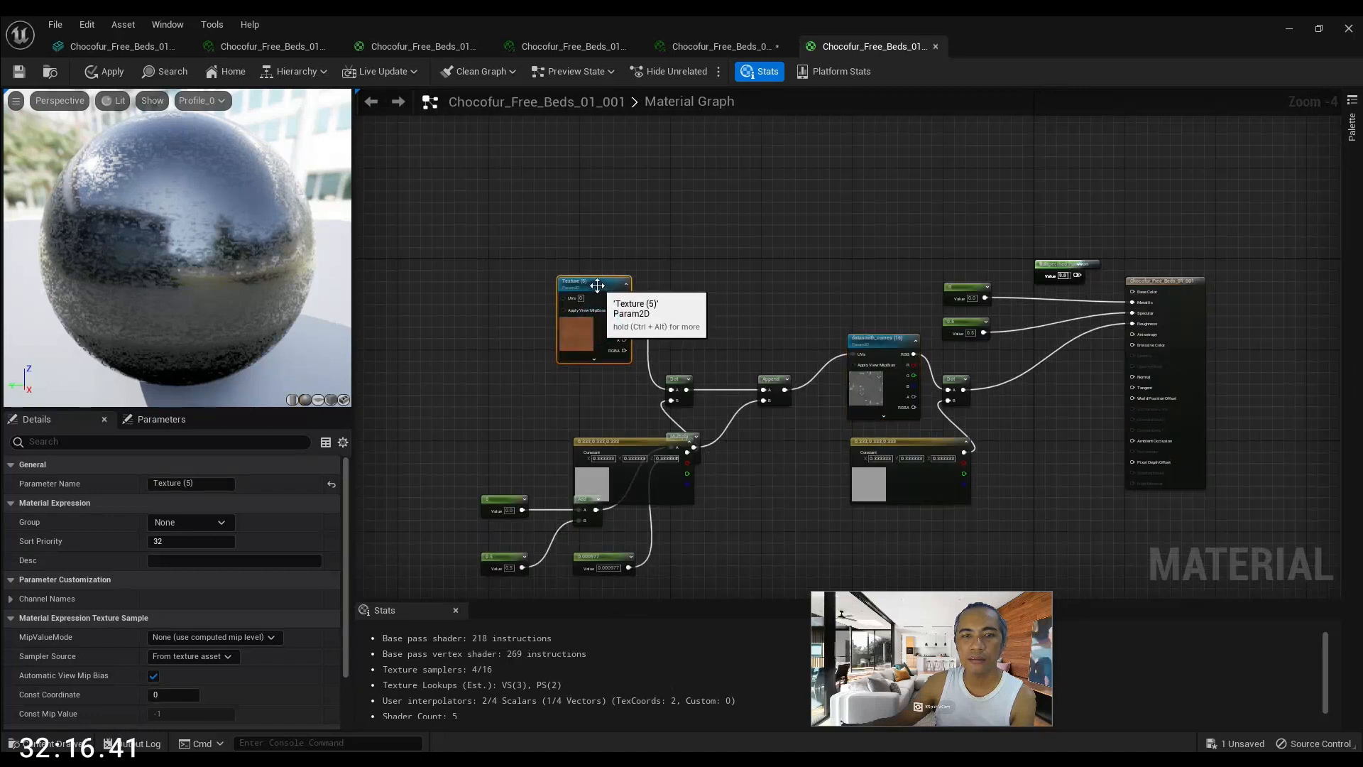
# Duplicate the Texture (5) parameter and place the copy above the Metallic constant near the output node
pyautogui.doubleClick(594, 280)
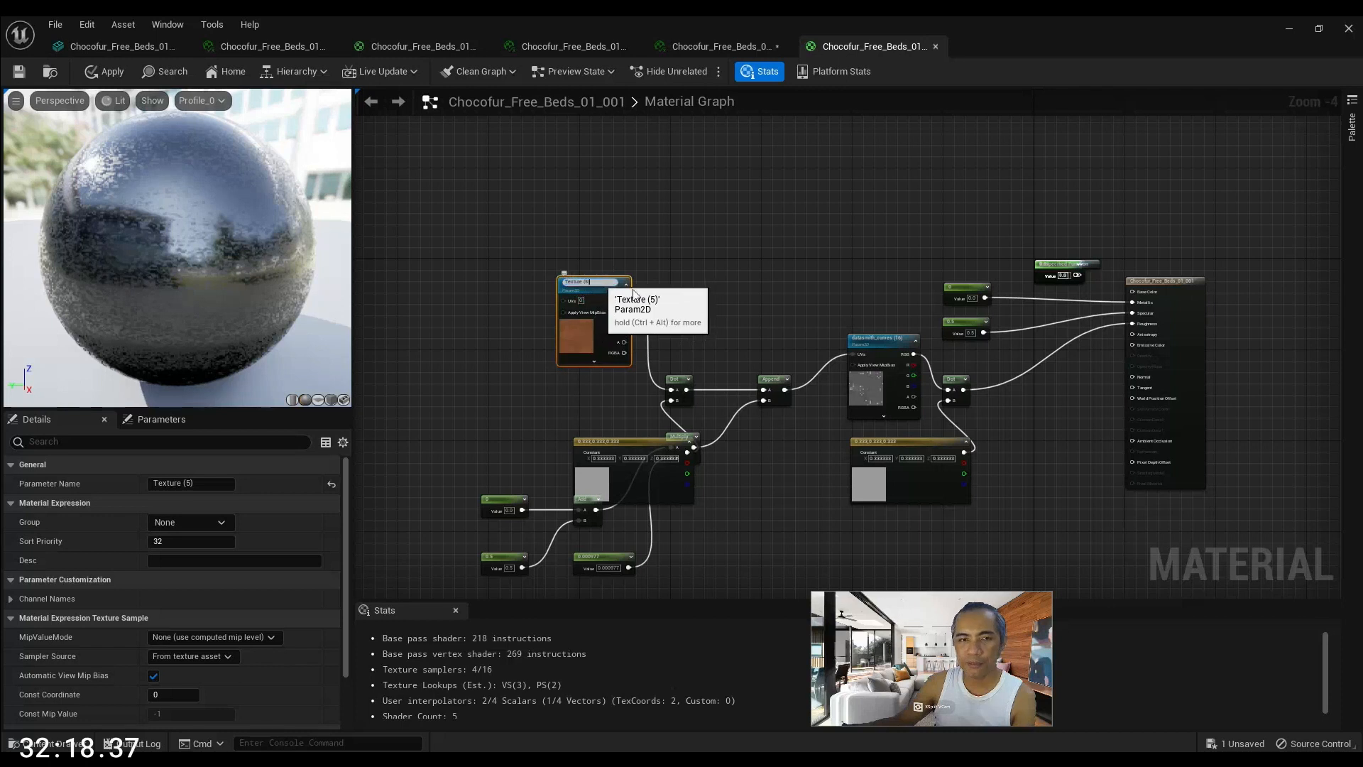
pyautogui.click(693, 289)
pyautogui.click(602, 278)
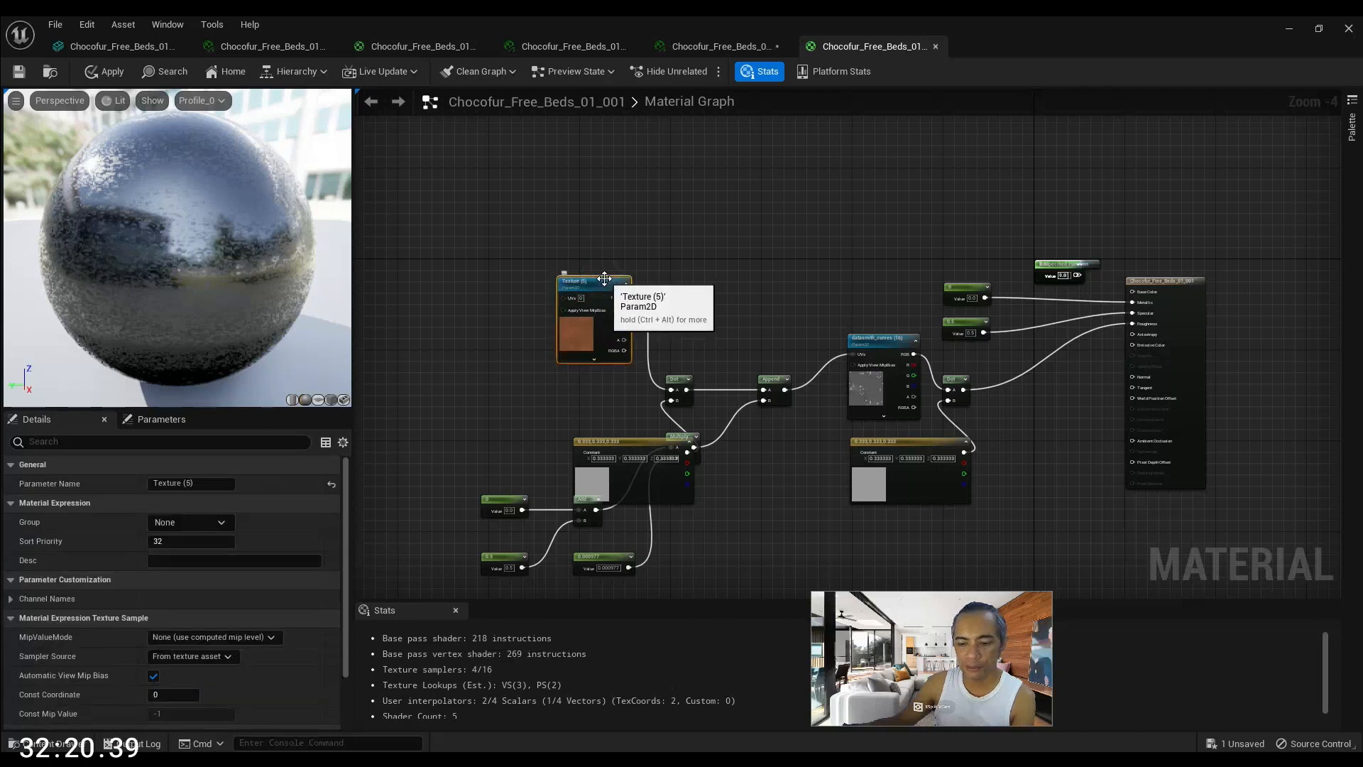
pyautogui.hotkey('ctrl', 'd')
pyautogui.moveTo(651, 283); pyautogui.dragTo(956, 190)
pyautogui.moveTo(1090, 211); pyautogui.dragTo(964, 289, button='right')
pyautogui.scroll(2, 942, 358)
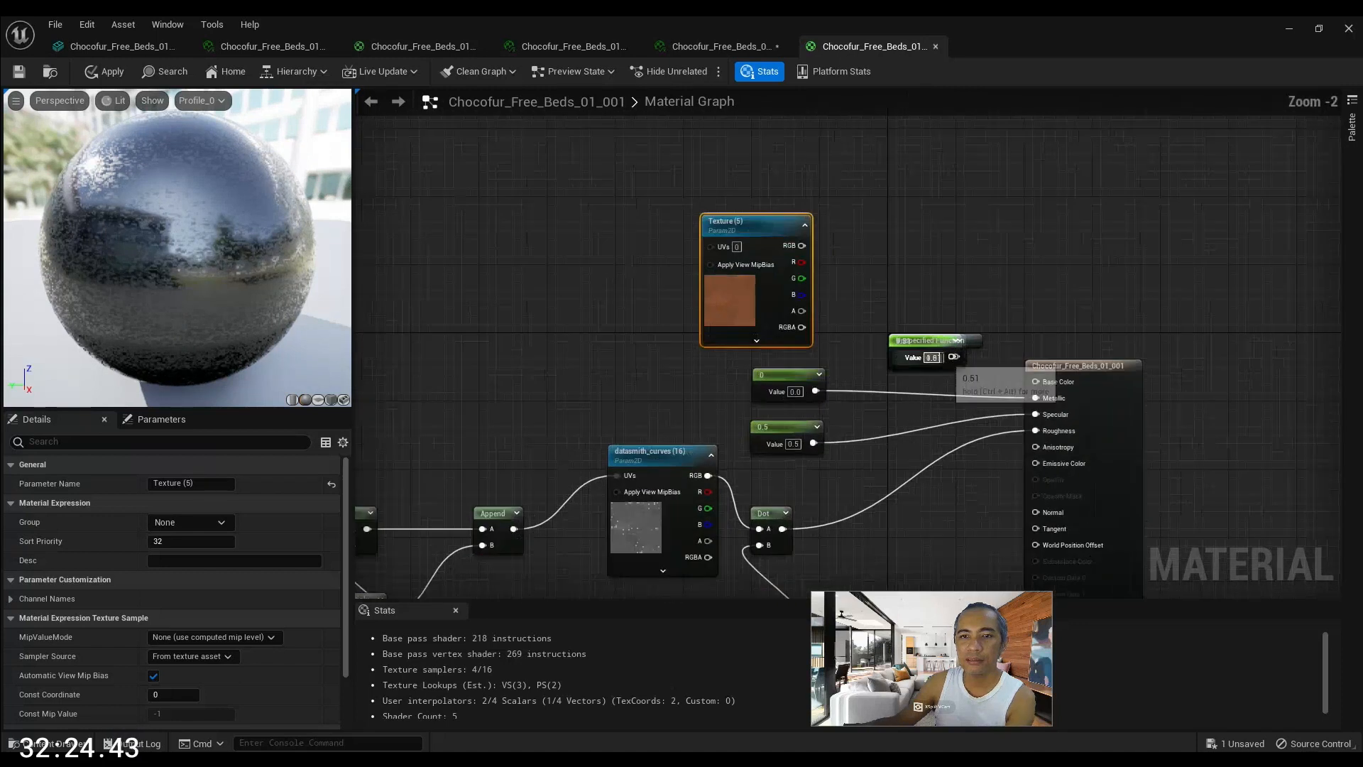
pyautogui.scroll(2, 948, 353)
# Delete the unconnected overlapping nodes beside the output and connect the copied Texture (5) RGB to Base Color
pyautogui.click(974, 366)
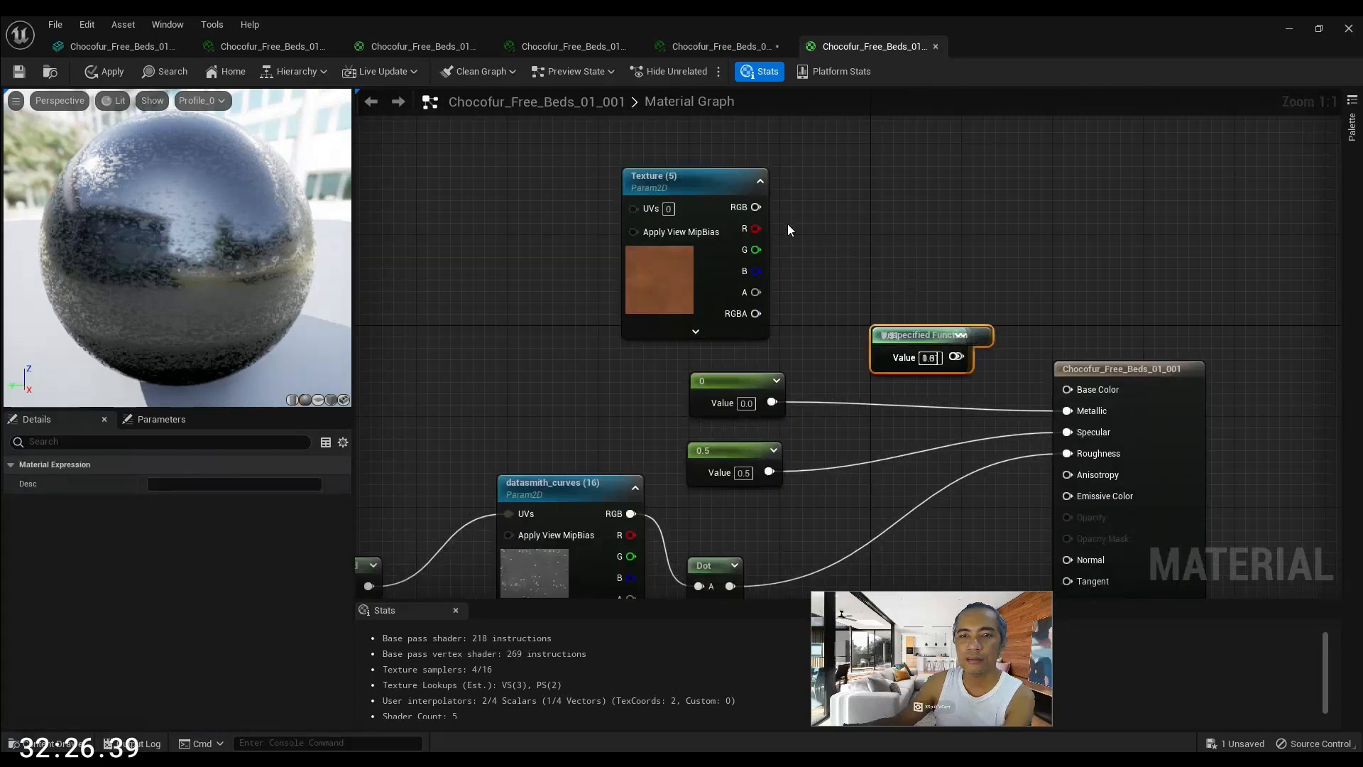
pyautogui.press('Delete')
pyautogui.moveTo(756, 207); pyautogui.dragTo(1067, 389)
pyautogui.moveTo(959, 283); pyautogui.dragTo(1043, 192, button='right')
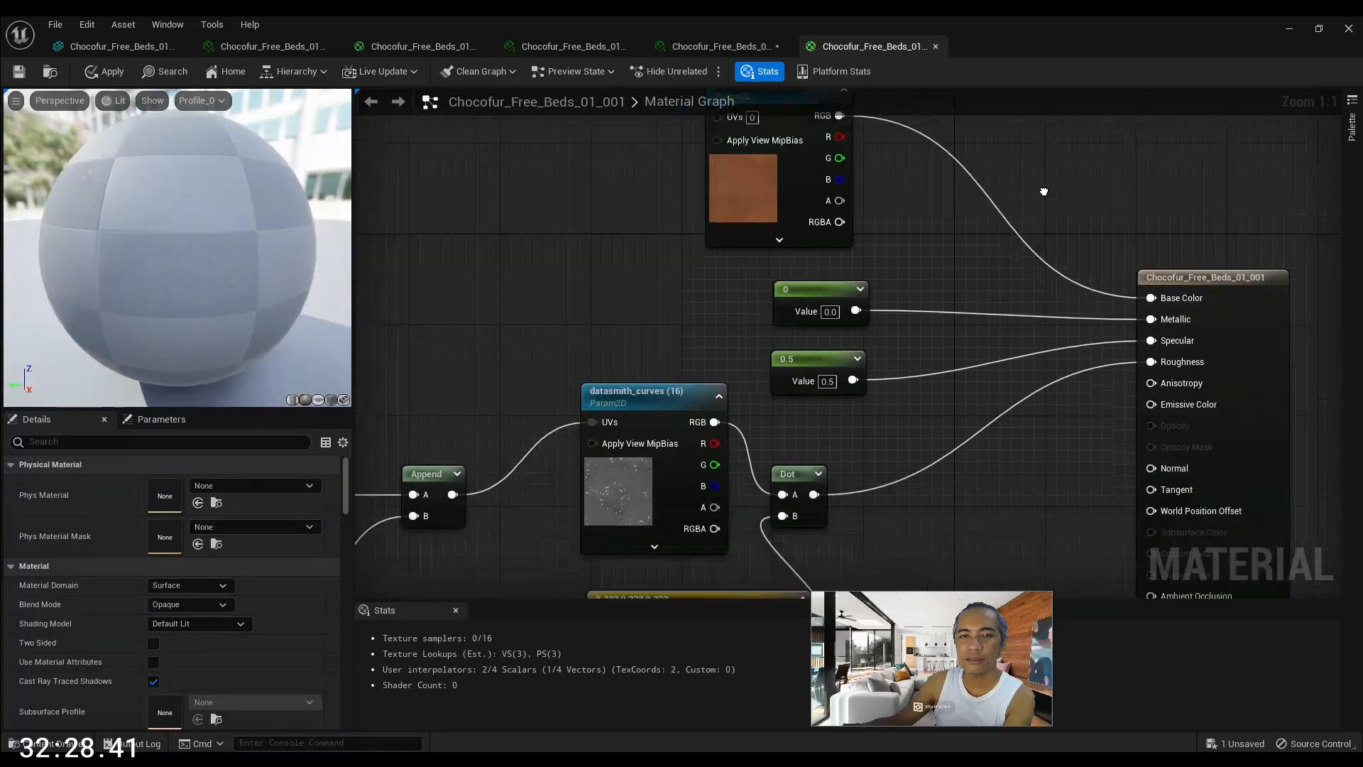
# Delete the whole datasmith_curves node network that feeds Roughness, including the original Texture (5) node
pyautogui.scroll(-2, 1069, 213)
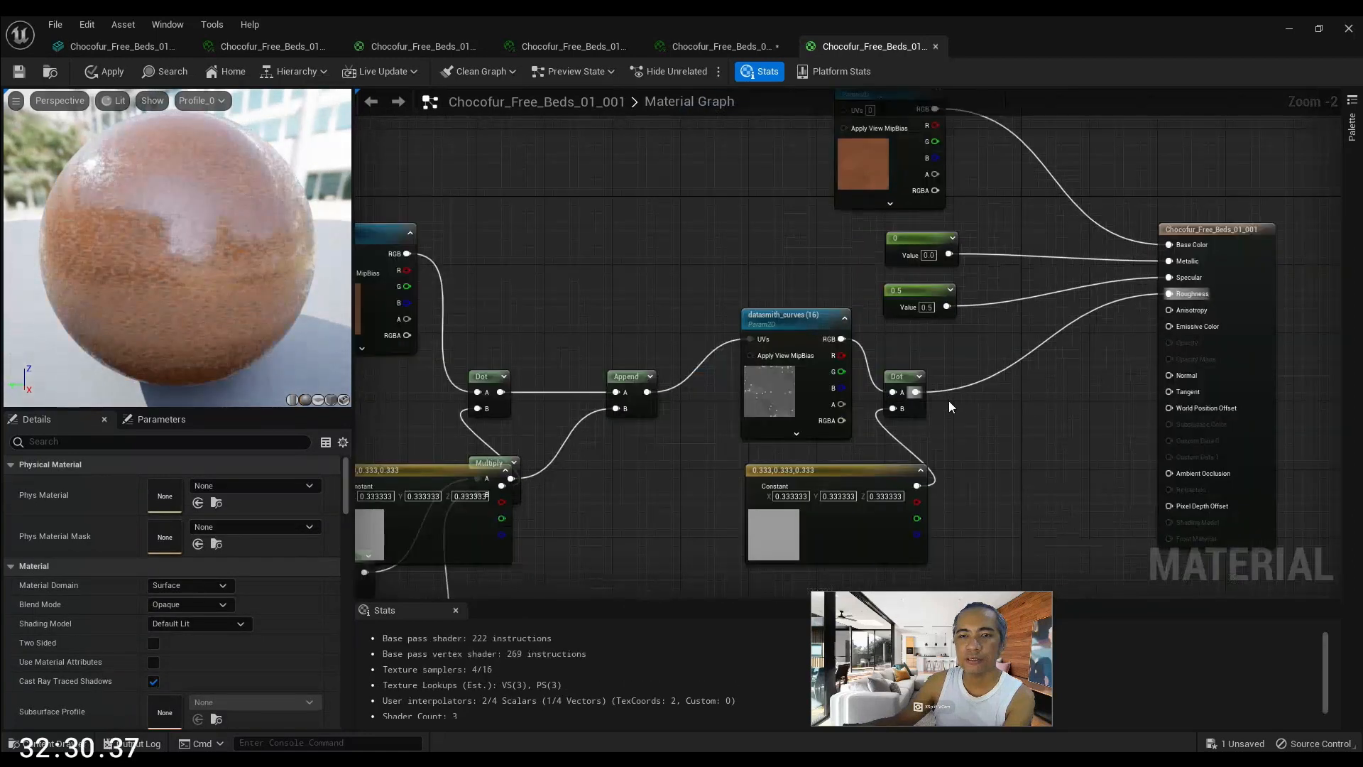
pyautogui.moveTo(702, 469); pyautogui.dragTo(927, 367, button='right')
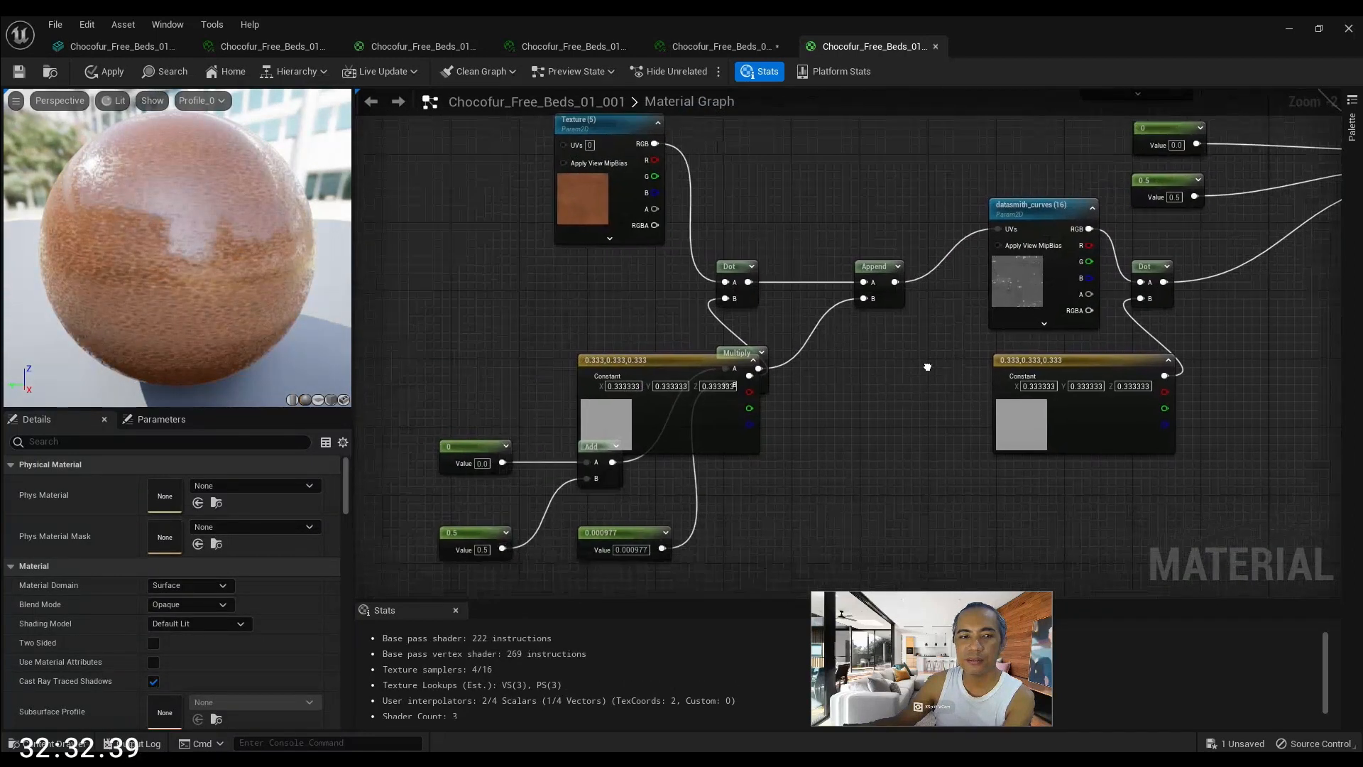
pyautogui.scroll(-4, 763, 426)
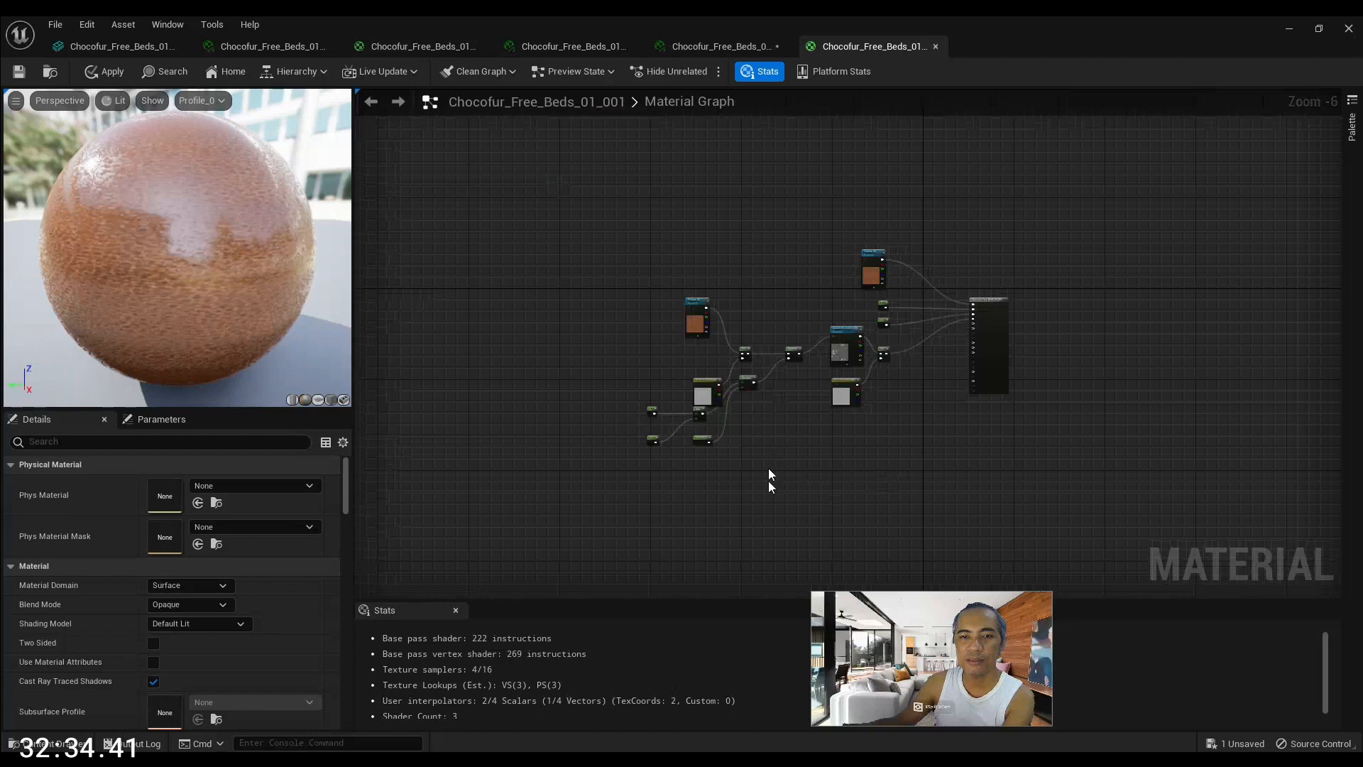
pyautogui.moveTo(634, 279); pyautogui.dragTo(632, 277)
pyautogui.press('Delete')
pyautogui.scroll(3, 923, 351)
pyautogui.moveTo(860, 514); pyautogui.dragTo(547, 323)
pyautogui.press('Delete')
pyautogui.scroll(2, 735, 320)
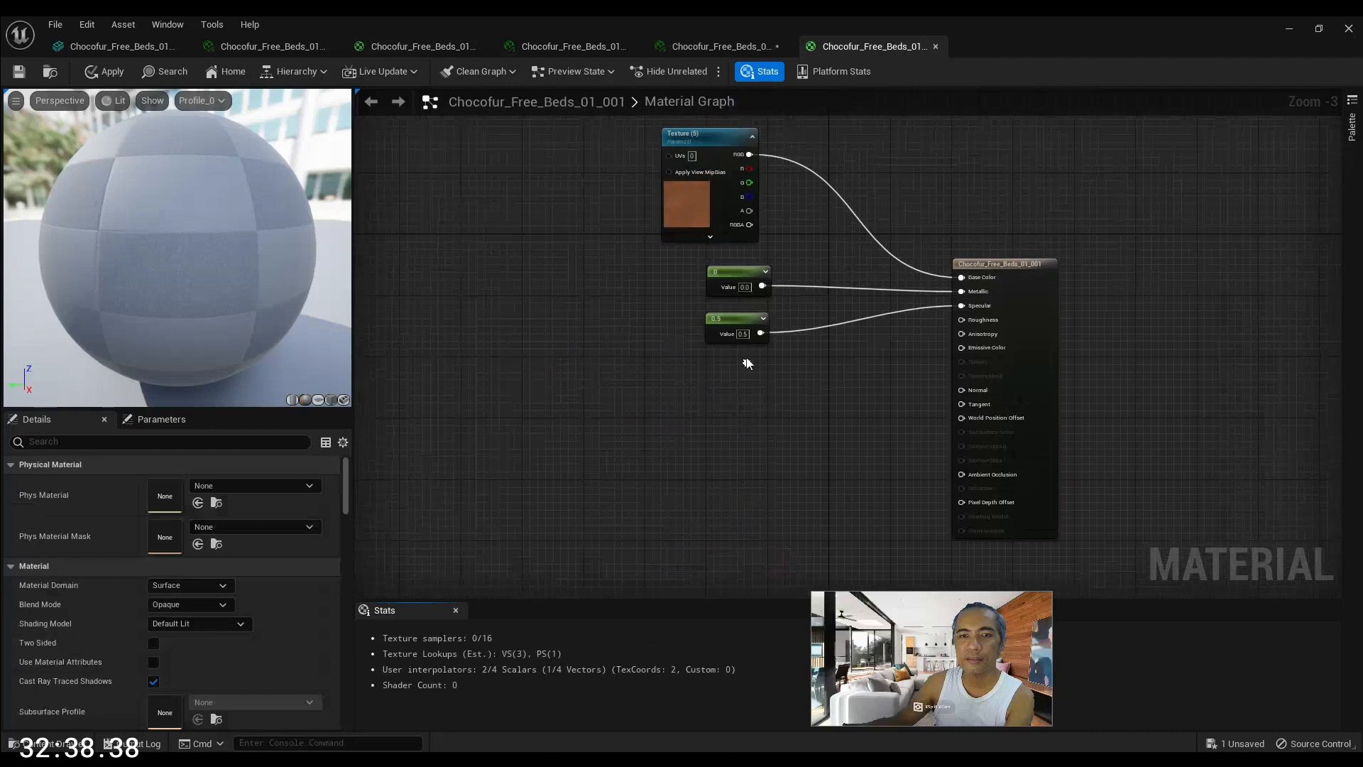
# Duplicate the 0.5 Specular constant, place the copy below it, and connect it to the Roughness input
pyautogui.click(735, 320)
pyautogui.hotkey('ctrl', 'd')
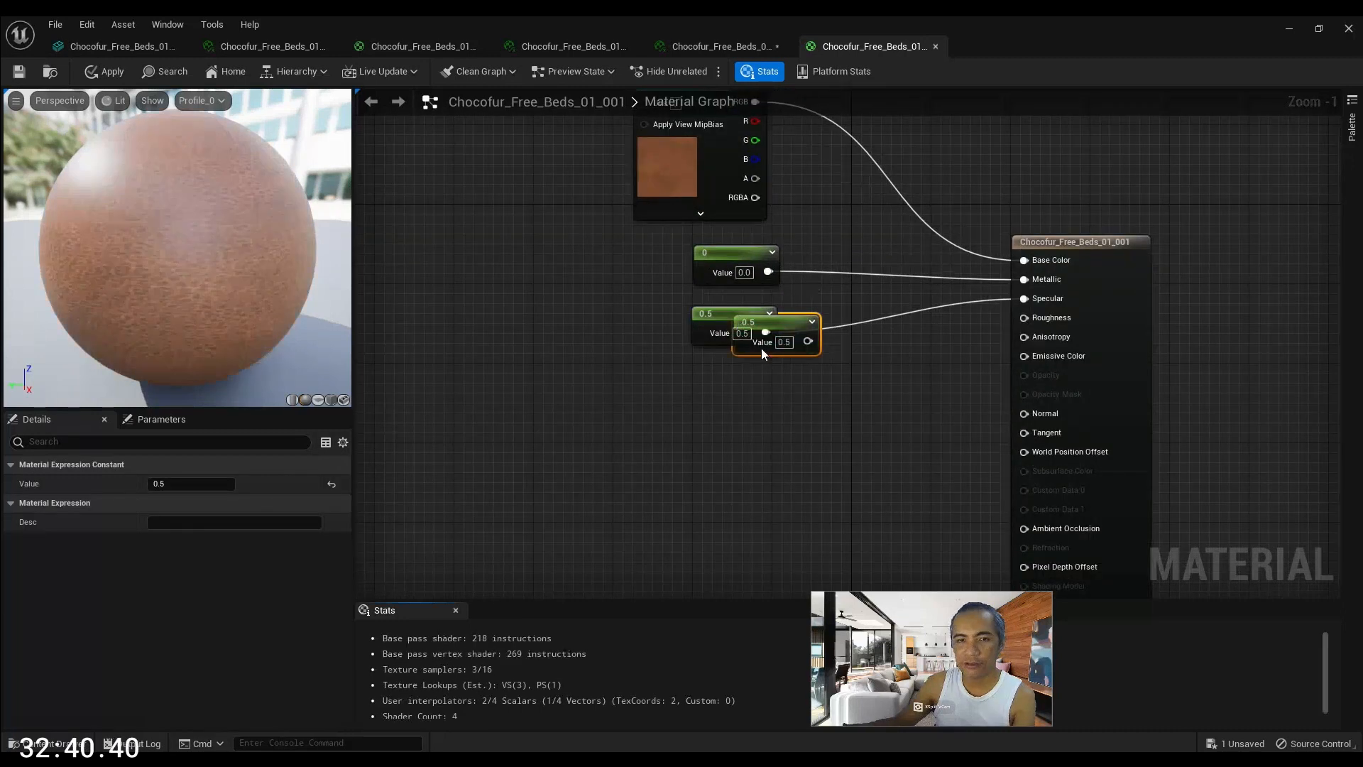
pyautogui.moveTo(795, 320); pyautogui.dragTo(755, 397)
pyautogui.moveTo(1023, 317); pyautogui.dragTo(766, 421)
# Convert the three constants feeding Metallic, Specular and Roughness into scalar parameters
pyautogui.moveTo(927, 420); pyautogui.dragTo(912, 435, button='right')
pyautogui.moveTo(824, 487); pyautogui.dragTo(632, 280)
pyautogui.rightClick(690, 268)
pyautogui.click(756, 377)
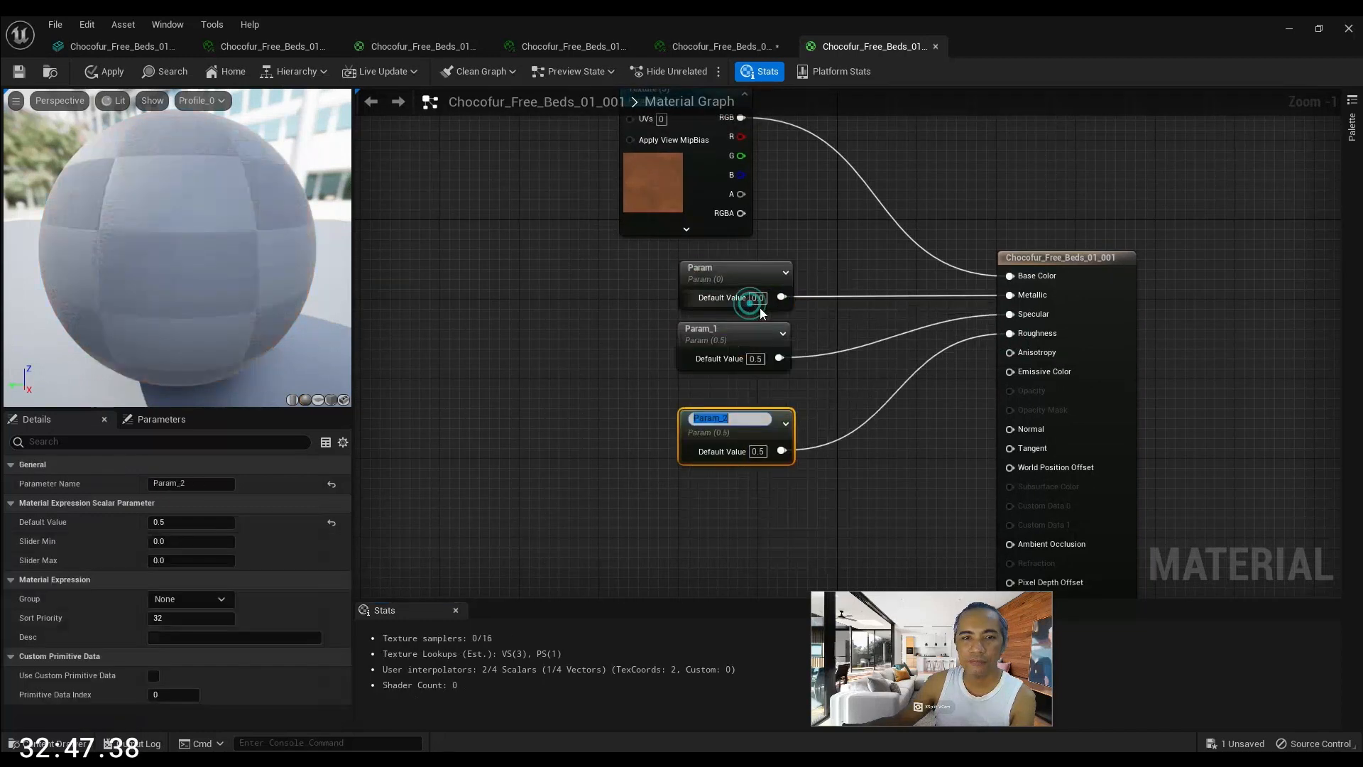
# Rename the parameter feeding the Metallic input as Metalic and the one feeding the Specular input as Specular
pyautogui.doubleClick(739, 277)
pyautogui.write('Metal')
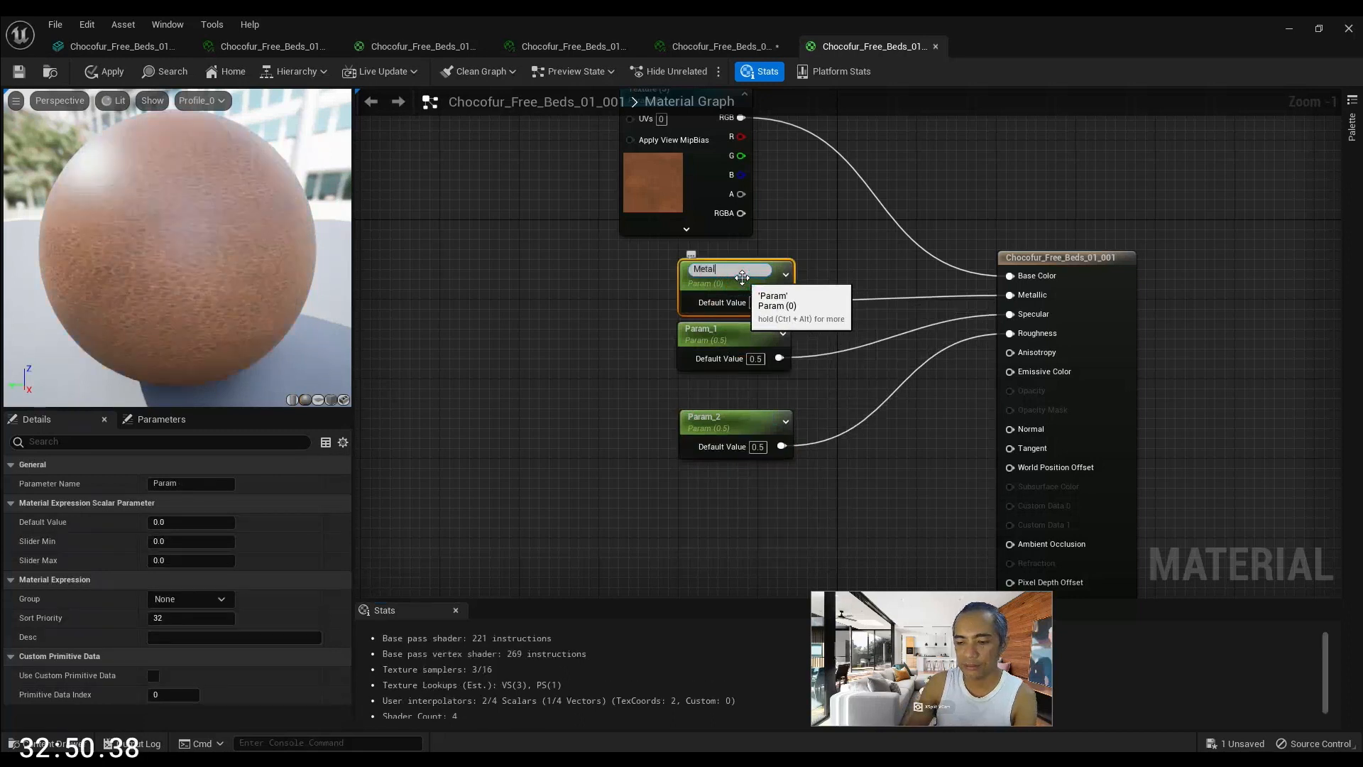
pyautogui.write('ic')
pyautogui.press('Return')
pyautogui.doubleClick(730, 343)
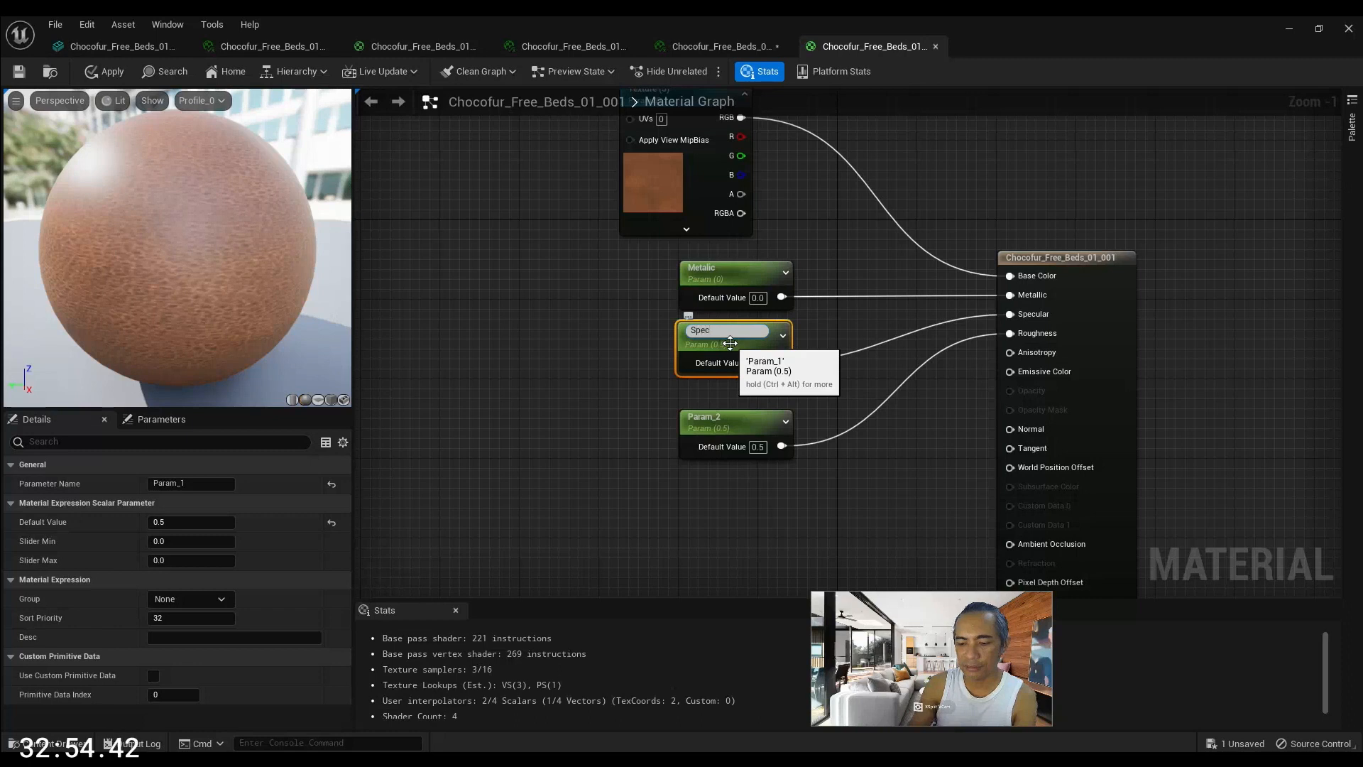
pyautogui.write('Specular')
pyautogui.press('Return')
# Convert Param_2 to a constant and back to a parameter, naming it Roughness
pyautogui.click(727, 424)
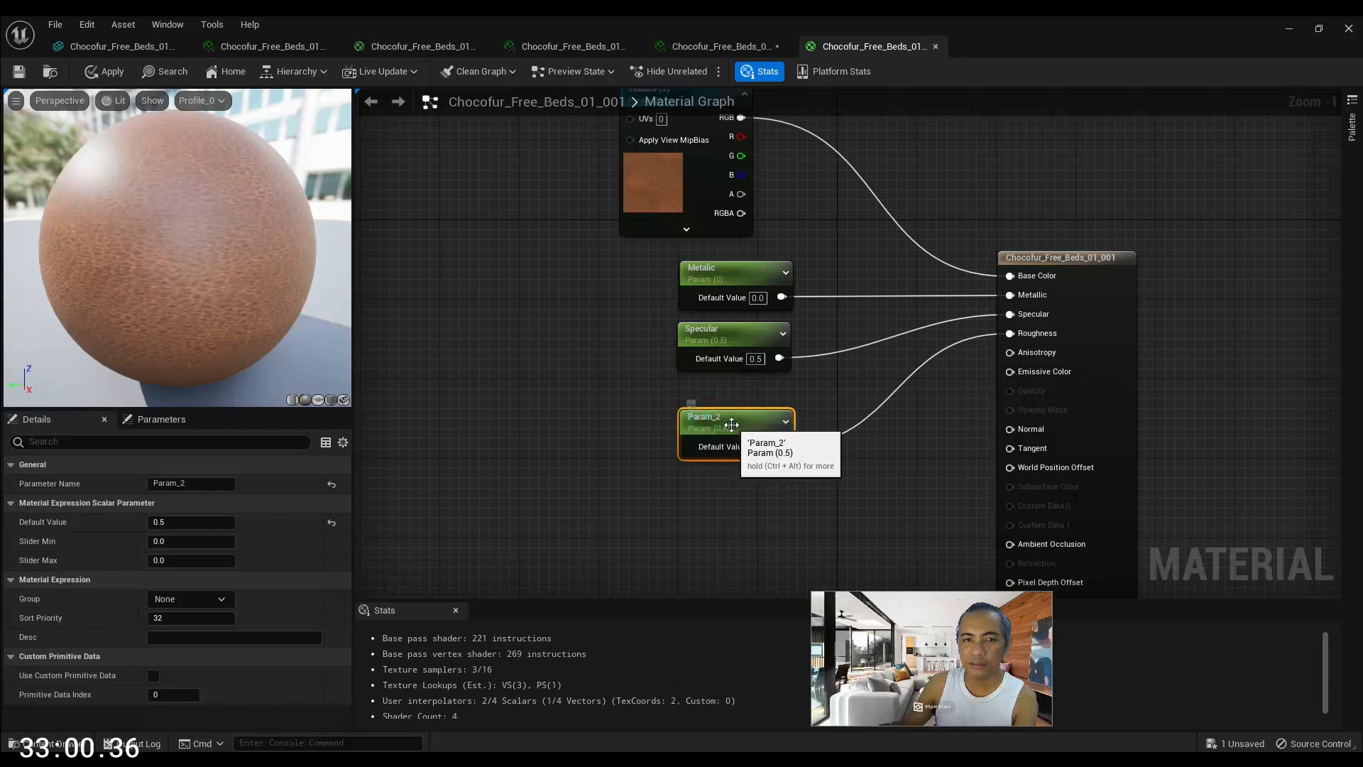
pyautogui.rightClick(729, 425)
pyautogui.click(788, 460)
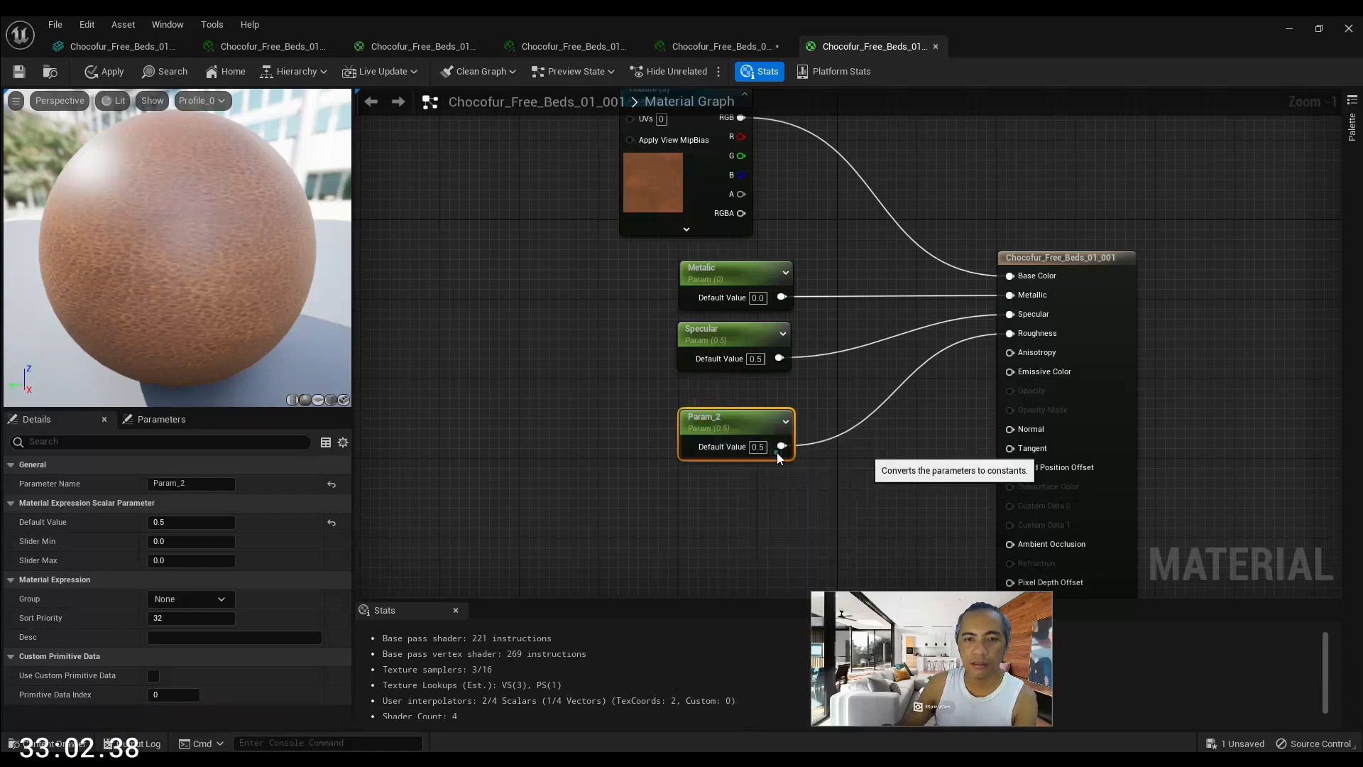
pyautogui.rightClick(722, 421)
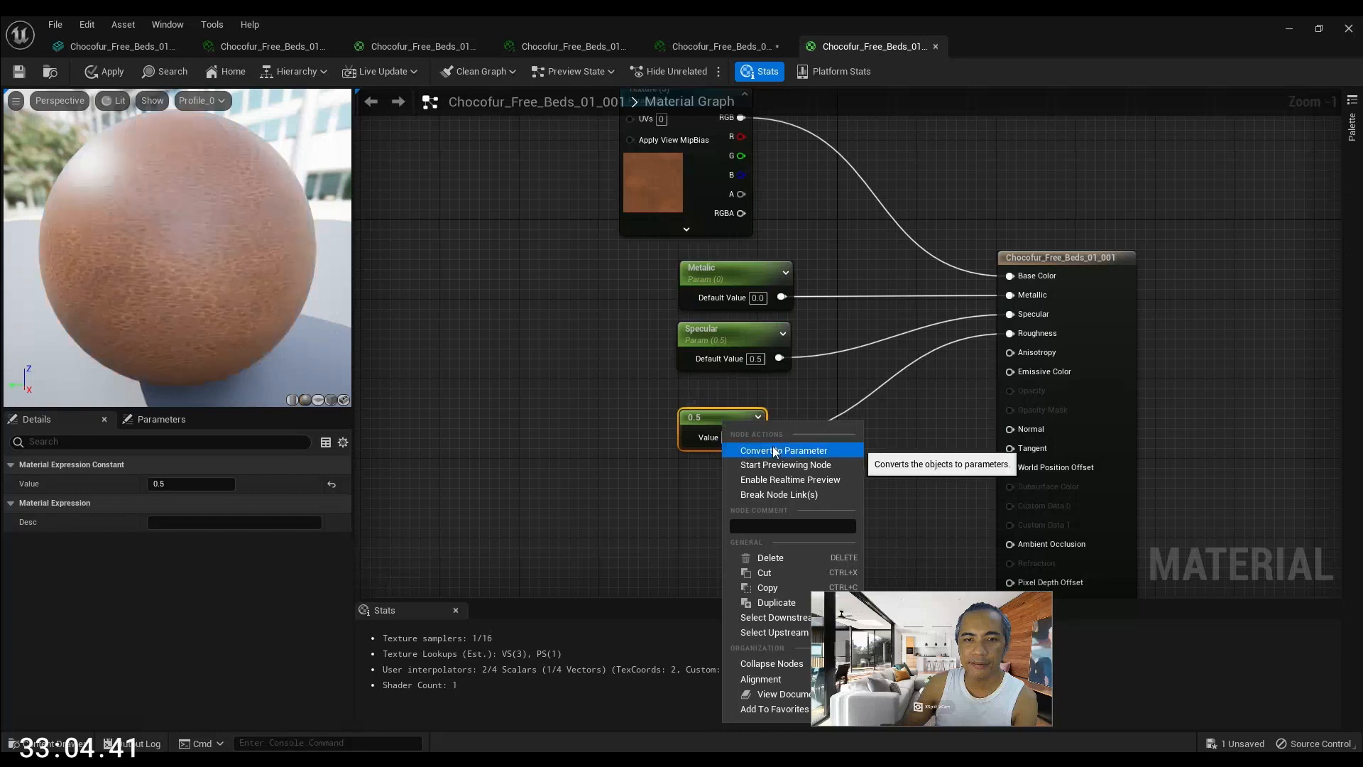
pyautogui.click(763, 445)
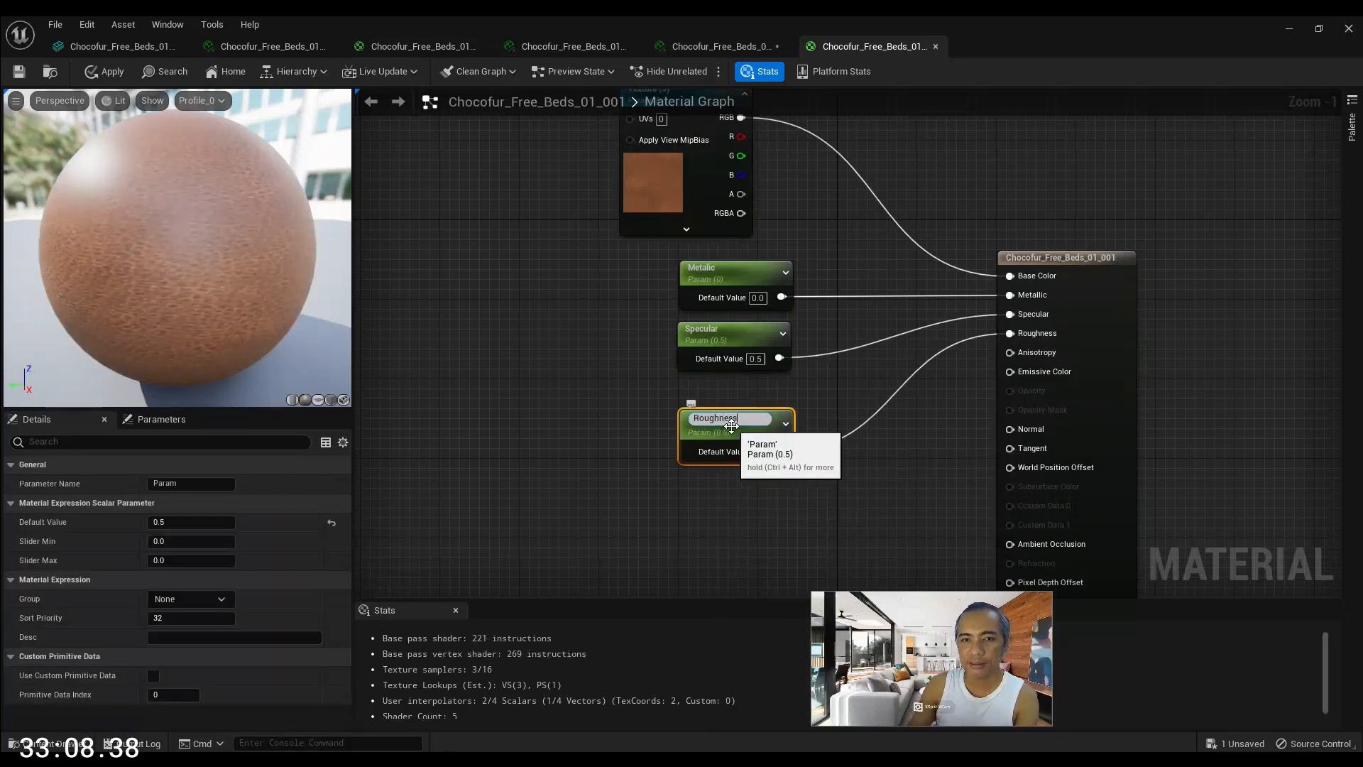
pyautogui.press('Return')
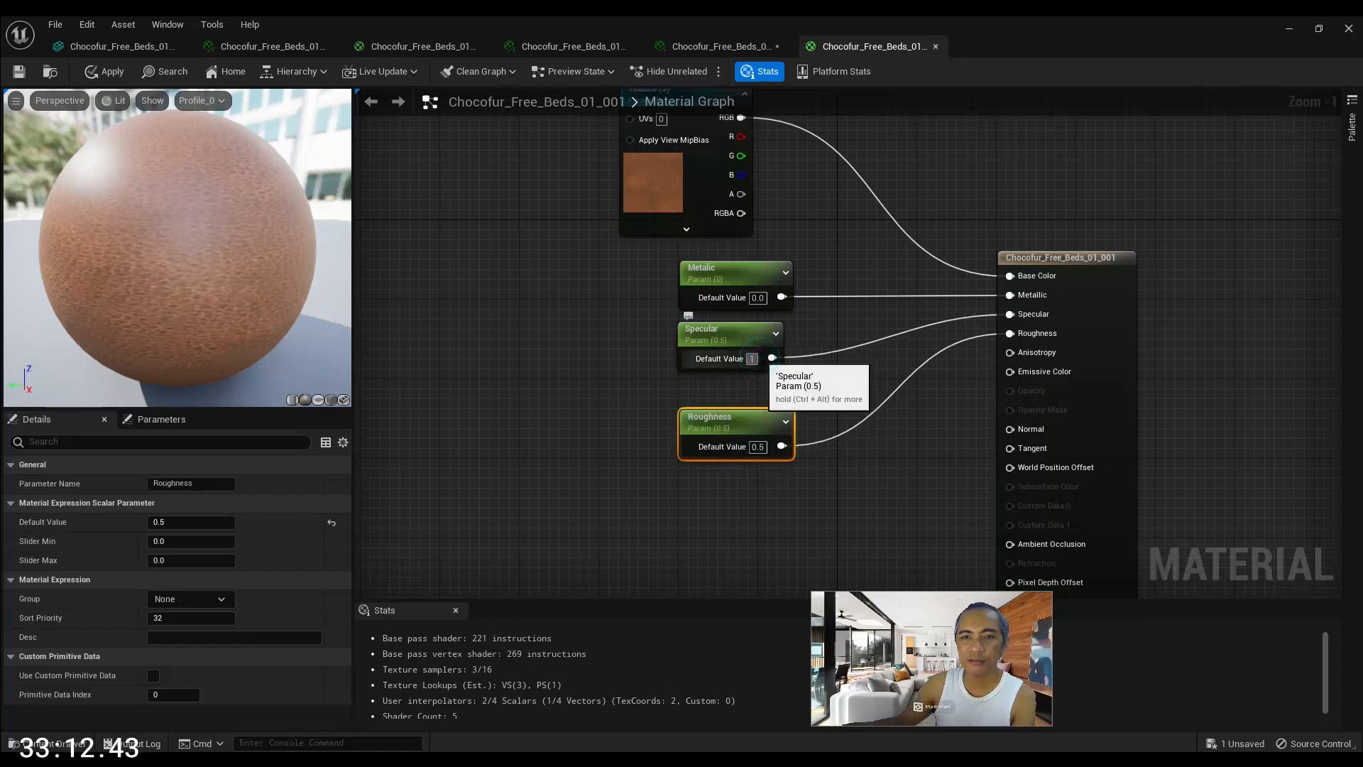
# Set the Specular parameter's default value to 1 and save the parent wood material
pyautogui.press('Return')
pyautogui.click(20, 71)
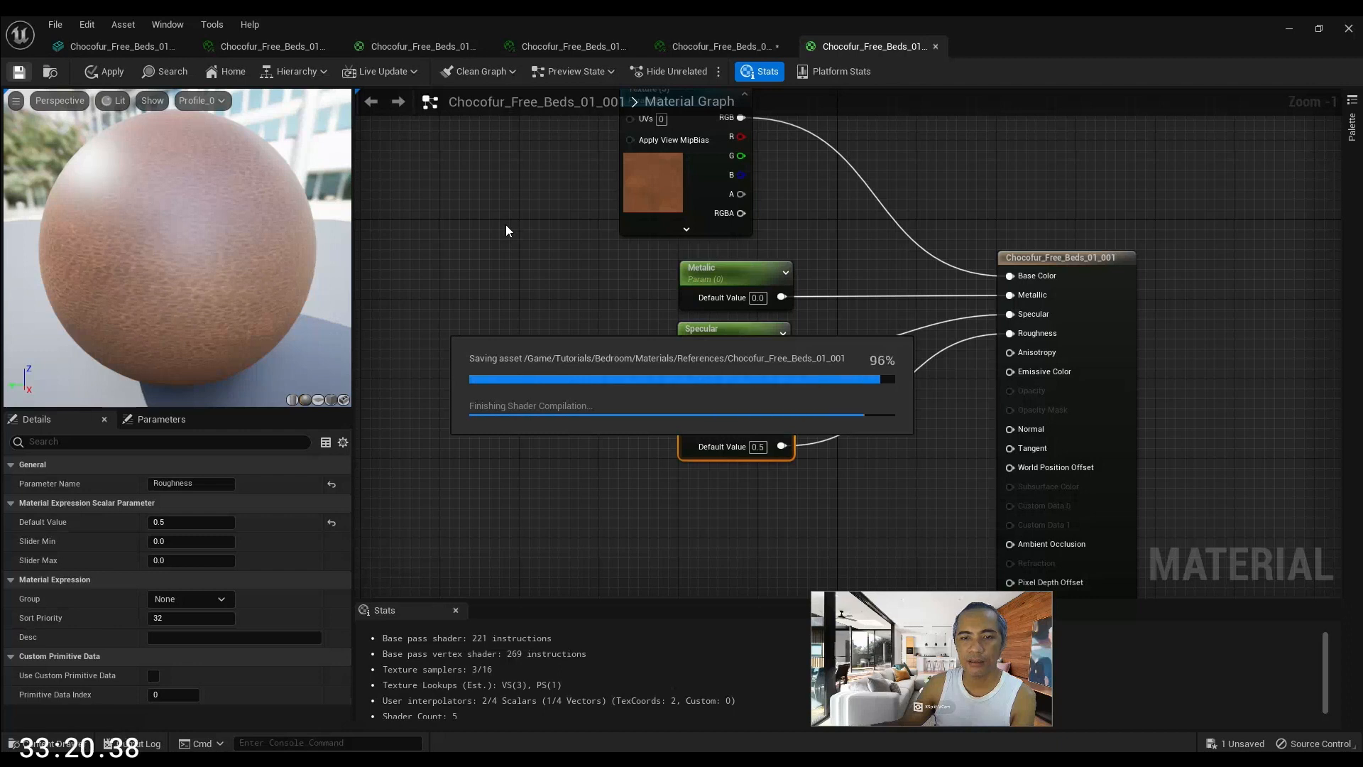
# Enable the Metalic, Roughness and Specular overrides in the Chocofur_Free_Beds_01_001 material instance and save it
pyautogui.click(717, 44)
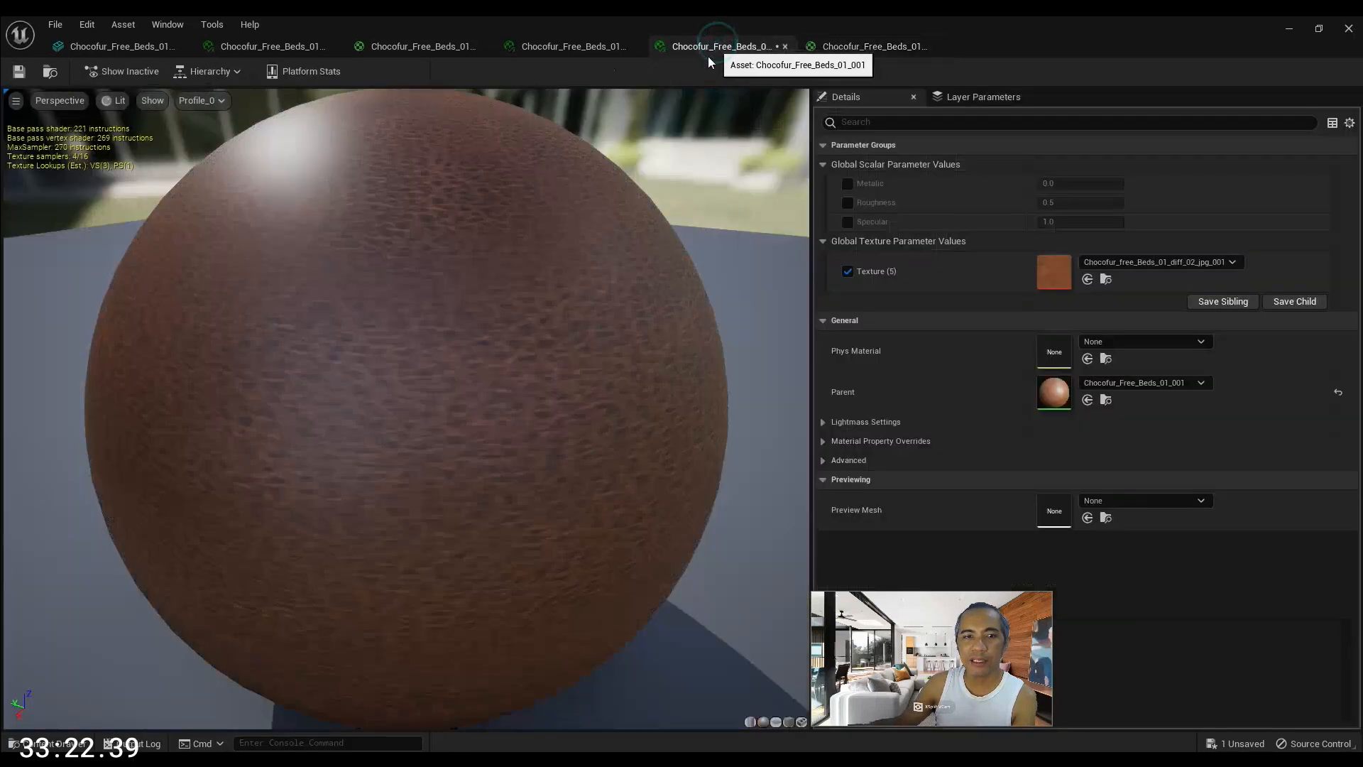
pyautogui.moveTo(565, 294); pyautogui.dragTo(561, 303)
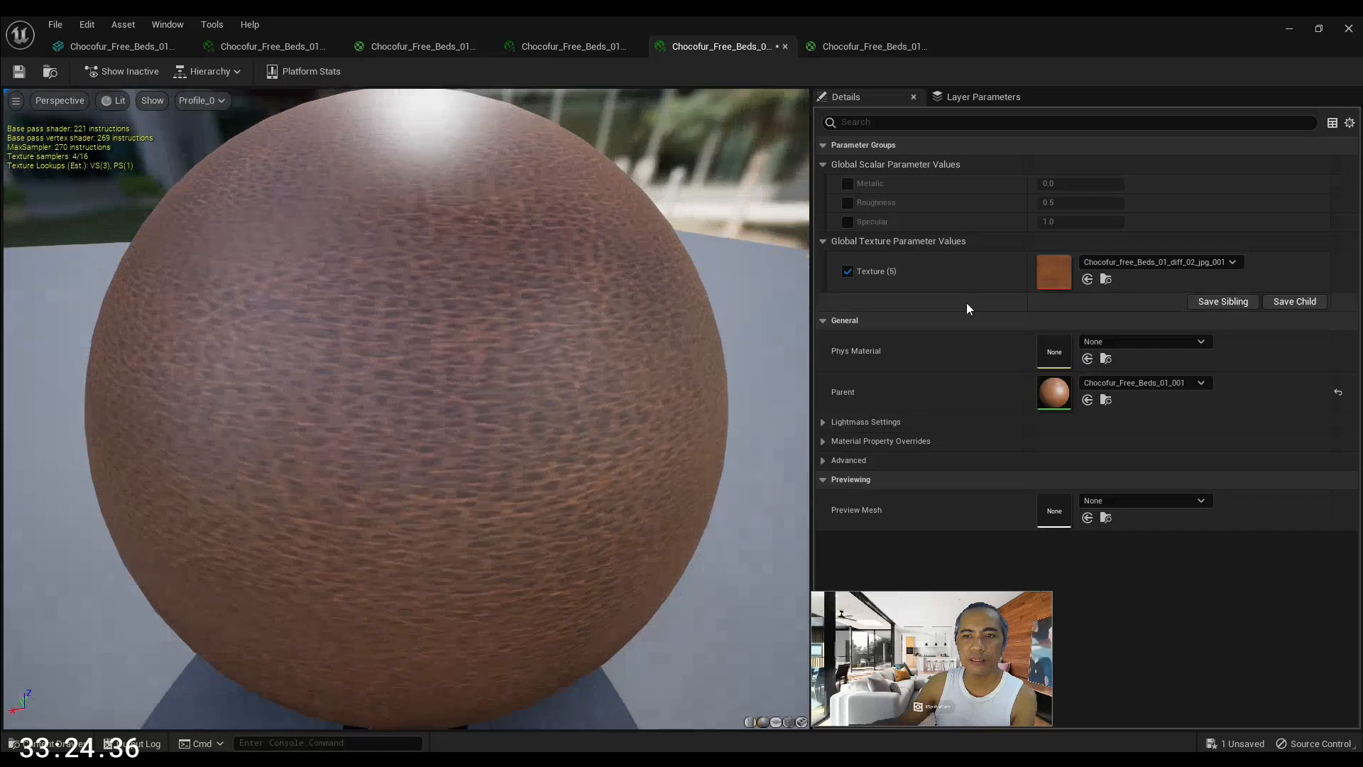
pyautogui.click(847, 183)
pyautogui.click(847, 202)
pyautogui.click(848, 221)
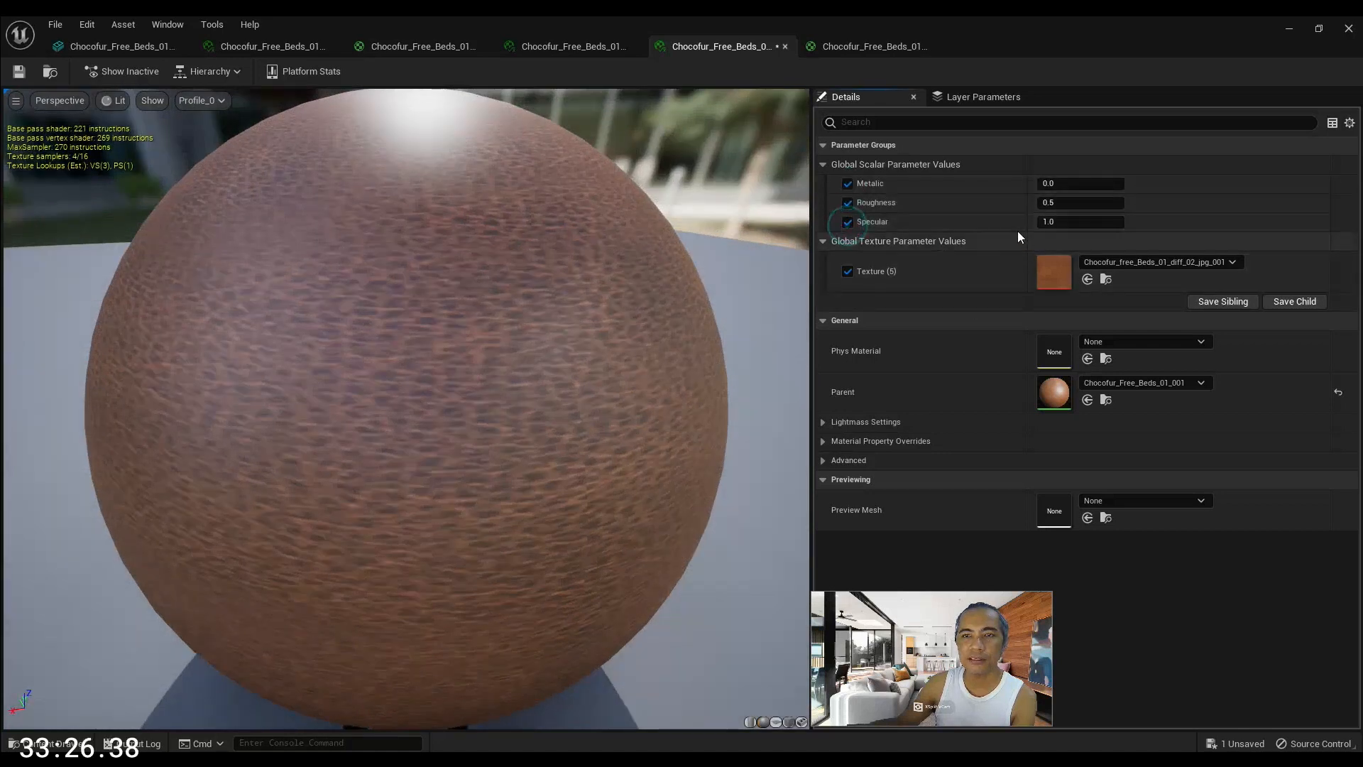
pyautogui.click(27, 74)
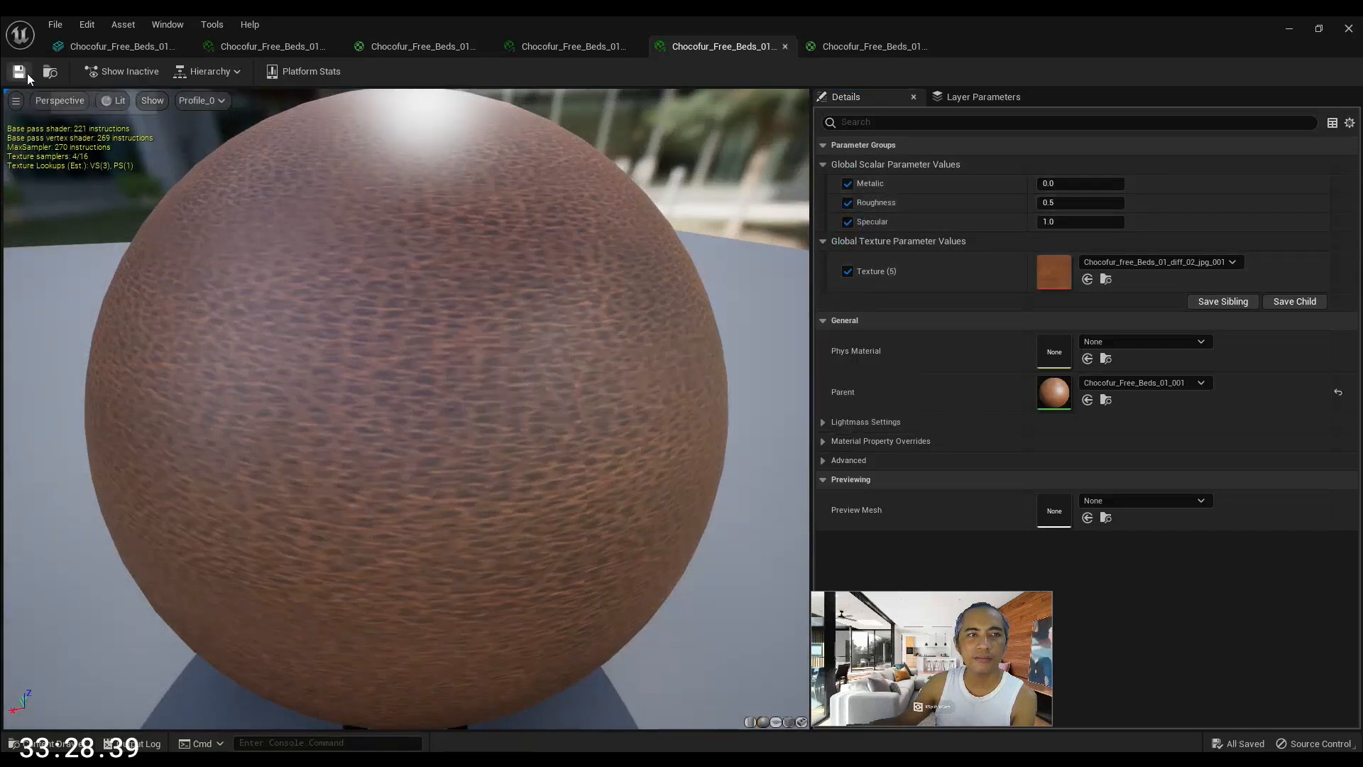
# Check the wood frame on the bed's static mesh, save the mesh, and close the asset editor window
pyautogui.click(121, 48)
pyautogui.moveTo(560, 324); pyautogui.dragTo(461, 260)
pyautogui.click(19, 71)
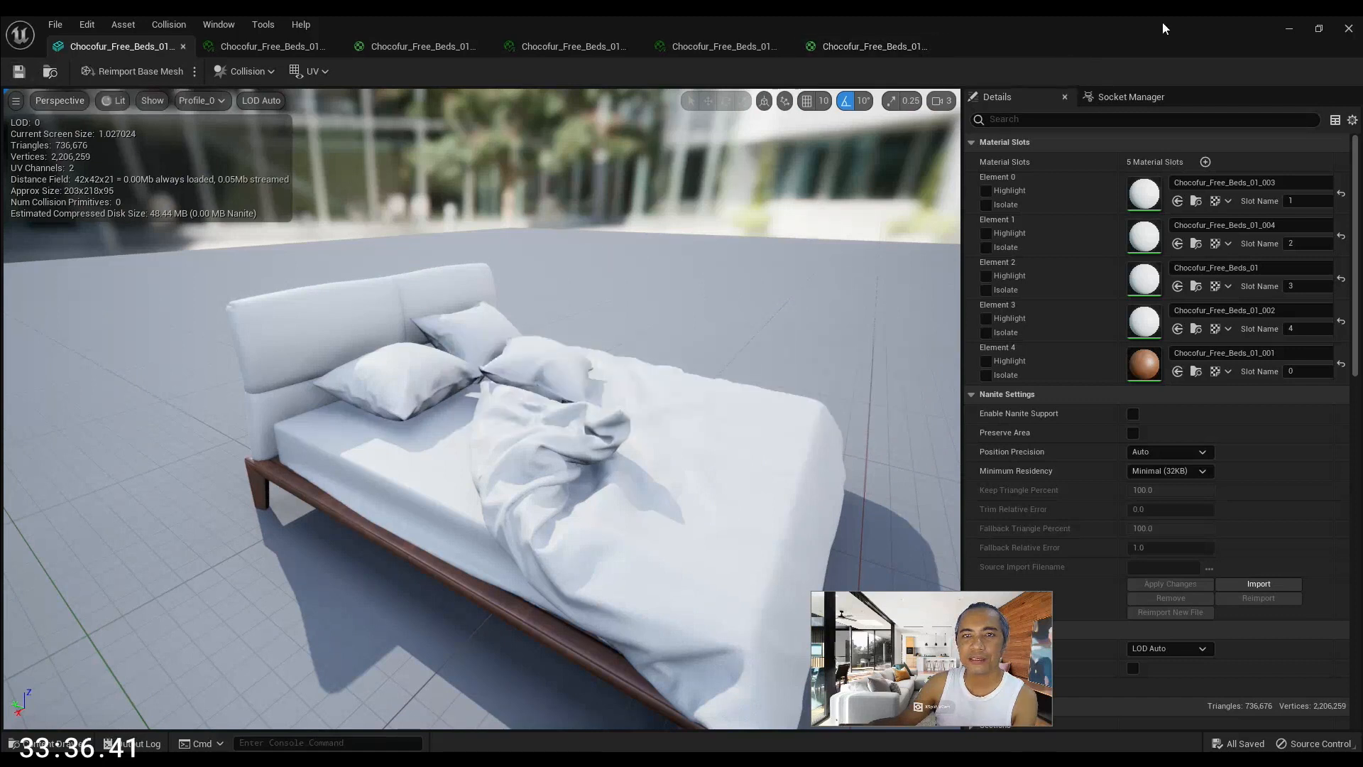
pyautogui.click(1348, 29)
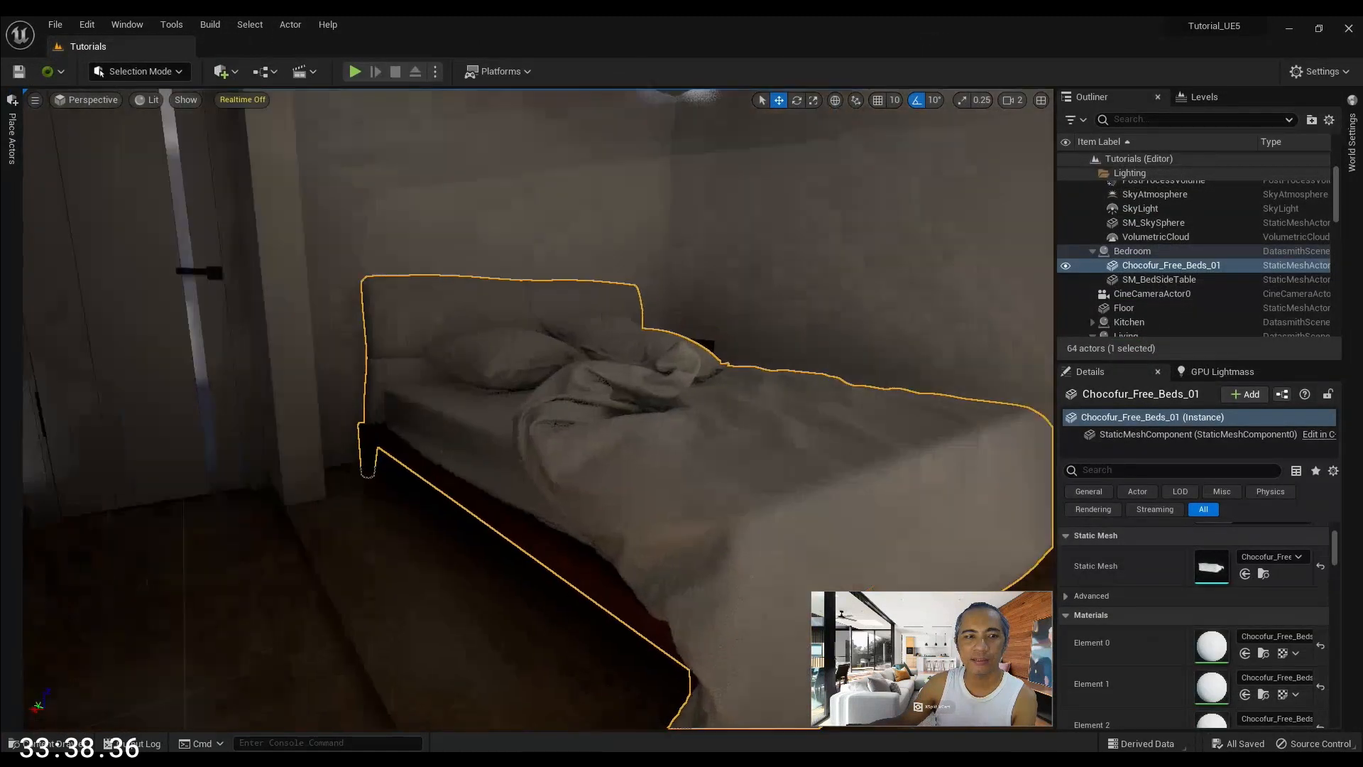
# Raise the bed so its legs stand on the floor by setting its Z location to 5.0, and save the level
pyautogui.moveTo(666, 329); pyautogui.dragTo(887, 329, button='right')
pyautogui.moveTo(679, 336); pyautogui.dragTo(518, 454, button='right')
pyautogui.press('a')
pyautogui.moveTo(678, 360); pyautogui.dragTo(780, 320, button='right')
pyautogui.moveTo(595, 352); pyautogui.dragTo(934, 380, button='right')
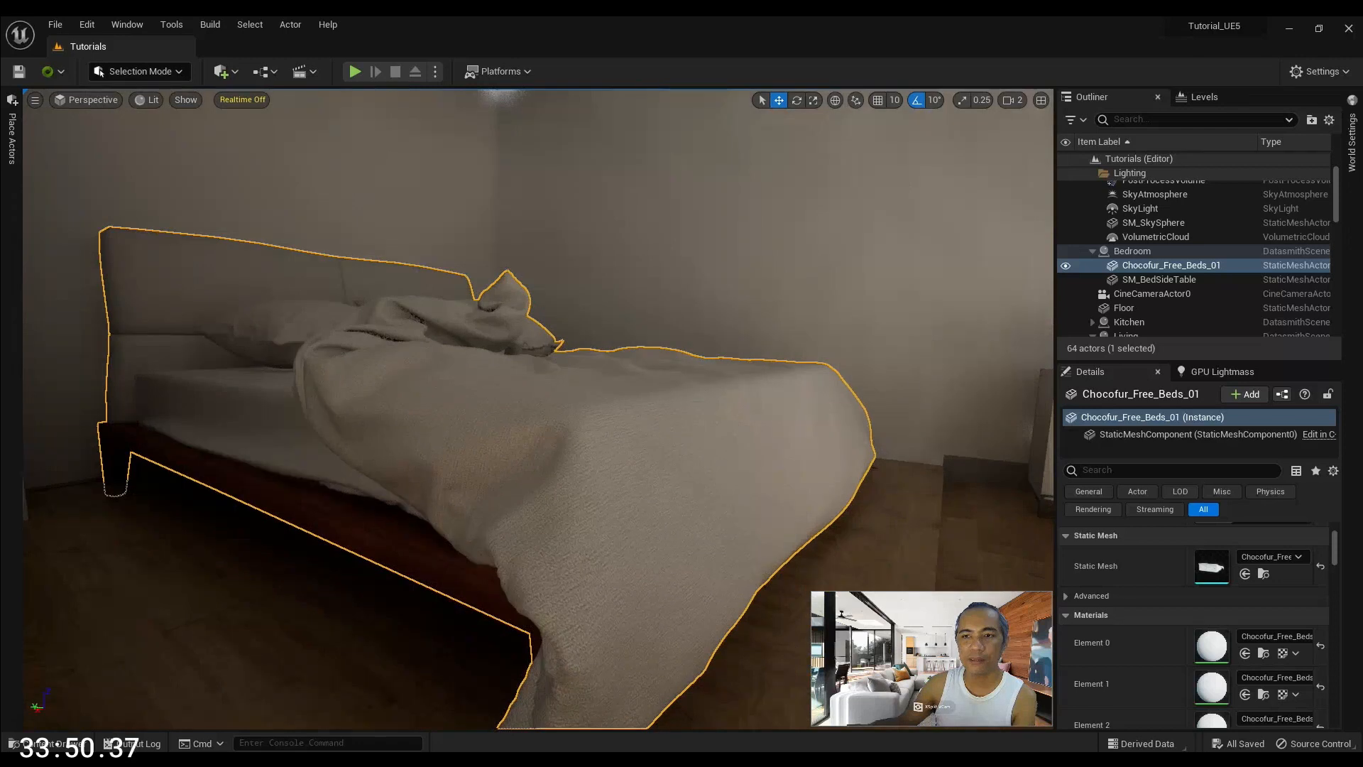
pyautogui.moveTo(699, 560); pyautogui.dragTo(669, 560, button='right')
pyautogui.press('q')
pyautogui.scroll(2, 1262, 612)
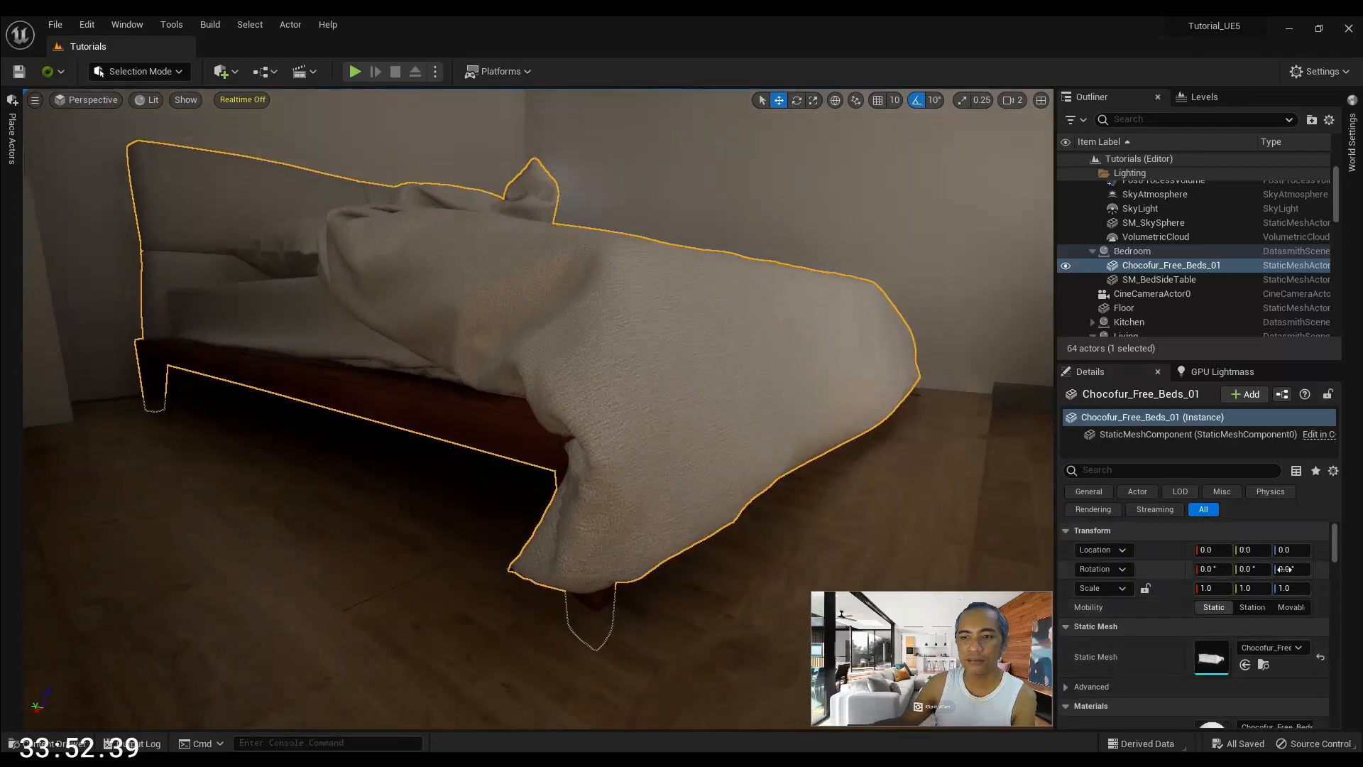
pyautogui.press('q')
pyautogui.moveTo(841, 443); pyautogui.dragTo(842, 443, button='right')
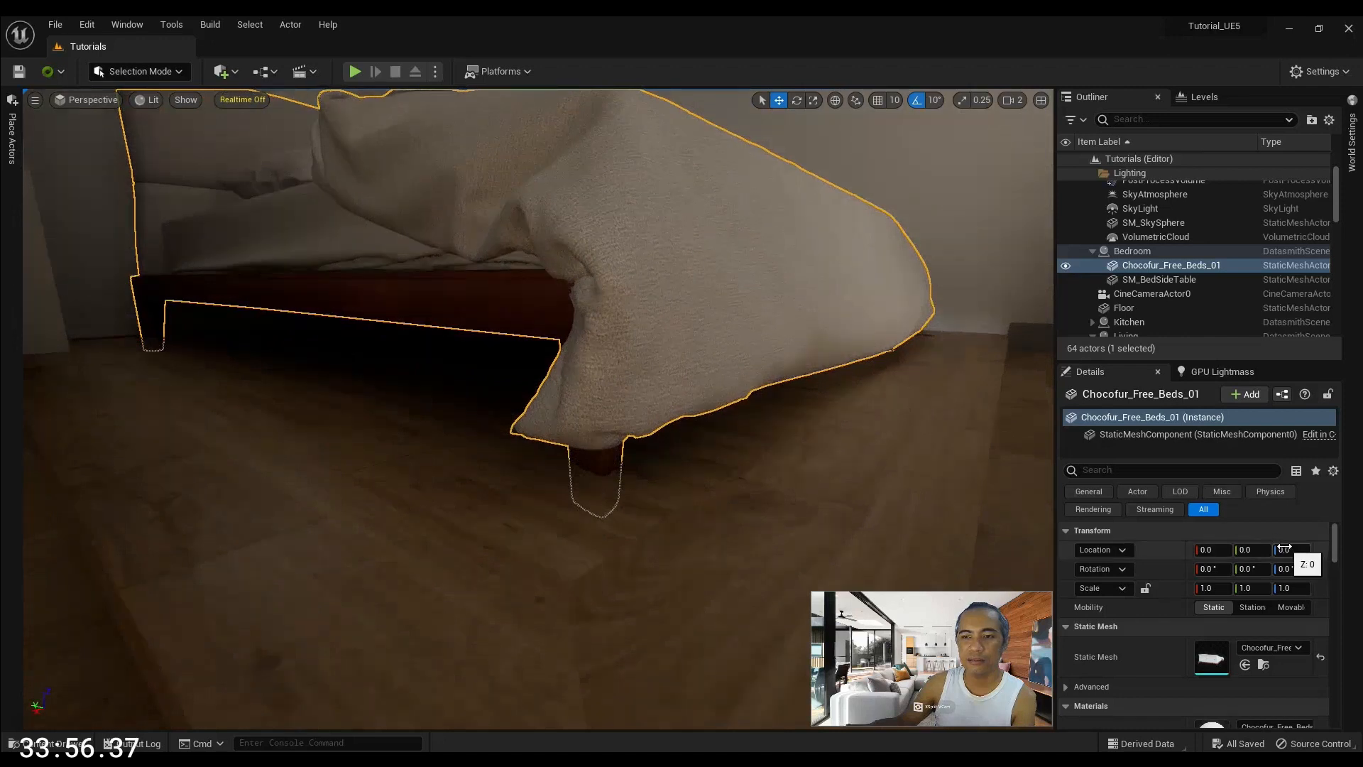
pyautogui.moveTo(1285, 550); pyautogui.dragTo(1295, 549)
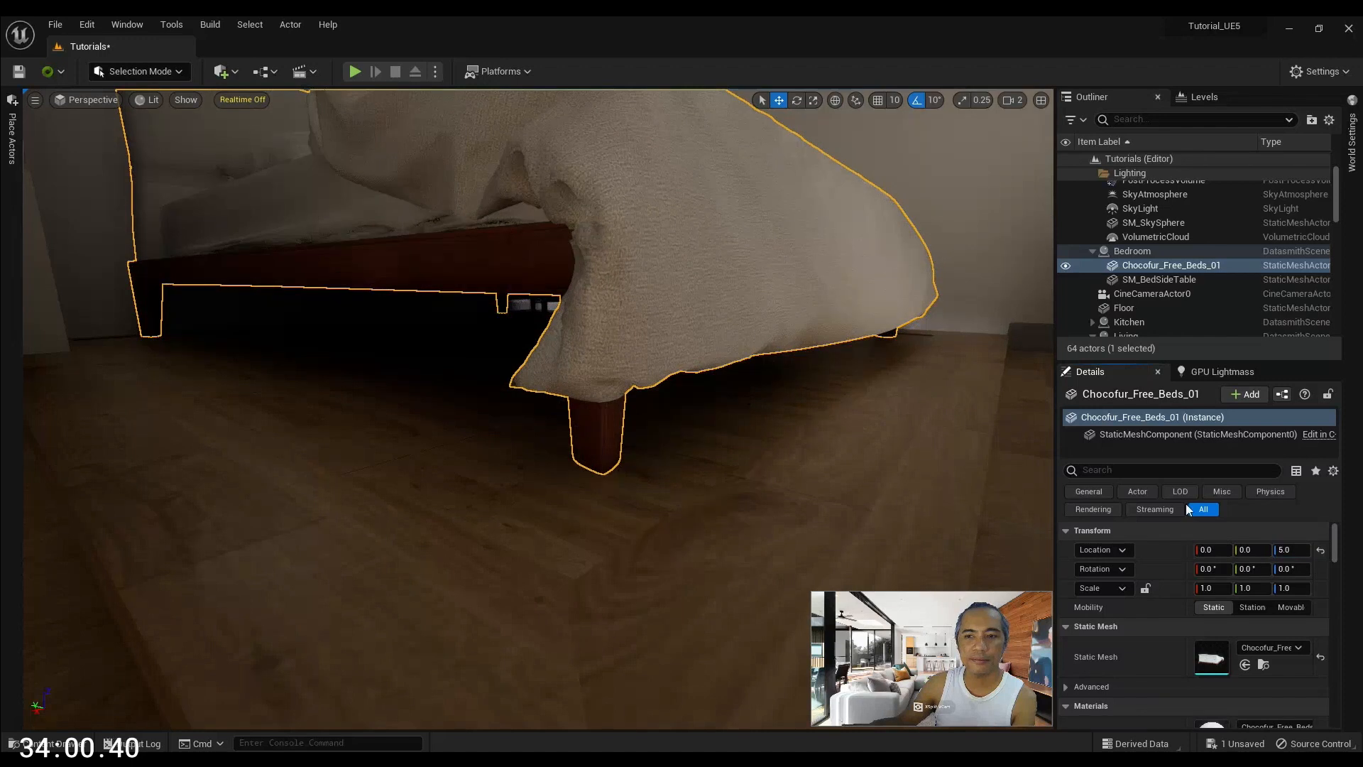
pyautogui.moveTo(659, 337); pyautogui.dragTo(872, 359, button='right')
pyautogui.moveTo(560, 282); pyautogui.dragTo(621, 314, button='right')
pyautogui.hotkey('ctrl', 's')
# Select the SM_BedSideTable actor beside the bed and examine its static mesh and material slots
pyautogui.click(621, 313)
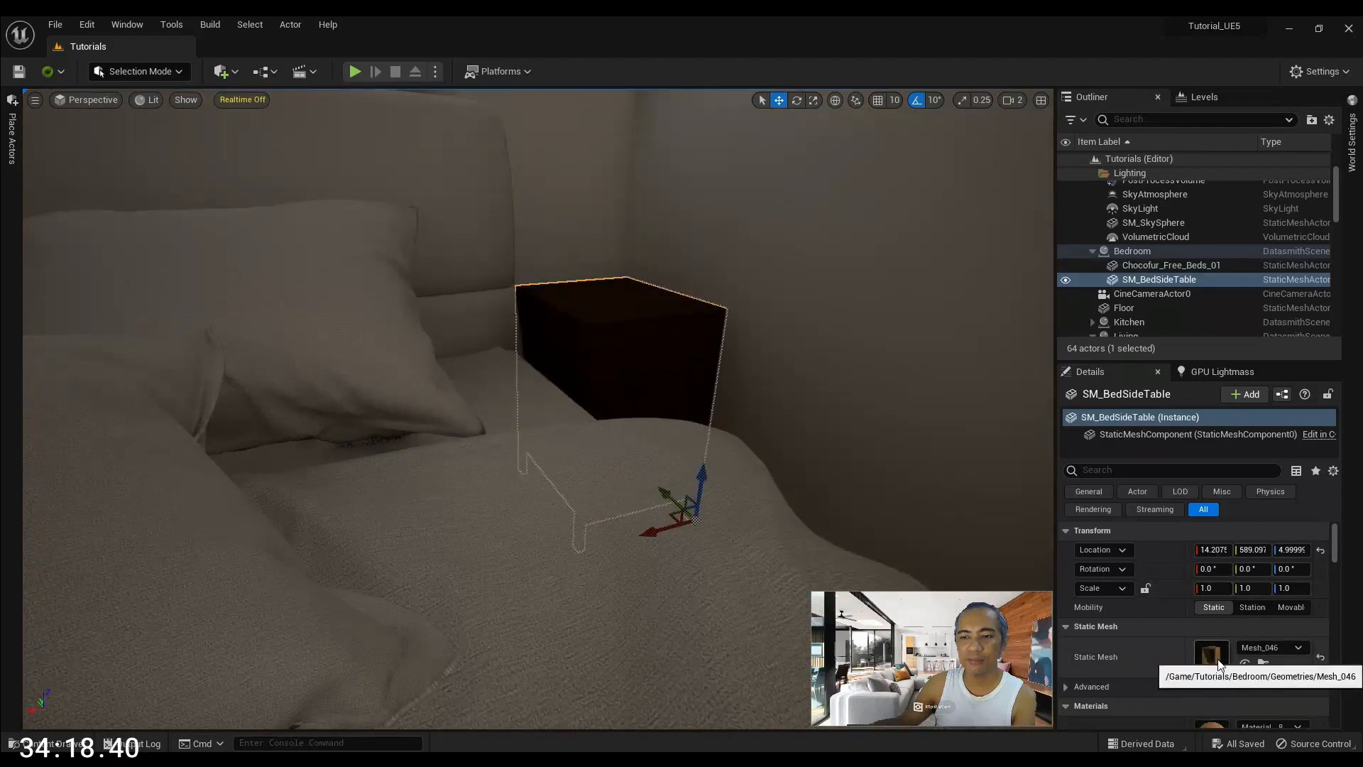
pyautogui.scroll(-4, 1235, 685)
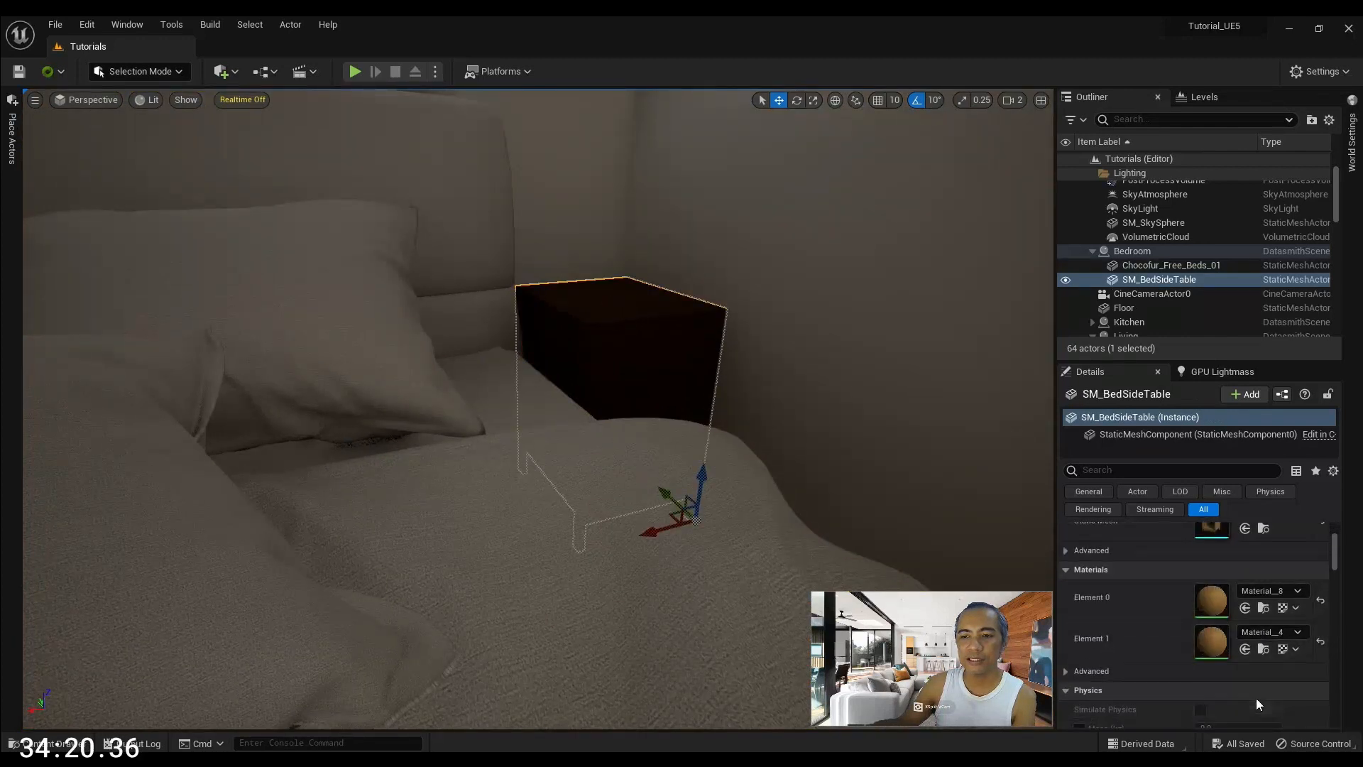
pyautogui.scroll(1, 1218, 610)
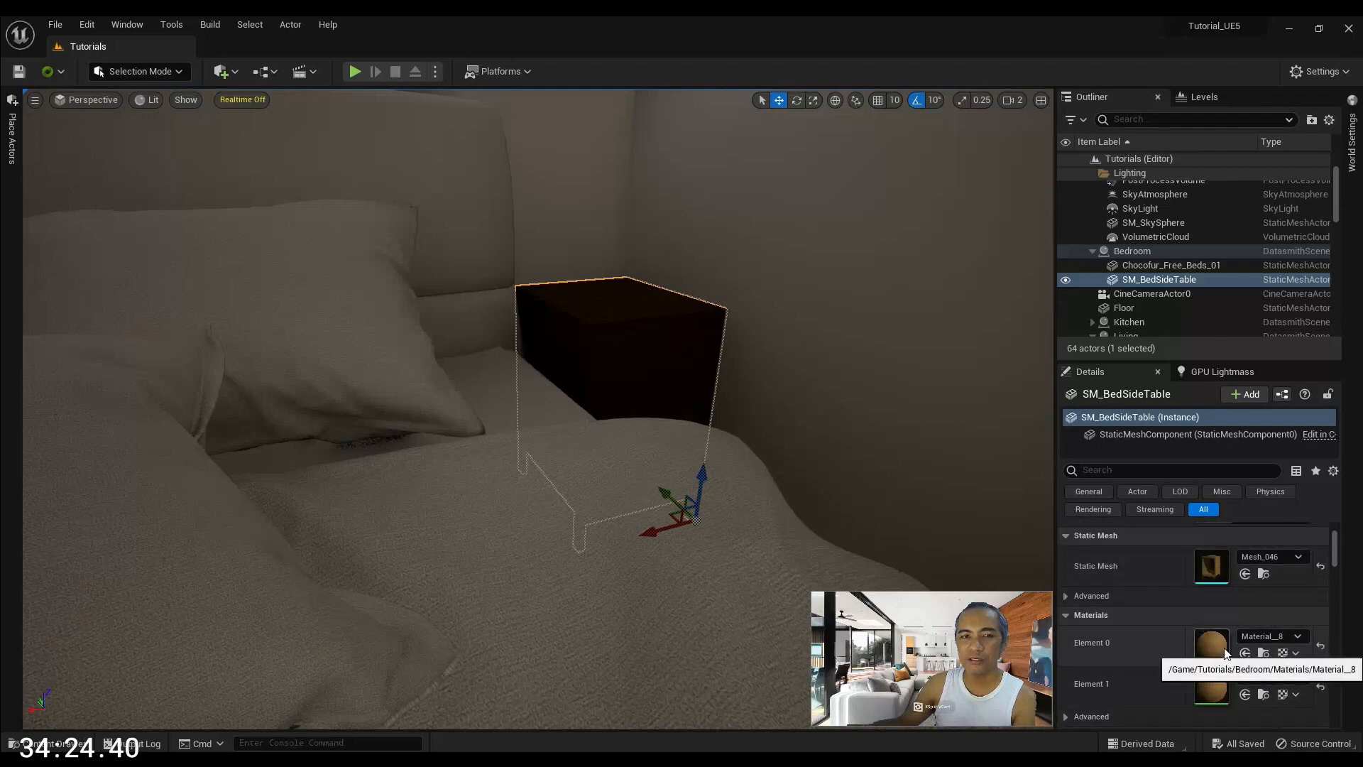
pyautogui.press('w')
pyautogui.moveTo(738, 389)
pyautogui.mouseDown(button='right')
pyautogui.moveTo(748, 419)
pyautogui.moveTo(710, 470)
pyautogui.moveTo(749, 378)
pyautogui.mouseUp(button='right')
pyautogui.press('e')
pyautogui.moveTo(905, 610); pyautogui.dragTo(869, 604, button='right')
pyautogui.moveTo(603, 424); pyautogui.dragTo(802, 376, button='right')
pyautogui.press('f')
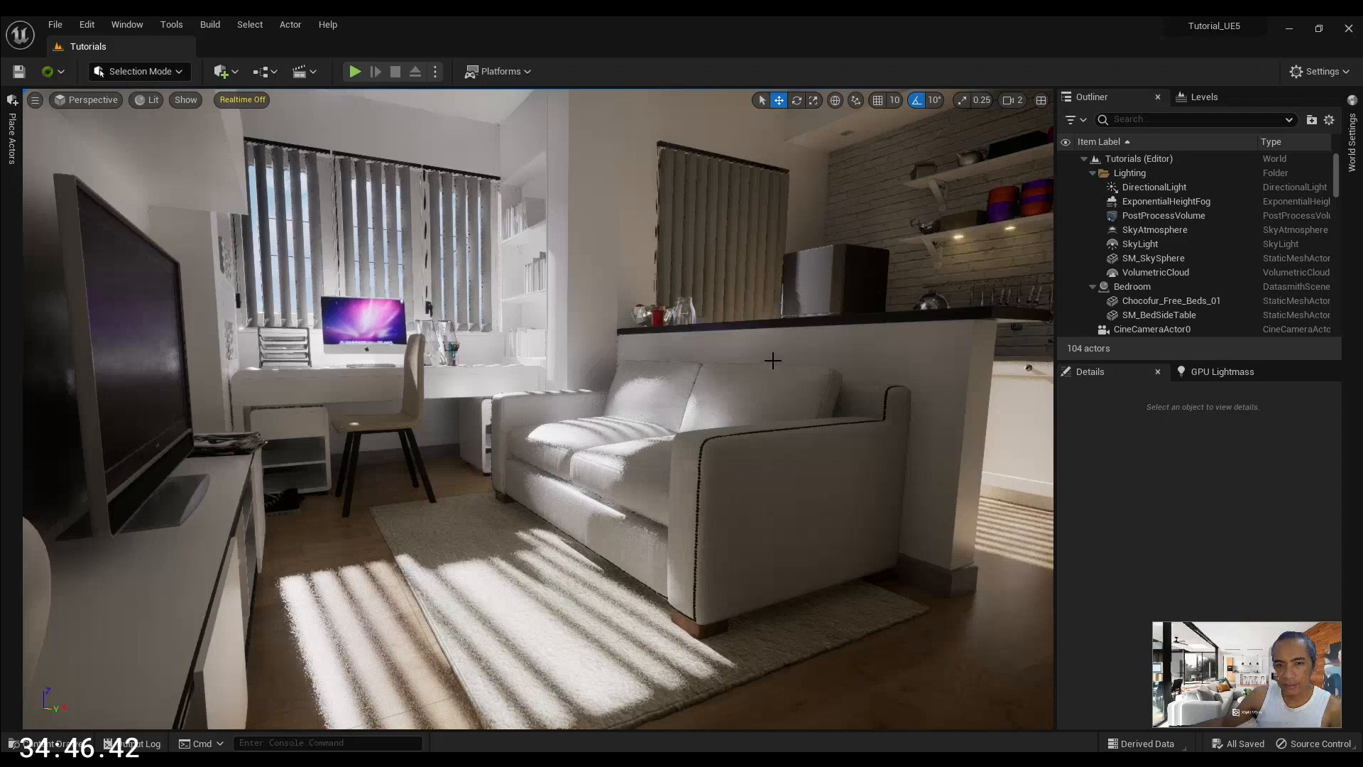
# Select the SM_Floor_parq parquet floor in the living area and inspect its surface
pyautogui.moveTo(756, 365); pyautogui.dragTo(810, 418, button='right')
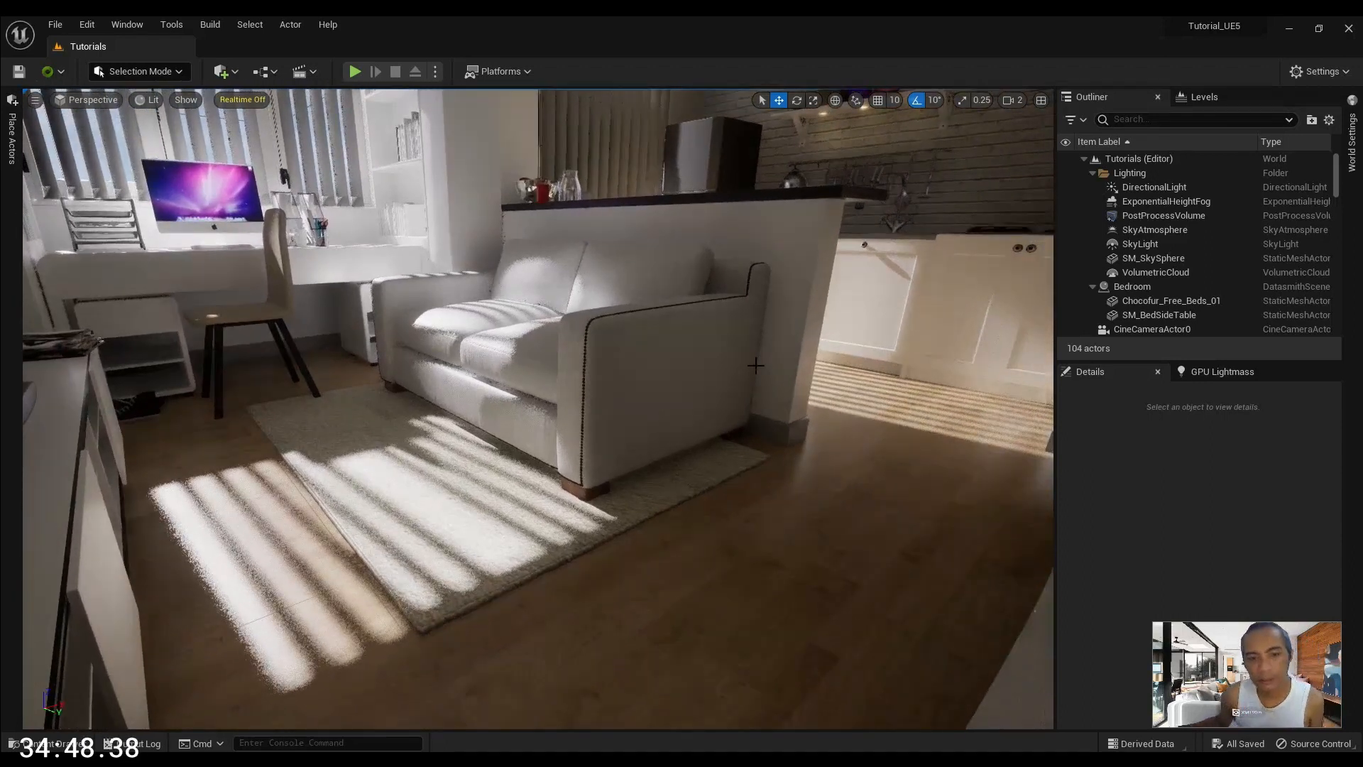
pyautogui.click(769, 547)
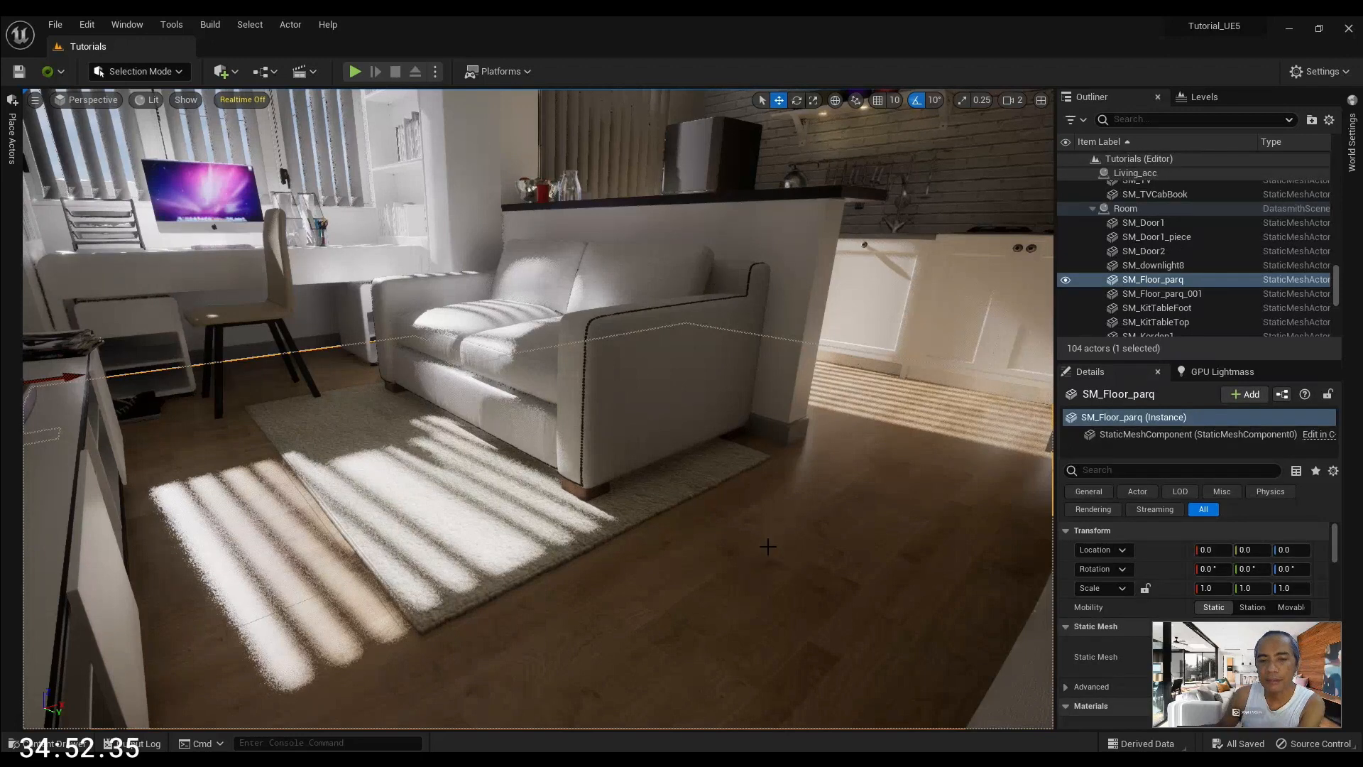
pyautogui.moveTo(696, 502); pyautogui.dragTo(756, 570, button='right')
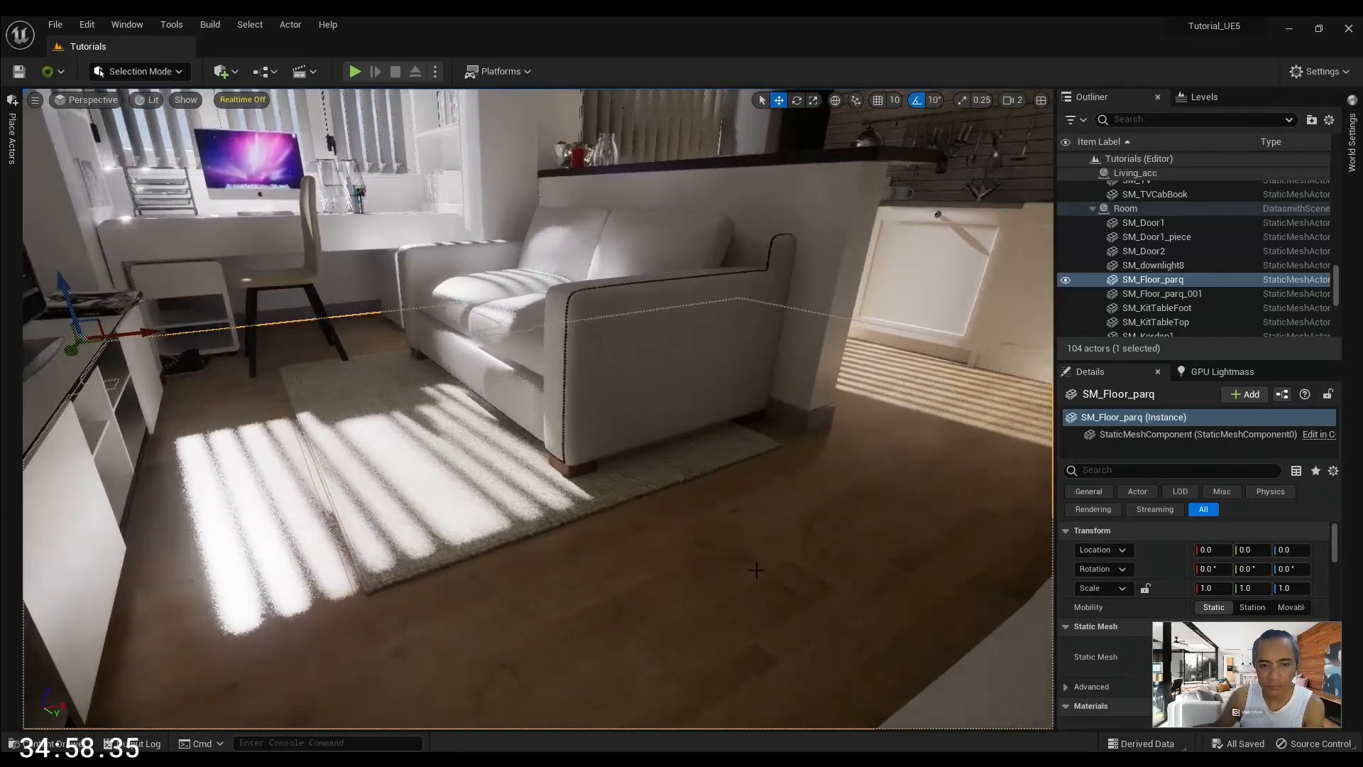
pyautogui.moveTo(915, 508); pyautogui.dragTo(1047, 483, button='right')
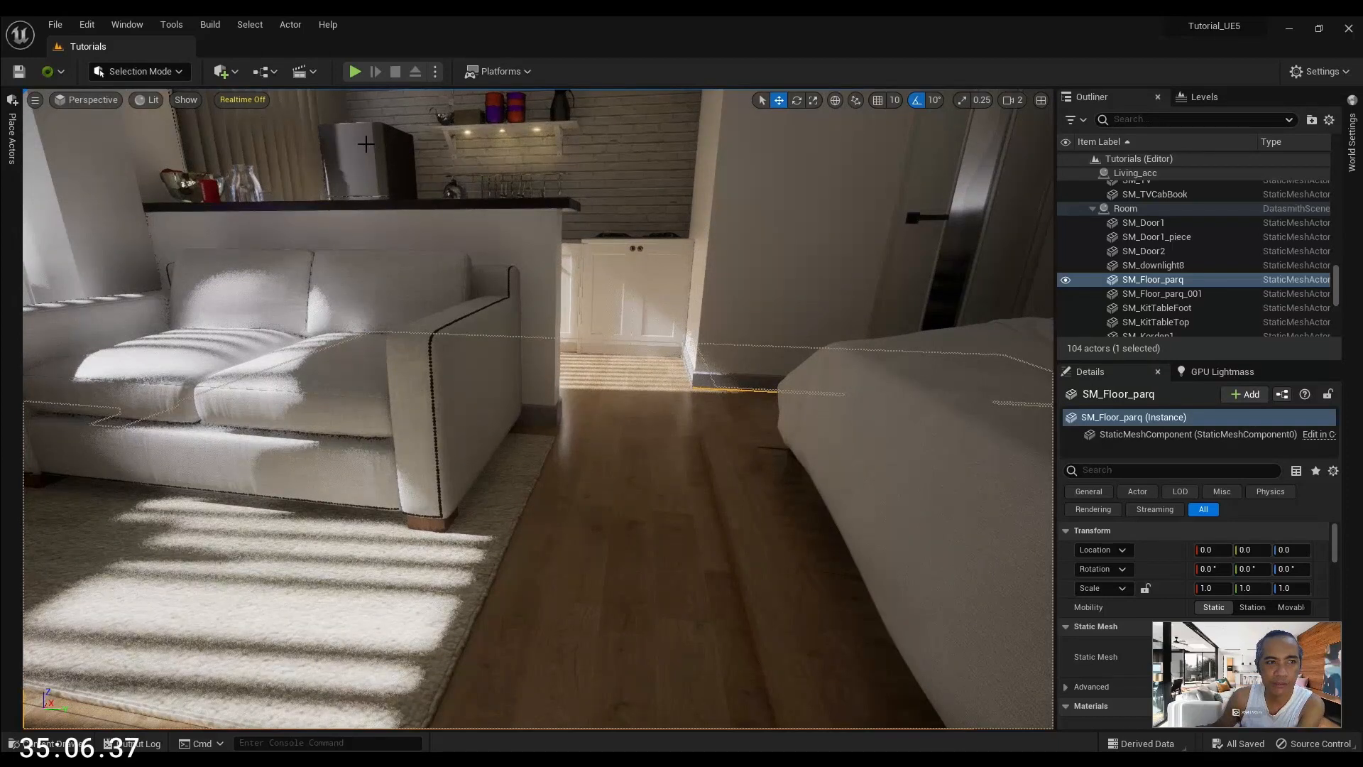
# Open the Quixel Bridge library and move its window clear over the viewport
pyautogui.click(224, 71)
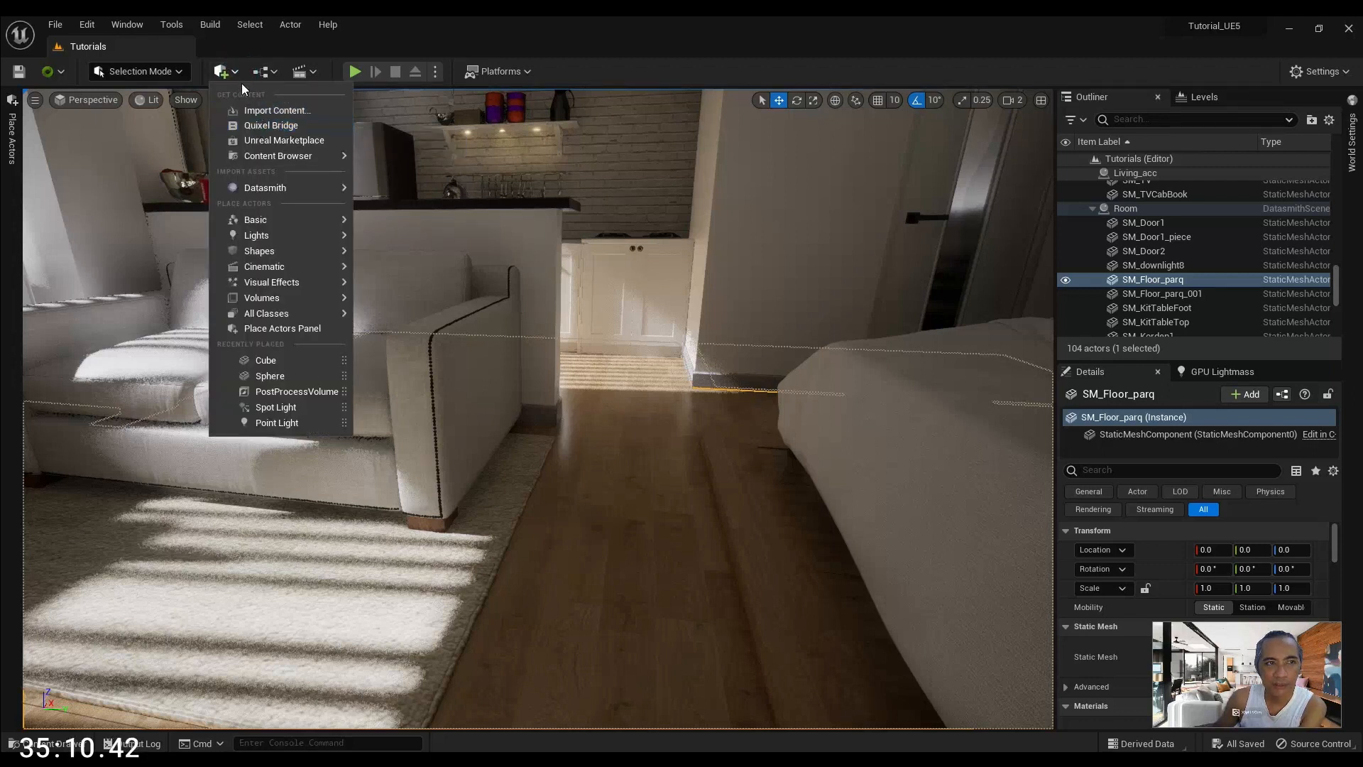
pyautogui.click(272, 126)
pyautogui.moveTo(483, 82); pyautogui.dragTo(392, 61)
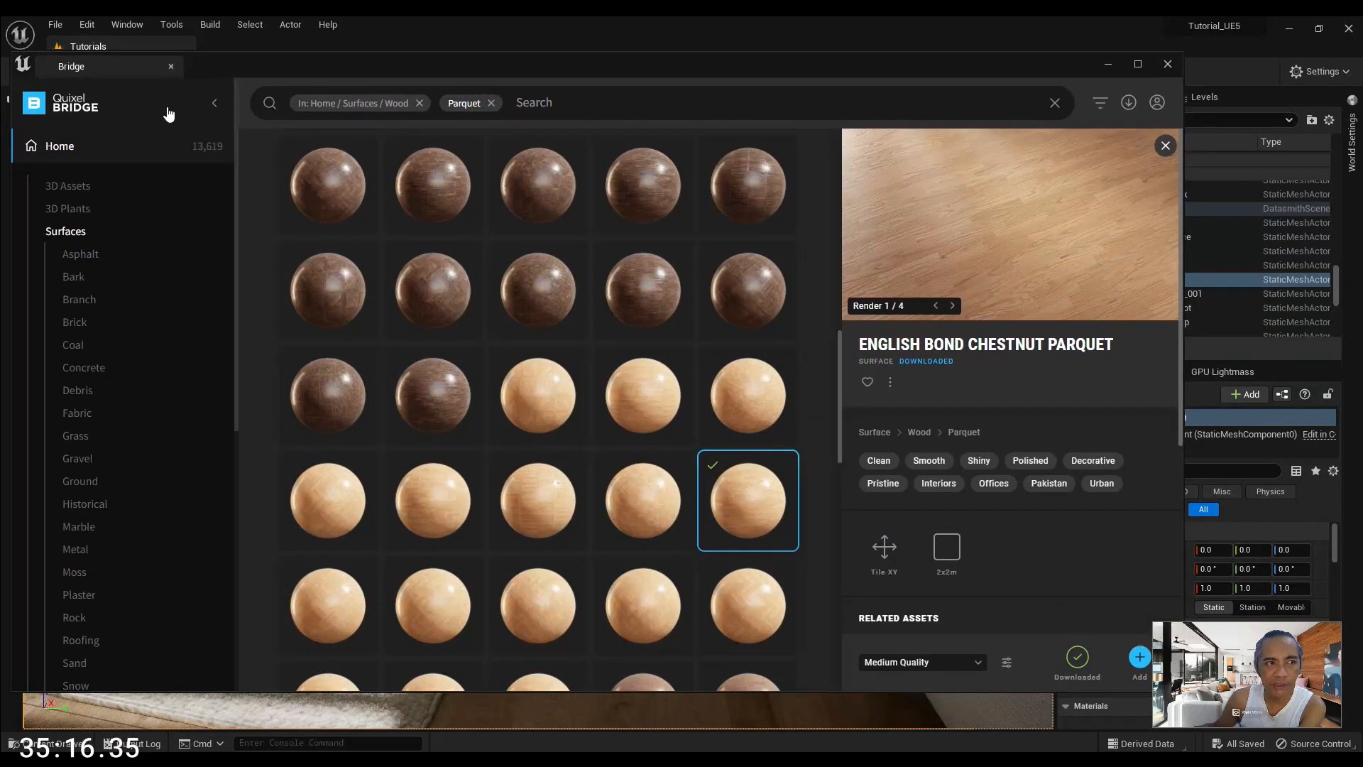
# Check which account is signed in to Quixel Bridge and close the account options
pyautogui.click(1157, 103)
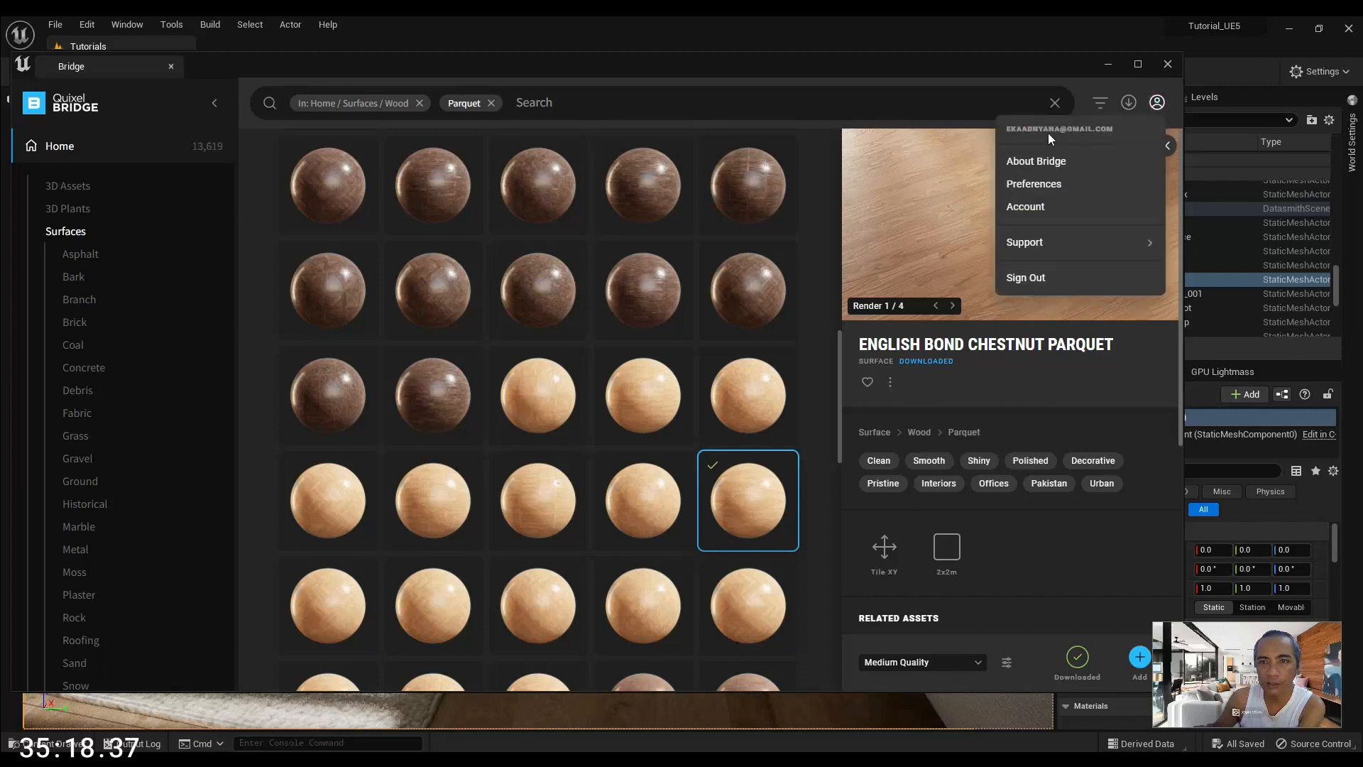
pyautogui.click(1159, 104)
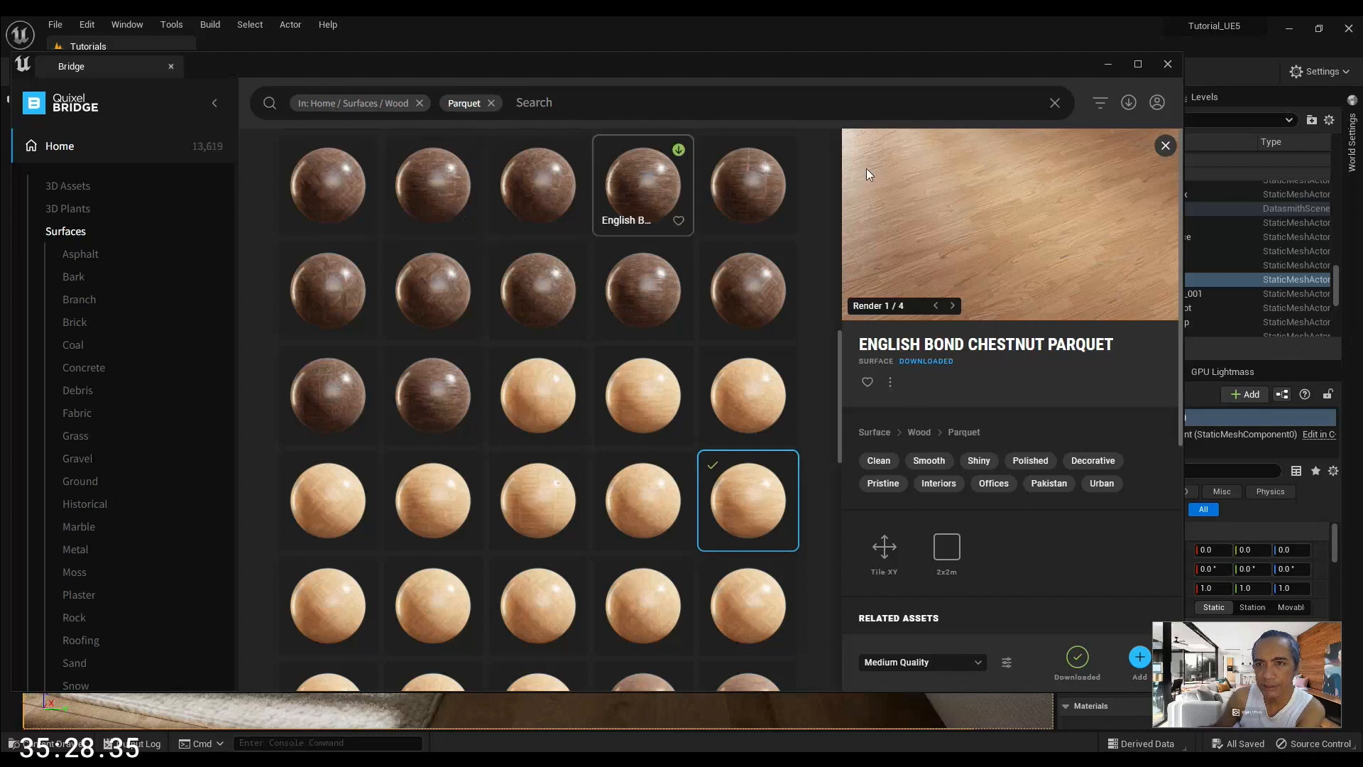
pyautogui.click(1159, 104)
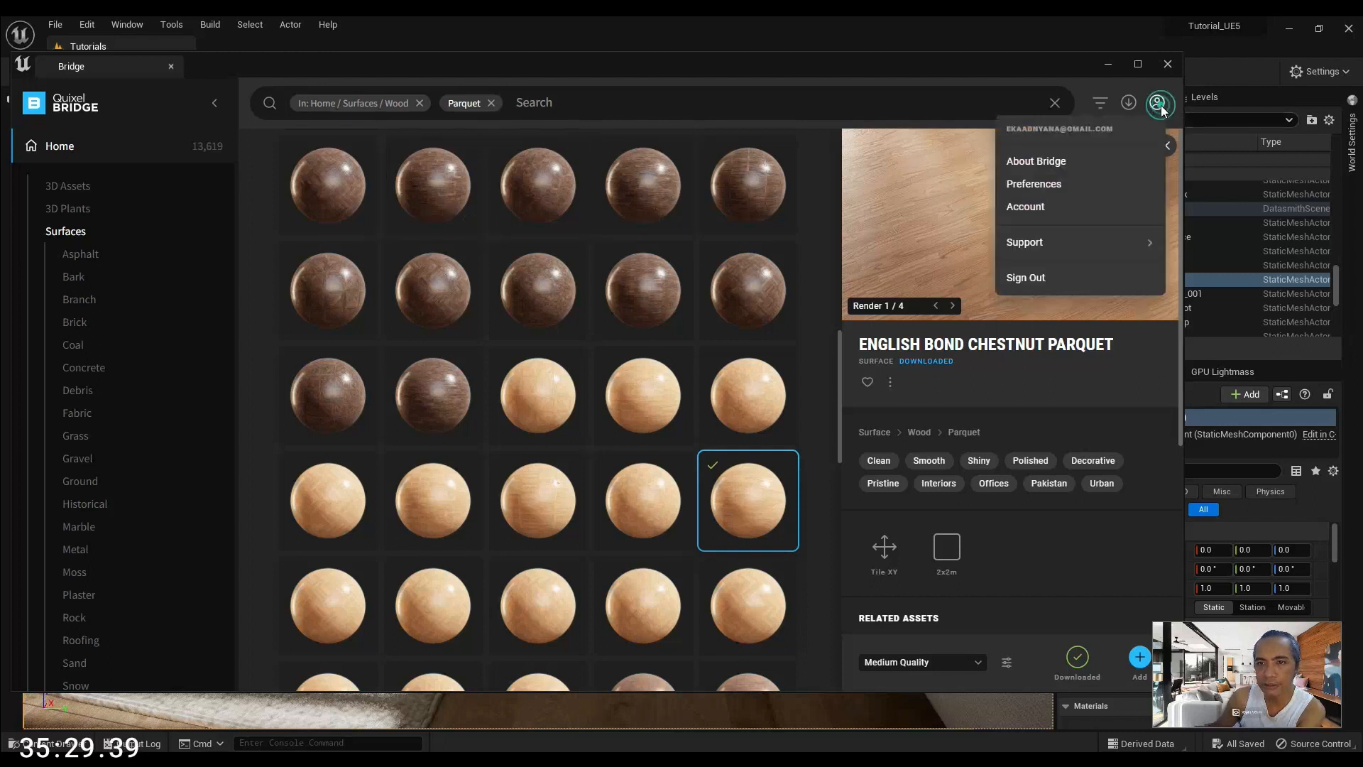
pyautogui.click(1029, 66)
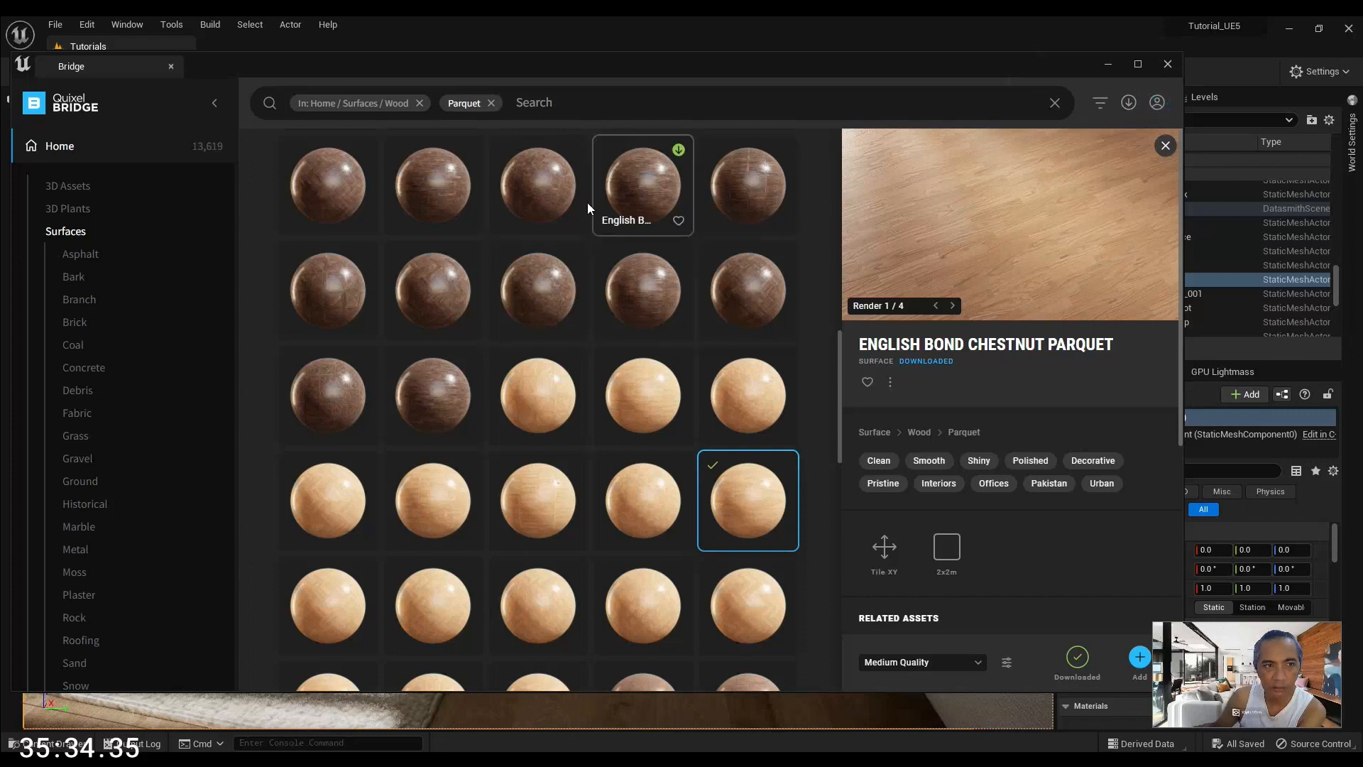
pyautogui.moveTo(379, 77); pyautogui.dragTo(414, 76)
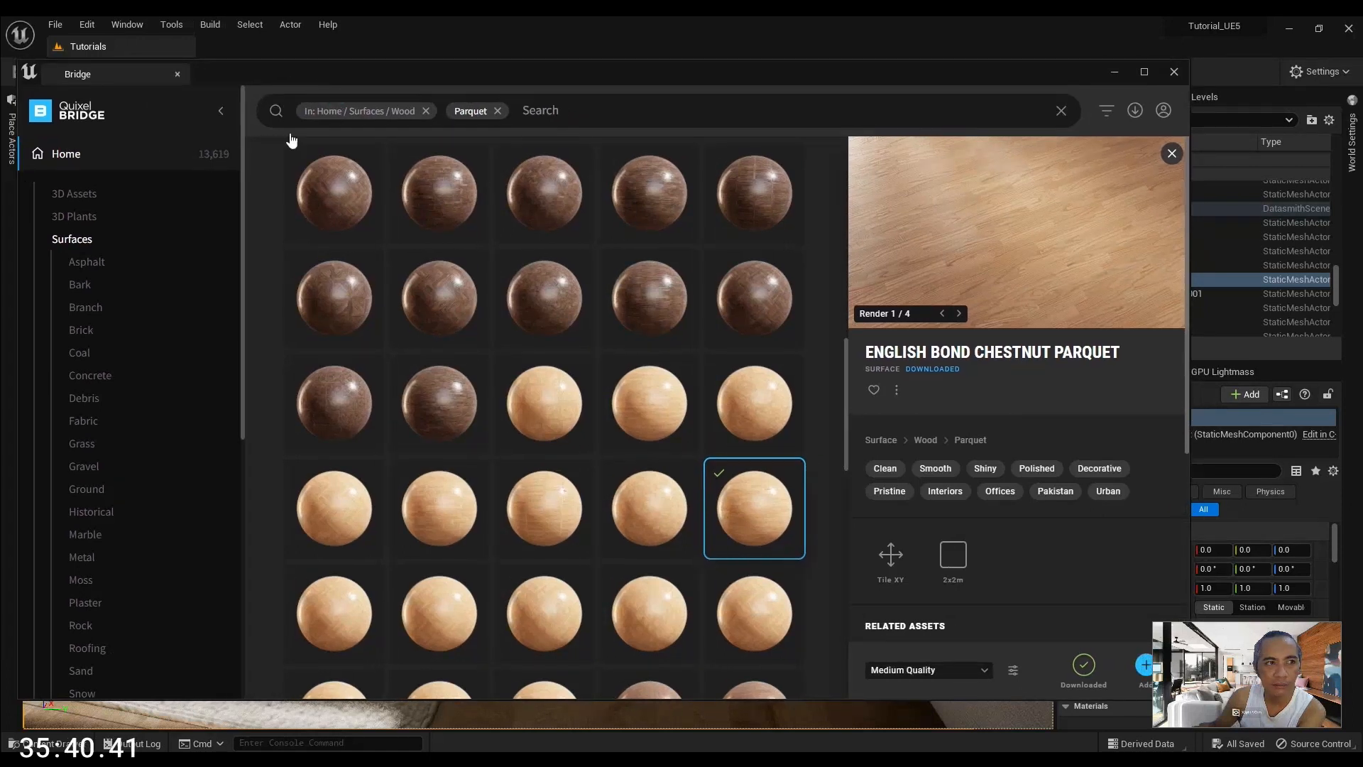
# Check the Bridge account options and browse the home page's 3D Assets and 3D Plants categories
pyautogui.click(1162, 111)
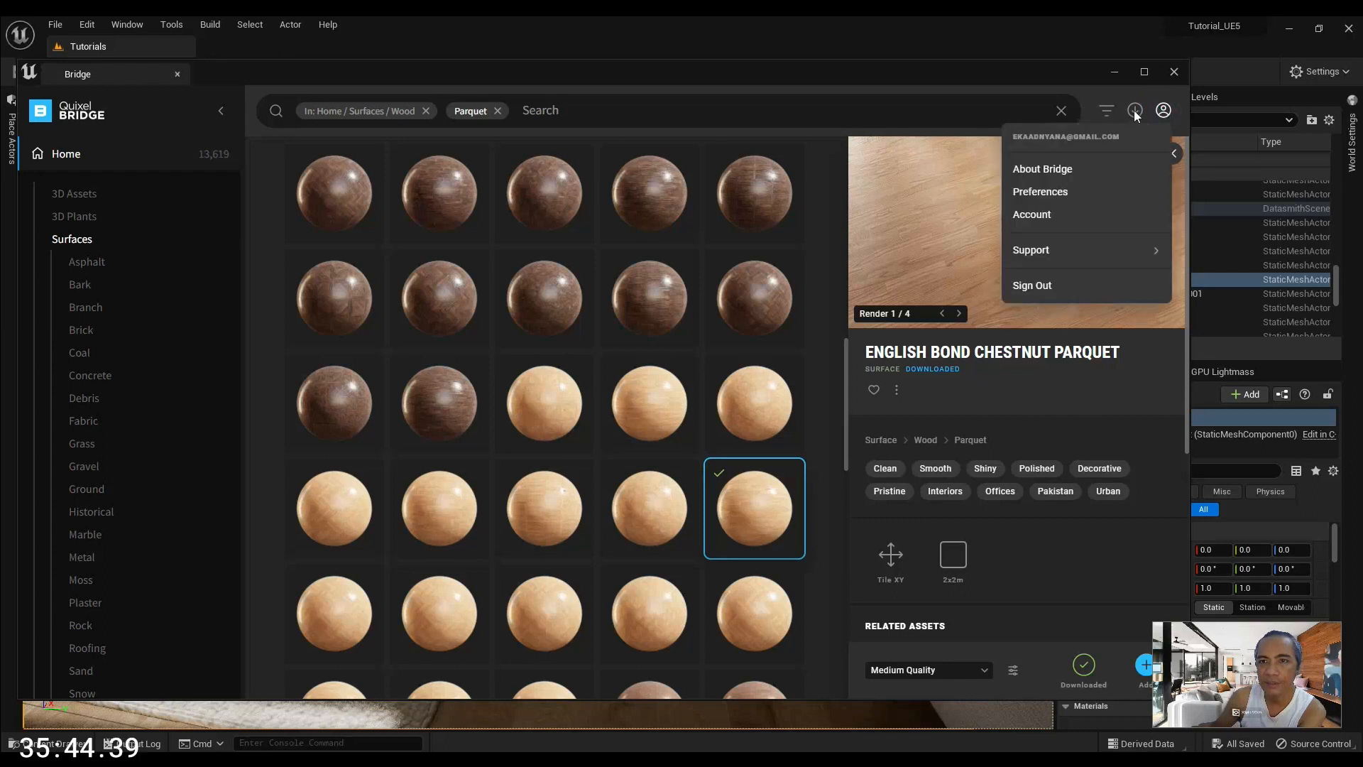
pyautogui.click(1162, 111)
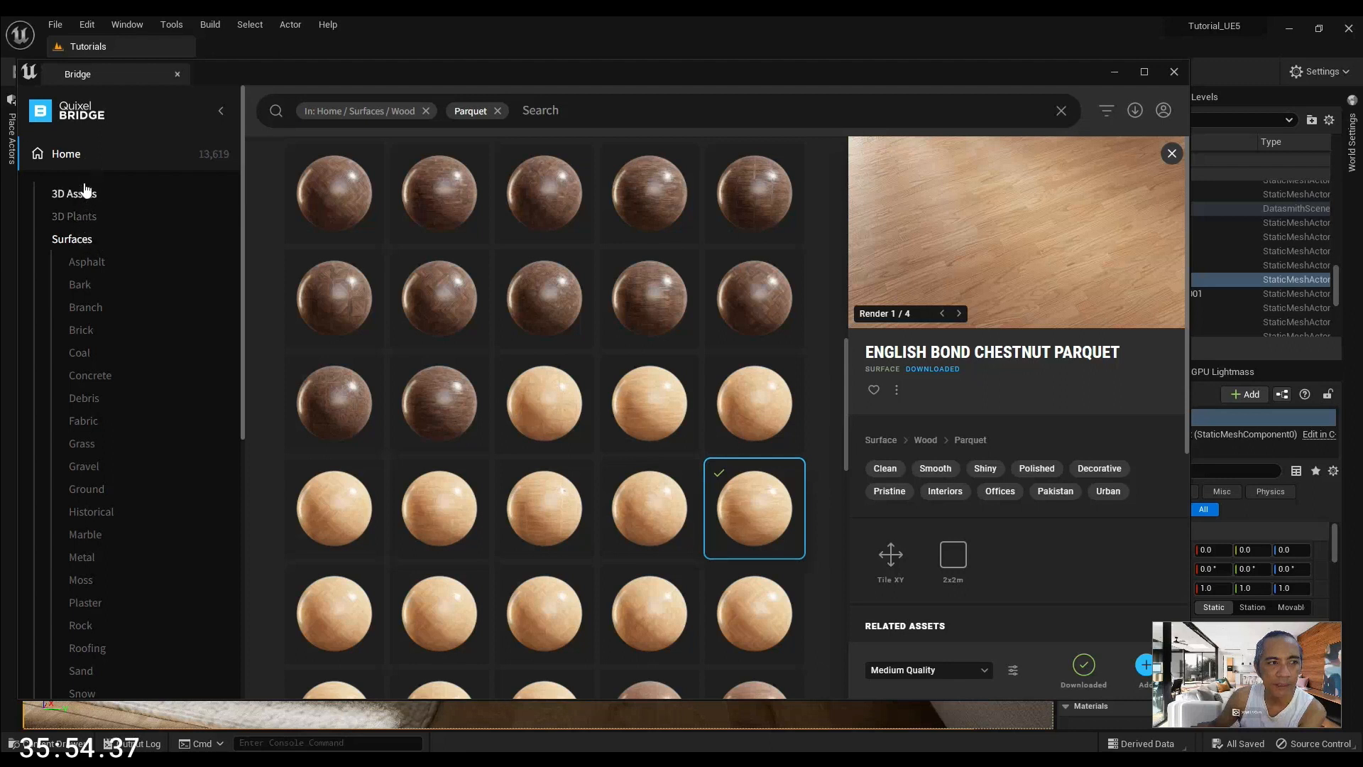
pyautogui.click(65, 155)
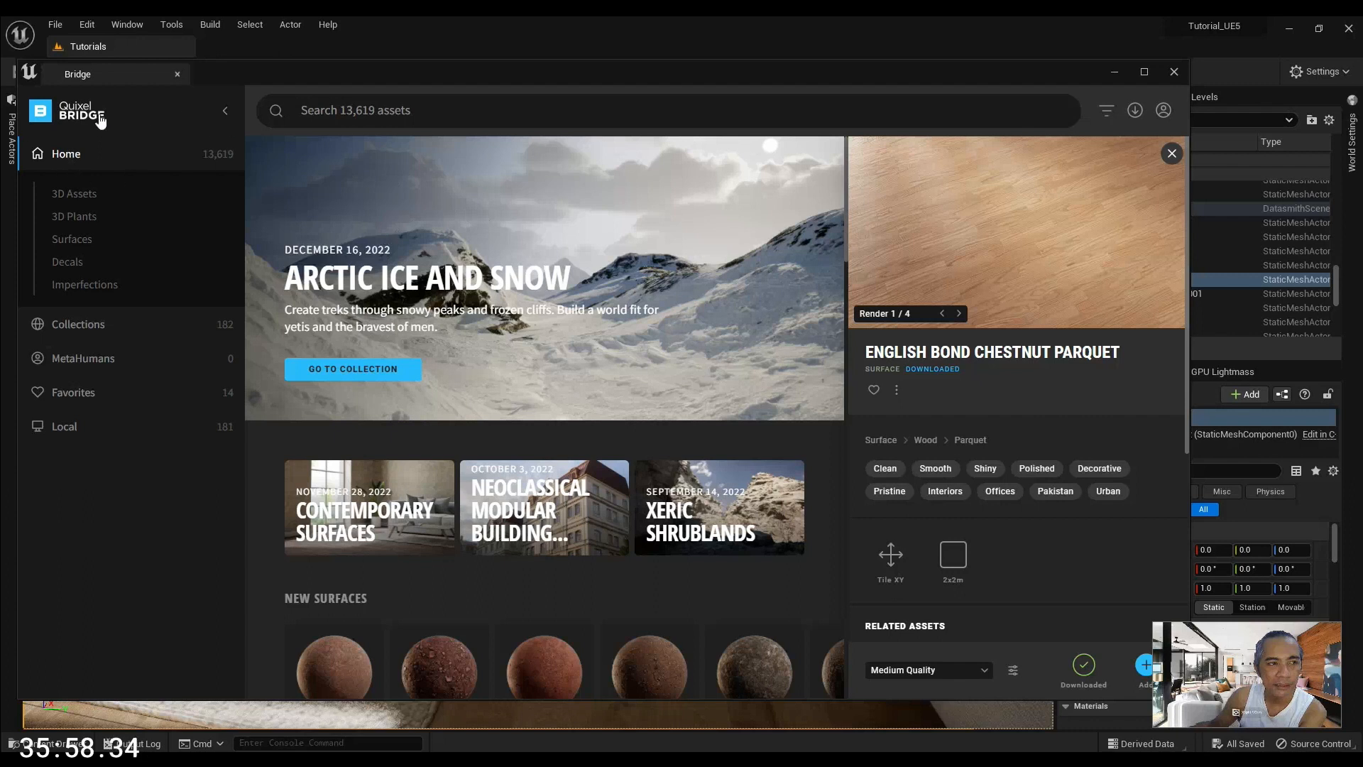
pyautogui.click(87, 197)
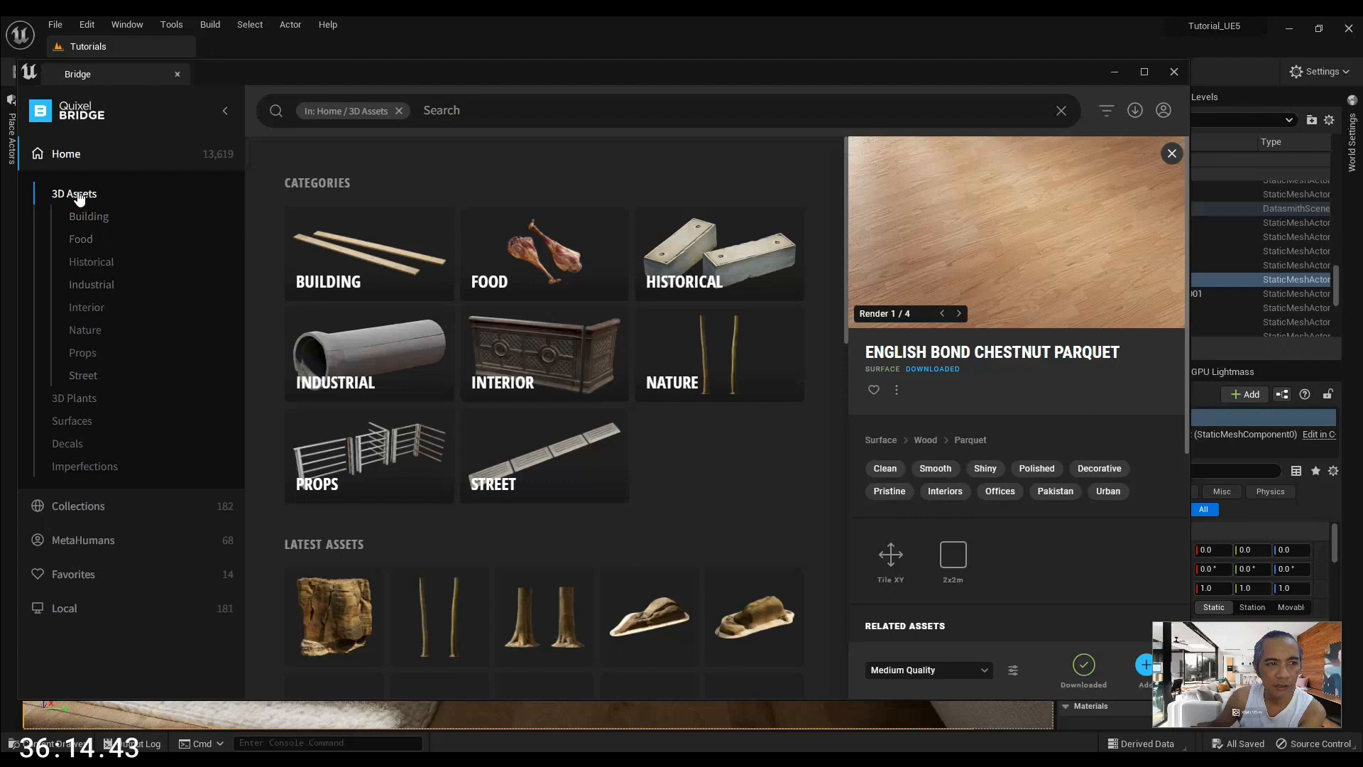
pyautogui.click(90, 403)
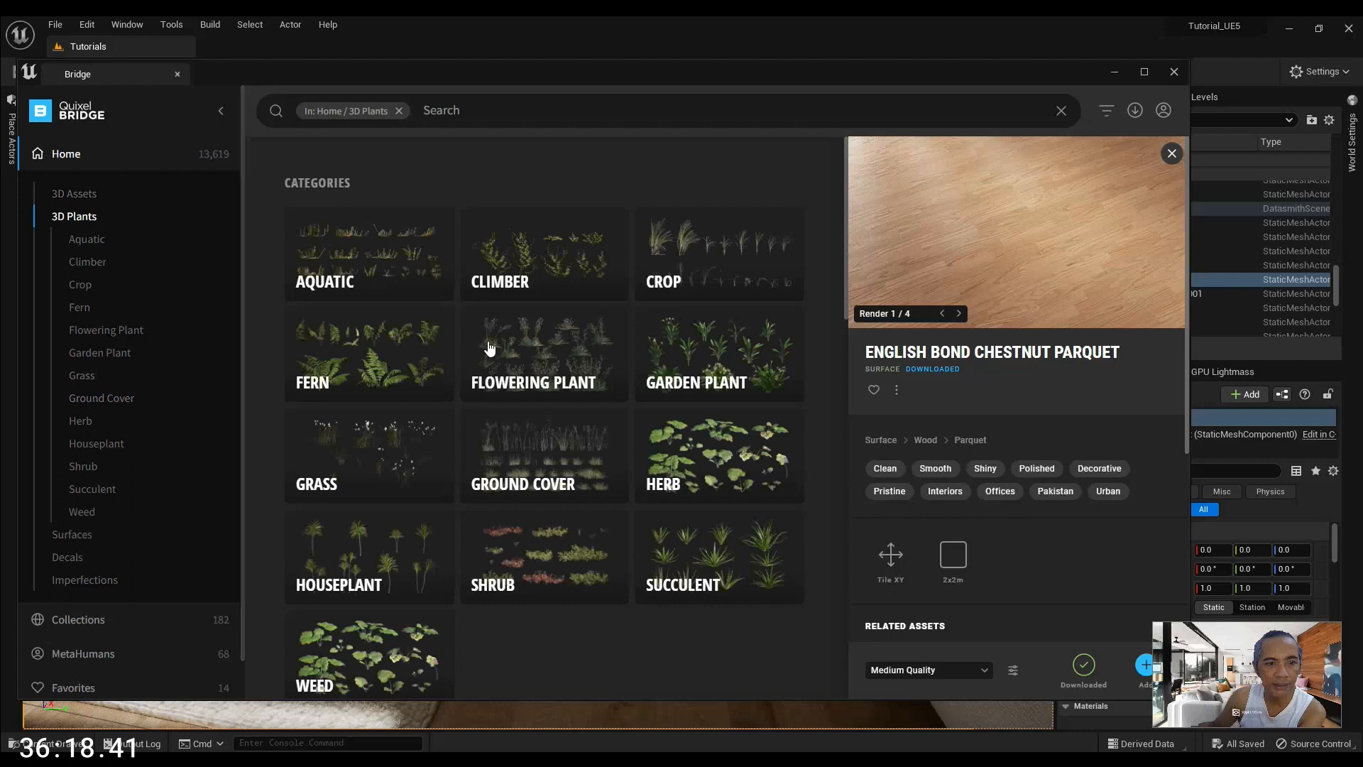
pyautogui.scroll(-3, 497, 344)
pyautogui.scroll(-3, 500, 339)
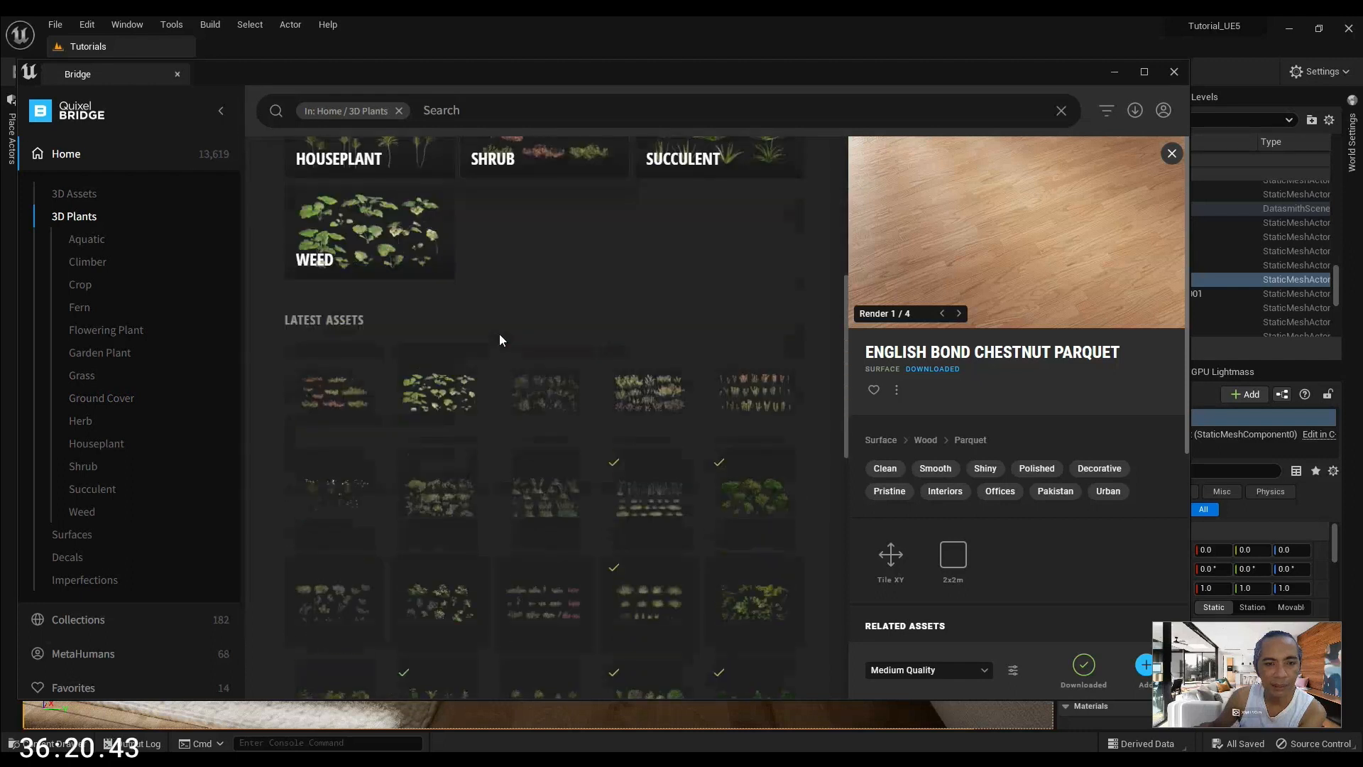
pyautogui.scroll(6, 499, 340)
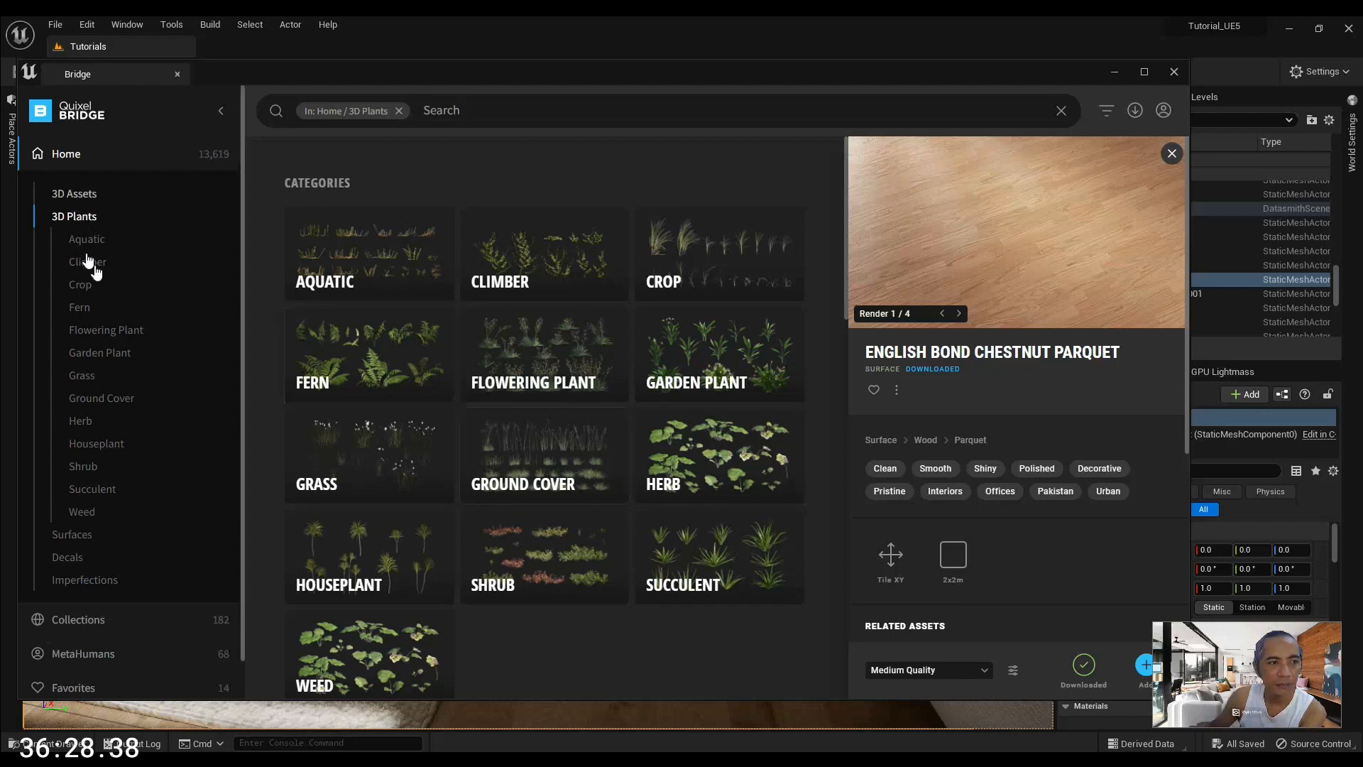
# Browse the Surfaces and Decals categories of the Bridge library
pyautogui.click(72, 534)
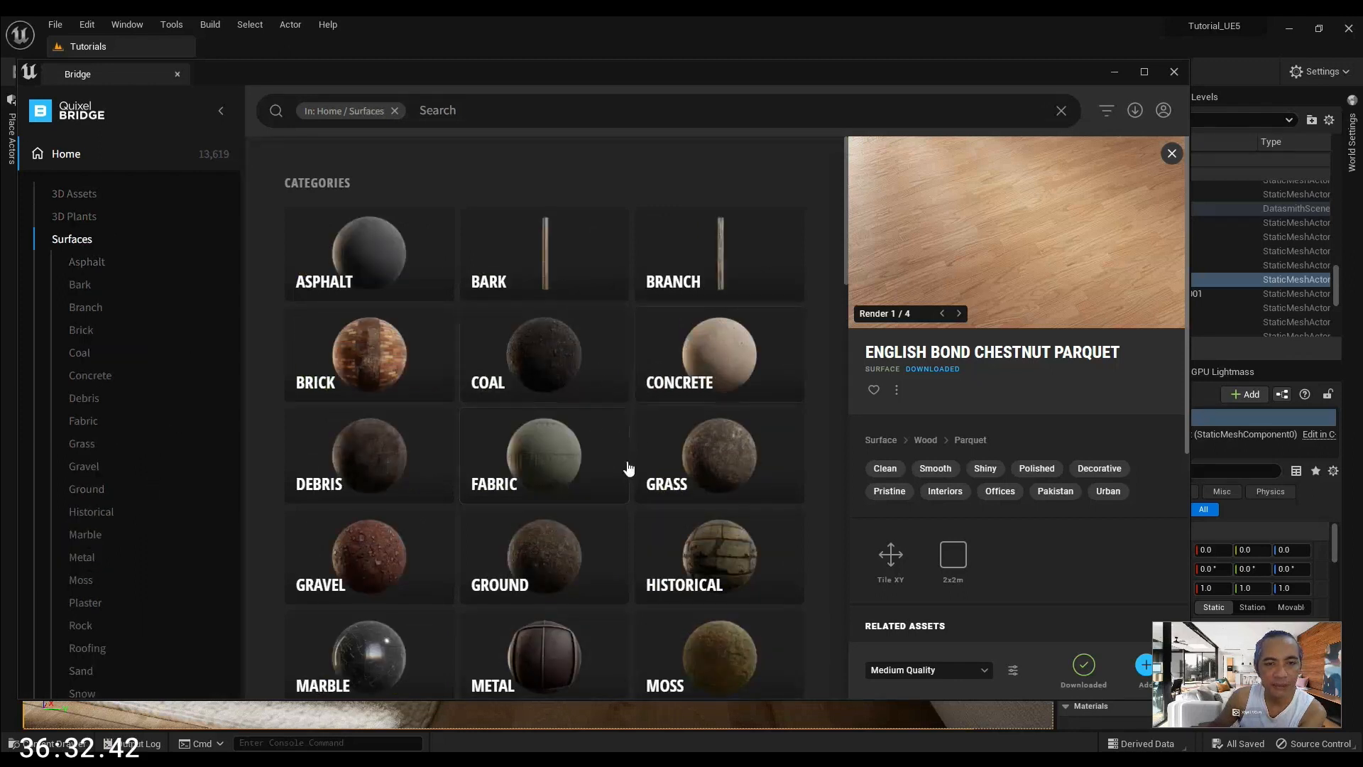
pyautogui.scroll(-5, 628, 468)
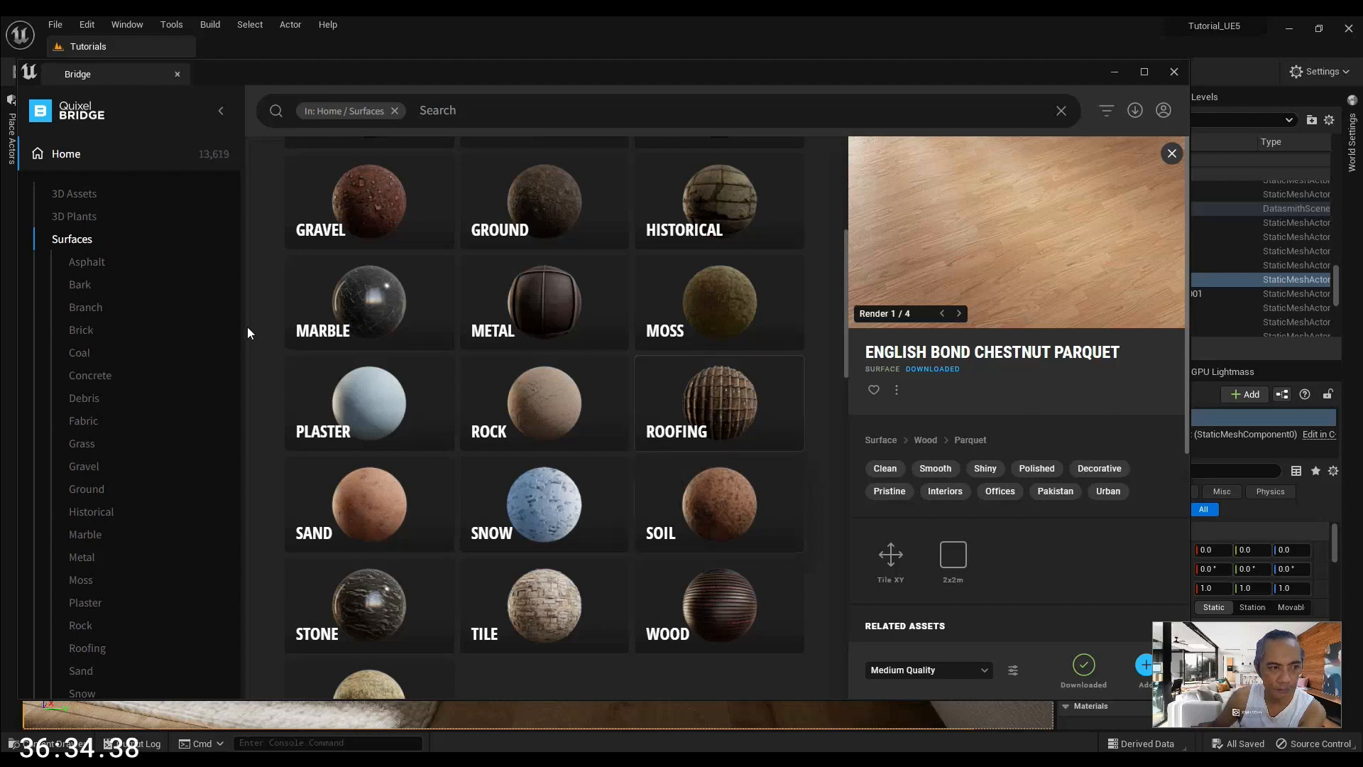
pyautogui.scroll(-4, 206, 344)
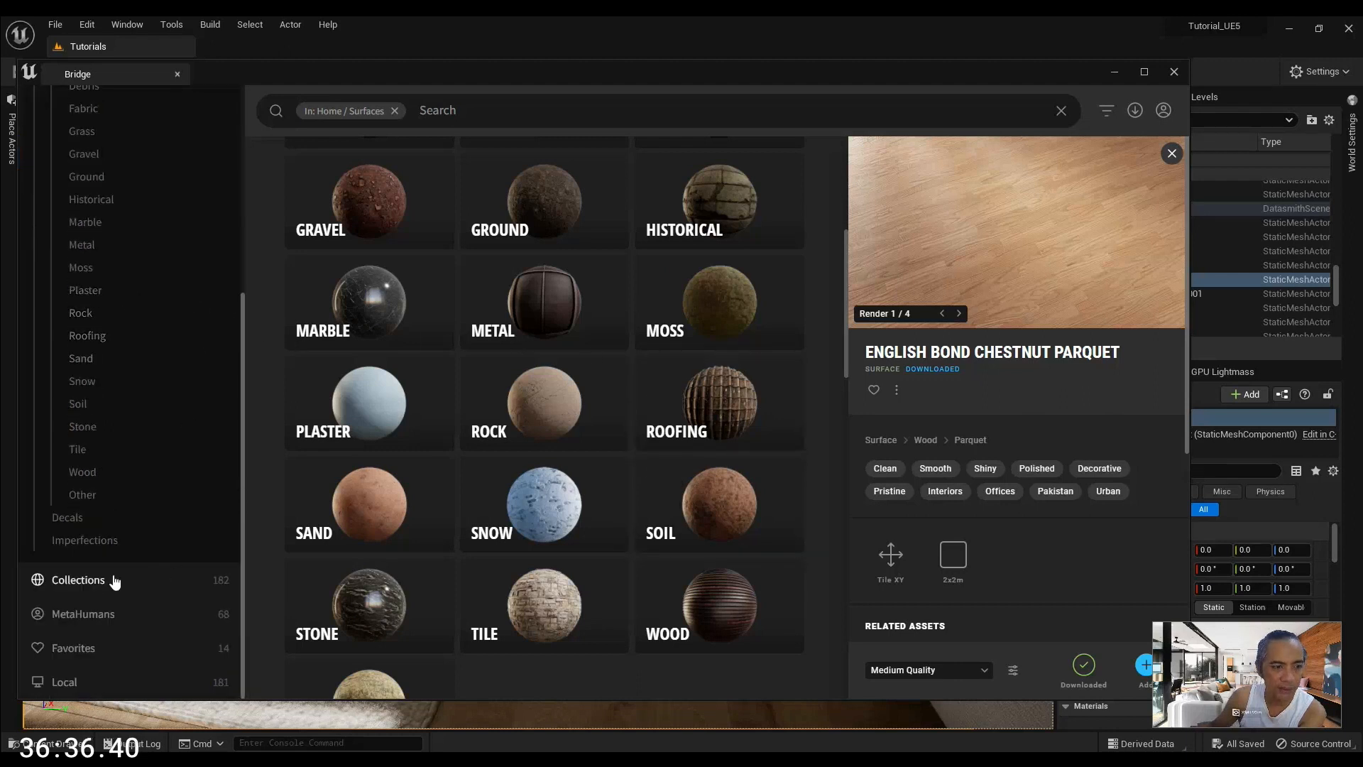
pyautogui.click(64, 517)
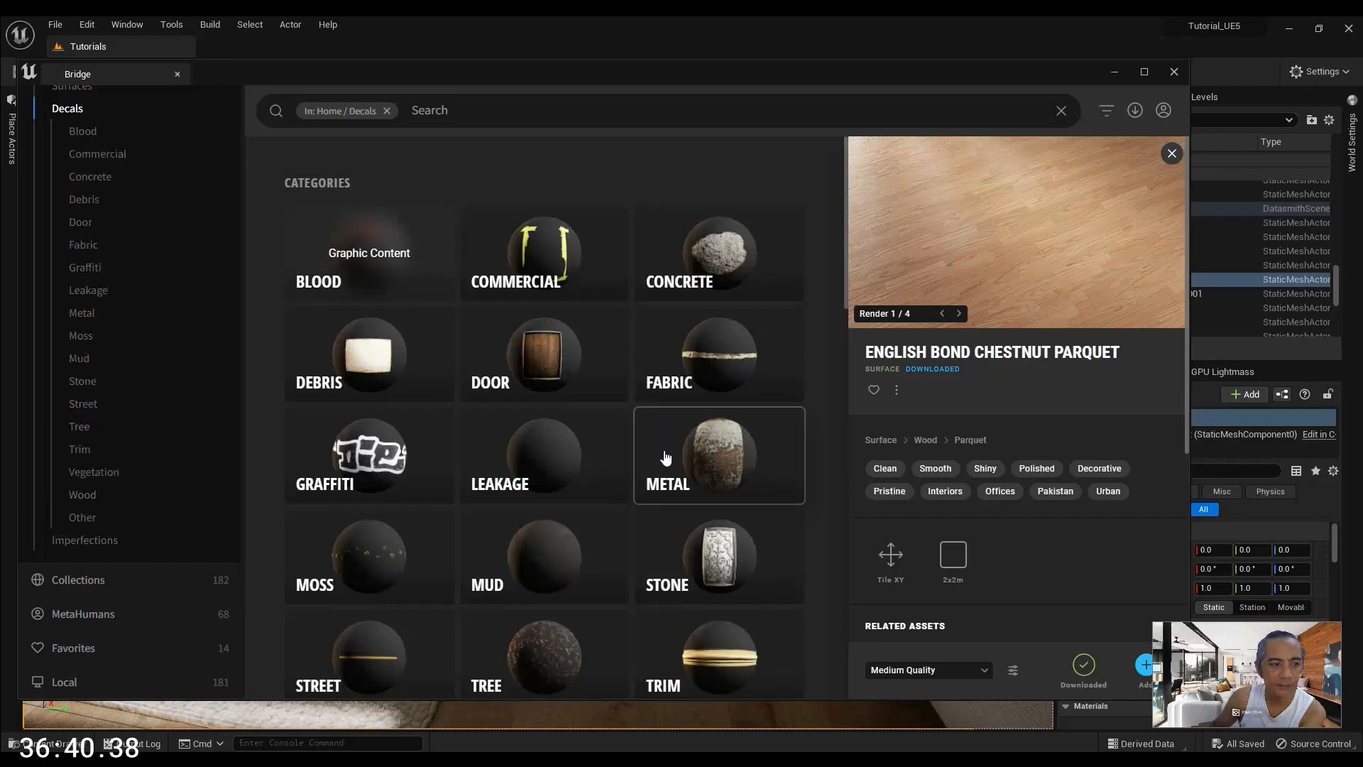
pyautogui.scroll(-5, 660, 462)
pyautogui.scroll(3, 625, 483)
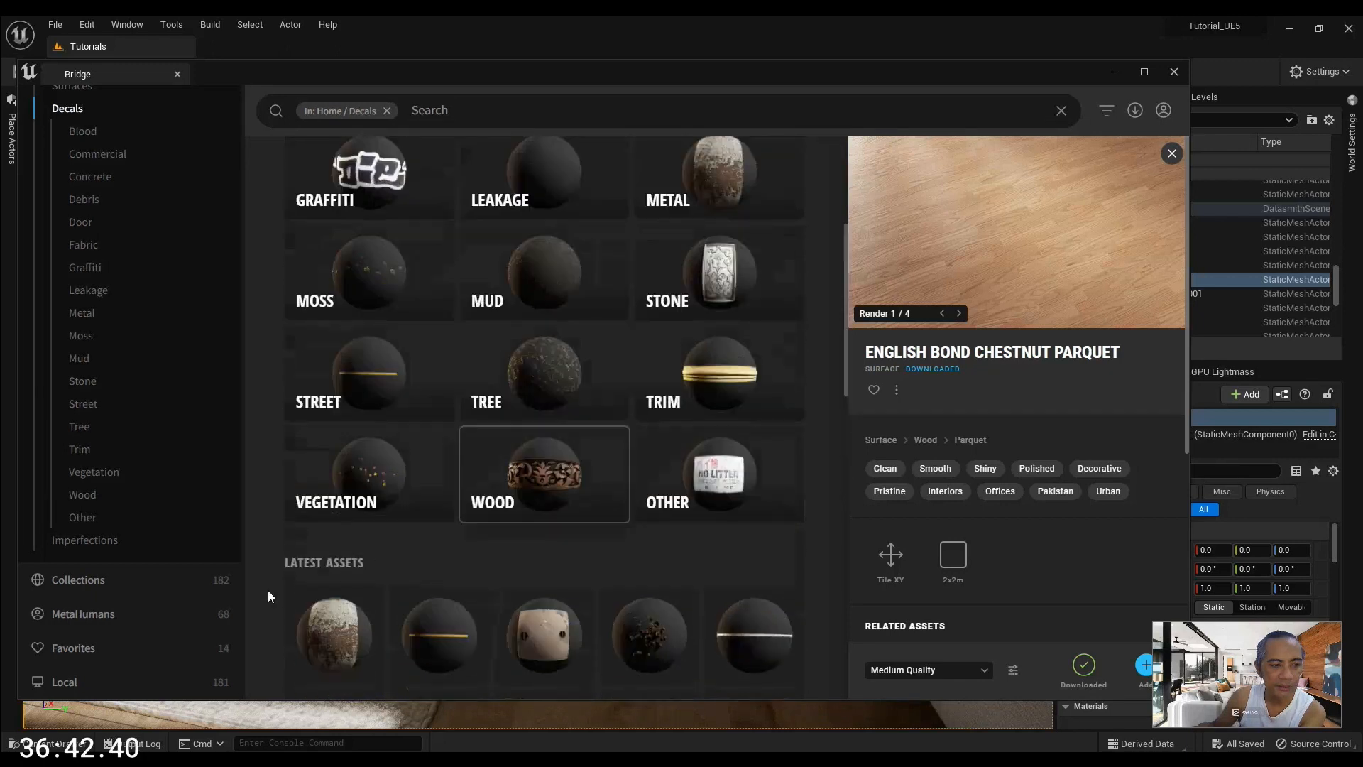
pyautogui.scroll(3, 268, 595)
# Open the Collections section and examine the assets of the Neoclassical Modular Building Vol. 4 collection
pyautogui.click(90, 582)
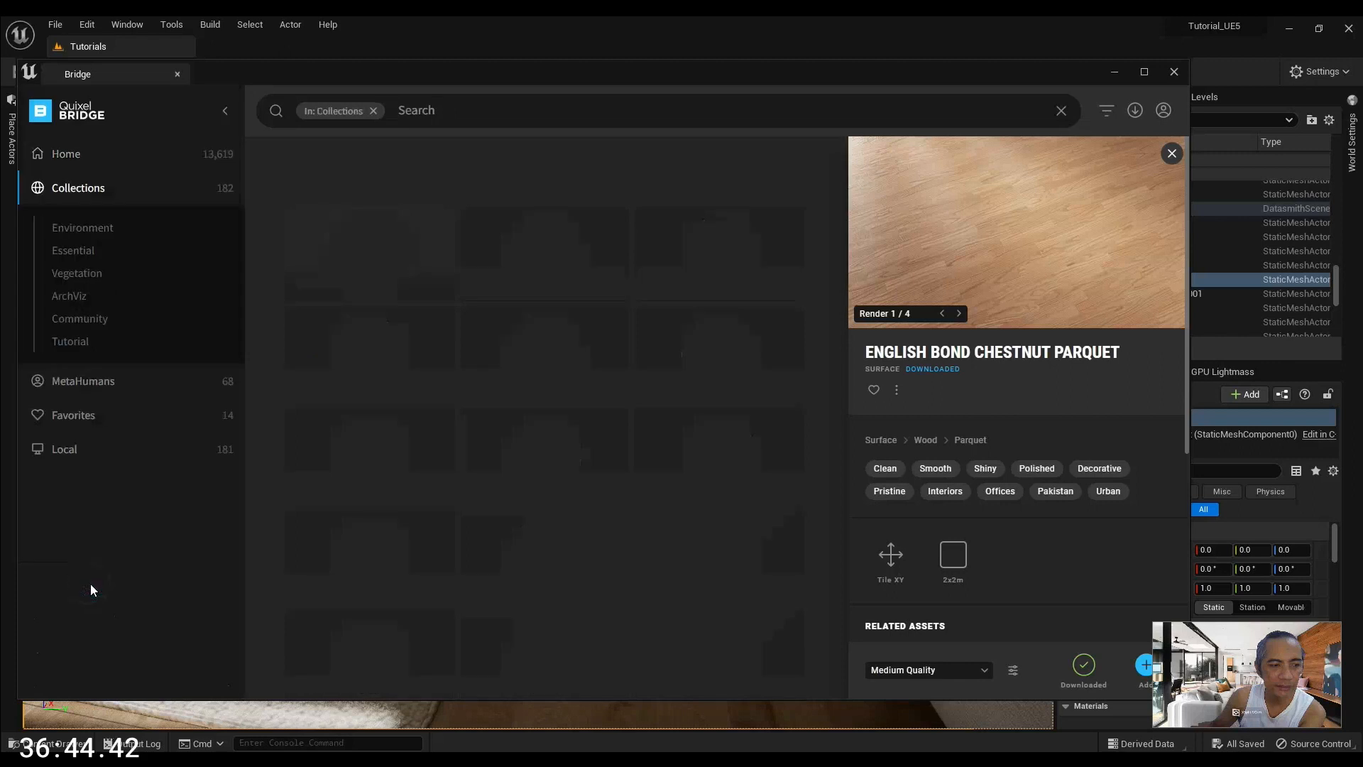
pyautogui.scroll(-1, 439, 551)
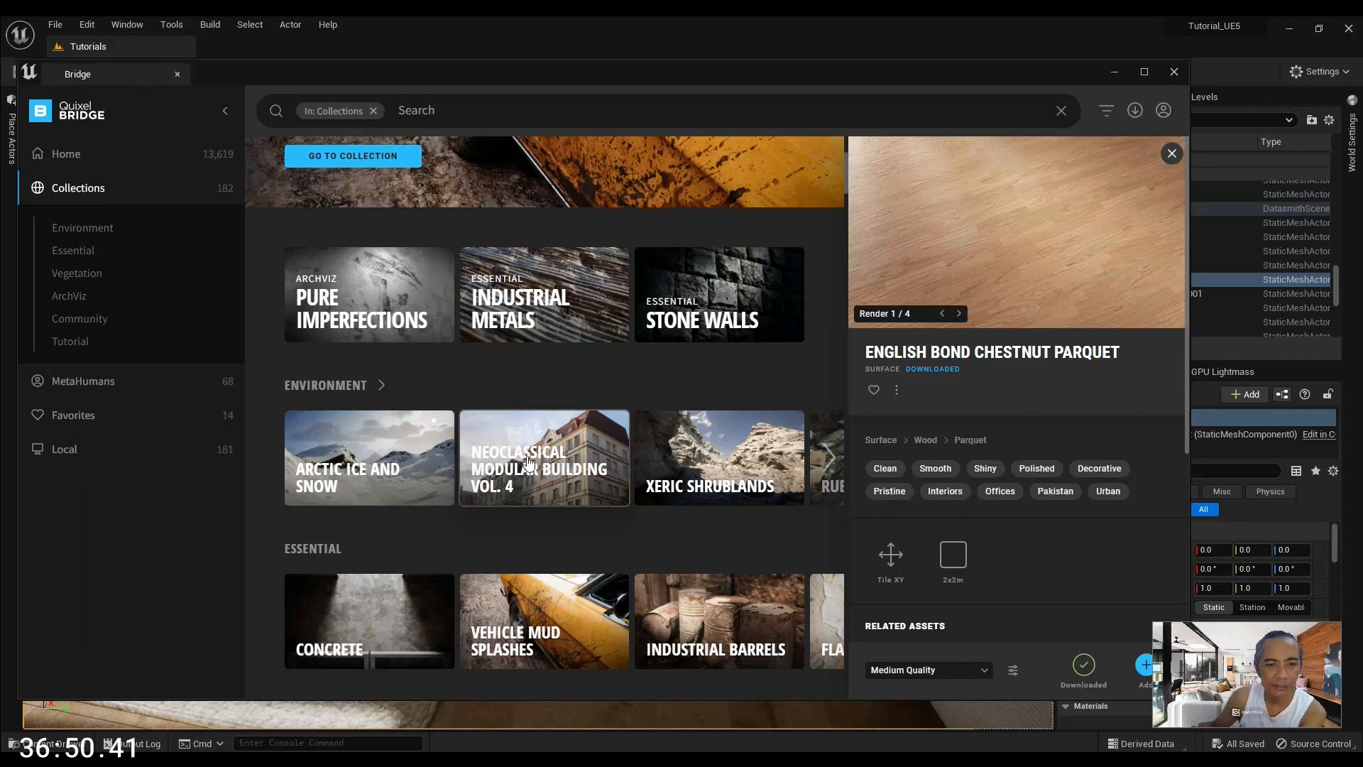
pyautogui.click(559, 452)
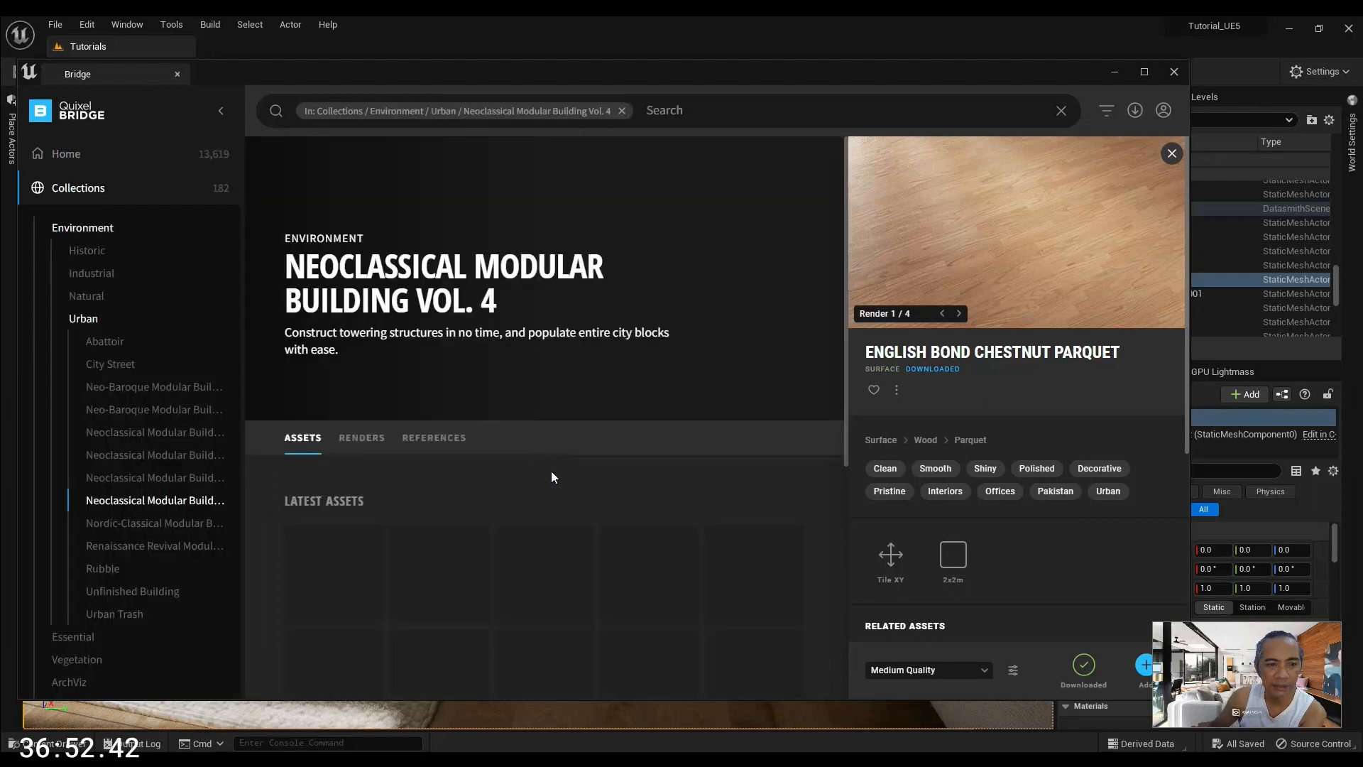
pyautogui.scroll(-1, 548, 483)
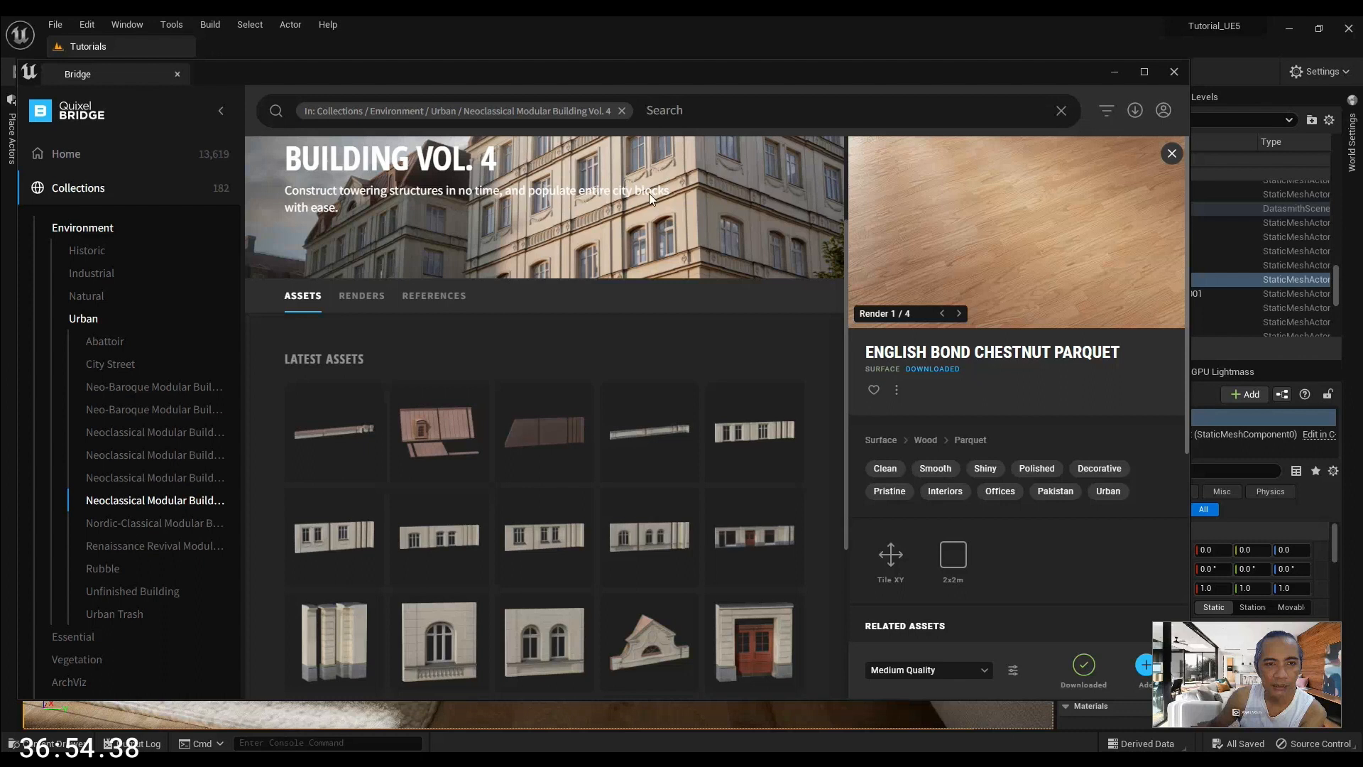
pyautogui.scroll(-4, 572, 455)
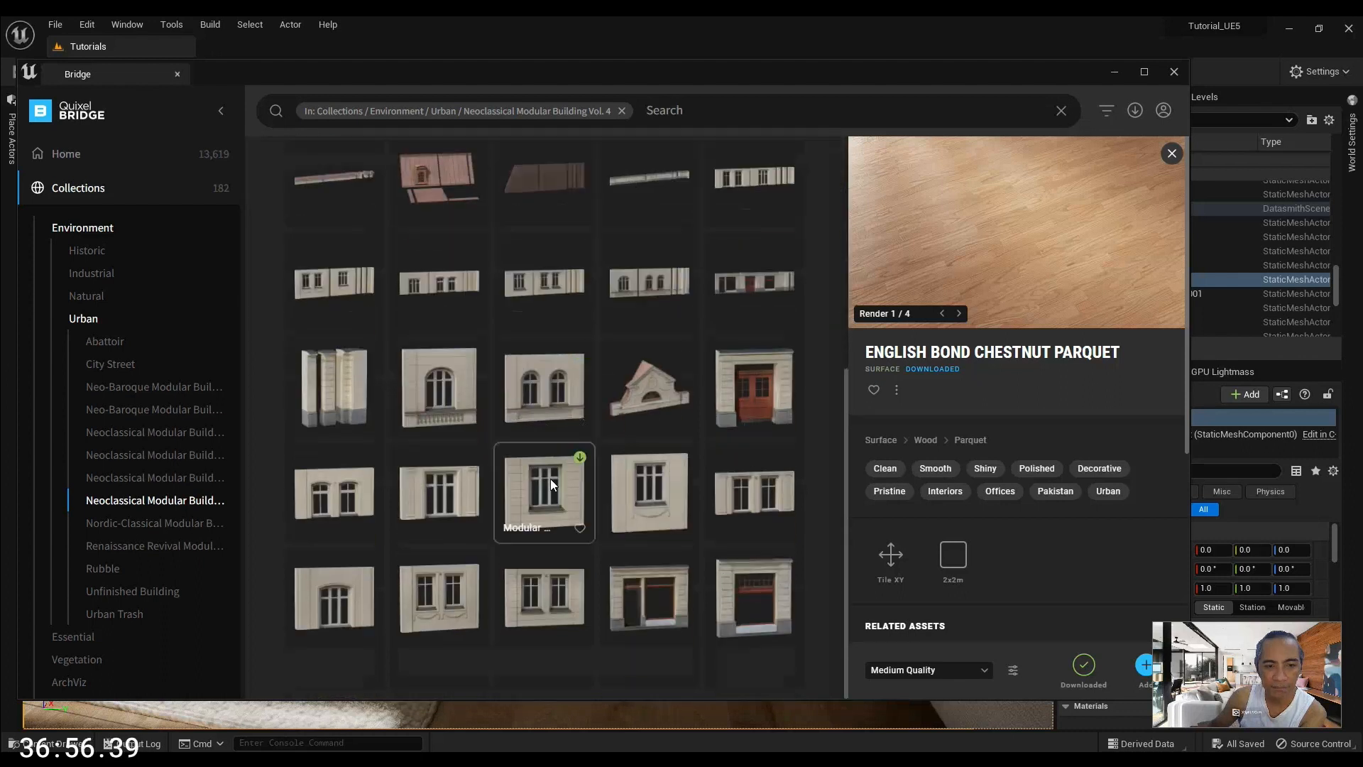
pyautogui.scroll(4, 544, 477)
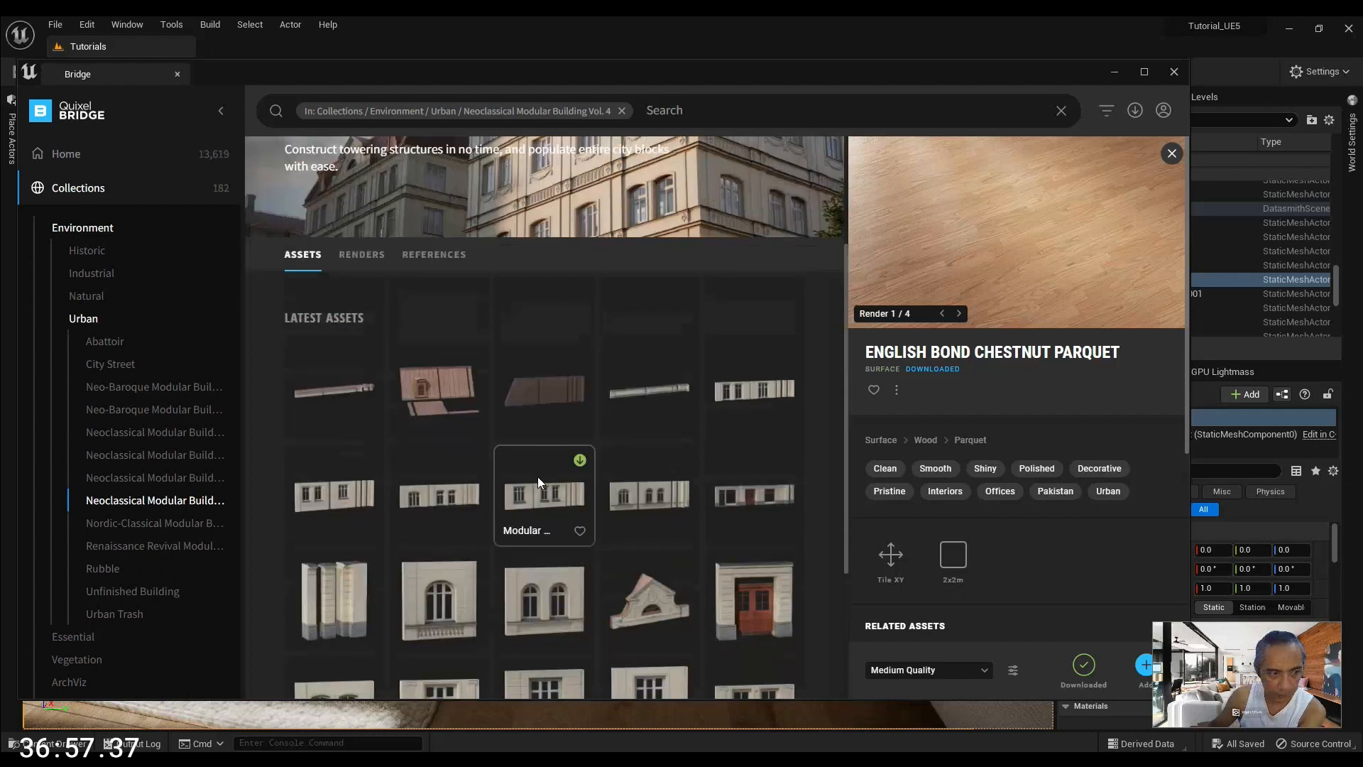
# Look over the Environment collections and MetaHuman Presets, and open the Local assets
pyautogui.click(82, 228)
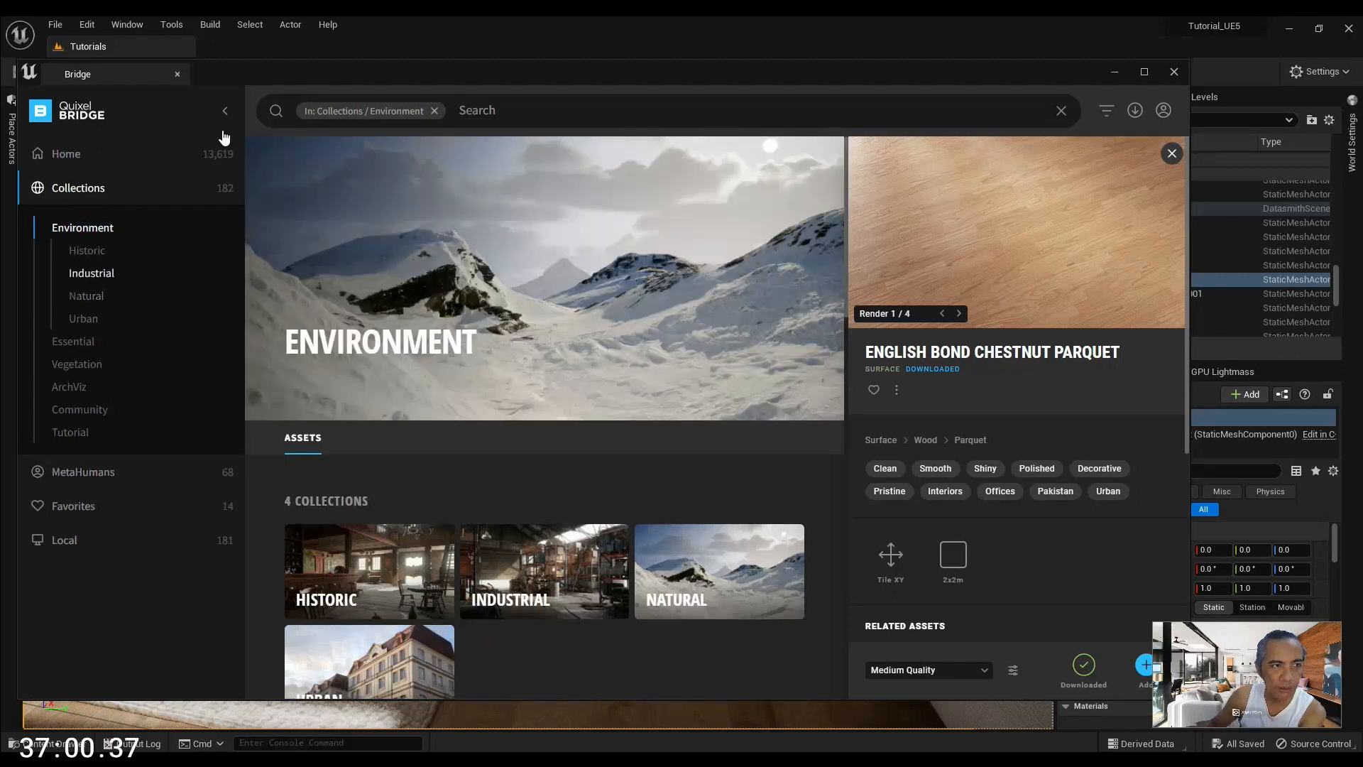
pyautogui.click(84, 472)
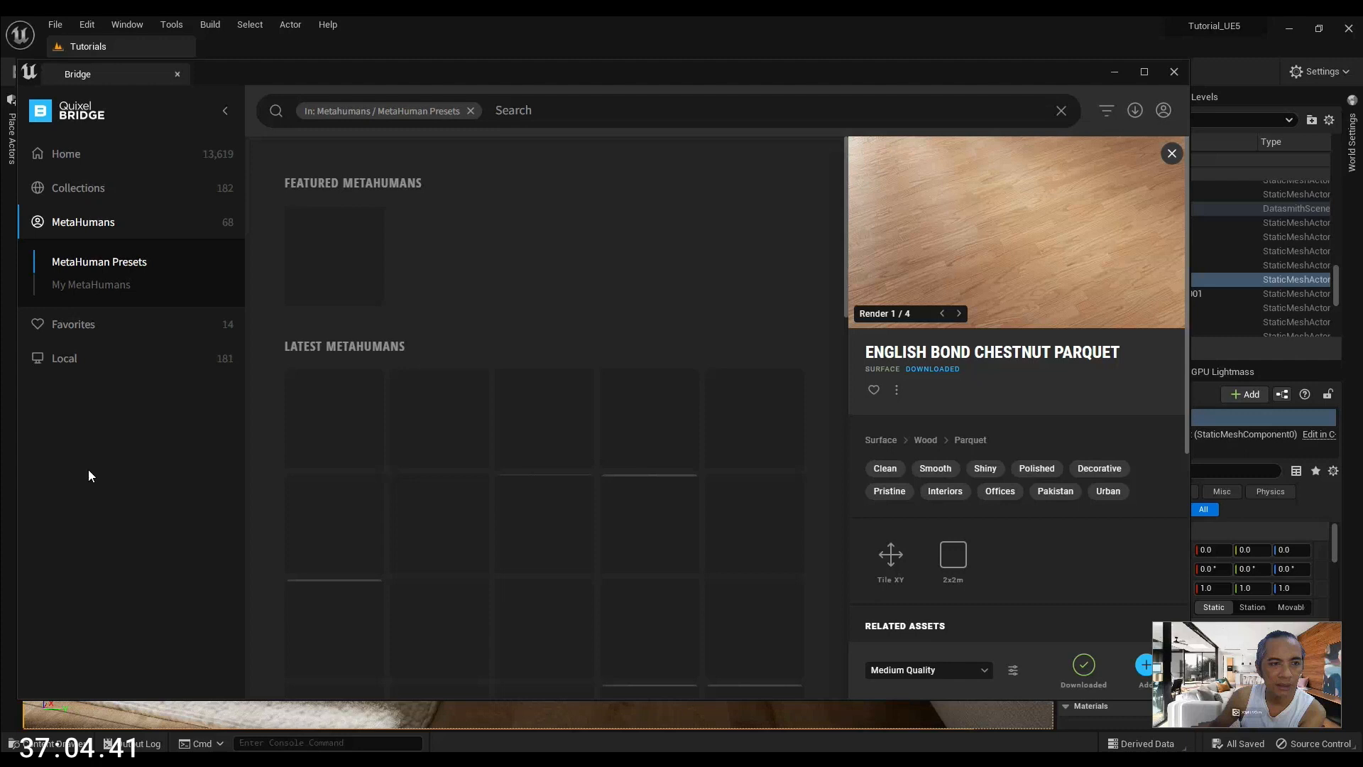
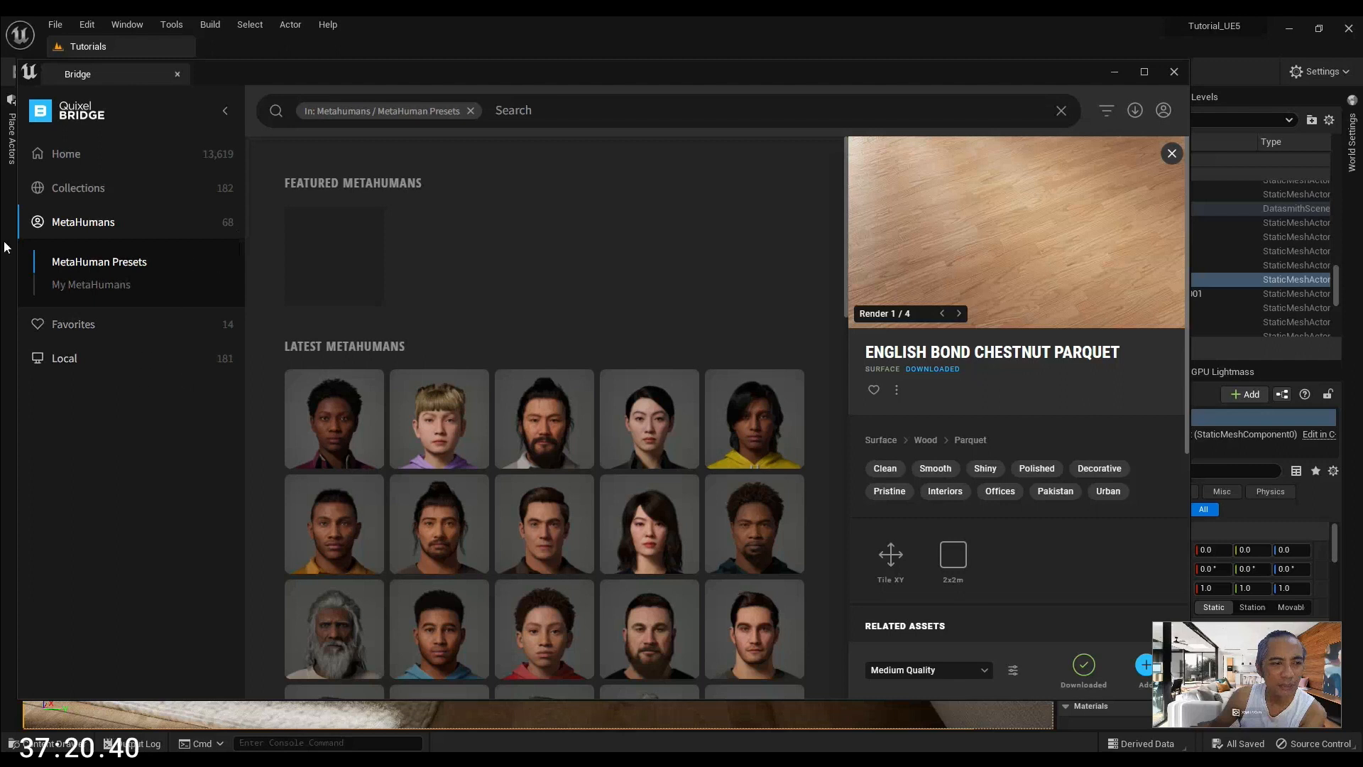
pyautogui.click(81, 362)
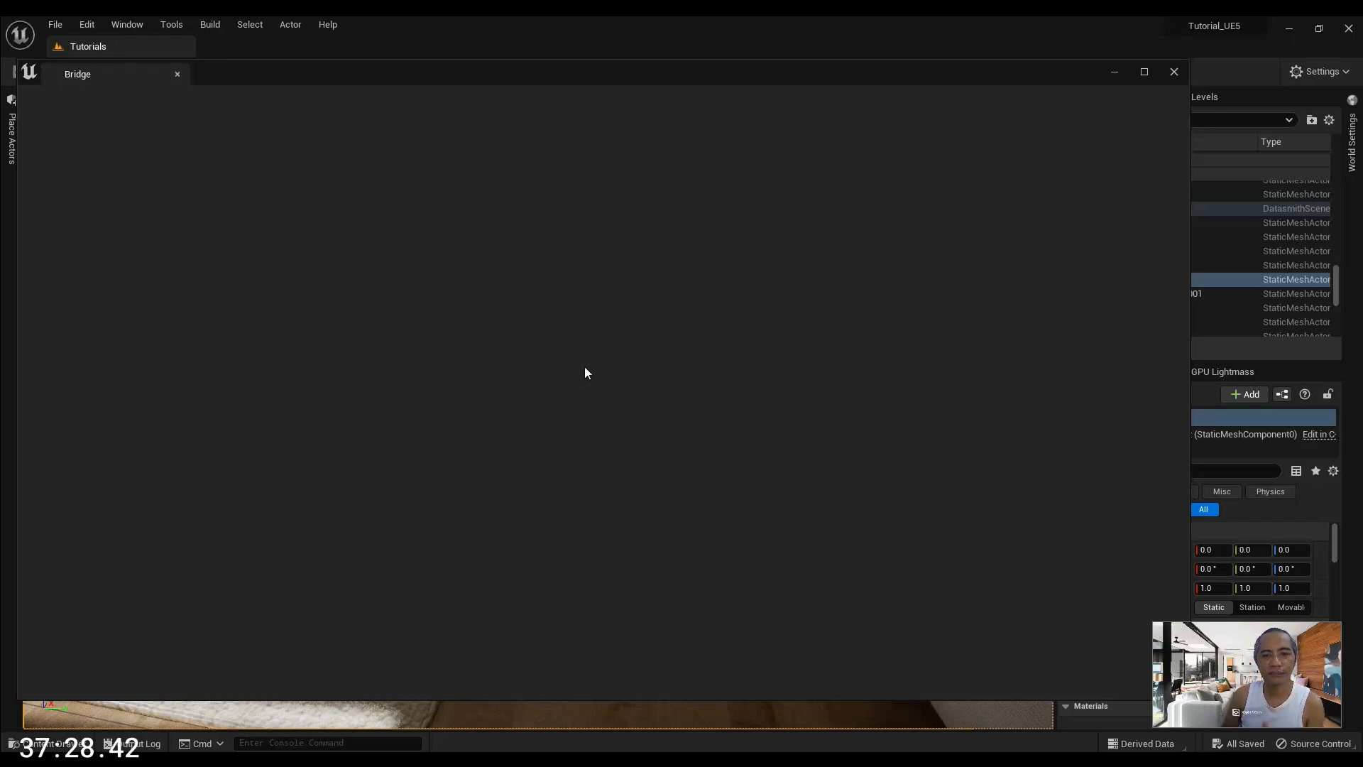
# Close the blank Bridge window, reopen Quixel Bridge and reposition its window over the viewport
pyautogui.click(176, 74)
pyautogui.click(235, 76)
pyautogui.click(284, 129)
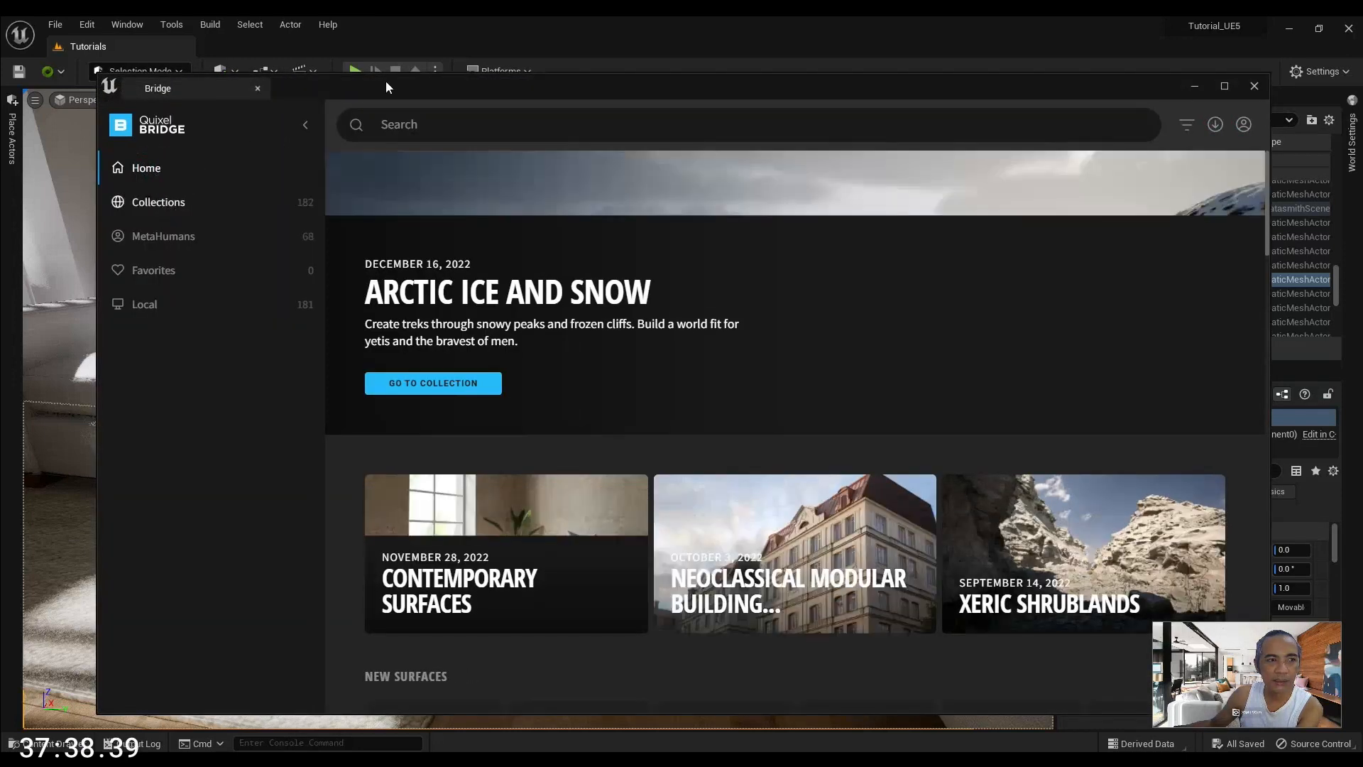
pyautogui.moveTo(408, 88); pyautogui.dragTo(364, 94)
# Search the whole Bridge library for "parquet" and shift the window to show the results
pyautogui.click(388, 130)
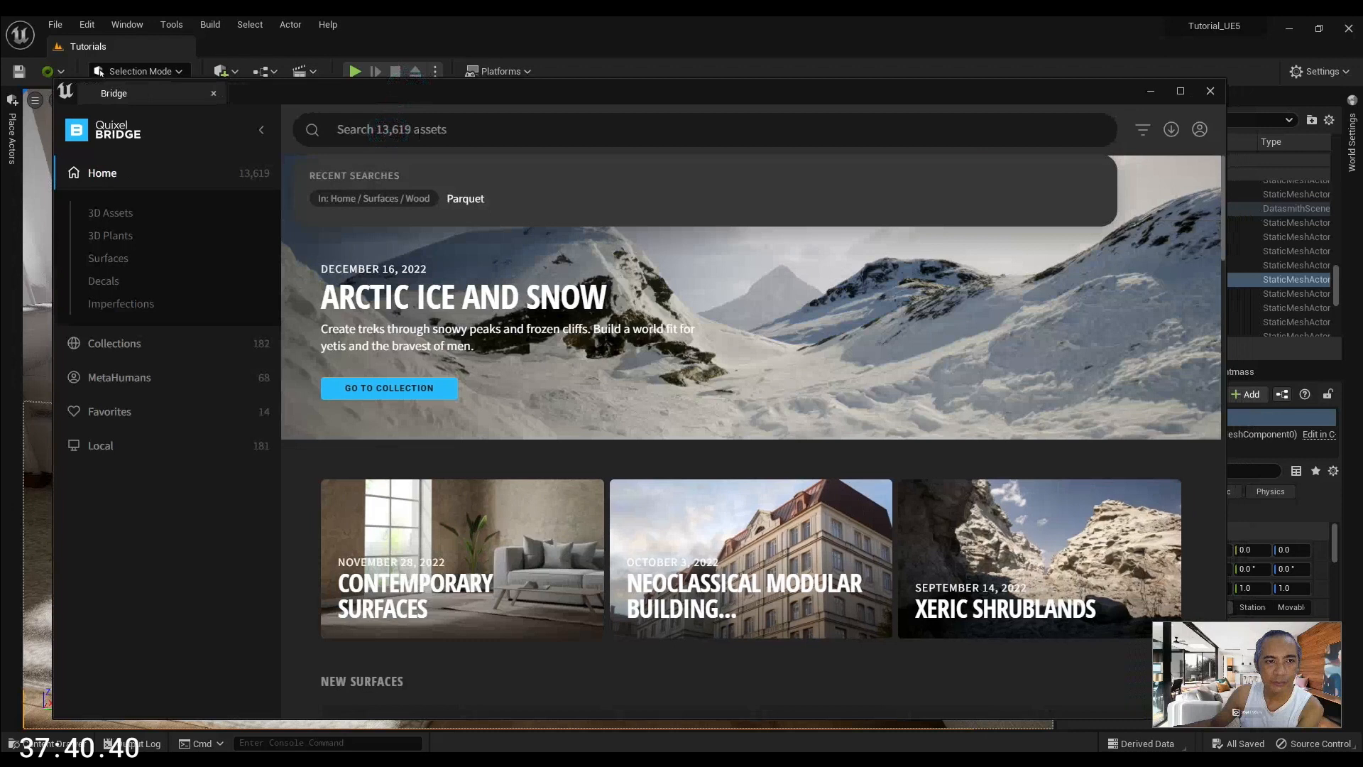
pyautogui.write('pa')
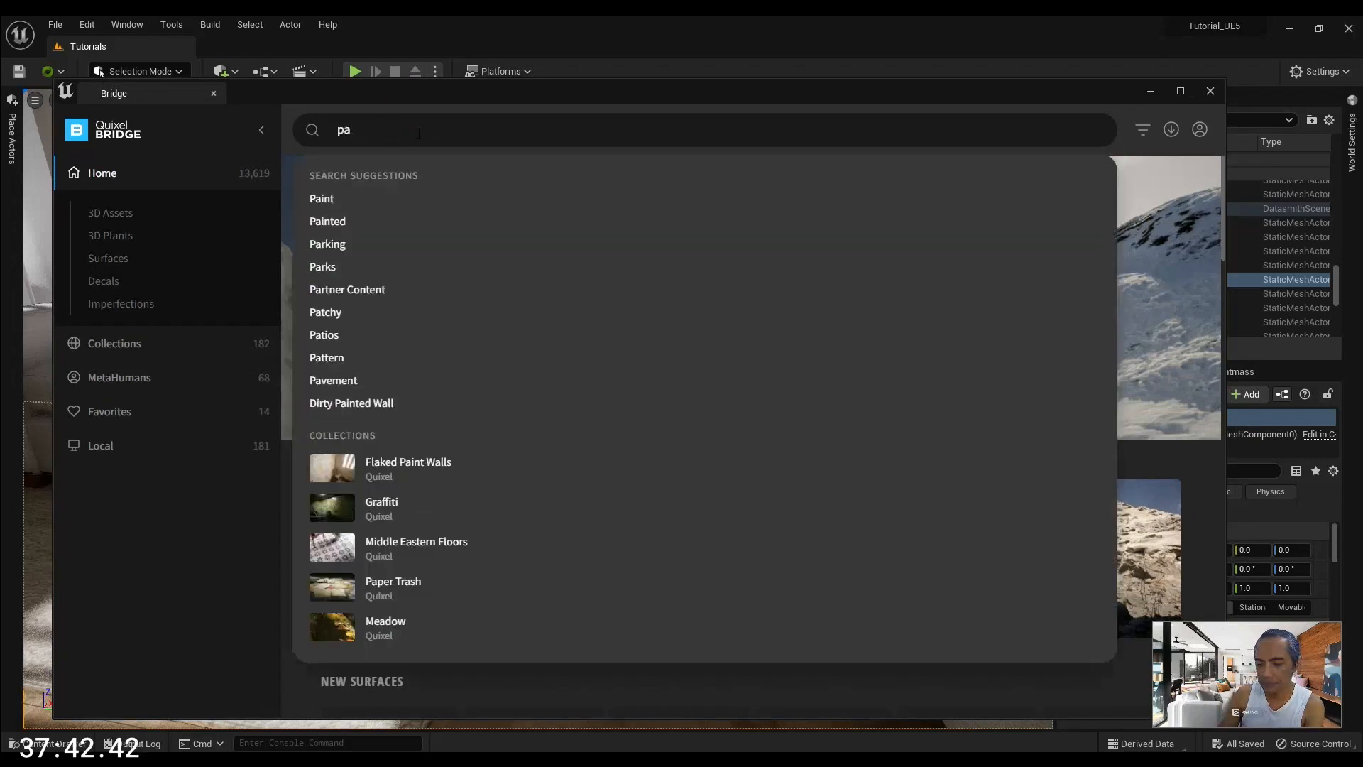
pyautogui.write('rquet')
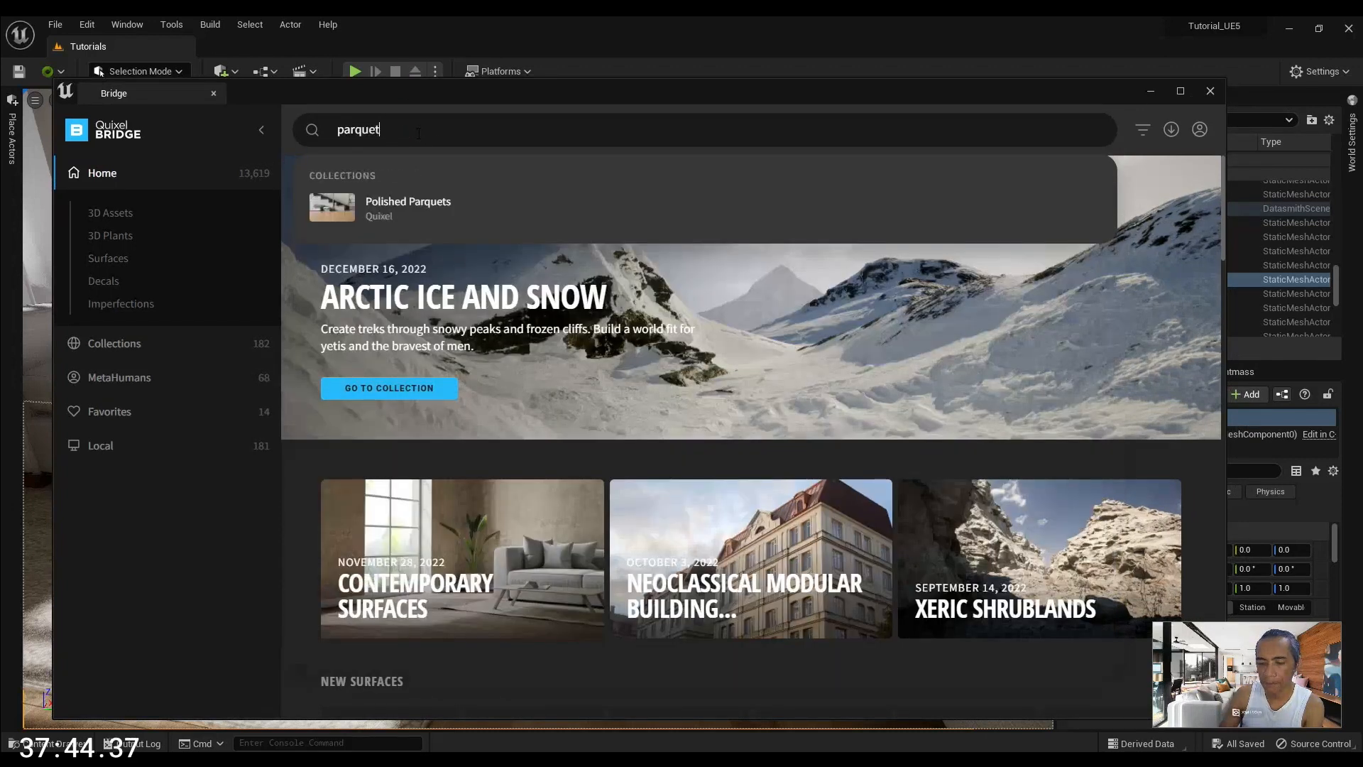
pyautogui.press('Return')
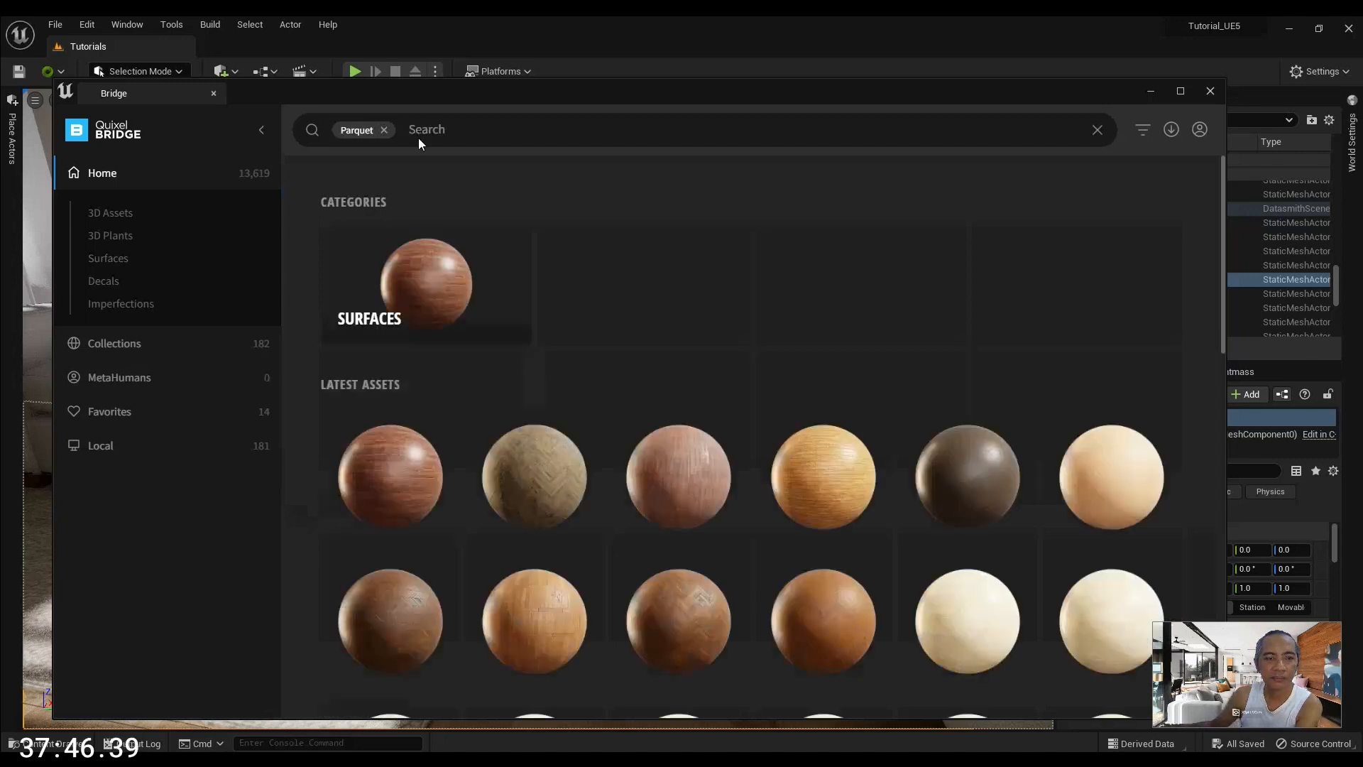
pyautogui.moveTo(508, 92); pyautogui.dragTo(478, 78)
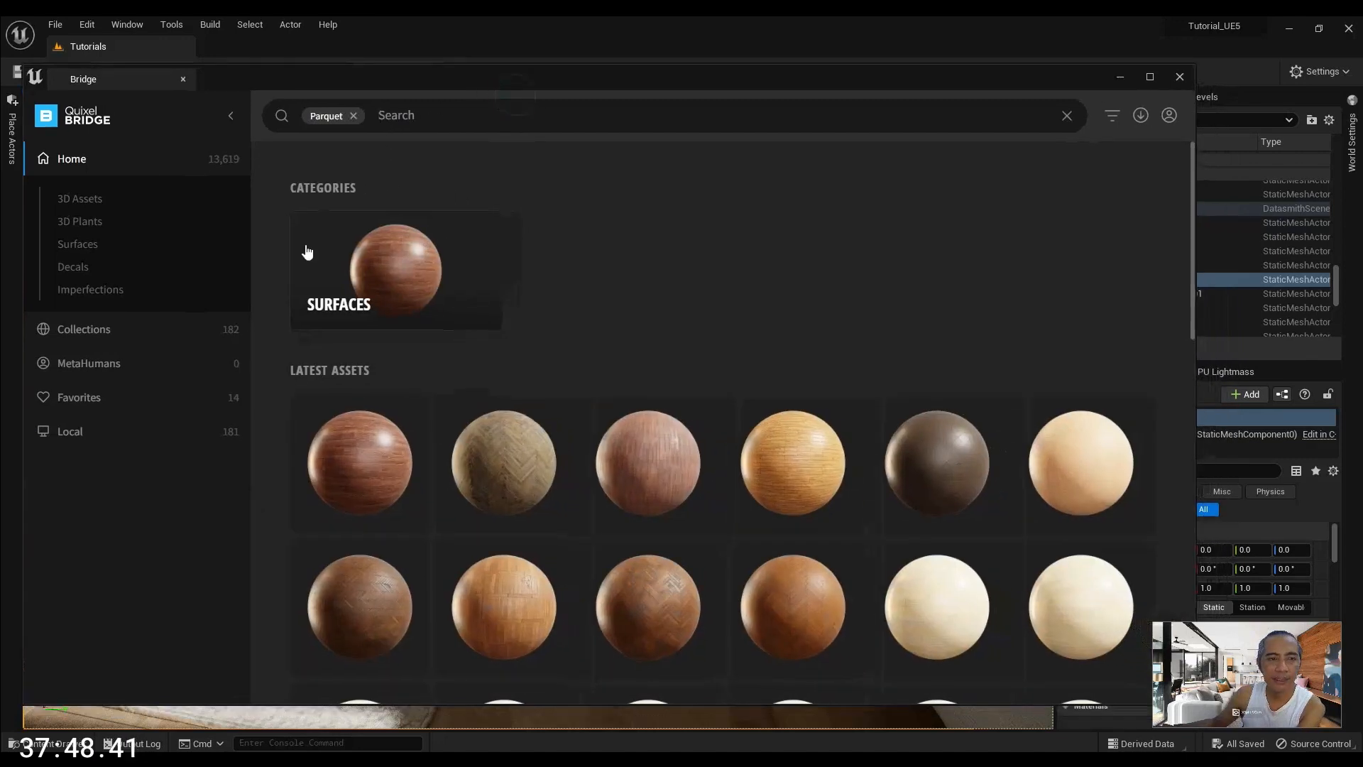
# Look through the full list of parquet surfaces in the Bridge search results and return to its start
pyautogui.scroll(-2, 445, 265)
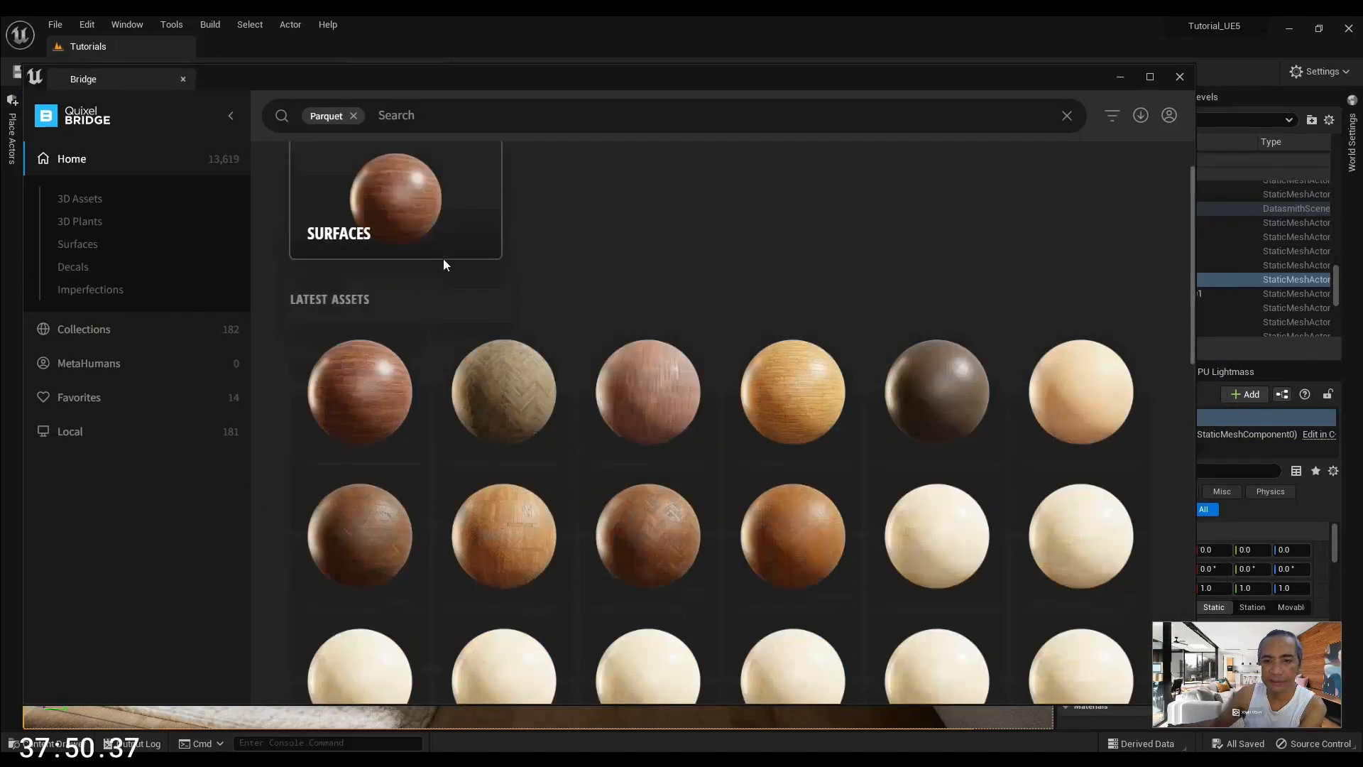
pyautogui.scroll(-5, 443, 264)
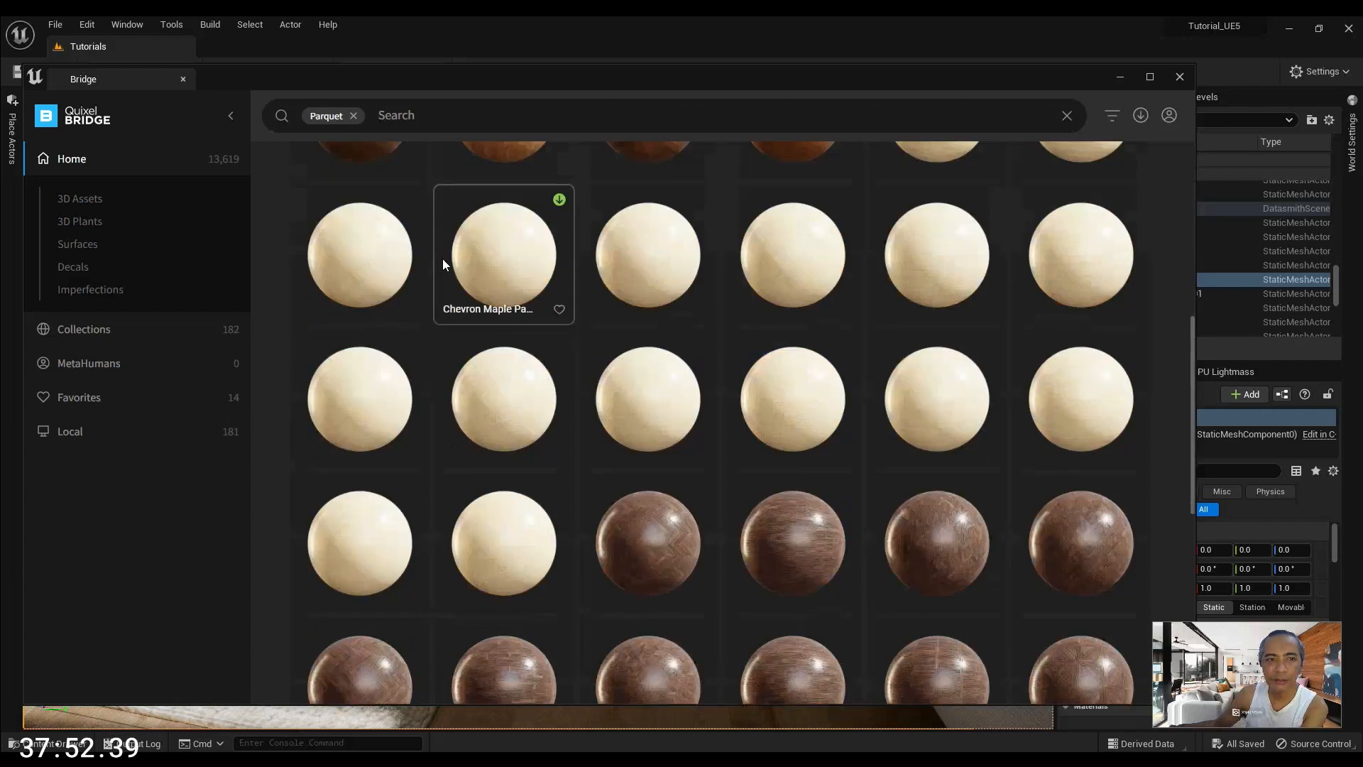
pyautogui.scroll(-8, 443, 264)
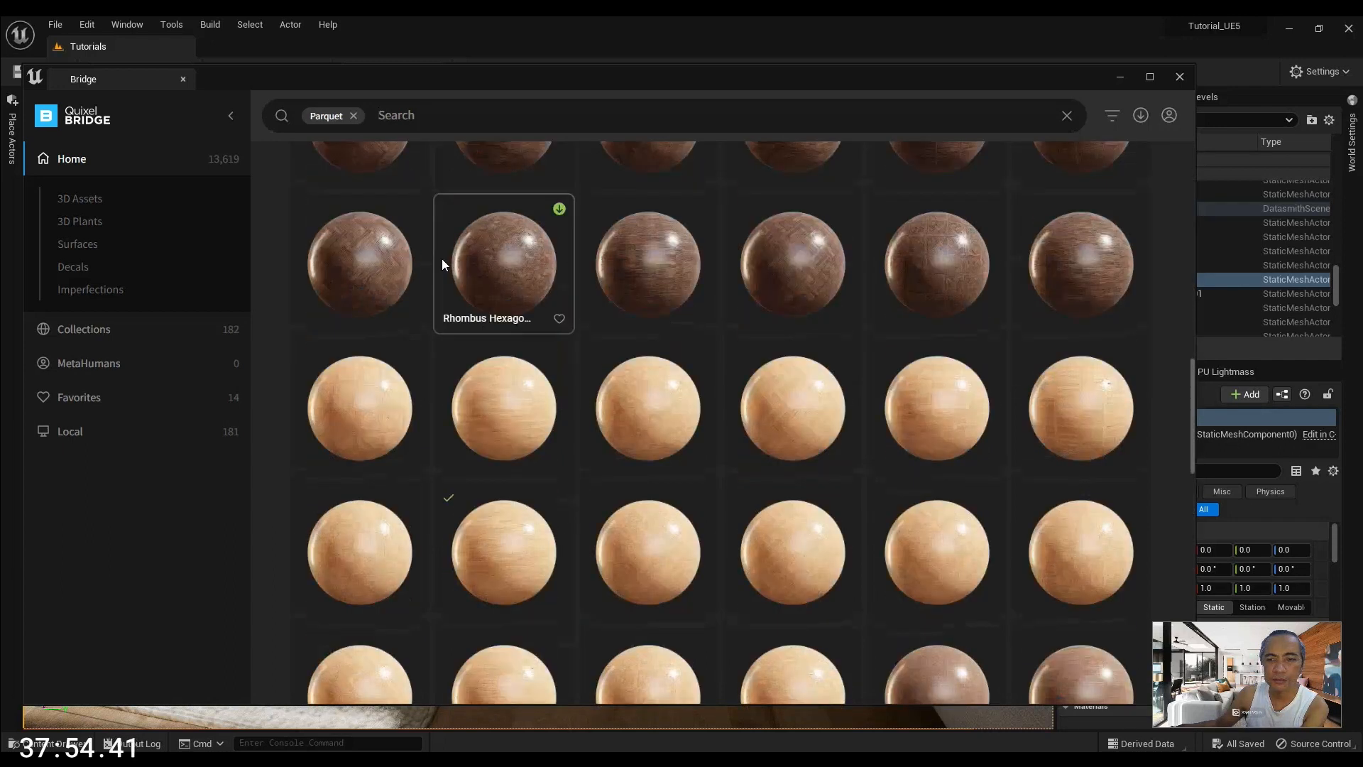
pyautogui.scroll(-5, 1113, 380)
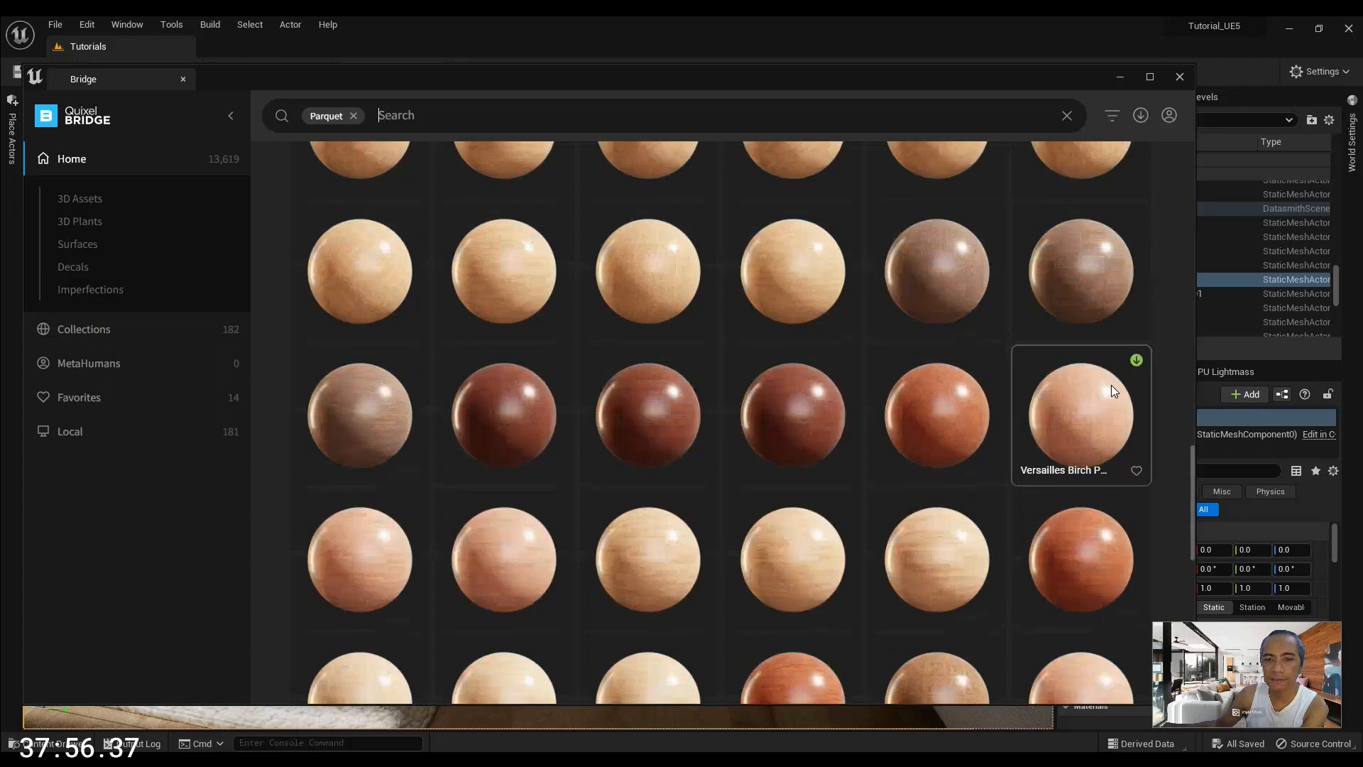
pyautogui.click(1169, 116)
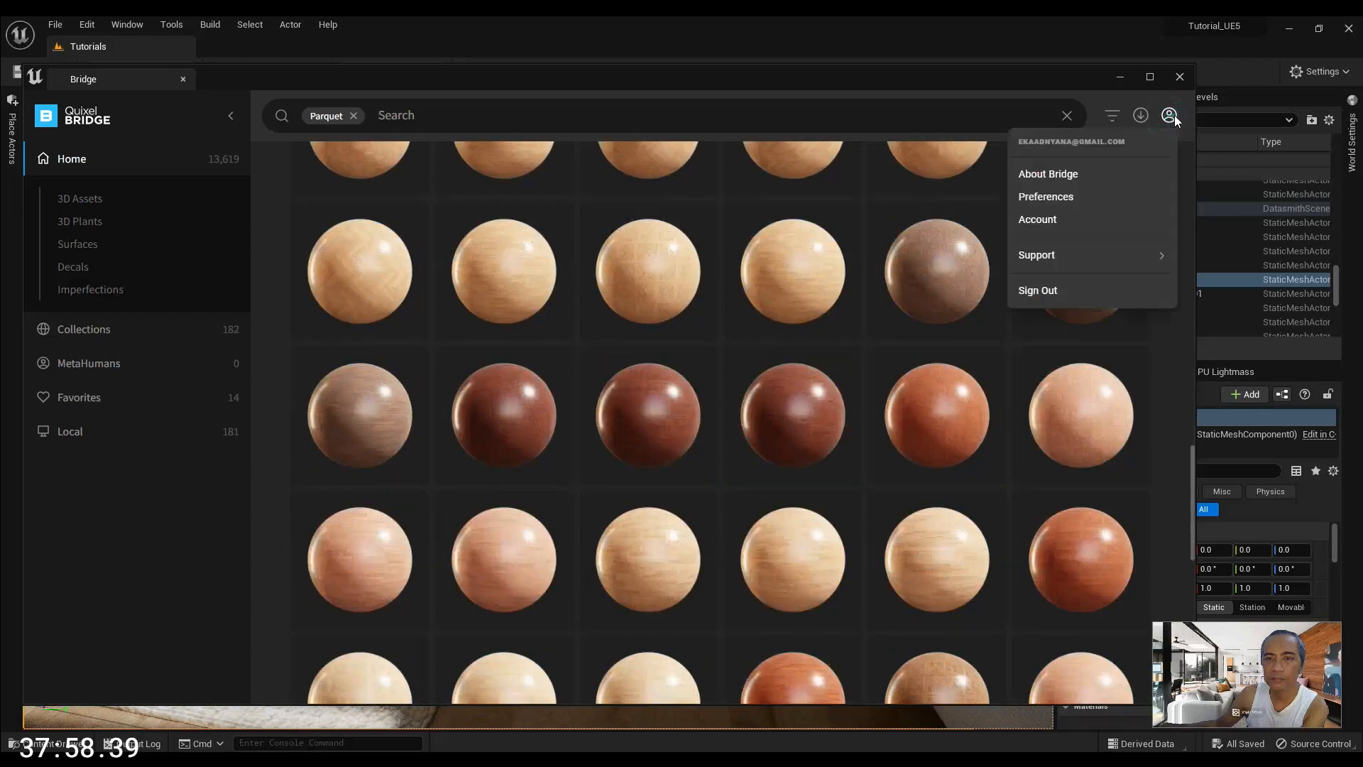
pyautogui.scroll(-8, 1062, 398)
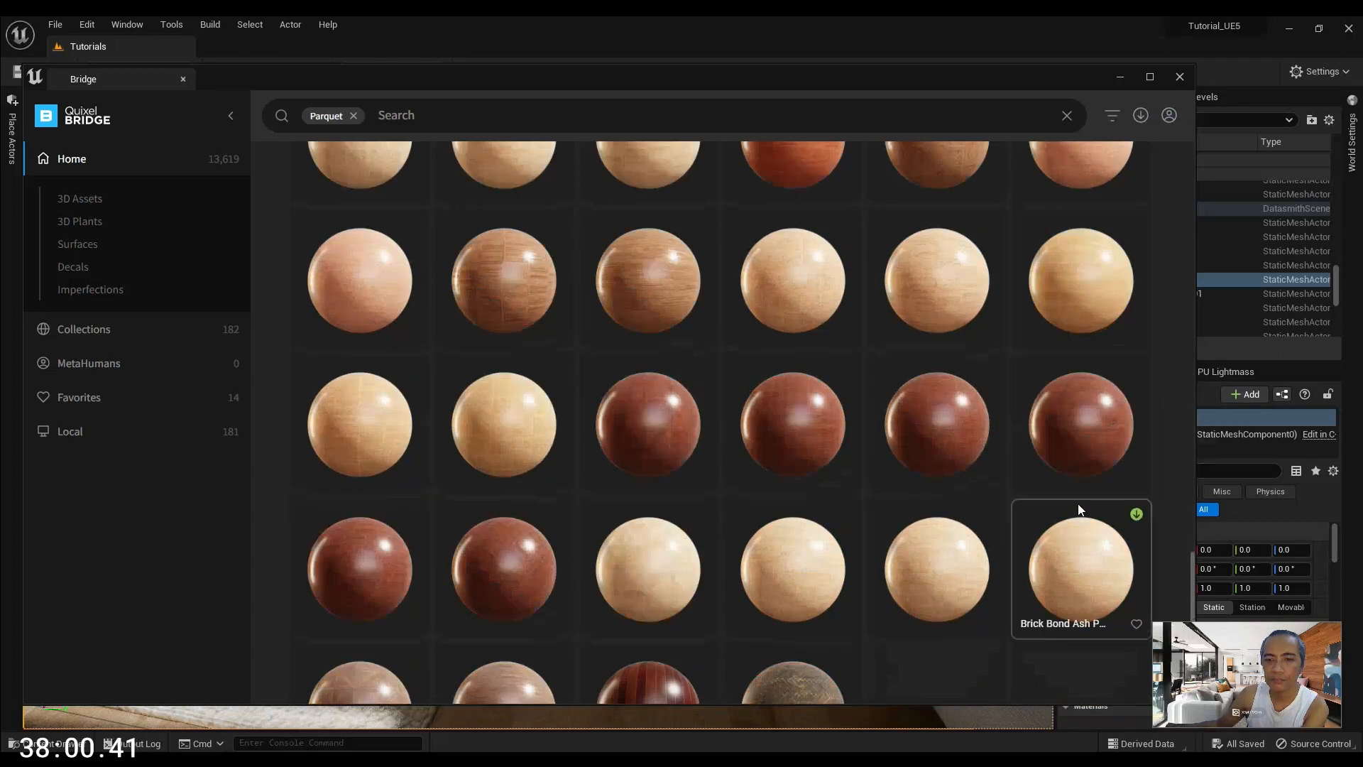
pyautogui.scroll(-7, 1076, 504)
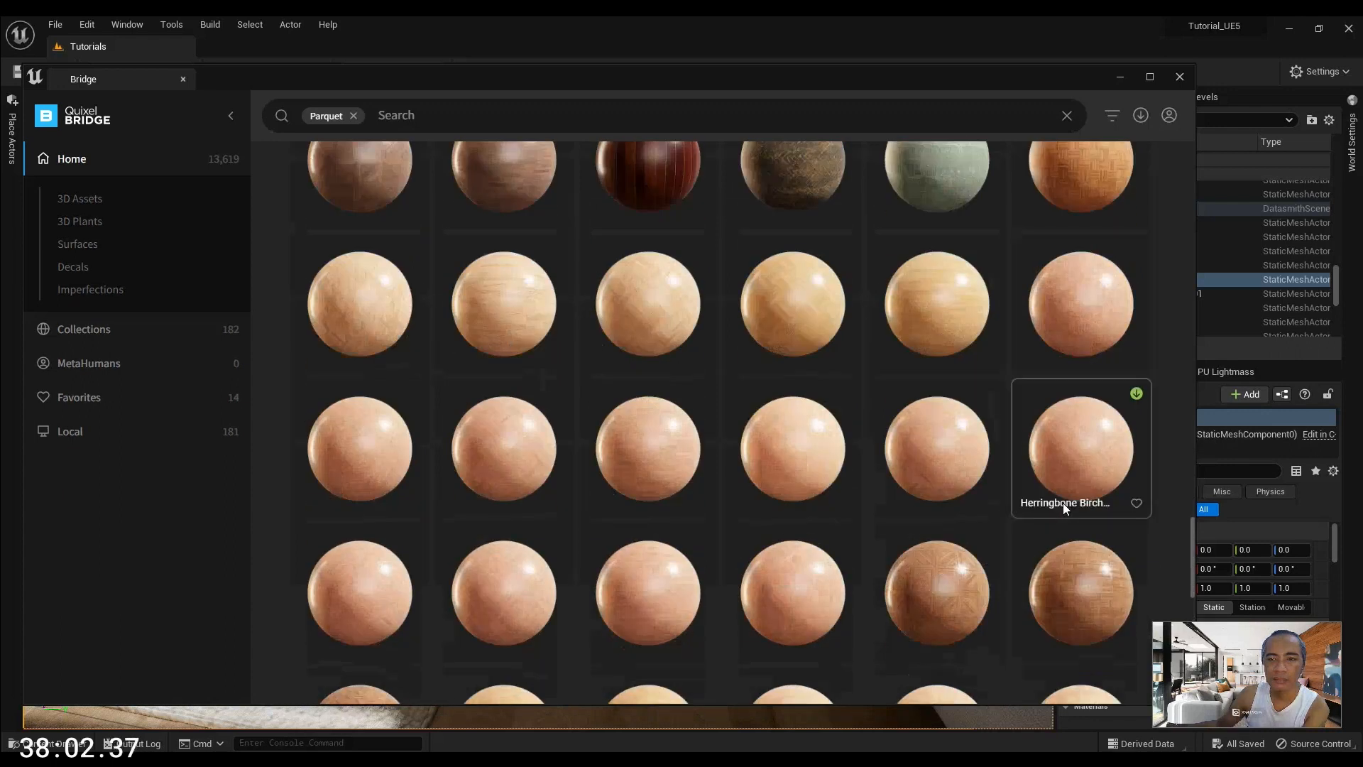
pyautogui.scroll(-4, 1063, 503)
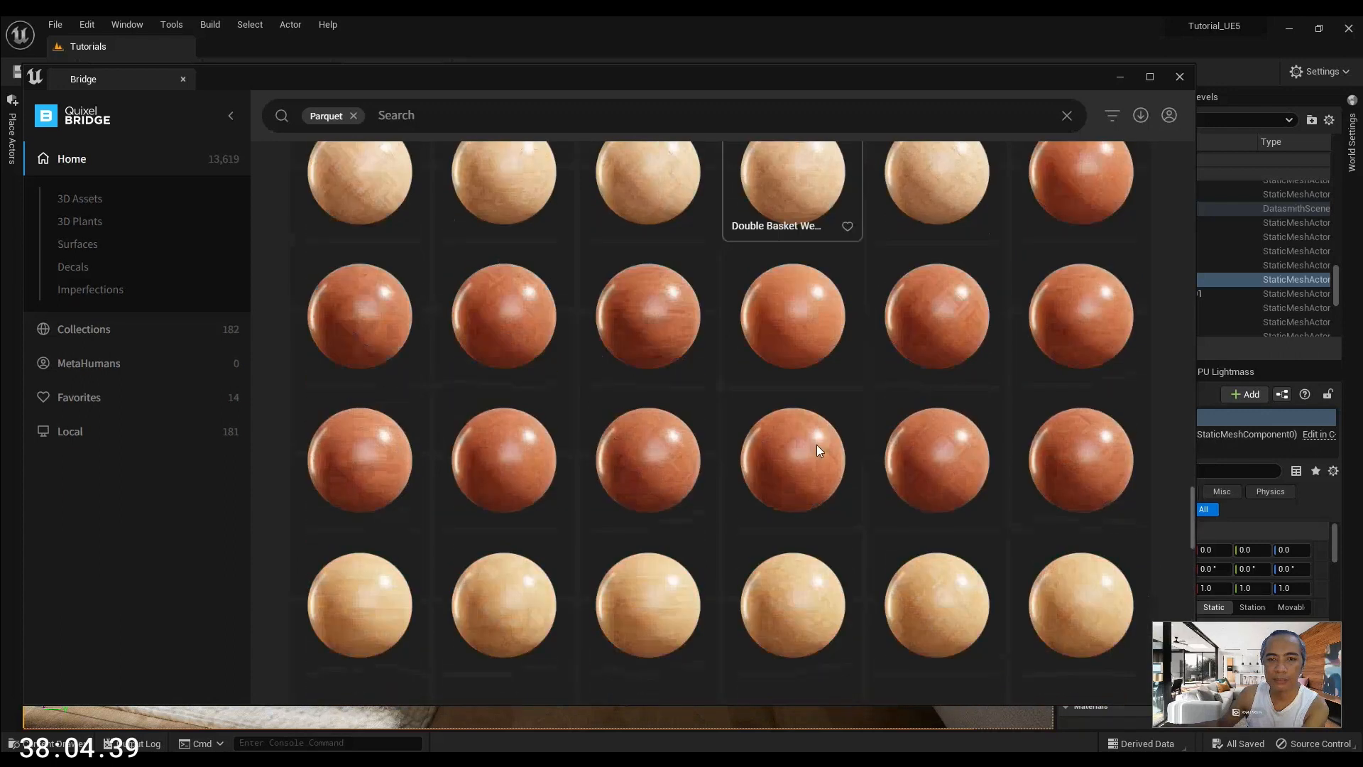
pyautogui.scroll(-4, 817, 445)
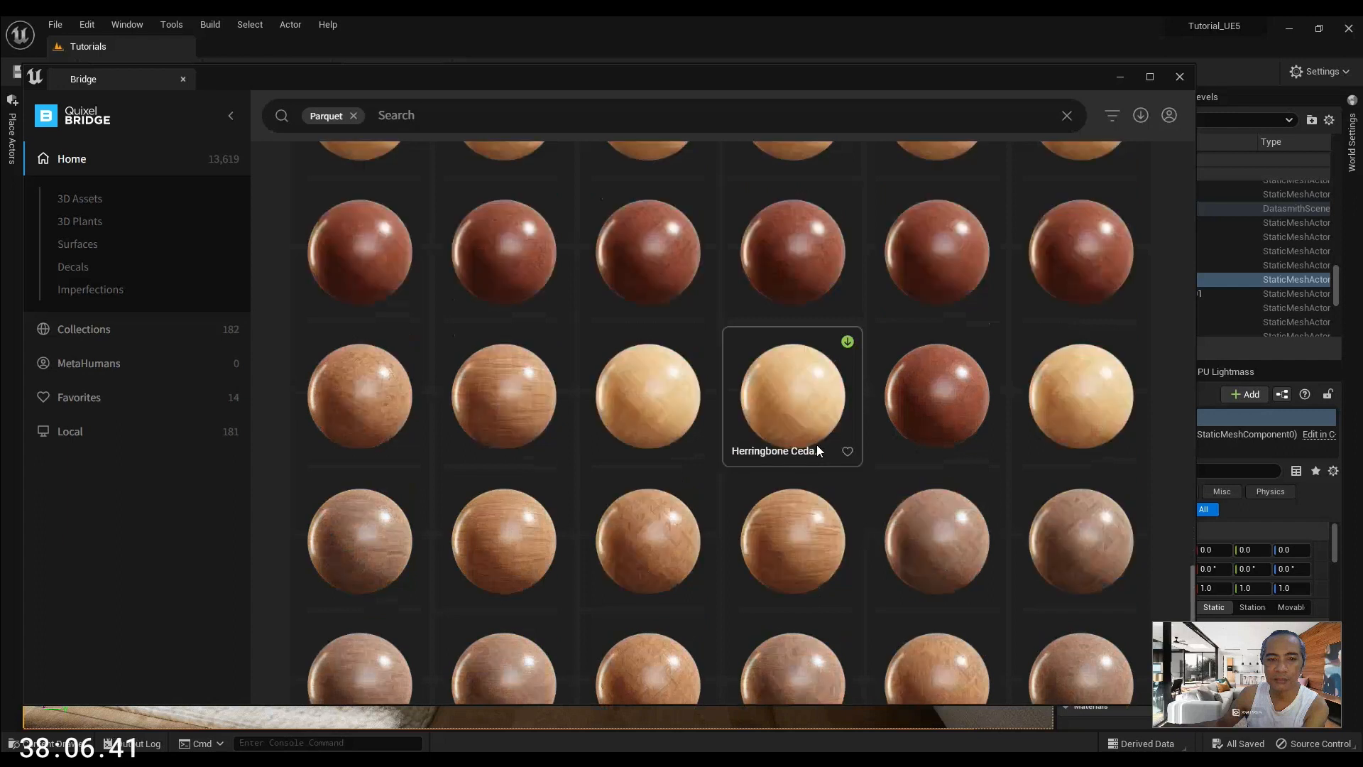
pyautogui.scroll(-5, 816, 444)
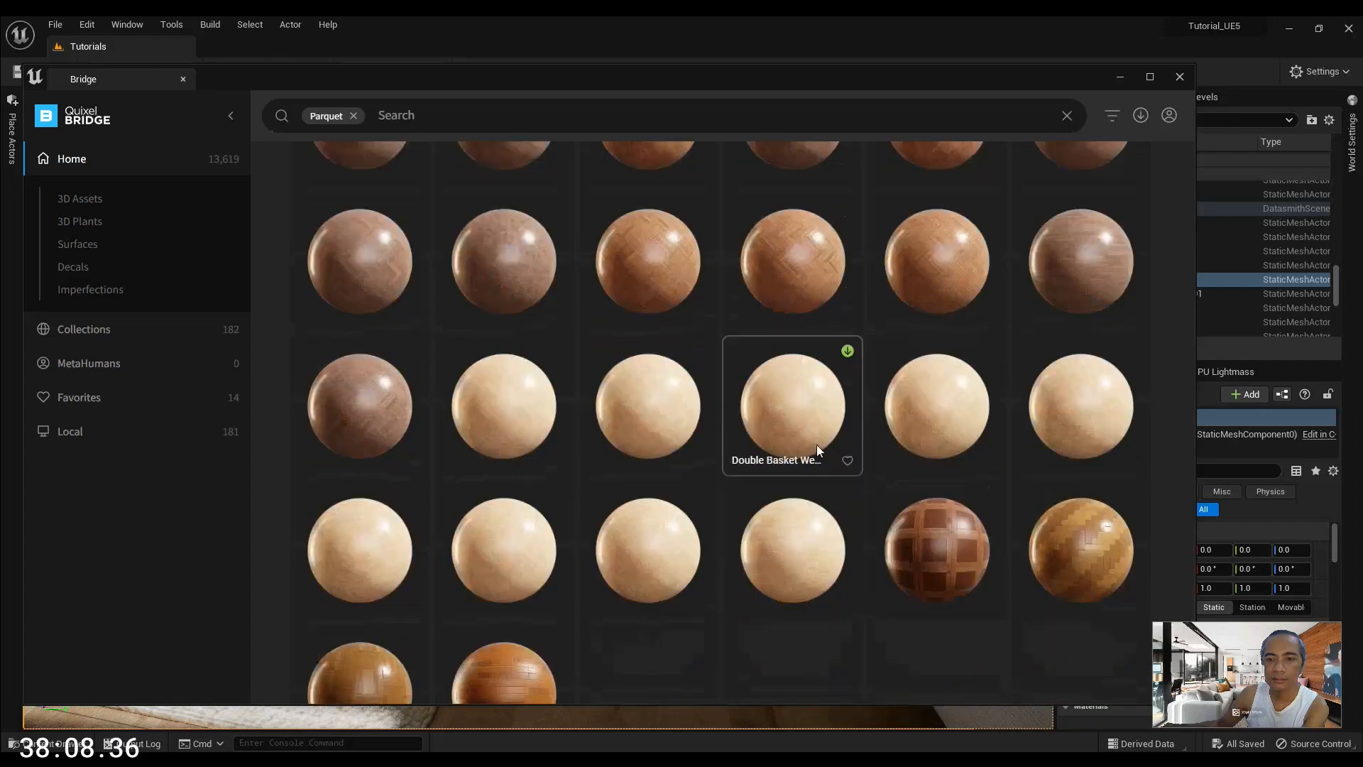
pyautogui.scroll(-2, 816, 445)
pyautogui.scroll(12, 817, 445)
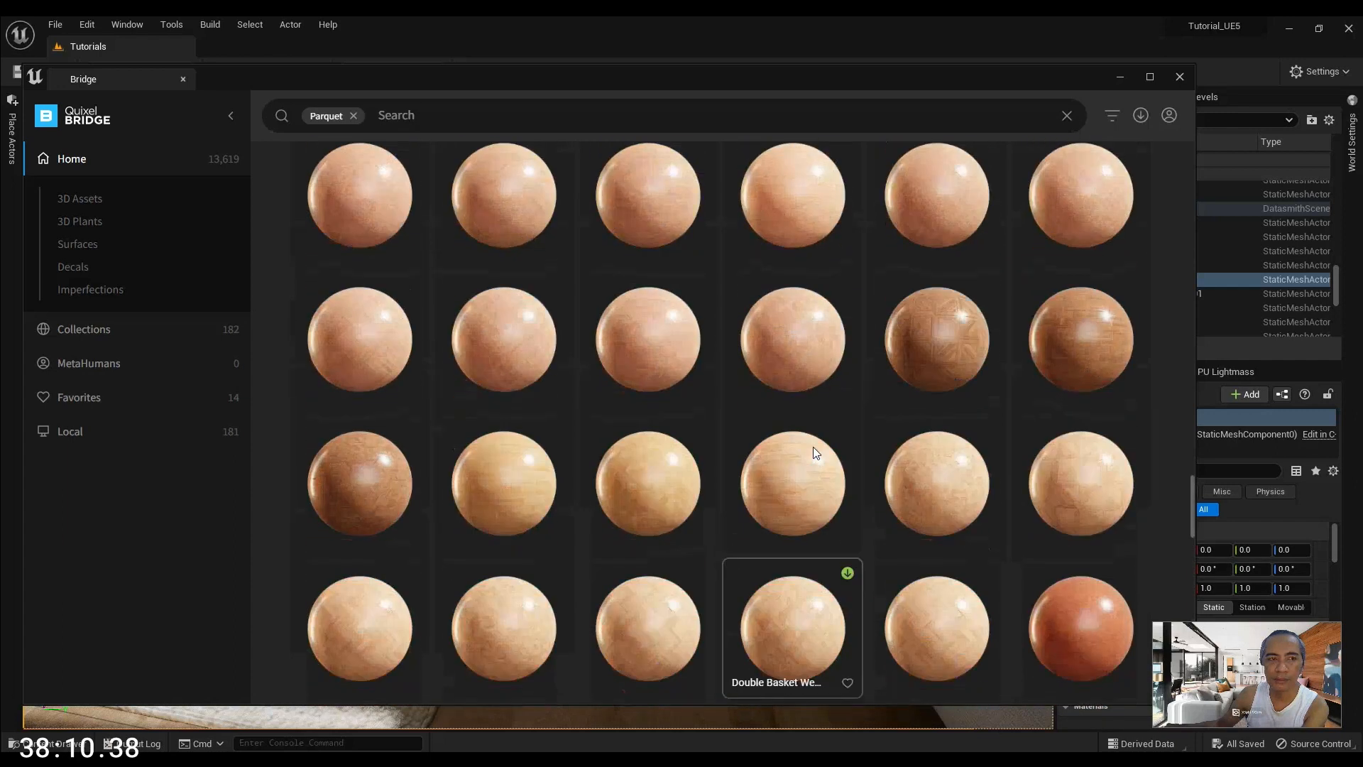
pyautogui.scroll(10, 812, 446)
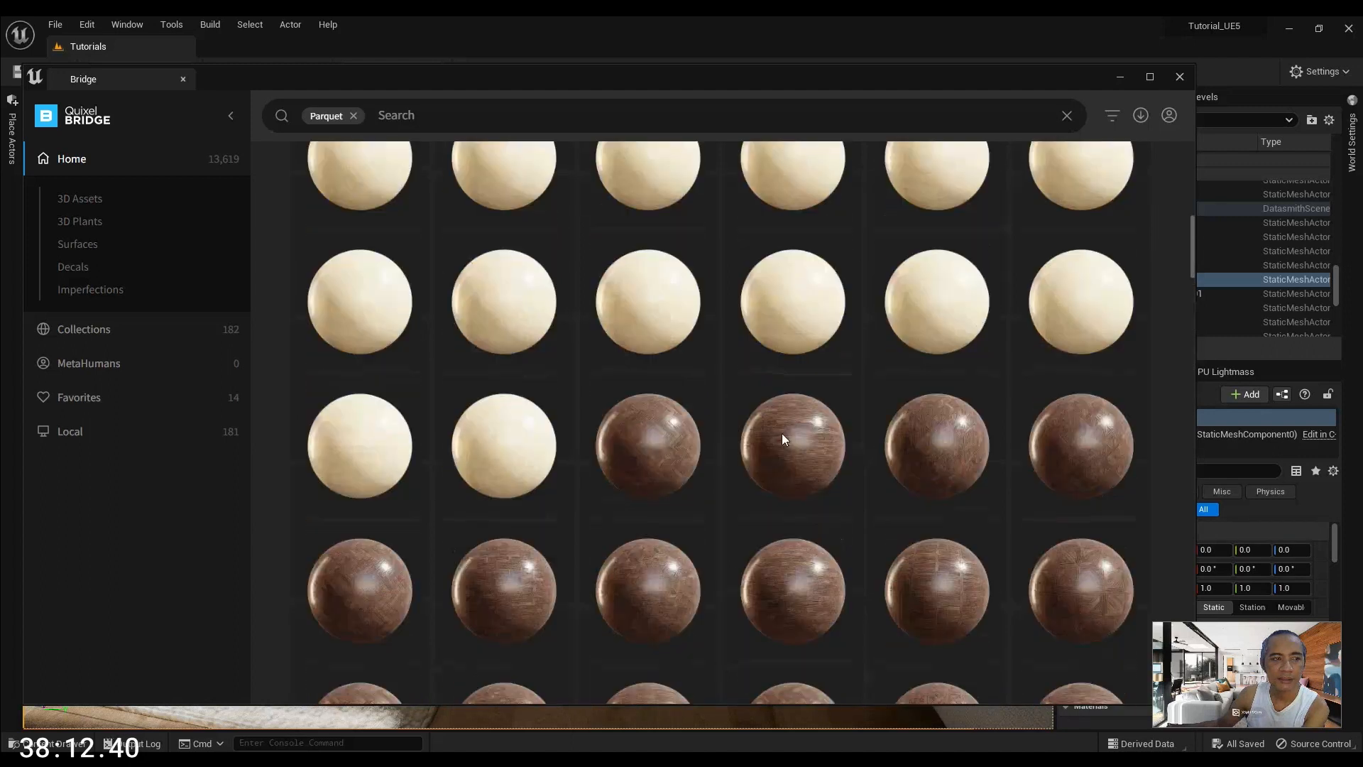
pyautogui.scroll(4, 781, 426)
pyautogui.scroll(8, 781, 426)
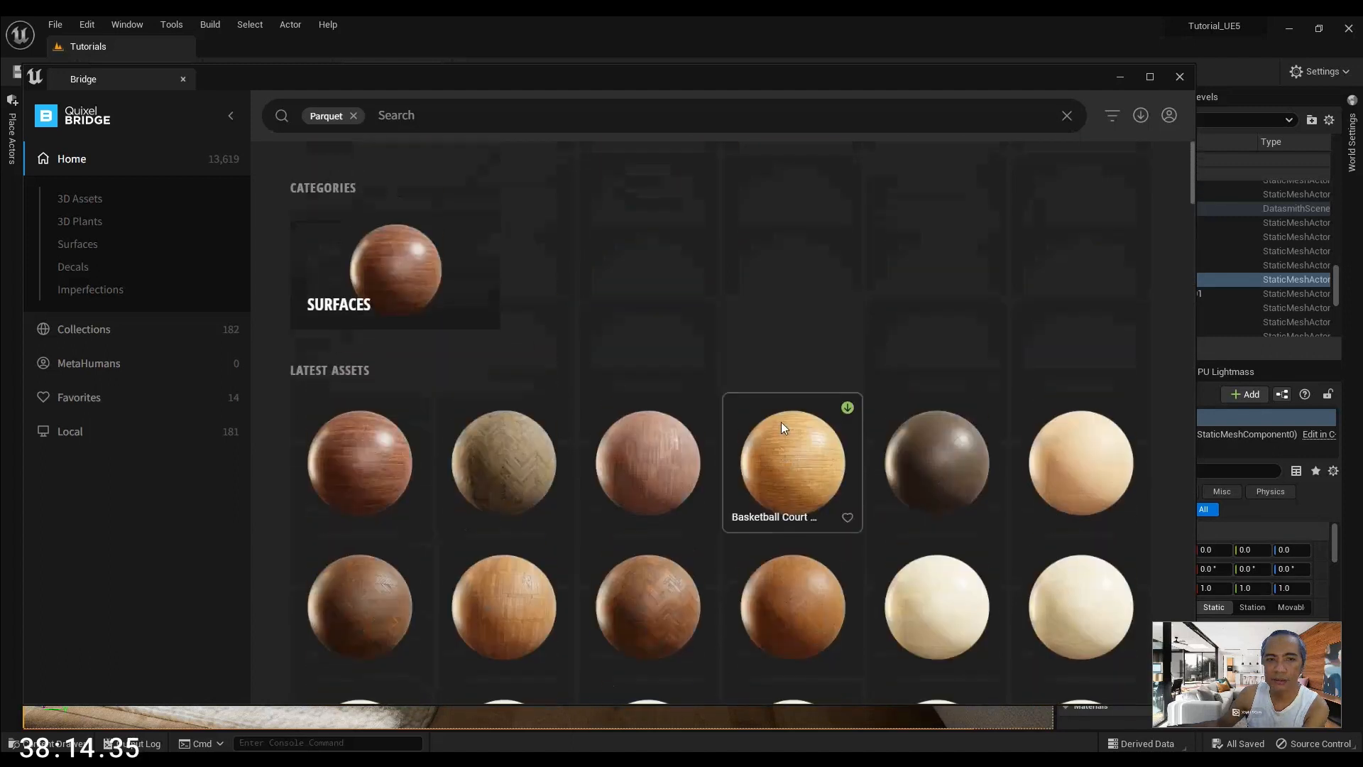
# Clear the Parquet search term and open the Wood category within the library's Surfaces
pyautogui.click(353, 117)
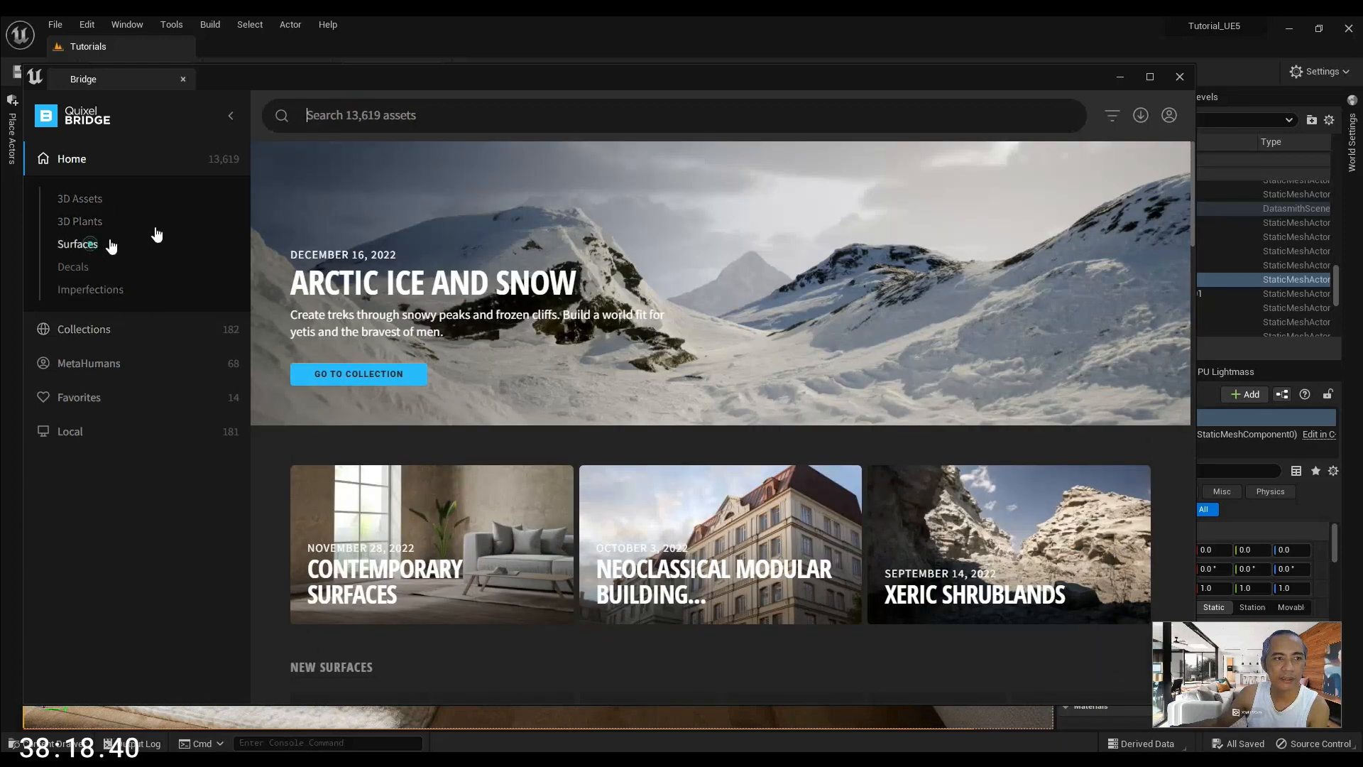
pyautogui.click(78, 244)
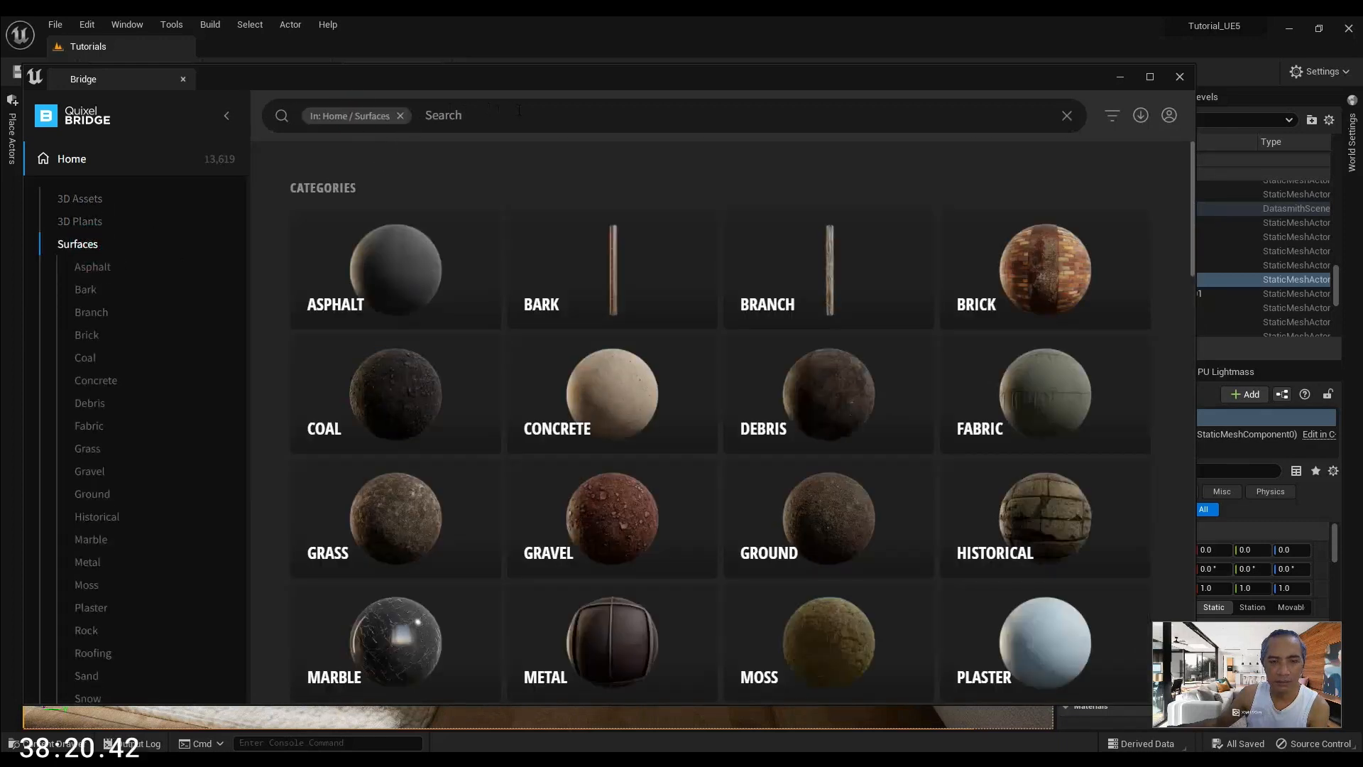
pyautogui.click(458, 115)
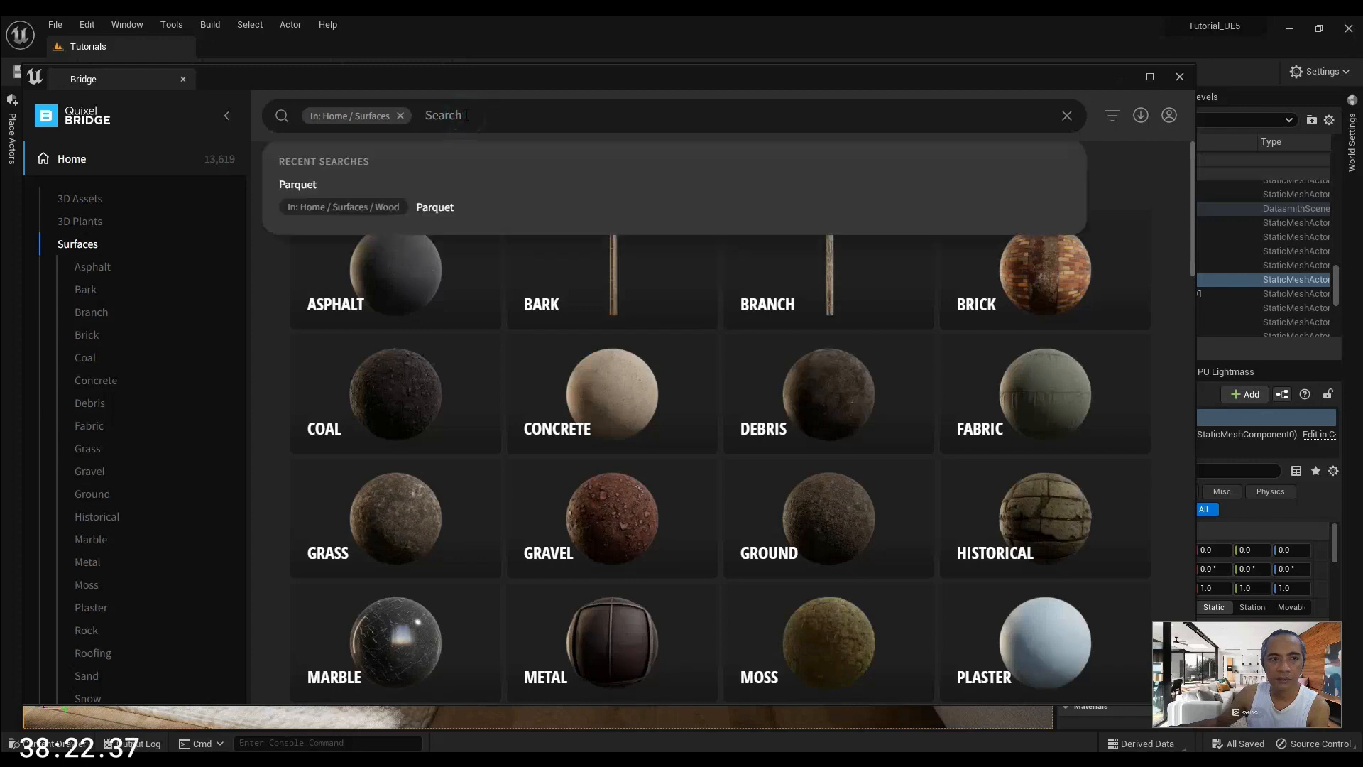
pyautogui.scroll(-7, 934, 541)
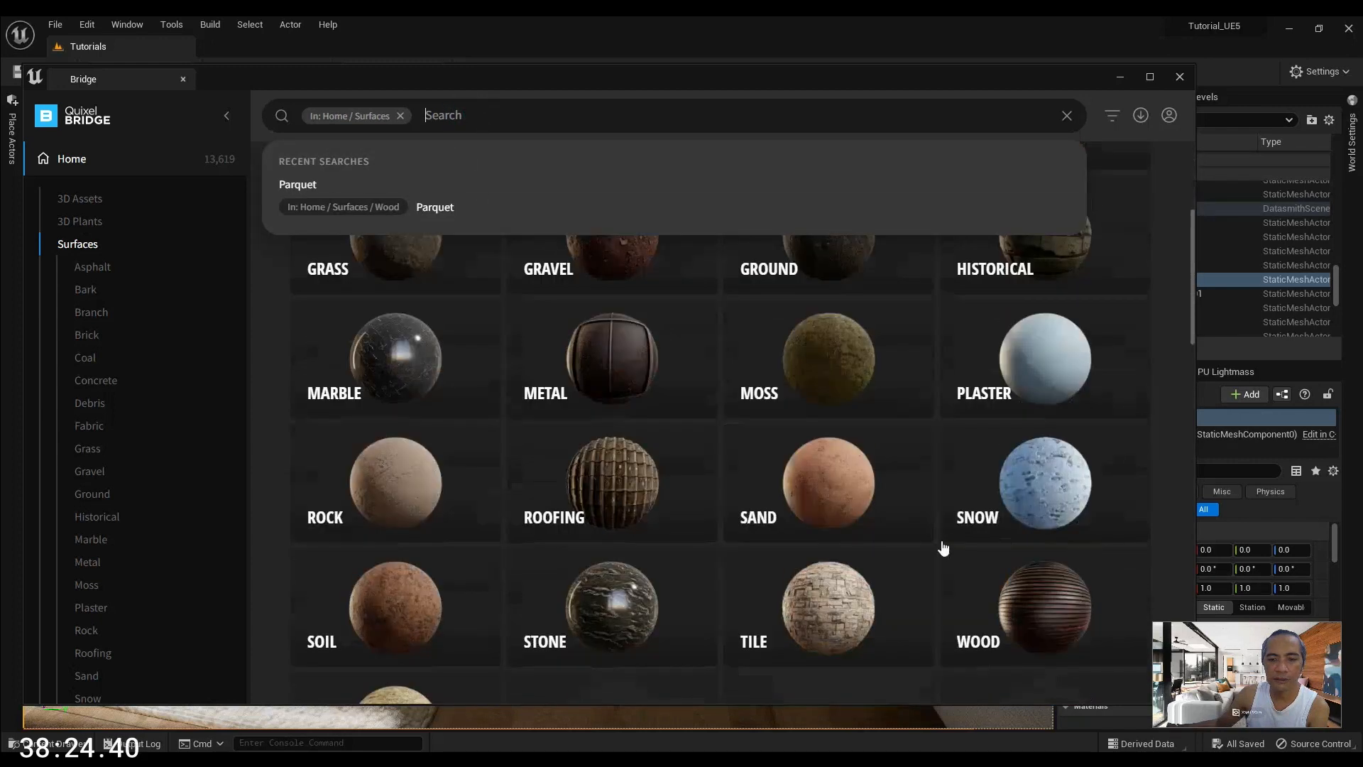
pyautogui.click(998, 426)
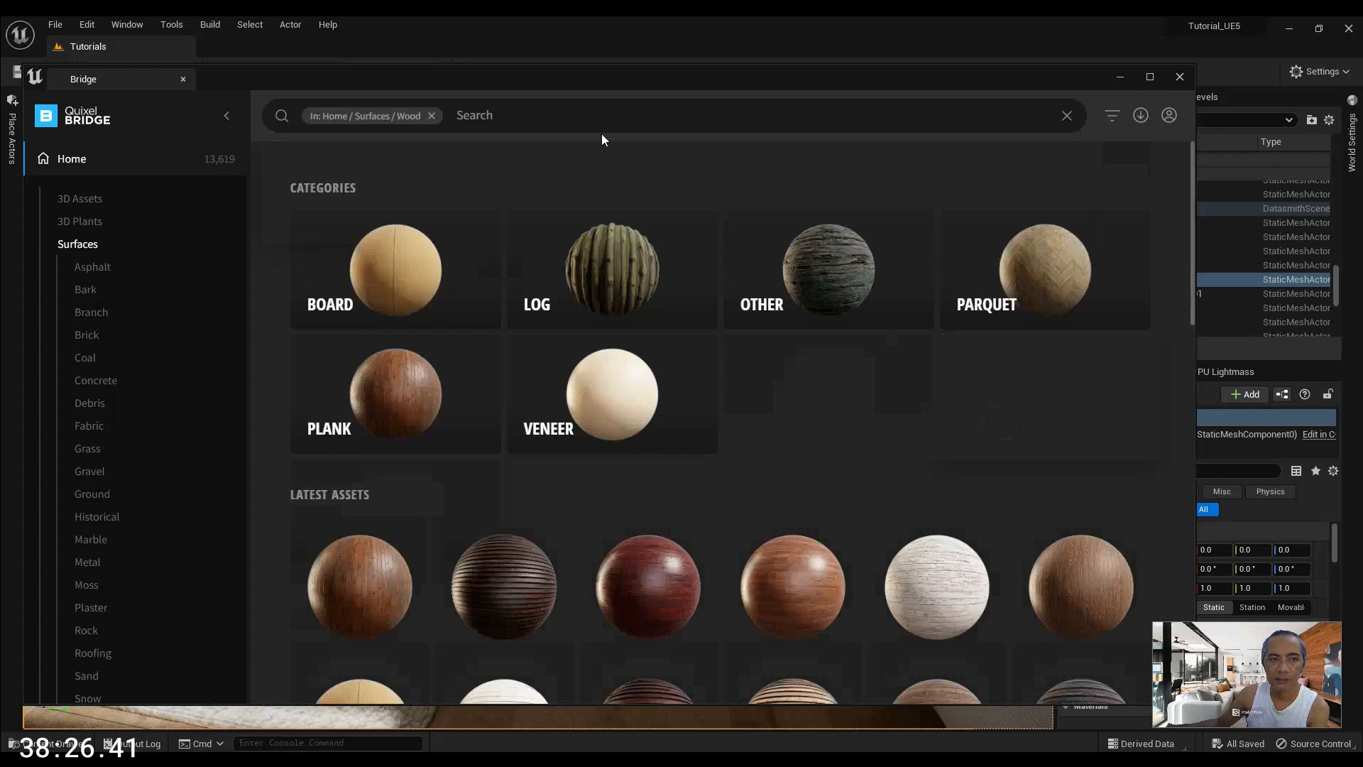
# Search the wood surfaces for parquet and open the English Bond Chestnut Parquet asset
pyautogui.click(595, 117)
pyautogui.write('par')
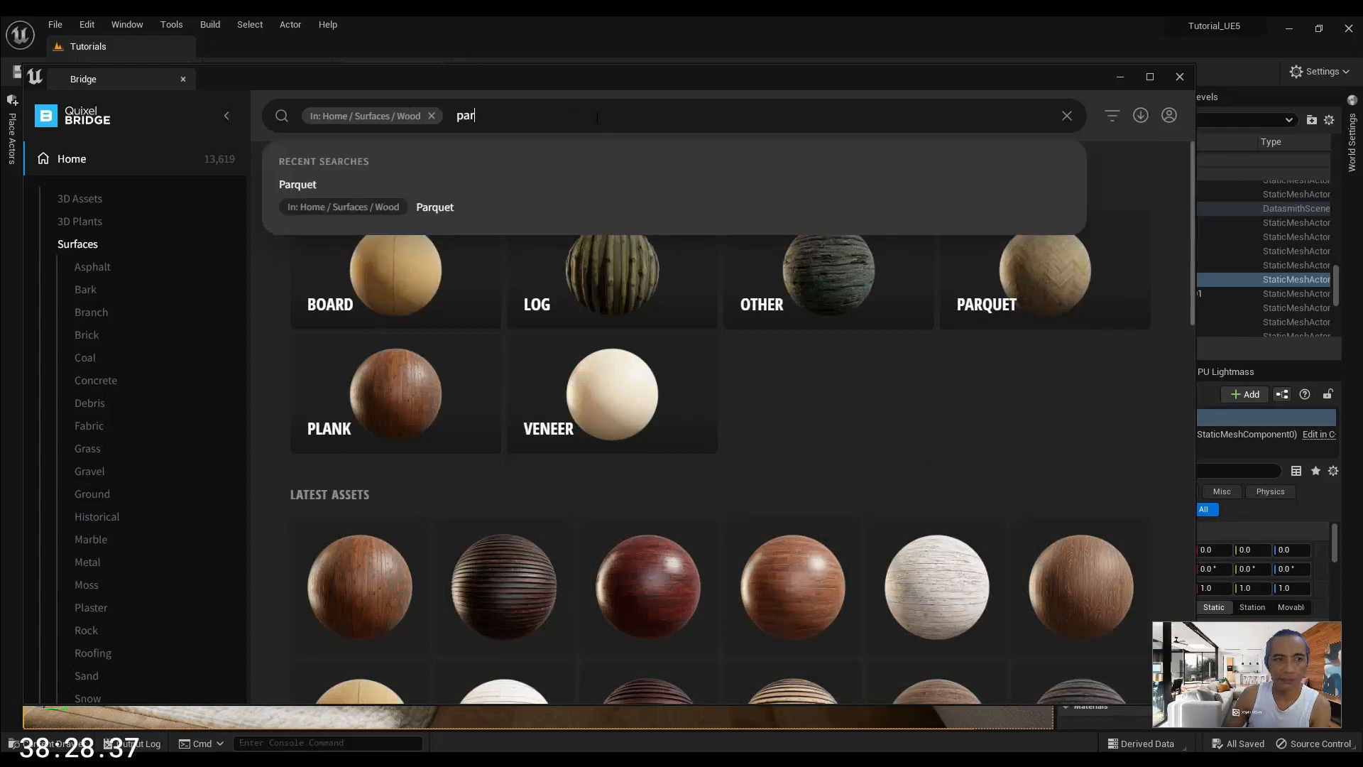
pyautogui.write('quet')
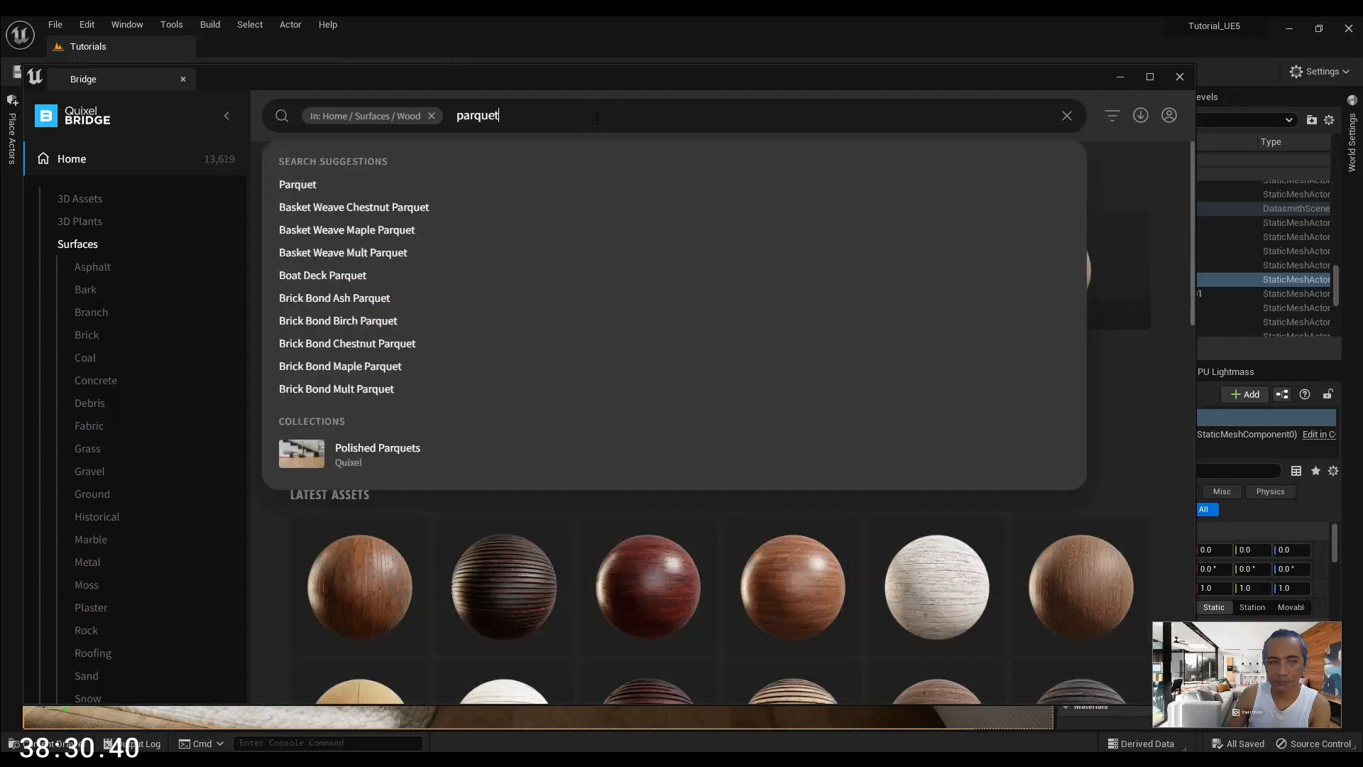
pyautogui.press('Return')
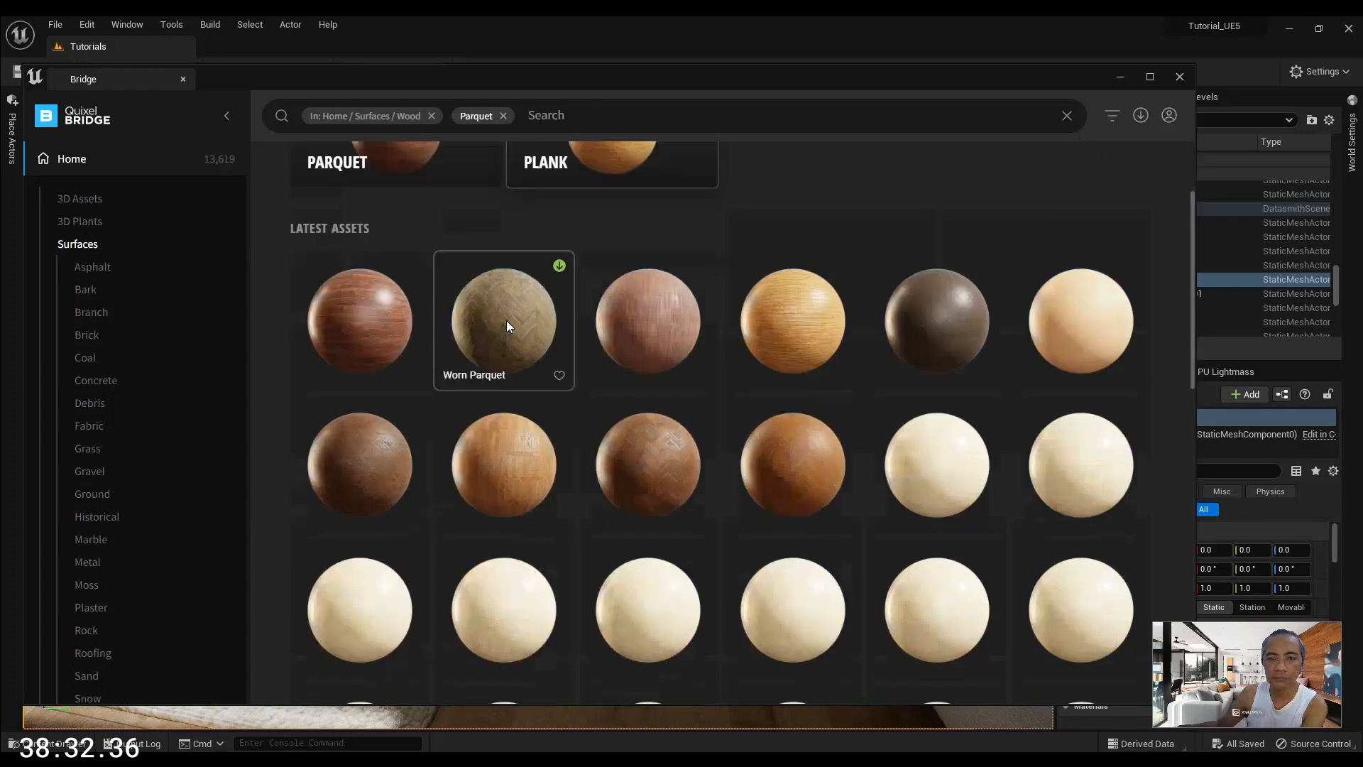
pyautogui.scroll(-10, 507, 325)
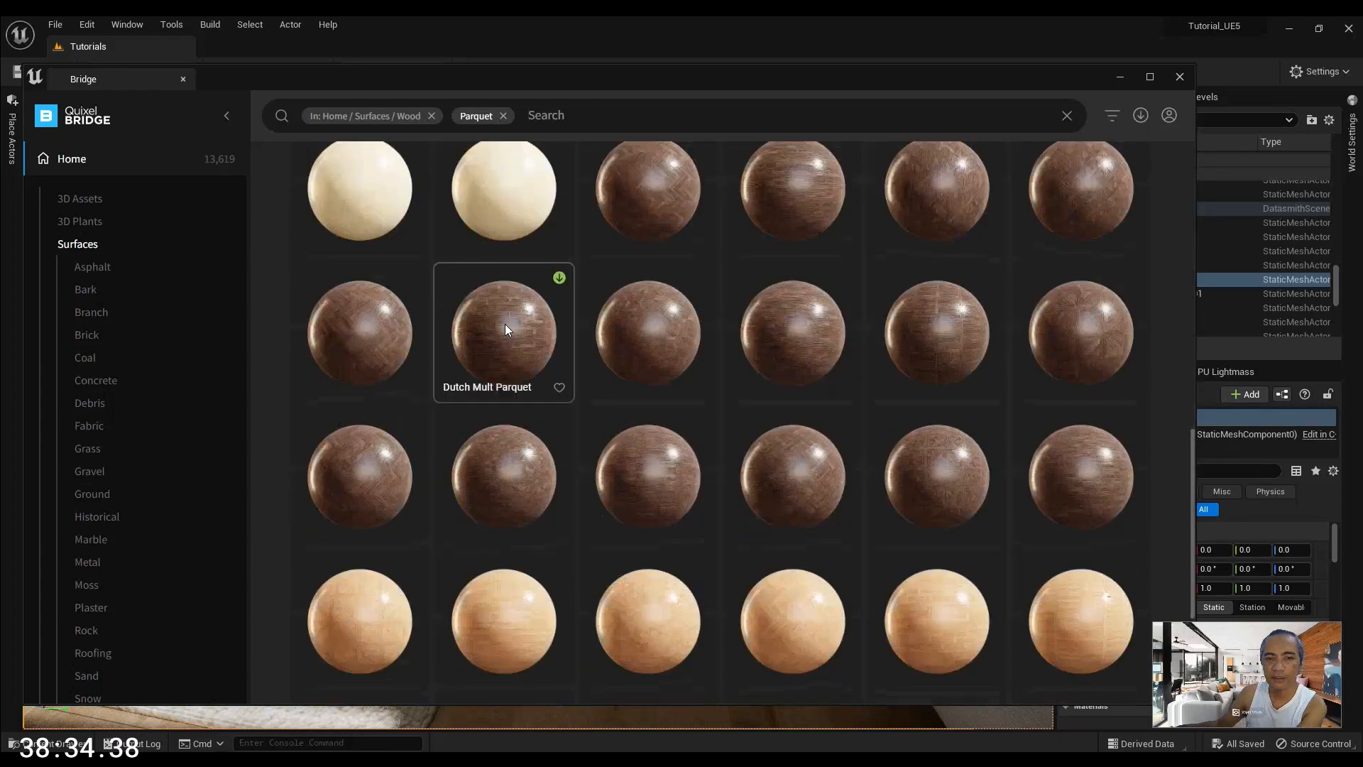
pyautogui.scroll(-2, 505, 324)
pyautogui.click(518, 466)
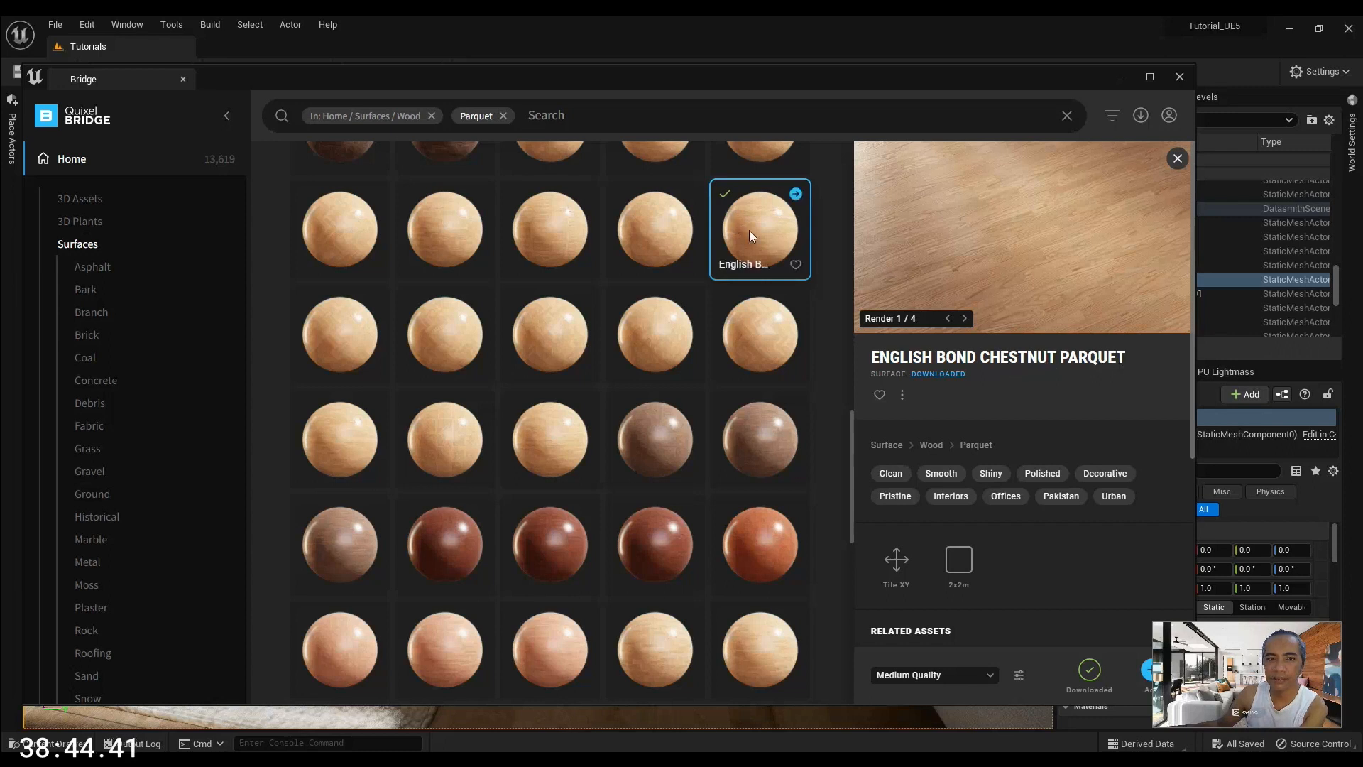
# Compare the previews of Herringbone Chestnut Parquet and English Bond Chestnut Parquet, ending on the English Bond surface
pyautogui.moveTo(923, 70); pyautogui.dragTo(812, 55)
pyautogui.click(663, 288)
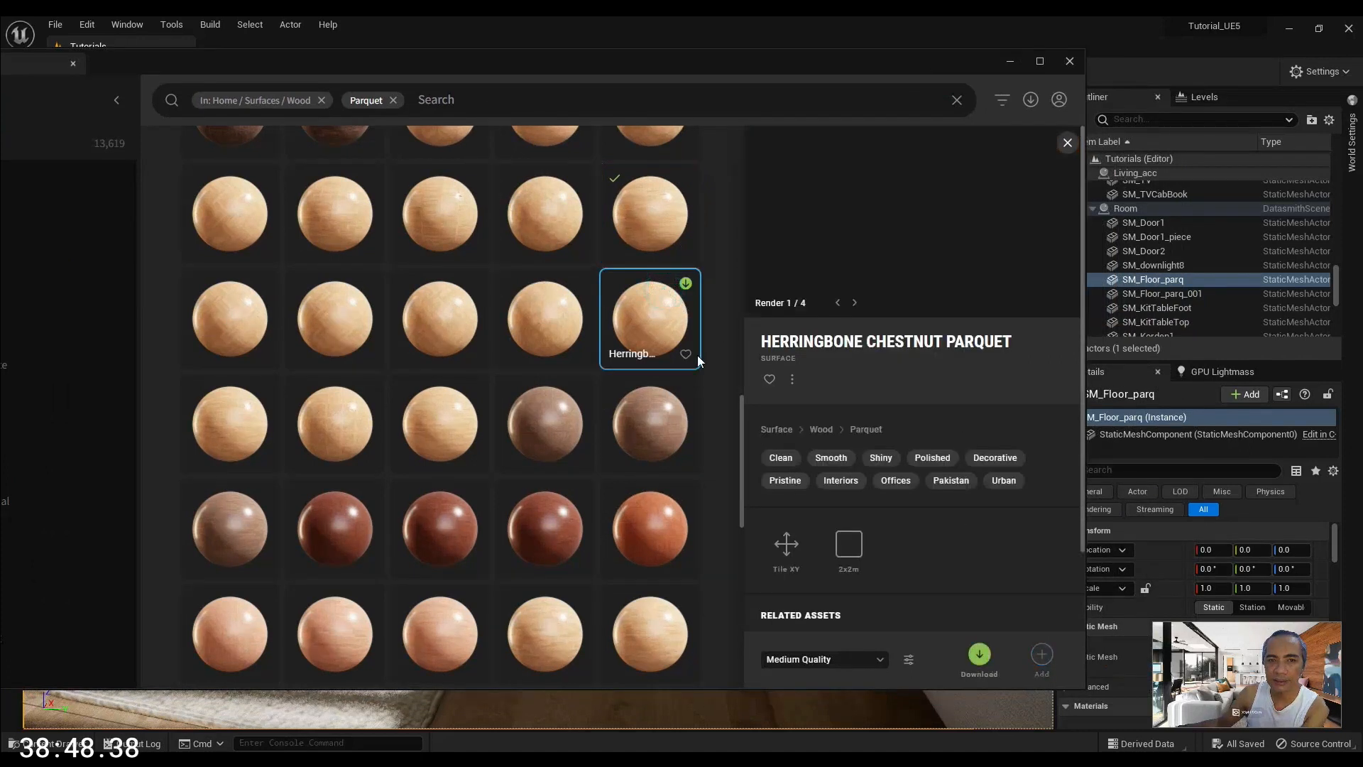
pyautogui.click(659, 220)
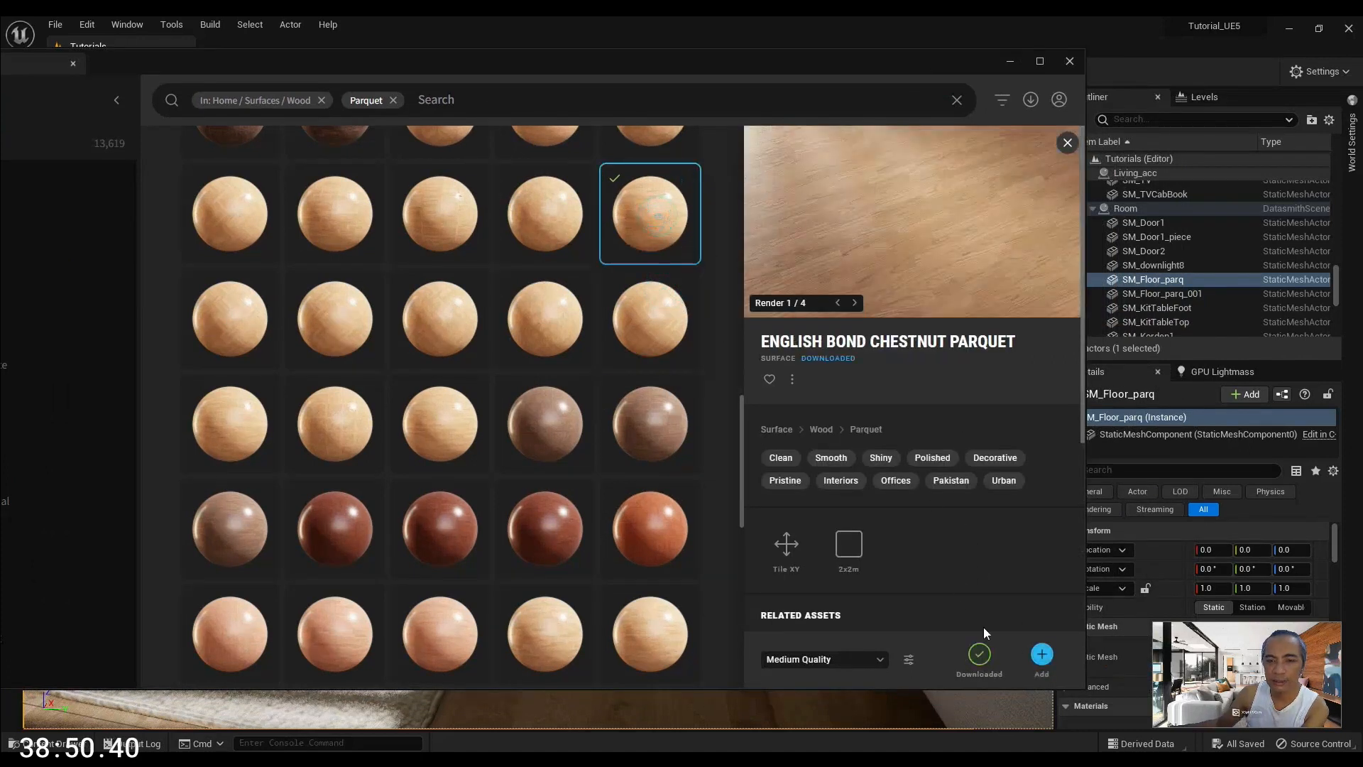
pyautogui.click(652, 318)
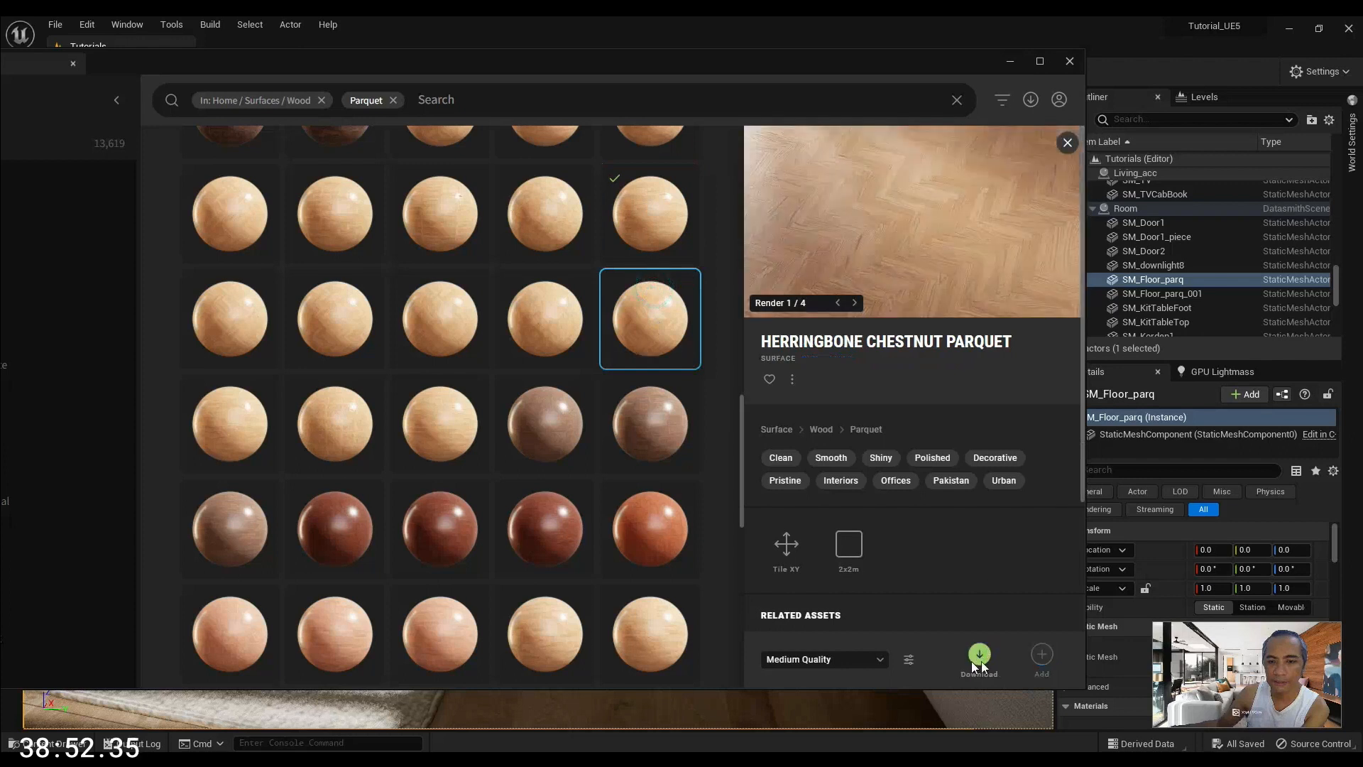
pyautogui.click(634, 233)
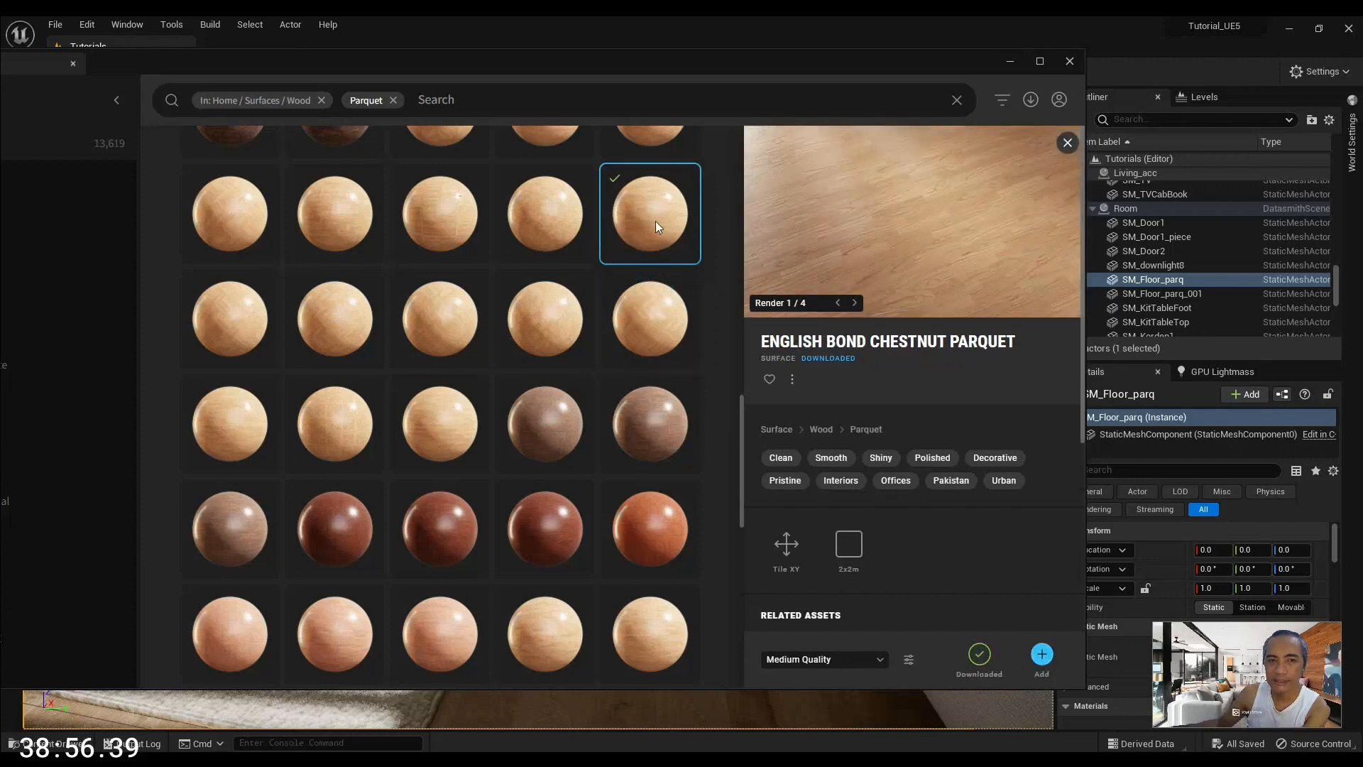
# Add English Bond Chestnut Parquet to the project at Medium Quality and dismiss the Content Browser window that opens
pyautogui.click(880, 660)
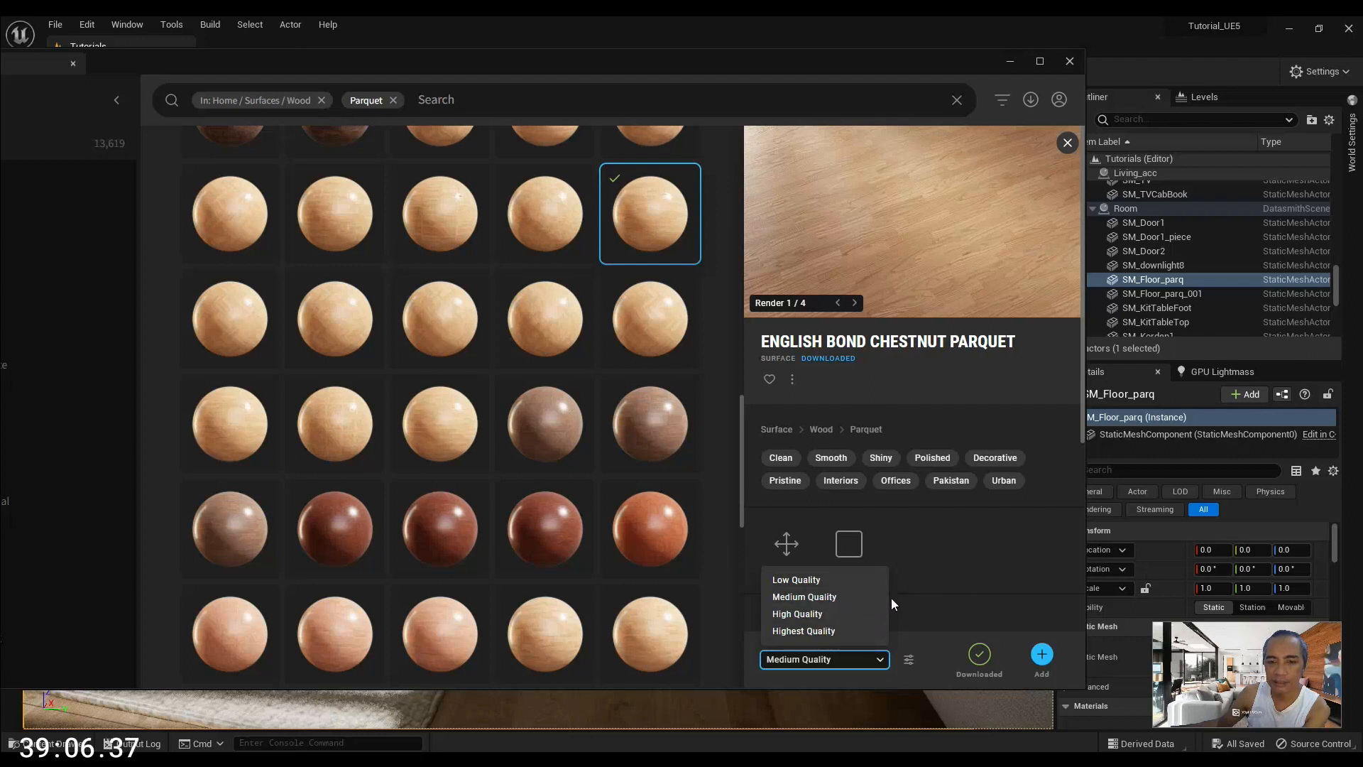
pyautogui.click(830, 599)
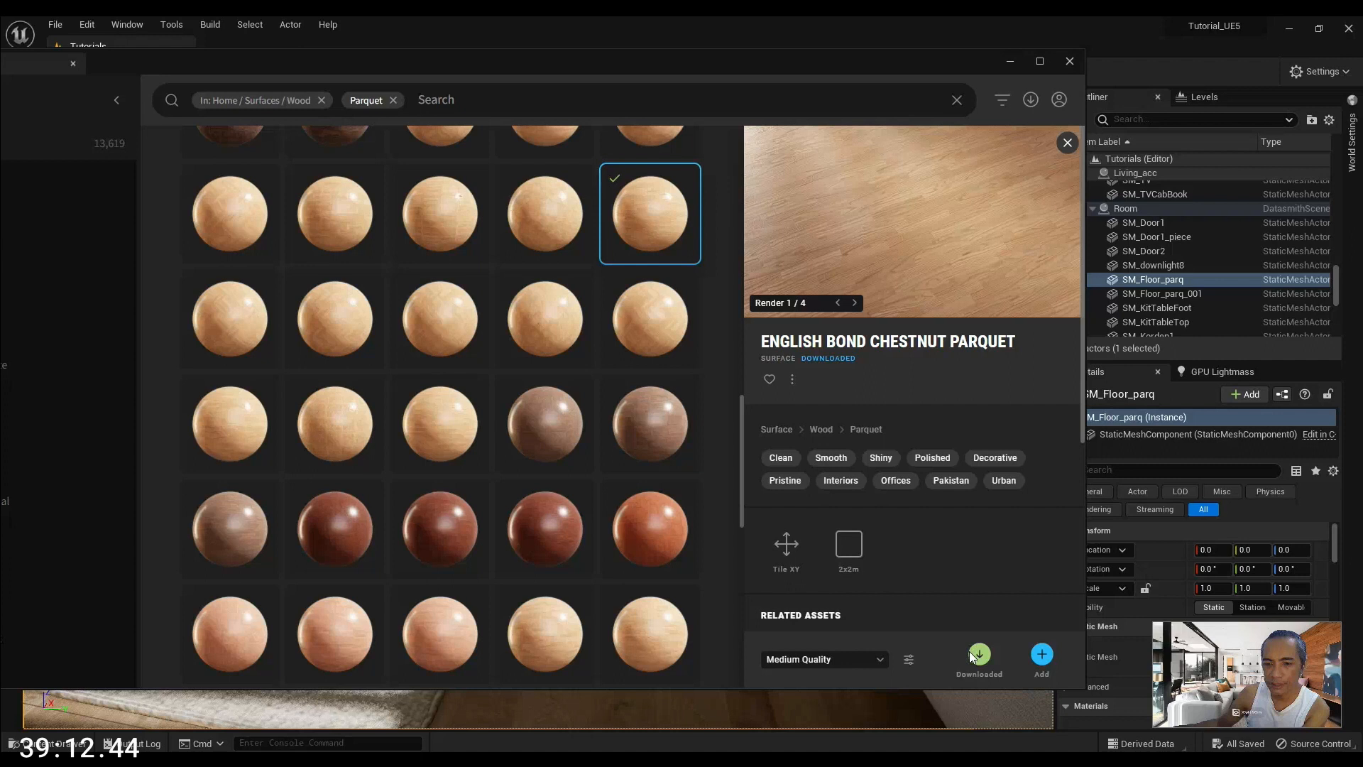
pyautogui.click(1046, 658)
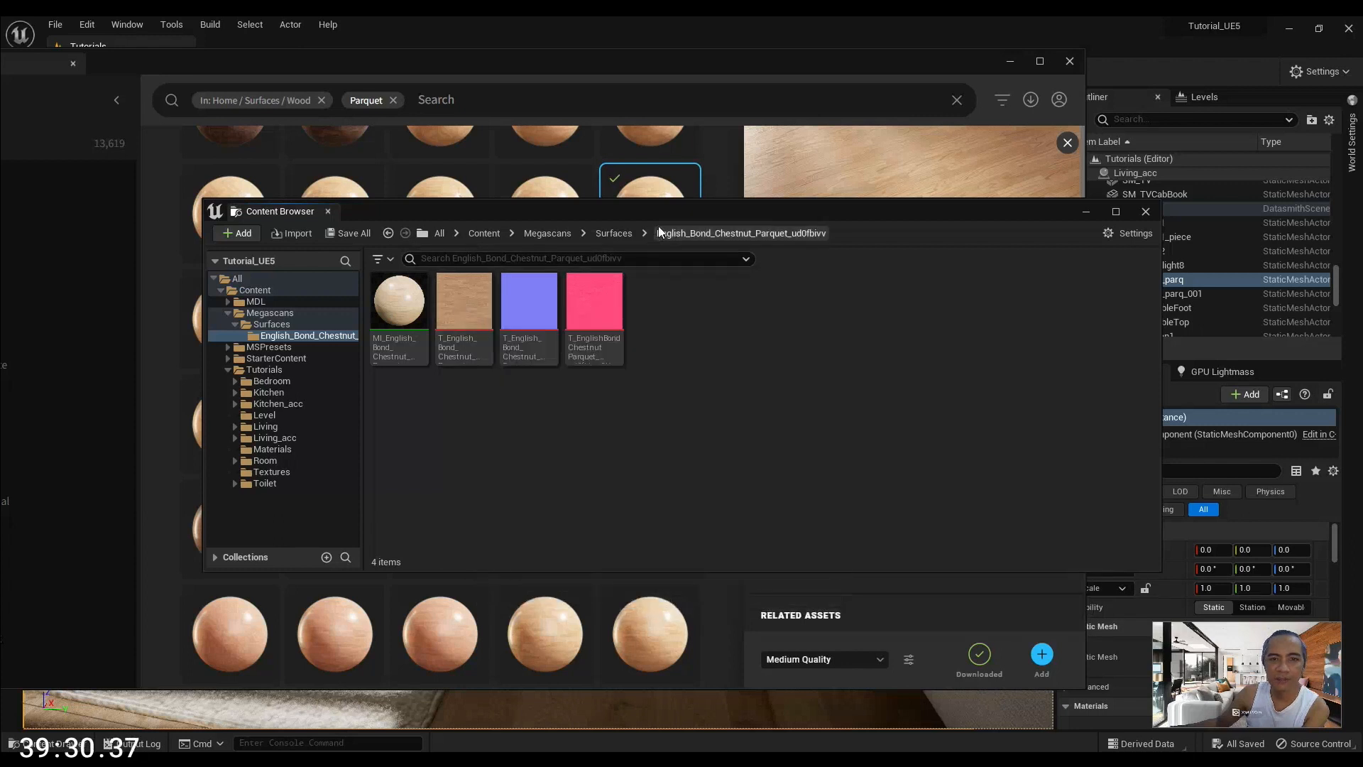
pyautogui.moveTo(663, 216); pyautogui.dragTo(526, 211)
pyautogui.click(940, 207)
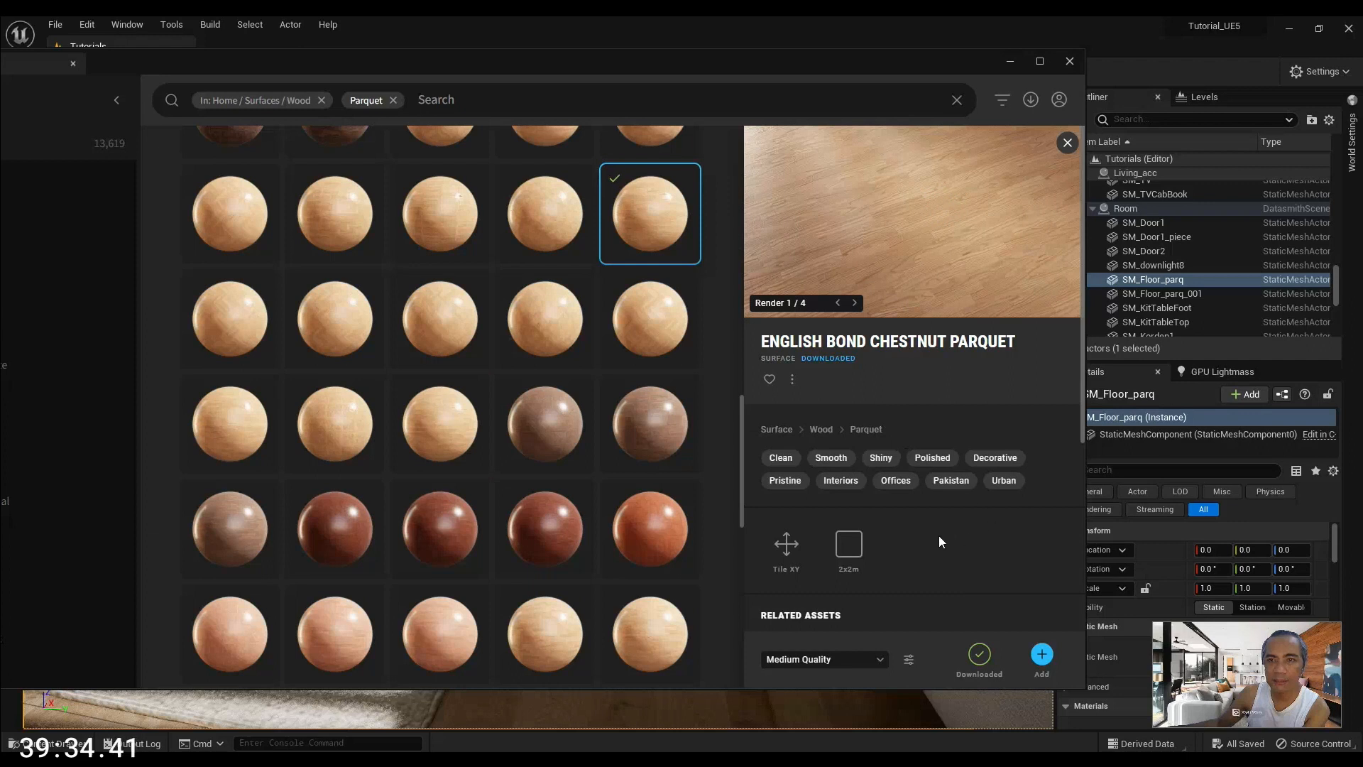
# Review the Megascans import settings, the extra asset options and the available quality levels for English Bond Chestnut Parquet
pyautogui.click(912, 661)
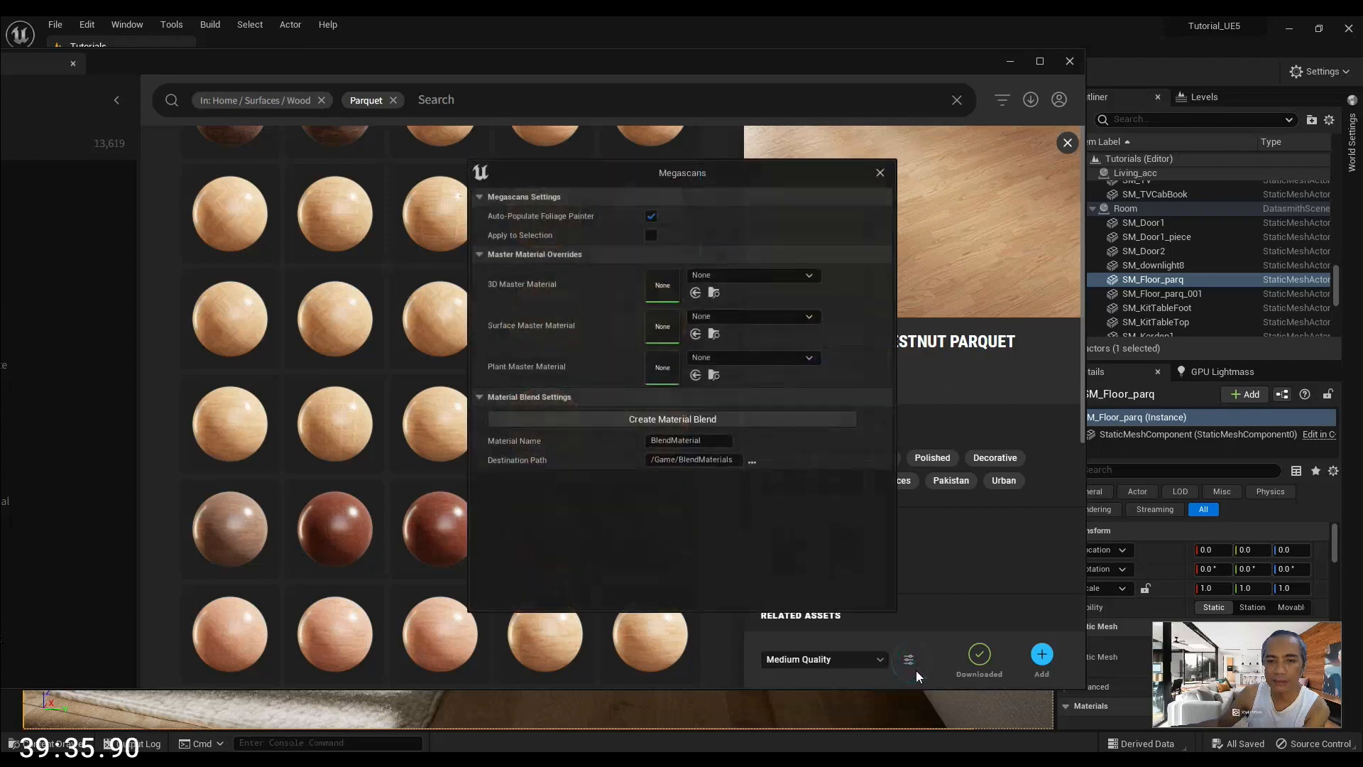
pyautogui.click(880, 173)
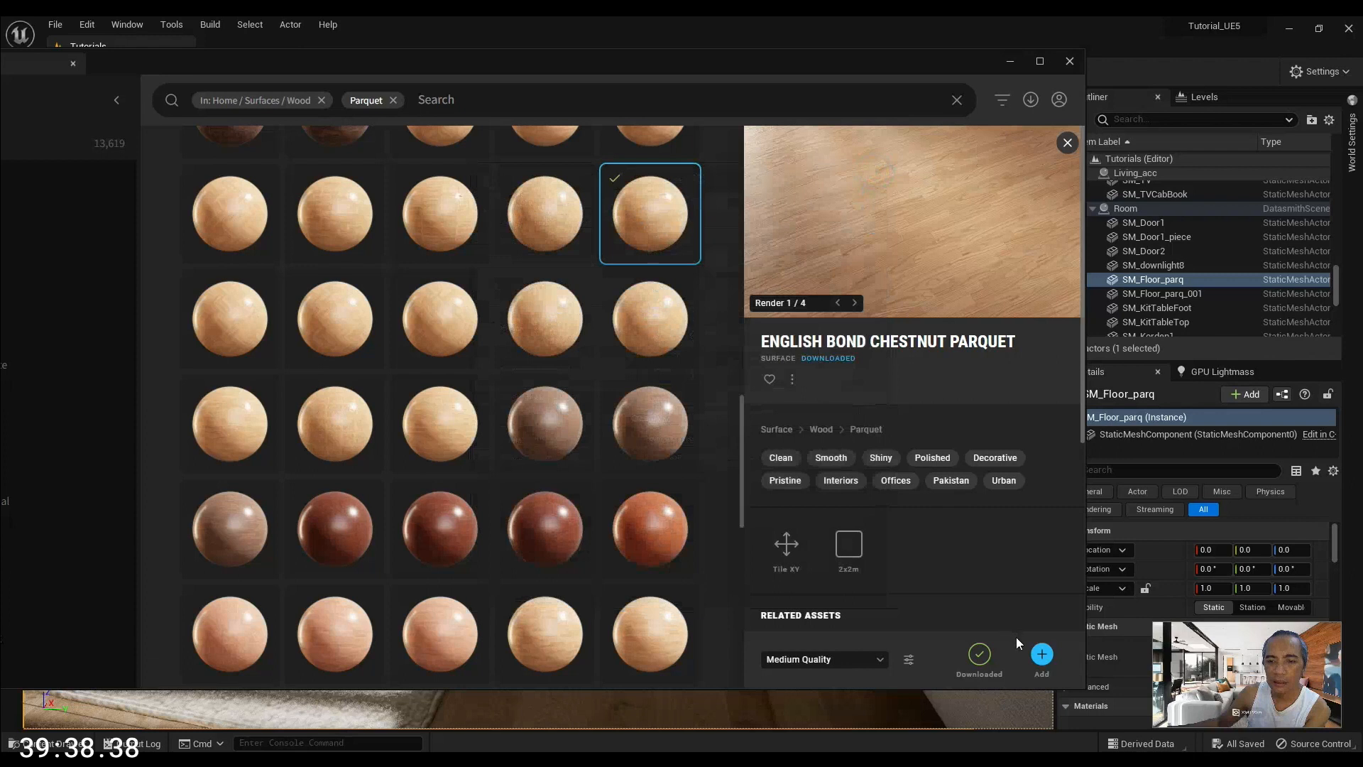
pyautogui.scroll(-2, 1016, 636)
pyautogui.scroll(2, 974, 565)
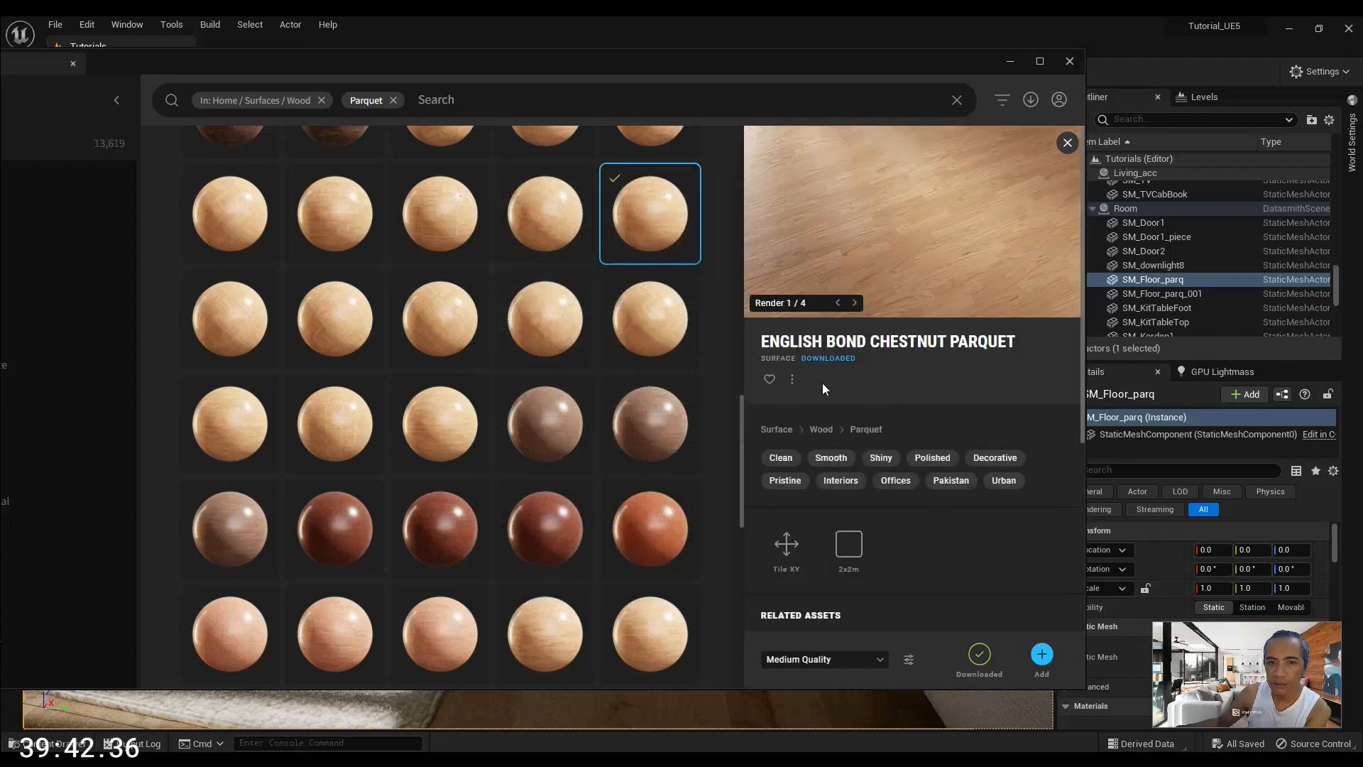
pyautogui.click(792, 379)
pyautogui.click(858, 381)
pyautogui.click(879, 658)
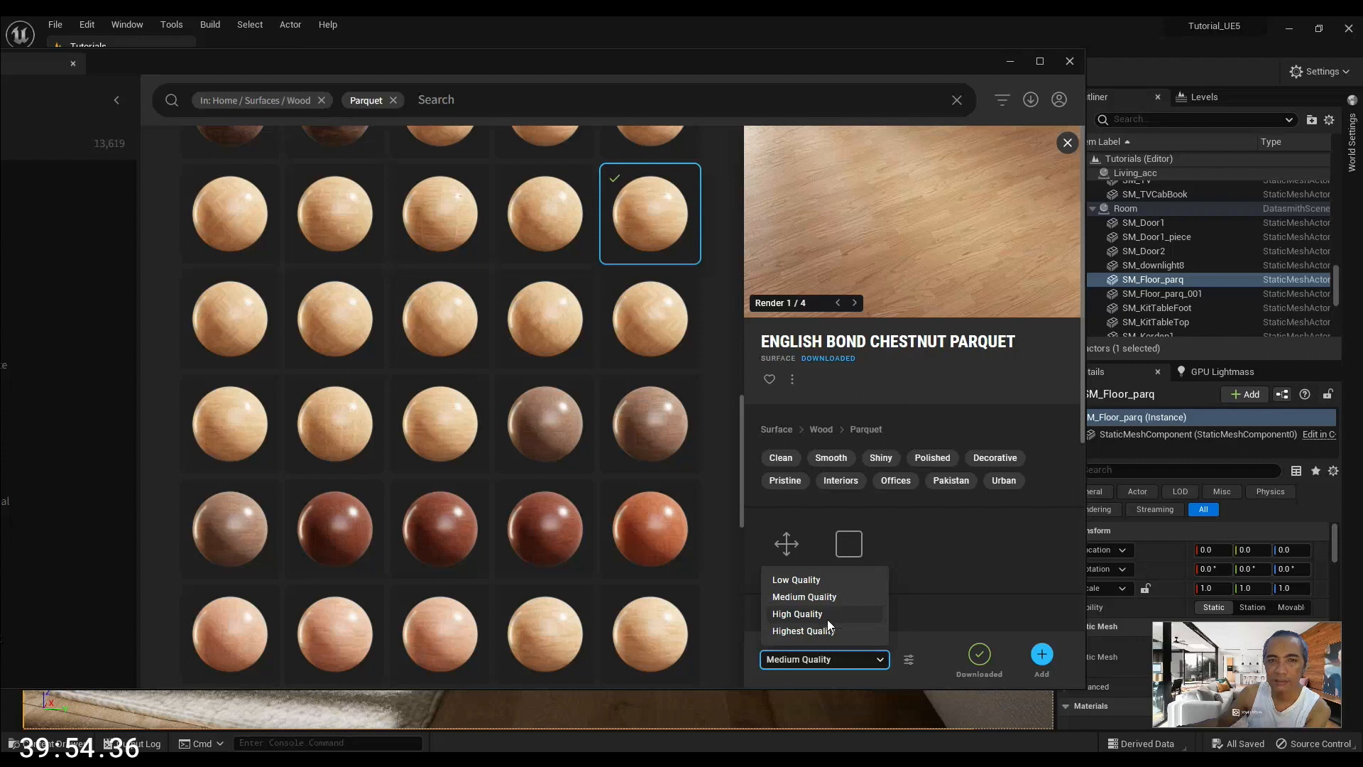
pyautogui.click(1016, 555)
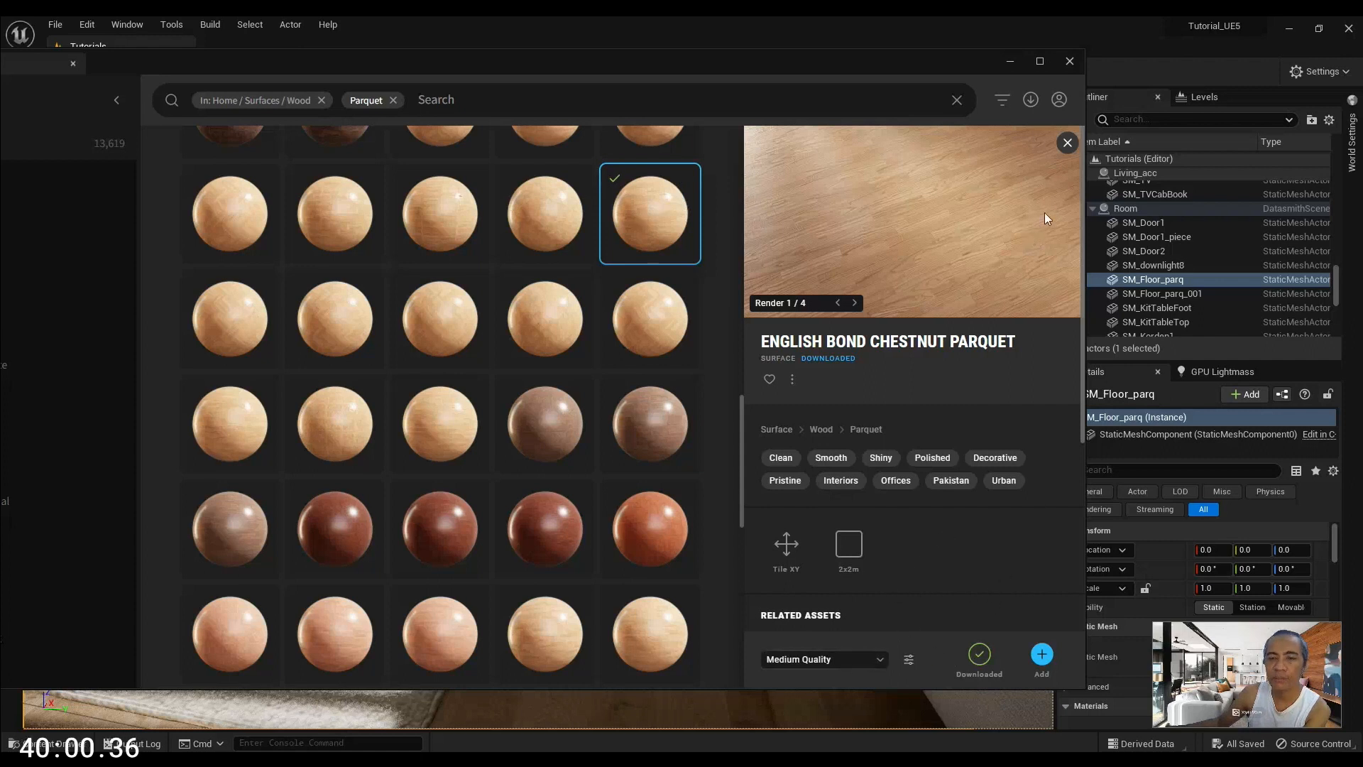
# Minimize Bridge and open the Materials folder directly under Tutorials in the project content
pyautogui.click(1011, 62)
pyautogui.moveTo(654, 319)
pyautogui.mouseDown(button='right')
pyautogui.moveTo(624, 323)
pyautogui.moveTo(648, 344)
pyautogui.mouseUp(button='right')
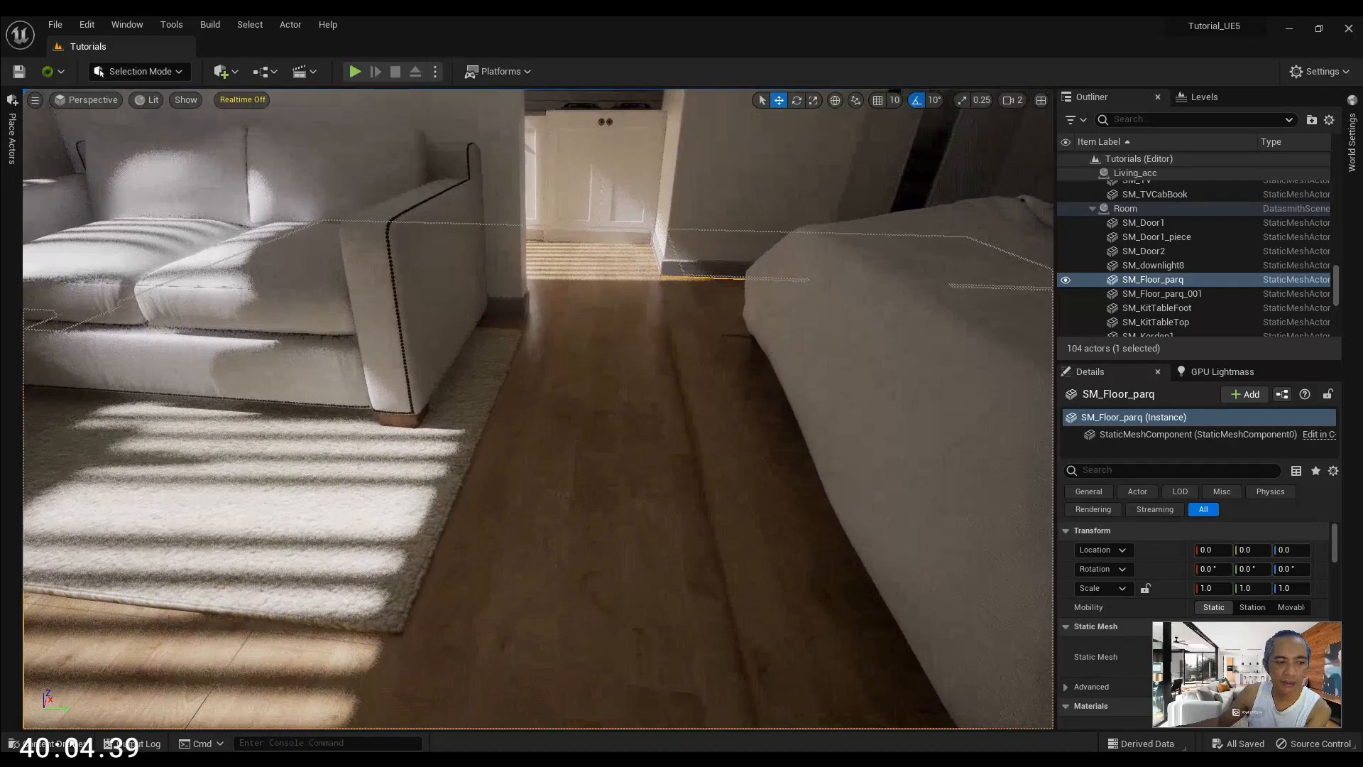
pyautogui.click(42, 743)
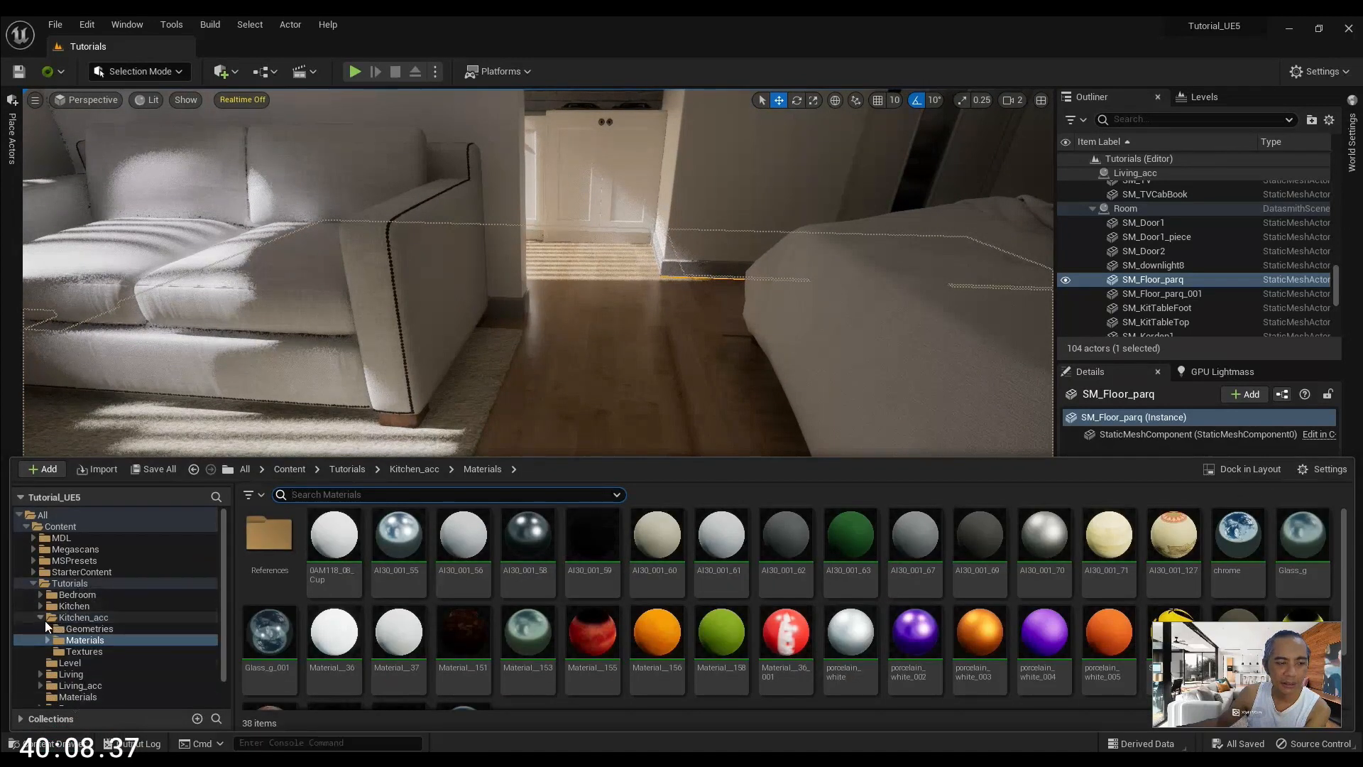
pyautogui.doubleClick(37, 582)
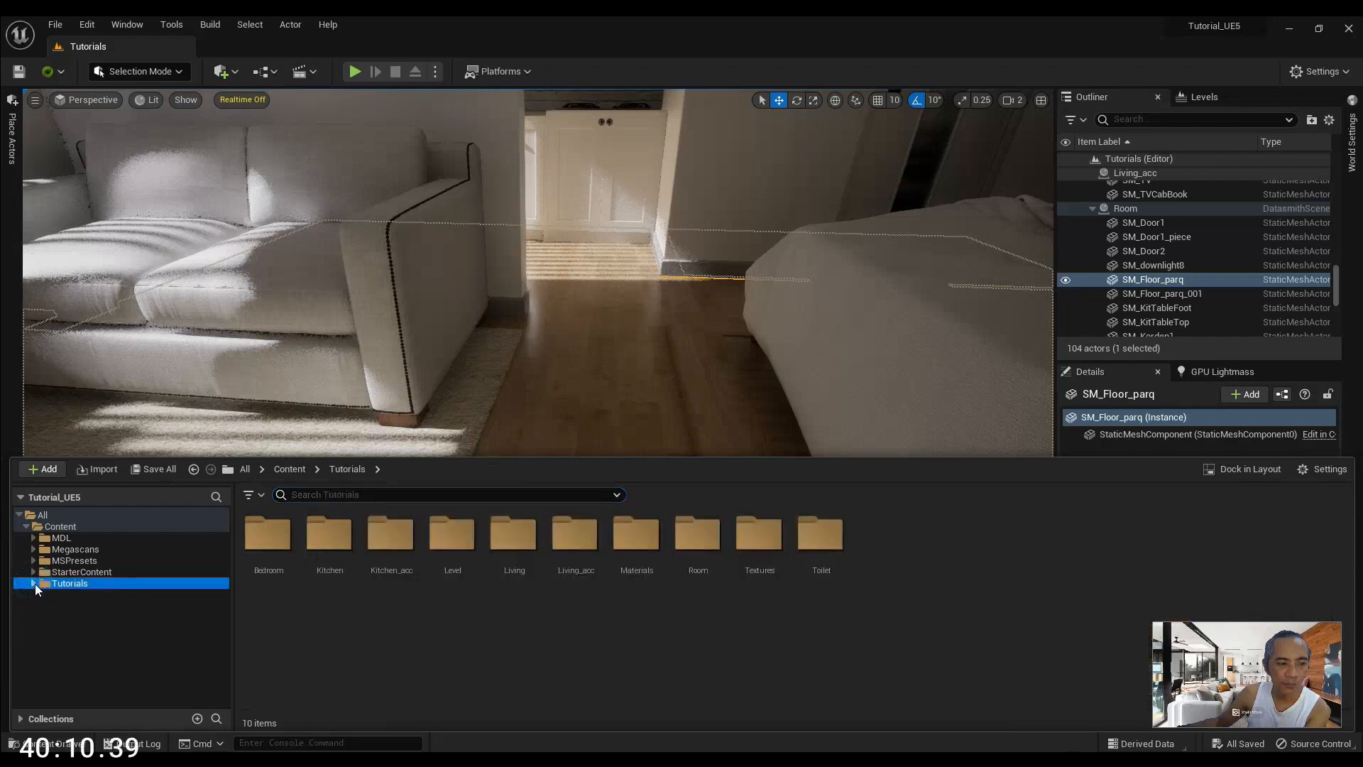
pyautogui.click(34, 583)
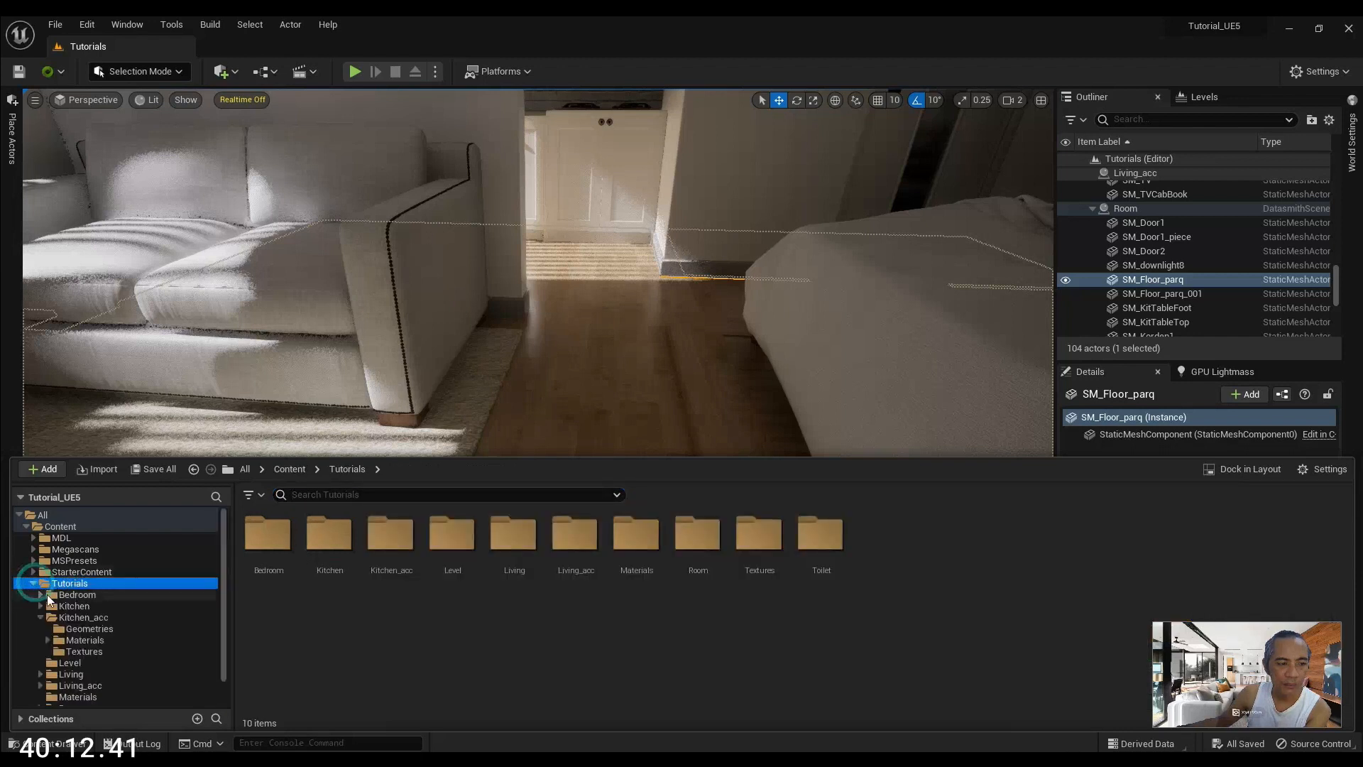
pyautogui.click(42, 618)
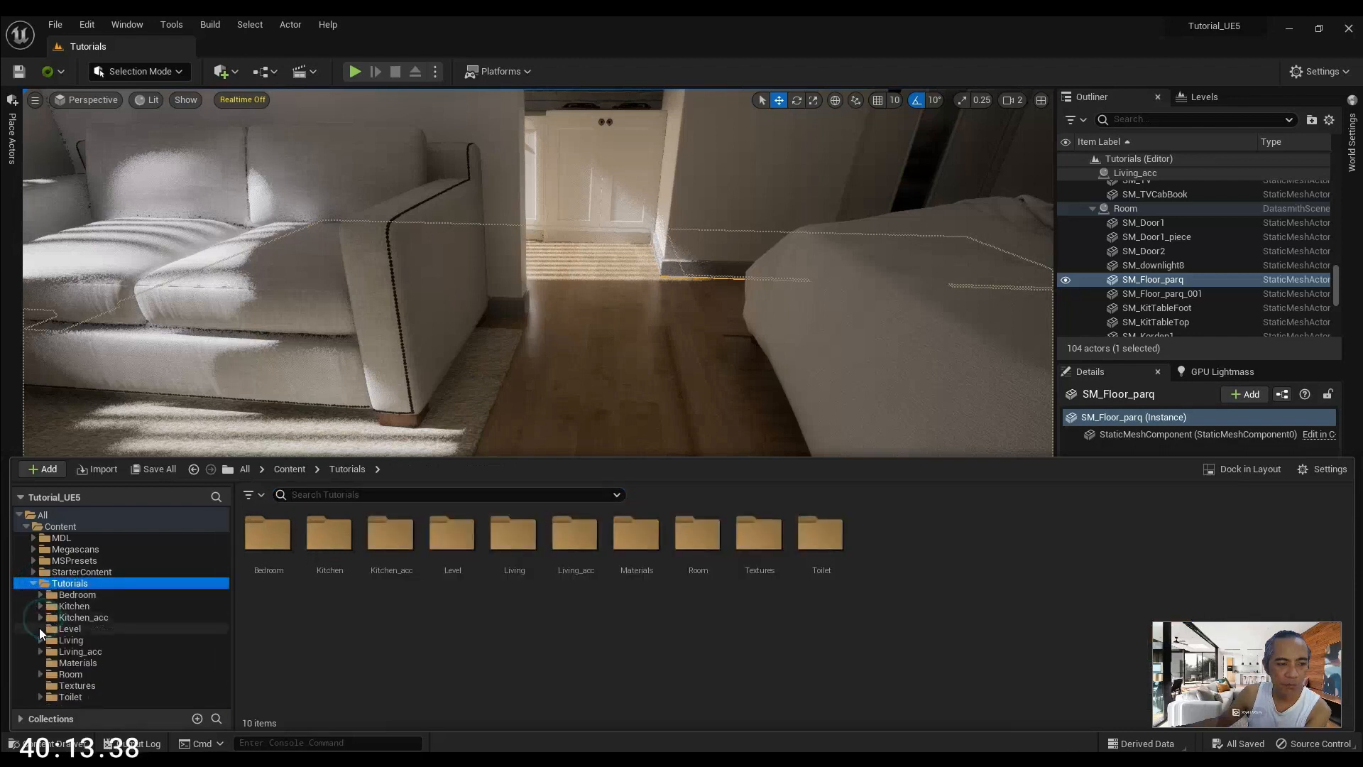
pyautogui.click(87, 667)
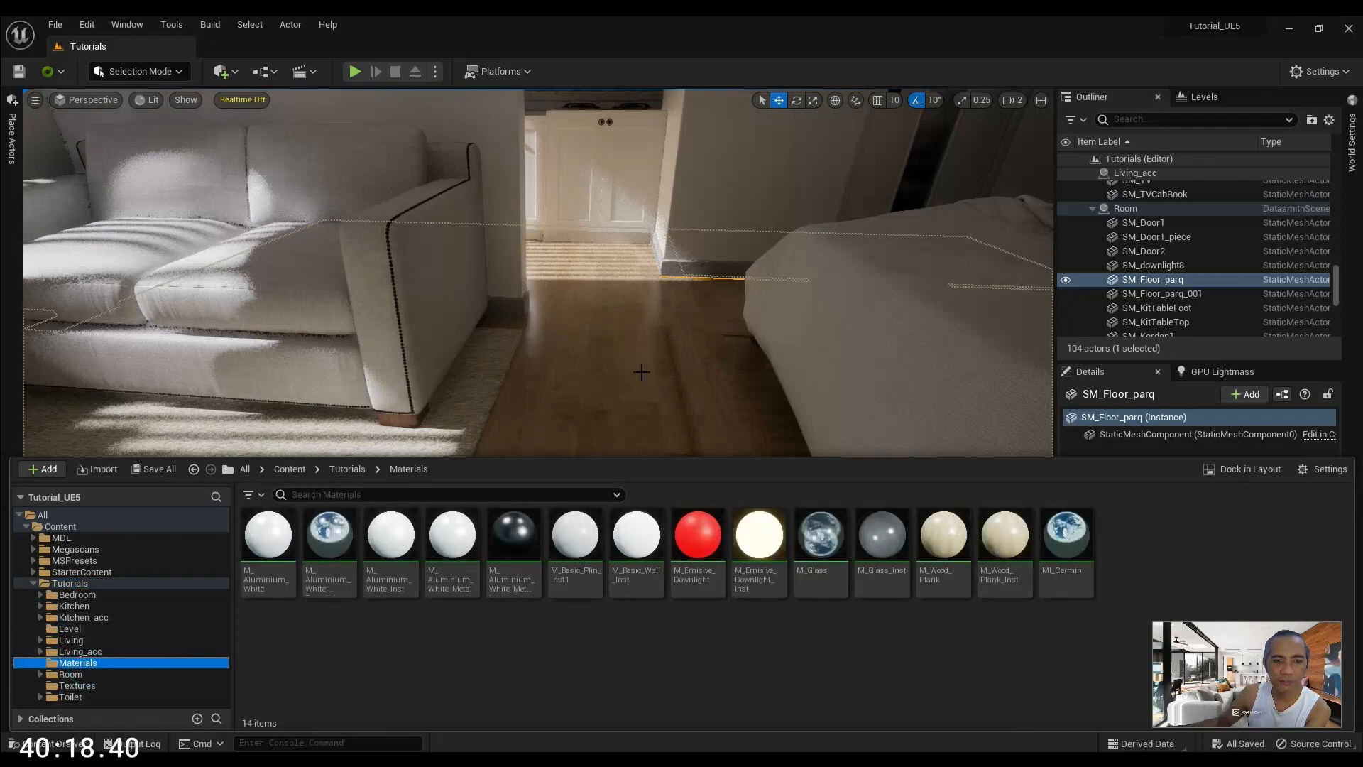
# Create a new material named M_New_Parquet in the Tutorials Materials folder
pyautogui.rightClick(419, 644)
pyautogui.moveTo(455, 420)
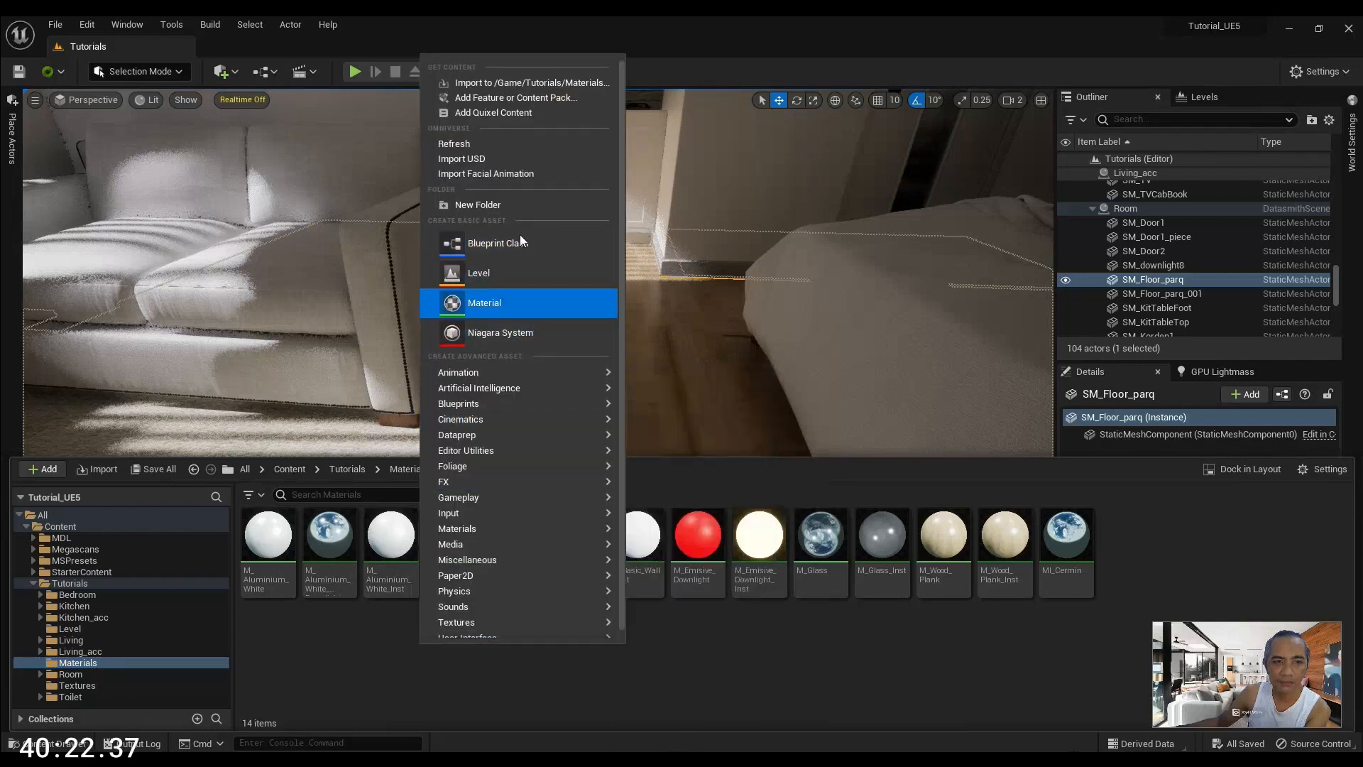
pyautogui.click(484, 303)
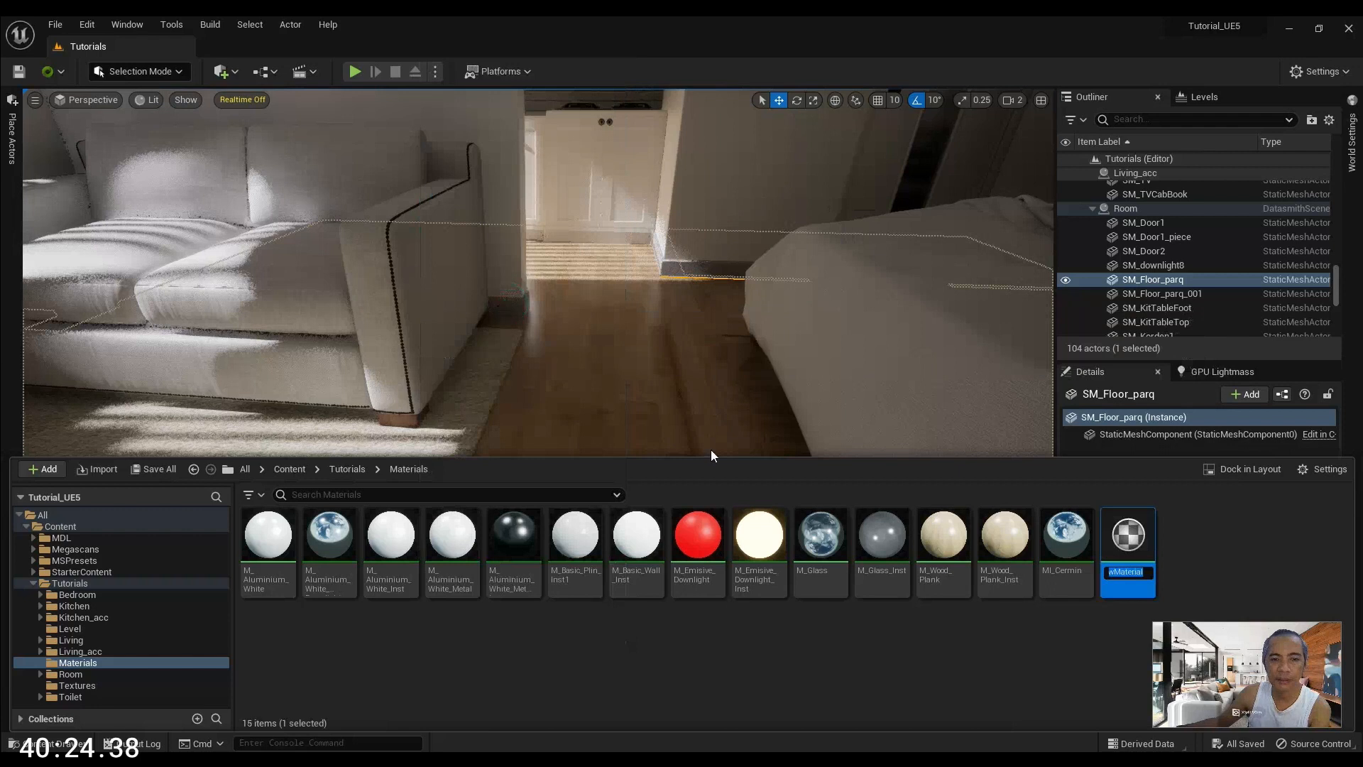
pyautogui.write('M')
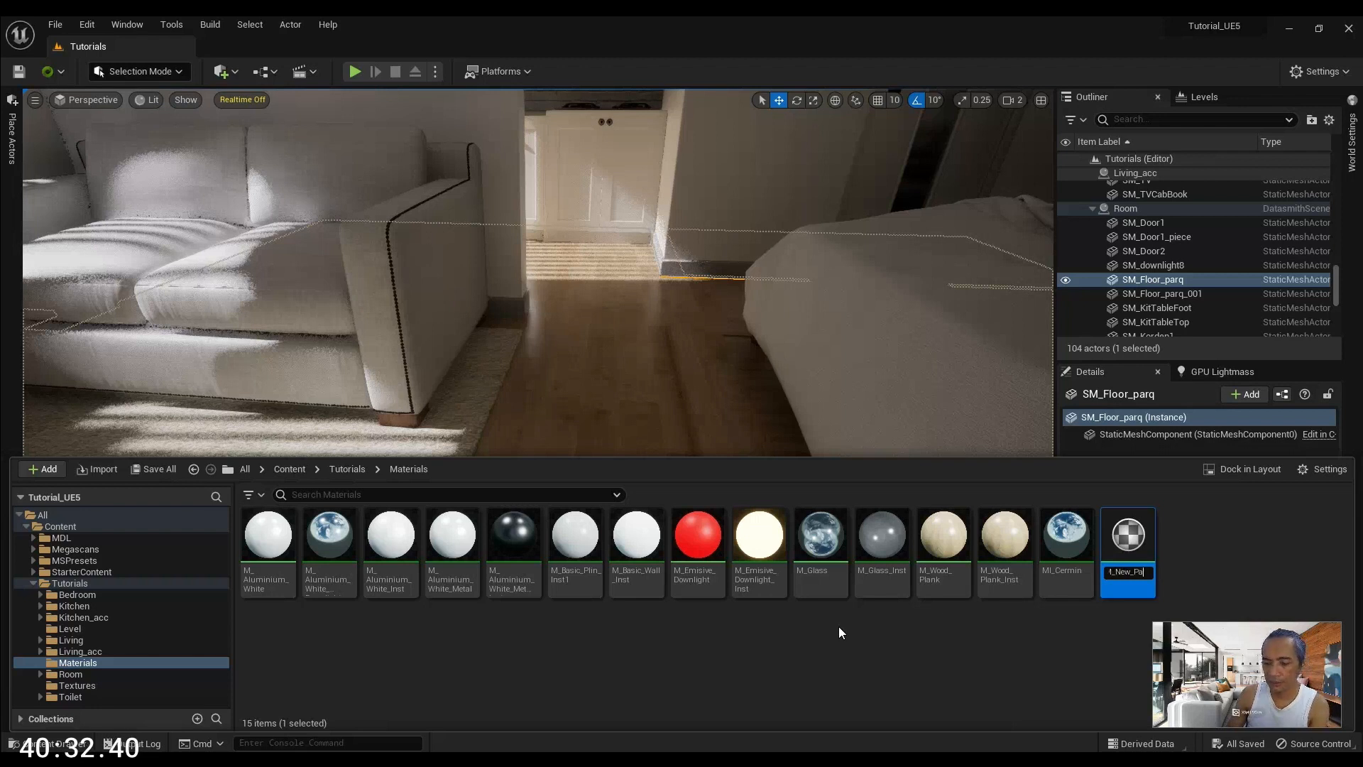
pyautogui.write('et')
pyautogui.press('Return')
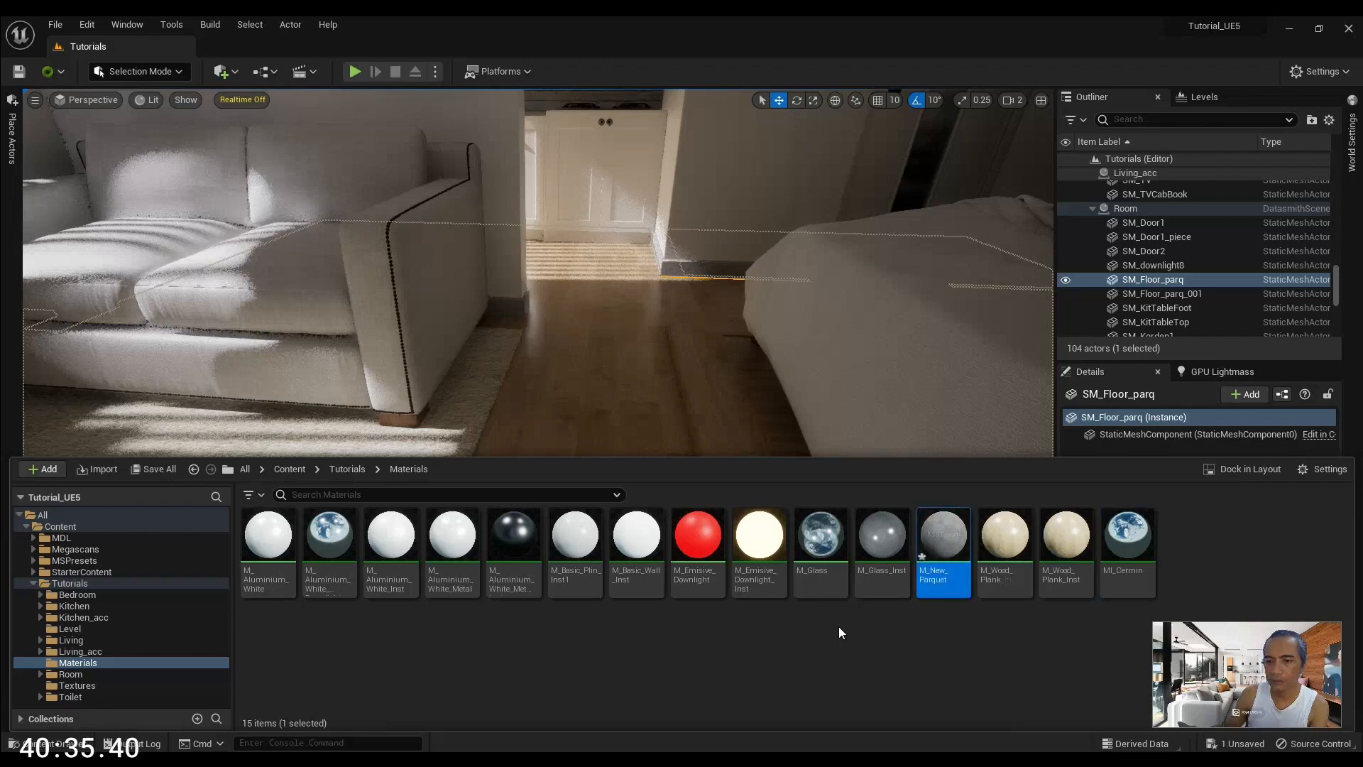
# Open M_New_Parquet for editing in a maximized window and deselect its main node
pyautogui.doubleClick(942, 526)
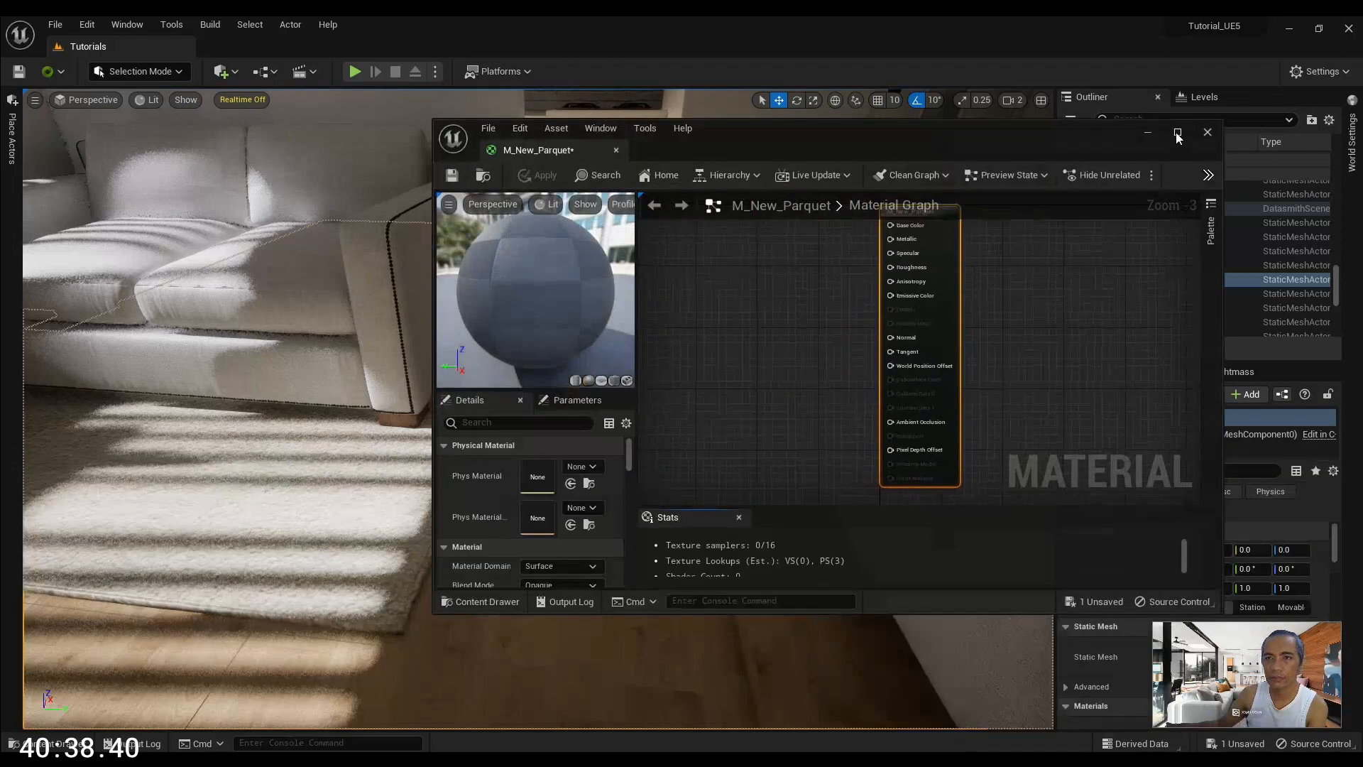
pyautogui.click(1177, 134)
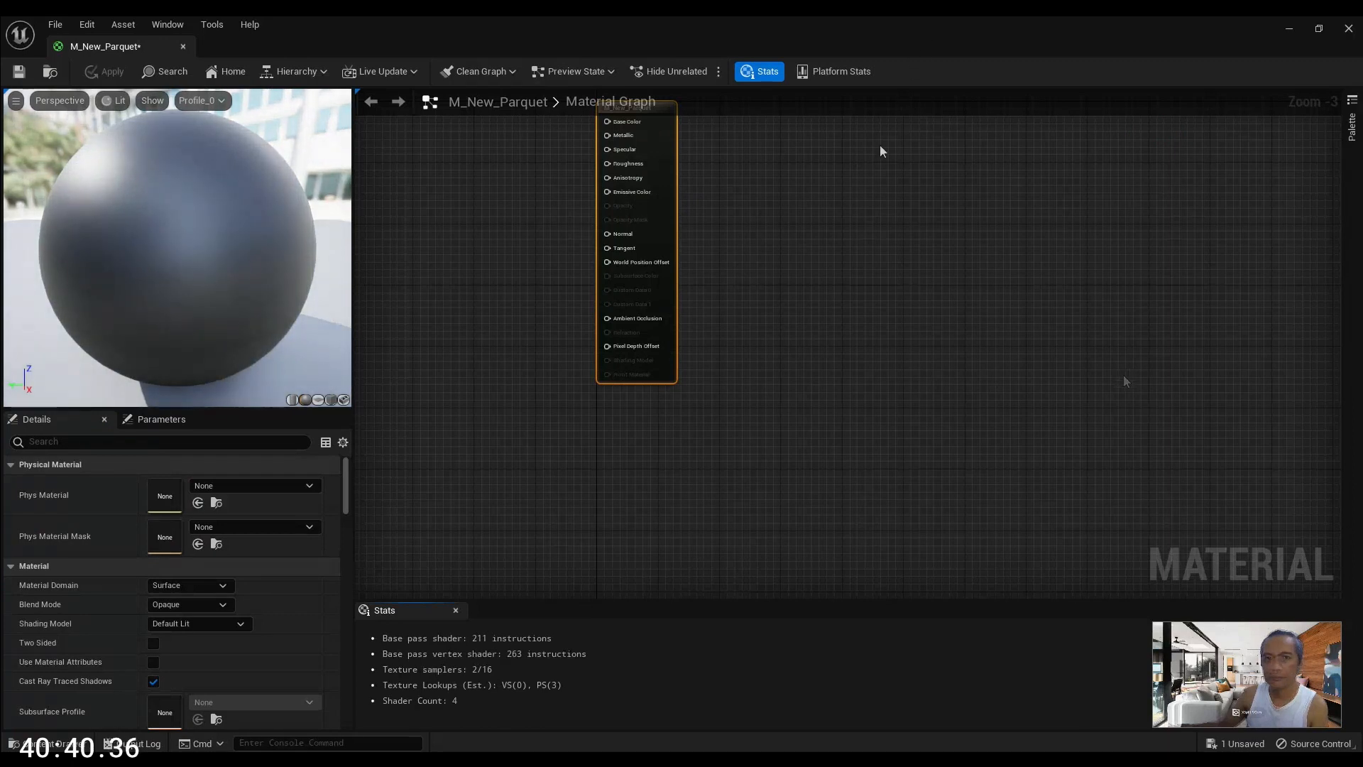
pyautogui.click(790, 210)
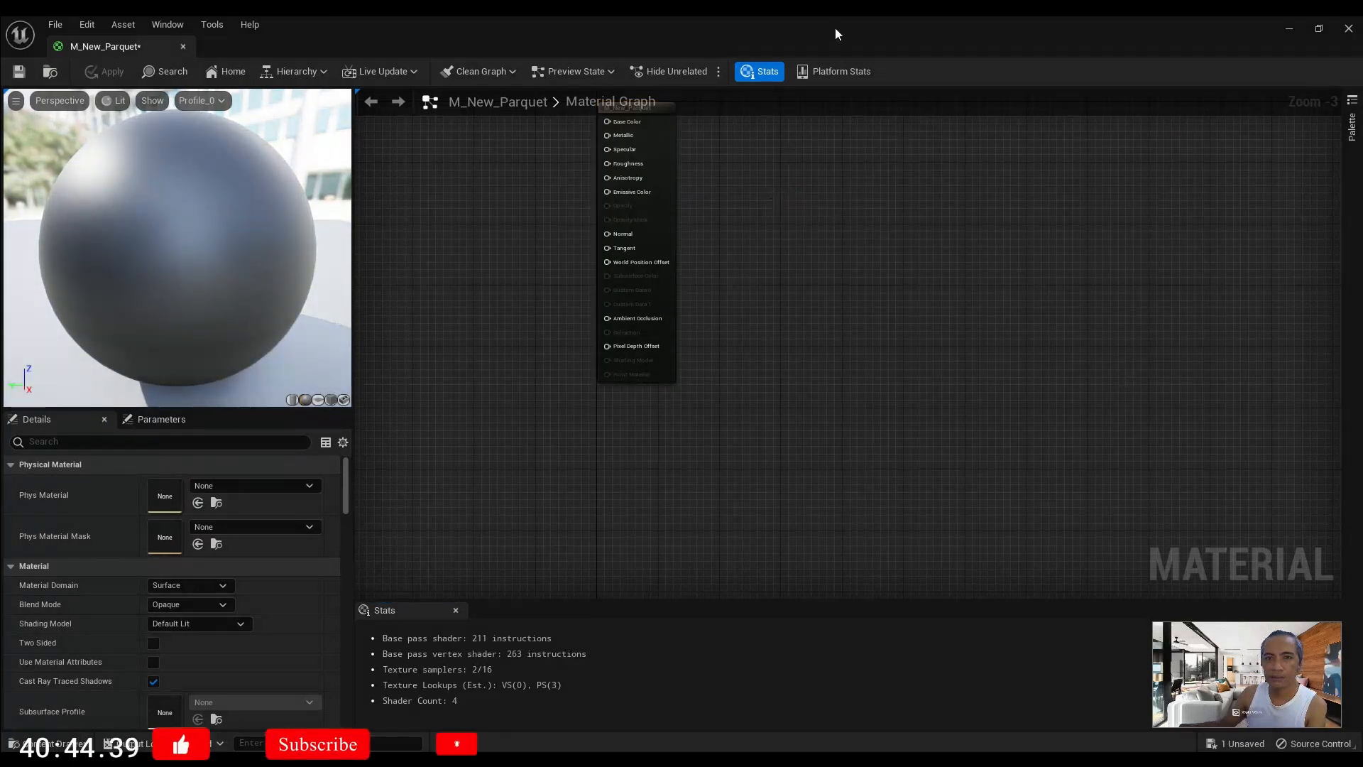
# Examine the main M_New_Parquet node and its inputs in the material graph
pyautogui.moveTo(754, 220); pyautogui.dragTo(953, 295, button='right')
pyautogui.scroll(2, 950, 289)
pyautogui.scroll(-2, 945, 291)
pyautogui.scroll(3, 944, 307)
pyautogui.scroll(-3, 944, 310)
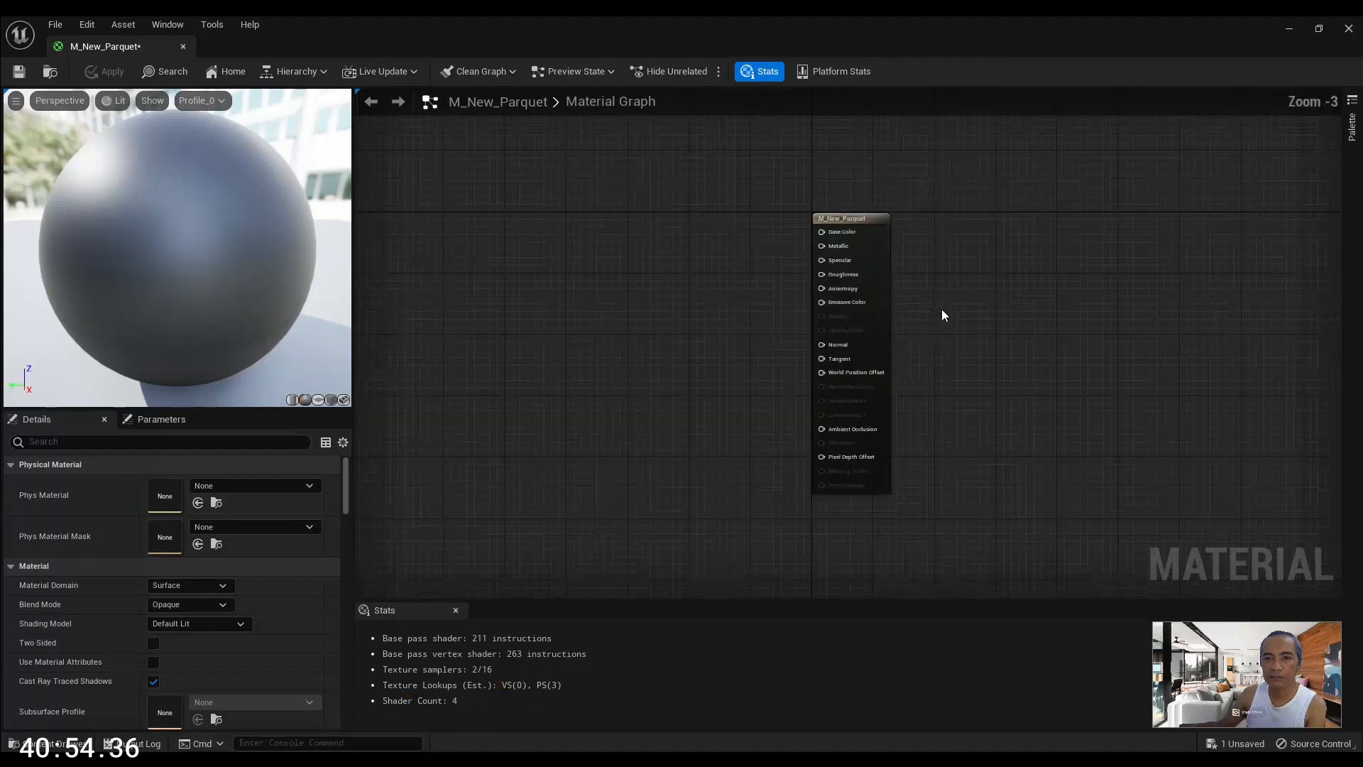
pyautogui.scroll(3, 944, 313)
pyautogui.scroll(-2, 943, 314)
pyautogui.moveTo(935, 316); pyautogui.dragTo(892, 351, button='right')
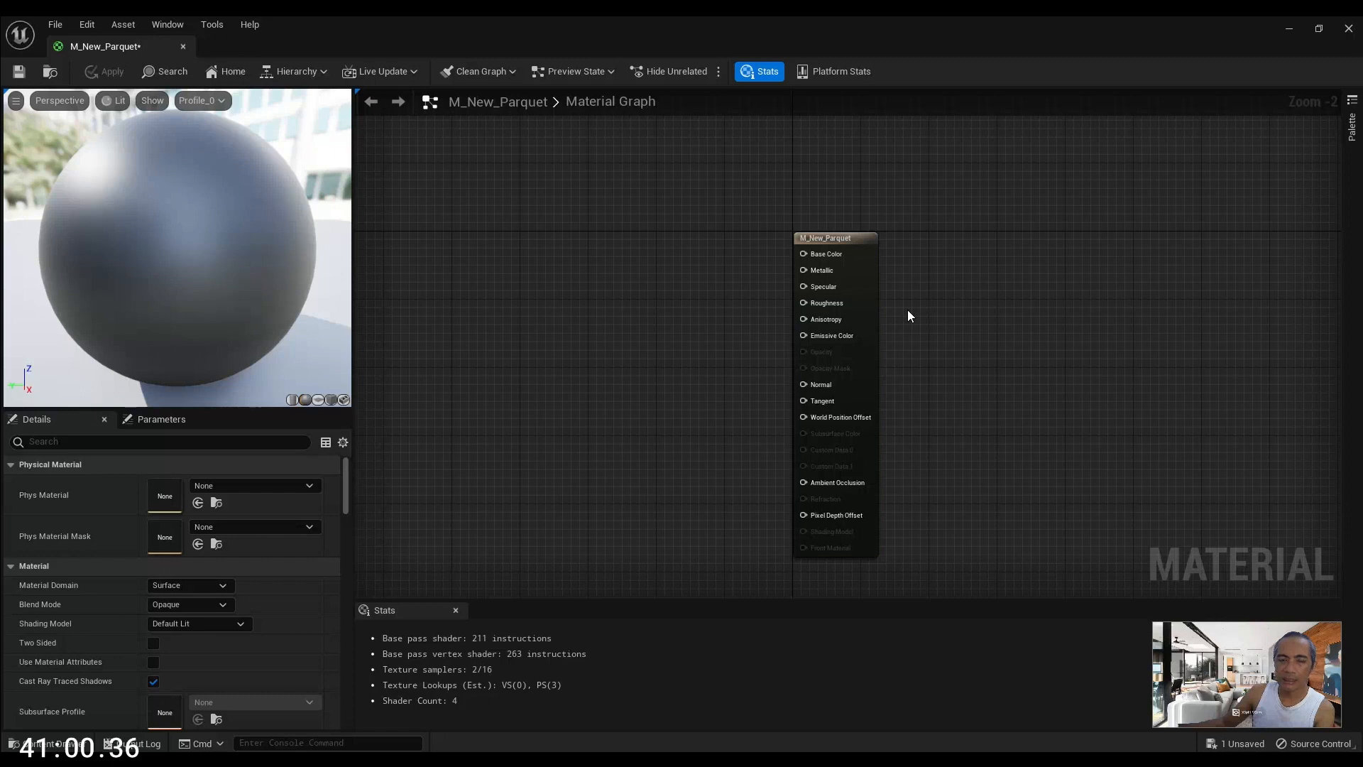
pyautogui.moveTo(906, 295); pyautogui.dragTo(1050, 231, button='right')
pyautogui.click(968, 215)
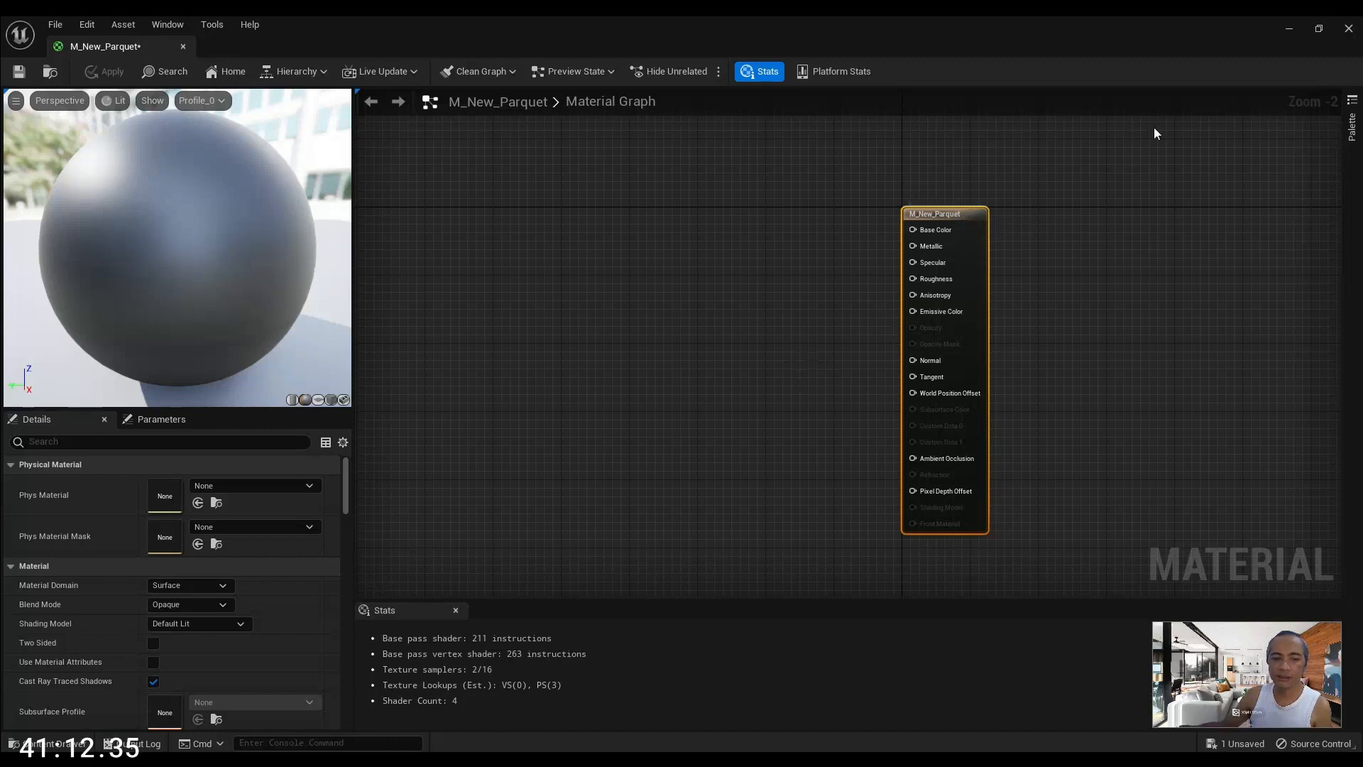
# Minimize the material editor and look over the living room floor around the sofa in the level
pyautogui.click(1290, 30)
pyautogui.moveTo(615, 487); pyautogui.dragTo(527, 427, button='right')
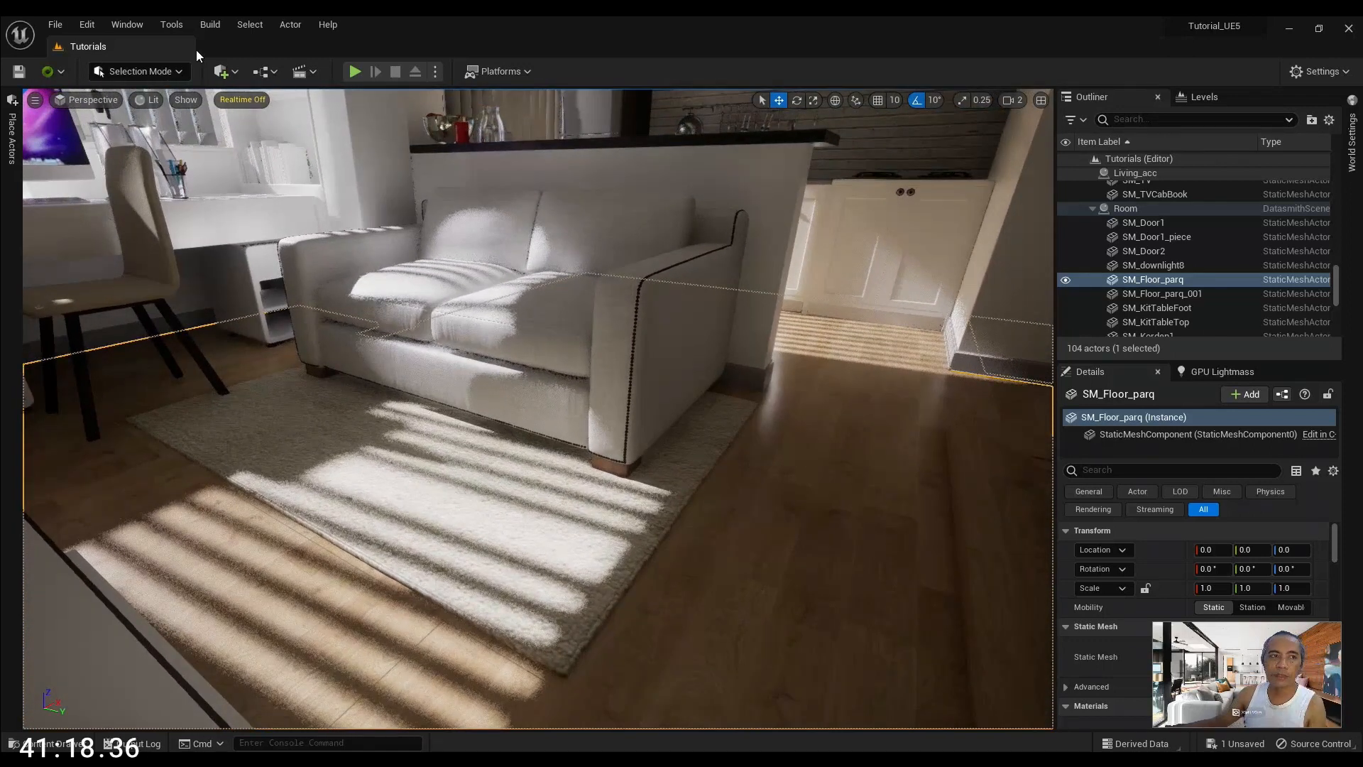
# Look through the Modeling mode tool groups down to the UV tools, and return to Selection mode
pyautogui.click(145, 74)
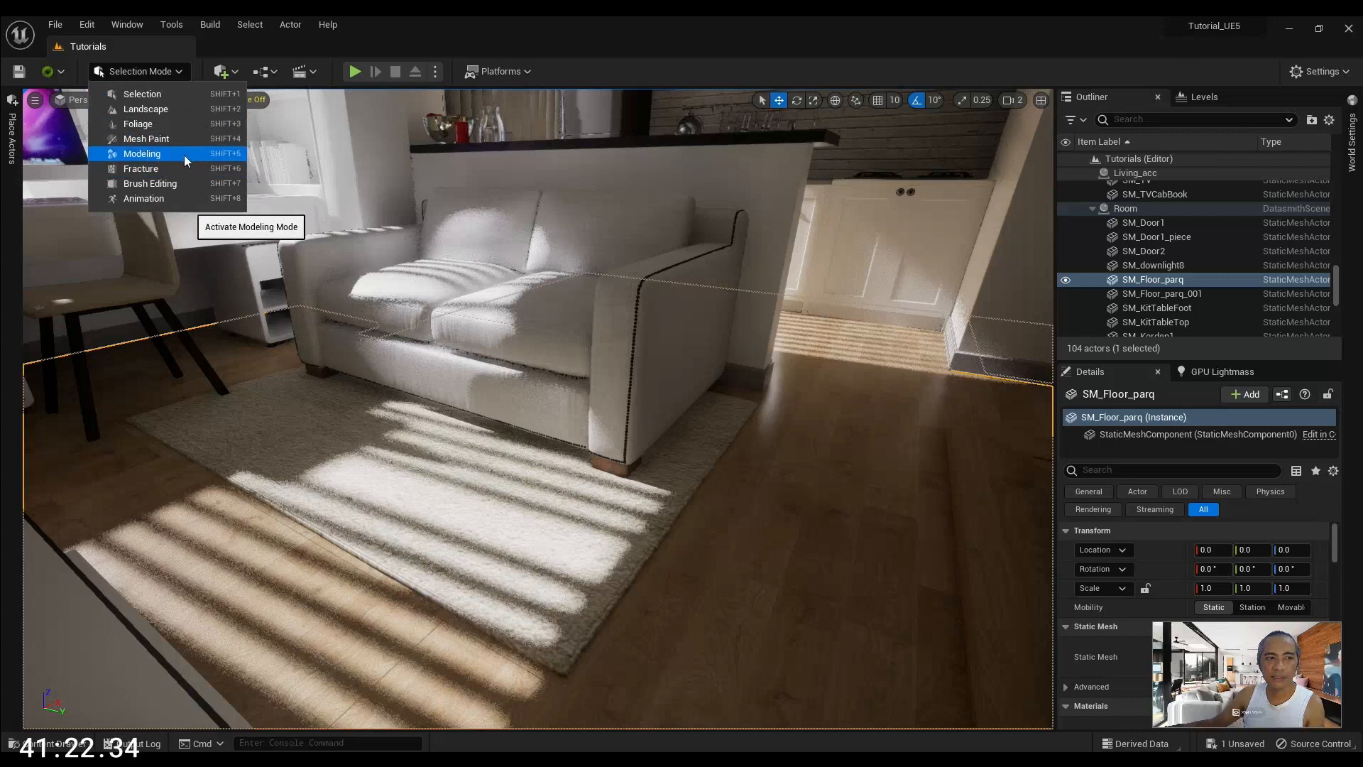
pyautogui.click(161, 154)
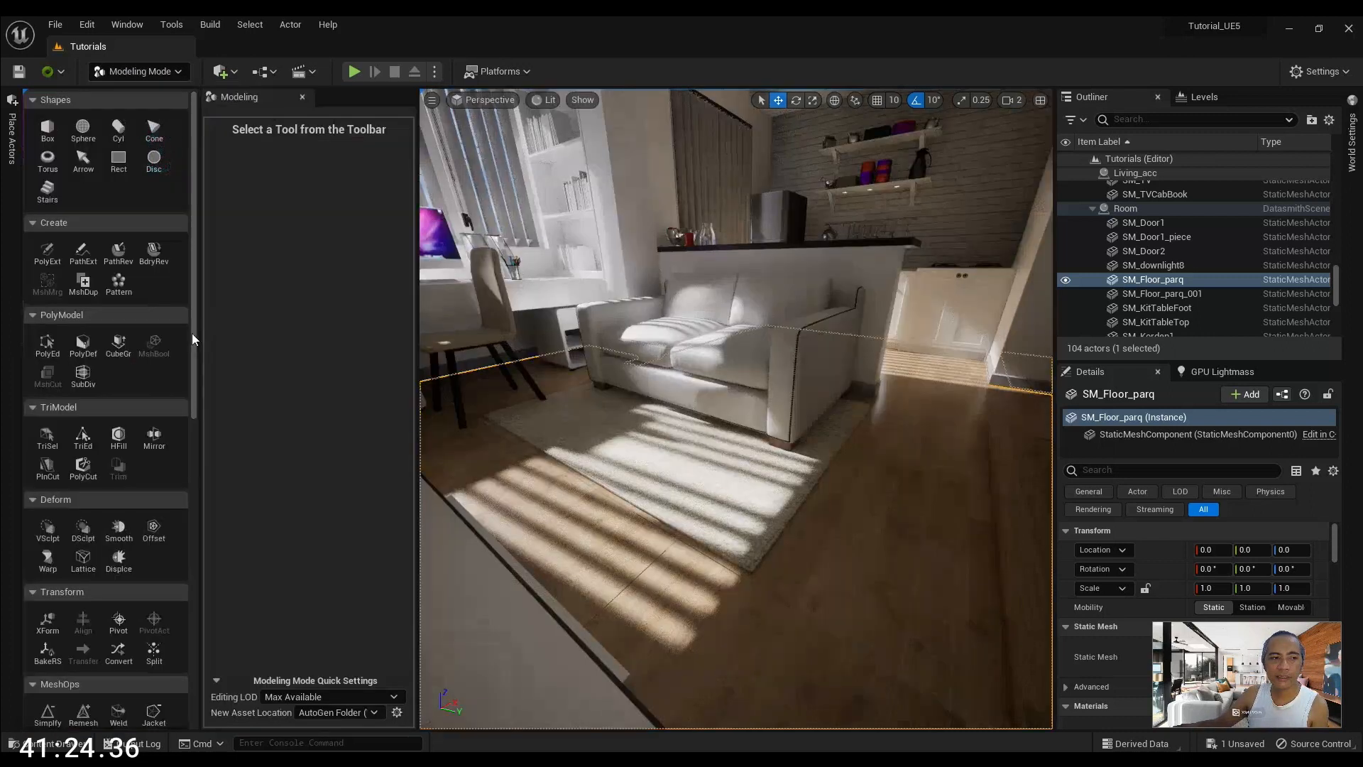
pyautogui.scroll(-10, 185, 428)
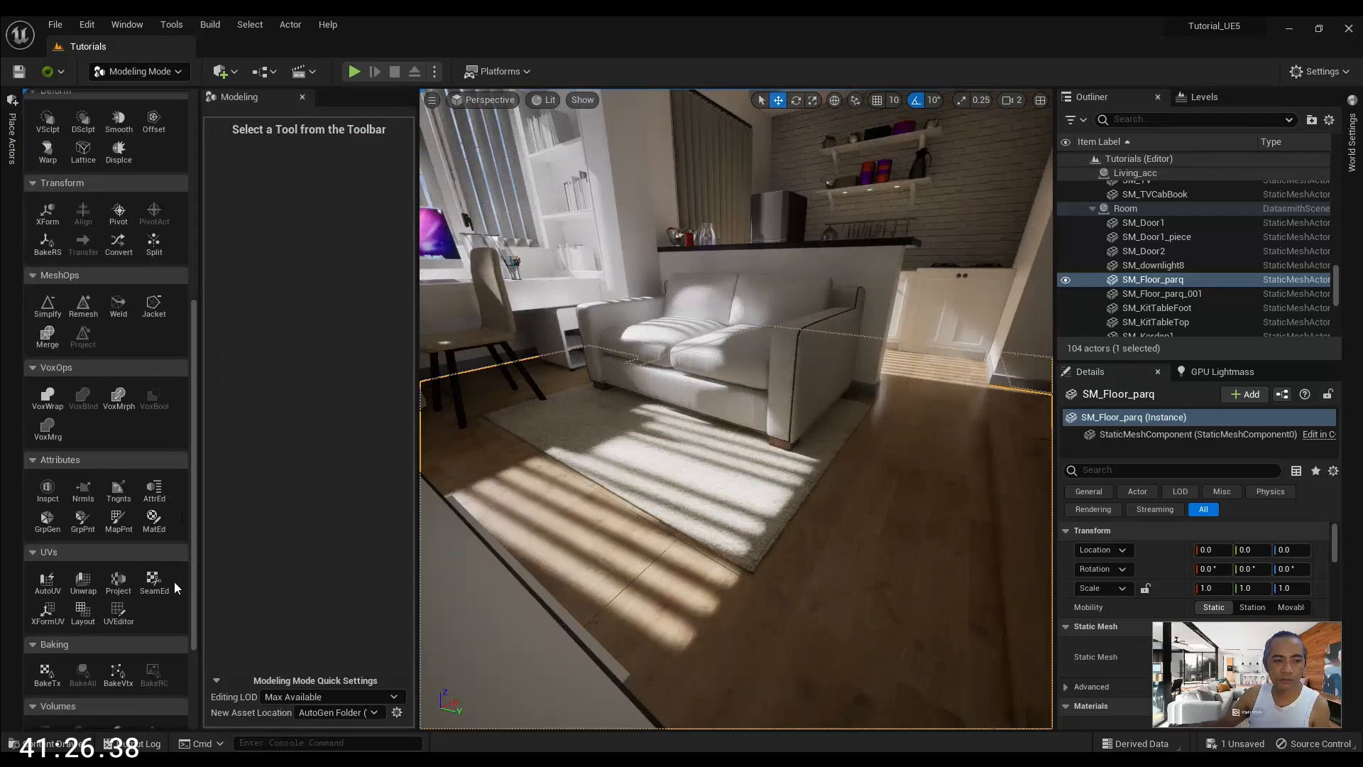
pyautogui.scroll(-1, 169, 577)
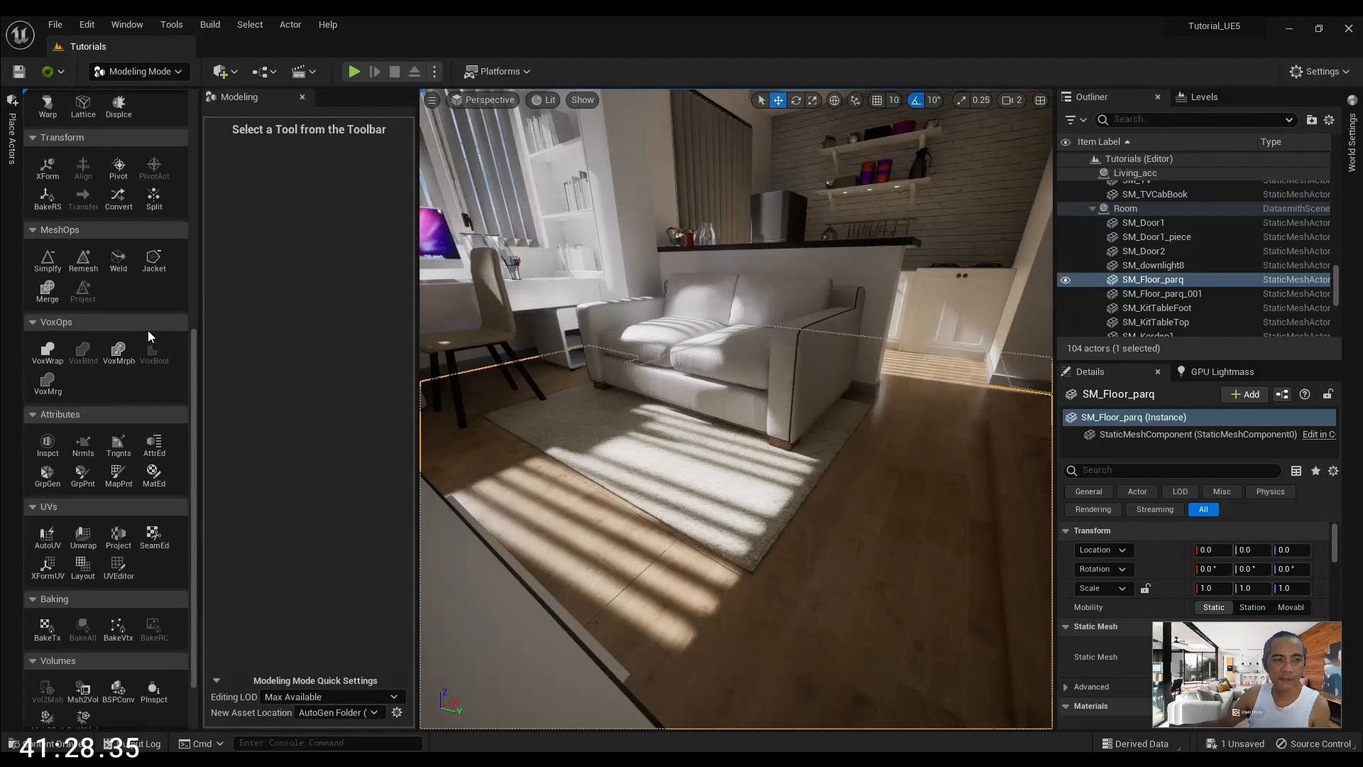
pyautogui.scroll(-1, 156, 297)
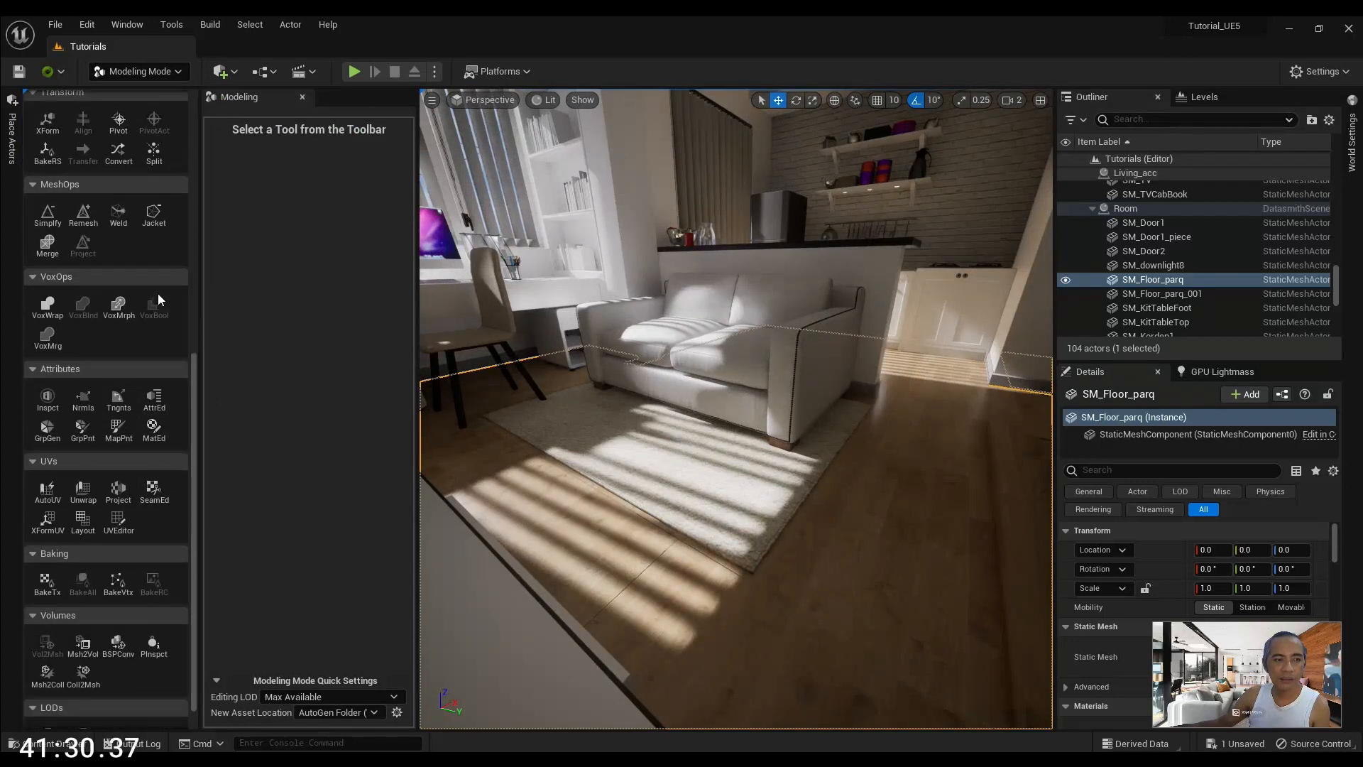
pyautogui.click(138, 71)
pyautogui.click(207, 99)
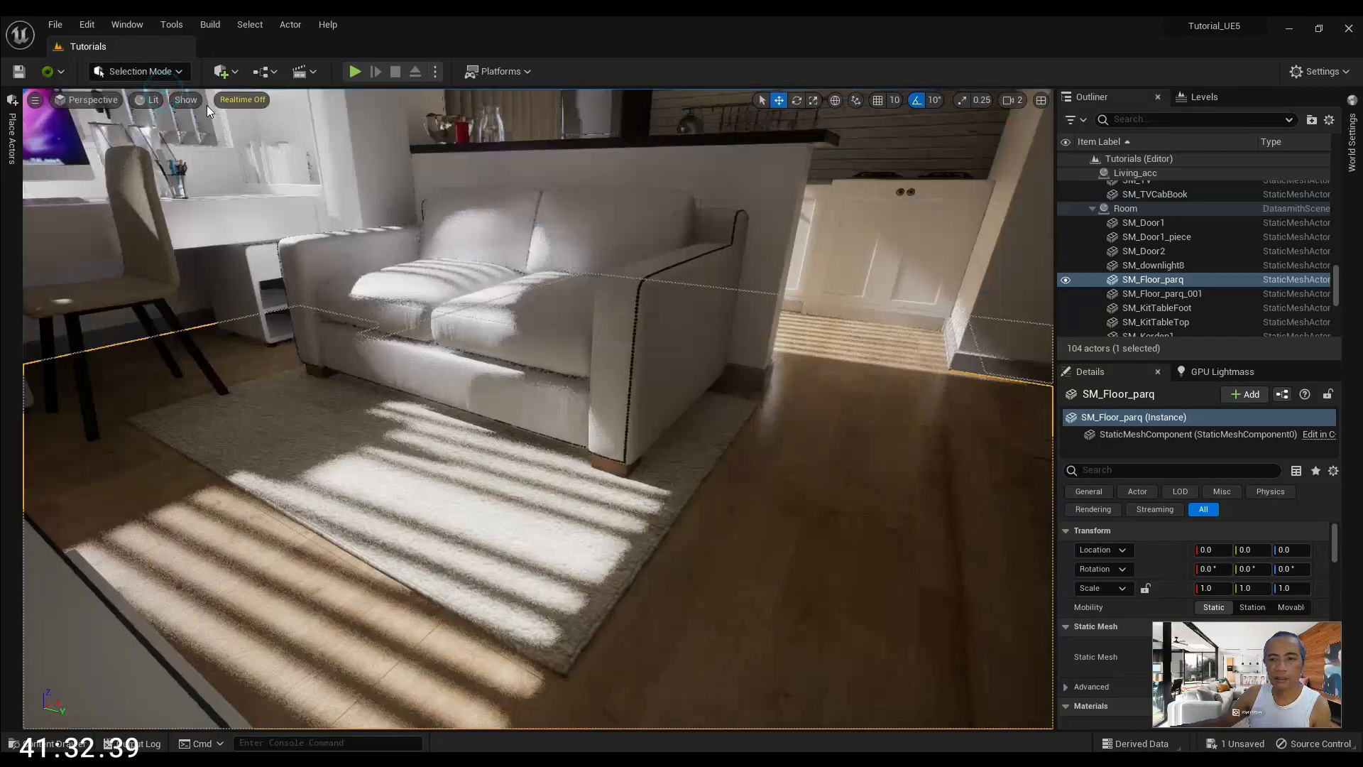
# Look over the living room and kitchen, examining the wooden floor between the sofa and the bed
pyautogui.moveTo(646, 309); pyautogui.dragTo(647, 298, button='right')
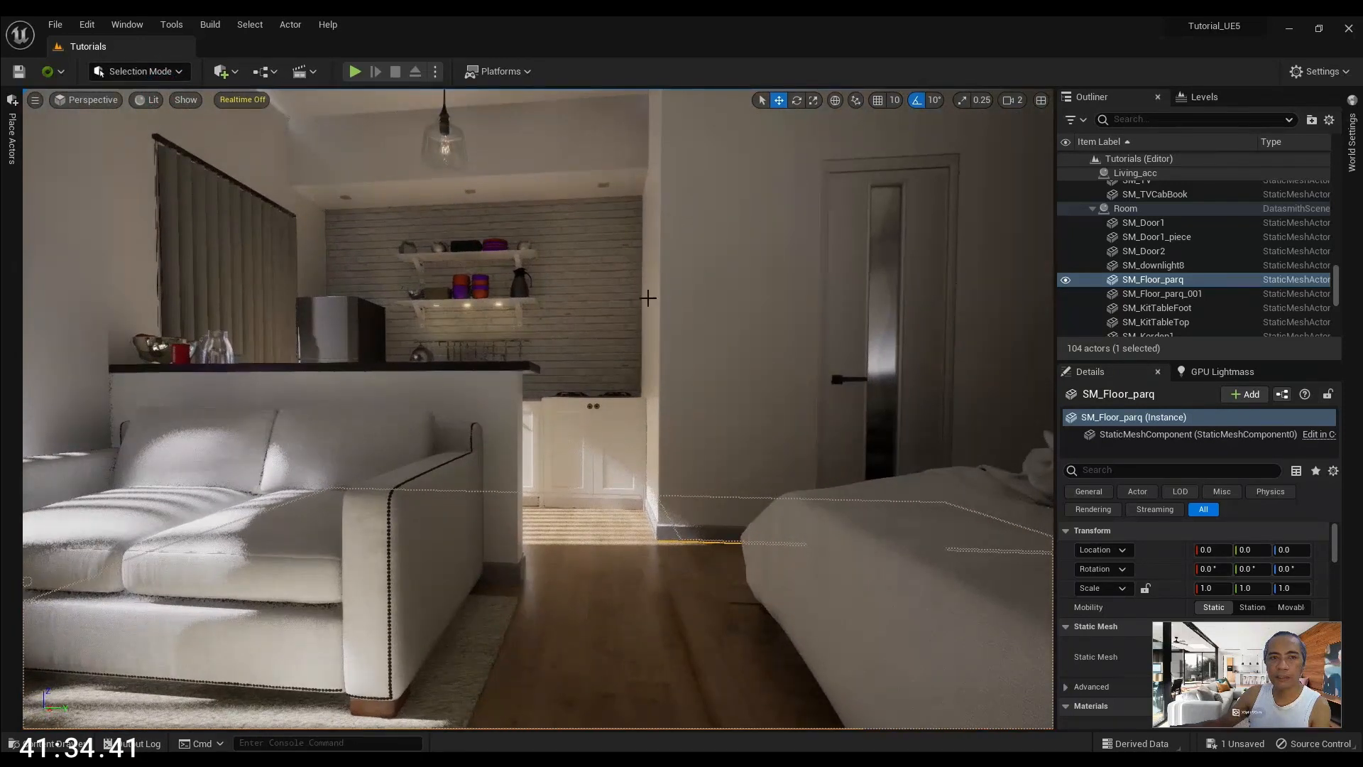
pyautogui.moveTo(744, 240); pyautogui.dragTo(768, 233, button='right')
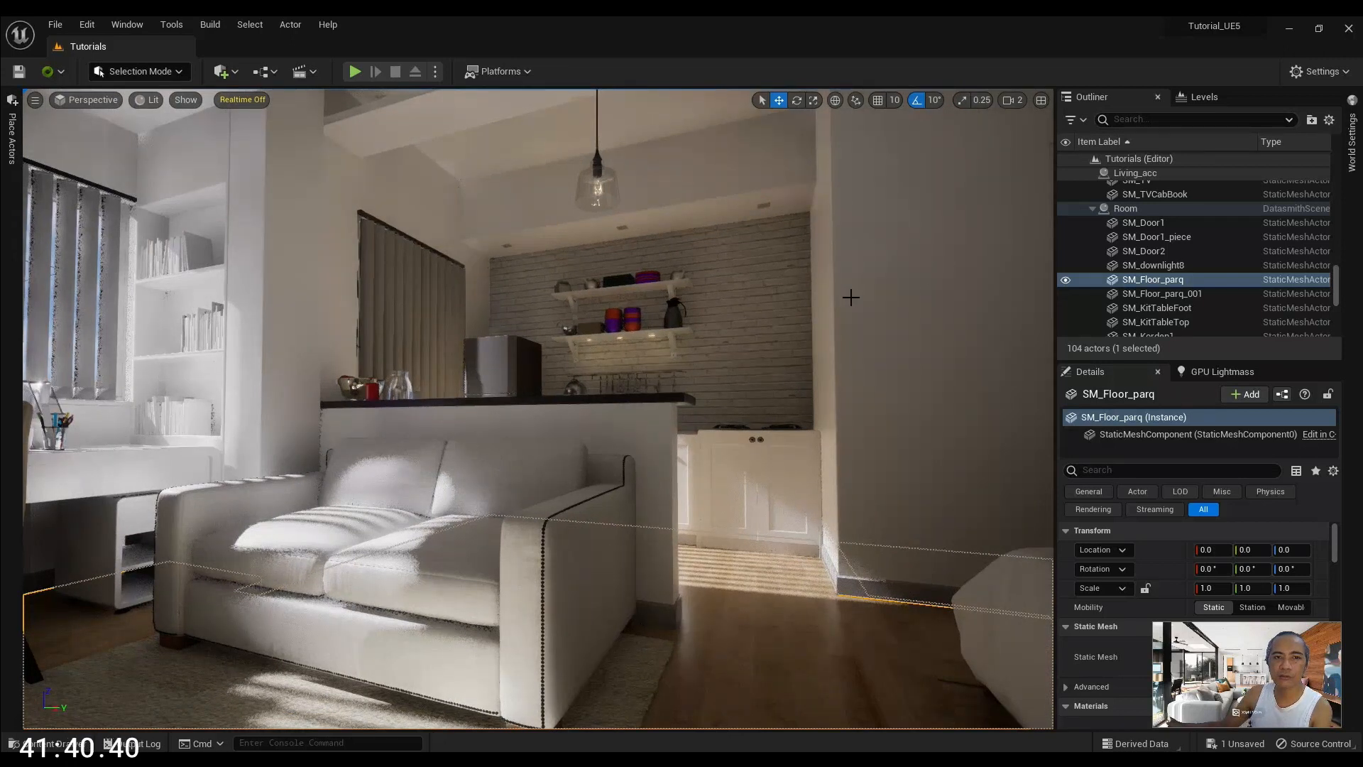
pyautogui.moveTo(757, 289); pyautogui.dragTo(783, 288, button='right')
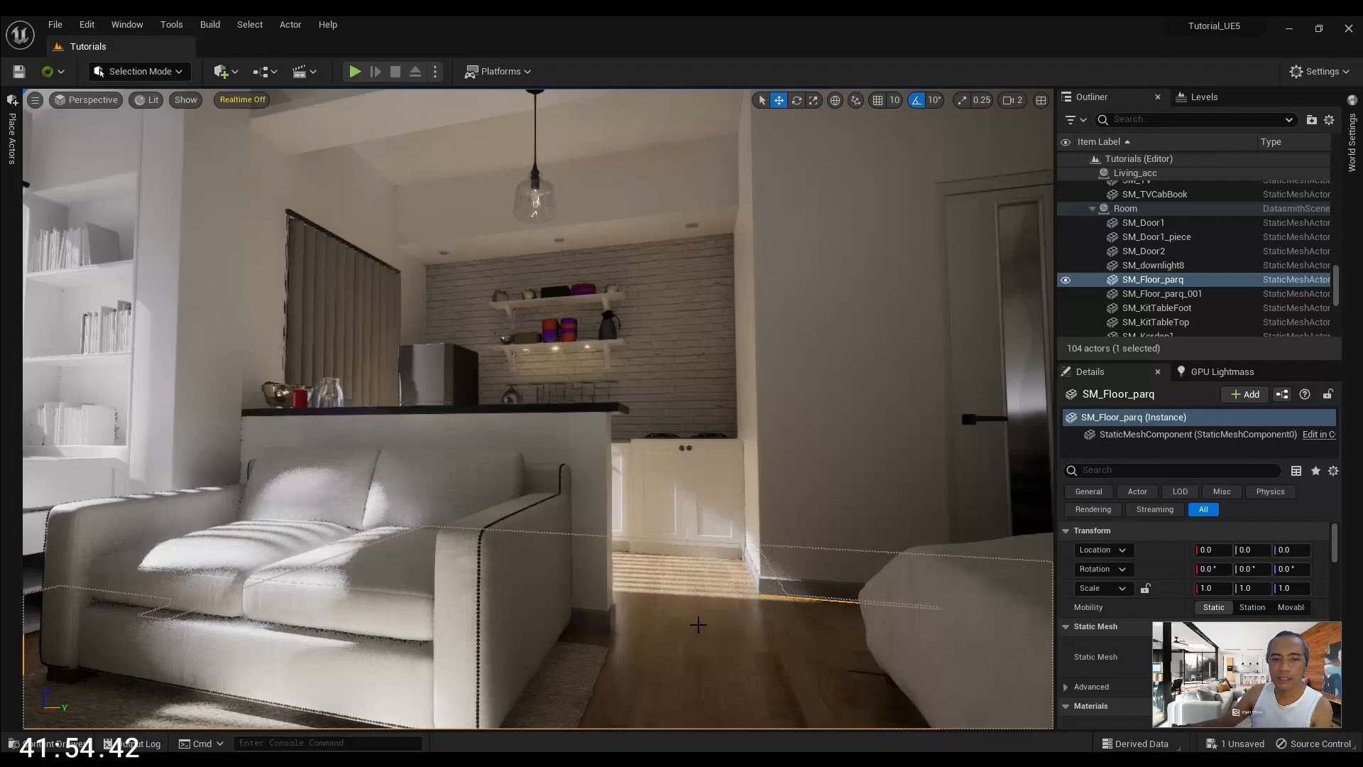
pyautogui.click(135, 71)
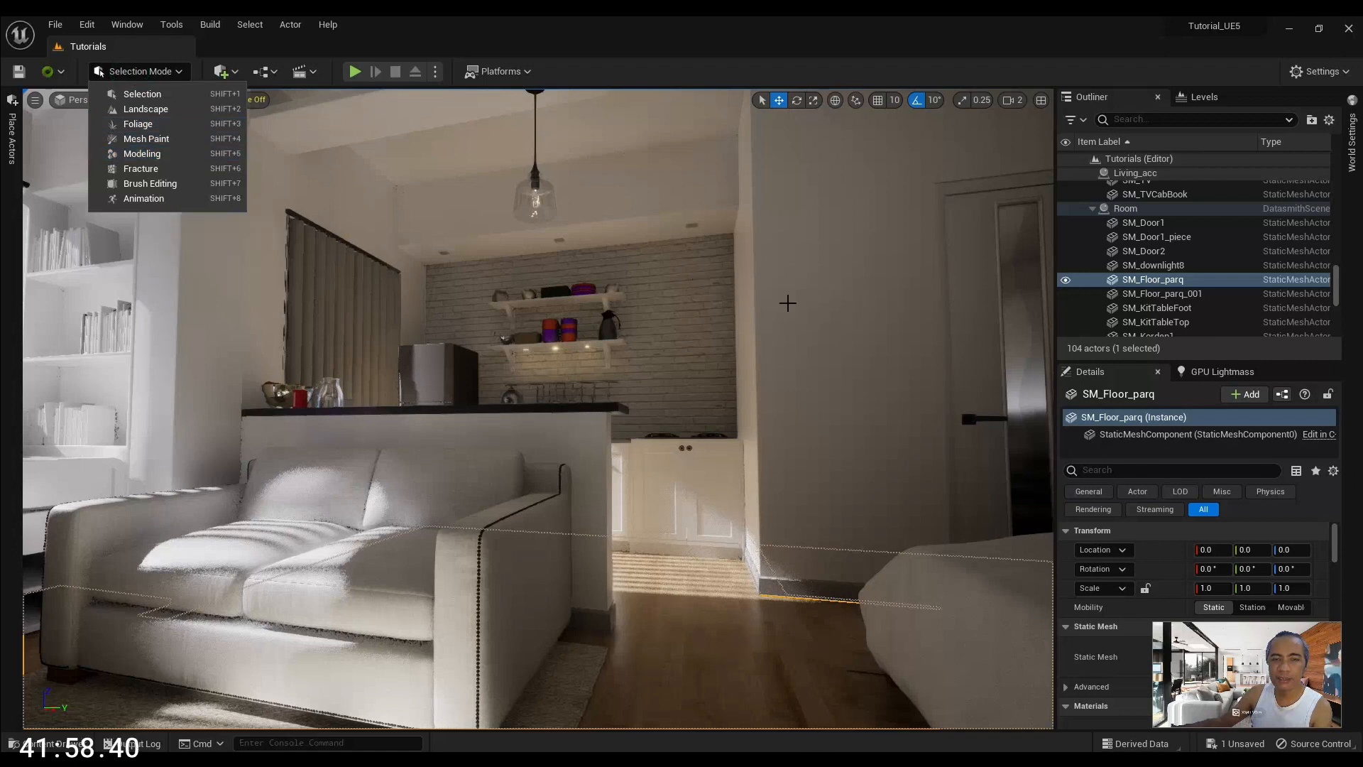
pyautogui.click(603, 66)
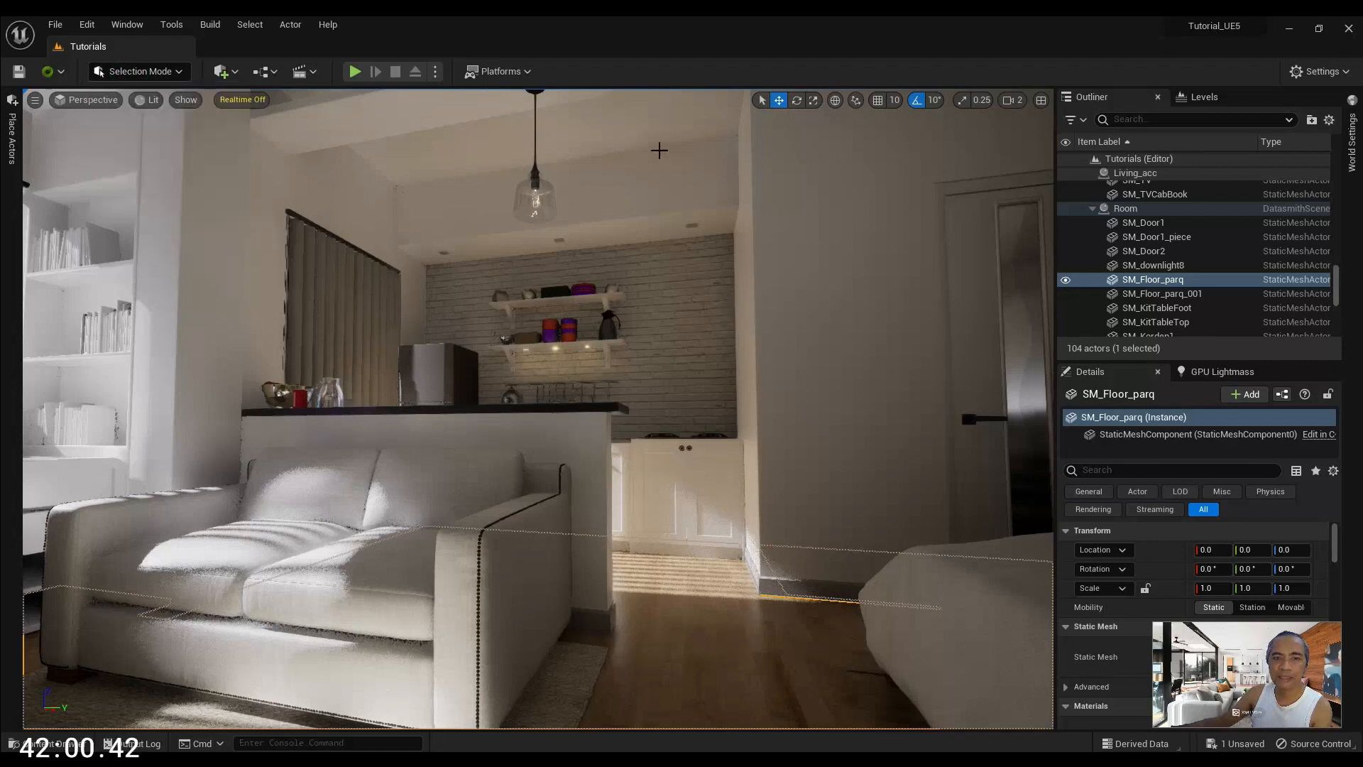
pyautogui.moveTo(749, 568); pyautogui.dragTo(780, 590, button='right')
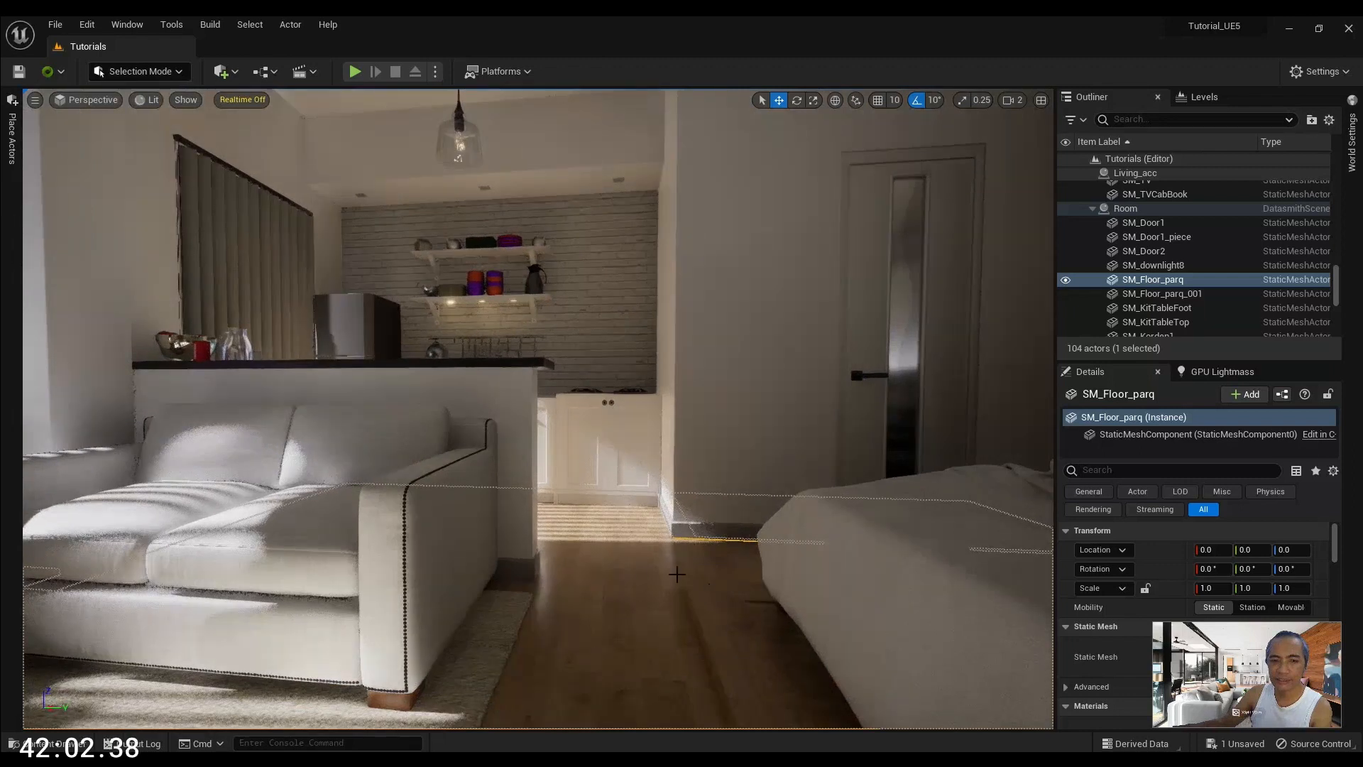
pyautogui.moveTo(642, 569); pyautogui.dragTo(621, 228, button='right')
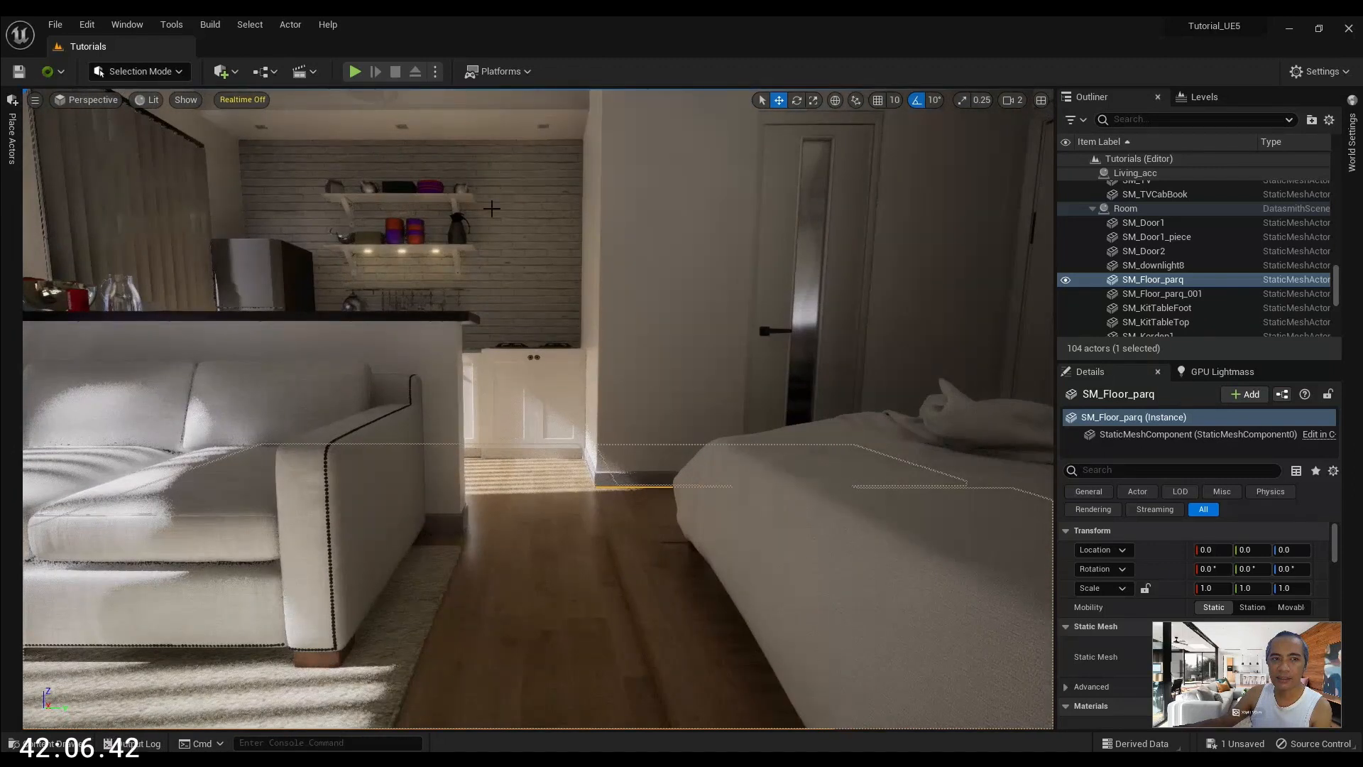
pyautogui.moveTo(693, 324); pyautogui.dragTo(701, 310, button='right')
pyautogui.moveTo(700, 355); pyautogui.dragTo(678, 559, button='right')
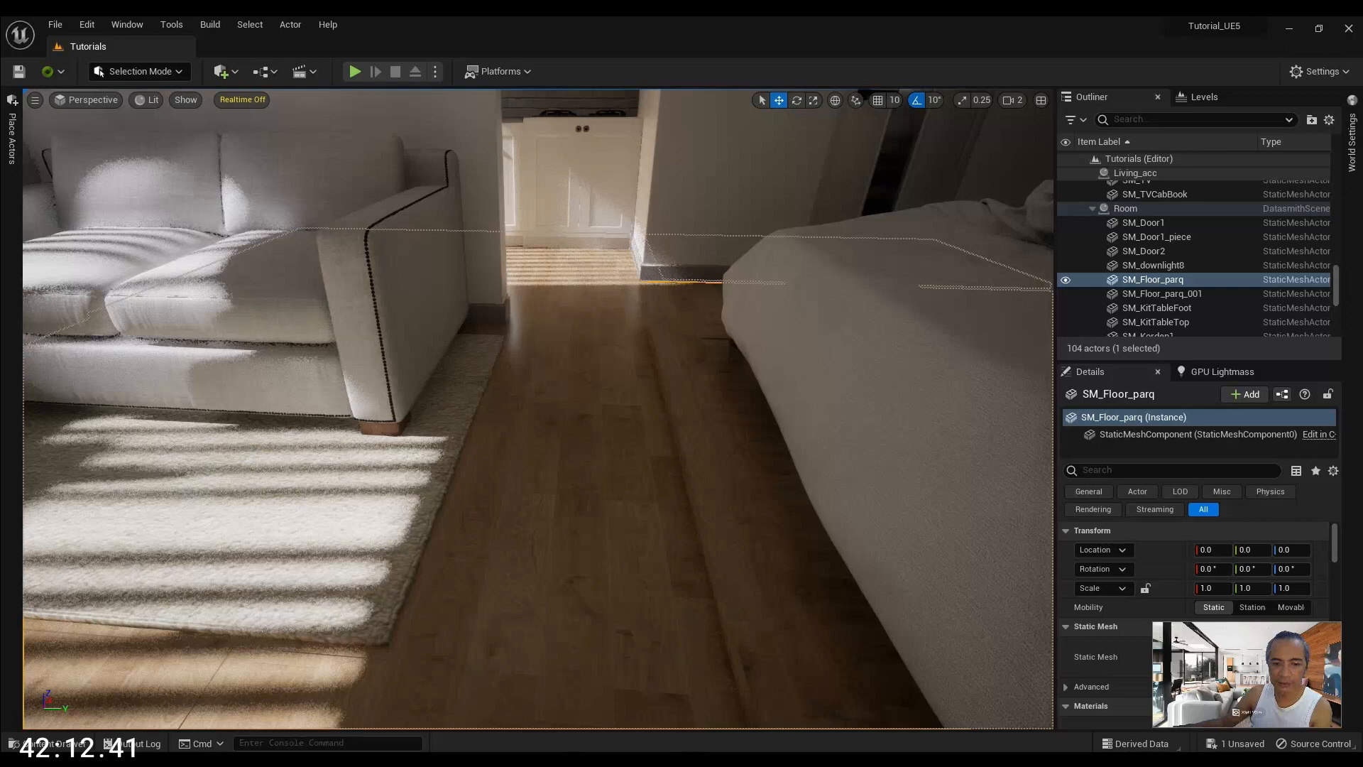
# Bring back the M_New_Parquet material editor and browse to the Megascans Surfaces folder English_Bond_Chestnut_Parquet_ud0fbivv
pyautogui.click(892, 720)
pyautogui.moveTo(688, 384); pyautogui.dragTo(679, 362, button='right')
pyautogui.moveTo(688, 308); pyautogui.dragTo(742, 314, button='right')
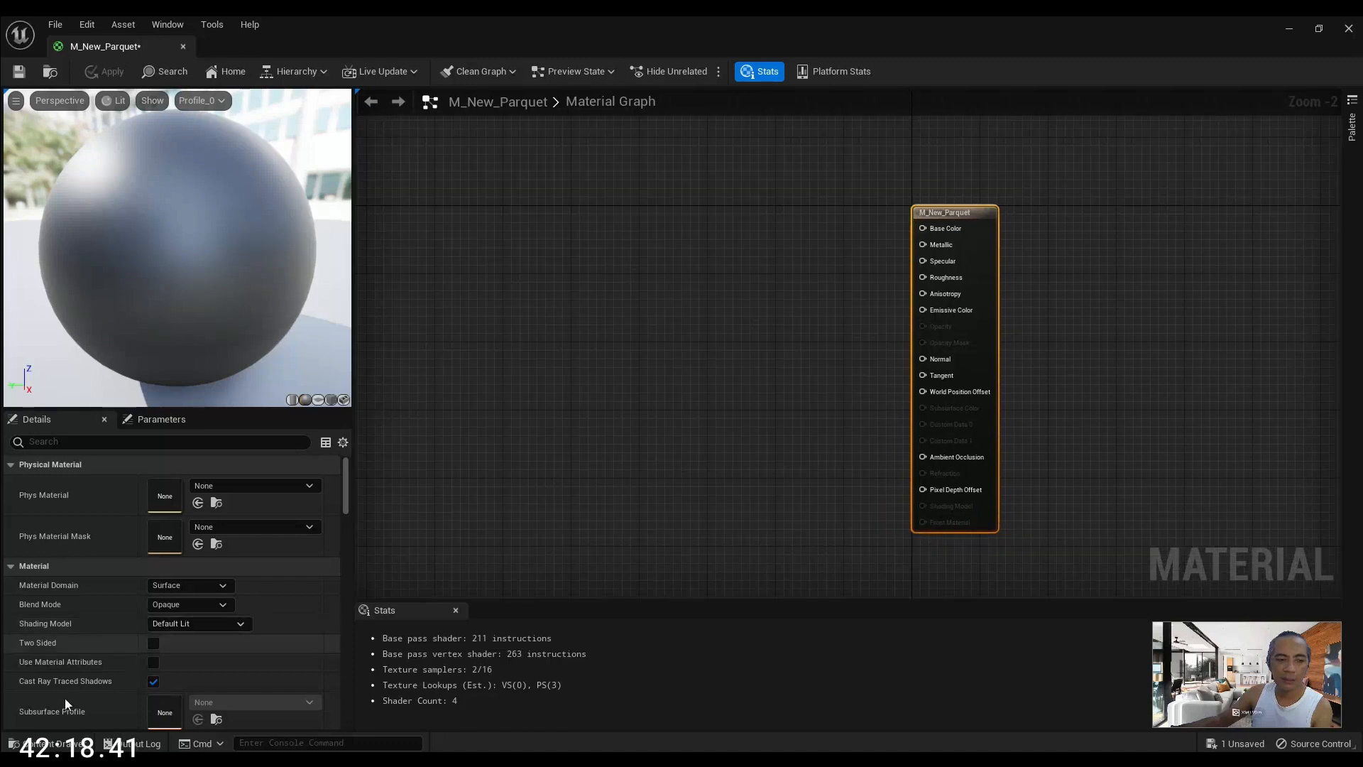
pyautogui.click(44, 743)
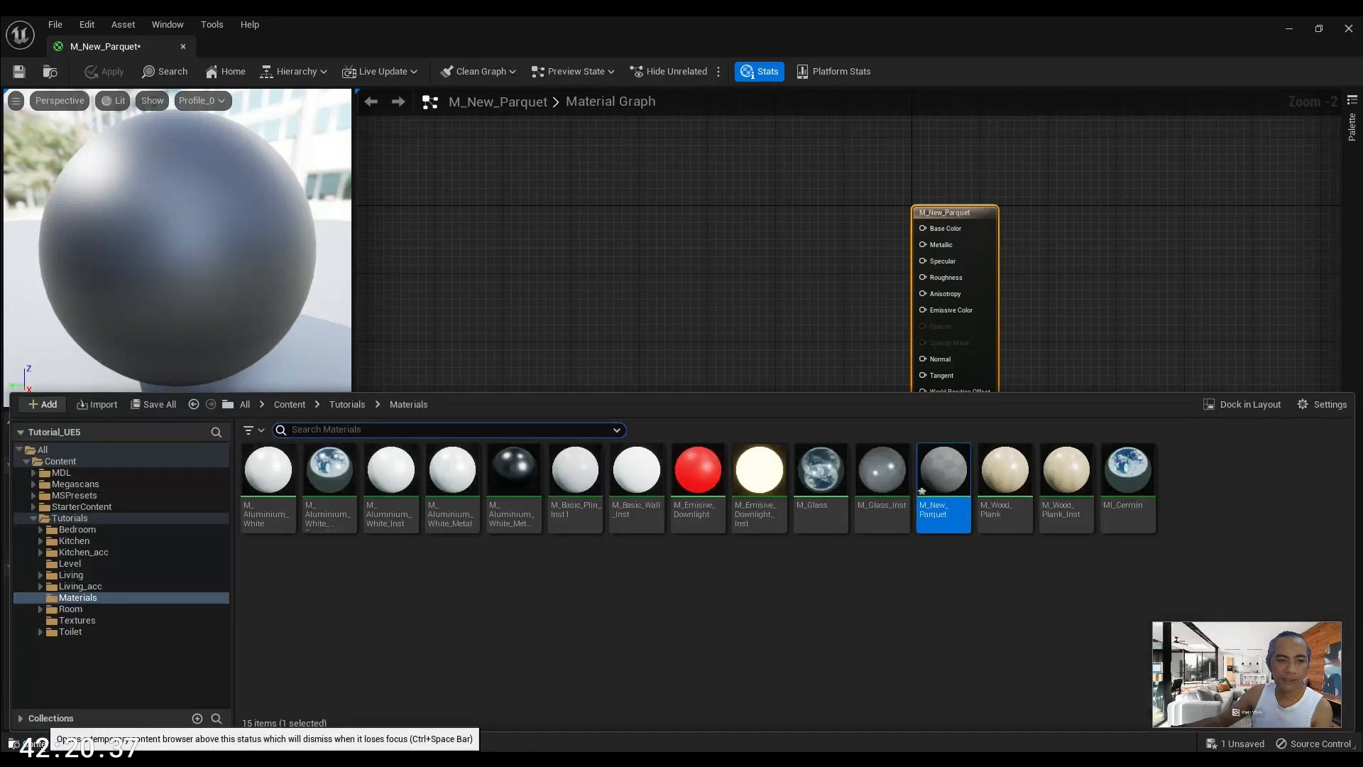
pyautogui.click(33, 484)
pyautogui.click(40, 495)
pyautogui.click(78, 506)
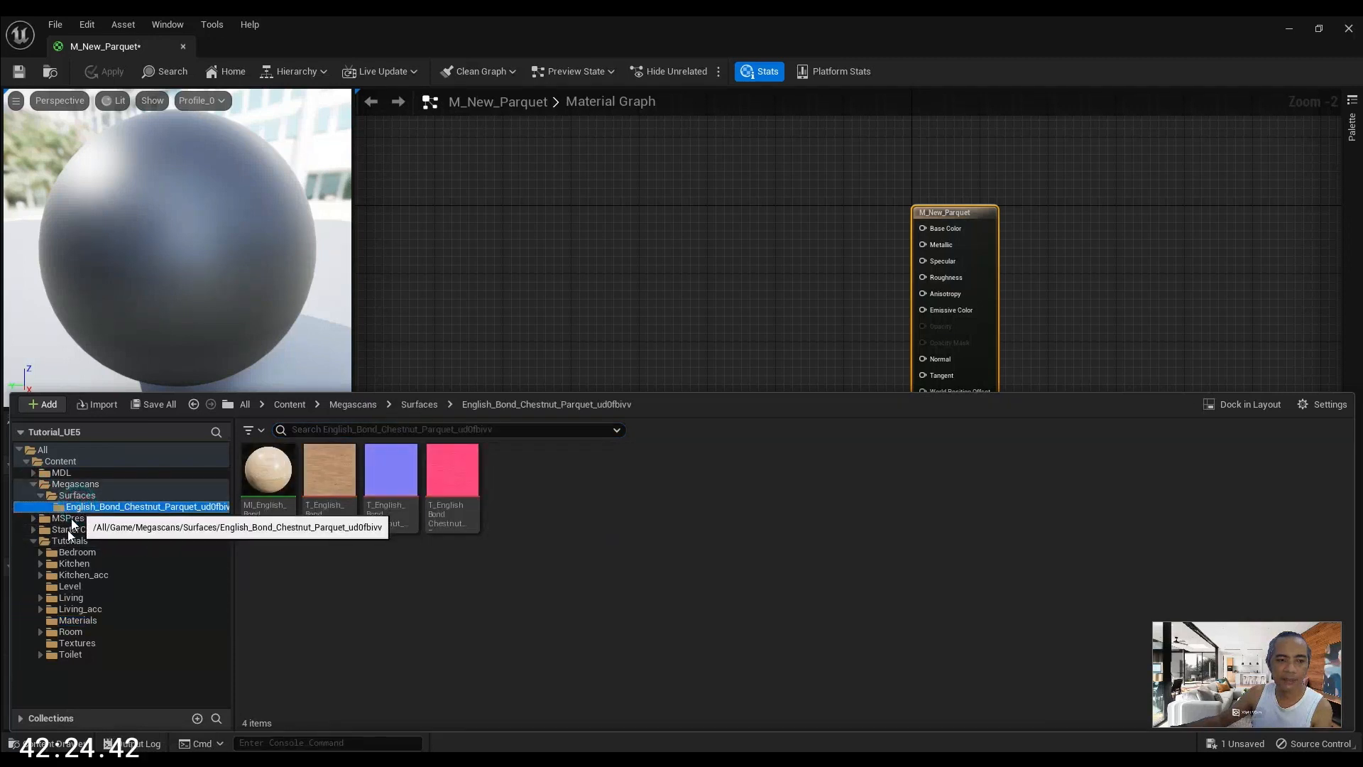
# Add the chestnut parquet colour texture to the graph as a Texture Sample and connect its RGB output to Base Color
pyautogui.moveTo(330, 472); pyautogui.dragTo(727, 144)
pyautogui.moveTo(803, 332); pyautogui.dragTo(788, 419, button='right')
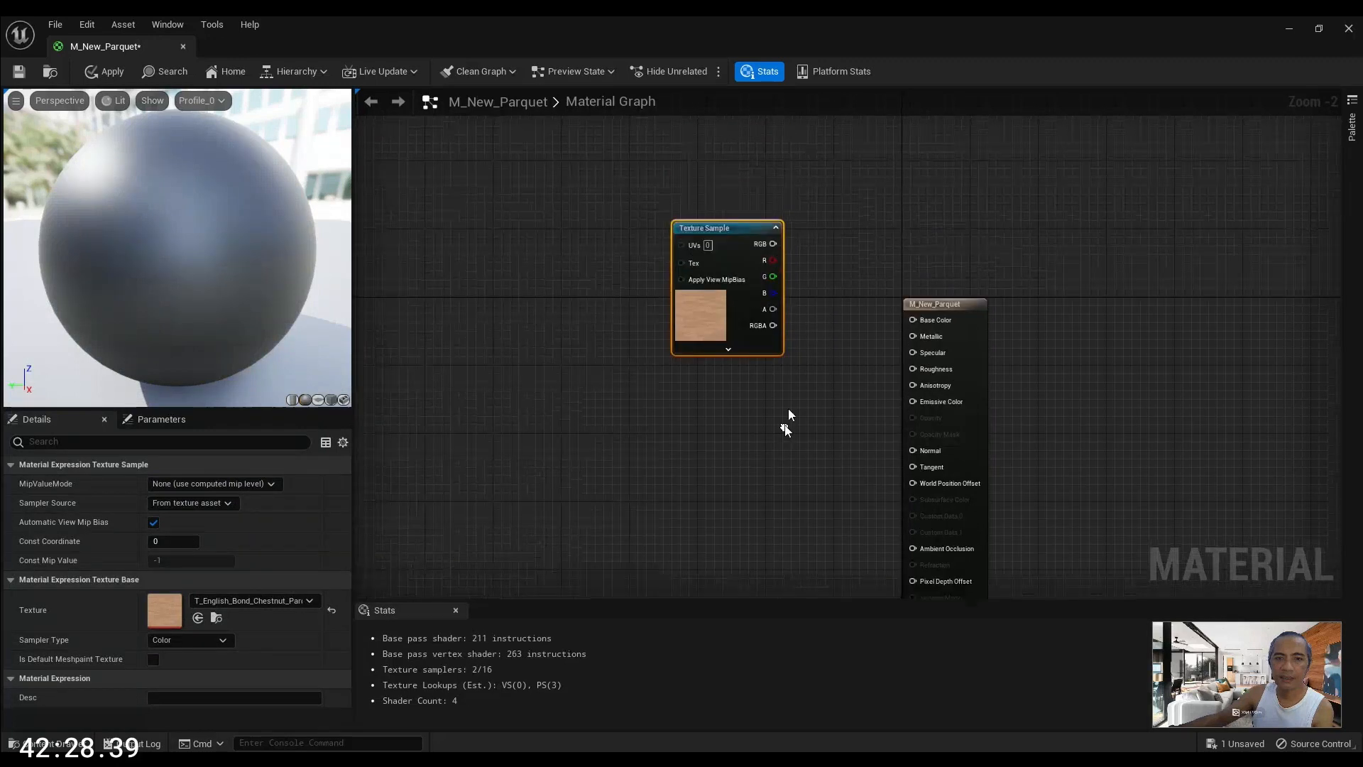
pyautogui.moveTo(774, 243); pyautogui.dragTo(913, 319)
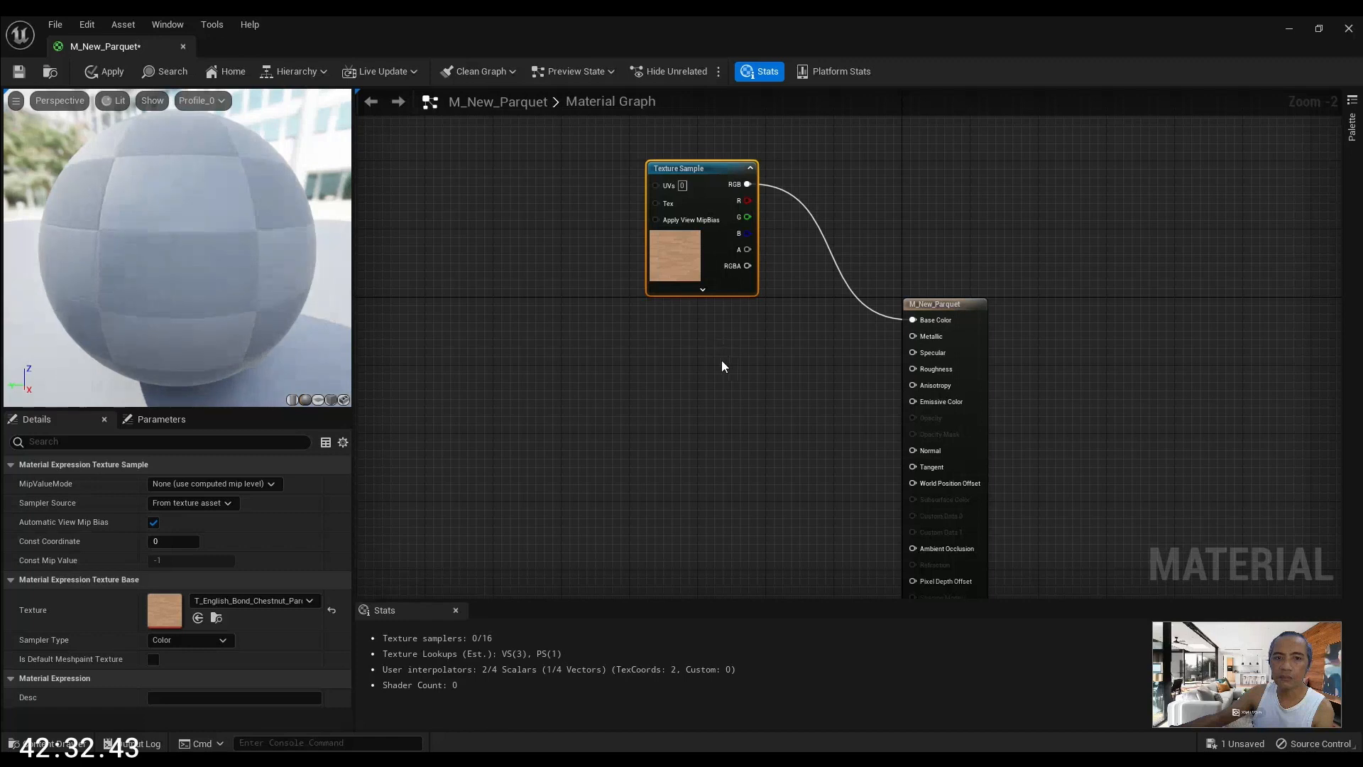
pyautogui.moveTo(722, 360); pyautogui.dragTo(699, 357, button='right')
pyautogui.moveTo(667, 173); pyautogui.dragTo(632, 166)
pyautogui.moveTo(736, 393); pyautogui.dragTo(757, 354, button='right')
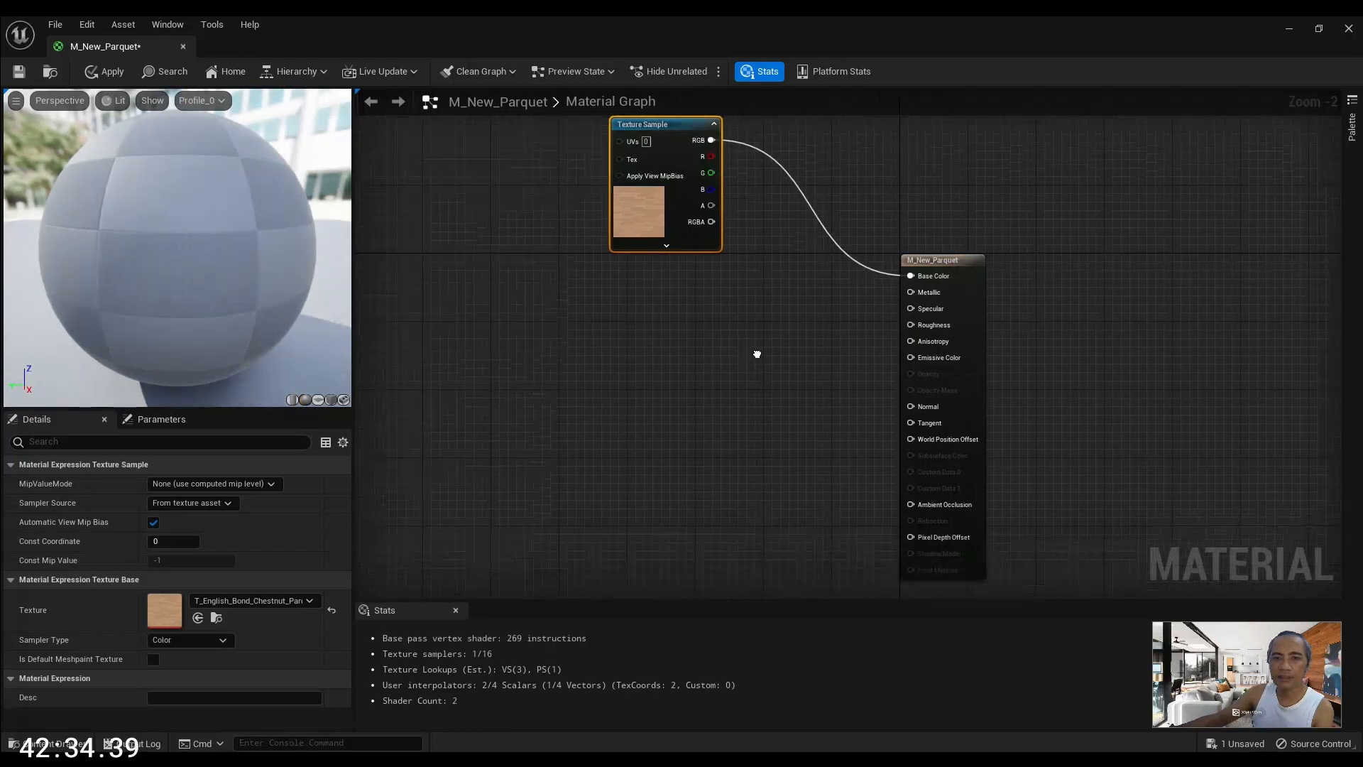
# Promote the Metallic input to a parameter and place its node below the Texture Sample
pyautogui.rightClick(926, 291)
pyautogui.click(970, 323)
pyautogui.press('Return')
pyautogui.moveTo(852, 273); pyautogui.dragTo(631, 339)
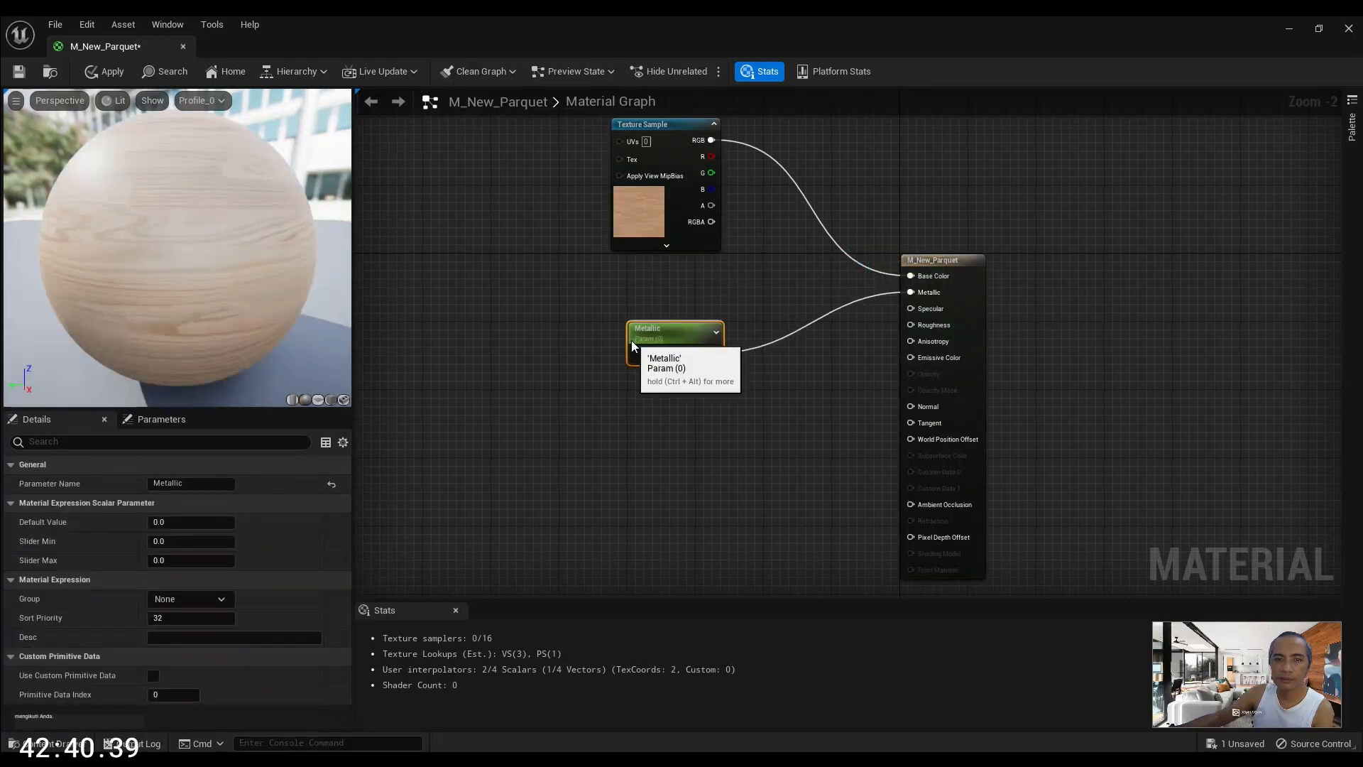
# Promote the Specular and Roughness inputs to parameters and stack their nodes in a column below Metallic
pyautogui.moveTo(944, 261); pyautogui.dragTo(970, 295)
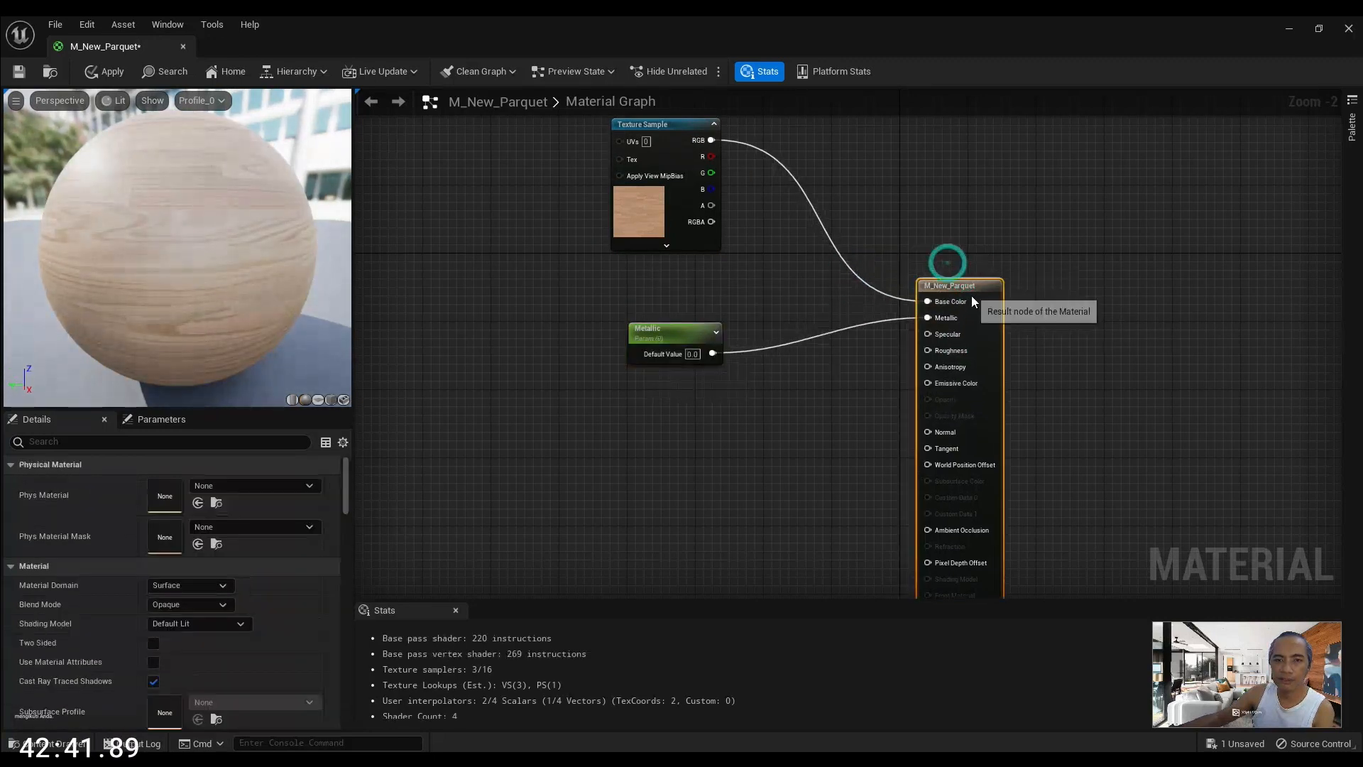
pyautogui.rightClick(942, 341)
pyautogui.click(978, 367)
pyautogui.moveTo(878, 304); pyautogui.dragTo(638, 397)
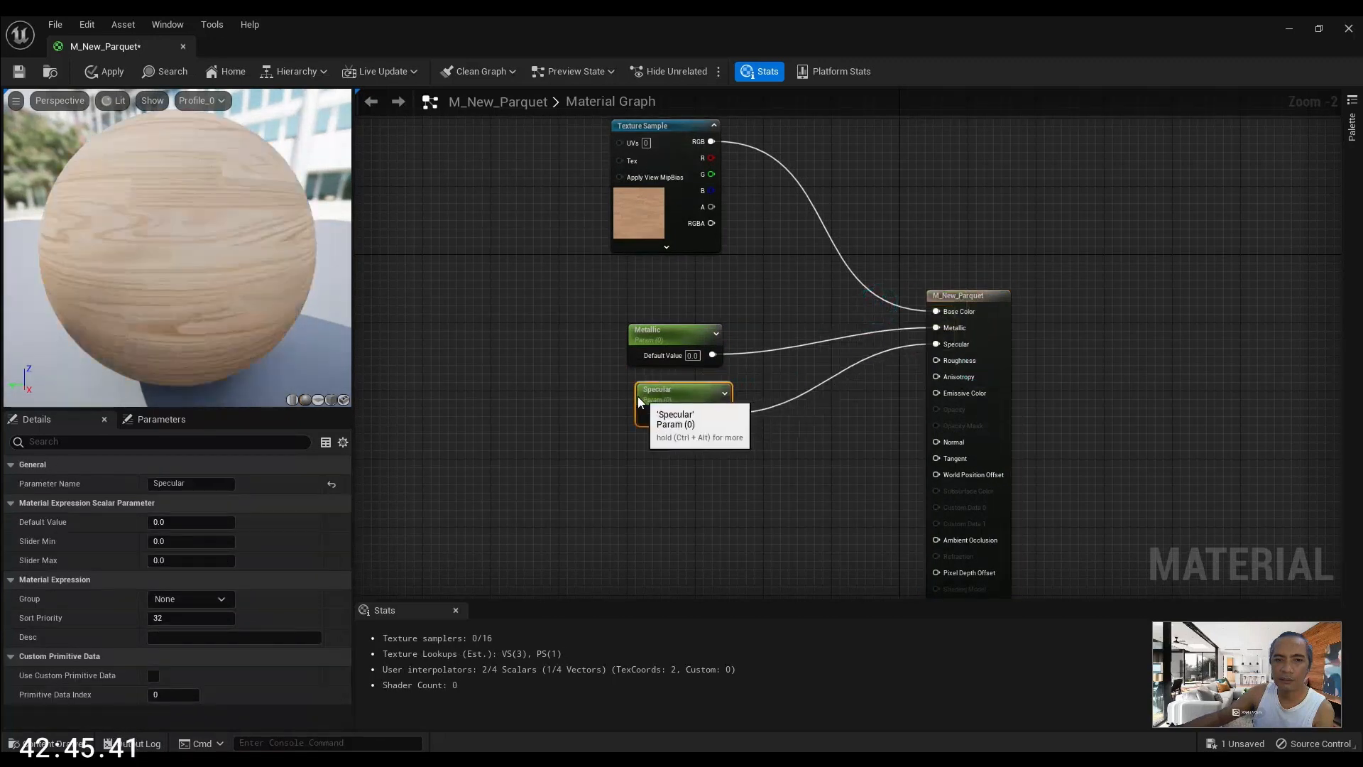
pyautogui.rightClick(956, 362)
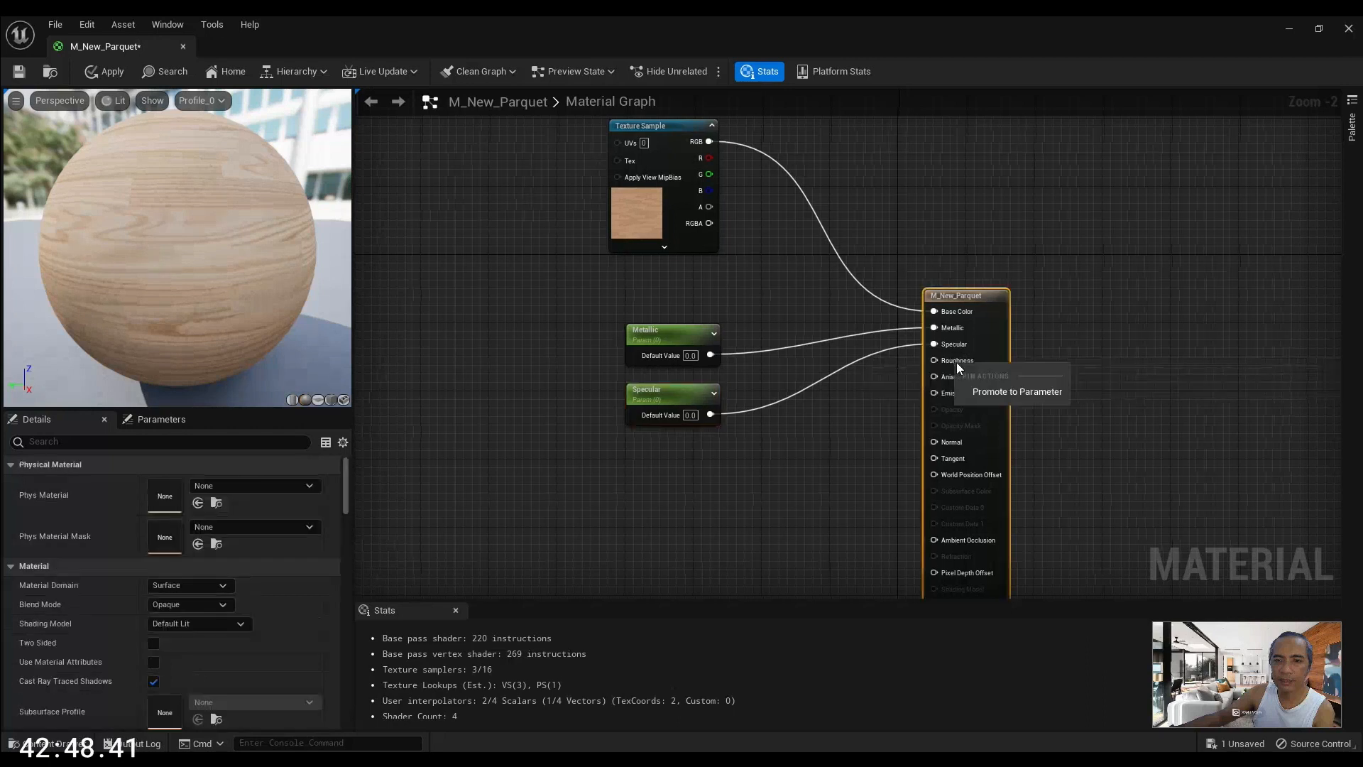
pyautogui.click(1008, 391)
pyautogui.moveTo(875, 303); pyautogui.dragTo(622, 461)
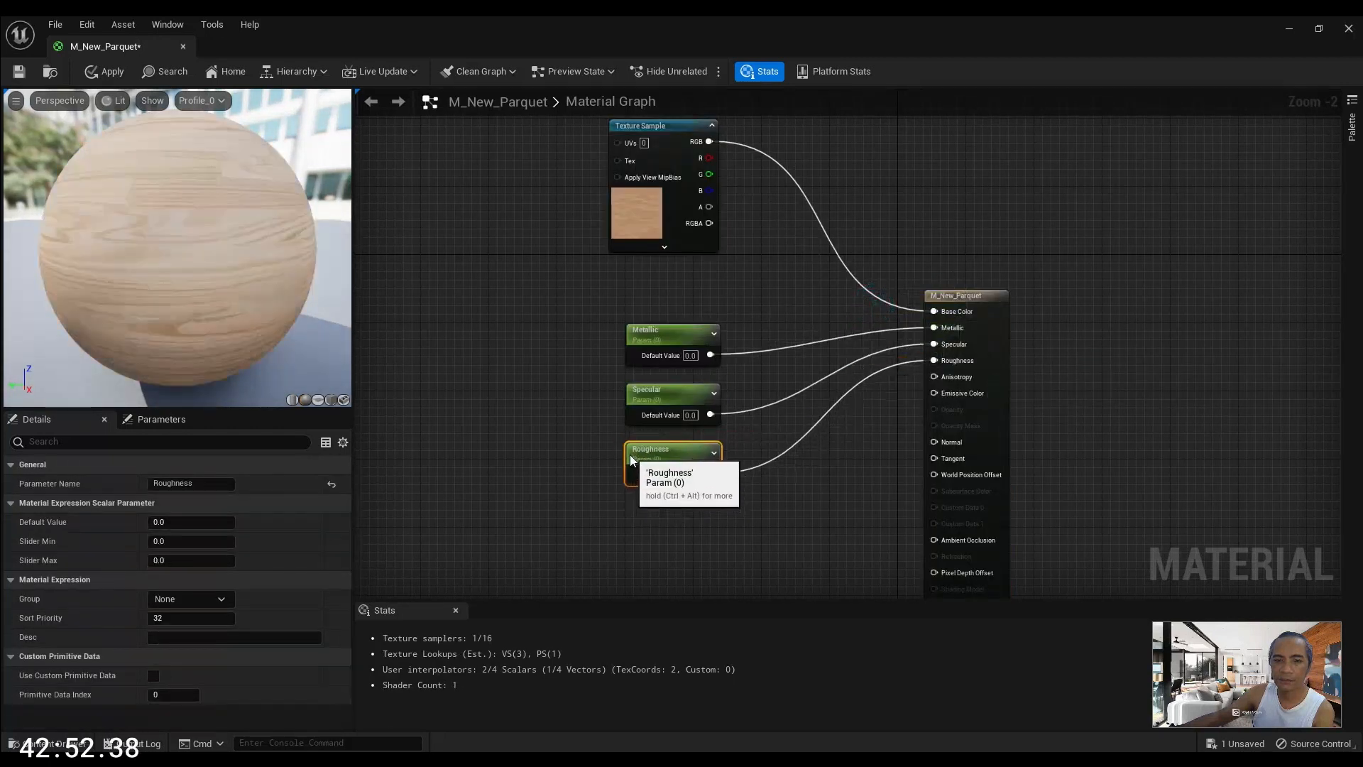
# Move the main material node farther from the parameters and align the Texture Sample above them, leaving room for more nodes
pyautogui.moveTo(774, 491); pyautogui.dragTo(868, 411, button='right')
pyautogui.moveTo(1072, 230); pyautogui.dragTo(1155, 229)
pyautogui.moveTo(836, 142); pyautogui.dragTo(835, 220, button='right')
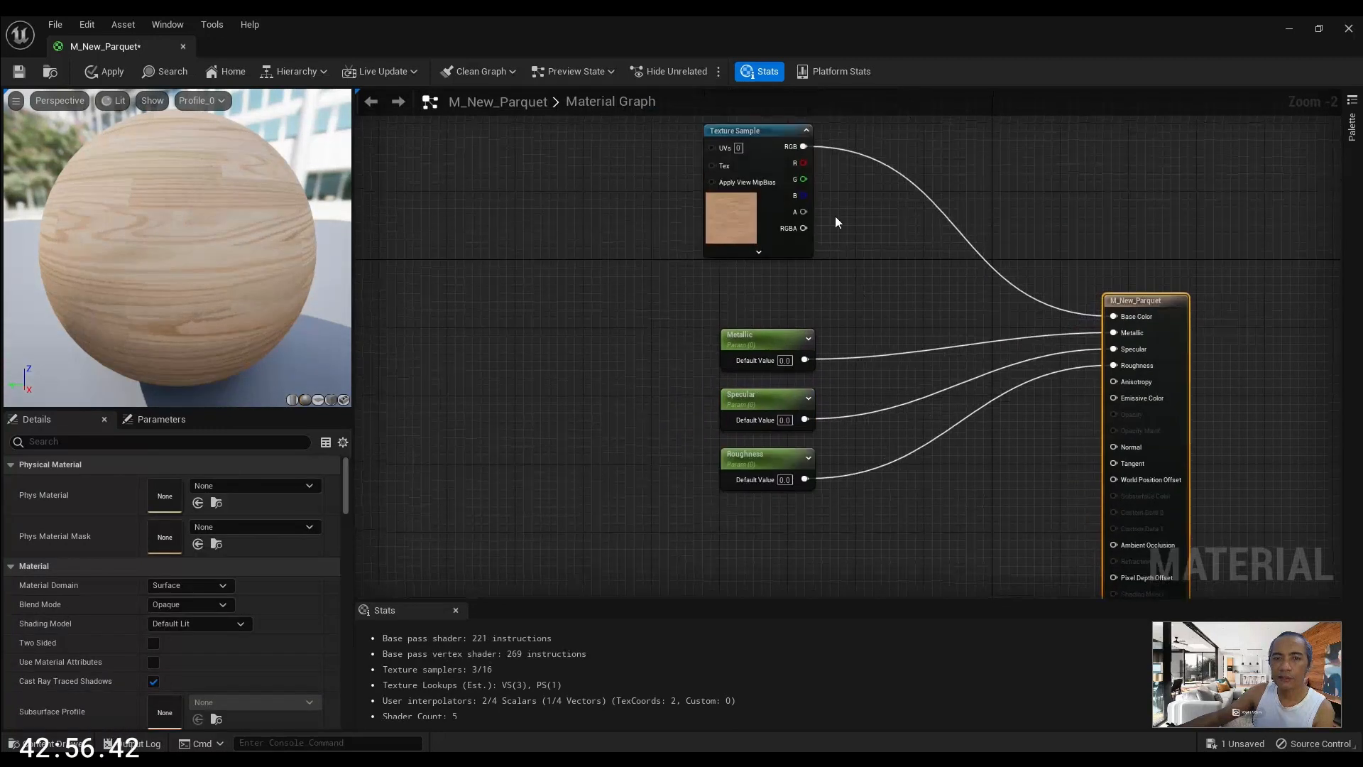
pyautogui.moveTo(765, 133); pyautogui.dragTo(775, 134)
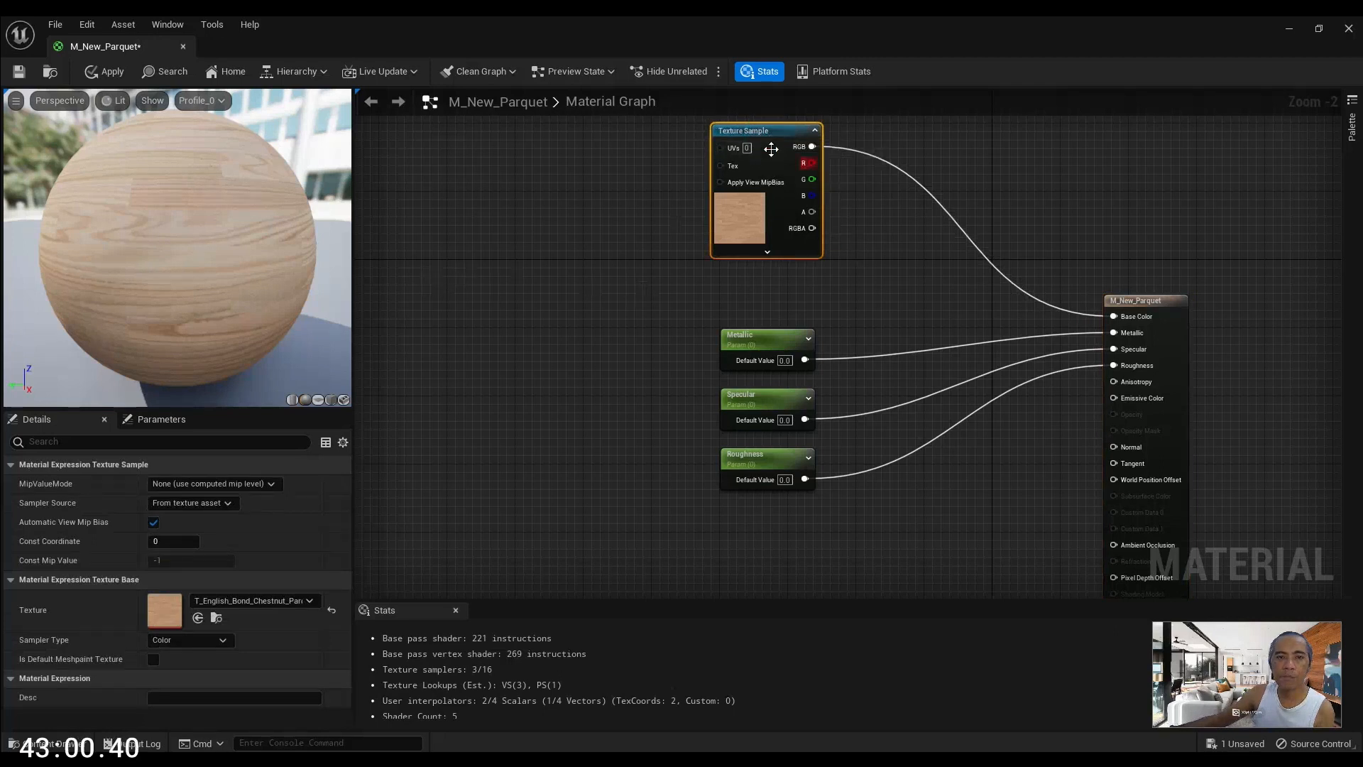
pyautogui.moveTo(609, 234); pyautogui.dragTo(645, 263, button='right')
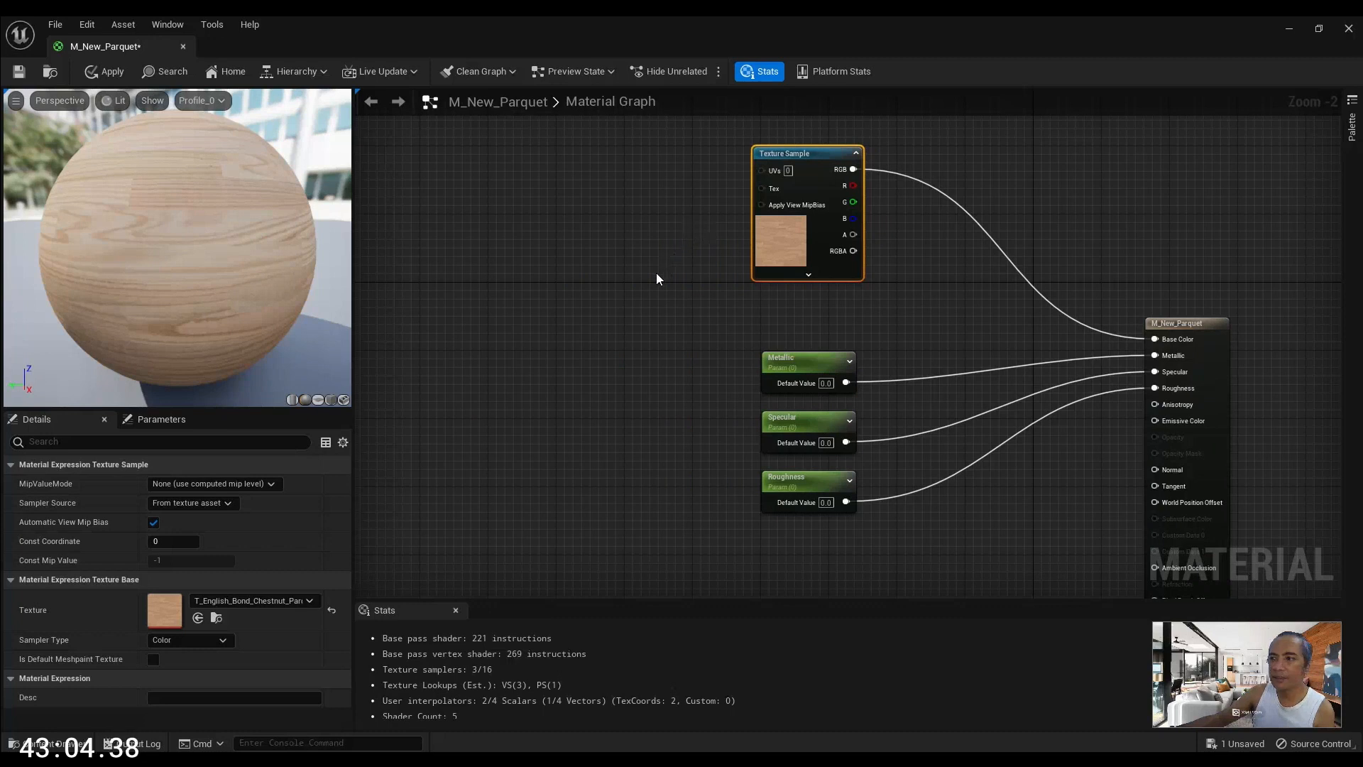
pyautogui.moveTo(612, 290); pyautogui.dragTo(658, 279, button='right')
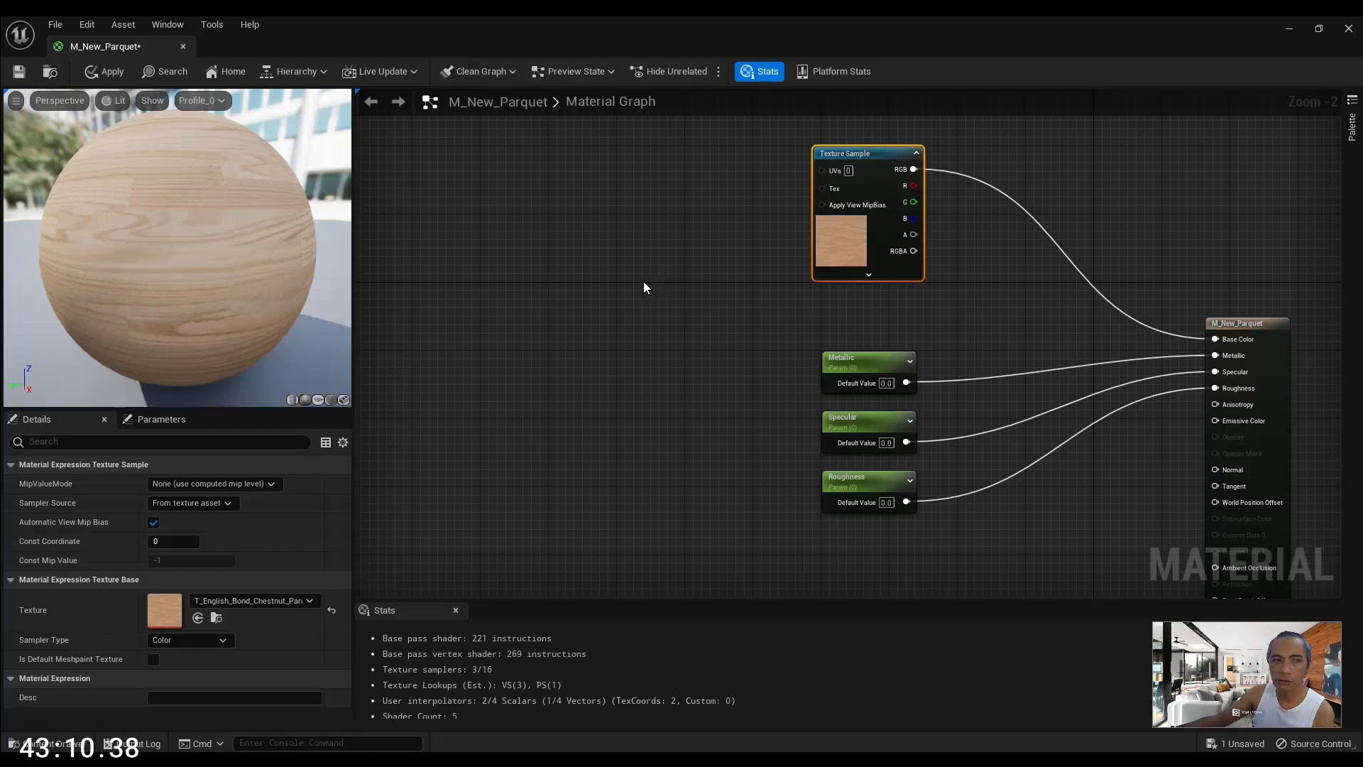
# Add a TextureCoordinate node and position it to the left of the Texture Sample
pyautogui.rightClick(426, 217)
pyautogui.write('text')
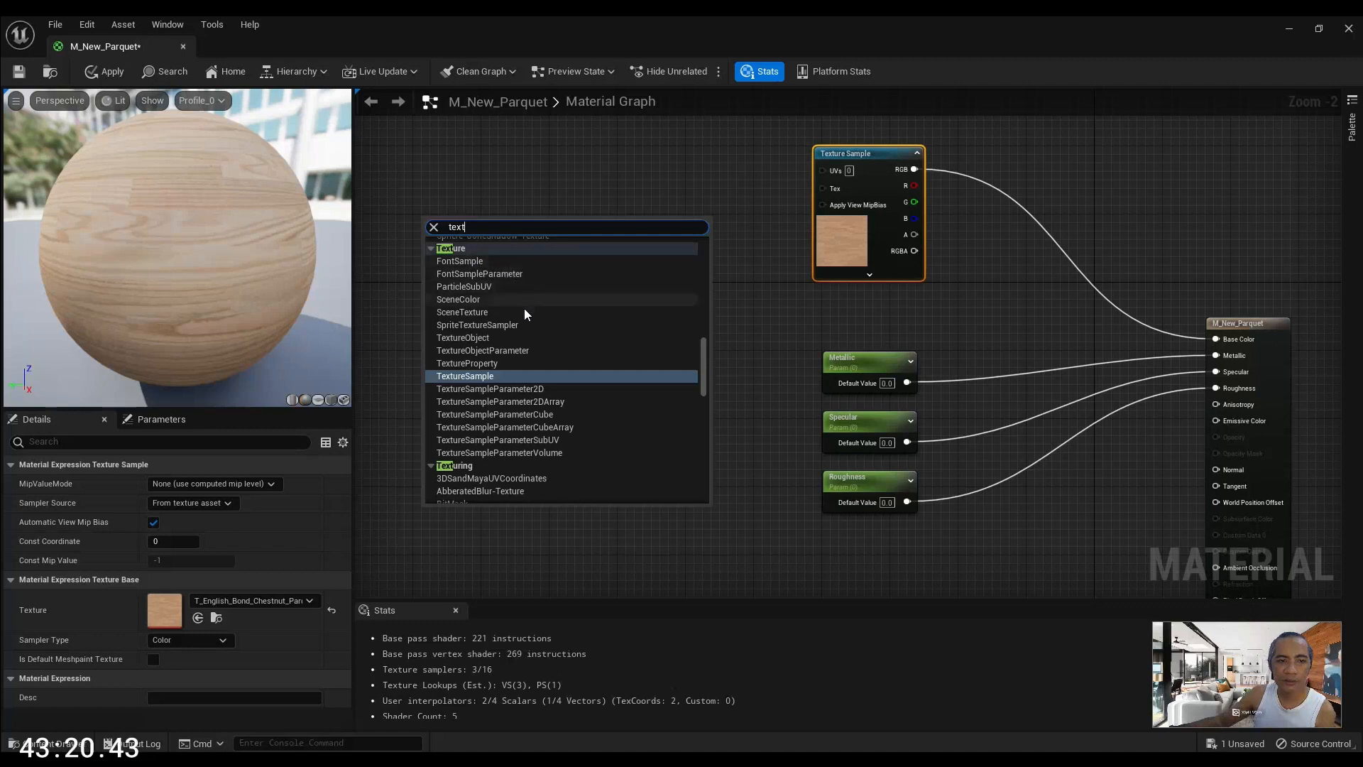
pyautogui.scroll(-2, 530, 330)
pyautogui.scroll(-6, 529, 331)
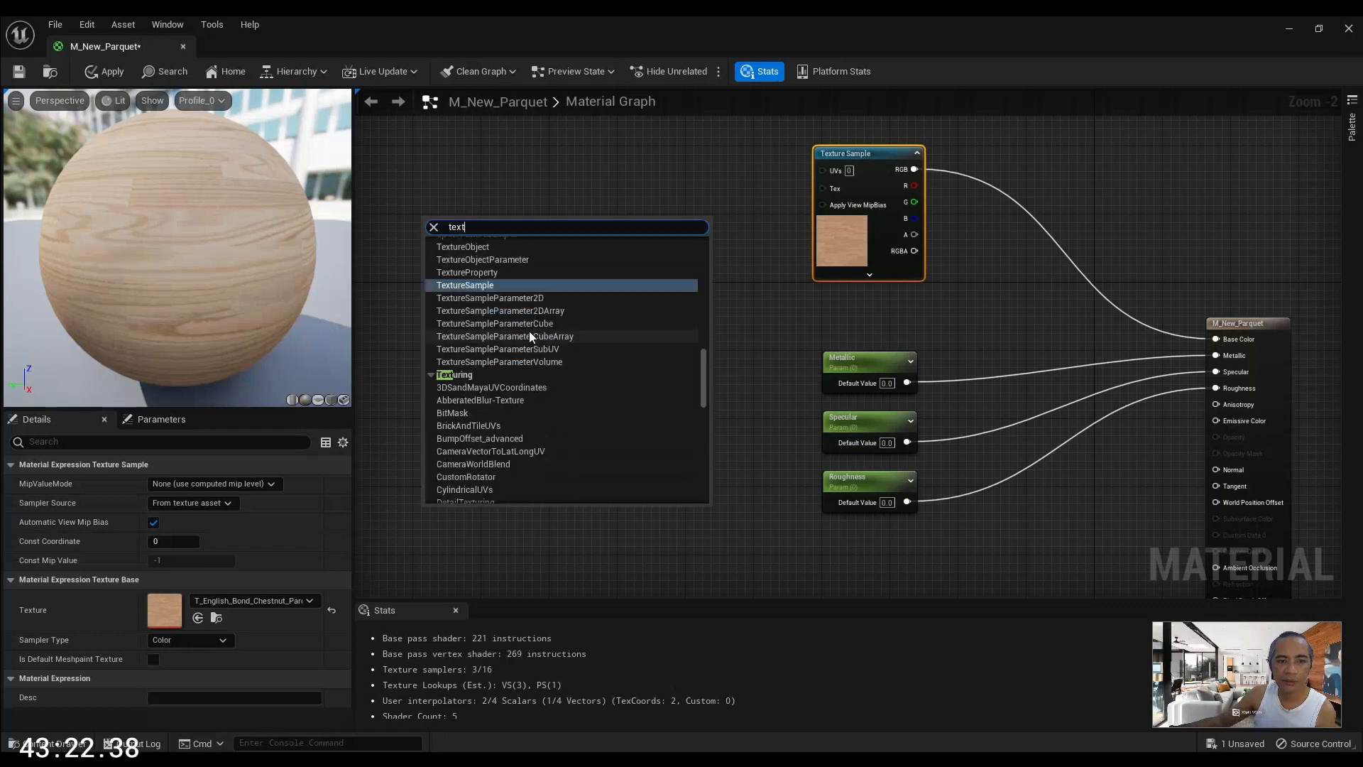
pyautogui.scroll(10, 530, 355)
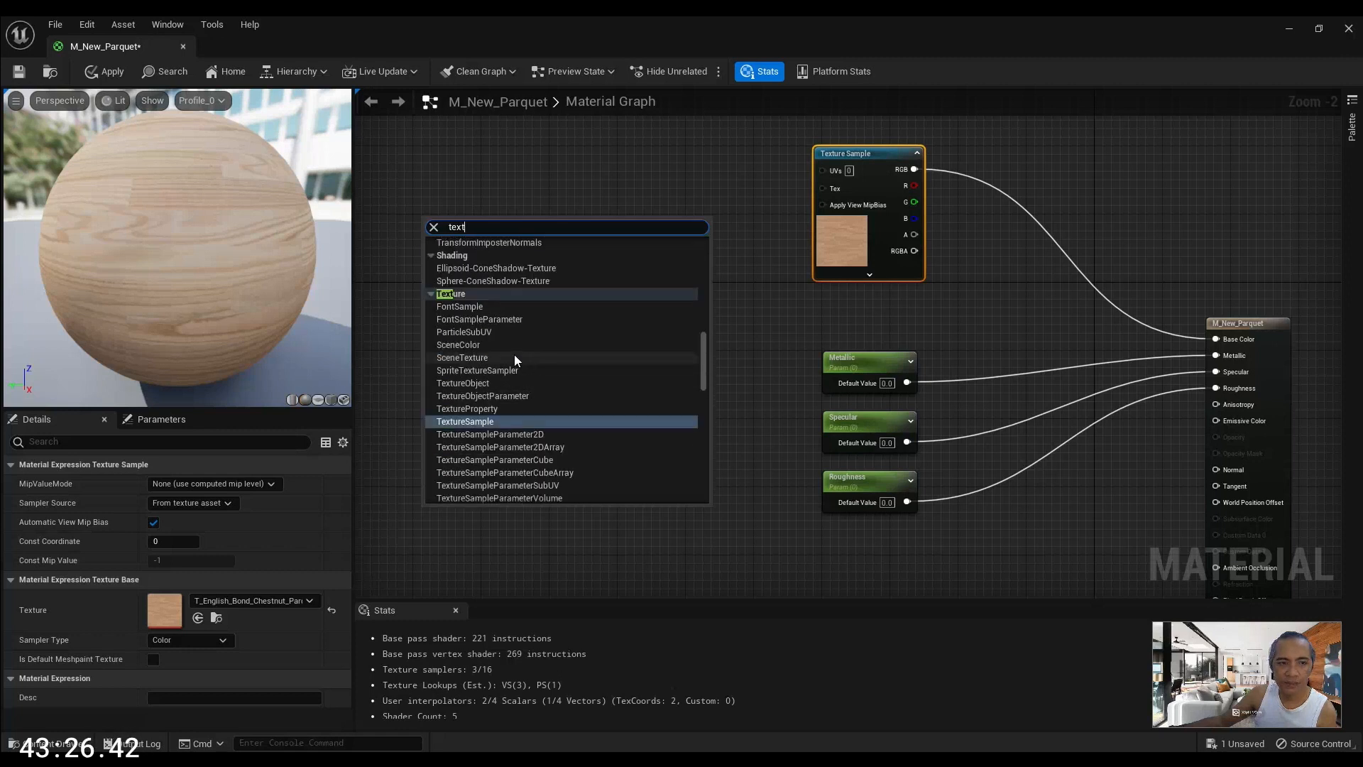
pyautogui.press('BackSpace')
pyautogui.write('co')
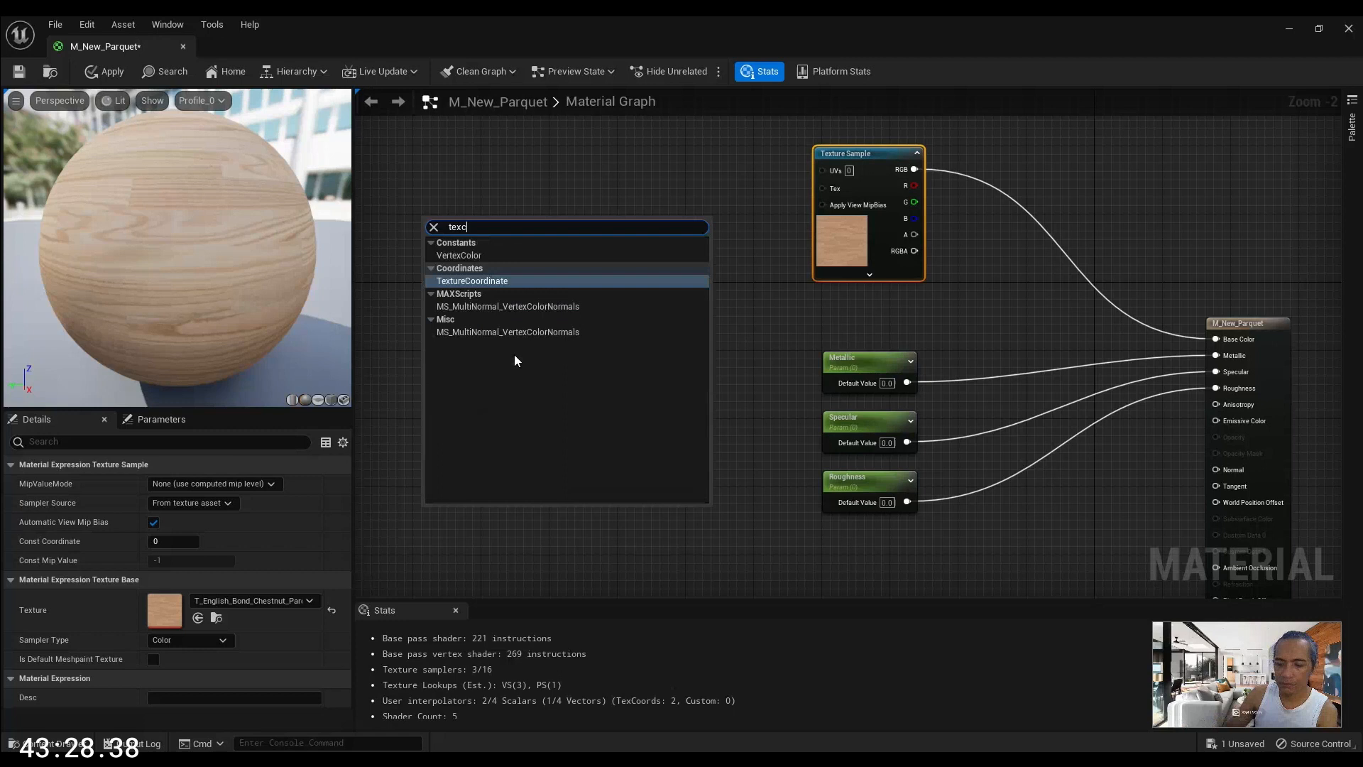
pyautogui.click(492, 281)
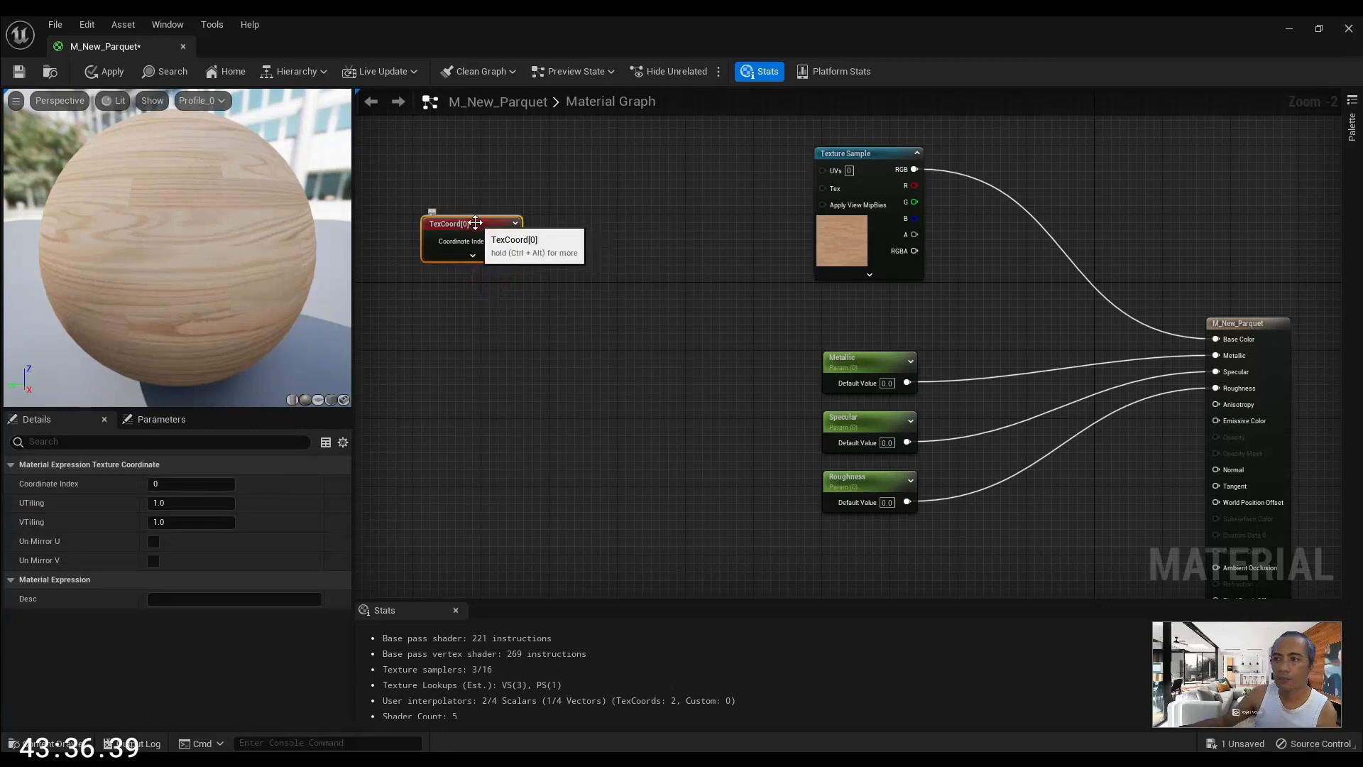
pyautogui.moveTo(478, 227); pyautogui.dragTo(469, 266)
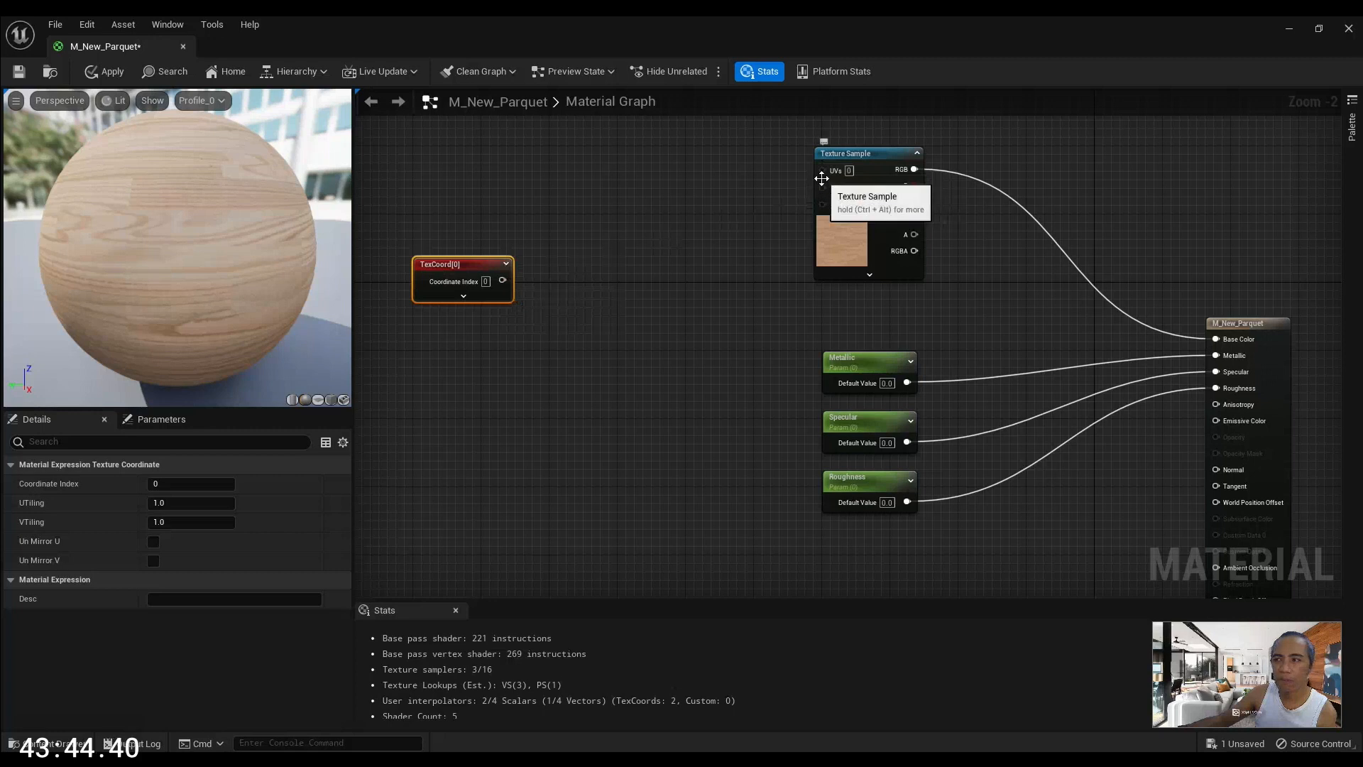
# Move the TexCoord node farther away from the Texture Sample and slightly upward to make room for more nodes
pyautogui.moveTo(689, 298); pyautogui.dragTo(696, 306, button='right')
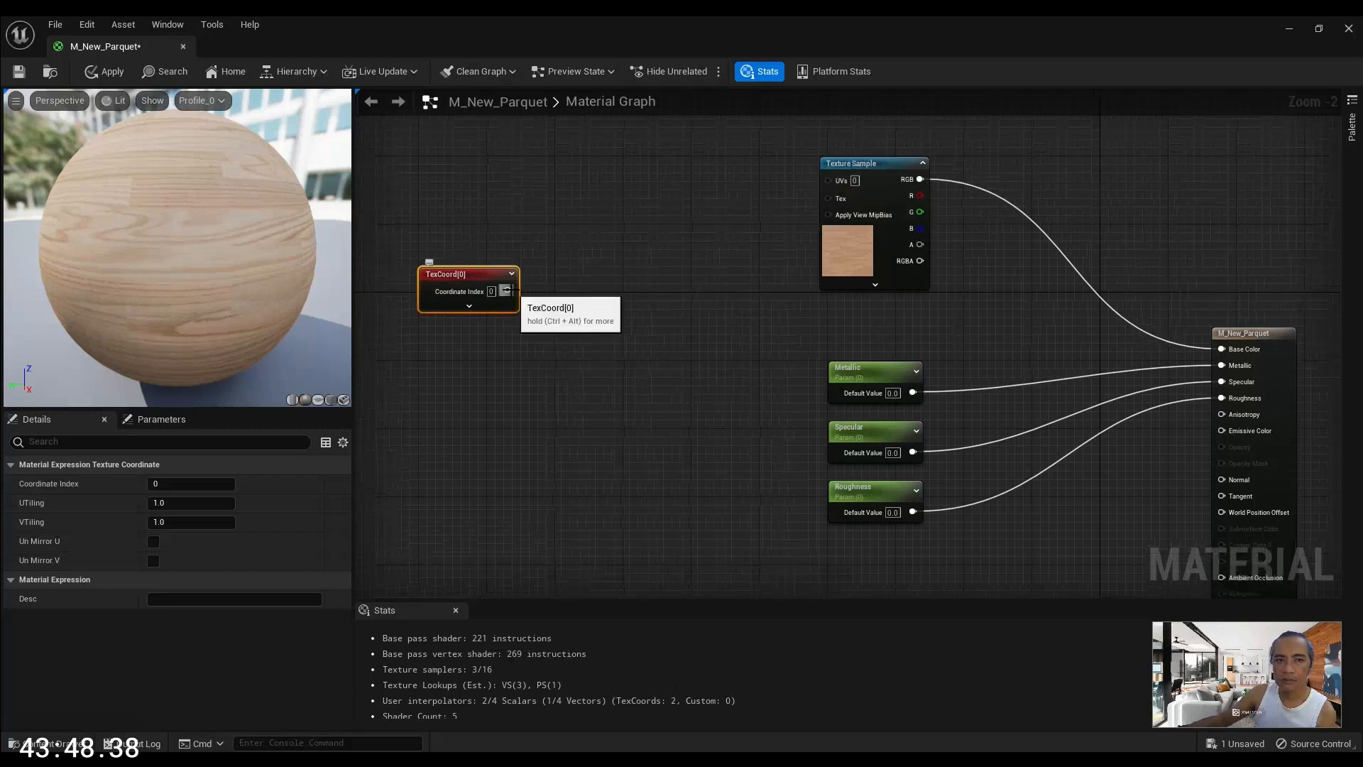
pyautogui.moveTo(598, 300); pyautogui.dragTo(641, 301, button='right')
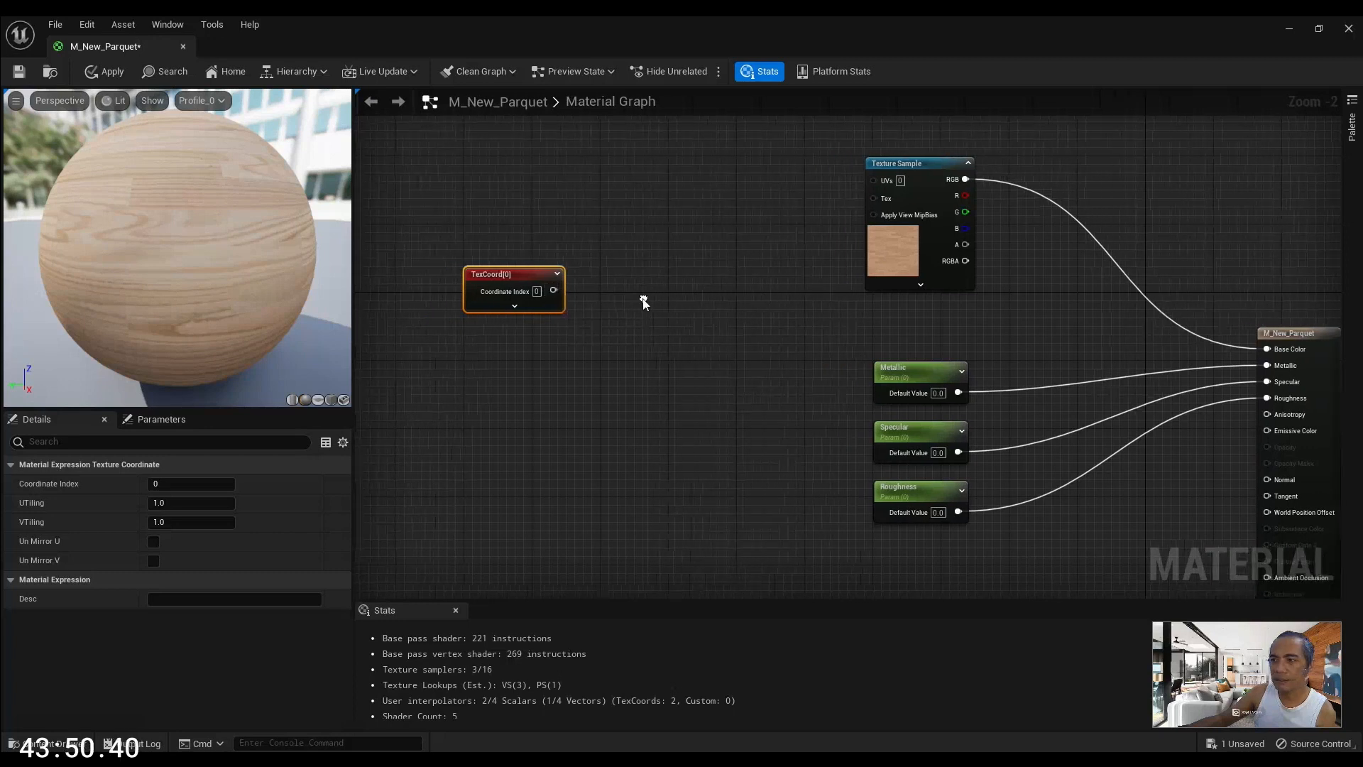
pyautogui.moveTo(537, 277); pyautogui.dragTo(512, 277)
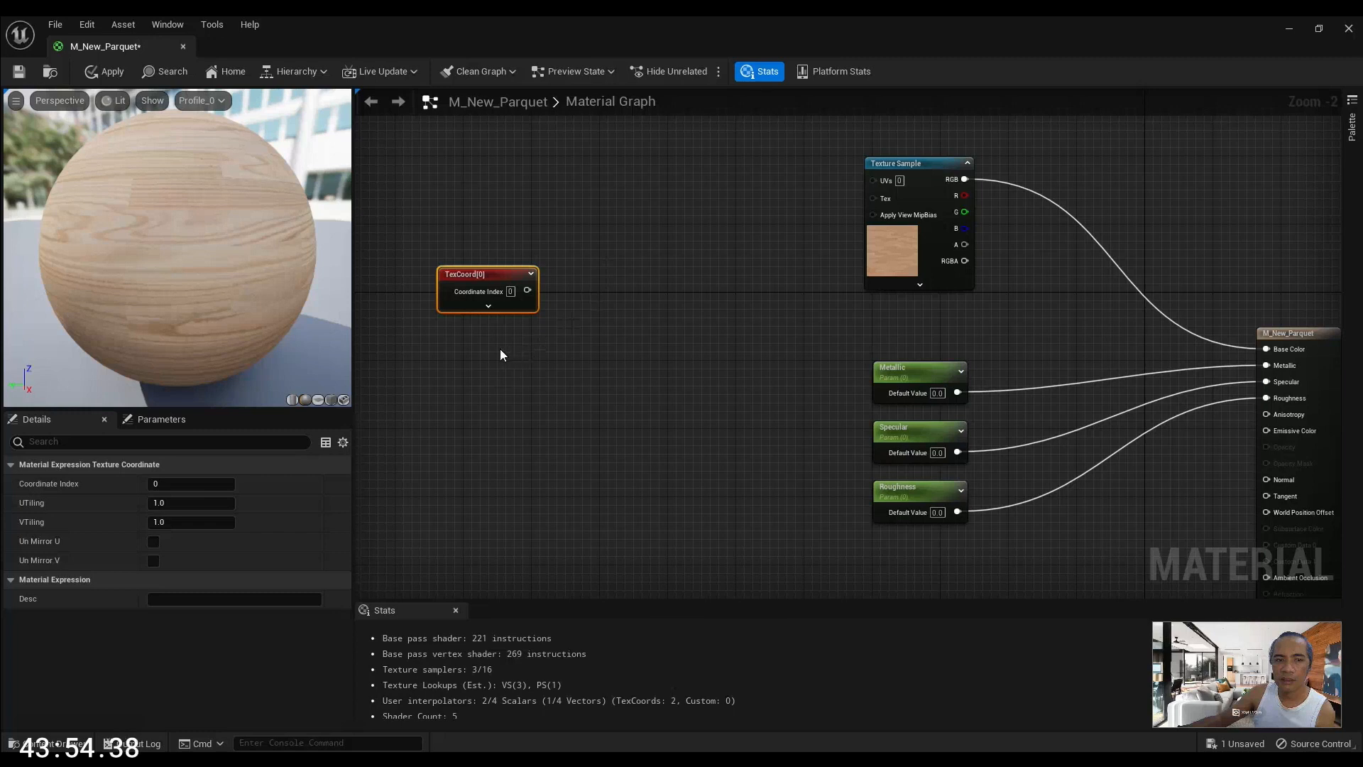
pyautogui.moveTo(488, 283); pyautogui.dragTo(497, 265)
pyautogui.rightClick(492, 332)
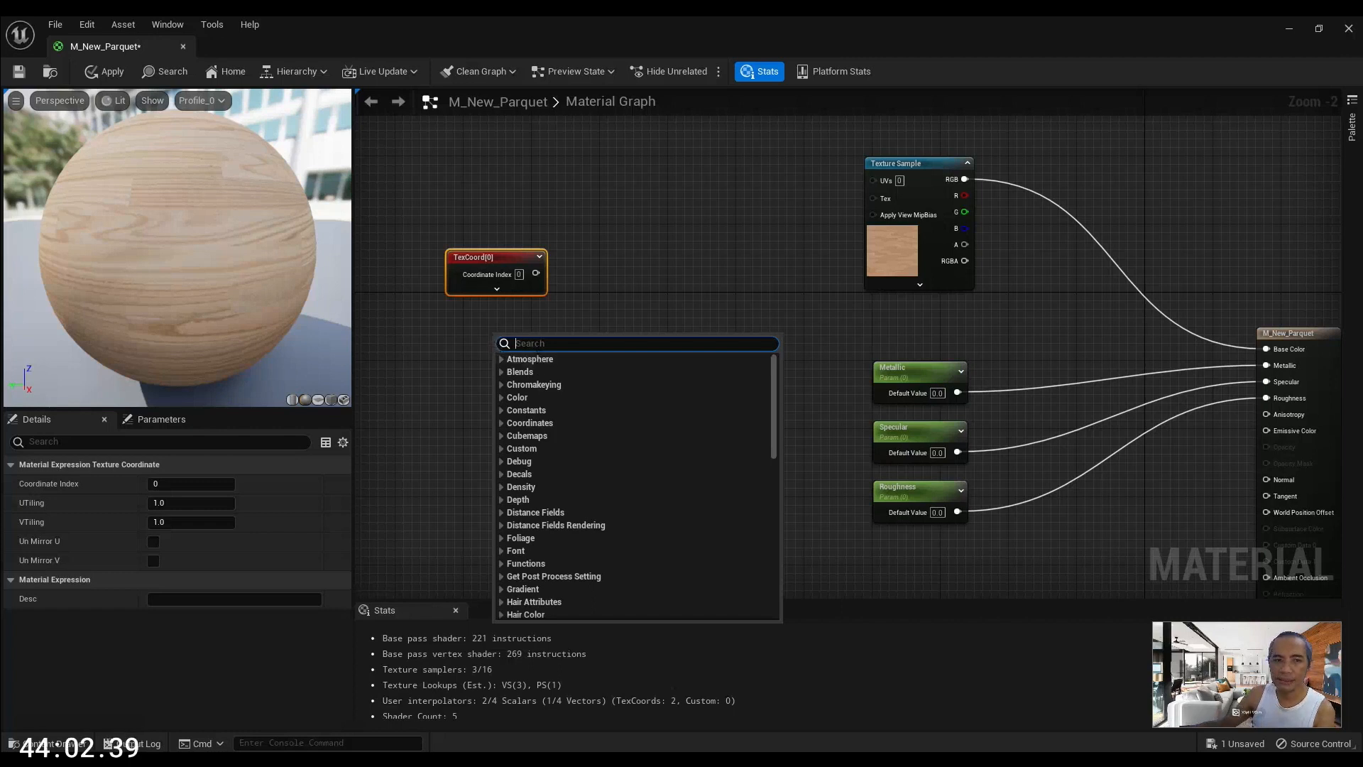
pyautogui.press('Escape')
pyautogui.click(569, 310)
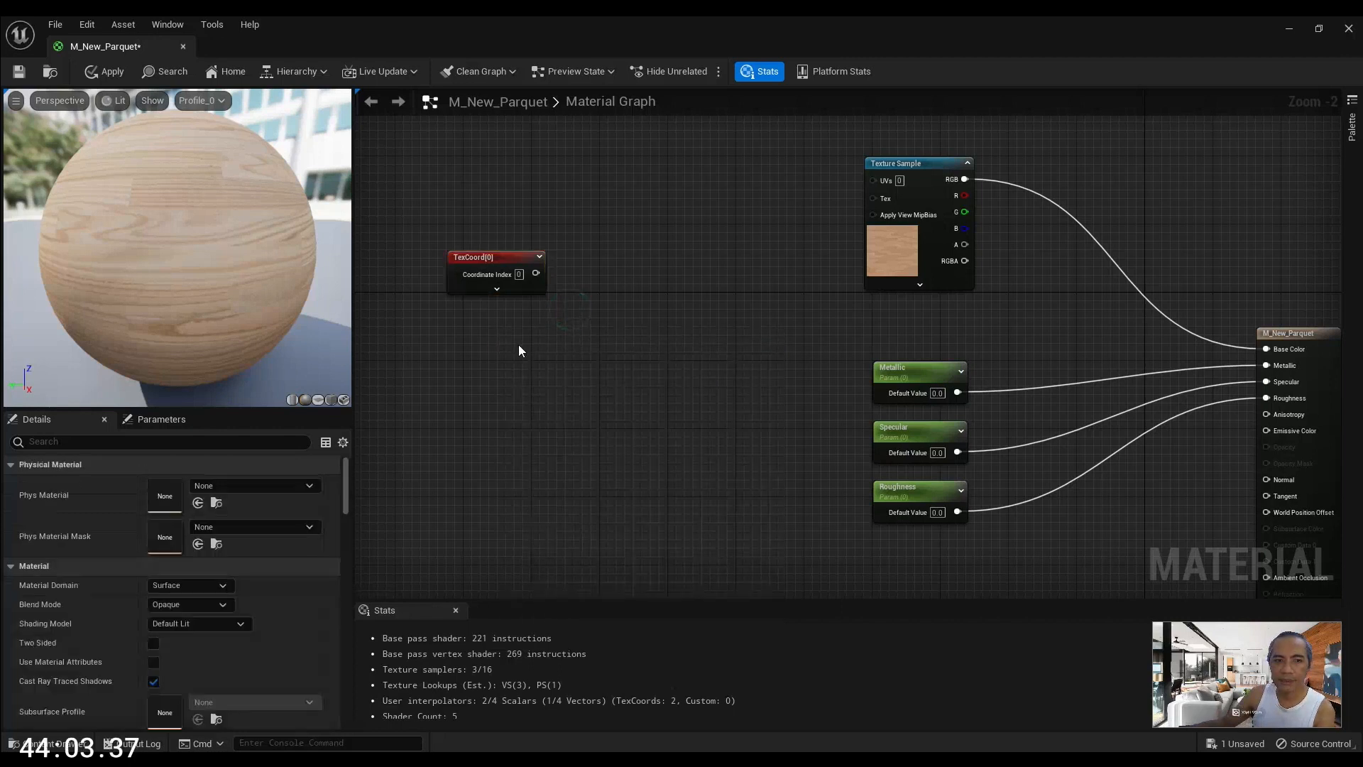
# Add a Constant node and position it below the TexCoord node
pyautogui.click(514, 381)
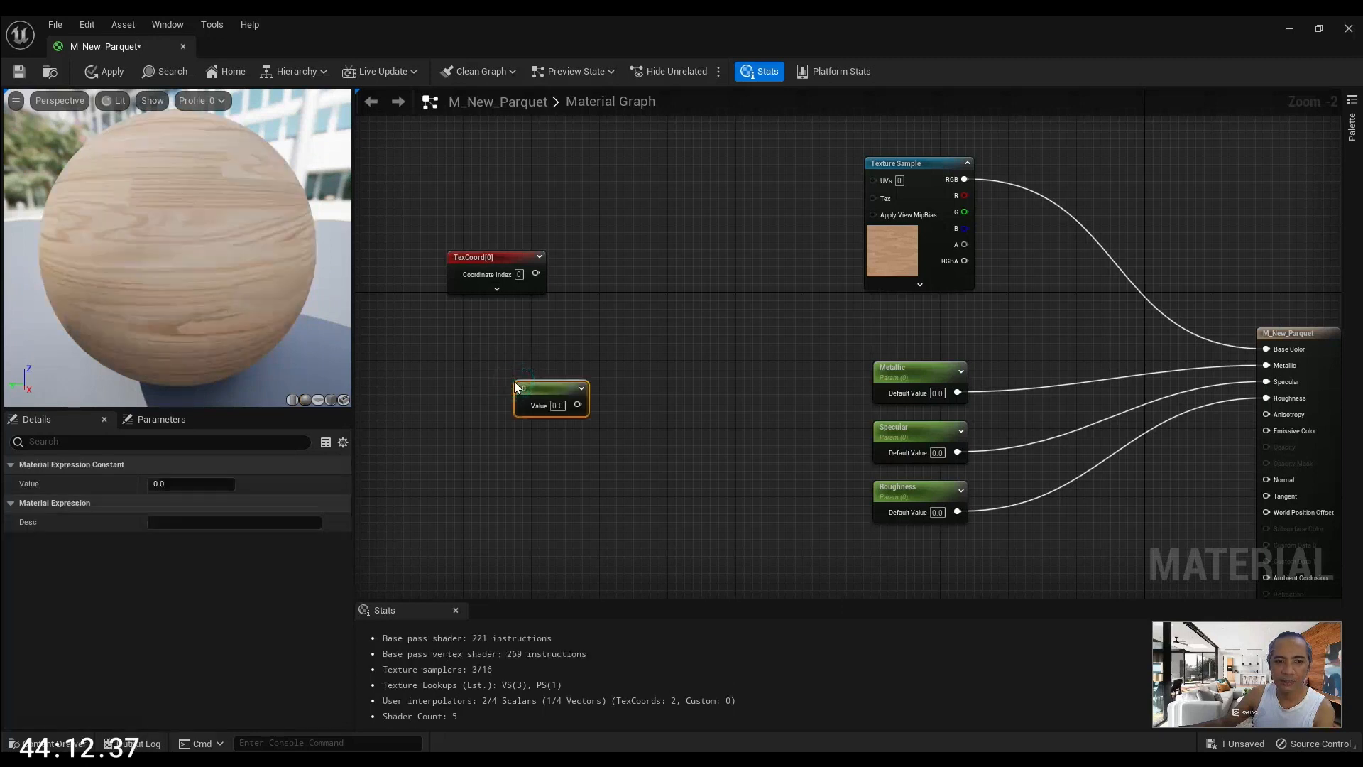
pyautogui.moveTo(559, 390); pyautogui.dragTo(511, 357)
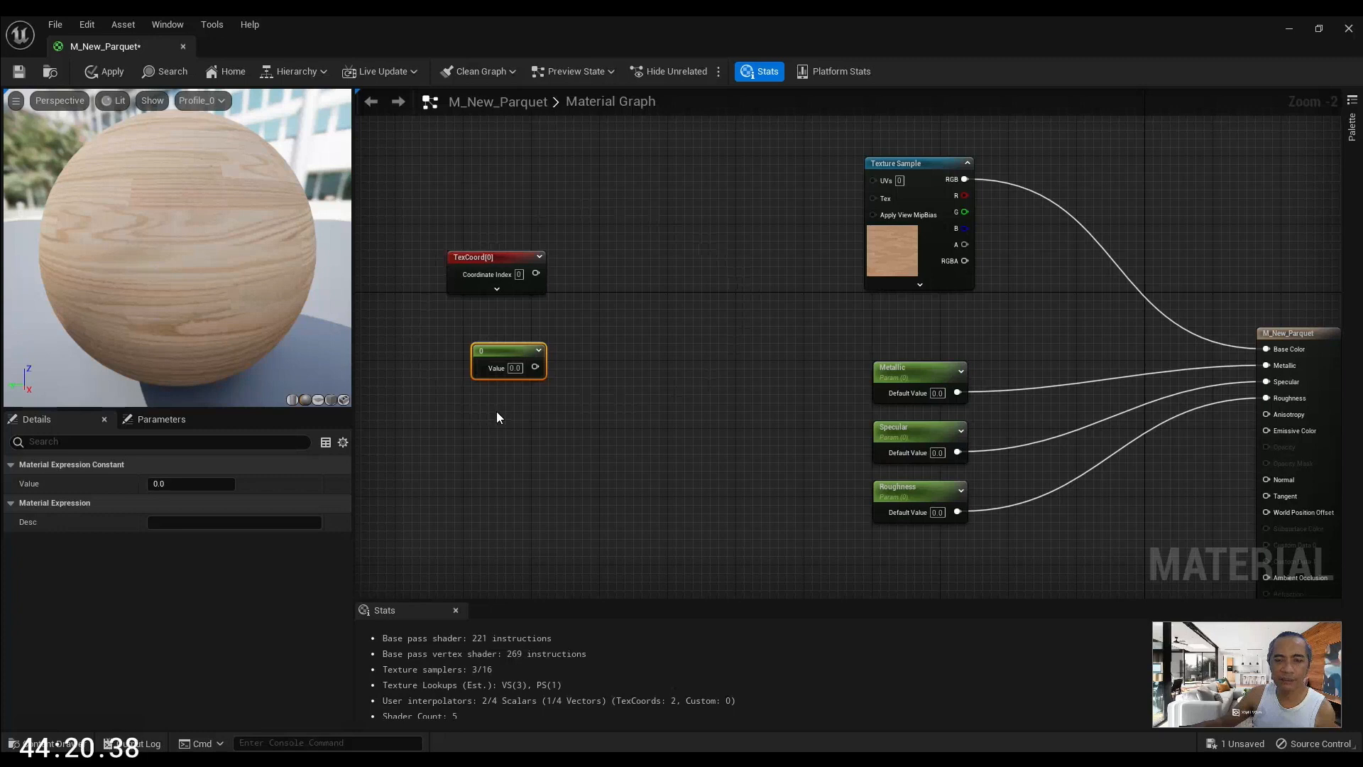
pyautogui.moveTo(508, 350); pyautogui.dragTo(511, 376)
# Convert the Constant node to a parameter named Tiling and place it directly beneath the TexCoord node
pyautogui.rightClick(511, 377)
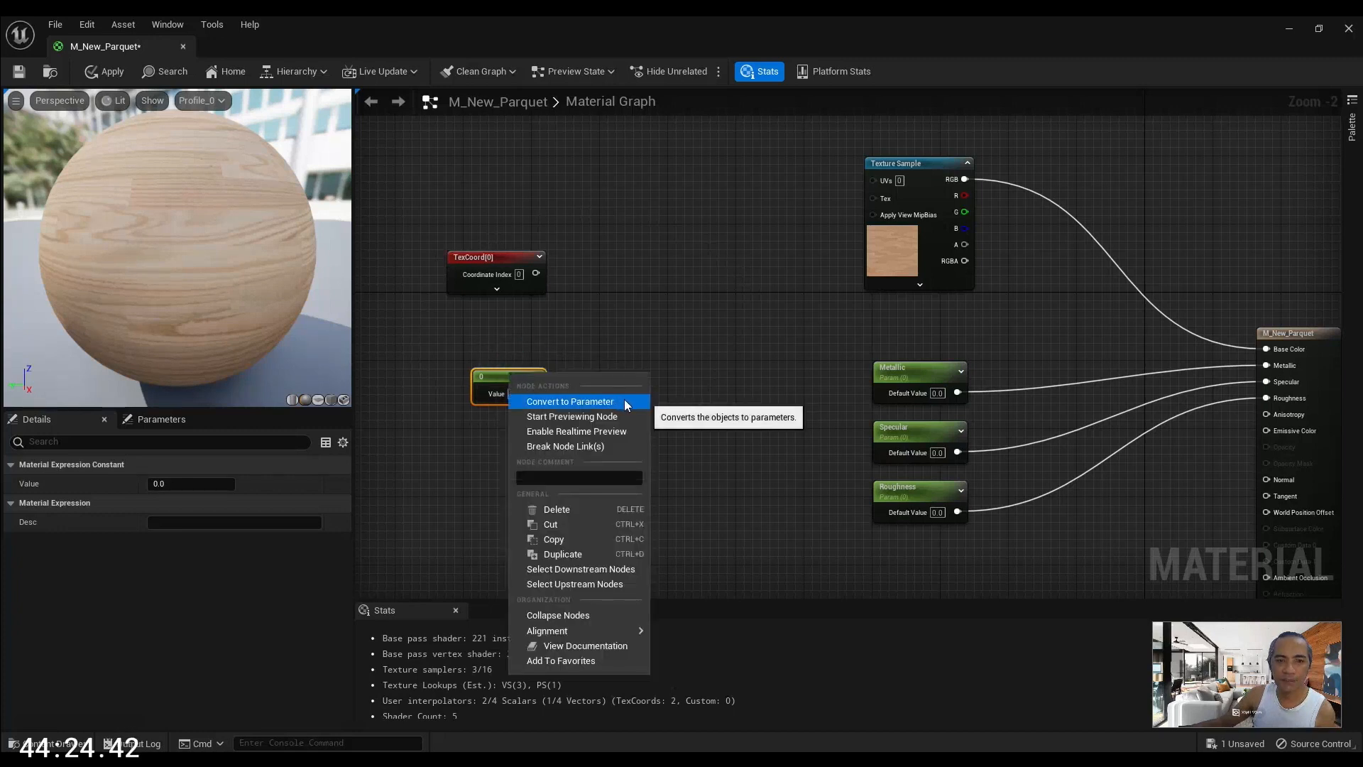
pyautogui.click(602, 403)
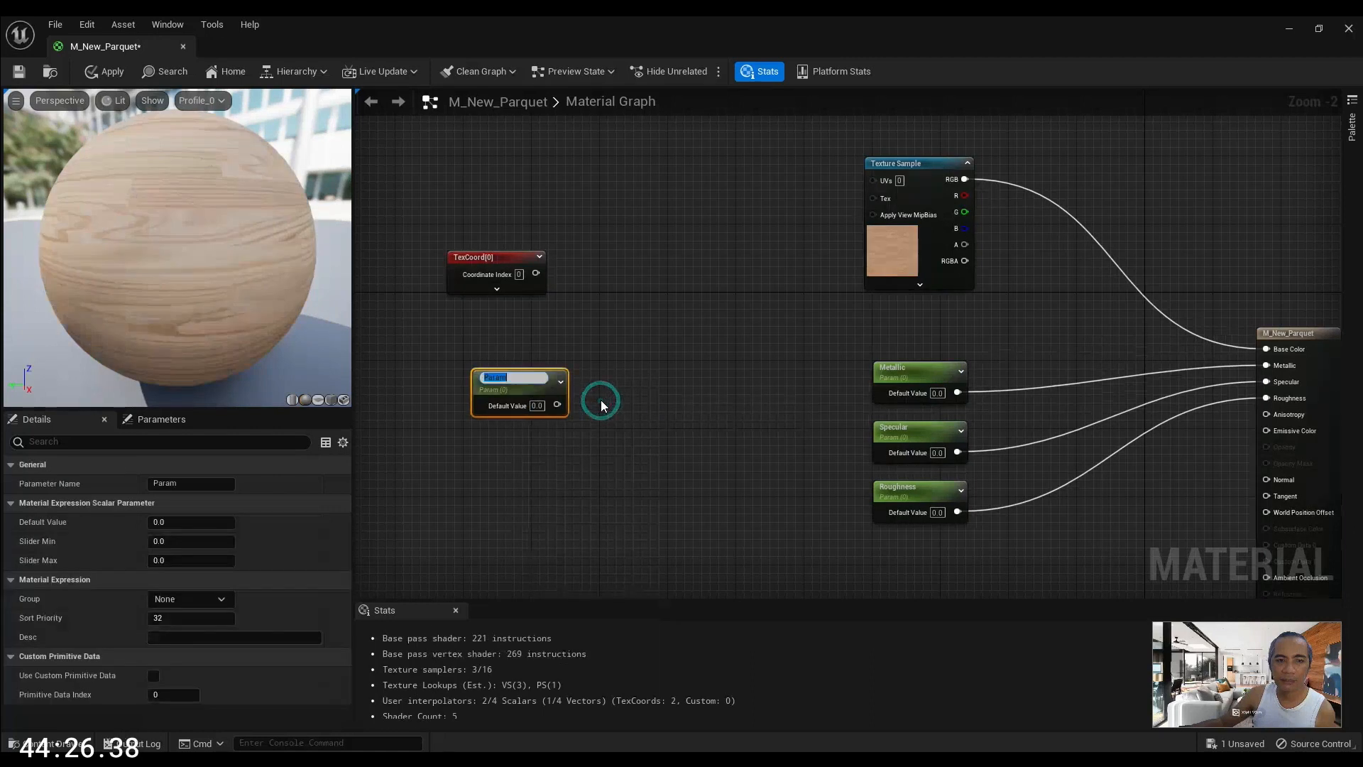
pyautogui.click(190, 481)
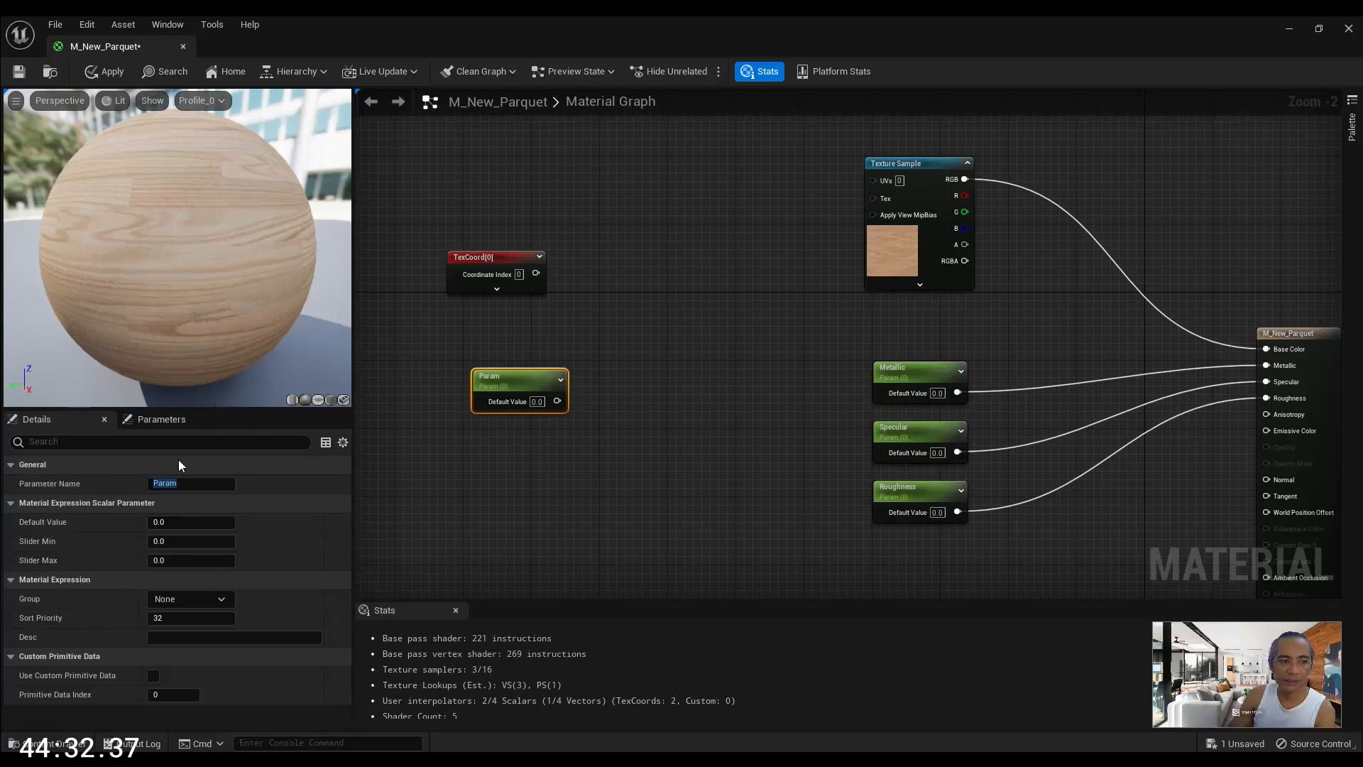
pyautogui.moveTo(192, 484); pyautogui.dragTo(113, 486)
pyautogui.write('Tiling')
pyautogui.press('Return')
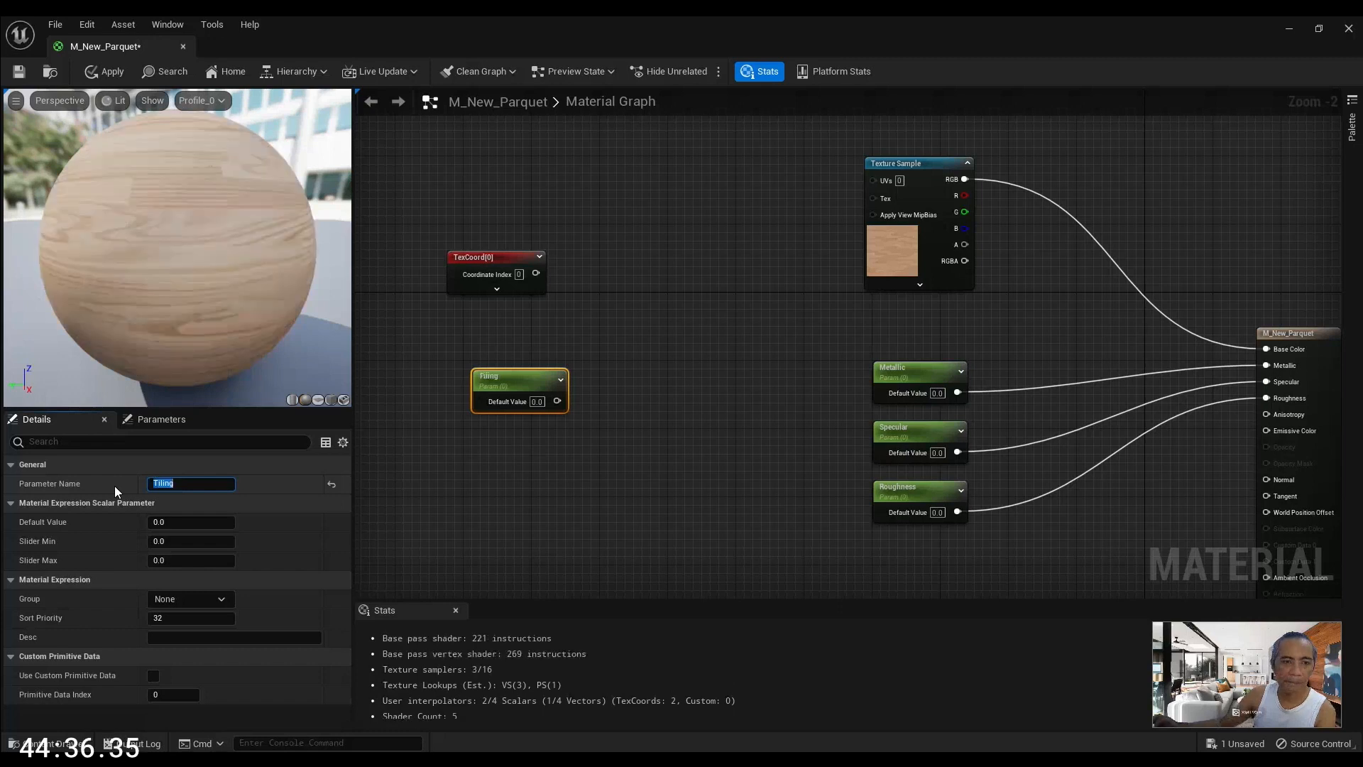
pyautogui.moveTo(535, 381); pyautogui.dragTo(516, 321)
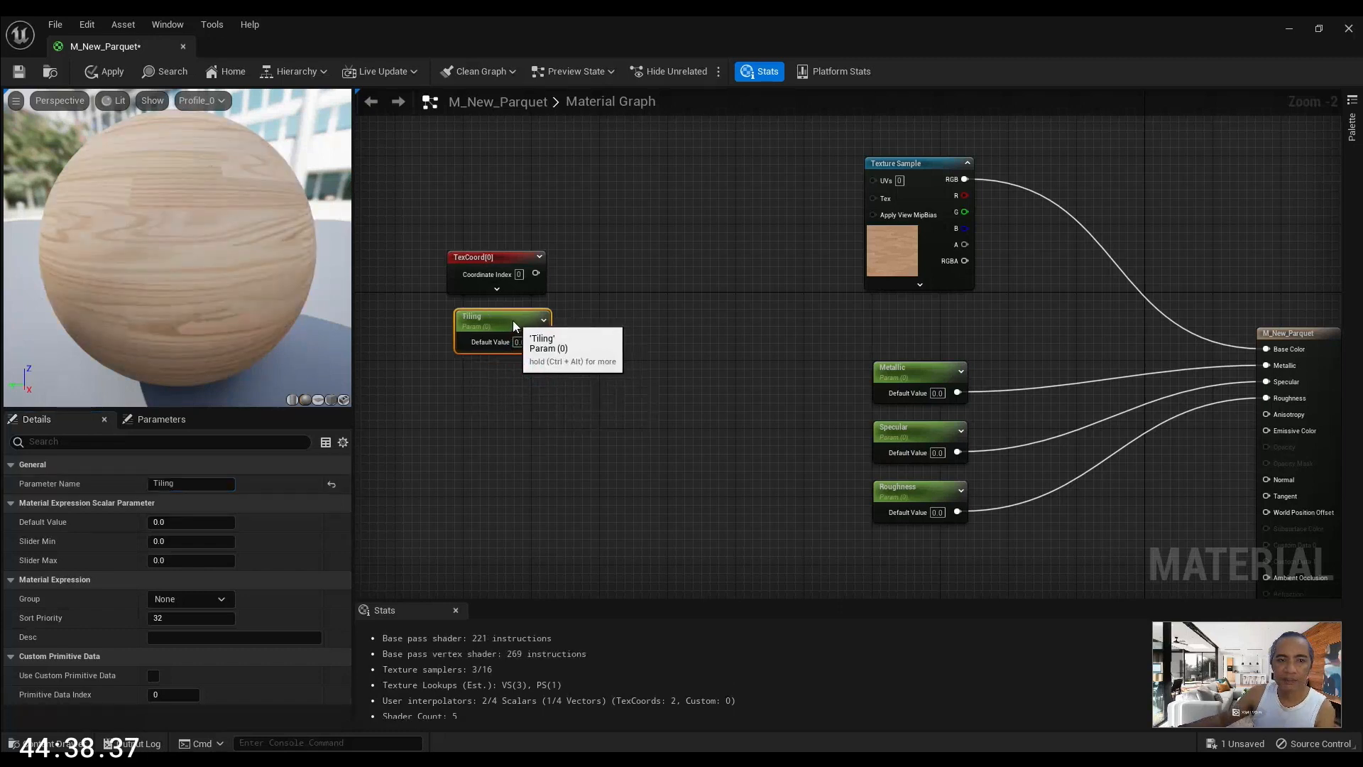
pyautogui.click(652, 327)
# Add a Multiply node fed by the TexCoord output at input A and align it level with TexCoord
pyautogui.moveTo(566, 287); pyautogui.dragTo(607, 343, button='right')
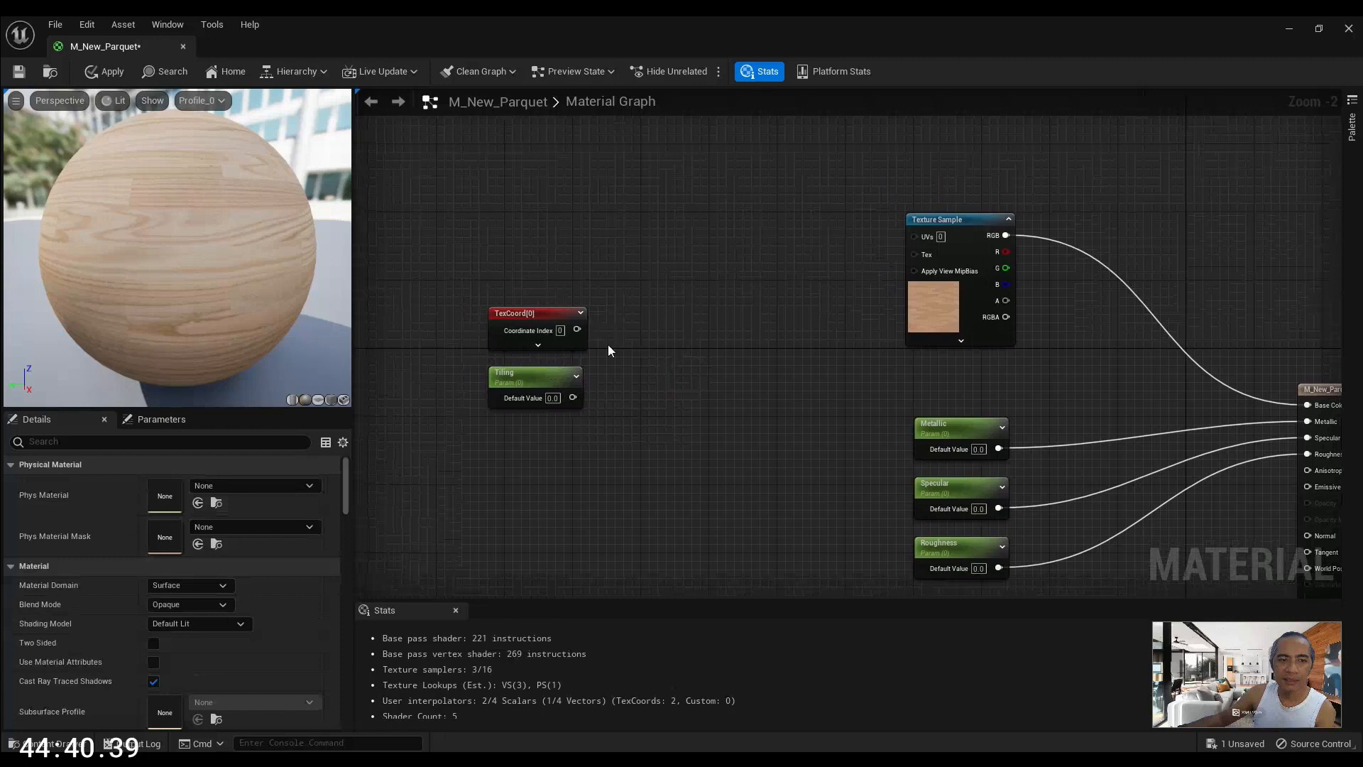
pyautogui.scroll(2, 538, 301)
pyautogui.click(518, 309)
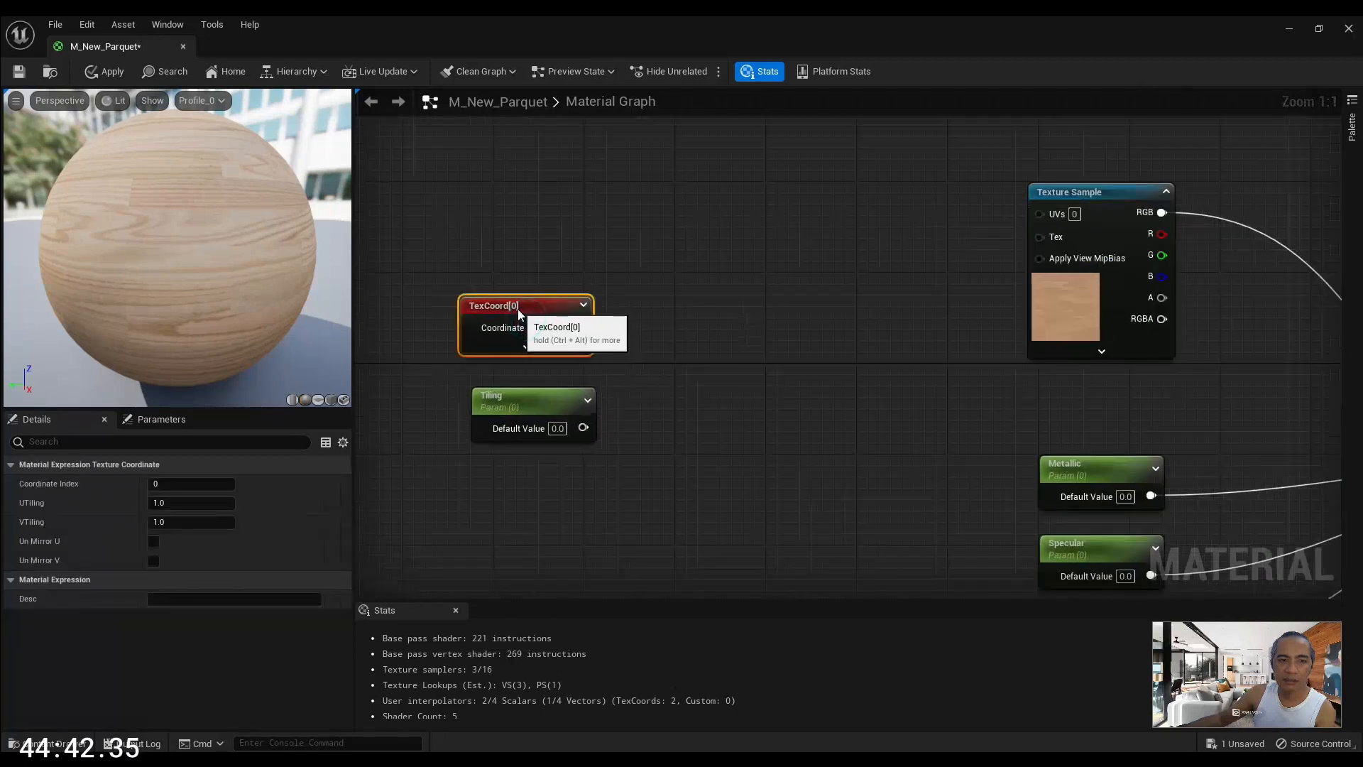
pyautogui.moveTo(702, 390); pyautogui.dragTo(630, 387, button='right')
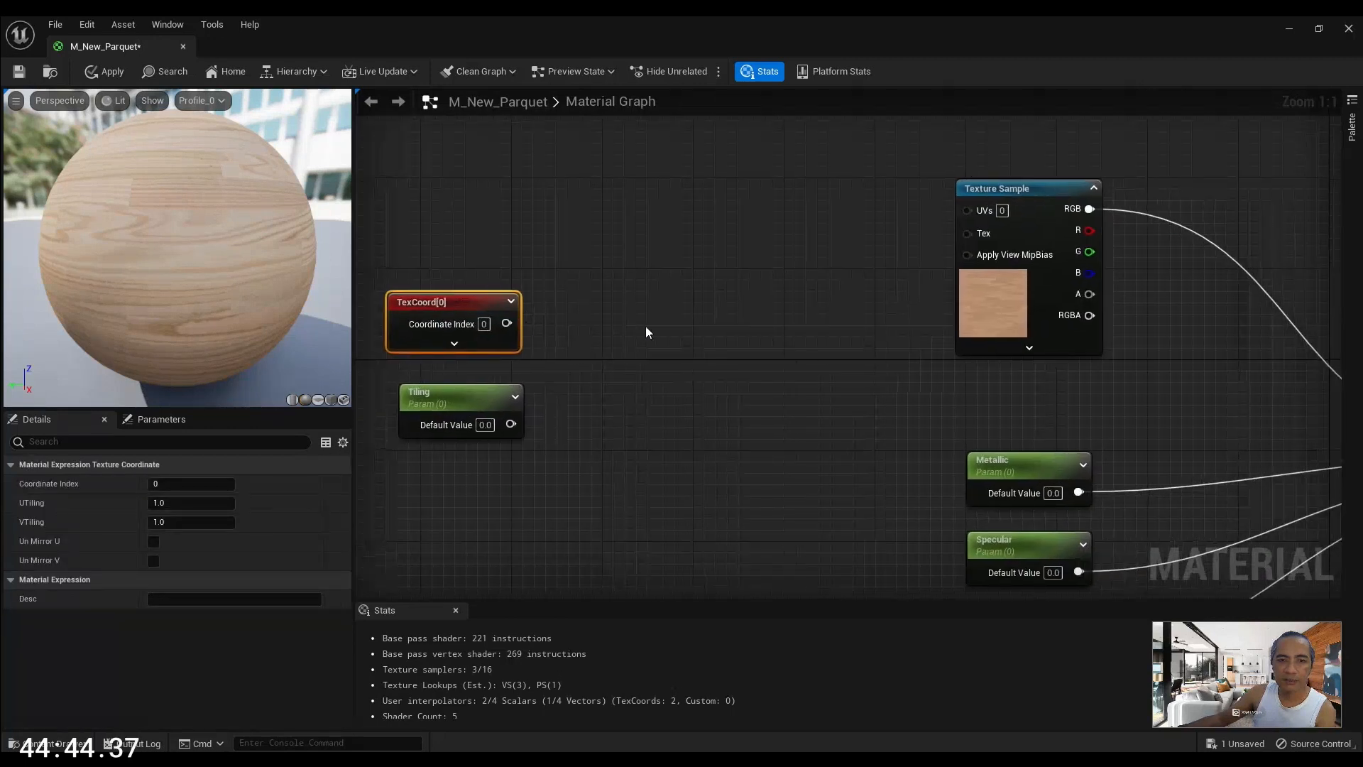
pyautogui.moveTo(646, 327); pyautogui.dragTo(632, 334, button='right')
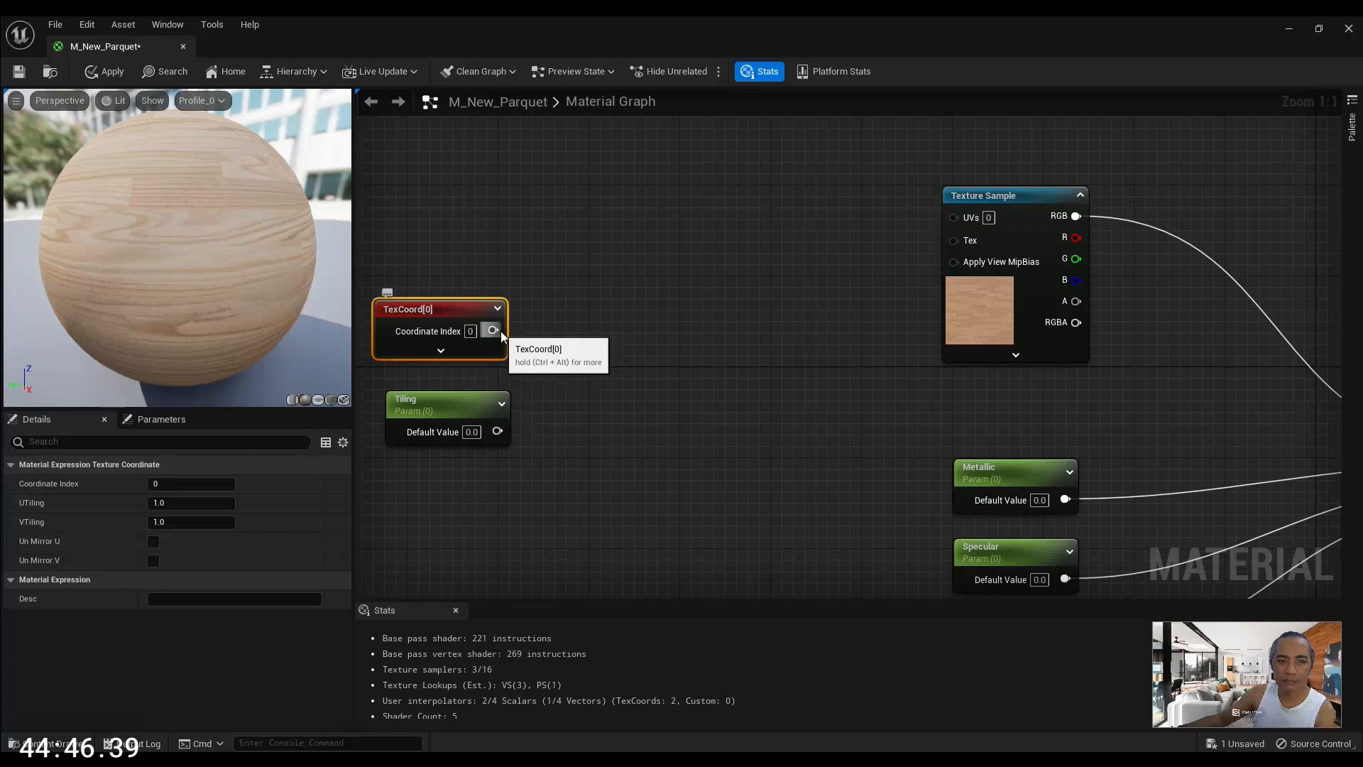
pyautogui.moveTo(497, 330); pyautogui.dragTo(656, 327)
pyautogui.write('multi')
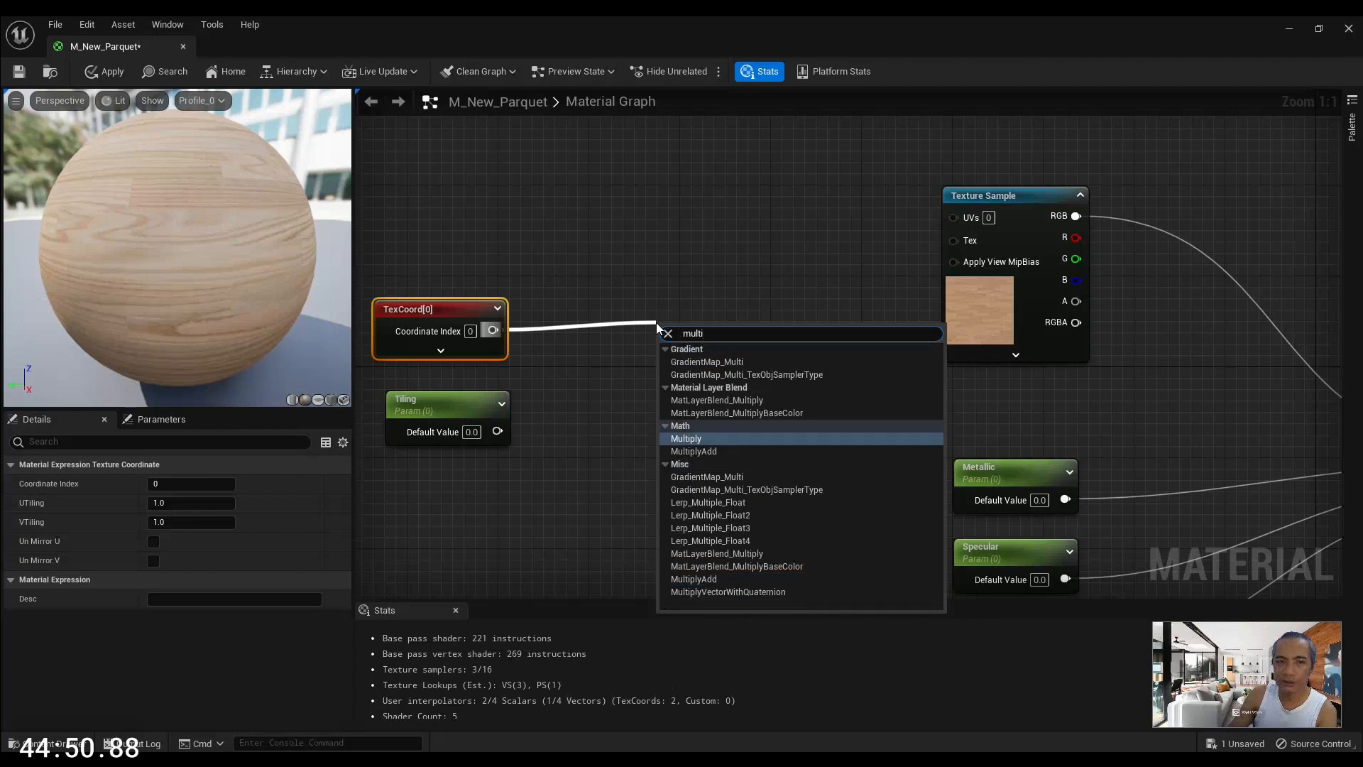
pyautogui.click(713, 439)
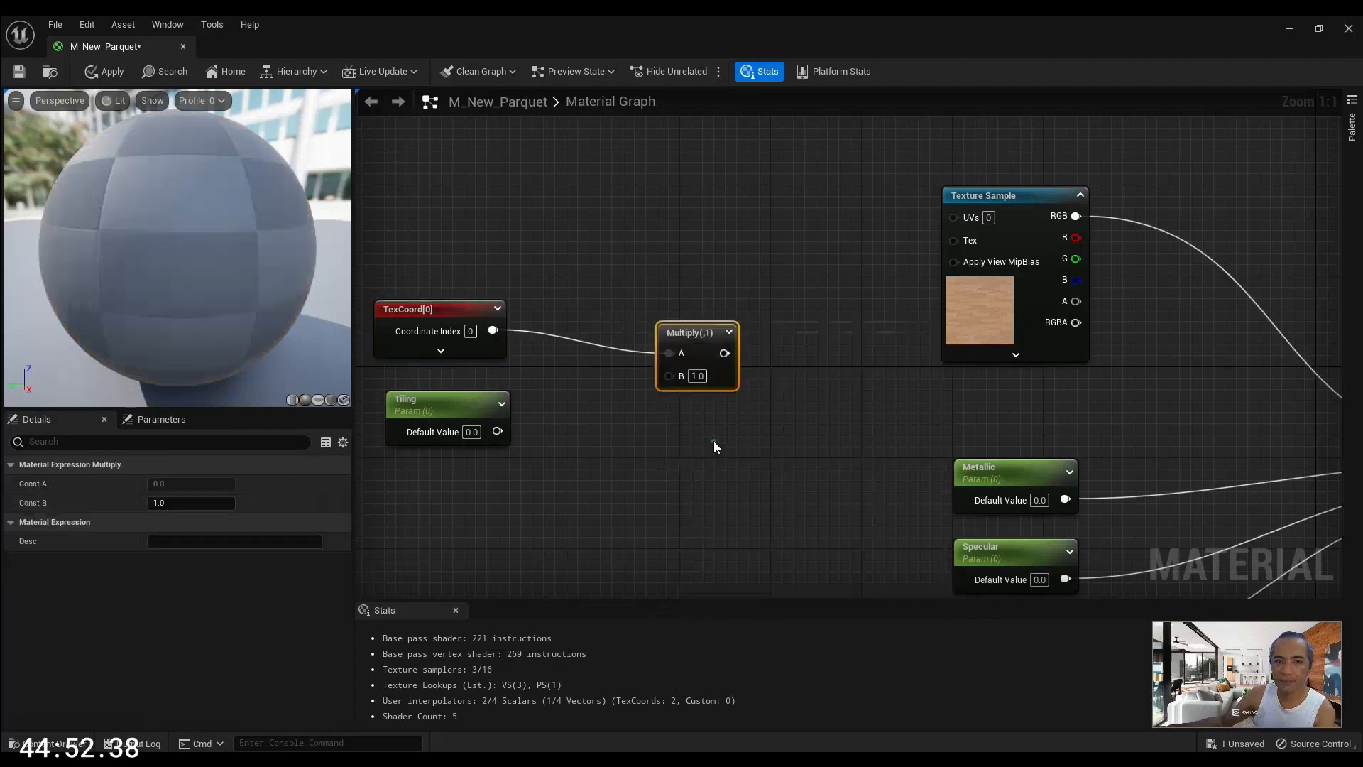
pyautogui.moveTo(685, 327); pyautogui.dragTo(663, 304)
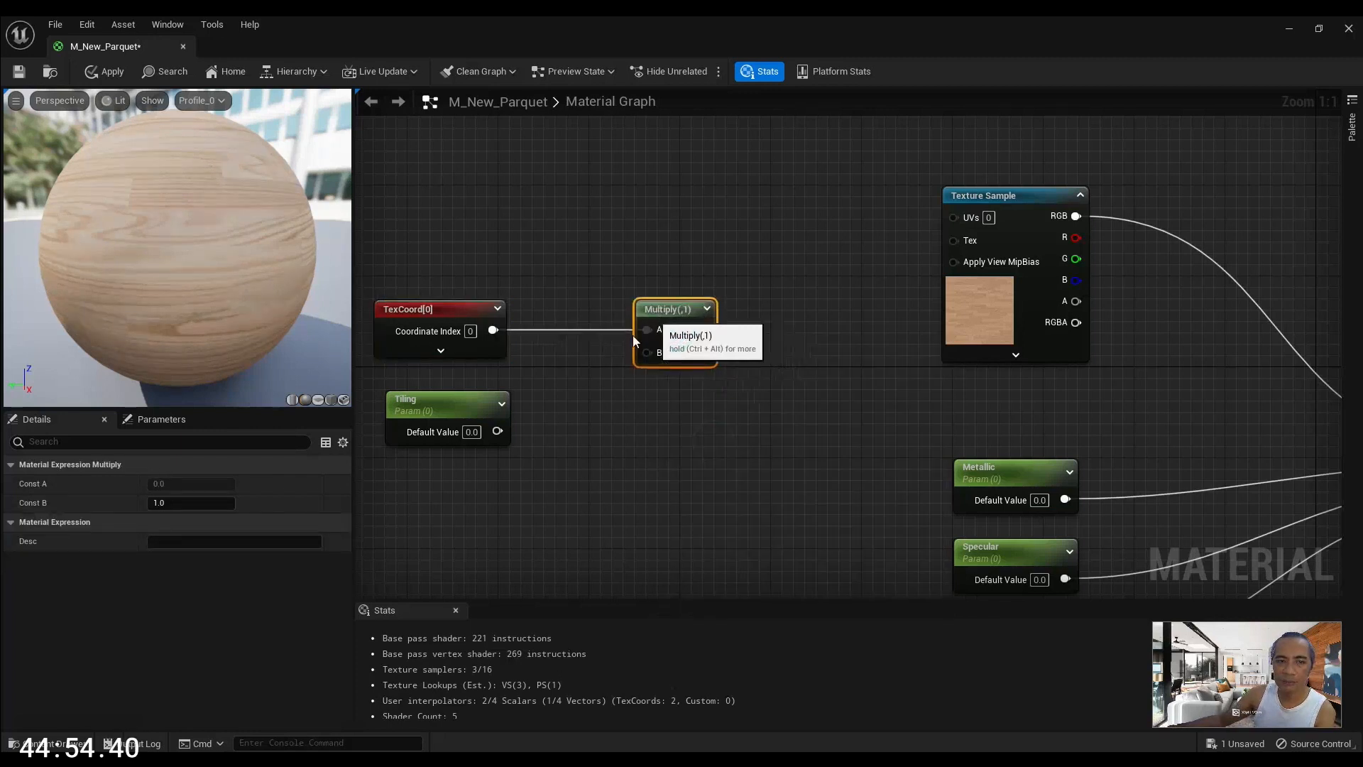
# Connect Tiling to the Multiply node's B input and the Multiply output to the Texture Sample's UVs
pyautogui.moveTo(495, 431); pyautogui.dragTo(648, 351)
pyautogui.moveTo(700, 334); pyautogui.dragTo(643, 390, button='right')
pyautogui.moveTo(642, 389); pyautogui.dragTo(897, 274)
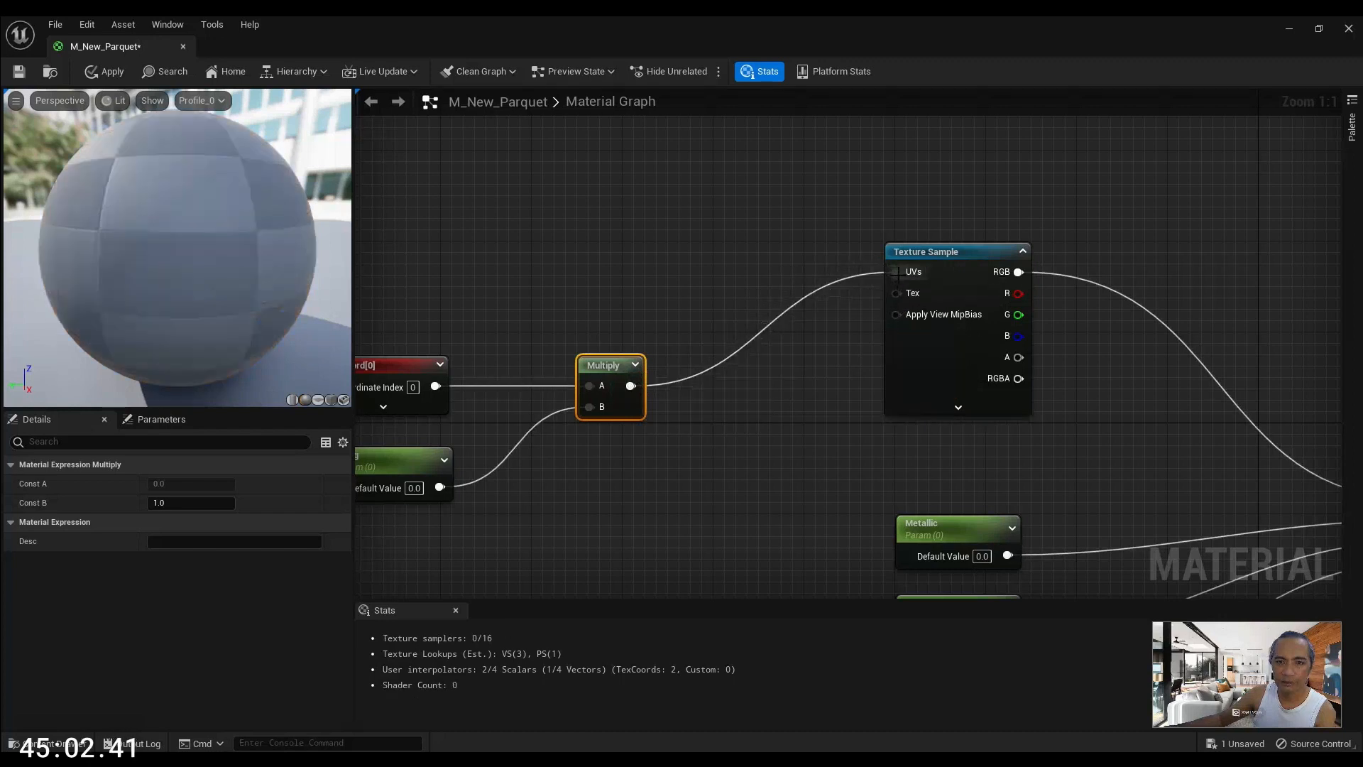
pyautogui.scroll(-4, 794, 398)
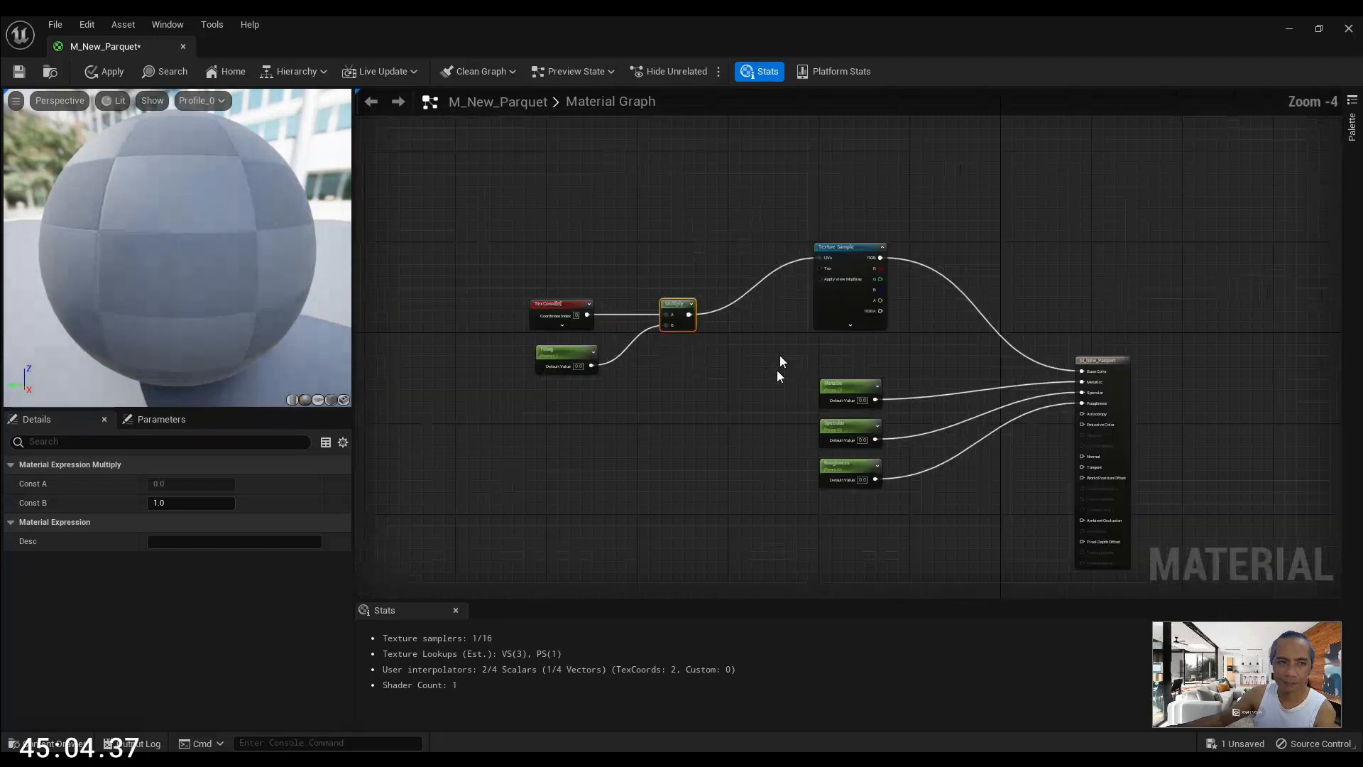
# Save the material, then show the Tutorials/Materials folder with the material editor window moved clear of its assets
pyautogui.click(19, 72)
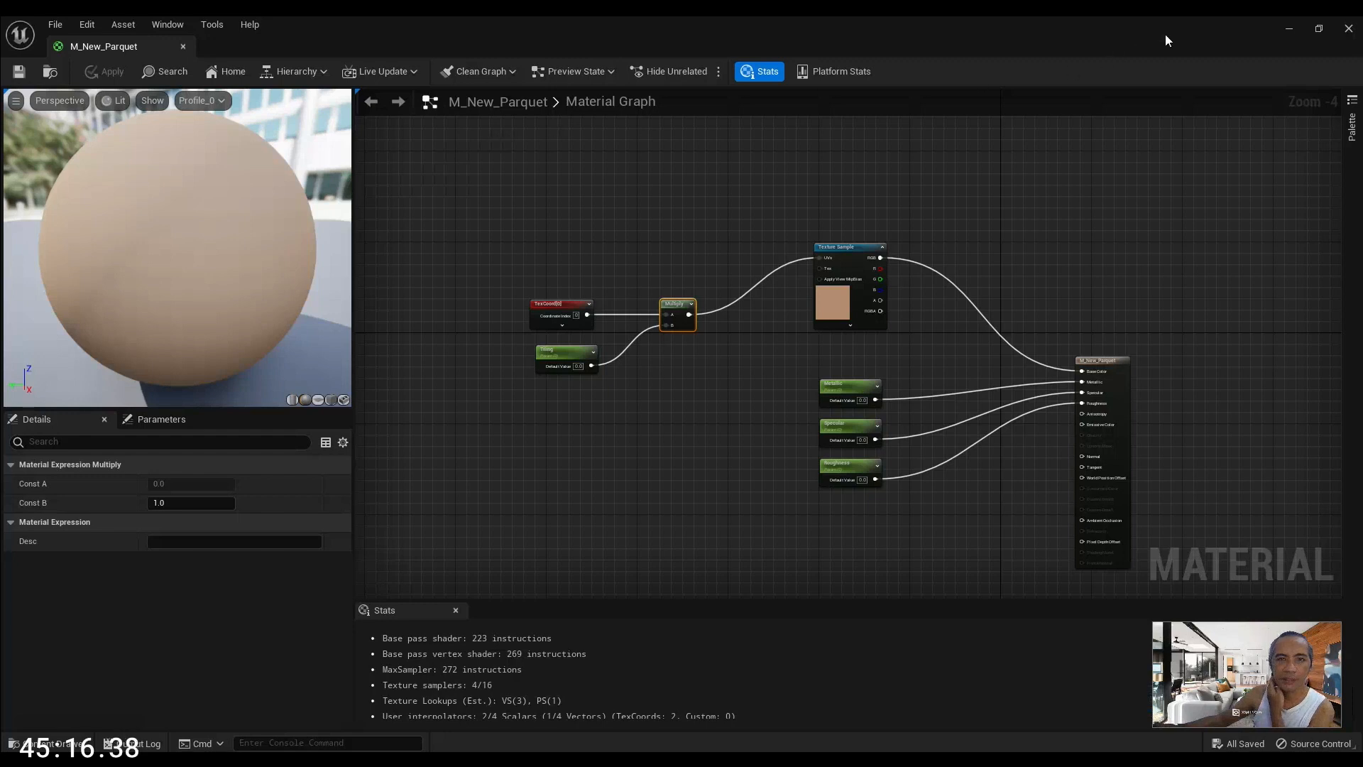
pyautogui.click(1319, 28)
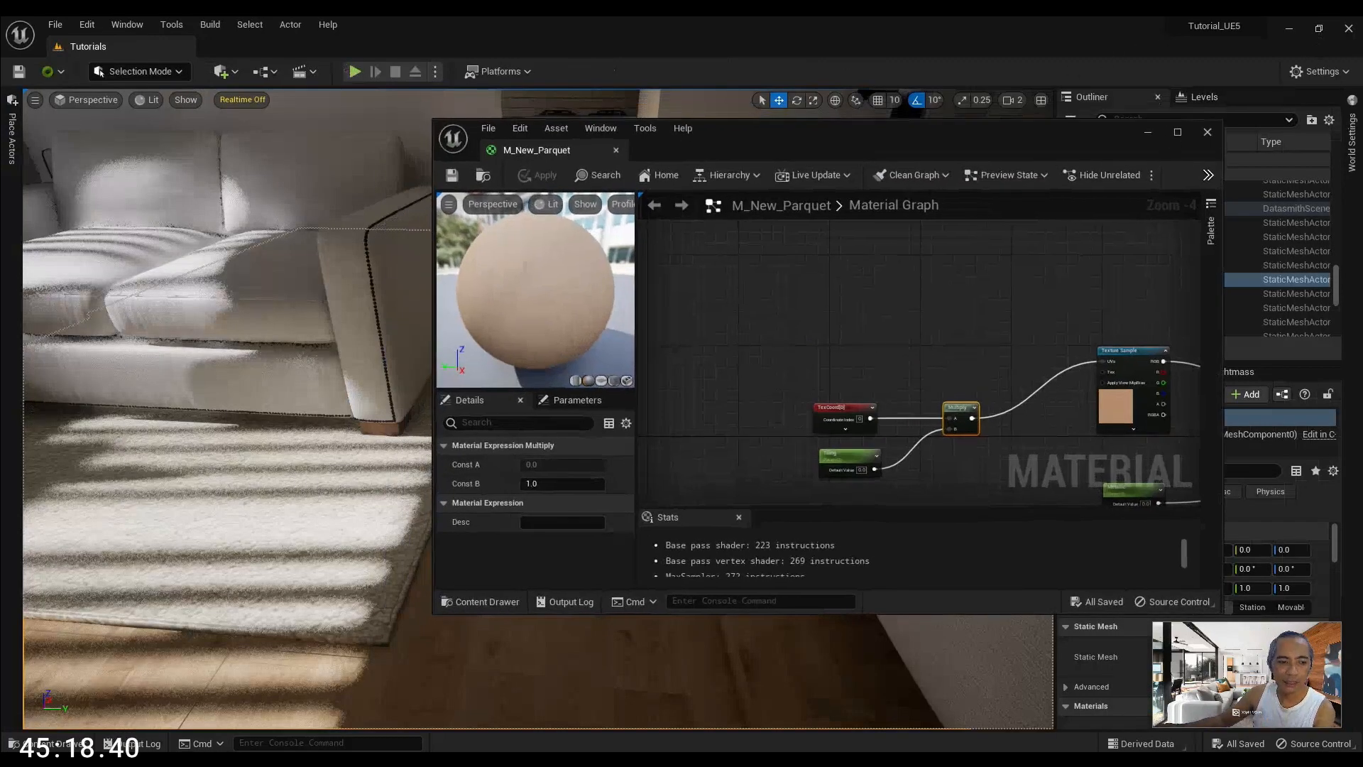
pyautogui.click(43, 743)
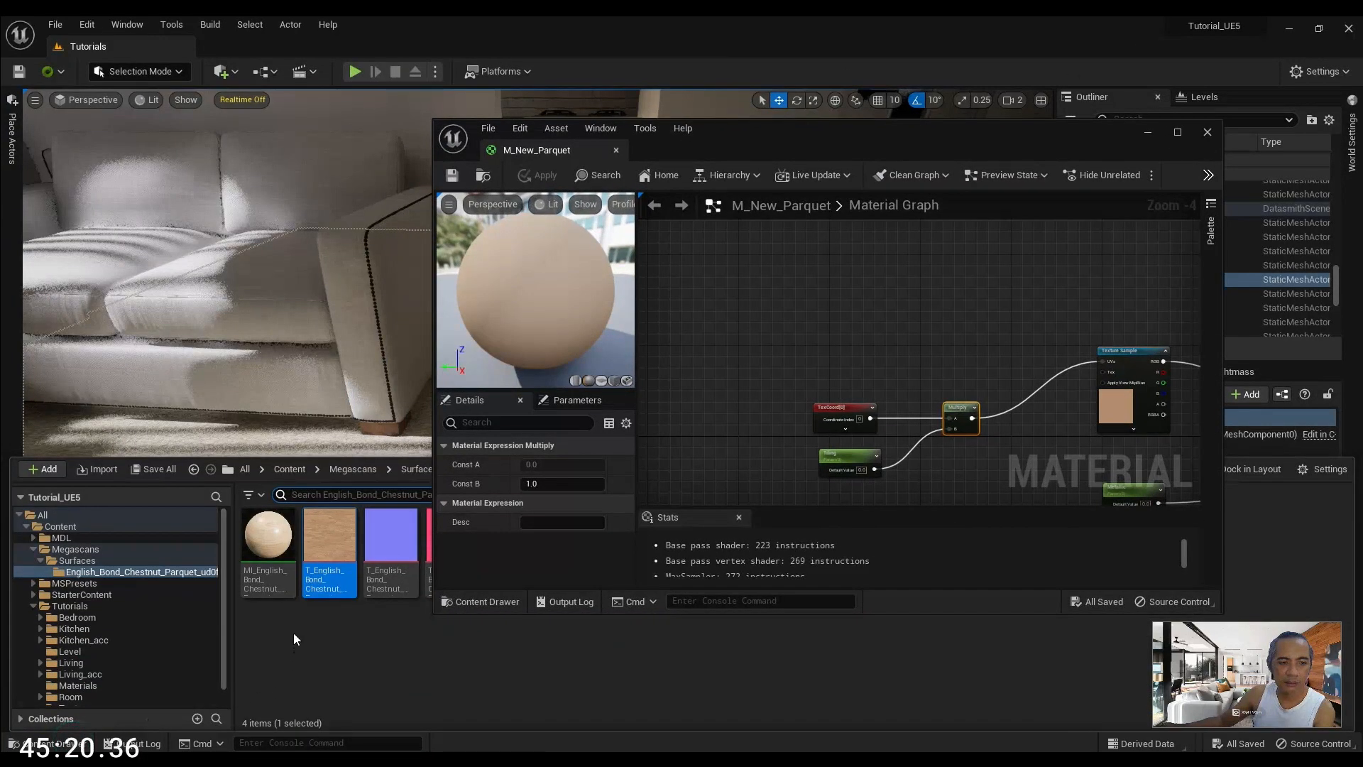
pyautogui.scroll(-1, 119, 665)
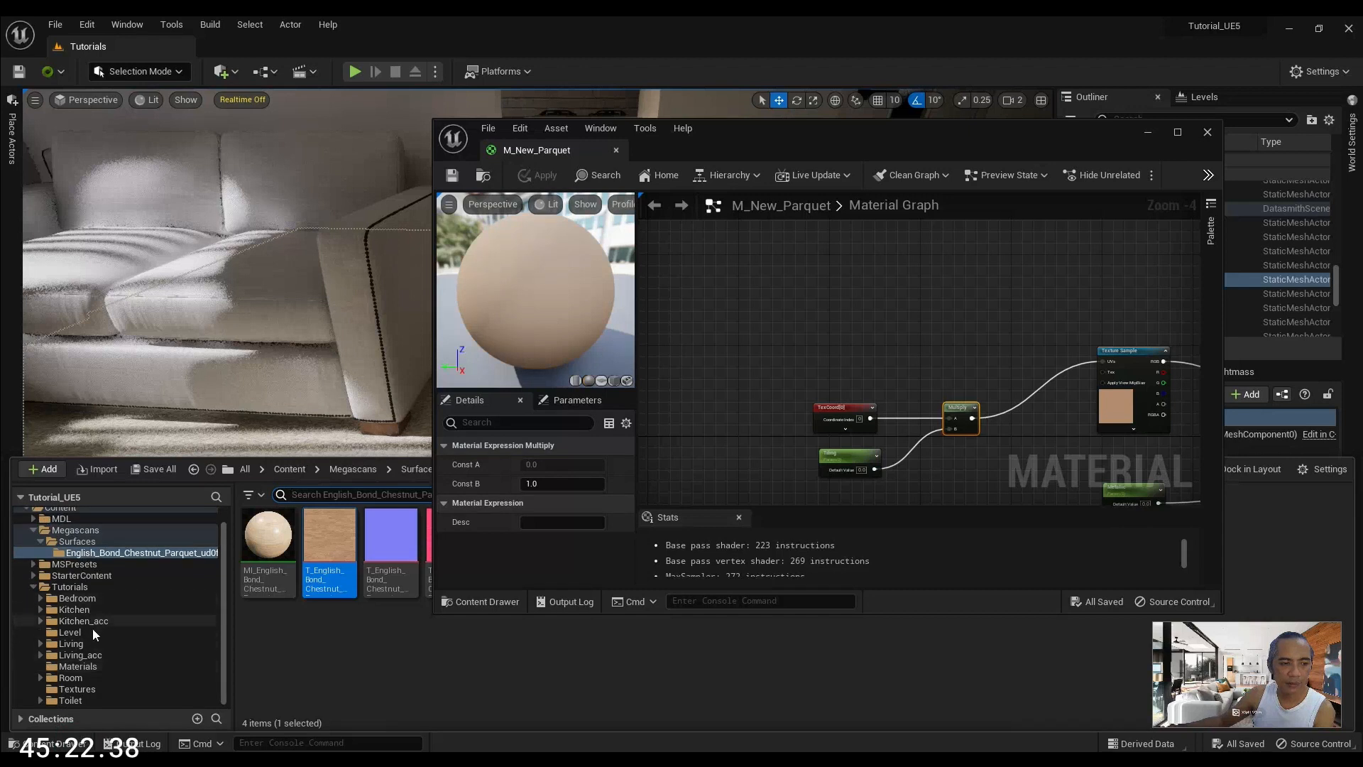
pyautogui.click(78, 666)
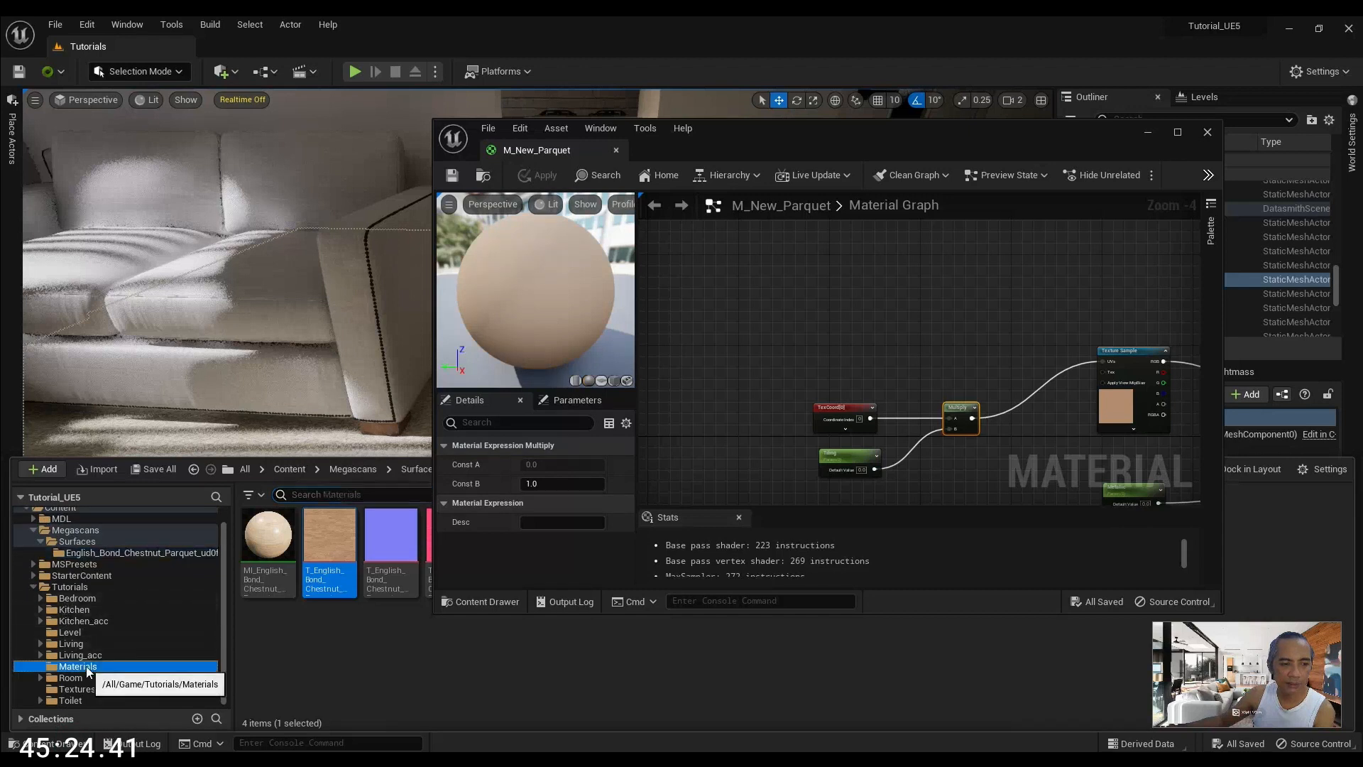
pyautogui.moveTo(727, 129); pyautogui.dragTo(600, 633)
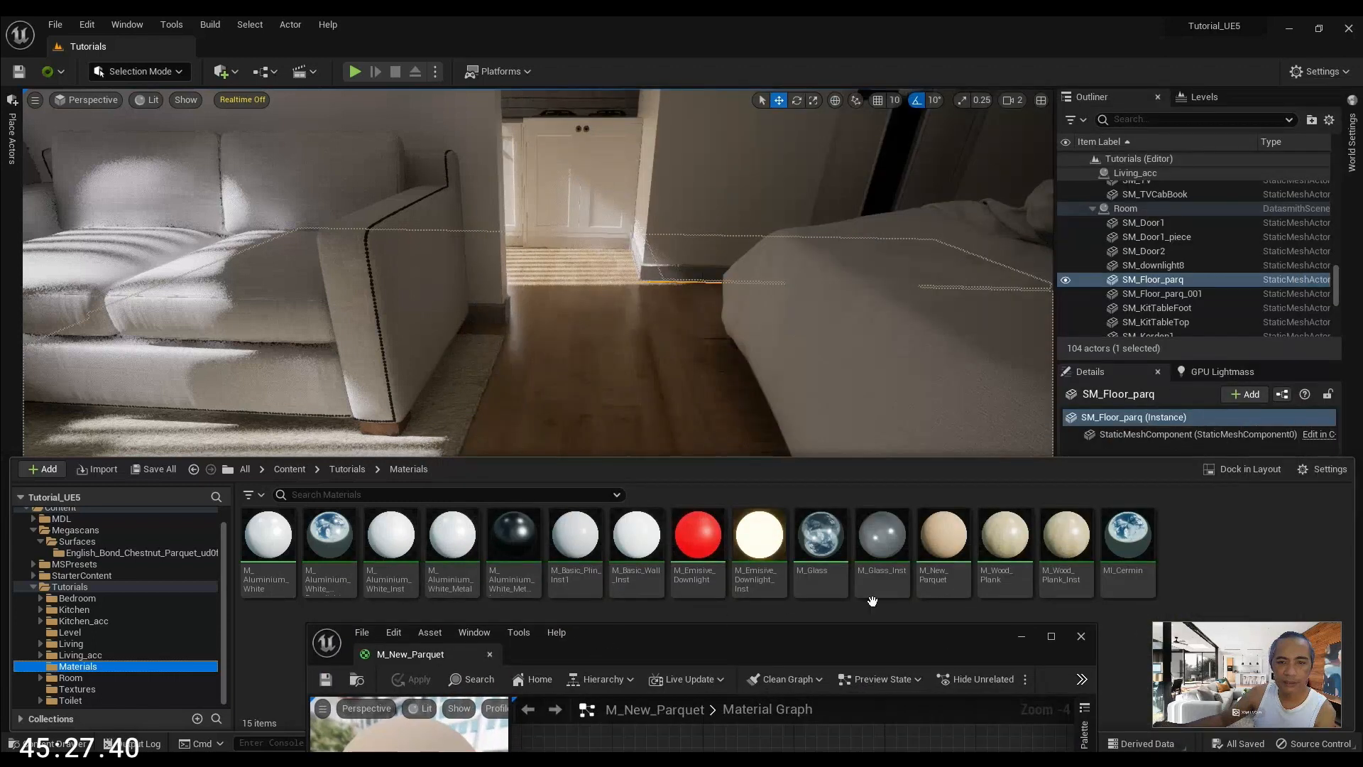
# Create a material instance of M_New_Parquet with the default name and open it in a window over the viewport
pyautogui.rightClick(952, 537)
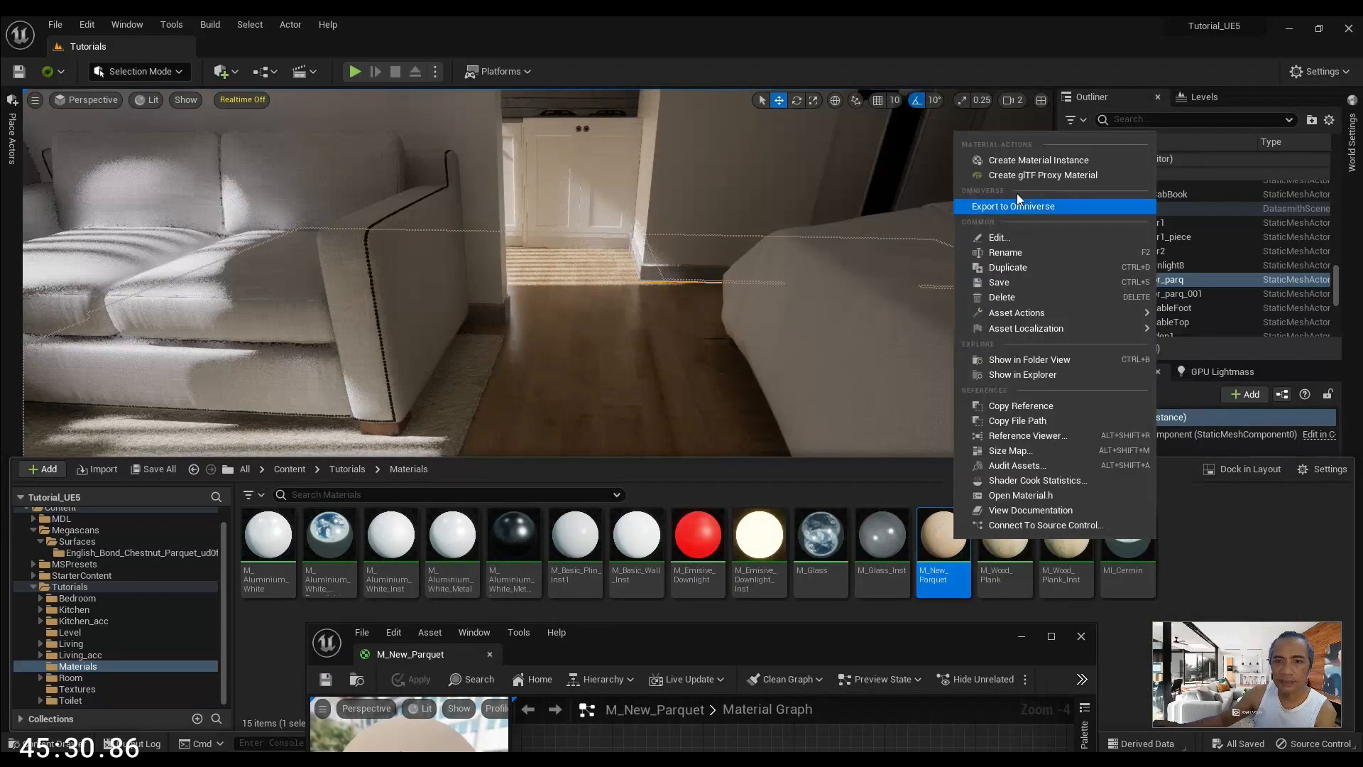
pyautogui.click(1029, 160)
pyautogui.press('Return')
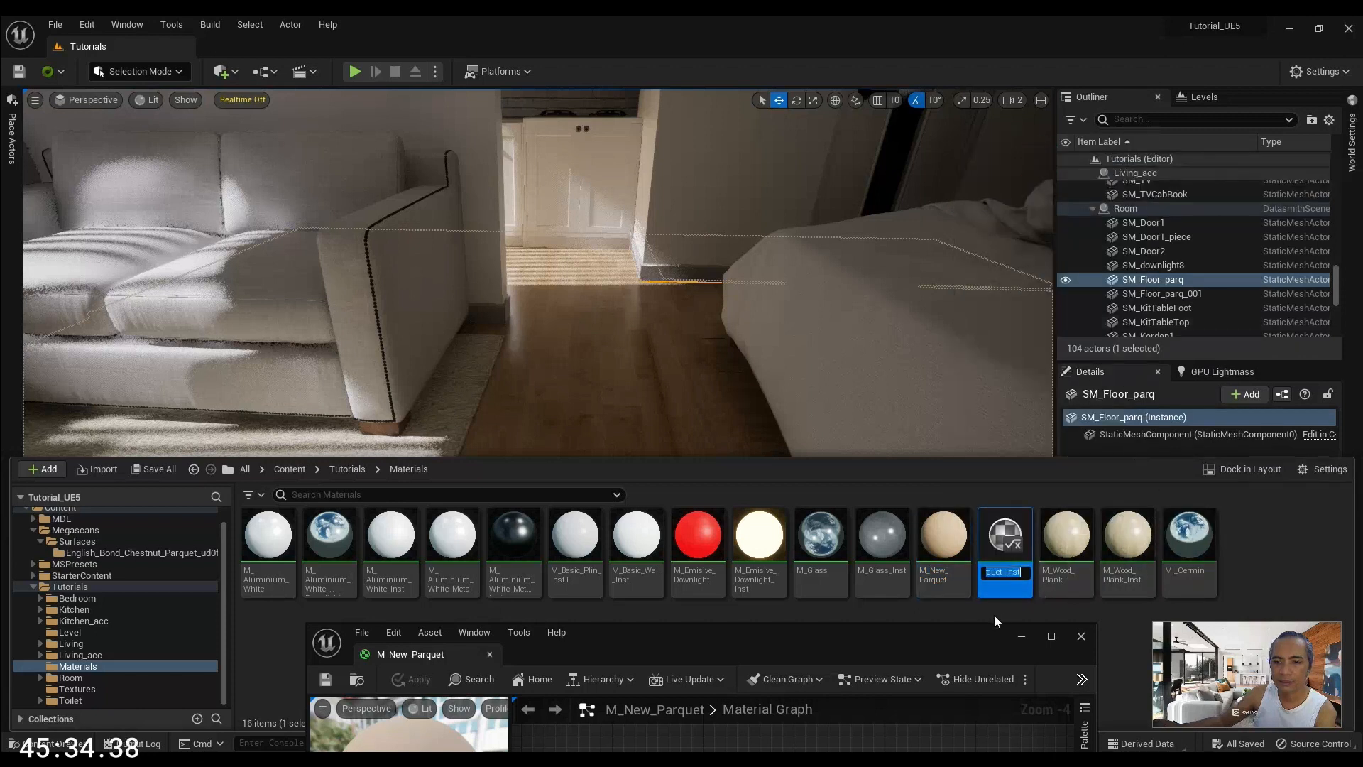
pyautogui.doubleClick(1004, 546)
pyautogui.moveTo(892, 643); pyautogui.dragTo(985, 271)
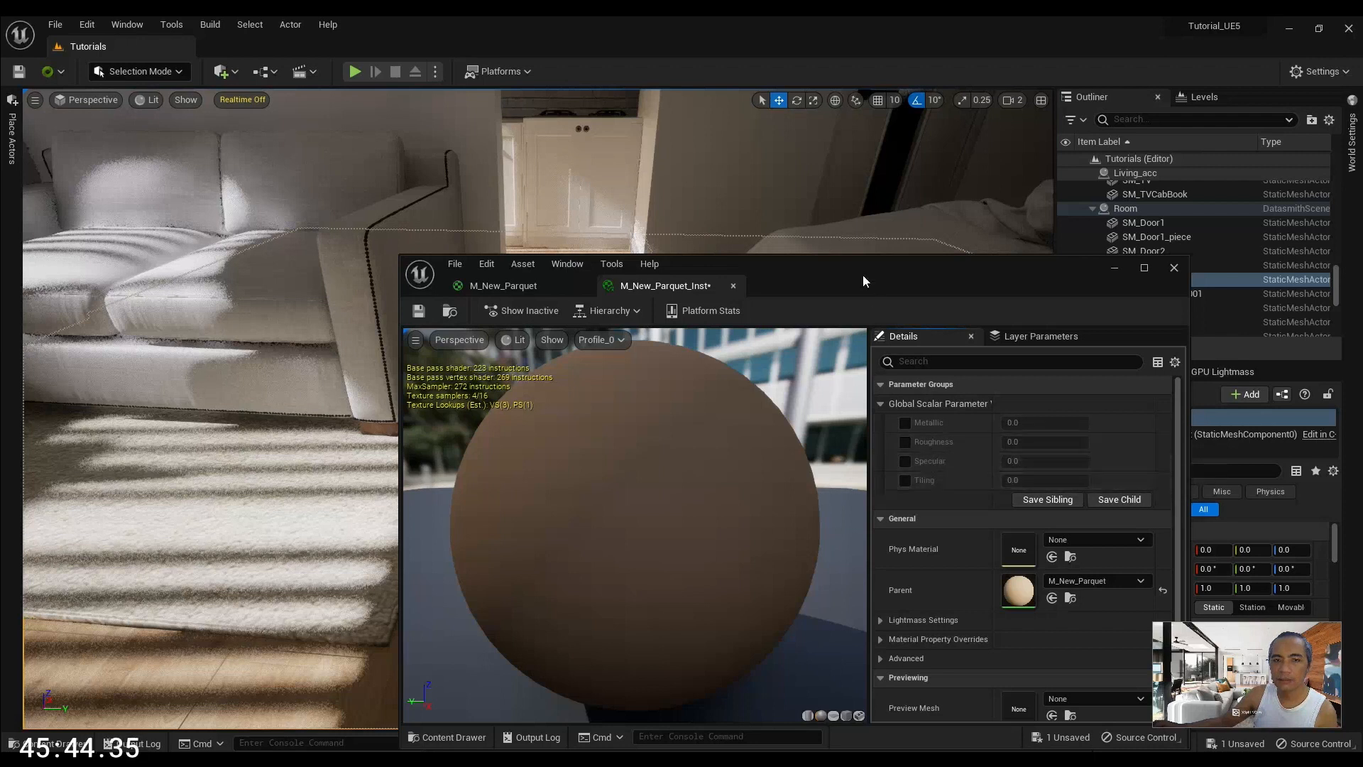
pyautogui.moveTo(863, 276); pyautogui.dragTo(816, 232)
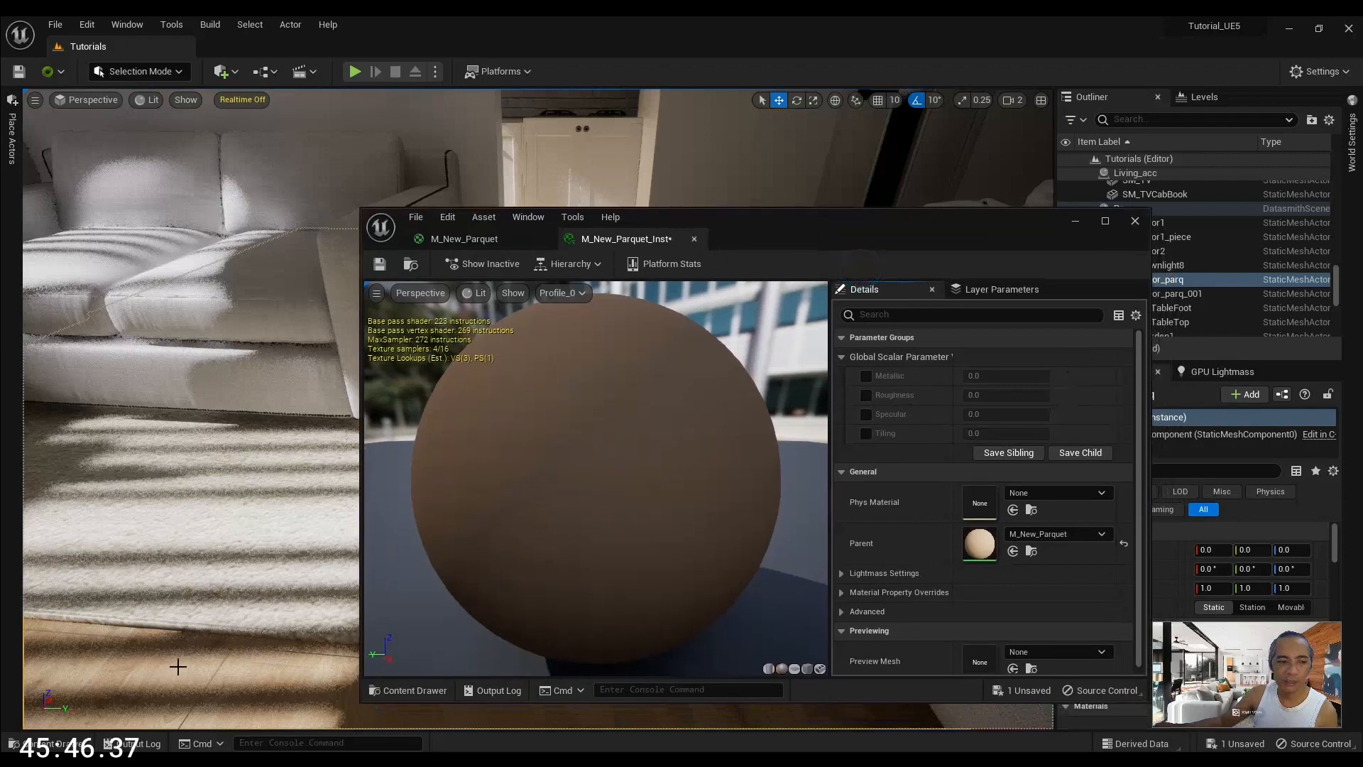
# In the M_New_Parquet graph, convert the Texture Sample to a parameter named Base_Texture
pyautogui.click(469, 238)
pyautogui.moveTo(1018, 443); pyautogui.dragTo(787, 432, button='right')
pyautogui.scroll(2, 788, 433)
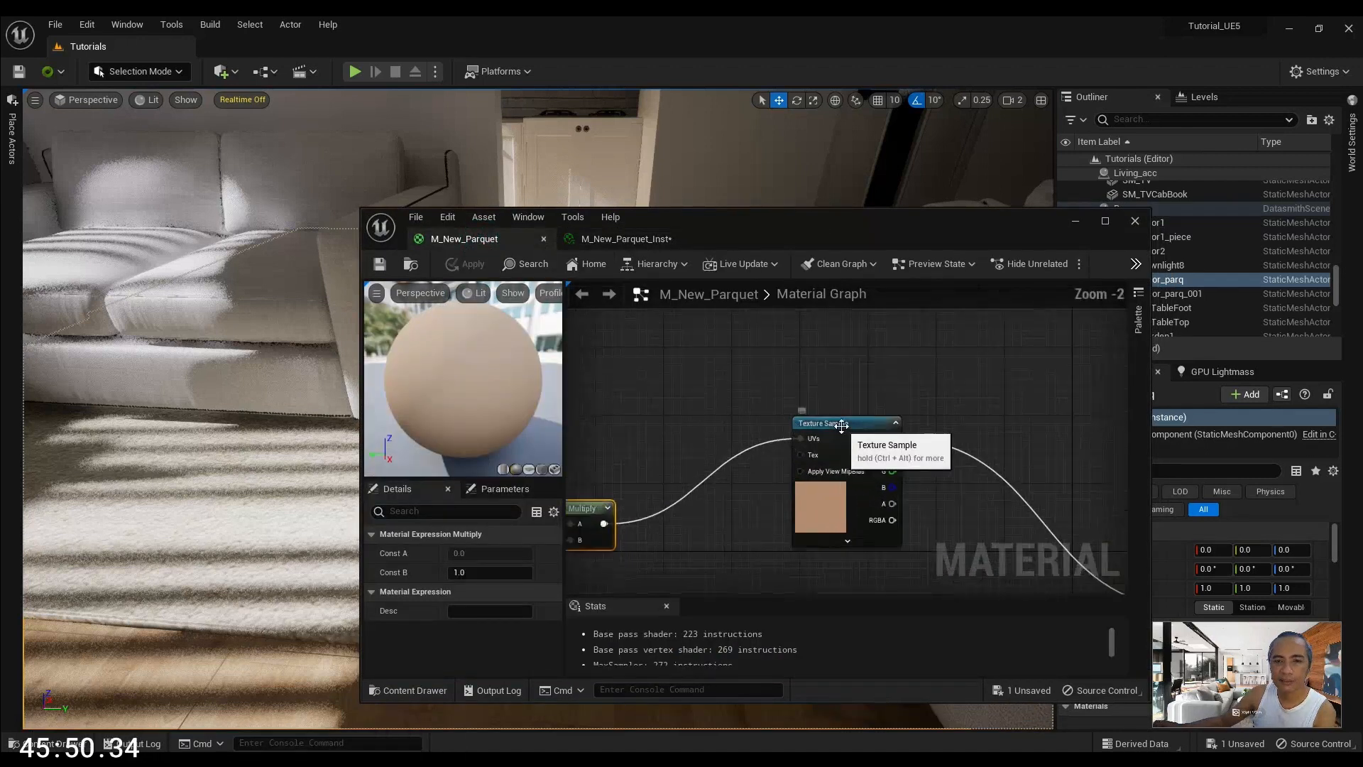
pyautogui.click(842, 425)
pyautogui.rightClick(842, 424)
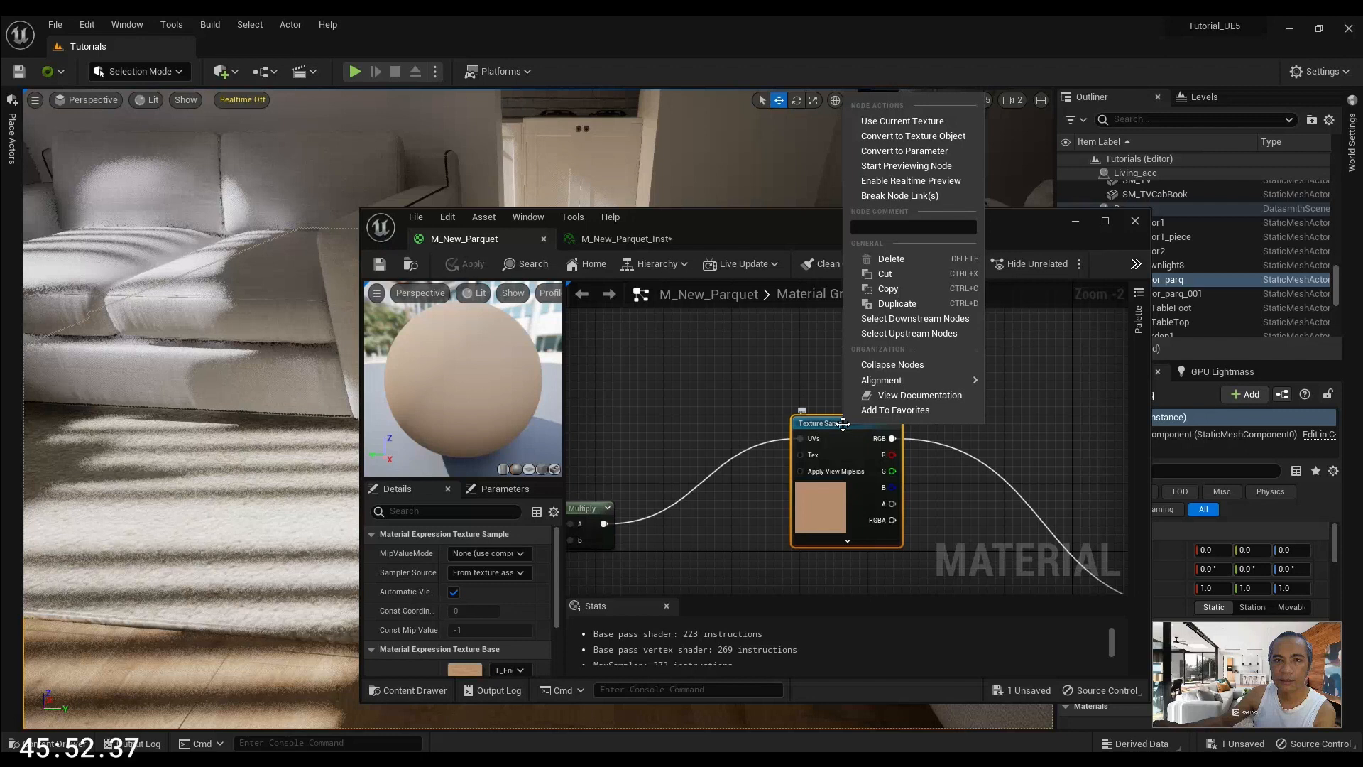
pyautogui.click(937, 152)
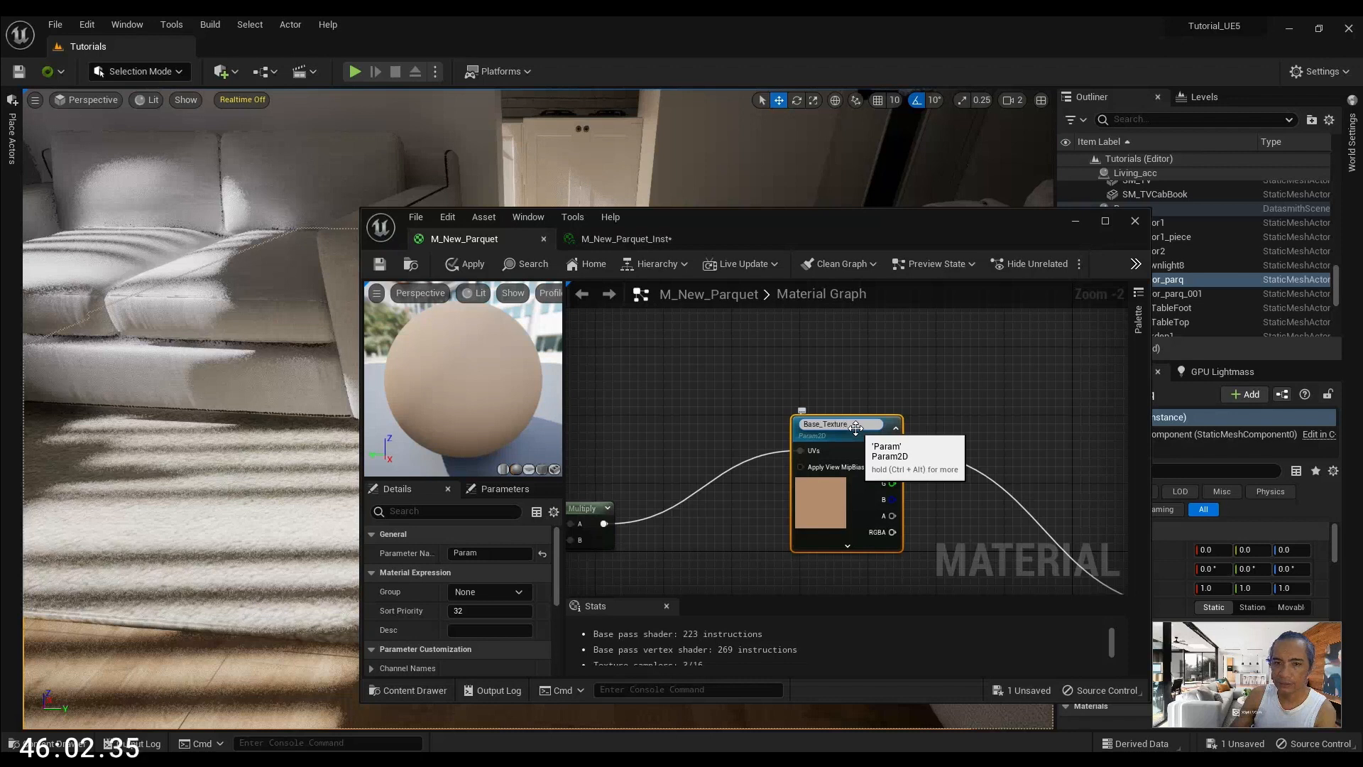
pyautogui.press('Return')
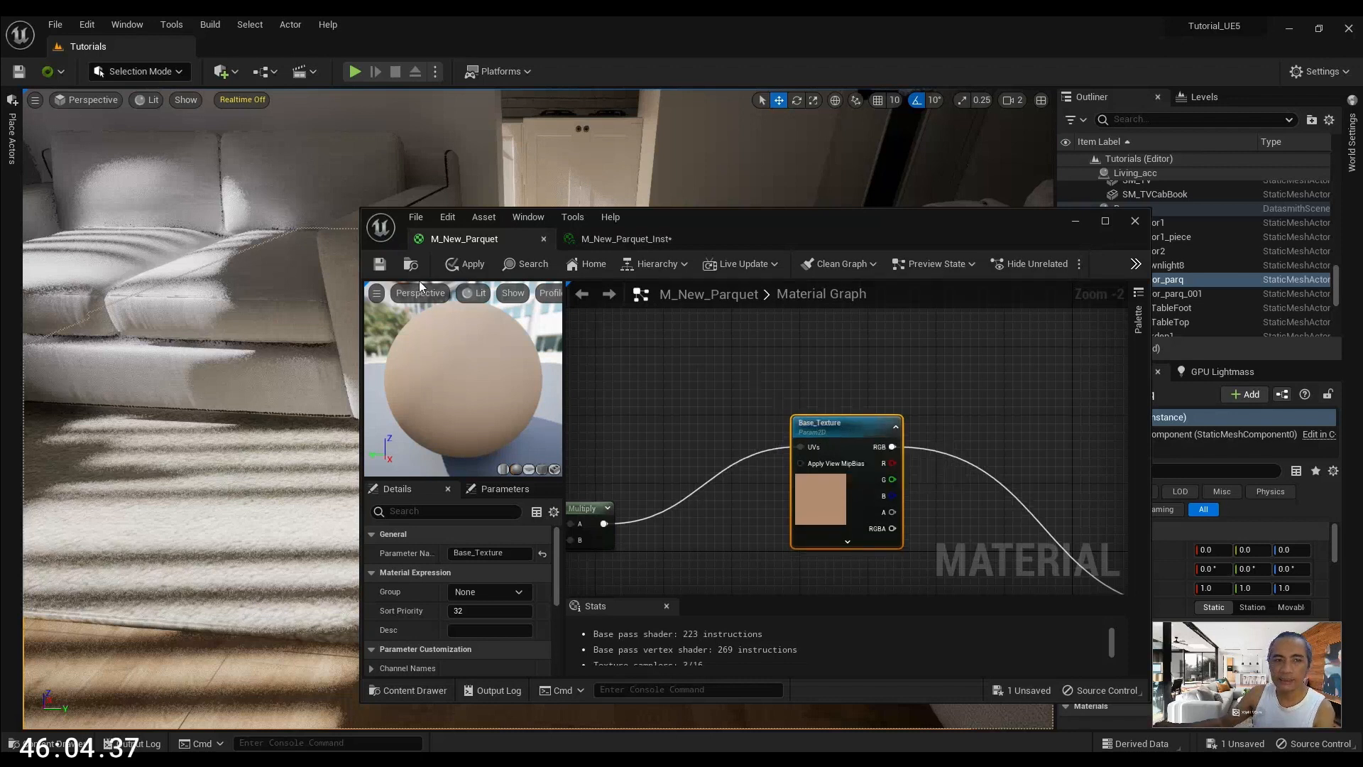
# Save M_New_Parquet and enable the Base_Texture parameter override in M_New_Parquet_Inst, keeping the chestnut parquet texture
pyautogui.click(379, 263)
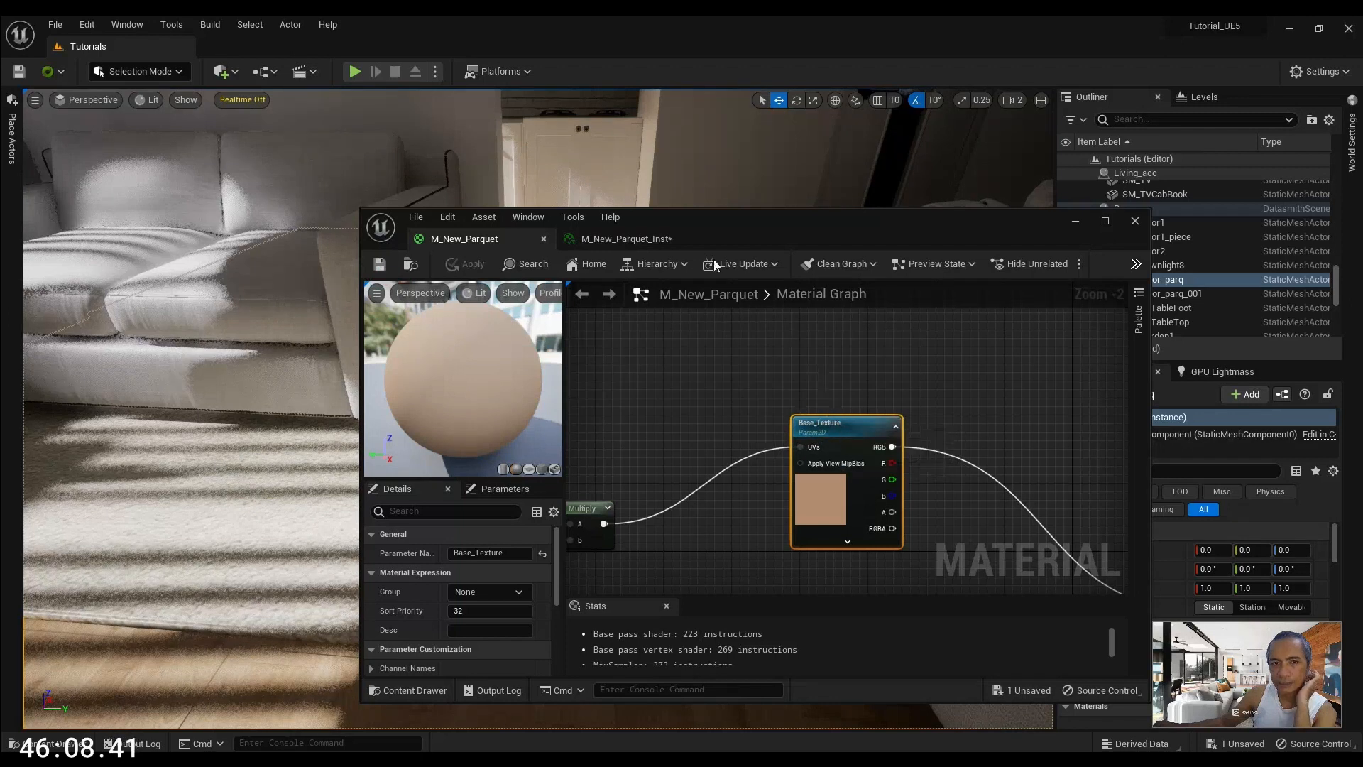
pyautogui.click(625, 238)
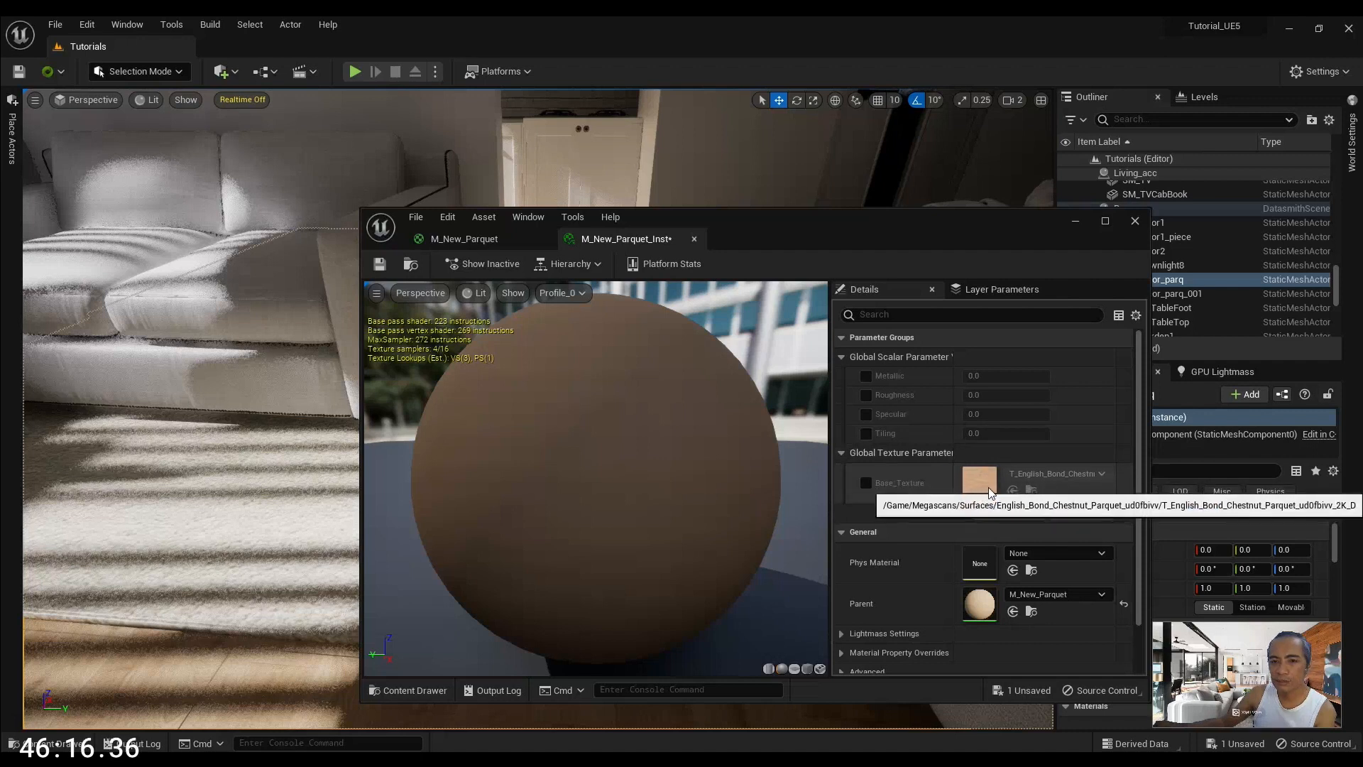
pyautogui.click(866, 484)
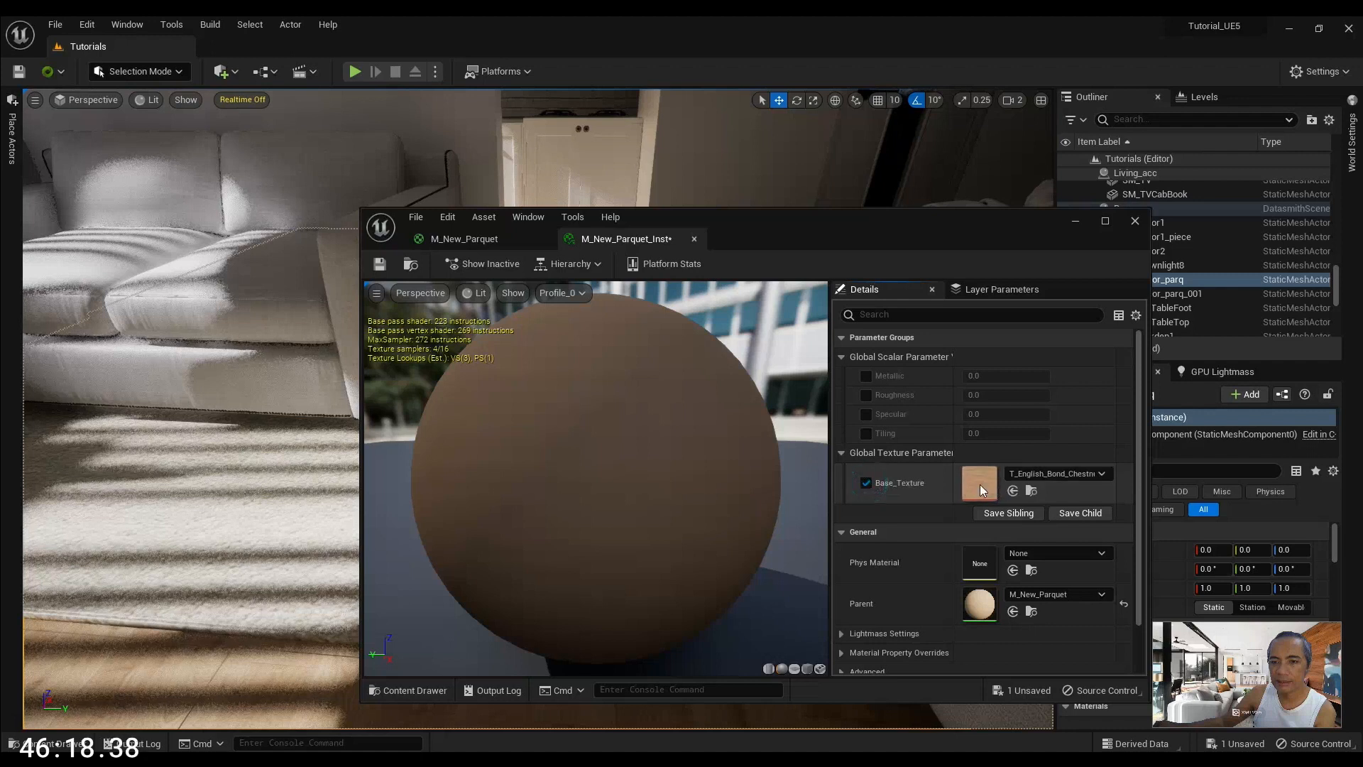
pyautogui.click(1056, 473)
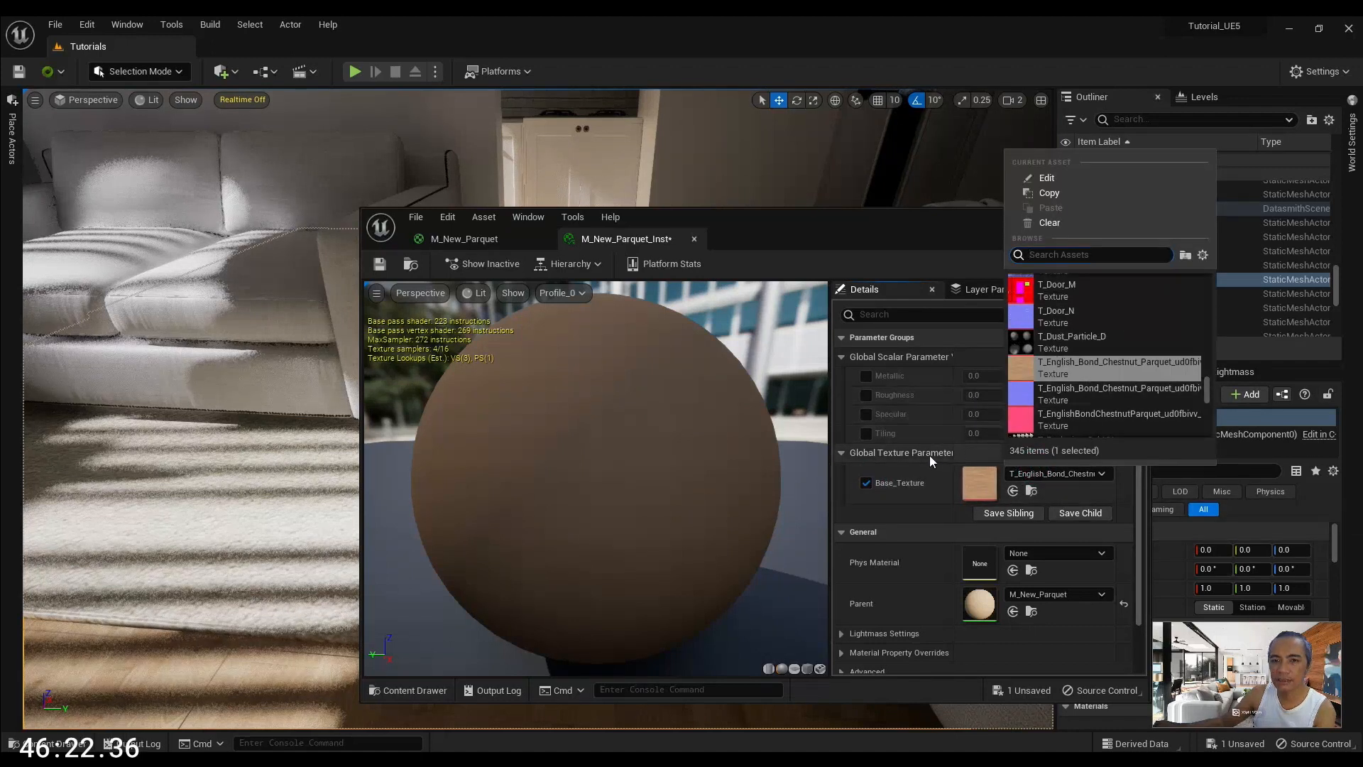
pyautogui.click(969, 434)
# Enable the Metallic, Roughness, Specular and Tiling overrides in M_New_Parquet_Inst and save the instance
pyautogui.click(465, 239)
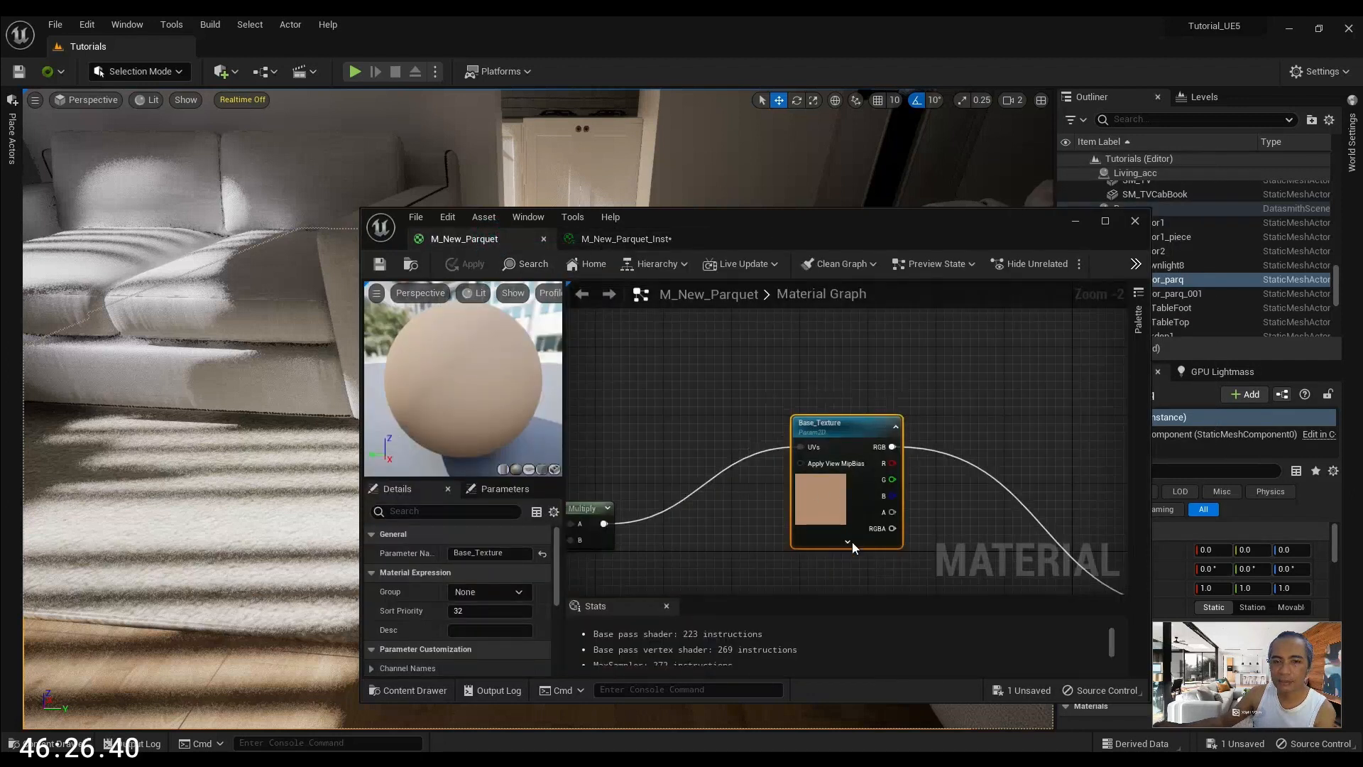
pyautogui.moveTo(921, 384); pyautogui.dragTo(848, 332, button='right')
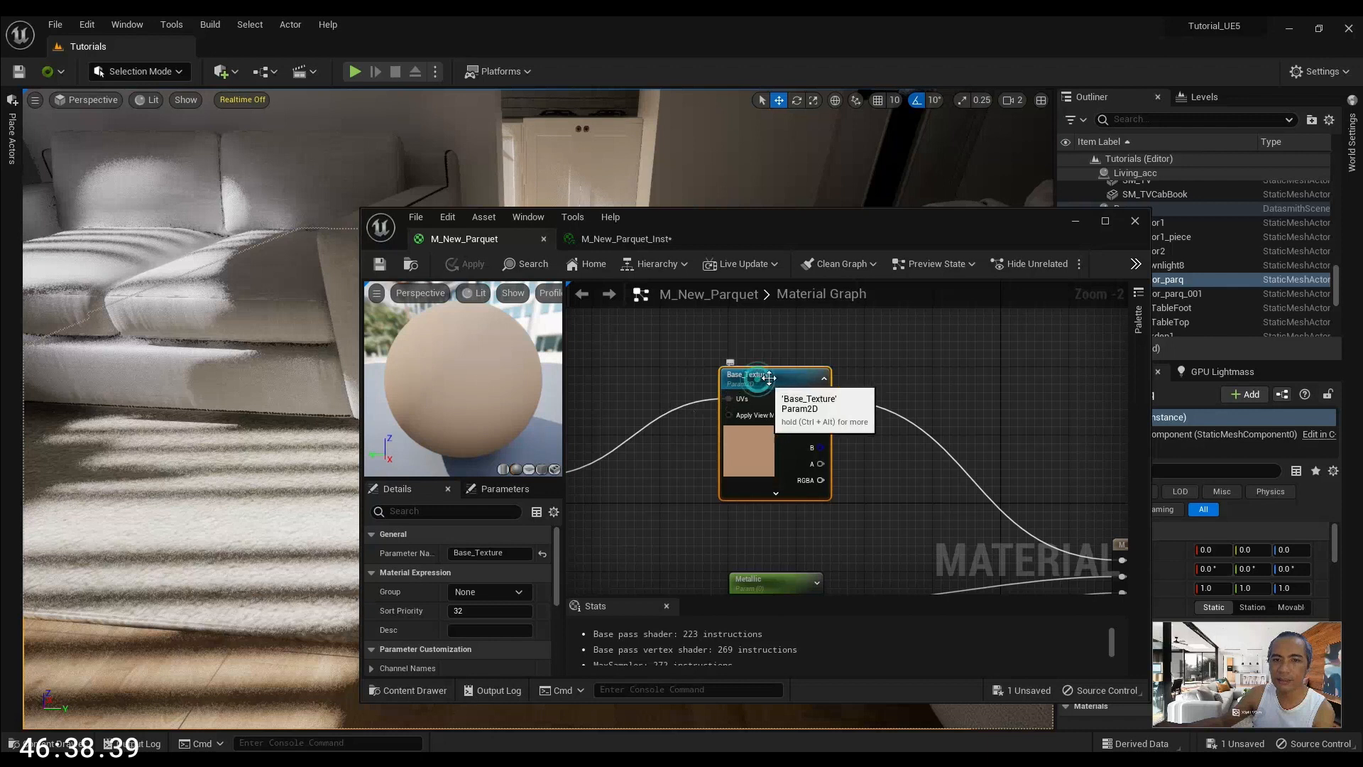
pyautogui.click(628, 241)
pyautogui.click(867, 376)
pyautogui.click(866, 395)
pyautogui.click(866, 414)
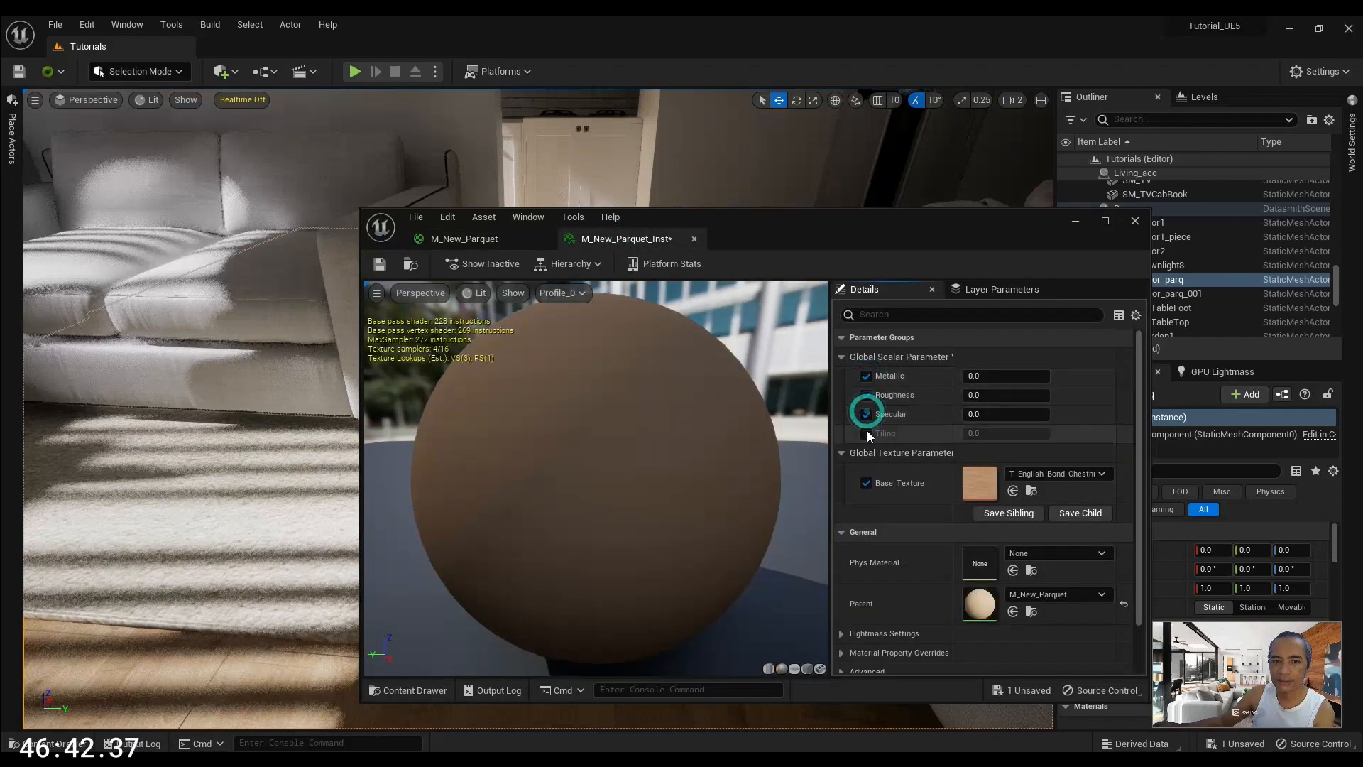
pyautogui.click(866, 433)
pyautogui.click(379, 263)
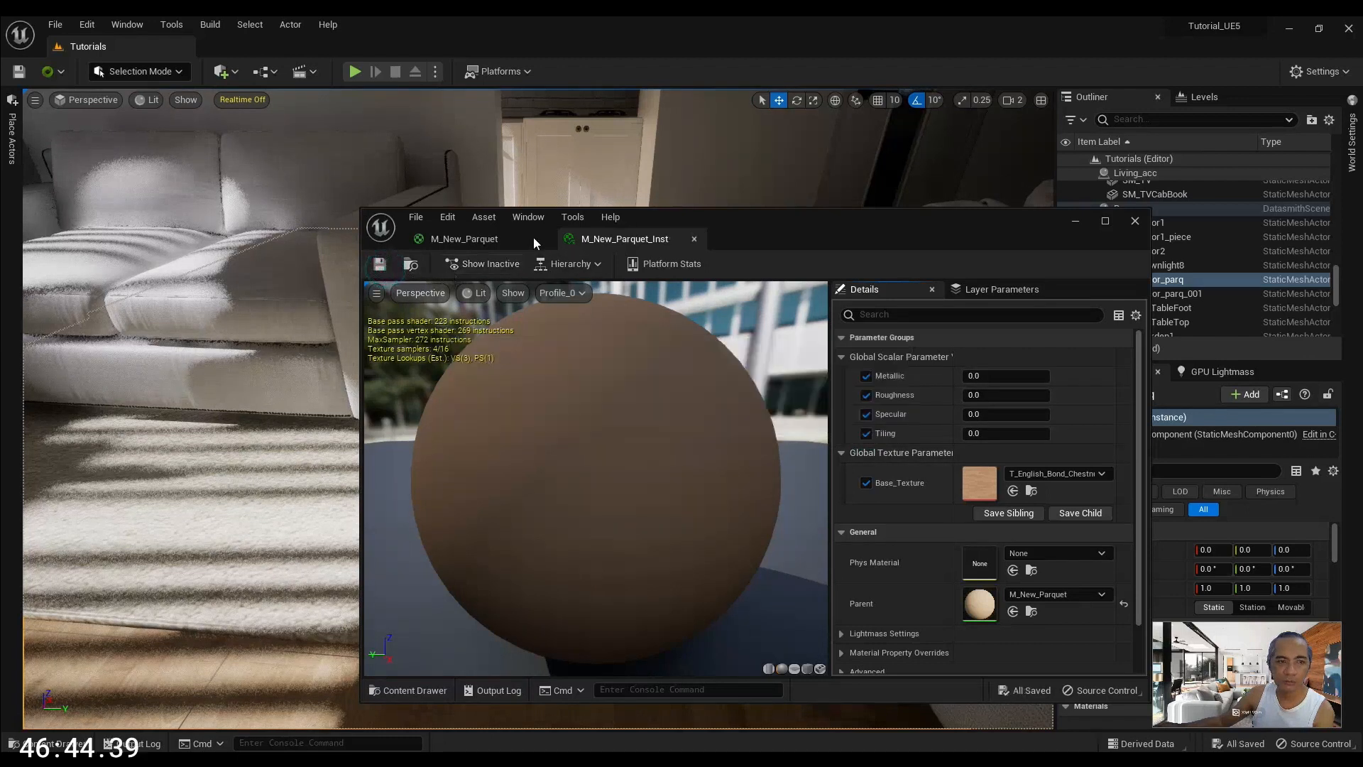
# Assign M_New_Parquet_Inst to material Element 0 of SM_Floor_parq and move the instance editor off the floor view
pyautogui.moveTo(680, 215); pyautogui.dragTo(281, 516)
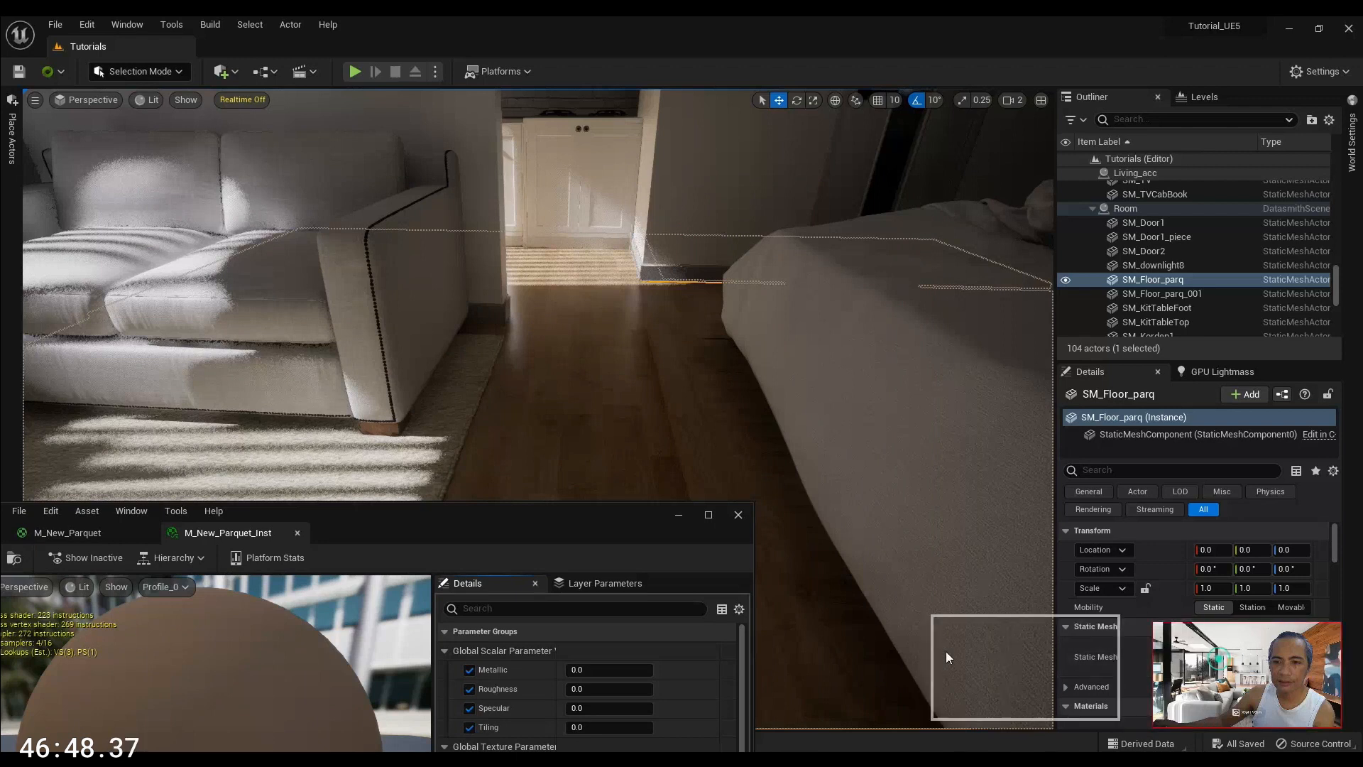
pyautogui.scroll(-2, 1221, 675)
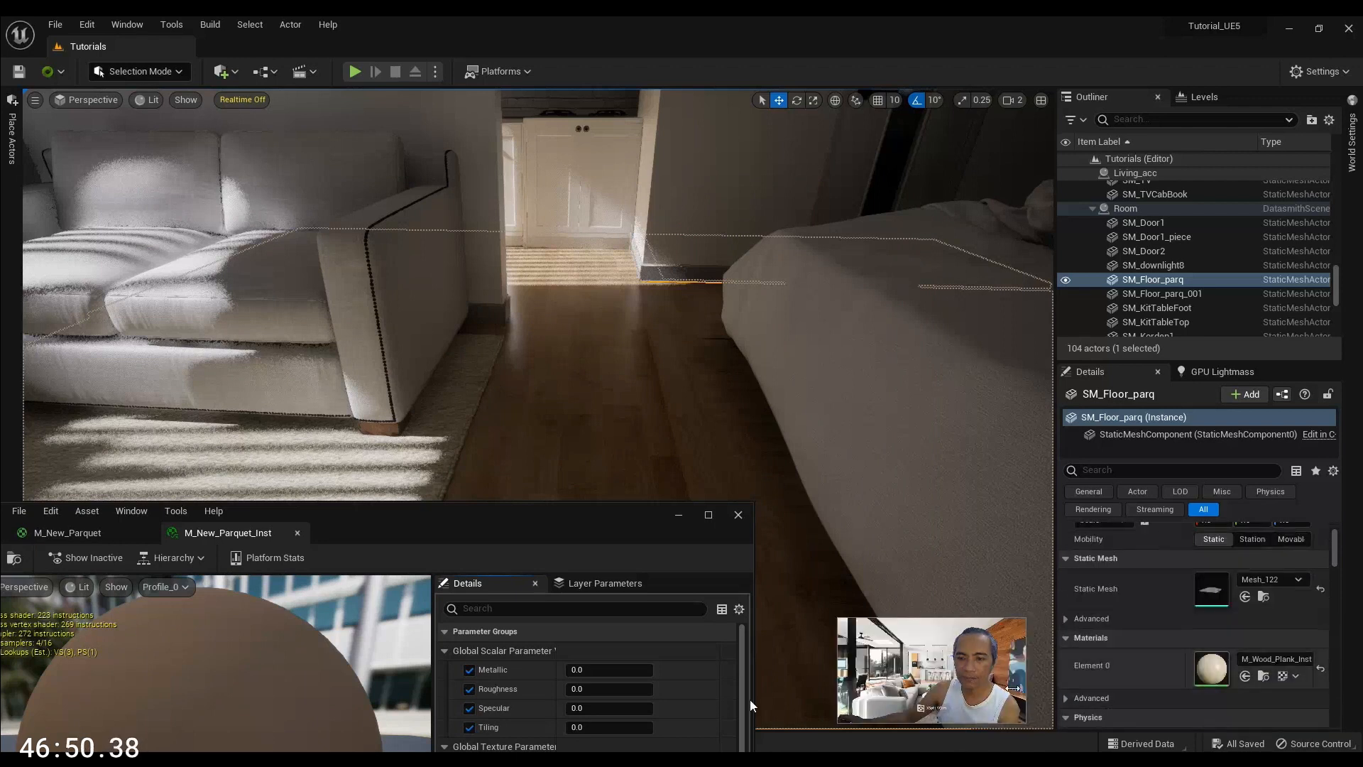
pyautogui.moveTo(469, 533); pyautogui.dragTo(483, 186)
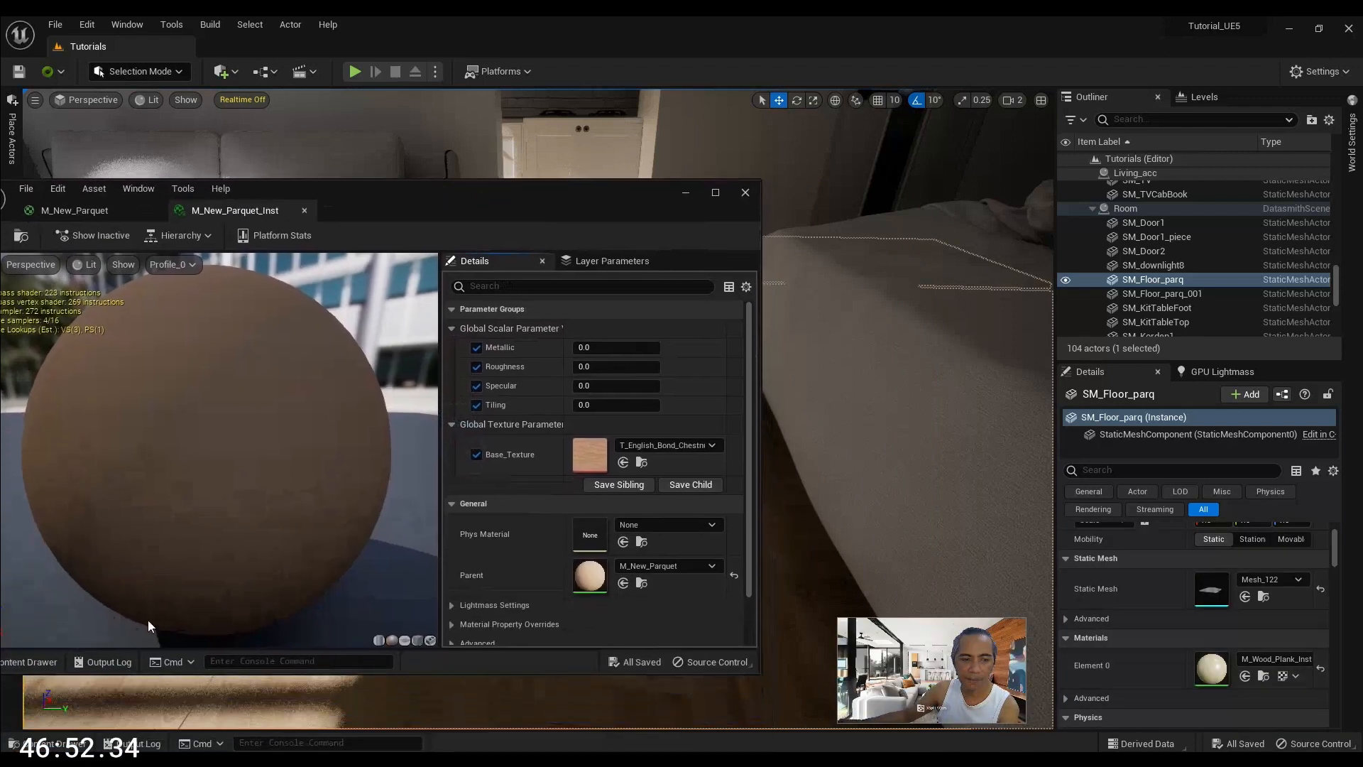
pyautogui.click(62, 742)
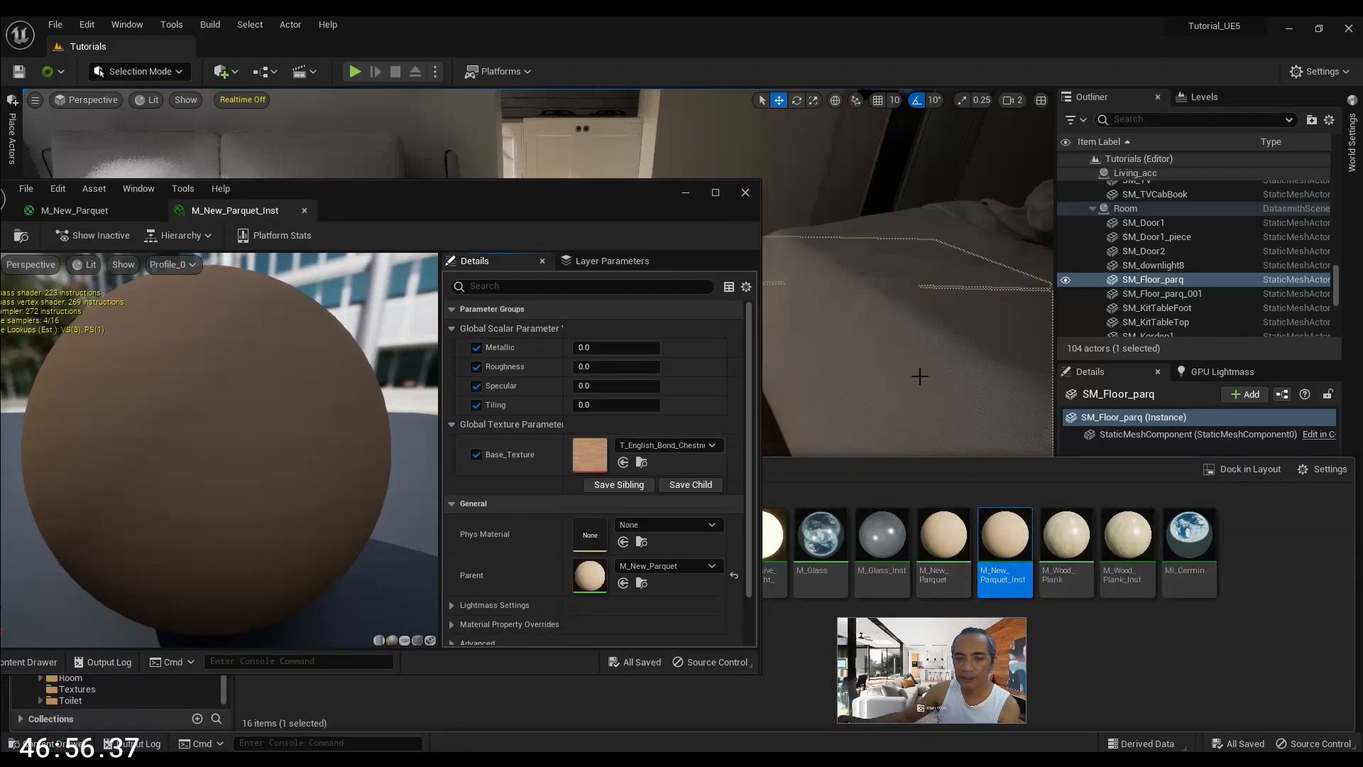
pyautogui.moveTo(919, 374); pyautogui.dragTo(918, 455, button='right')
pyautogui.click(1247, 676)
pyautogui.moveTo(552, 209); pyautogui.dragTo(265, 383)
# Set the instance's Tiling to about 0.584 while checking the grain on the living room floor
pyautogui.moveTo(593, 415); pyautogui.dragTo(406, 554, button='right')
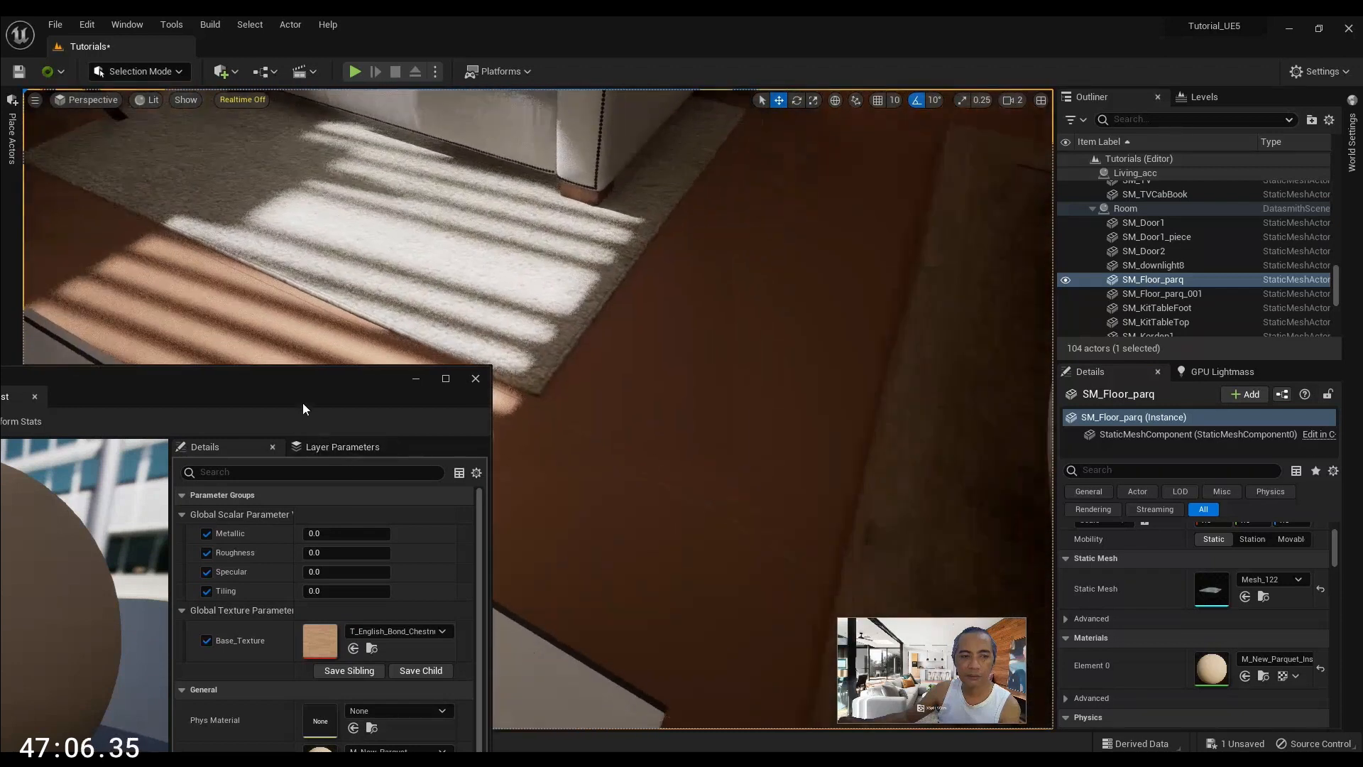
pyautogui.moveTo(315, 384); pyautogui.dragTo(336, 313)
pyautogui.moveTo(371, 510); pyautogui.dragTo(430, 509)
pyautogui.moveTo(682, 426); pyautogui.dragTo(583, 545, button='right')
pyautogui.press('w')
pyautogui.moveTo(372, 509); pyautogui.dragTo(362, 510)
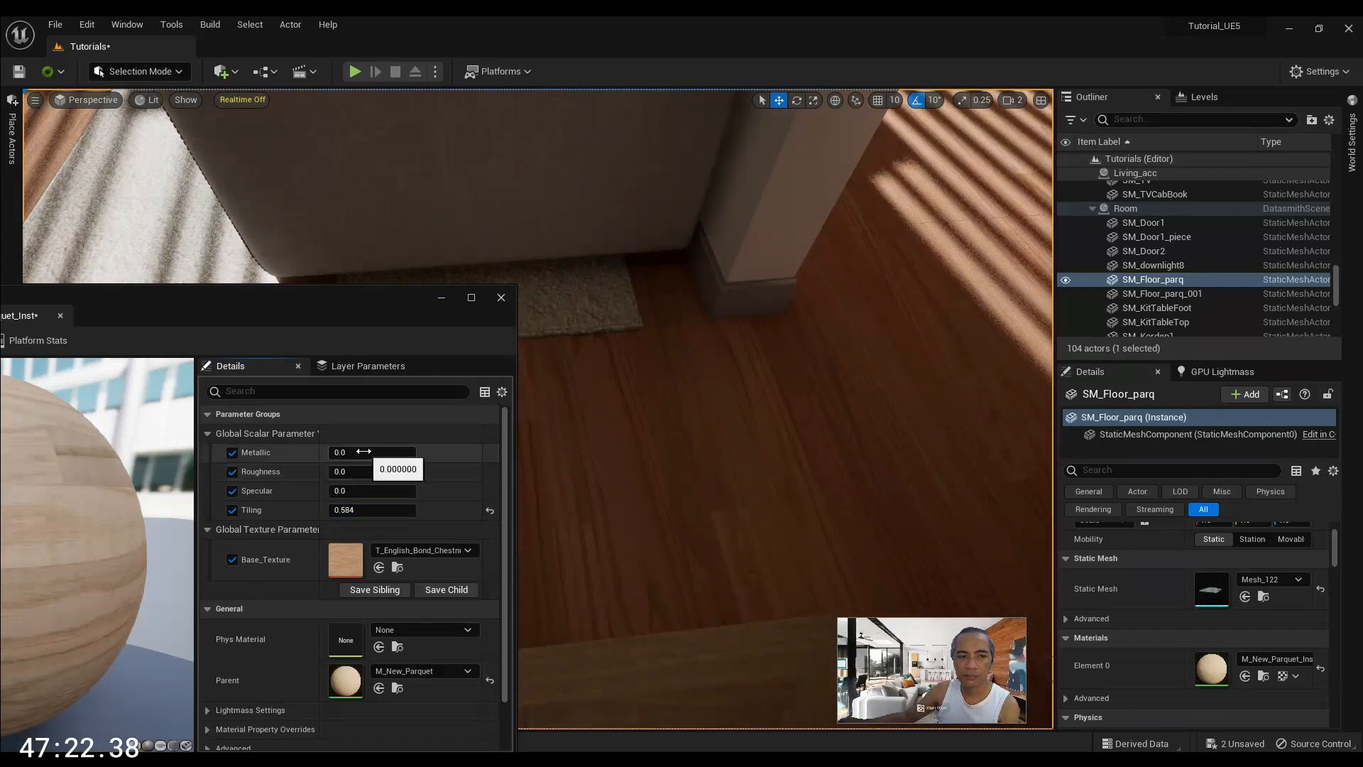
# Set the instance's Roughness to 0.3 and Specular to 1
pyautogui.click(369, 476)
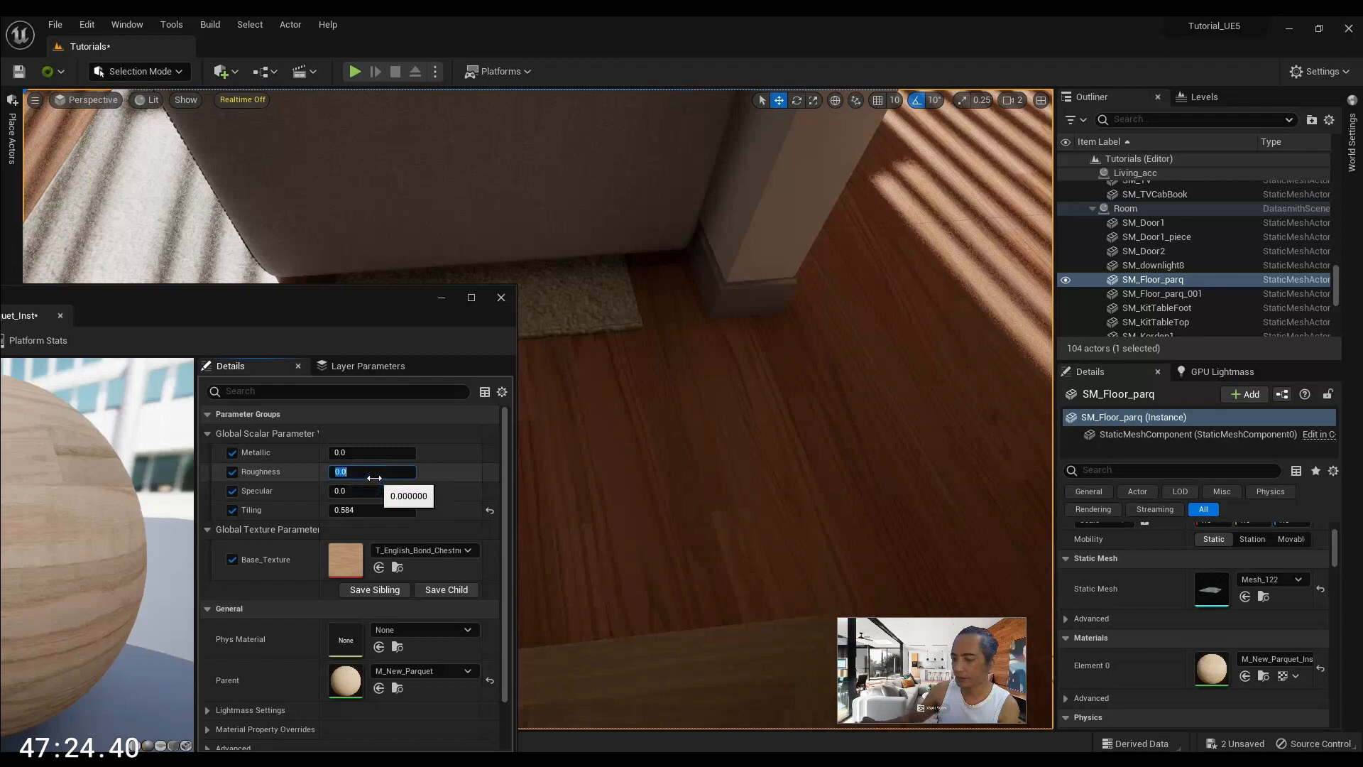
pyautogui.moveTo(682, 441); pyautogui.dragTo(817, 379, button='right')
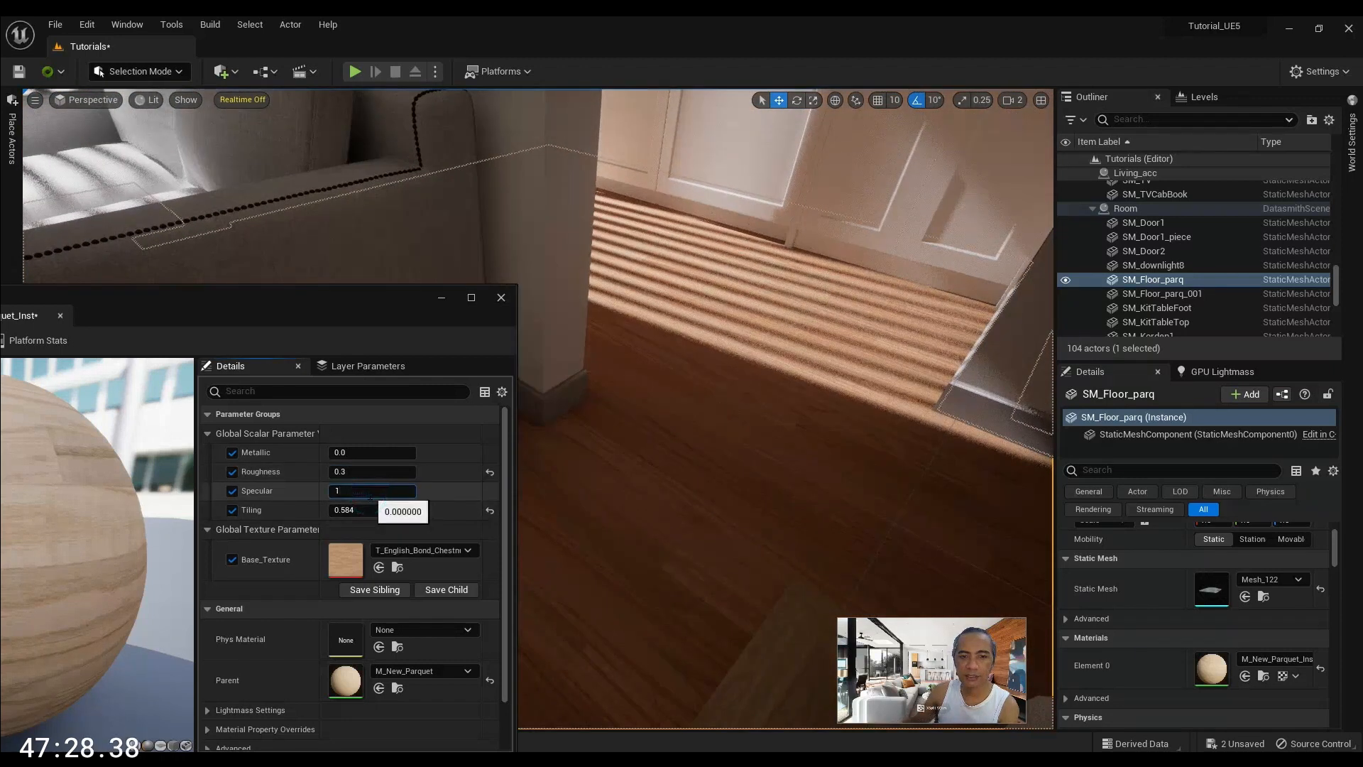
pyautogui.press('Return')
# Set the instance's Tiling to 1 and inspect the floor texture up close
pyautogui.moveTo(633, 389); pyautogui.dragTo(586, 401, button='right')
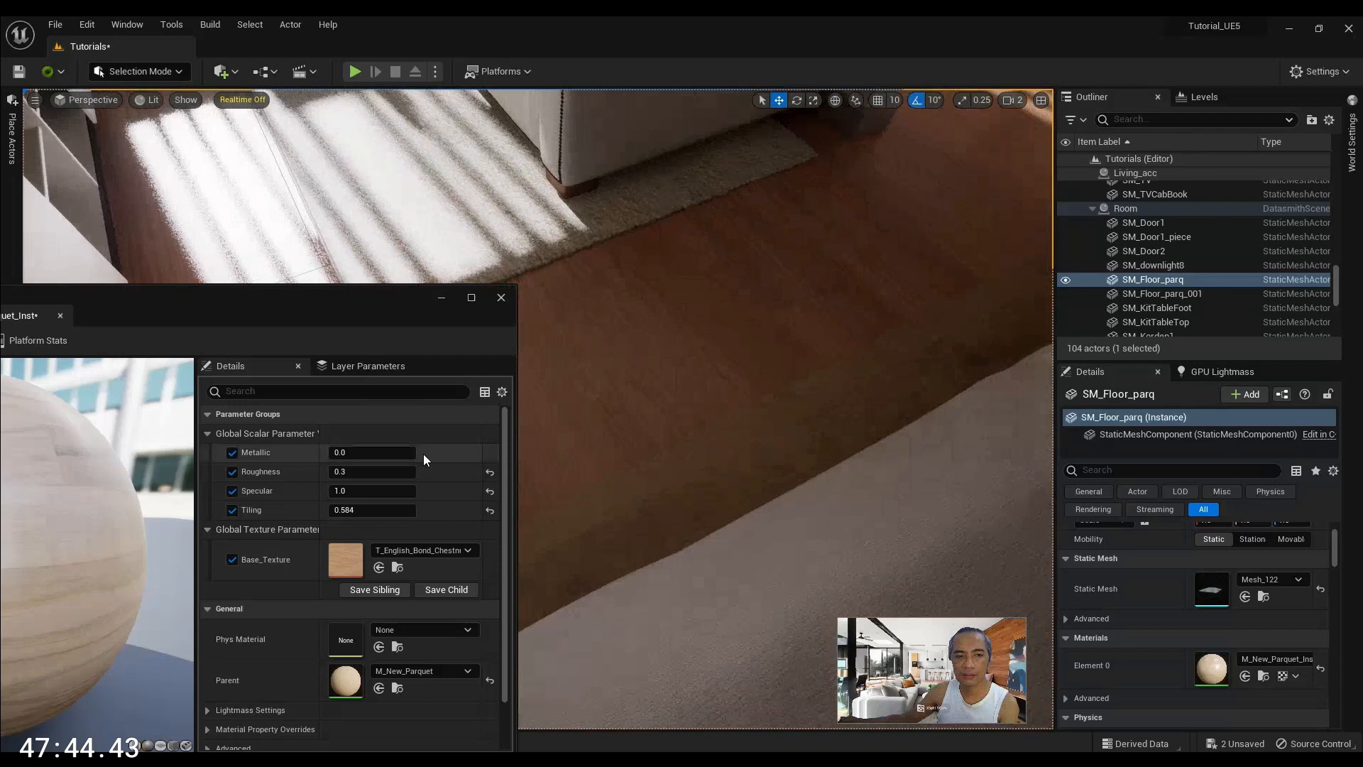
pyautogui.click(369, 508)
pyautogui.write('1')
pyautogui.press('Return')
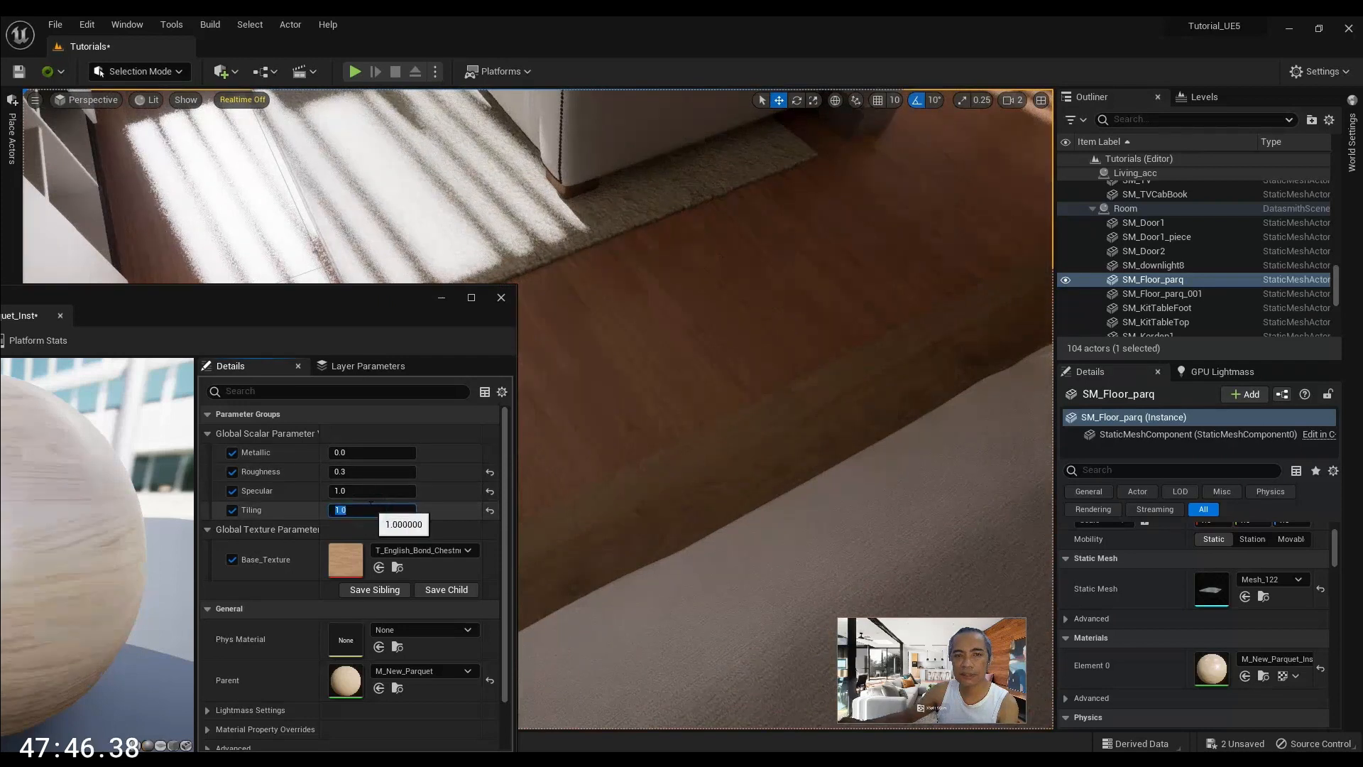
pyautogui.scroll(3, 688, 351)
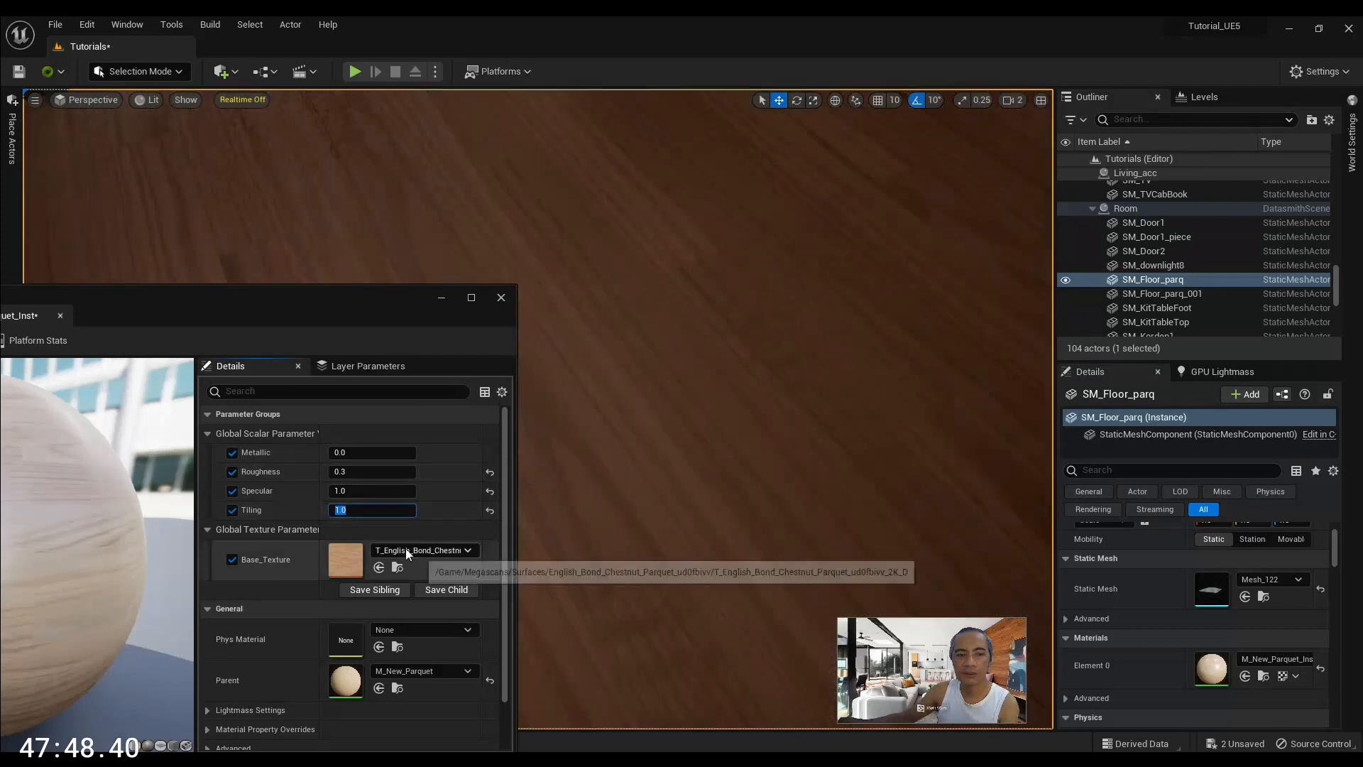
pyautogui.click(440, 500)
# Try Tiling values of about 0.225 and 0.5 on the floor between the sofa and the bed
pyautogui.moveTo(372, 511)
pyautogui.mouseDown()
pyautogui.moveTo(422, 510)
pyautogui.moveTo(375, 511)
pyautogui.mouseUp()
pyautogui.scroll(-5, 662, 473)
pyautogui.moveTo(662, 472); pyautogui.dragTo(716, 571, button='right')
pyautogui.moveTo(372, 509); pyautogui.dragTo(335, 510)
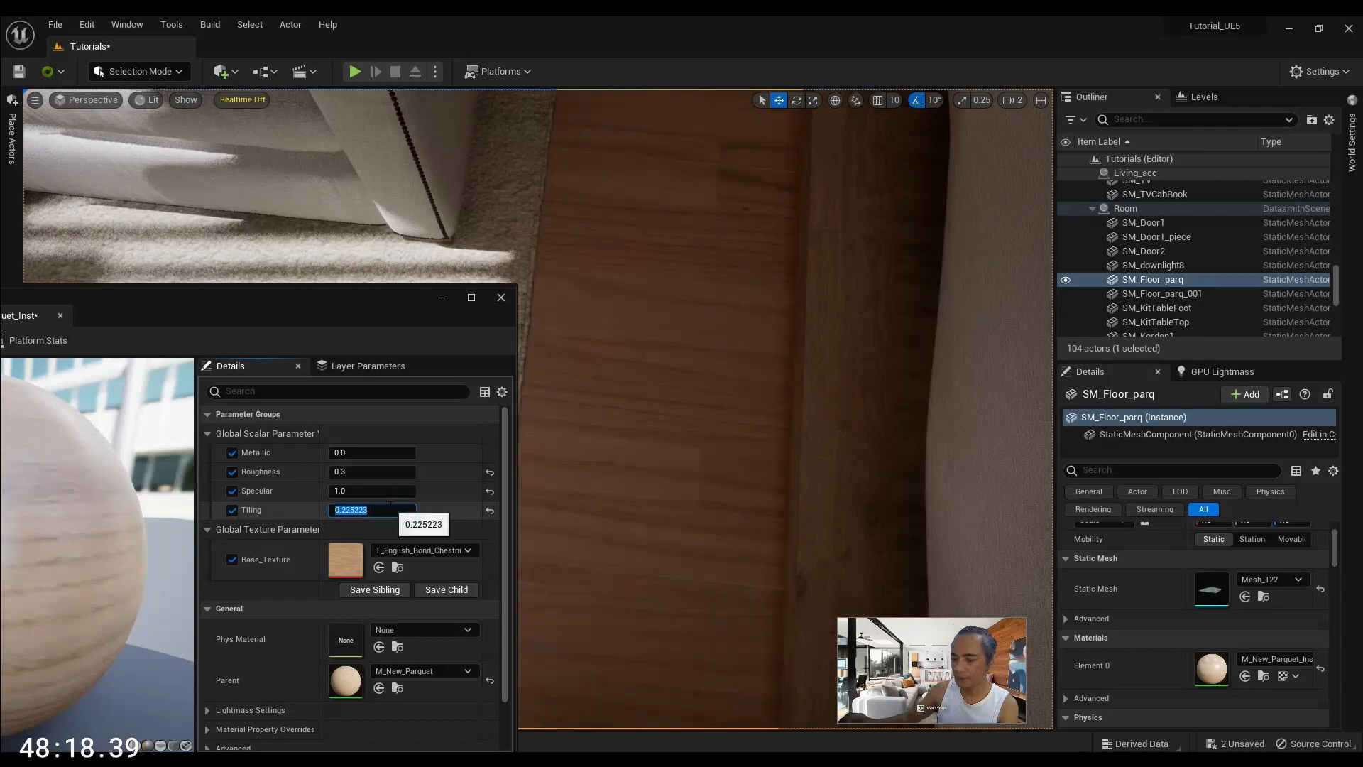
pyautogui.write('.5')
pyautogui.press('Return')
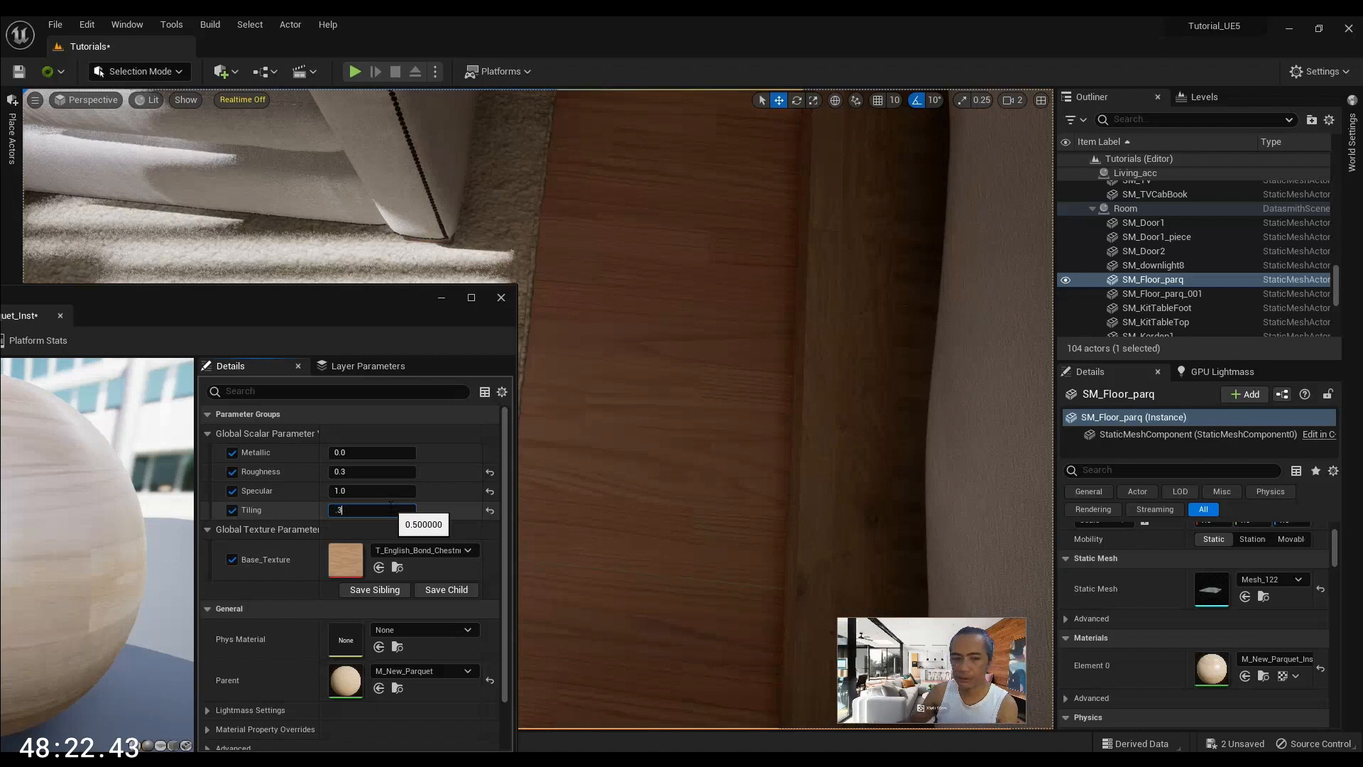
# Set the instance's Tiling to 0.3, check the floor around the room, and save M_New_Parquet_Inst
pyautogui.write('.3')
pyautogui.press('Return')
pyautogui.moveTo(639, 426); pyautogui.dragTo(519, 320, button='right')
pyautogui.press('w')
pyautogui.press('w')
pyautogui.press('s')
pyautogui.press('s')
pyautogui.moveTo(94, 311); pyautogui.dragTo(539, 198)
pyautogui.click(191, 228)
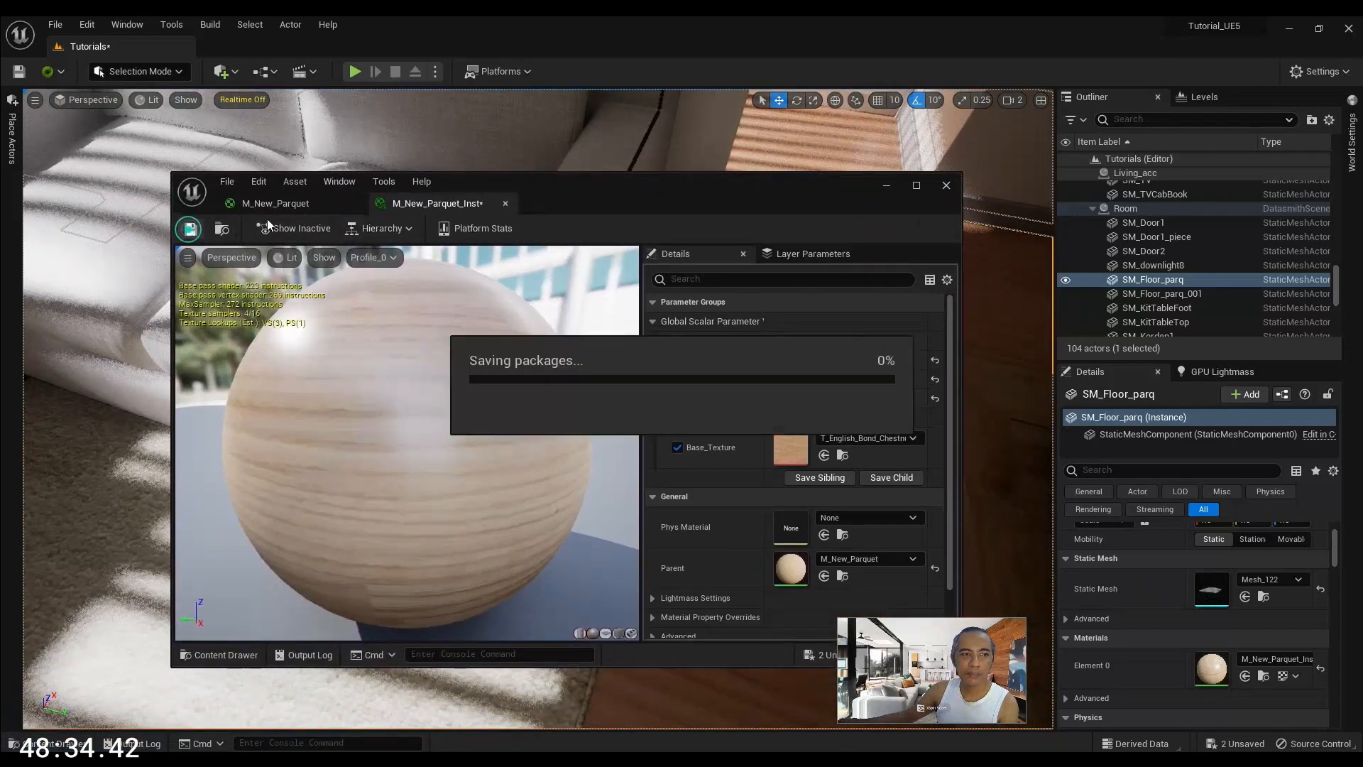
# Return to the M_New_Parquet graph in a maximized editor window, showing the free area below the Roughness parameter
pyautogui.click(276, 204)
pyautogui.doubleClick(586, 186)
pyautogui.scroll(-3, 658, 362)
pyautogui.moveTo(647, 505); pyautogui.dragTo(760, 413, button='right')
pyautogui.scroll(3, 913, 335)
pyautogui.scroll(2, 913, 338)
pyautogui.moveTo(569, 460); pyautogui.dragTo(776, 402, button='right')
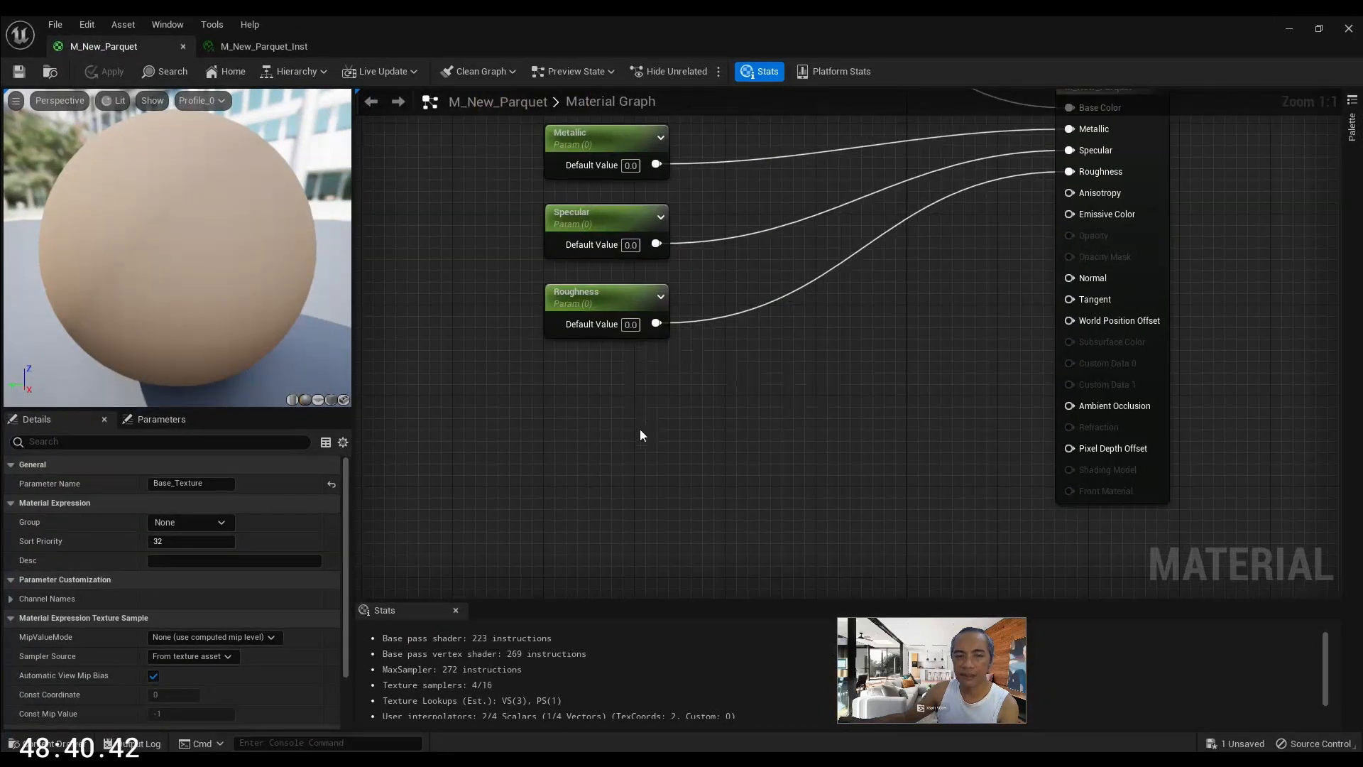
pyautogui.moveTo(640, 434); pyautogui.dragTo(708, 389, button='right')
# Add the normal map from the Megascans English_Bond_Chestnut_Parquet folder as a Texture Sample below the Roughness parameter
pyautogui.click(50, 743)
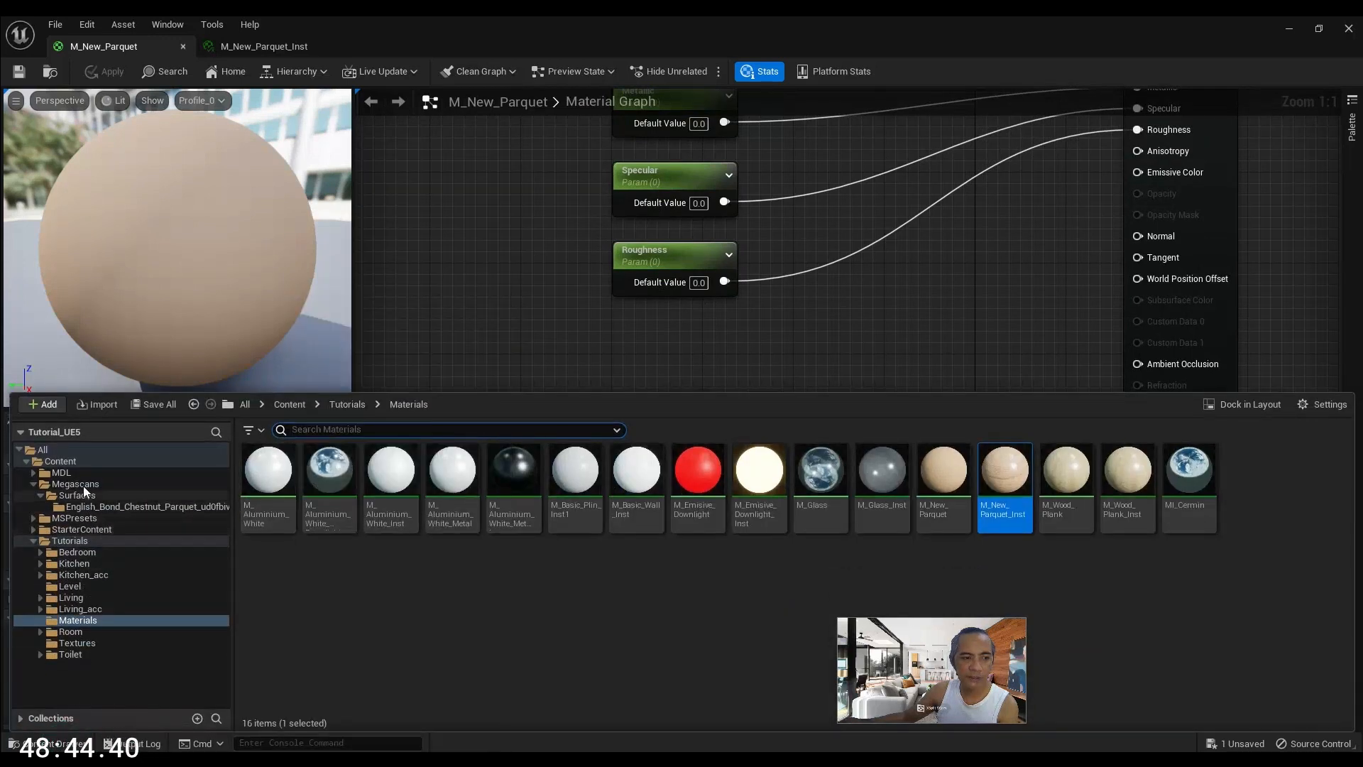
pyautogui.click(91, 506)
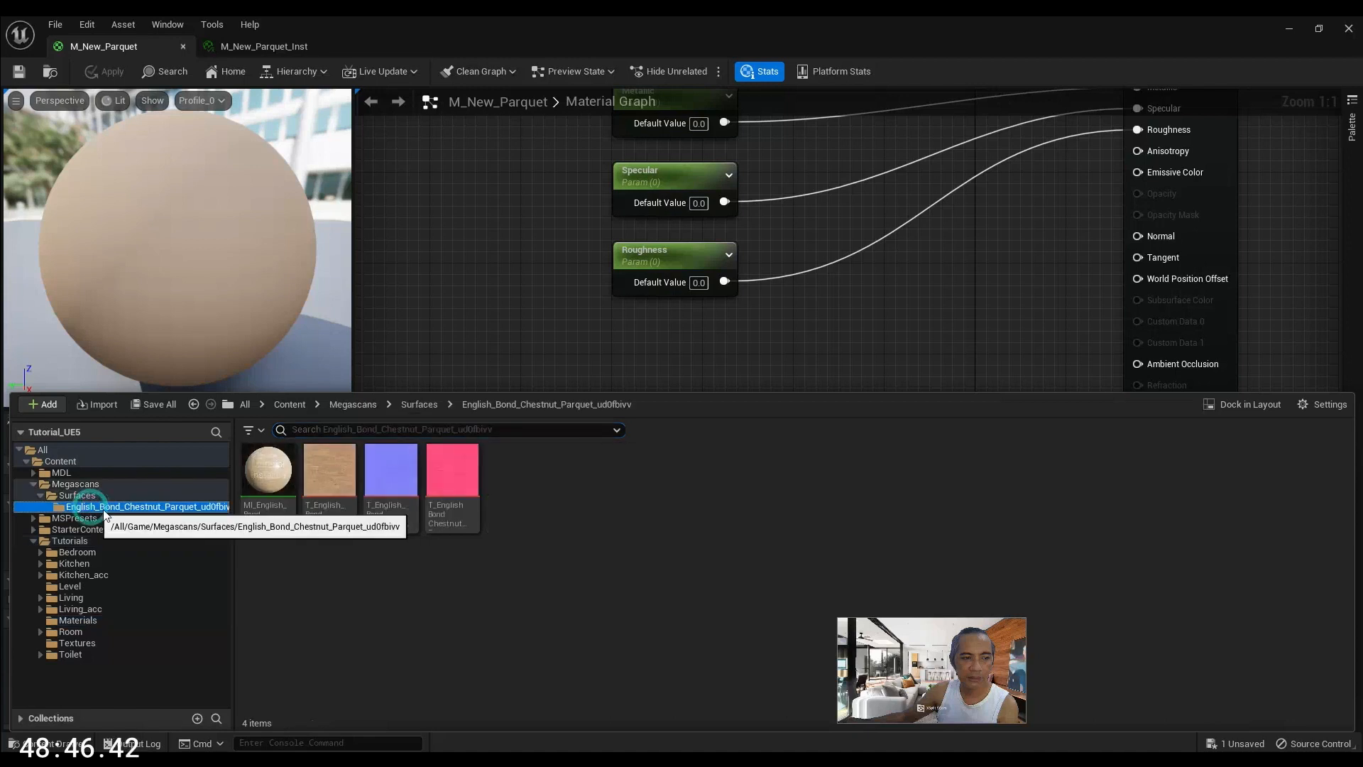
pyautogui.moveTo(391, 470); pyautogui.dragTo(690, 342)
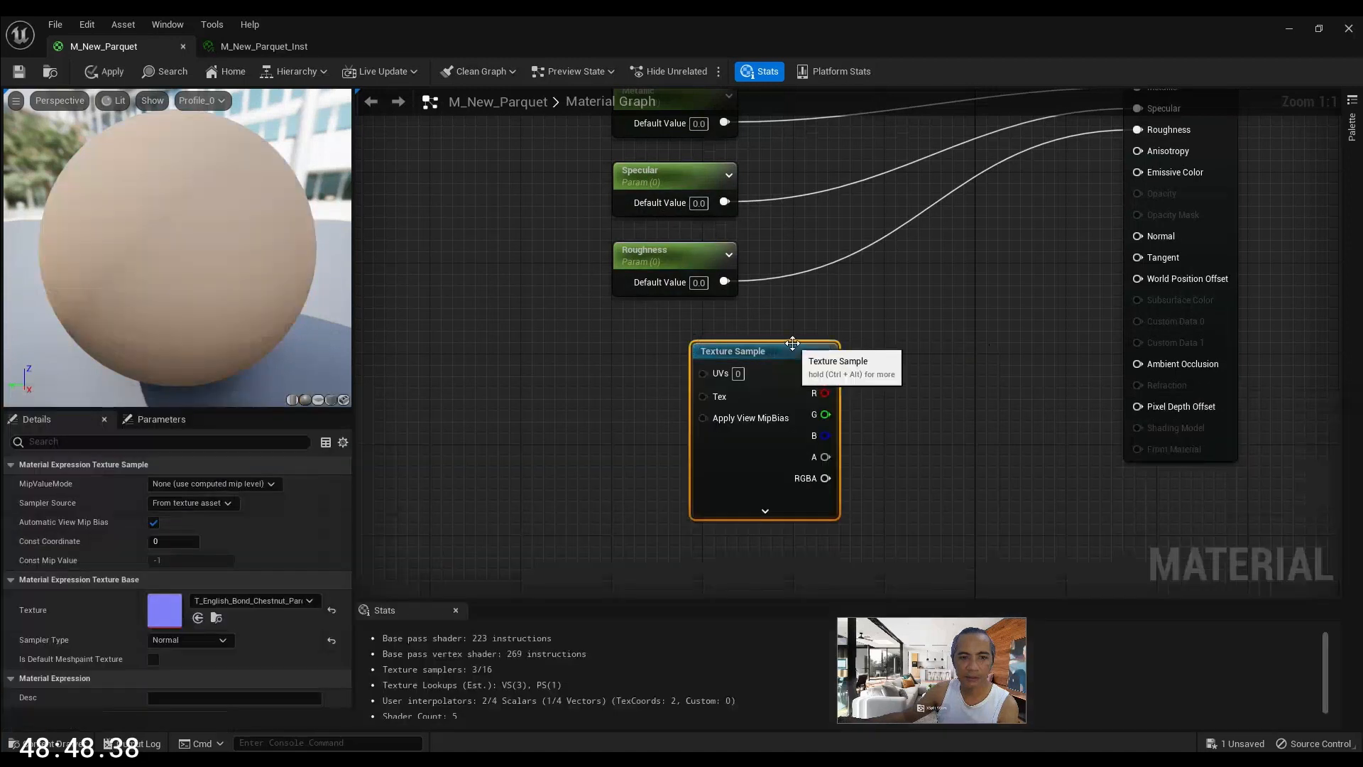
pyautogui.moveTo(790, 345); pyautogui.dragTo(668, 362)
# Add a FlattenNormal node connected to the material's Normal input and place it beside the normal map's Texture Sample
pyautogui.moveTo(887, 367); pyautogui.dragTo(813, 418, button='right')
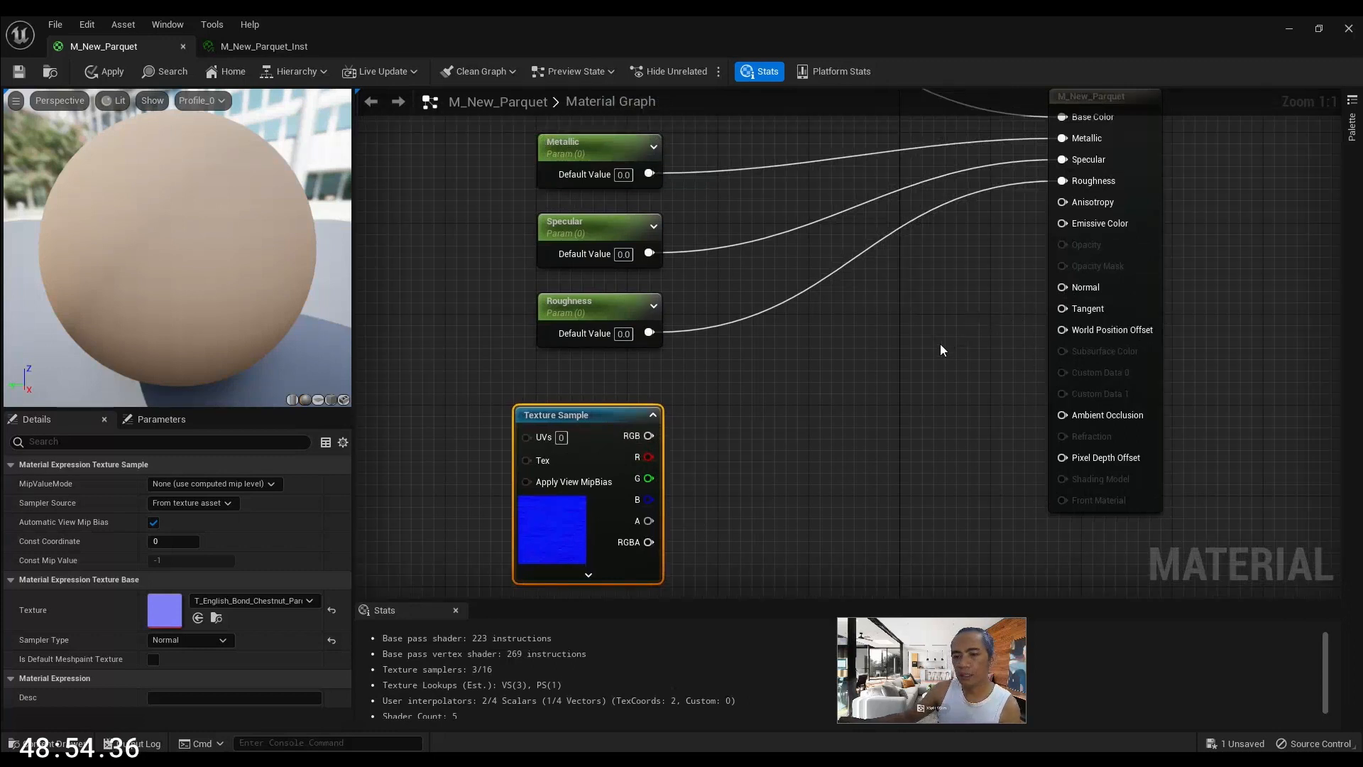
pyautogui.moveTo(804, 408); pyautogui.dragTo(858, 335, button='right')
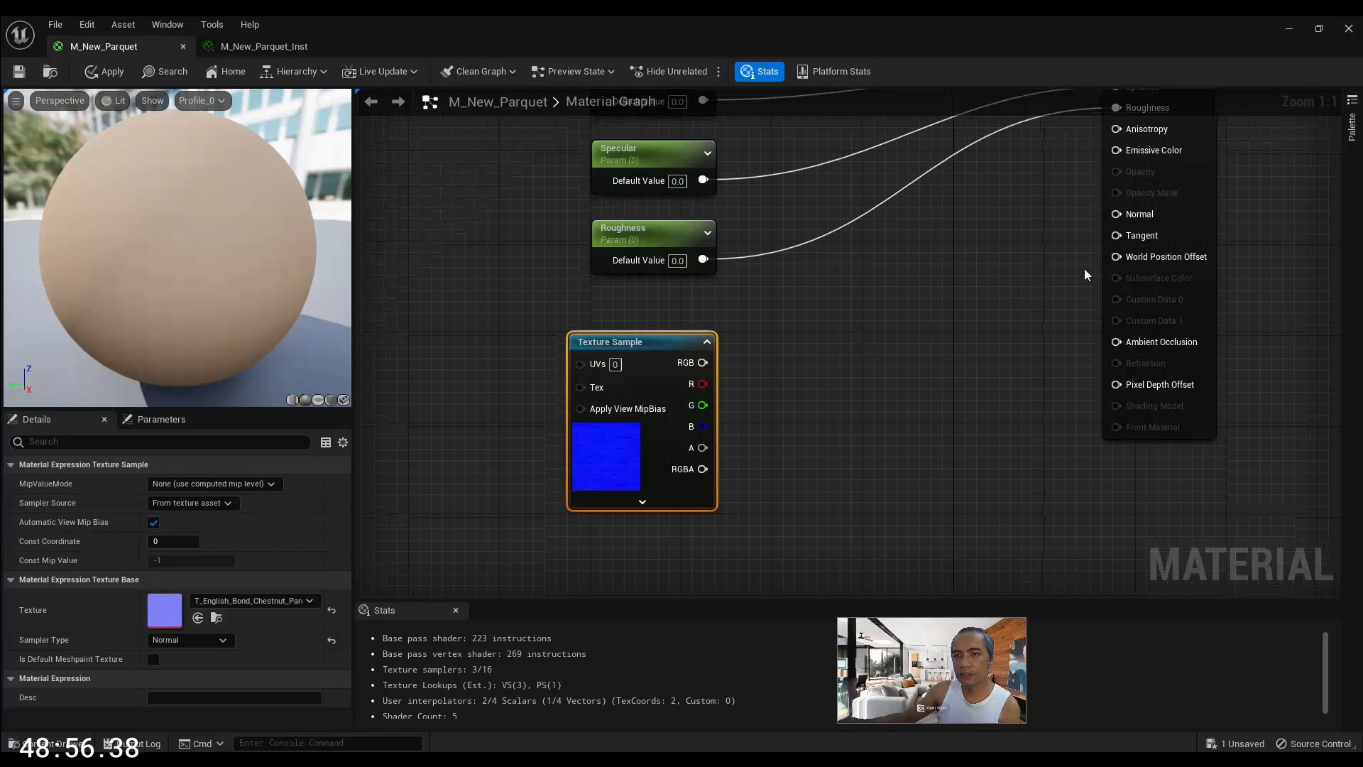
pyautogui.moveTo(1116, 214); pyautogui.dragTo(913, 321)
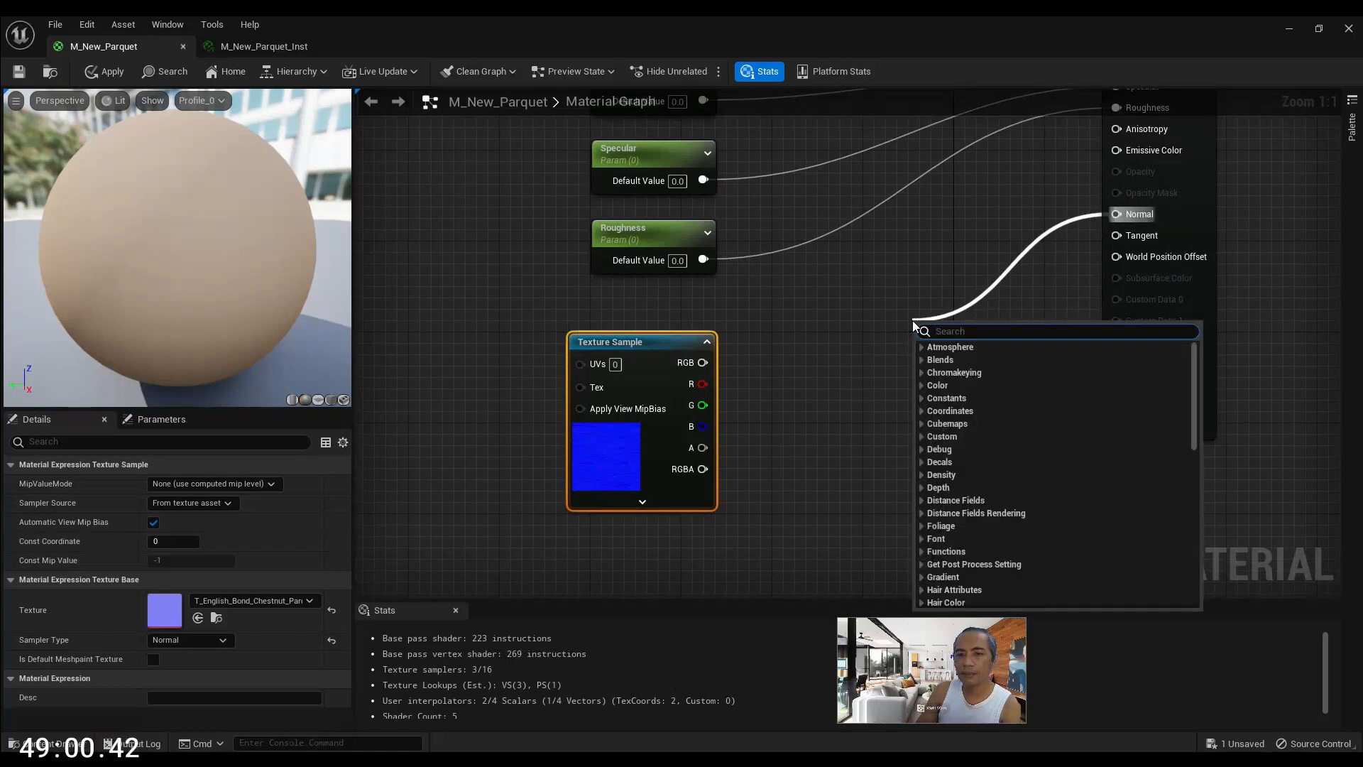
pyautogui.write('fla')
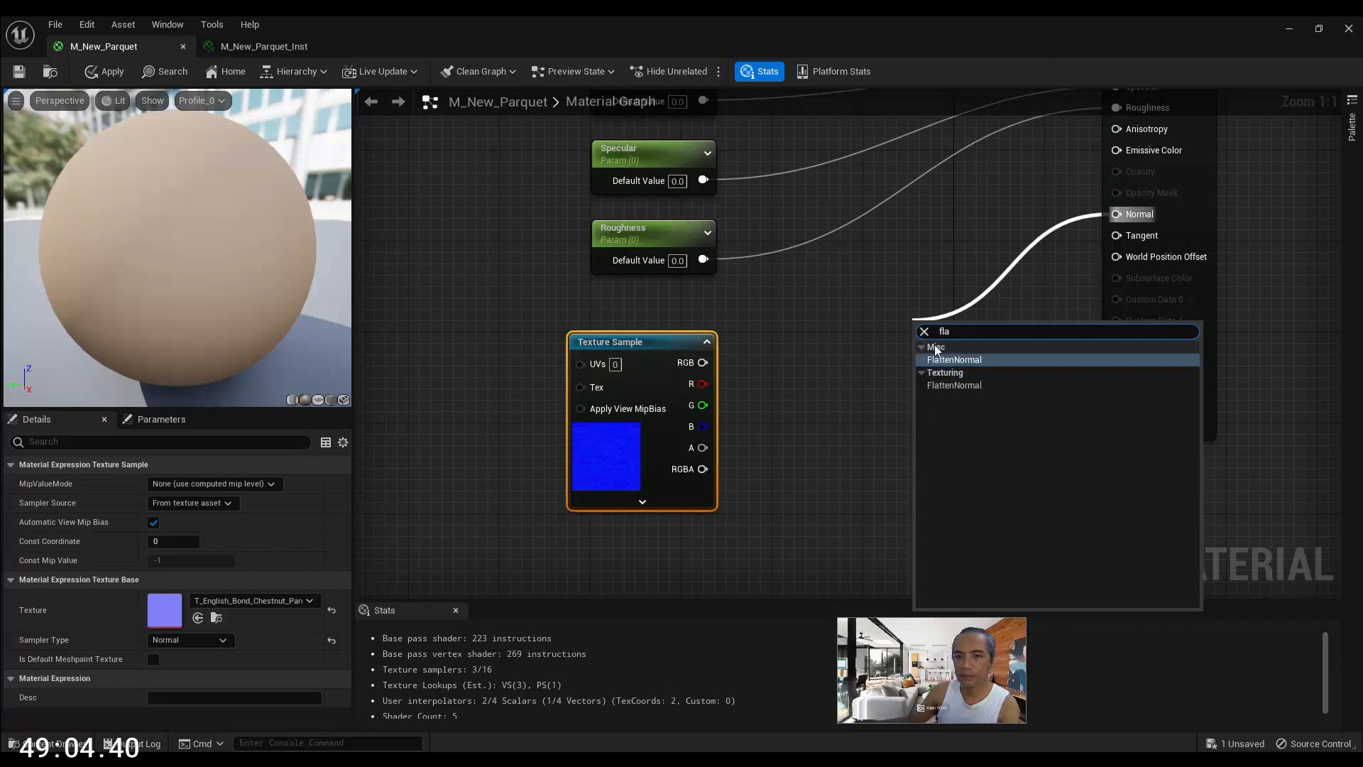
pyautogui.click(947, 360)
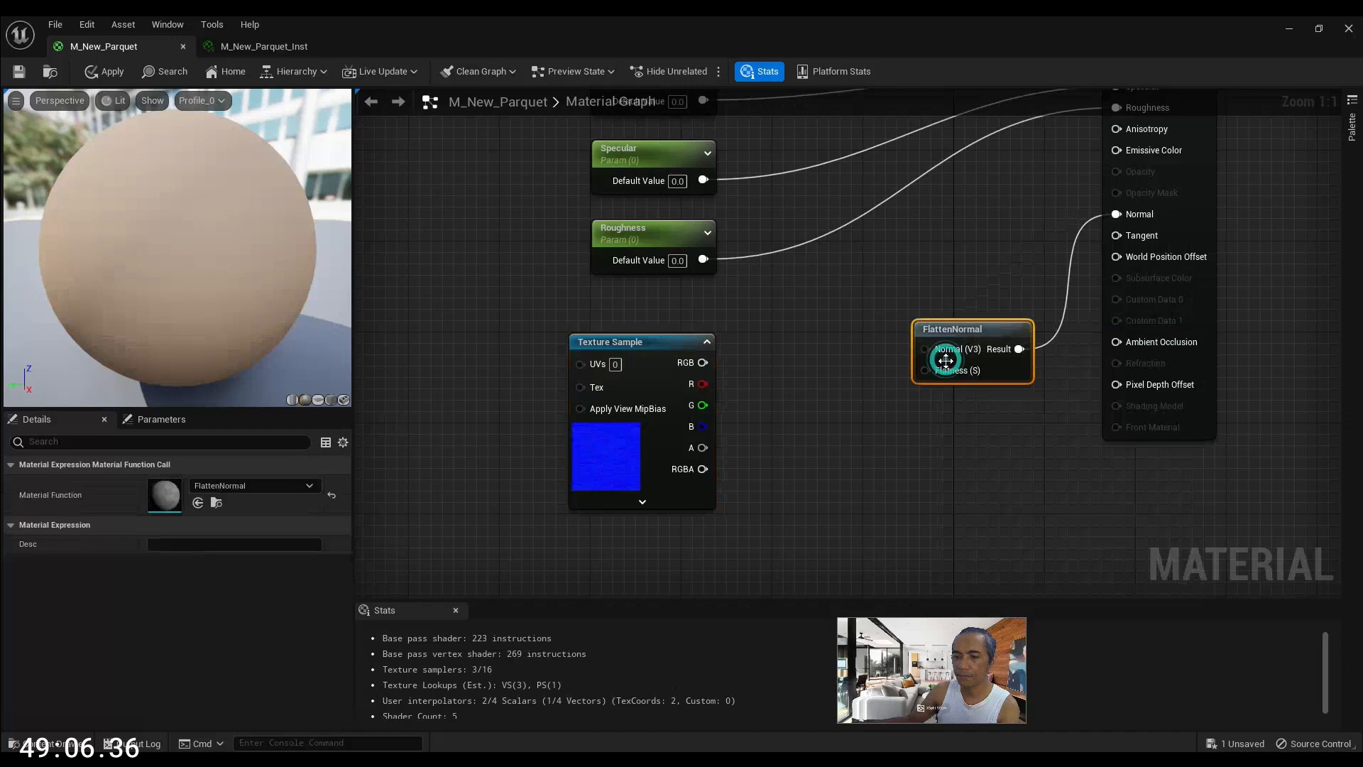
pyautogui.moveTo(960, 328); pyautogui.dragTo(831, 353)
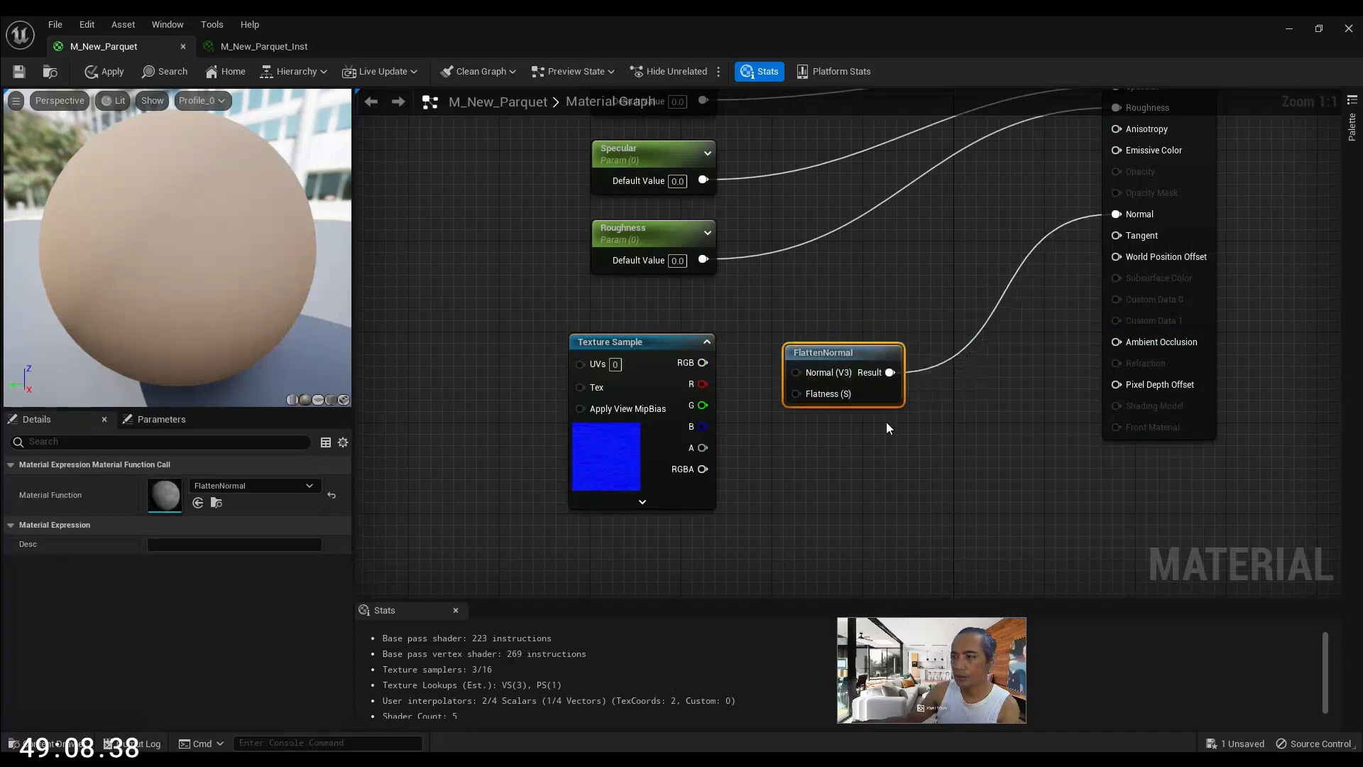
# Connect the normal map's RGB output to the FlattenNormal node's Normal (V3) input
pyautogui.moveTo(890, 428); pyautogui.dragTo(902, 347, button='right')
pyautogui.moveTo(703, 260); pyautogui.dragTo(909, 260)
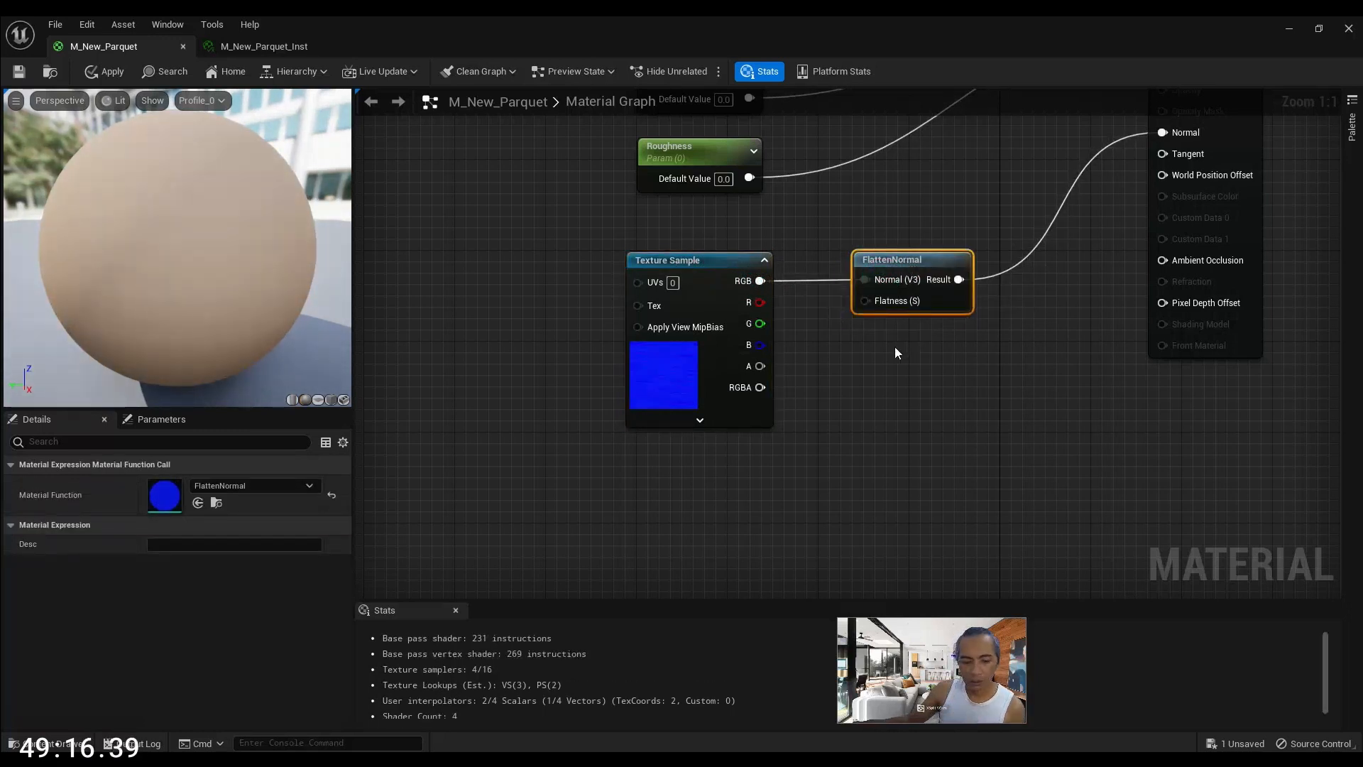
pyautogui.moveTo(840, 449); pyautogui.dragTo(815, 374, button='right')
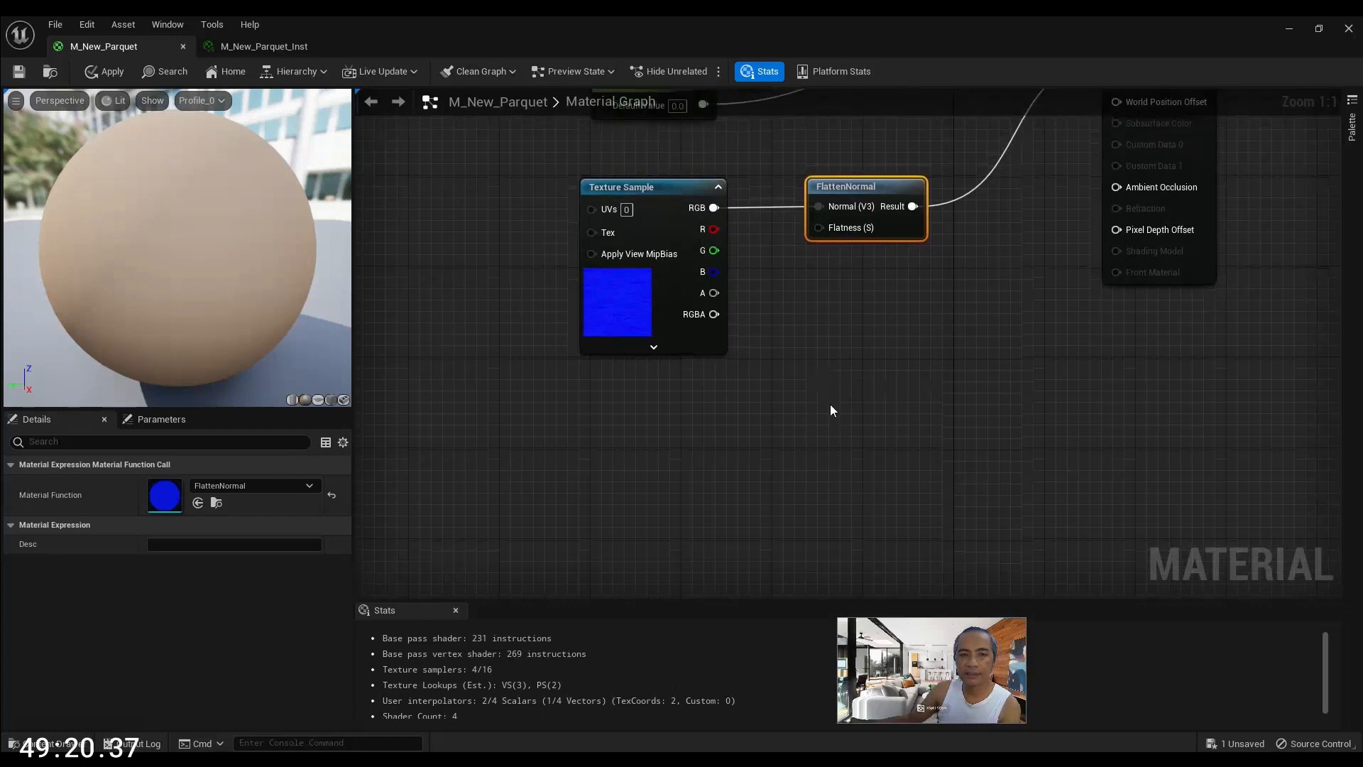
pyautogui.moveTo(721, 400); pyautogui.dragTo(693, 372, button='right')
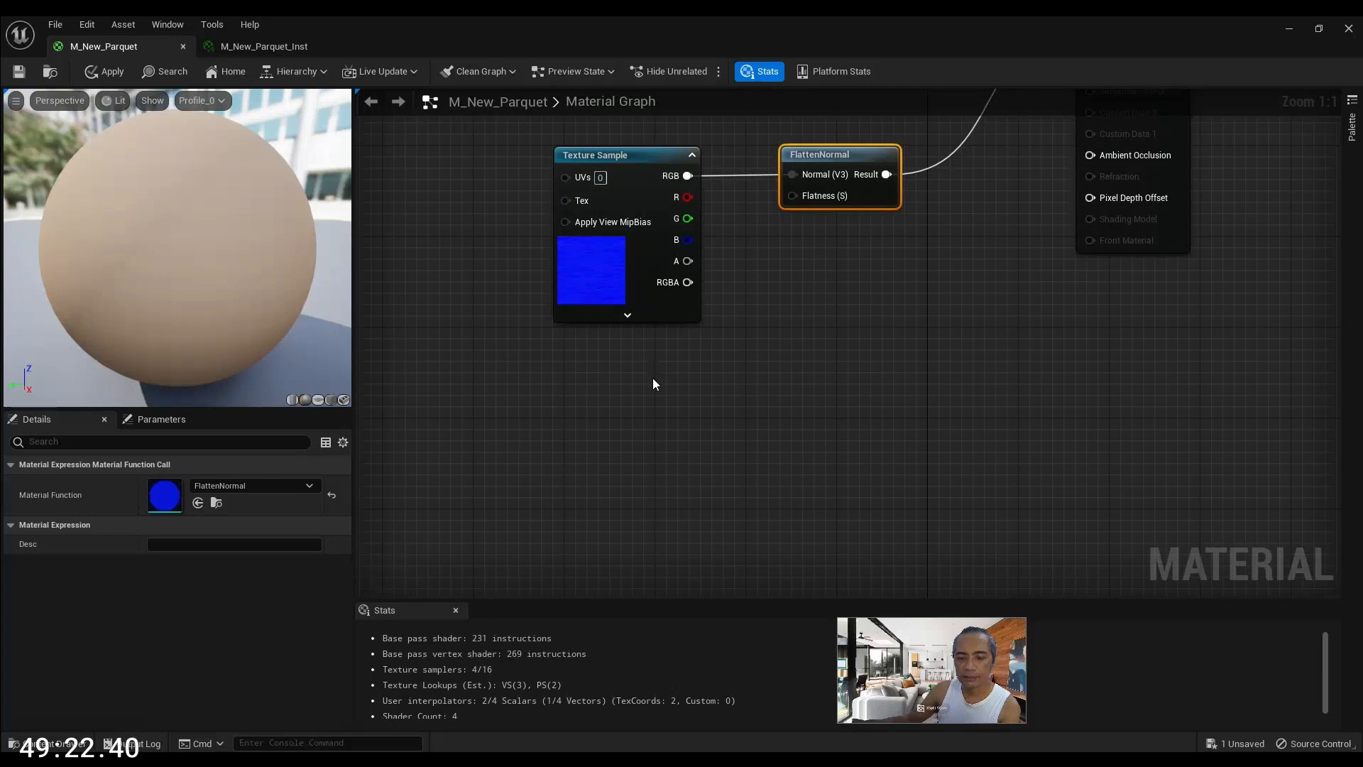
# Add a Constant node below the normal map's Texture Sample and convert it to a parameter
pyautogui.moveTo(751, 395); pyautogui.dragTo(704, 383, button='right')
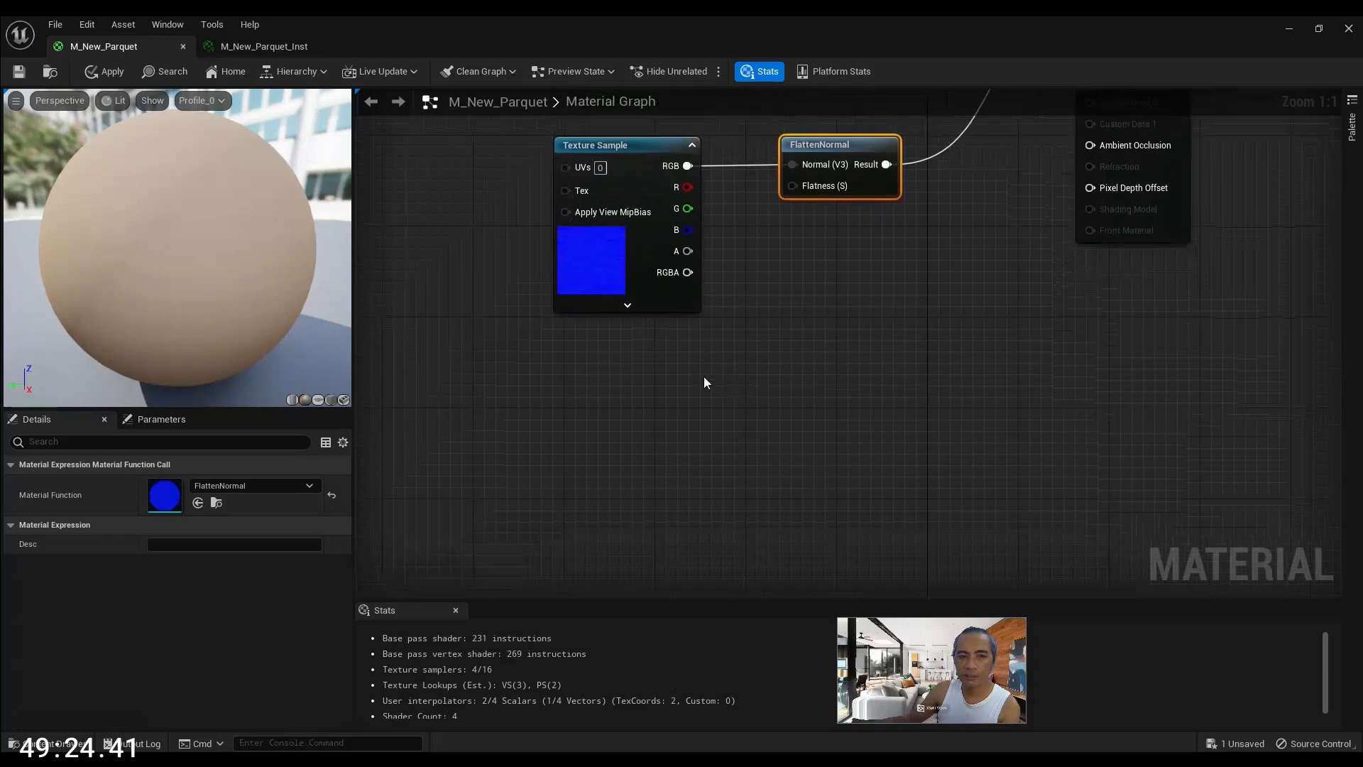
pyautogui.click(647, 380)
pyautogui.moveTo(697, 379); pyautogui.dragTo(669, 359)
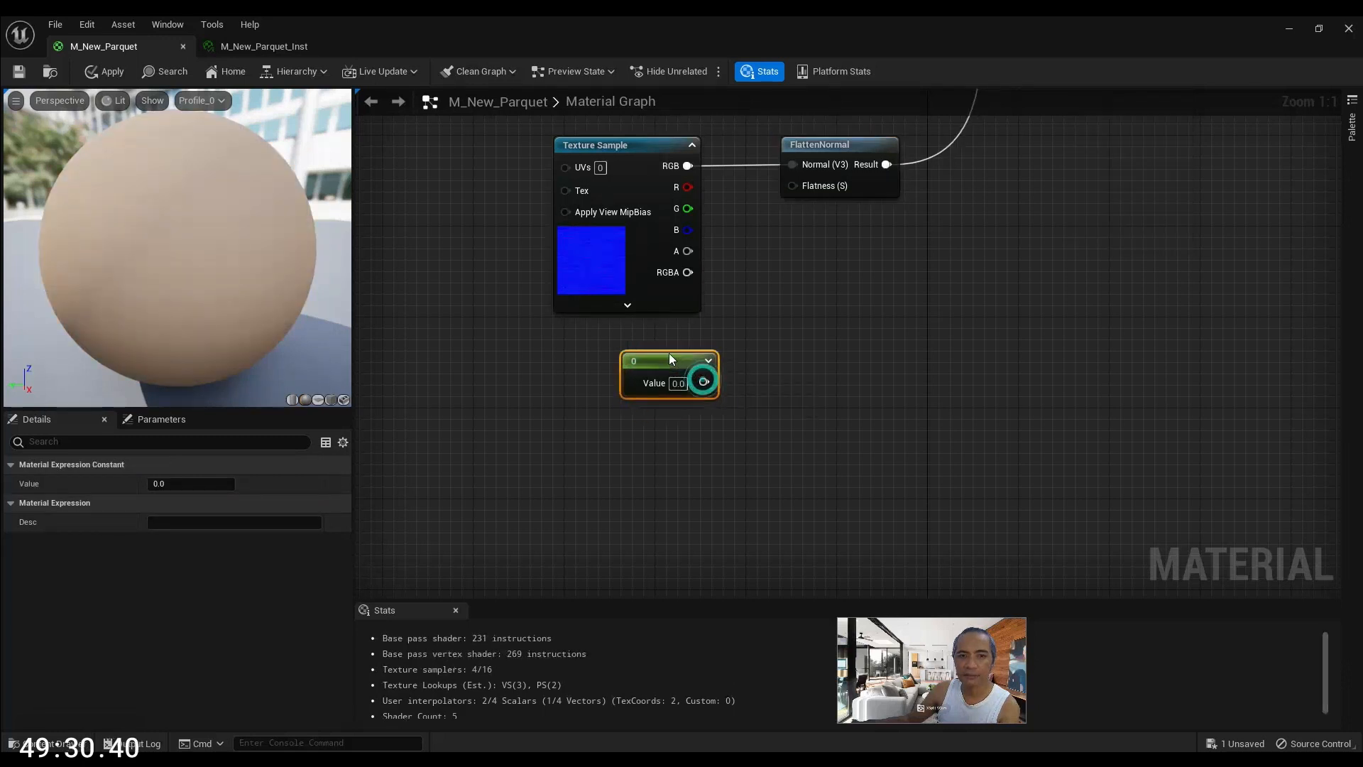
pyautogui.rightClick(662, 355)
pyautogui.click(707, 382)
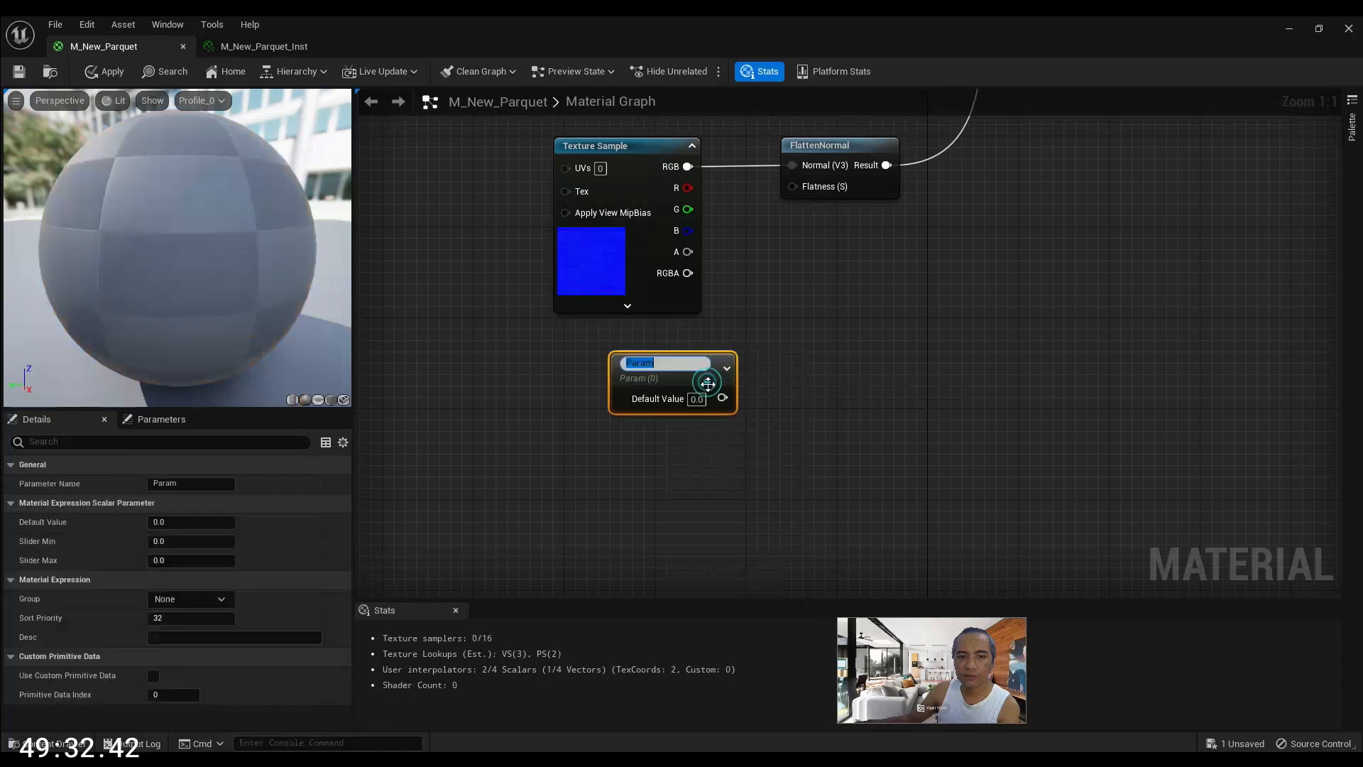
# Name the new scalar parameter Normal_Intensity
pyautogui.click(192, 482)
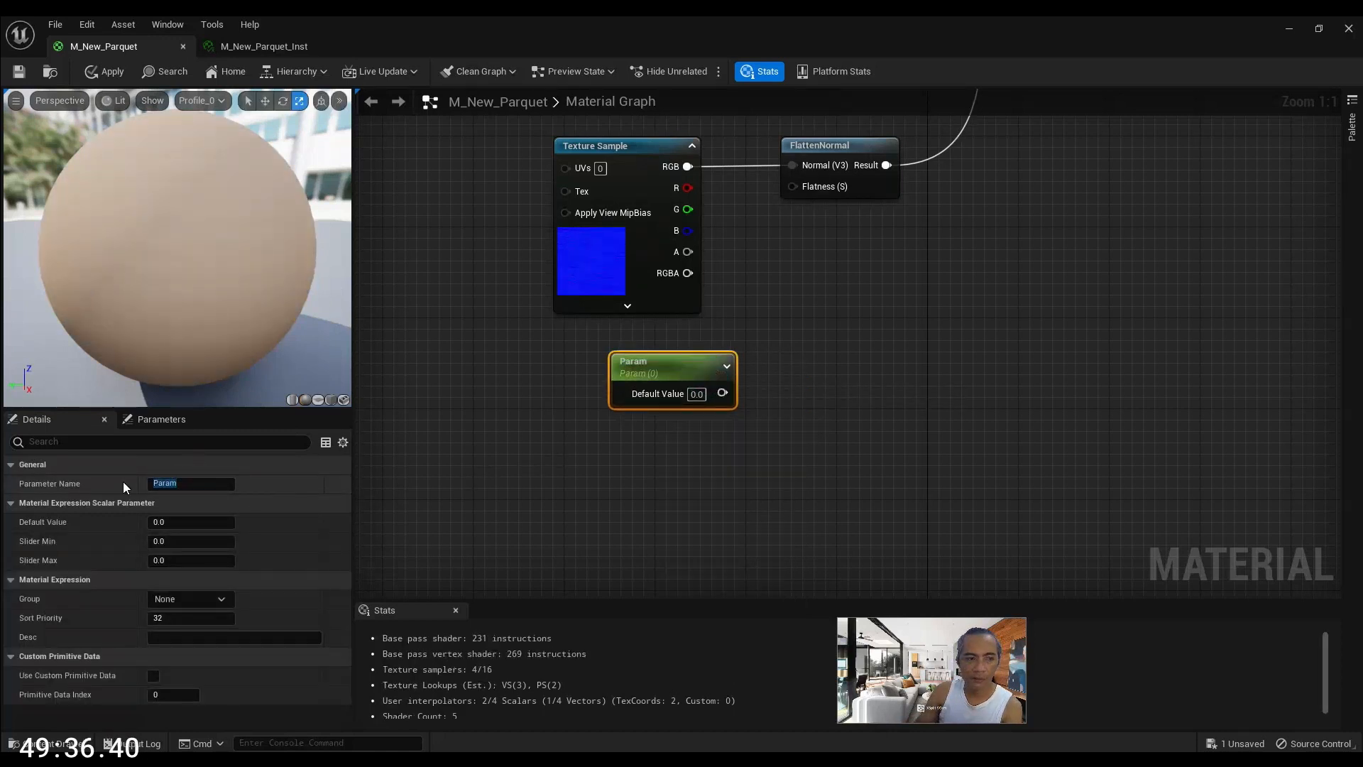
pyautogui.click(168, 480)
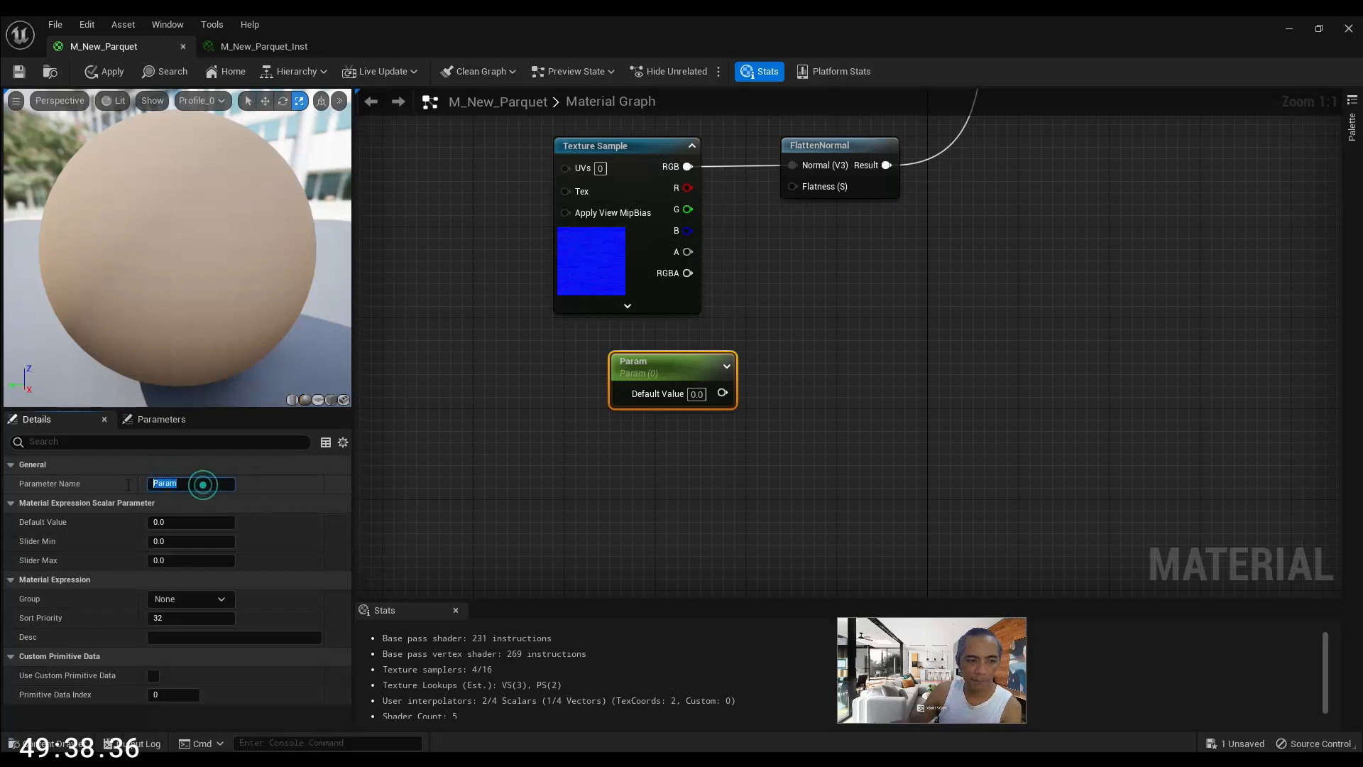
pyautogui.write('Norma')
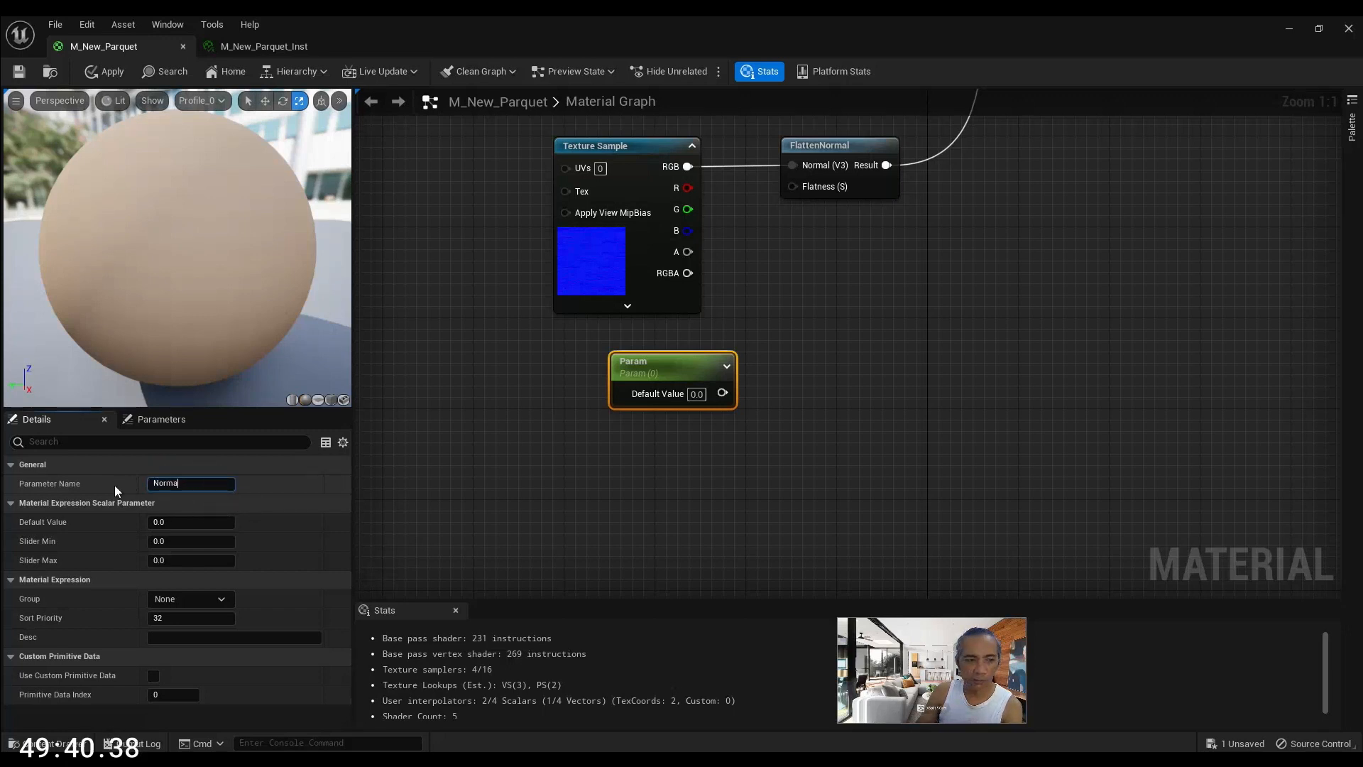
pyautogui.write('l_In')
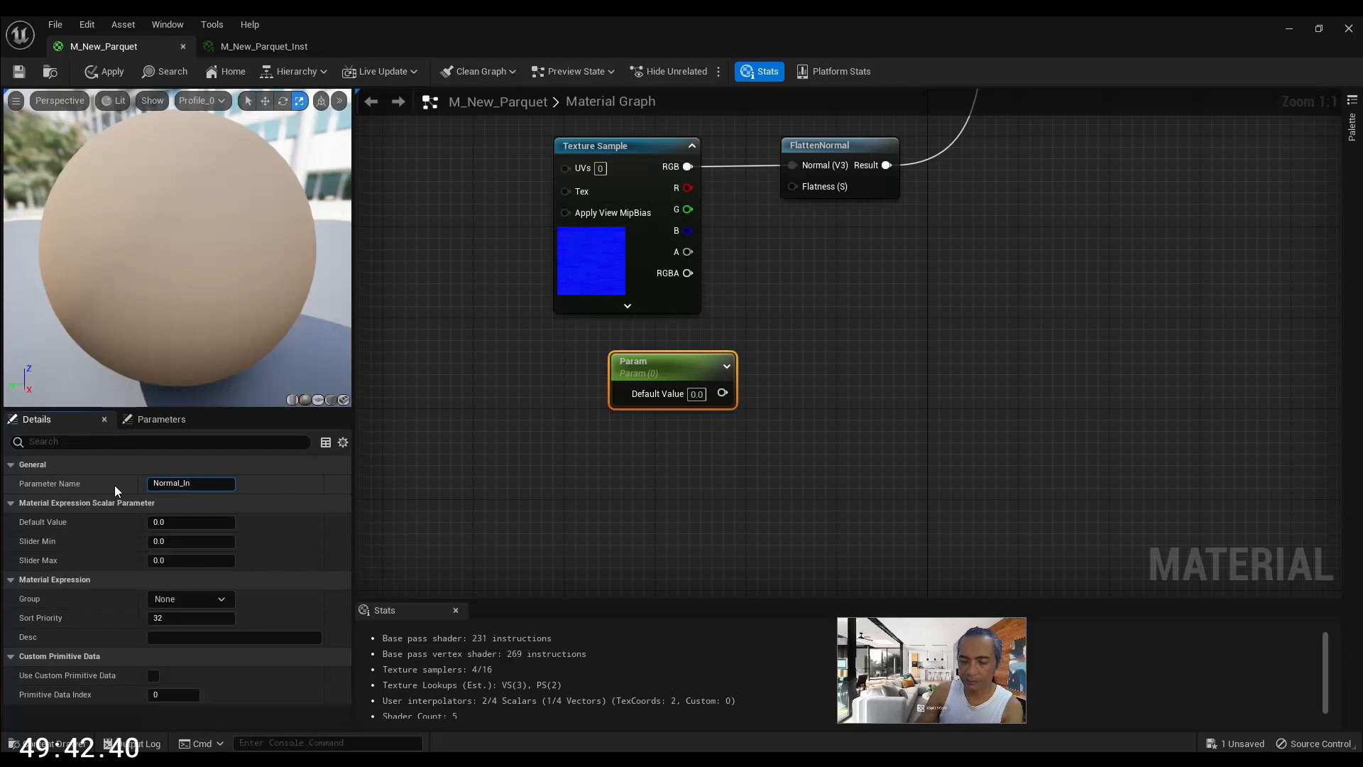
pyautogui.write('tensitu')
pyautogui.press('Return')
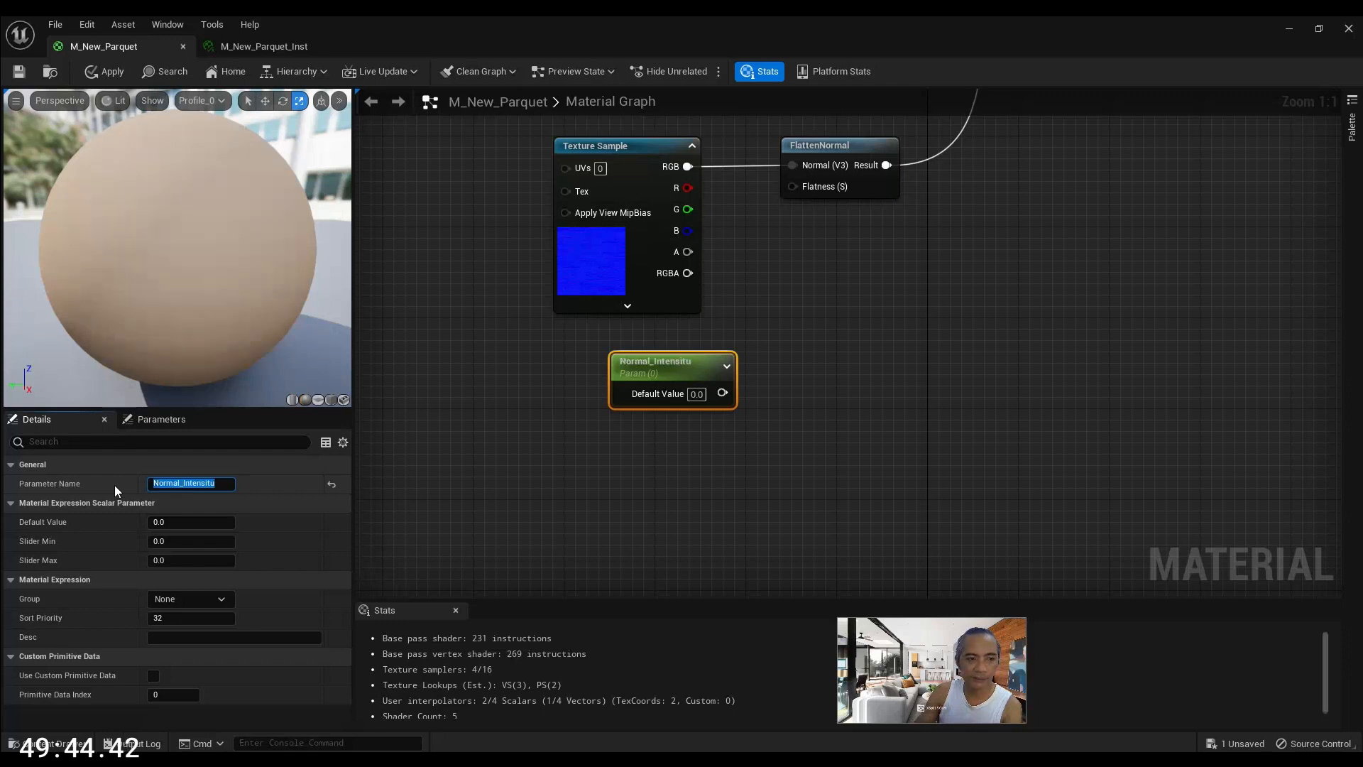
pyautogui.click(227, 483)
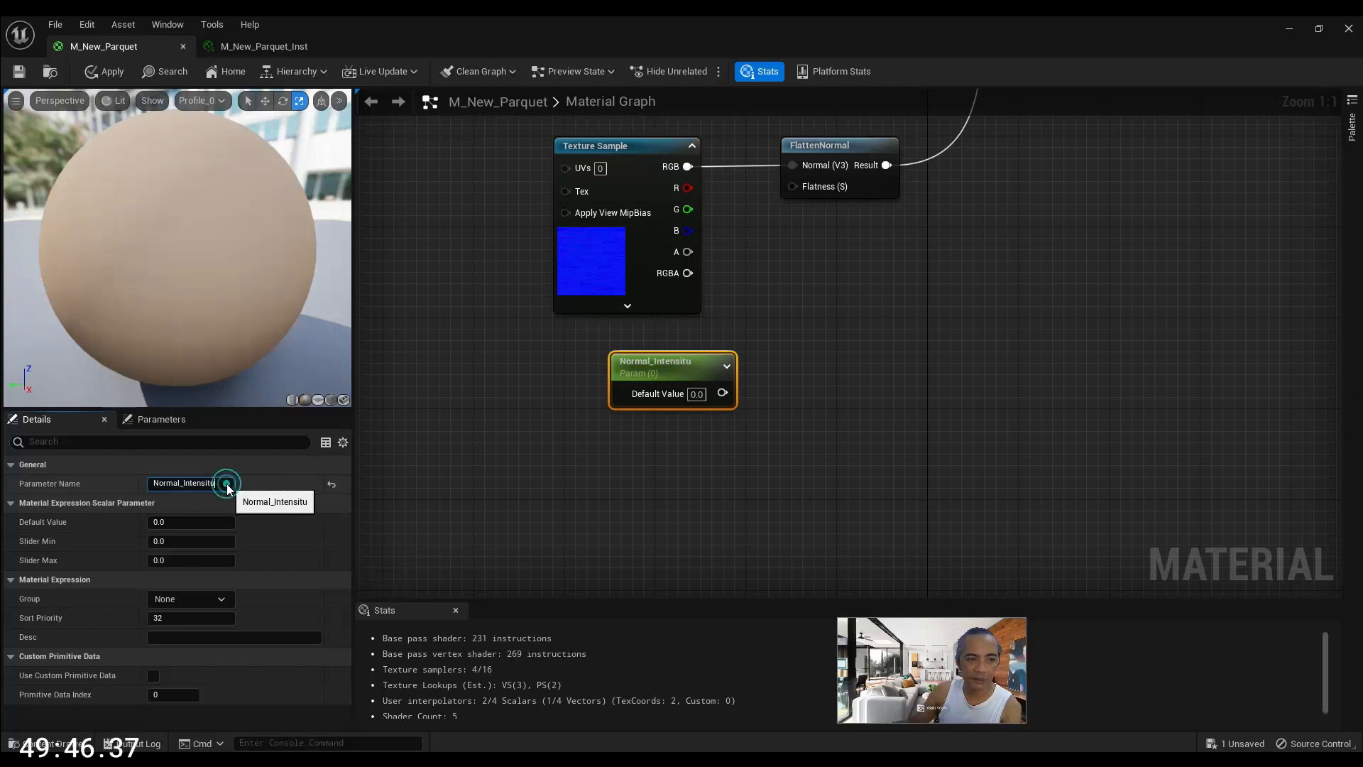
pyautogui.press('BackSpace')
pyautogui.write('y')
pyautogui.press('Return')
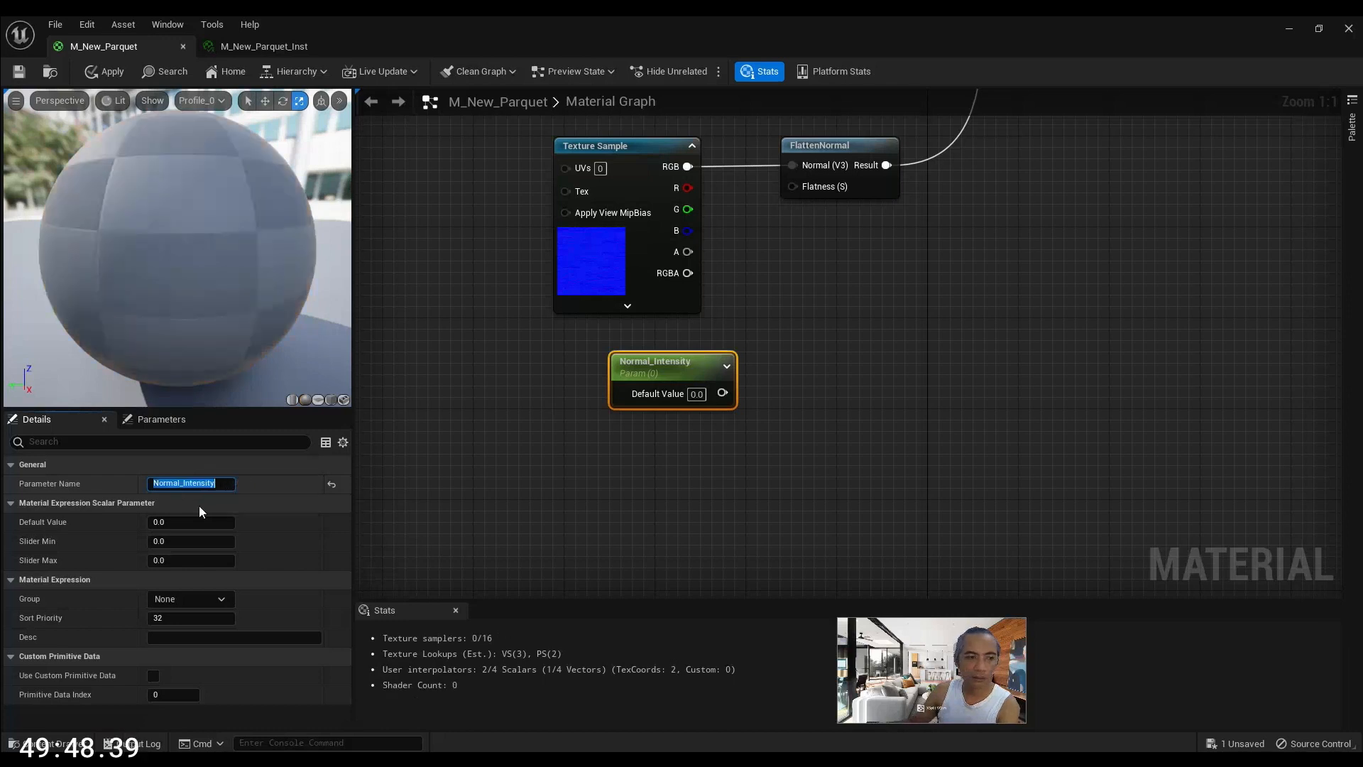
# Set Normal_Intensity's default value to 0.5 and connect its output to the FlattenNormal node's Flatness (S) input
pyautogui.click(185, 525)
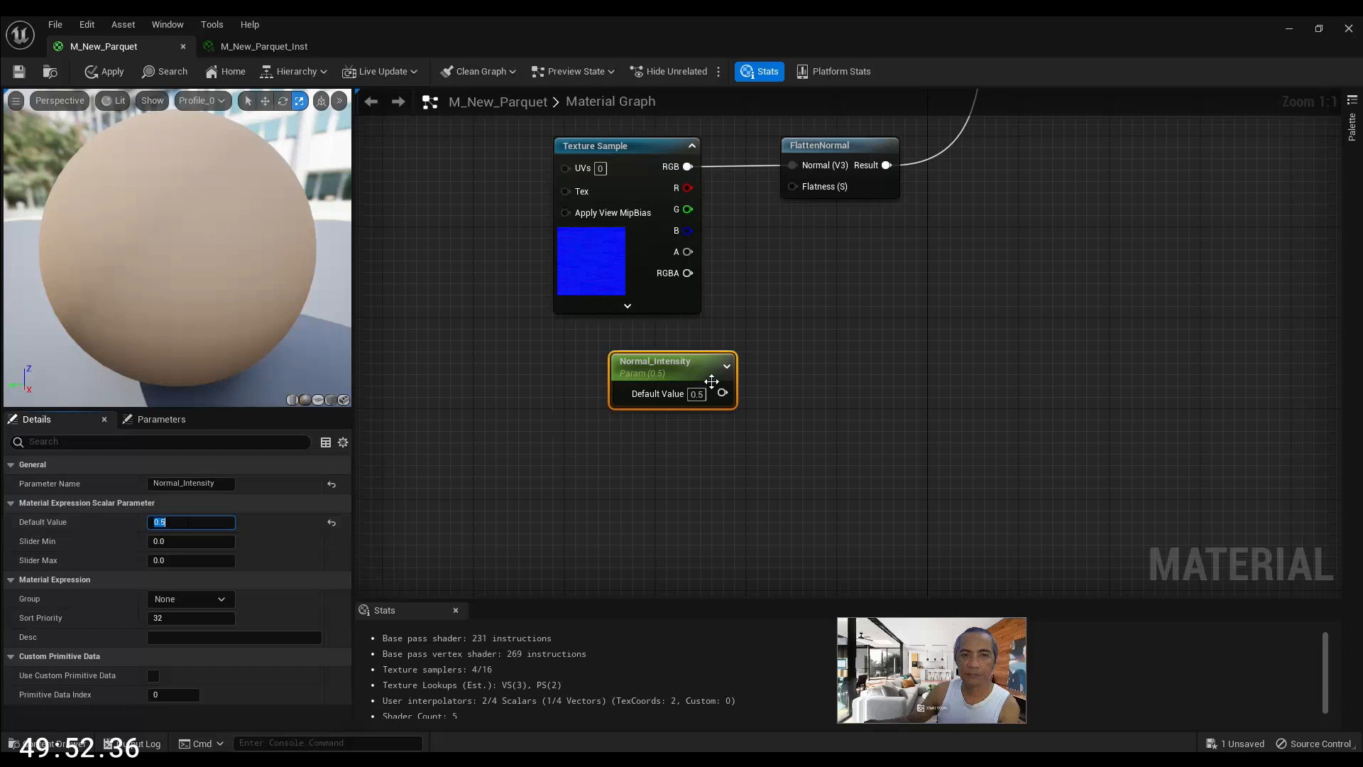
pyautogui.moveTo(671, 363); pyautogui.dragTo(637, 352)
pyautogui.moveTo(811, 246); pyautogui.dragTo(837, 321, button='right')
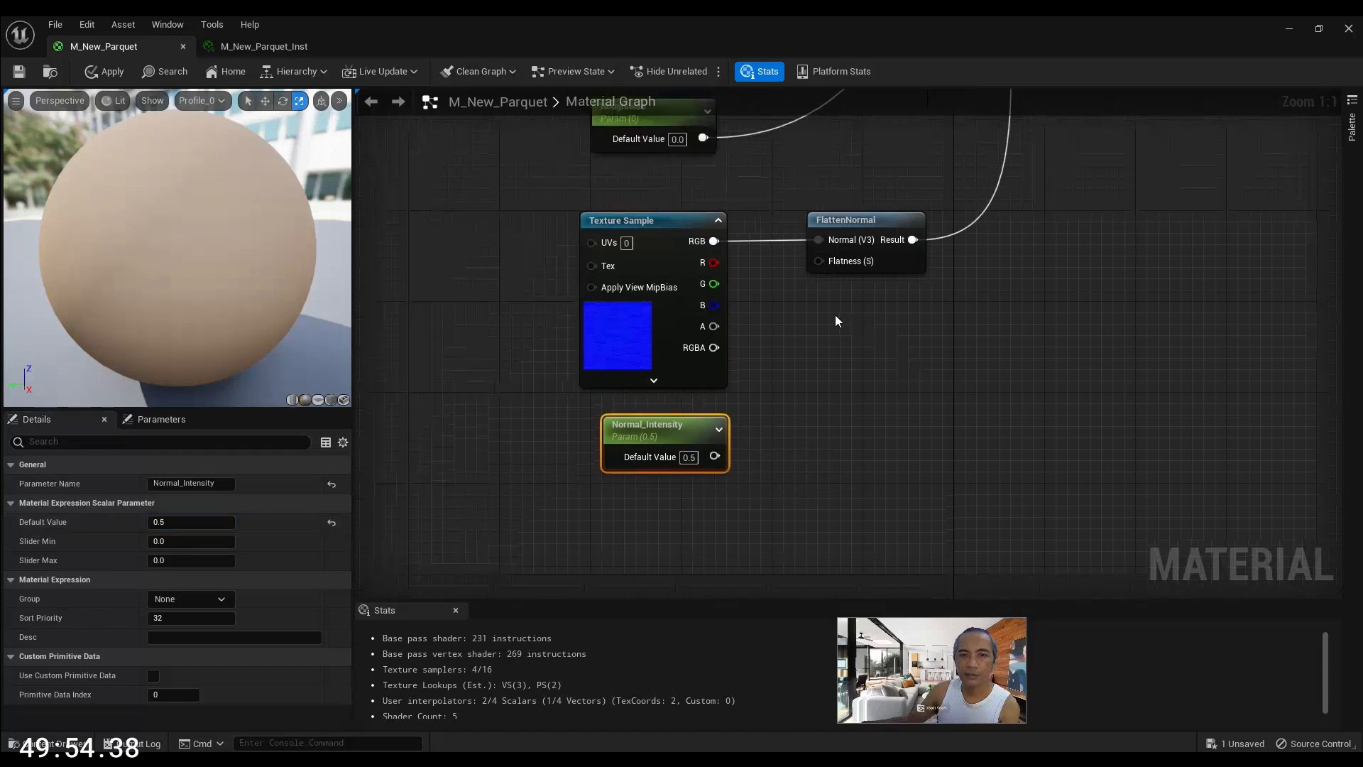
pyautogui.moveTo(715, 456); pyautogui.dragTo(819, 260)
# Move the TexCoord, Tiling and Multiply nodes together down to a level between the base texture and the normal map
pyautogui.scroll(-6, 872, 348)
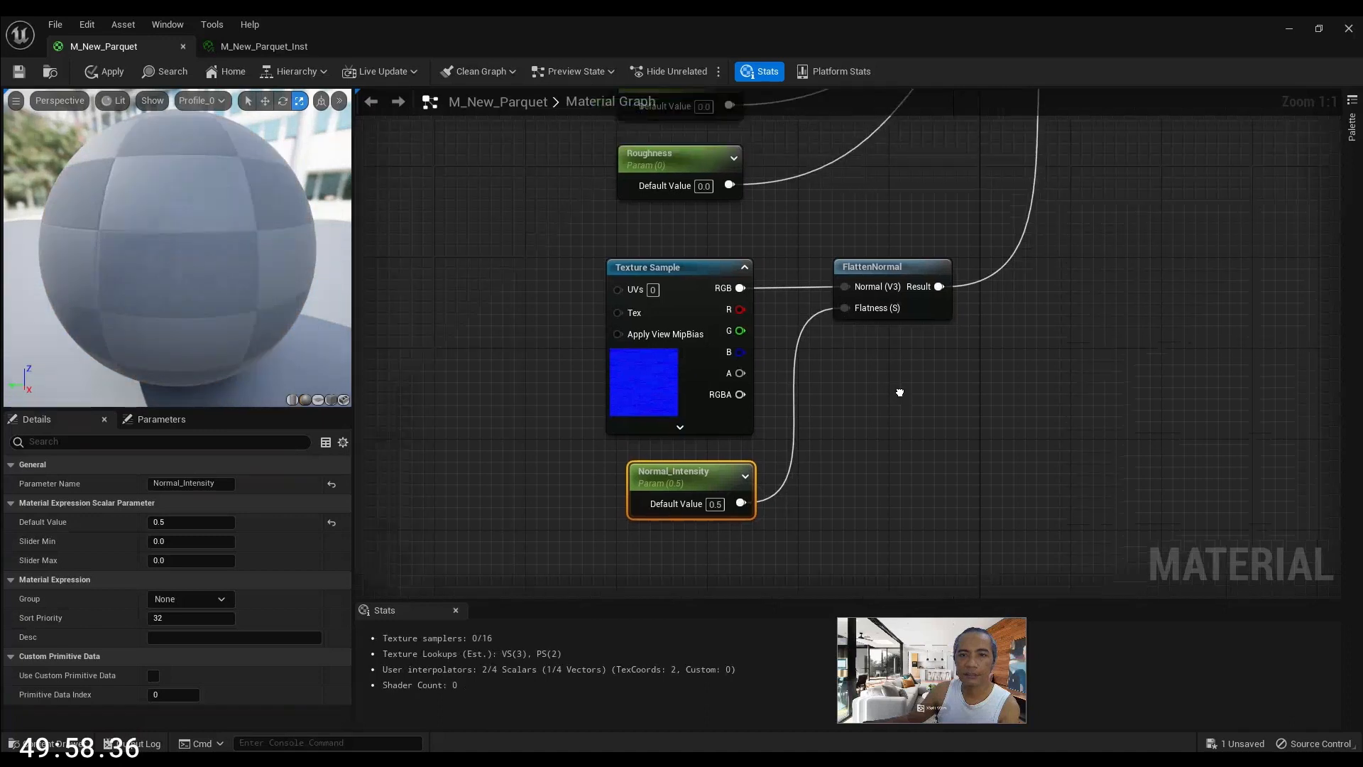
pyautogui.scroll(2, 821, 395)
pyautogui.moveTo(821, 396); pyautogui.dragTo(596, 208)
pyautogui.moveTo(776, 247); pyautogui.dragTo(677, 382)
pyautogui.click(787, 440)
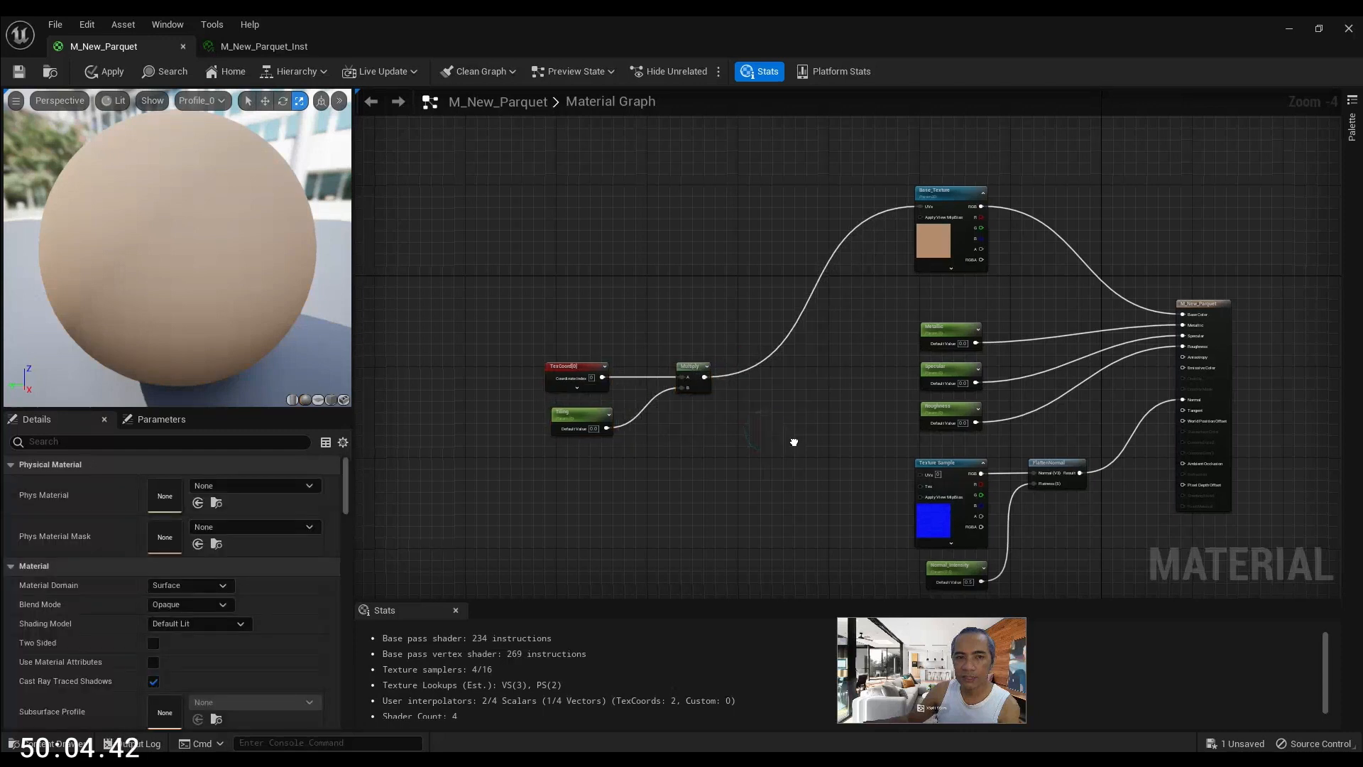
# Connect the Multiply node's output to the UVs input of the normal map's Texture Sample
pyautogui.scroll(3, 788, 437)
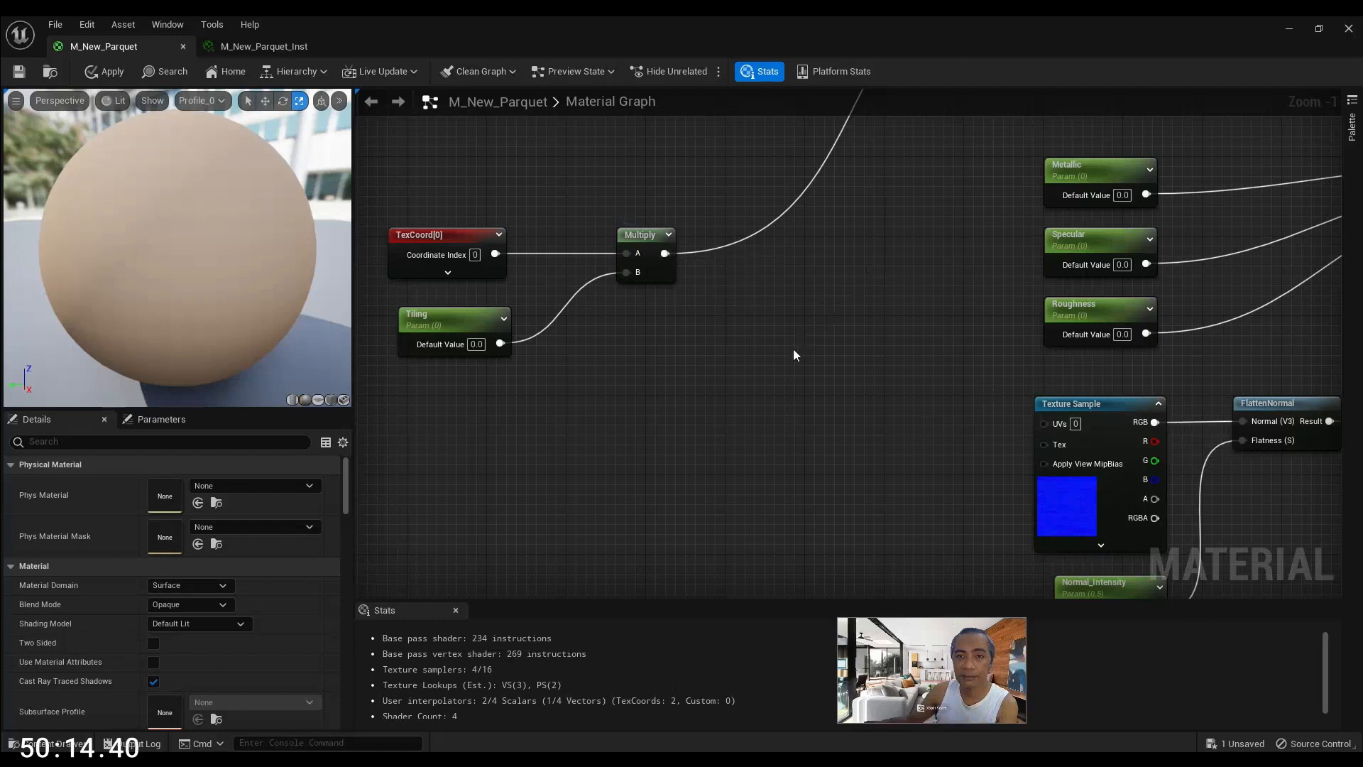
pyautogui.scroll(-5, 794, 354)
pyautogui.scroll(4, 886, 229)
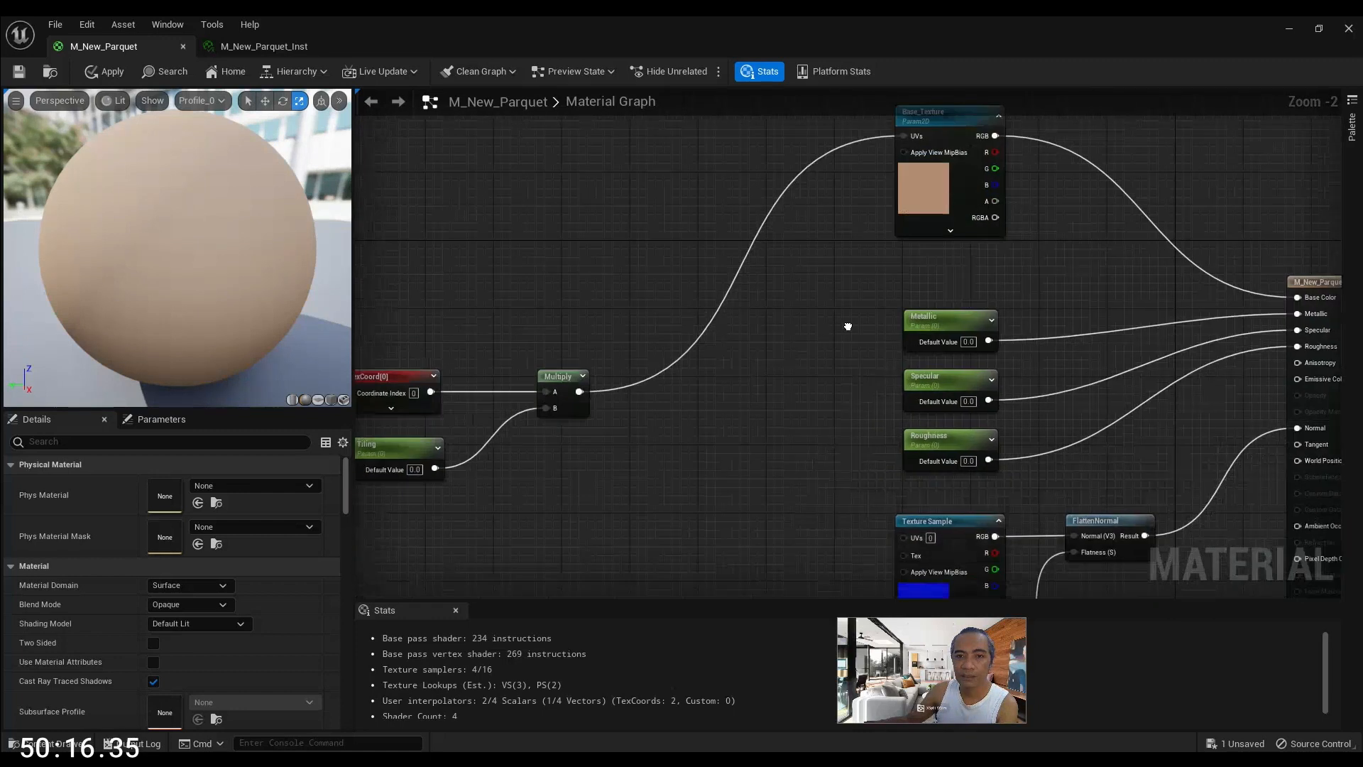
pyautogui.moveTo(924, 240); pyautogui.dragTo(881, 239, button='right')
pyautogui.moveTo(699, 242); pyautogui.dragTo(1024, 390)
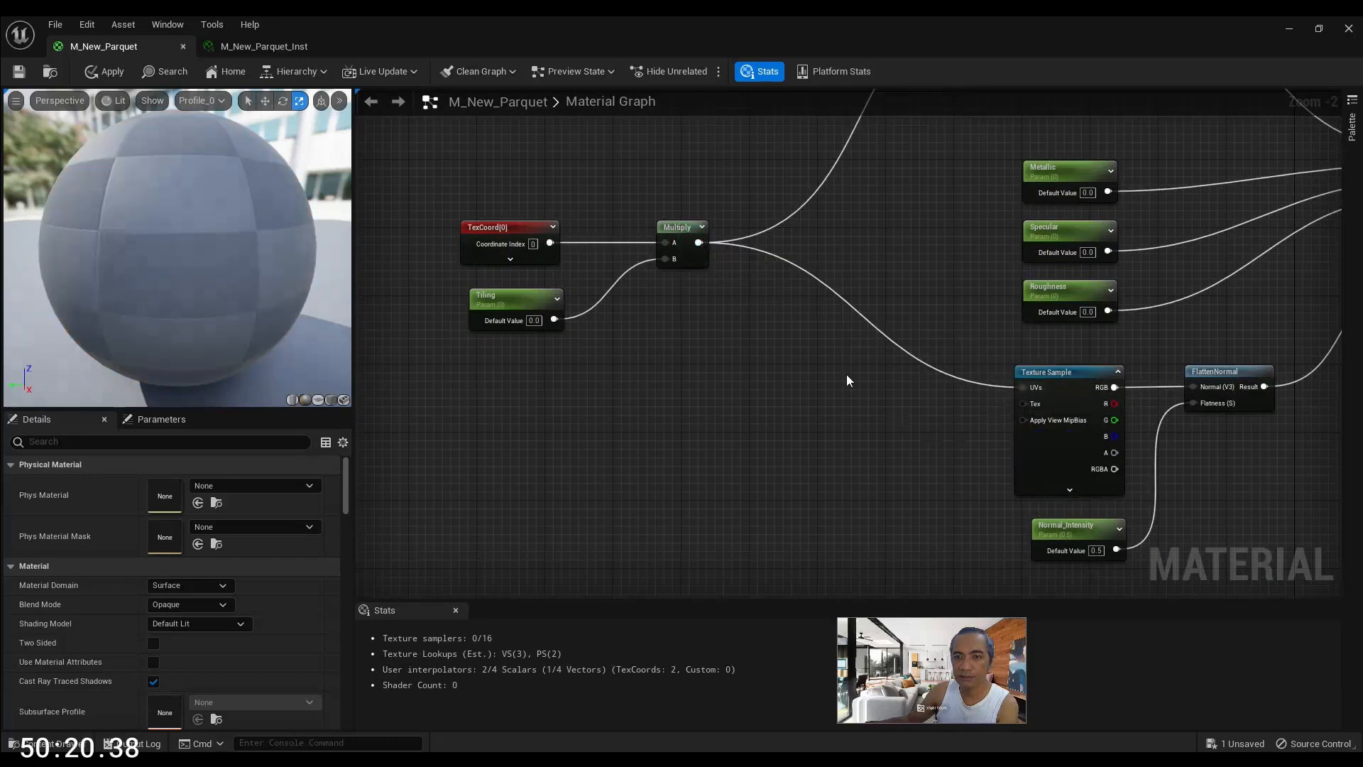
# Examine the tiling connections to both textures and the separate Metallic, Specular and Roughness parameters in the graph
pyautogui.moveTo(872, 220); pyautogui.dragTo(846, 289, button='right')
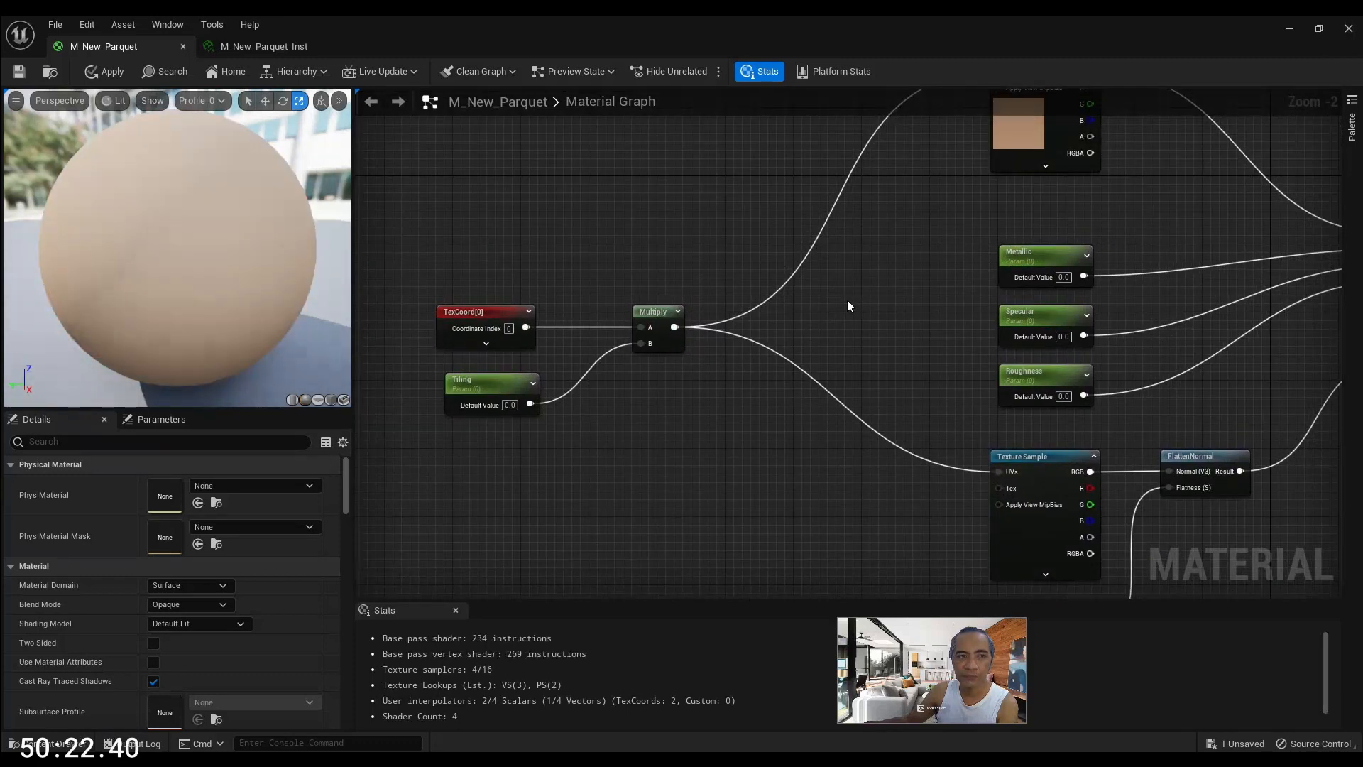
pyautogui.scroll(2, 846, 285)
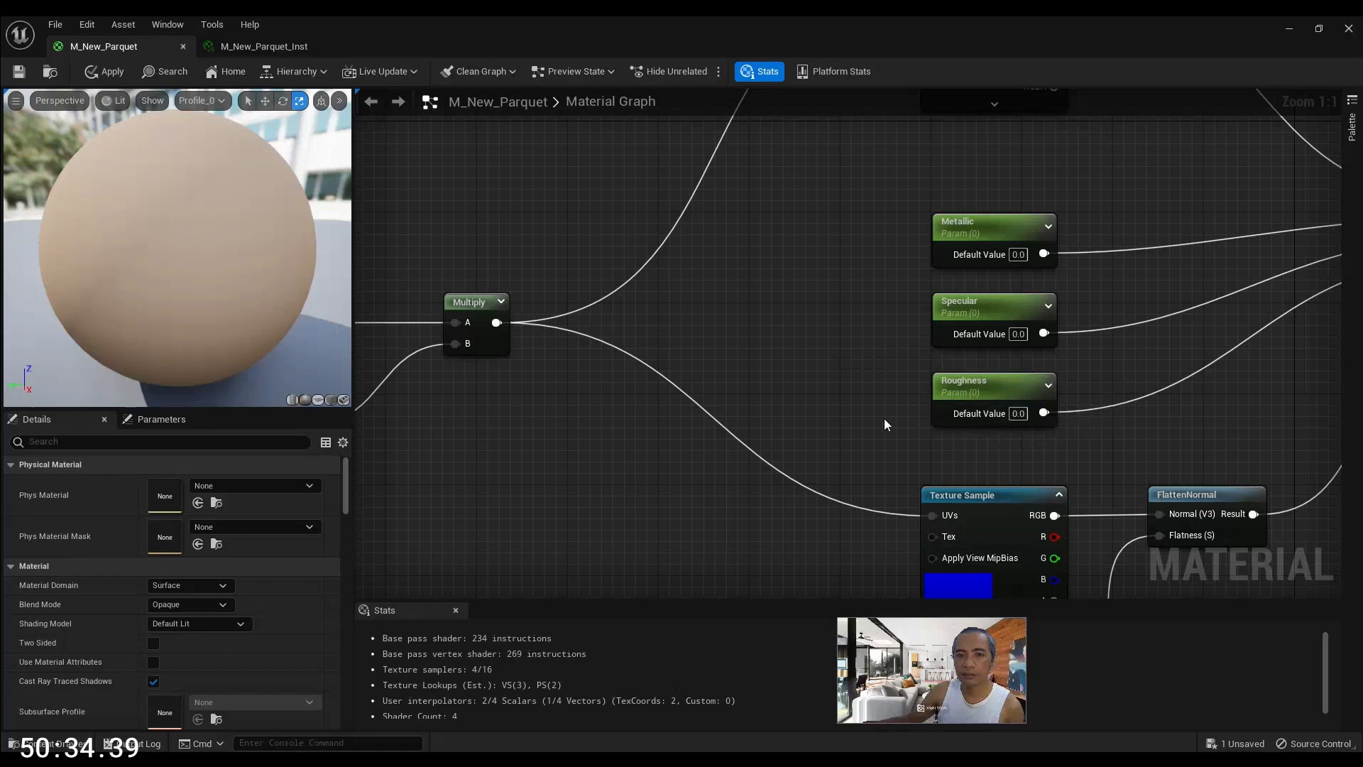
pyautogui.scroll(-2, 884, 425)
pyautogui.moveTo(827, 395); pyautogui.dragTo(792, 358, button='right')
pyautogui.moveTo(964, 420); pyautogui.dragTo(861, 260)
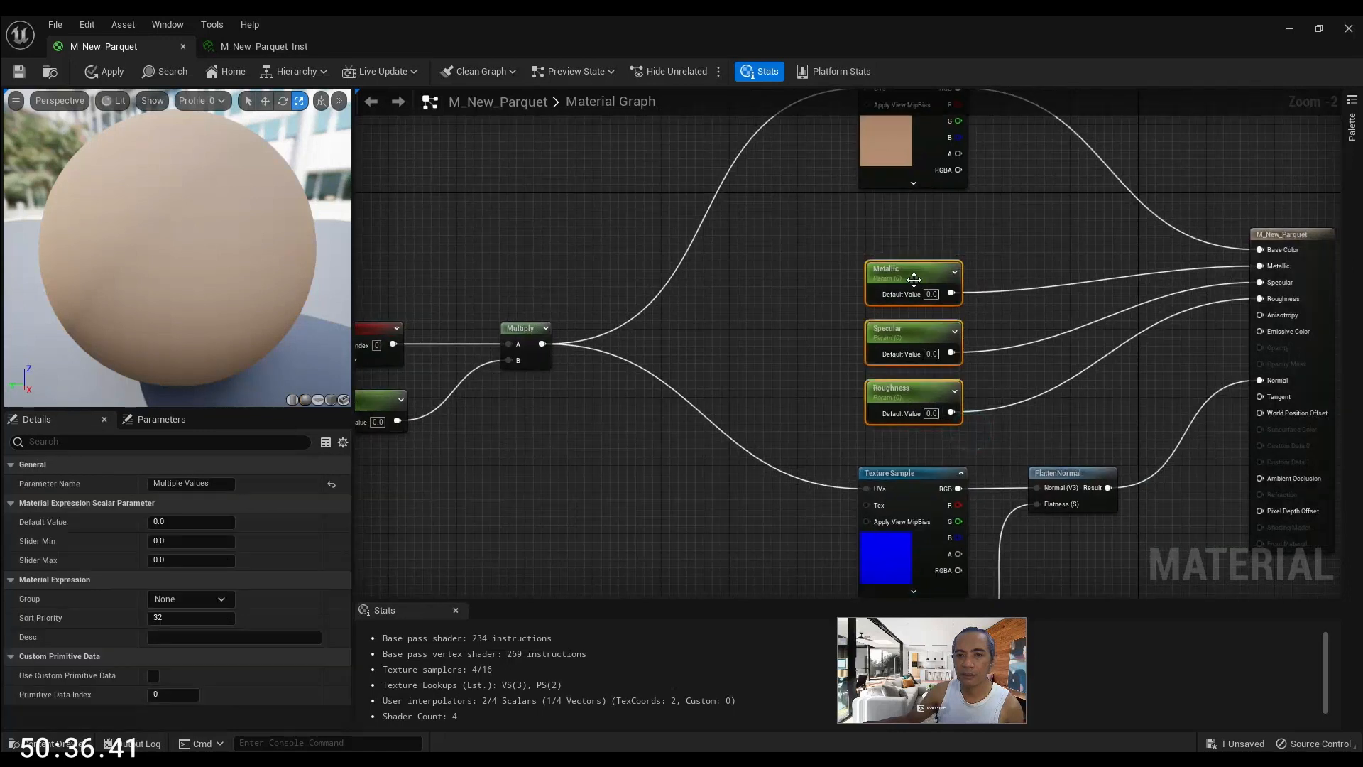
pyautogui.click(773, 278)
pyautogui.moveTo(773, 279); pyautogui.dragTo(867, 318, button='right')
pyautogui.moveTo(777, 395); pyautogui.dragTo(787, 376, button='right')
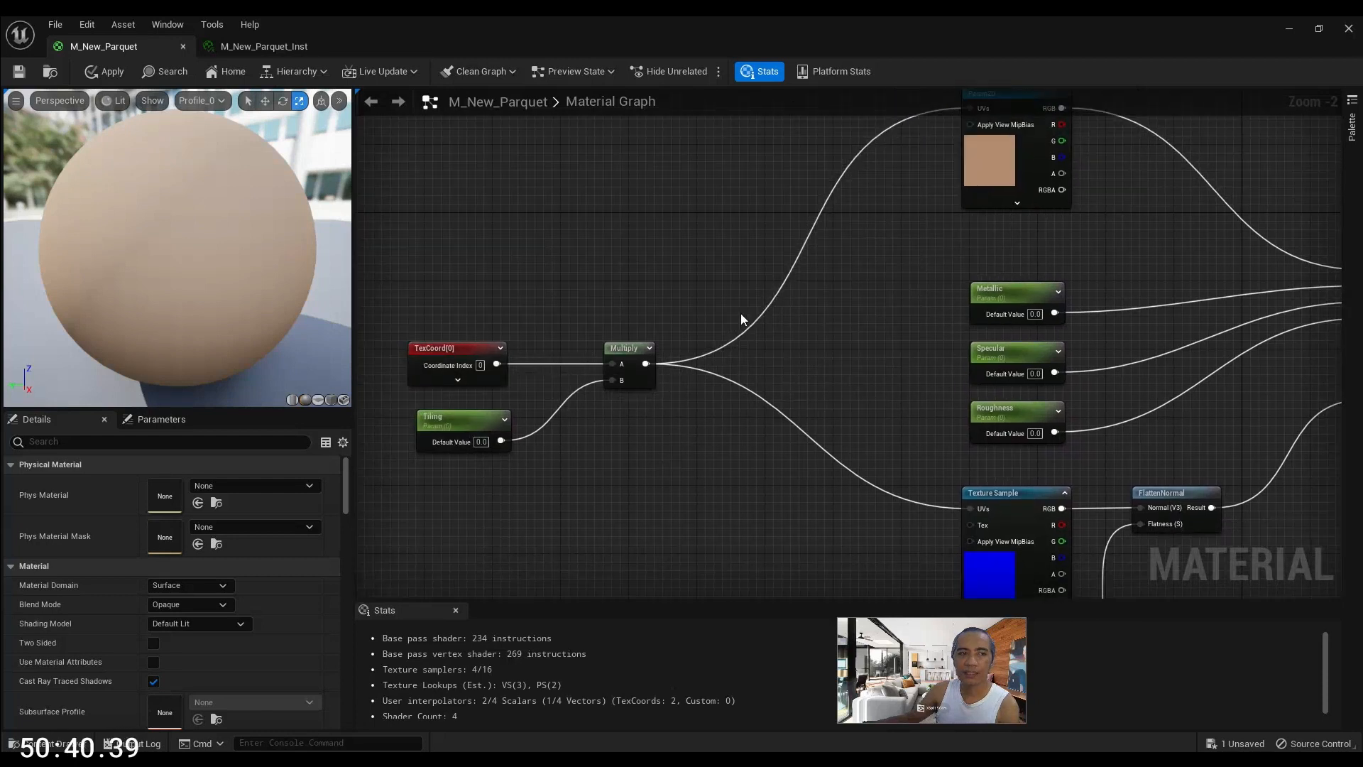
# Save M_New_Parquet and enable the Normal_Intensity parameter in M_New_Parquet_Inst
pyautogui.click(14, 74)
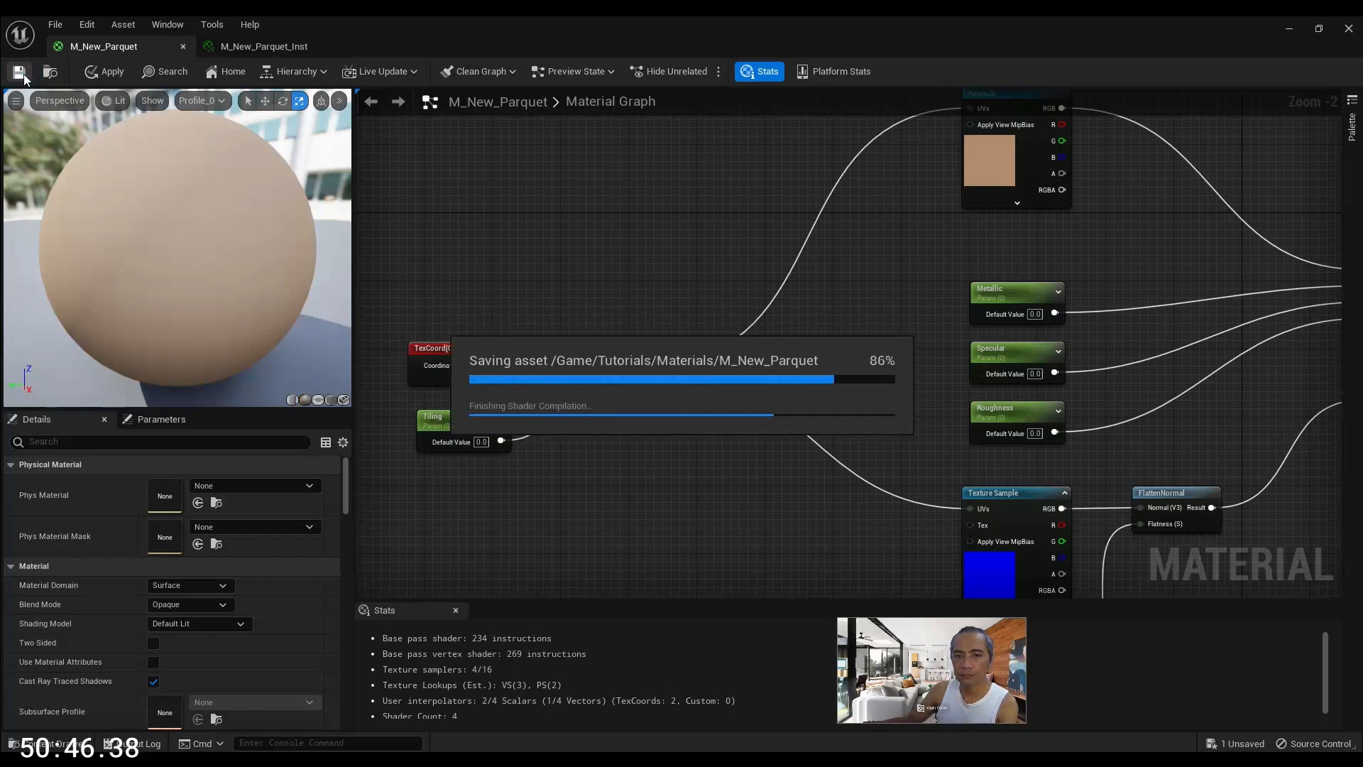
pyautogui.click(238, 45)
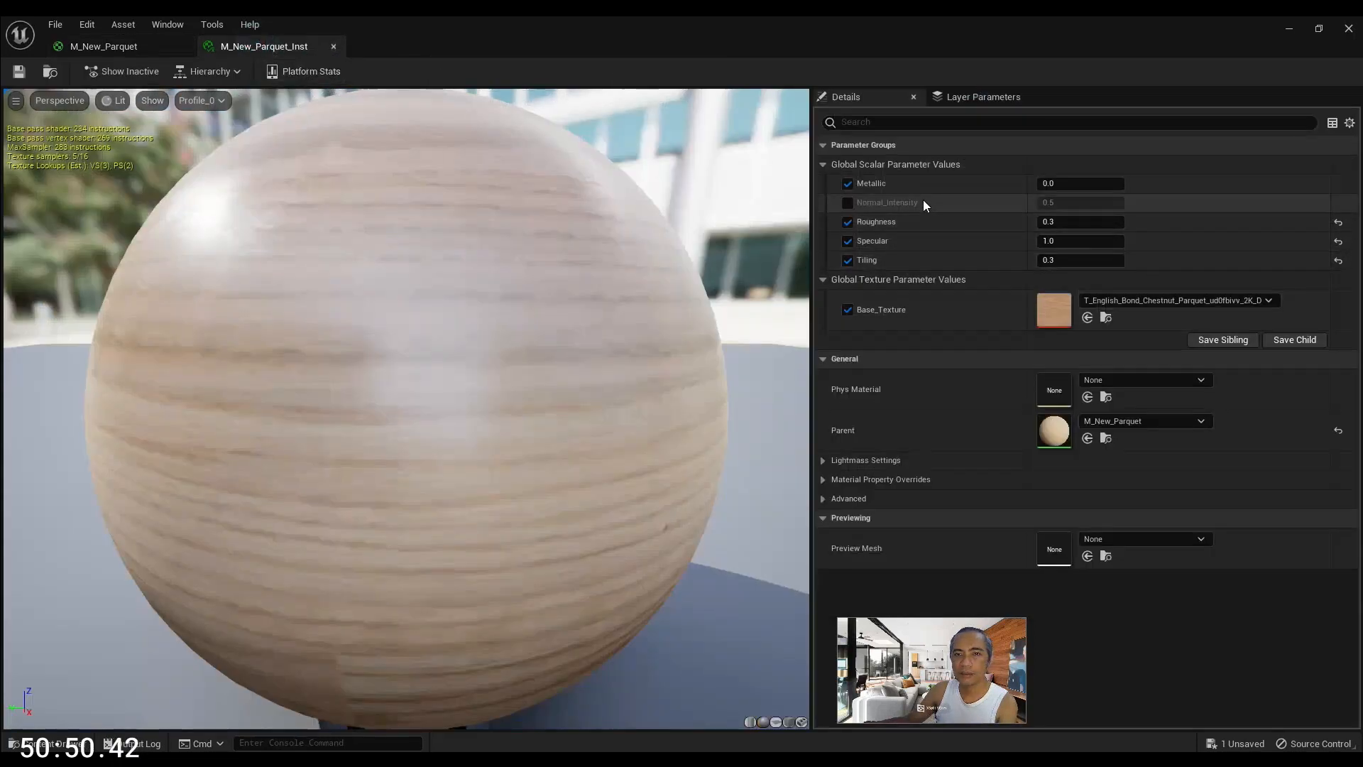
pyautogui.click(849, 204)
# Set Normal_Intensity to 1 in the instance and inspect the wood surface on the preview sphere
pyautogui.moveTo(477, 268); pyautogui.dragTo(525, 267)
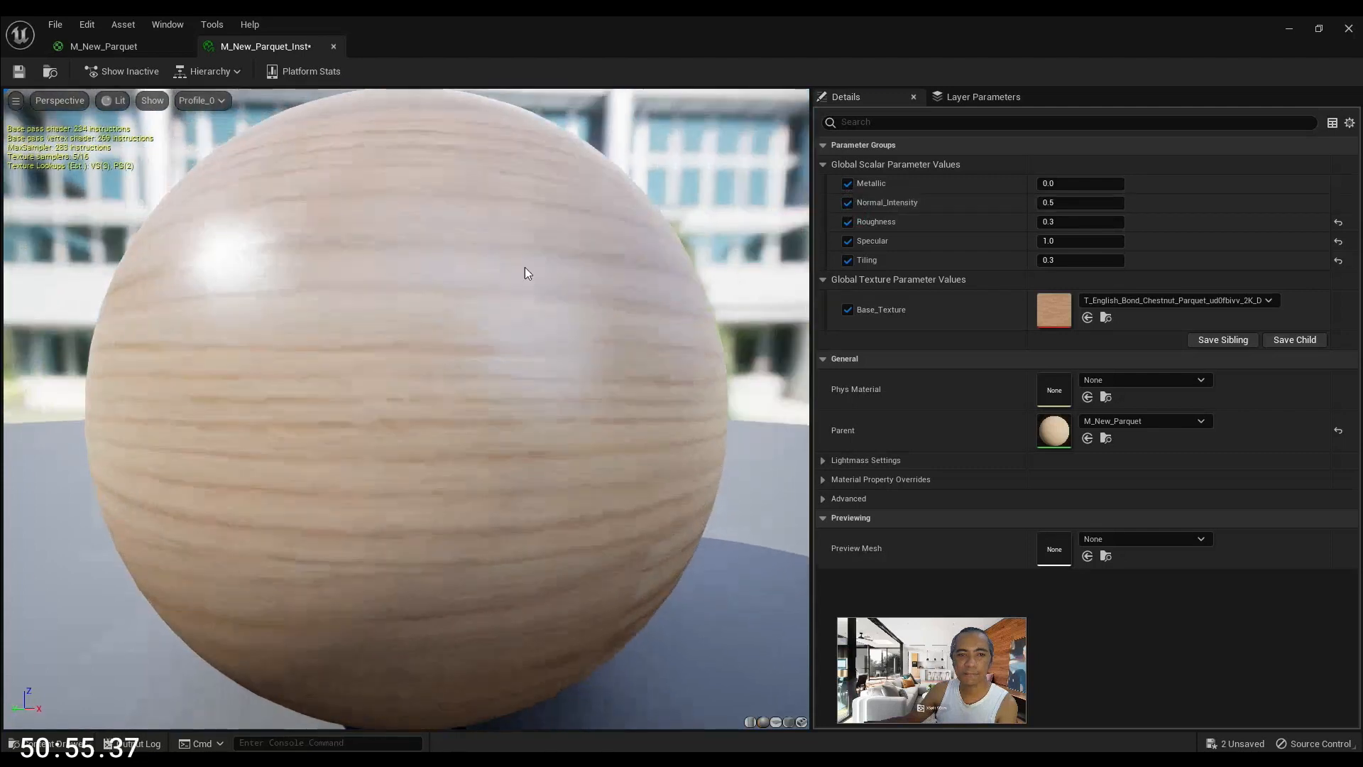
pyautogui.click(1075, 204)
pyautogui.write('1')
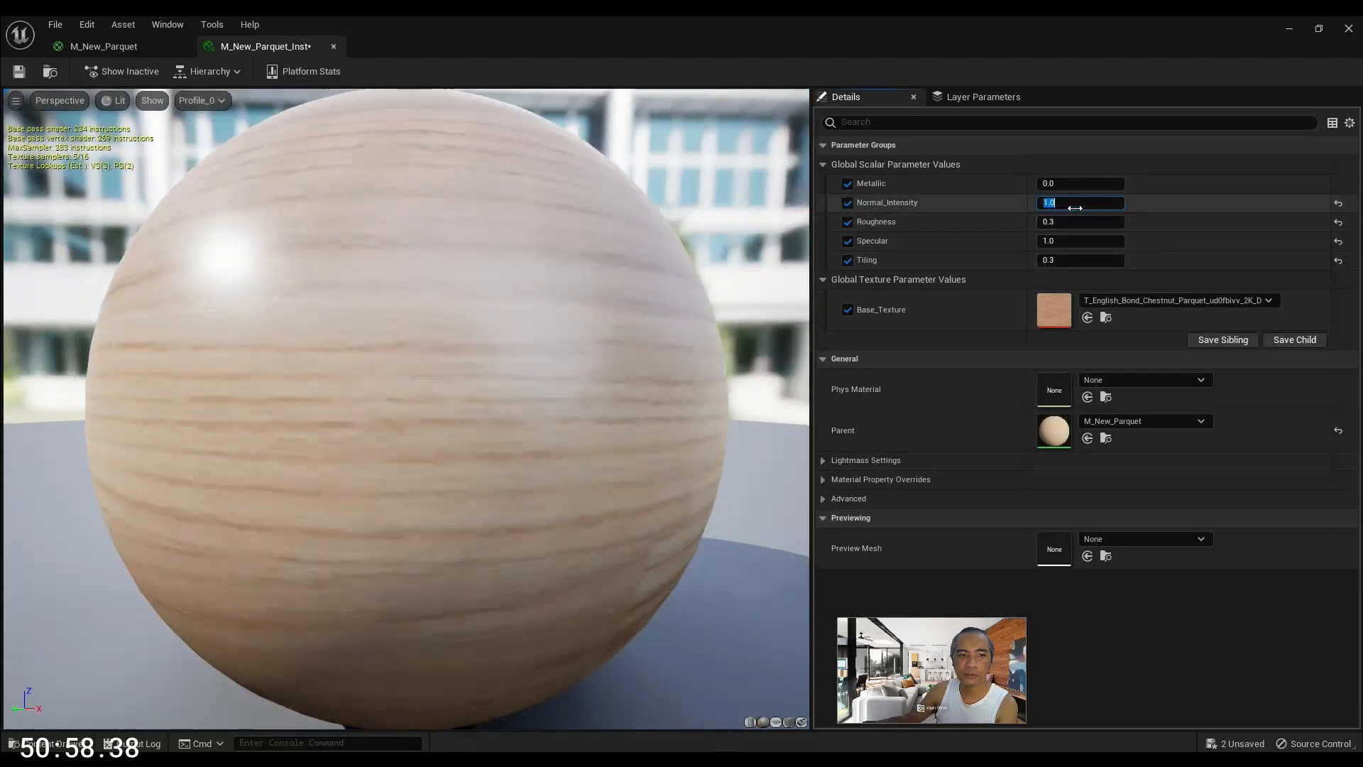
pyautogui.scroll(6, 500, 248)
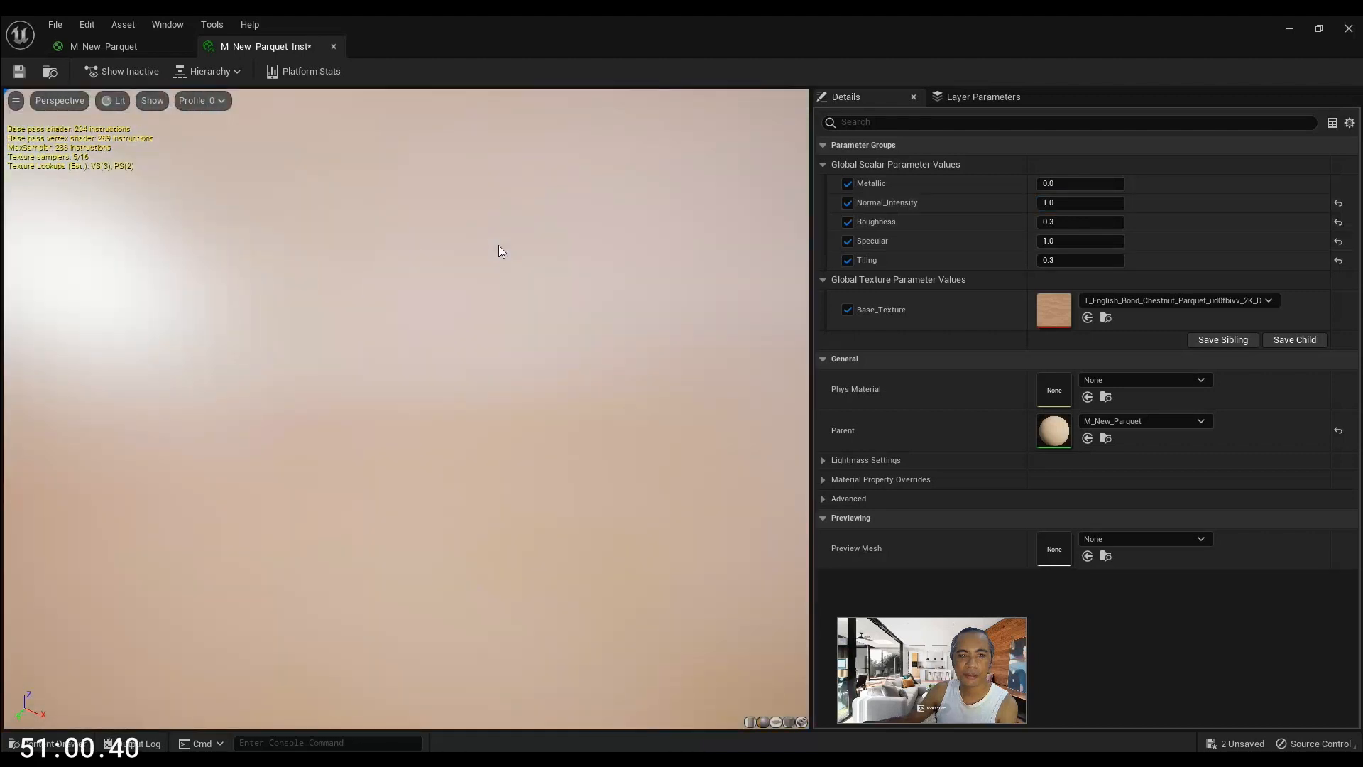
pyautogui.scroll(-6, 498, 245)
pyautogui.moveTo(498, 245); pyautogui.dragTo(552, 244)
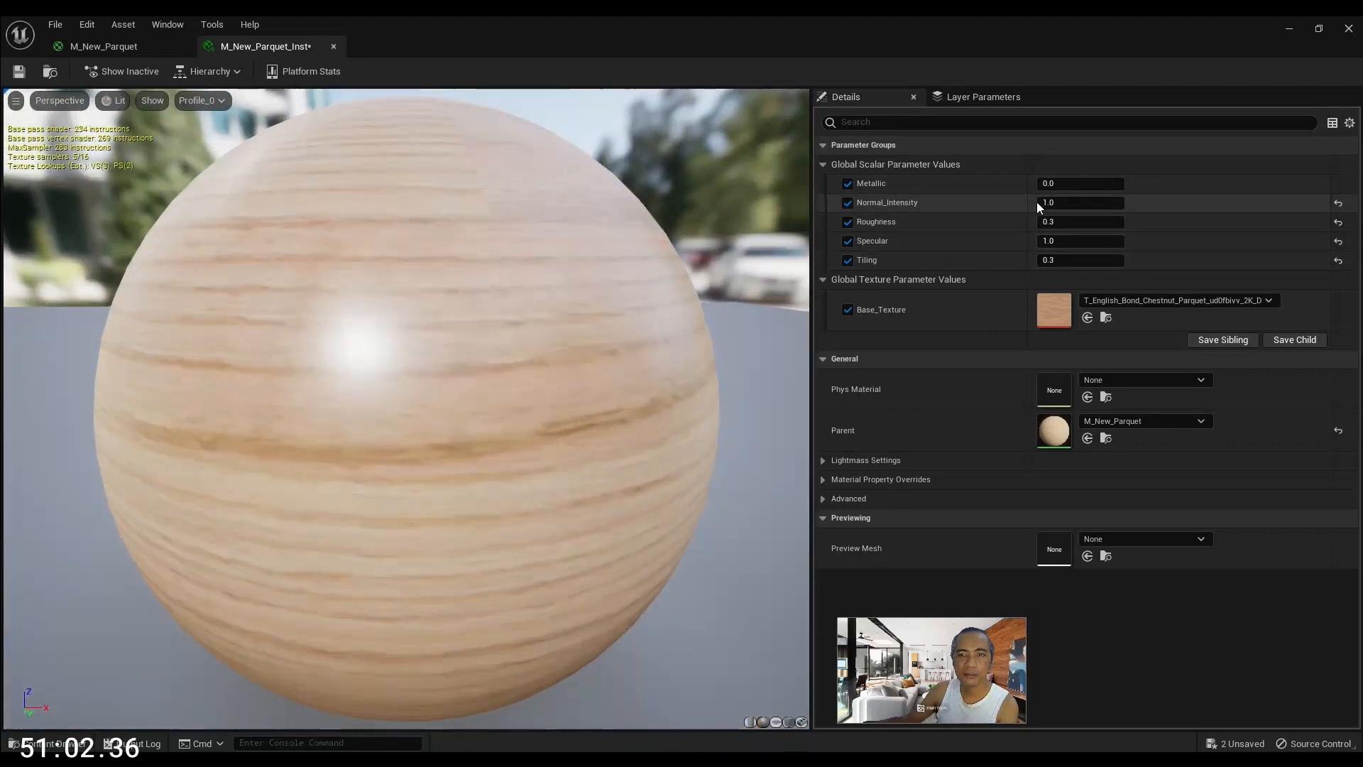
# Try varying Normal_Intensity, set it back to 1.0 and save M_New_Parquet_Inst
pyautogui.moveTo(1038, 203); pyautogui.dragTo(1126, 202)
pyautogui.click(1074, 202)
pyautogui.write('1.0')
pyautogui.press('Return')
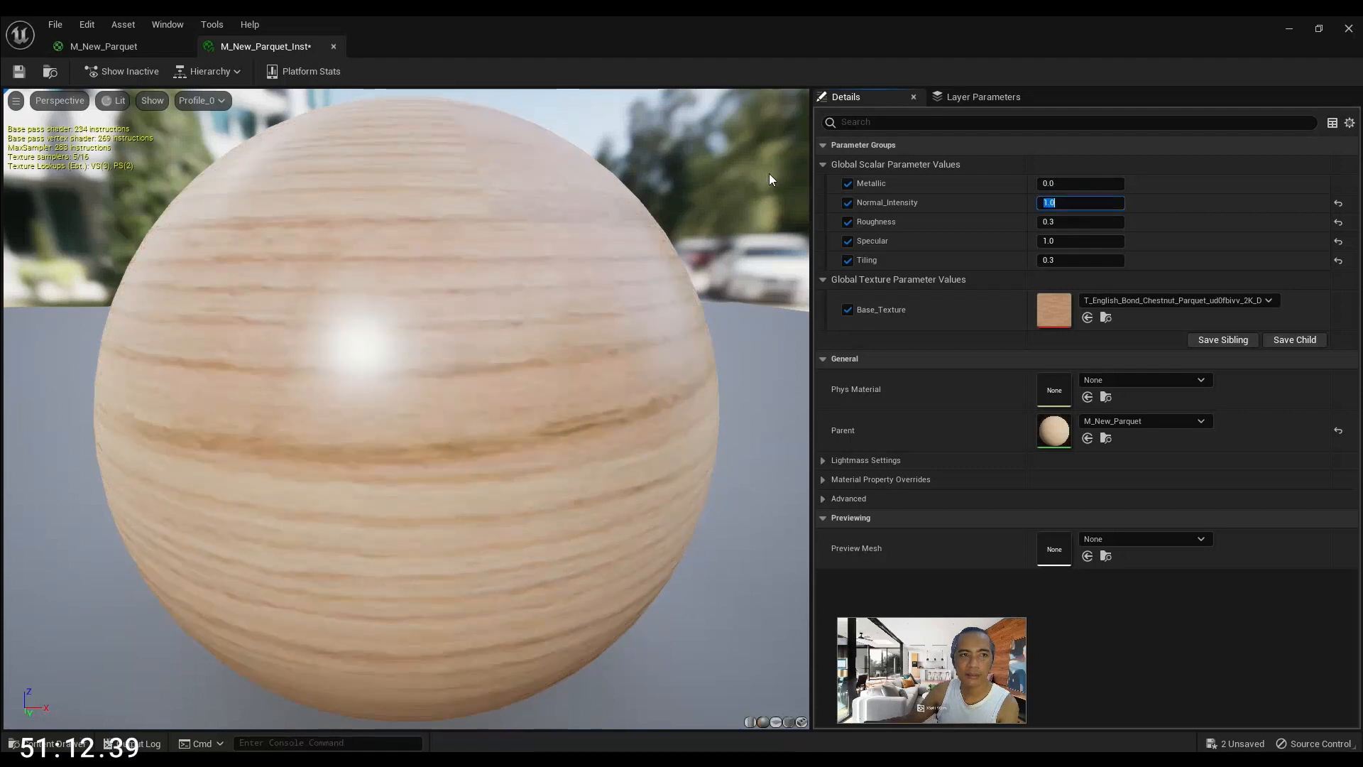
pyautogui.click(19, 71)
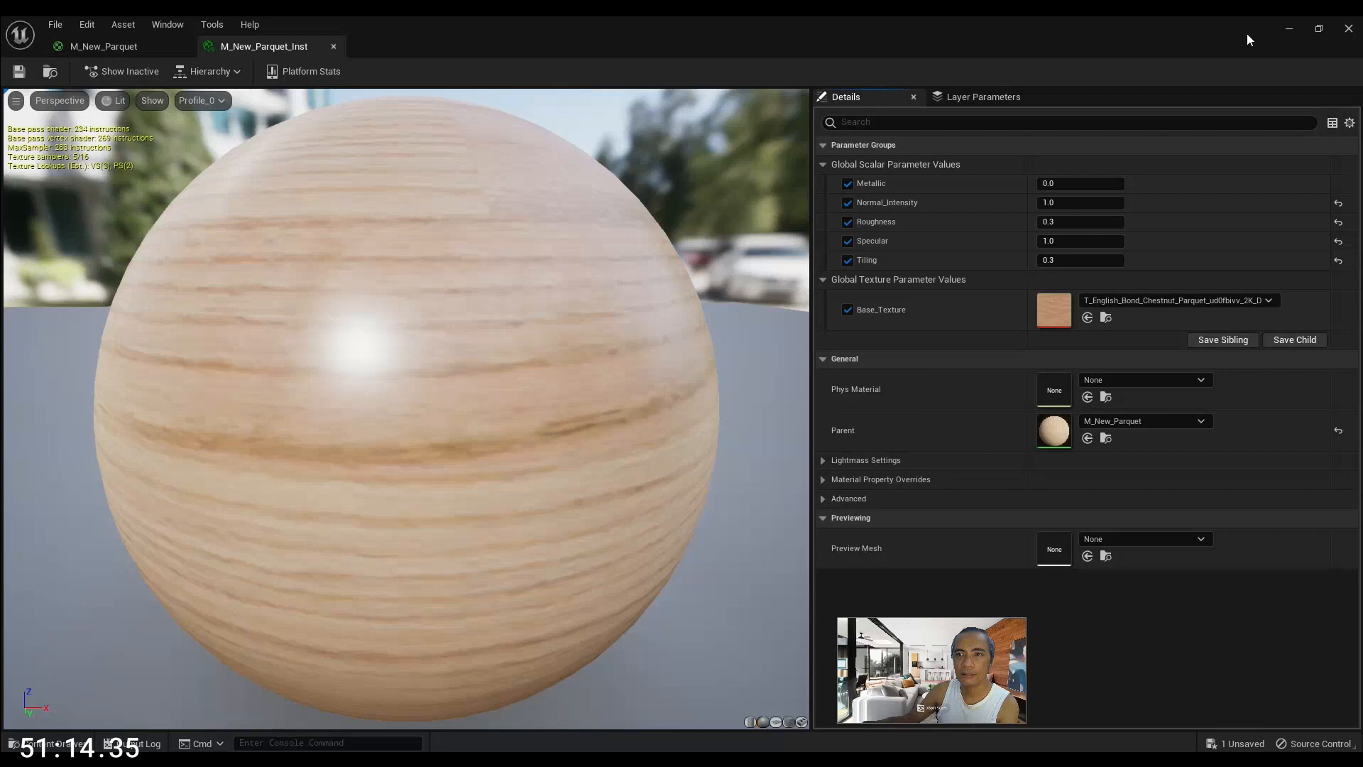
# Return to the level for a close view of the parquet floor and place the M_New_Parquet_Inst window beside it
pyautogui.click(1316, 32)
pyautogui.click(905, 168)
pyautogui.moveTo(884, 181); pyautogui.dragTo(766, 128, button='right')
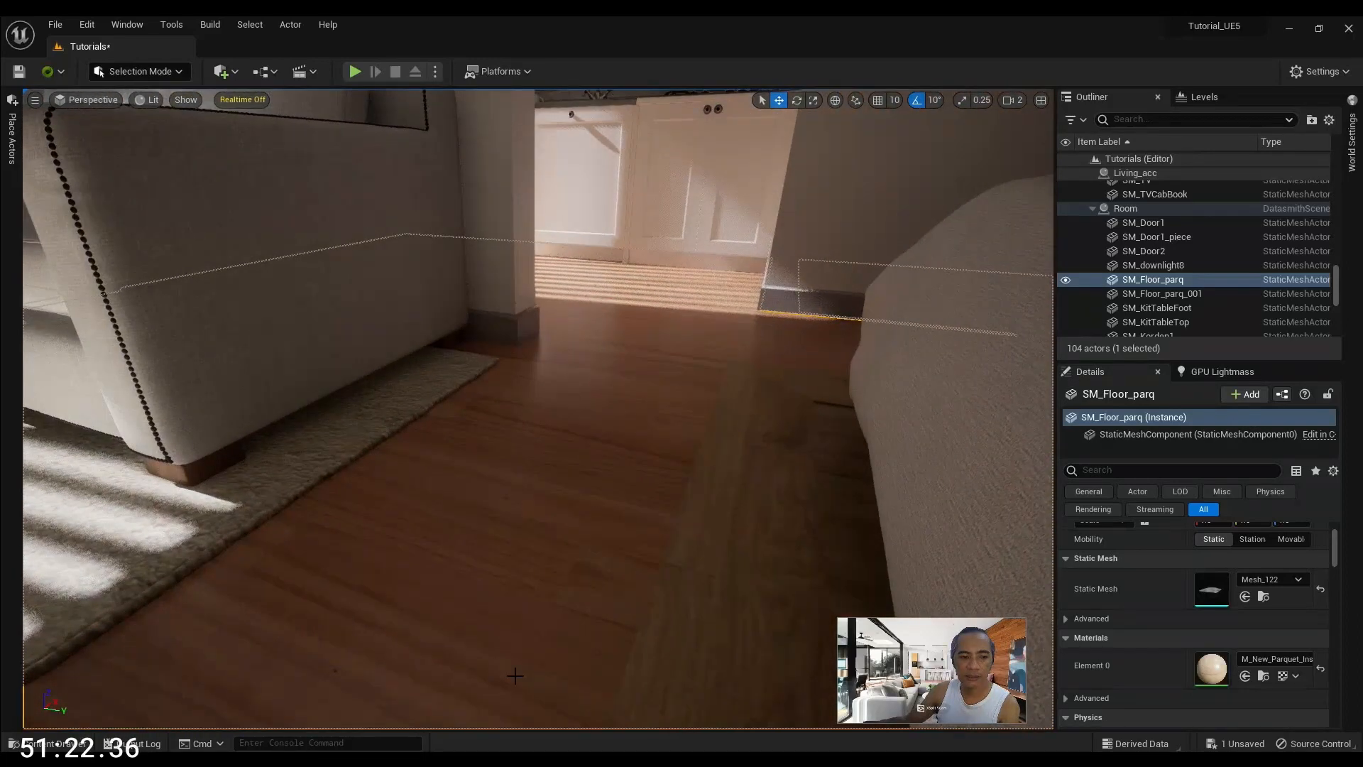
pyautogui.moveTo(709, 738)
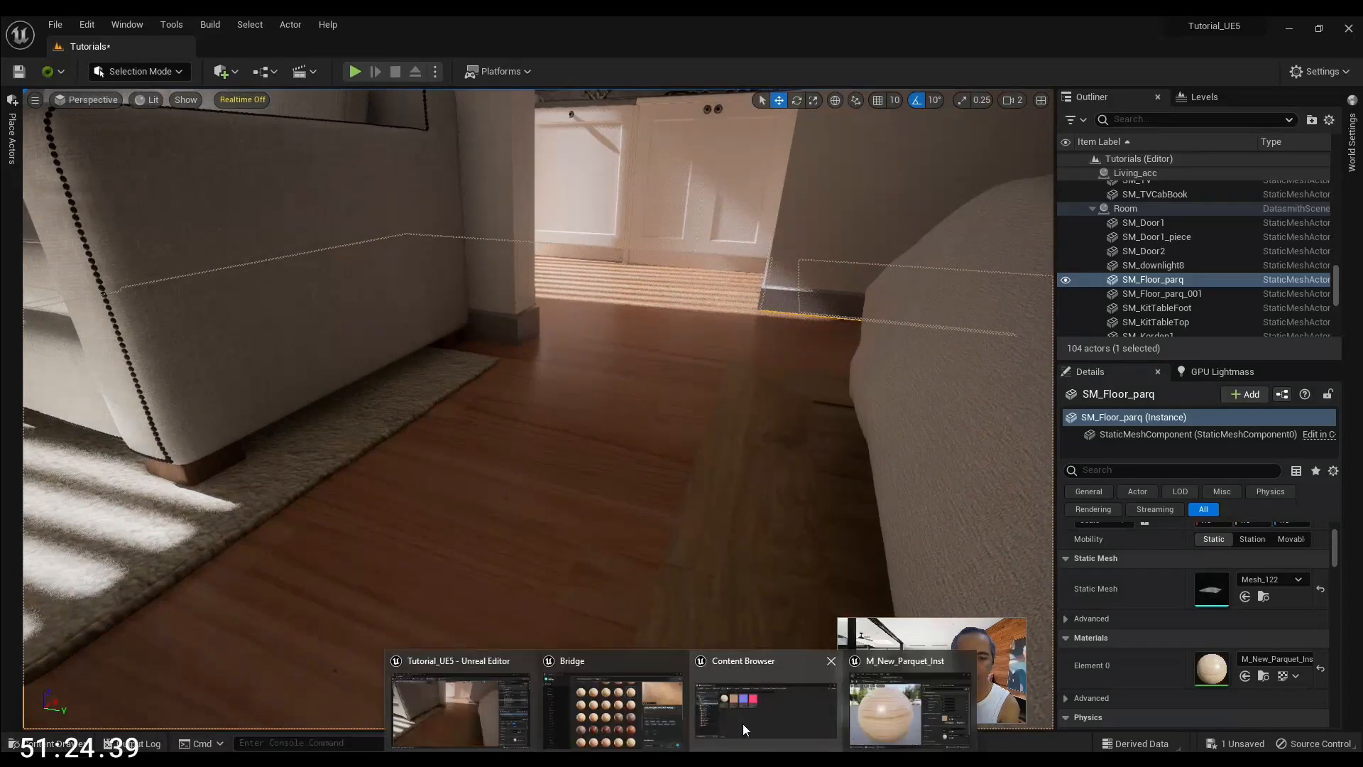
pyautogui.click(880, 715)
pyautogui.moveTo(709, 188); pyautogui.dragTo(309, 237)
# Raise Normal_Intensity to 5.482226 and examine the effect on the living room floor up close
pyautogui.moveTo(419, 410); pyautogui.dragTo(465, 410)
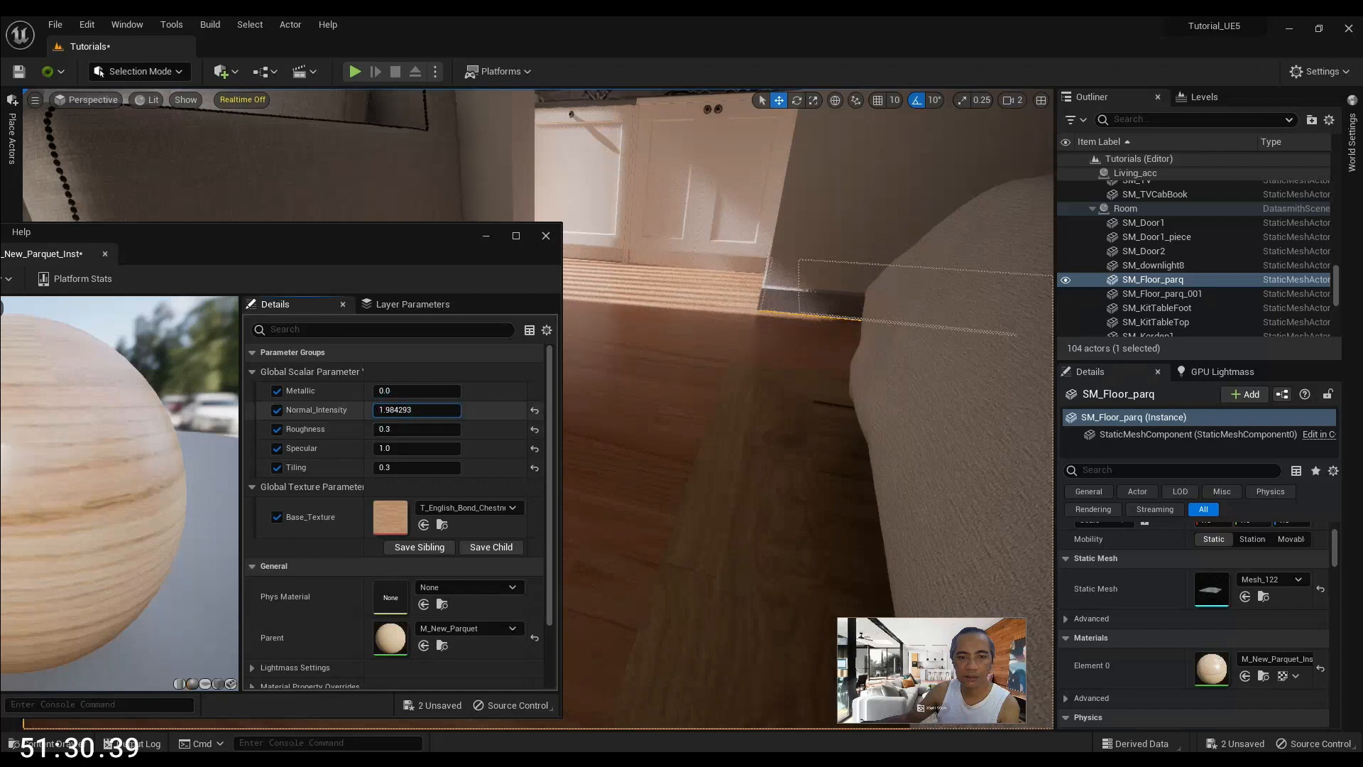
pyautogui.moveTo(426, 409); pyautogui.dragTo(417, 410)
pyautogui.moveTo(380, 239); pyautogui.dragTo(225, 244)
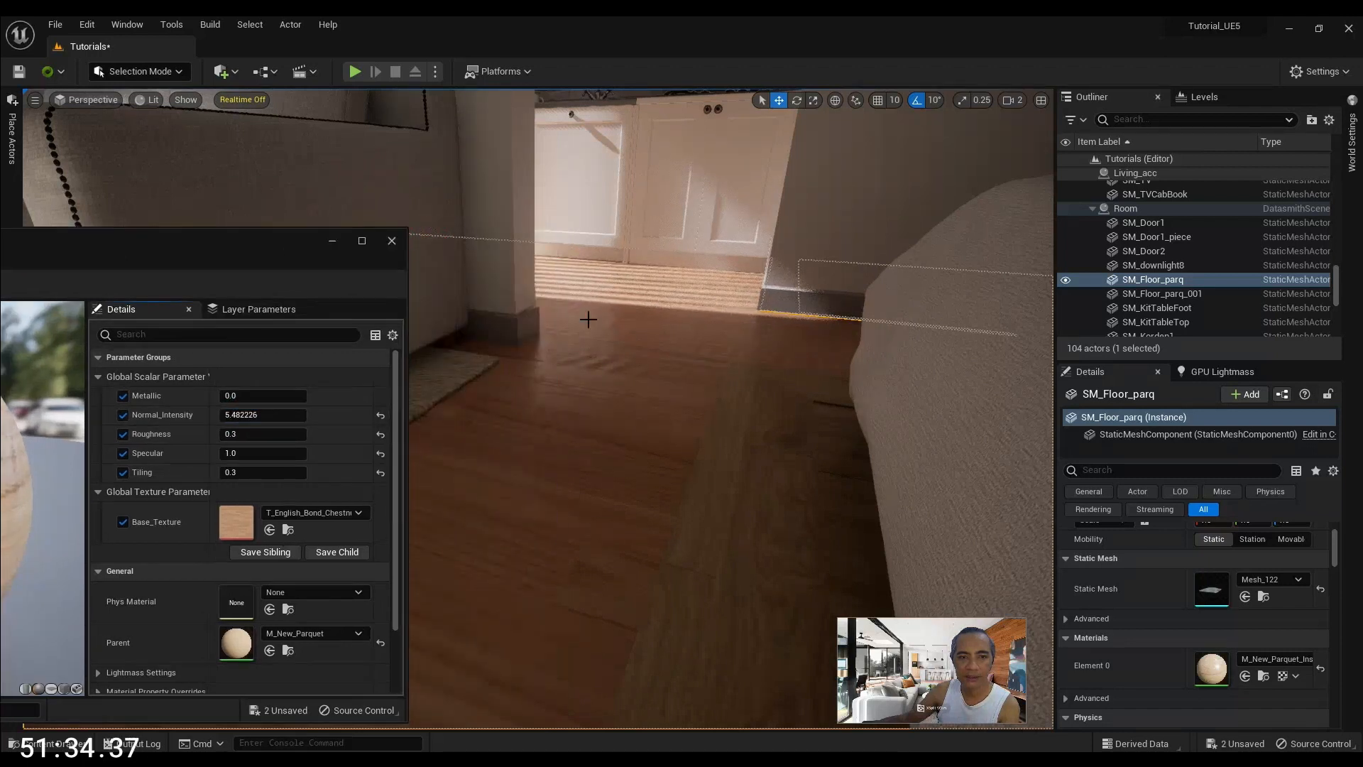
pyautogui.scroll(3, 565, 352)
pyautogui.moveTo(571, 357); pyautogui.dragTo(609, 386, button='right')
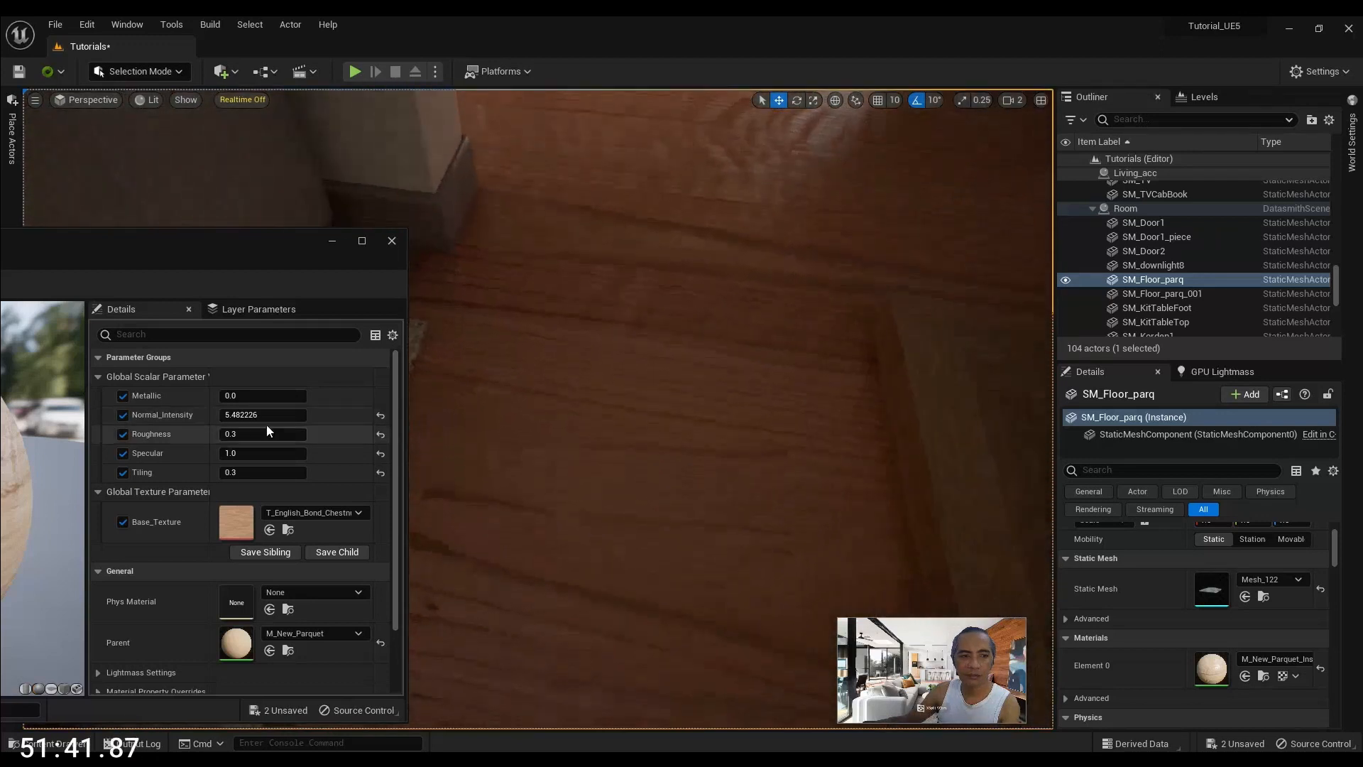
# Set Normal_Intensity back to 1 in the parquet material instance and check the floor in the level
pyautogui.click(262, 414)
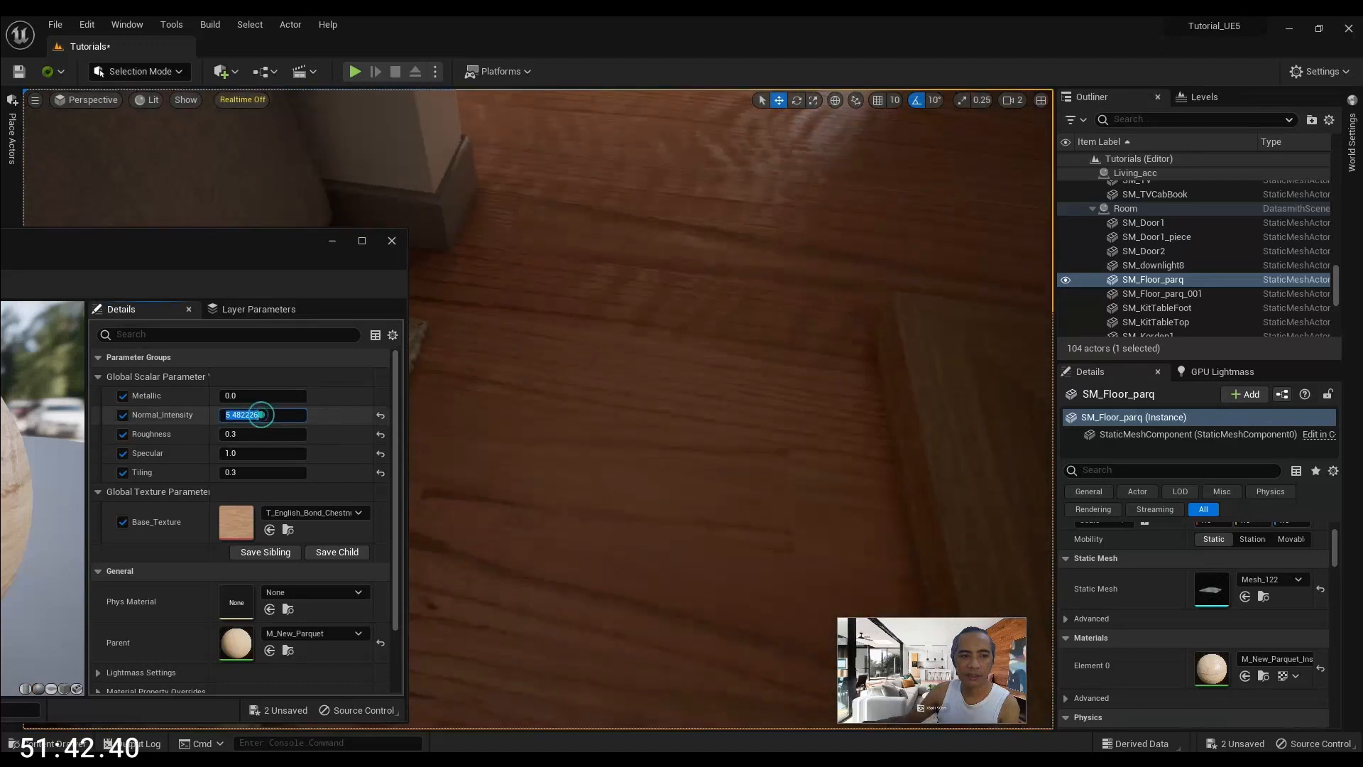
pyautogui.write('1')
pyautogui.press('Return')
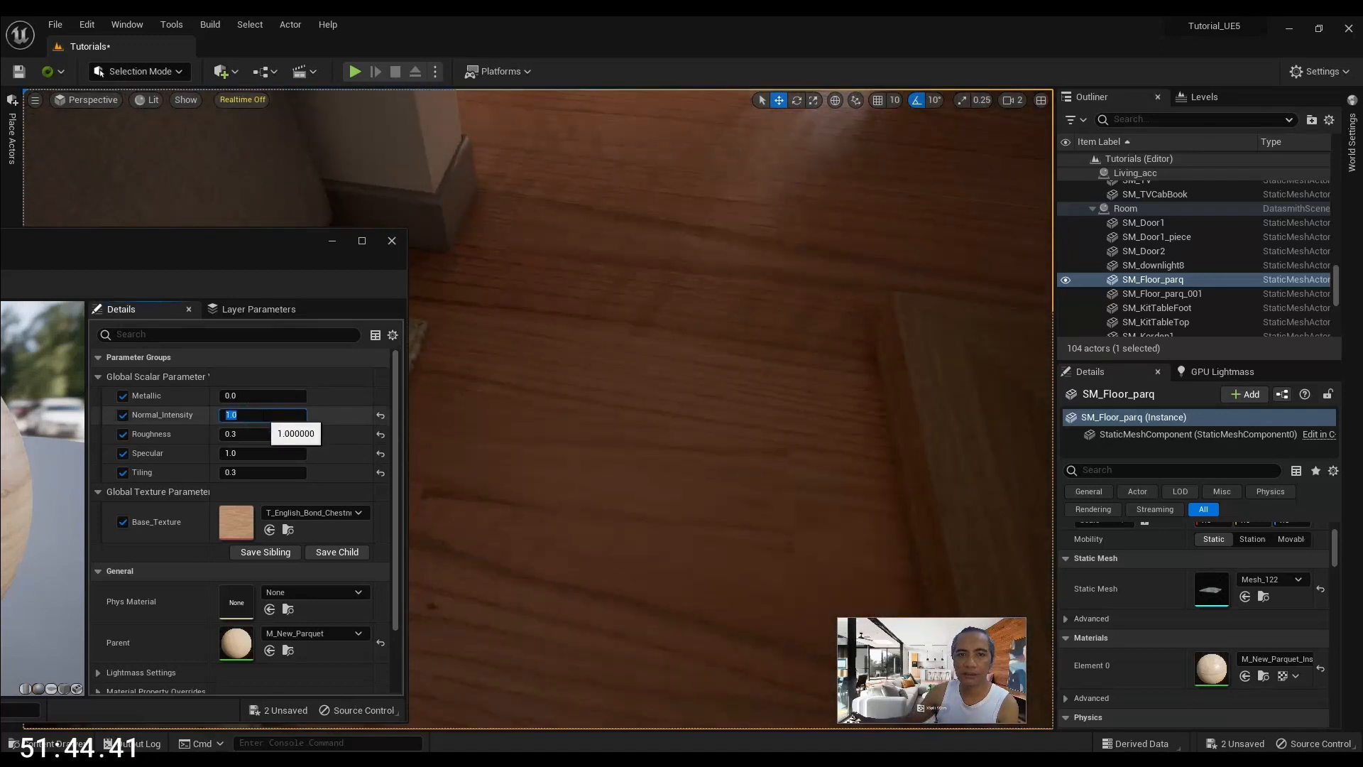
pyautogui.moveTo(658, 307); pyautogui.dragTo(653, 226, button='right')
# Bring up the M_New_Parquet graph at full size and convert the normal map's Texture Sample node to a parameter
pyautogui.moveTo(267, 278); pyautogui.dragTo(581, 162)
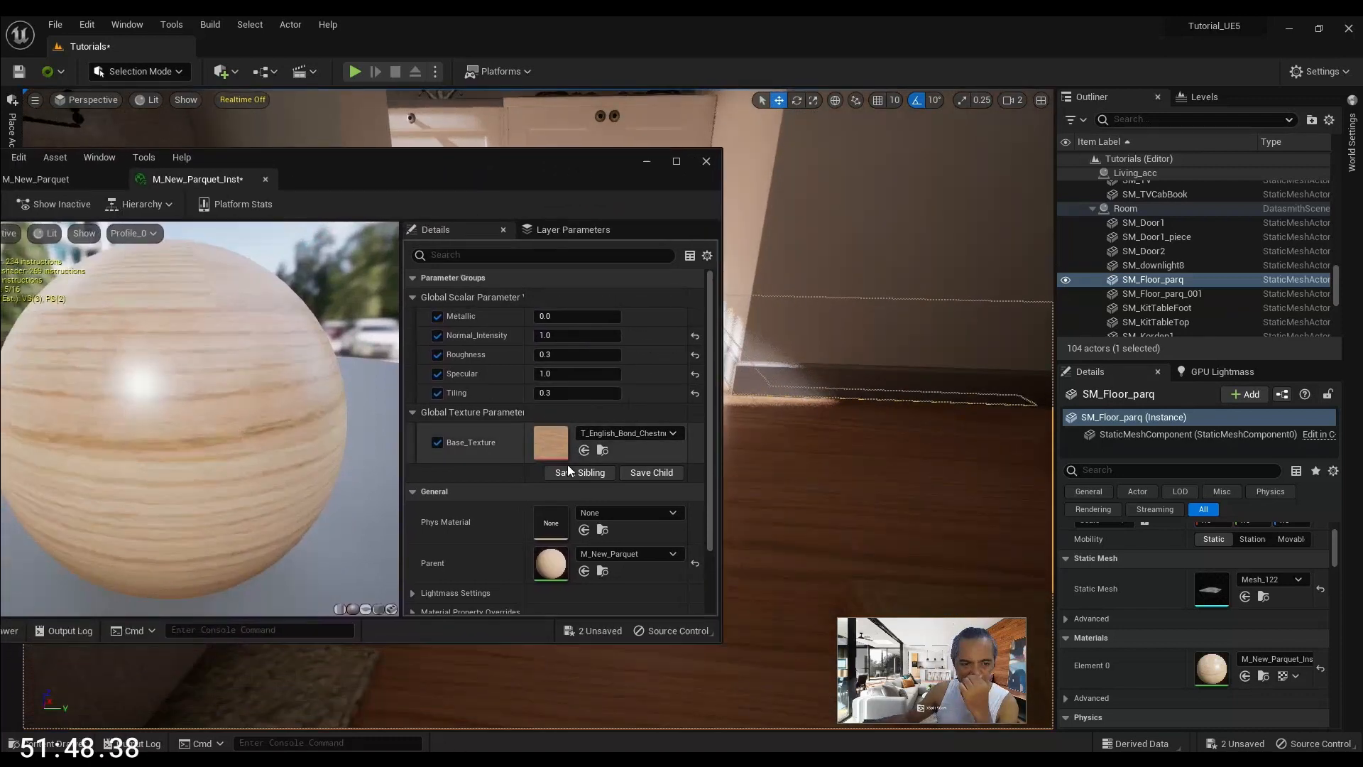
pyautogui.moveTo(520, 156); pyautogui.dragTo(633, 189)
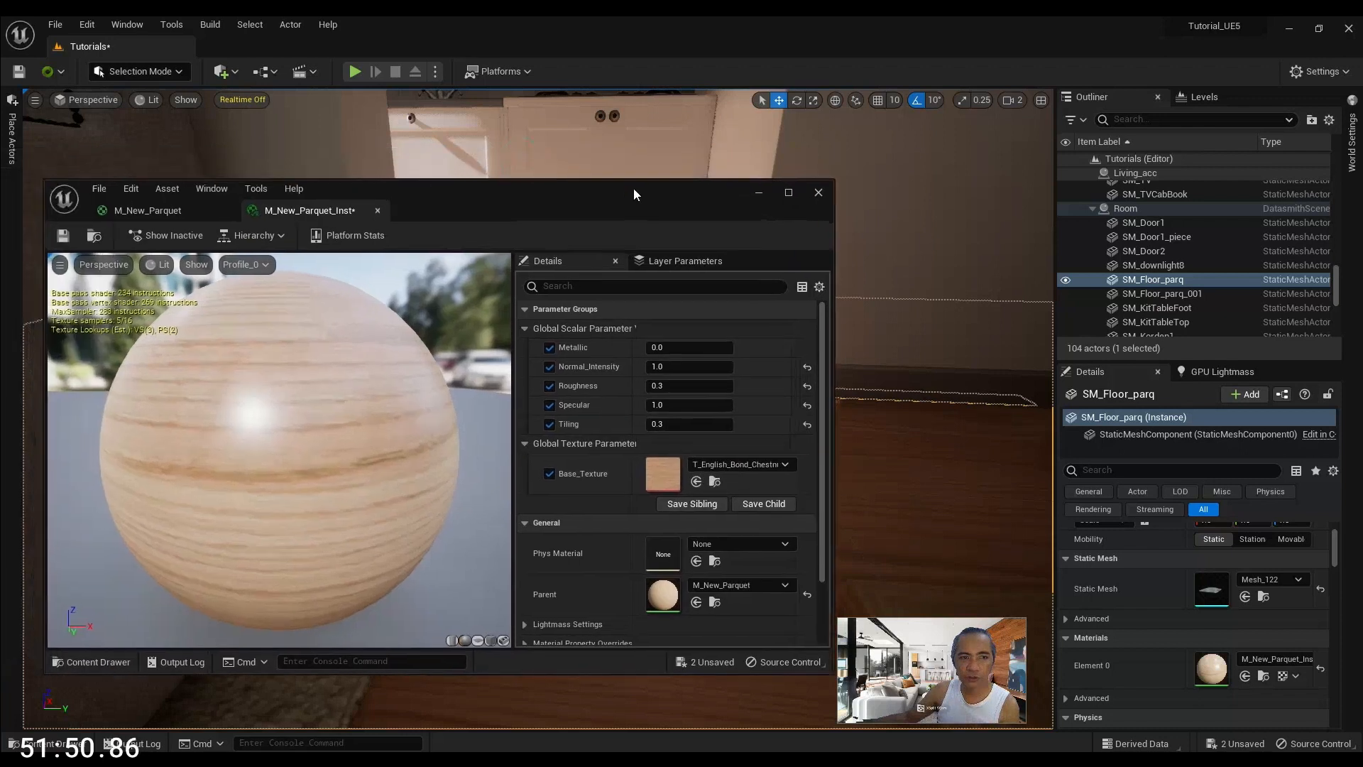
pyautogui.click(159, 213)
pyautogui.doubleClick(593, 191)
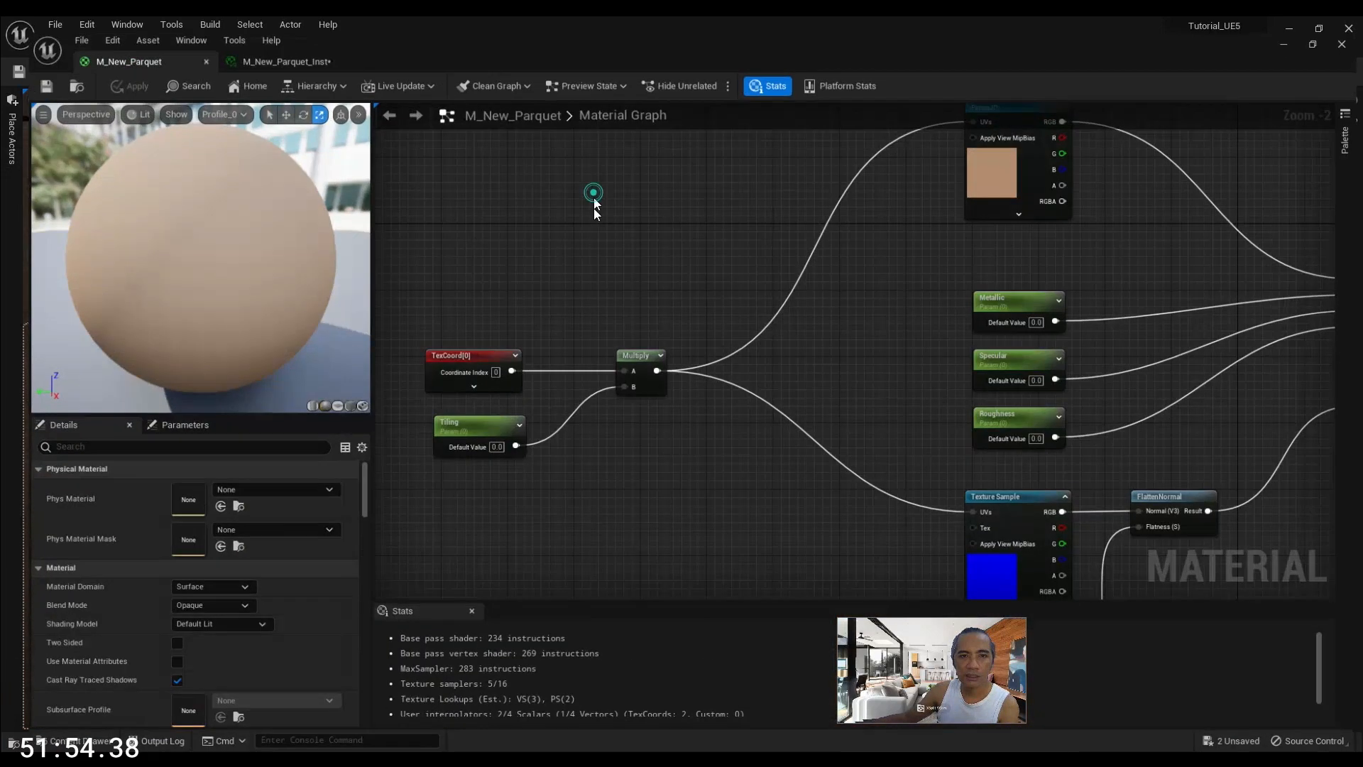
pyautogui.moveTo(890, 501); pyautogui.dragTo(706, 344, button='right')
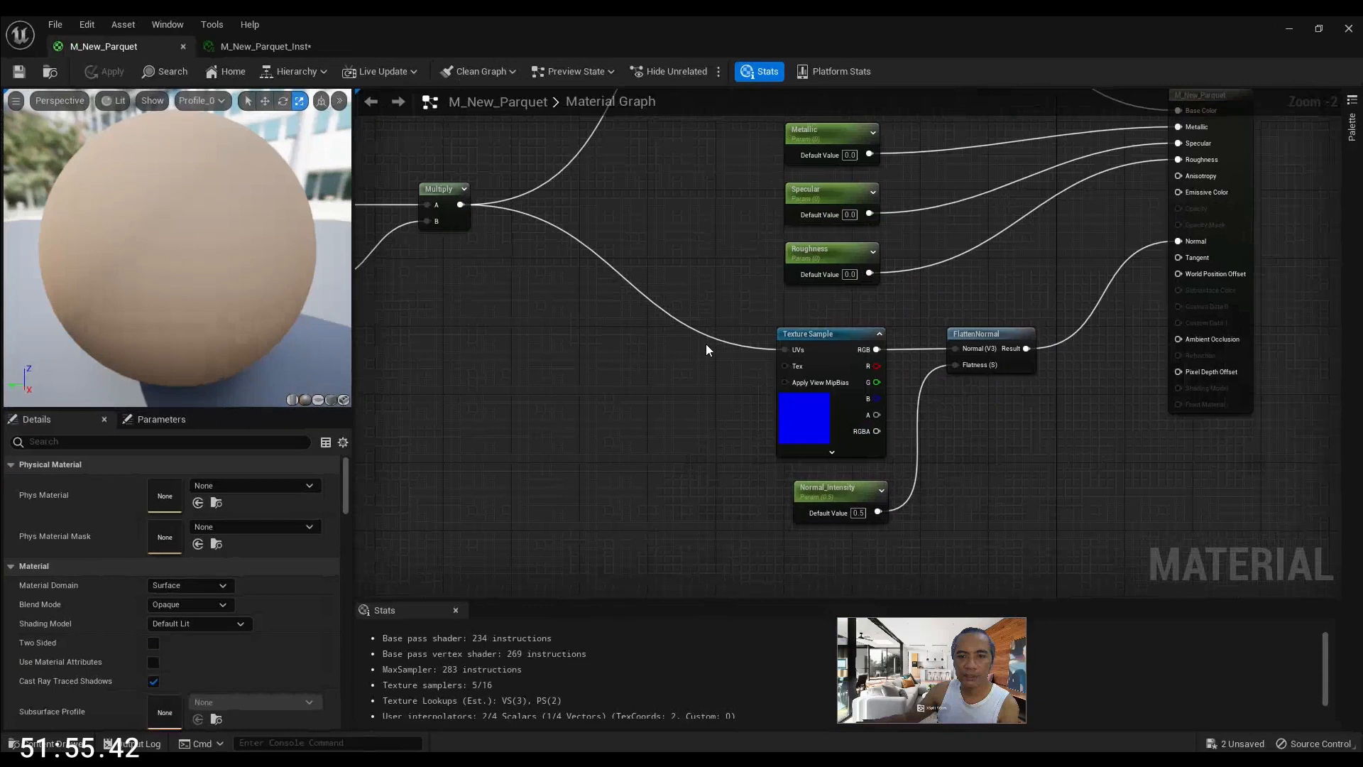
pyautogui.rightClick(812, 334)
pyautogui.click(875, 392)
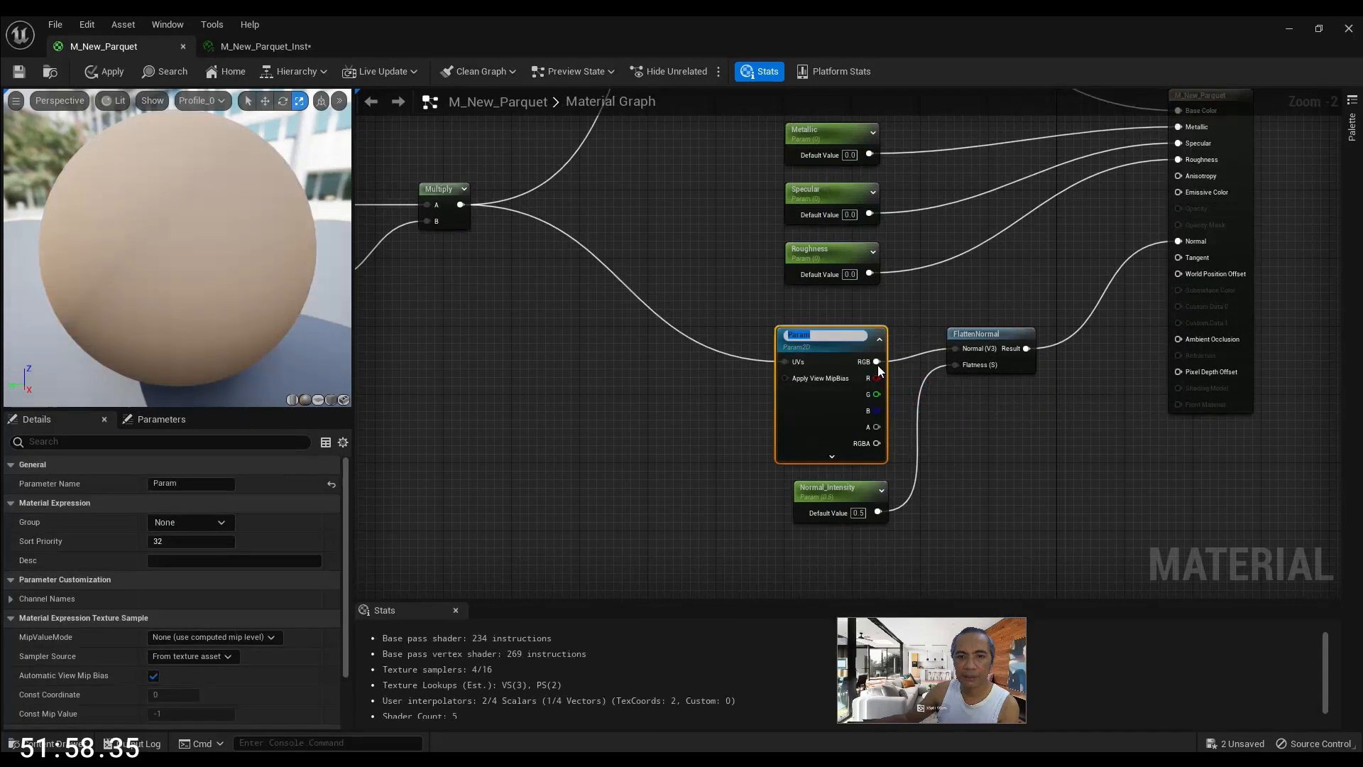
# Name the new texture parameter Normal_Texture and save the M_New_Parquet material
pyautogui.click(185, 484)
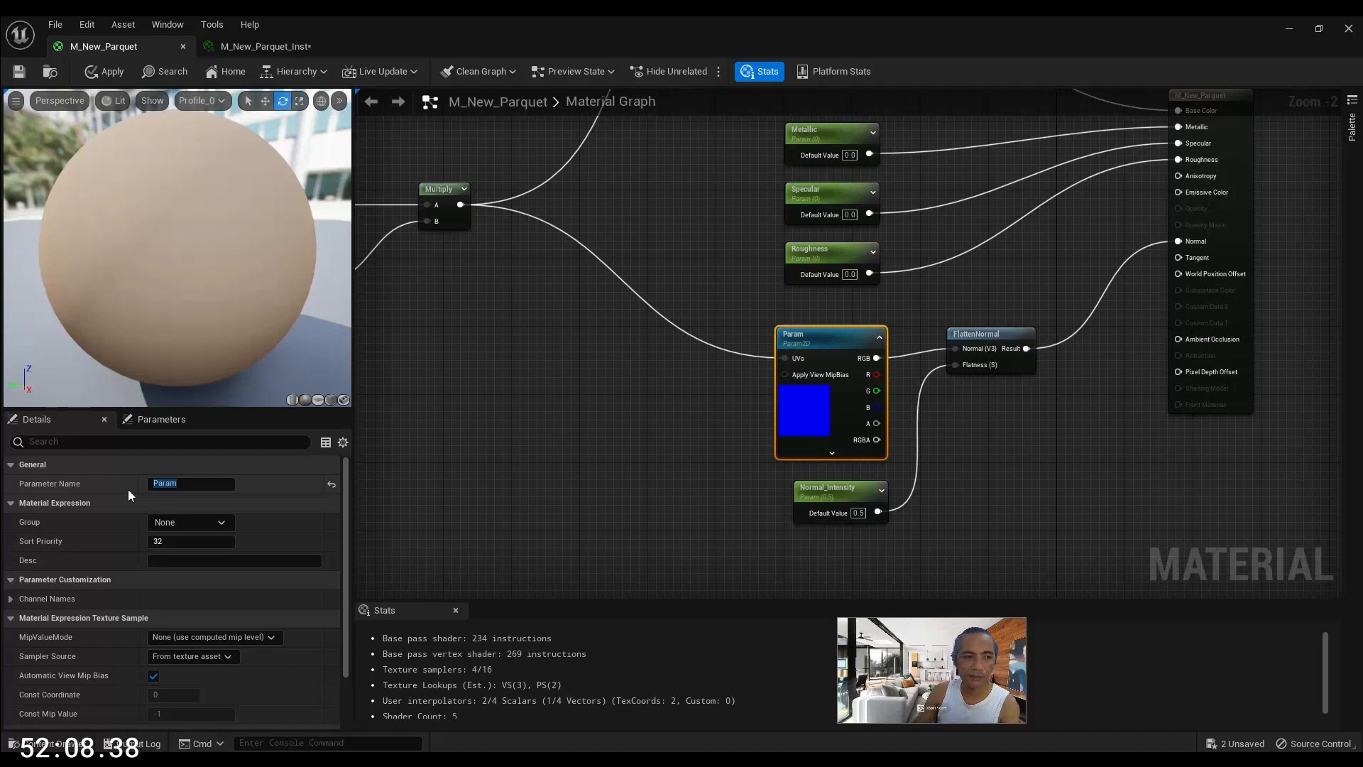
pyautogui.click(202, 485)
pyautogui.write('Normal_Texture')
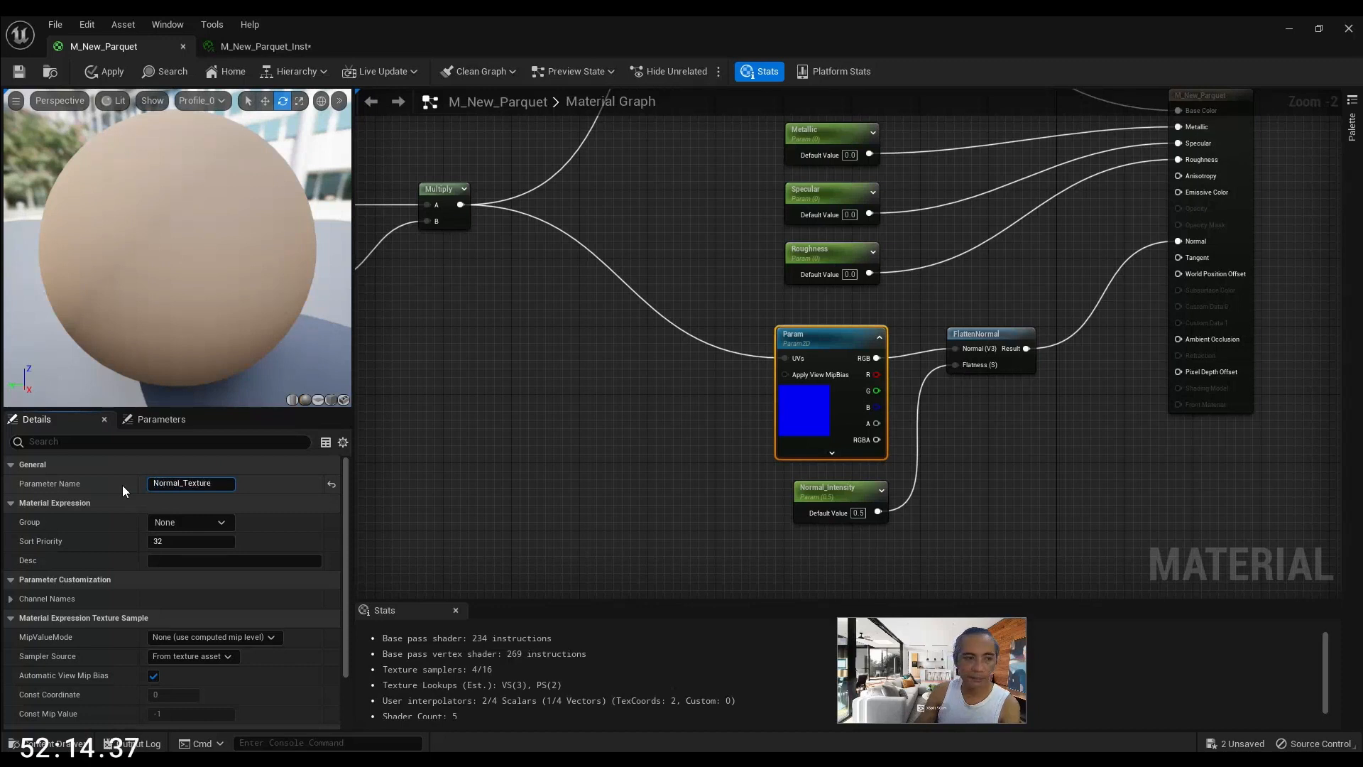
pyautogui.press('Return')
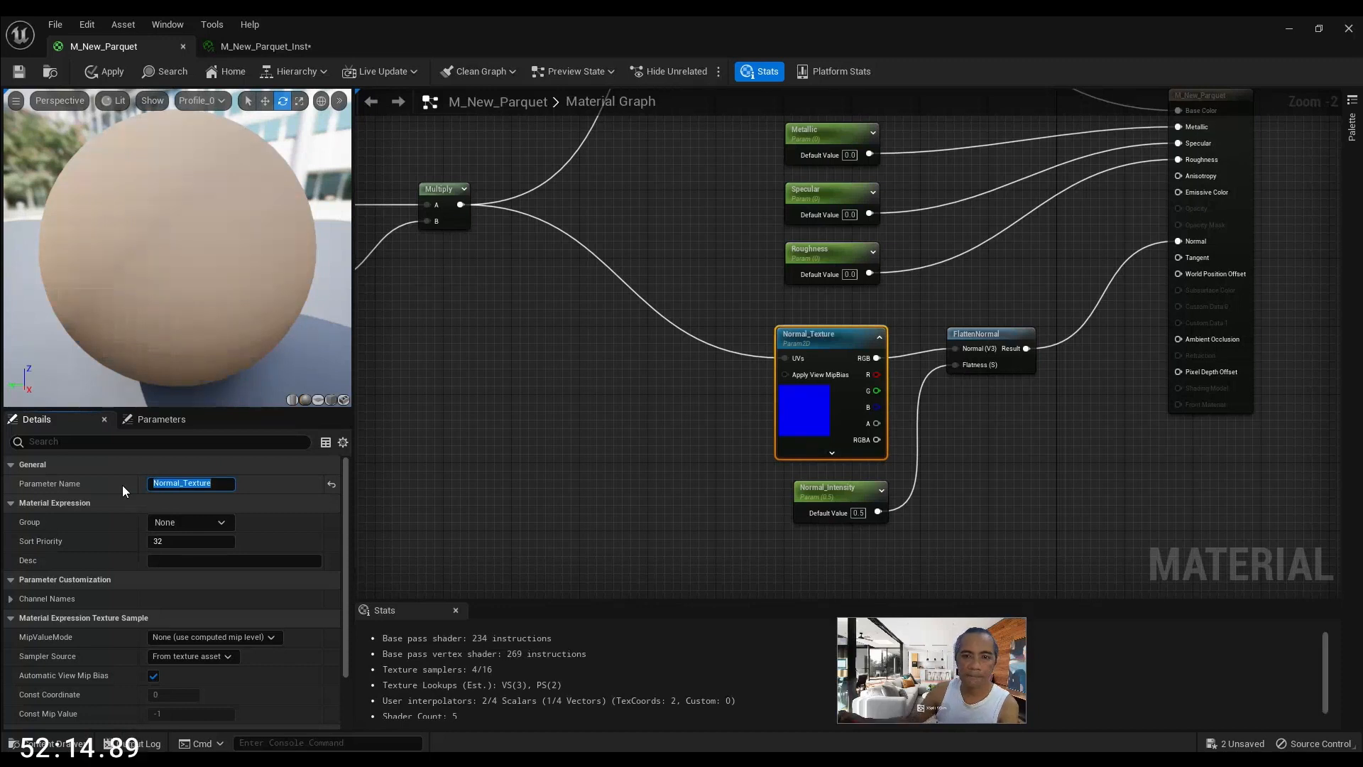
pyautogui.click(19, 72)
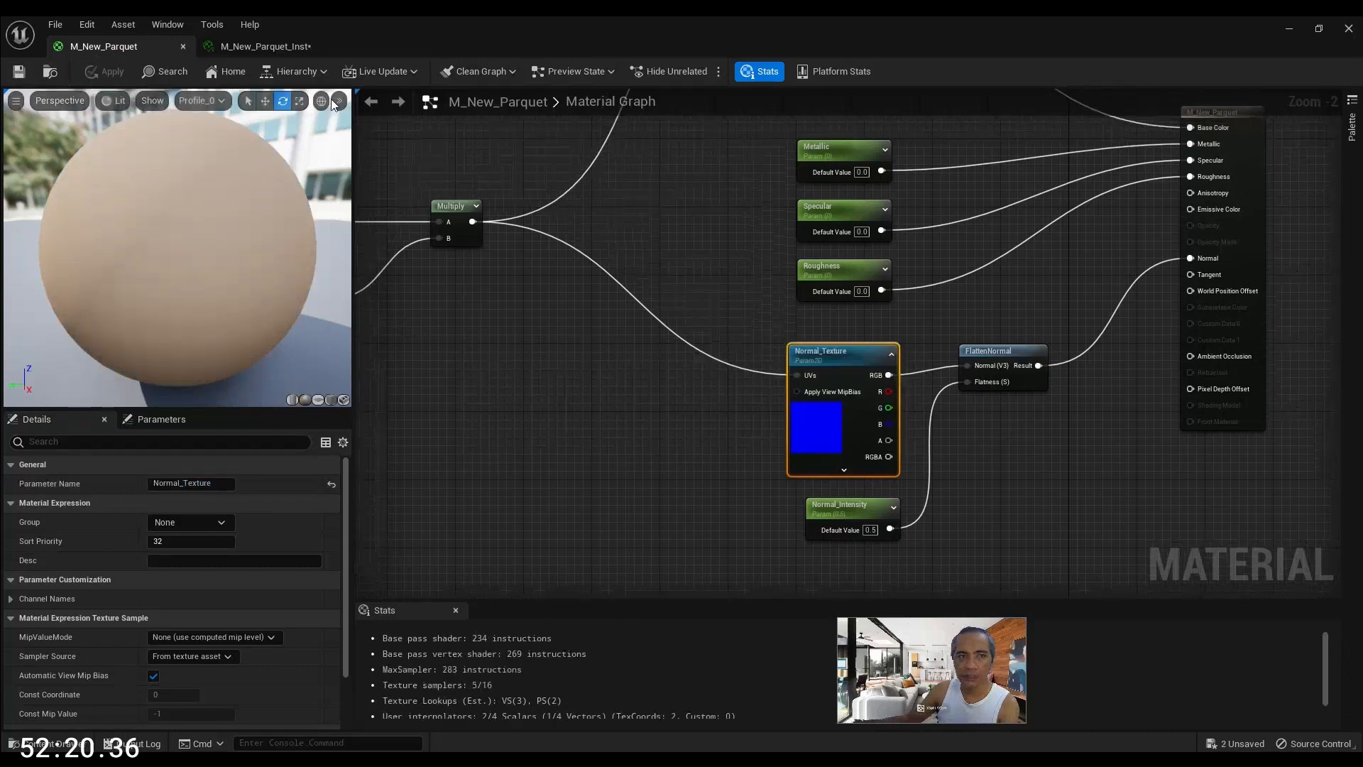
# Enable the Normal_Texture override in M_New_Parquet_Inst and save the instance
pyautogui.click(258, 46)
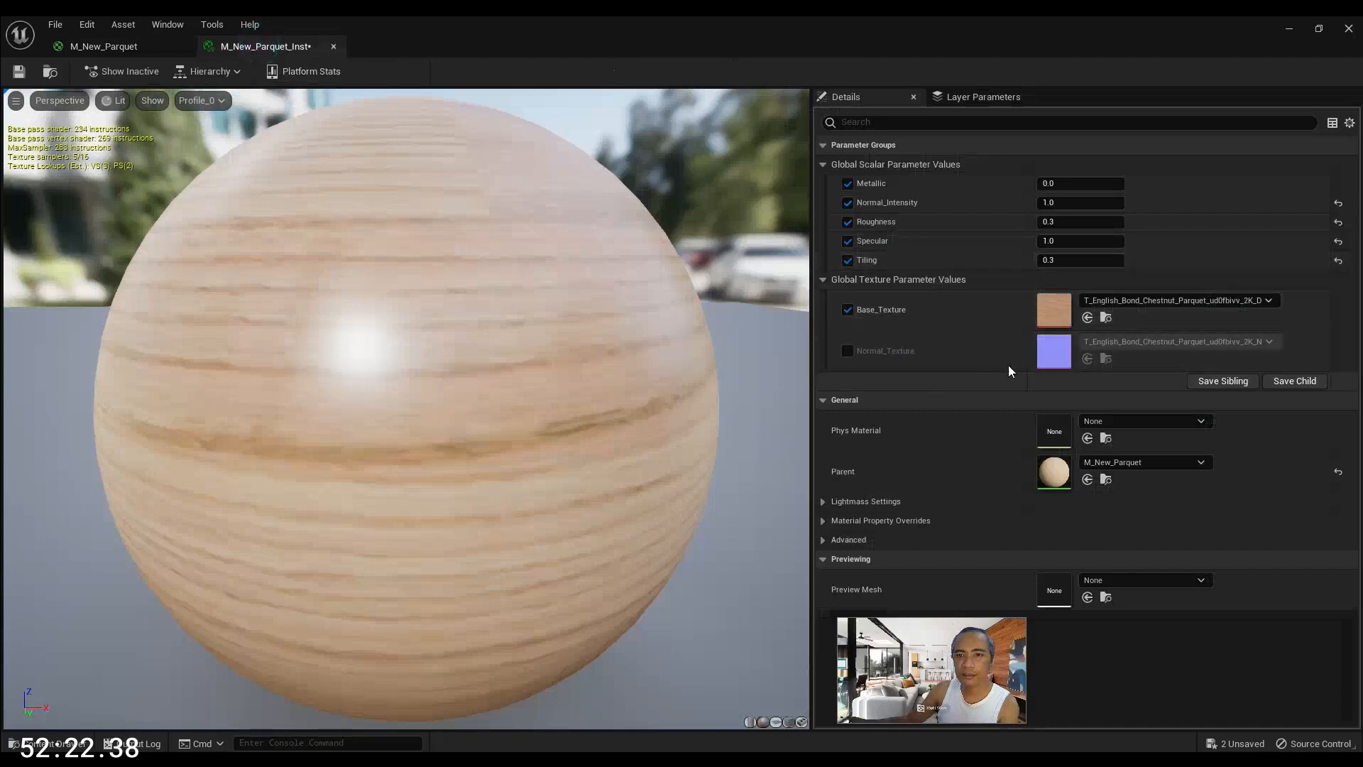
pyautogui.click(847, 350)
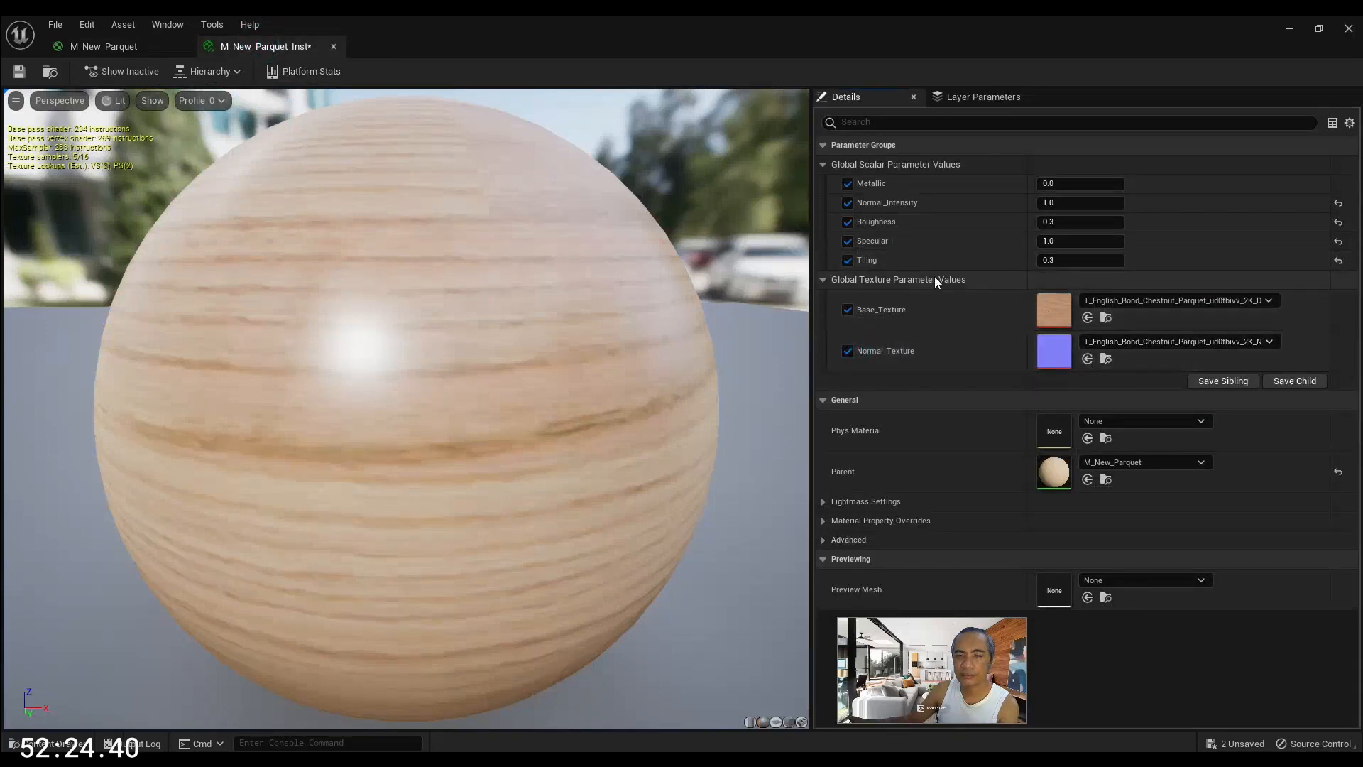
pyautogui.click(18, 71)
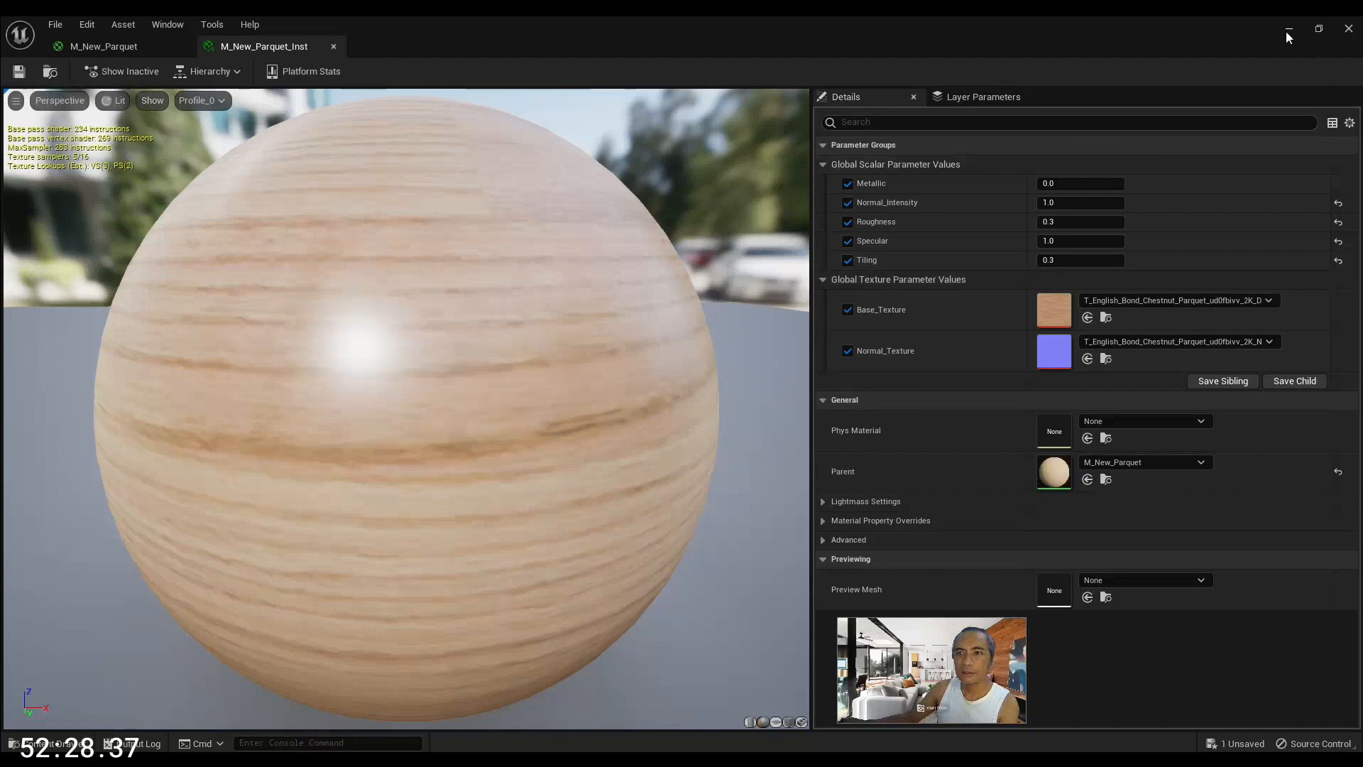
# Return to the level and examine the parquet floor between the sofa and the bed
pyautogui.click(1315, 29)
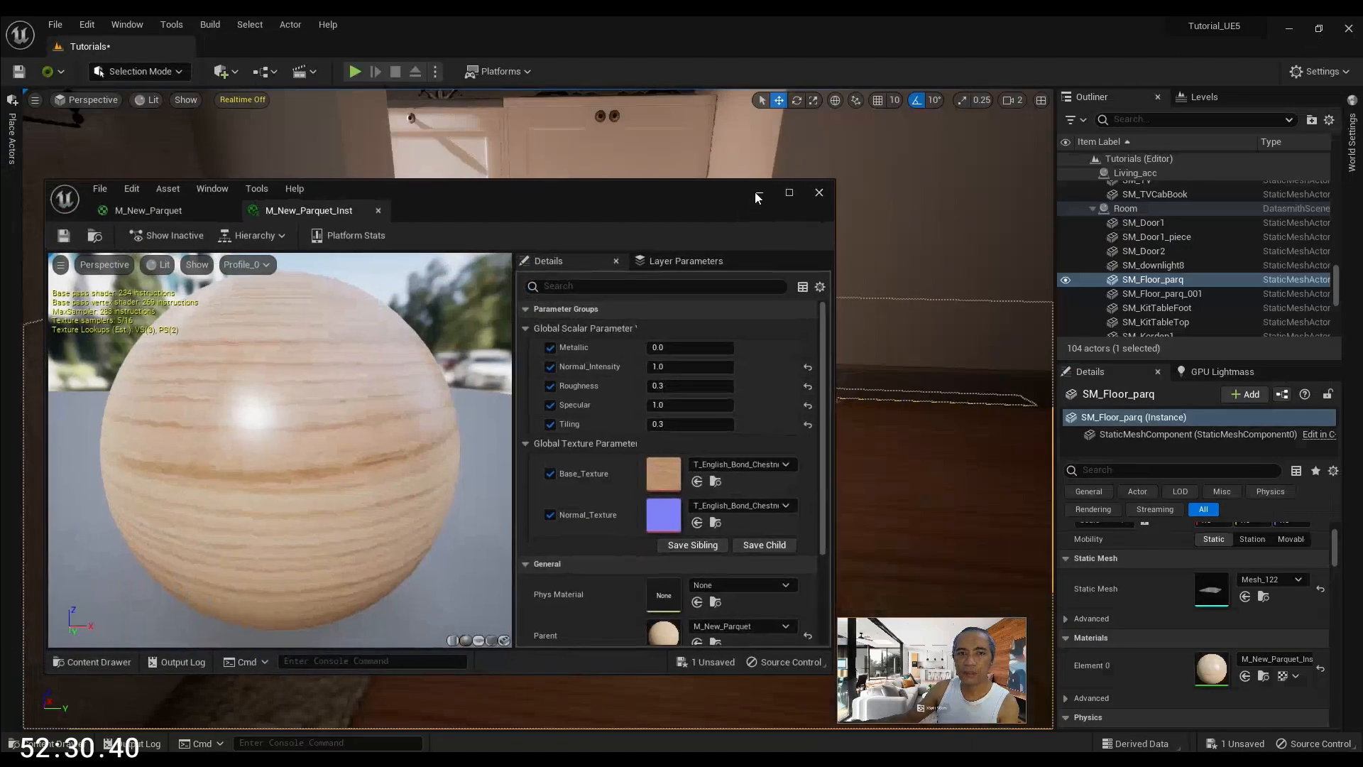
pyautogui.click(759, 191)
pyautogui.moveTo(664, 353); pyautogui.dragTo(603, 526, button='right')
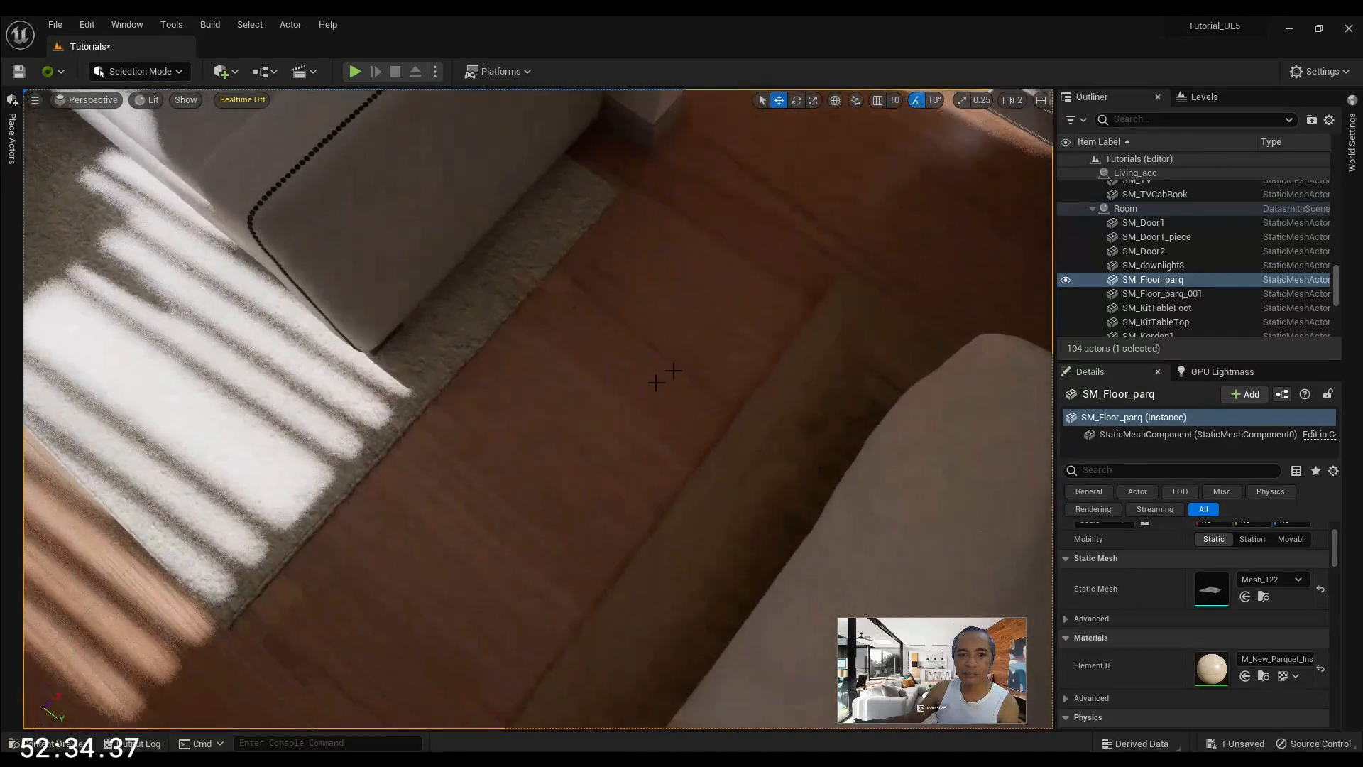
pyautogui.moveTo(639, 438); pyautogui.dragTo(676, 469, button='right')
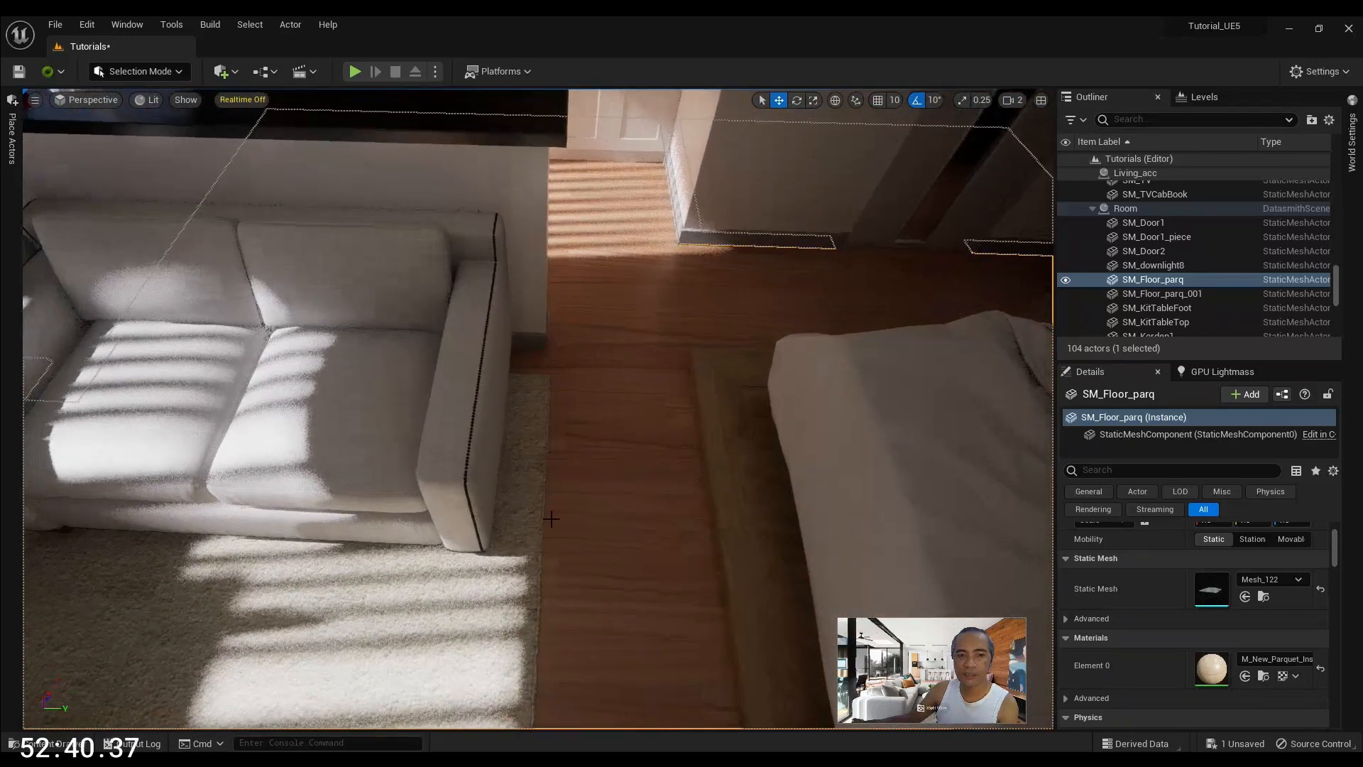
pyautogui.moveTo(620, 419); pyautogui.dragTo(635, 450, button='right')
pyautogui.press('w')
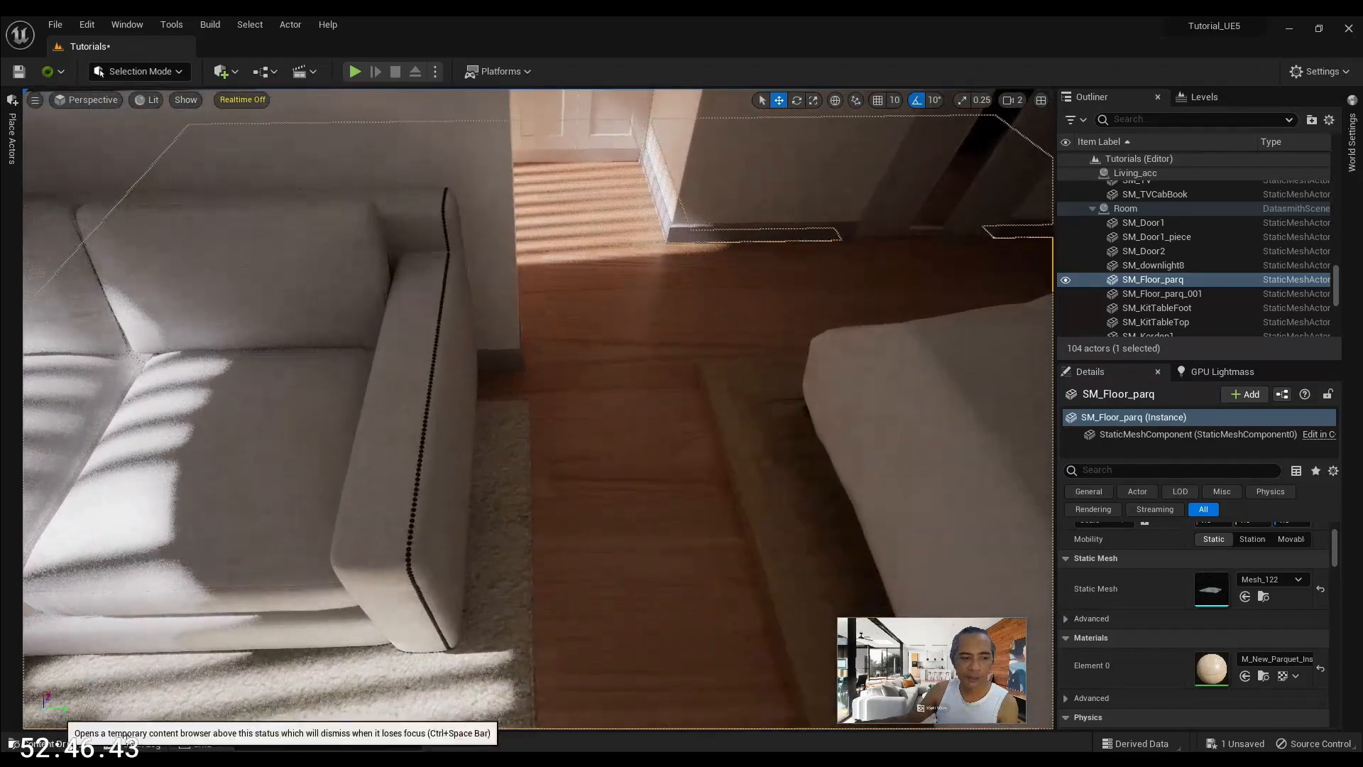
# Reopen the M_New_Parquet graph at full size and disconnect the Multiply node's output from both texture nodes
pyautogui.moveTo(682, 750)
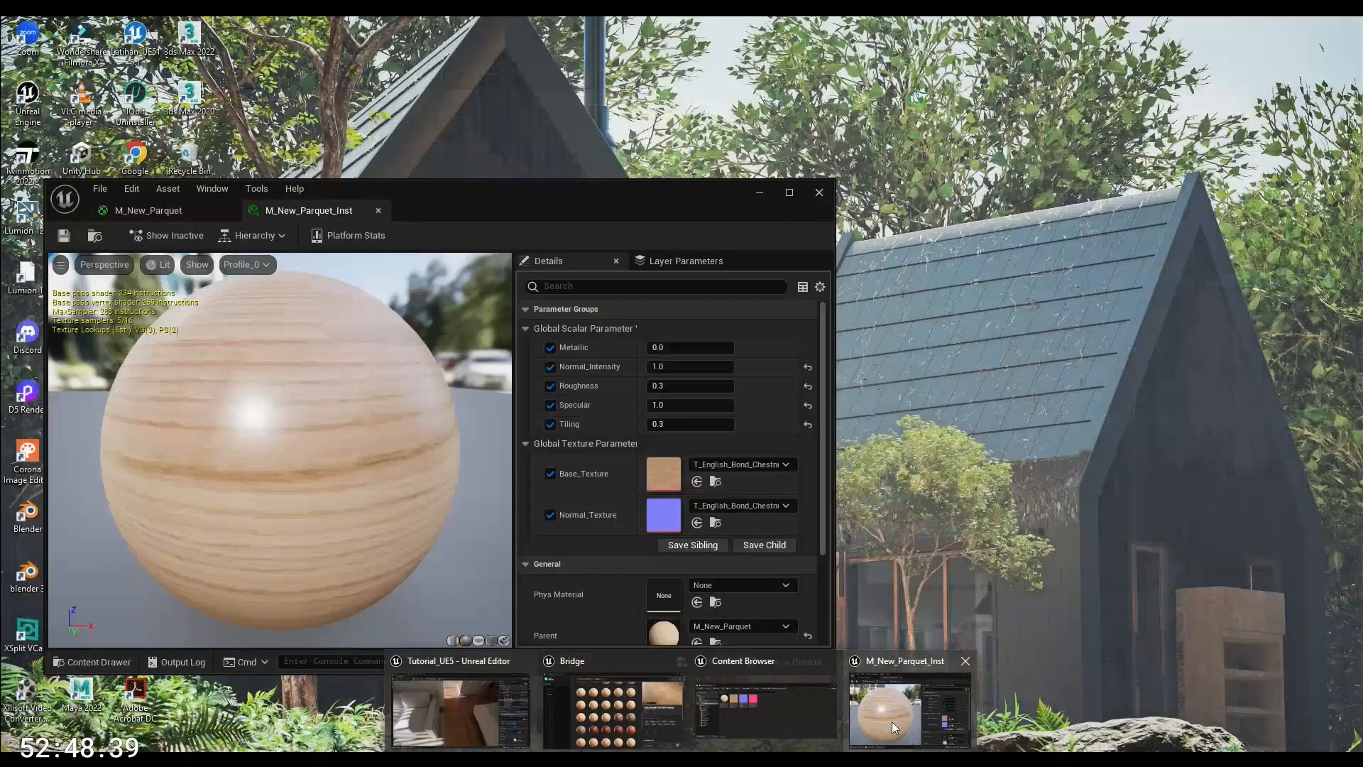
pyautogui.click(891, 721)
pyautogui.click(150, 210)
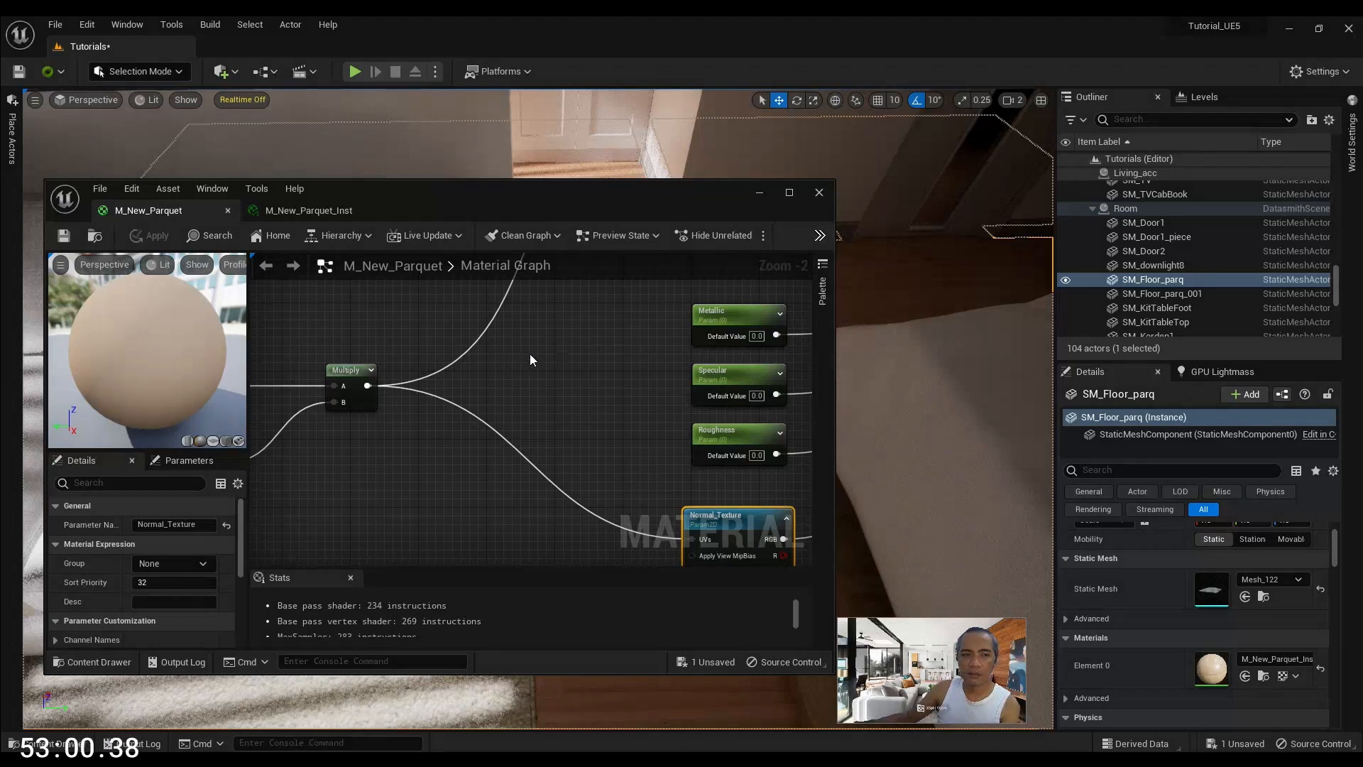
pyautogui.moveTo(530, 354); pyautogui.dragTo(506, 387, button='right')
pyautogui.click(789, 192)
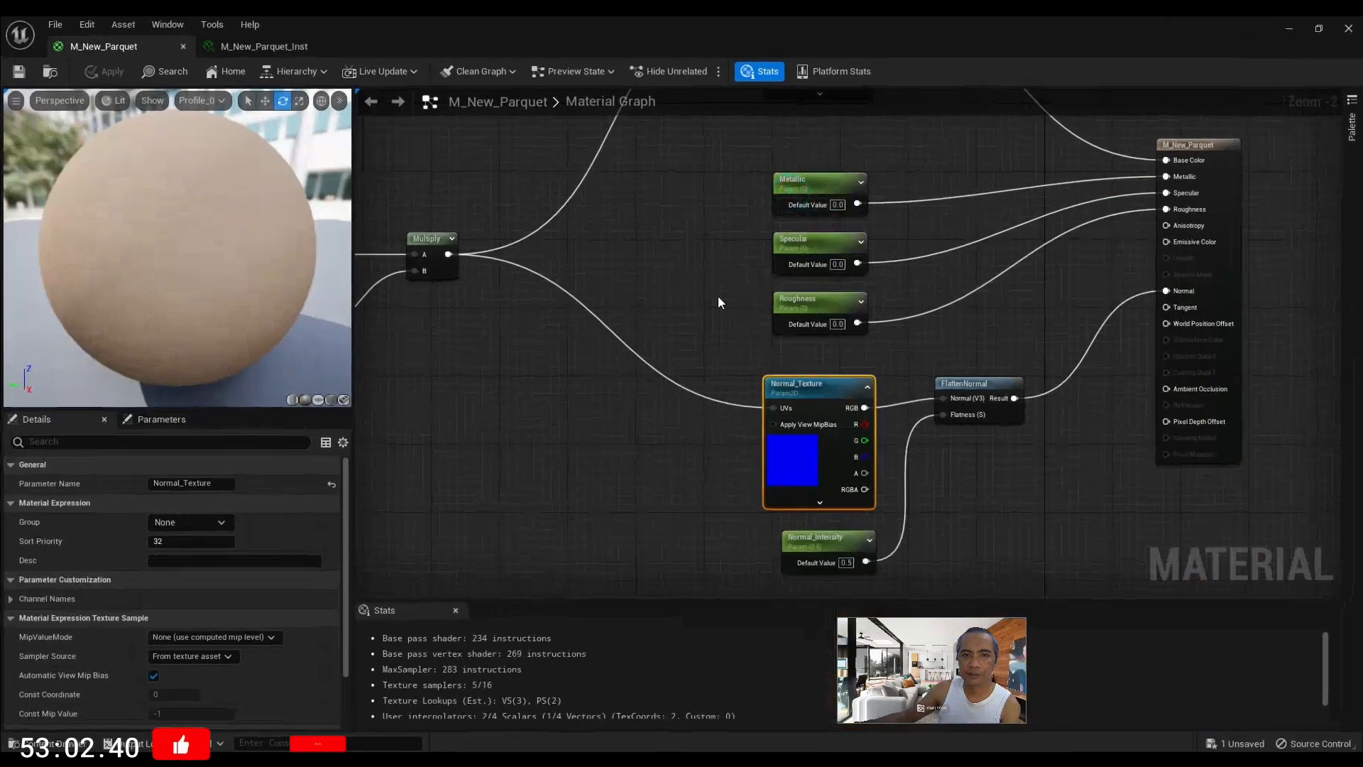
pyautogui.scroll(-3, 604, 327)
pyautogui.scroll(2, 530, 289)
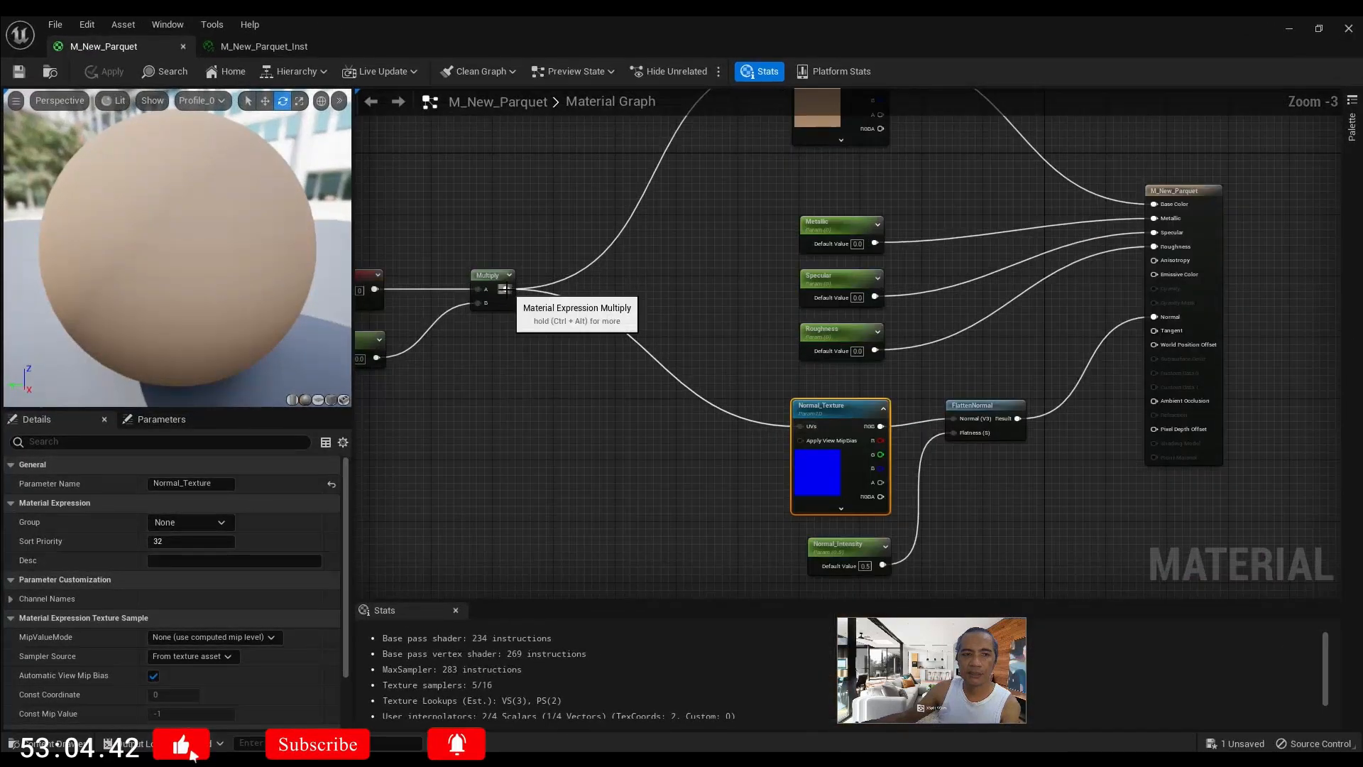
pyautogui.keyDown('alt'); pyautogui.click(506, 289); pyautogui.keyUp('alt')
# Move the TexCoord, Tiling and Multiply nodes together farther away from the texture nodes to make room between them
pyautogui.moveTo(585, 309); pyautogui.dragTo(682, 314, button='right')
pyautogui.moveTo(609, 304); pyautogui.dragTo(426, 270)
pyautogui.moveTo(587, 283); pyautogui.dragTo(454, 285)
pyautogui.moveTo(595, 291); pyautogui.dragTo(687, 307, button='right')
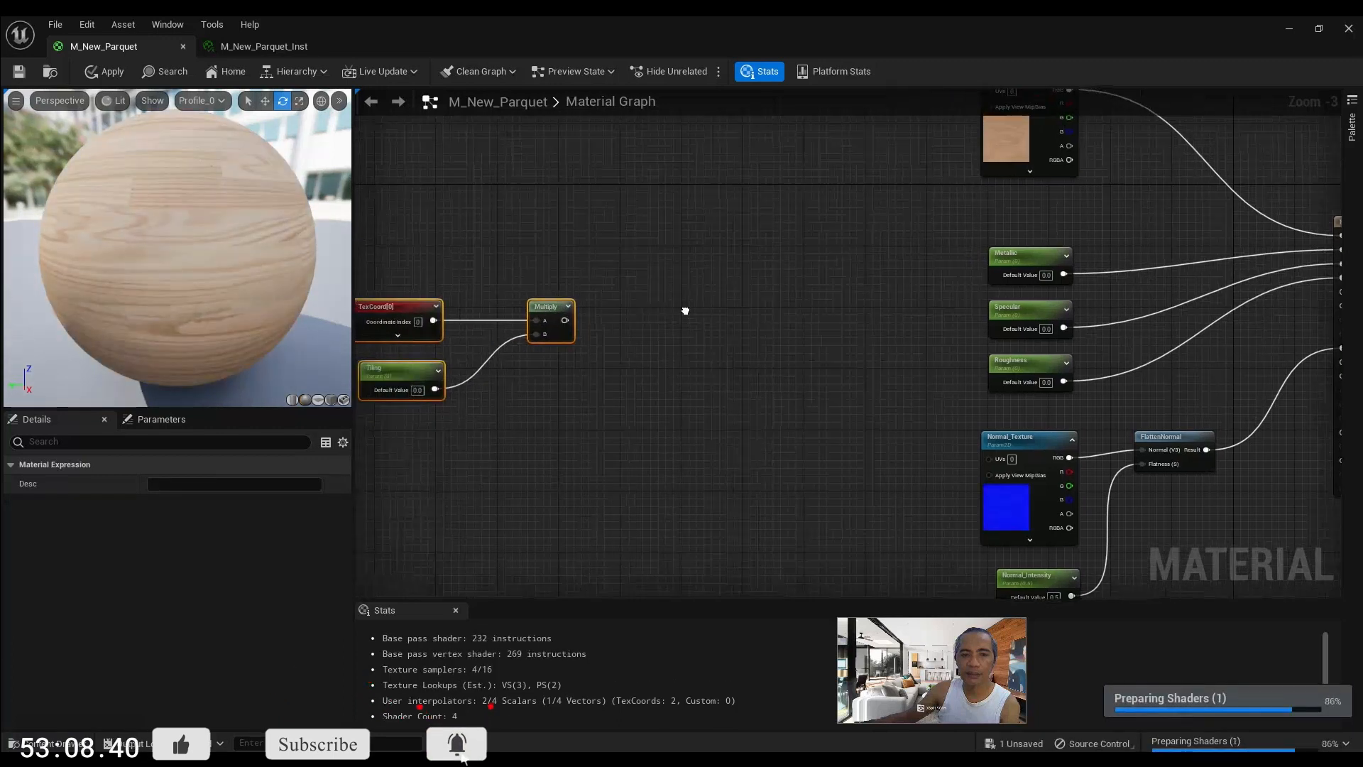
# Add a CustomRotator node beside the Multiply node and connect the Multiply output to its UVs input
pyautogui.scroll(1, 666, 312)
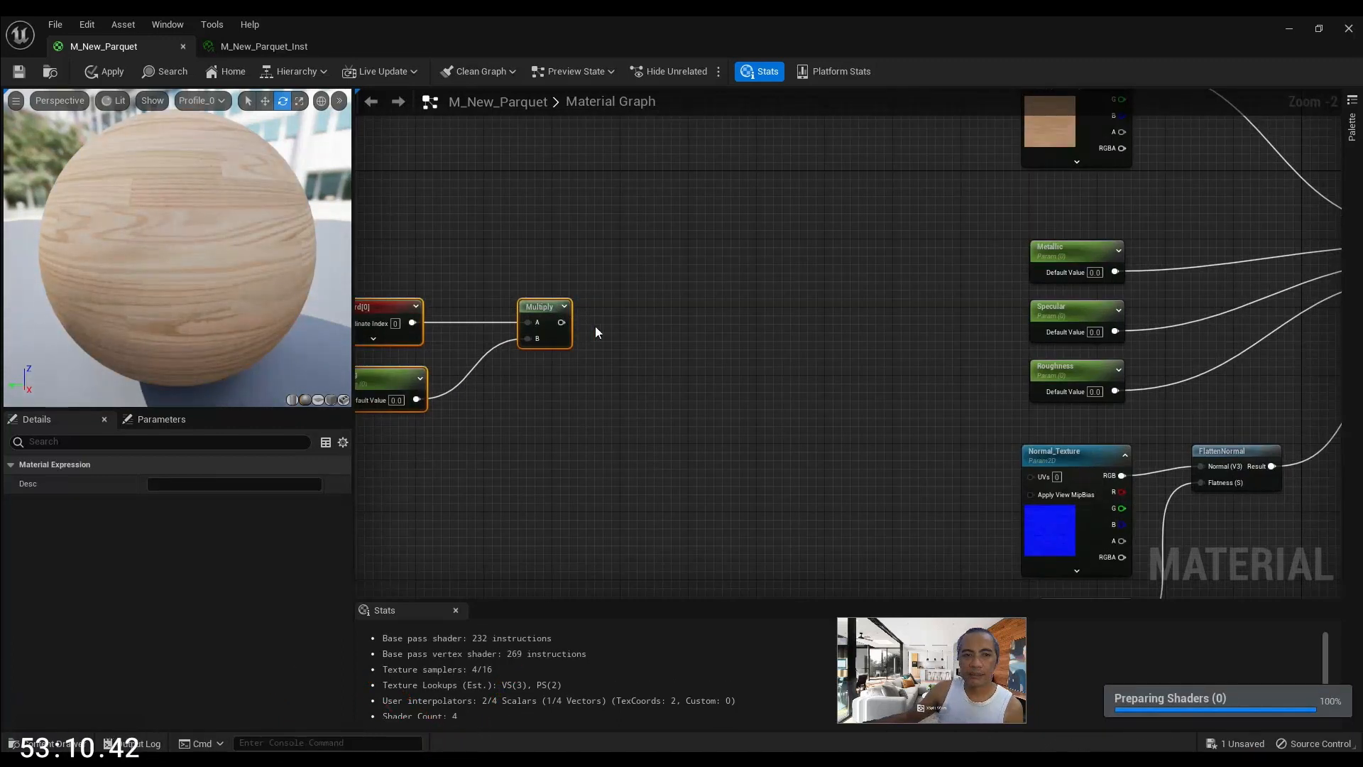
pyautogui.rightClick(658, 315)
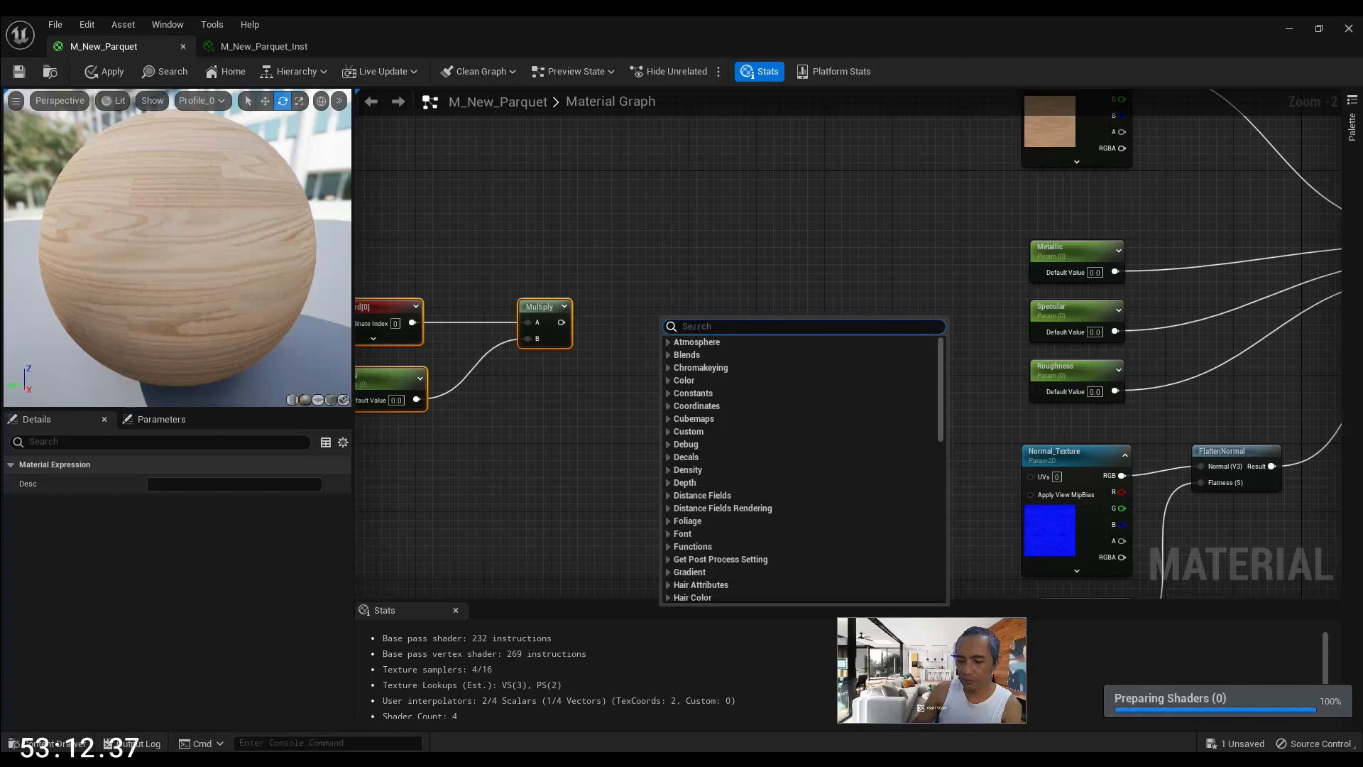
pyautogui.write('c')
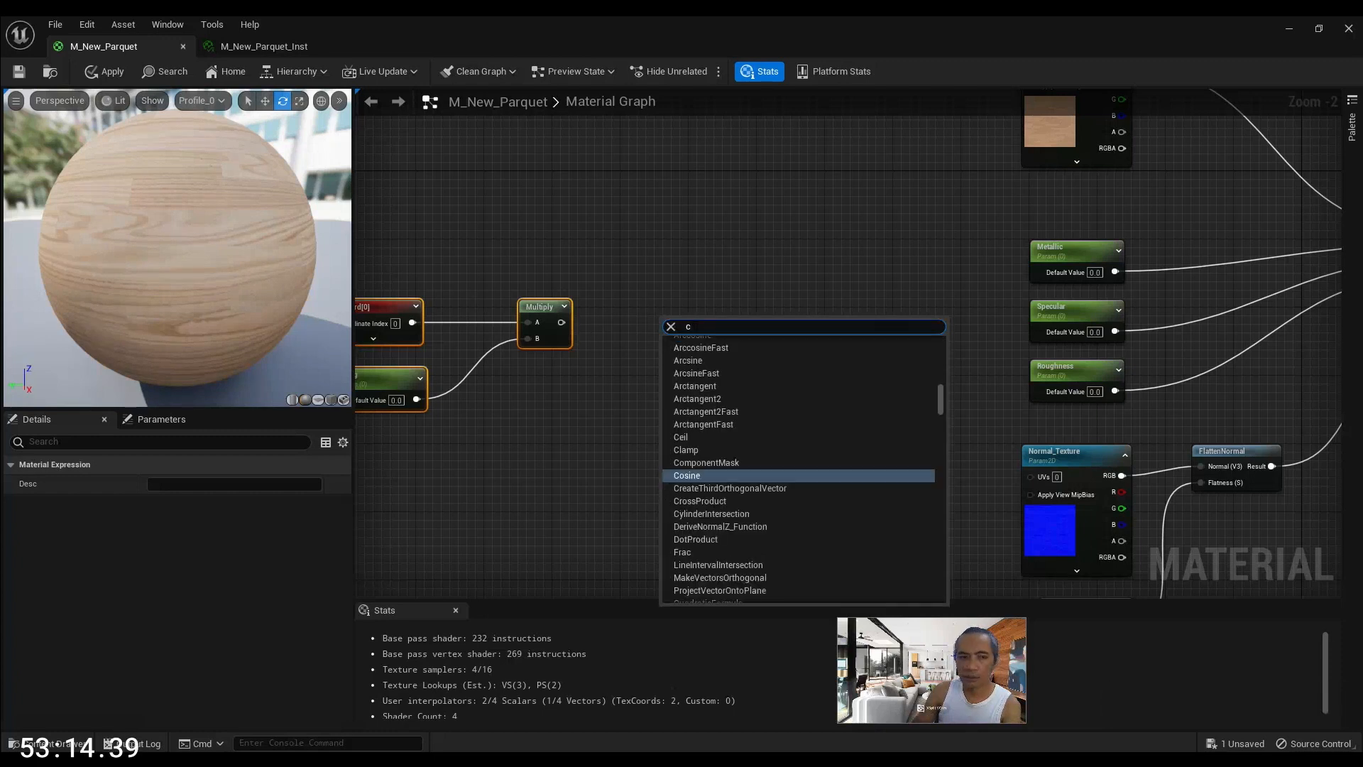
pyautogui.write('ustom')
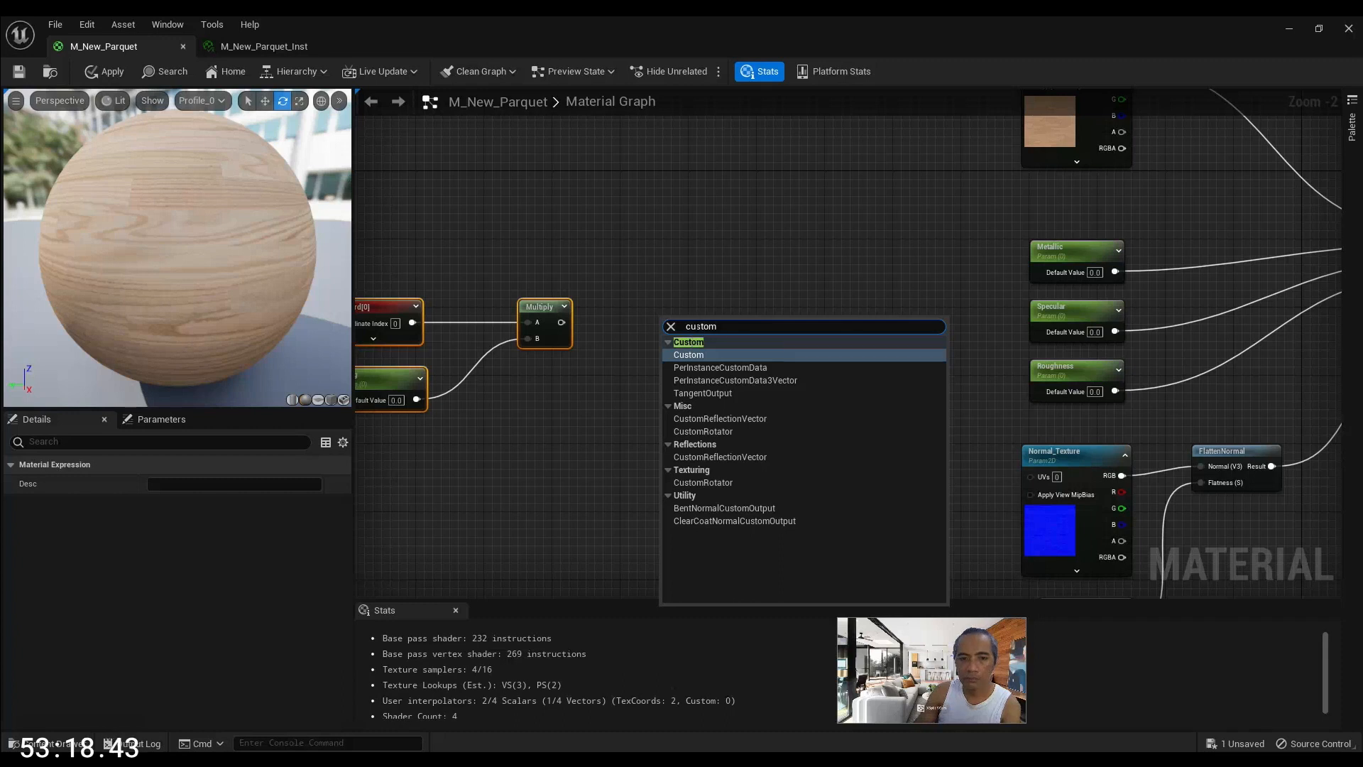
pyautogui.click(734, 430)
pyautogui.moveTo(744, 321); pyautogui.dragTo(745, 305)
pyautogui.moveTo(561, 322); pyautogui.dragTo(731, 309)
# Add a constant node below the Multiply node, convert it to a parameter and name it Texture_Rotator
pyautogui.moveTo(709, 429); pyautogui.dragTo(771, 446, button='right')
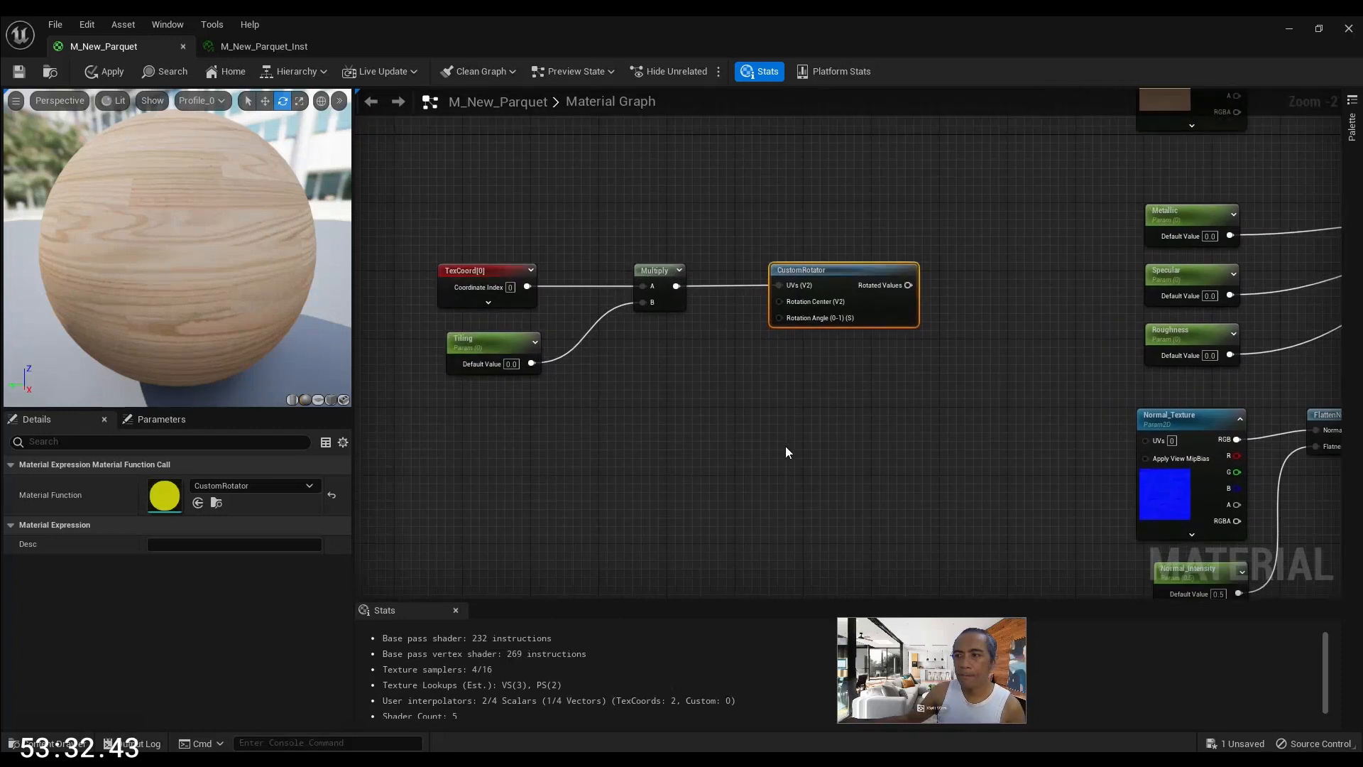
pyautogui.moveTo(768, 462); pyautogui.dragTo(723, 407, button='right')
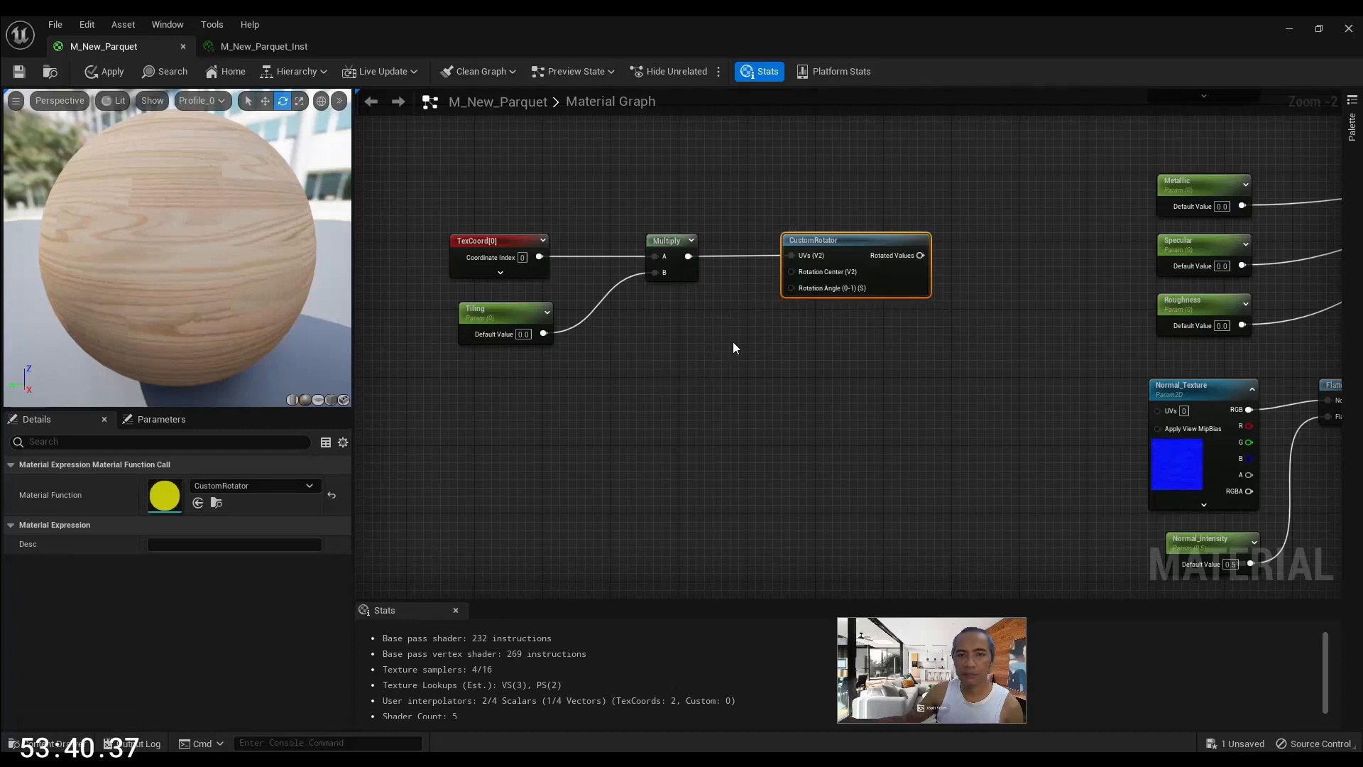
pyautogui.moveTo(830, 247); pyautogui.dragTo(824, 264, button='right')
pyautogui.moveTo(706, 379); pyautogui.dragTo(738, 355, button='right')
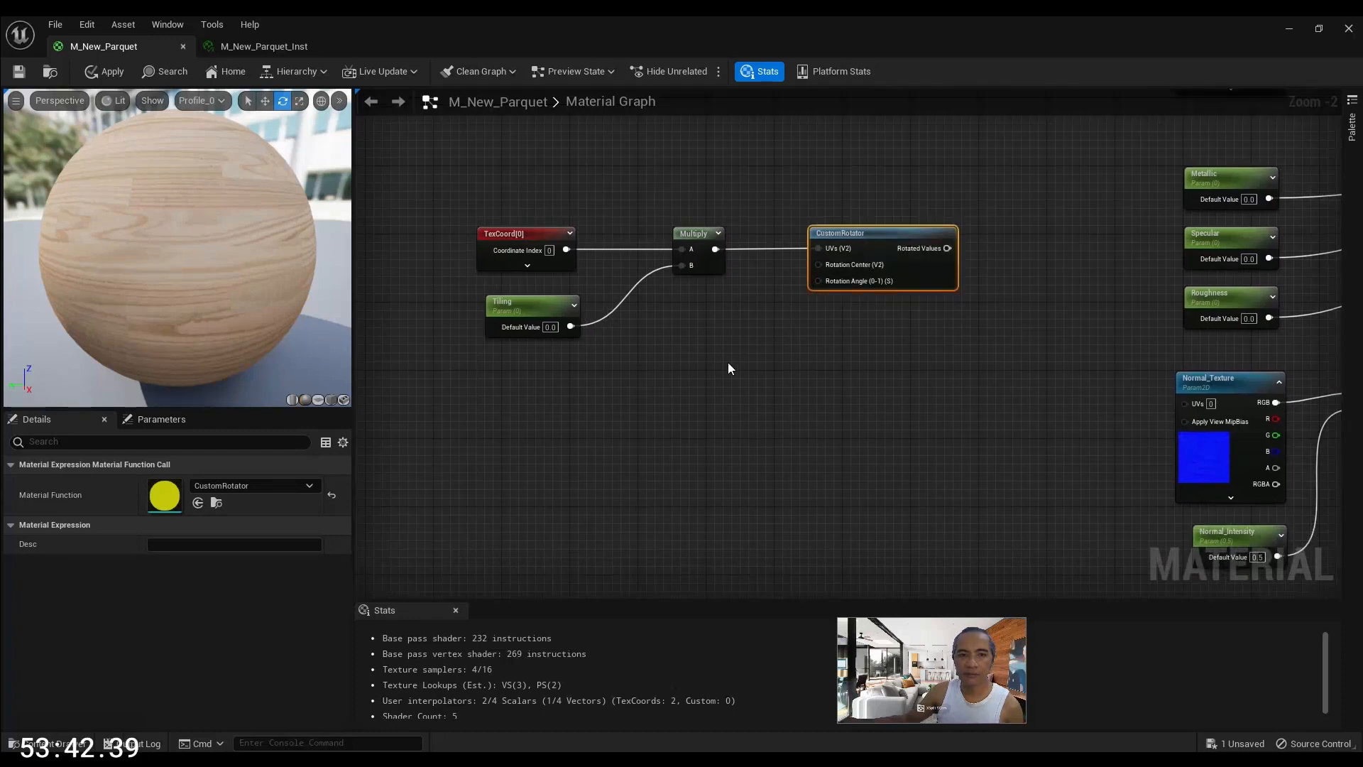
pyautogui.scroll(1, 724, 368)
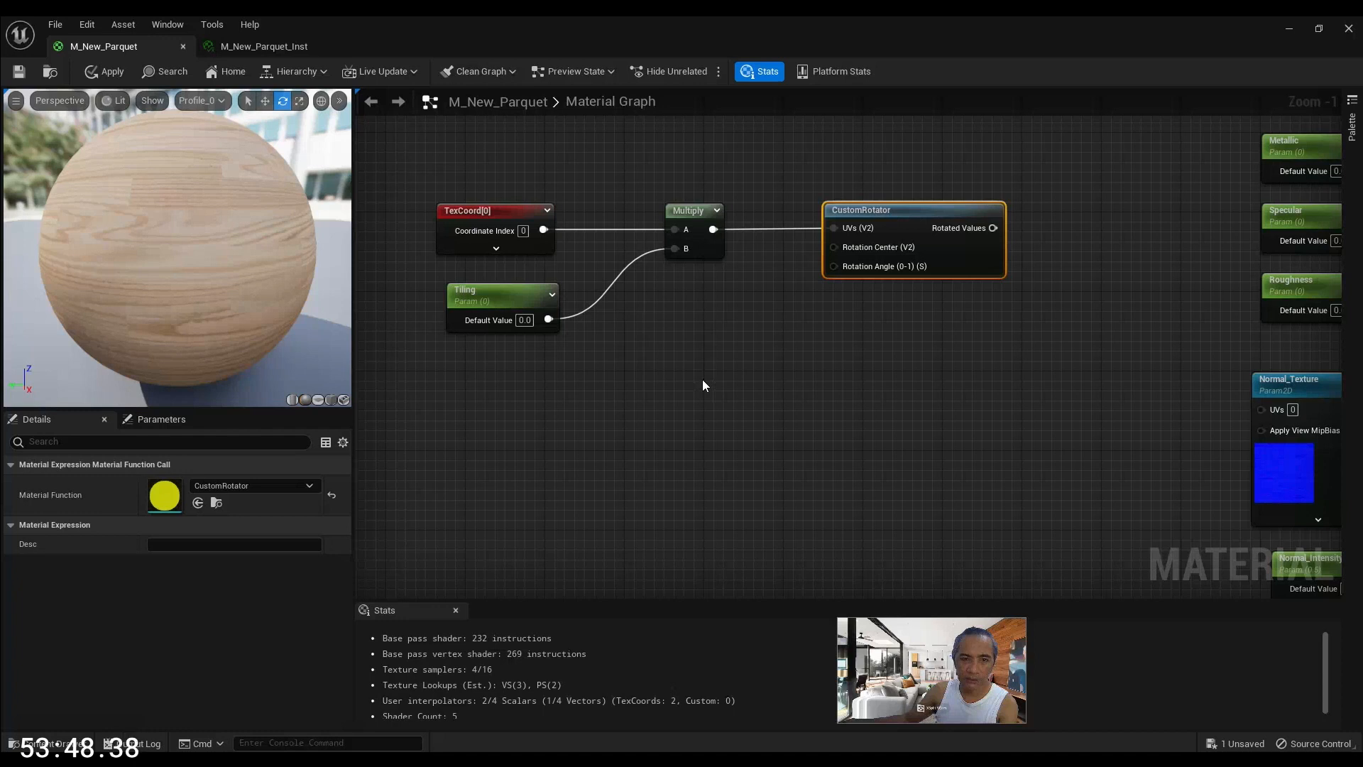
pyautogui.click(701, 379)
pyautogui.moveTo(738, 386); pyautogui.dragTo(682, 348)
pyautogui.rightClick(683, 347)
pyautogui.click(735, 377)
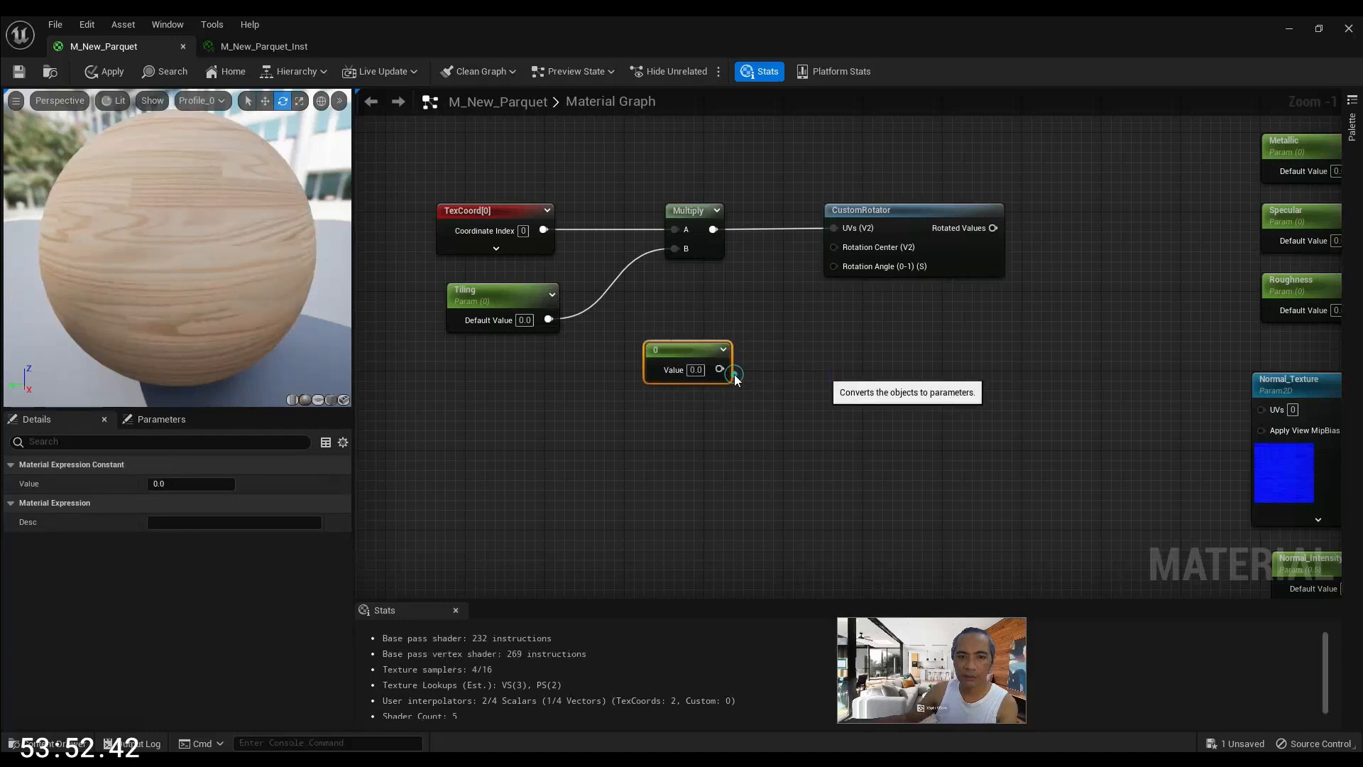
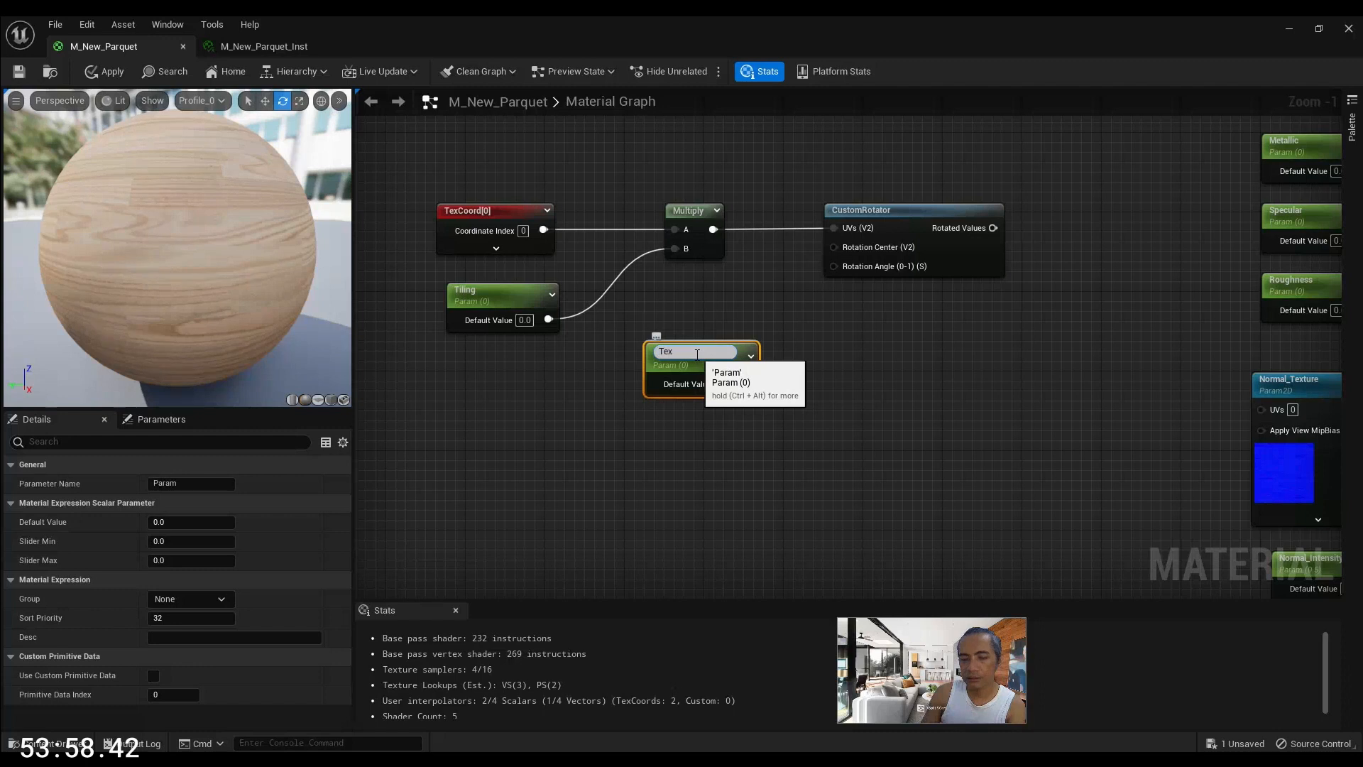
pyautogui.write('Texture_')
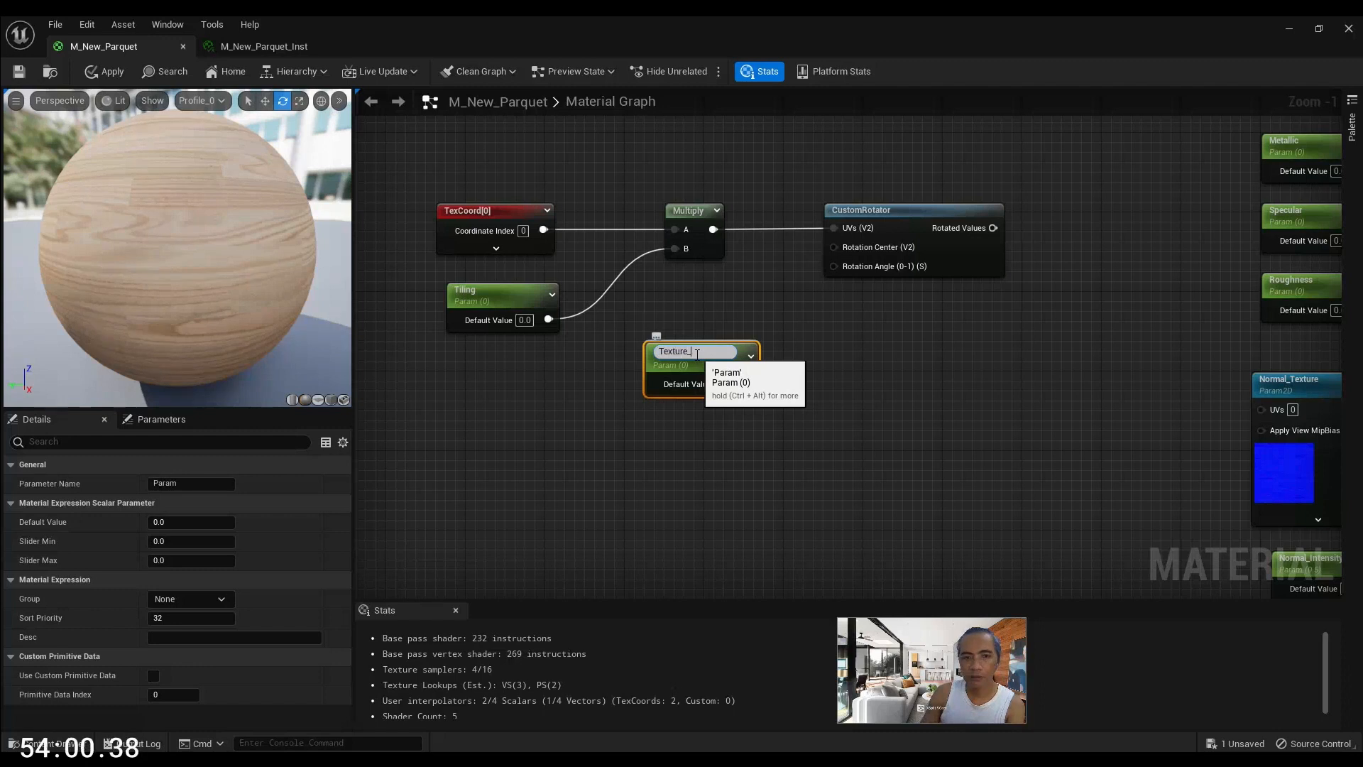
pyautogui.write('Rotato')
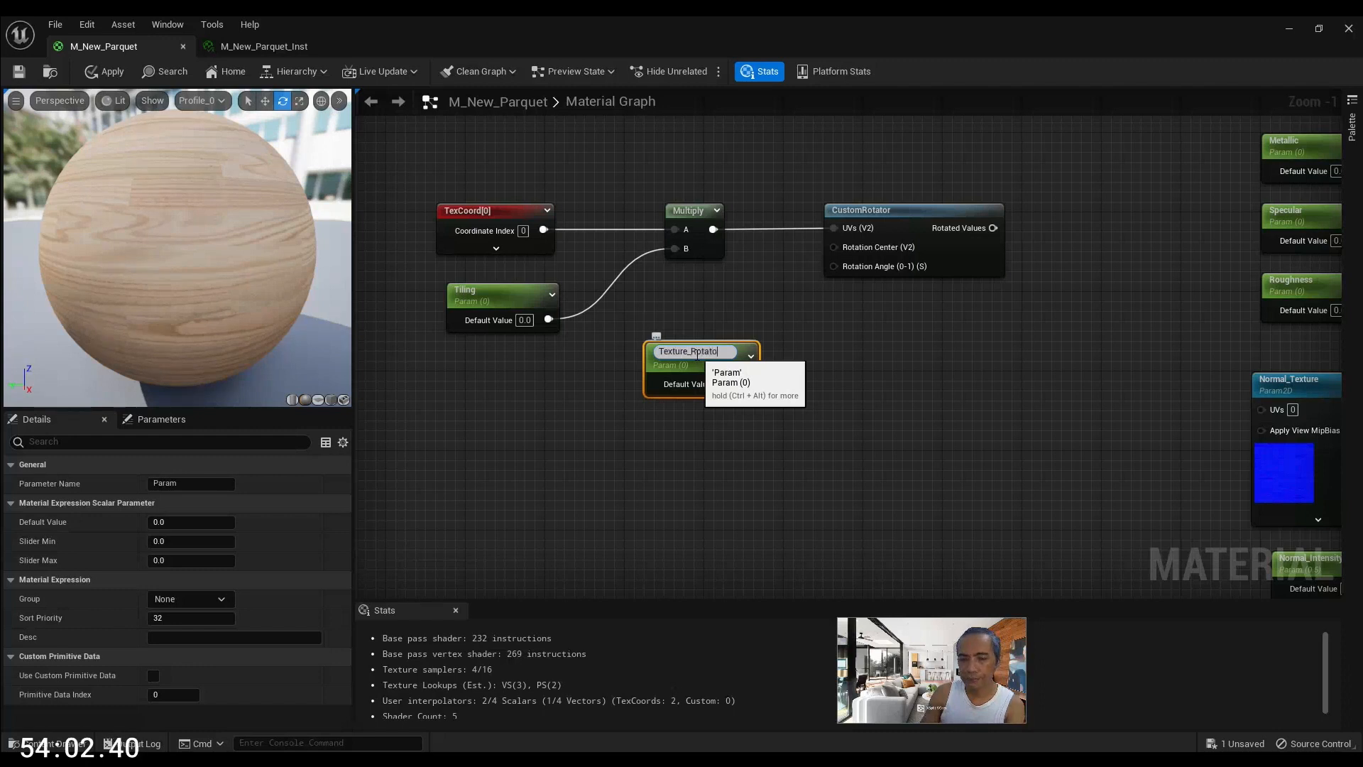
pyautogui.write('r')
pyautogui.press('Return')
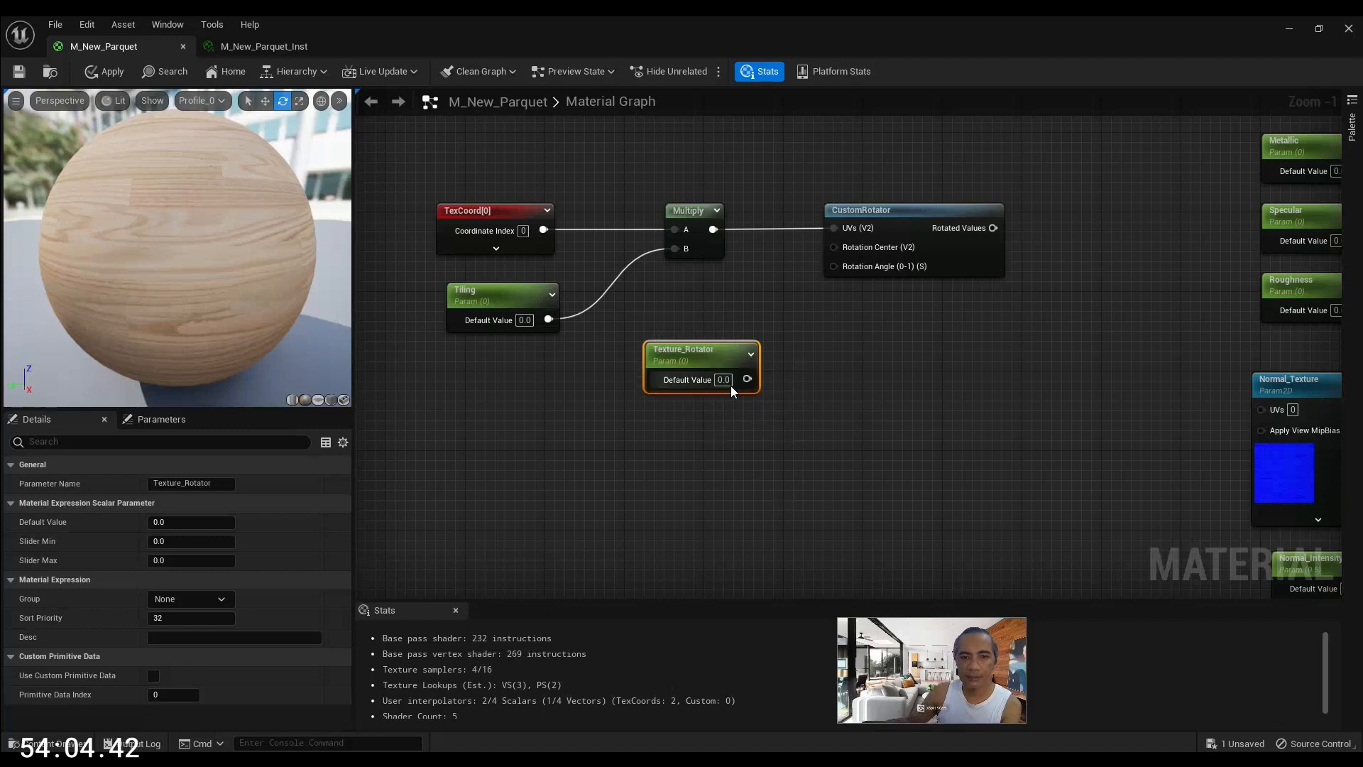
# Set Texture_Rotator's default value to 0.25 and connect it to the CustomRotator's Rotation Angle input
pyautogui.click(192, 522)
pyautogui.press('BackSpace')
pyautogui.write('0.25')
pyautogui.press('Return')
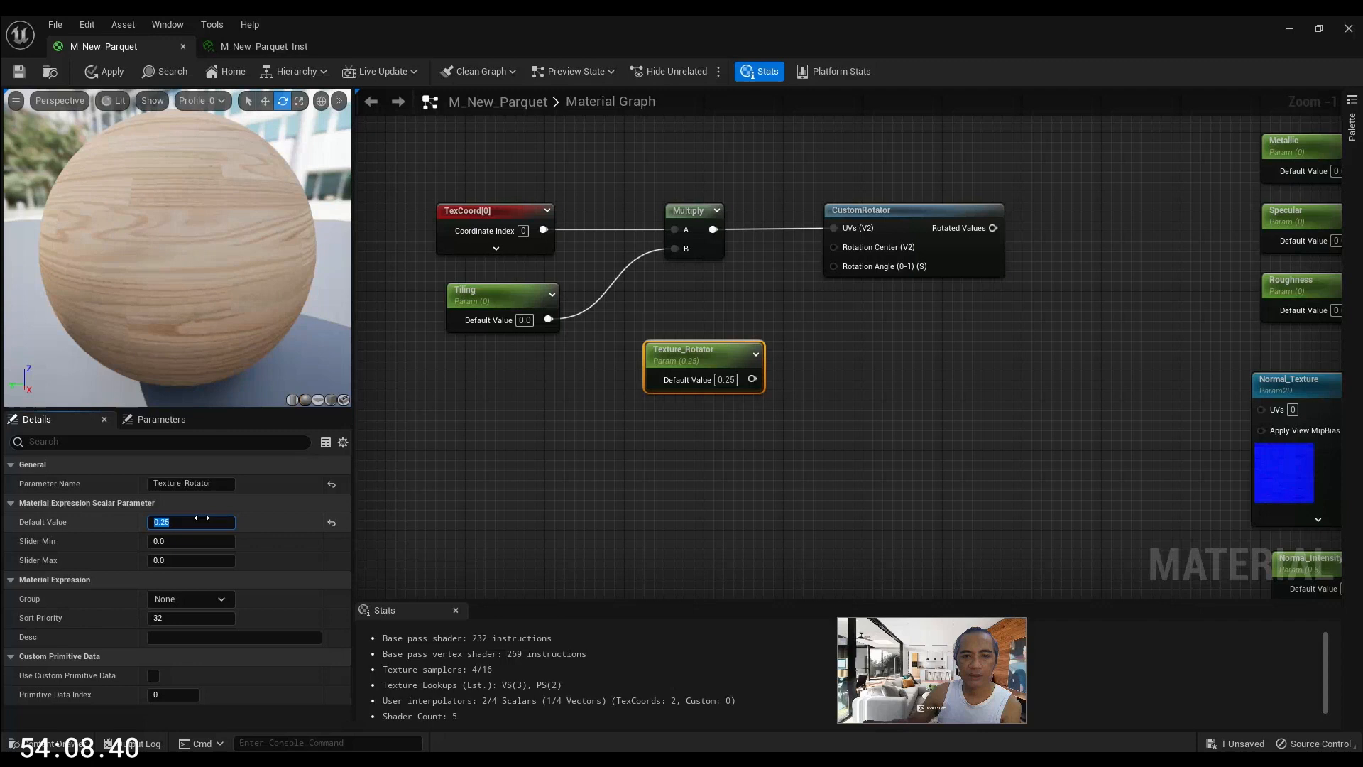
pyautogui.moveTo(708, 348); pyautogui.dragTo(660, 347)
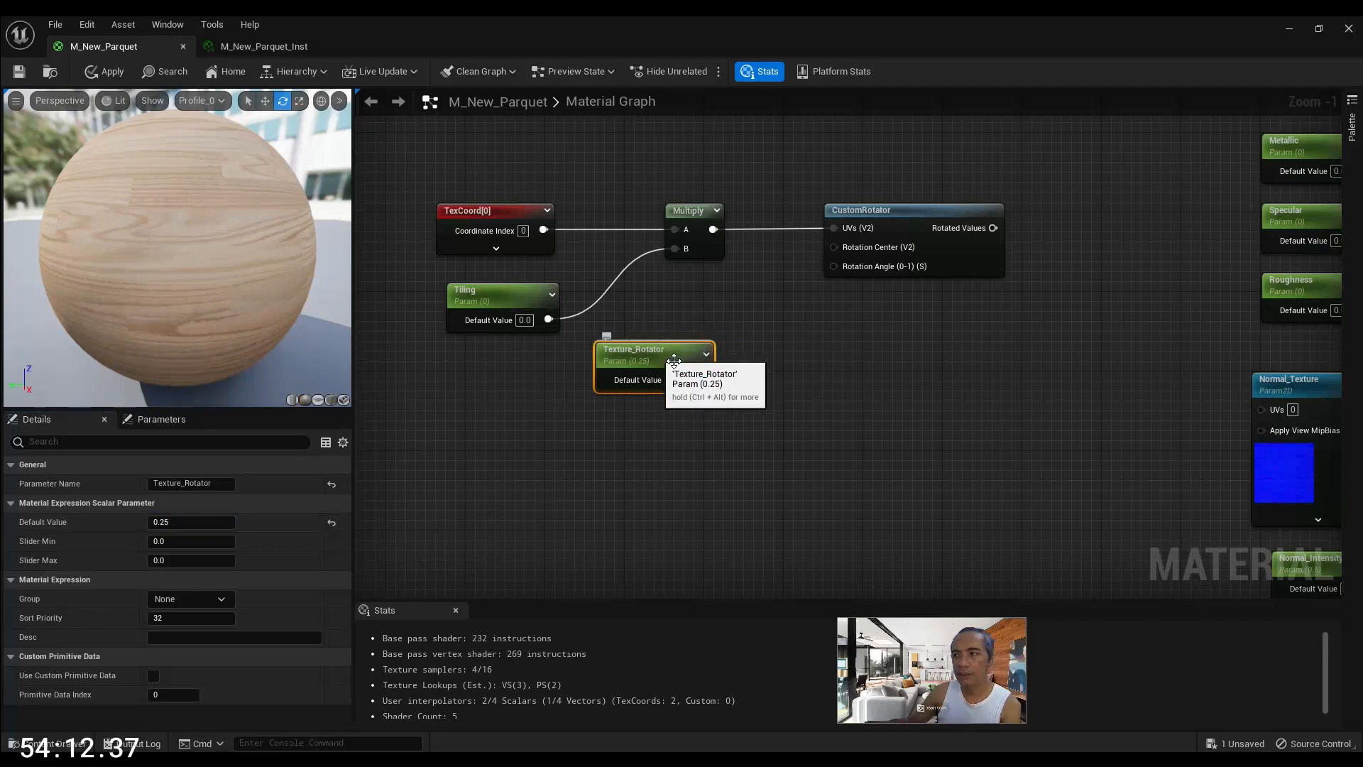
pyautogui.moveTo(702, 379); pyautogui.dragTo(837, 270)
# Connect the CustomRotator's Rotated Values to the UVs of Base_Texture and Normal_Texture, and apply and save the material
pyautogui.scroll(-3, 751, 423)
pyautogui.moveTo(796, 334); pyautogui.dragTo(958, 166)
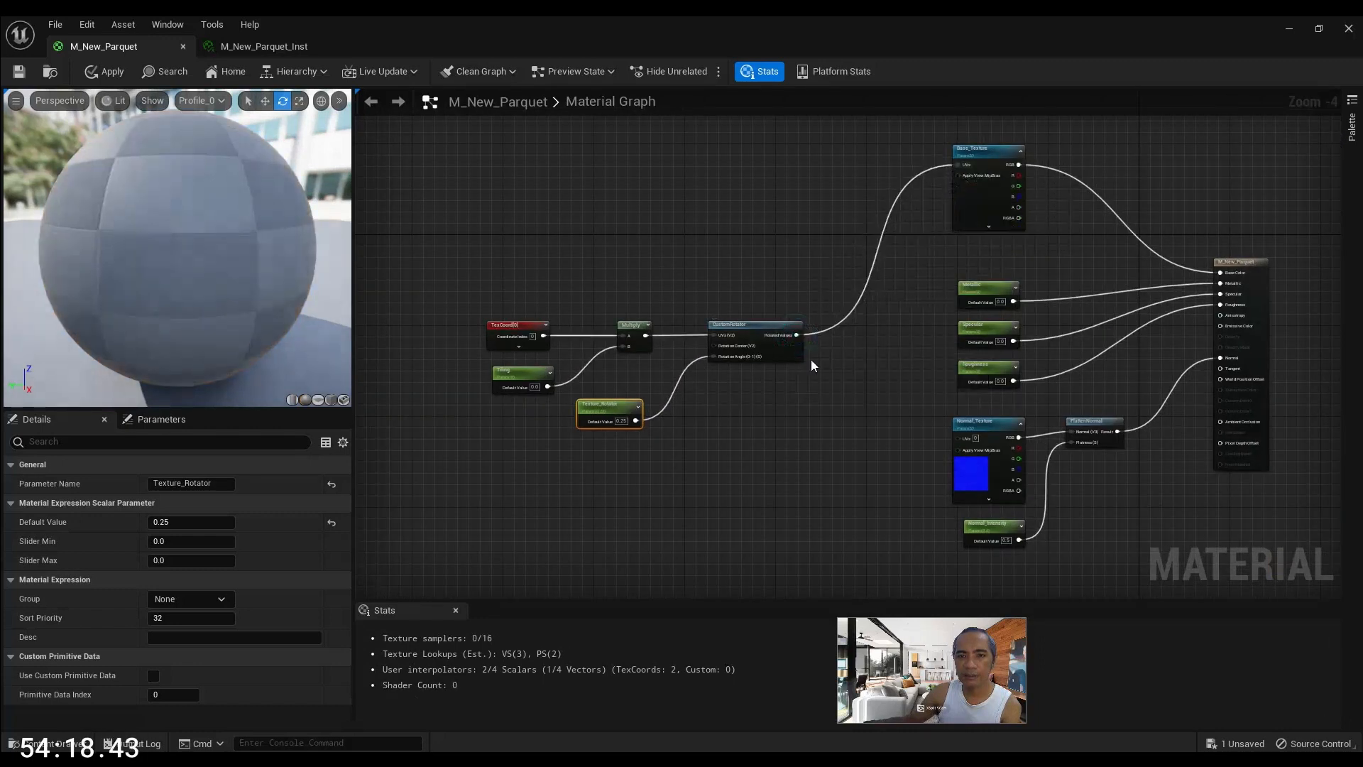
pyautogui.moveTo(795, 335); pyautogui.dragTo(956, 440)
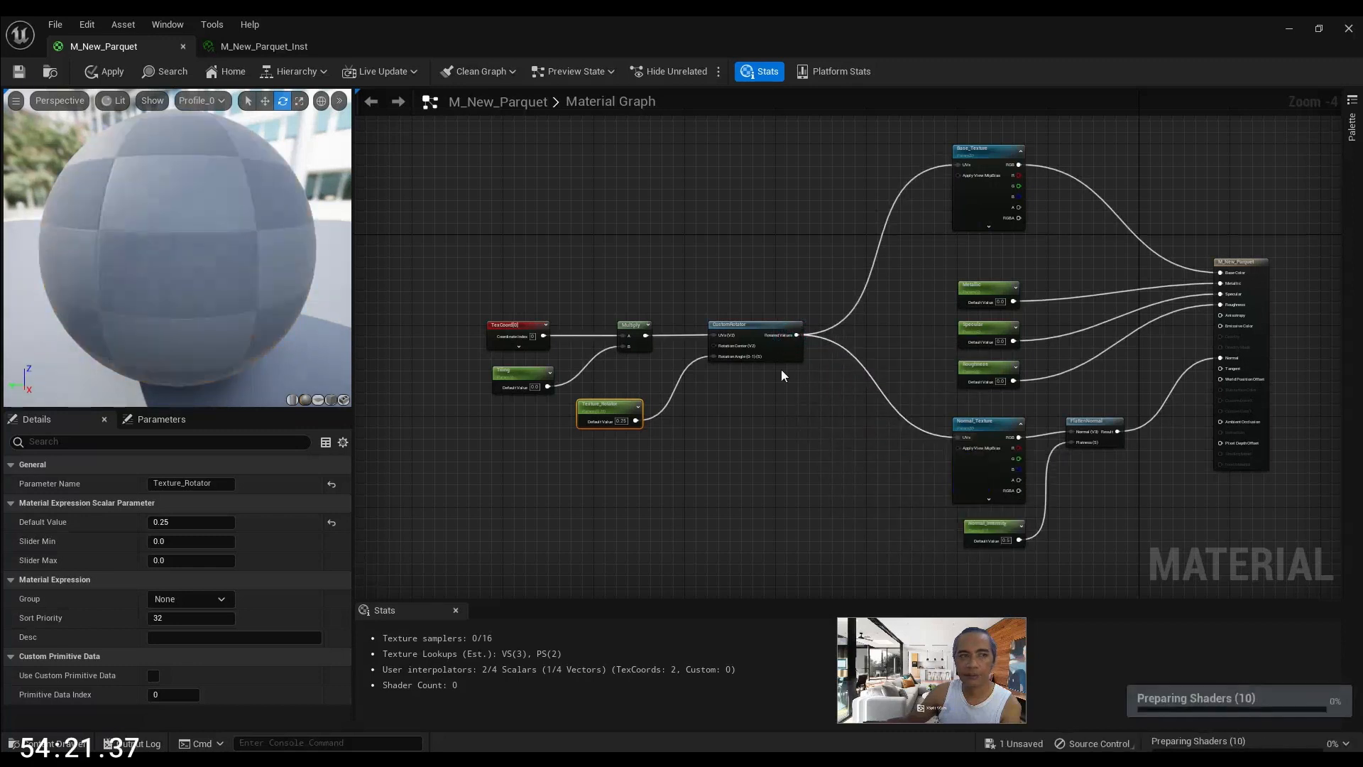
pyautogui.click(108, 74)
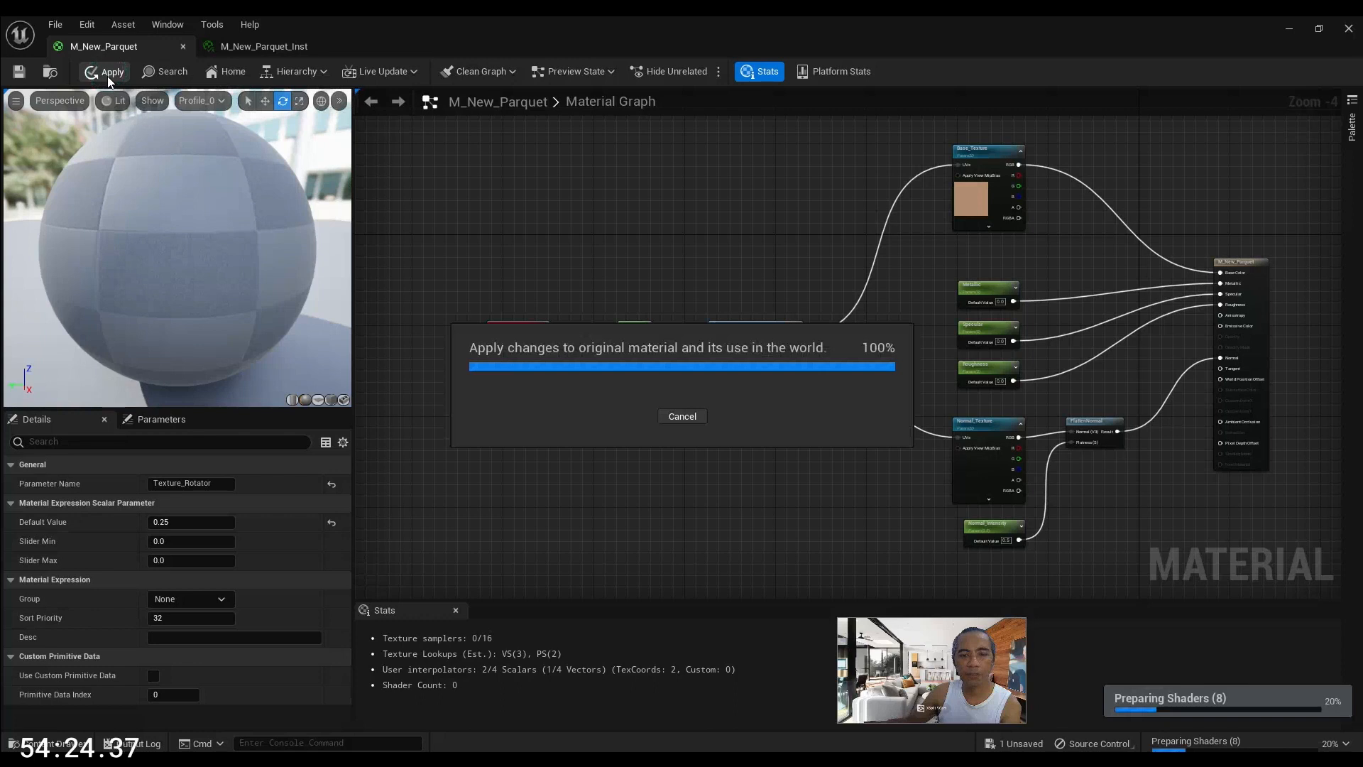
pyautogui.click(19, 72)
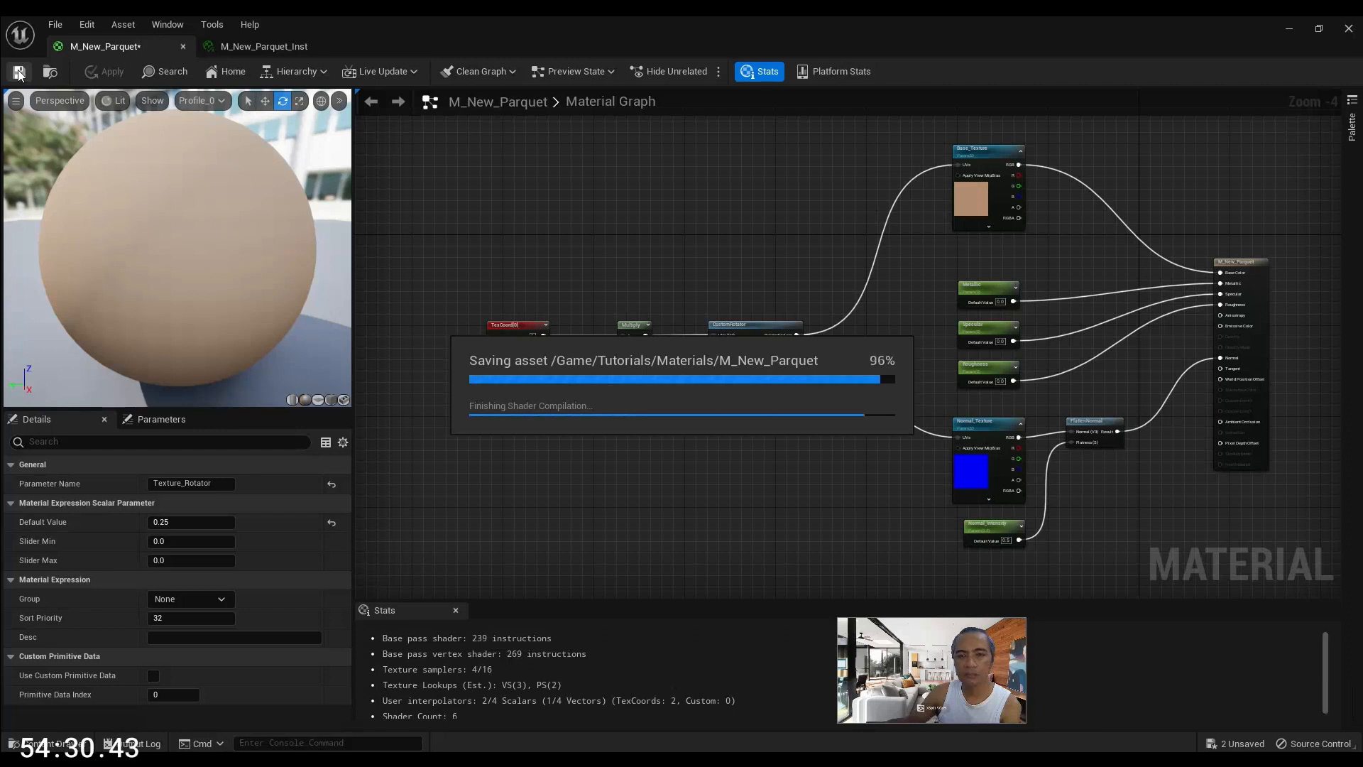
# Enable the Texture_Rotator parameter in M_New_Parquet_Inst and save the instance
pyautogui.click(271, 49)
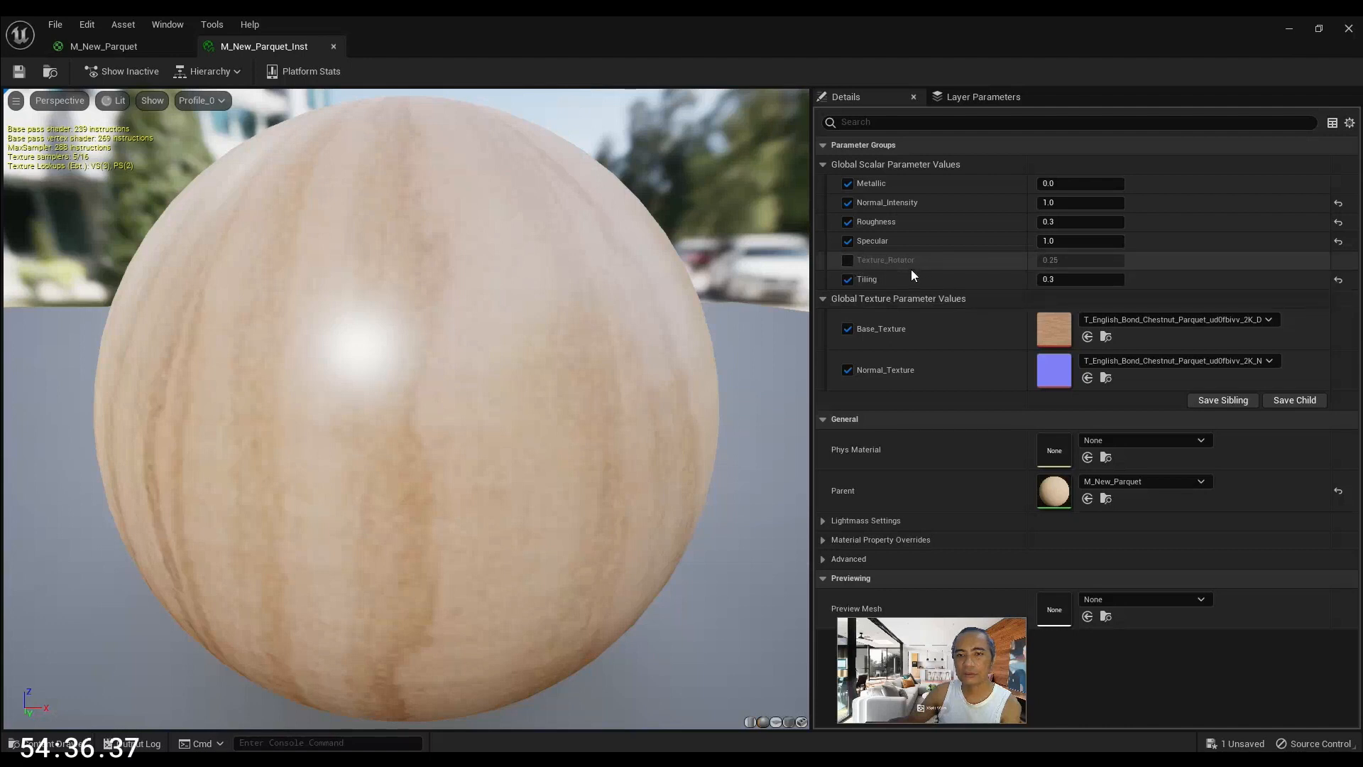
pyautogui.click(847, 261)
pyautogui.click(19, 71)
# Shrink the instance editor to a floating window beside the parquet floor between the sofa and the bed
pyautogui.click(1318, 29)
pyautogui.moveTo(644, 180); pyautogui.dragTo(385, 284)
pyautogui.moveTo(710, 355); pyautogui.dragTo(618, 426, button='right')
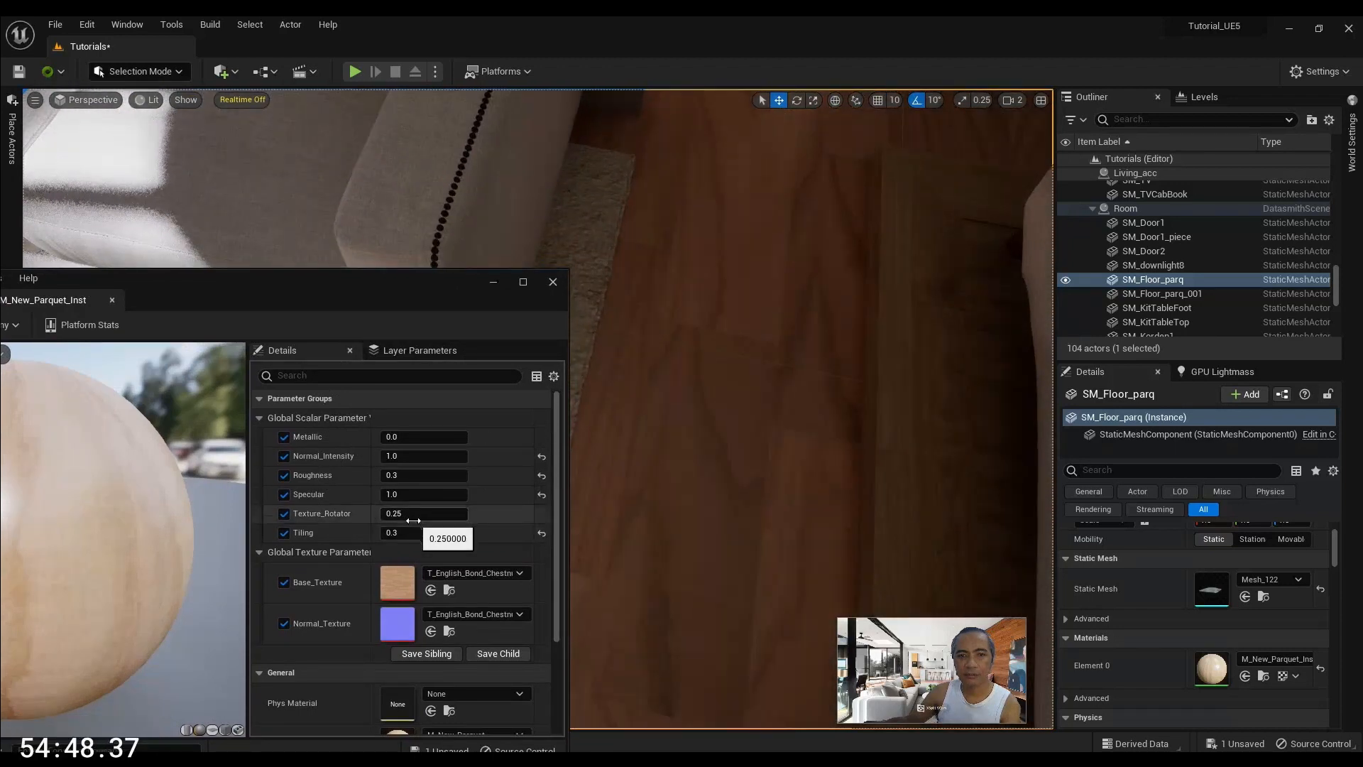
pyautogui.moveTo(893, 495); pyautogui.dragTo(699, 454, button='right')
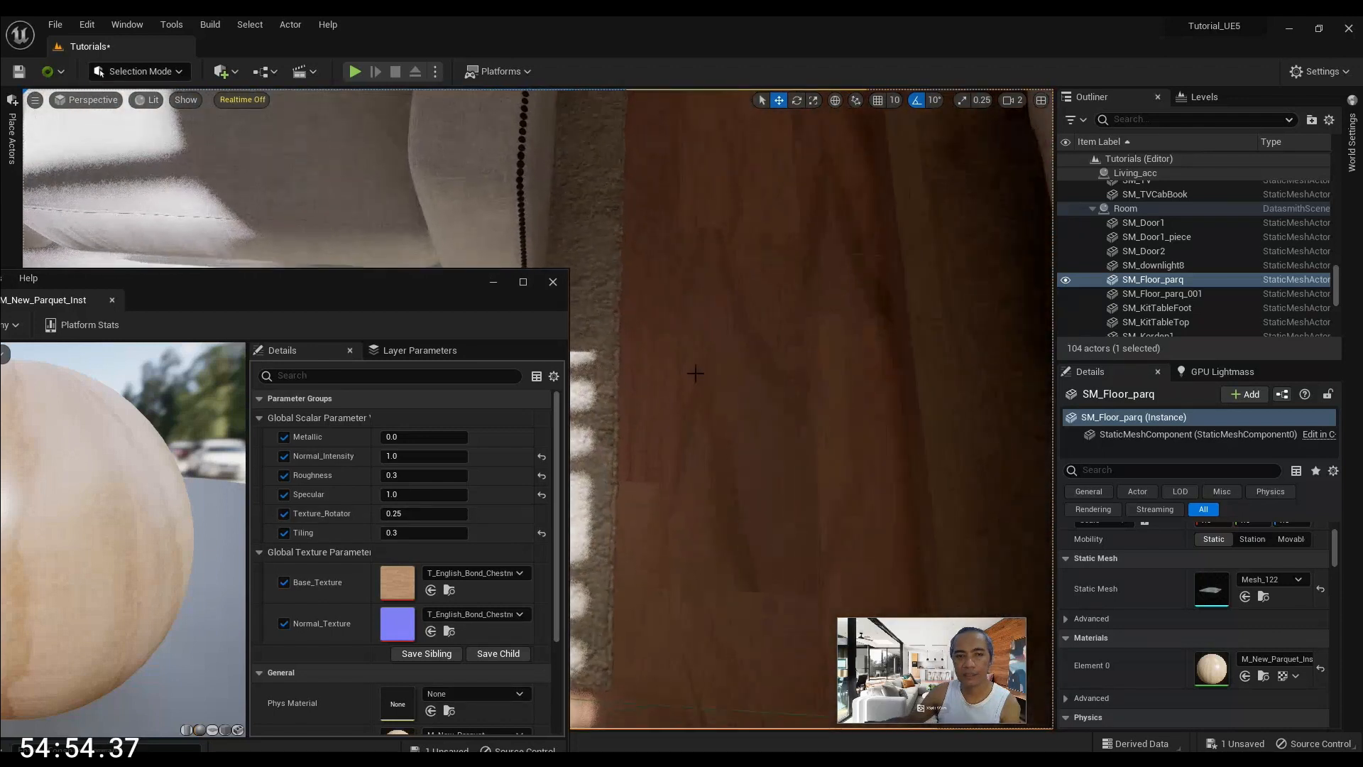
# Set the instance's Texture_Rotator to 0 and check the plank direction on the floor
pyautogui.click(421, 514)
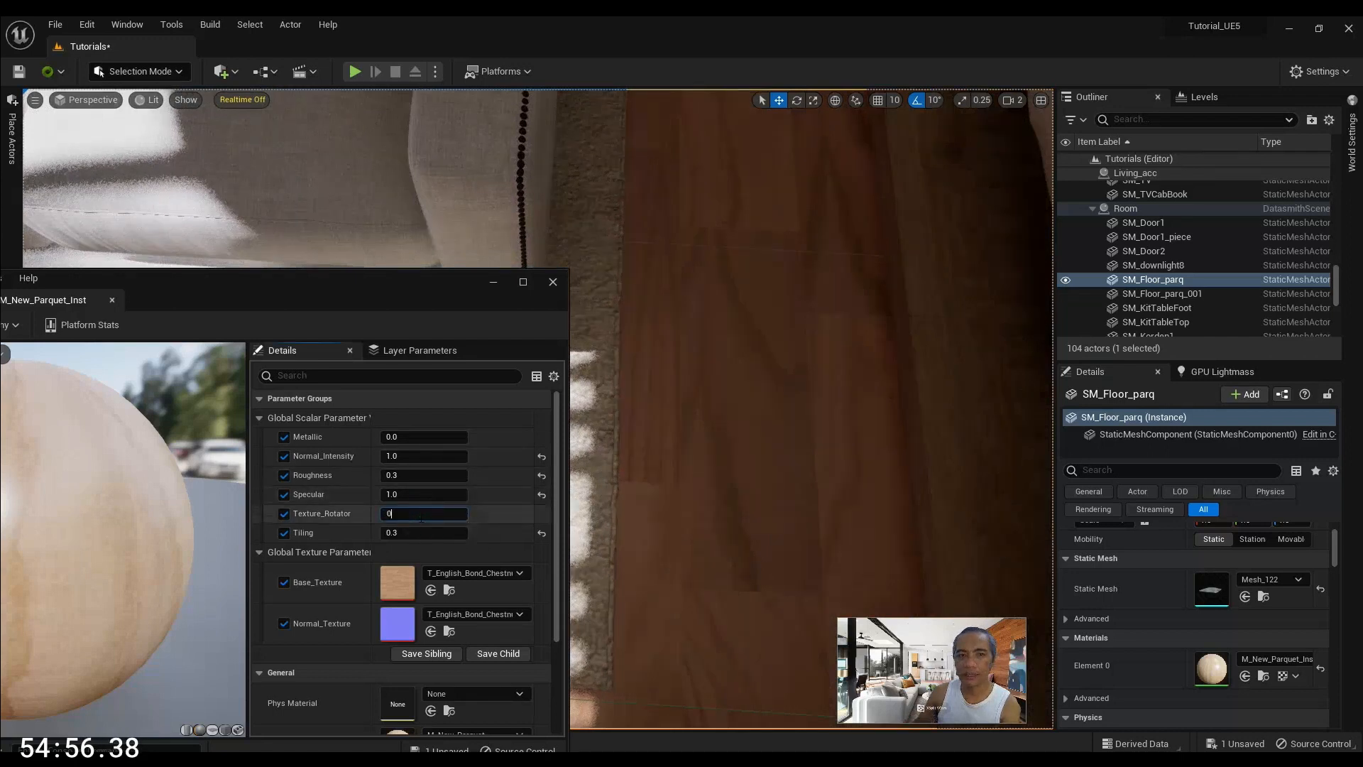
pyautogui.write('0')
pyautogui.press('Return')
pyautogui.moveTo(706, 445); pyautogui.dragTo(678, 376, button='right')
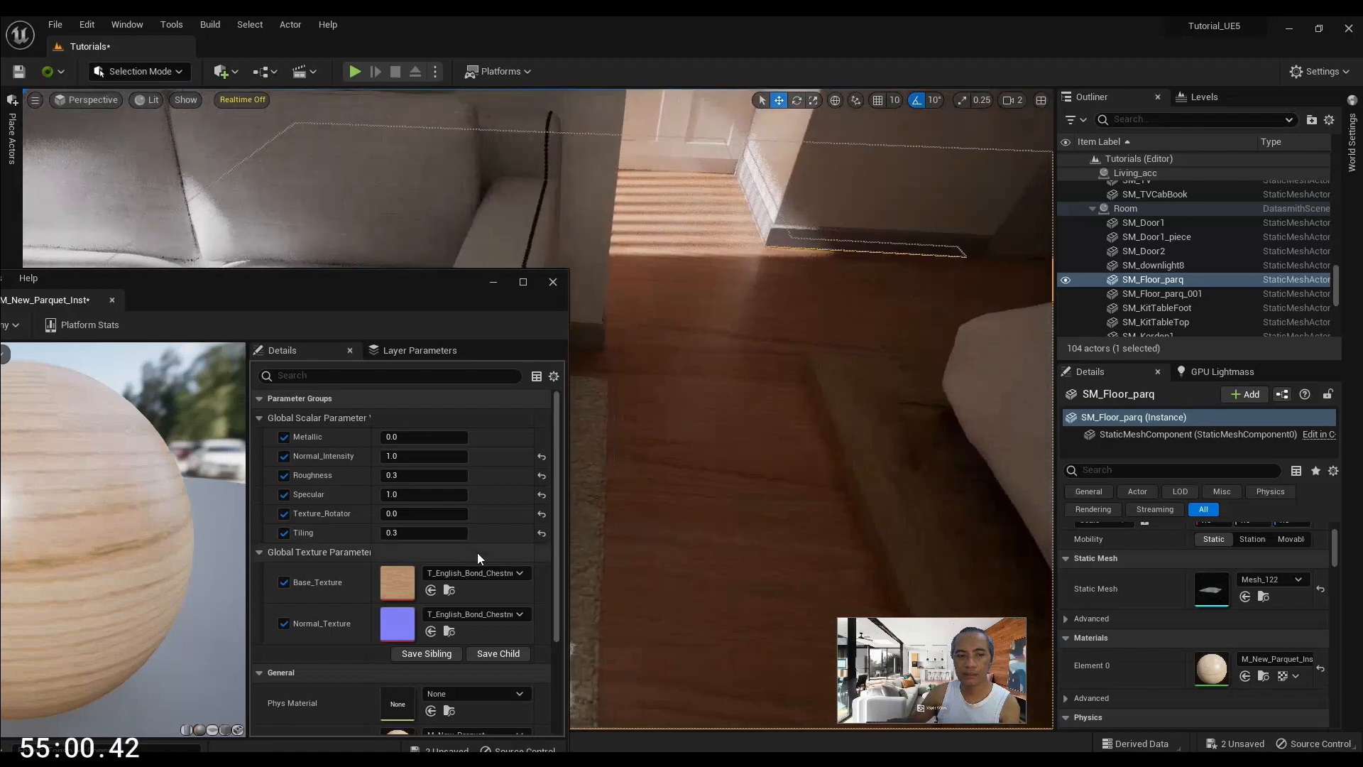
# Sweep Texture_Rotator through intermediate rotations up to about 0.89 and reset it to 0
pyautogui.moveTo(418, 515); pyautogui.dragTo(524, 514)
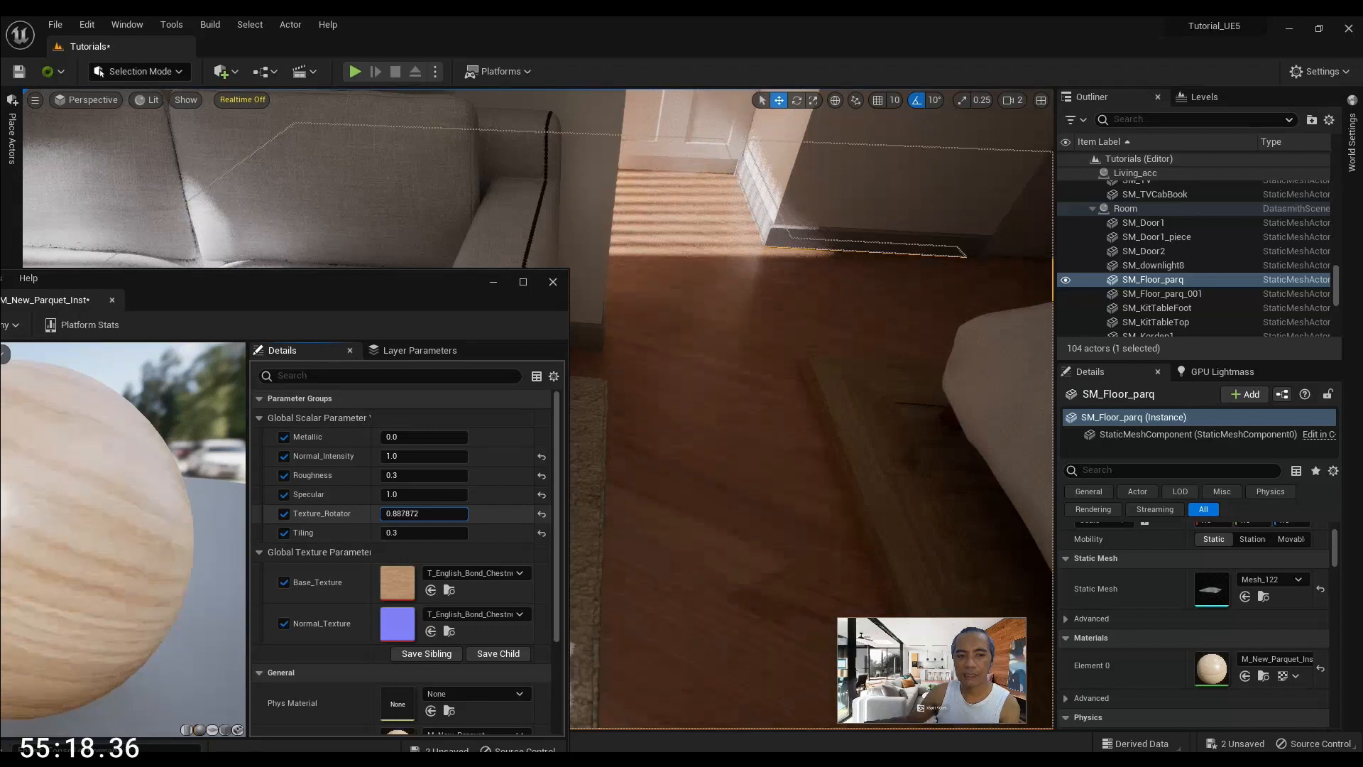
pyautogui.click(420, 514)
pyautogui.write('1')
pyautogui.press('Return')
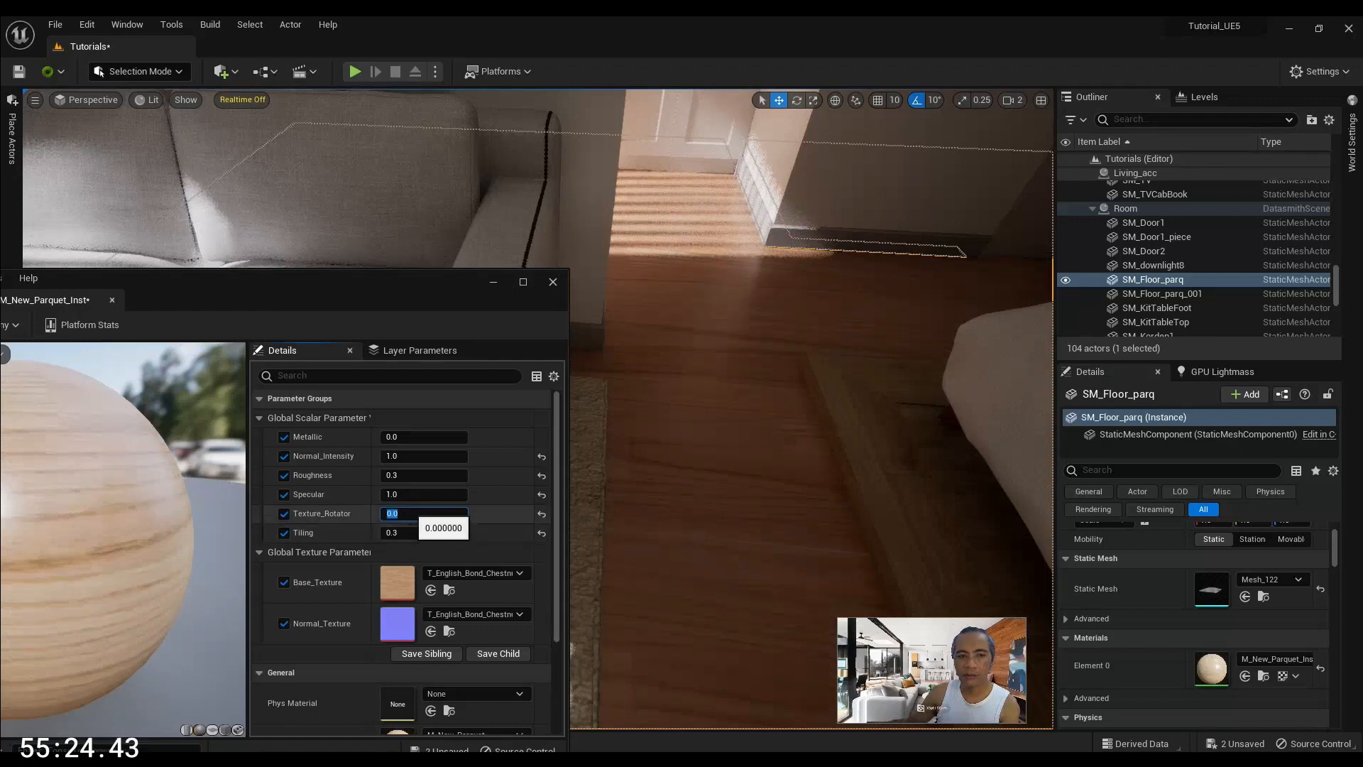
# Try Texture_Rotator values of 0.25, 0.5, 0.75 and 1 in turn to compare the plank directions
pyautogui.write('0')
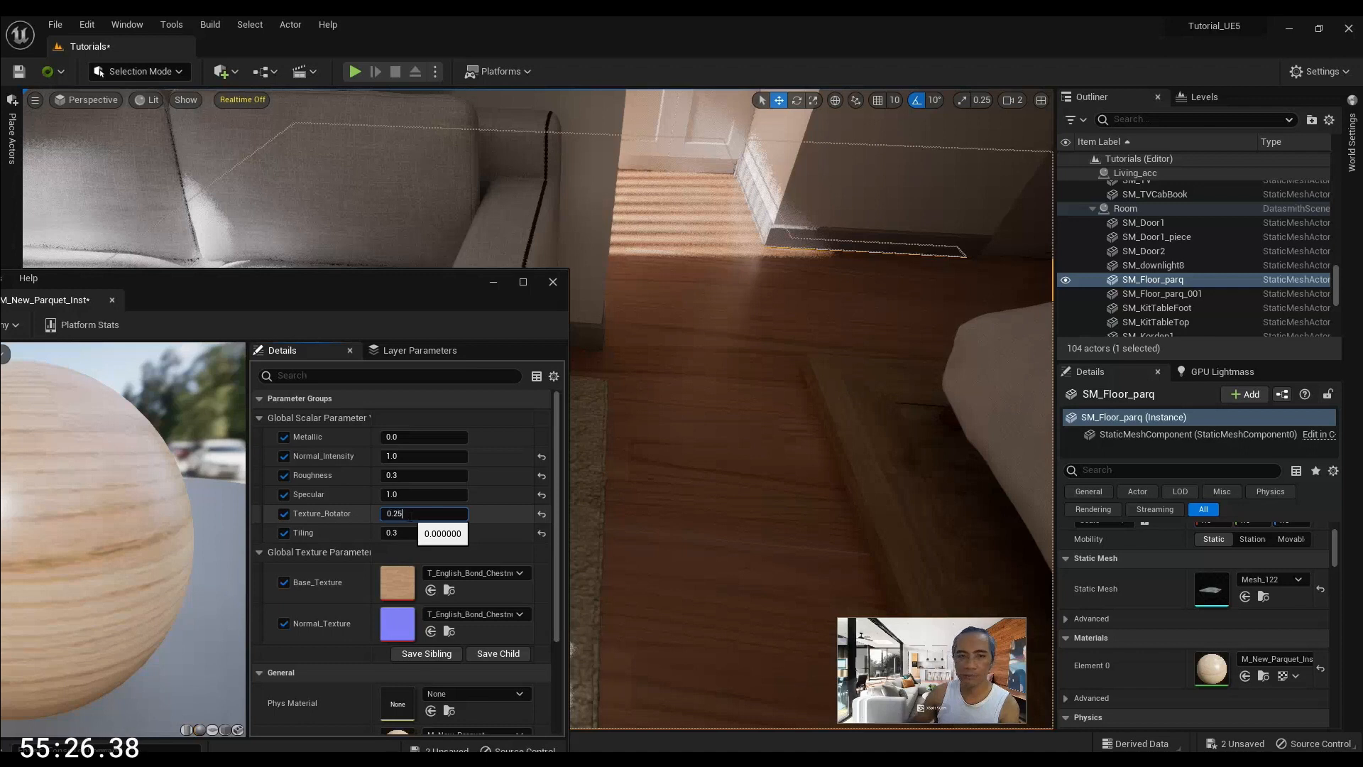
pyautogui.write('.25')
pyautogui.press('Return')
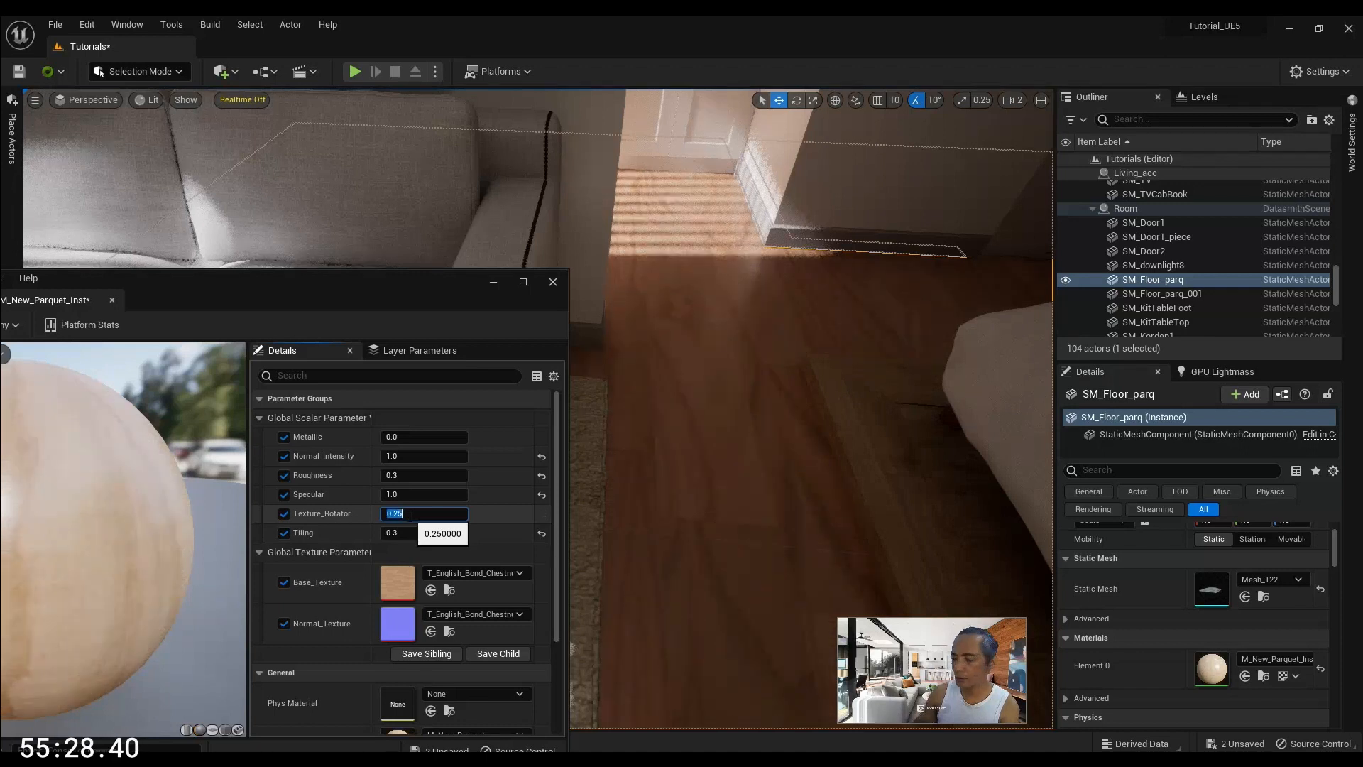
pyautogui.write('.50')
pyautogui.press('Return')
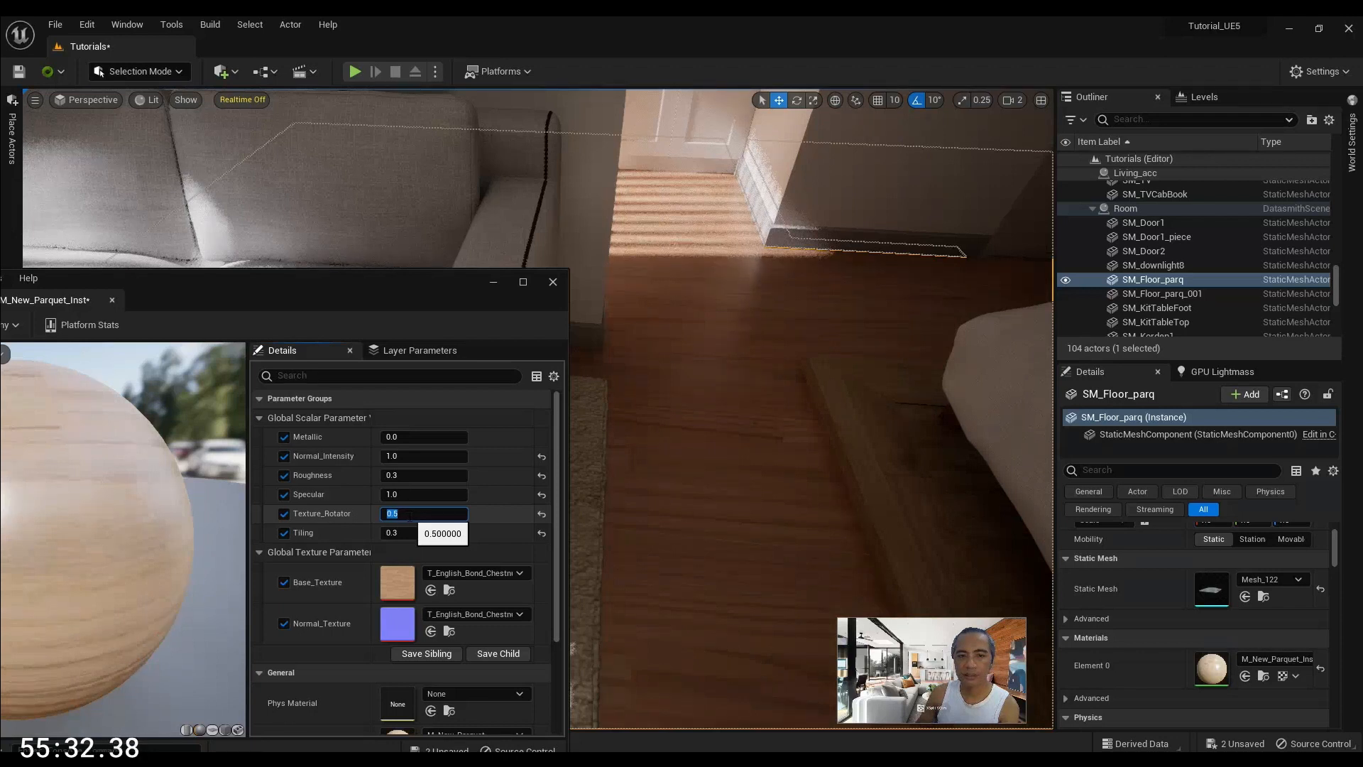
pyautogui.press('Return')
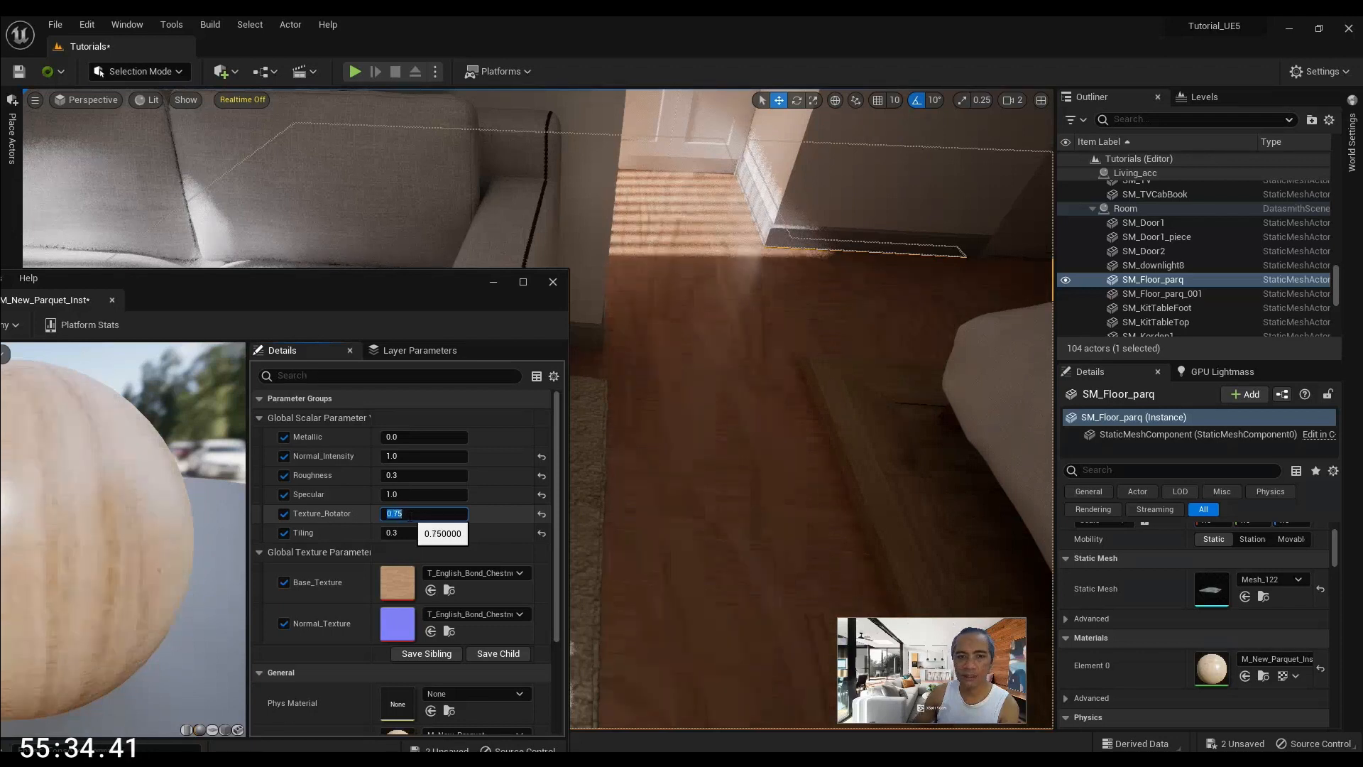
pyautogui.write('1')
pyautogui.press('Return')
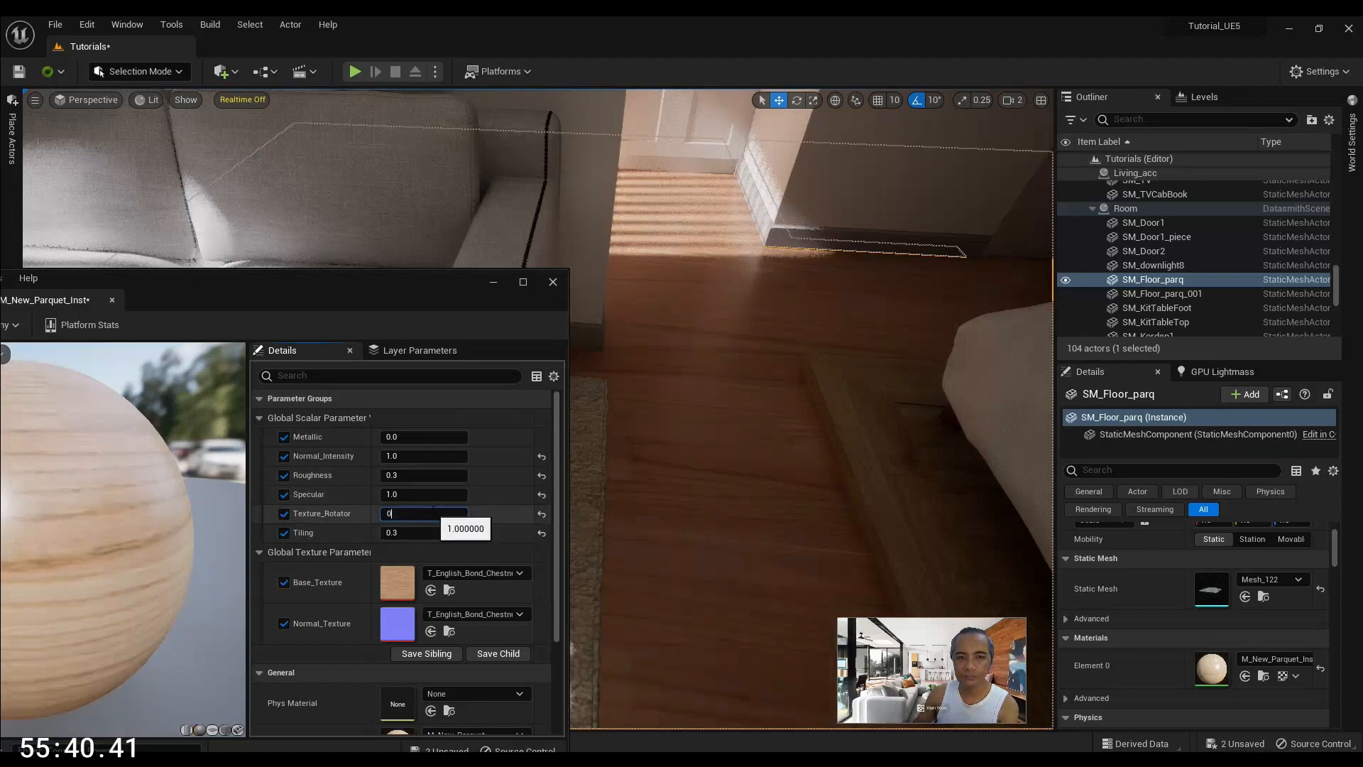
# Set Texture_Rotator to 0.25 and inspect the floor planks around the bed and the sofa
pyautogui.moveTo(738, 504); pyautogui.dragTo(621, 437, button='right')
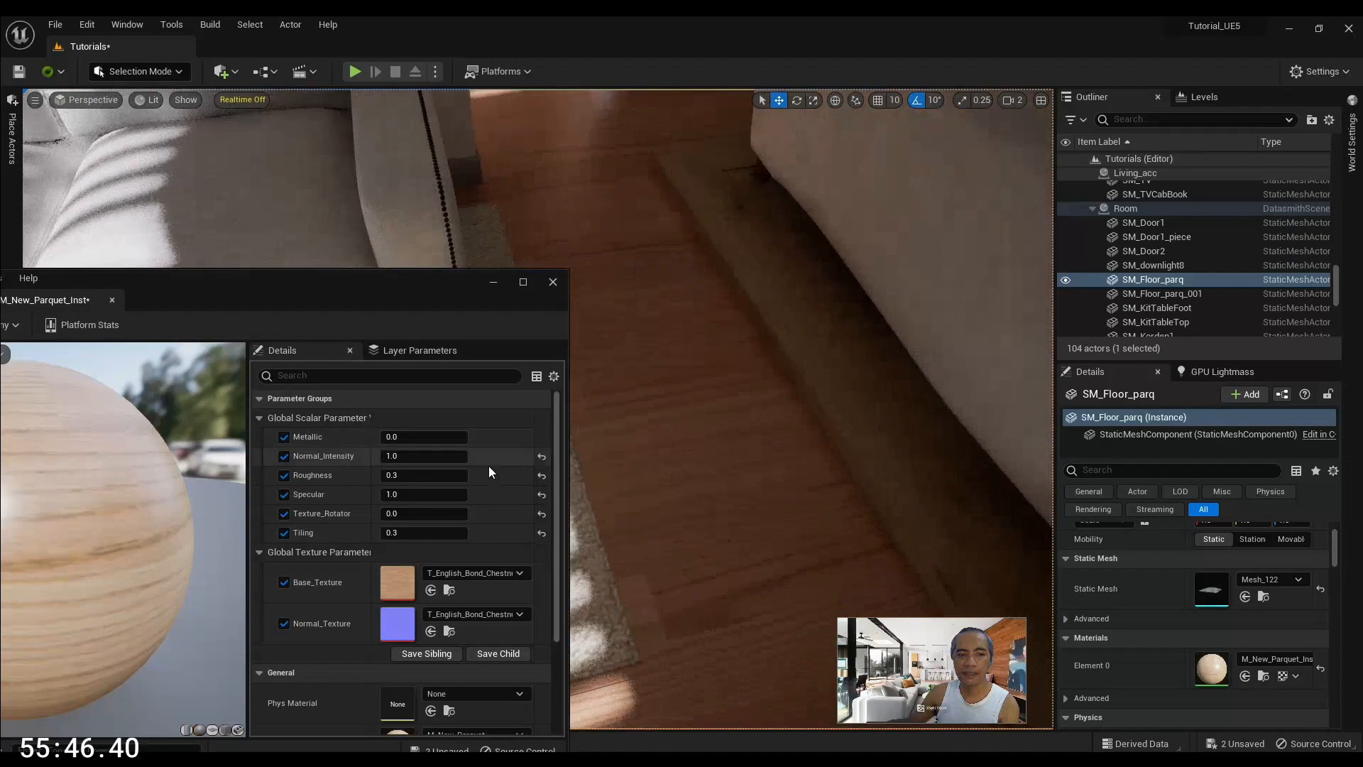
pyautogui.click(412, 513)
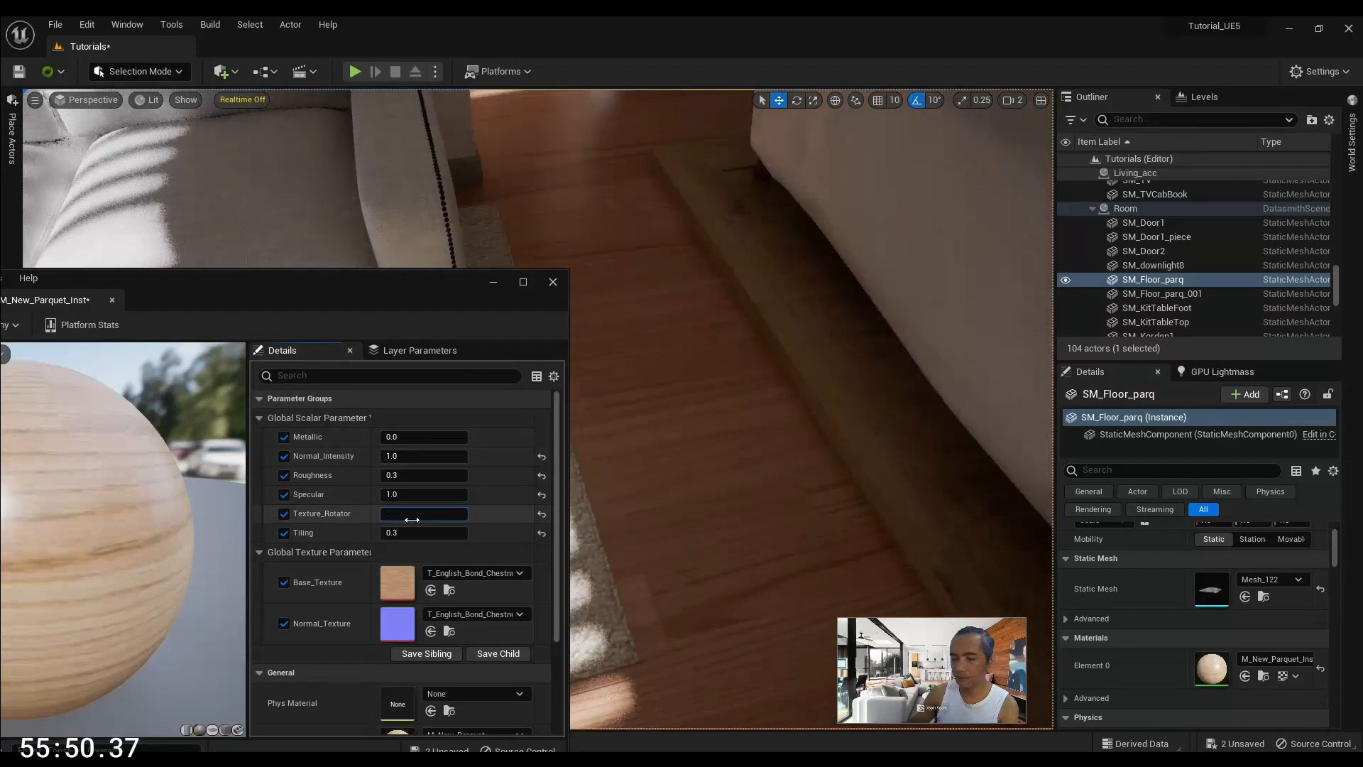
pyautogui.press('Return')
pyautogui.moveTo(654, 199); pyautogui.dragTo(933, 243, button='right')
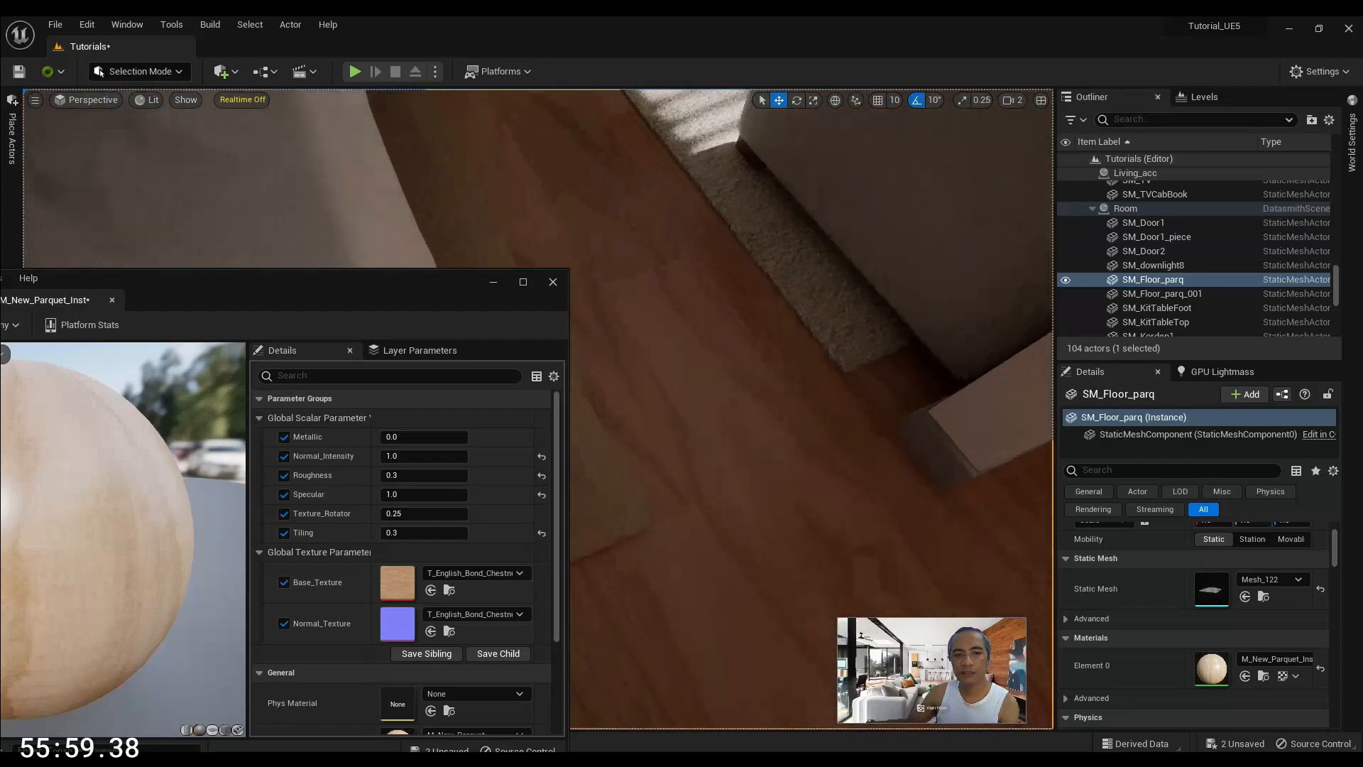
# Raise the instance's Tiling to 0.596 so that the floor planks become smaller
pyautogui.click(421, 532)
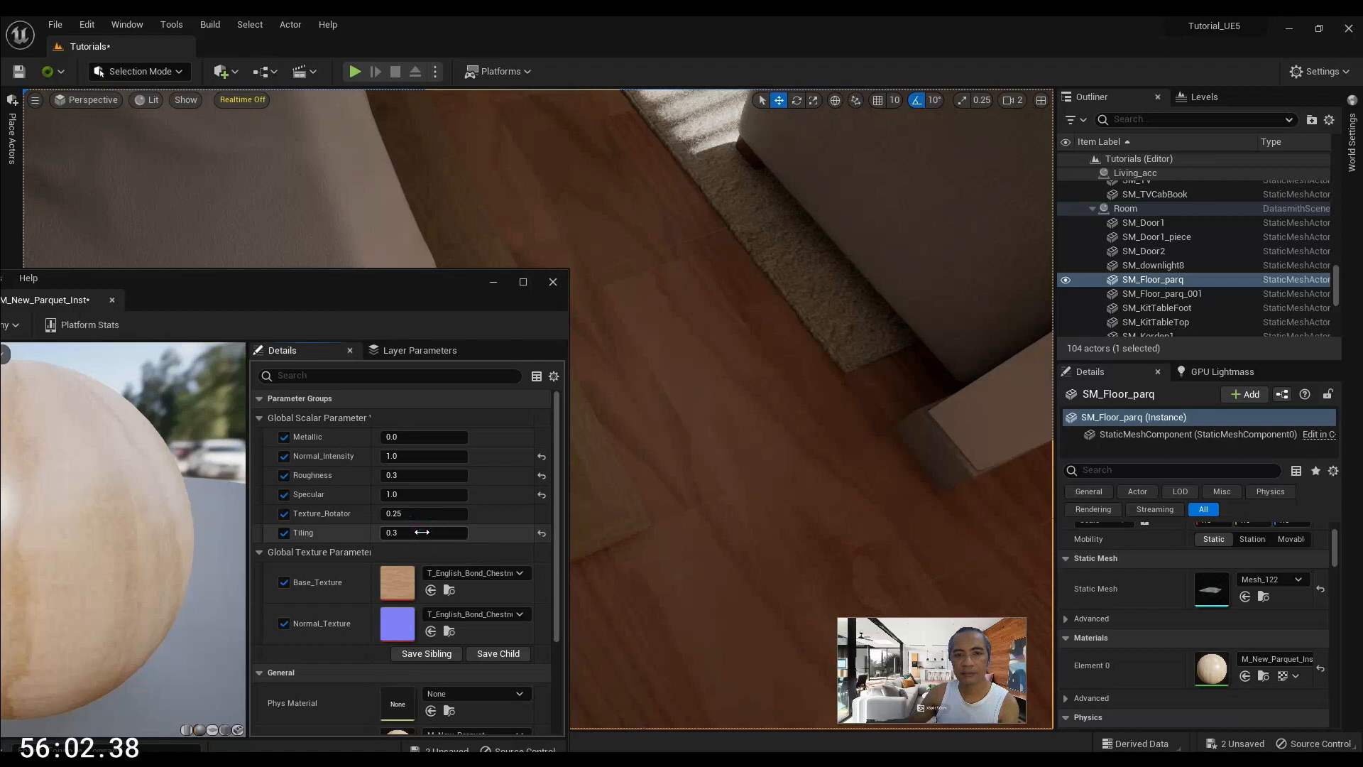
pyautogui.moveTo(421, 532); pyautogui.dragTo(491, 533)
pyautogui.moveTo(620, 454); pyautogui.dragTo(678, 425, button='right')
# Save the material instance and minimise its editor to view the floor between the sofa and the bed
pyautogui.moveTo(390, 286); pyautogui.dragTo(612, 189)
pyautogui.click(24, 234)
pyautogui.click(713, 189)
pyautogui.moveTo(710, 190); pyautogui.dragTo(937, 159, button='right')
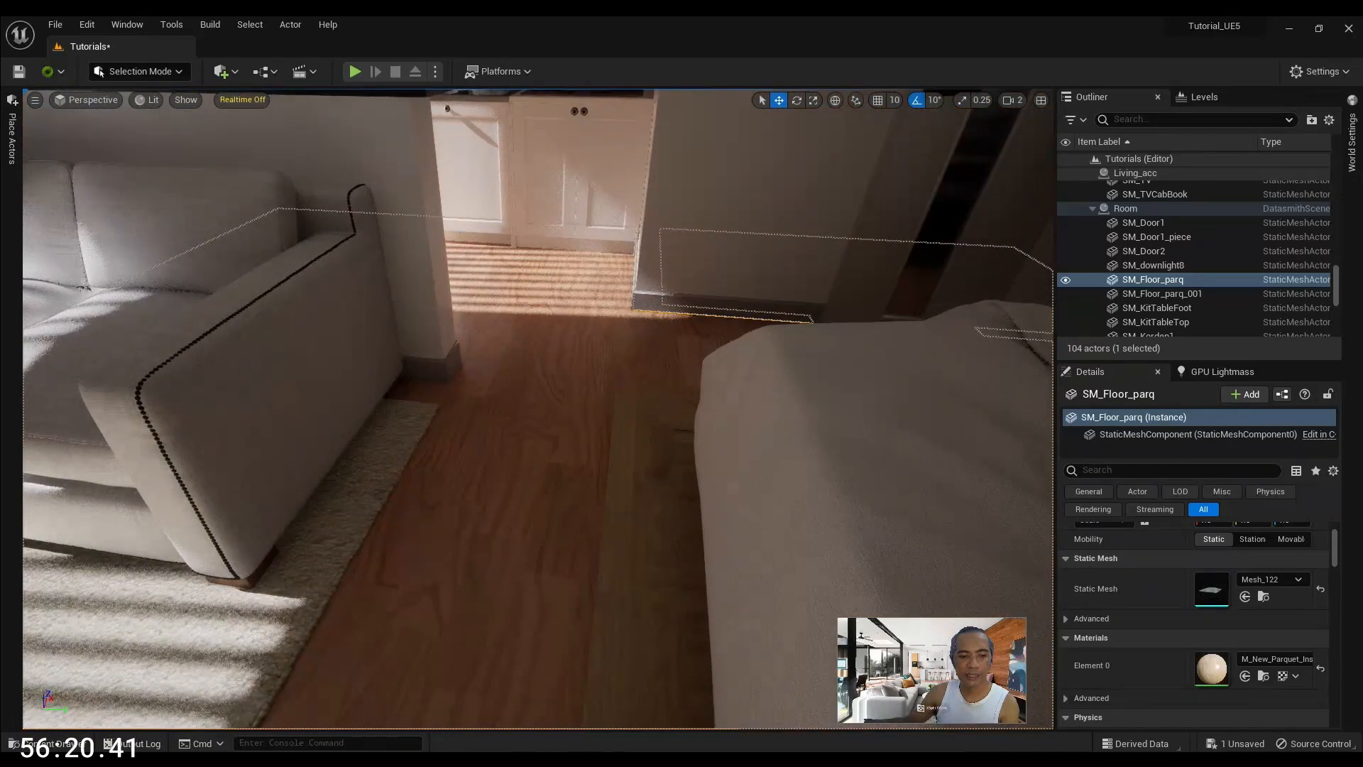
# Restore the material editor at full size and bring up the M_New_Parquet graph around the texture and output nodes
pyautogui.moveTo(680, 759)
pyautogui.click(910, 710)
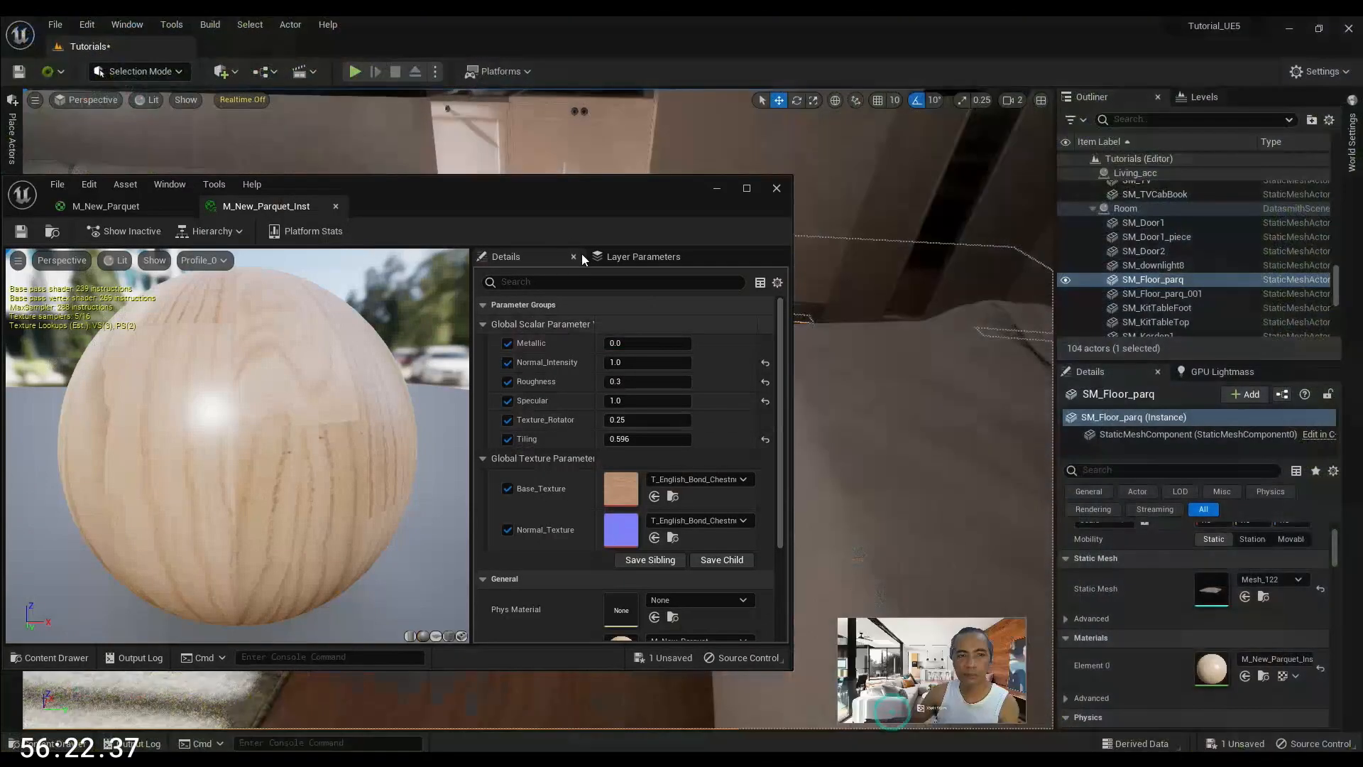
pyautogui.doubleClick(529, 186)
pyautogui.click(103, 46)
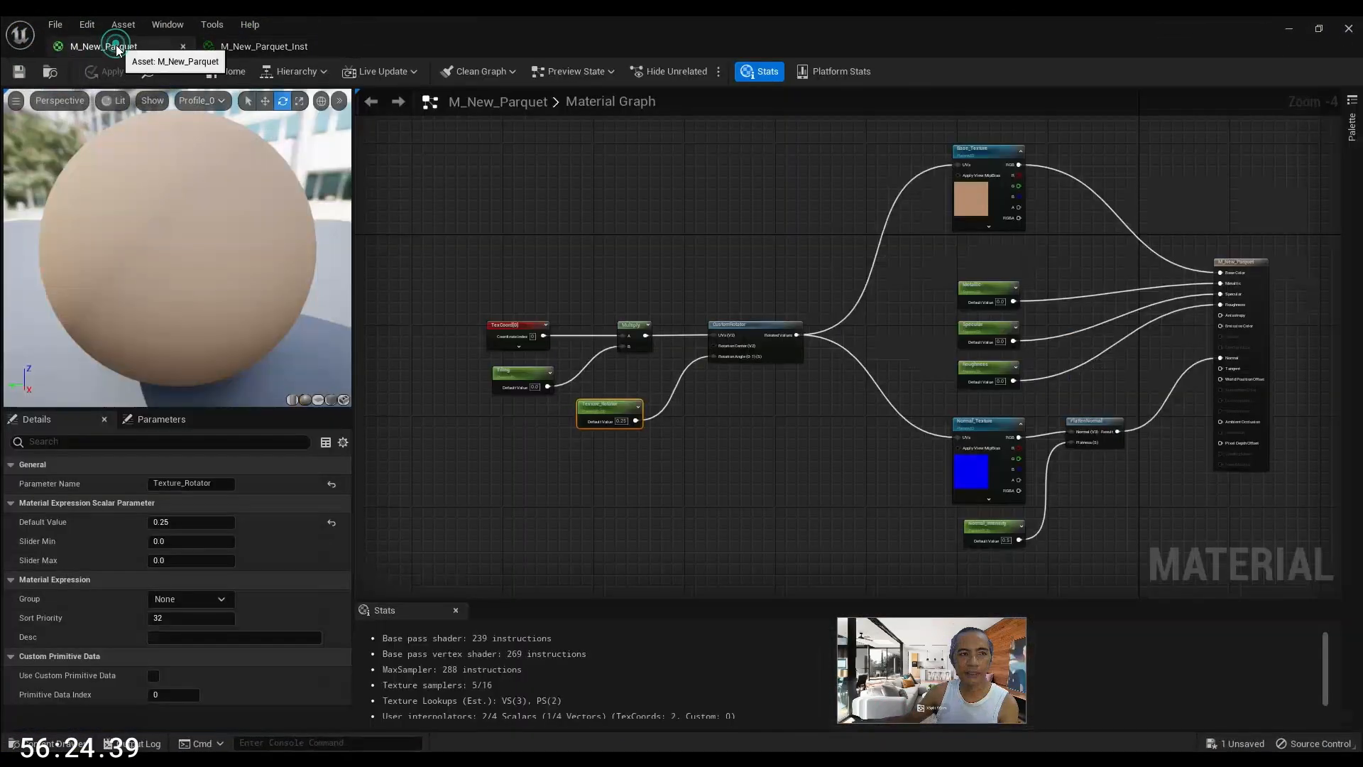
pyautogui.scroll(2, 746, 435)
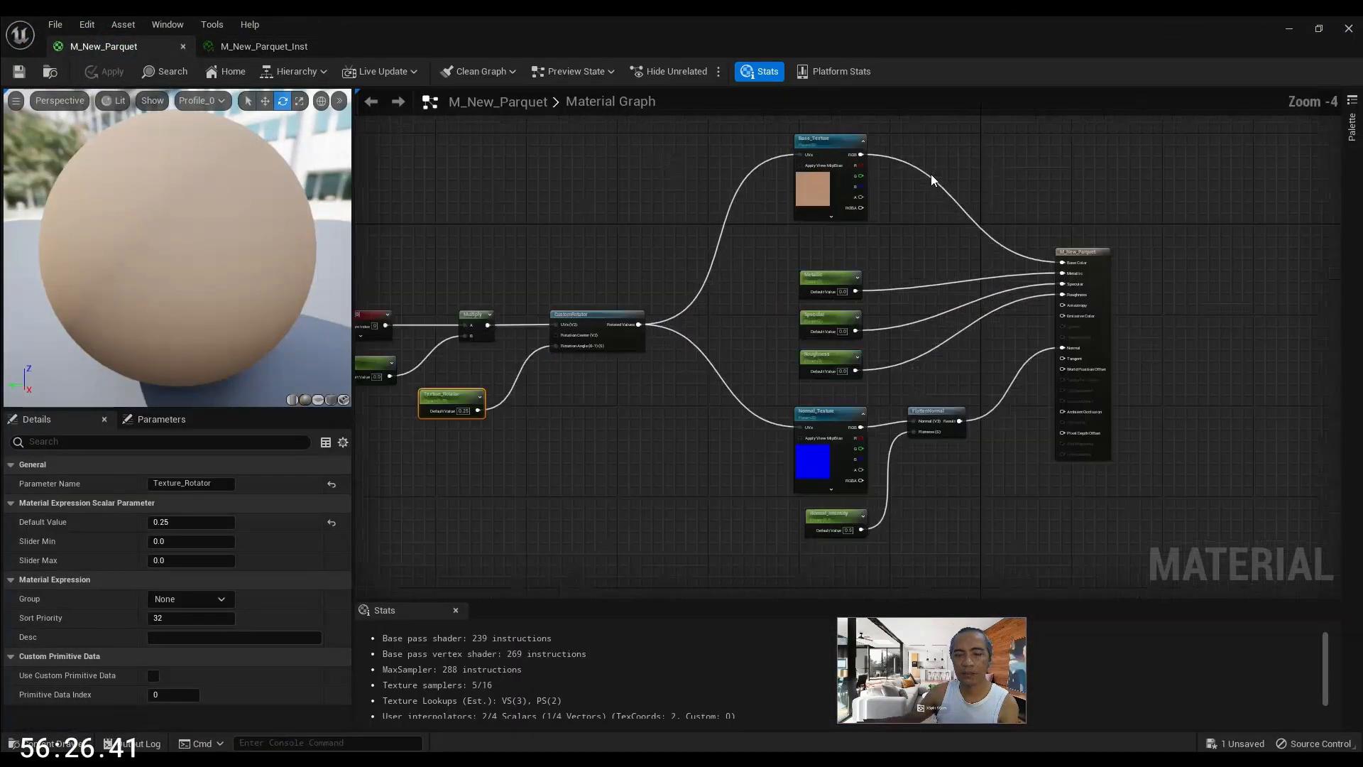
# Move the Base_Texture node slightly higher in the M_New_Parquet graph, farther above the Metallic parameter
pyautogui.scroll(-1, 881, 213)
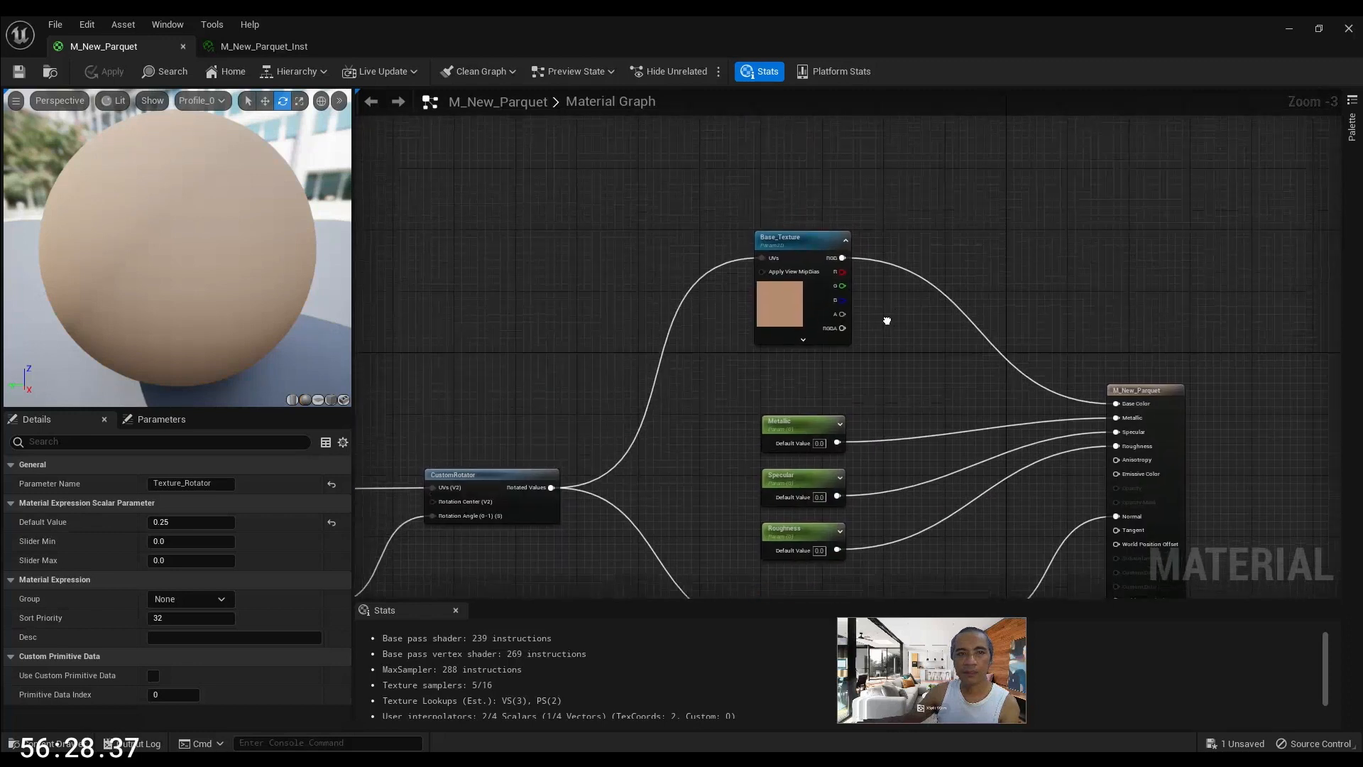
pyautogui.scroll(-1, 919, 294)
pyautogui.moveTo(902, 357); pyautogui.dragTo(954, 288, button='right')
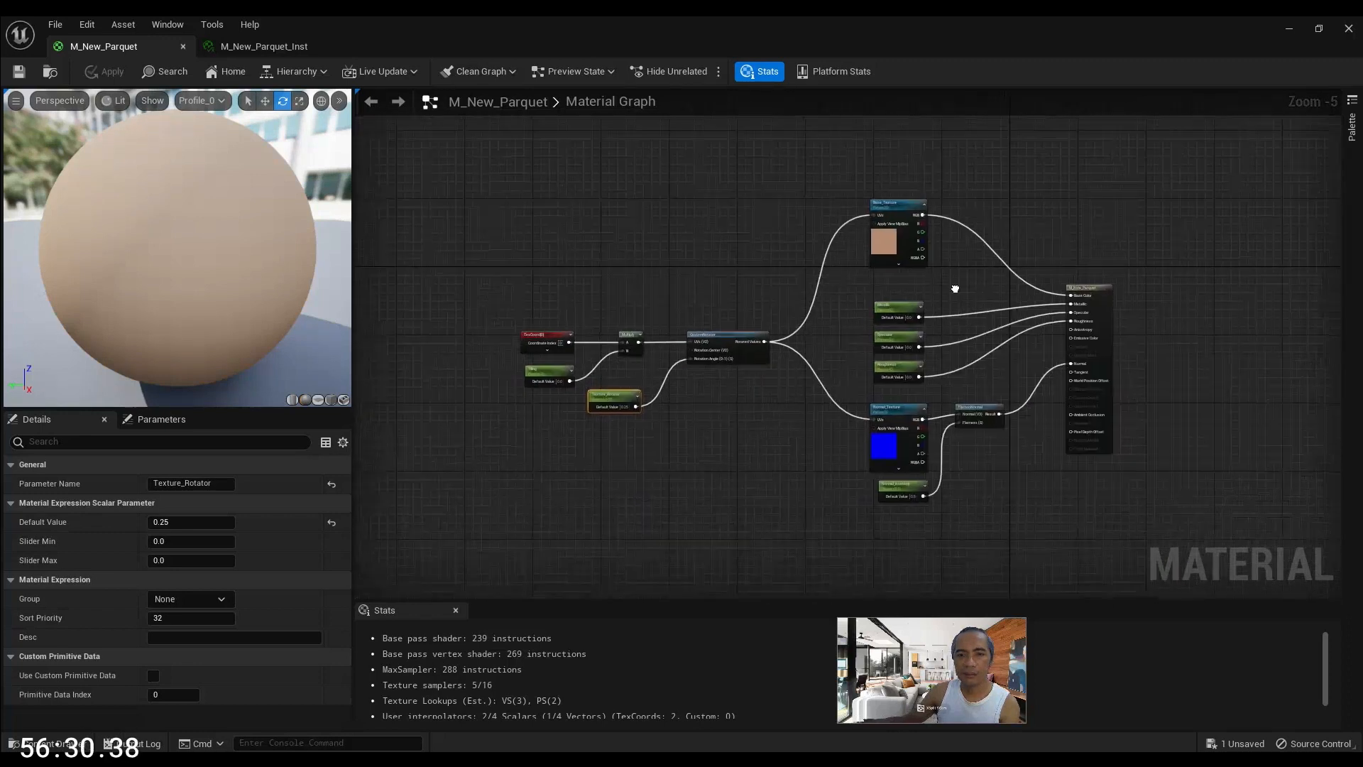
pyautogui.scroll(2, 570, 373)
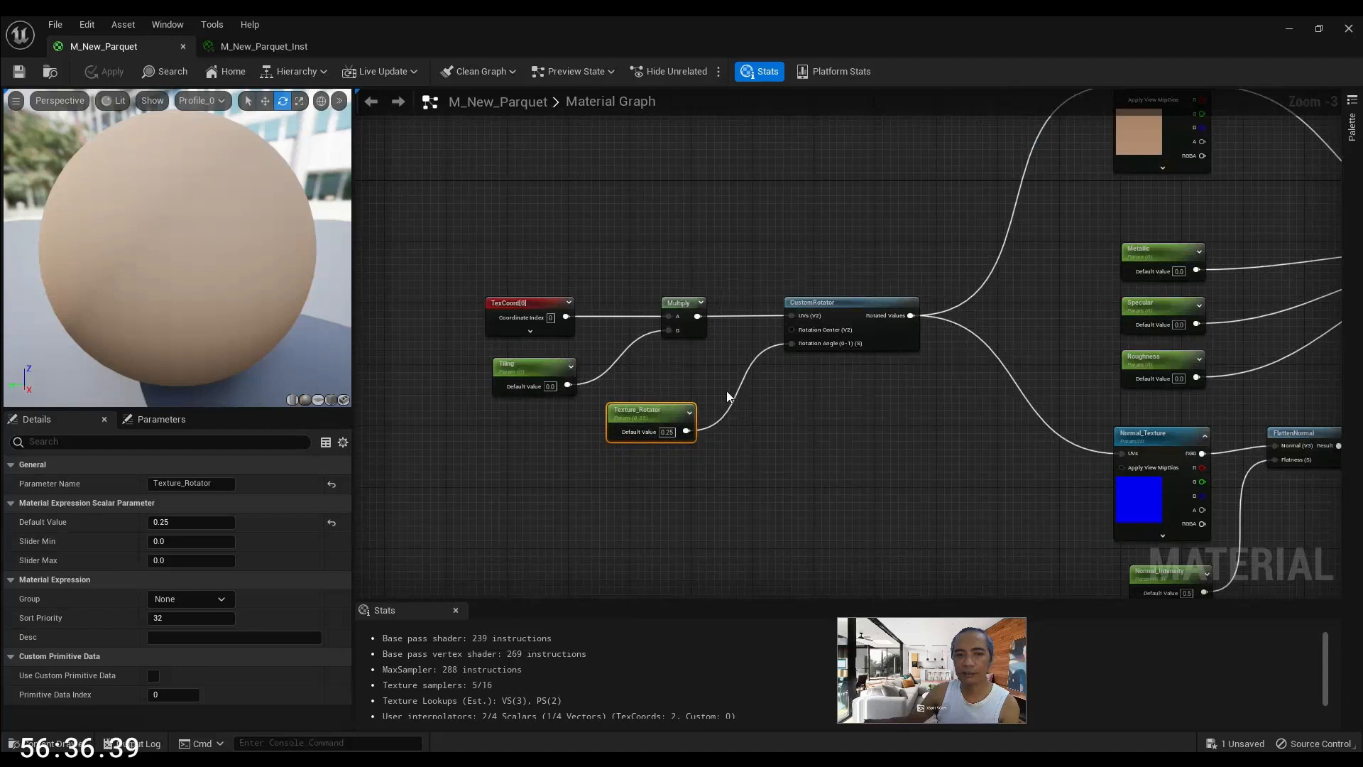
pyautogui.moveTo(816, 406); pyautogui.dragTo(646, 451, button='right')
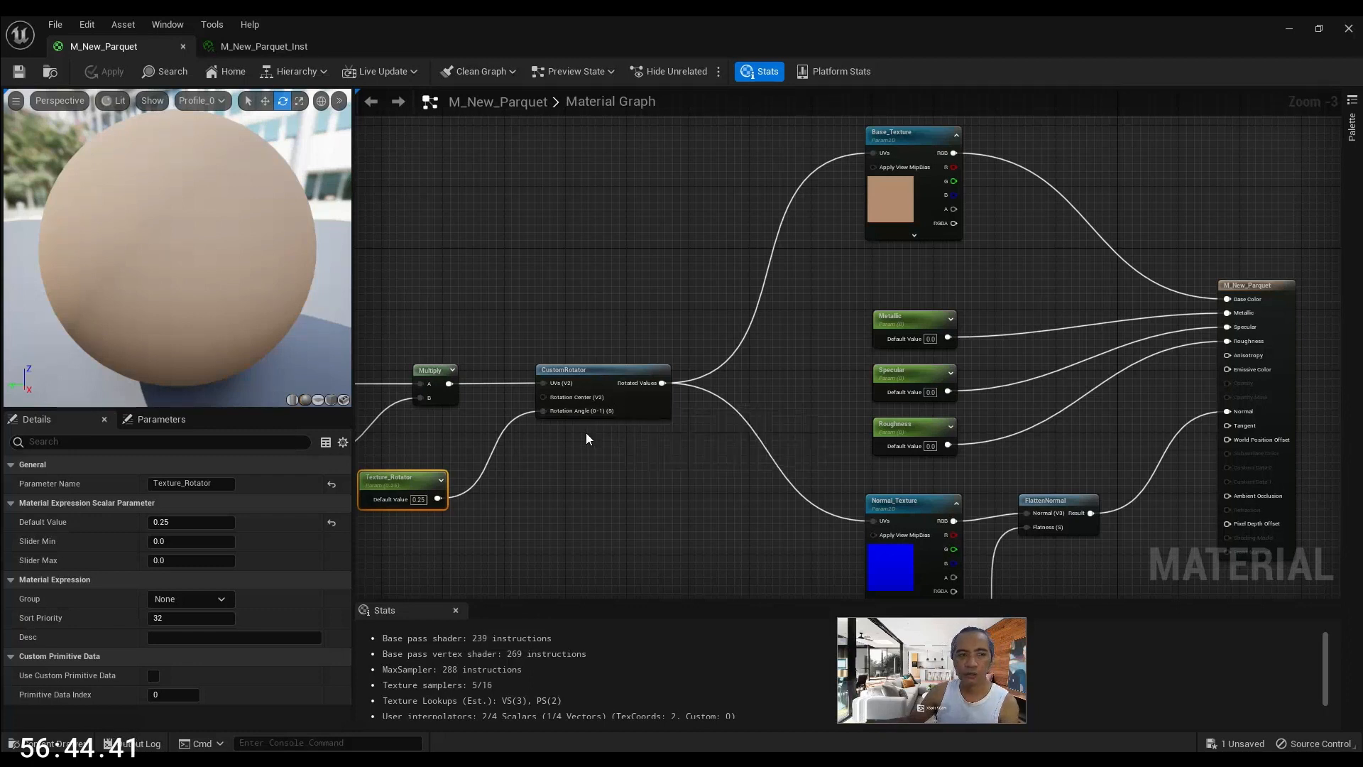
pyautogui.moveTo(988, 238); pyautogui.dragTo(847, 326, button='right')
pyautogui.moveTo(773, 229); pyautogui.dragTo(767, 199)
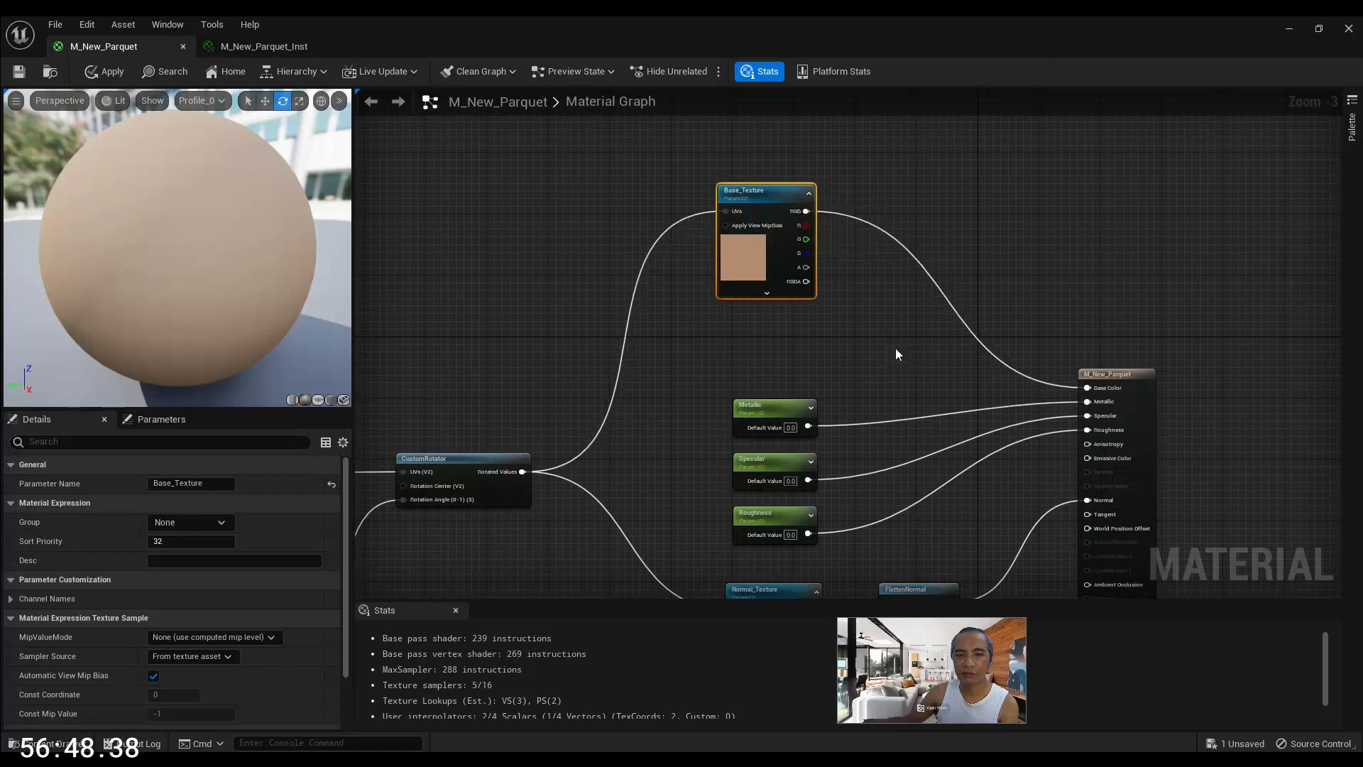
pyautogui.moveTo(867, 323); pyautogui.dragTo(896, 327, button='right')
pyautogui.moveTo(824, 195); pyautogui.dragTo(832, 188)
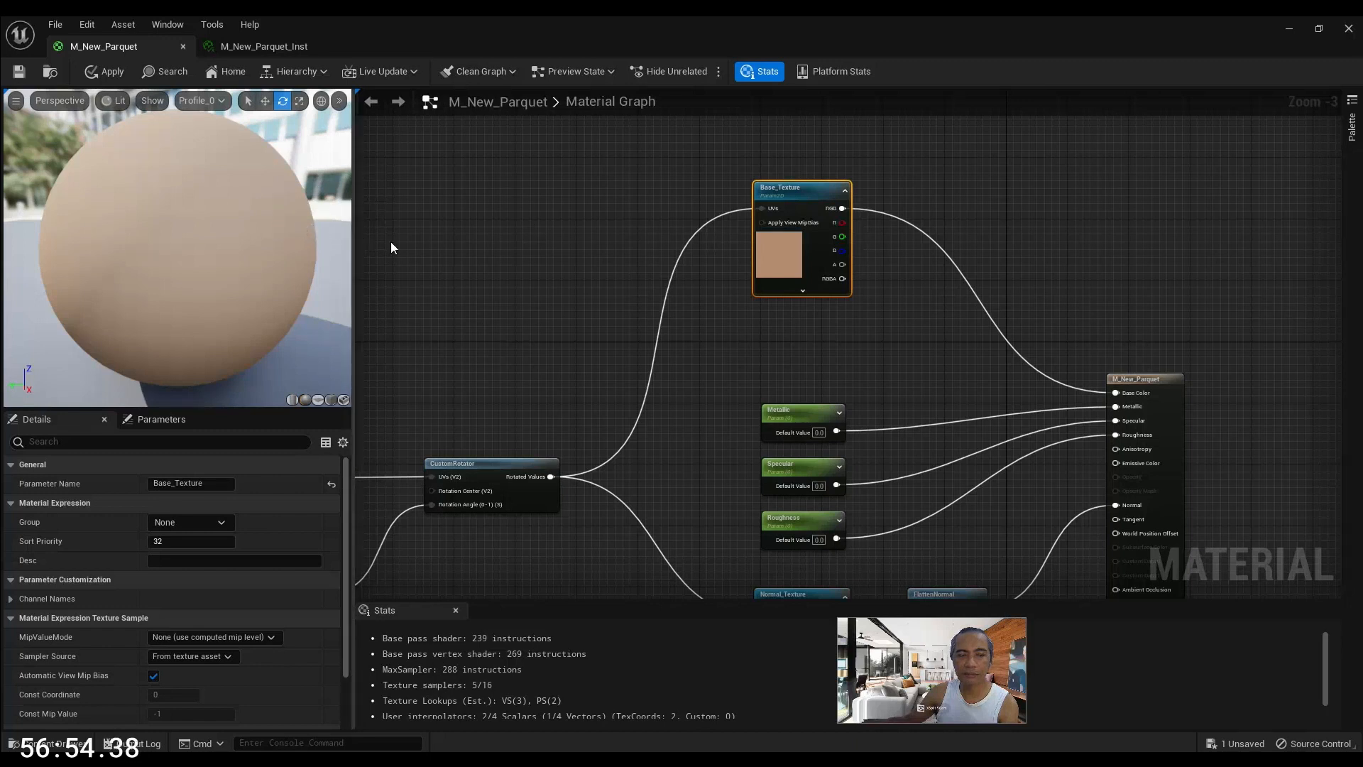
# Add a Multiply node fed by Base_Texture's RGB output at A and connect its result to Base Color
pyautogui.rightClick(892, 267)
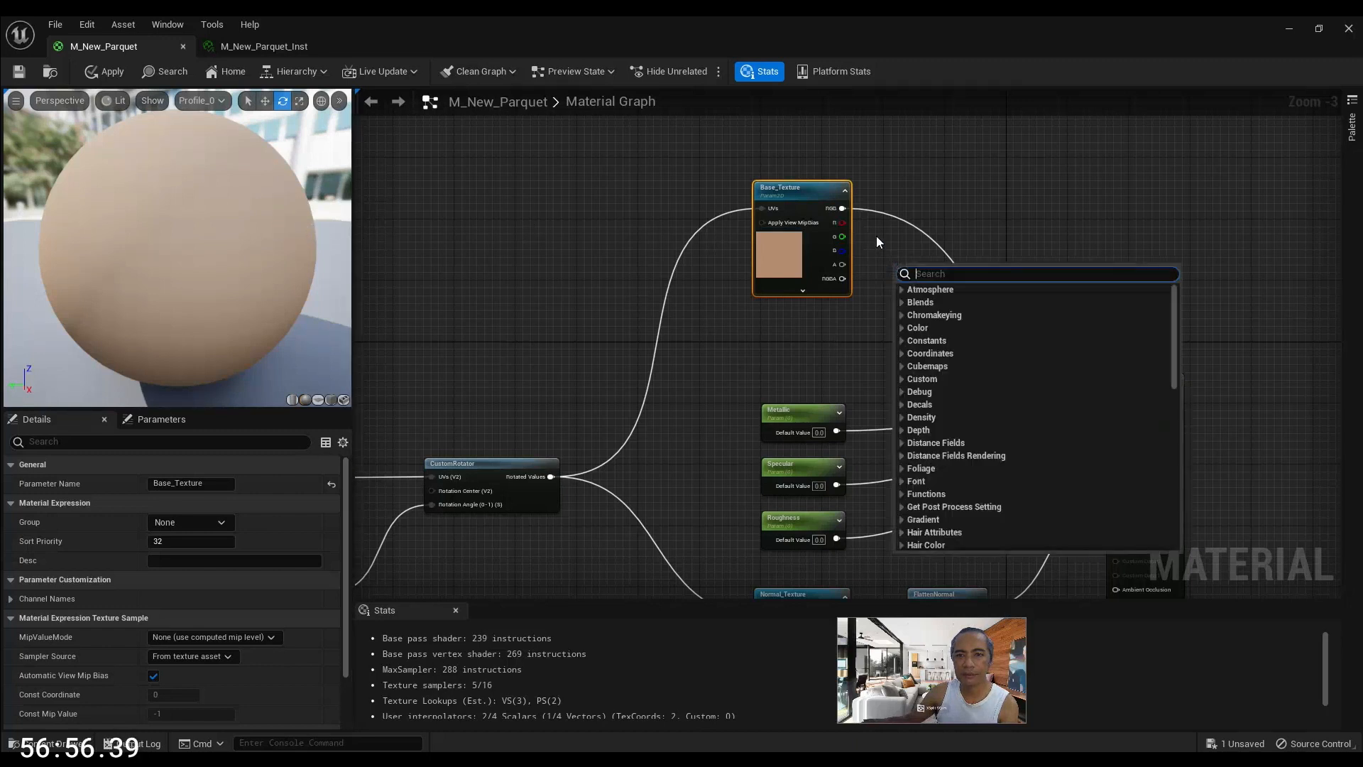
pyautogui.click(896, 232)
pyautogui.rightClick(905, 242)
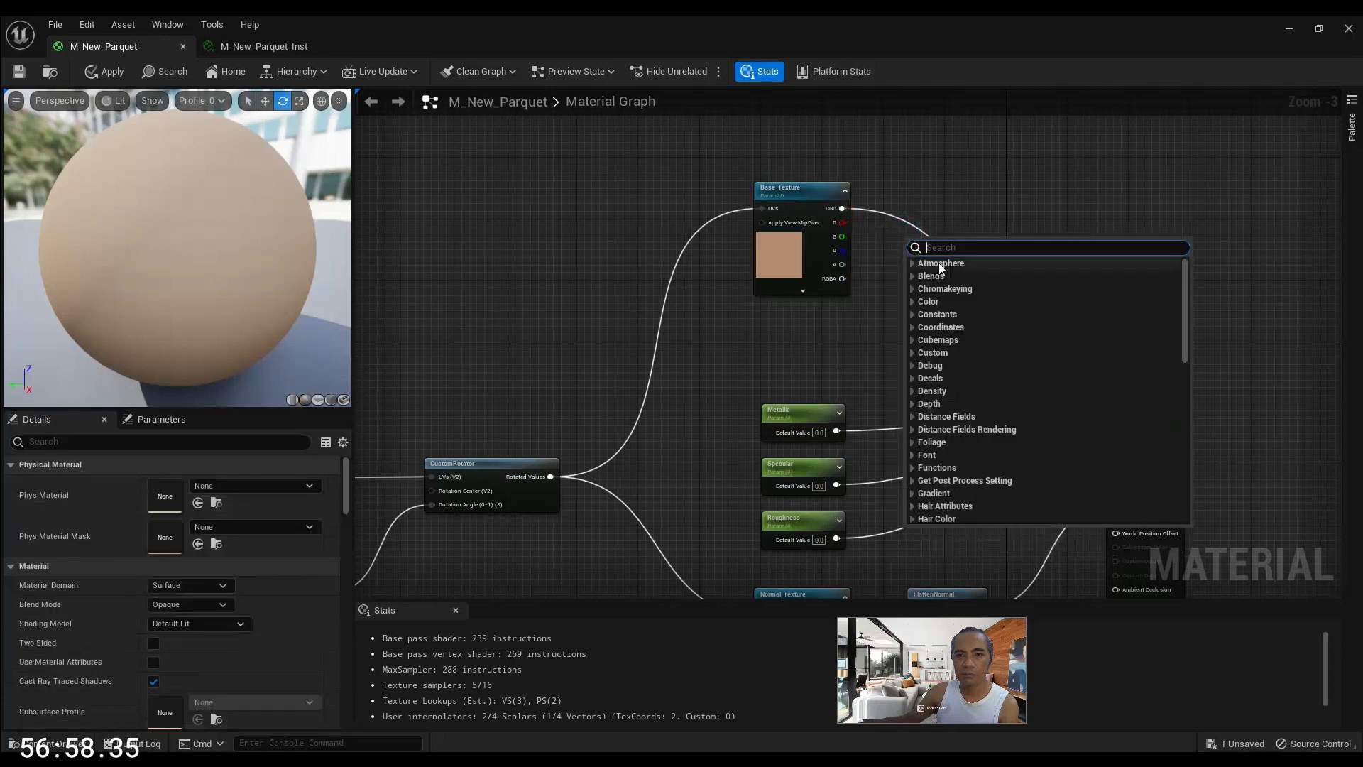
pyautogui.write('mul')
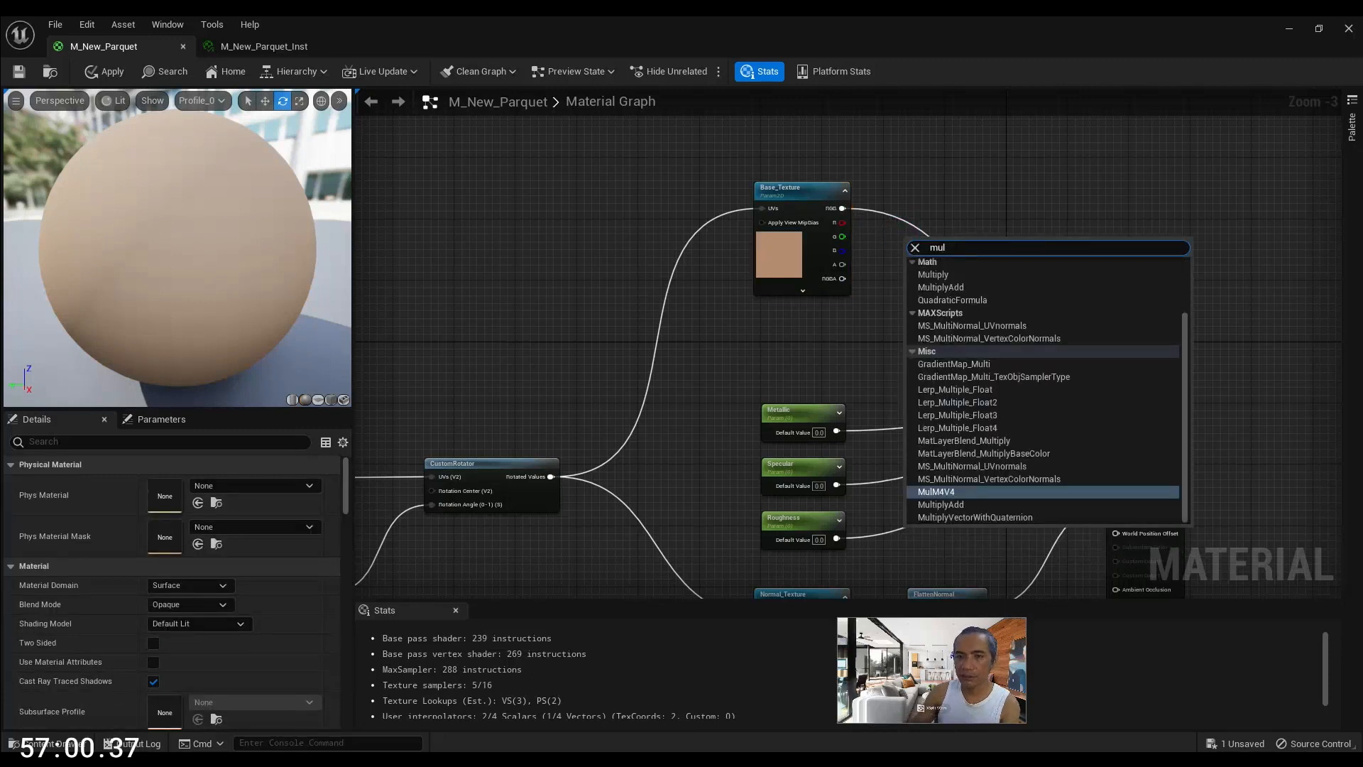
pyautogui.click(951, 274)
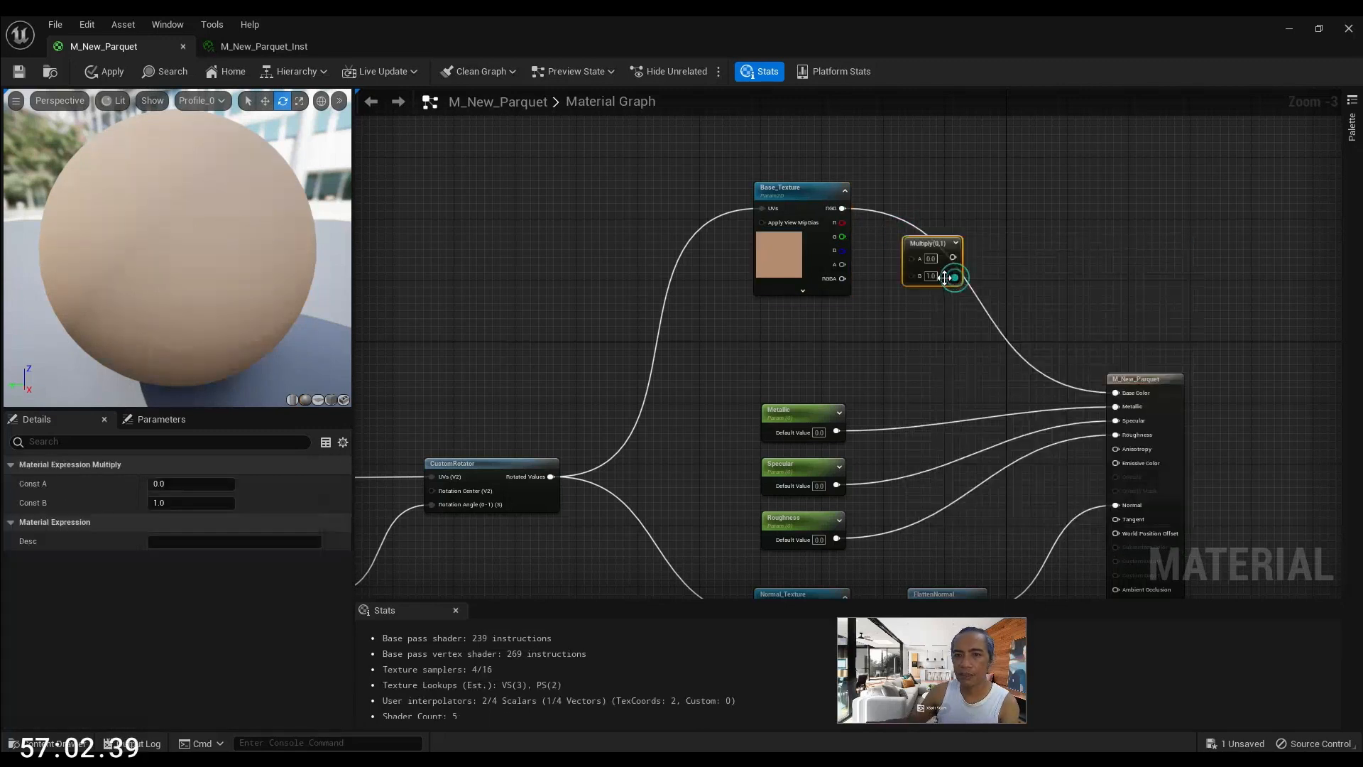
pyautogui.moveTo(928, 244); pyautogui.dragTo(932, 266)
pyautogui.moveTo(842, 208); pyautogui.dragTo(1116, 400)
pyautogui.moveTo(955, 277); pyautogui.dragTo(1007, 284)
# Add a constant node below Base_Texture and convert it to a scalar parameter
pyautogui.scroll(3, 866, 321)
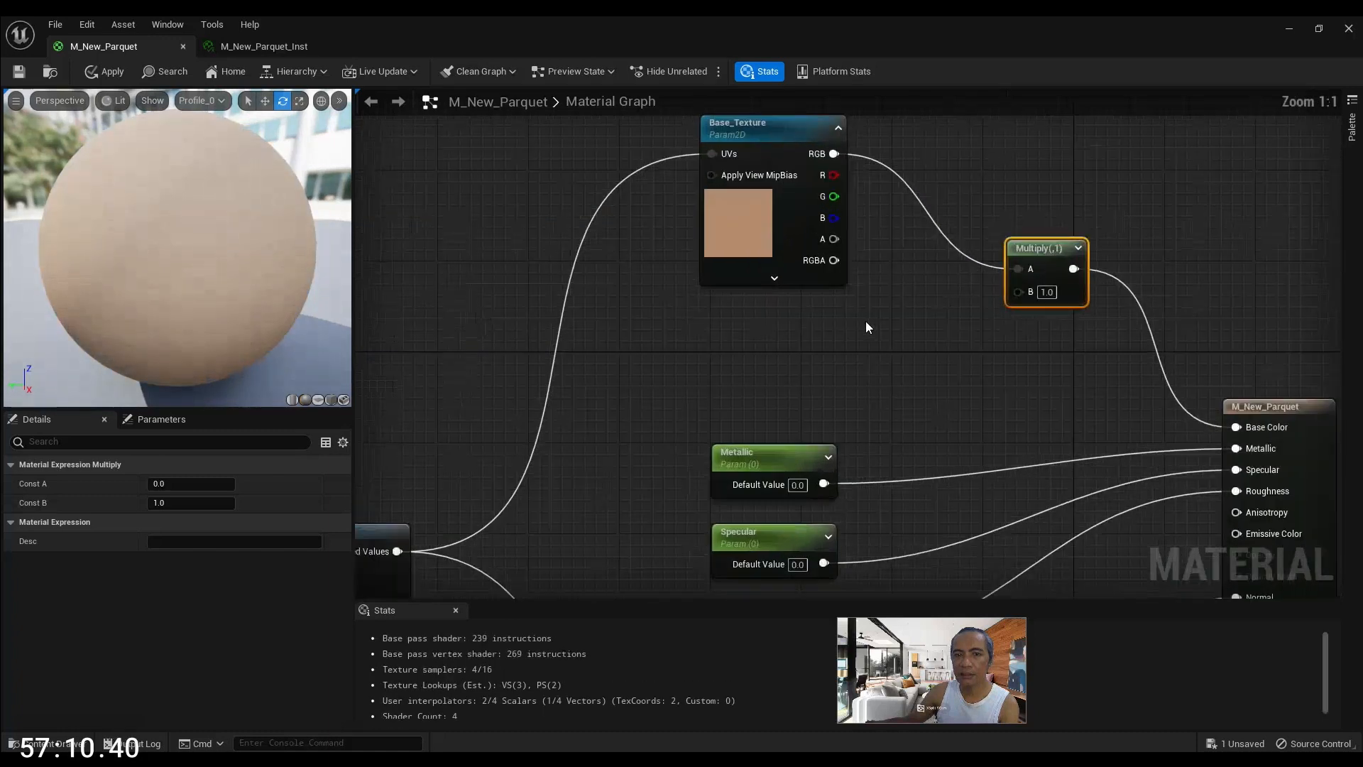
pyautogui.press('1')
pyautogui.click(830, 332)
pyautogui.moveTo(861, 335); pyautogui.dragTo(787, 325)
pyautogui.rightClick(793, 328)
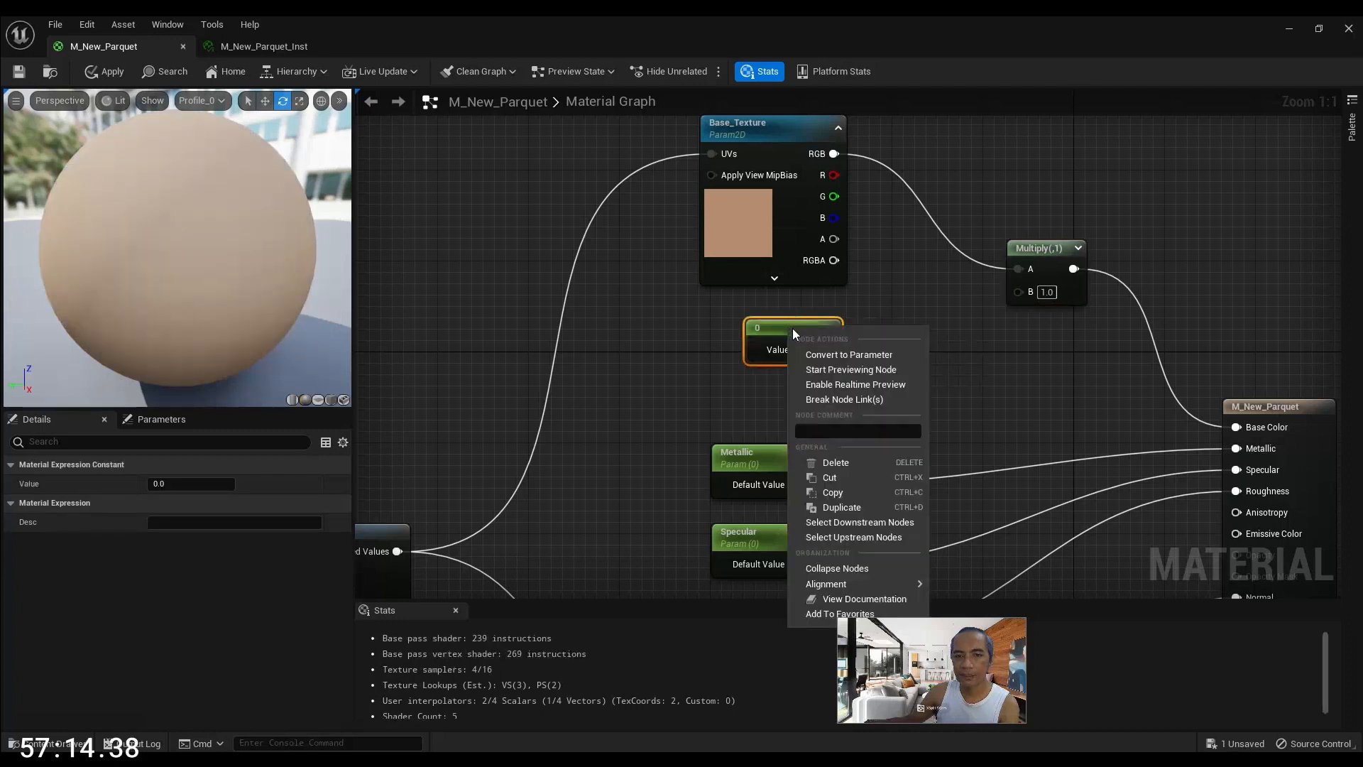
pyautogui.click(838, 354)
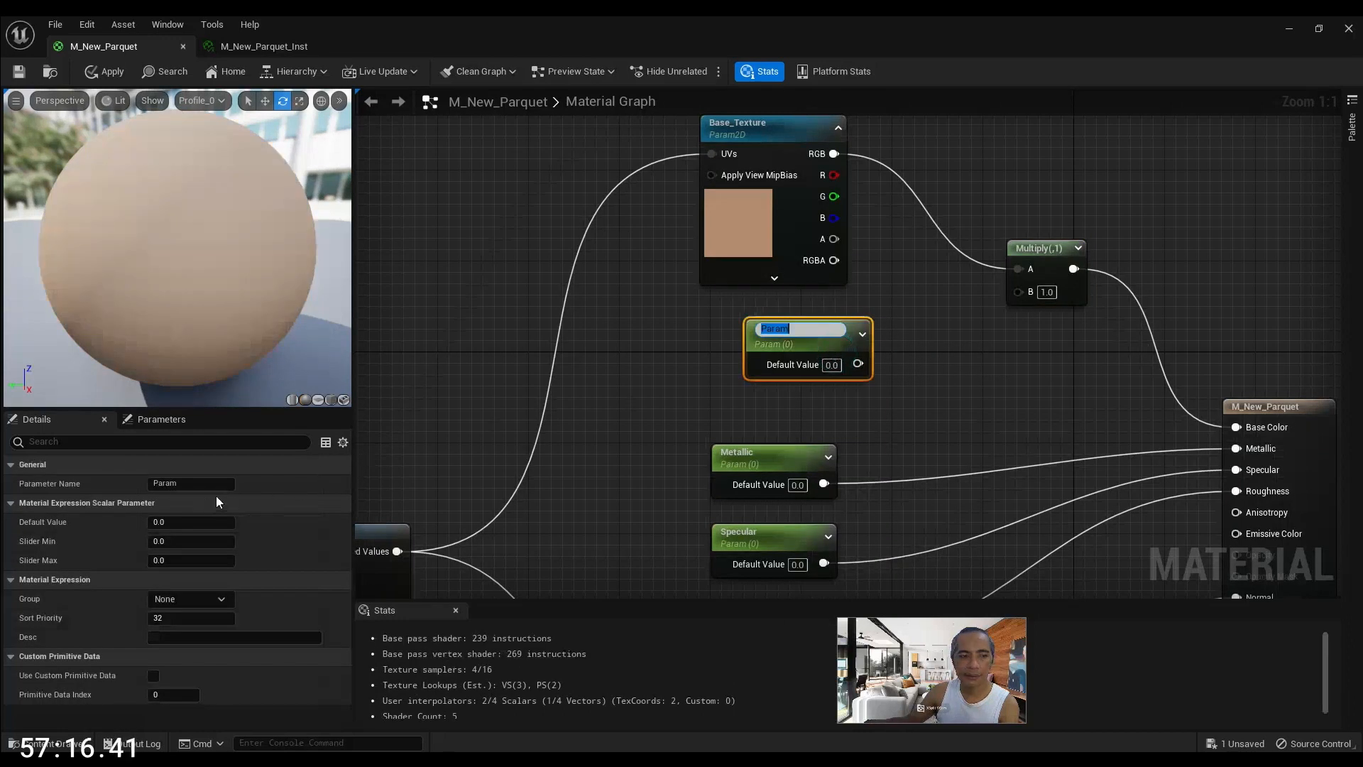
# Name the new scalar parameter Texture_Intensity
pyautogui.click(188, 484)
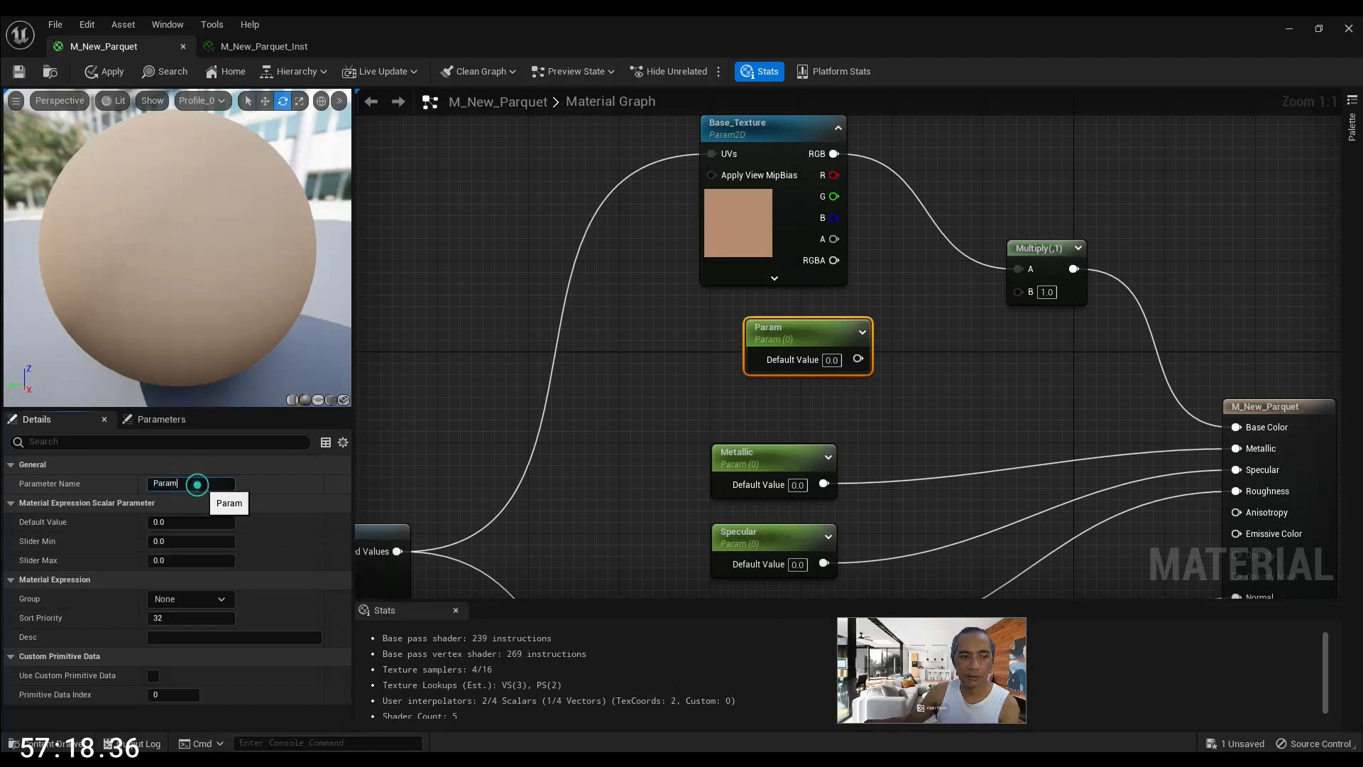
pyautogui.write('Tex')
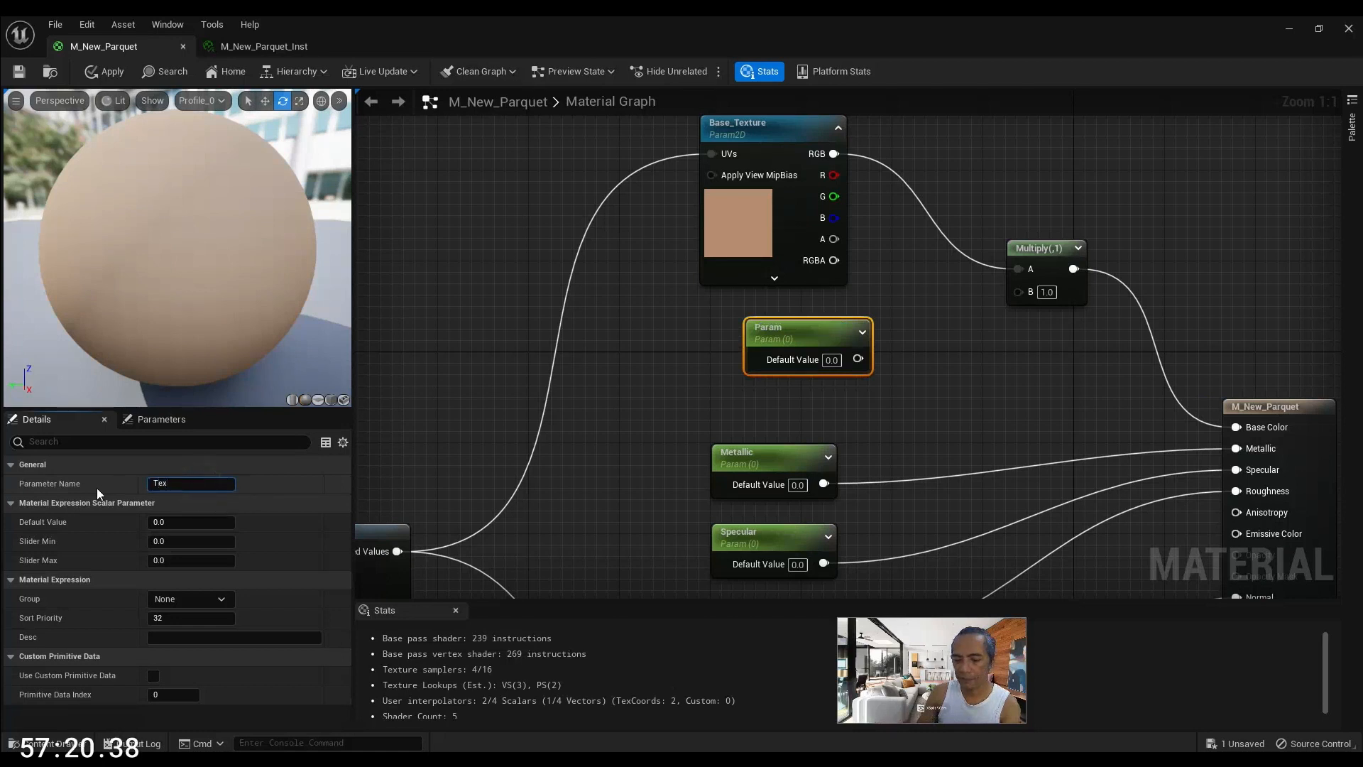
pyautogui.write('ture_')
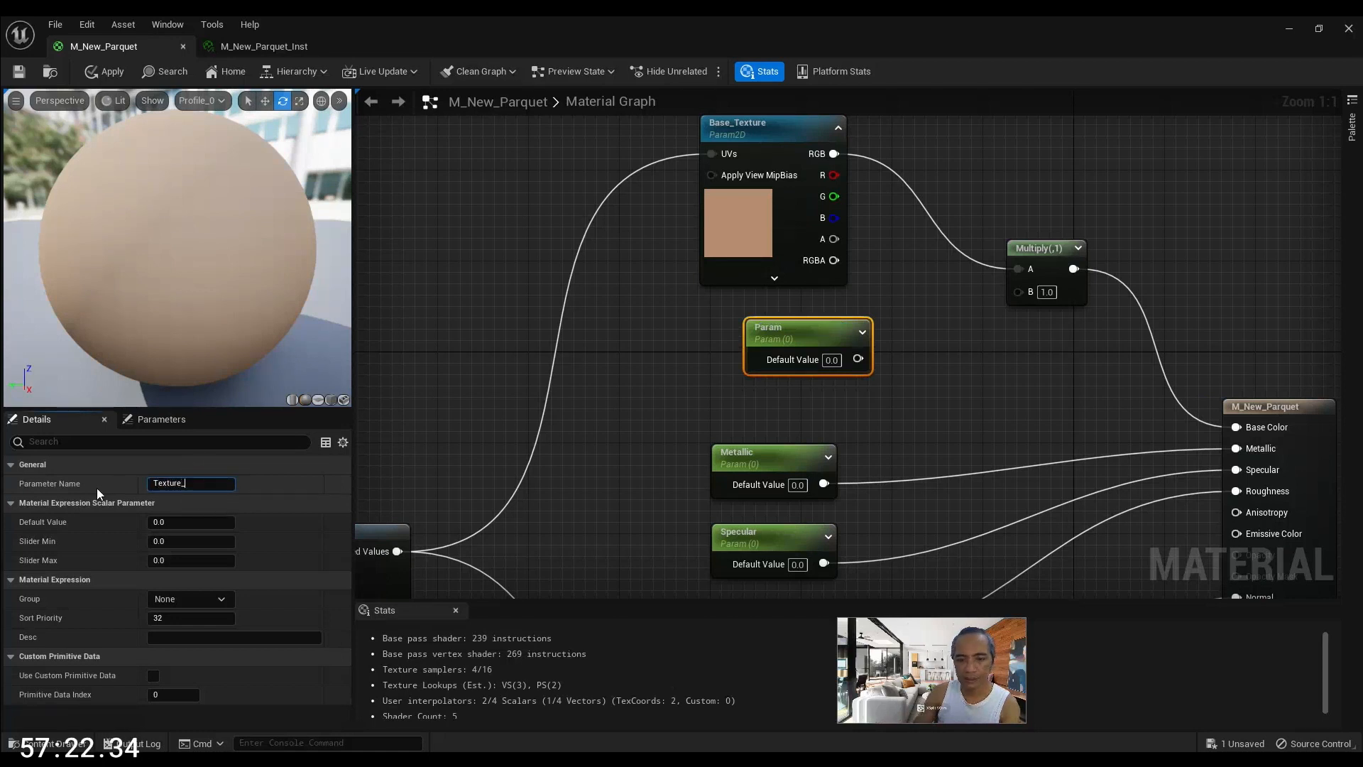
pyautogui.write('Intensity')
pyautogui.press('Return')
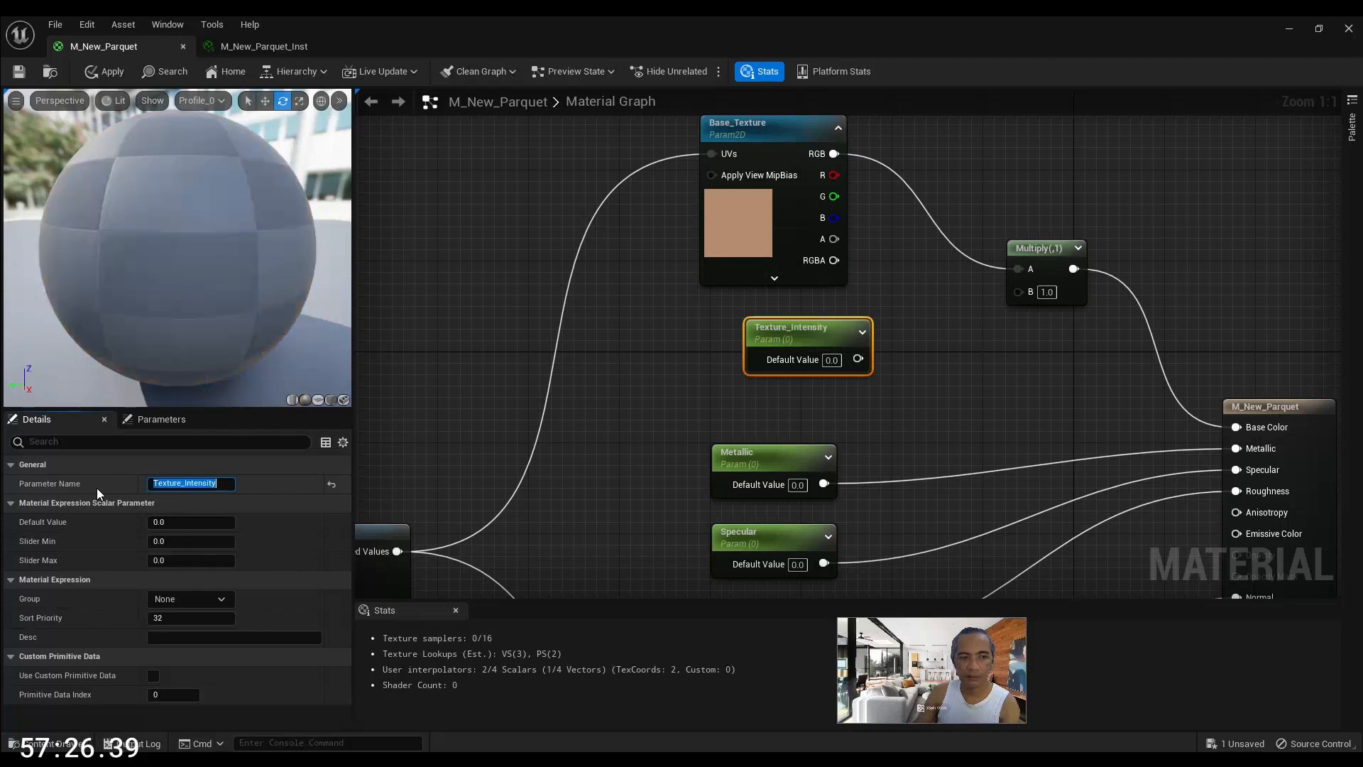
# Connect Texture_Intensity to input B of the Multiply node after Base_Texture
pyautogui.scroll(-2, 607, 443)
pyautogui.scroll(-3, 621, 369)
pyautogui.moveTo(630, 344); pyautogui.dragTo(709, 231, button='right')
pyautogui.scroll(4, 523, 296)
pyautogui.scroll(-6, 511, 296)
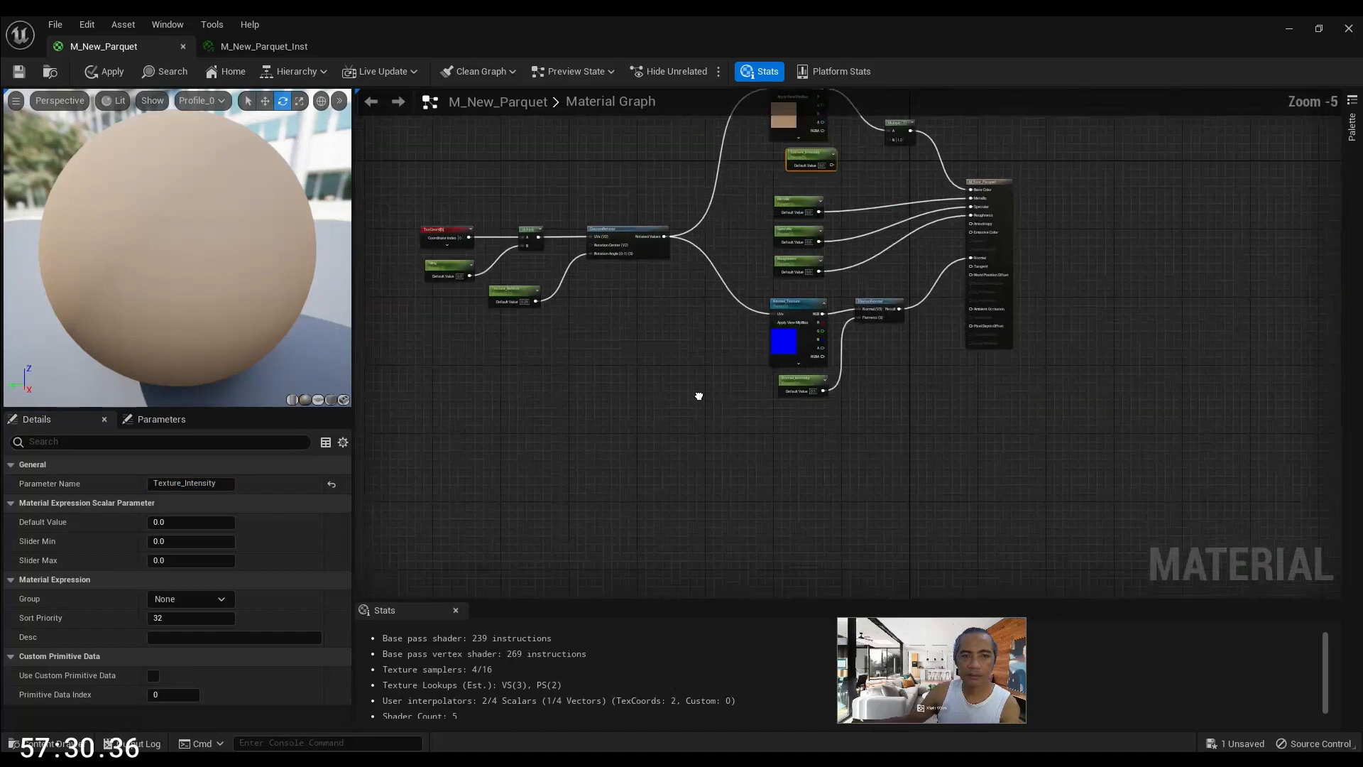
pyautogui.scroll(5, 747, 440)
pyautogui.scroll(-3, 751, 441)
pyautogui.moveTo(720, 248); pyautogui.dragTo(625, 513, button='right')
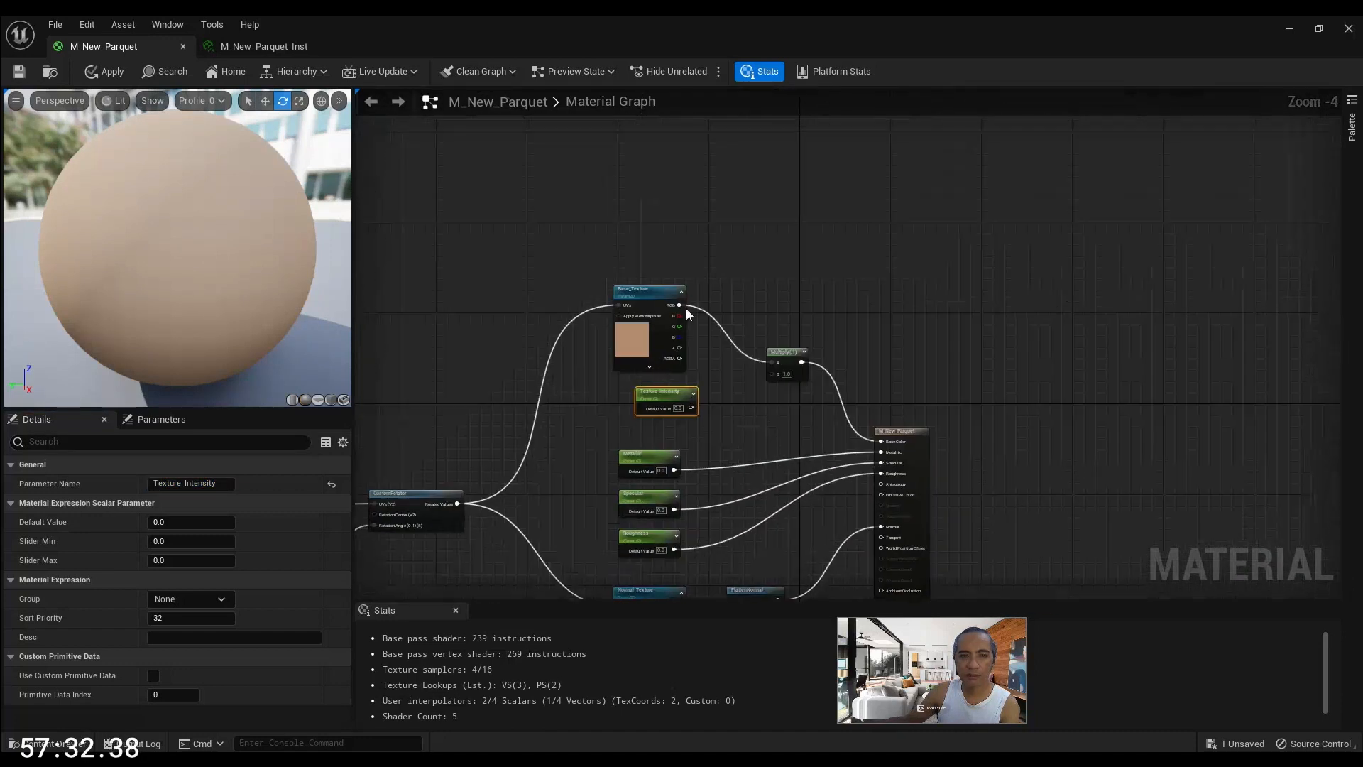
pyautogui.scroll(3, 686, 310)
pyautogui.scroll(1, 690, 467)
pyautogui.moveTo(674, 483); pyautogui.dragTo(857, 416)
pyautogui.moveTo(824, 497); pyautogui.dragTo(857, 431, button='right')
# Set Texture_Intensity's default value to 1 and save the M_New_Parquet material
pyautogui.scroll(-5, 858, 431)
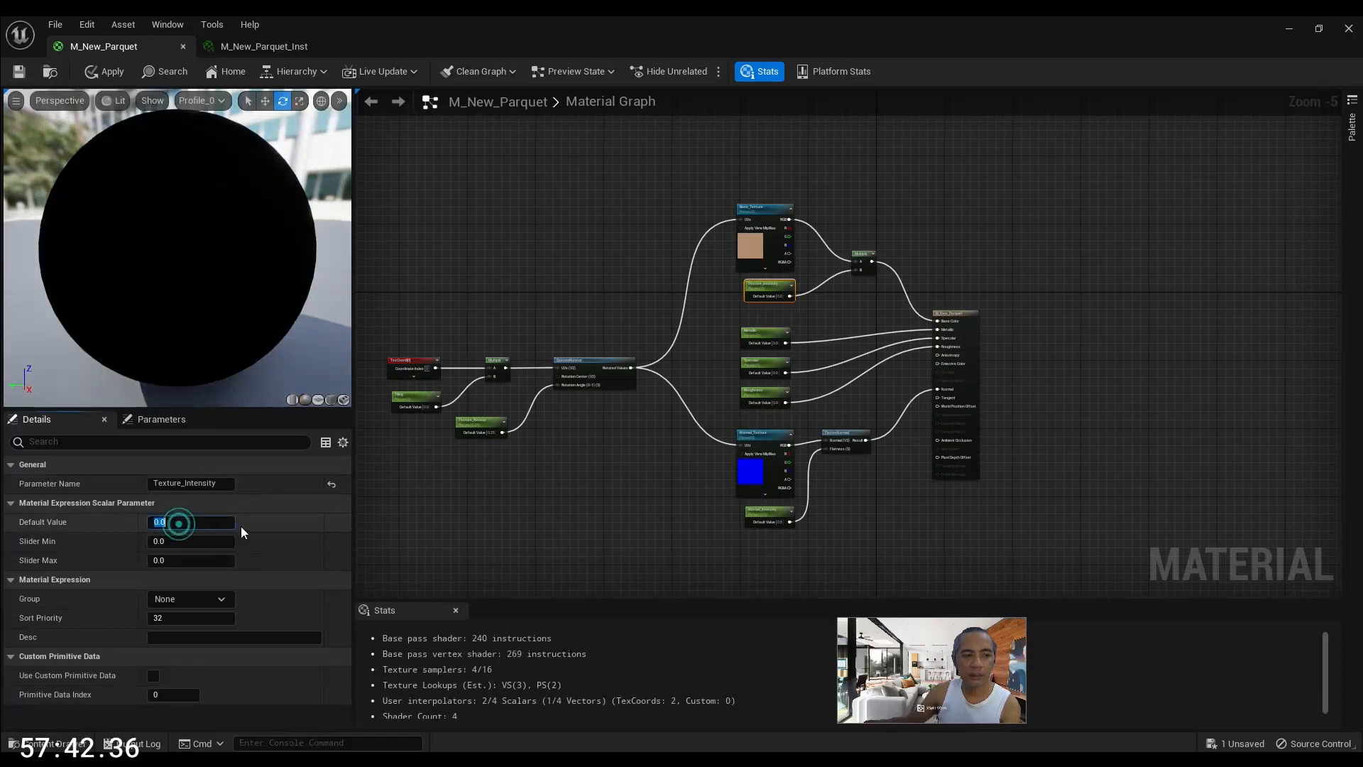
pyautogui.write('1')
pyautogui.press('Return')
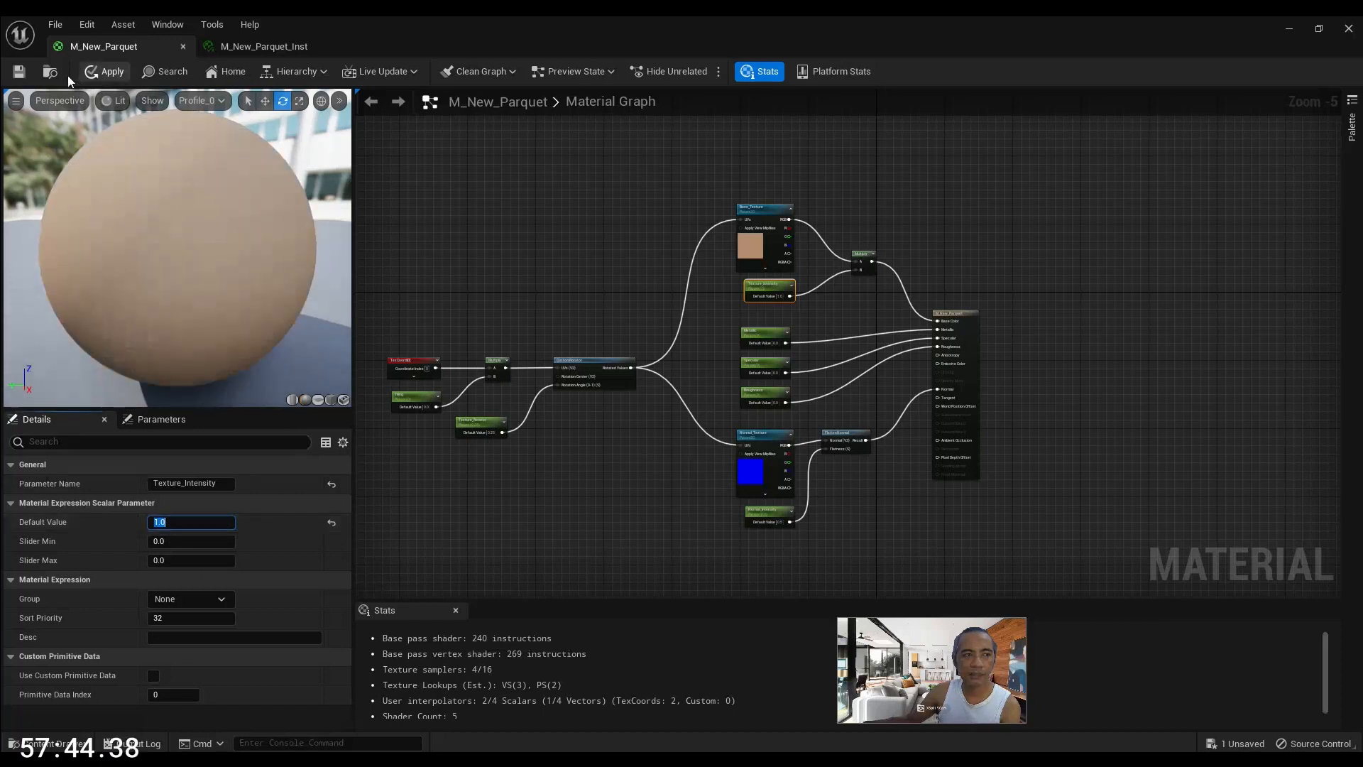
pyautogui.click(24, 76)
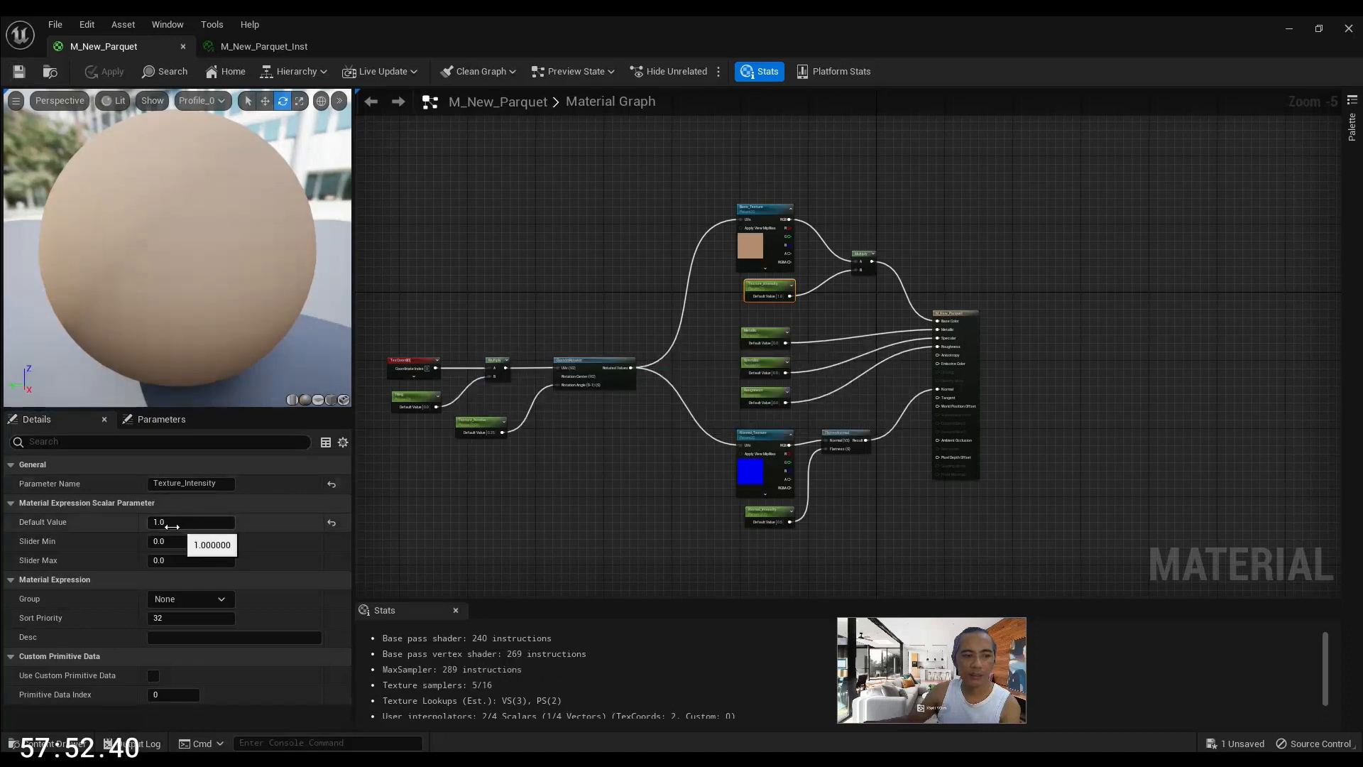
# Enable Texture_Intensity in M_New_Parquet_Inst, lower it to 0.264 and save the instance
pyautogui.click(283, 47)
pyautogui.click(851, 260)
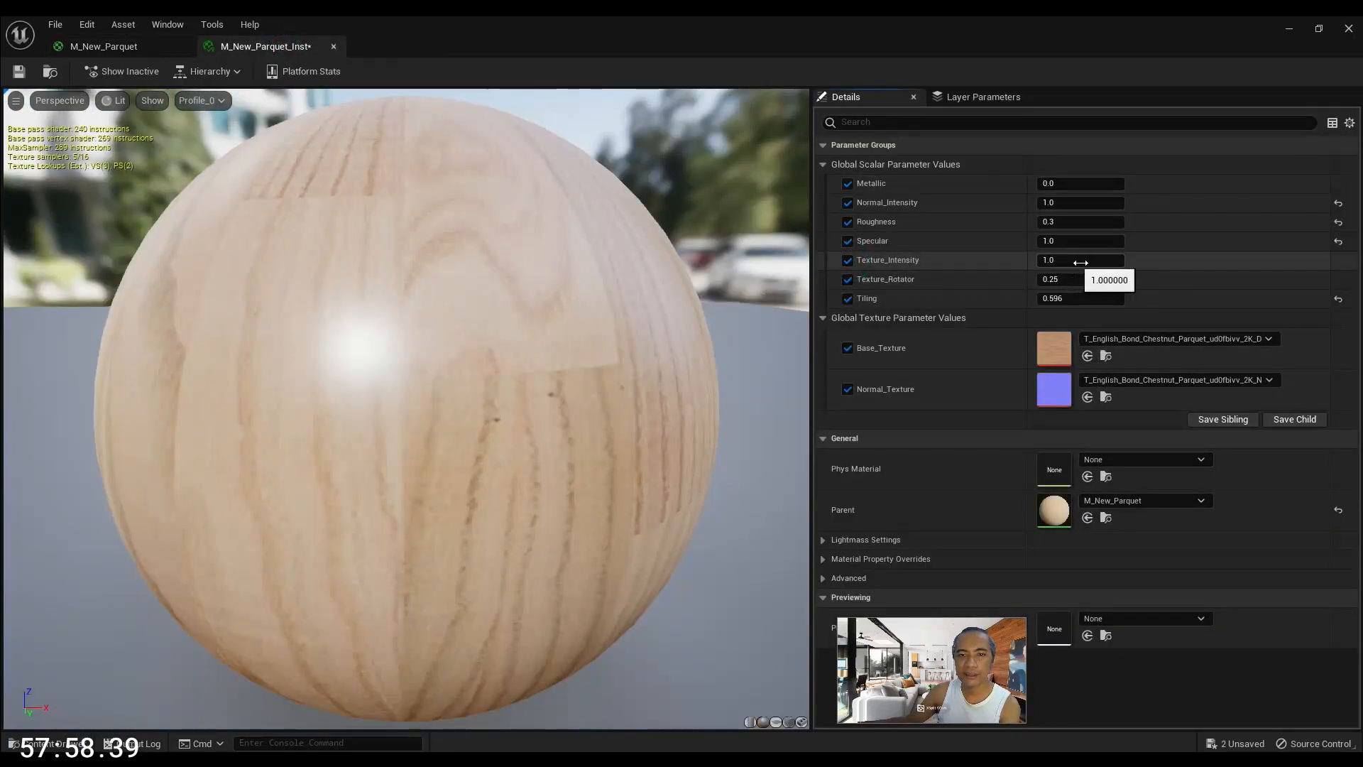
pyautogui.moveTo(1090, 263); pyautogui.dragTo(1008, 263)
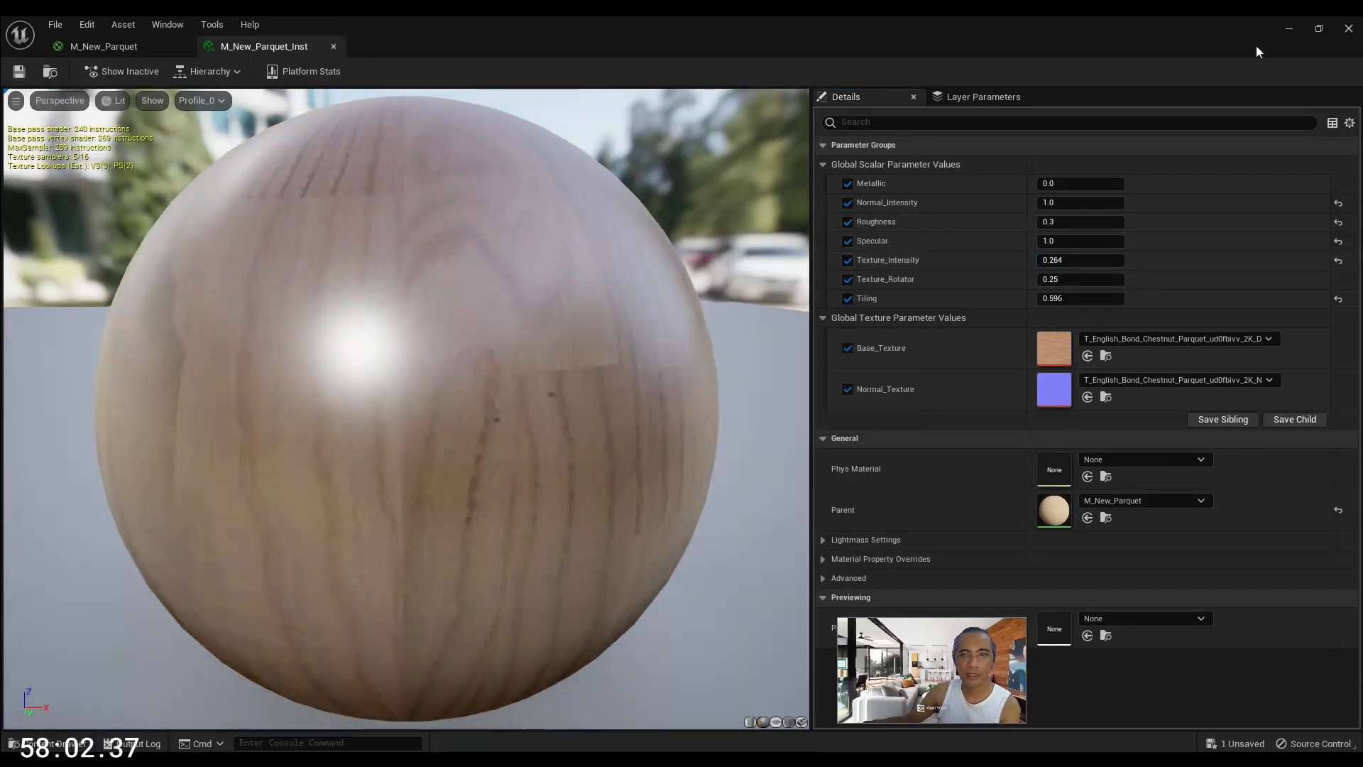
# Restore the instance editor to a smaller window beside the rug view and raise Texture_Intensity to 0.76
pyautogui.click(1319, 30)
pyautogui.moveTo(612, 191); pyautogui.dragTo(327, 274)
pyautogui.moveTo(624, 235); pyautogui.dragTo(547, 312, button='right')
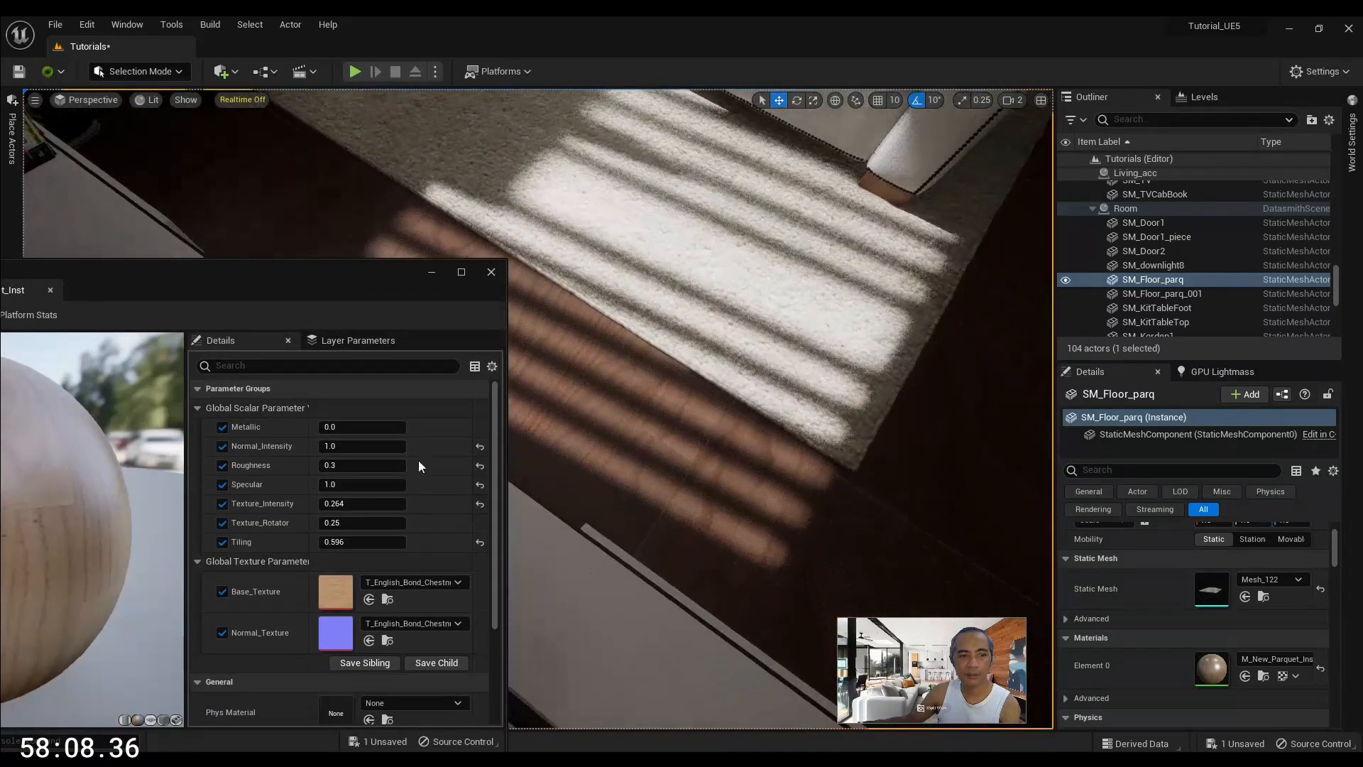
pyautogui.moveTo(348, 503); pyautogui.dragTo(426, 503)
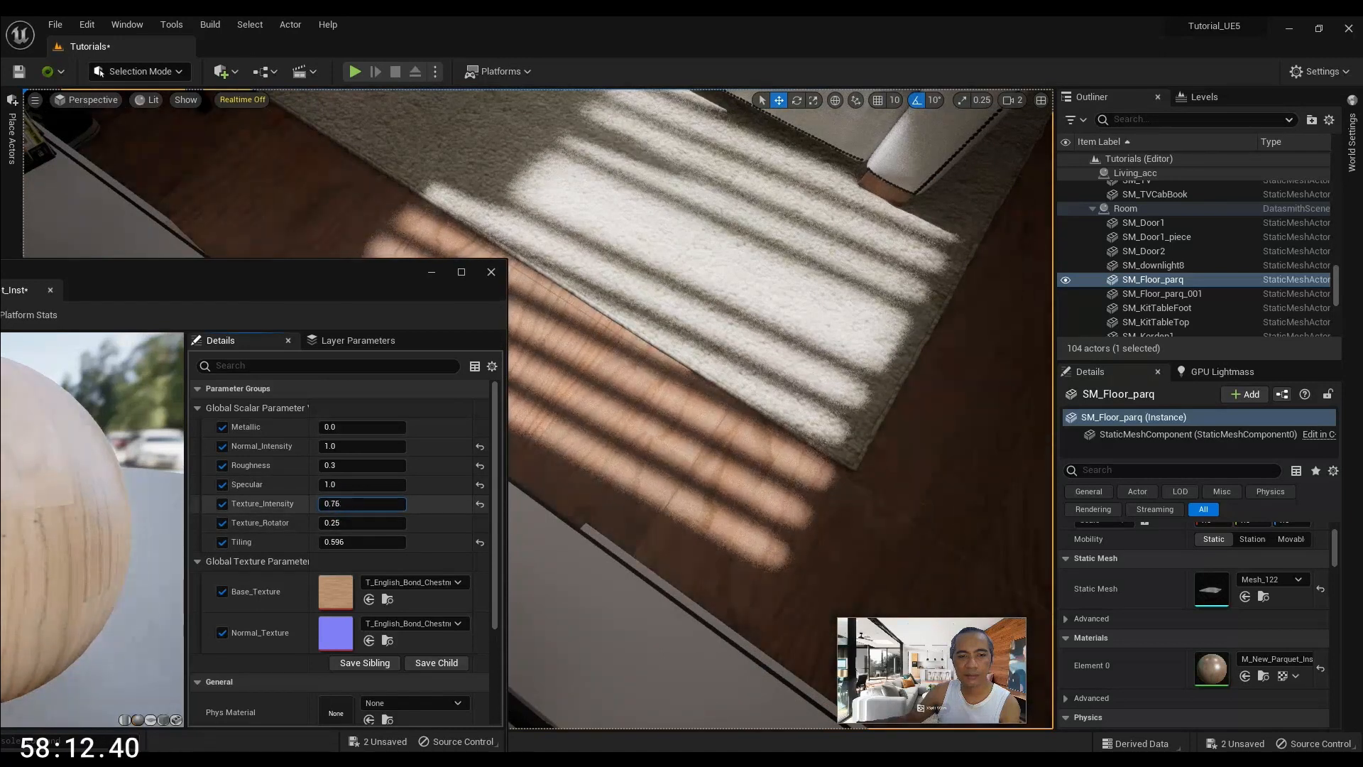
# Set the instance's Texture_Intensity to 1 while viewing the floor beside the sofa, and save the instance
pyautogui.moveTo(740, 468); pyautogui.dragTo(873, 426, button='right')
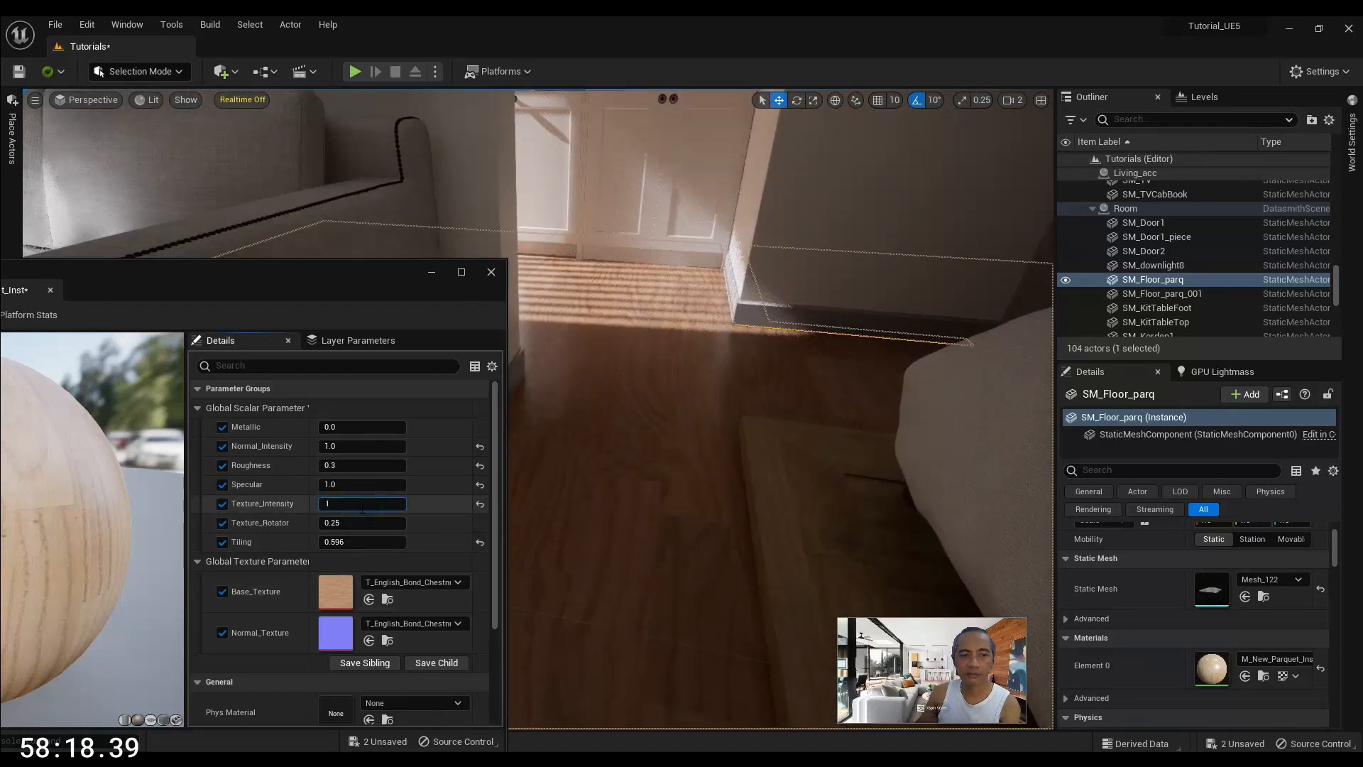
pyautogui.press('Return')
pyautogui.moveTo(346, 274); pyautogui.dragTo(766, 181)
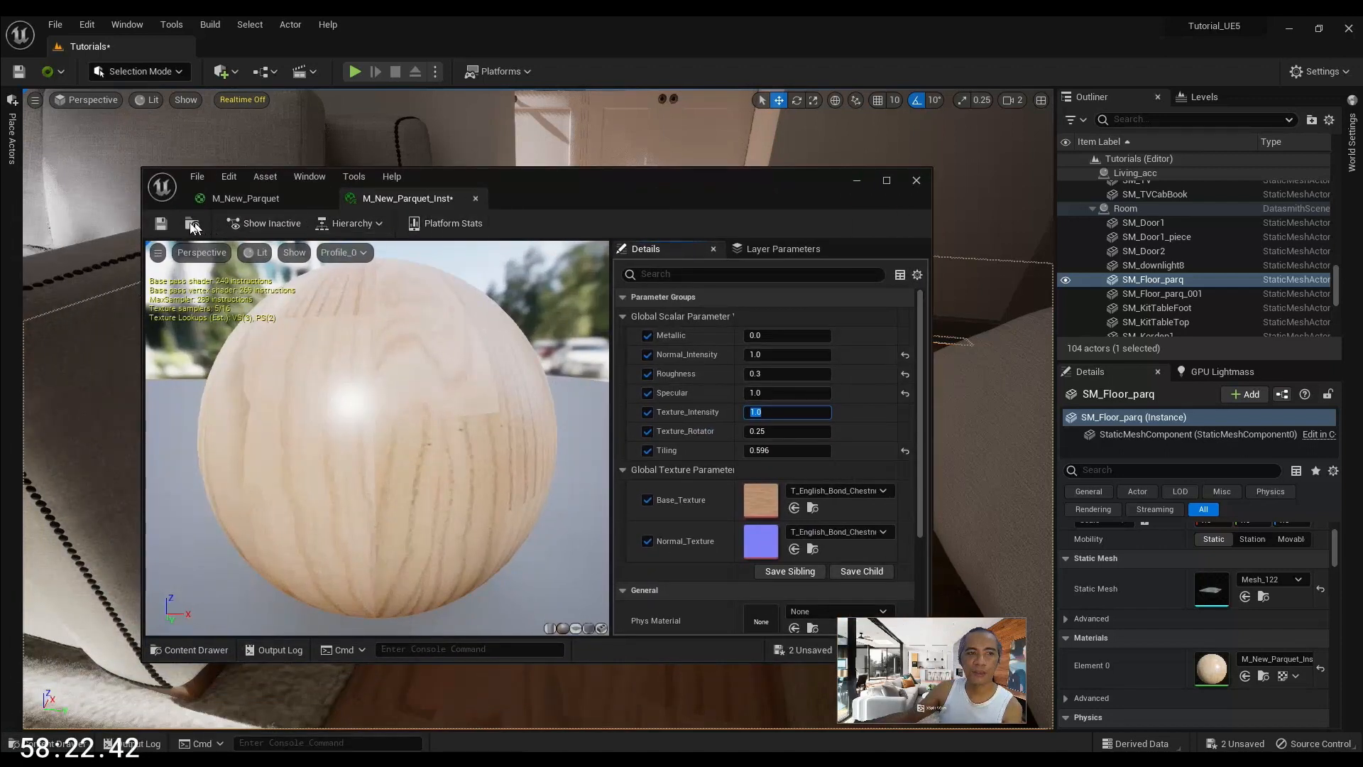
# Bring up the M_New_Parquet graph at full size and view its whole node network
pyautogui.click(245, 198)
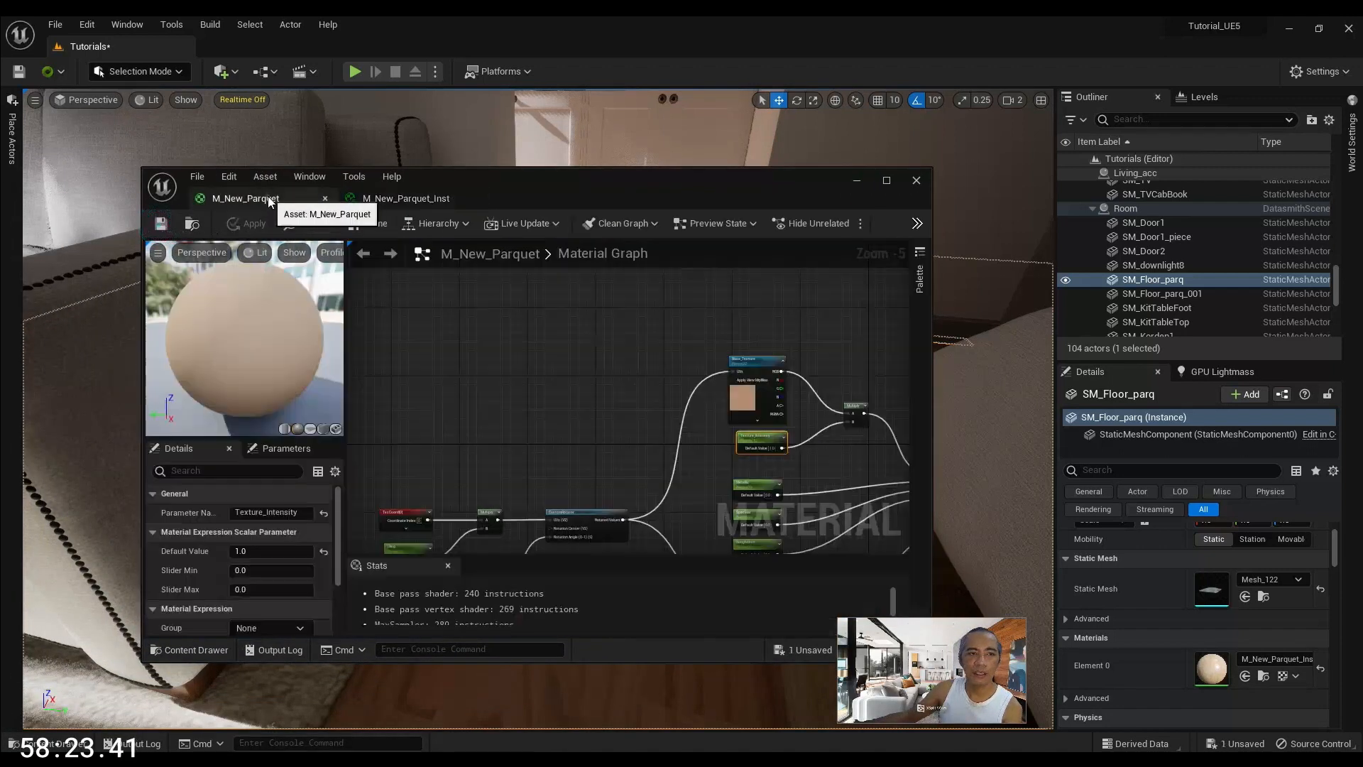
pyautogui.doubleClick(500, 176)
pyautogui.moveTo(613, 485); pyautogui.dragTo(742, 465, button='right')
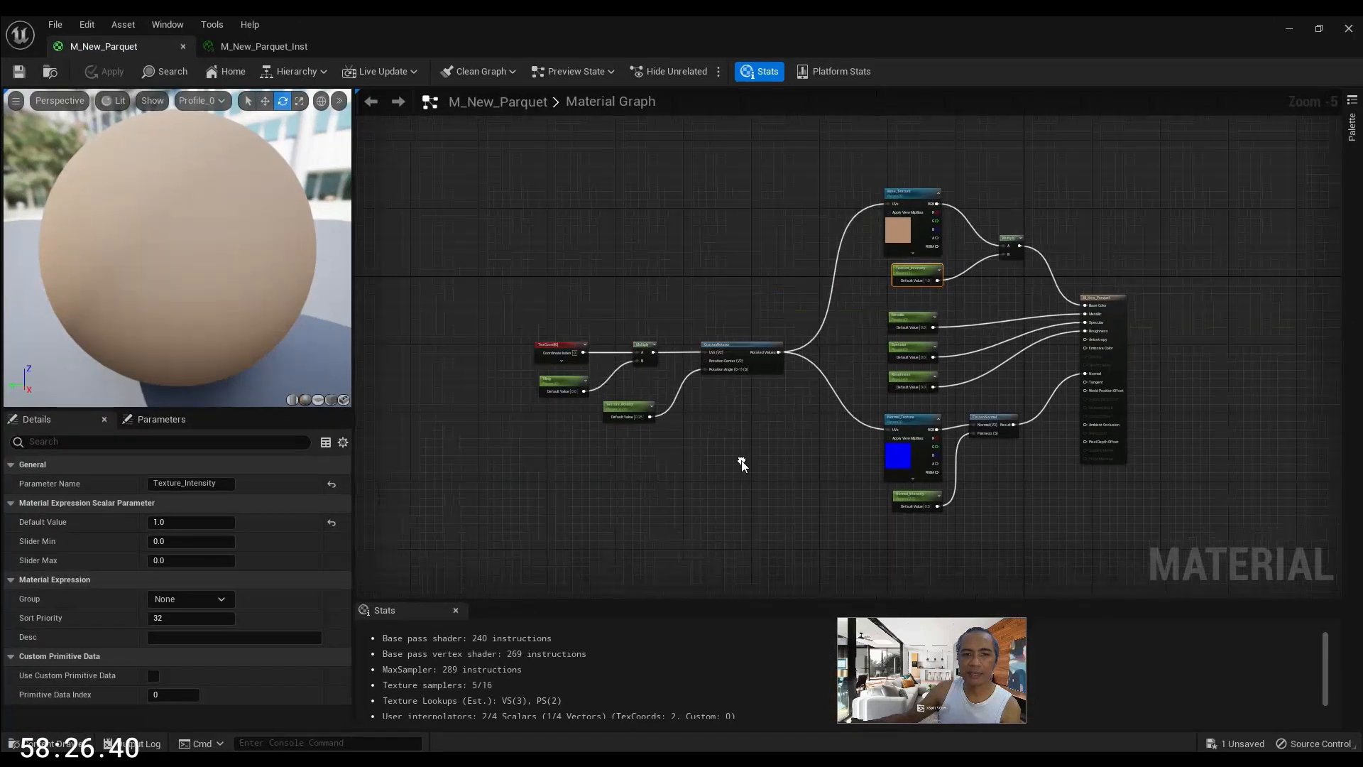
pyautogui.moveTo(787, 427); pyautogui.dragTo(719, 435, button='right')
pyautogui.moveTo(688, 490); pyautogui.dragTo(694, 417, button='right')
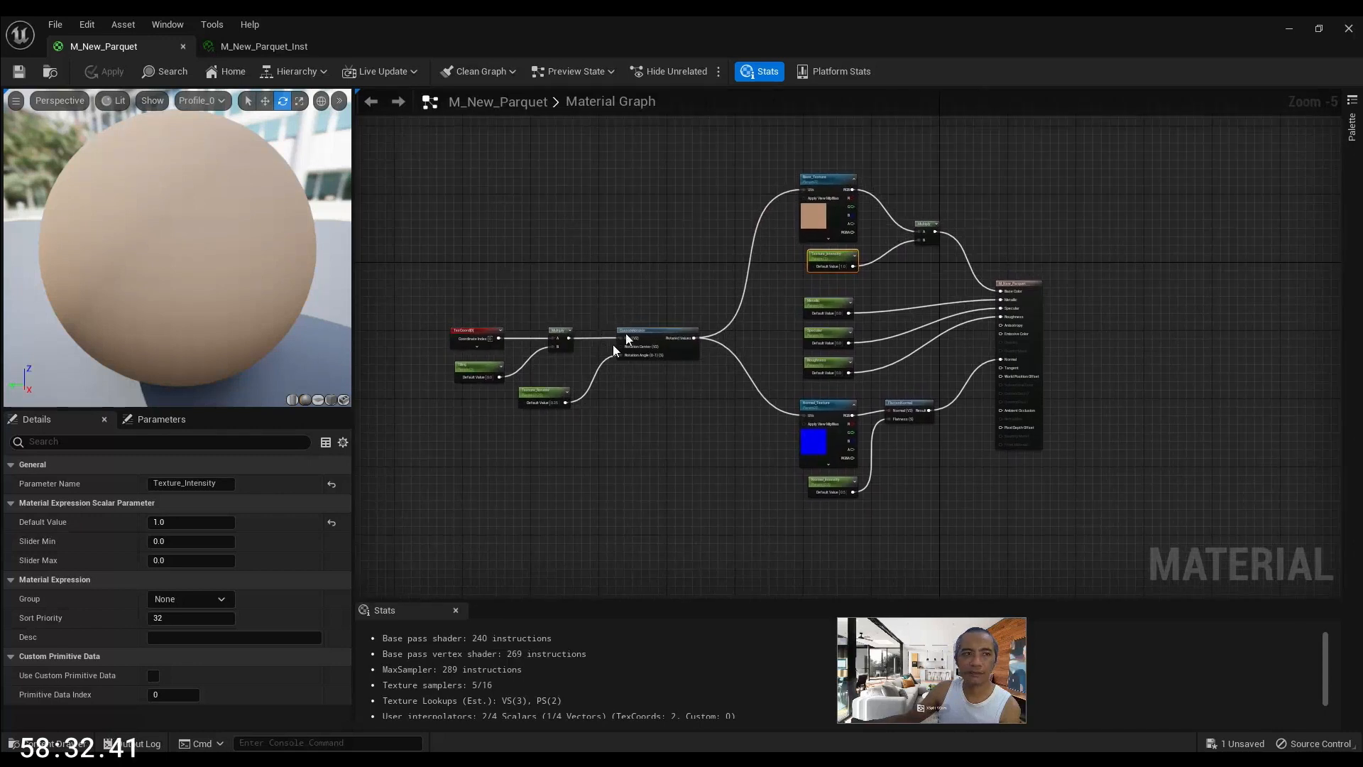
# Examine the graph closely, from the tiling and rotation nodes to the surface parameters and the normal texture branch
pyautogui.scroll(3, 615, 283)
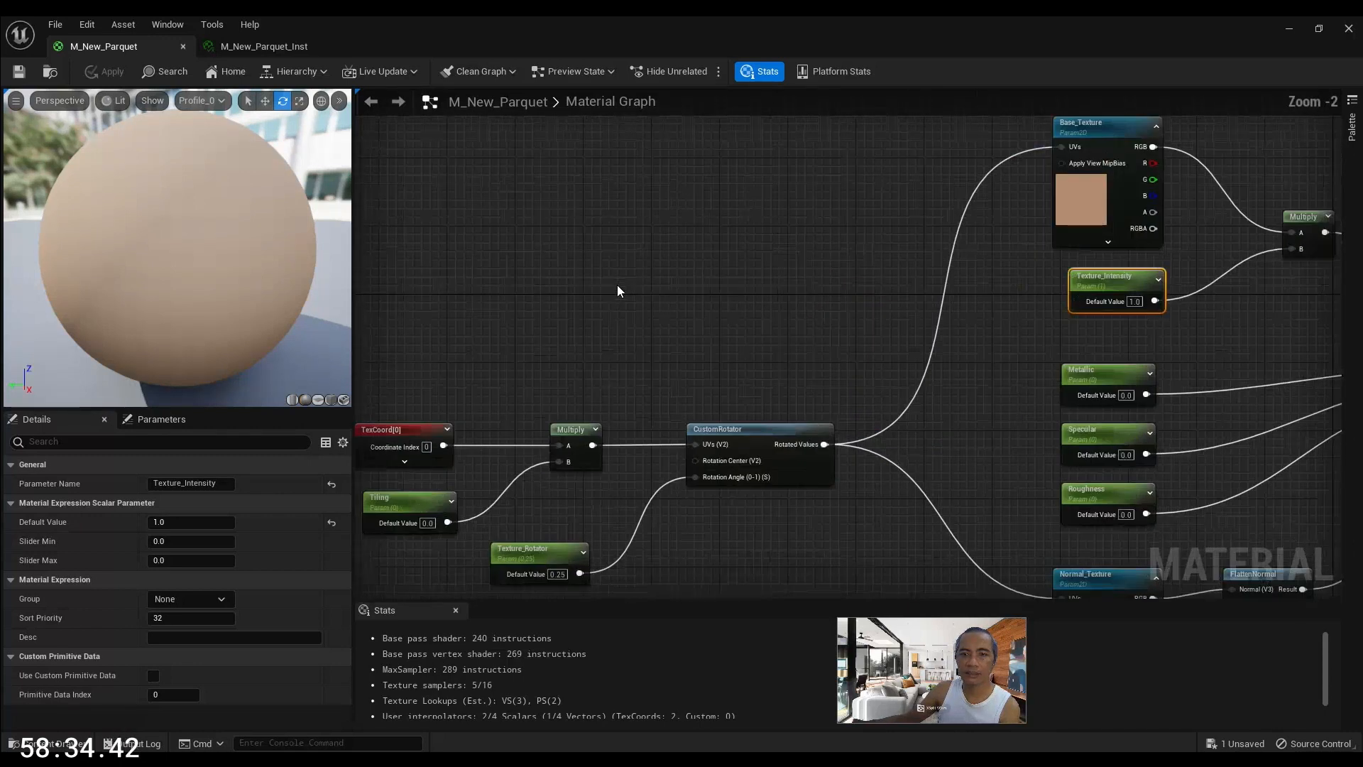
pyautogui.moveTo(618, 287); pyautogui.dragTo(715, 176, button='right')
pyautogui.scroll(1, 672, 251)
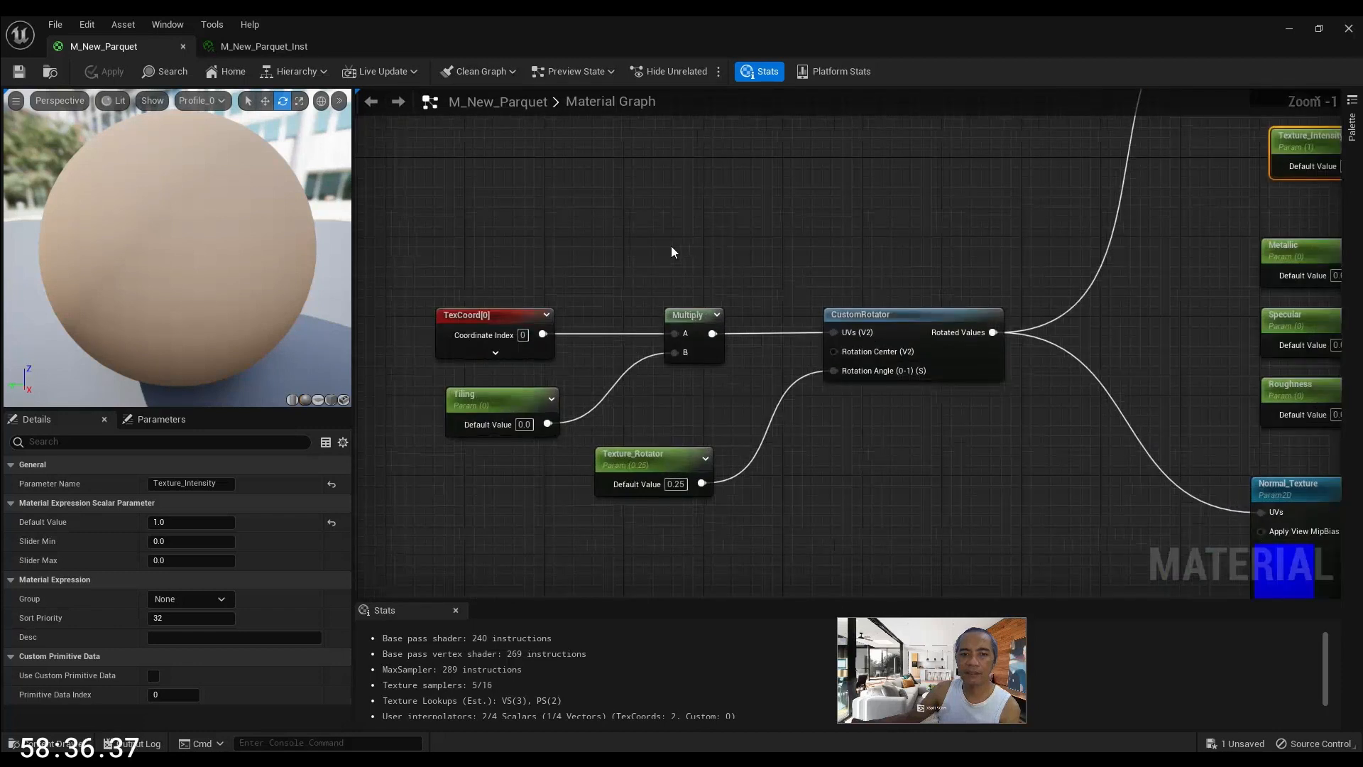
pyautogui.scroll(-1, 628, 246)
pyautogui.moveTo(879, 181); pyautogui.dragTo(502, 295, button='right')
pyautogui.scroll(1, 856, 238)
pyautogui.moveTo(935, 281); pyautogui.dragTo(837, 287, button='right')
pyautogui.scroll(-1, 785, 255)
pyautogui.moveTo(837, 368); pyautogui.dragTo(849, 91, button='right')
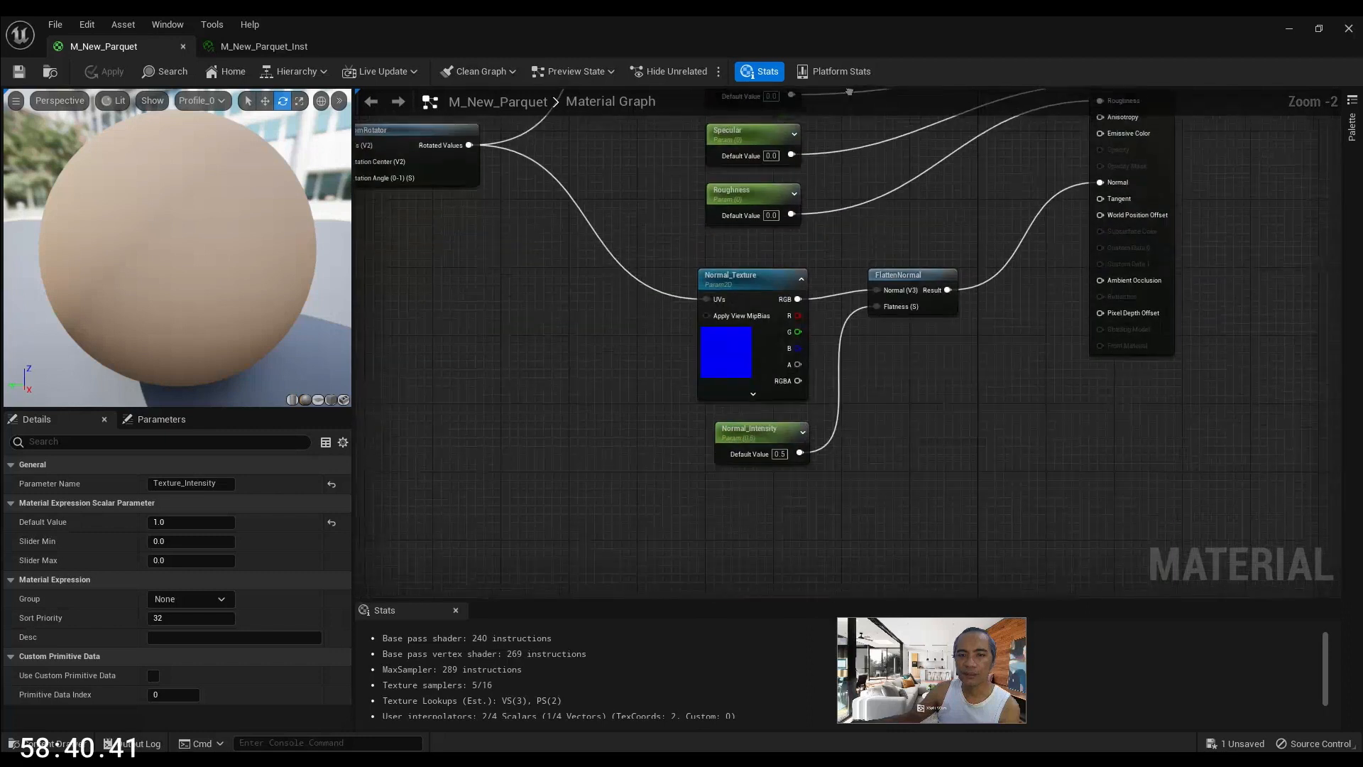
pyautogui.scroll(1, 813, 205)
pyautogui.moveTo(814, 205); pyautogui.dragTo(802, 268, button='right')
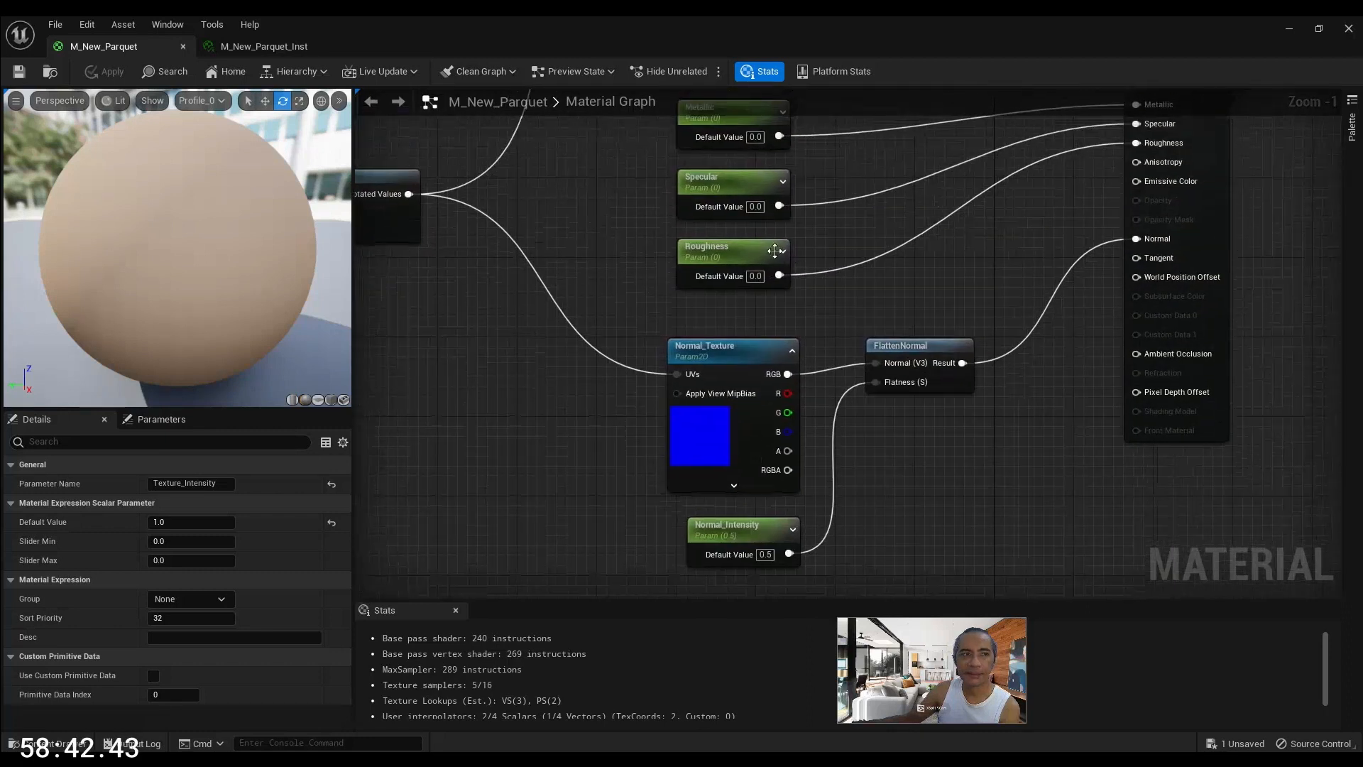
# Return from the material graph to the level, select the bed in the bedroom and show its assigned material elements
pyautogui.click(1319, 29)
pyautogui.click(861, 178)
pyautogui.moveTo(843, 219); pyautogui.dragTo(809, 298, button='right')
pyautogui.moveTo(717, 483); pyautogui.dragTo(596, 376, button='right')
pyautogui.click(531, 462)
pyautogui.moveTo(531, 463); pyautogui.dragTo(642, 512, button='right')
pyautogui.press('2')
pyautogui.moveTo(464, 443); pyautogui.dragTo(604, 455, button='right')
pyautogui.click(406, 427)
pyautogui.moveTo(406, 427); pyautogui.dragTo(416, 431, button='right')
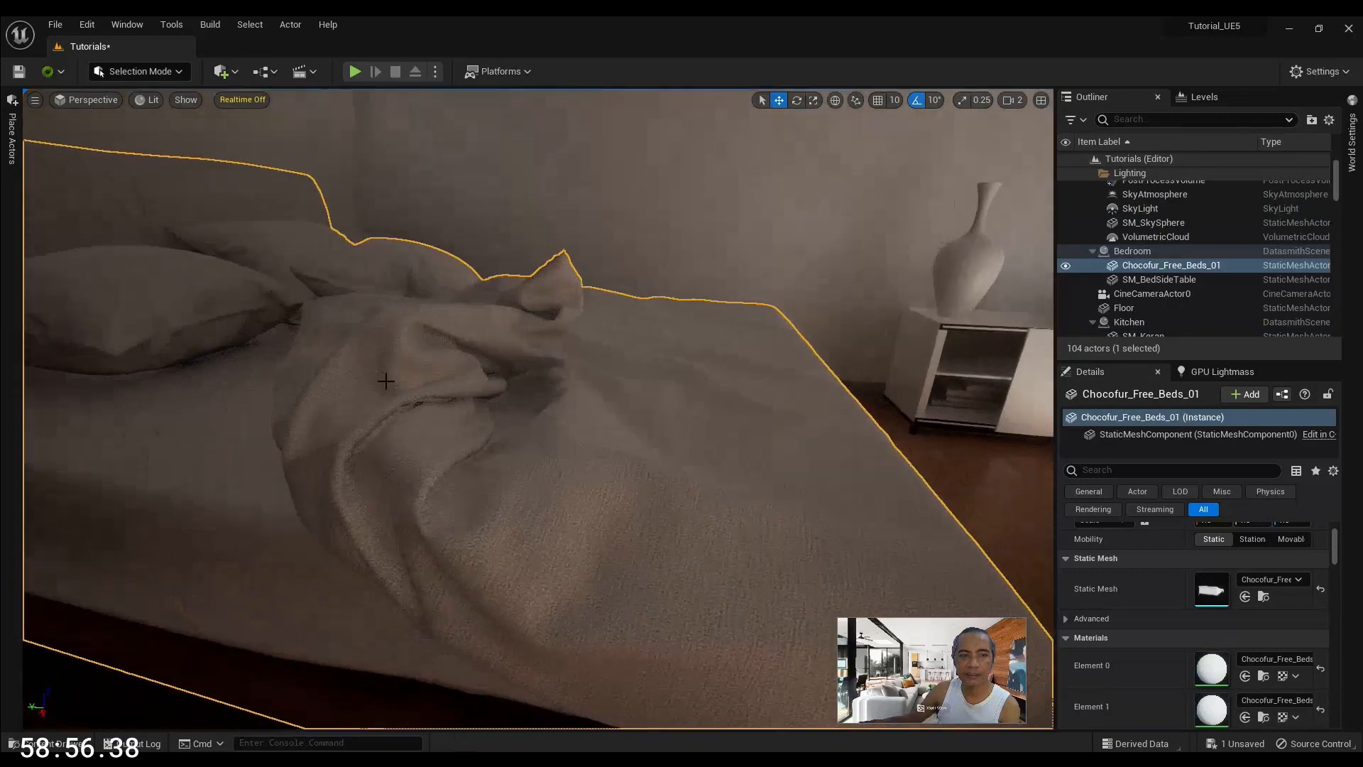
pyautogui.scroll(-2, 1137, 602)
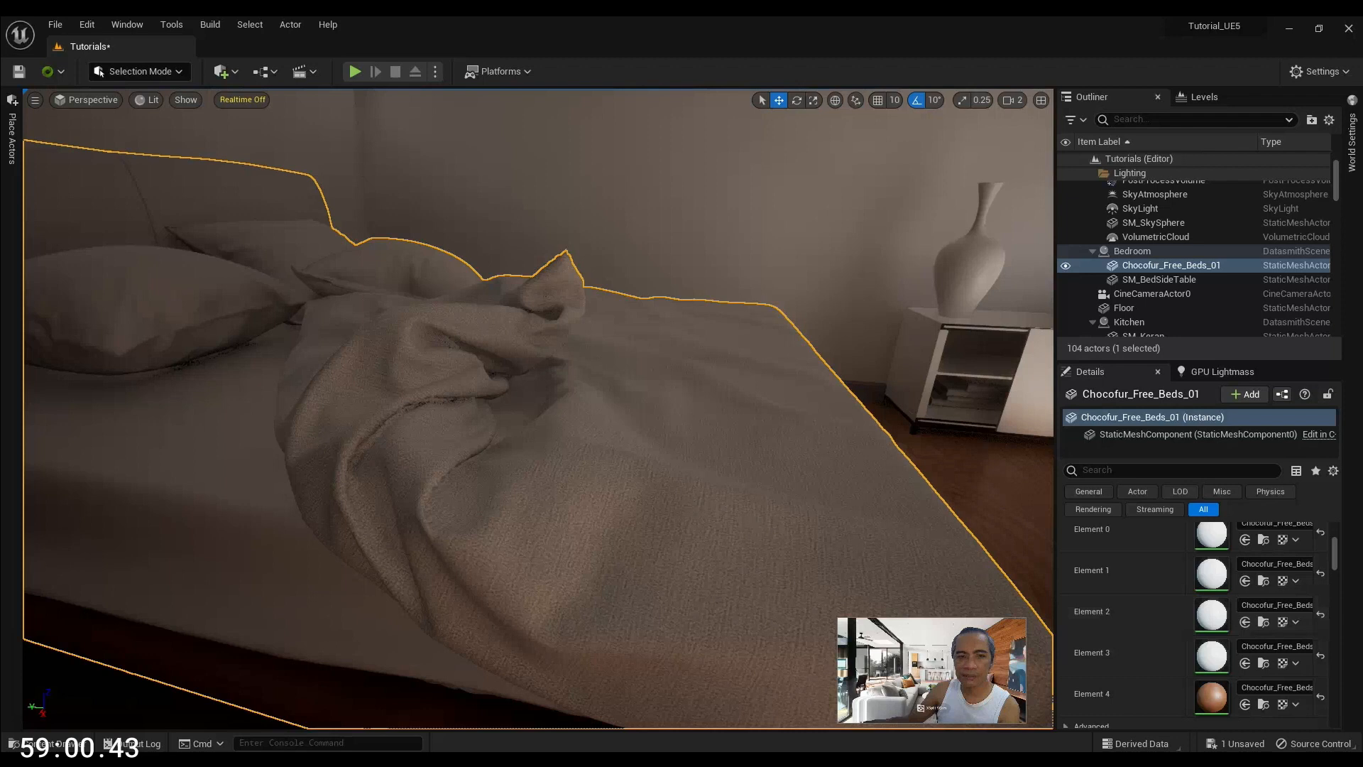
# Inspect the bed's pillows, headboard and blanket up close and check the available editor modes, including Modeling
pyautogui.moveTo(670, 399); pyautogui.dragTo(612, 399, button='right')
pyautogui.moveTo(612, 456); pyautogui.dragTo(572, 456, button='right')
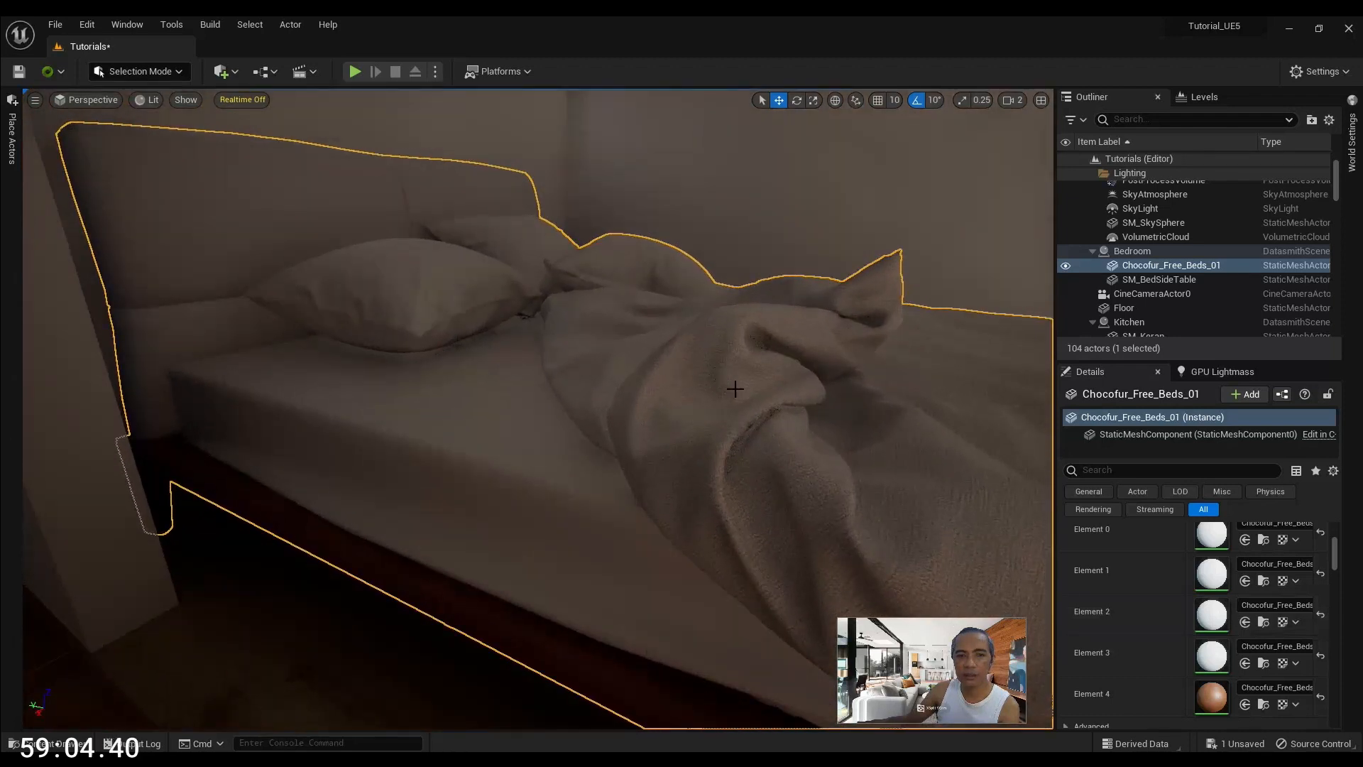
pyautogui.click(158, 72)
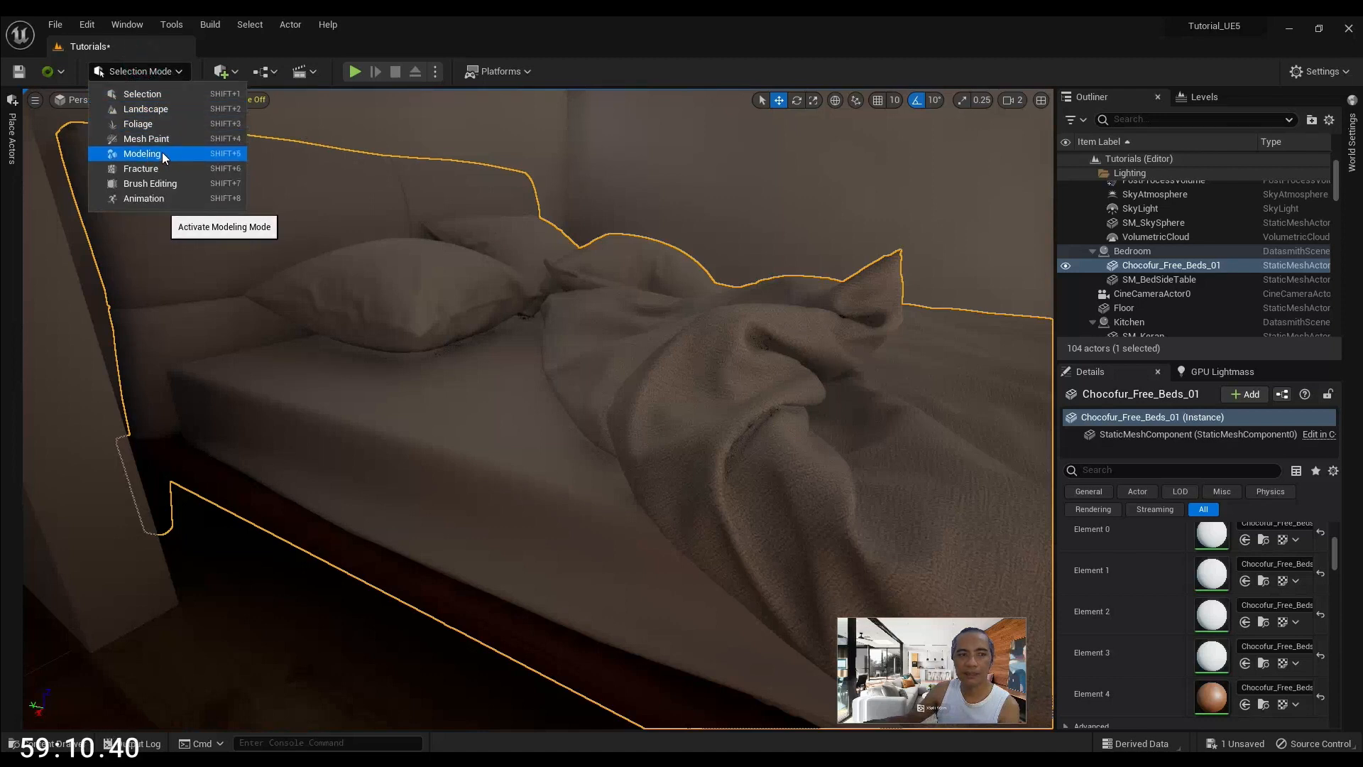
pyautogui.moveTo(648, 403); pyautogui.dragTo(681, 414, button='right')
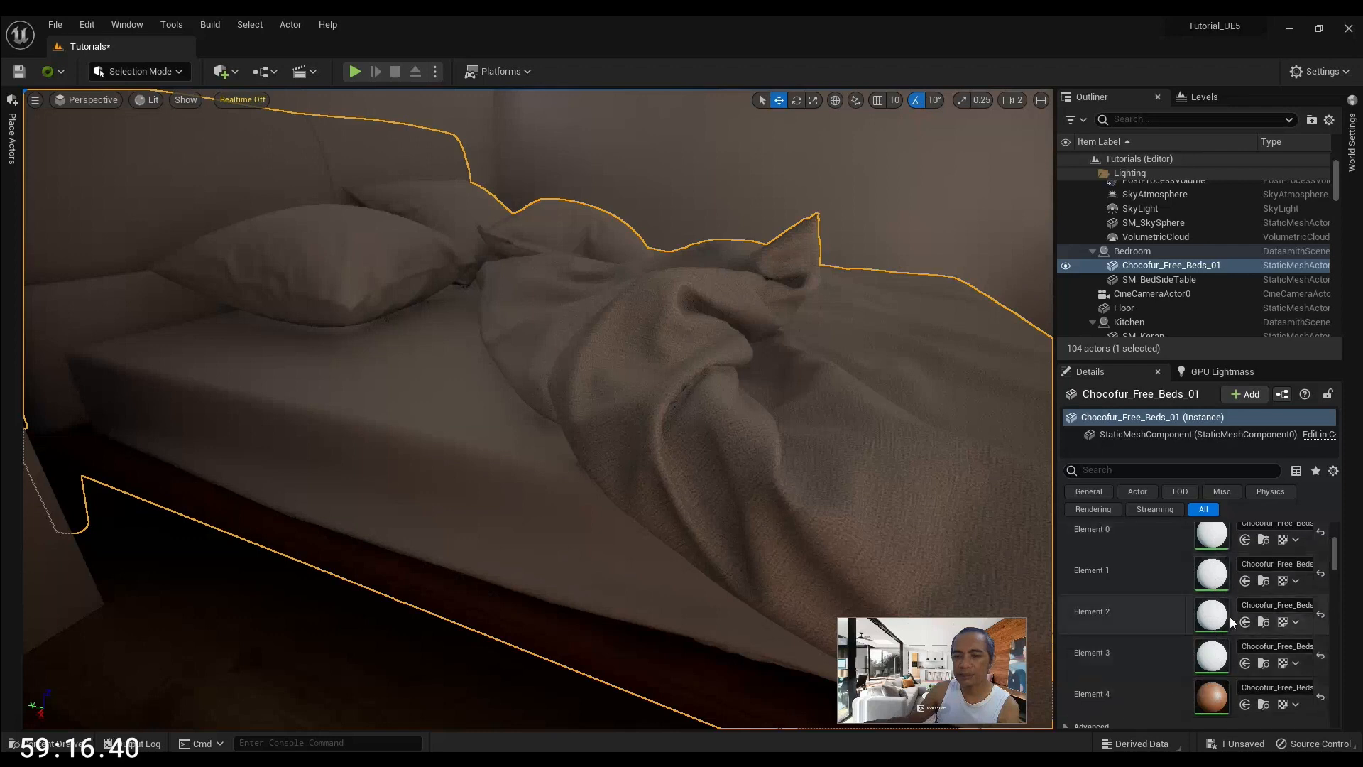
# Move the view from the bedroom to the living room and look over the sofa, desk and kitchen
pyautogui.moveTo(674, 435)
pyautogui.mouseDown(button='right')
pyautogui.moveTo(611, 444)
pyautogui.moveTo(554, 479)
pyautogui.moveTo(575, 488)
pyautogui.moveTo(745, 426)
pyautogui.moveTo(668, 436)
pyautogui.moveTo(738, 428)
pyautogui.moveTo(746, 412)
pyautogui.moveTo(675, 419)
pyautogui.mouseUp(button='right')
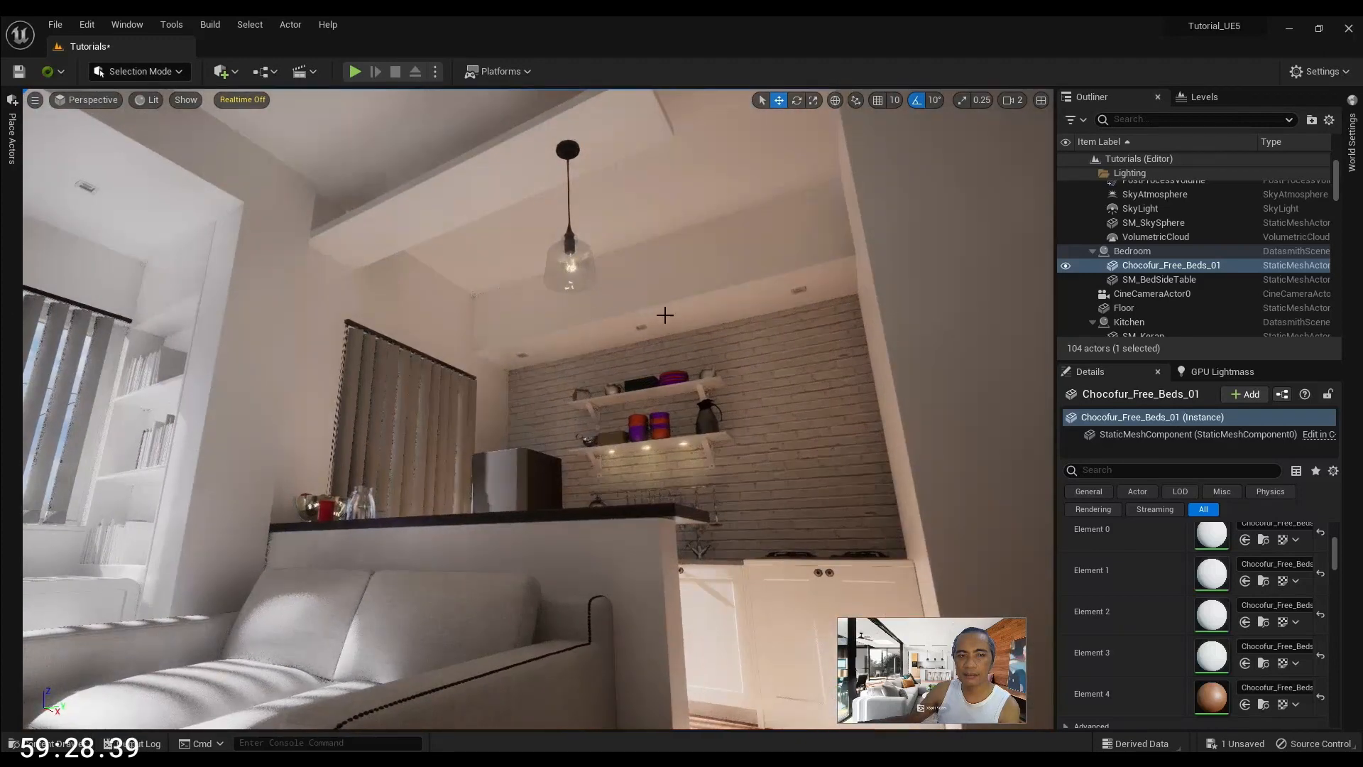
pyautogui.moveTo(674, 419); pyautogui.dragTo(837, 434, button='right')
pyautogui.moveTo(525, 368); pyautogui.dragTo(152, 396, button='right')
pyautogui.press('w')
pyautogui.press('s')
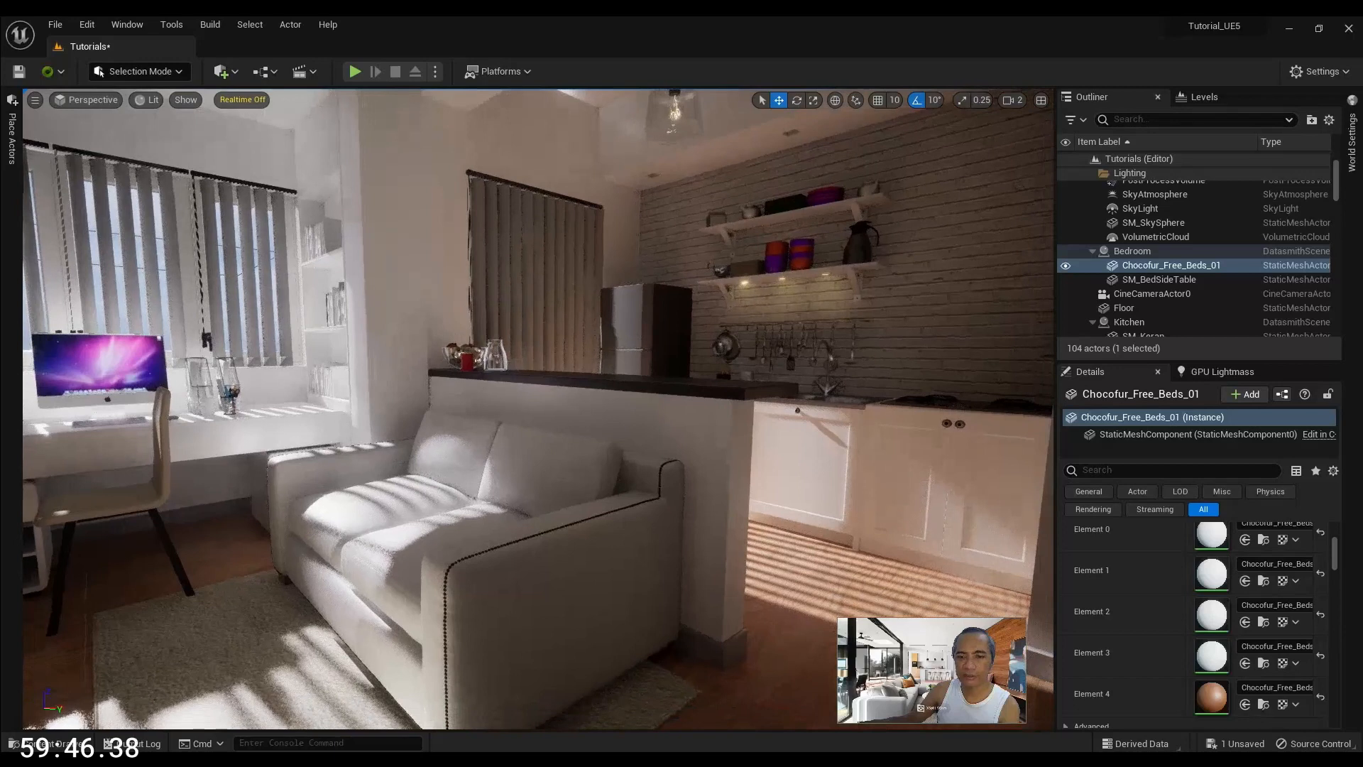